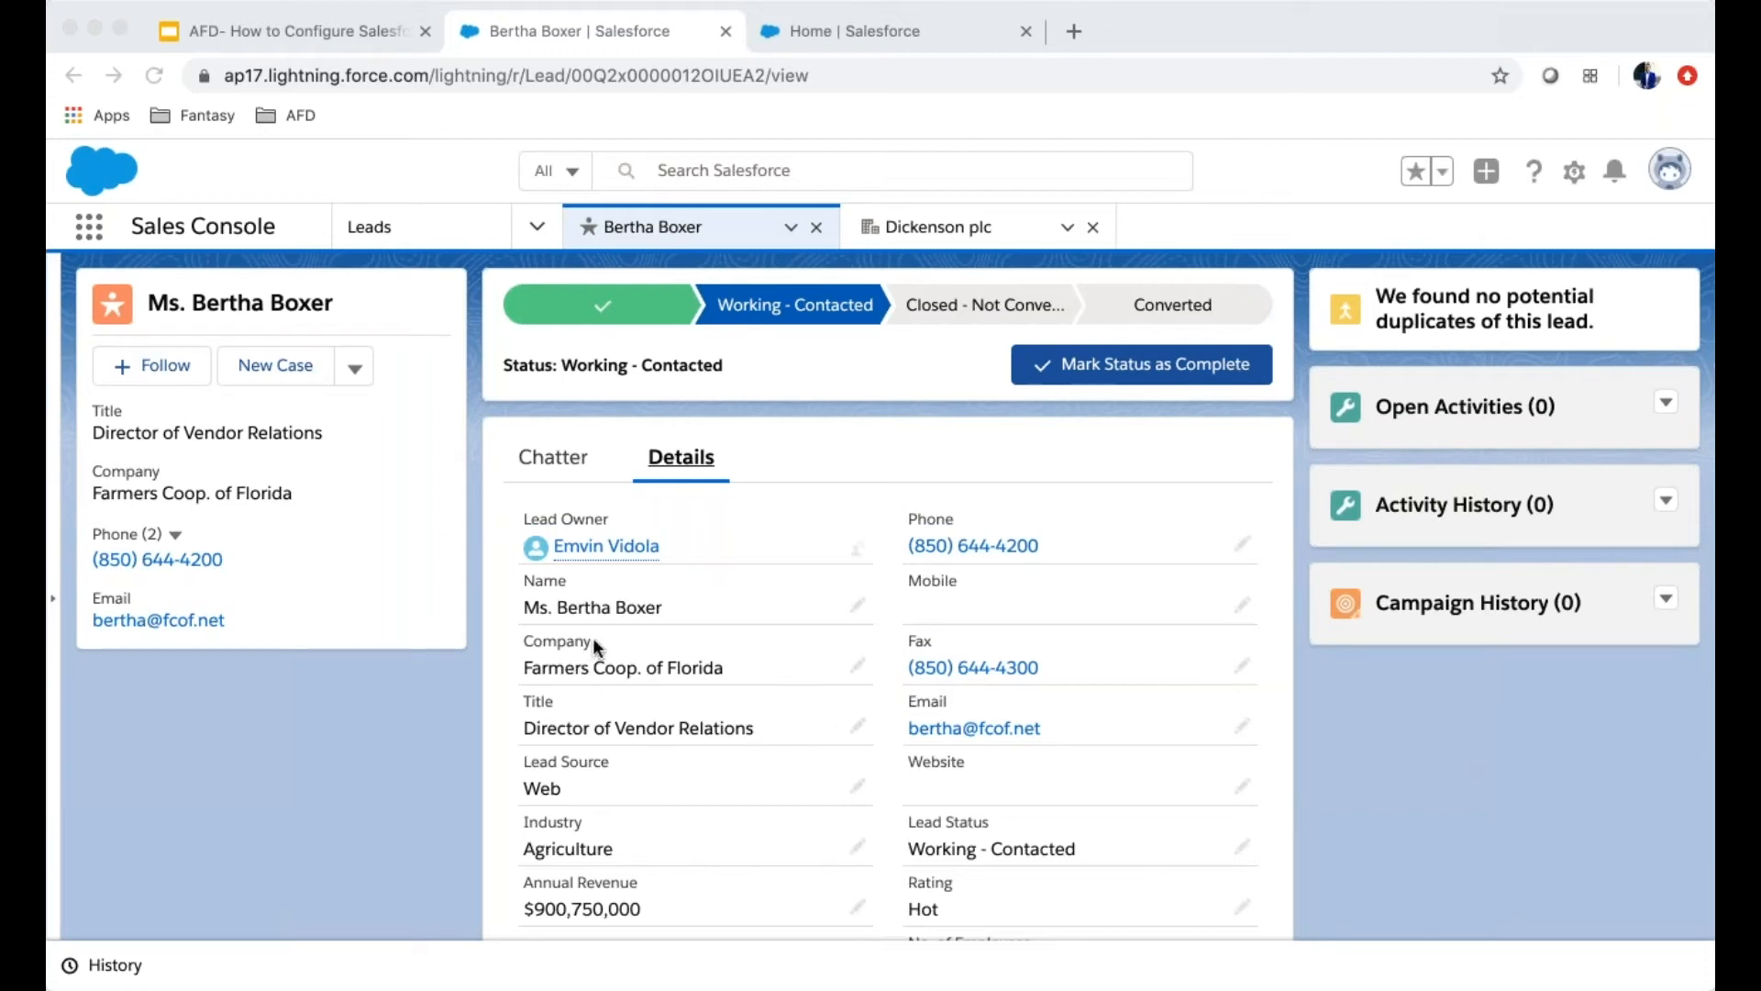
left_click(510, 641)
left_click_drag(525, 641, 602, 641)
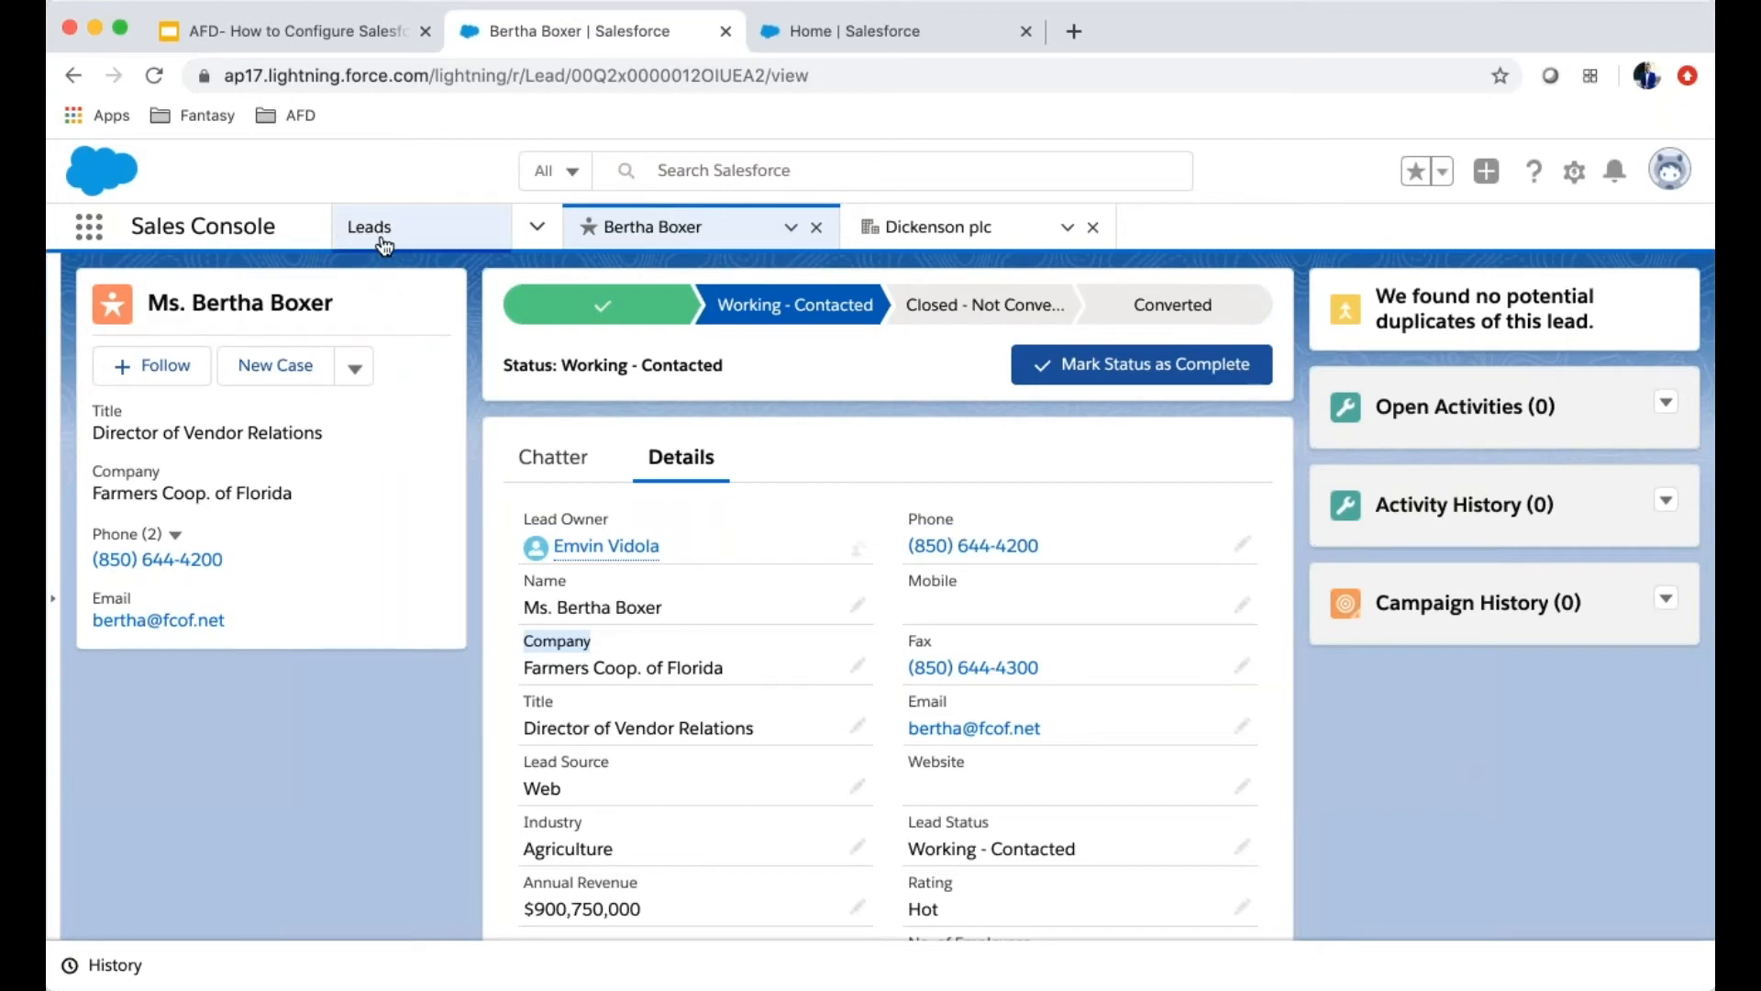
left_click(595, 644)
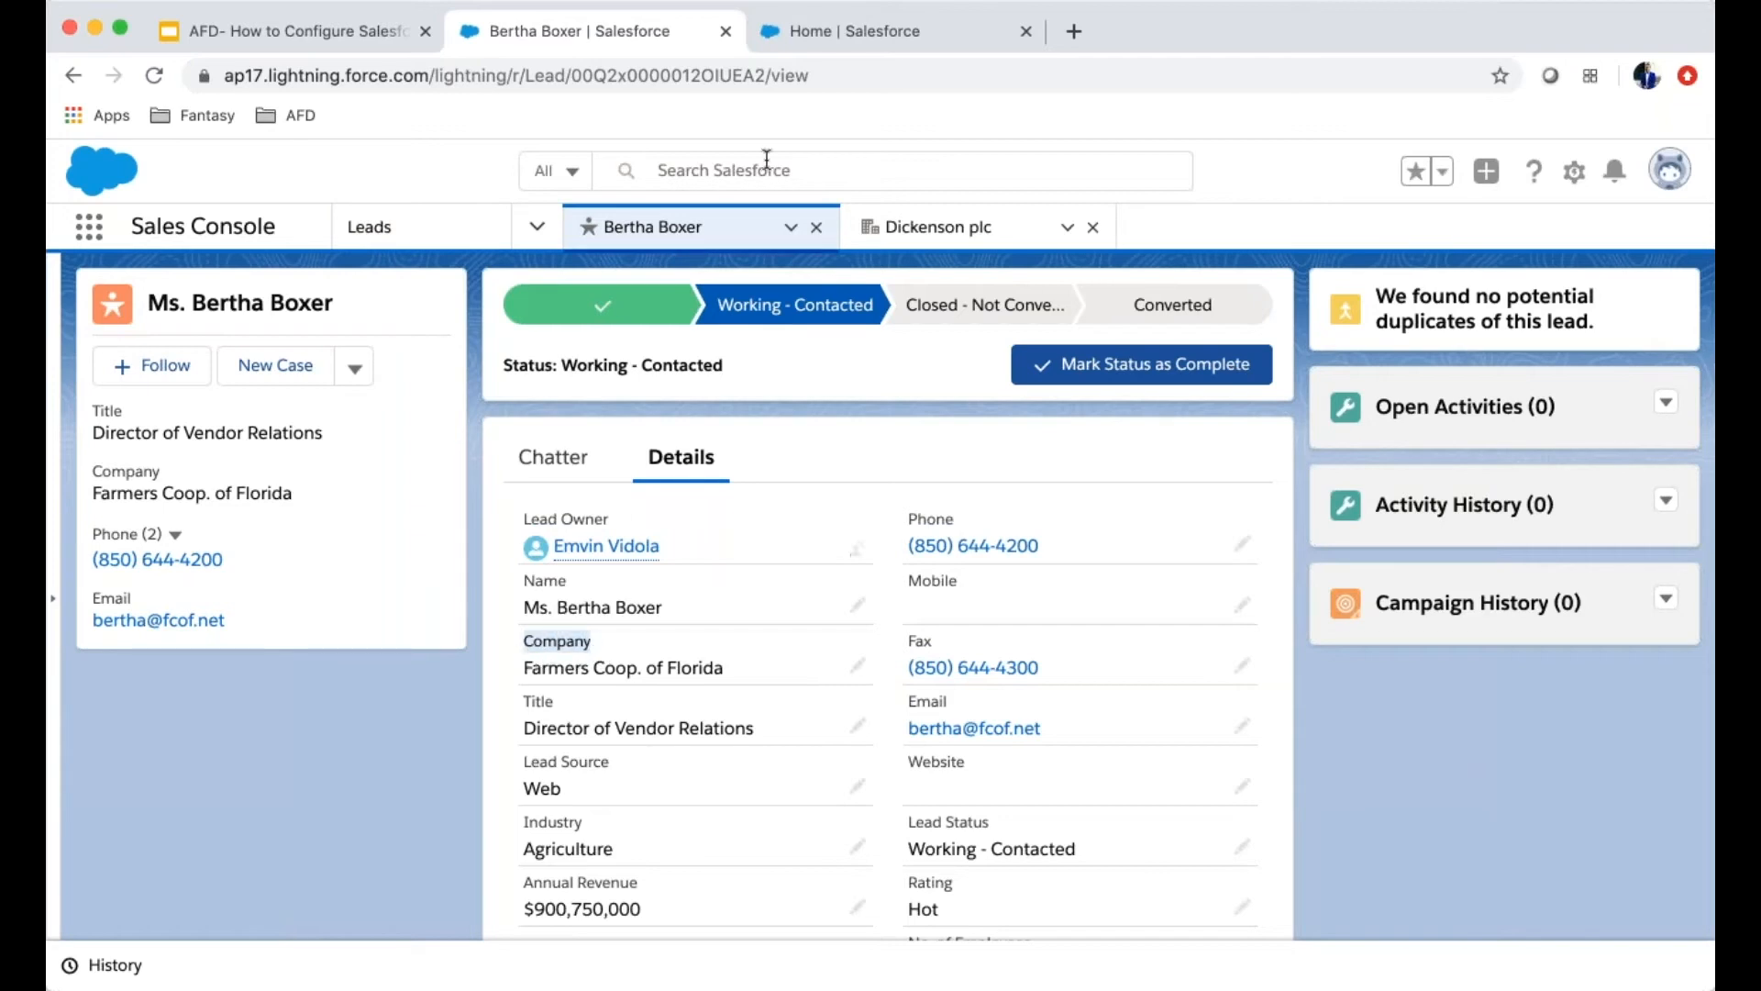
Search Setup for "rename" and open the Rename Tabs and Labels page
left_click(881, 28)
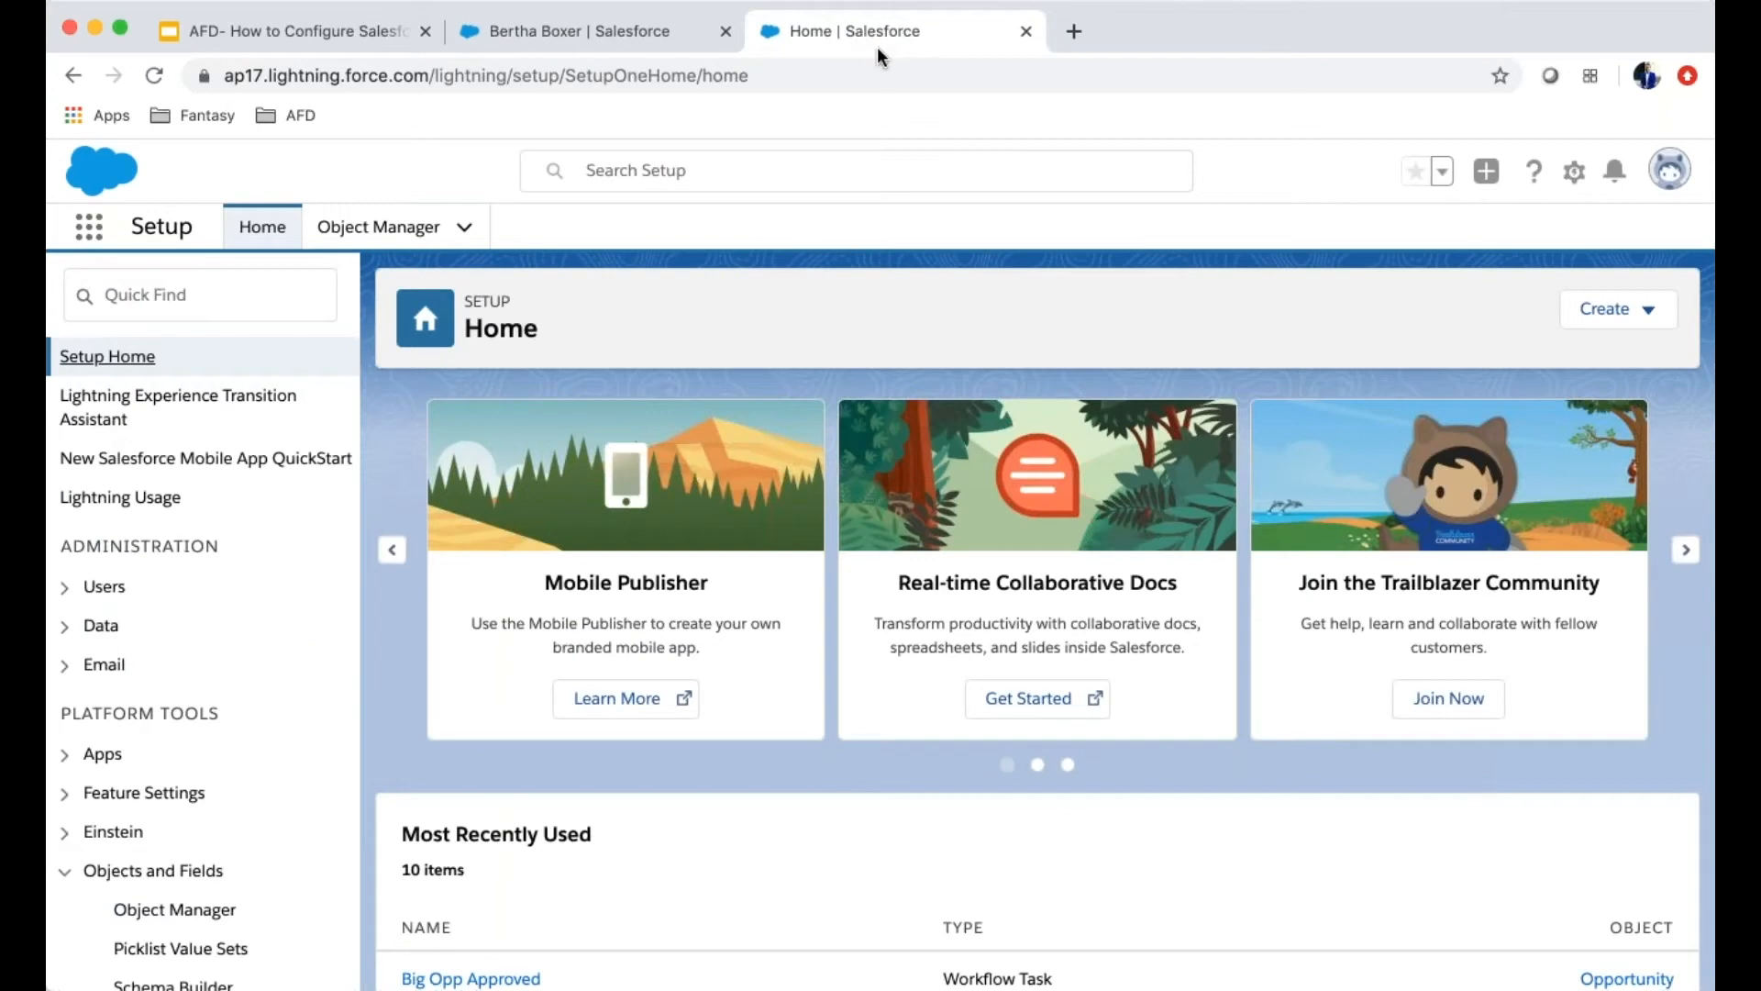
left_click(209, 308)
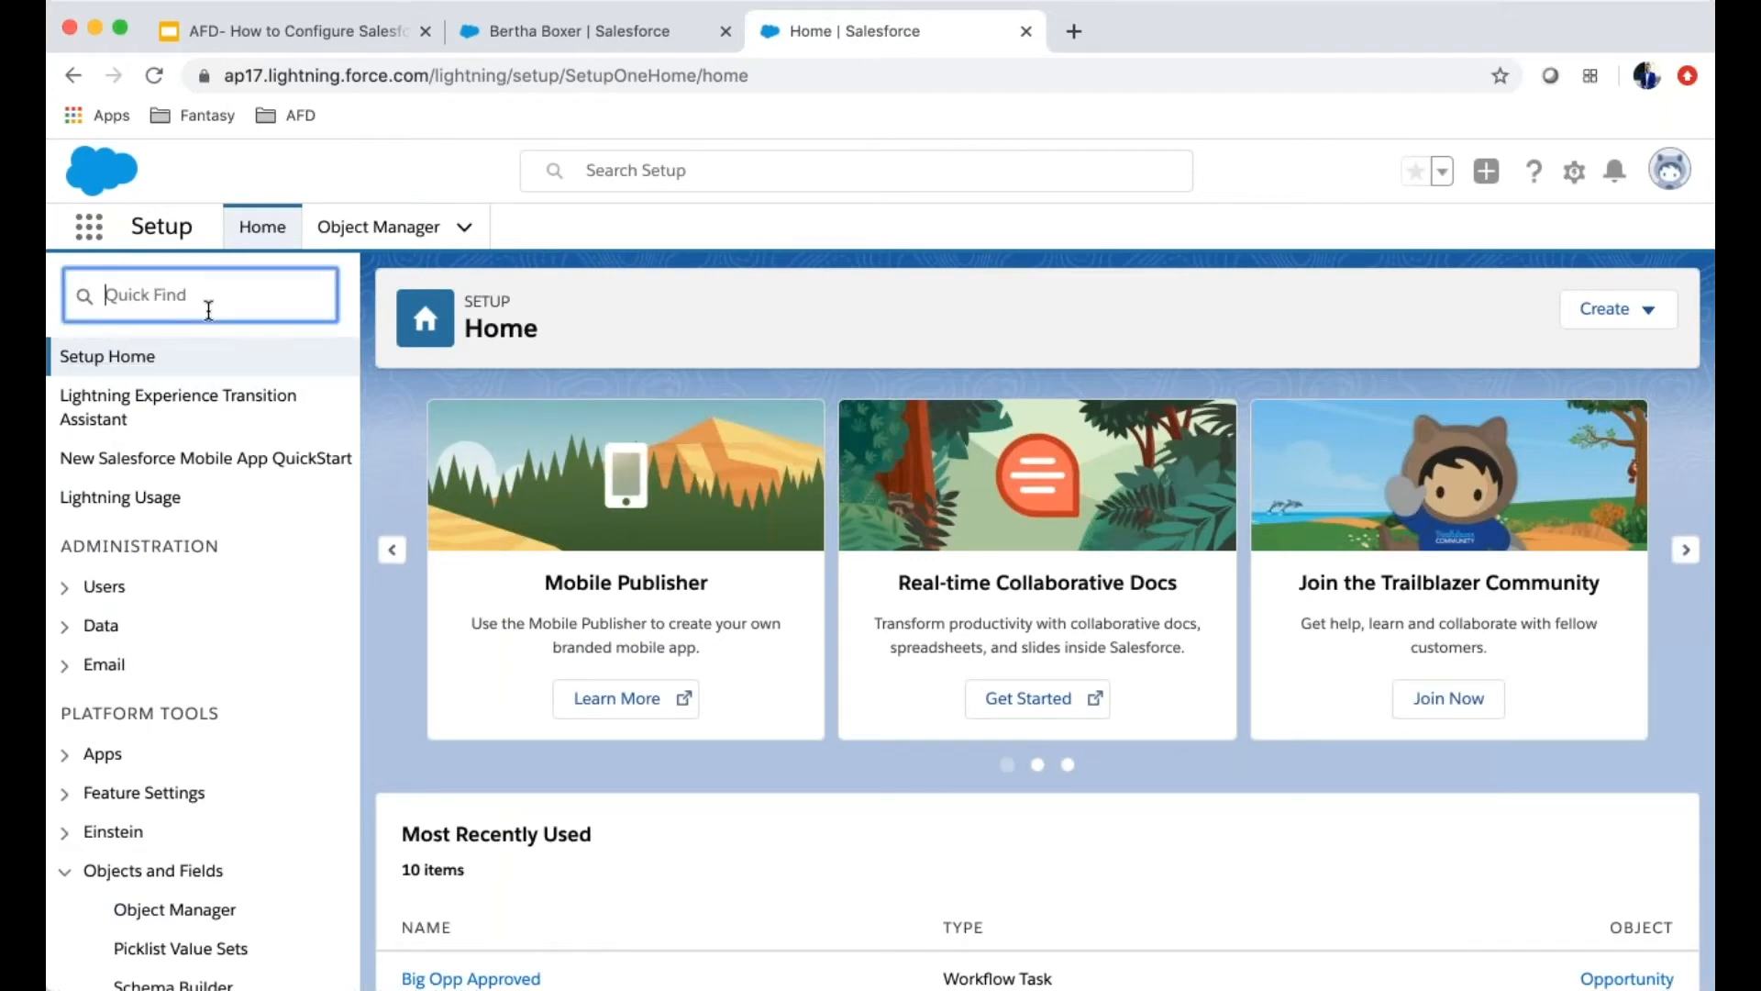
type("rename")
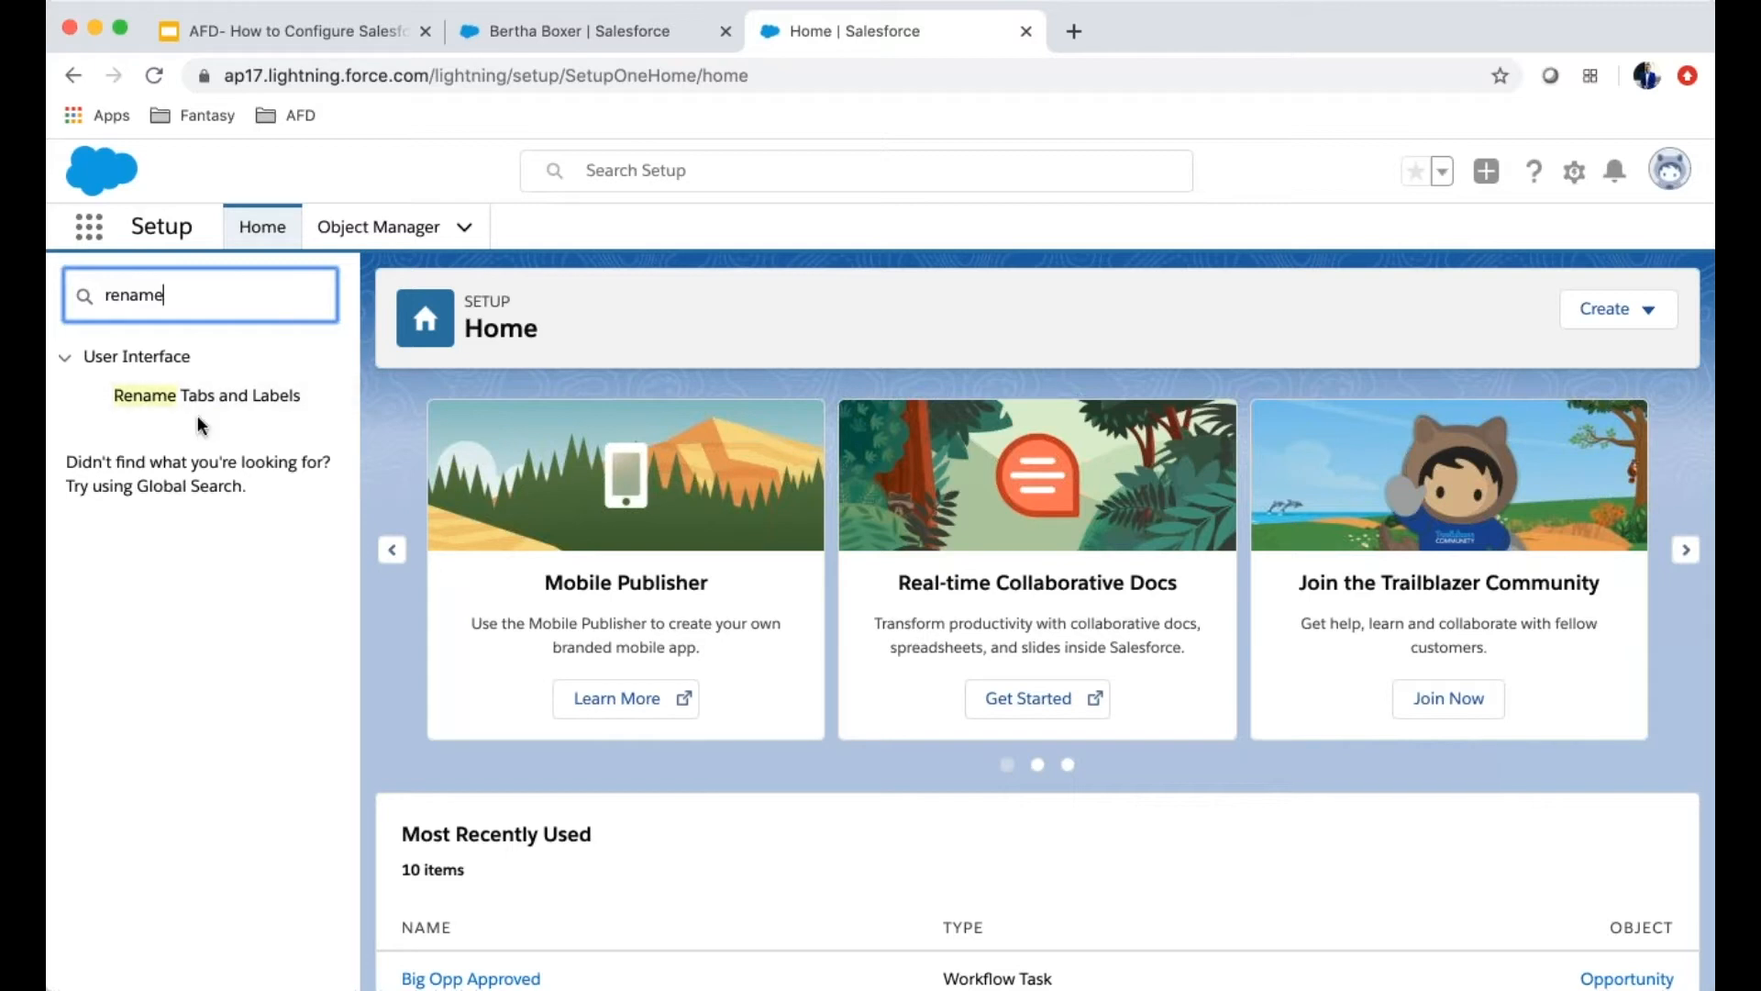
left_click(436, 227)
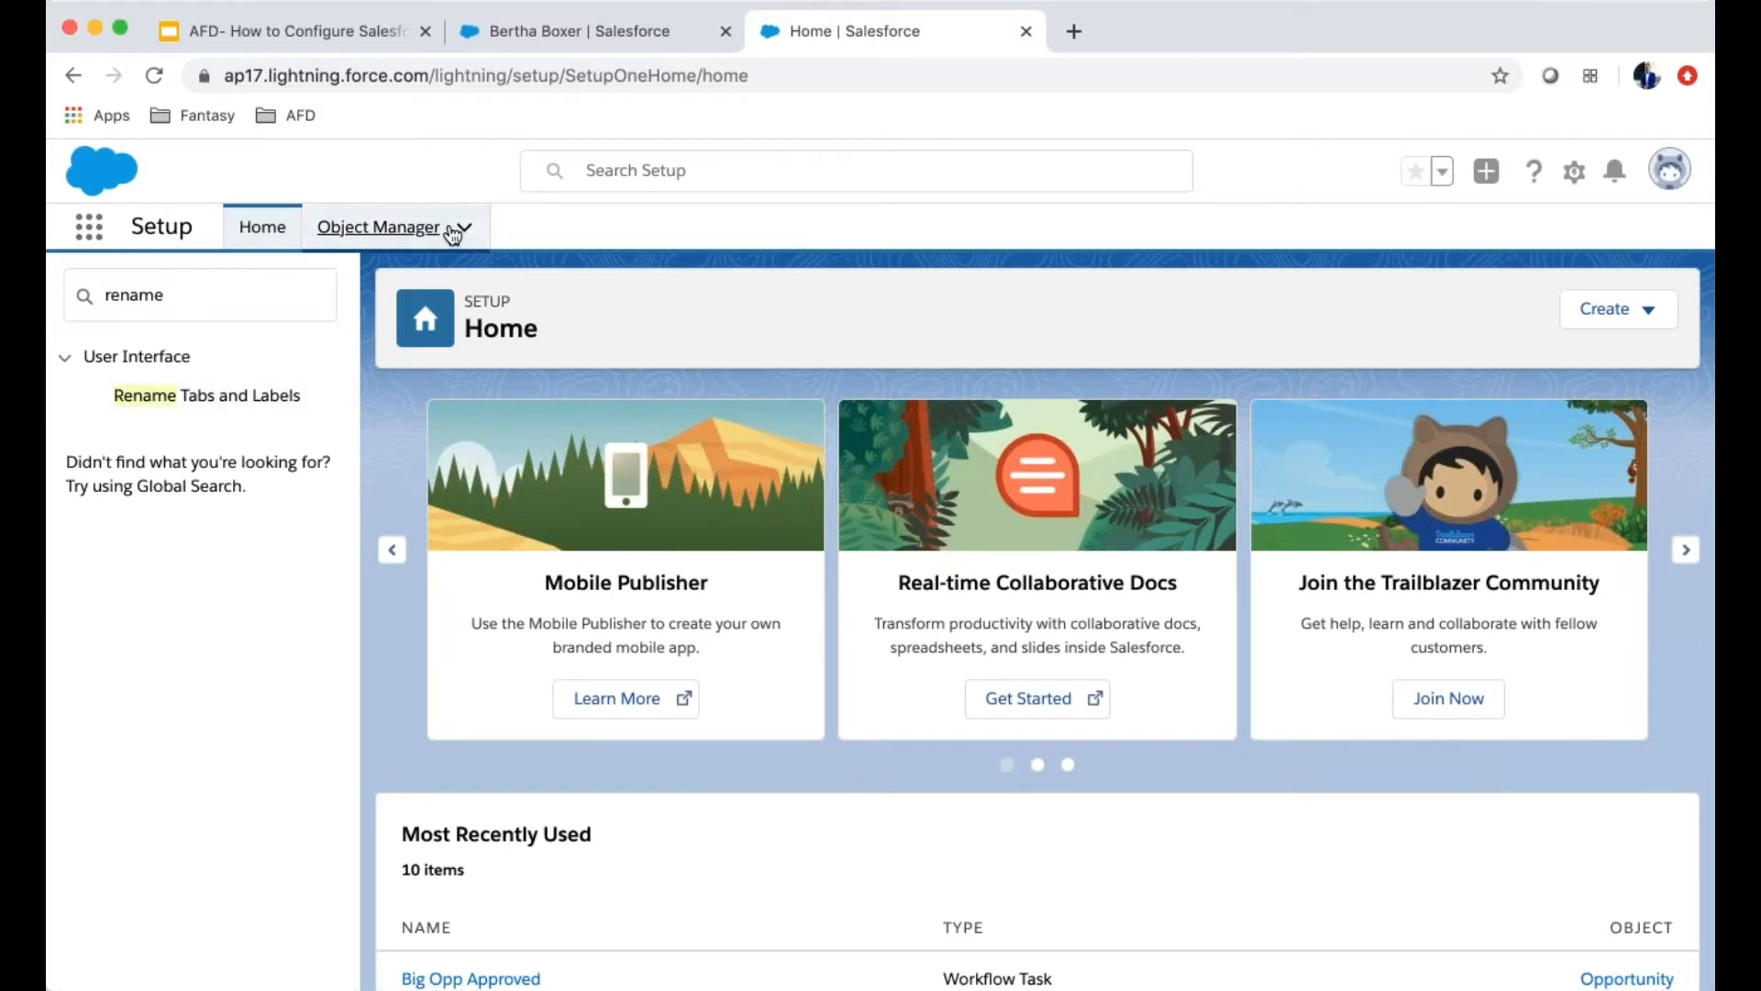
left_click(245, 229)
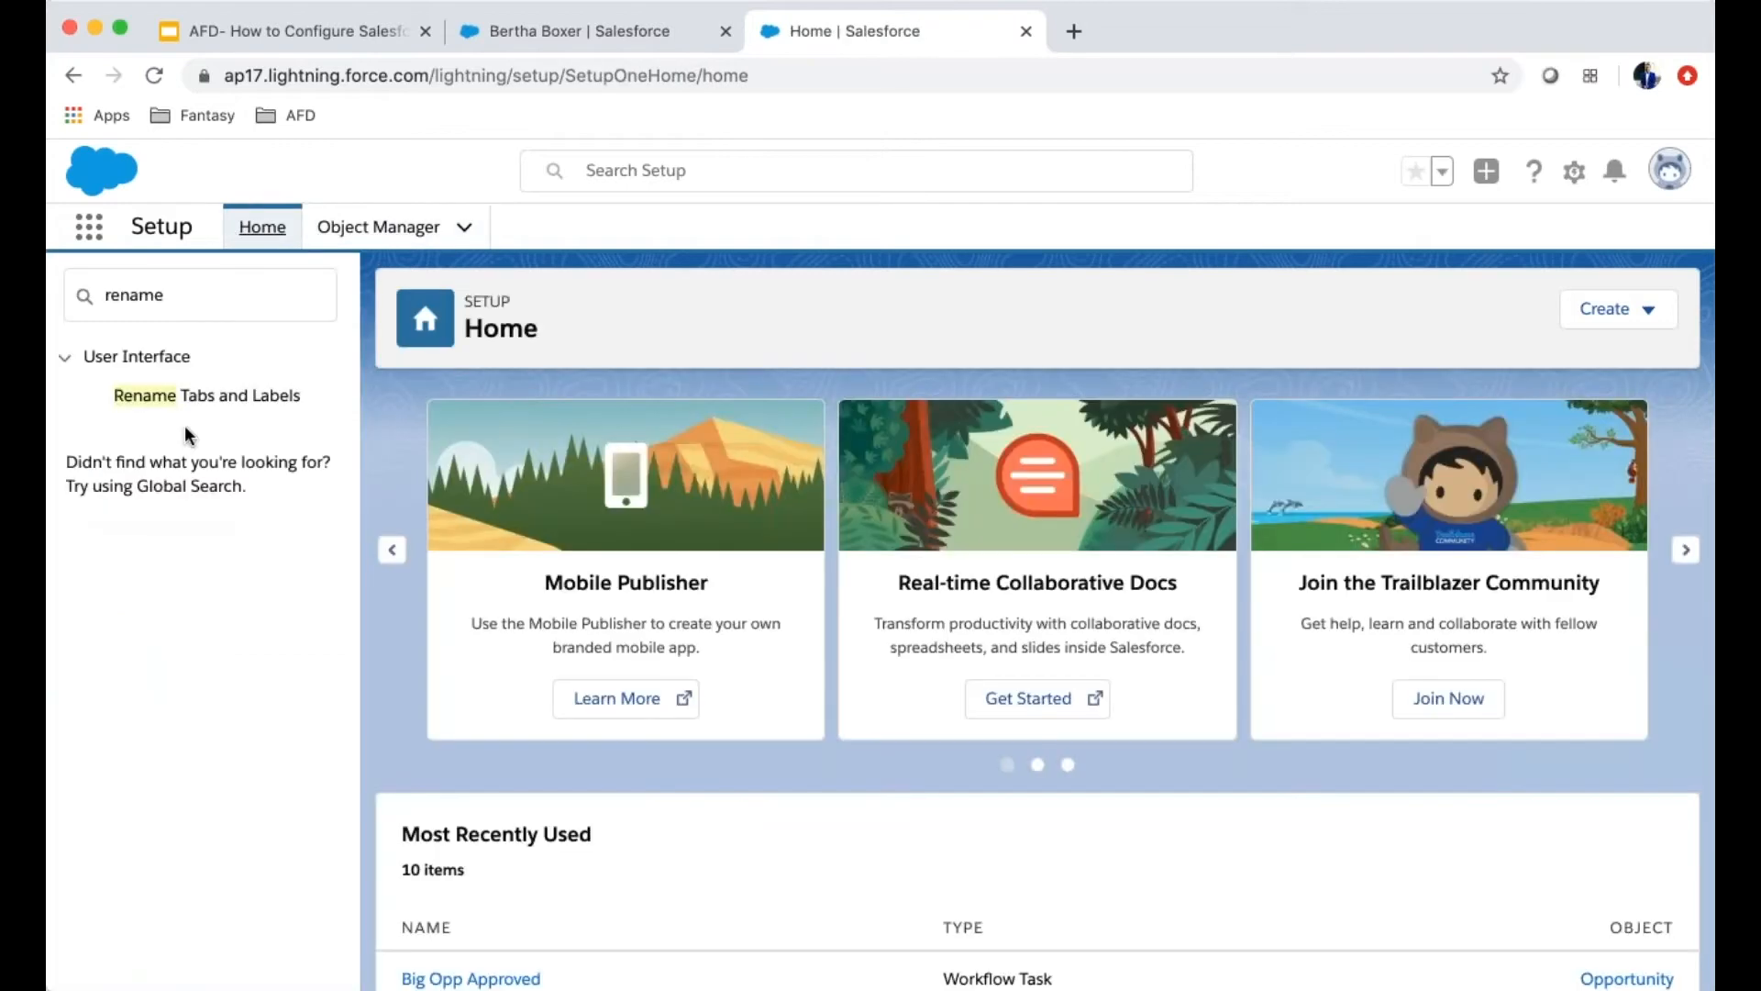
left_click(202, 400)
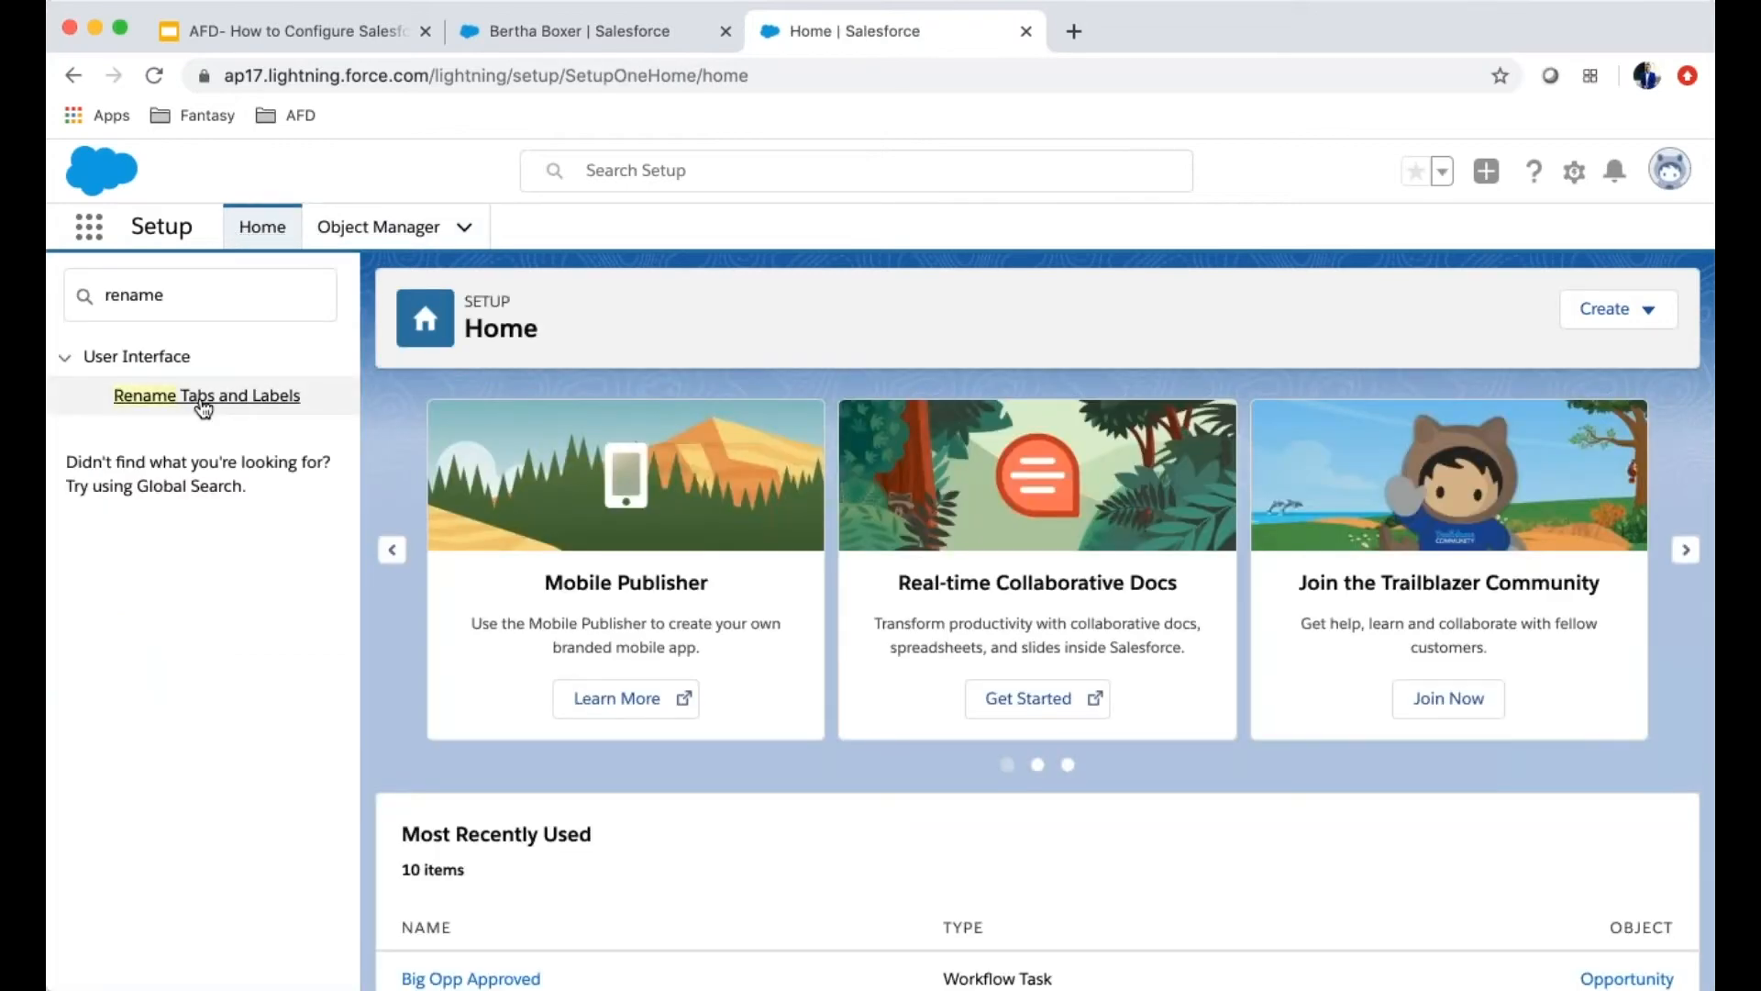
Rename the standard Leads tab with singular Prospect and plural Prospects, and continue to its field labels
scroll(789, 652, "down", 2)
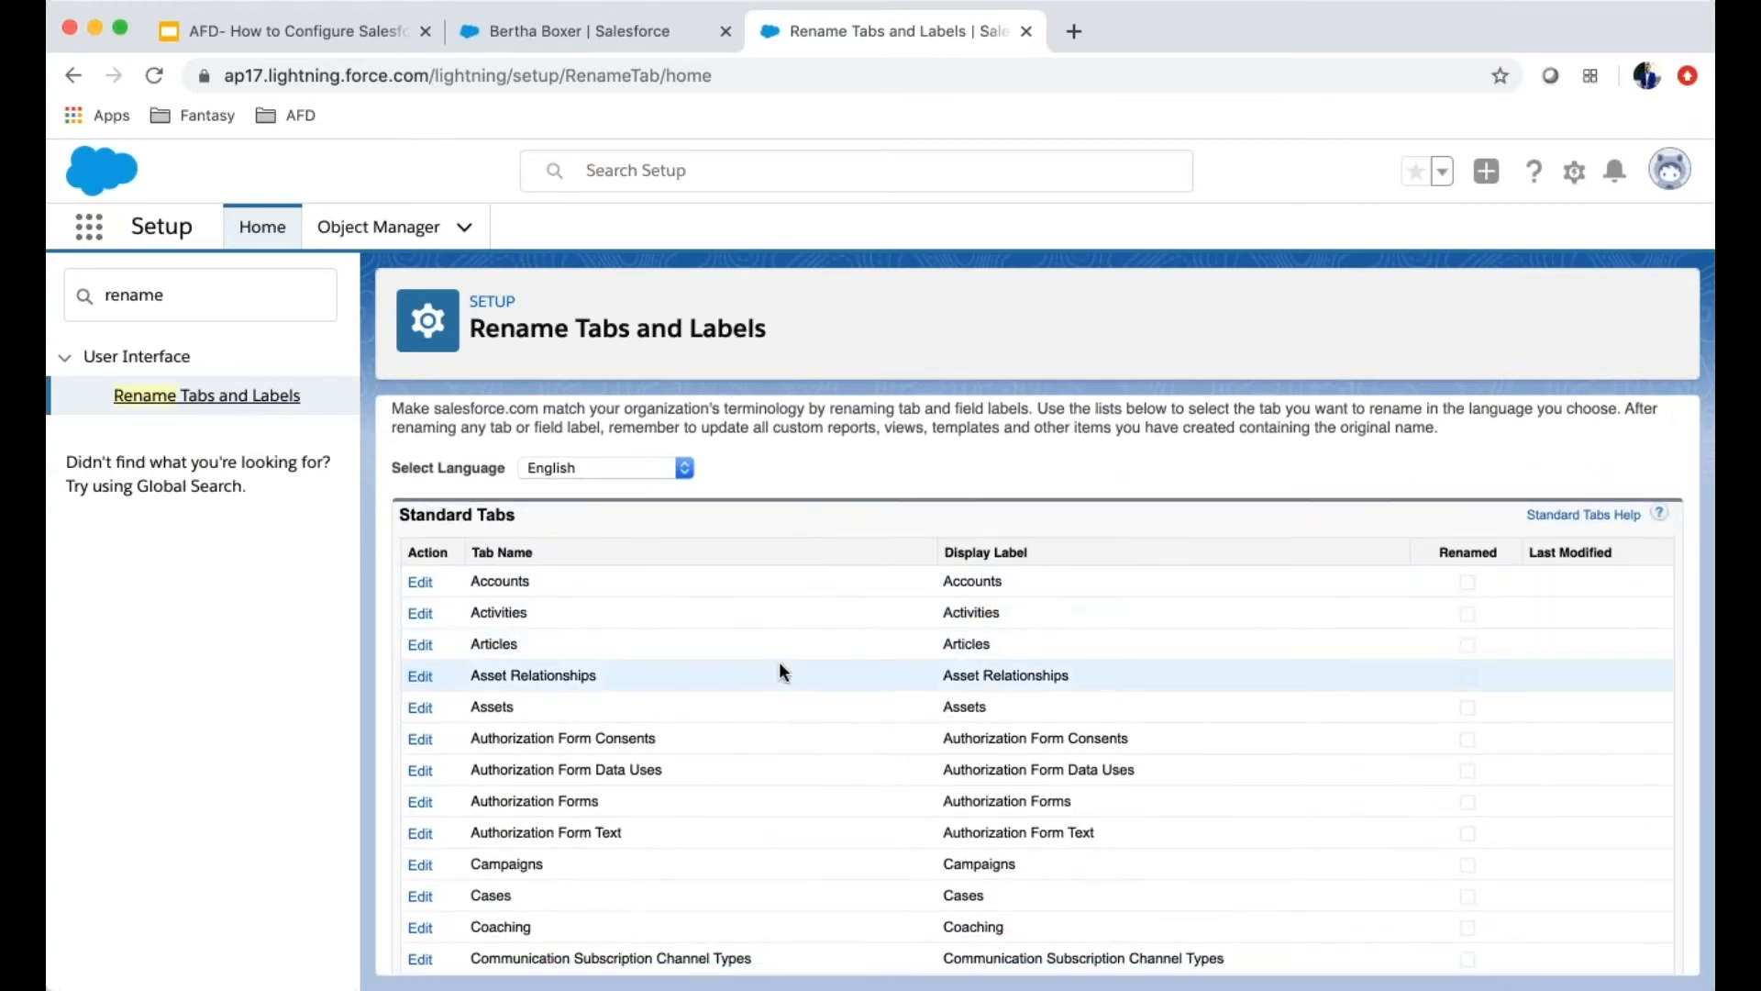
scroll(779, 662, "down", 8)
scroll(712, 673, "down", 10)
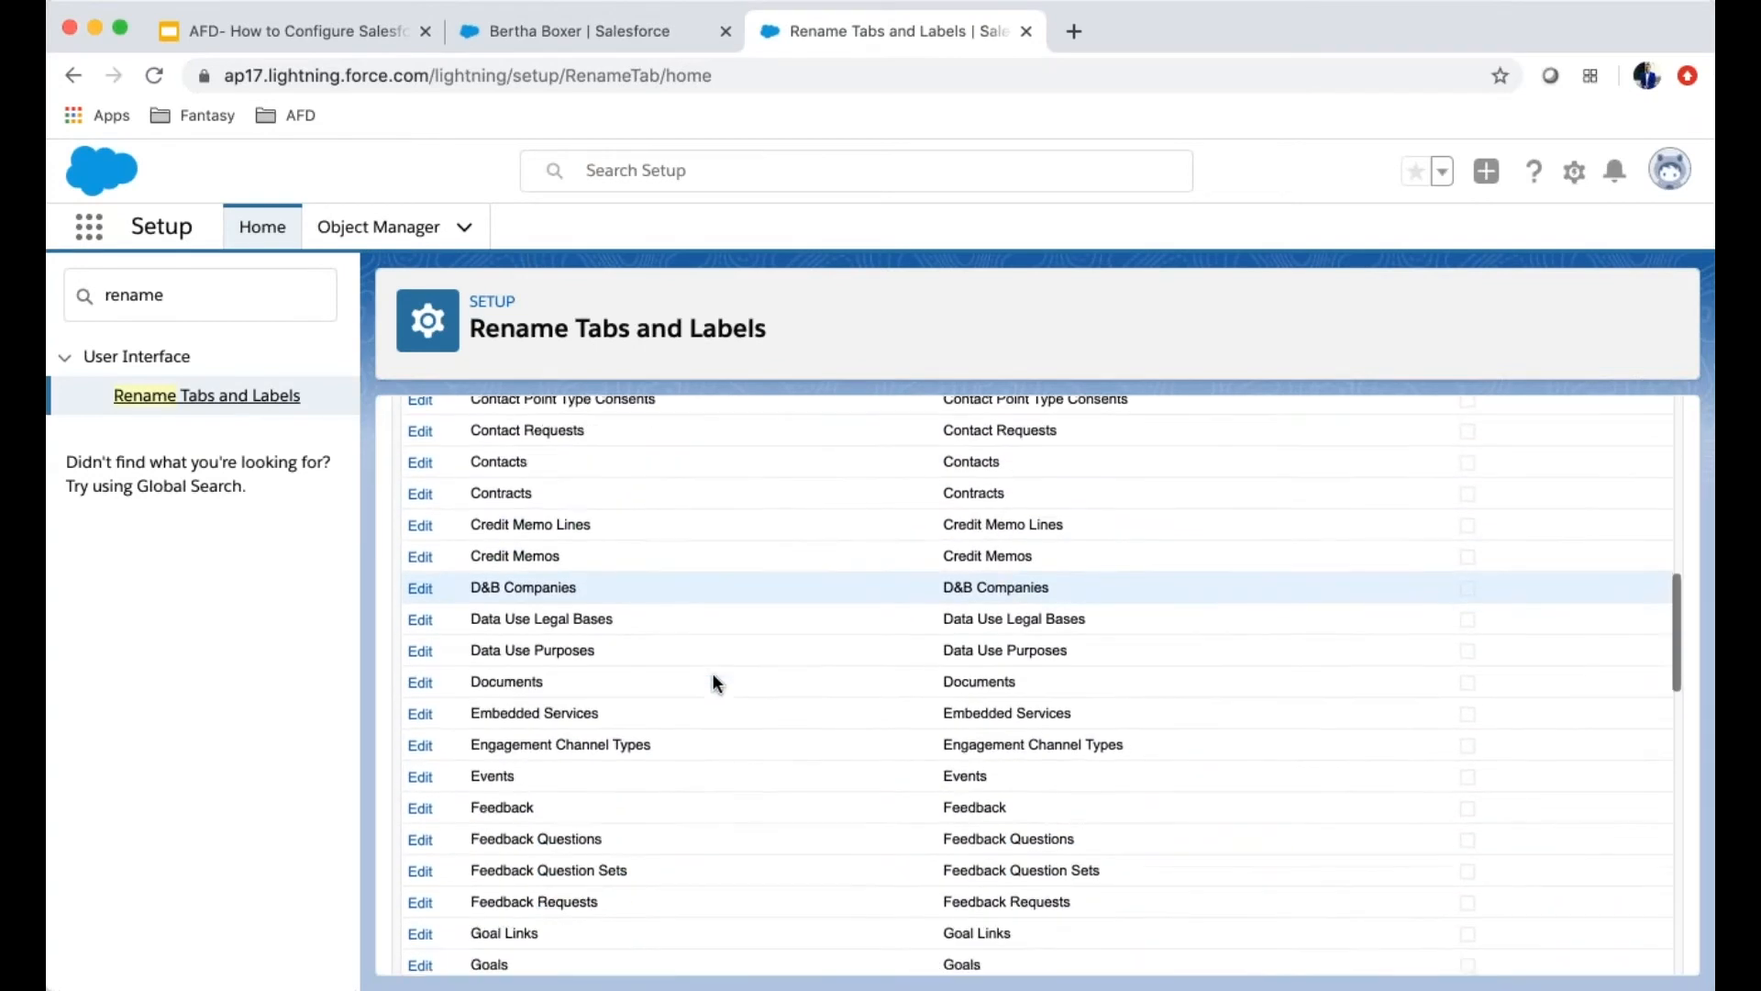
scroll(677, 677, "down", 3)
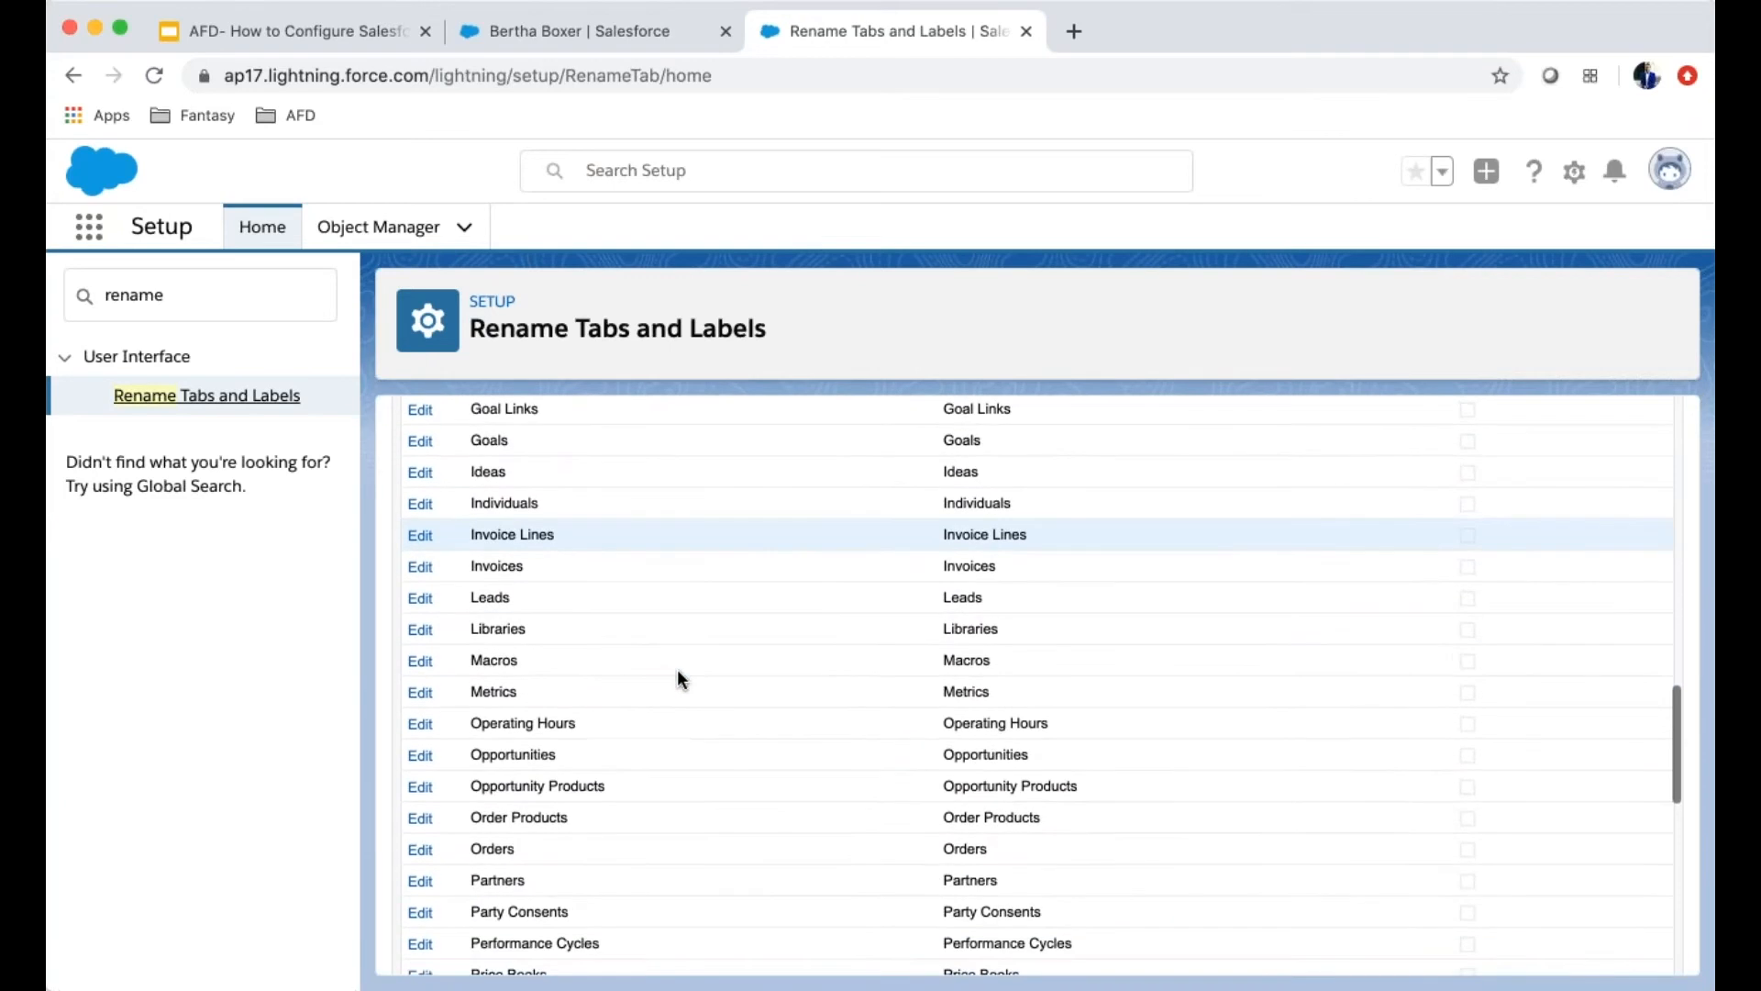
left_click(421, 599)
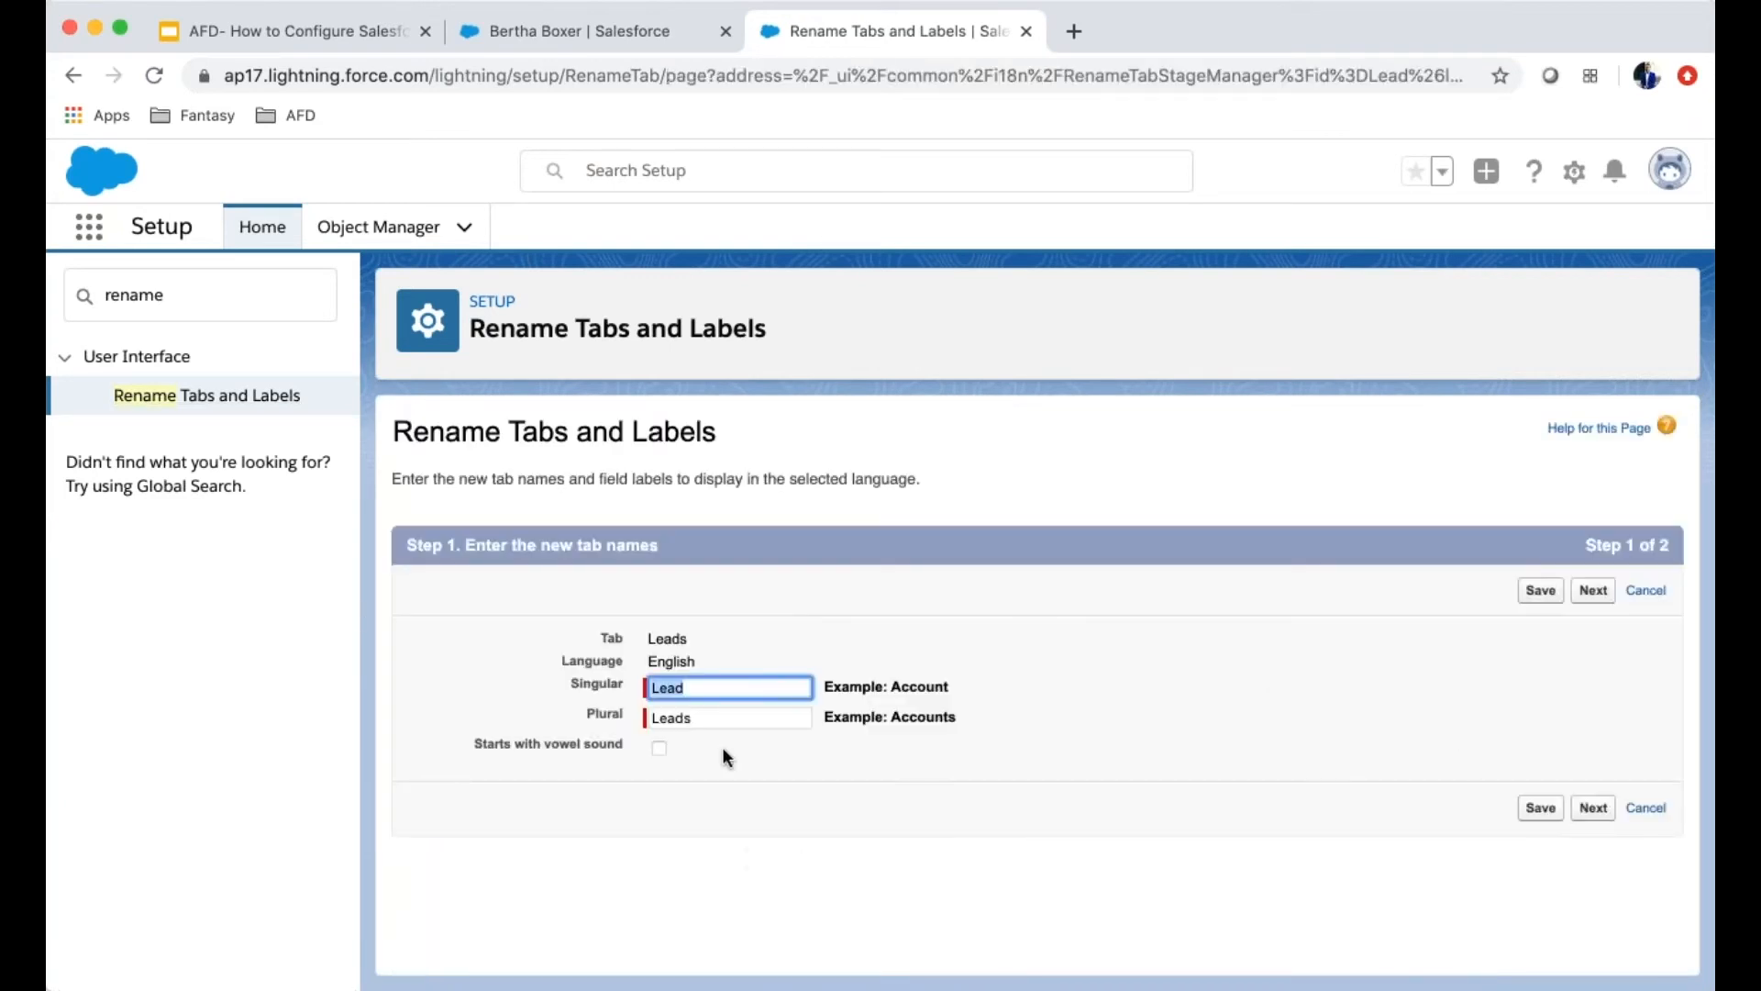
left_click(709, 722)
left_click(684, 687)
left_click_drag(705, 691, 479, 693)
type("Prospect")
key("Tab")
type("Prospects")
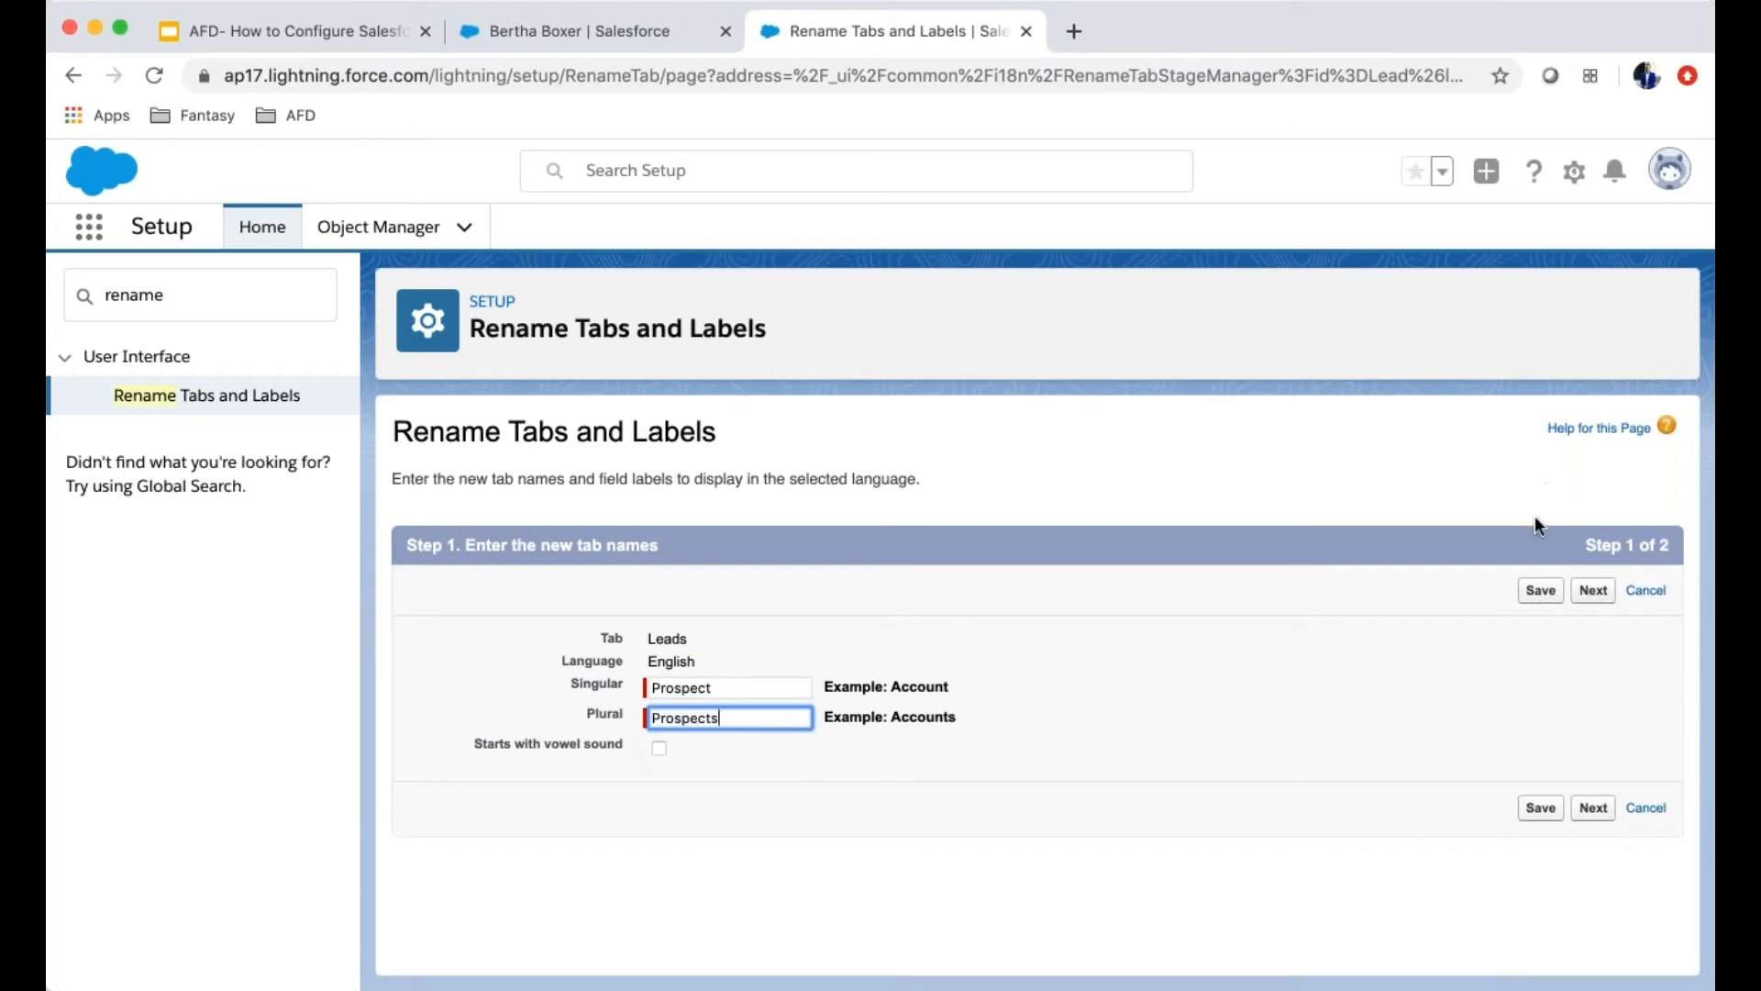
left_click(1593, 590)
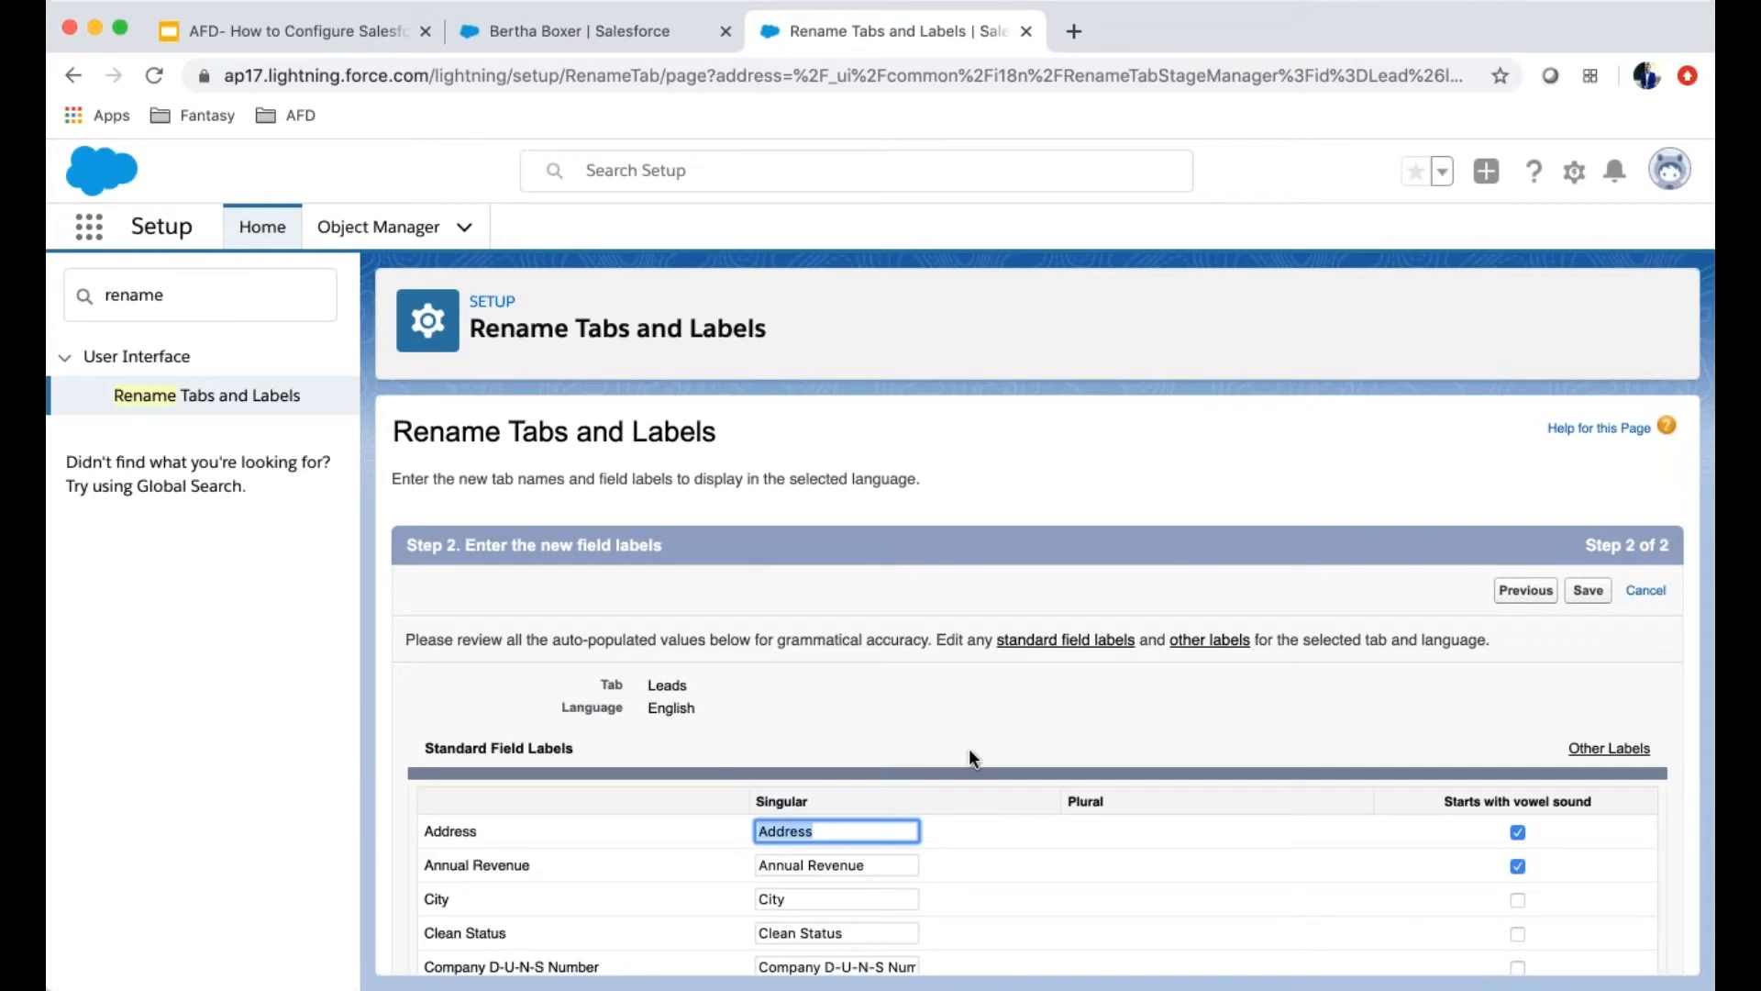
Set the singular label of the standard Company field to Organization
scroll(971, 747, "down", 3)
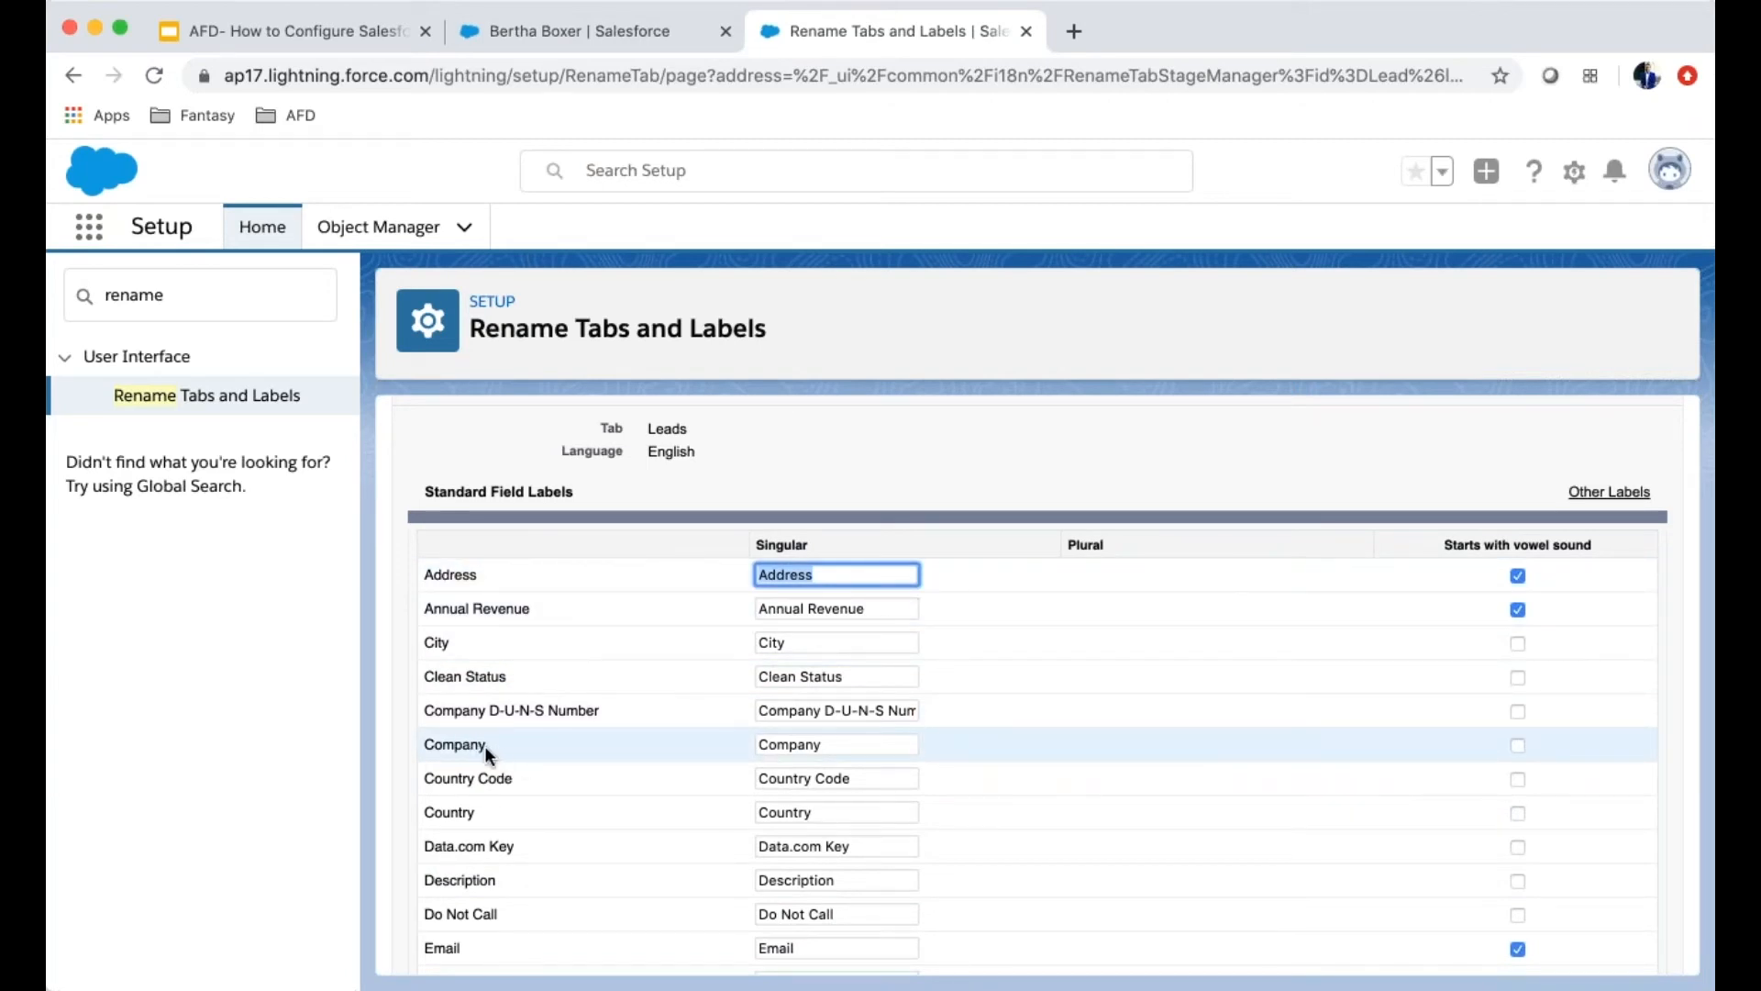
left_click_drag(484, 746, 422, 744)
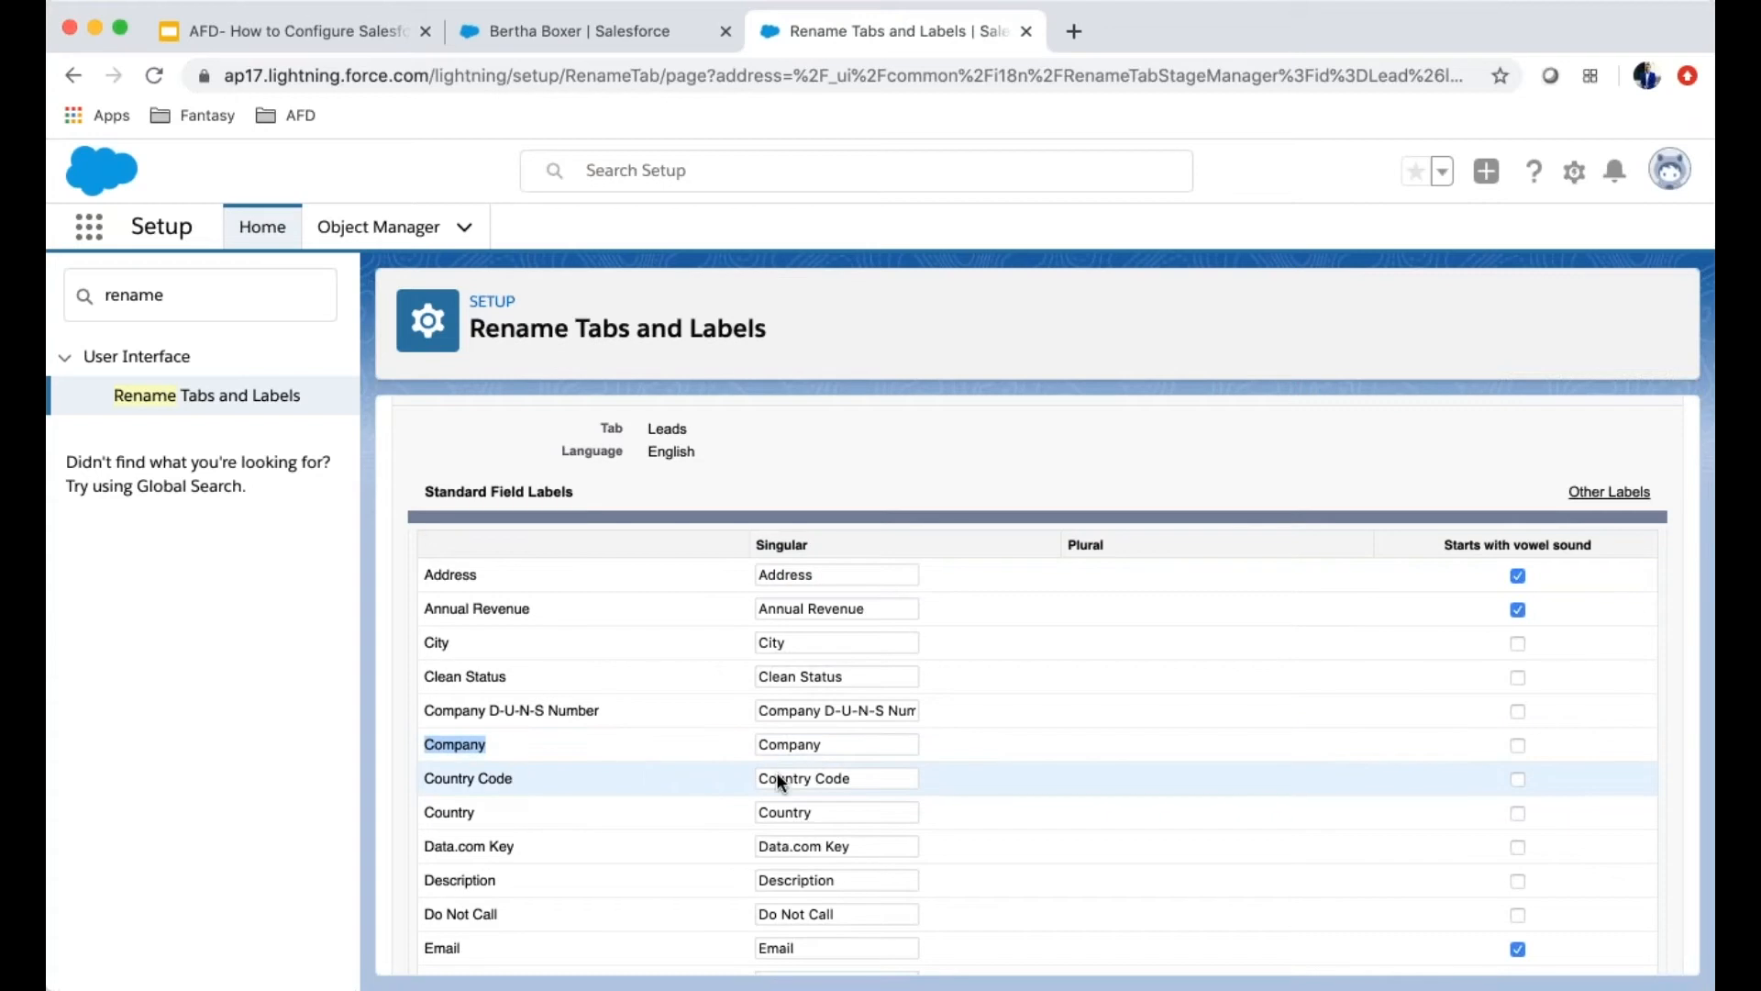
double_click(825, 744)
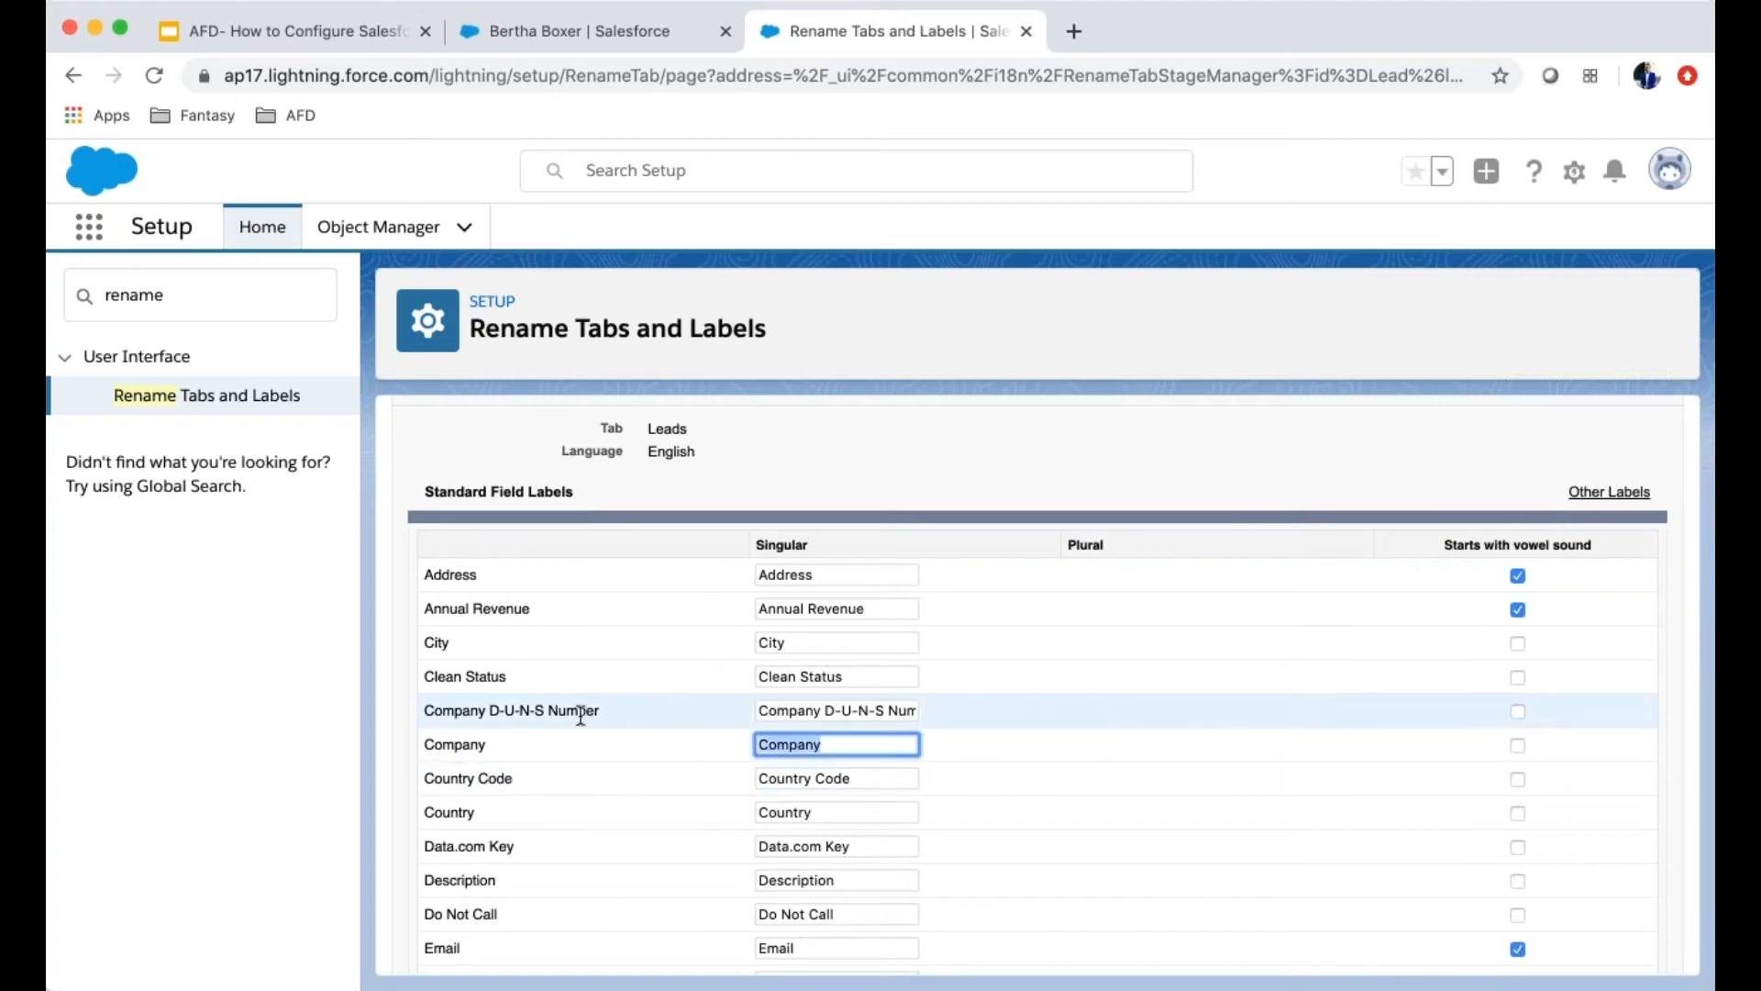
type("Organization")
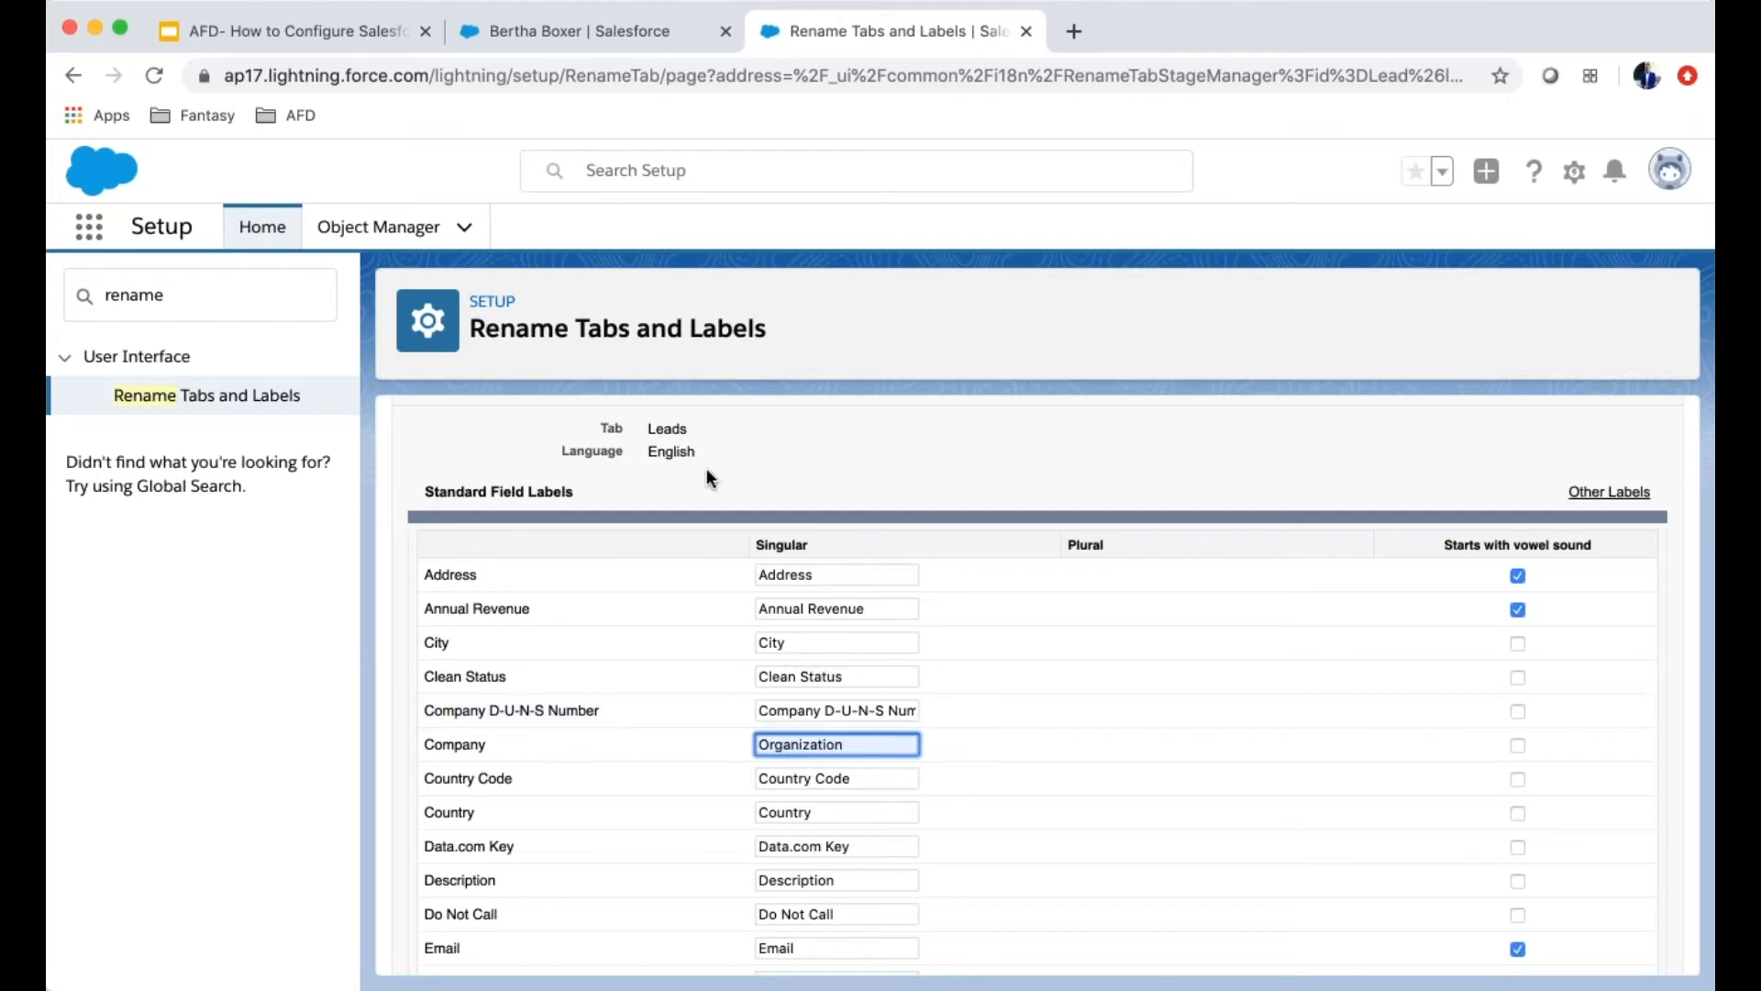
Review the auto-populated values under Other Labels and save the renamed tab and field labels
scroll(1302, 712, "down", 1)
scroll(1299, 704, "down", 20)
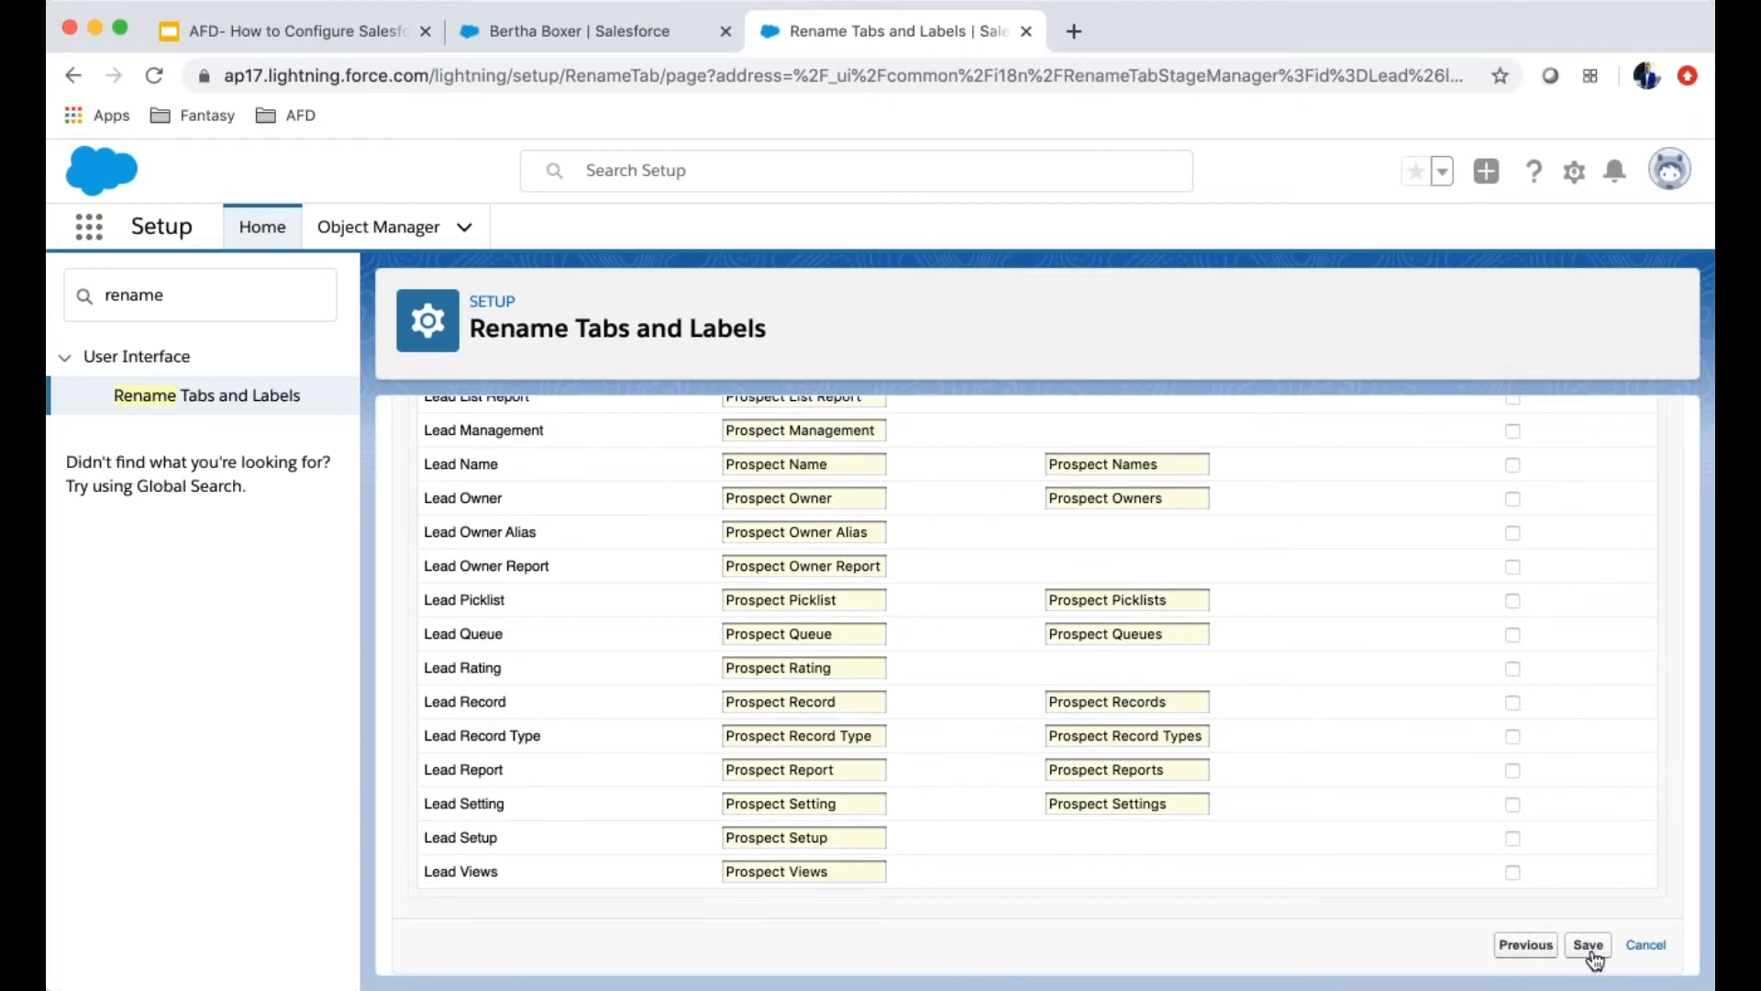
scroll(1031, 631, "up", 6)
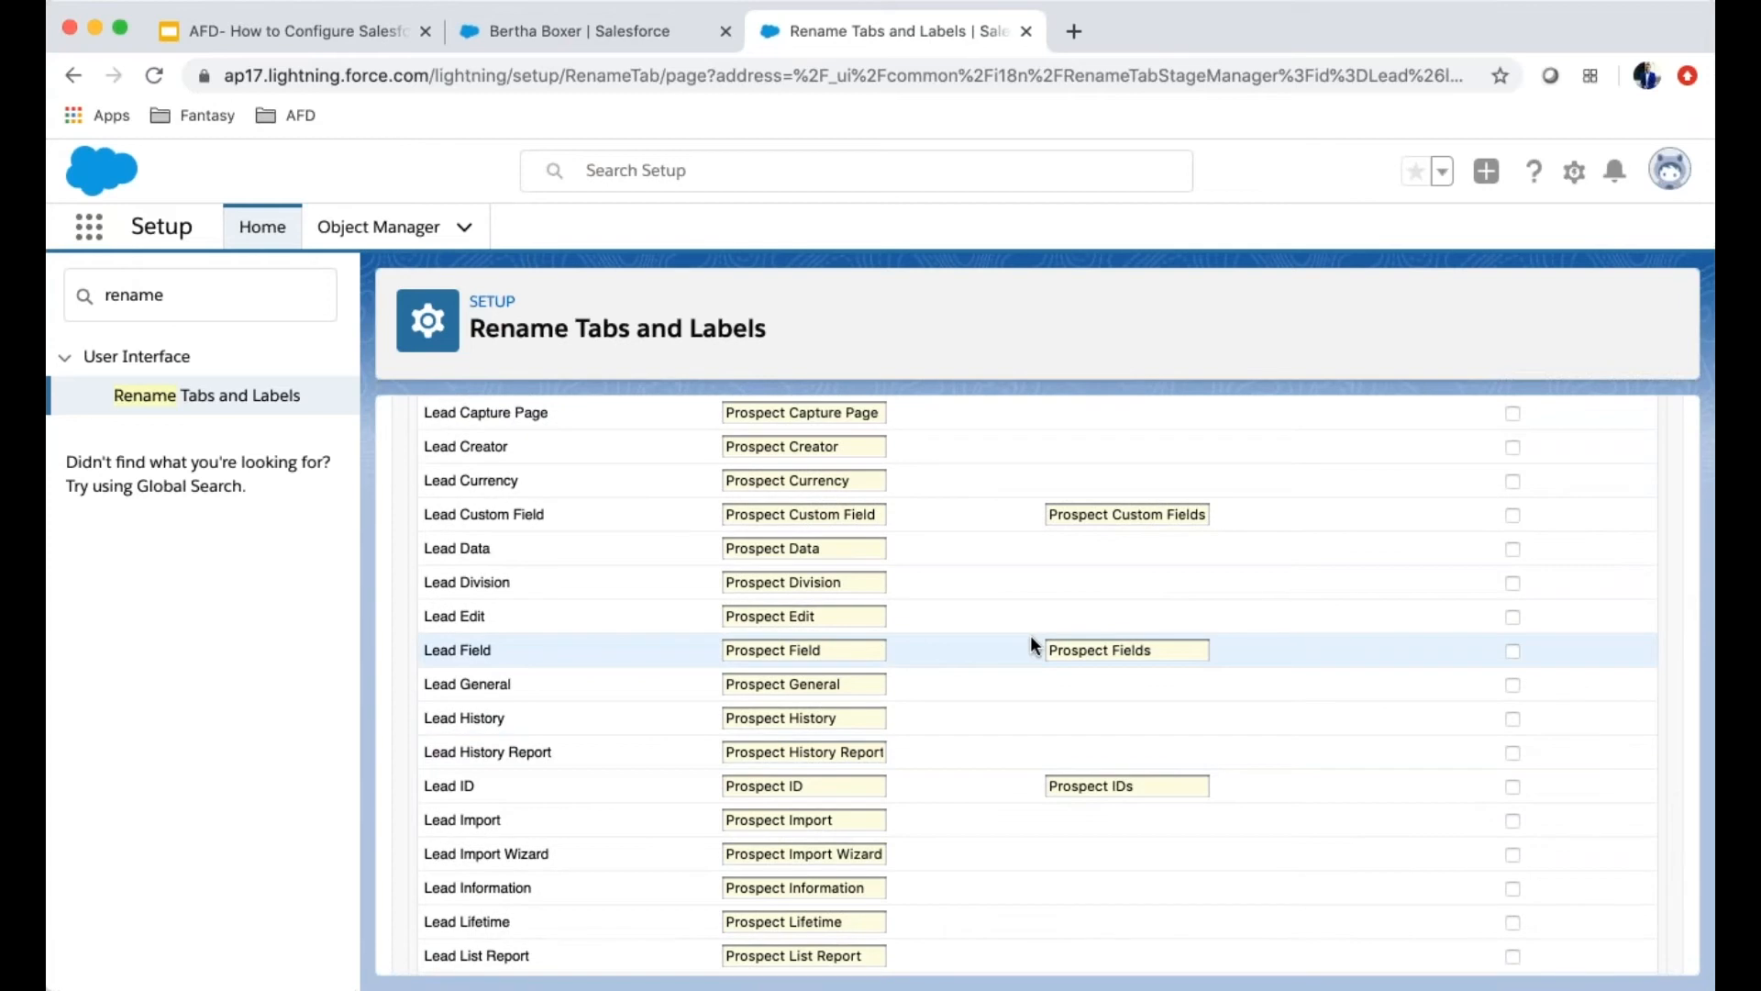
scroll(1030, 634, "up", 5)
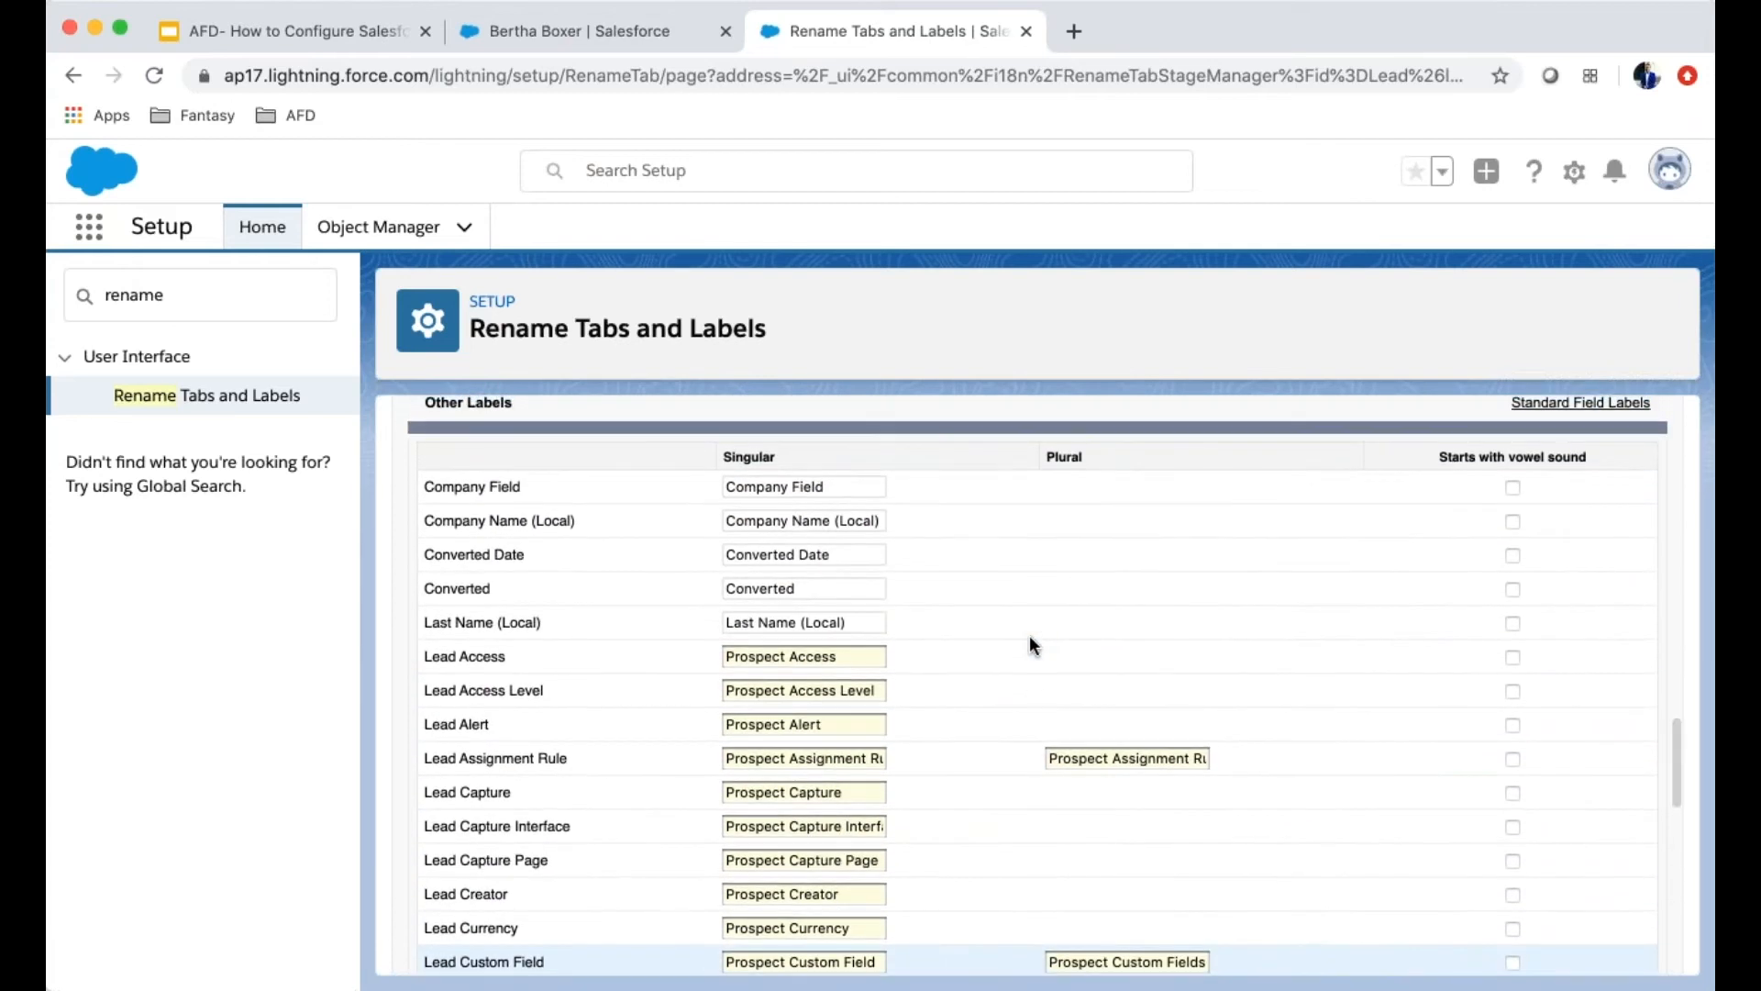
scroll(1017, 629, "up", 2)
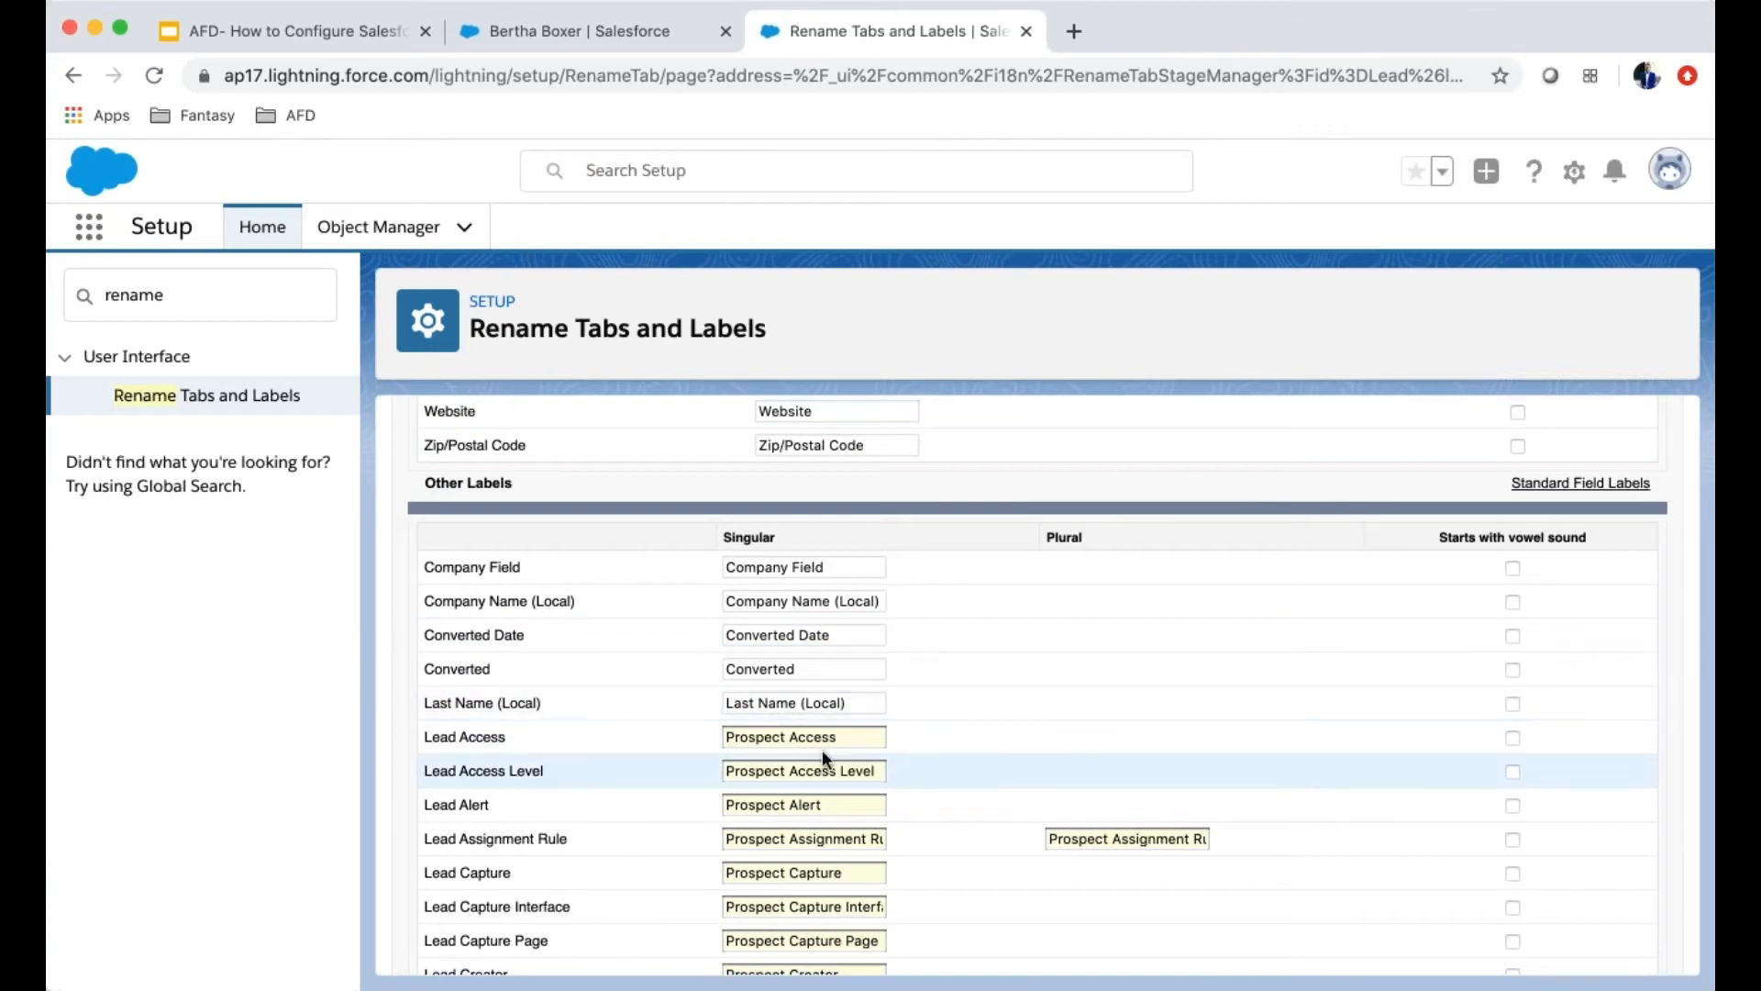
scroll(986, 766, "down", 3)
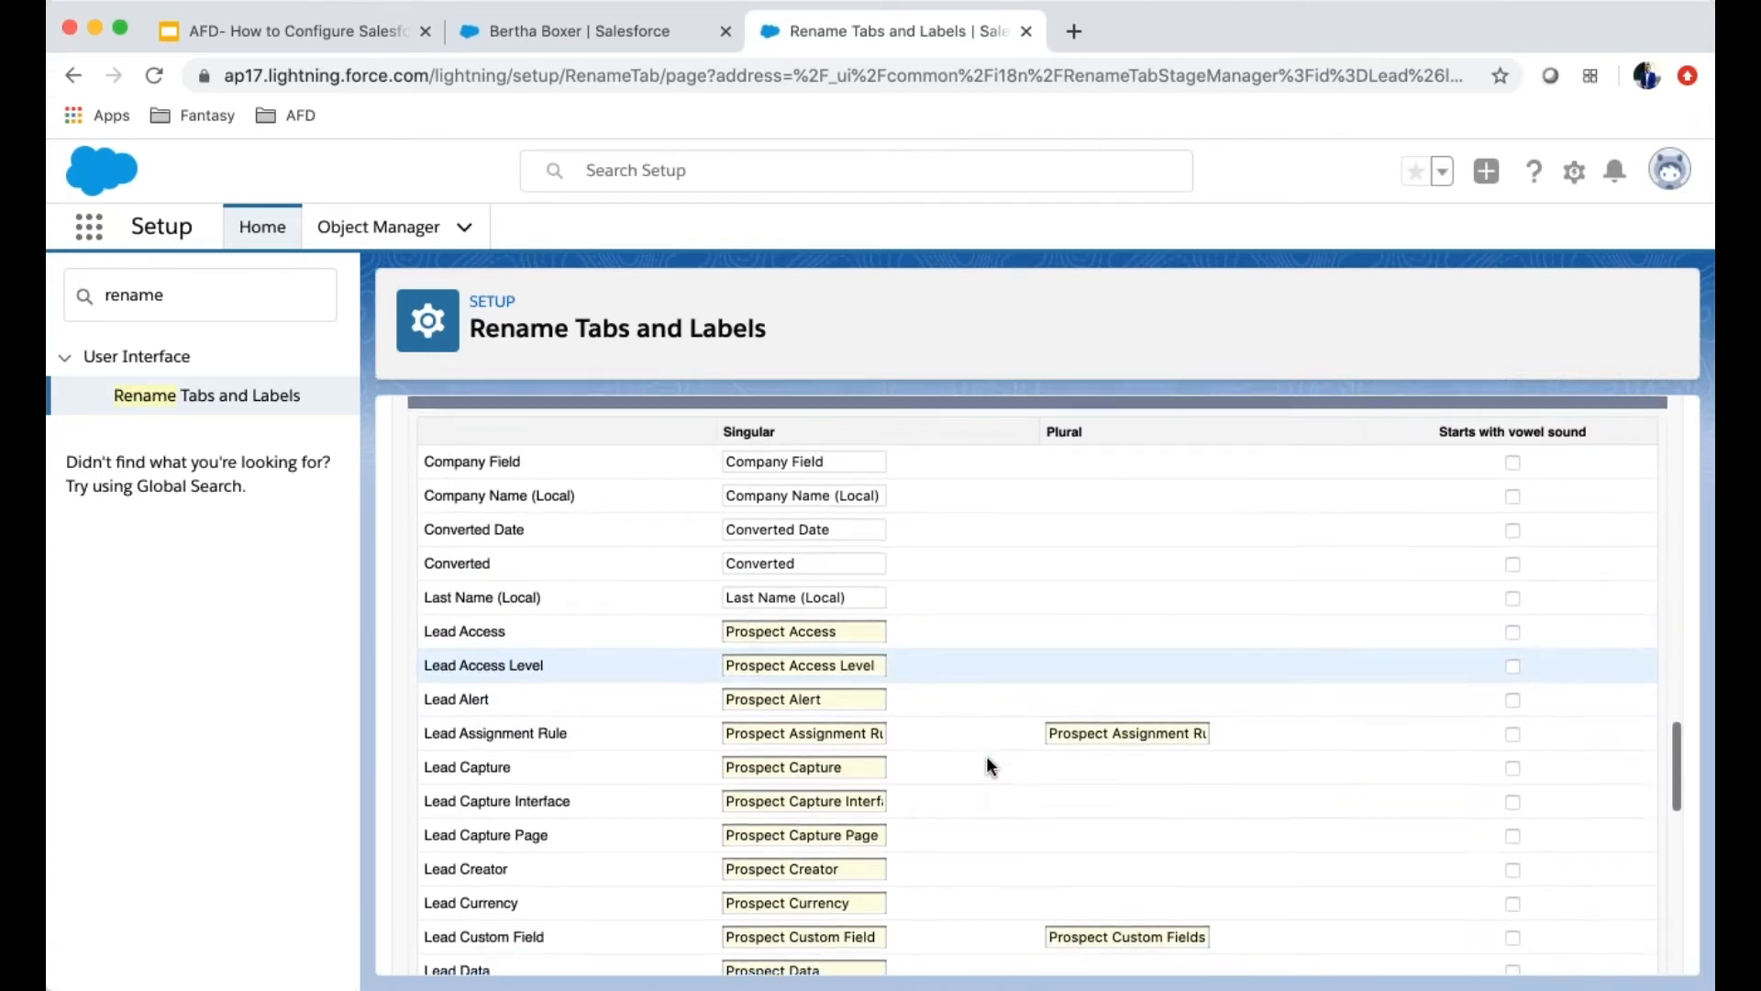
scroll(989, 766, "down", 2)
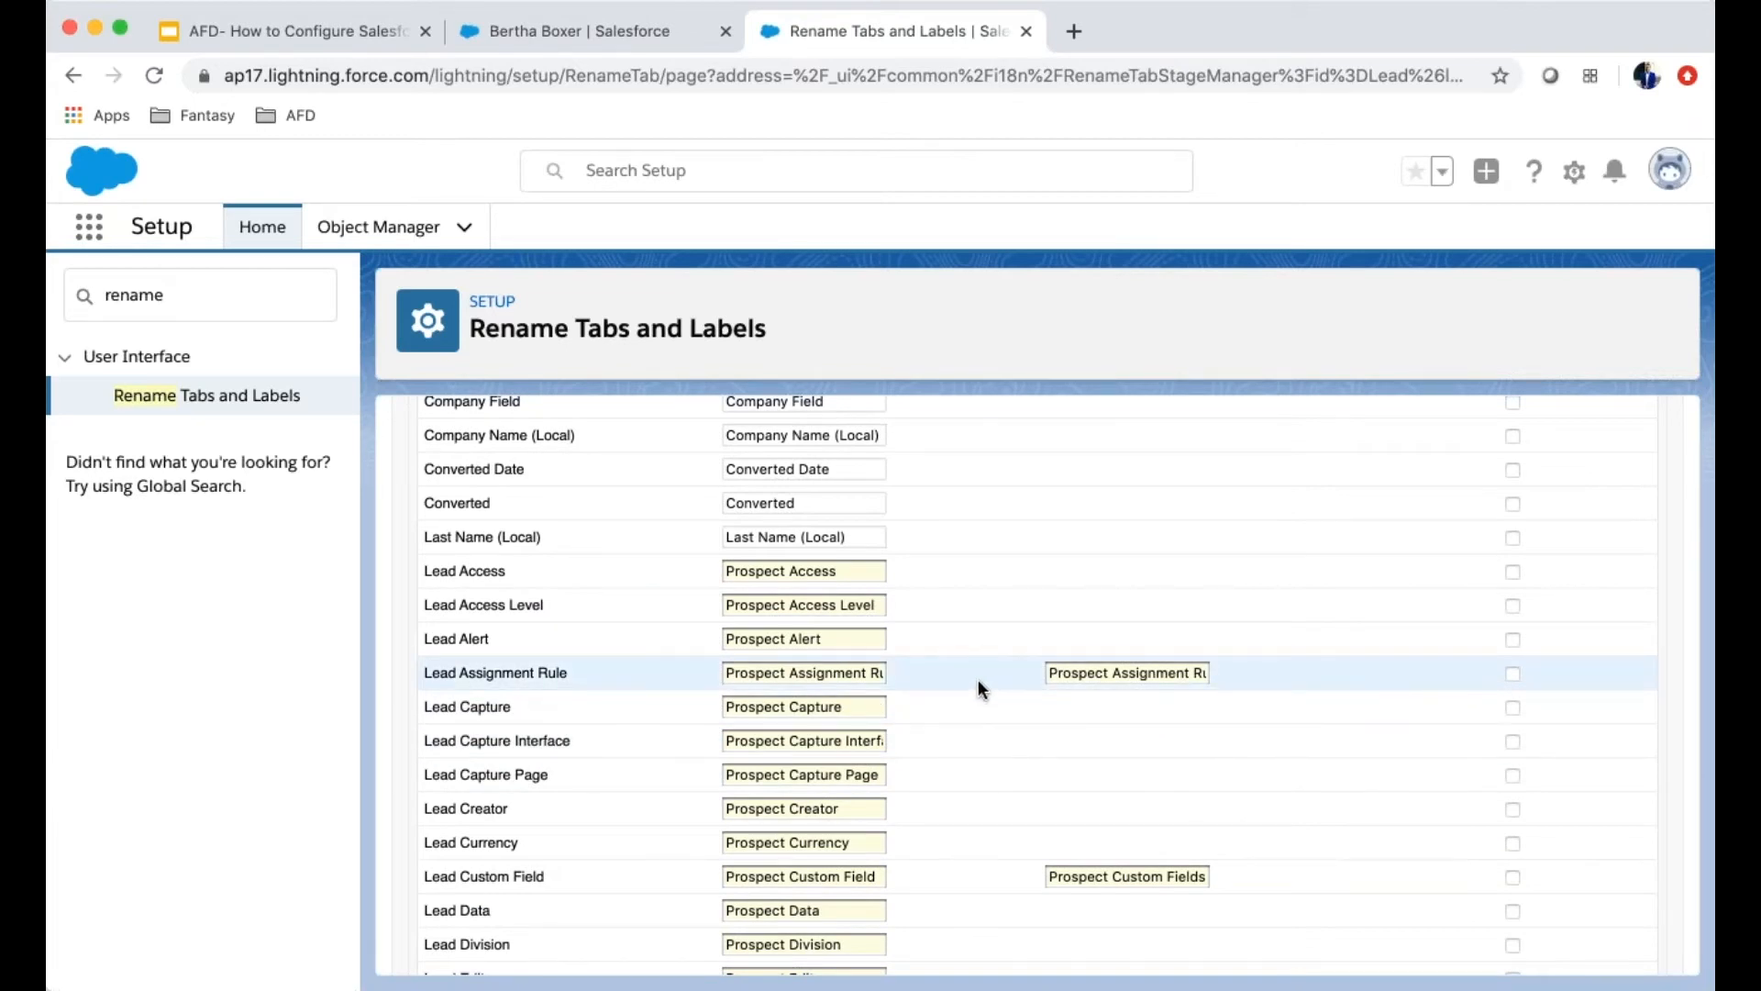
scroll(977, 679, "down", 7)
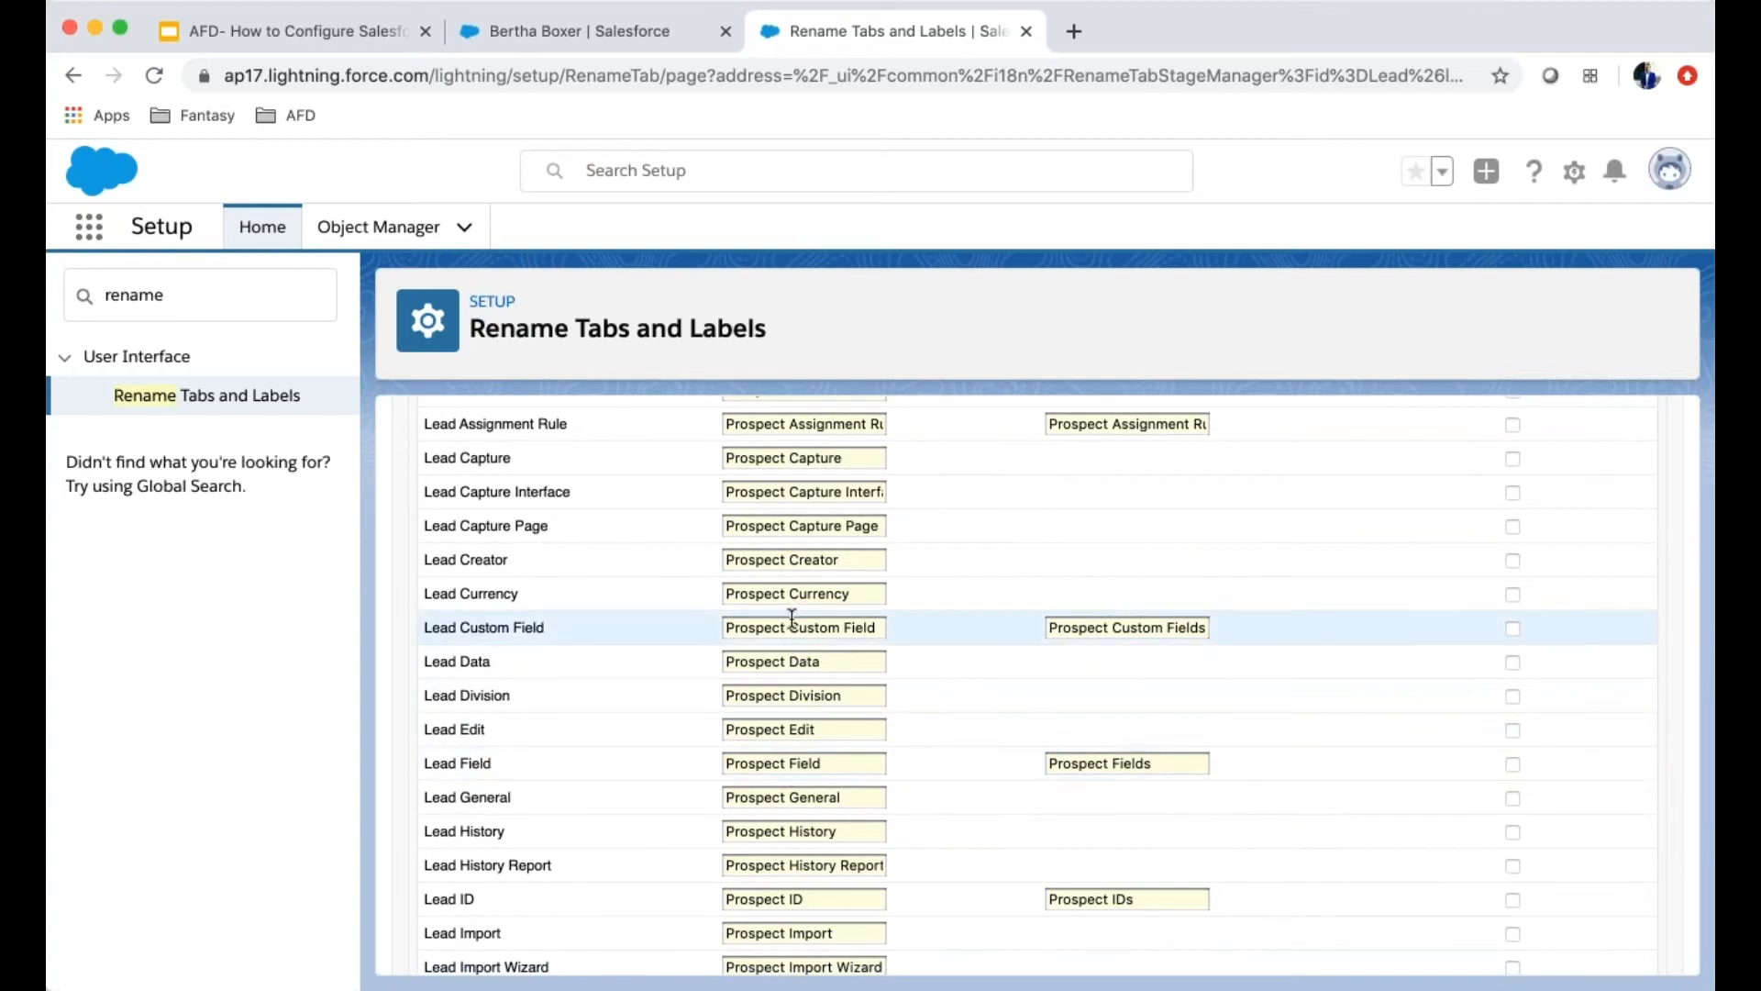
scroll(1027, 750, "down", 15)
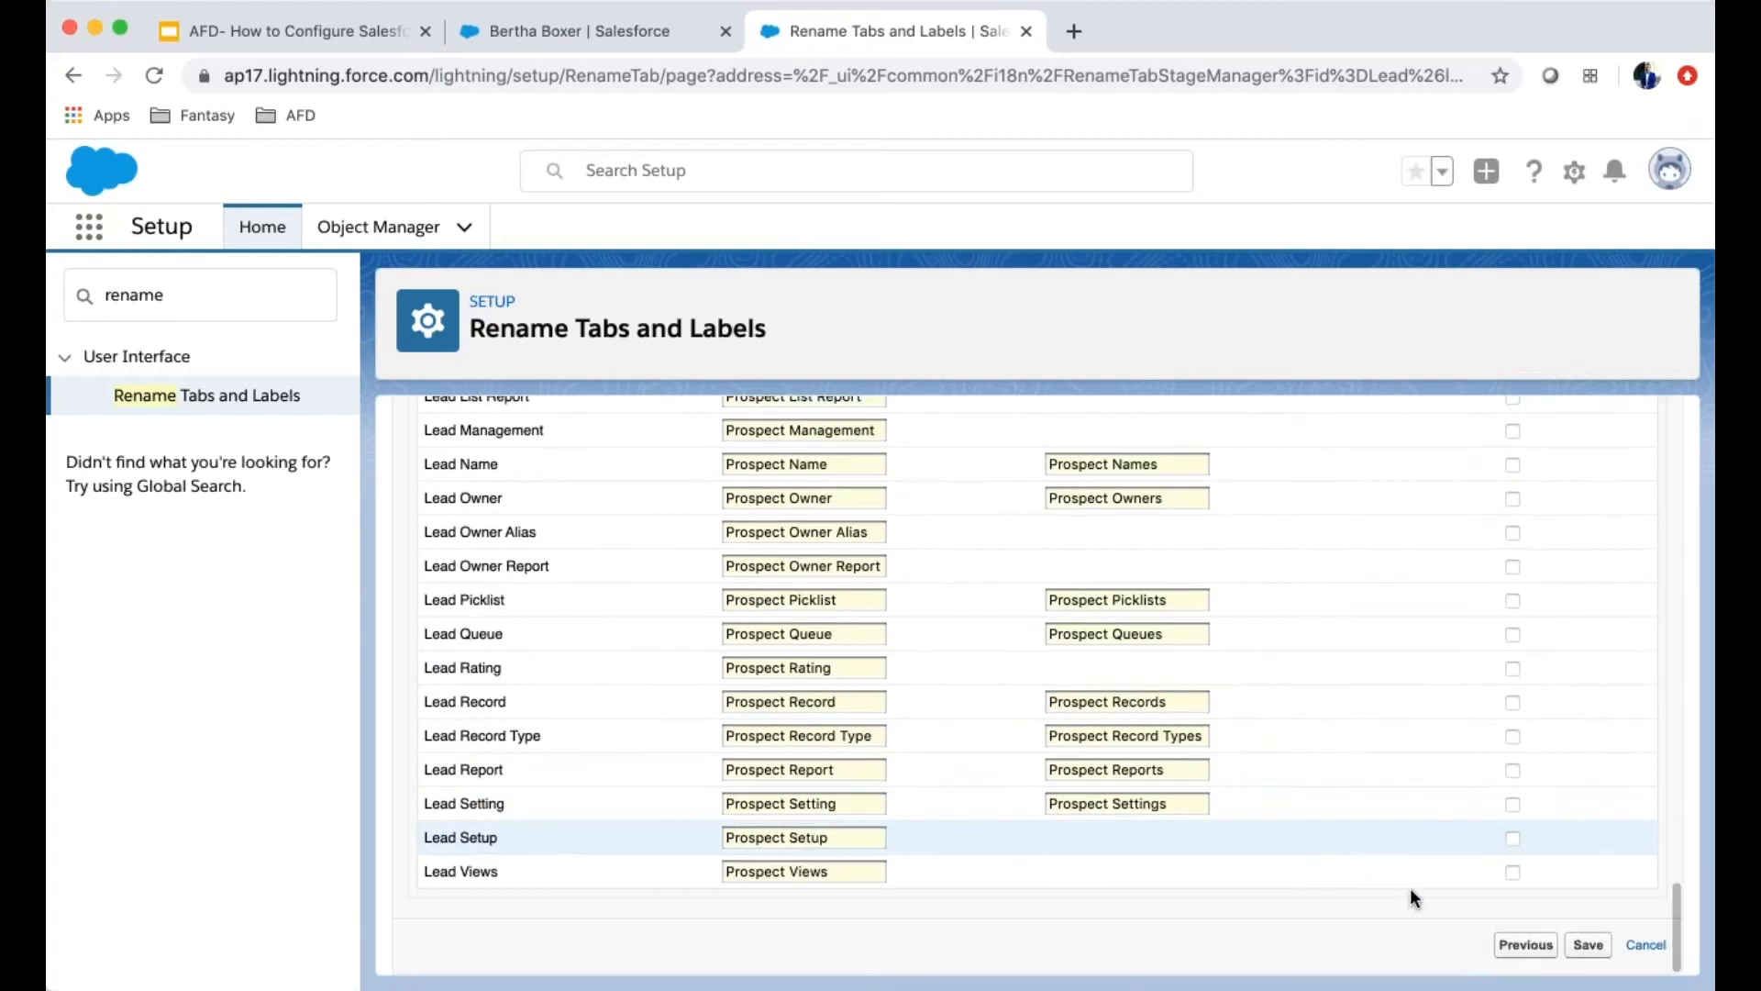
left_click(1590, 948)
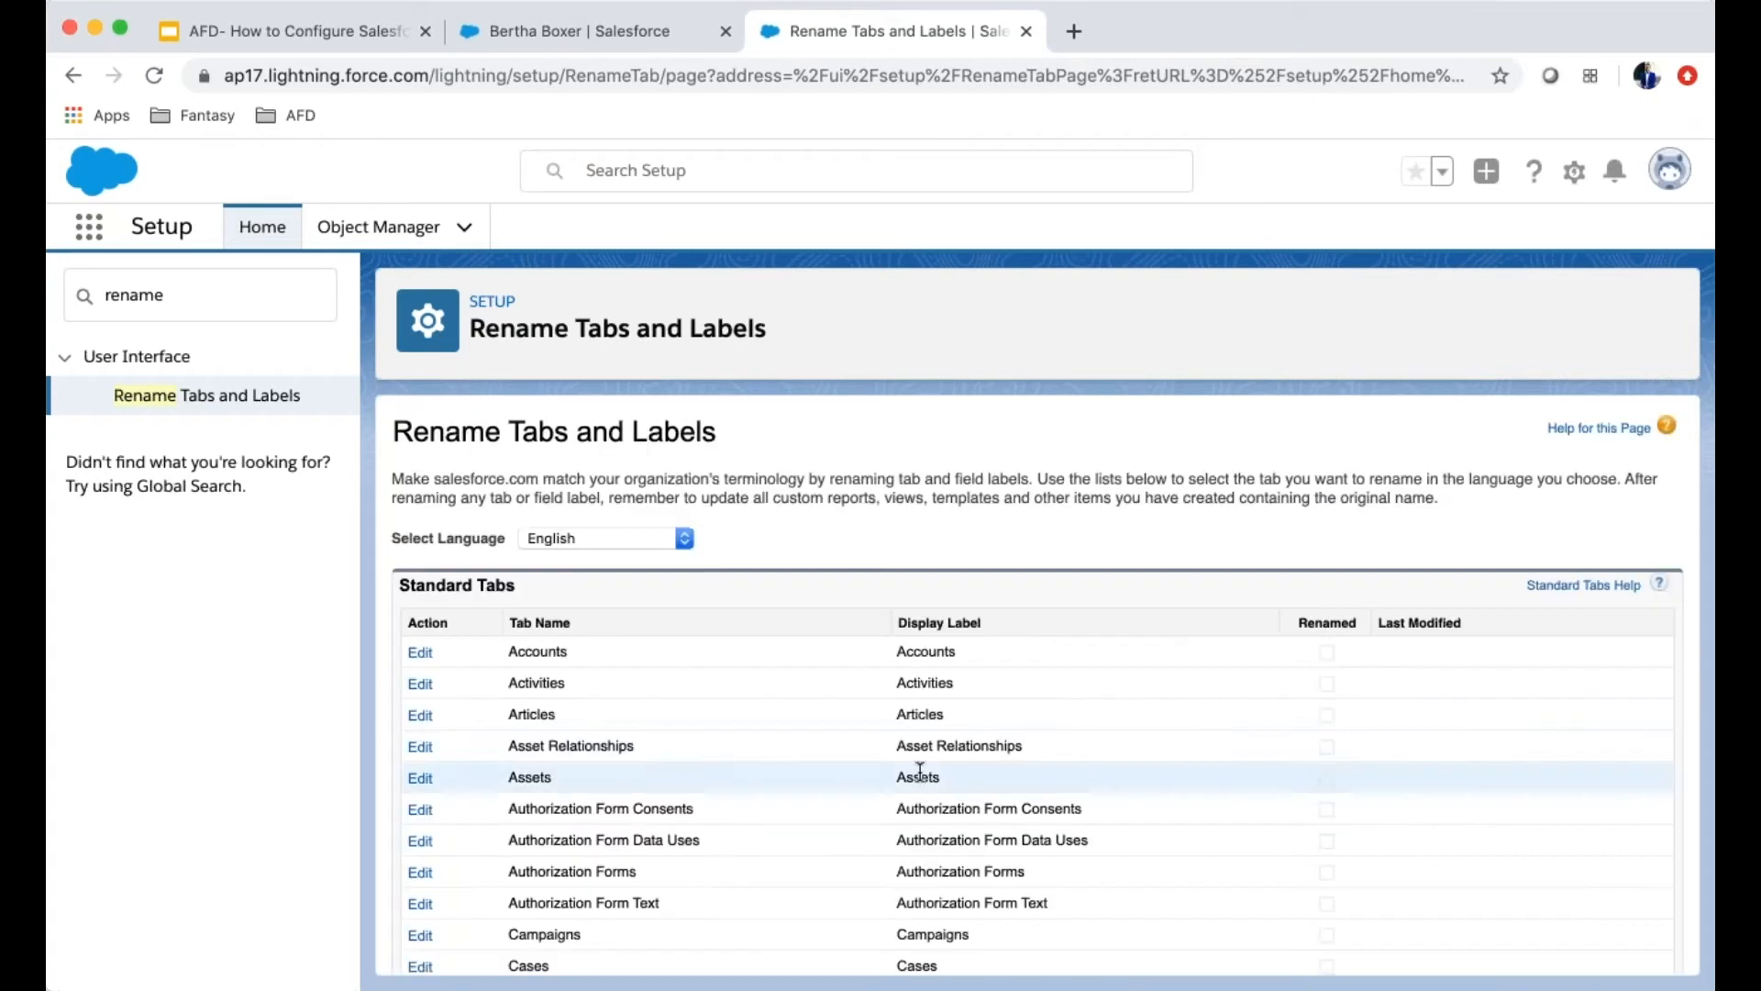
Reload the open lead record and check the renamed labels in its navigation list and details
left_click(572, 37)
left_click(154, 75)
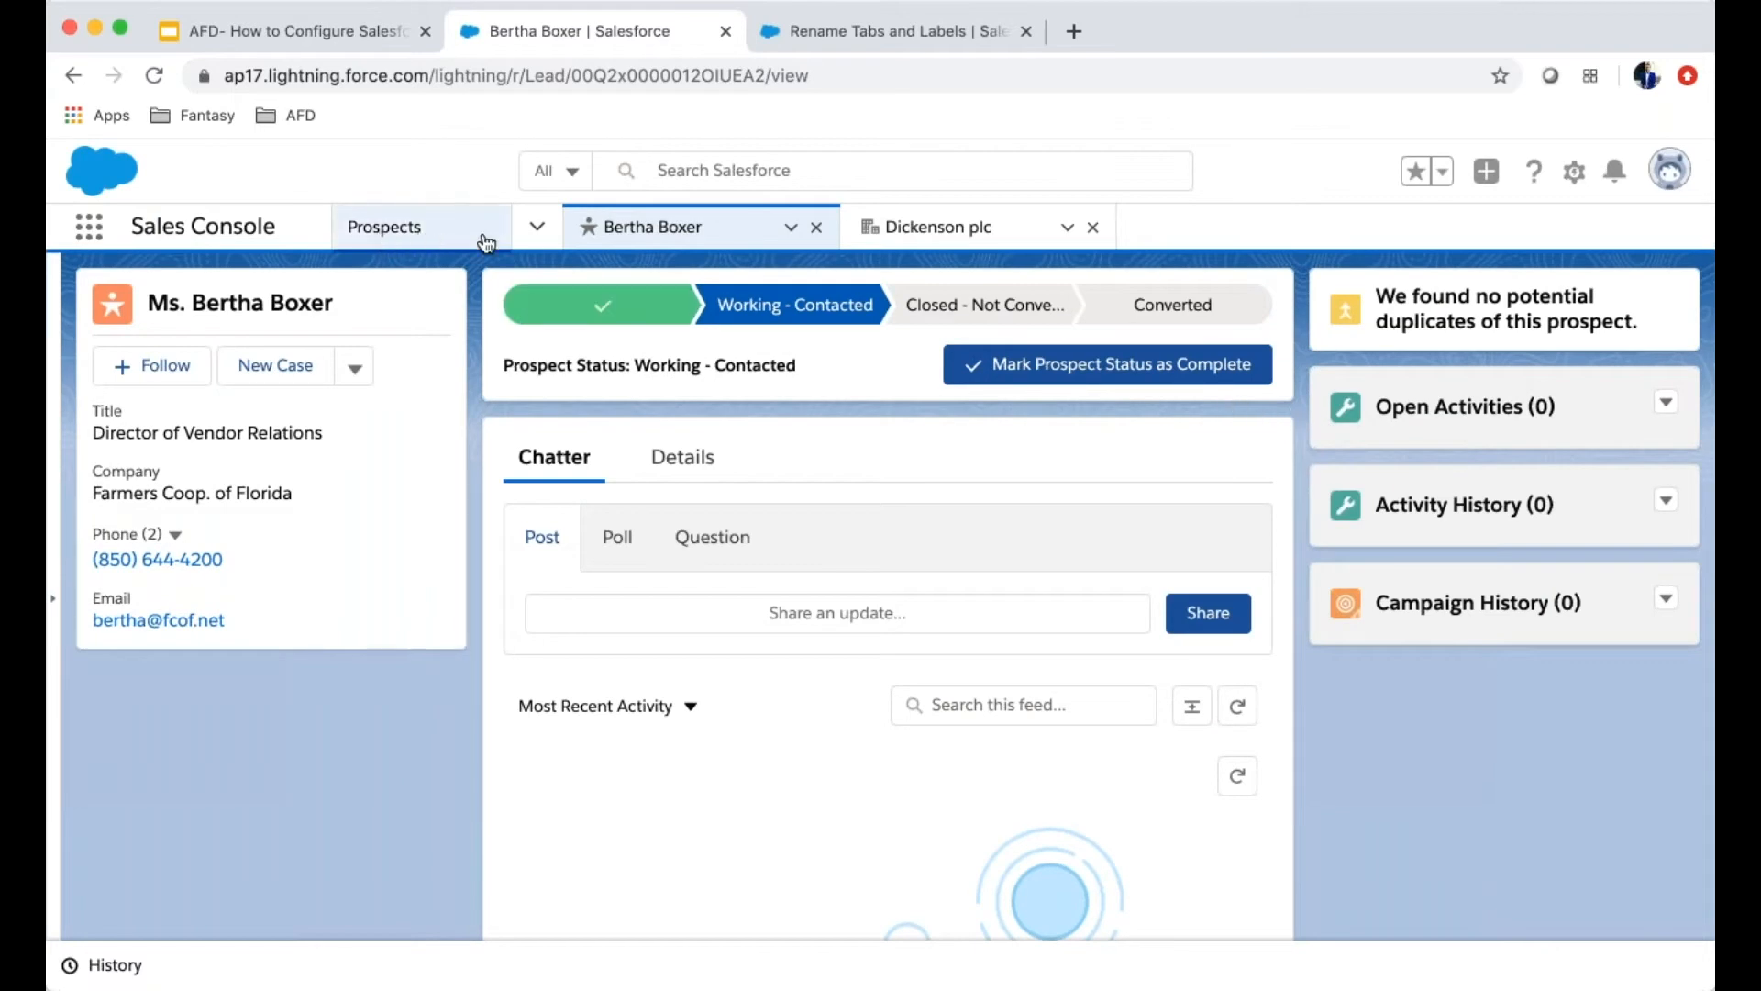
left_click(538, 229)
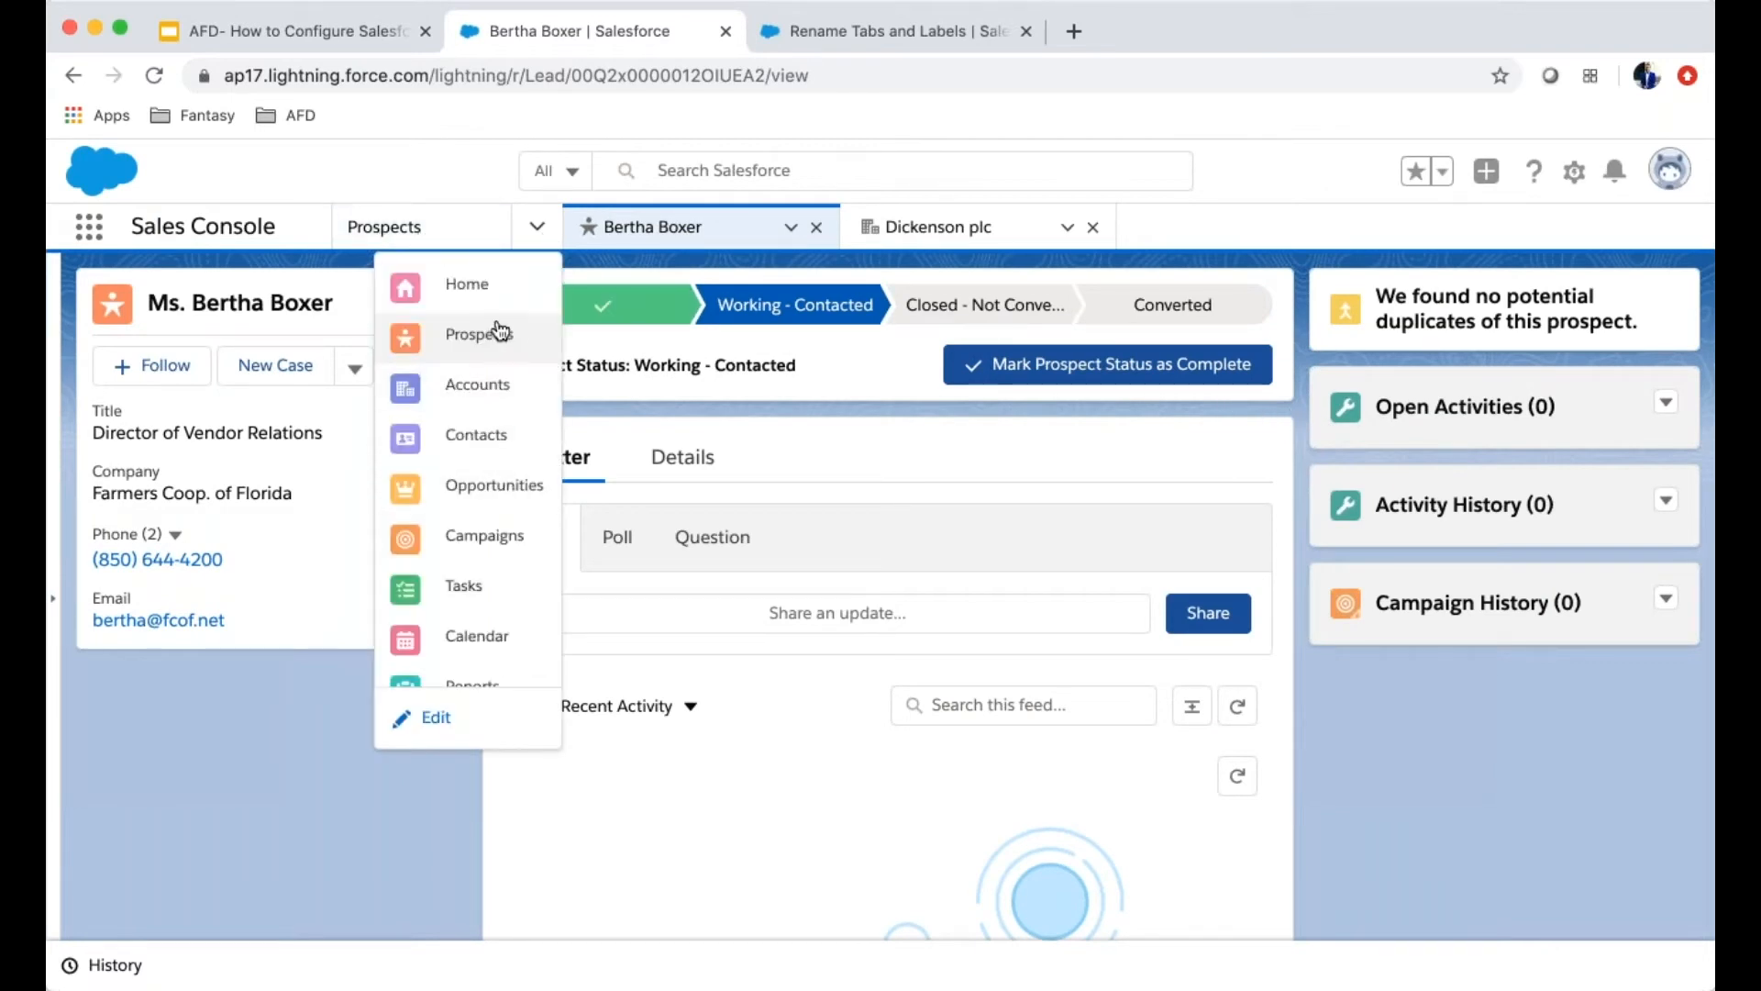
left_click(305, 741)
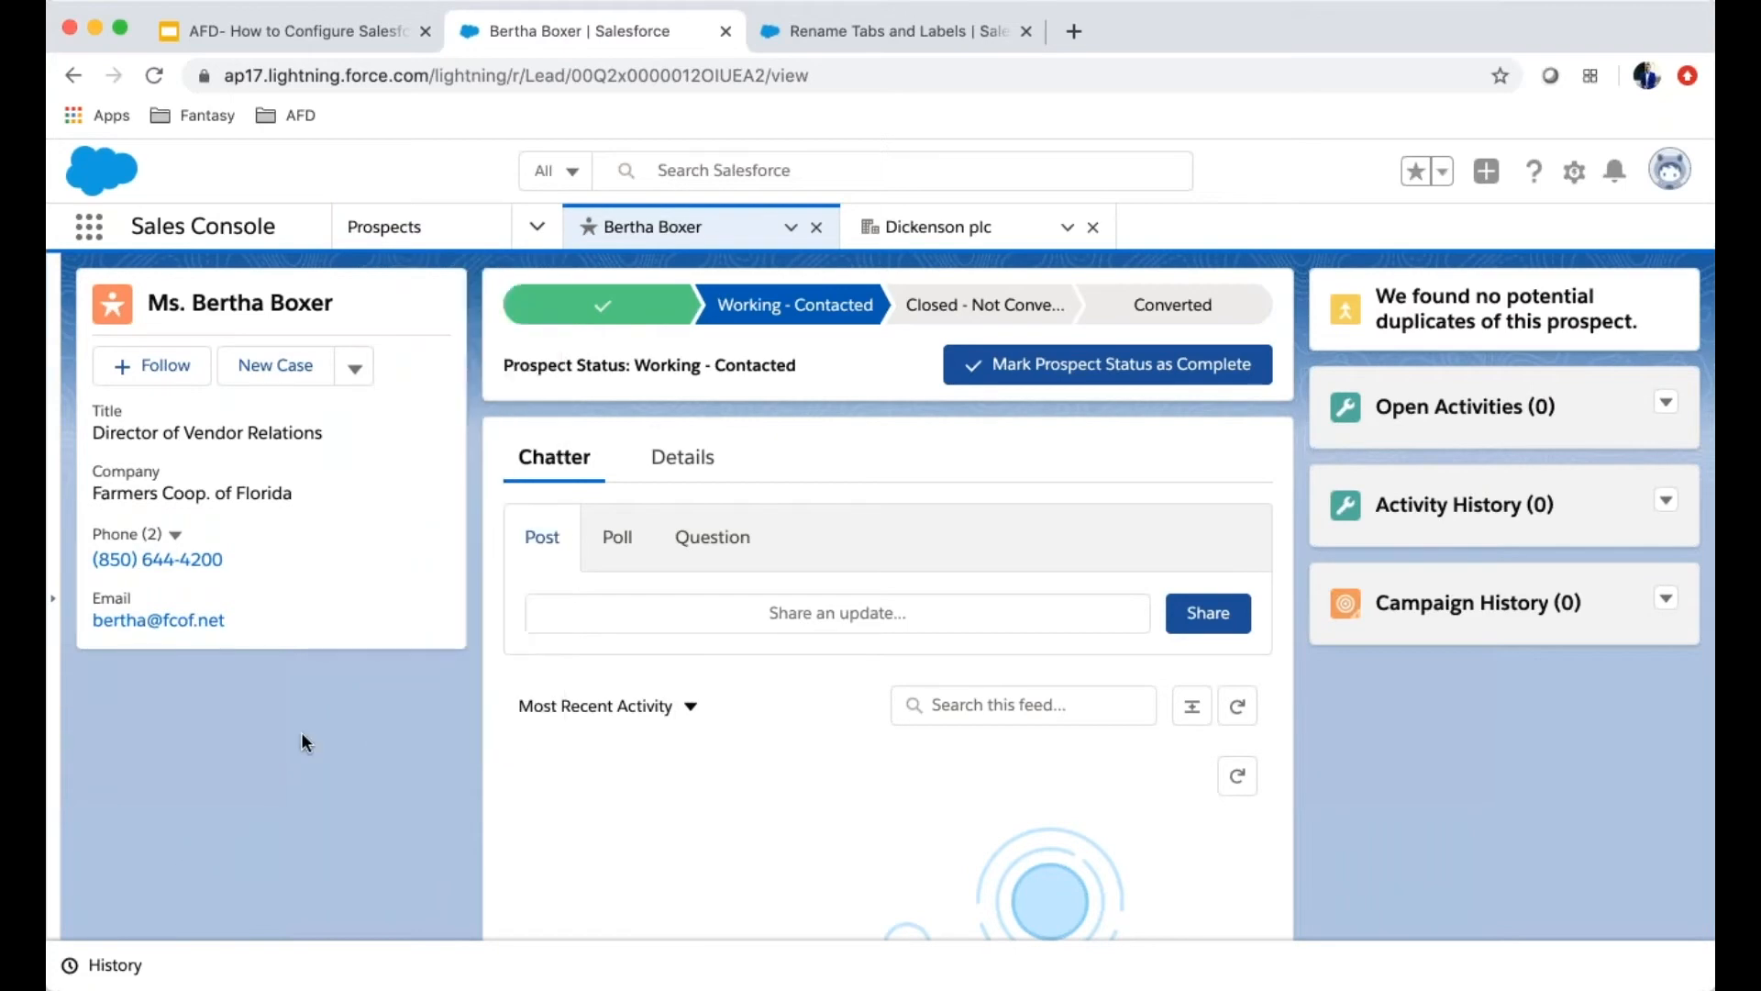
left_click(679, 468)
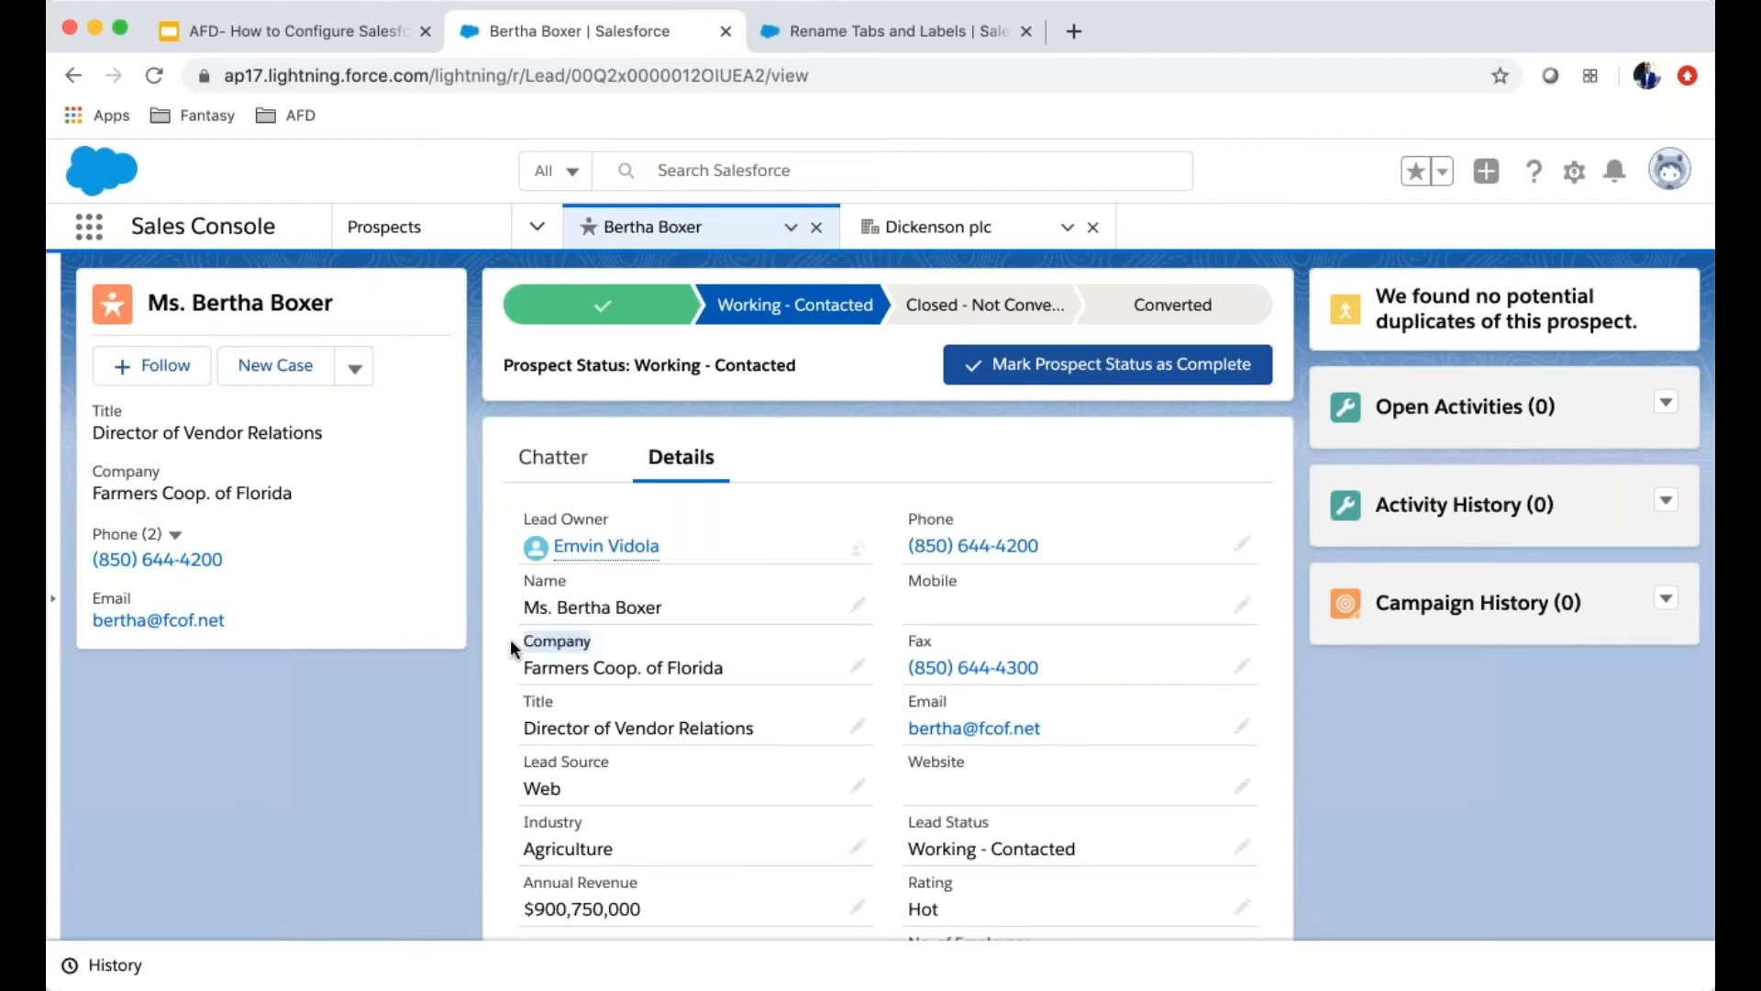
Reopen the Leads entry in Rename Tabs and Labels and check the Company field's label in the second step
left_click(835, 29)
scroll(833, 660, "down", 15)
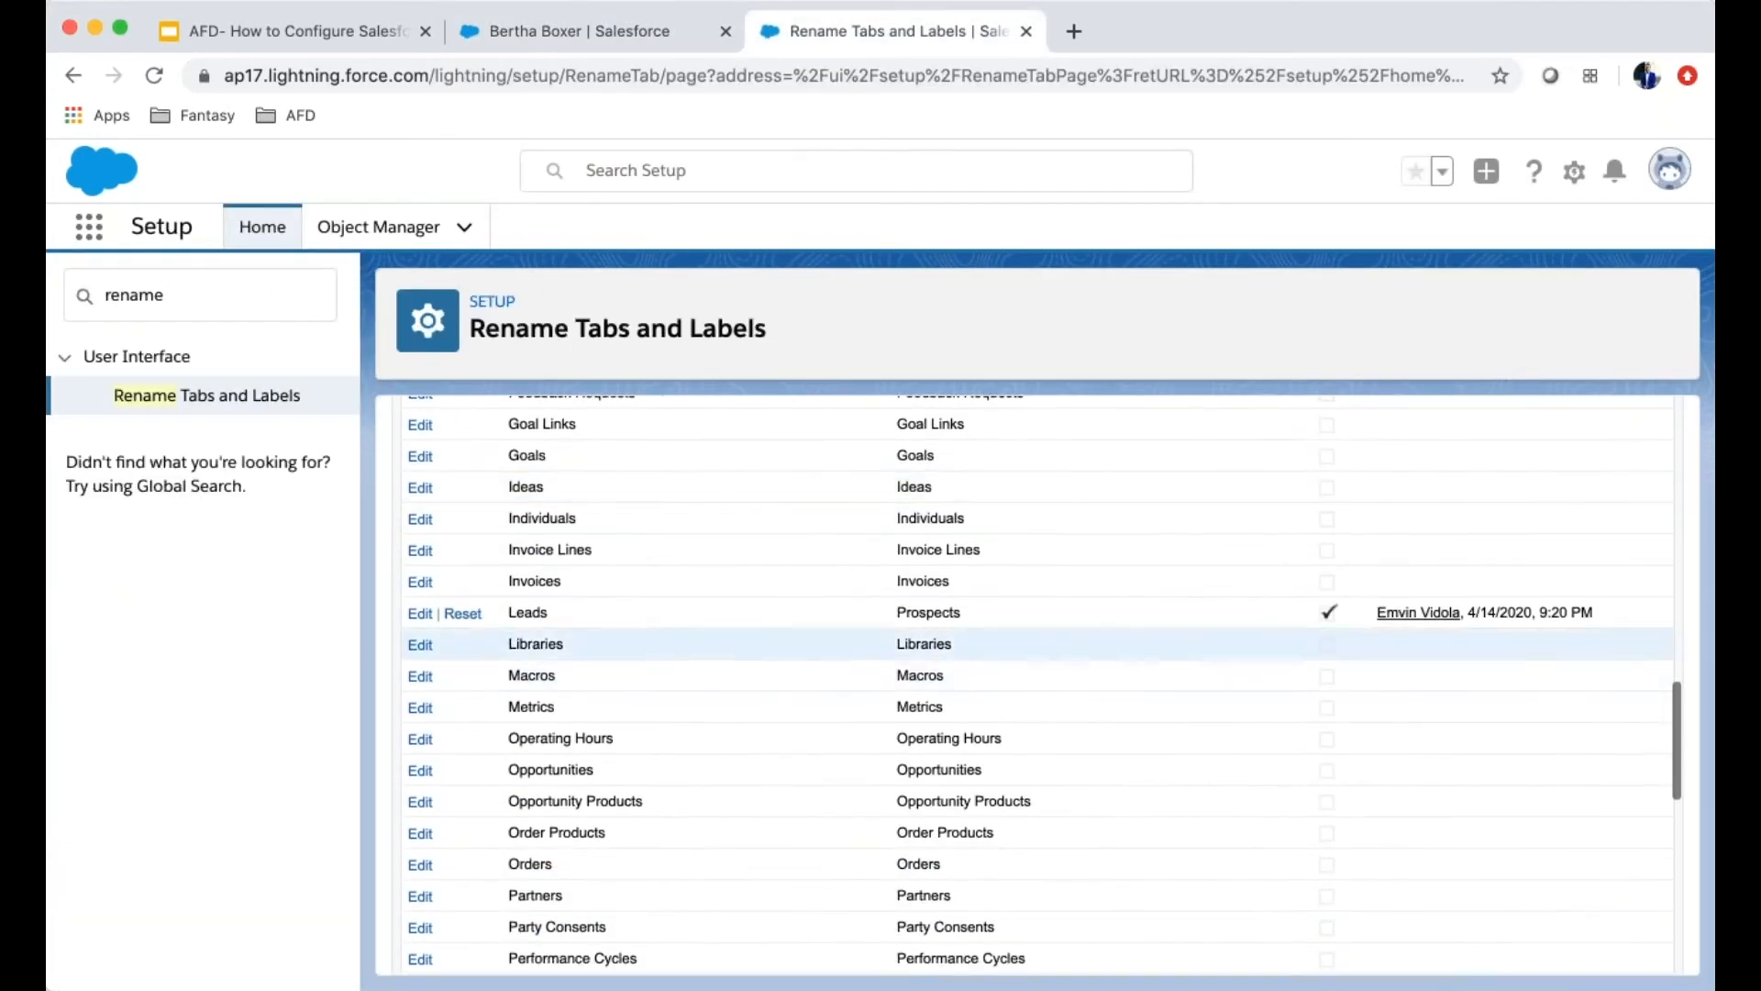
left_click(420, 613)
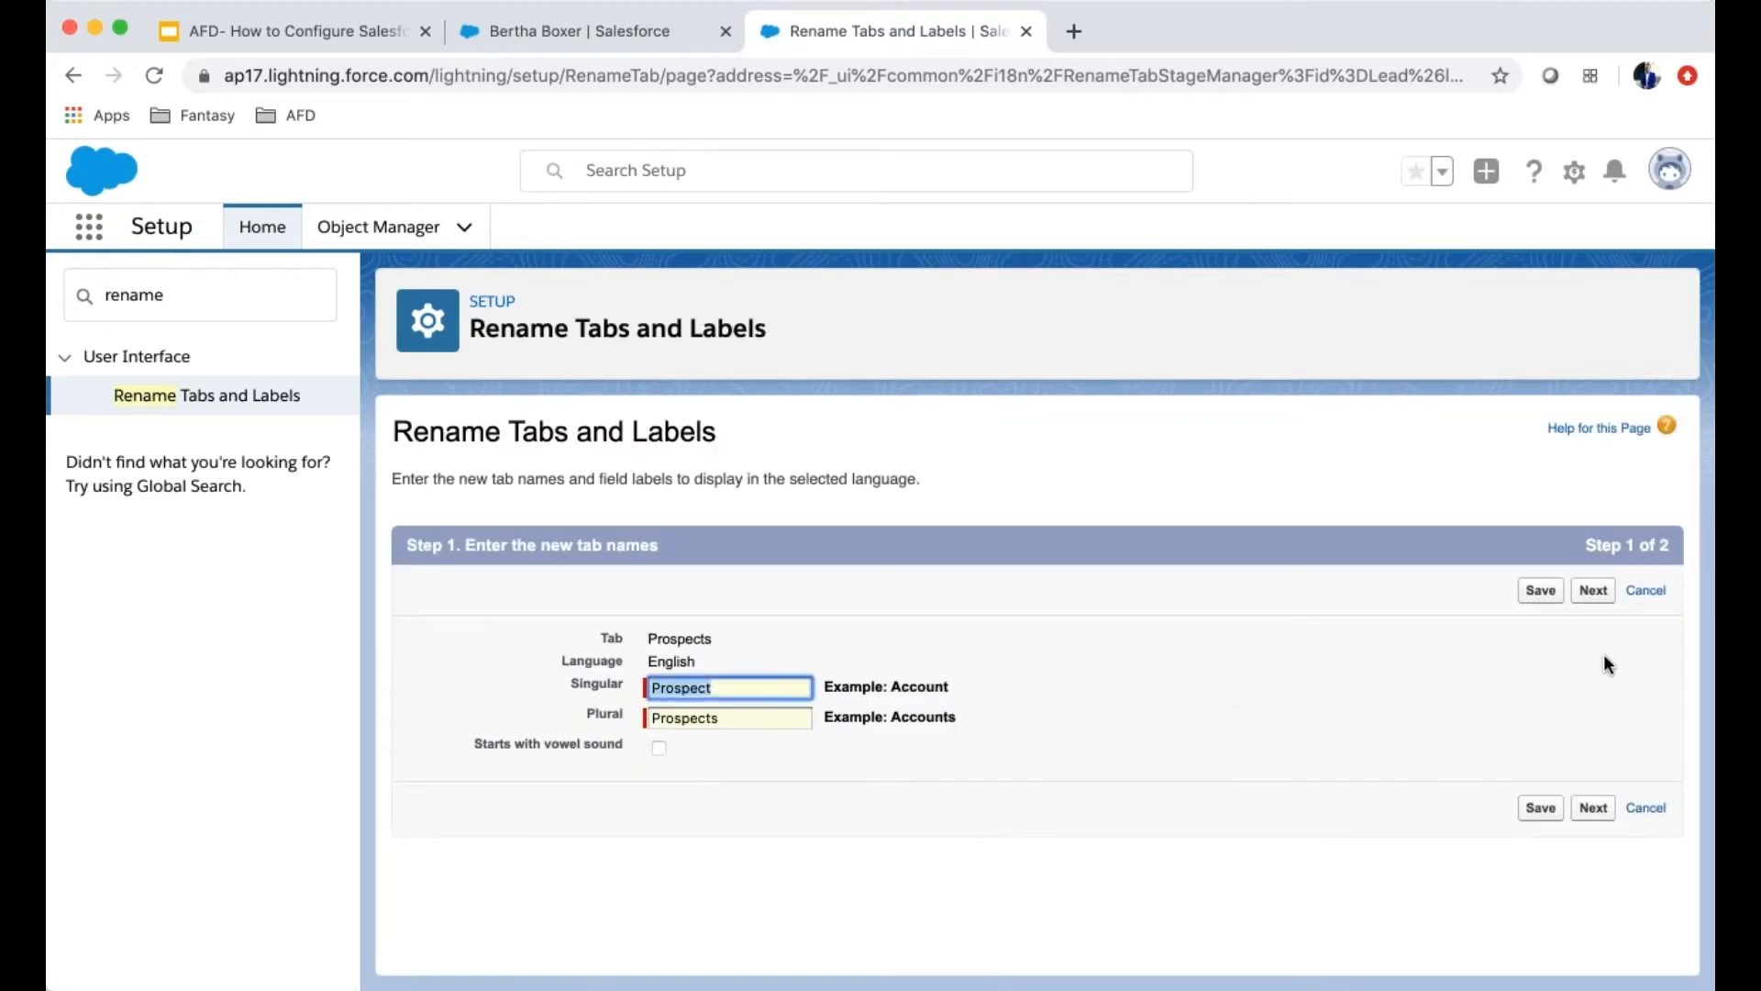
left_click(1593, 589)
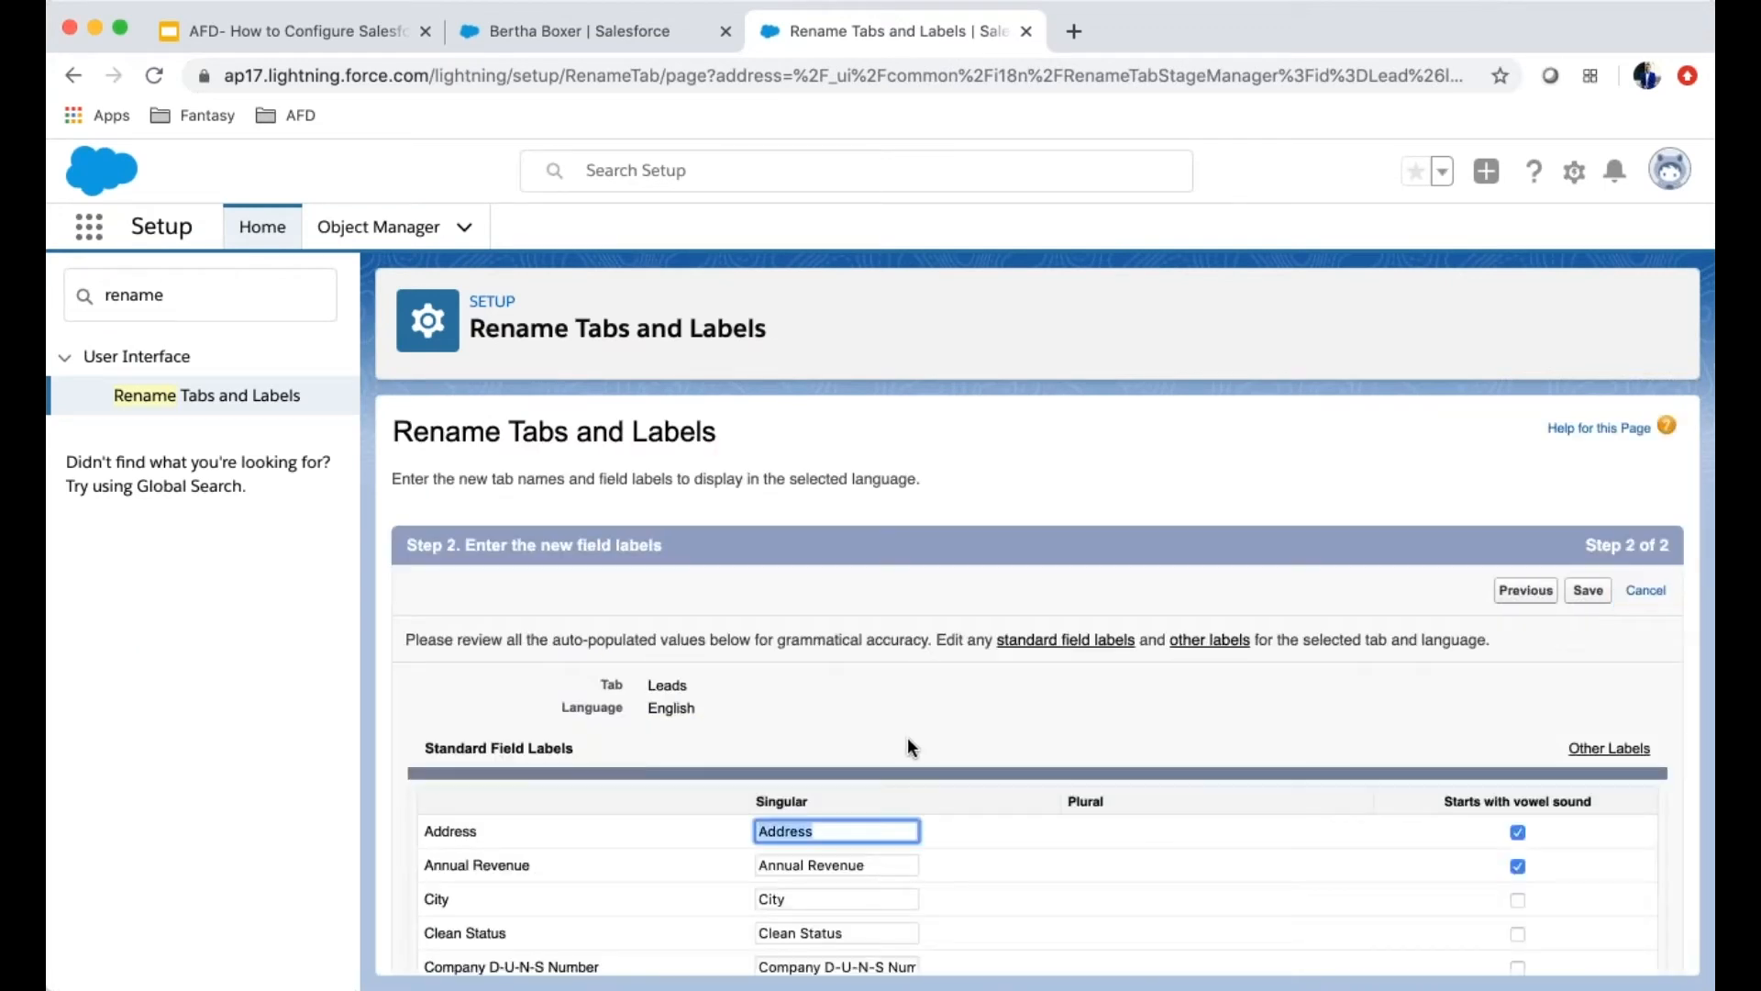
scroll(909, 740, "down", 3)
scroll(906, 736, "down", 1)
left_click(855, 756)
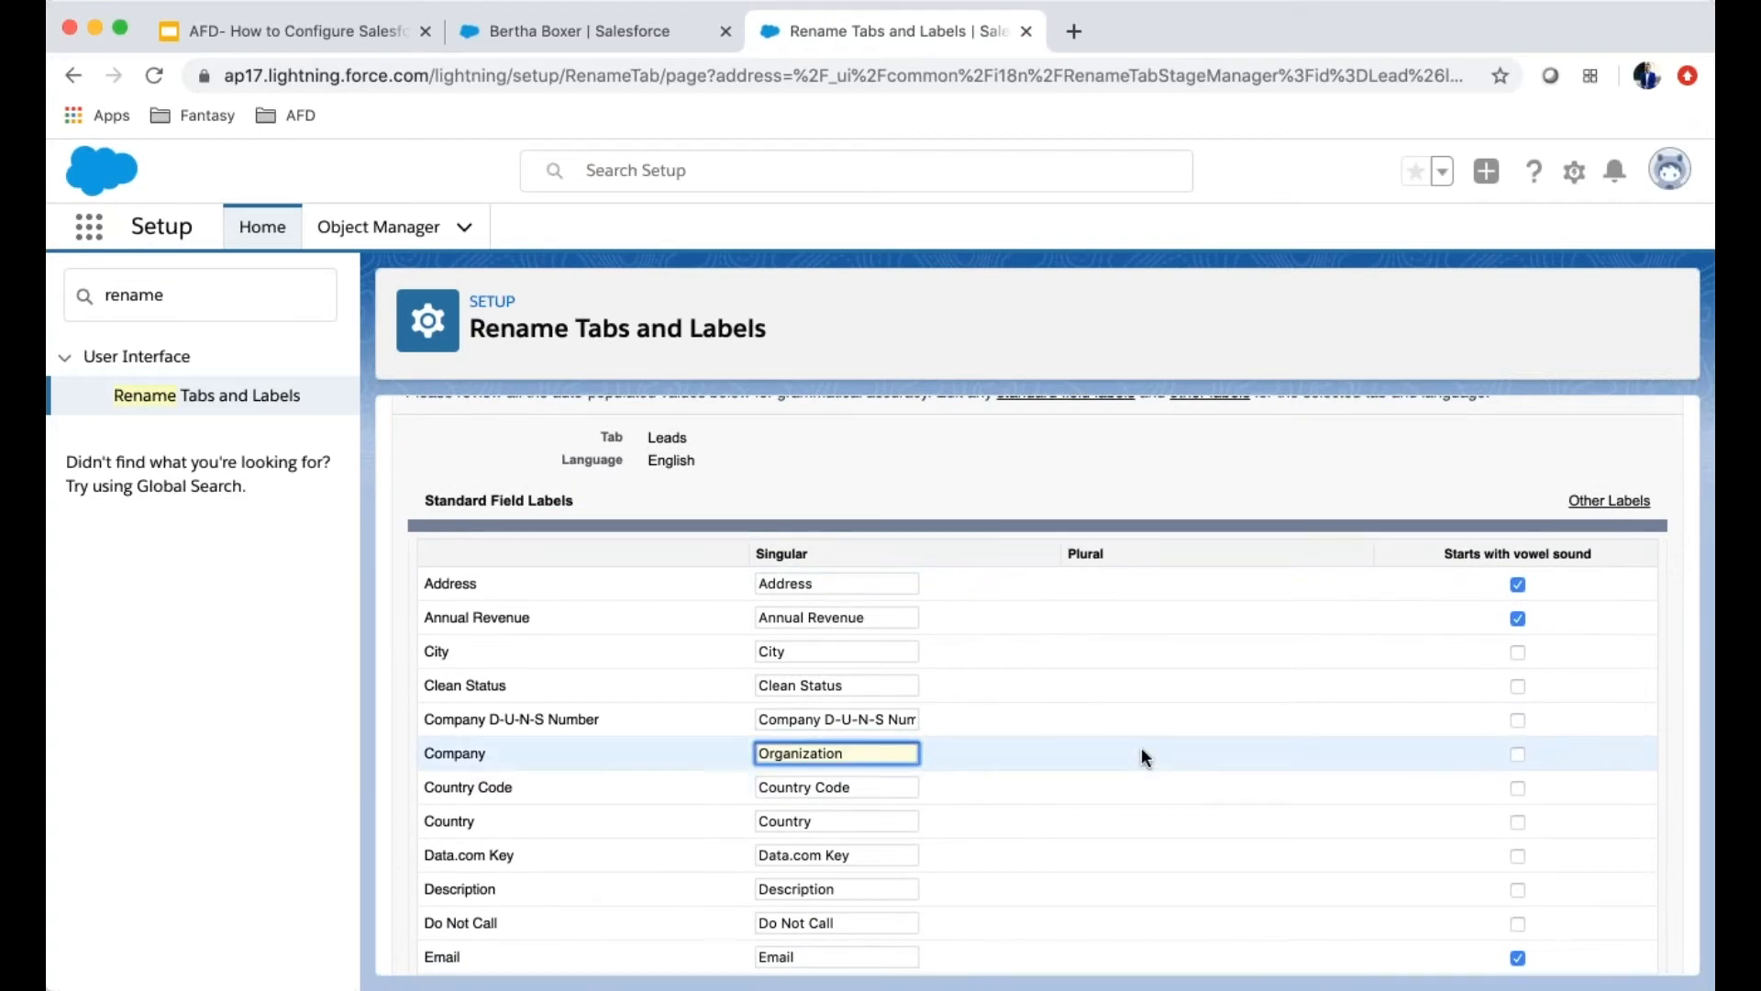
Save the Leads field labels again with the standard Company field labelled Organization
scroll(1144, 751, "down", 10)
scroll(1141, 747, "down", 5)
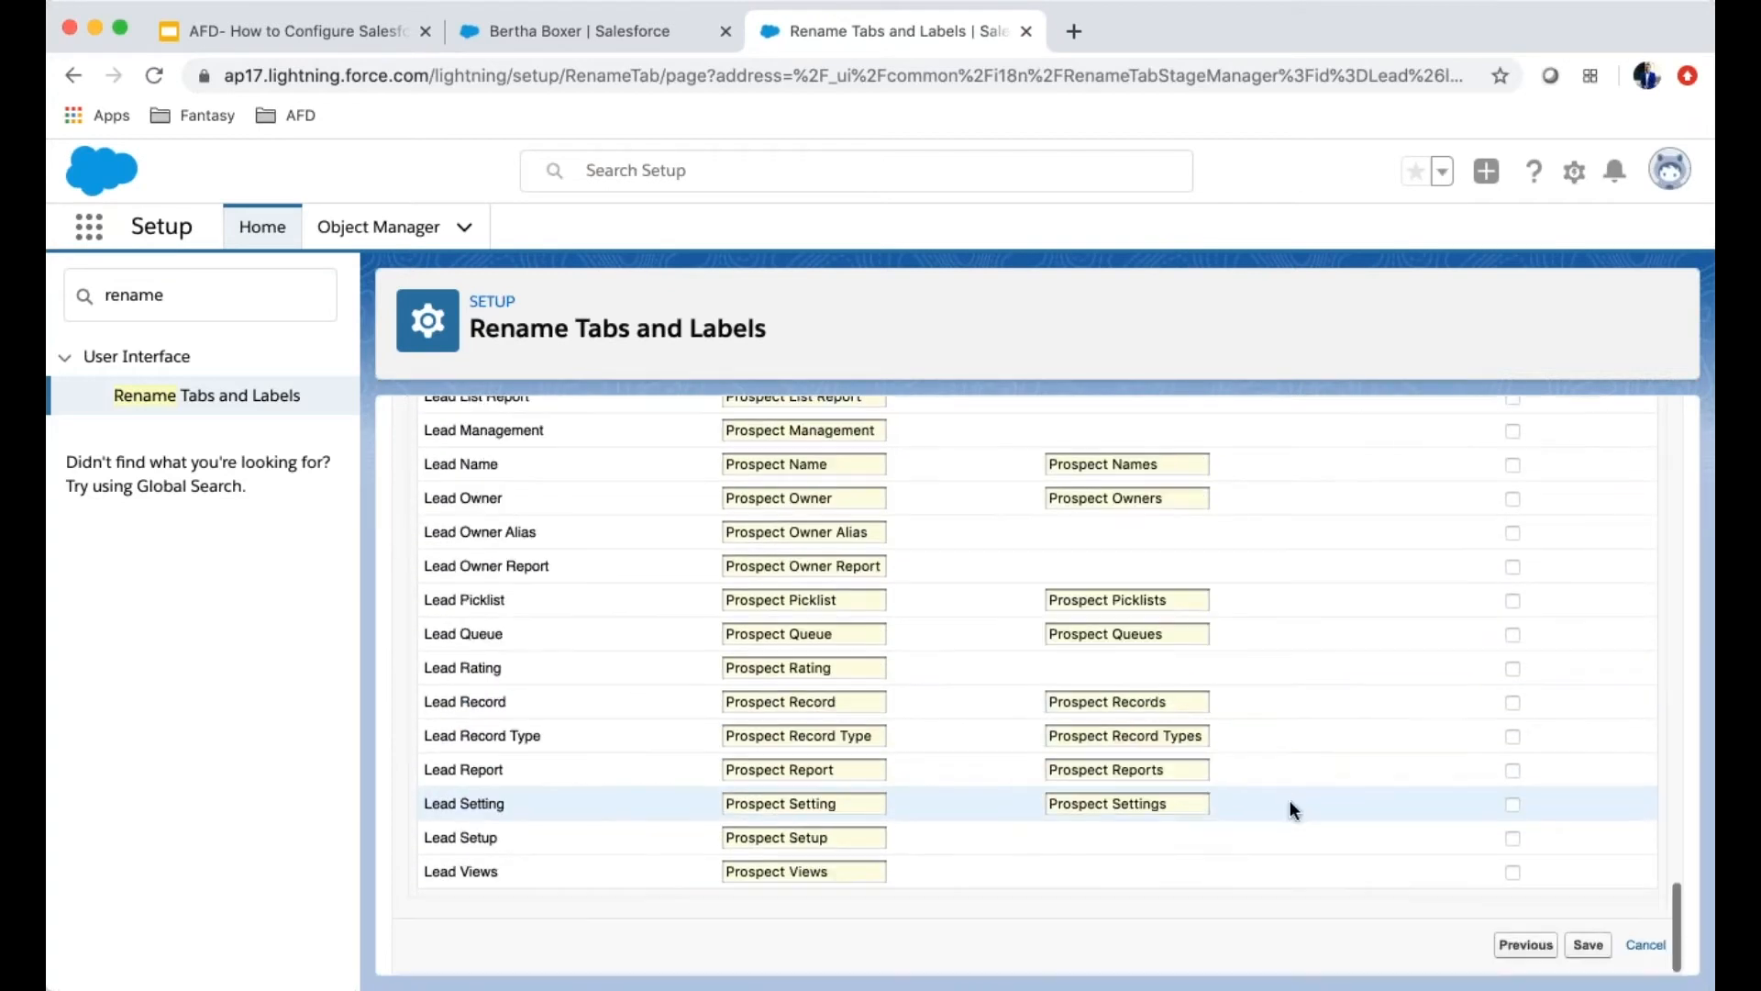
left_click(1584, 944)
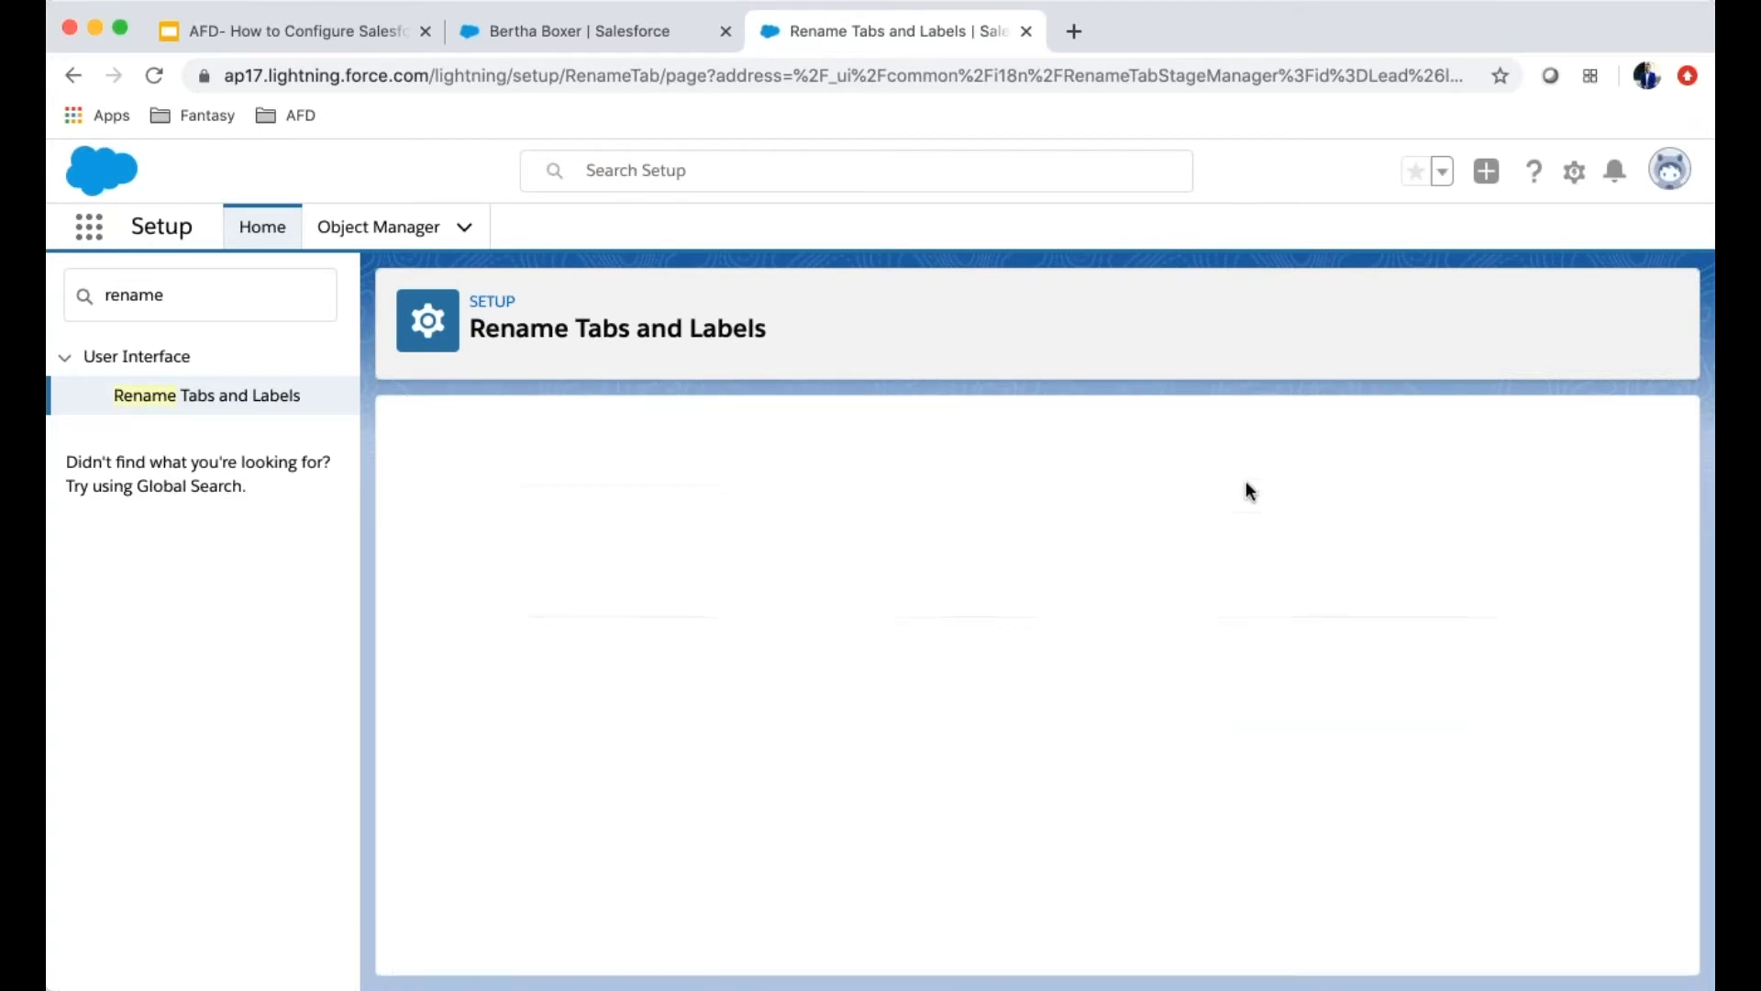
Reload the open lead record and check the Company field's label in its details
left_click(547, 35)
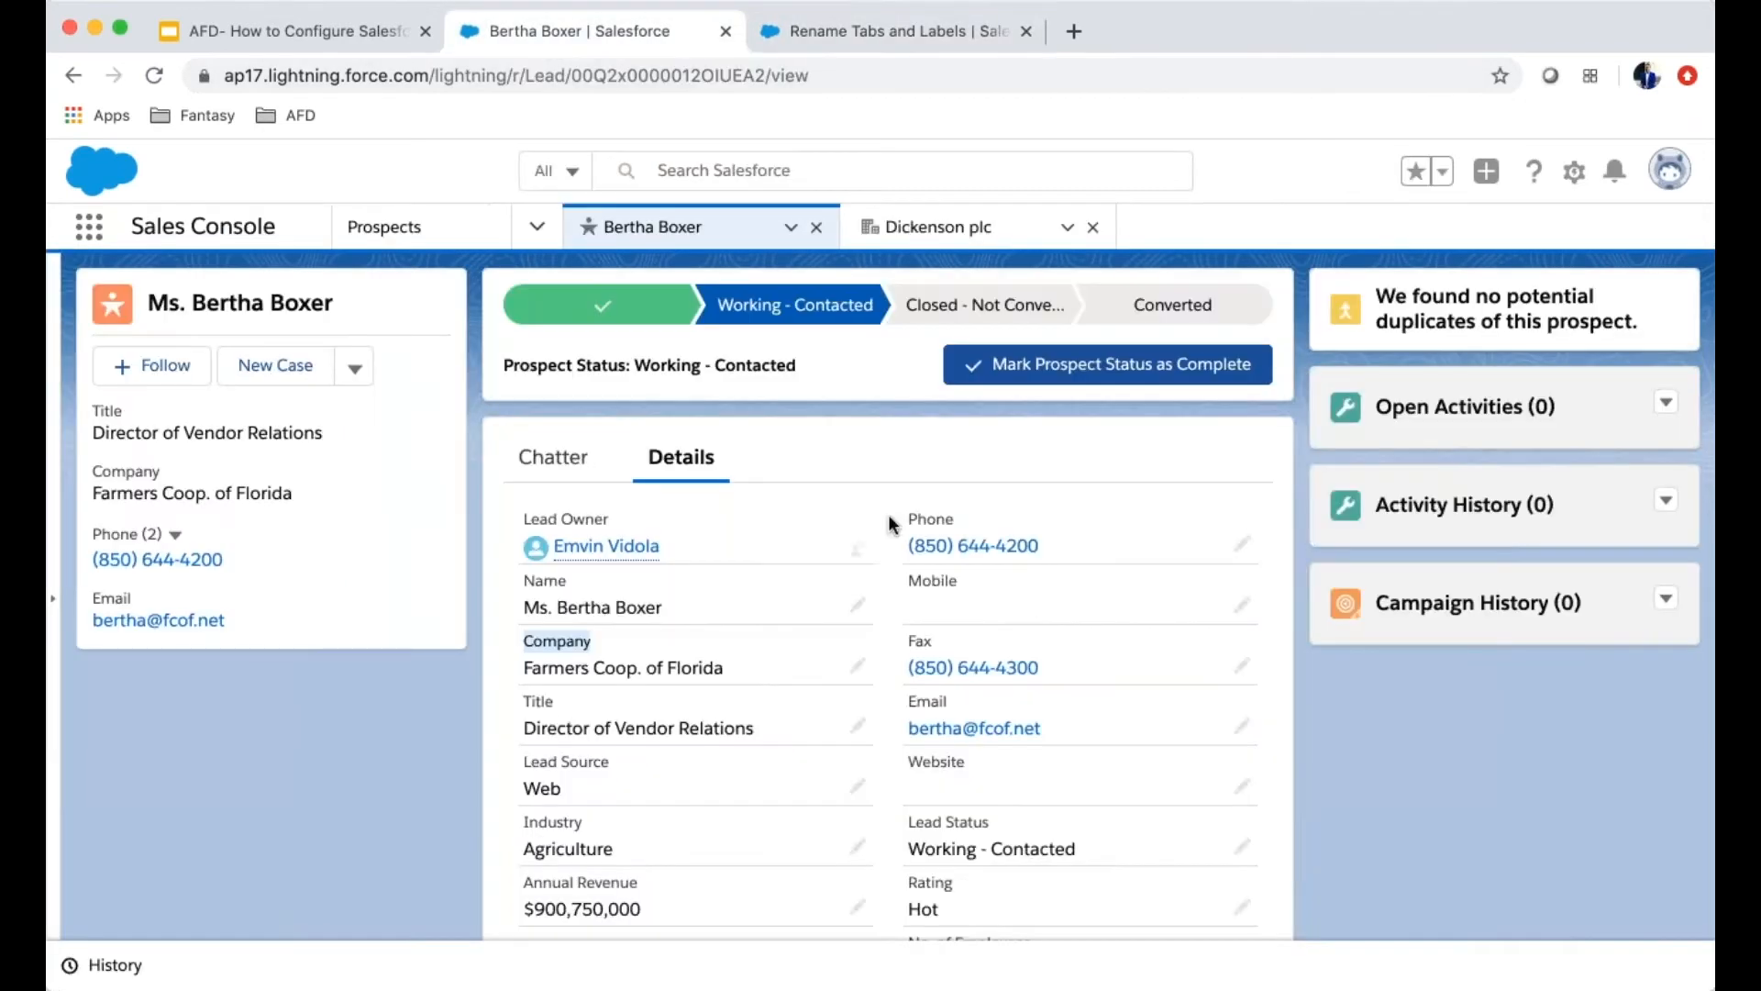
left_click(154, 77)
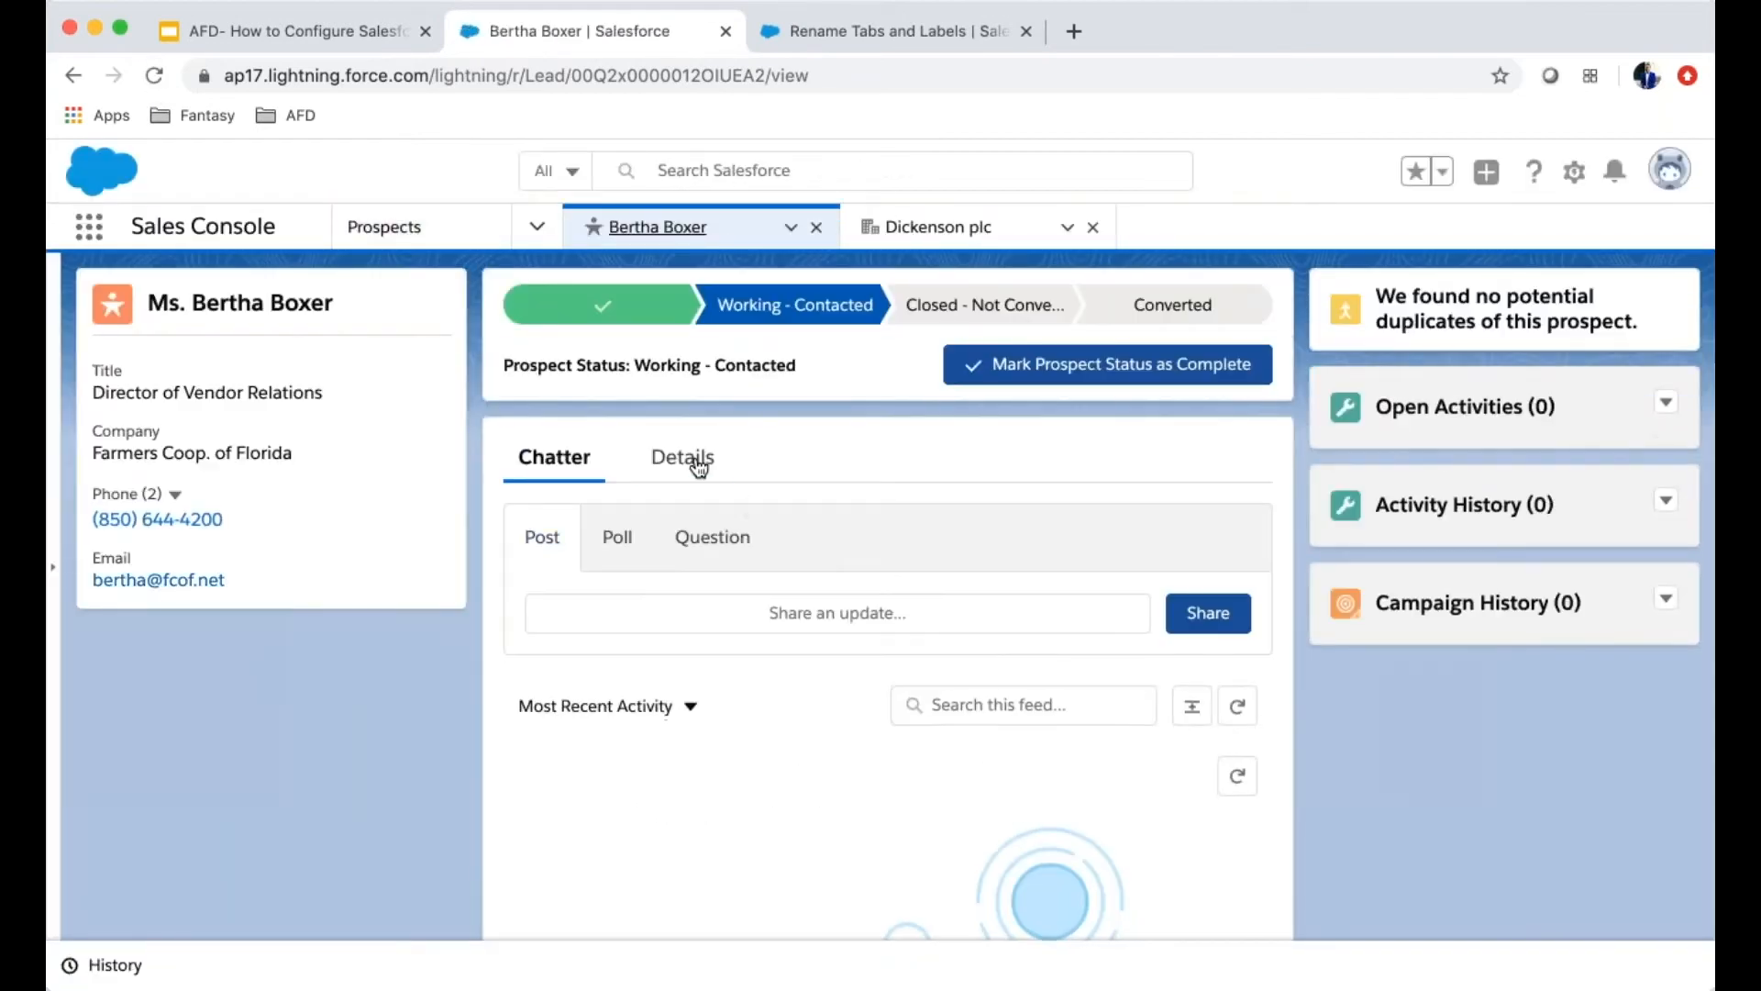
left_click(699, 466)
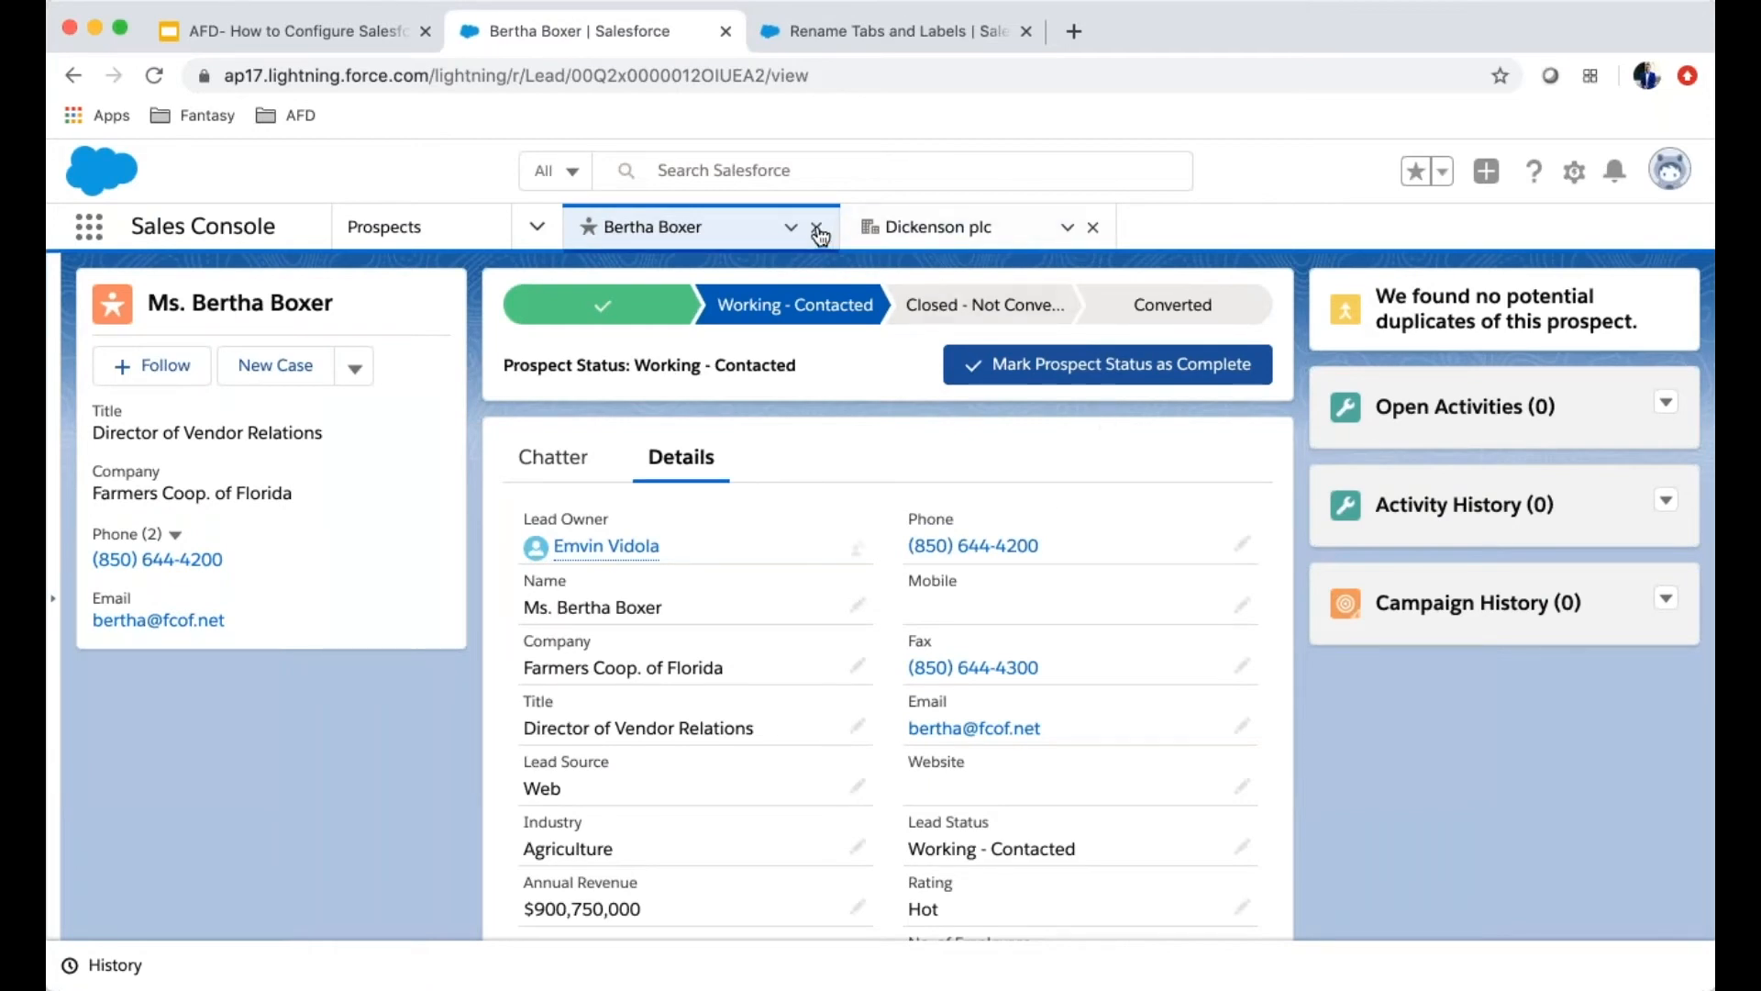
Show the Prospects list, close both open record tabs, and check the list's column labels
left_click(537, 230)
left_click(458, 338)
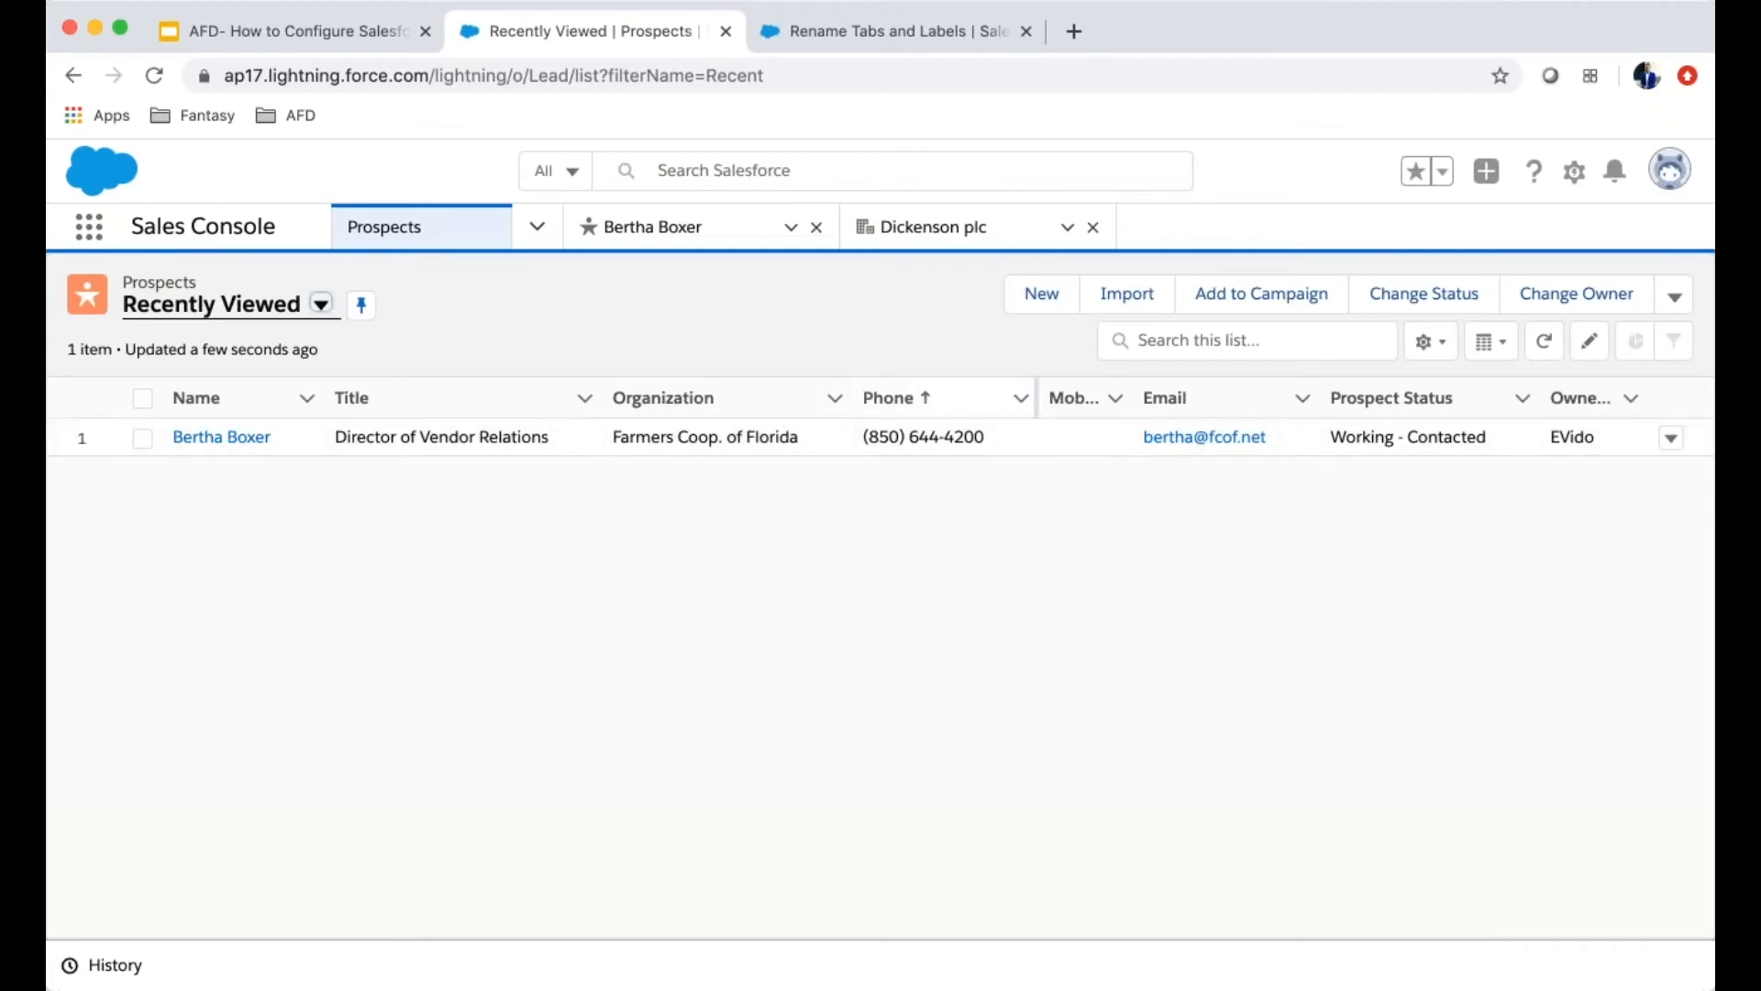
left_click(816, 228)
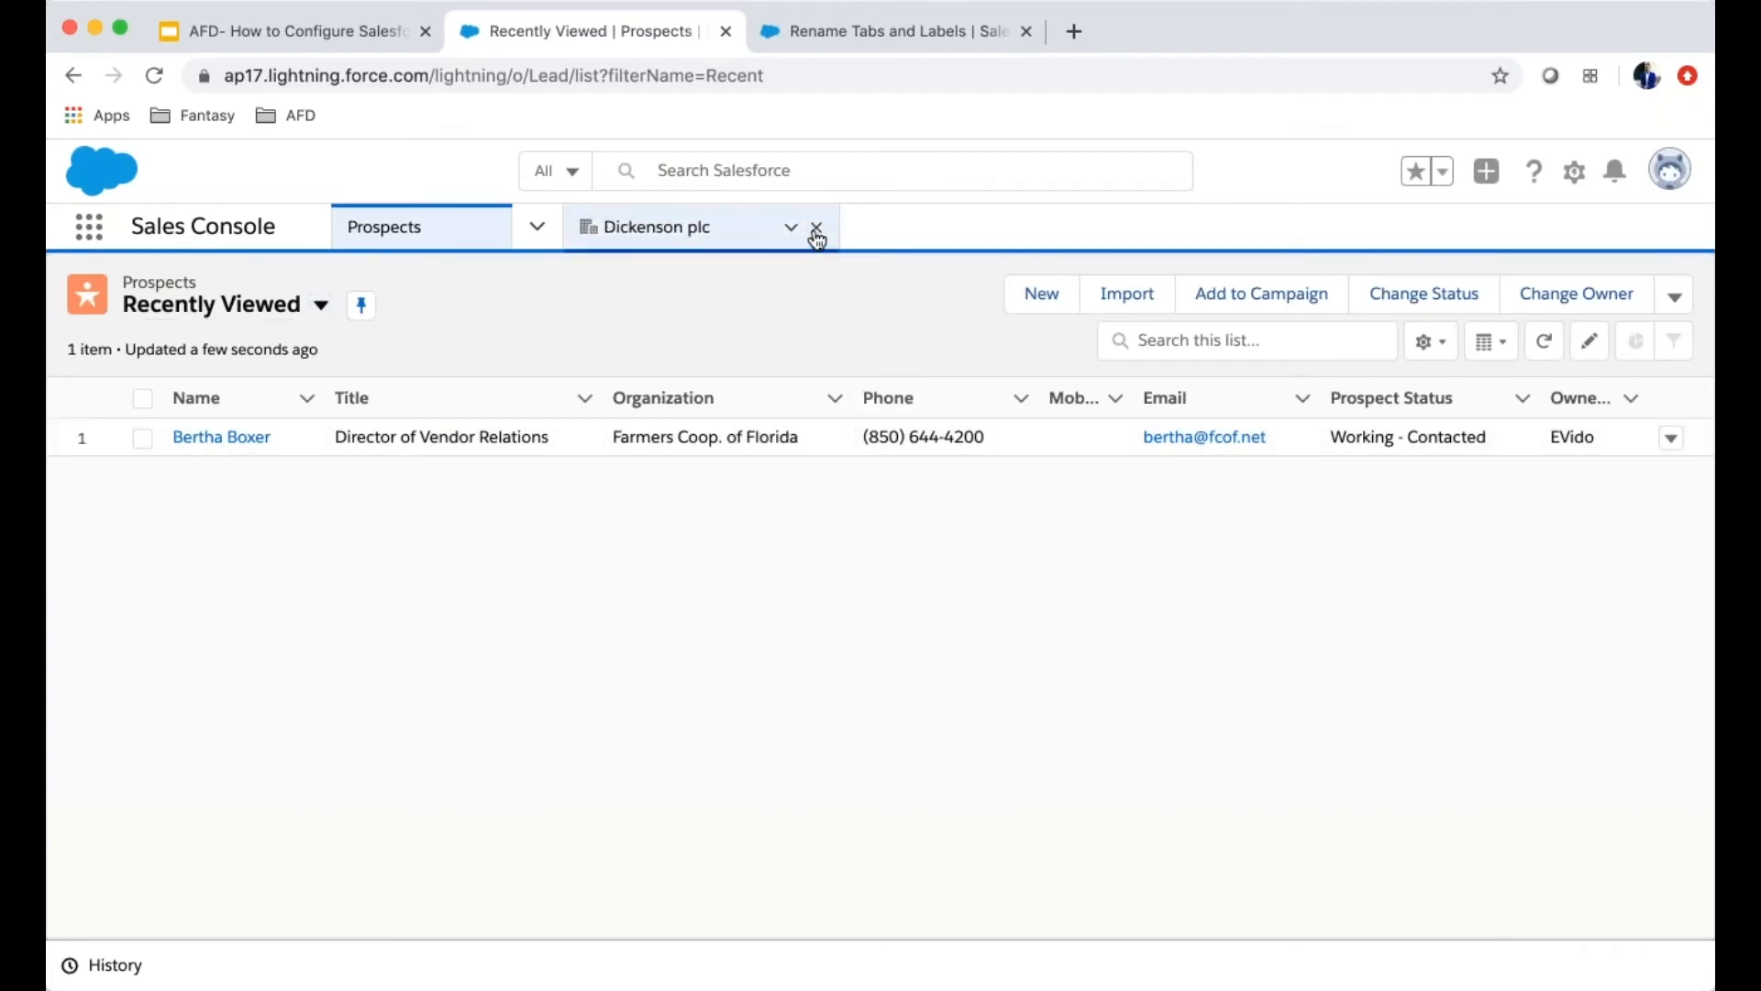
left_click(817, 228)
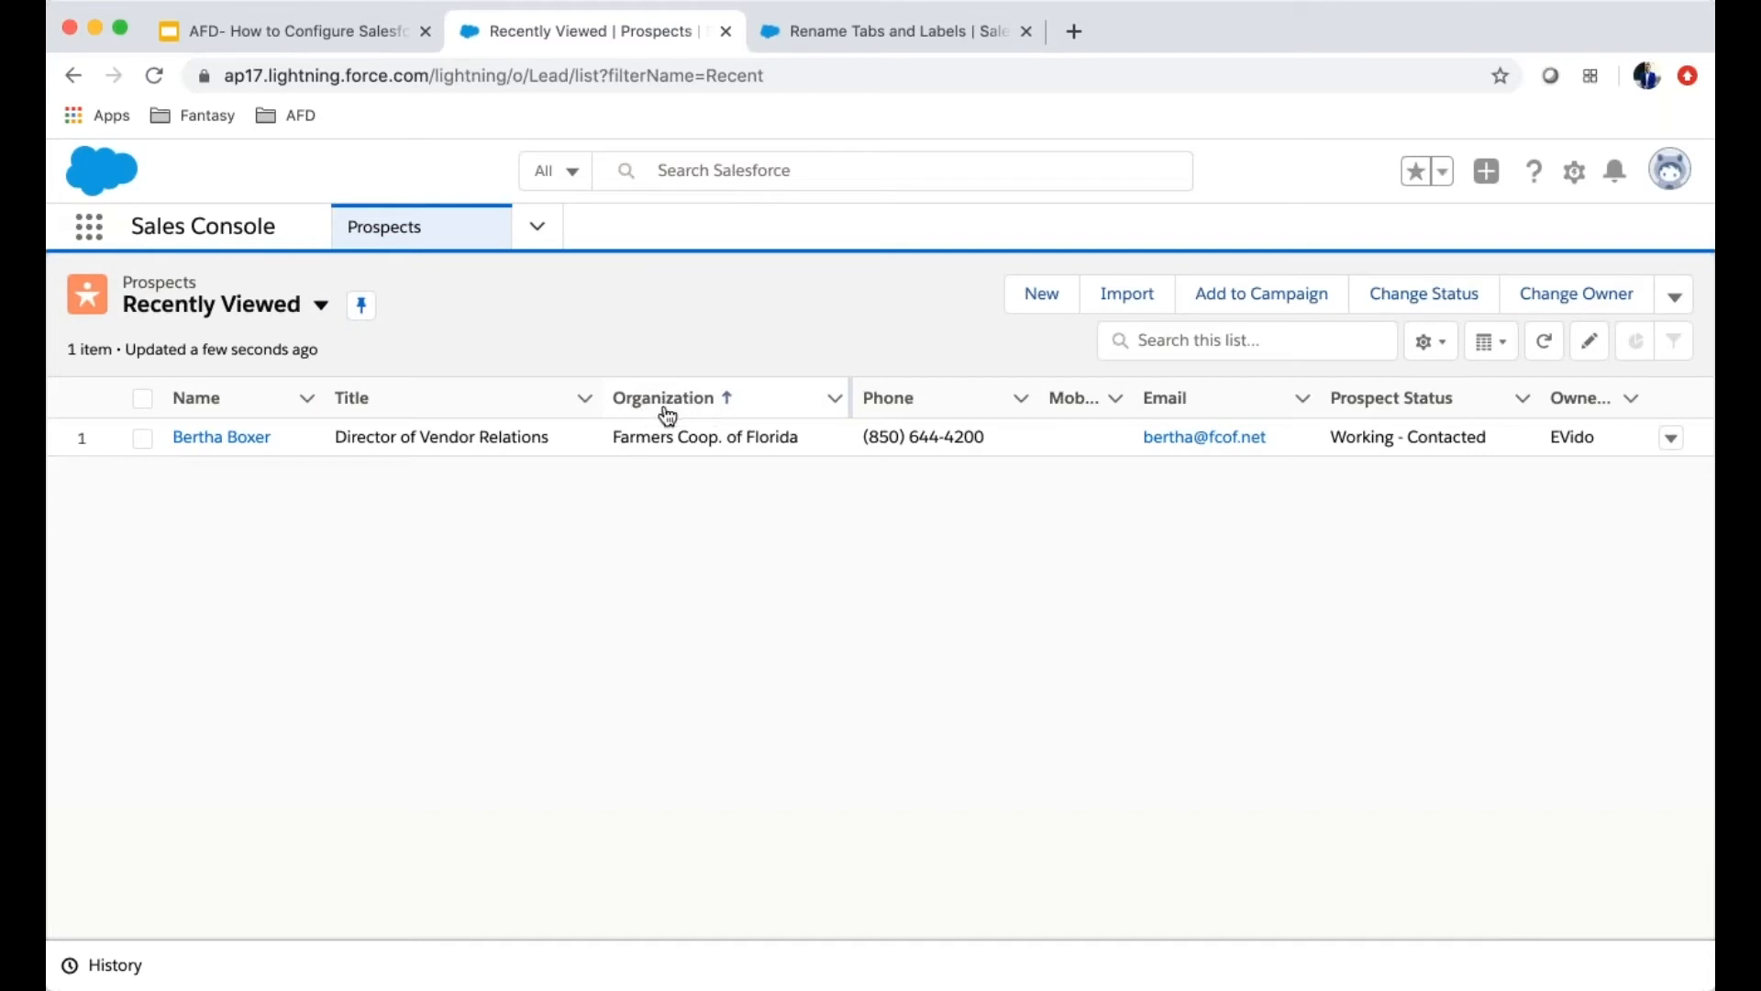
Open the record in the Prospects list and examine the Company field's label in its details
left_click(223, 439)
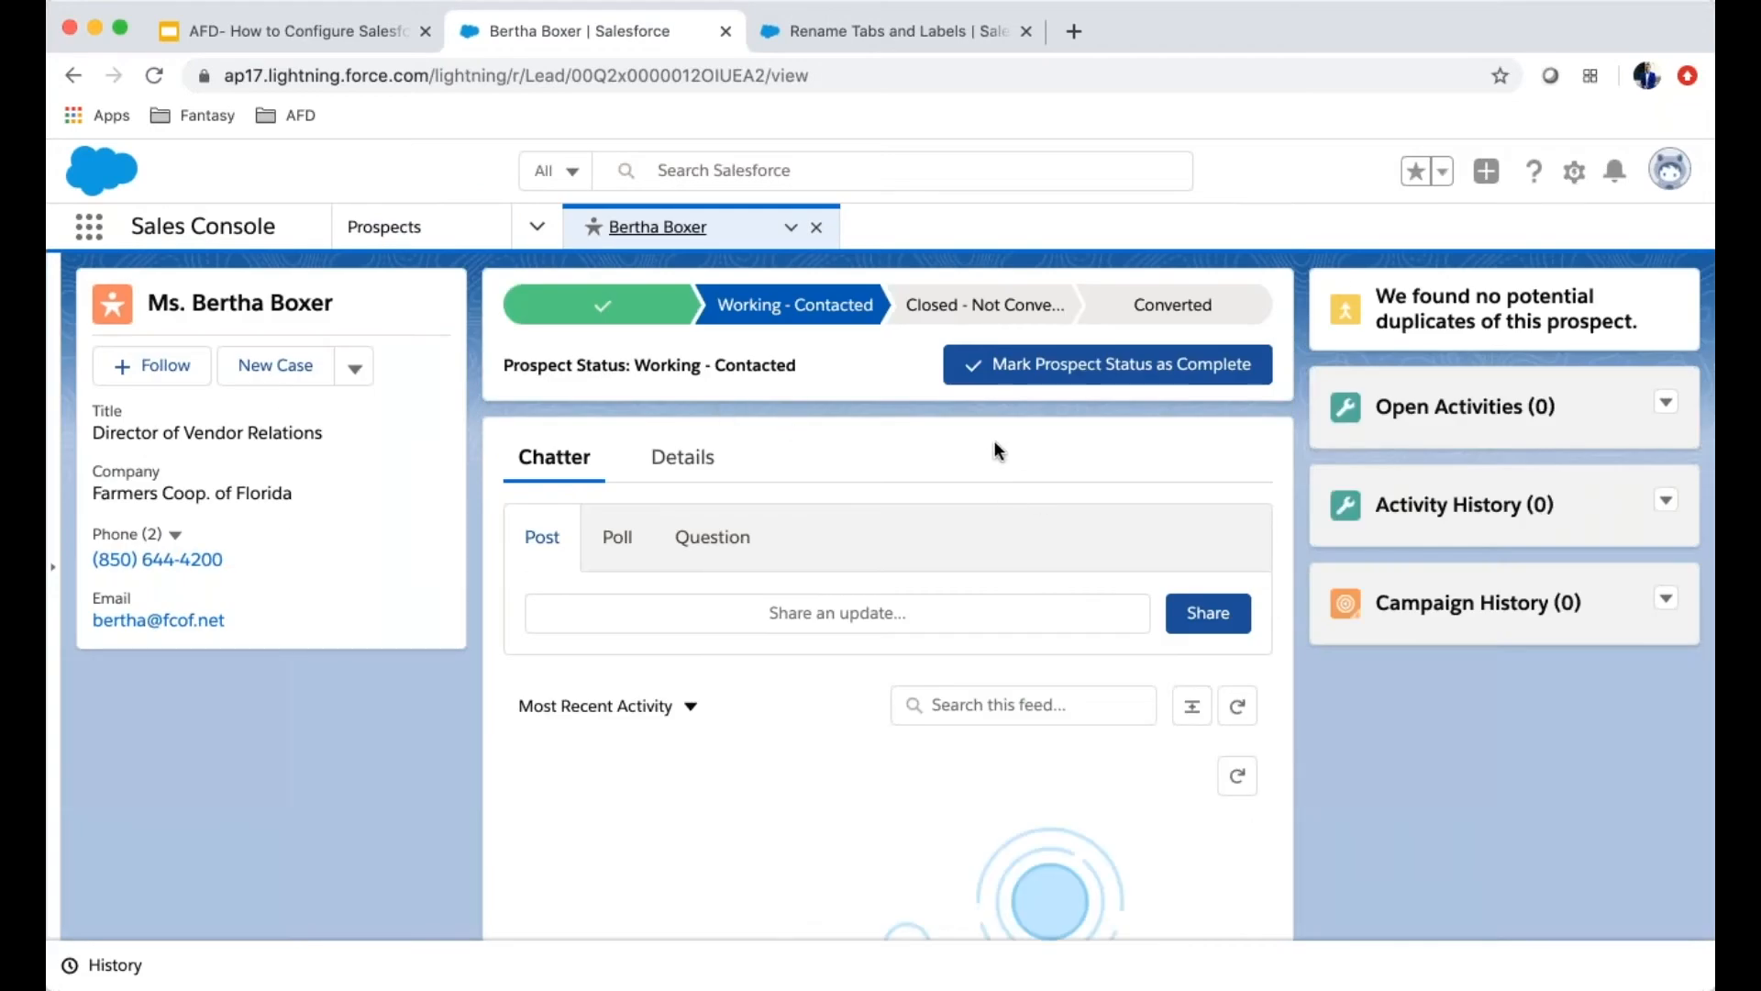
left_click(703, 472)
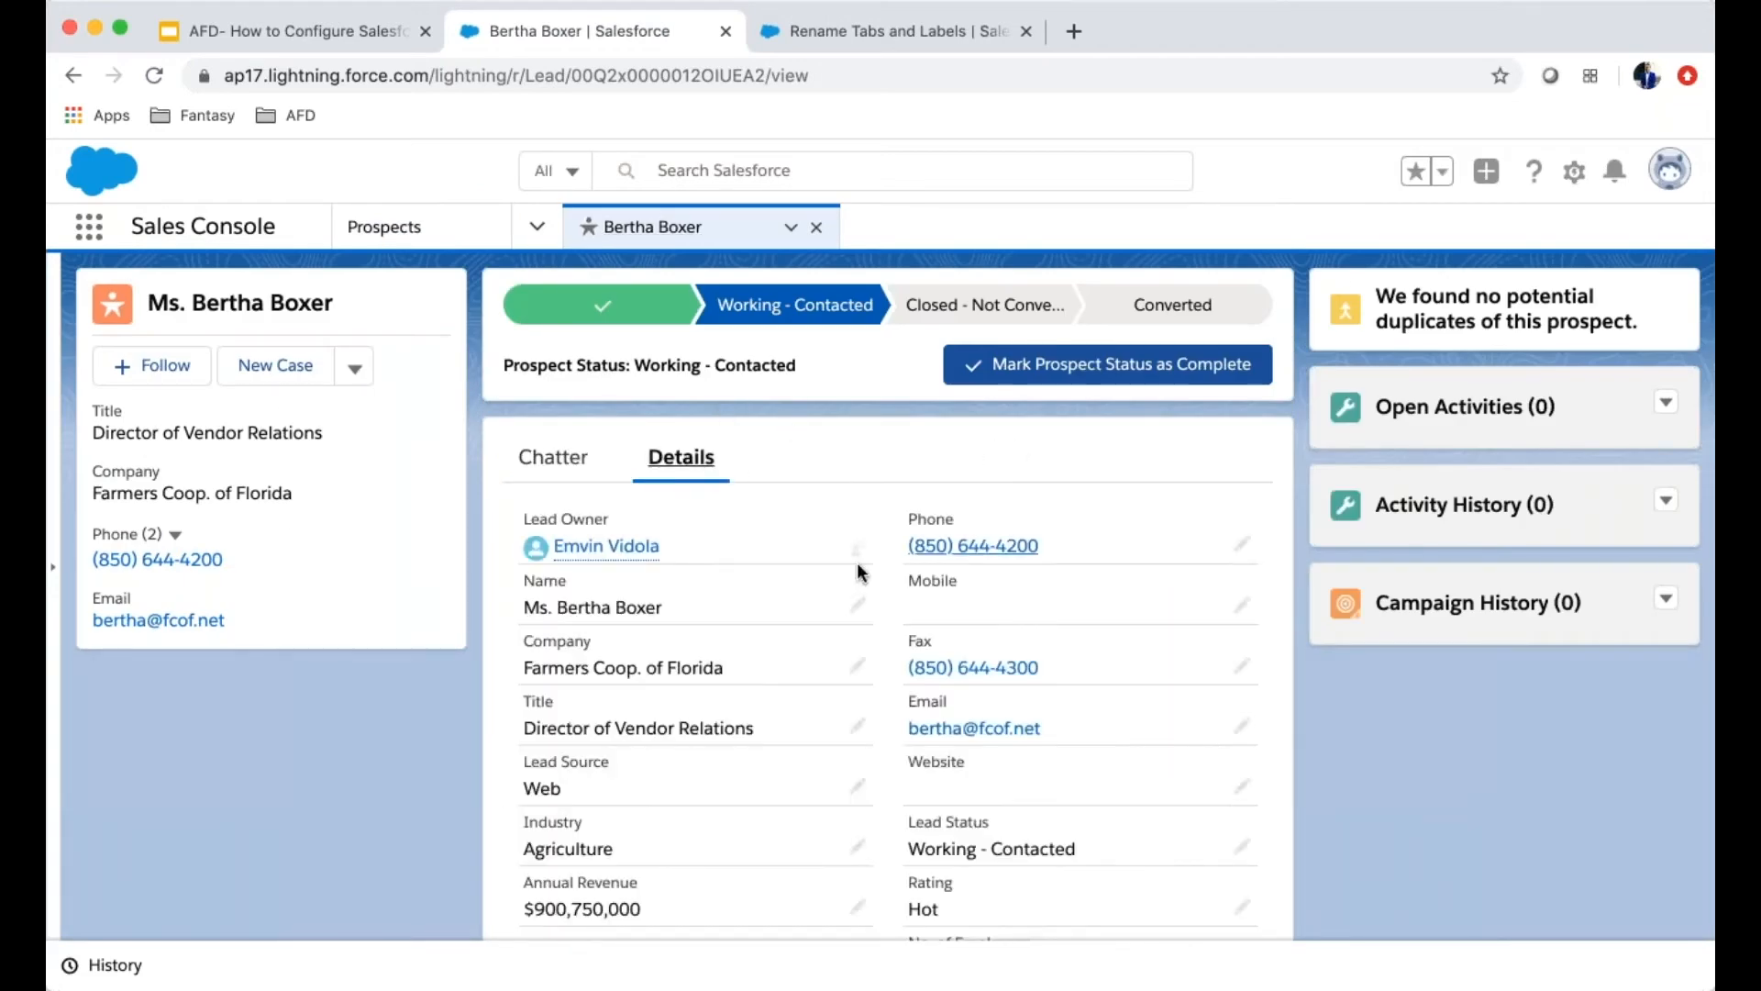
scroll(850, 564, "down", 3)
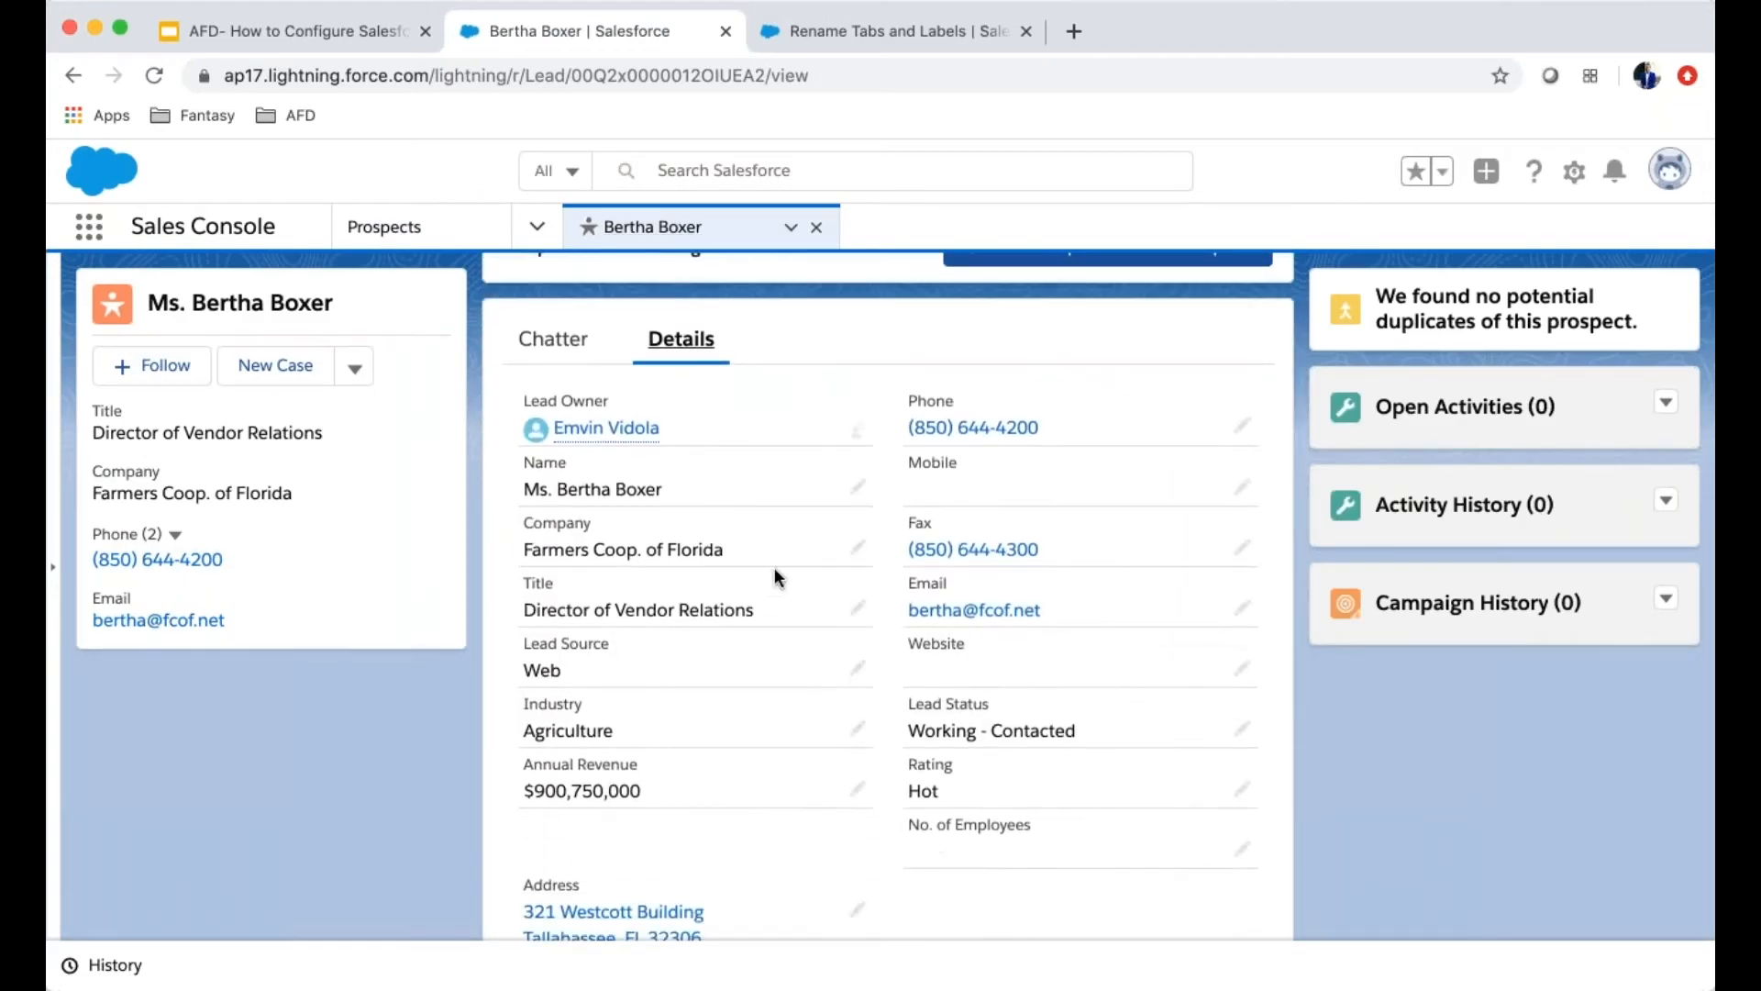
left_click_drag(595, 519, 510, 515)
scroll(748, 593, "up", 3)
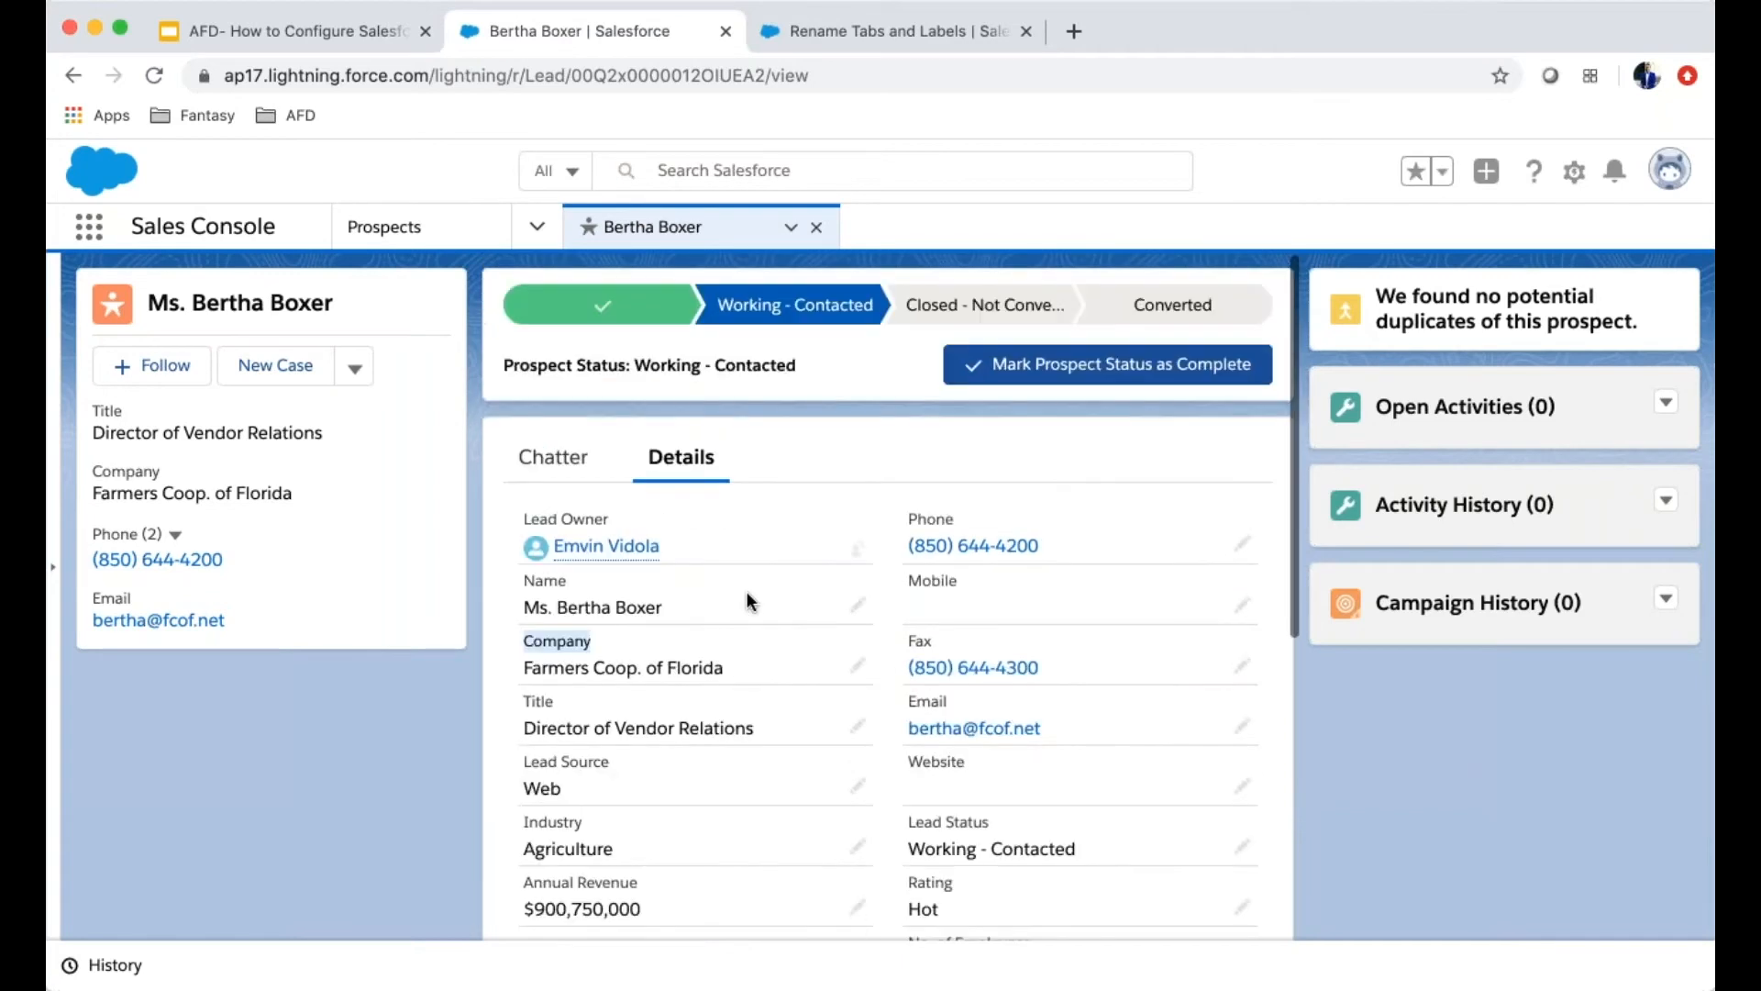
Reload the prospect record and look through all field labels in its details once more
left_click(154, 83)
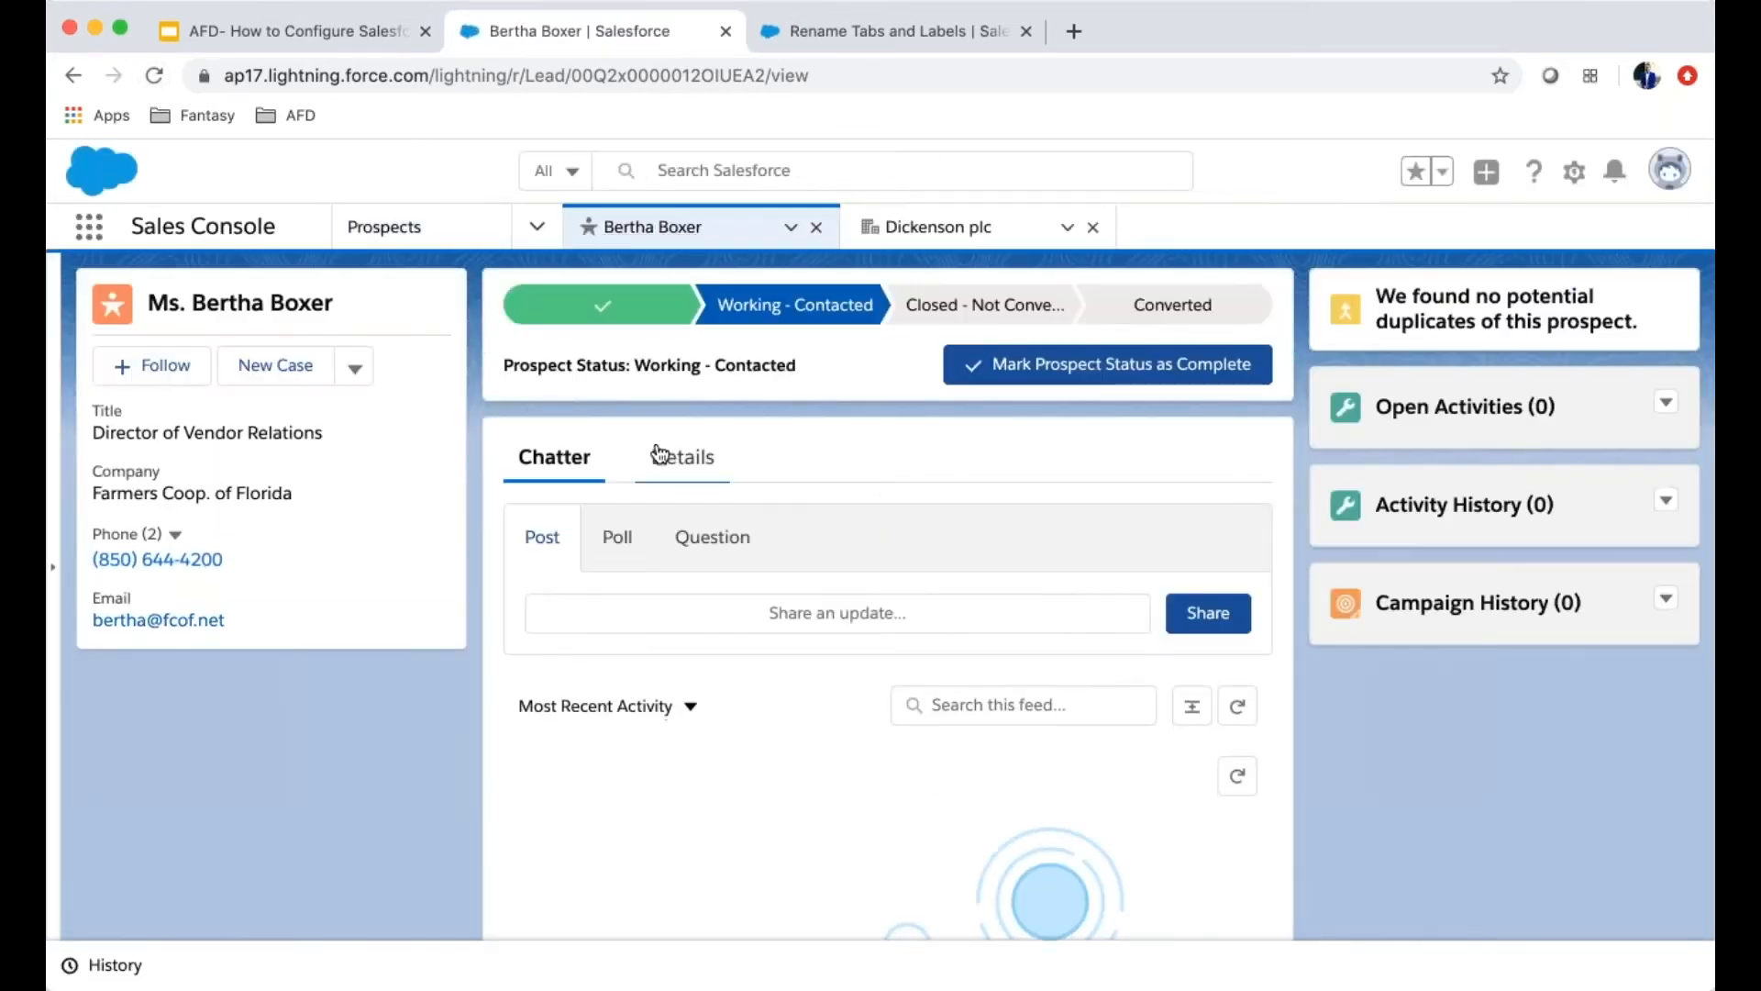
left_click(659, 455)
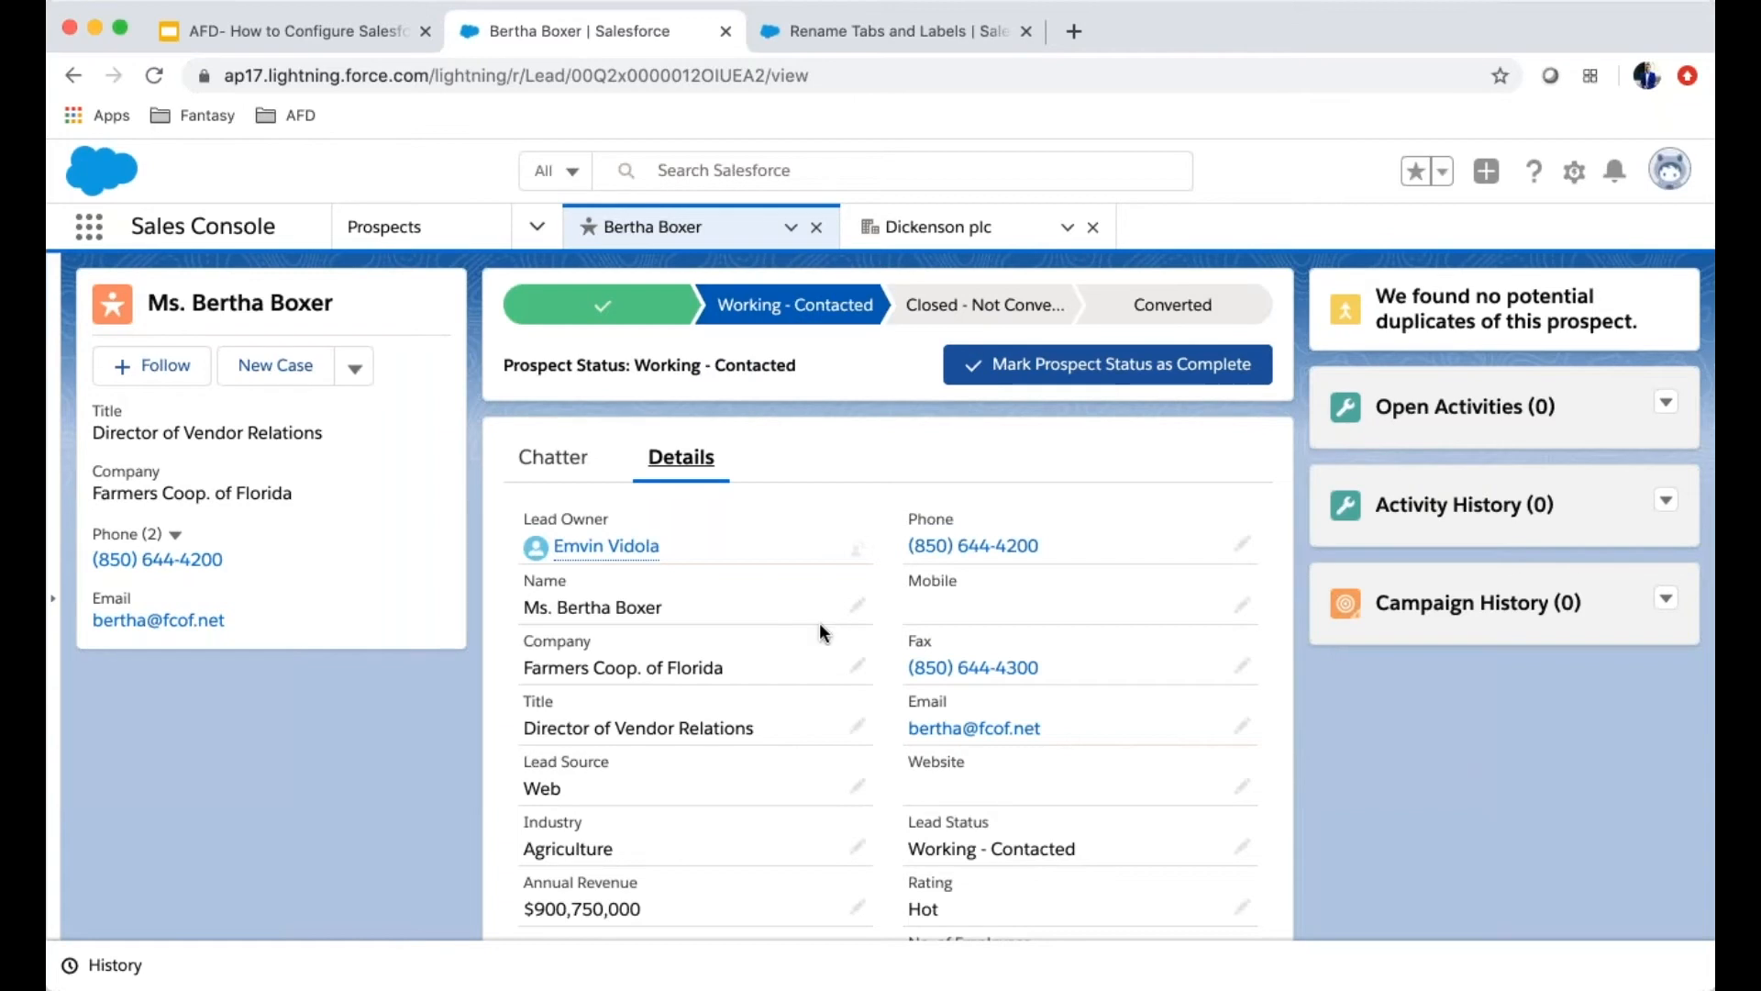
scroll(819, 631, "down", 6)
scroll(823, 622, "up", 7)
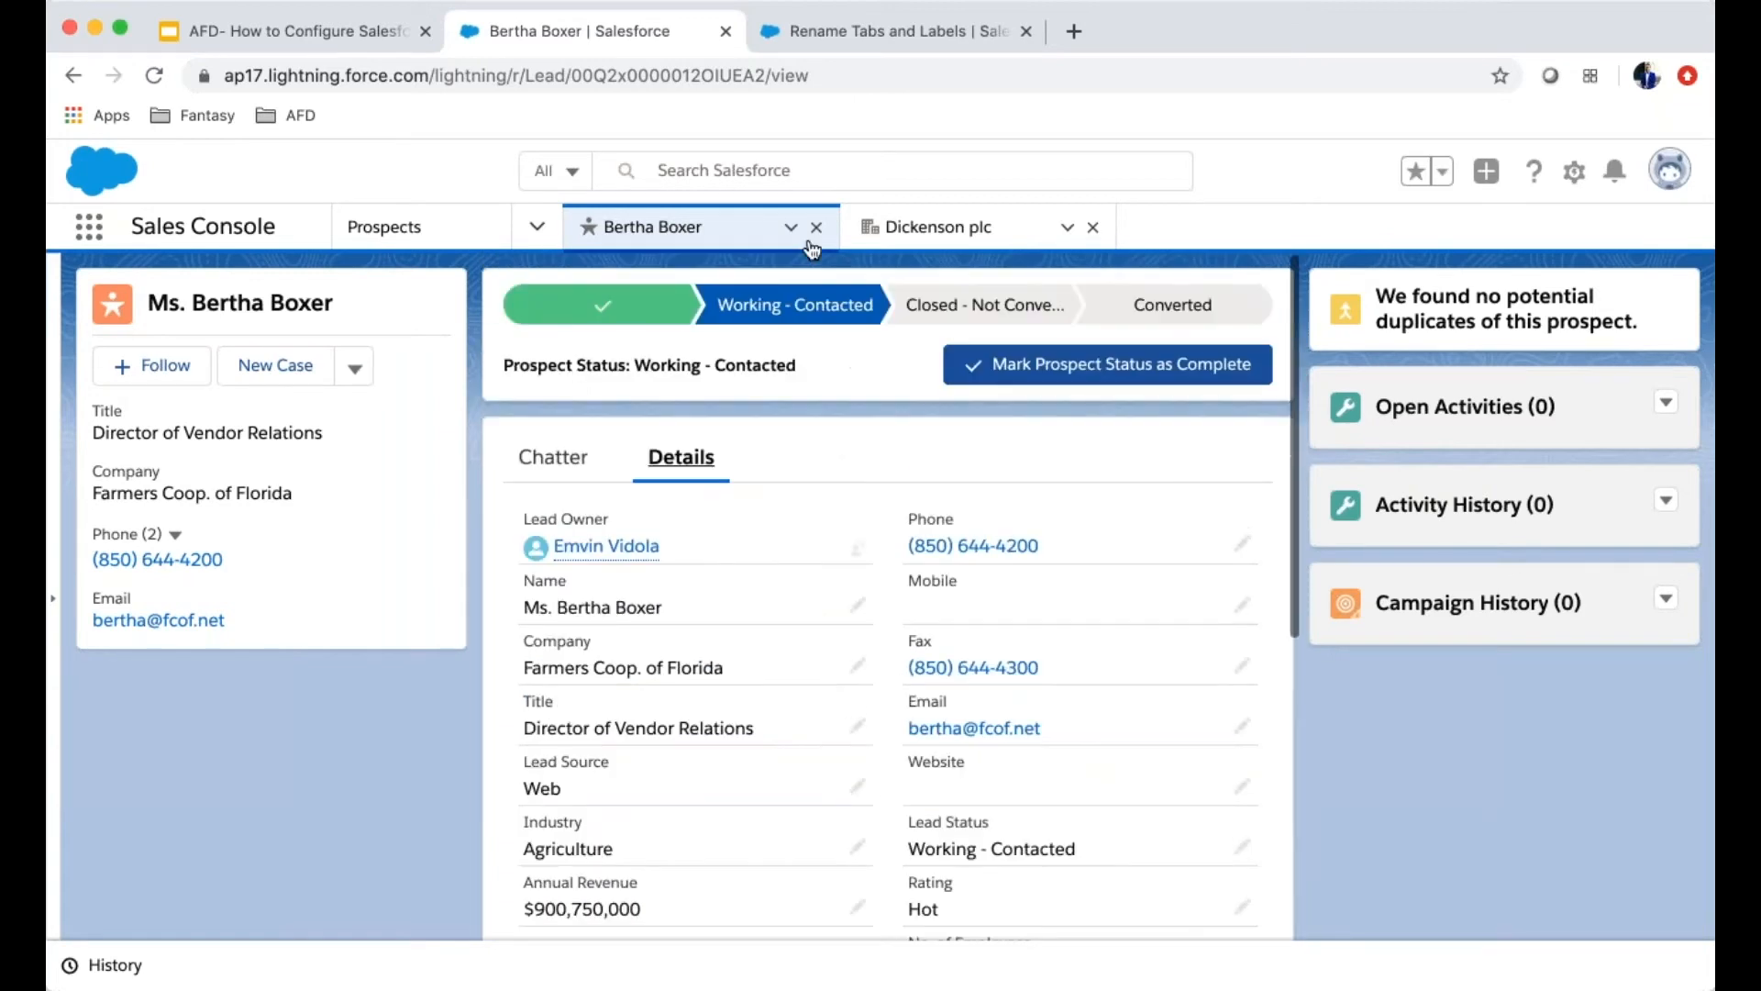
Reset the renamed Leads entry in Rename Tabs and Labels to its default labels and confirm the reset
left_click(880, 35)
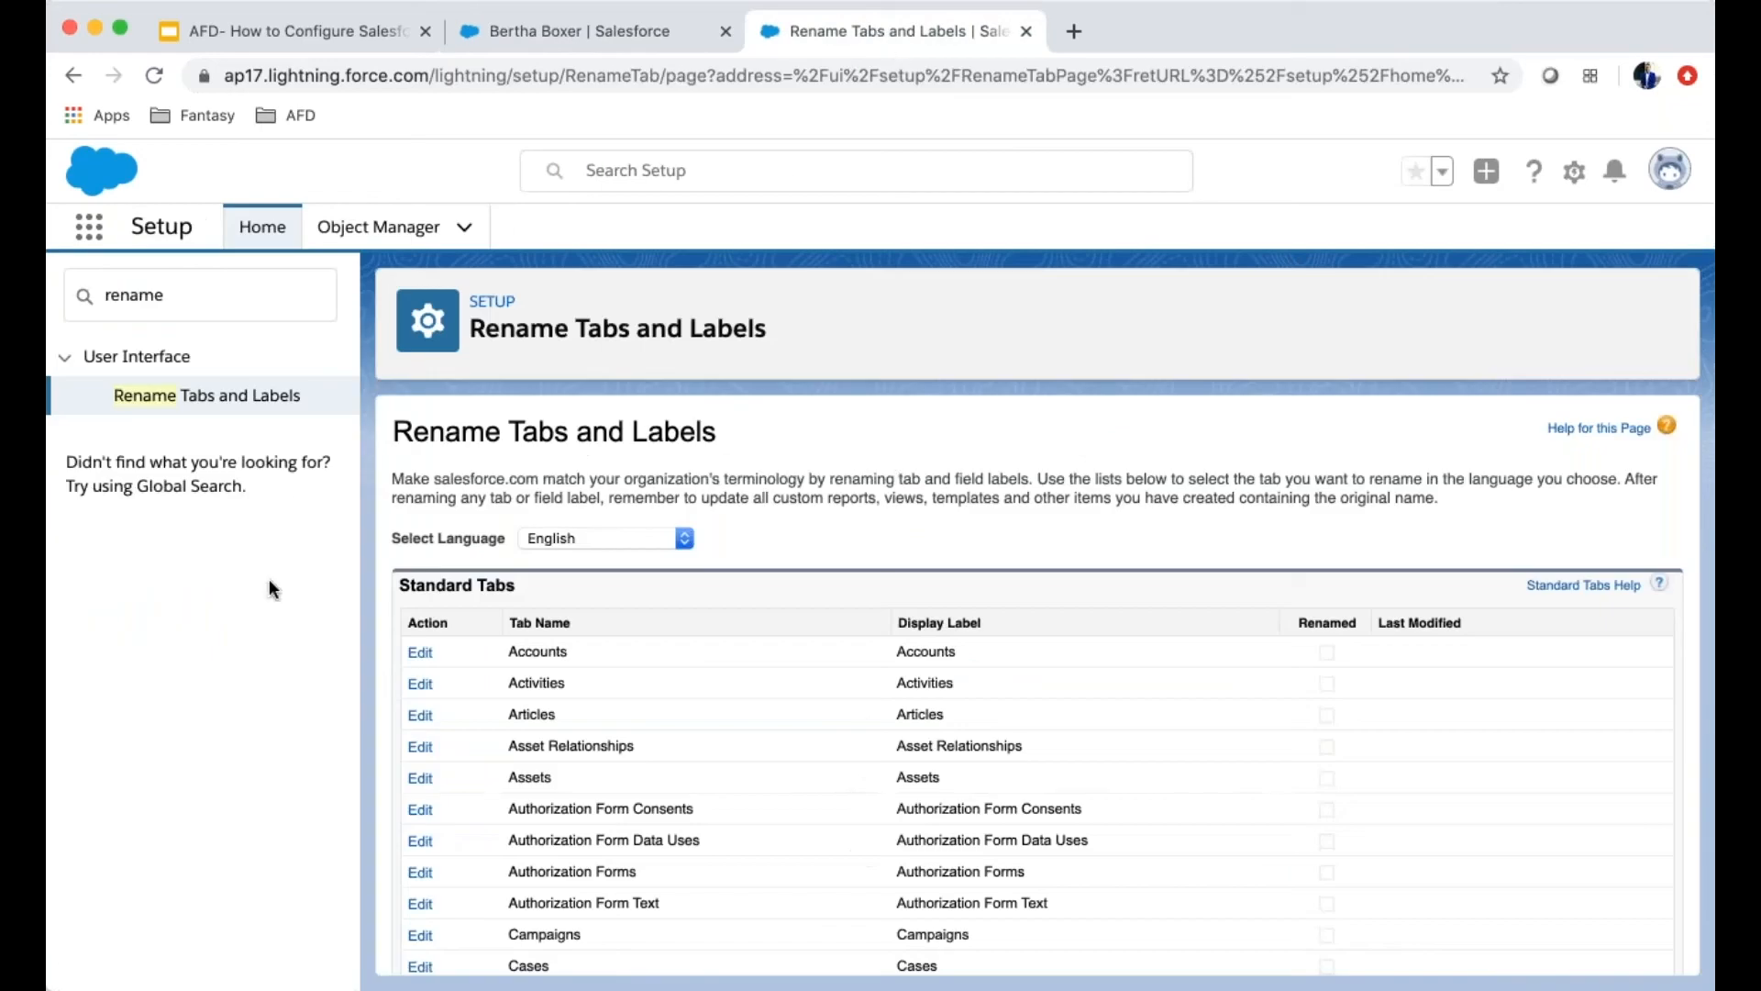
scroll(690, 627, "down", 20)
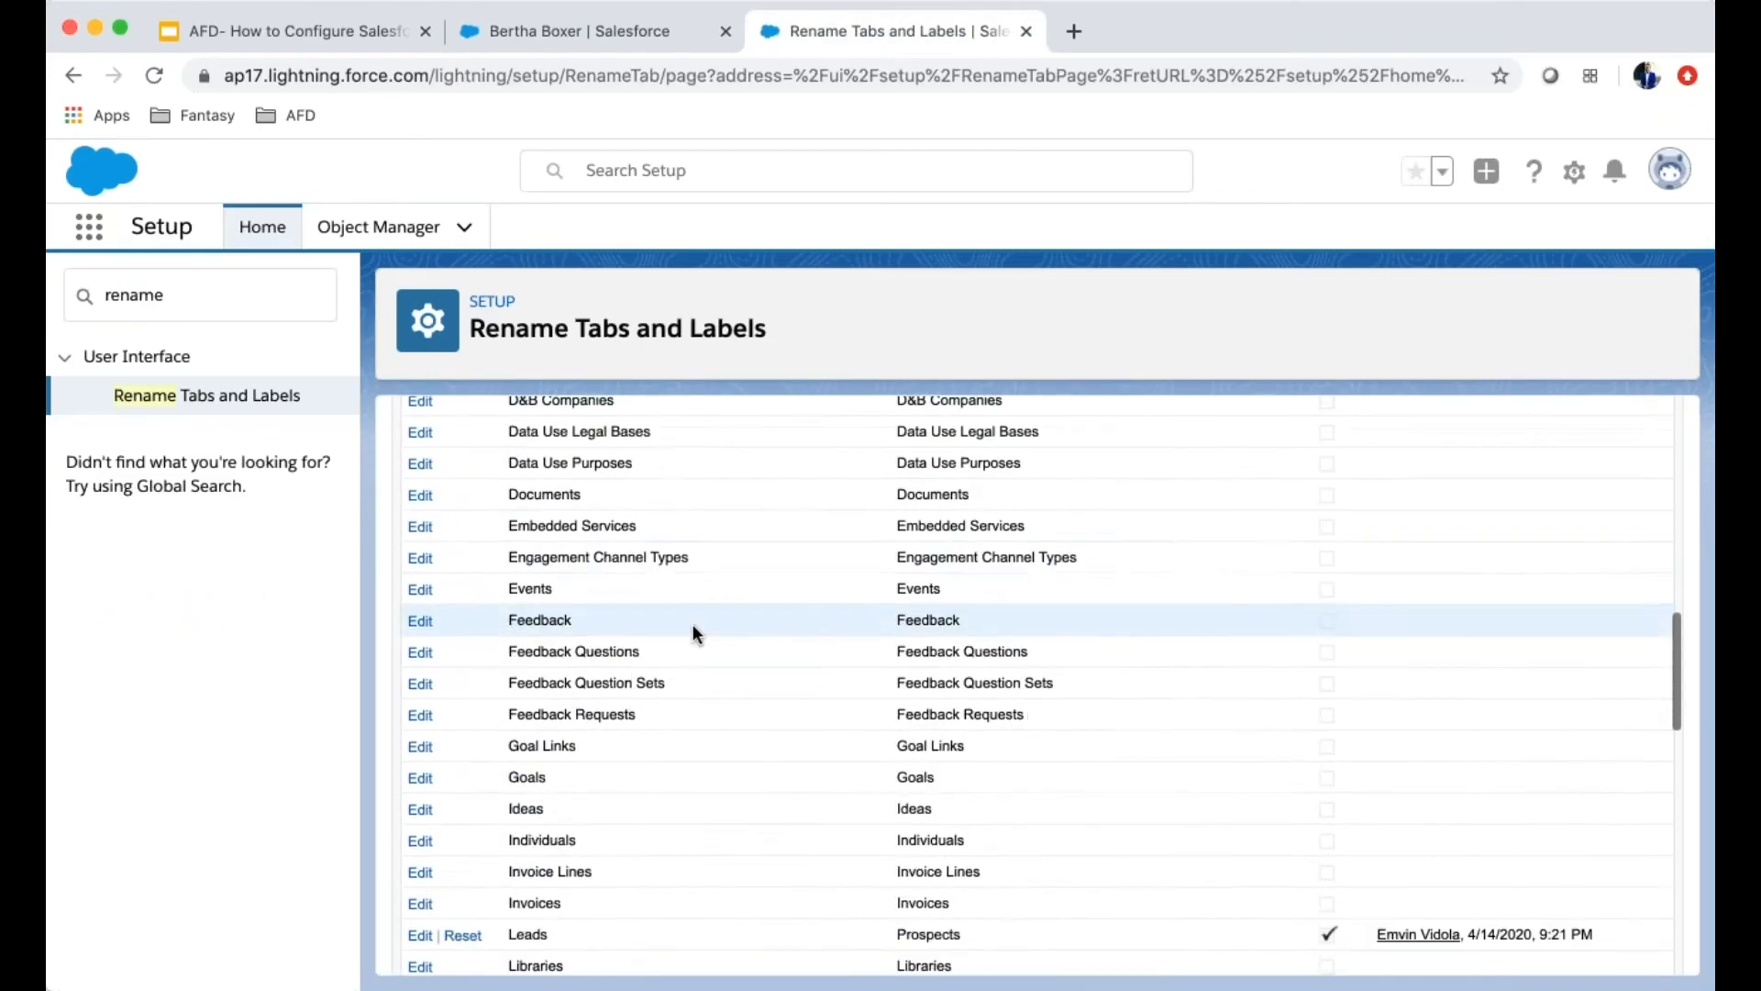
scroll(688, 621, "up", 1)
scroll(551, 642, "down", 4)
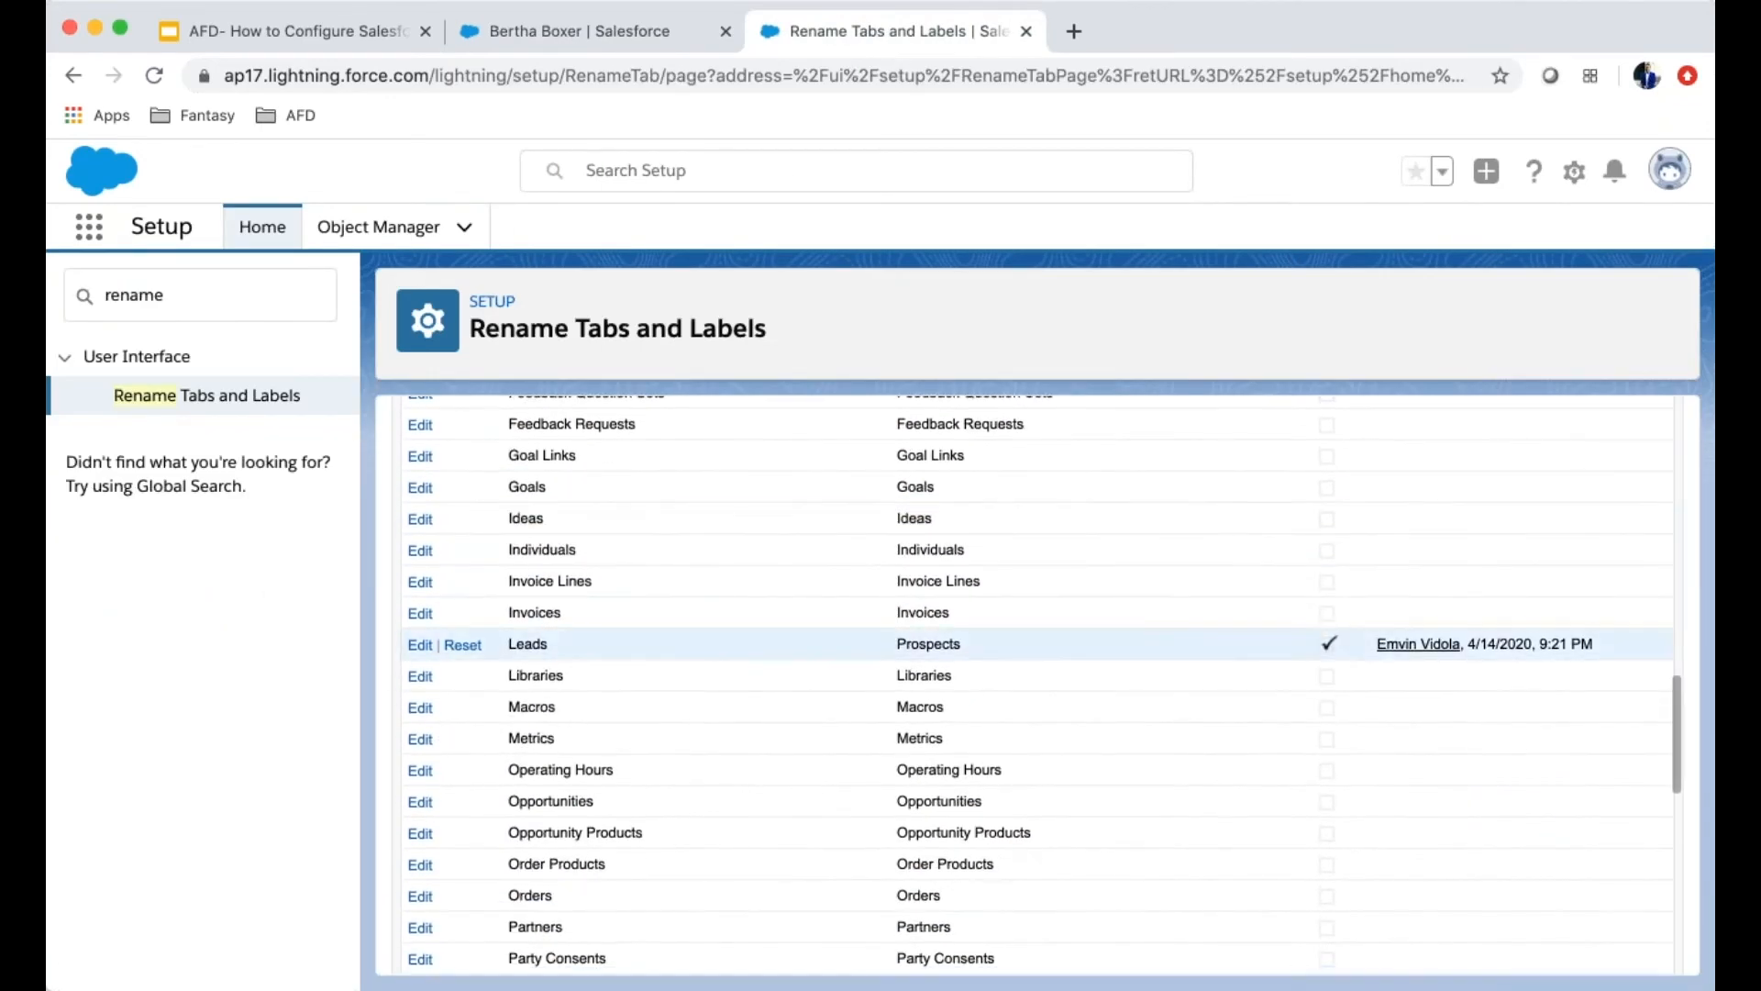
scroll(1107, 845, "up", 1)
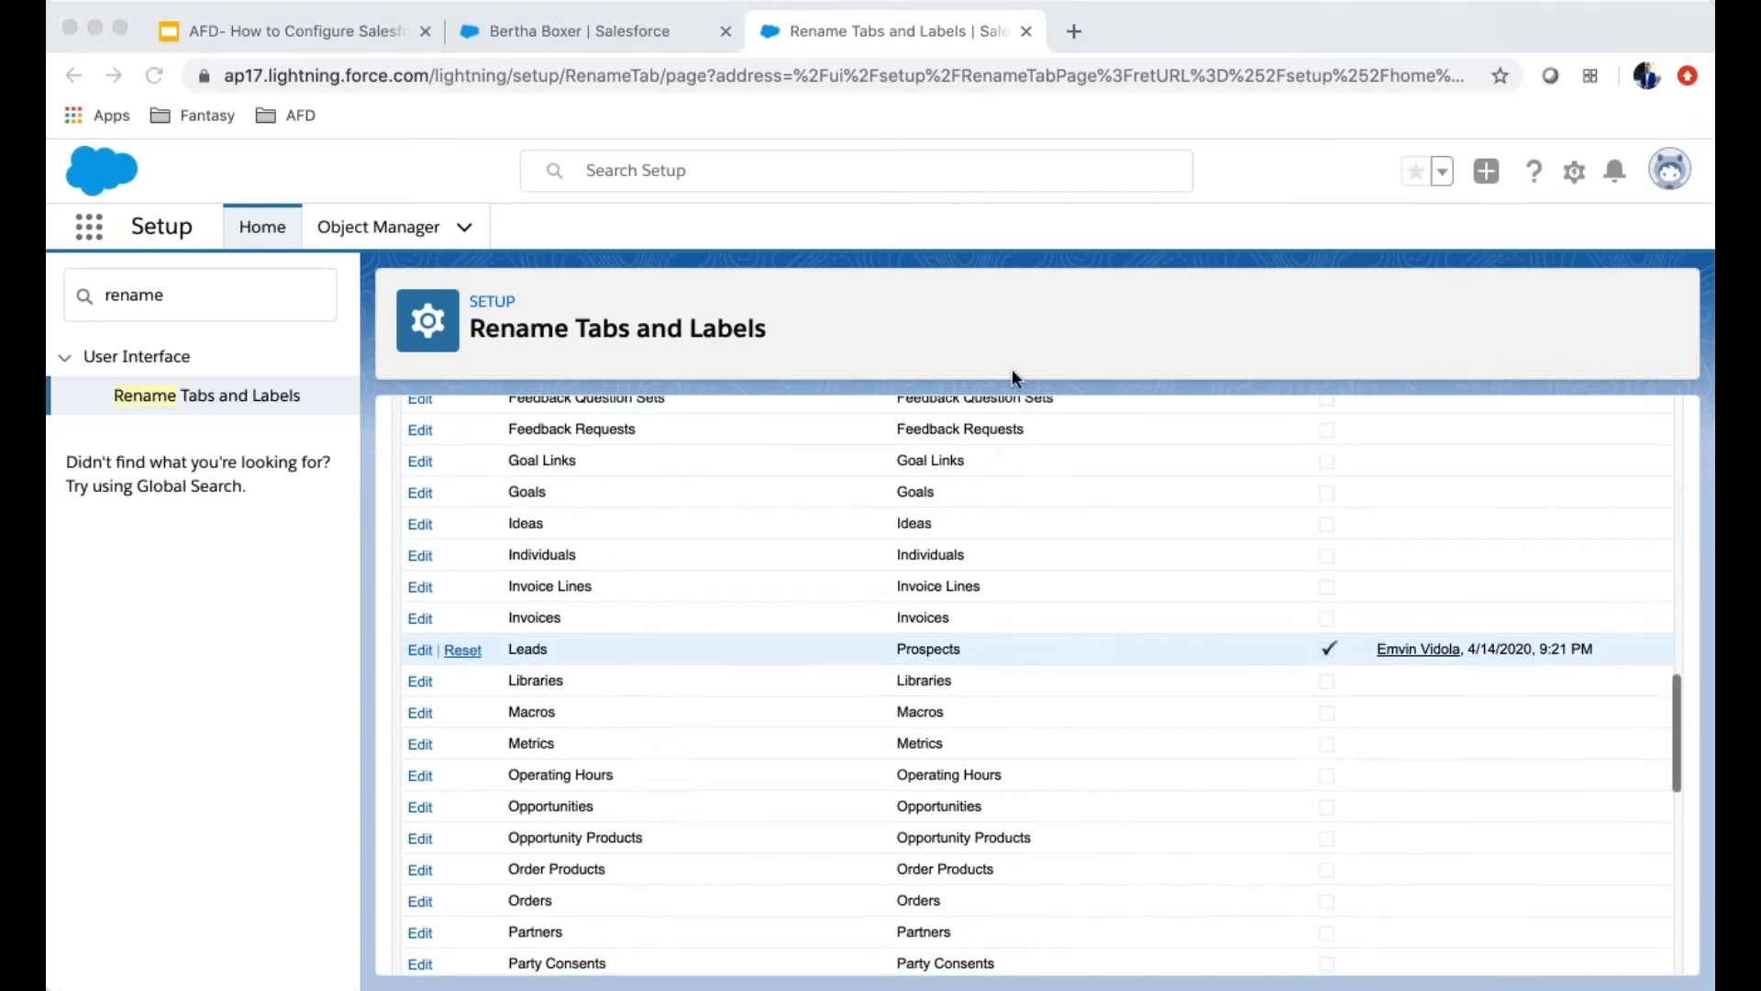
left_click(1075, 237)
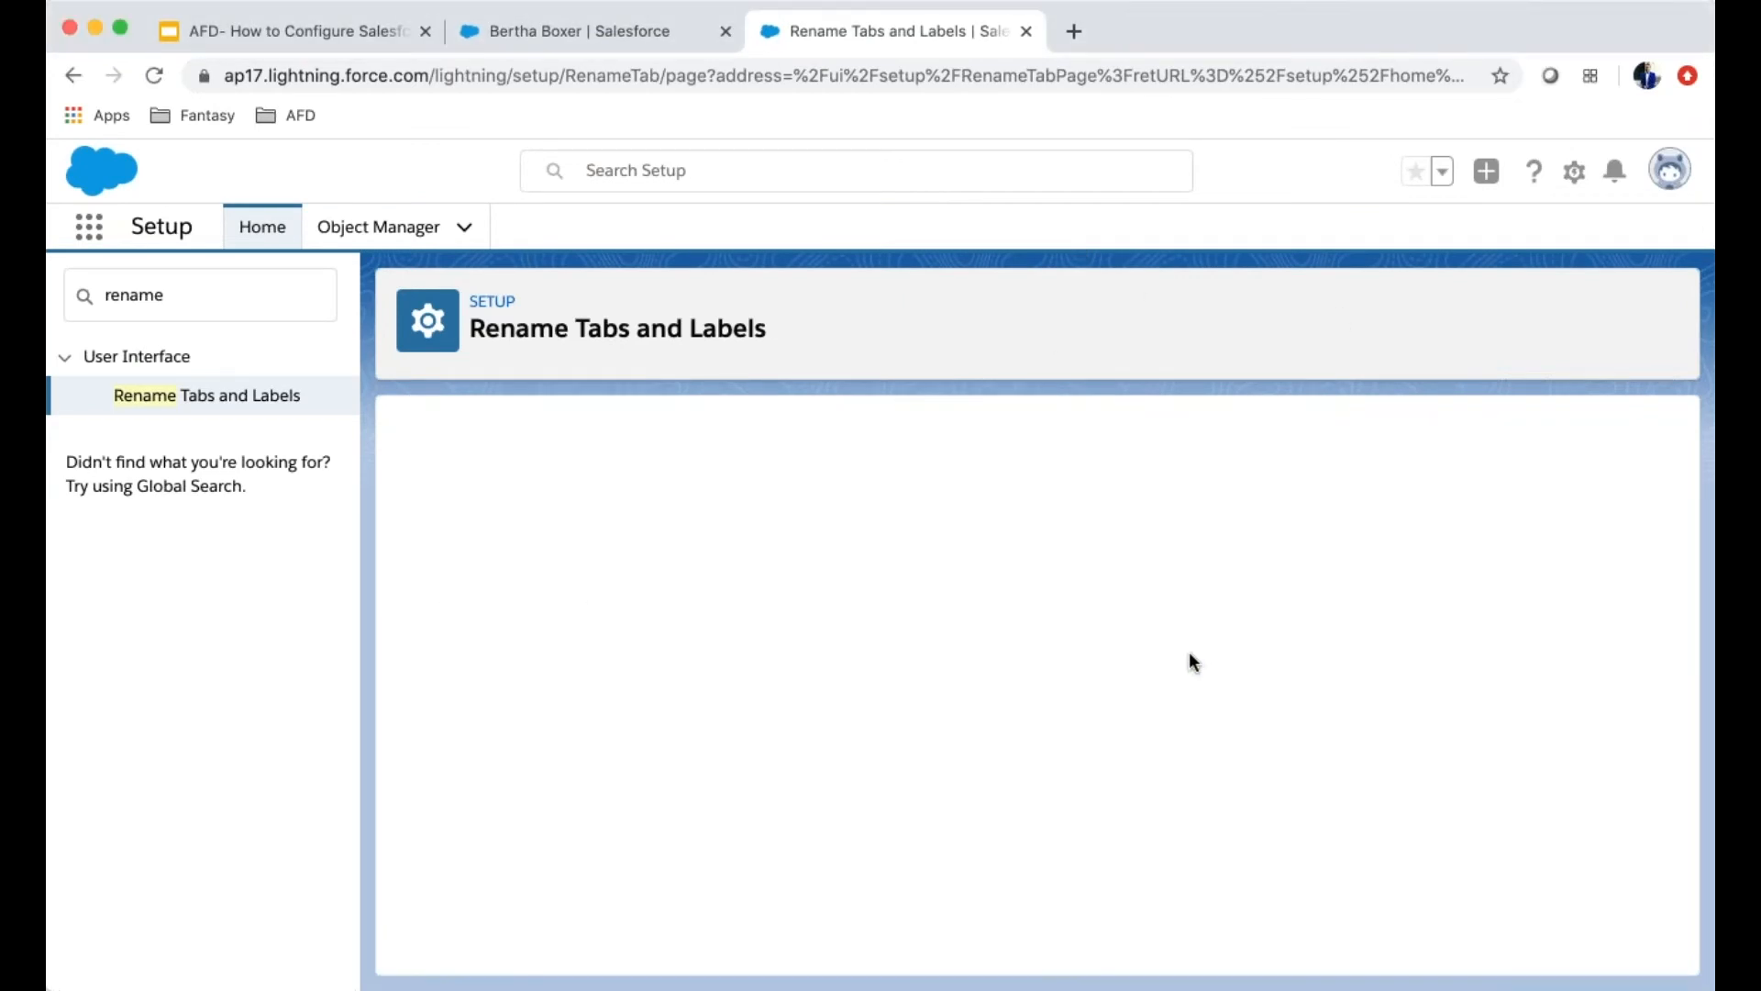
Edit the Leads entry, keep its tab names, set the standard Company field's singular label to Organization, and save
scroll(846, 587, "down", 12)
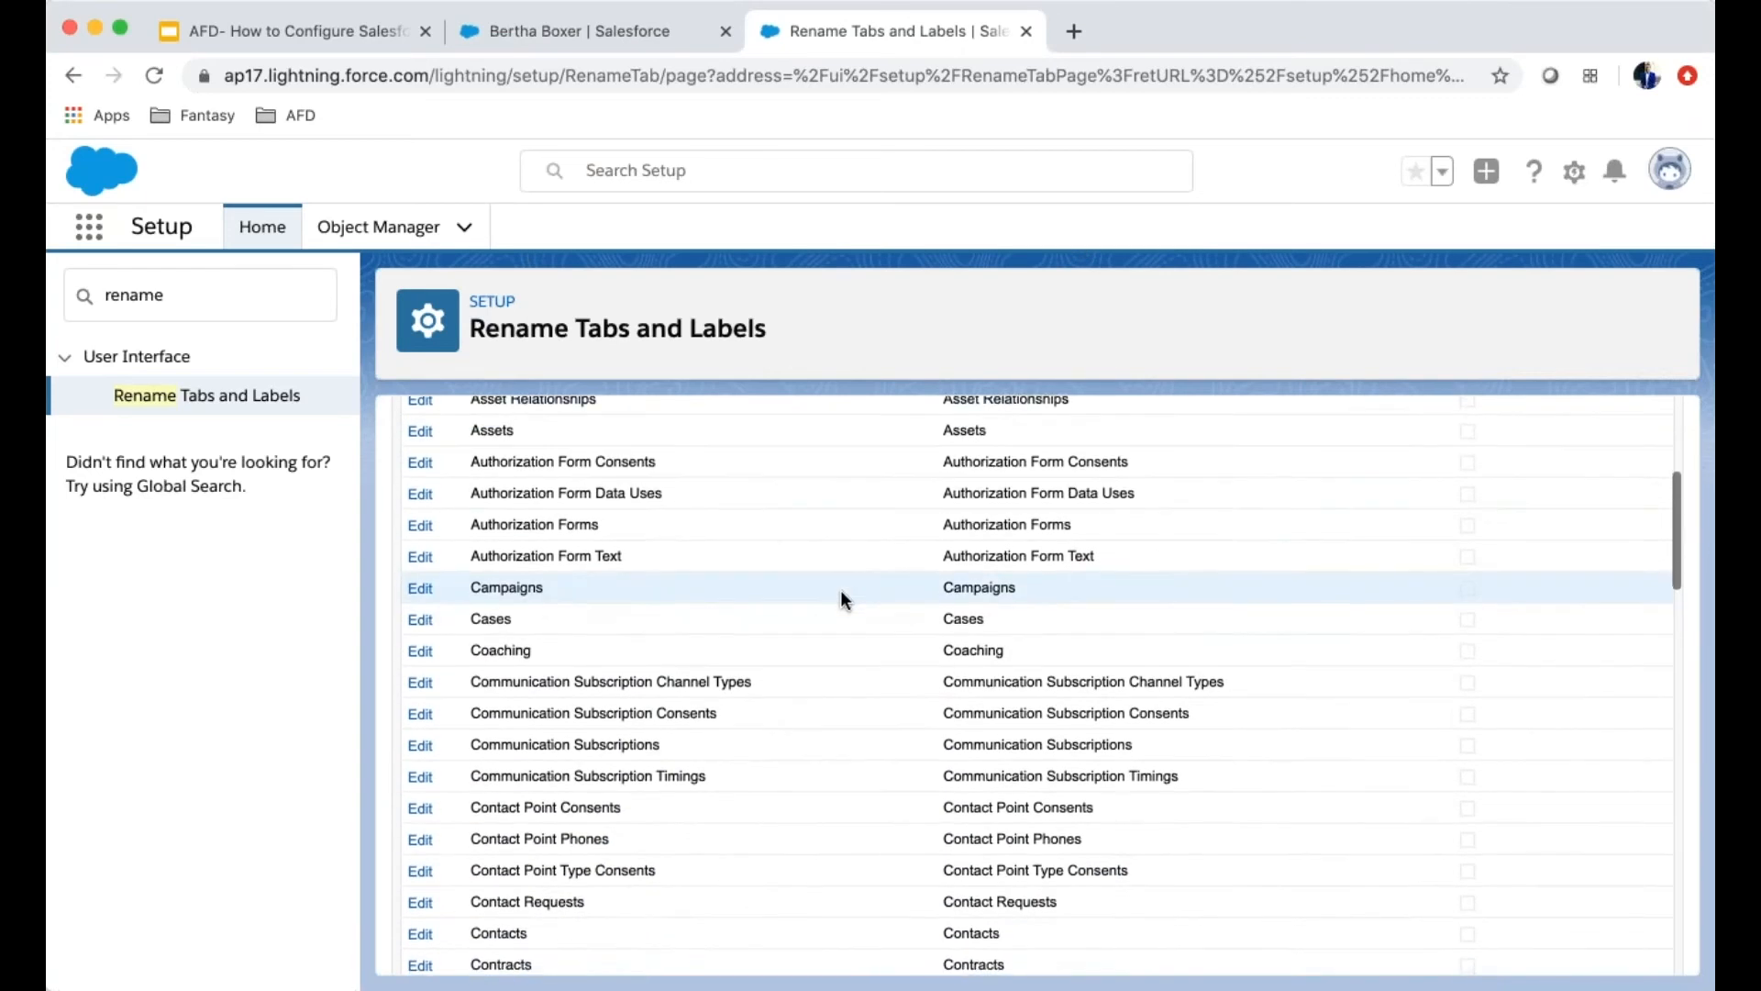
scroll(795, 803, "down", 3)
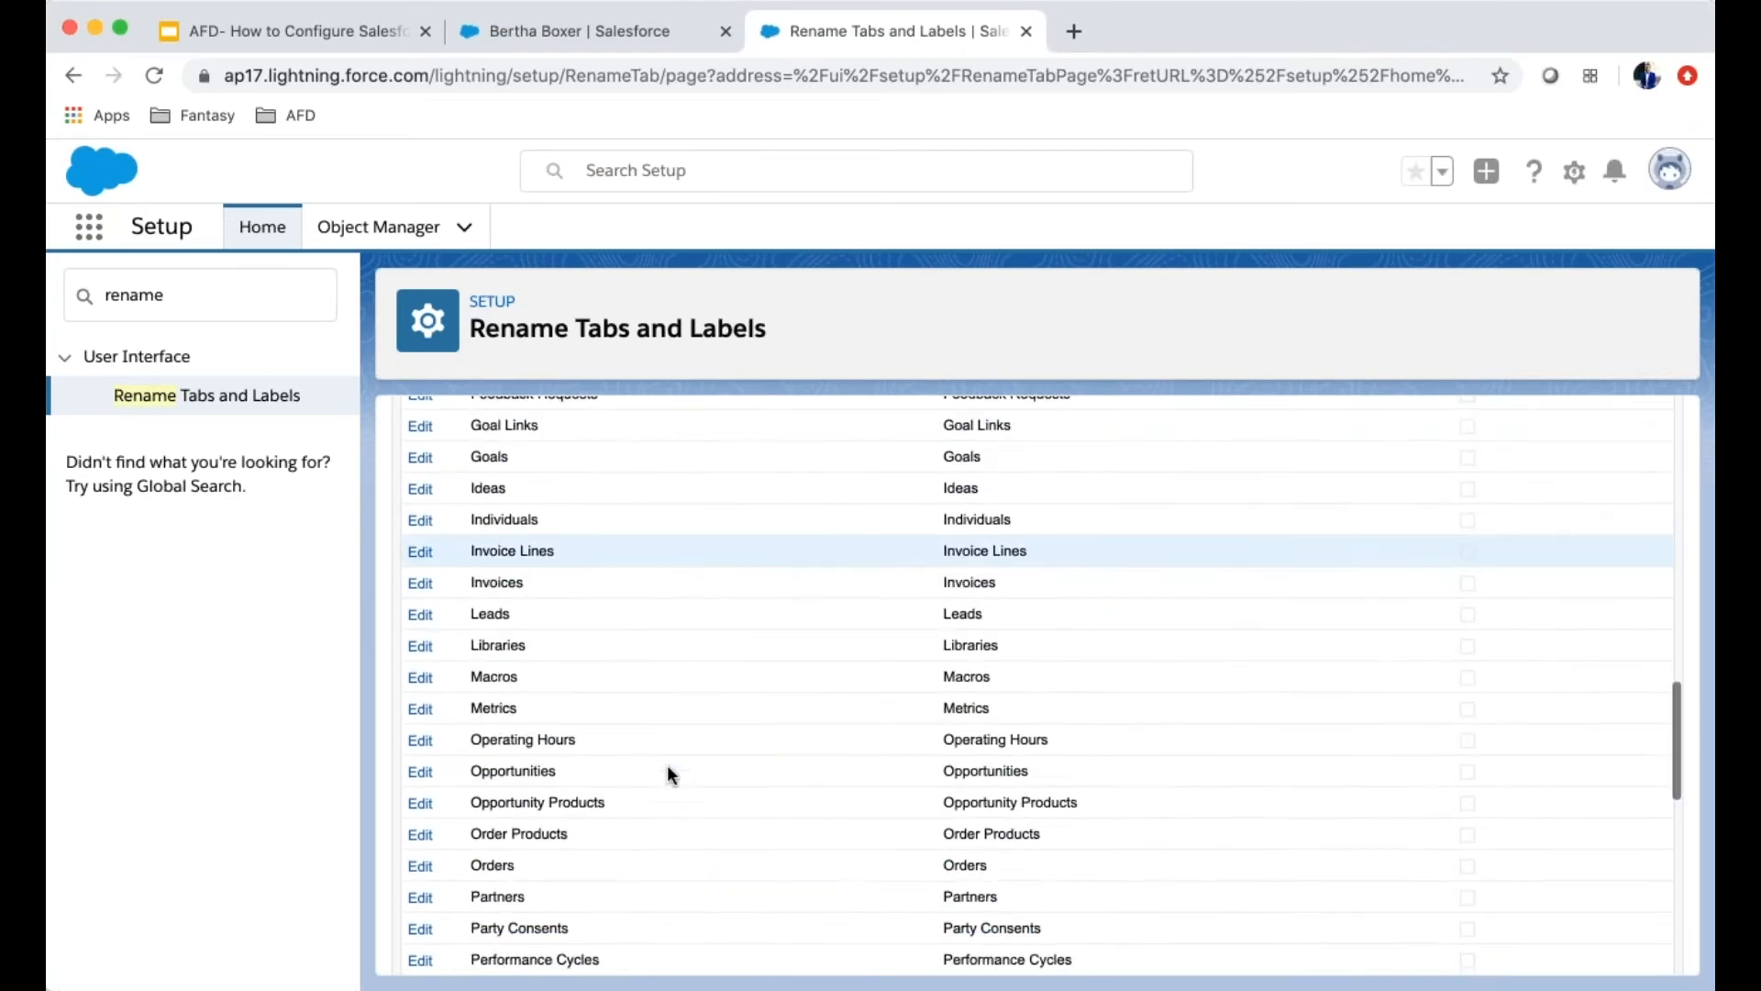
left_click(420, 617)
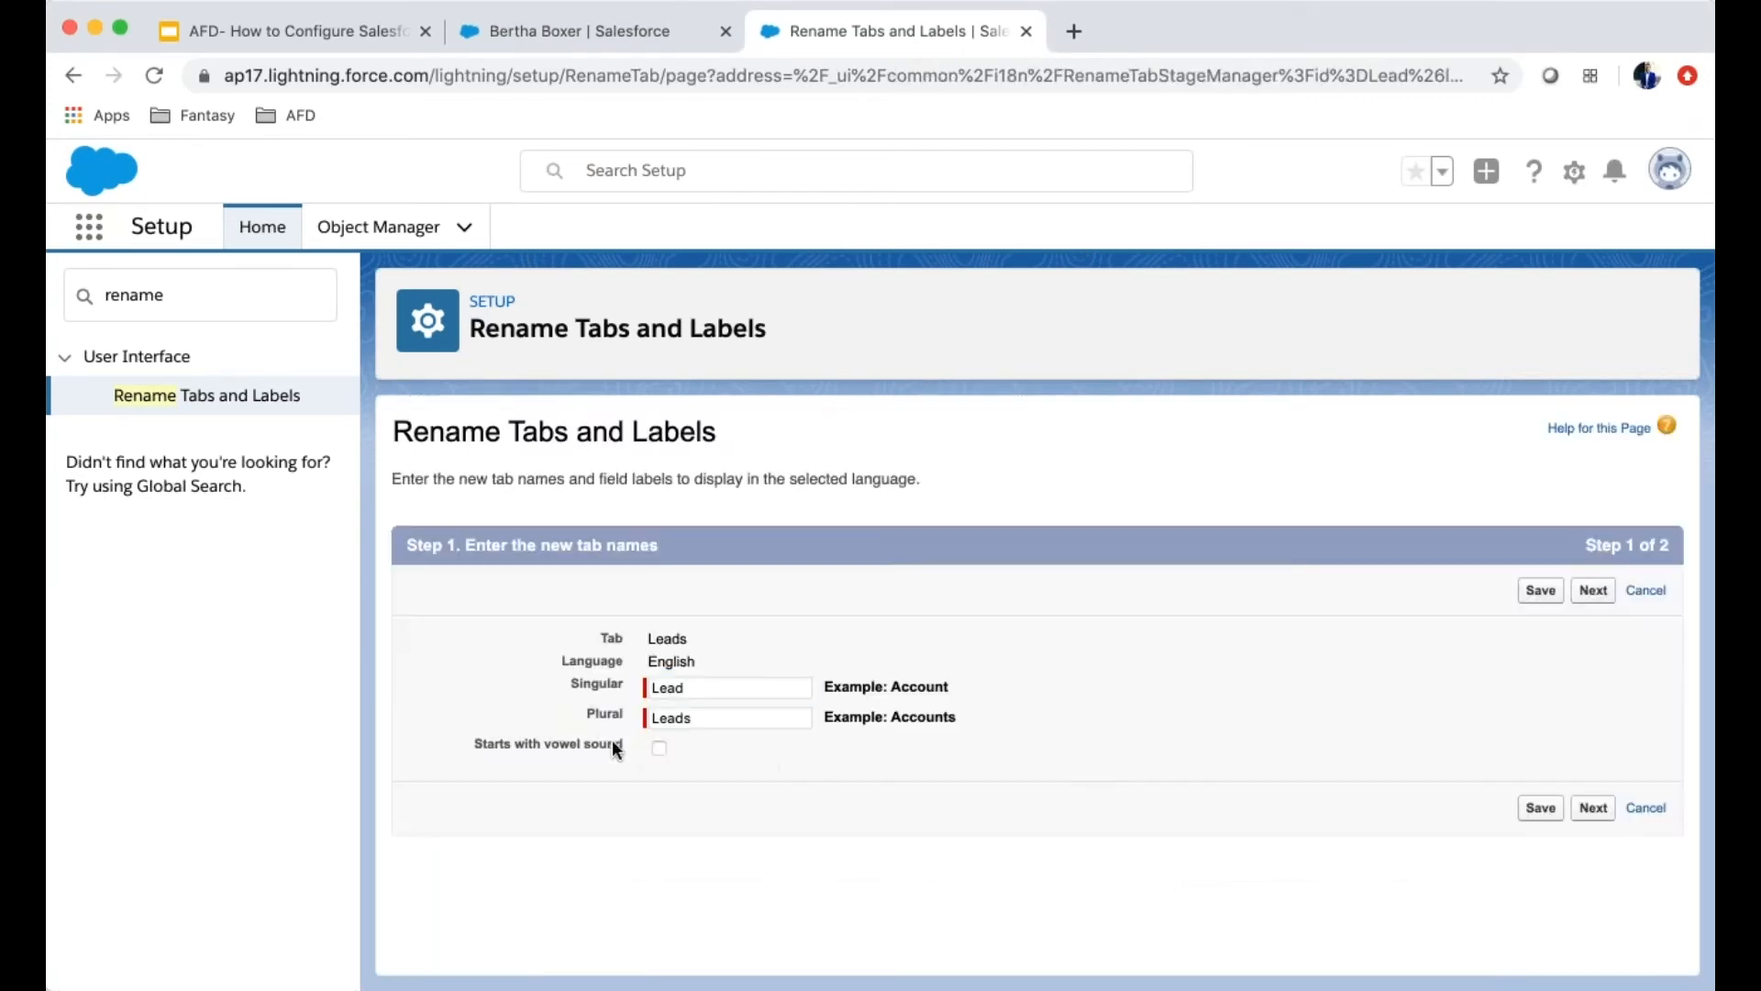
left_click(1593, 590)
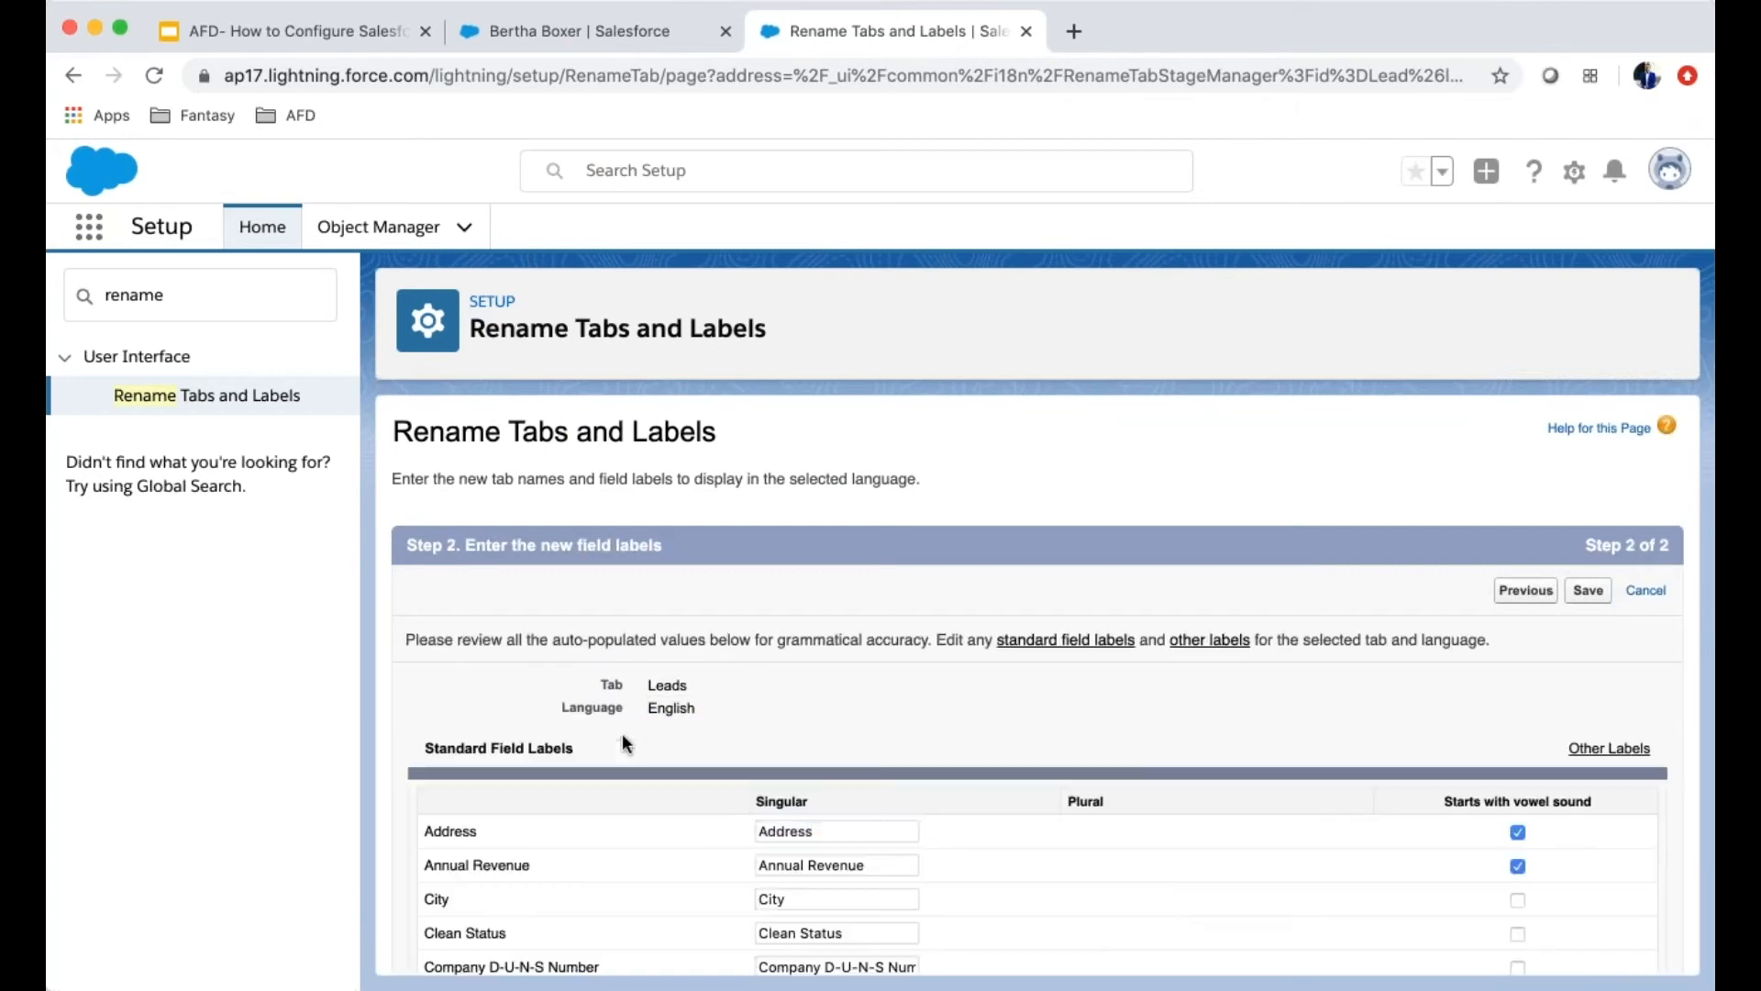
scroll(1032, 800, "down", 4)
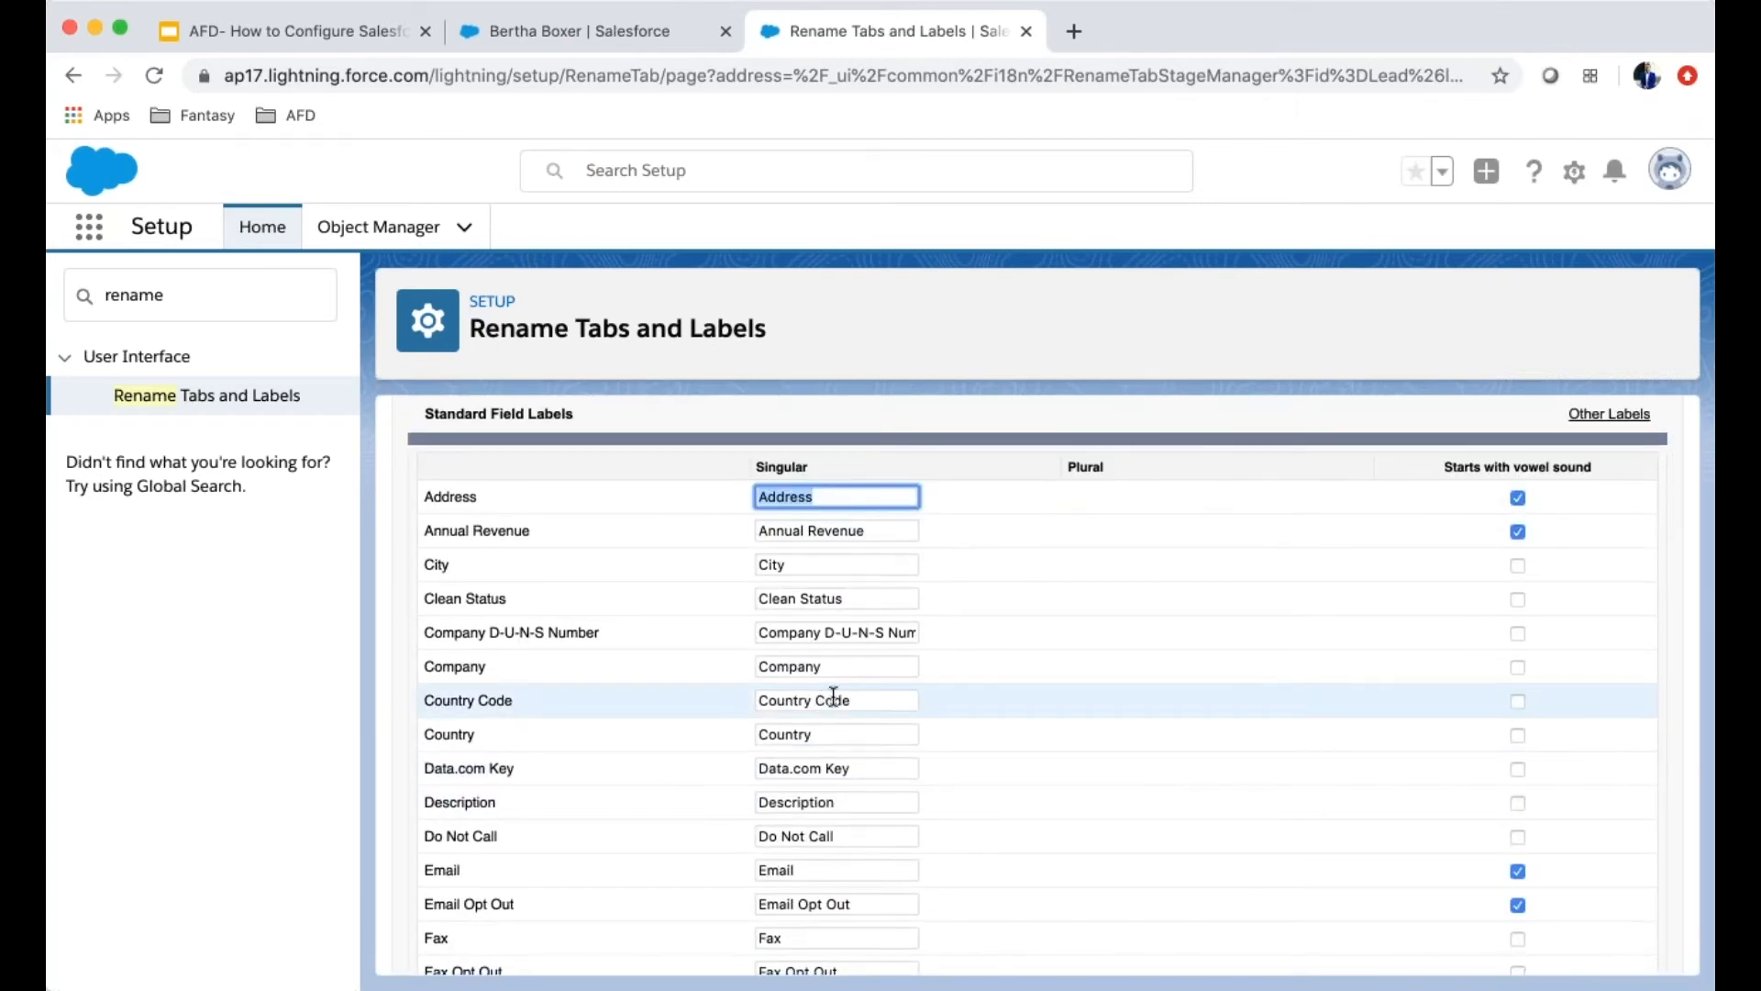
double_click(884, 666)
type("O")
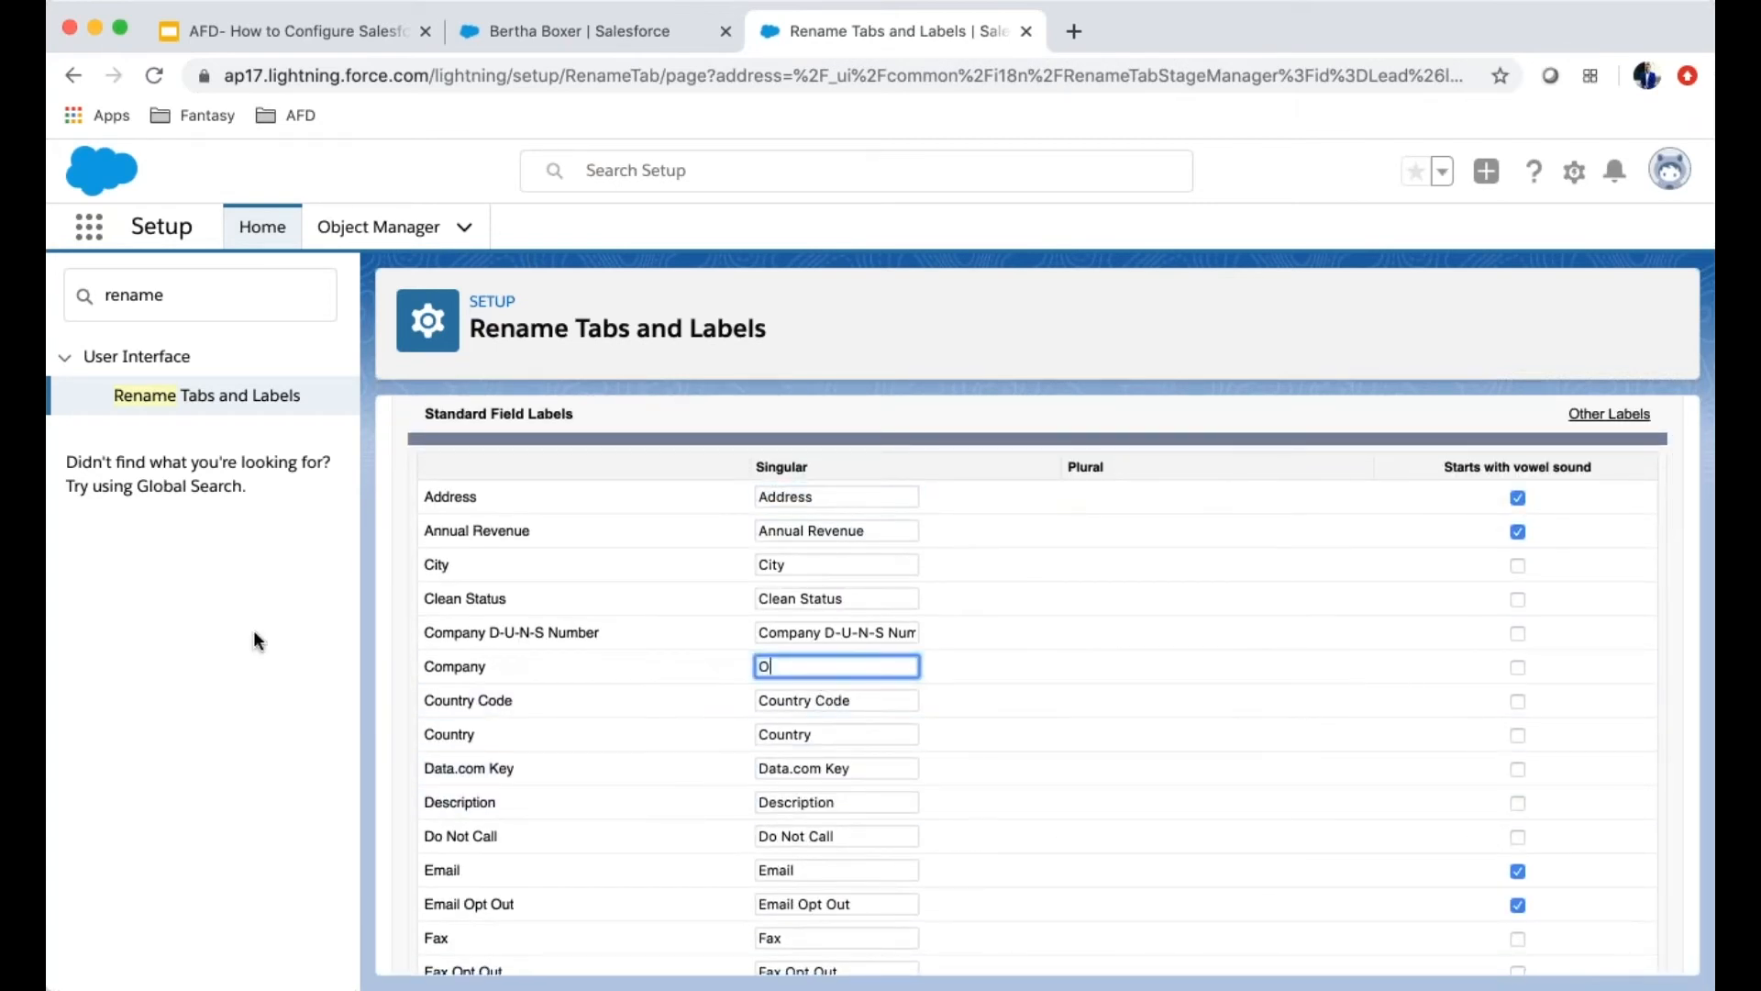
type("rganization")
key("Tab")
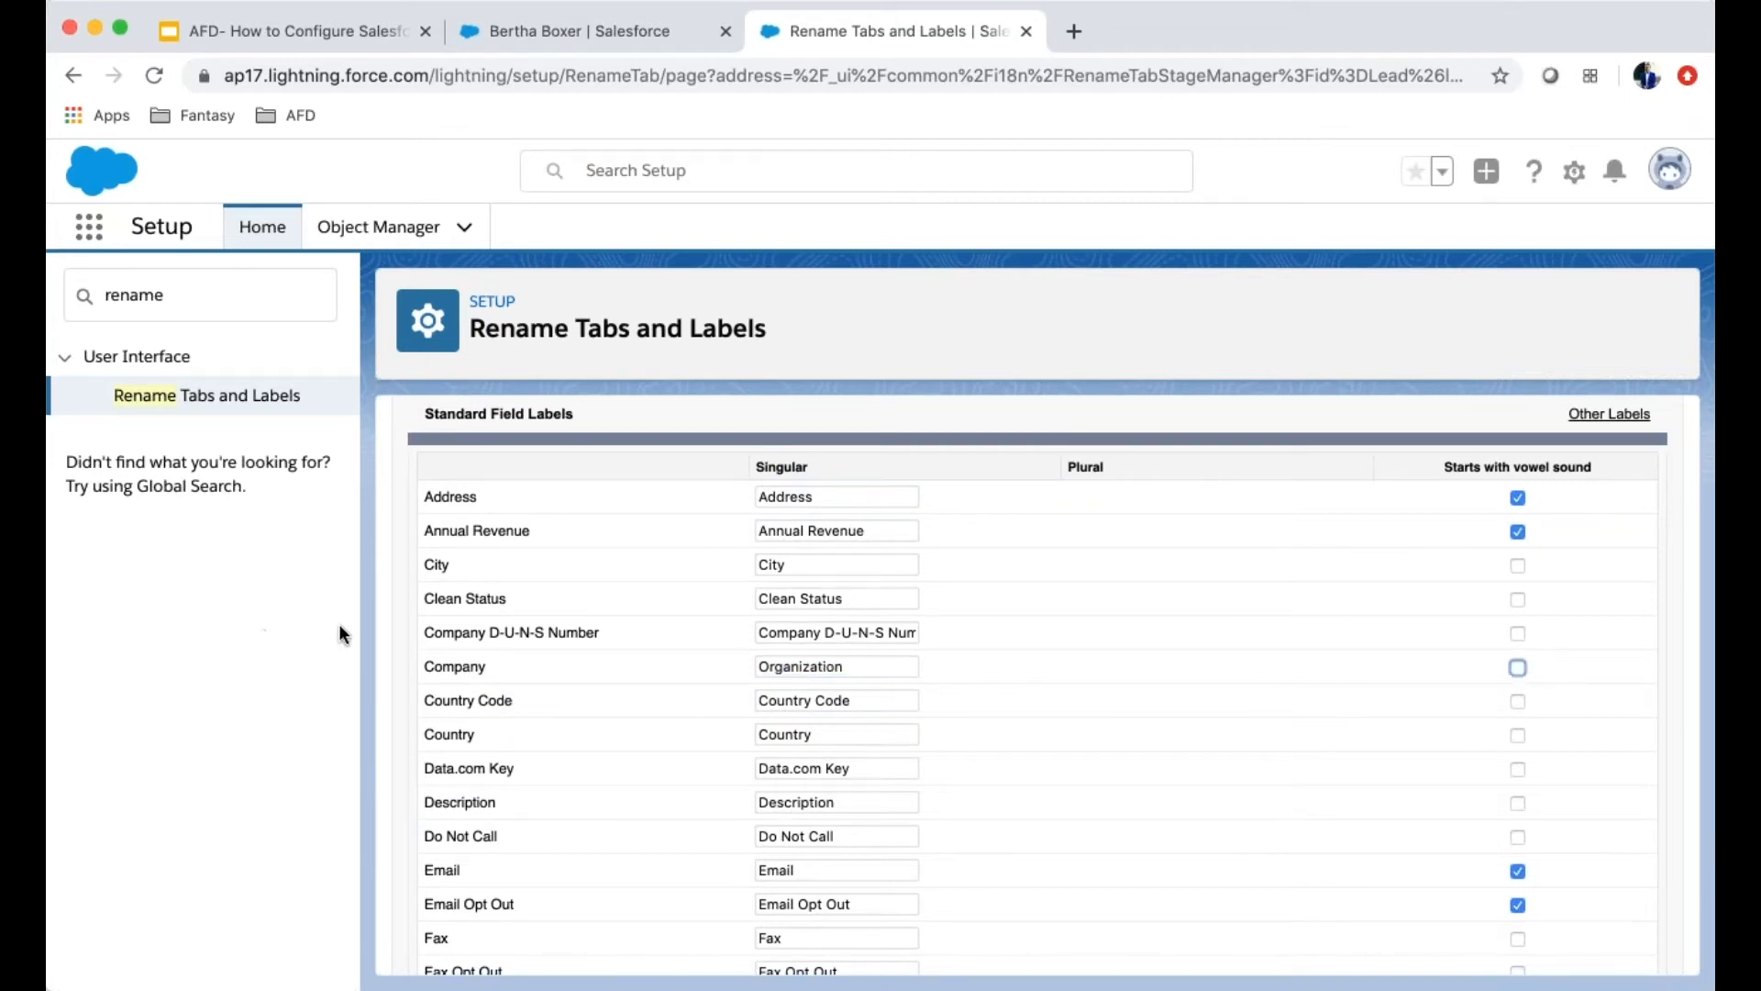
scroll(1284, 762, "down", 10)
scroll(1284, 762, "down", 10)
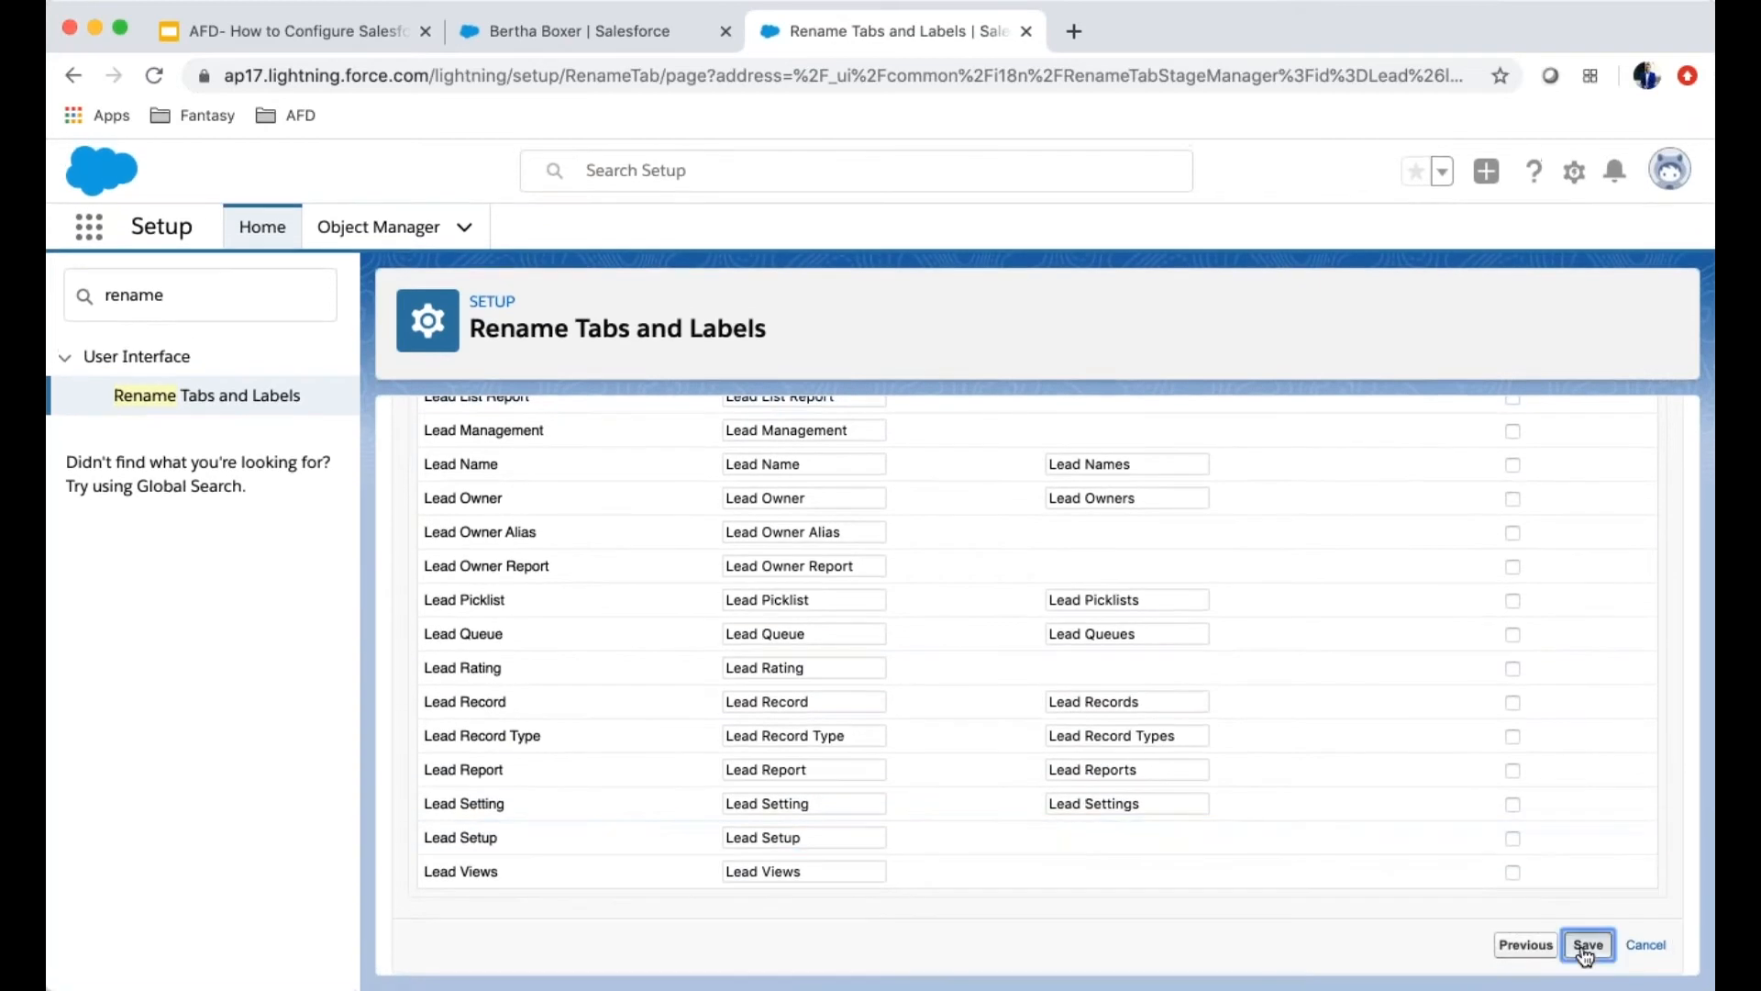
left_click(1587, 946)
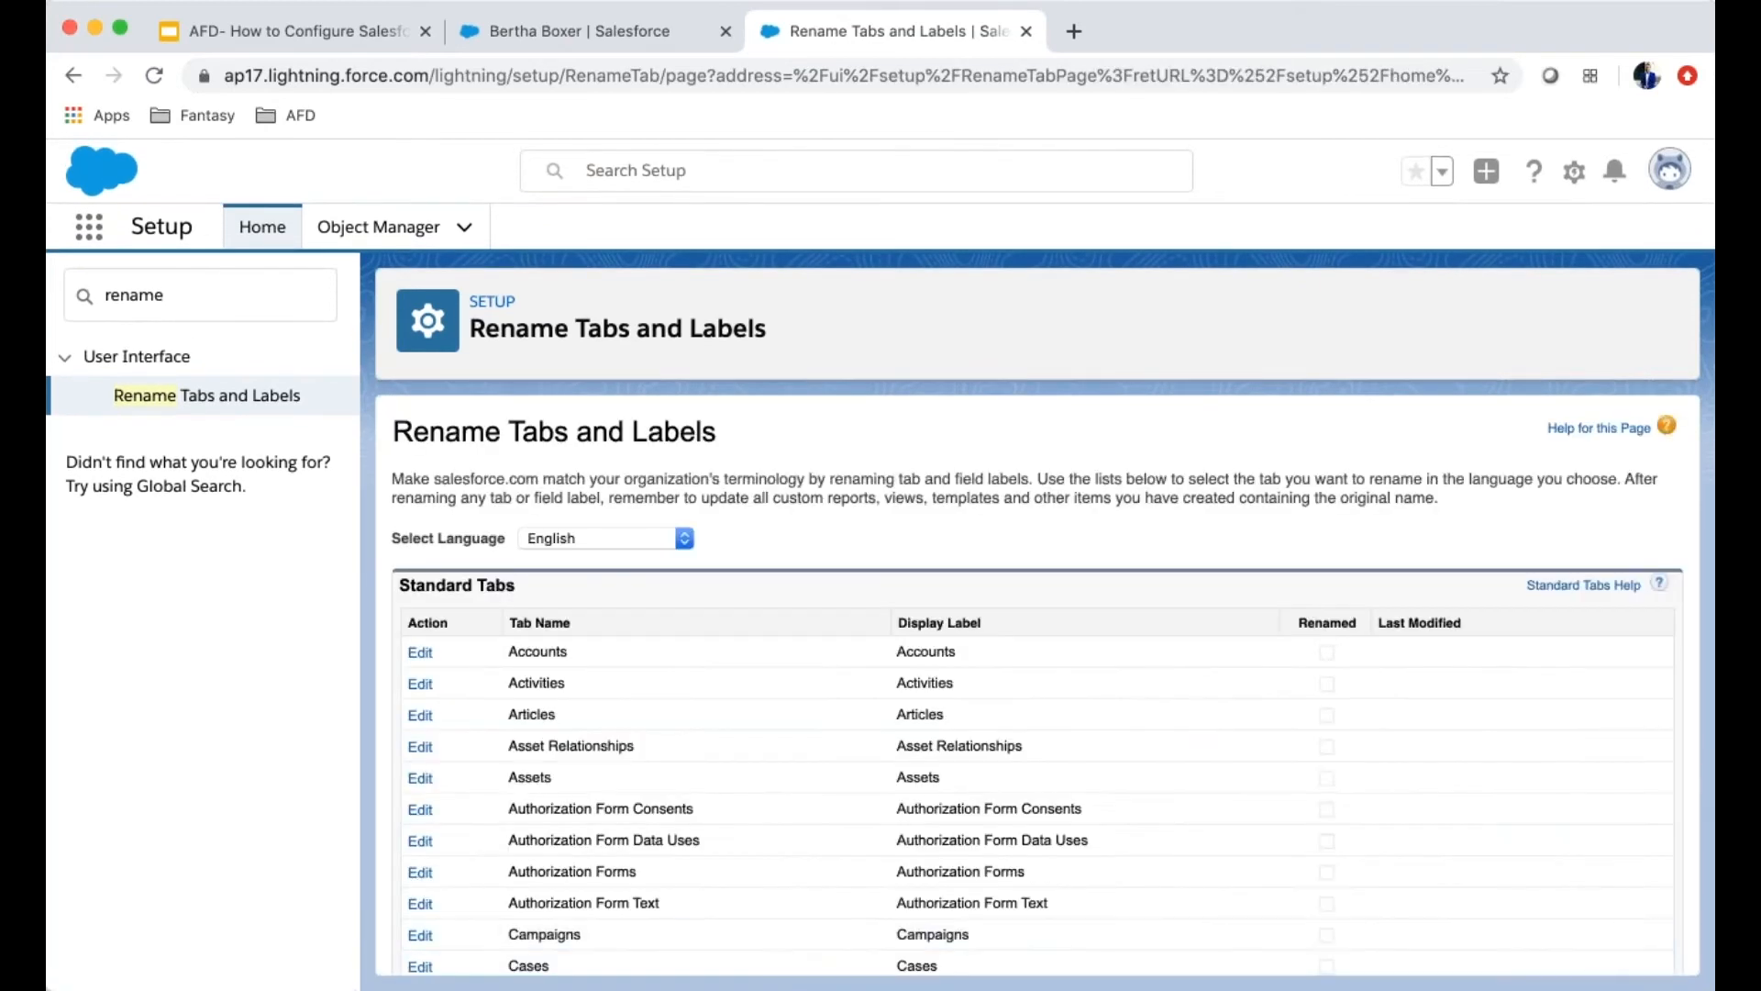
Return to the open lead record and reload it until the navigation list shows the reset tab label
left_click(607, 33)
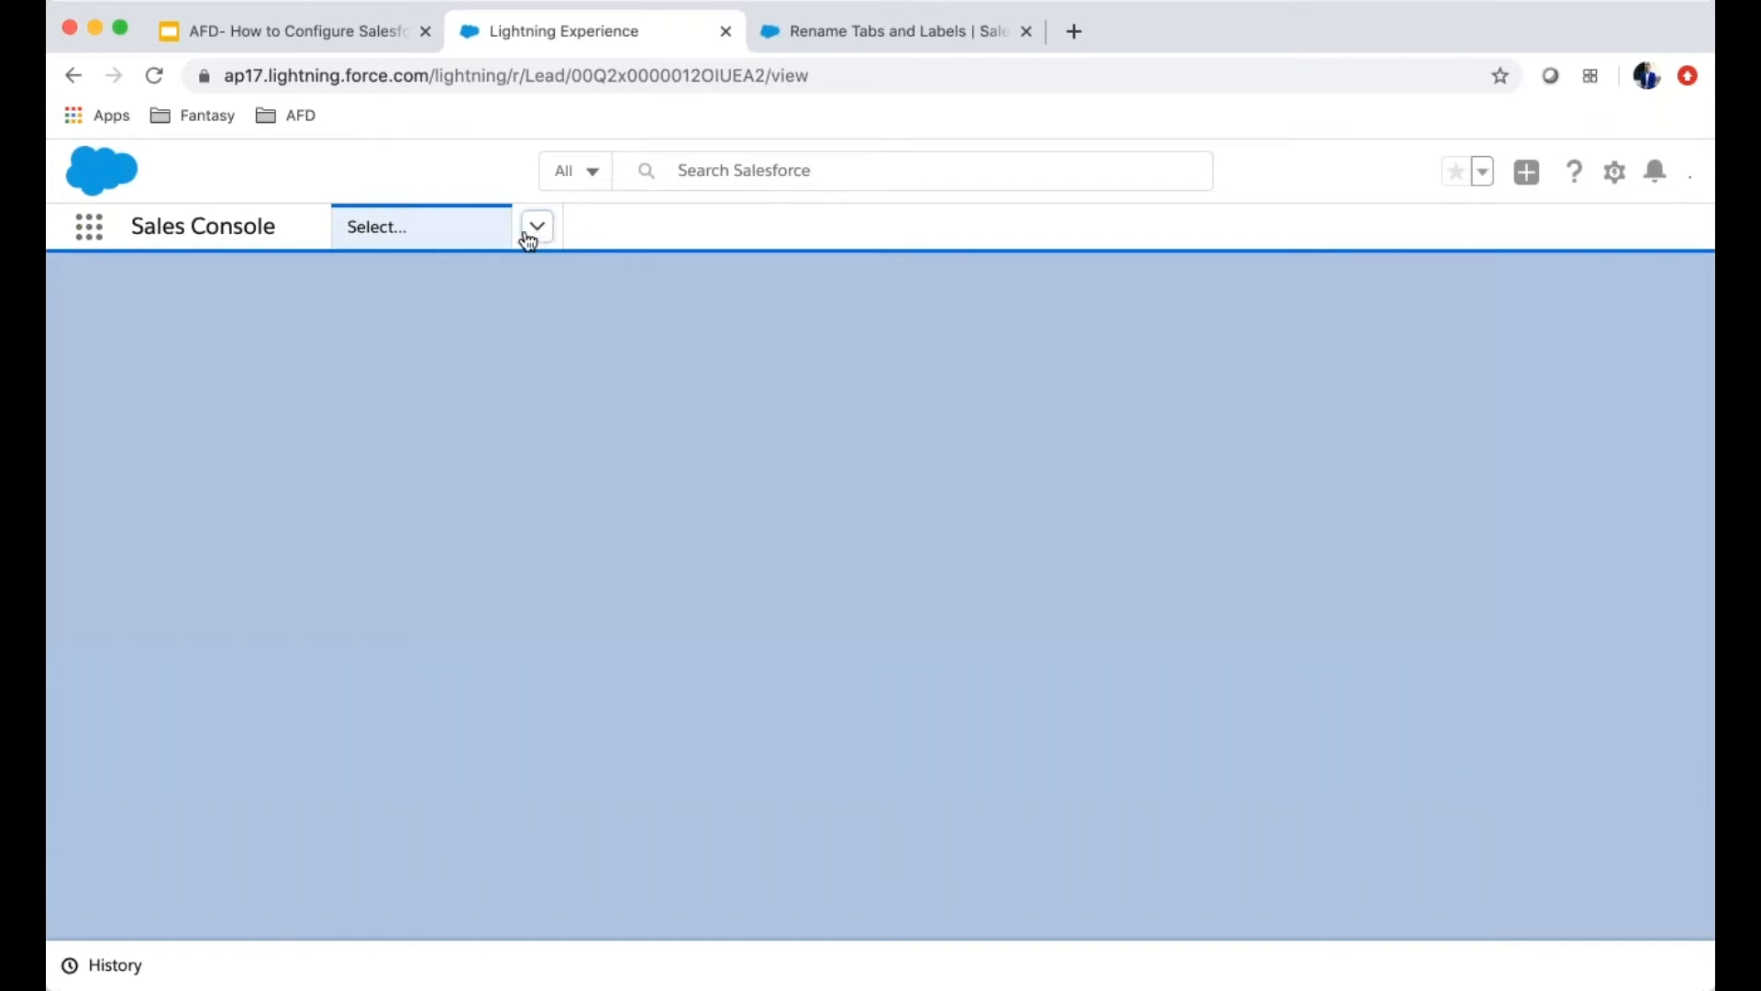
left_click(464, 77)
key("Return")
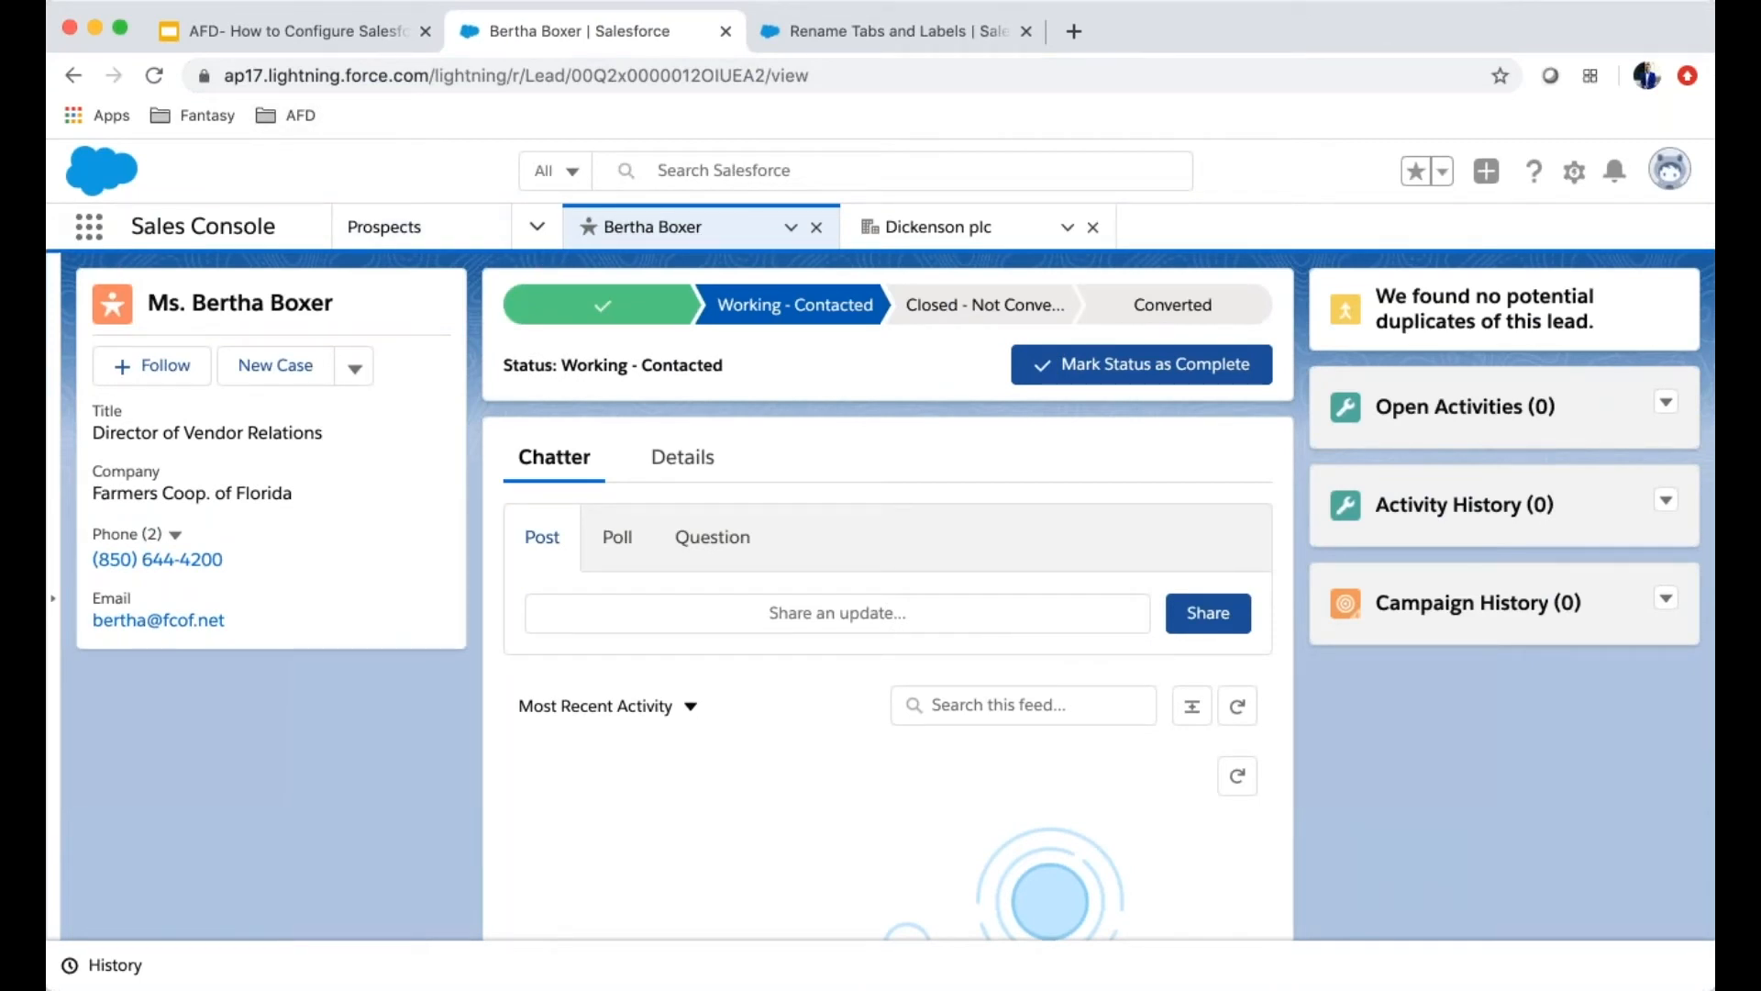
left_click(255, 80)
key("Return")
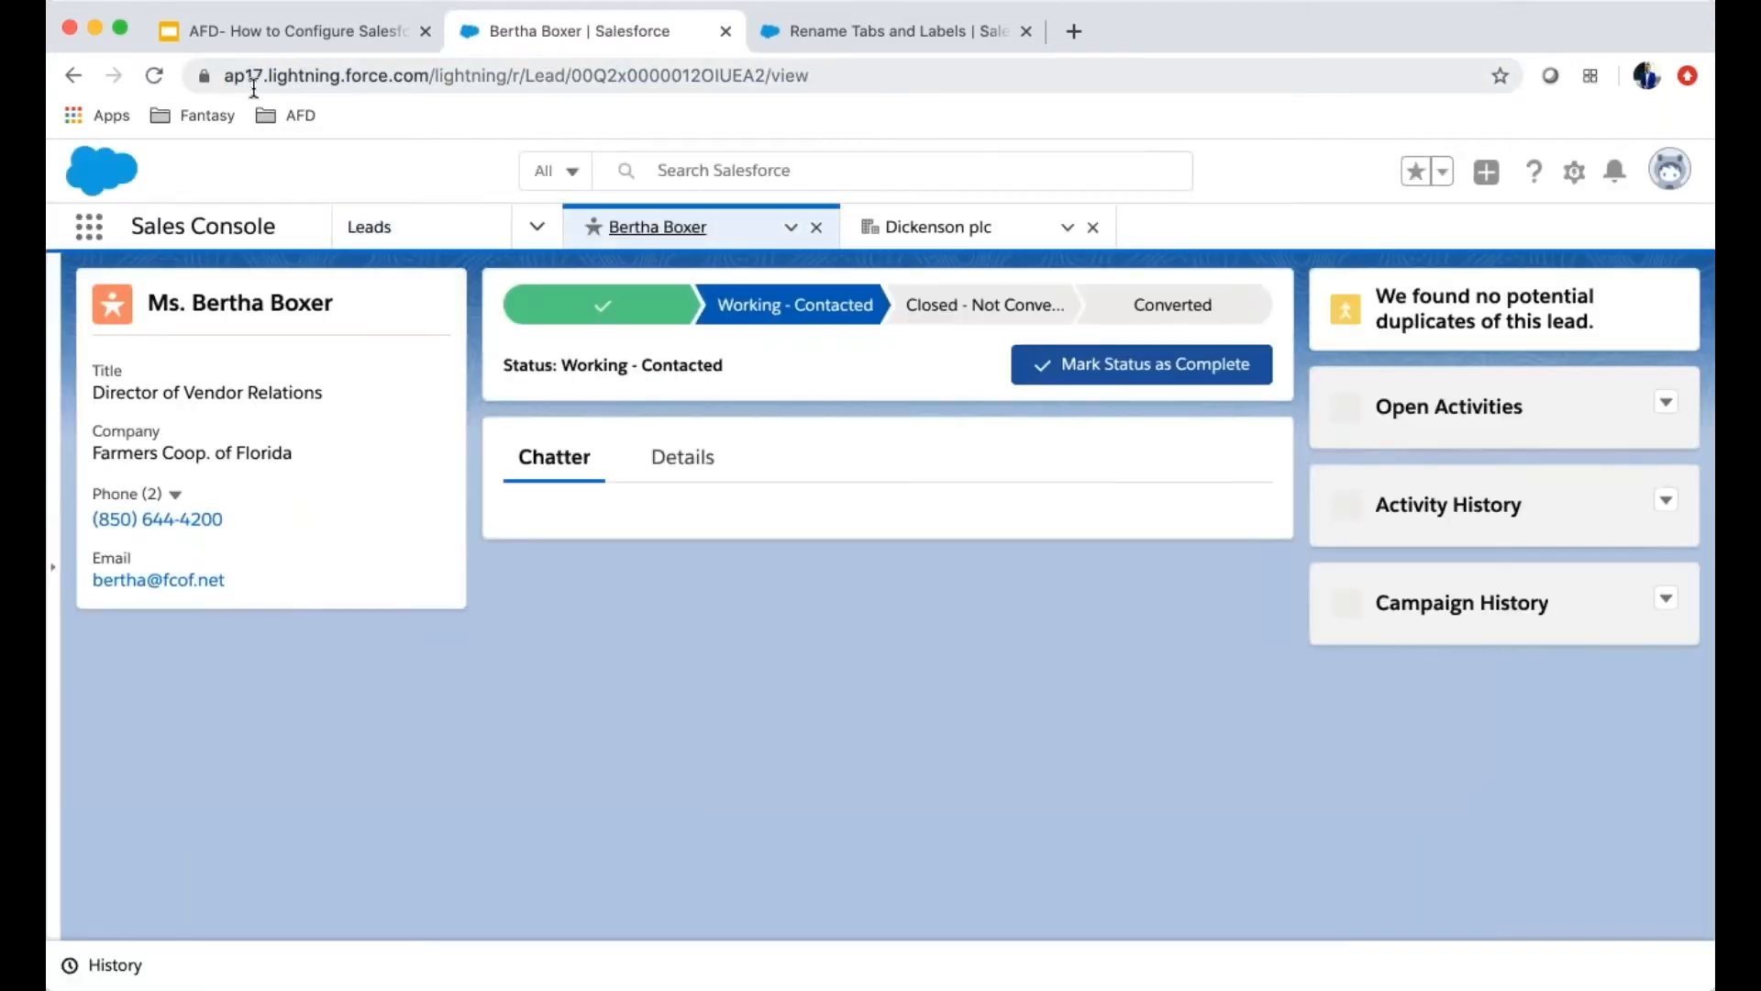
Examine the Company field's label in the lead's details and edit form, then cancel the edit
left_click(675, 459)
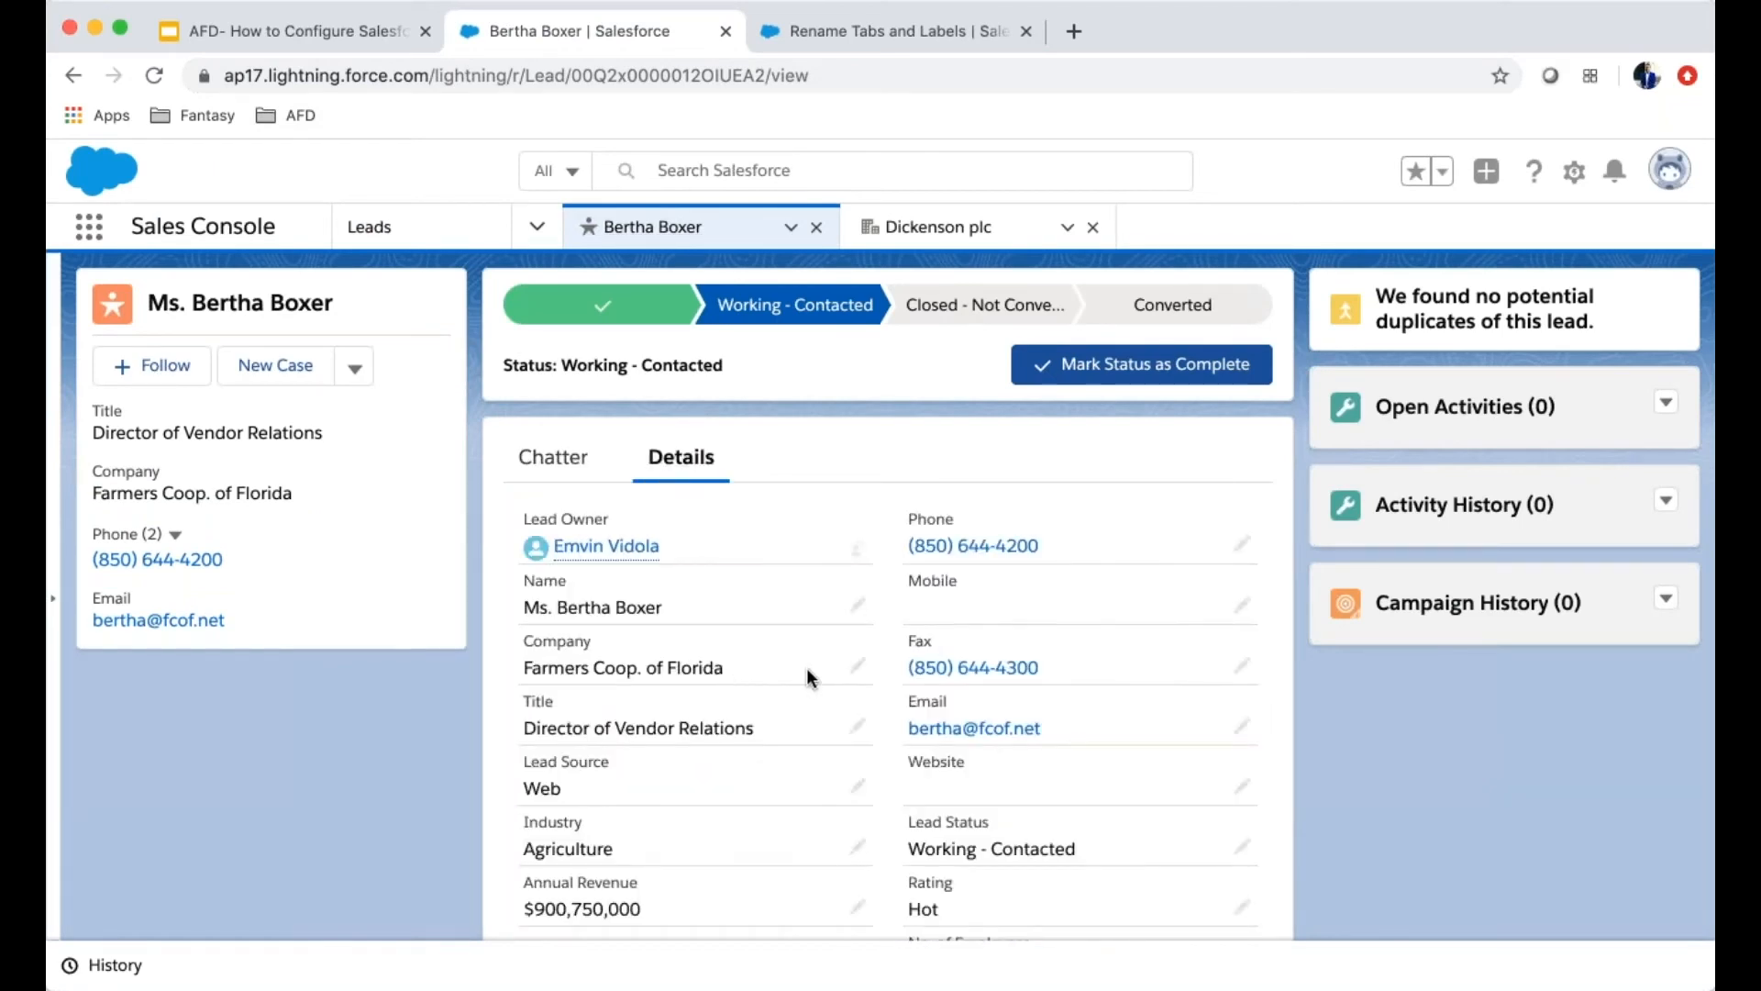
scroll(806, 678, "down", 4)
scroll(807, 677, "up", 5)
left_click(853, 666)
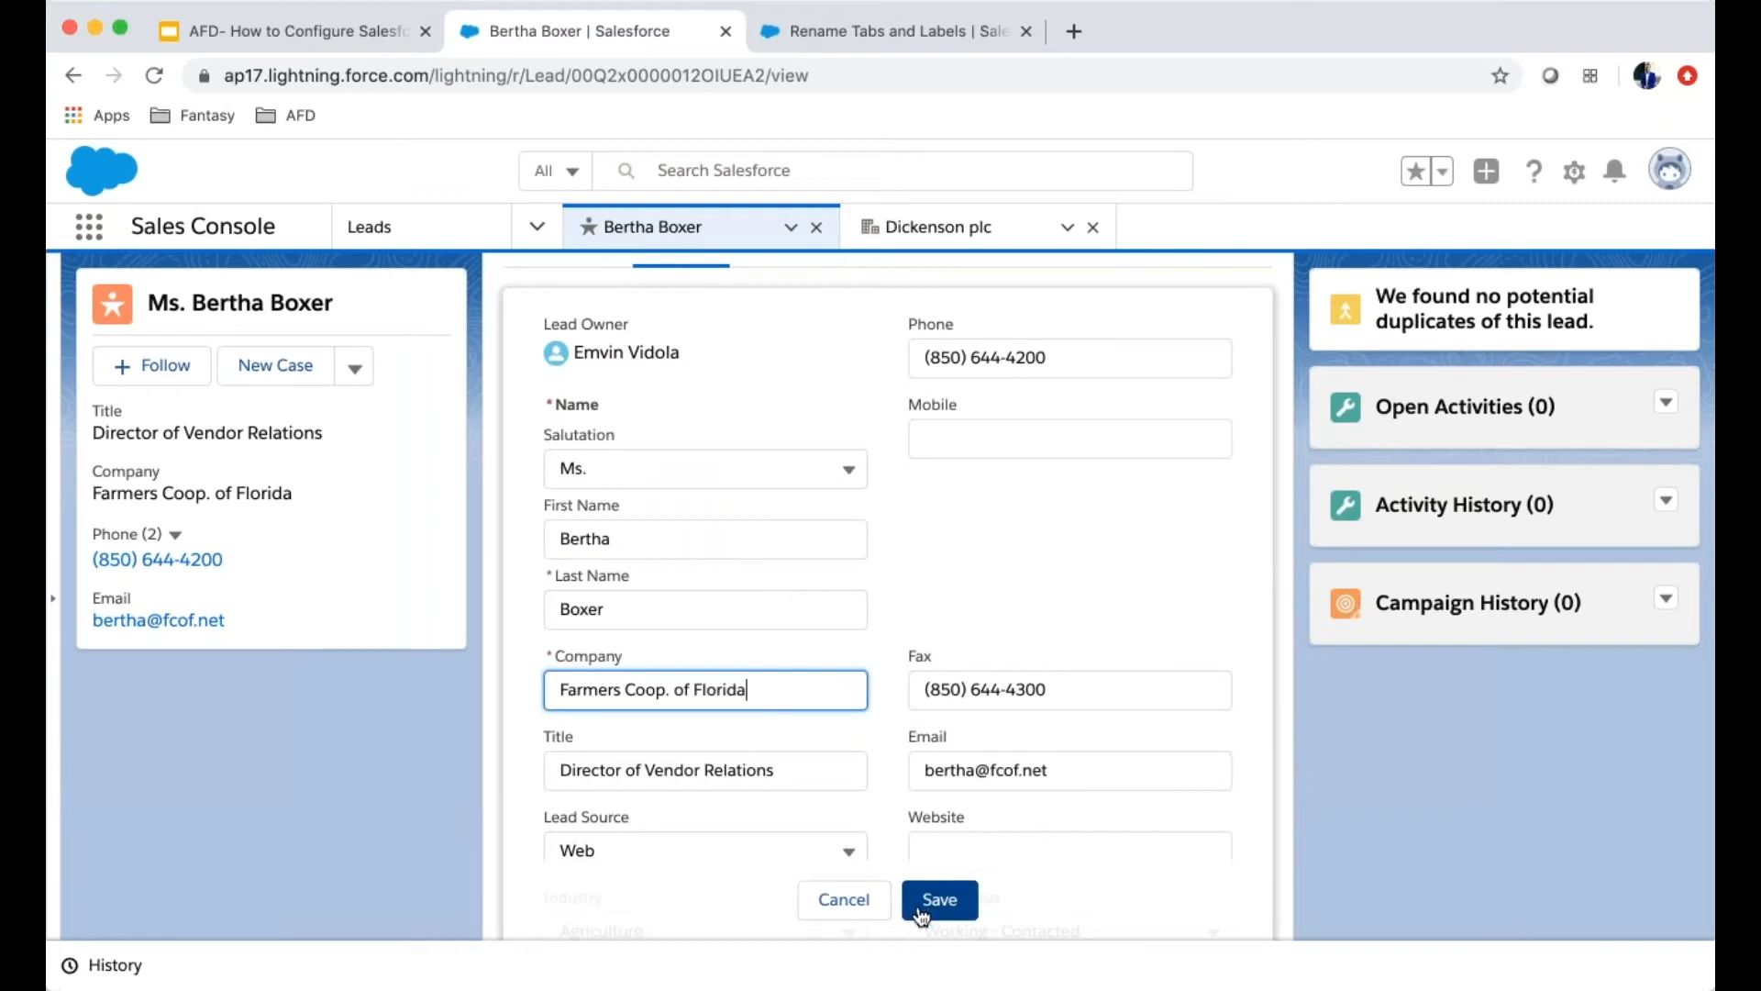
left_click(844, 903)
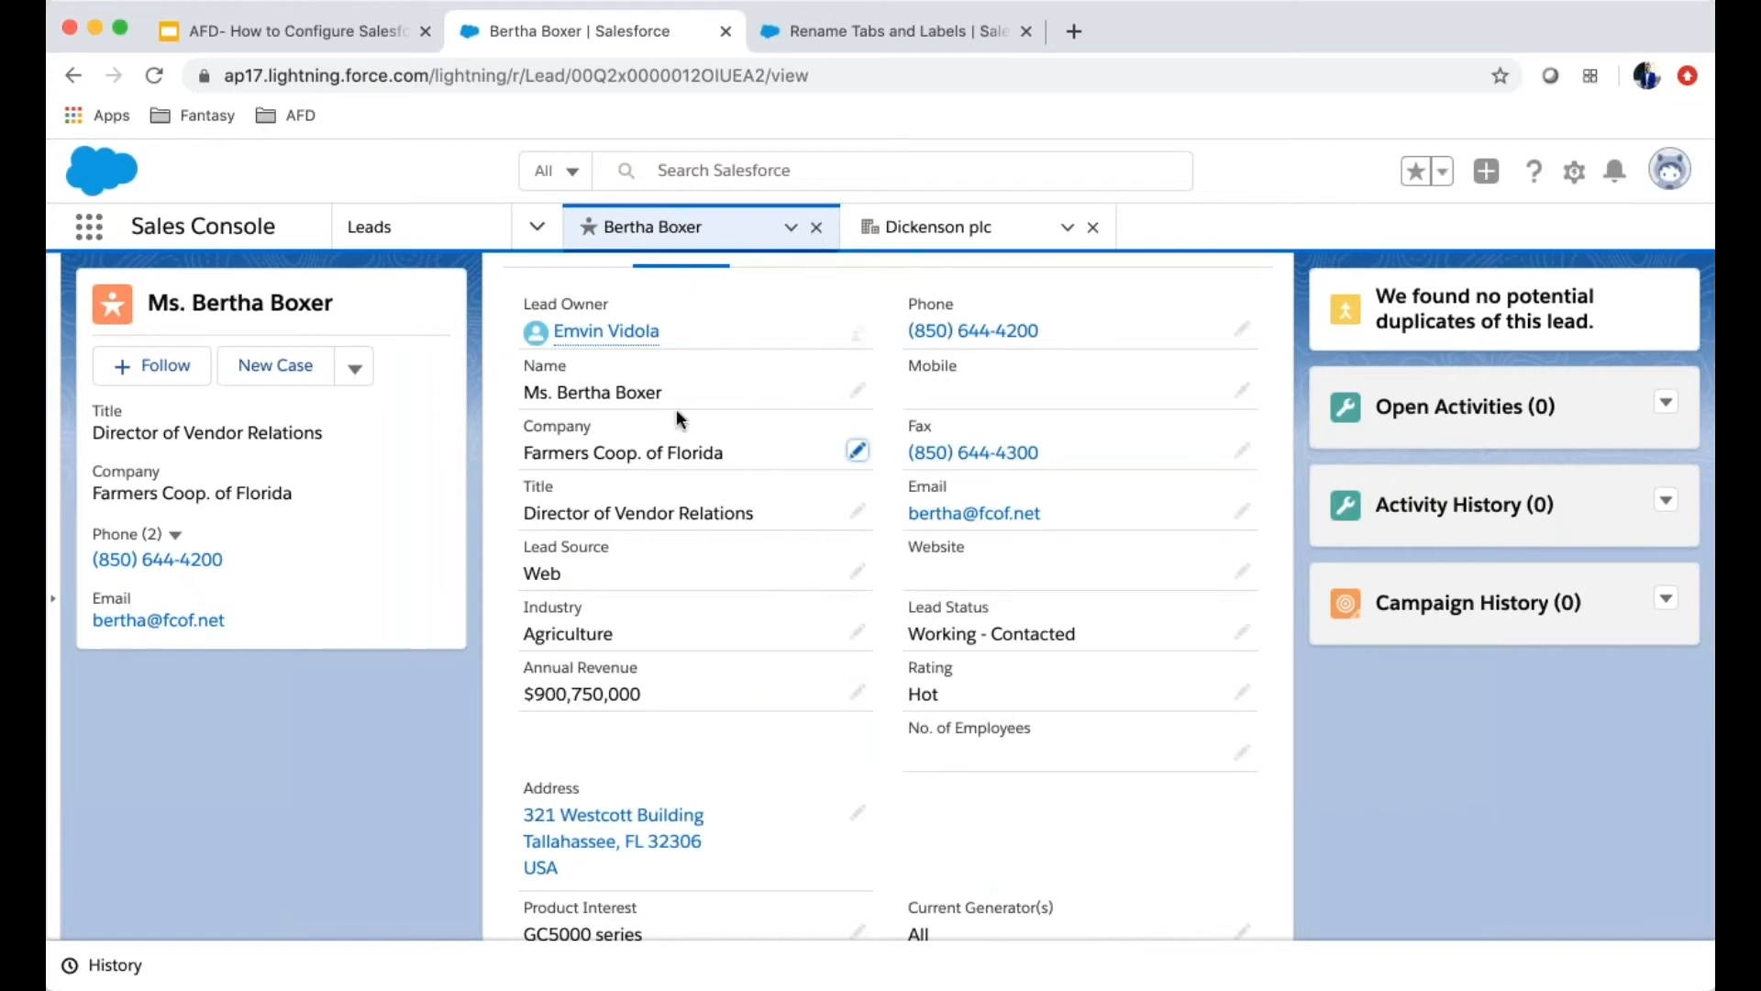
Compare the Company field's label on the open lead record with the column label in the recently viewed Leads list
left_click(437, 236)
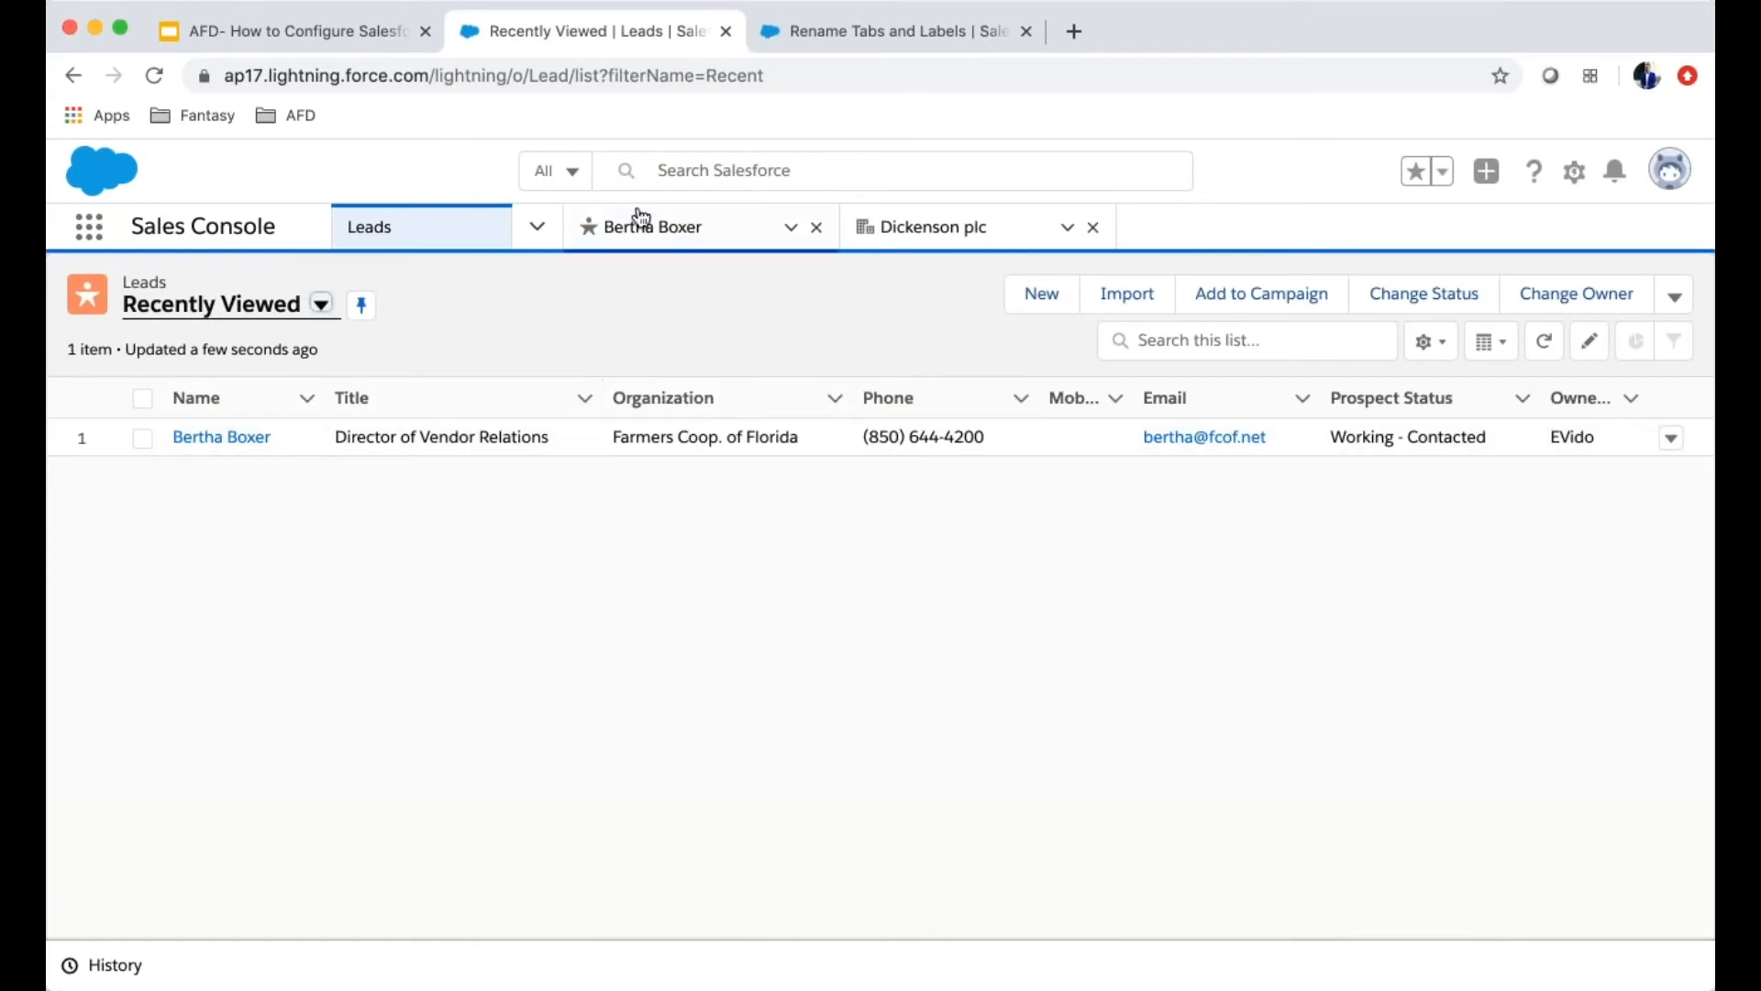
left_click(729, 236)
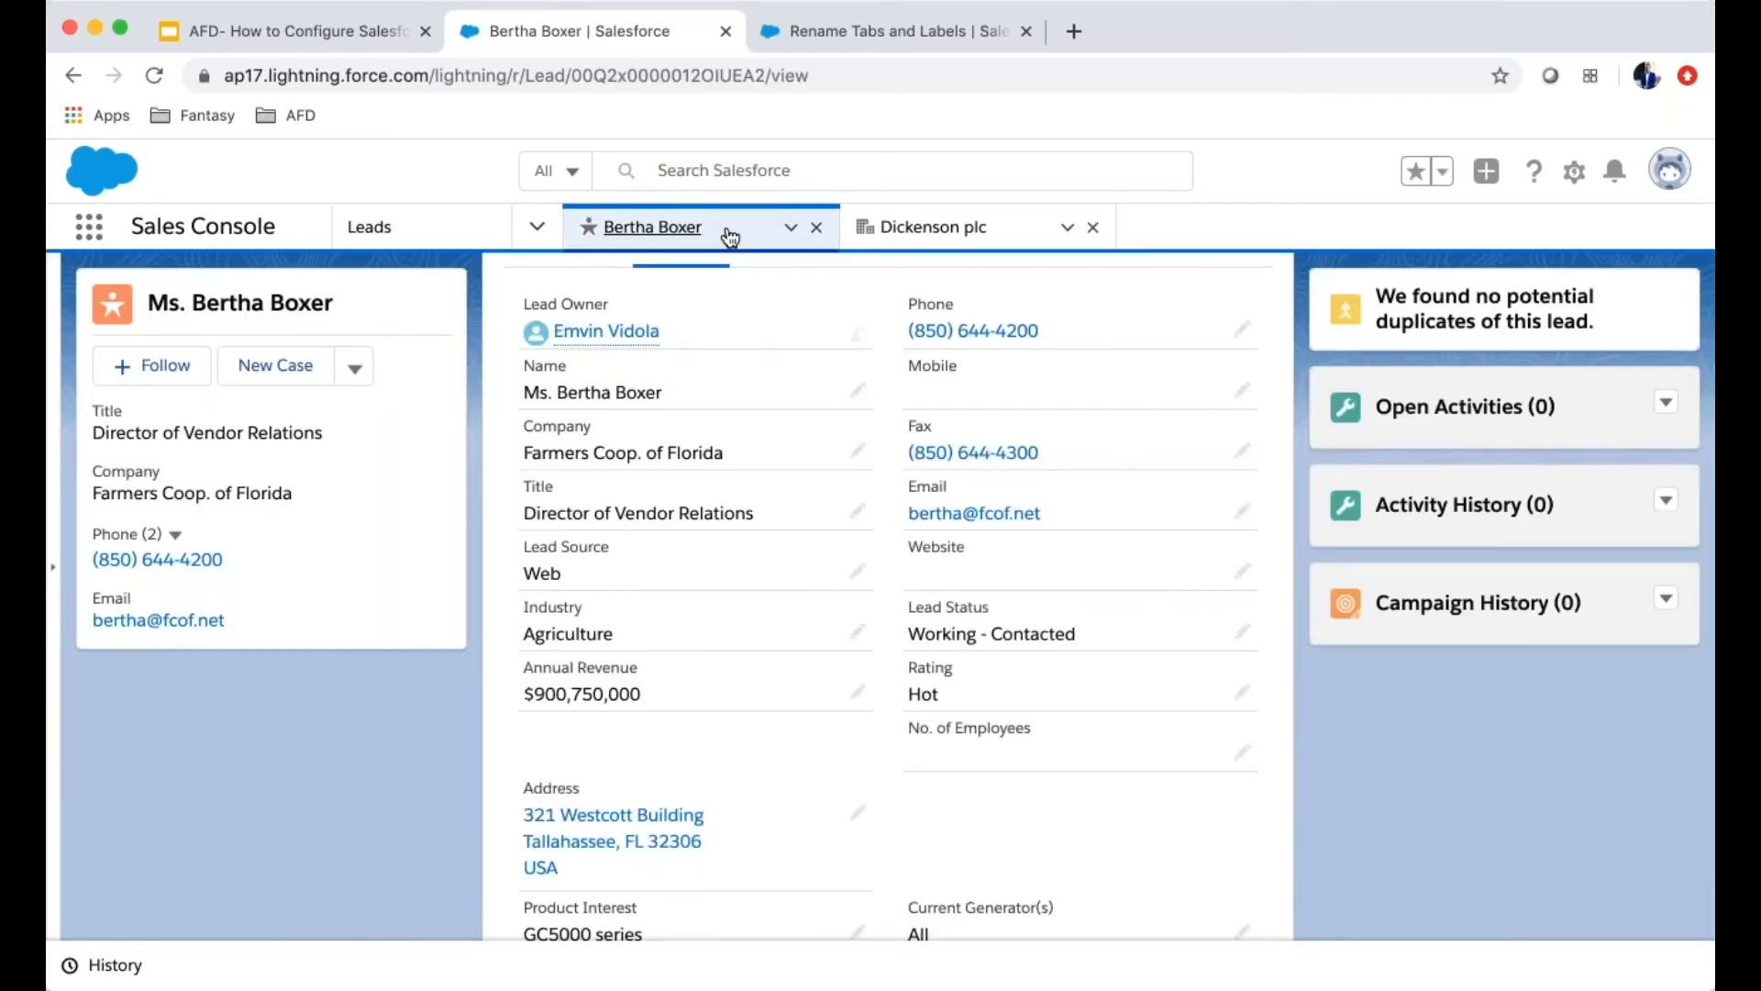
left_click(421, 236)
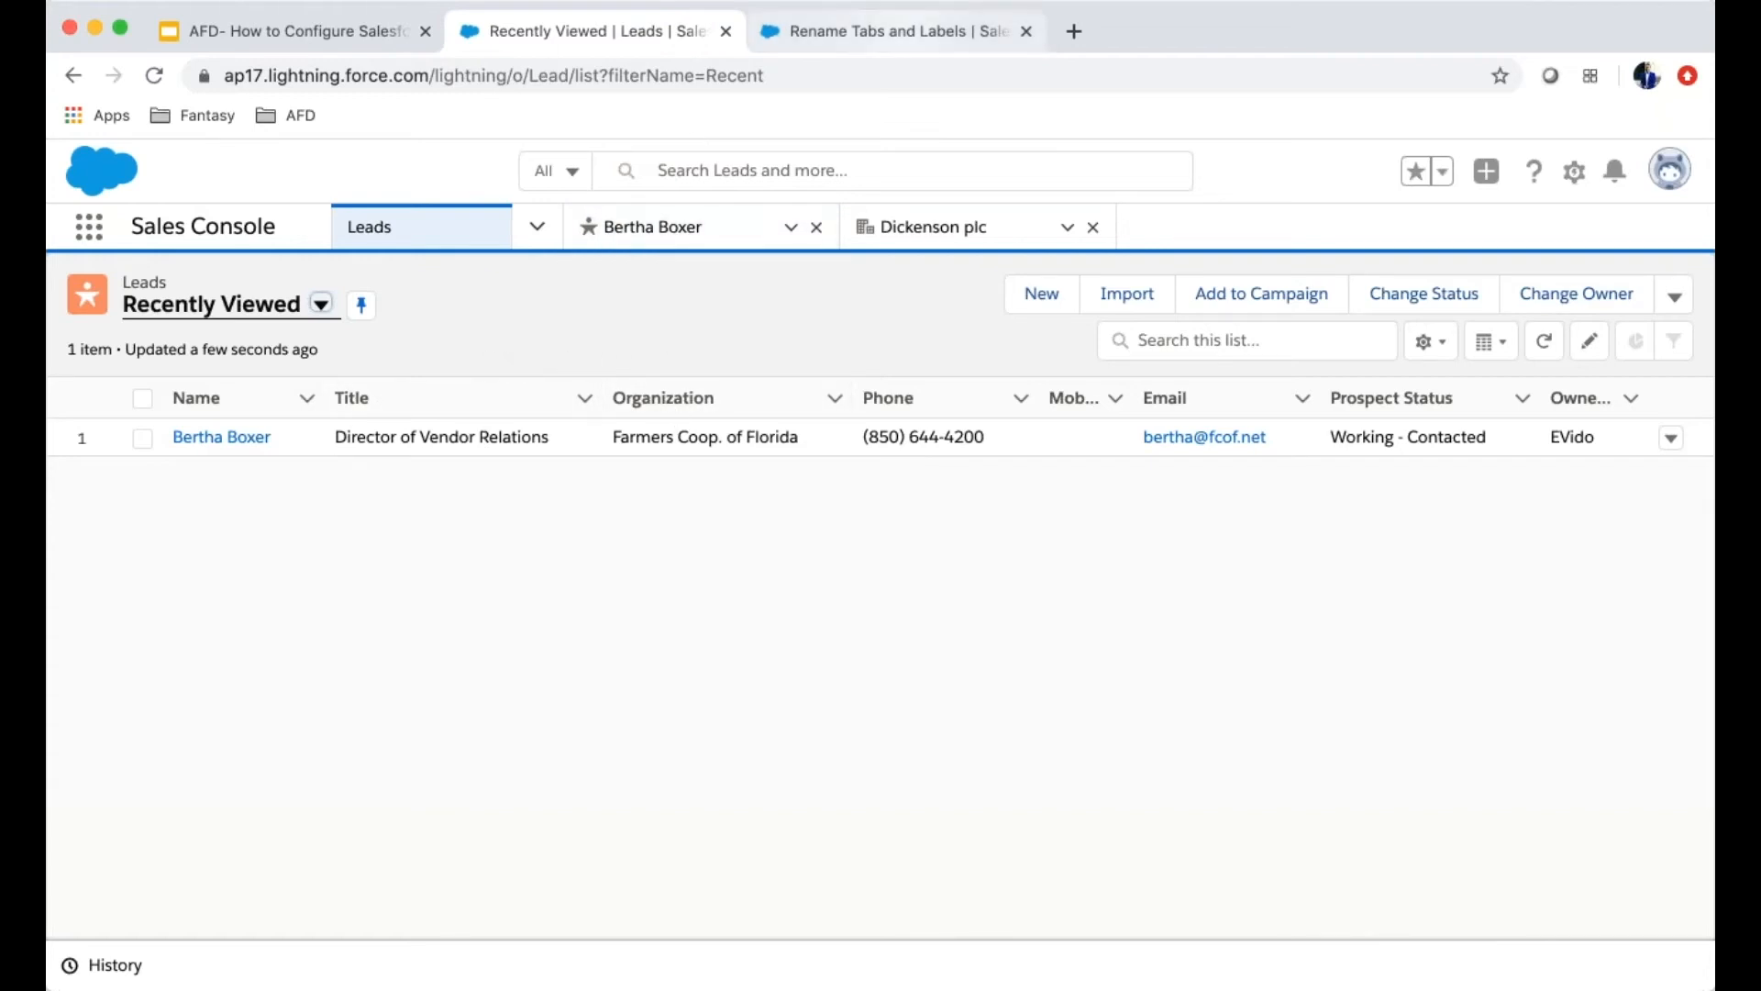
Return to Setup, find the Account object in Object Manager by searching for "accou", and open its Fields & Relationships
left_click(894, 31)
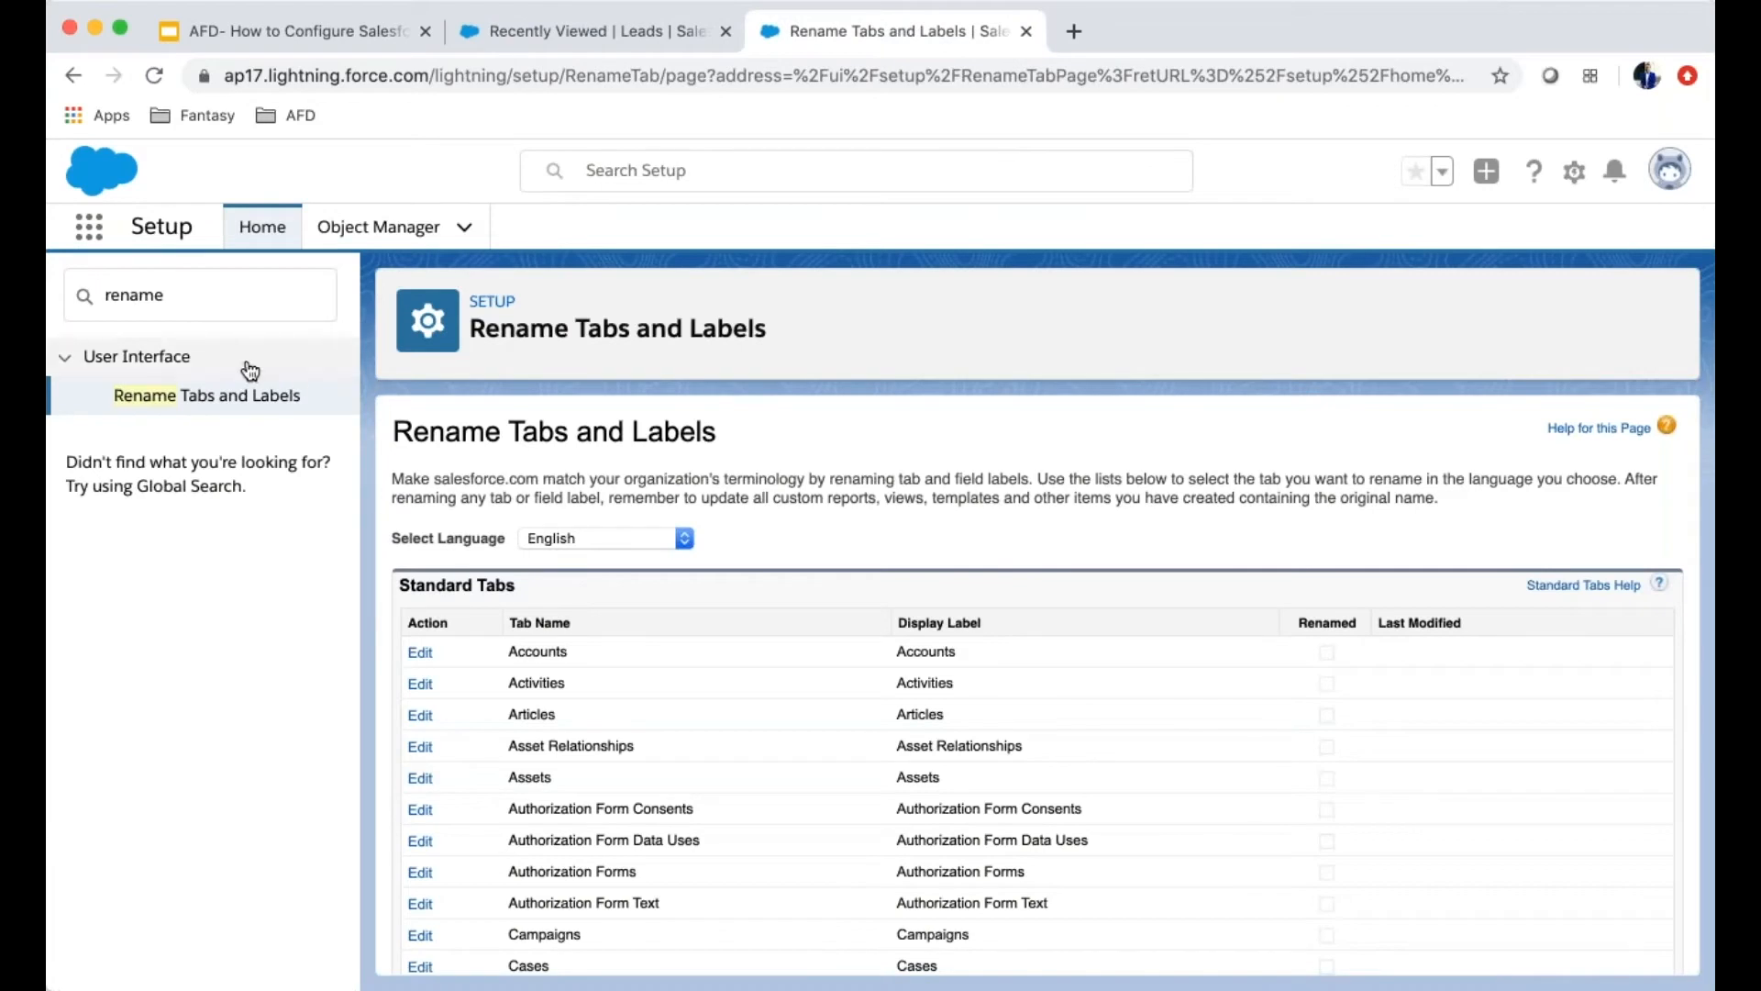
left_click(393, 241)
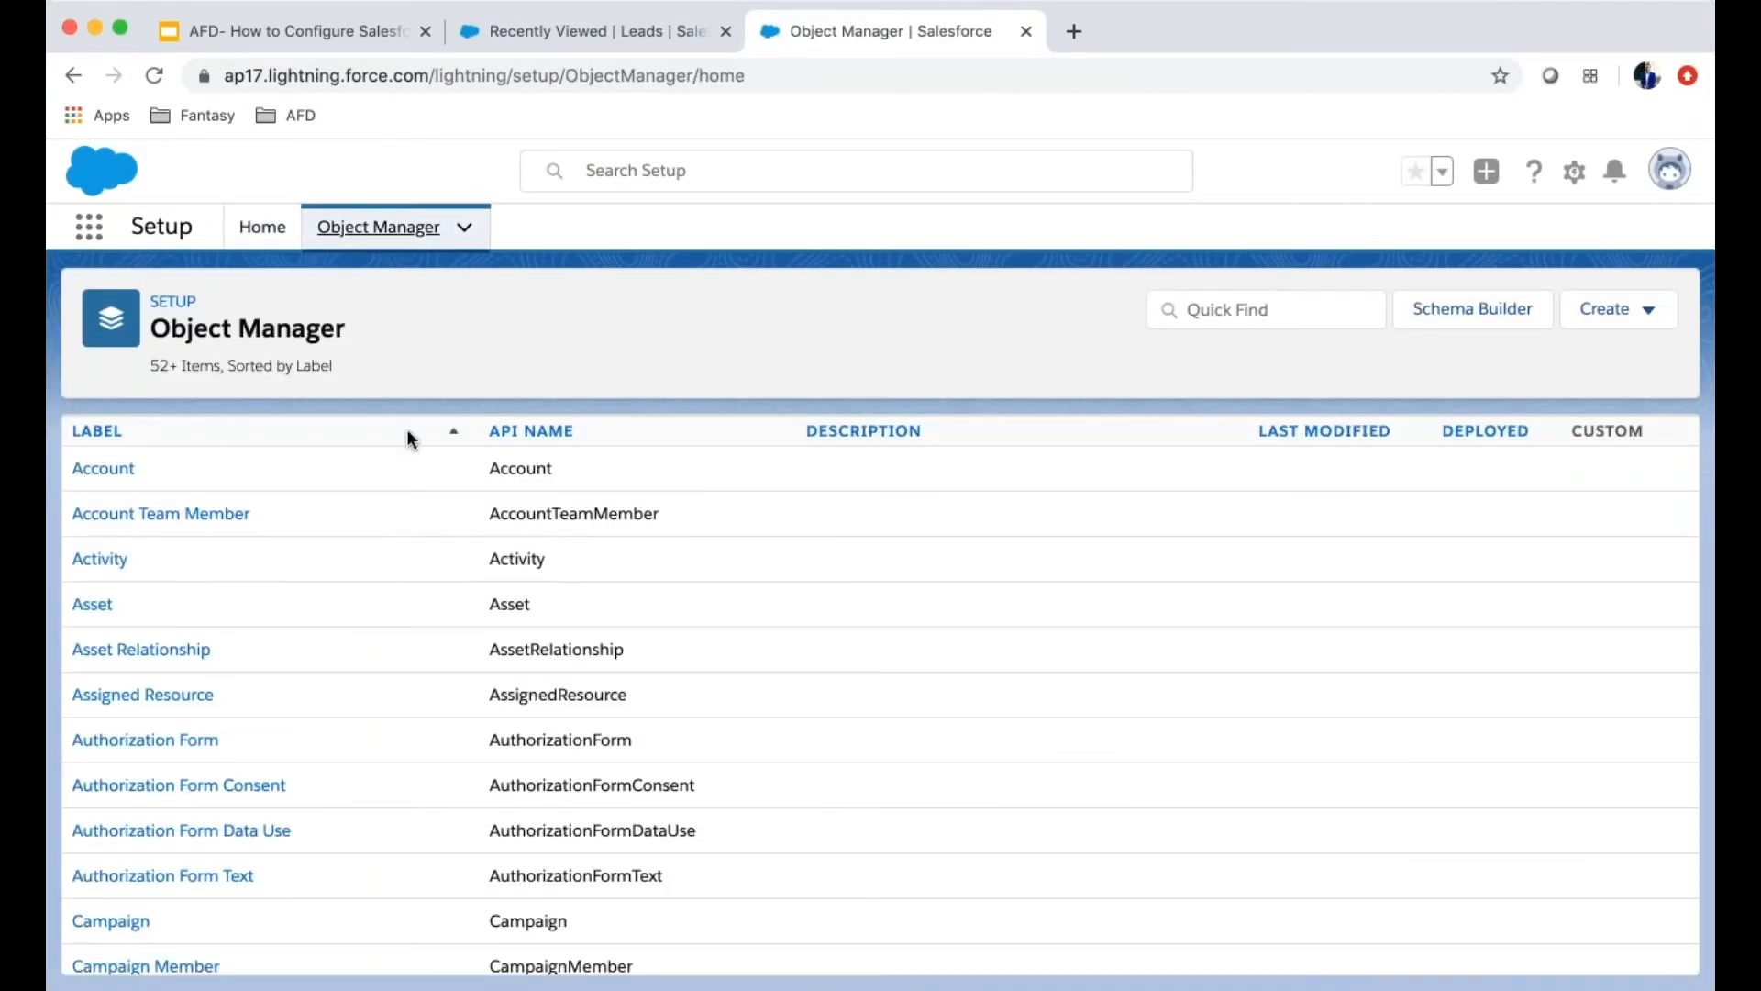
scroll(438, 600, "down", 8)
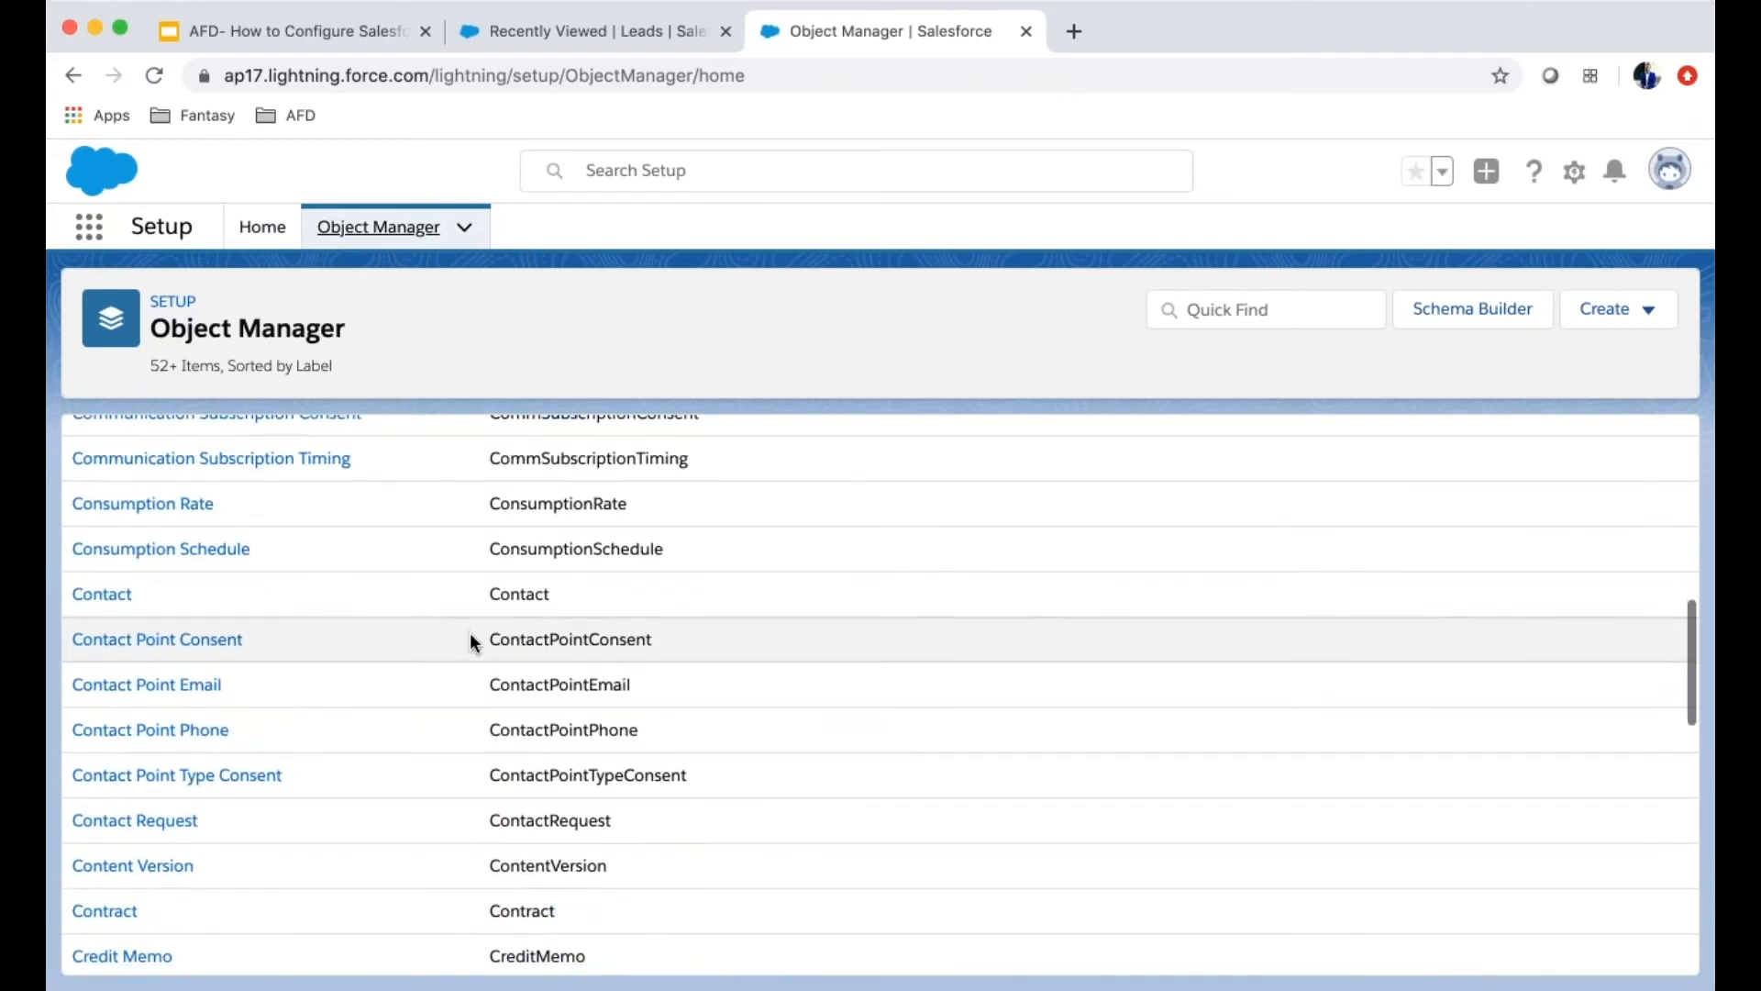
scroll(470, 635, "down", 3)
scroll(1032, 701, "up", 3)
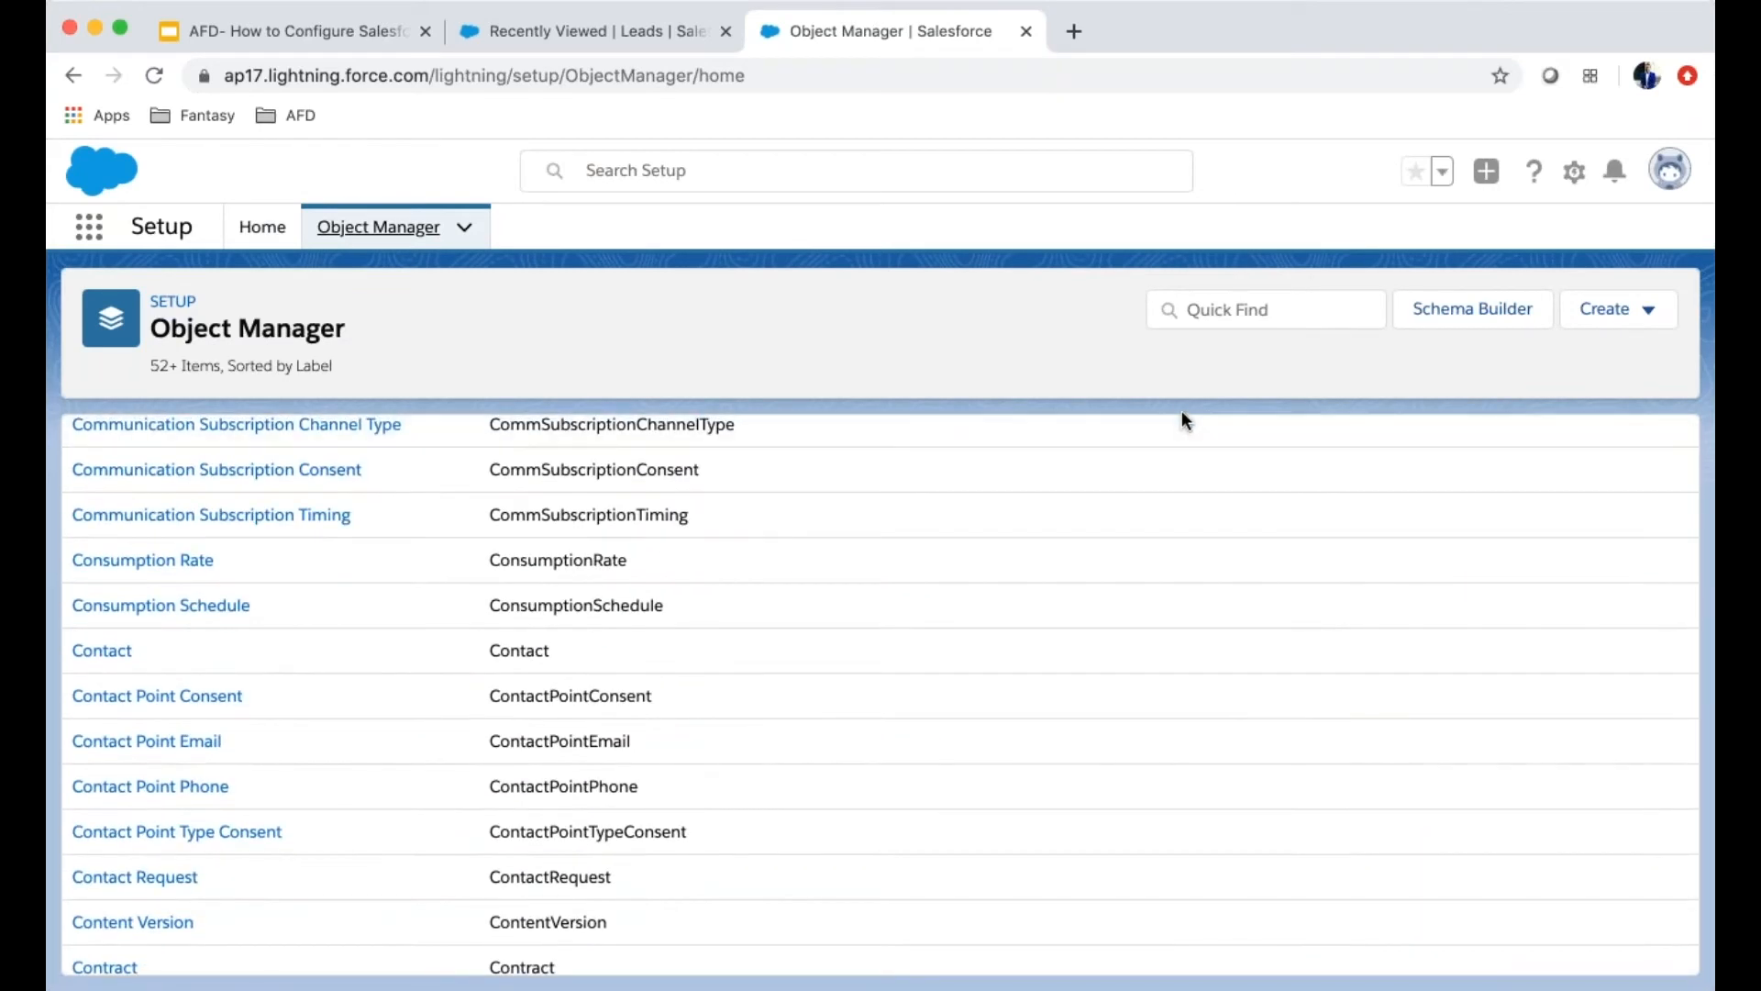
scroll(1180, 421, "up", 8)
left_click(1243, 309)
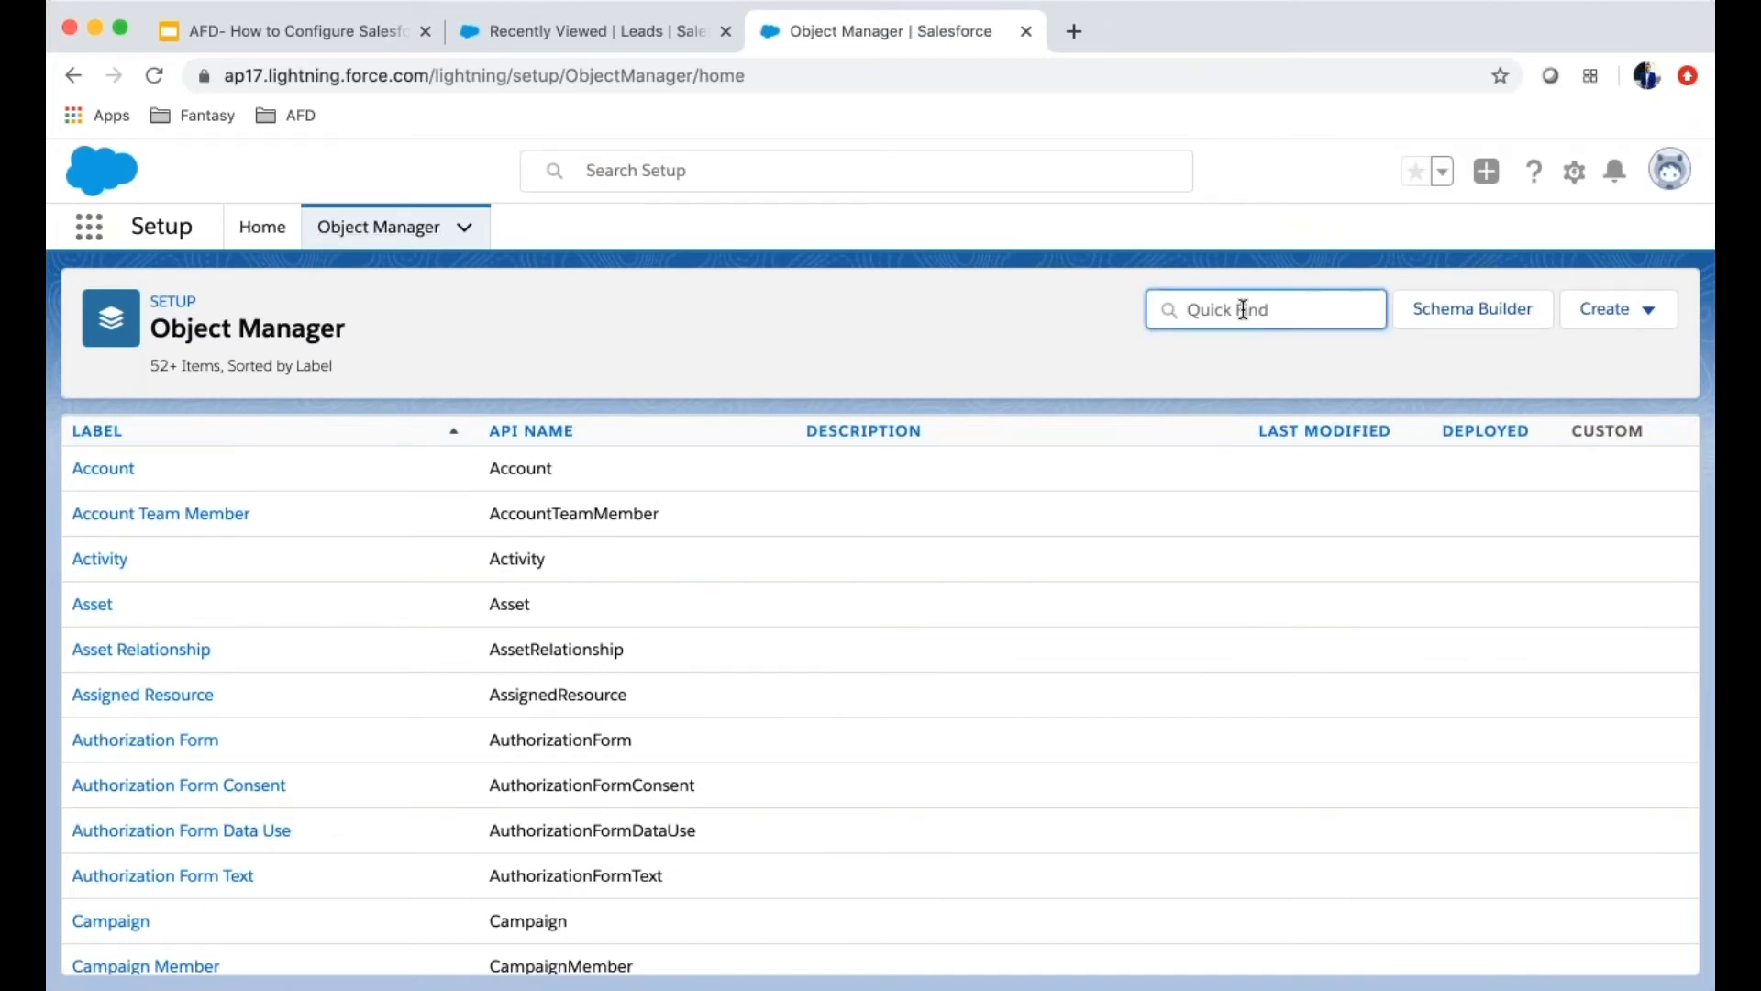
type("accou")
left_click(103, 472)
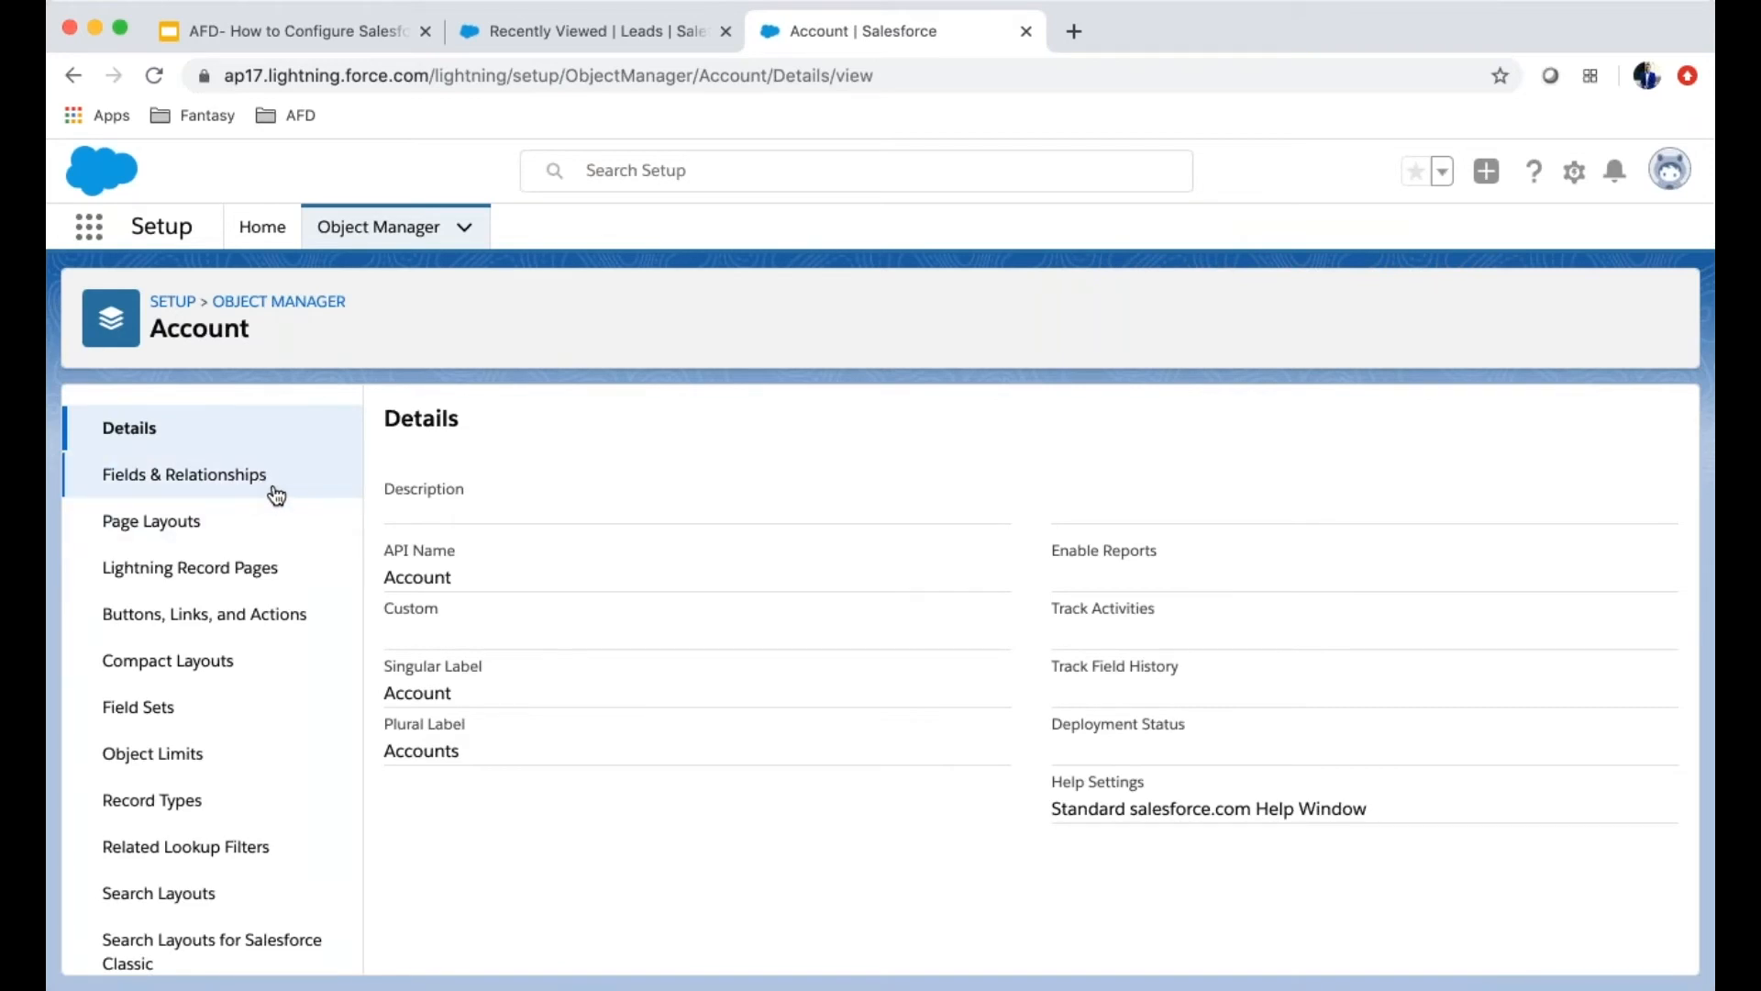
left_click(225, 491)
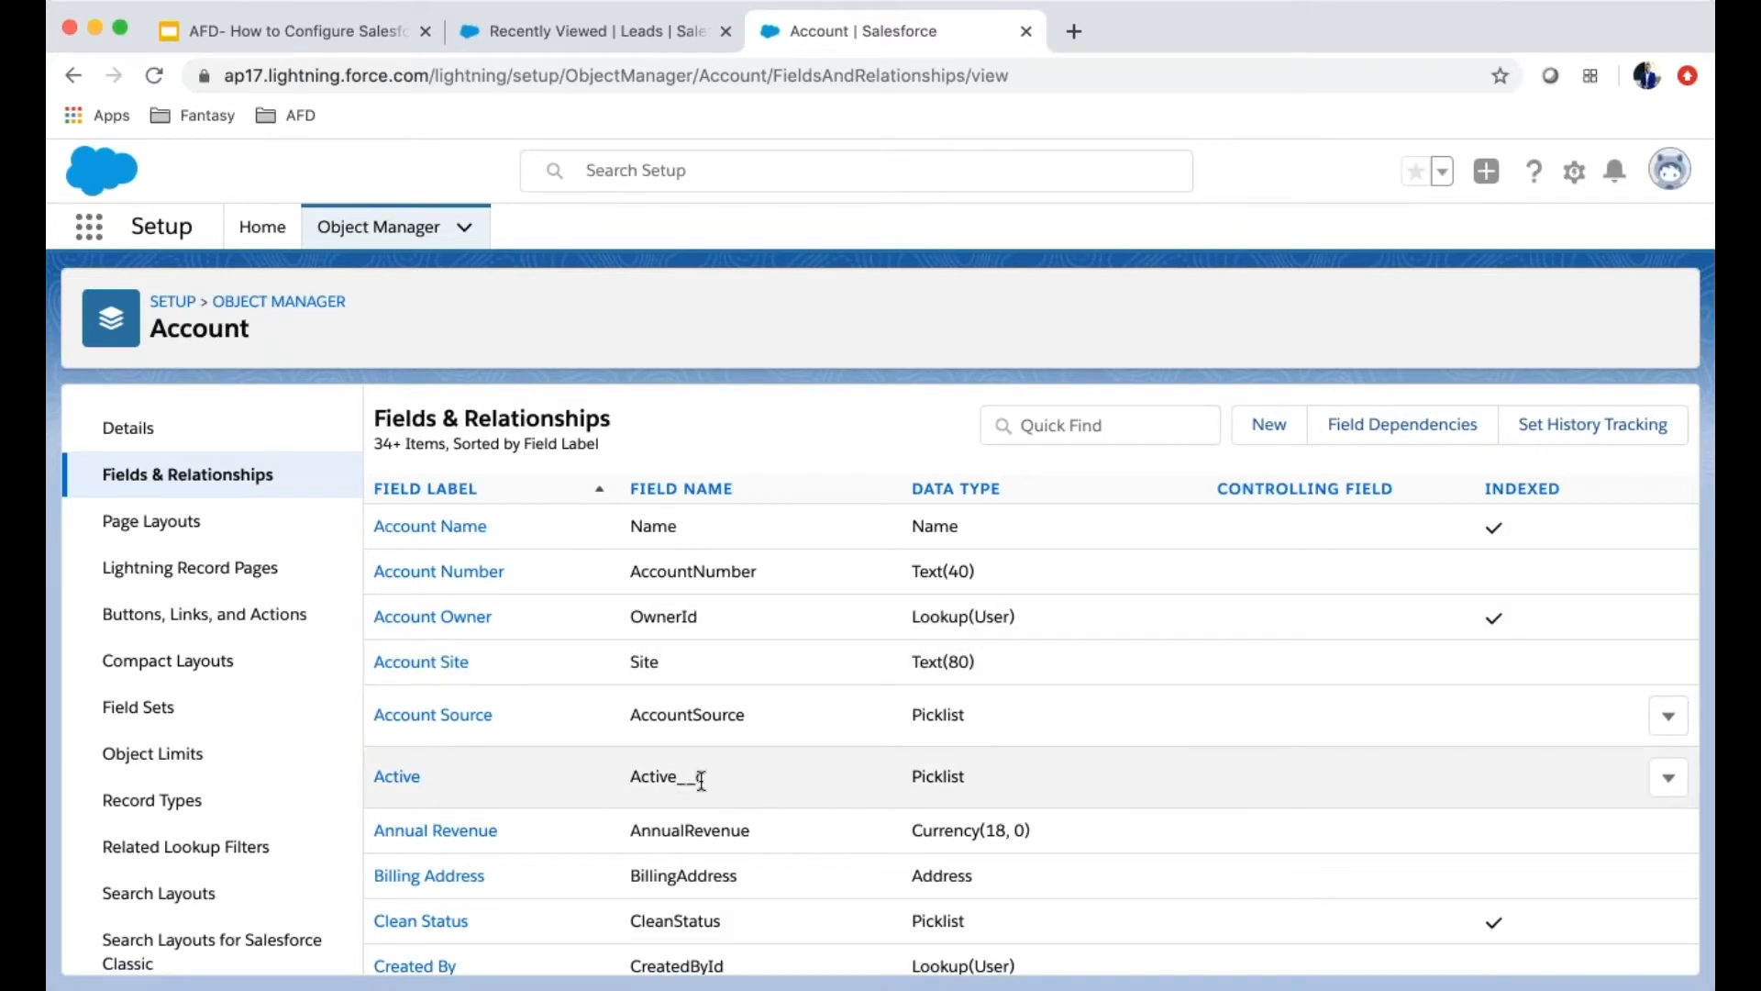
Examine the Account field names, comparing the custom Active__c suffix with the standard Name and AccountNumber fields
left_click_drag(704, 779, 677, 780)
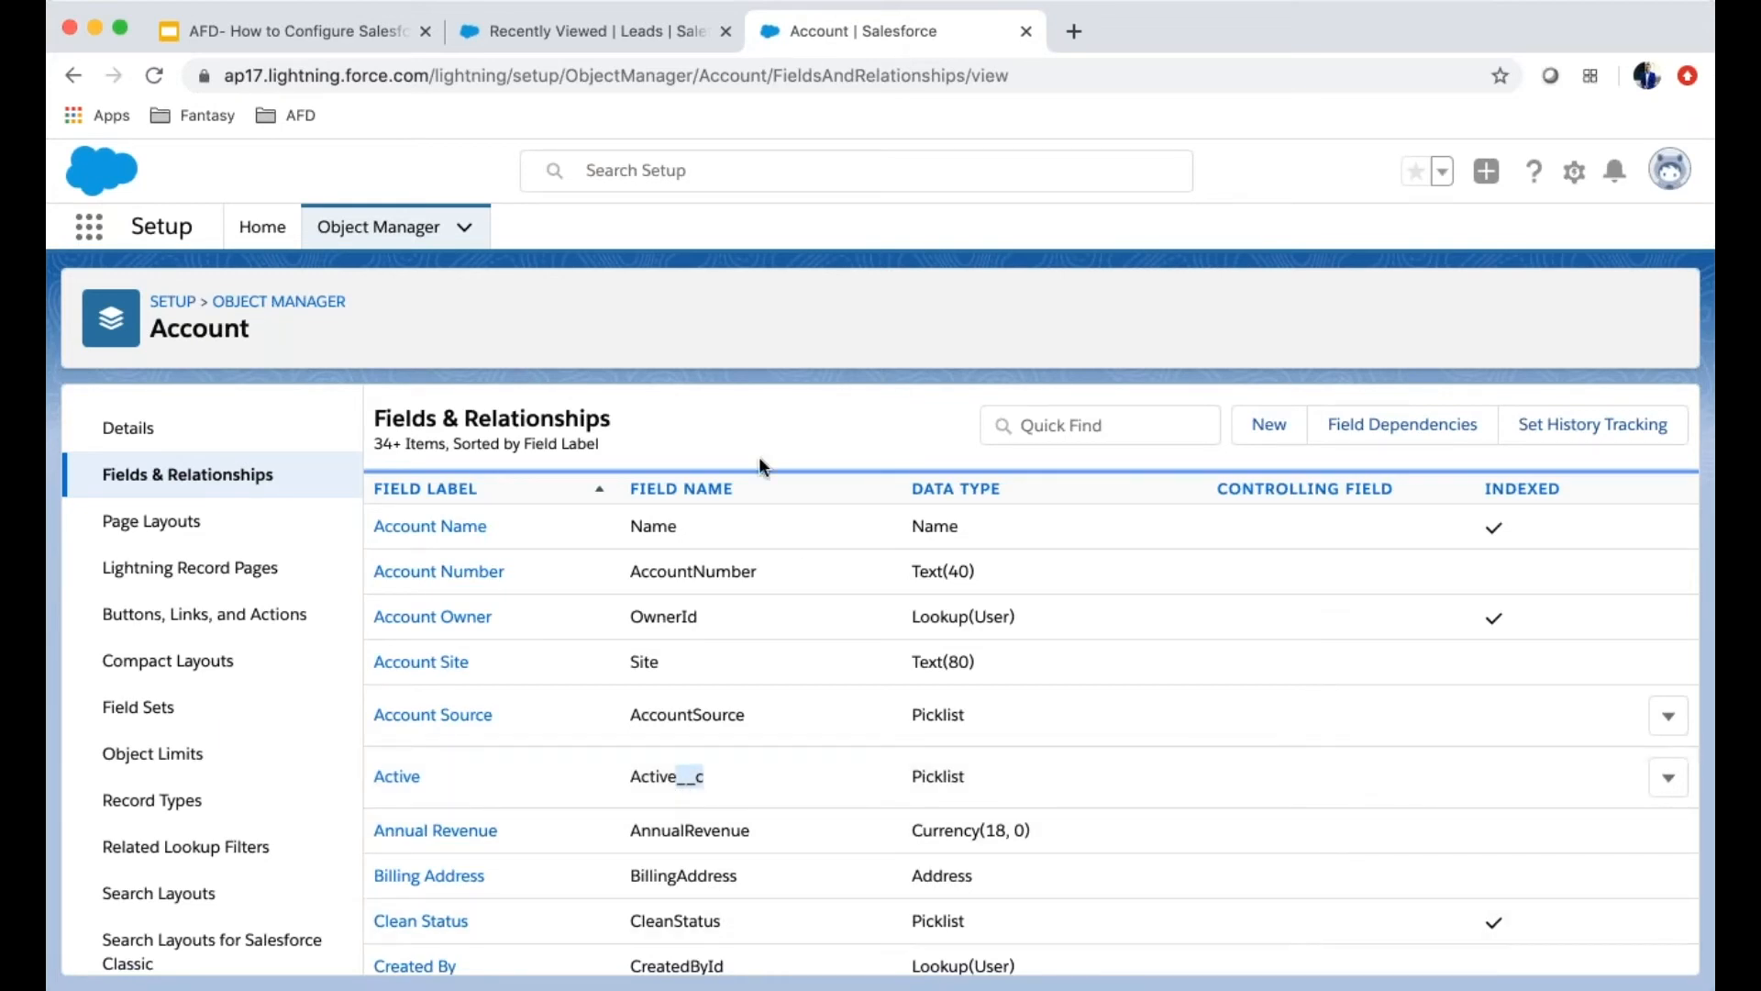
left_click(636, 573)
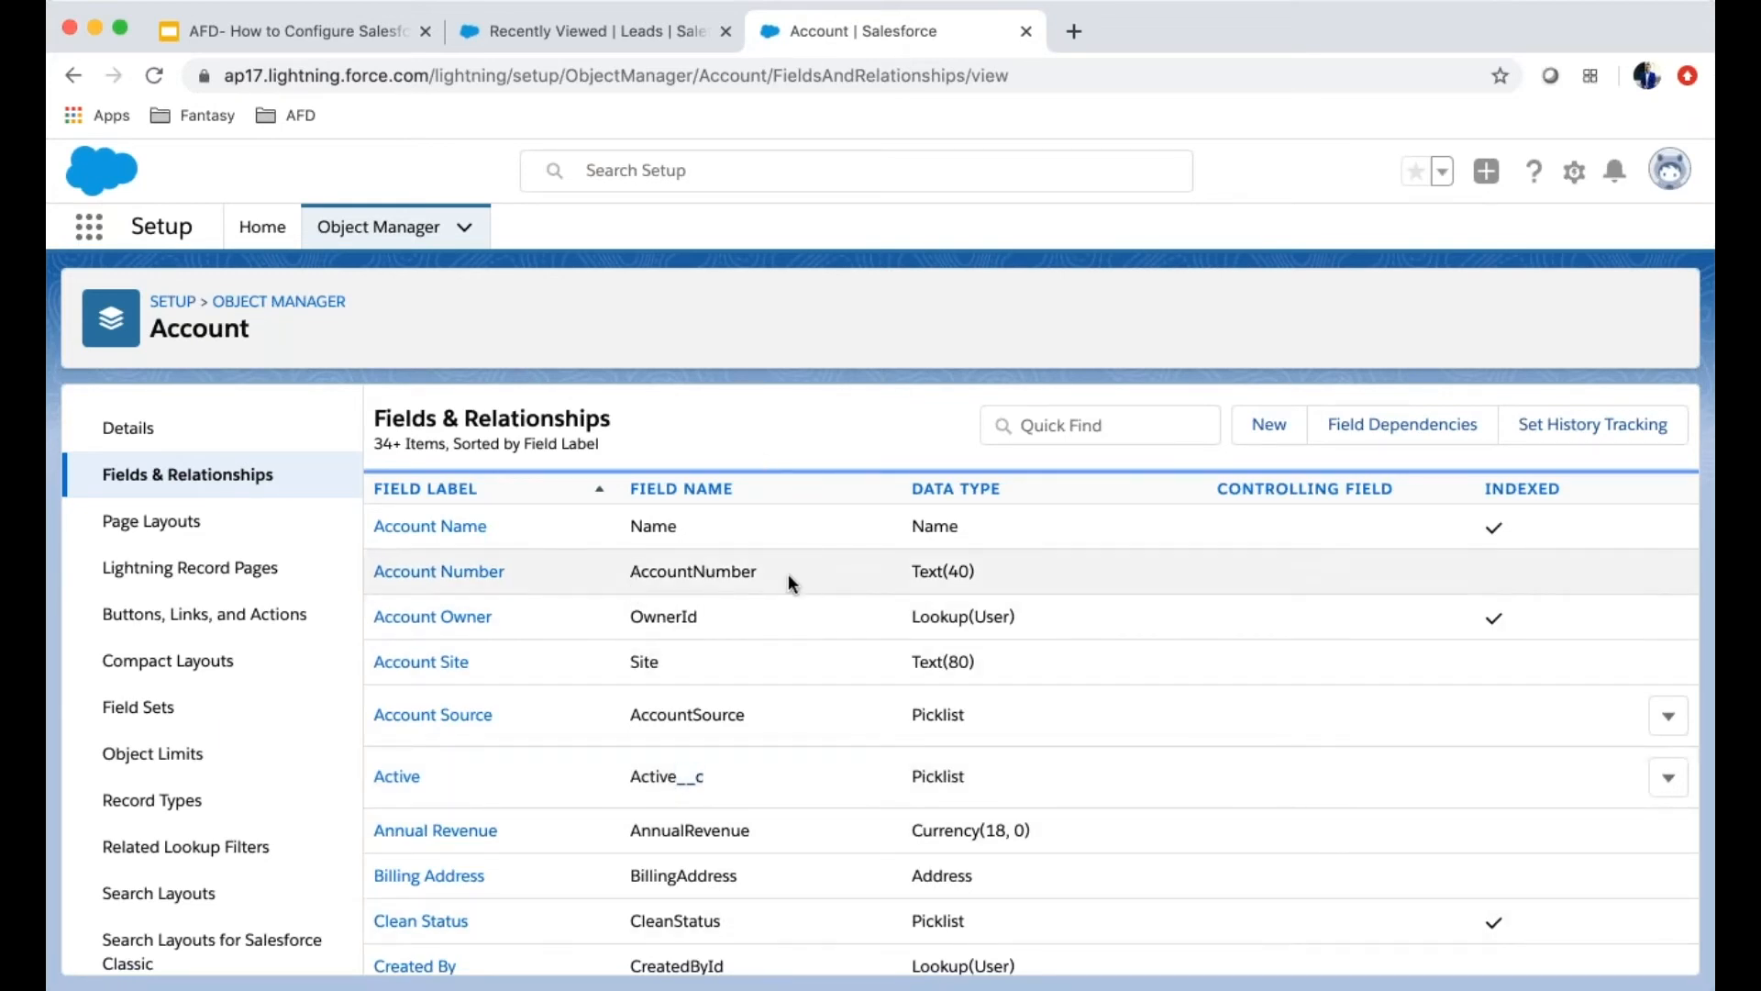
double_click(647, 525)
left_click_drag(631, 572, 784, 587)
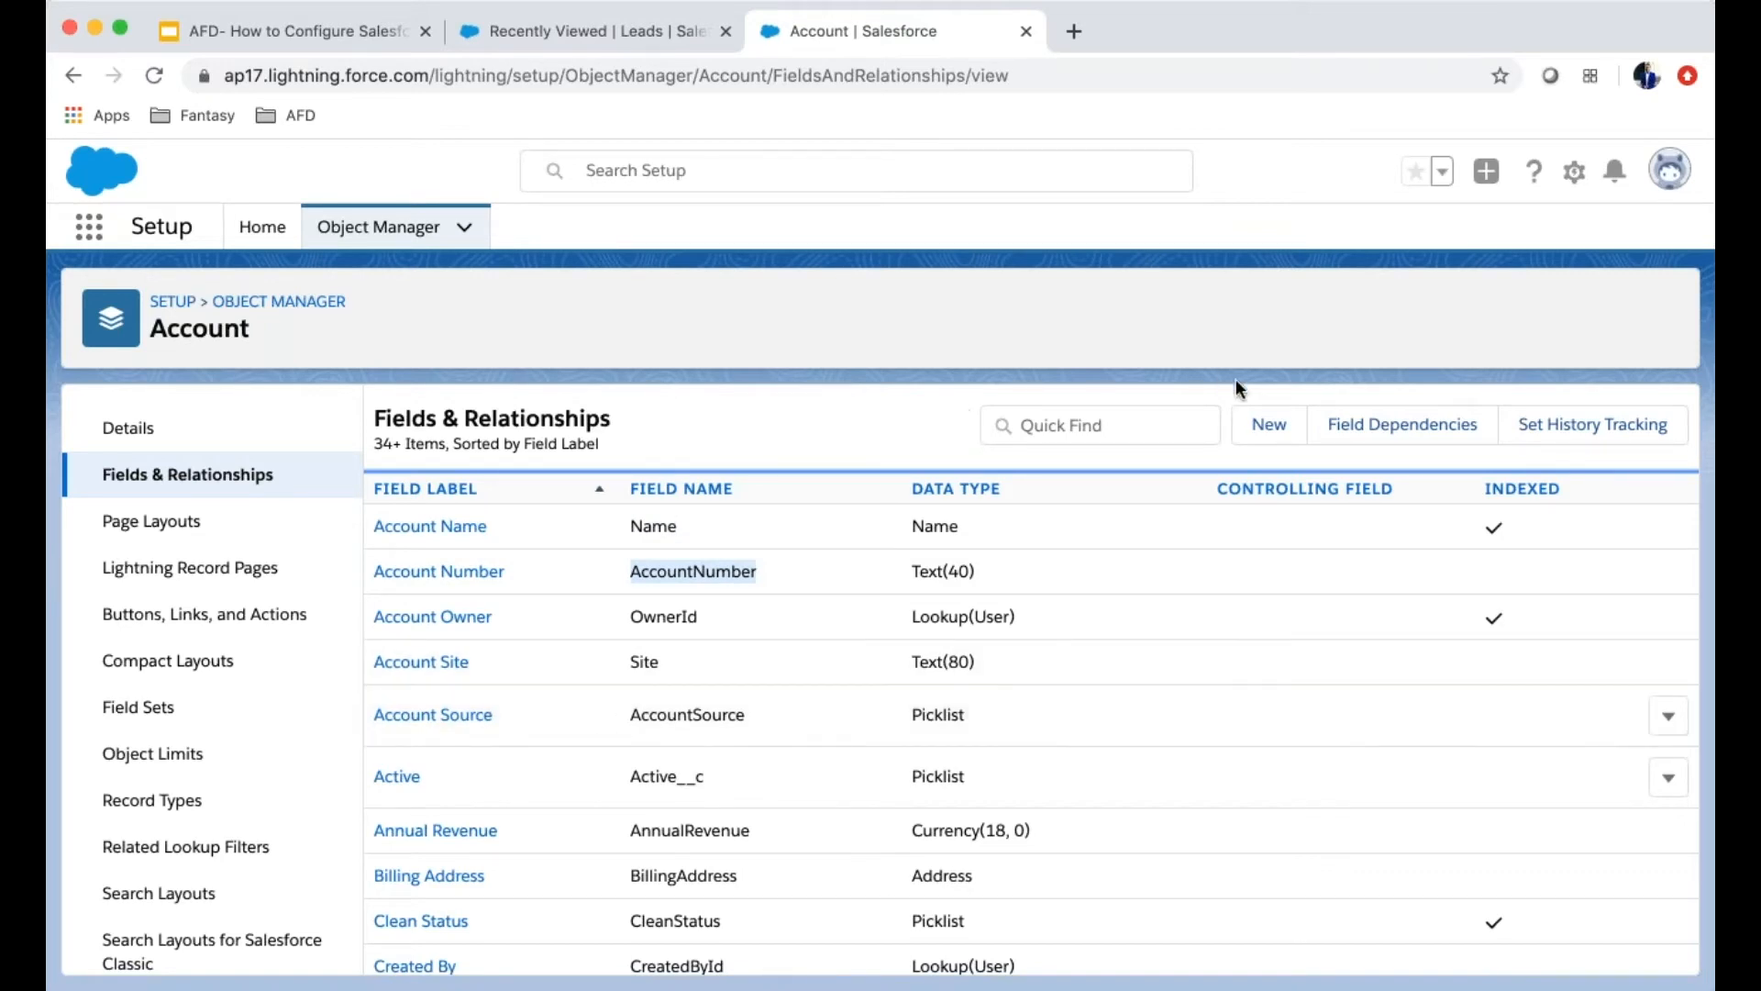
Start a new custom field on Account and review the available data types, including the Roll-Up Summary description
left_click(1266, 431)
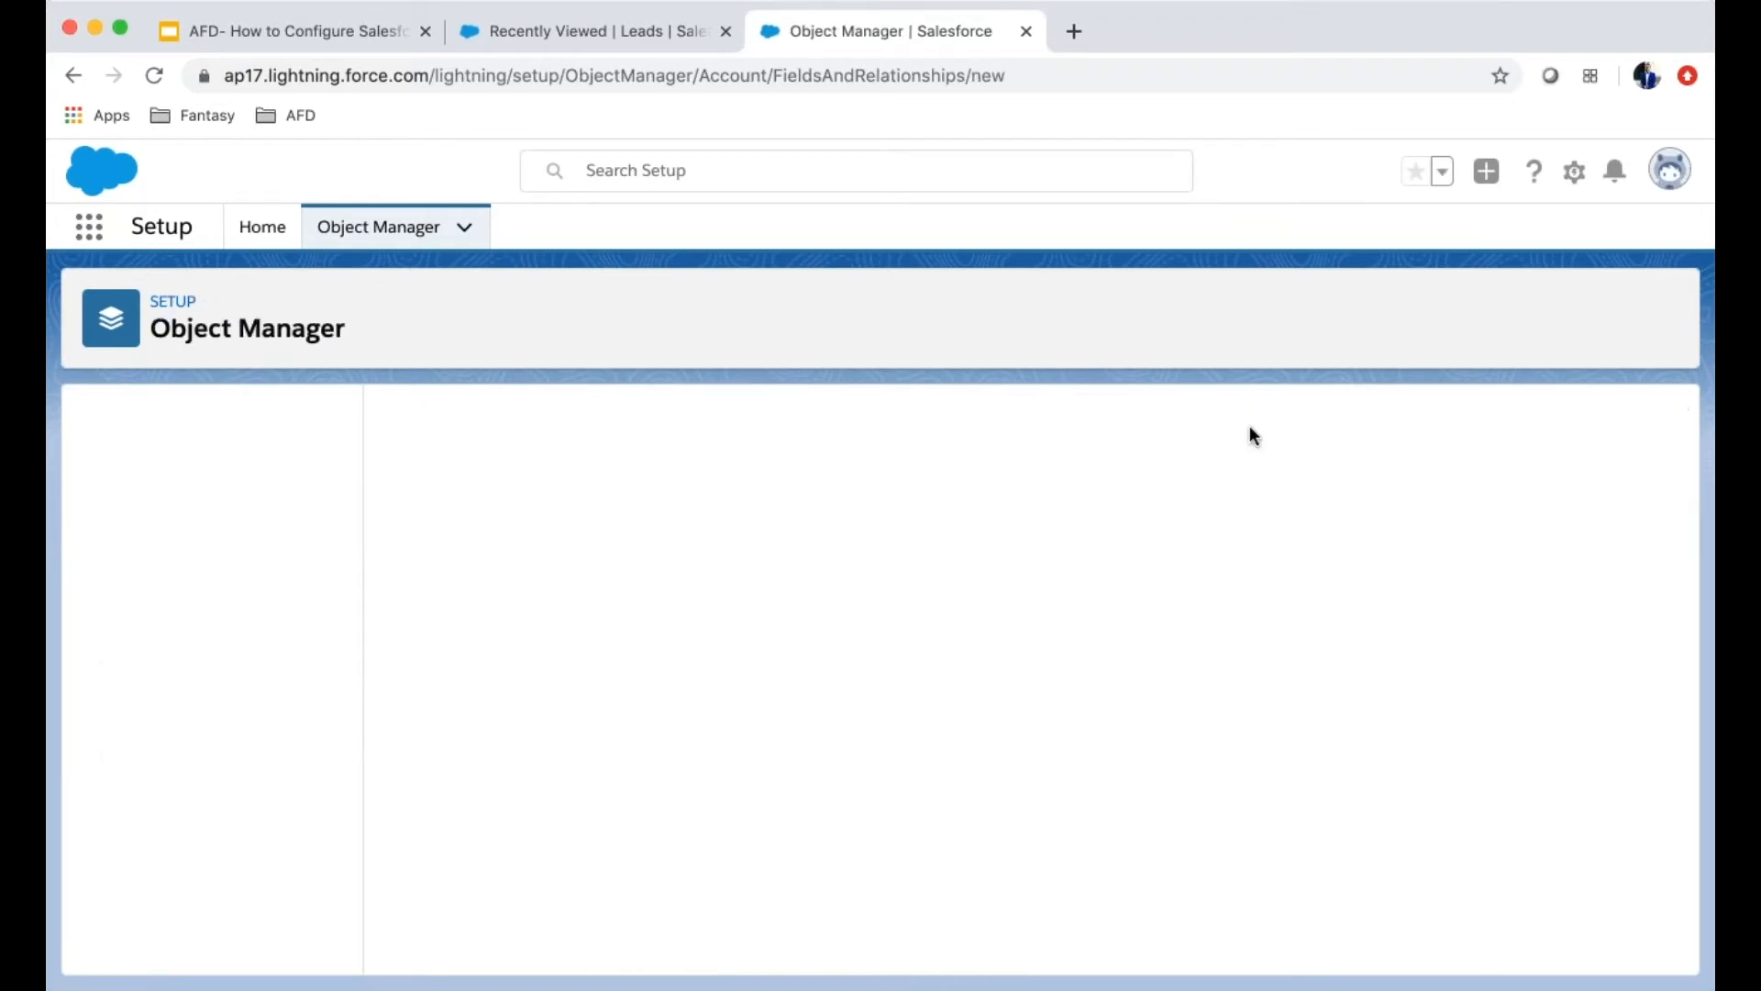
scroll(858, 665, "down", 5)
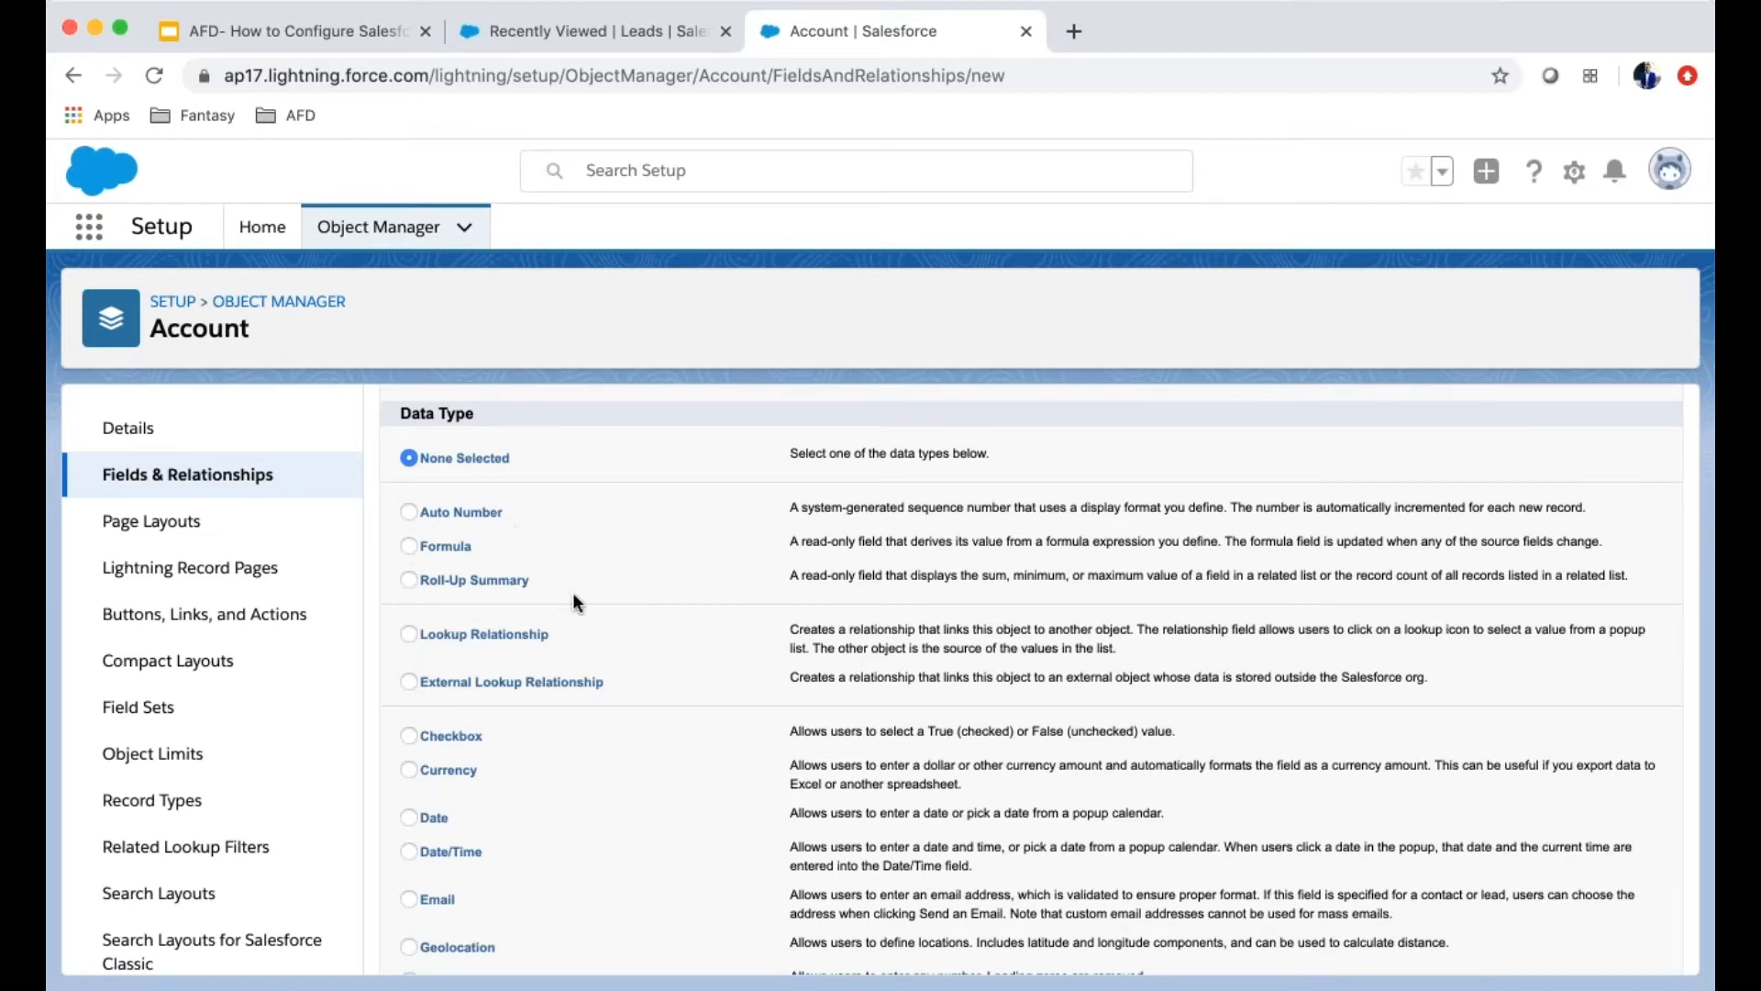
scroll(615, 581, "down", 2)
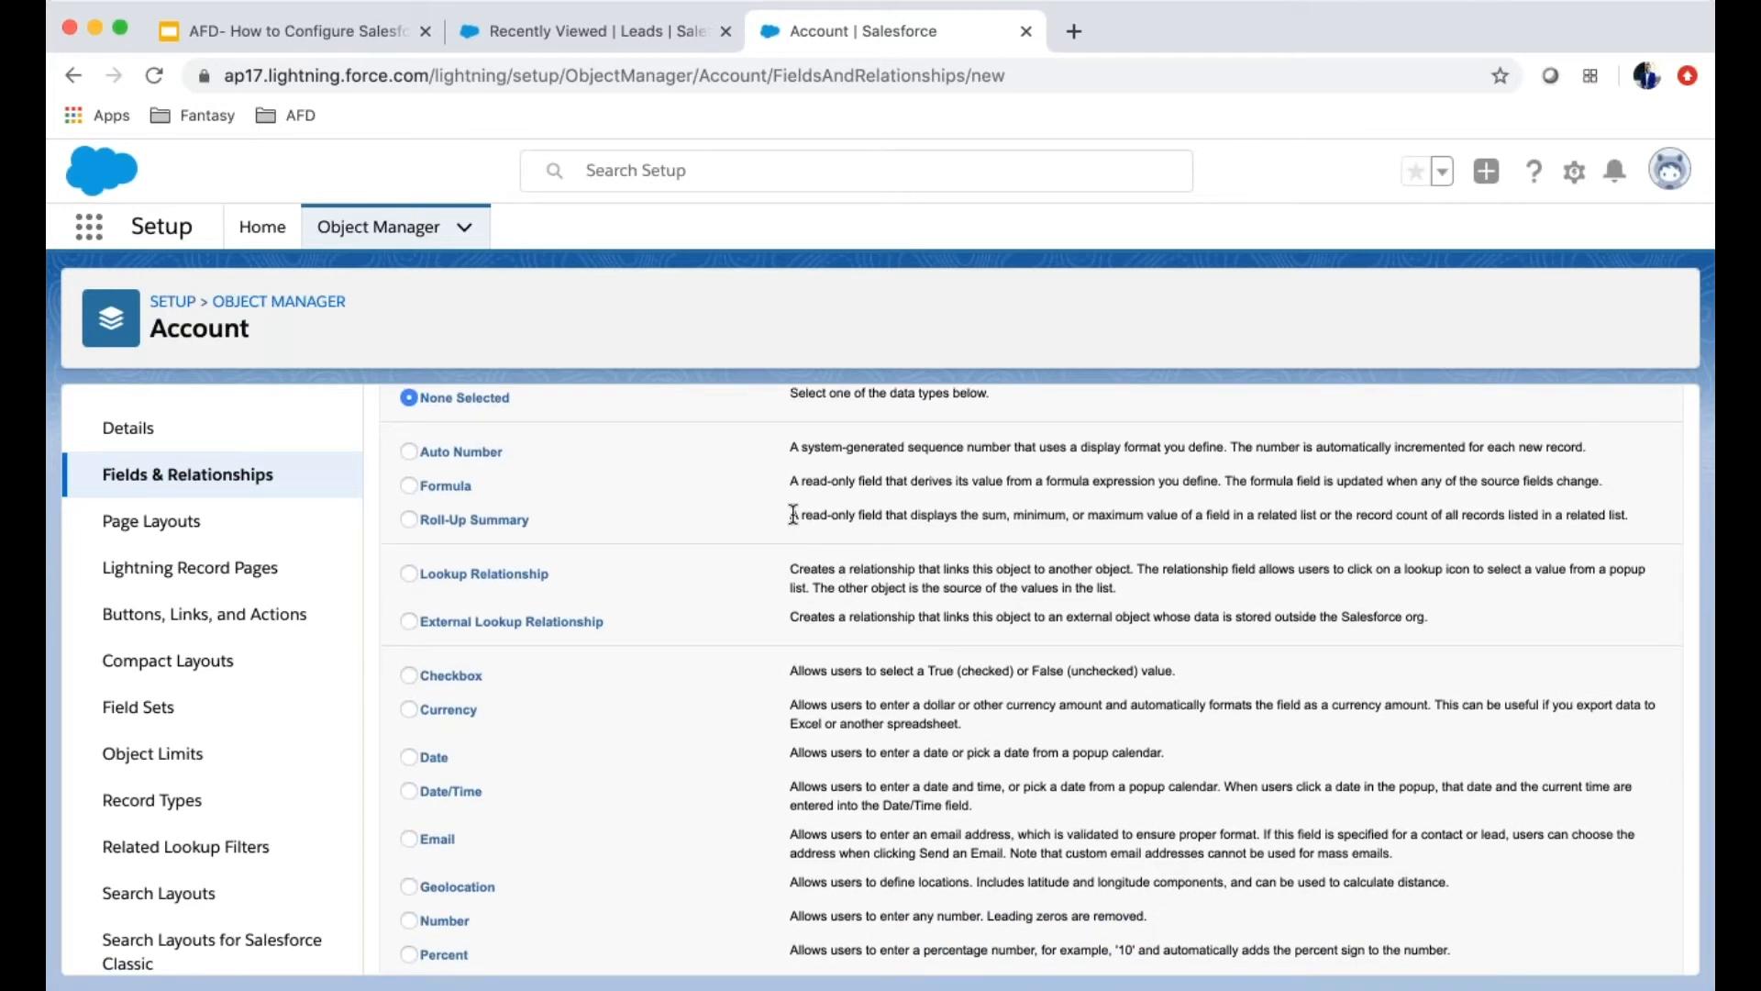
left_click_drag(787, 515, 1631, 515)
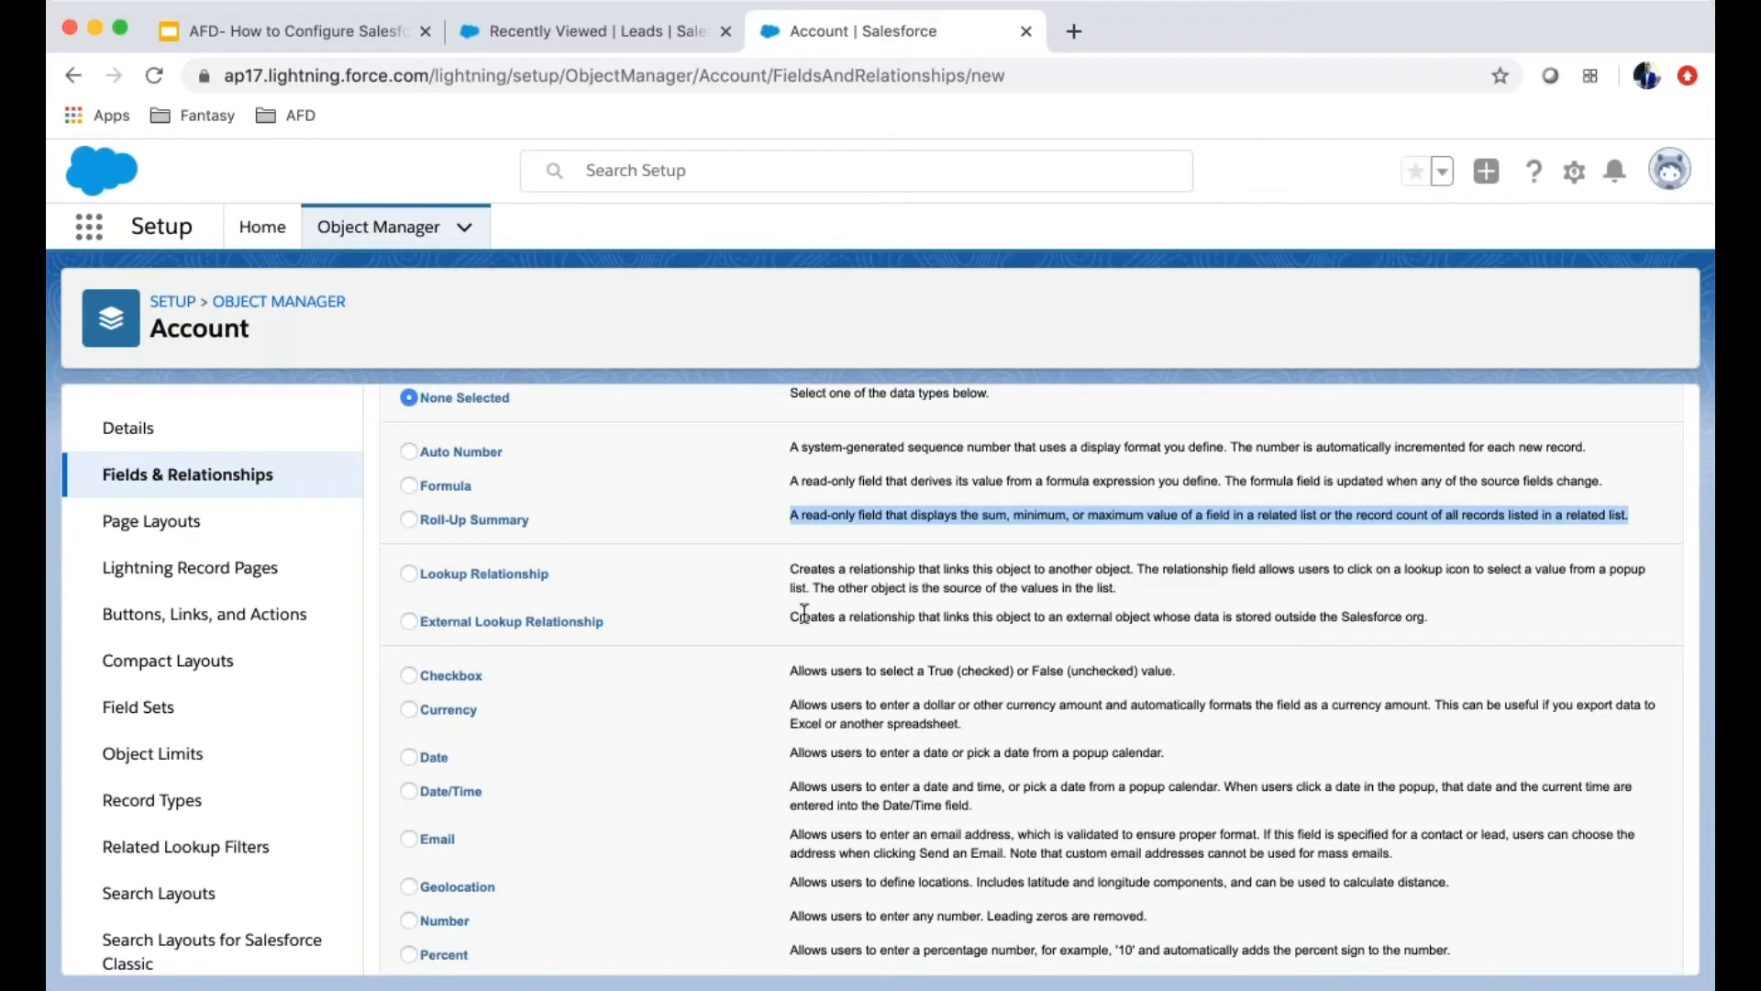
scroll(736, 560, "up", 3)
scroll(763, 637, "down", 3)
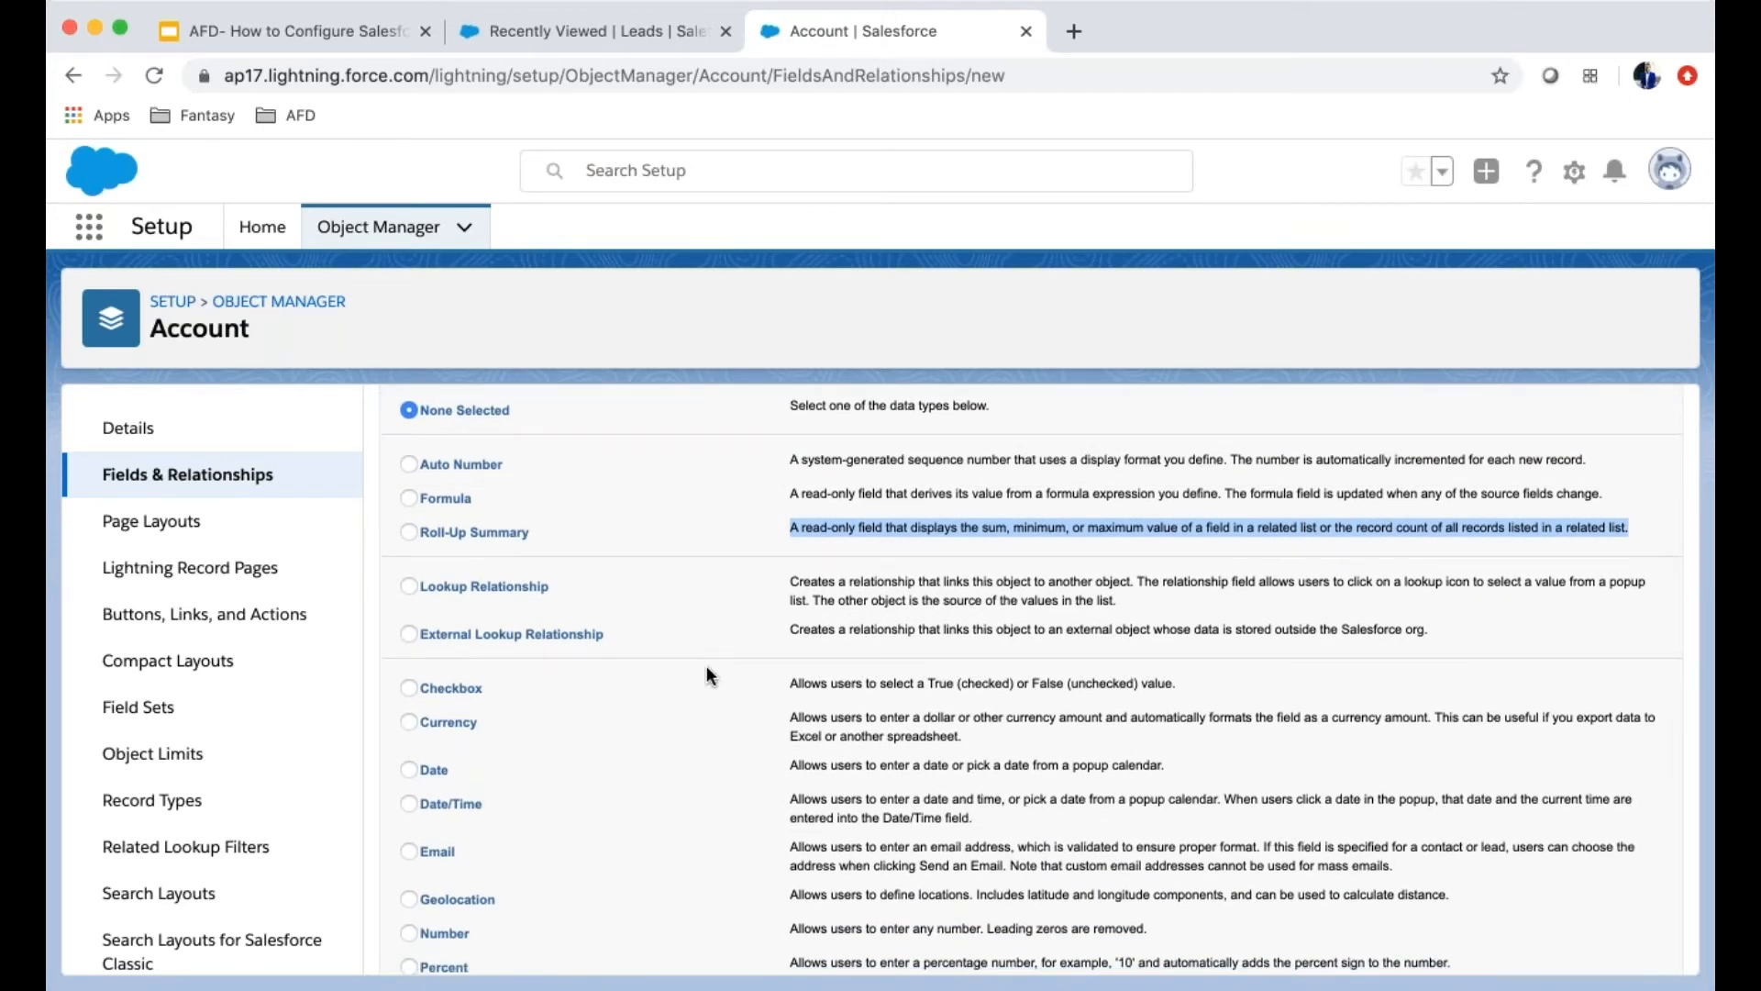
scroll(706, 667, "down", 4)
scroll(706, 675, "down", 5)
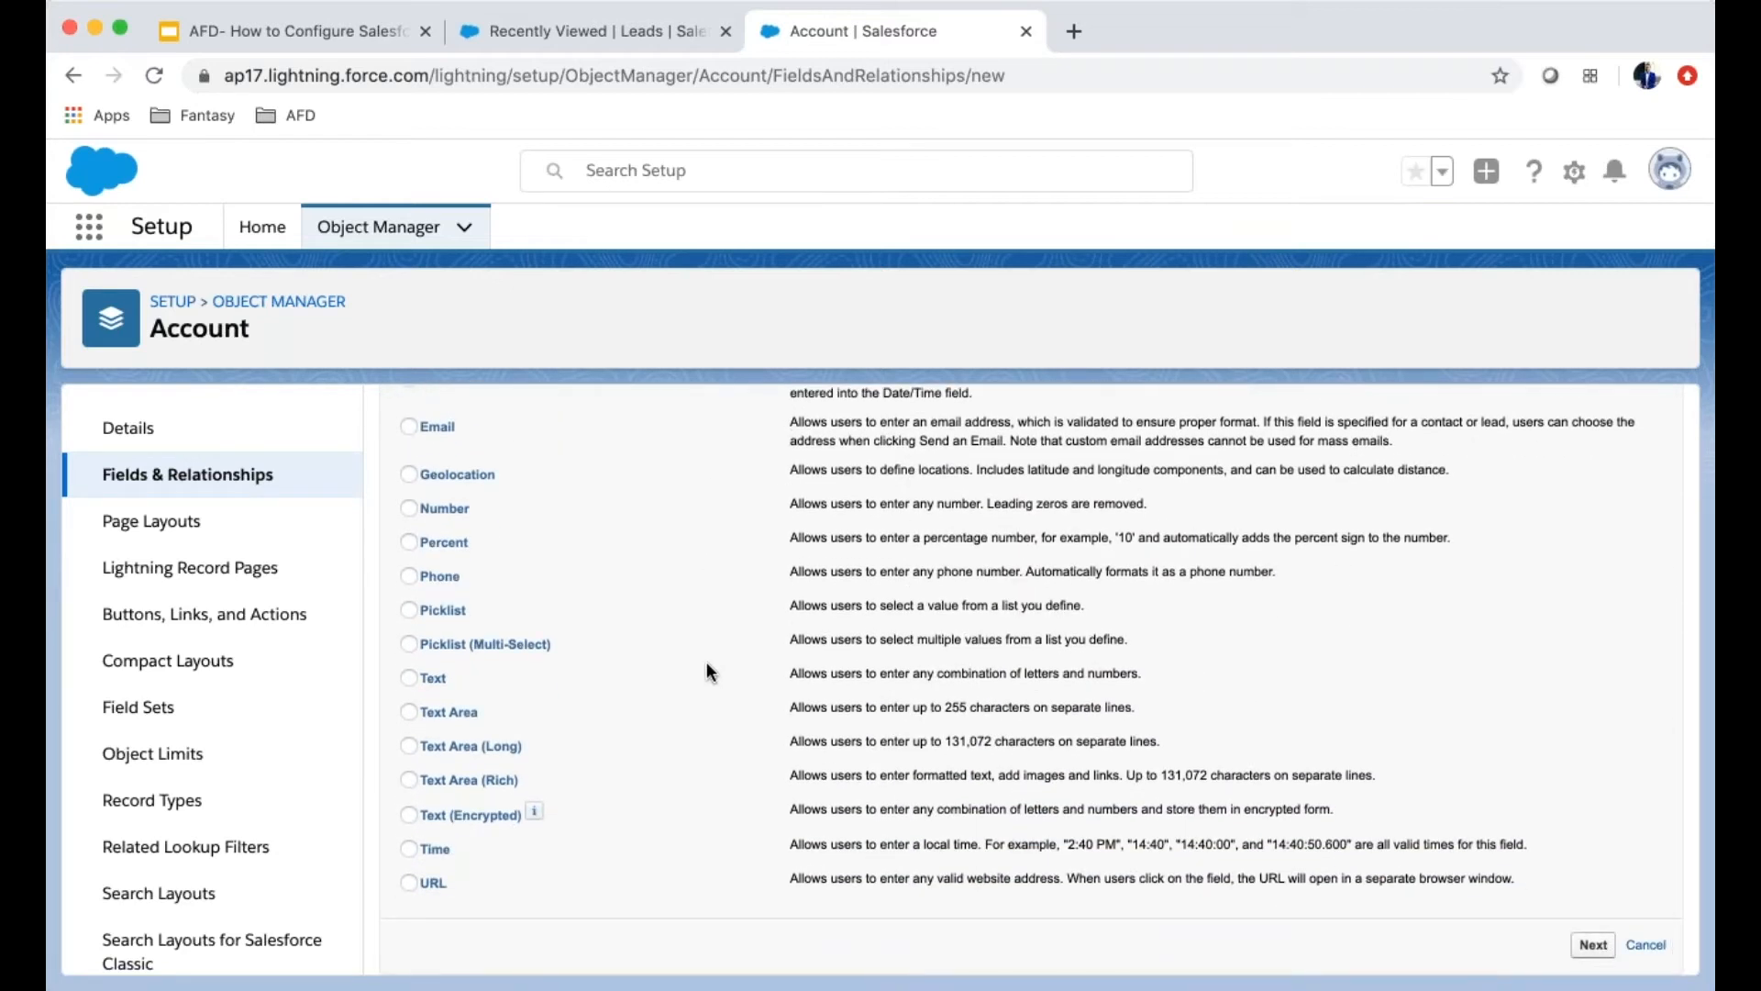
scroll(675, 591, "up", 7)
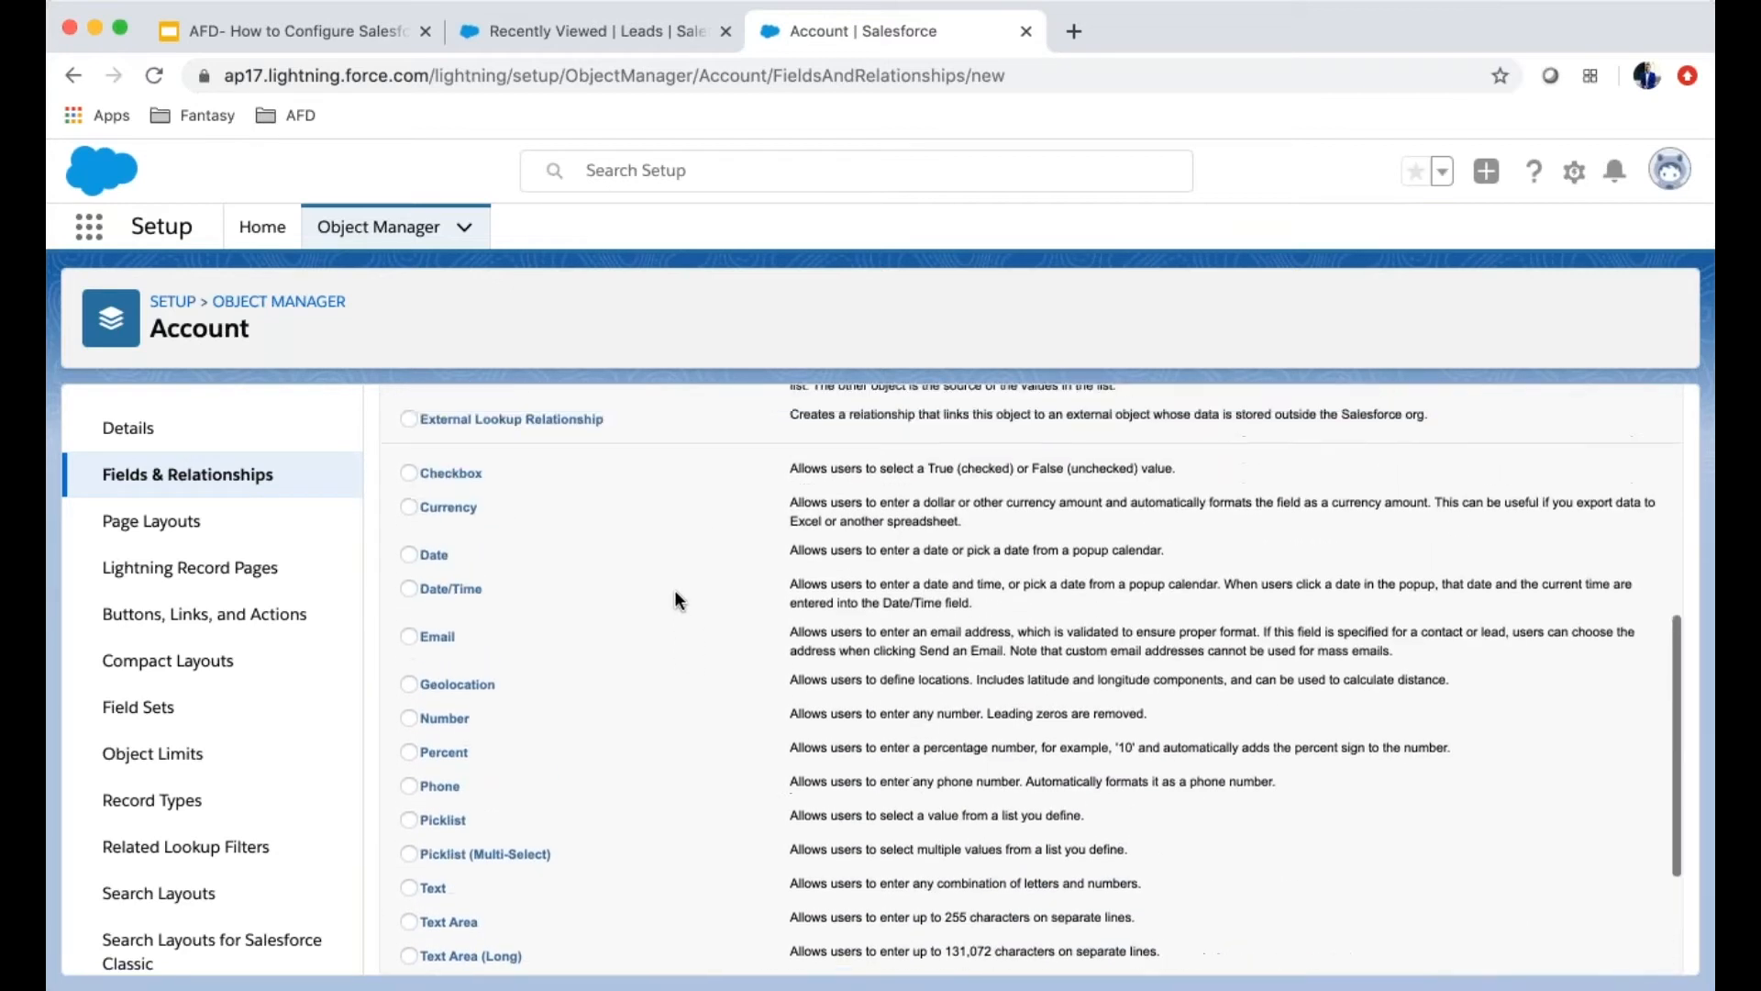
scroll(649, 590, "up", 1)
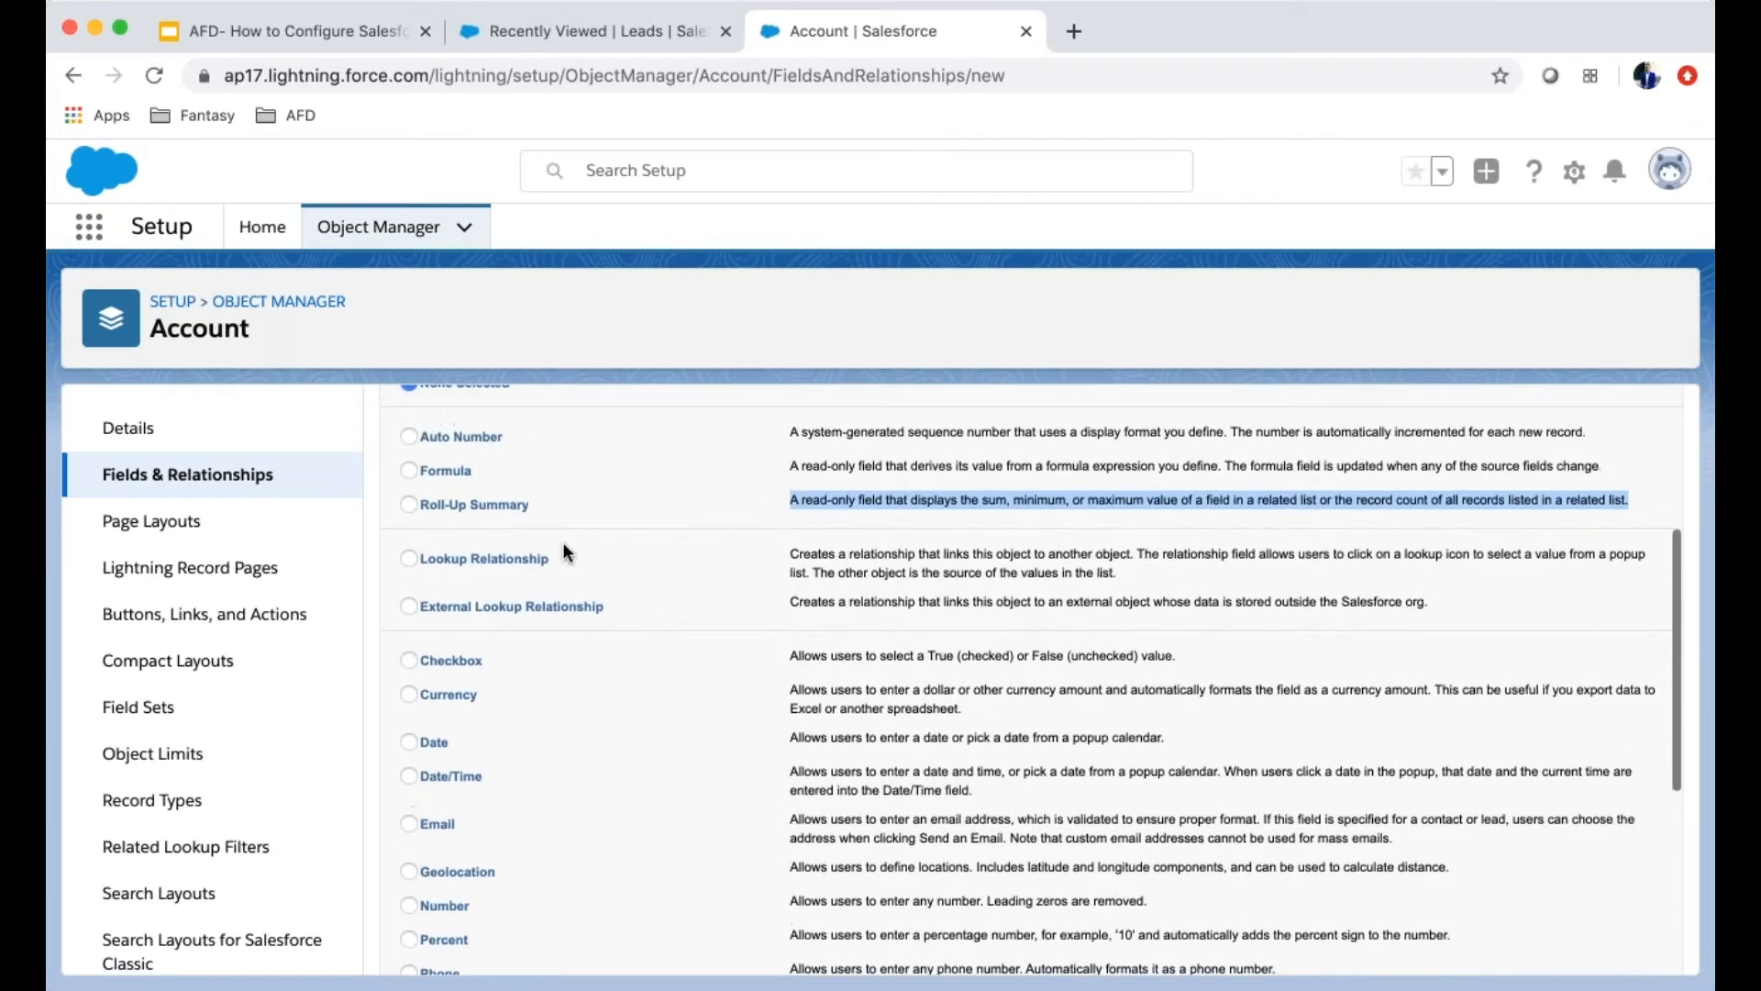
Try out the Date, Email, Number and Phone data types for the new Account field
double_click(455, 471)
scroll(680, 637, "down", 2)
scroll(606, 649, "down", 2)
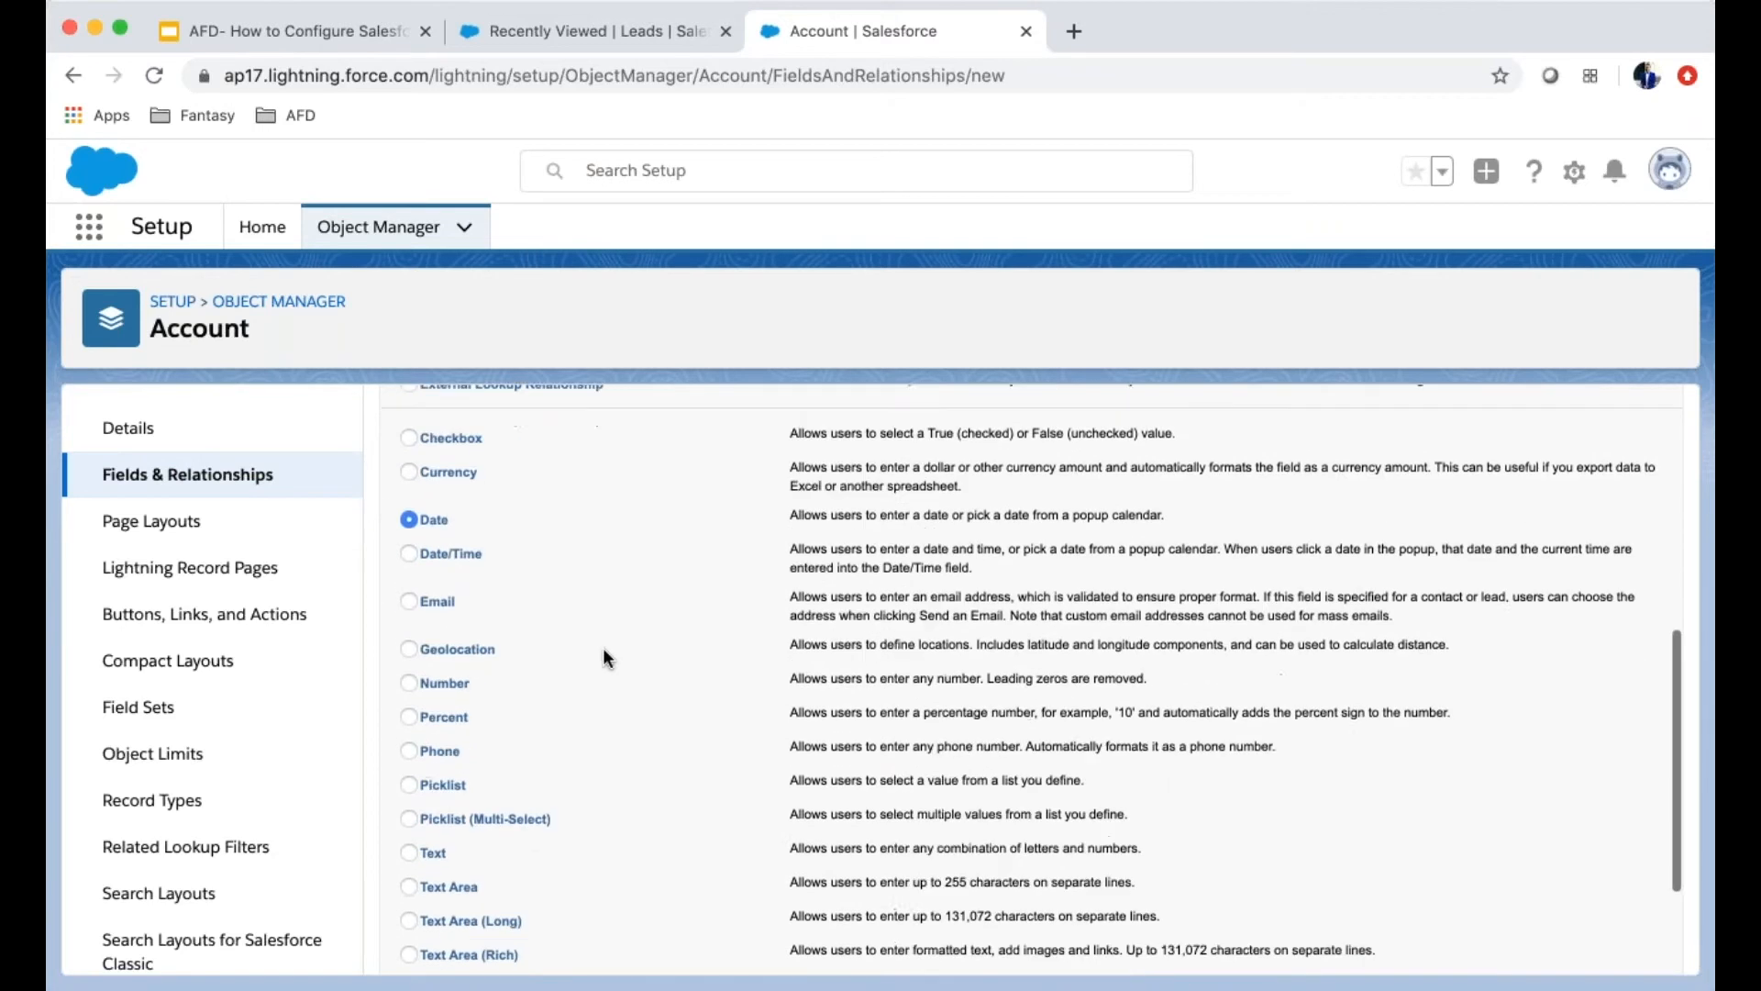
left_click(442, 591)
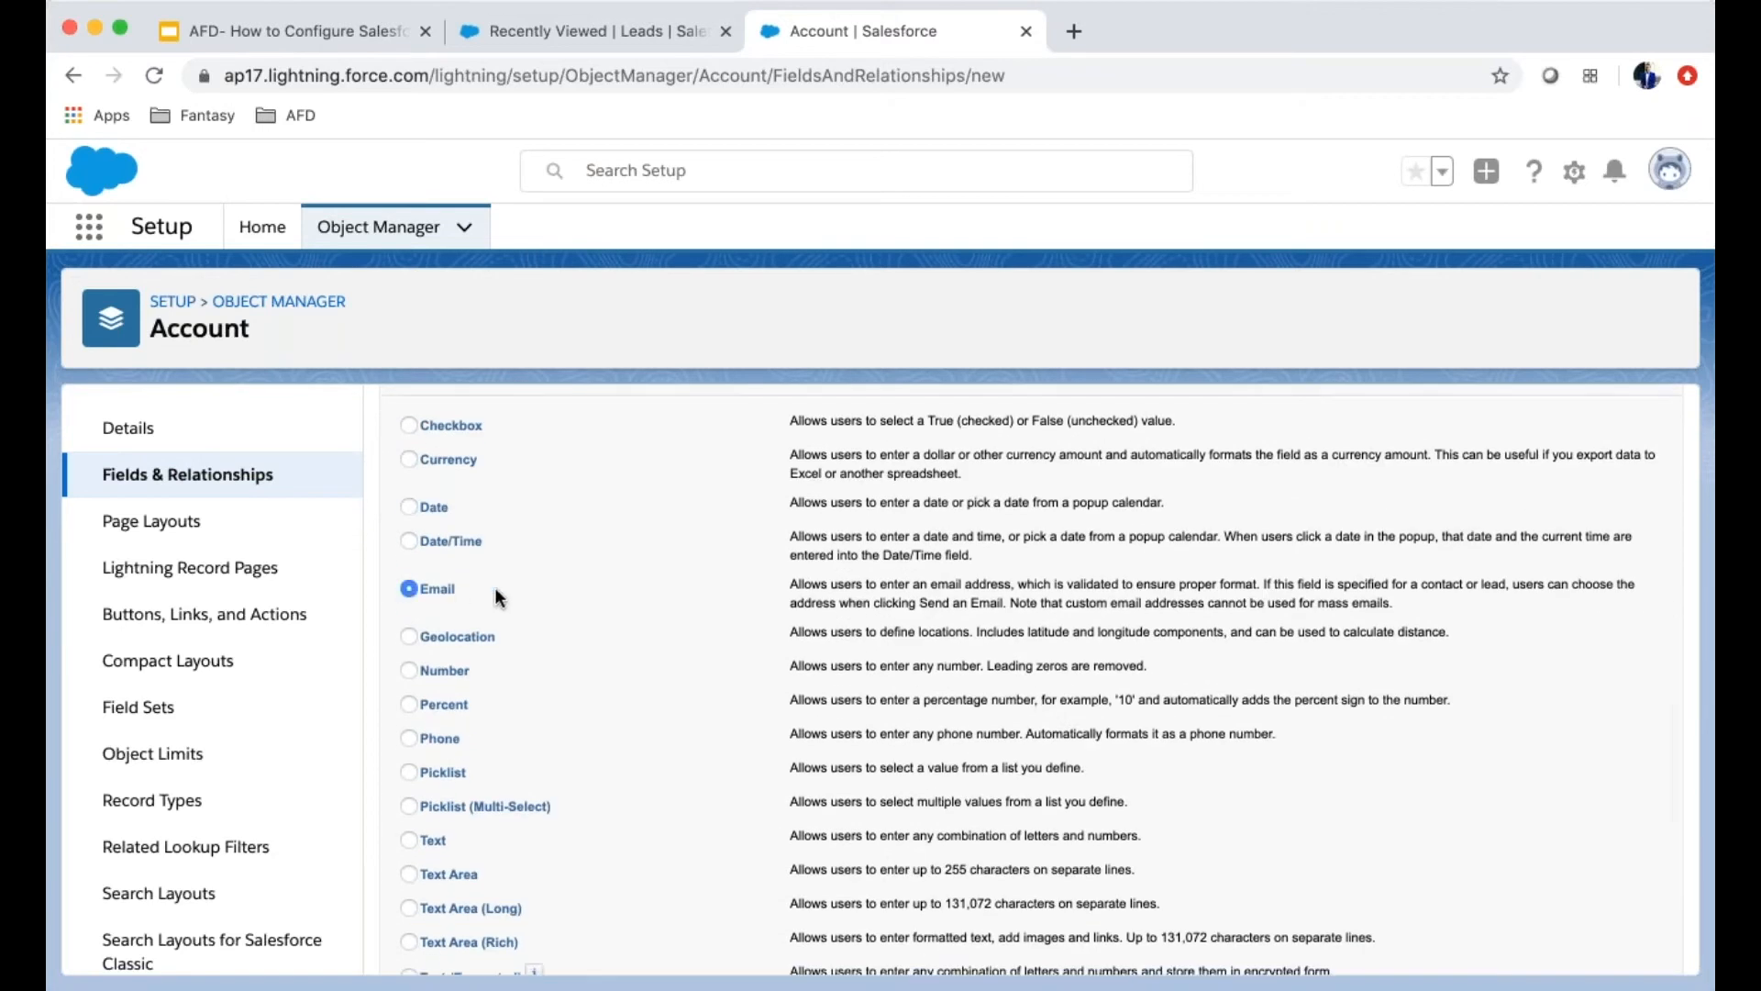
left_click(452, 674)
scroll(587, 680, "down", 2)
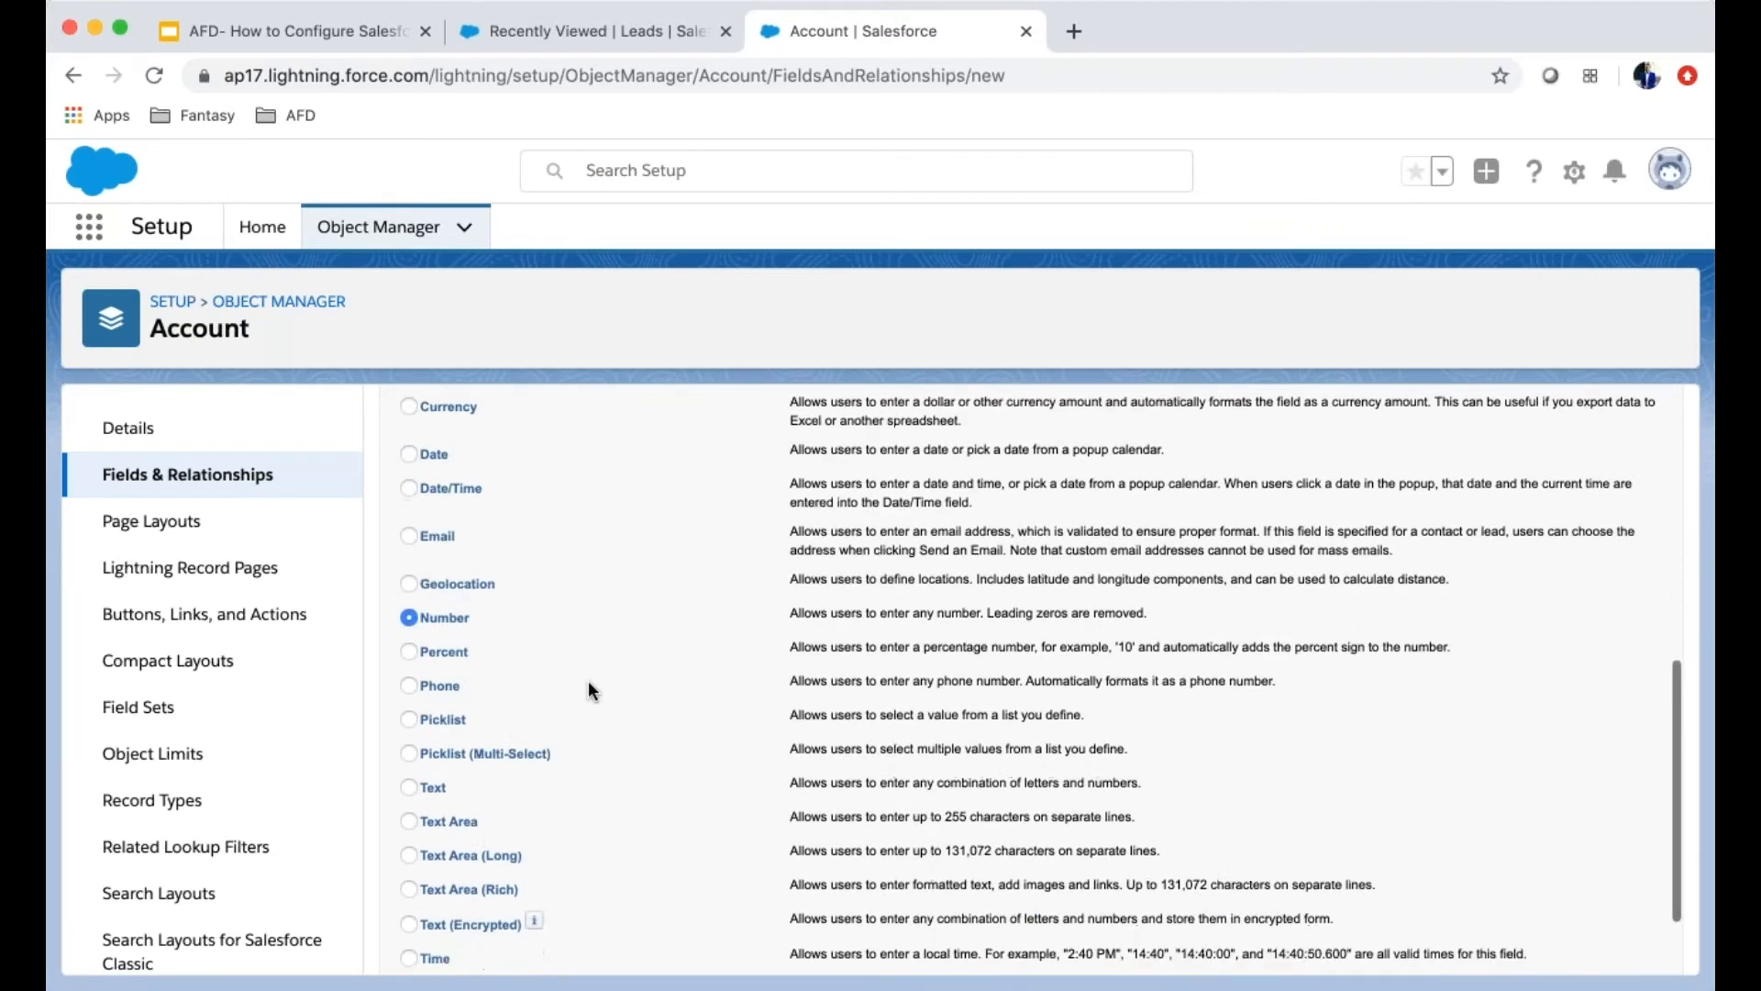
left_click(450, 608)
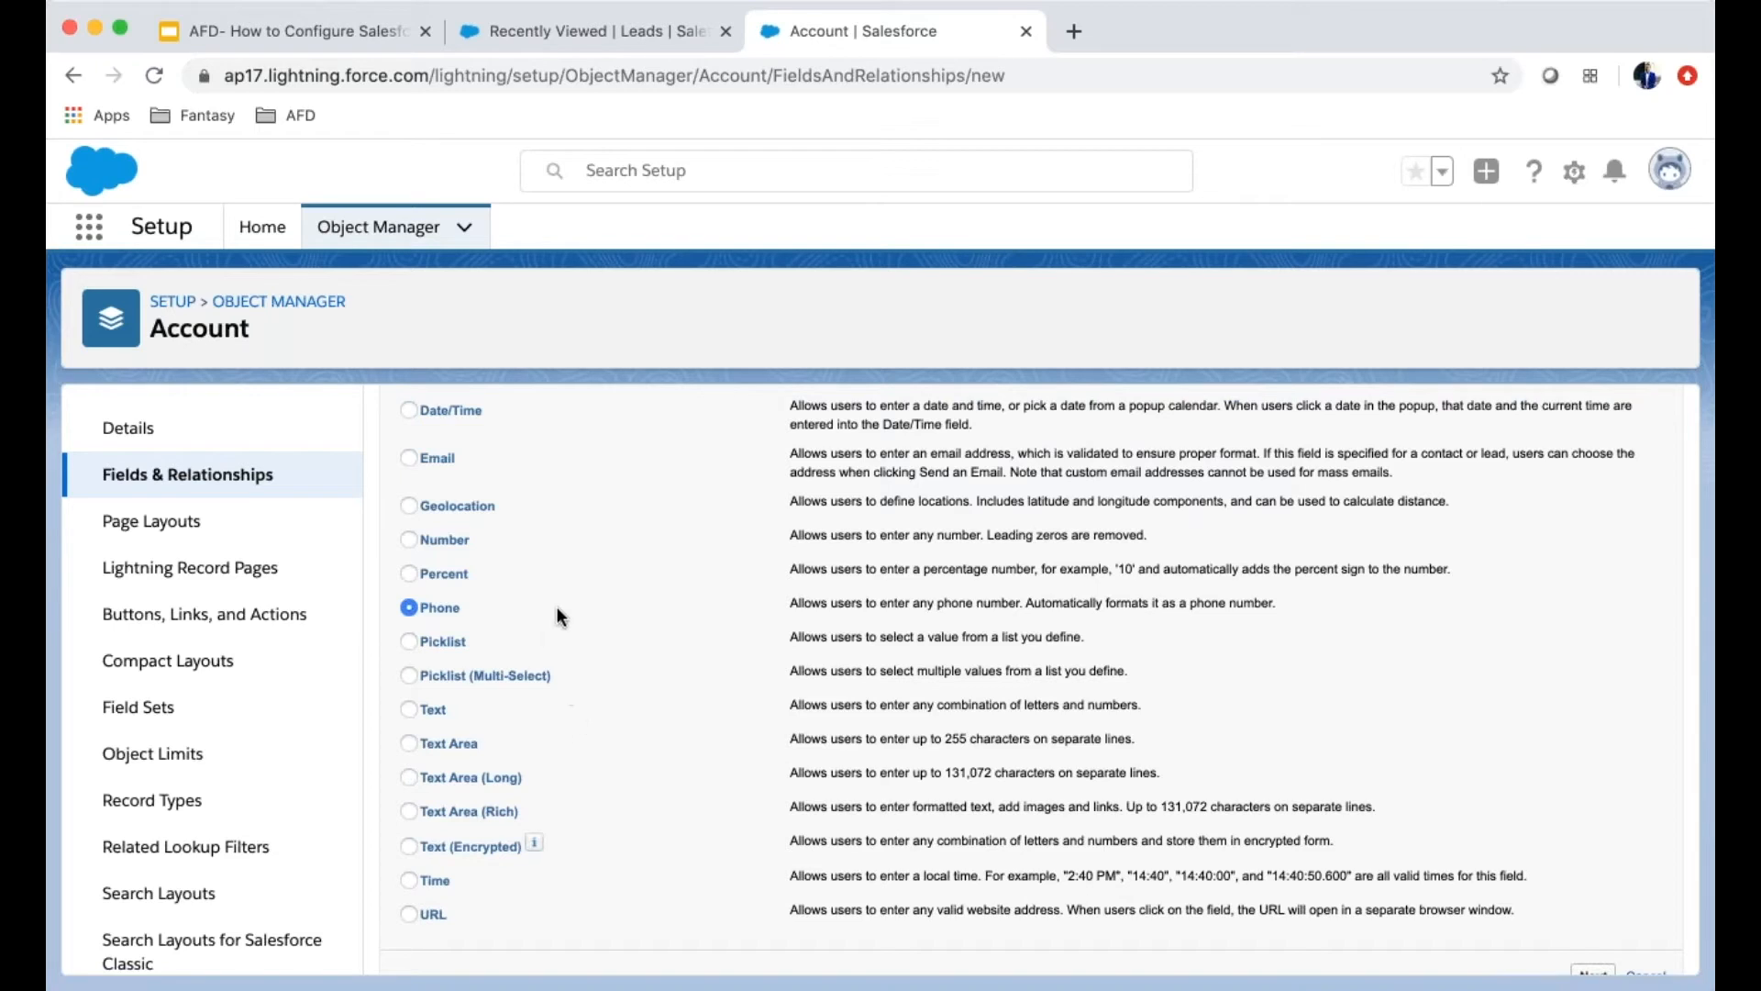
left_click(432, 546)
Choose Text as the new Account field's data type and continue to the field details
left_click(410, 710)
scroll(856, 761, "down", 1)
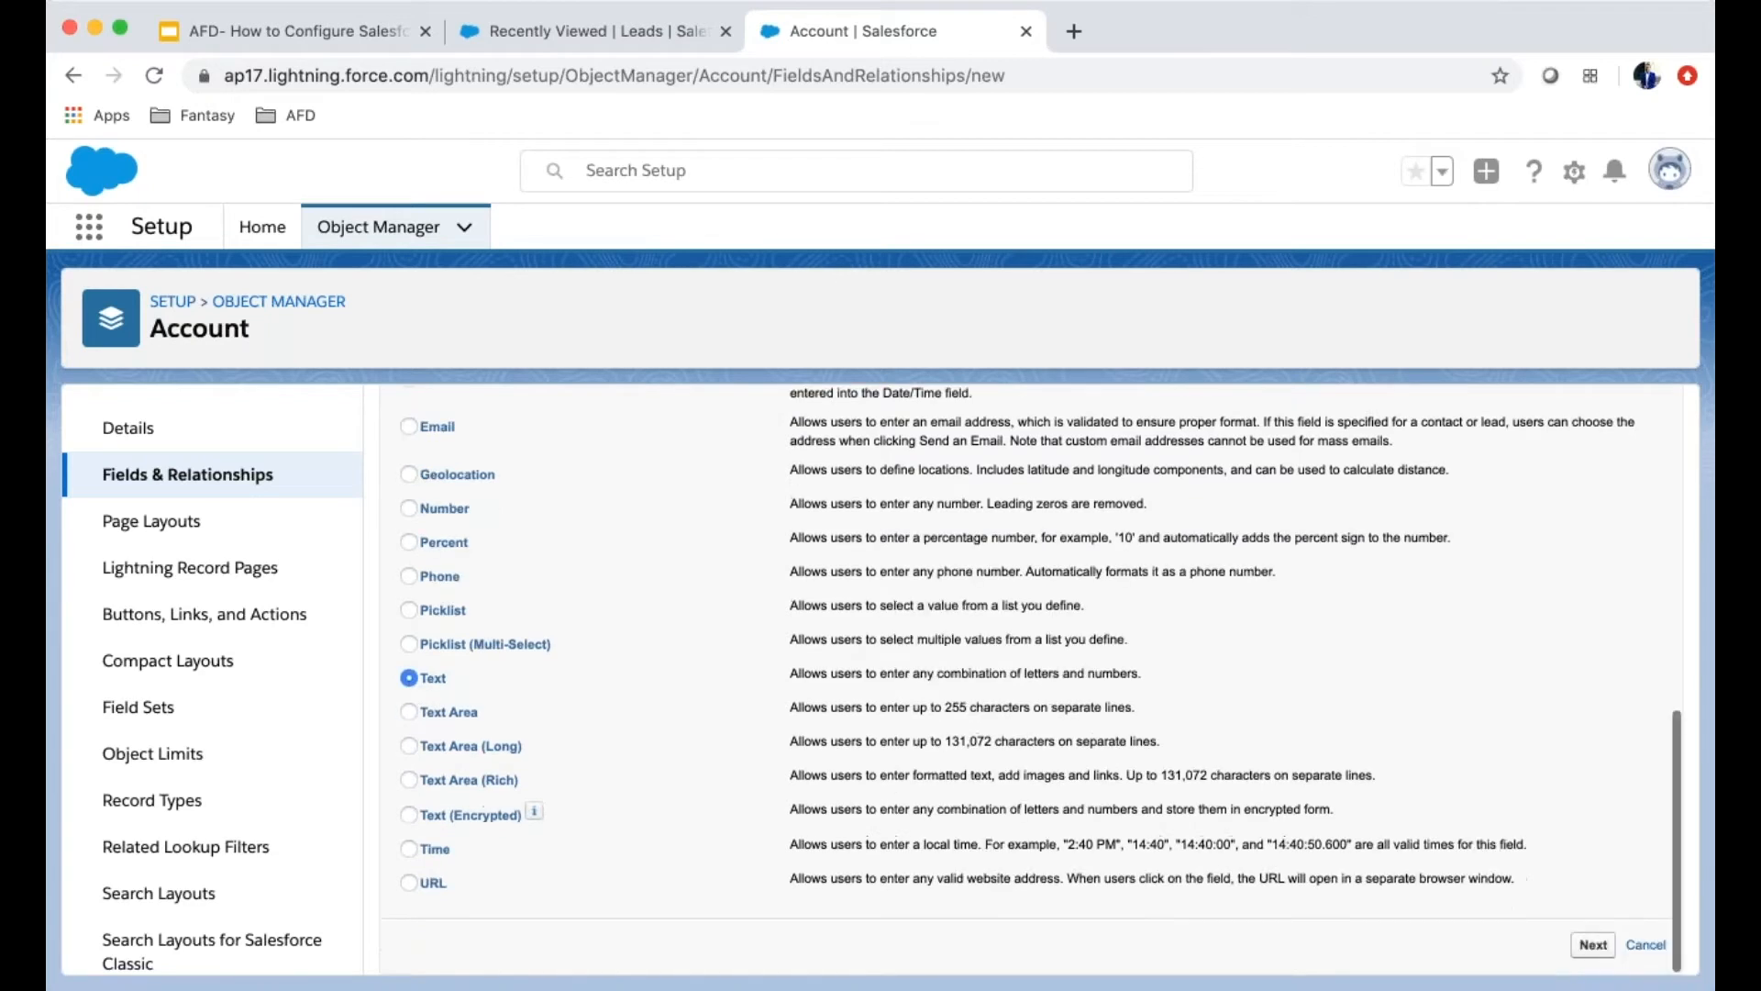
left_click(1593, 948)
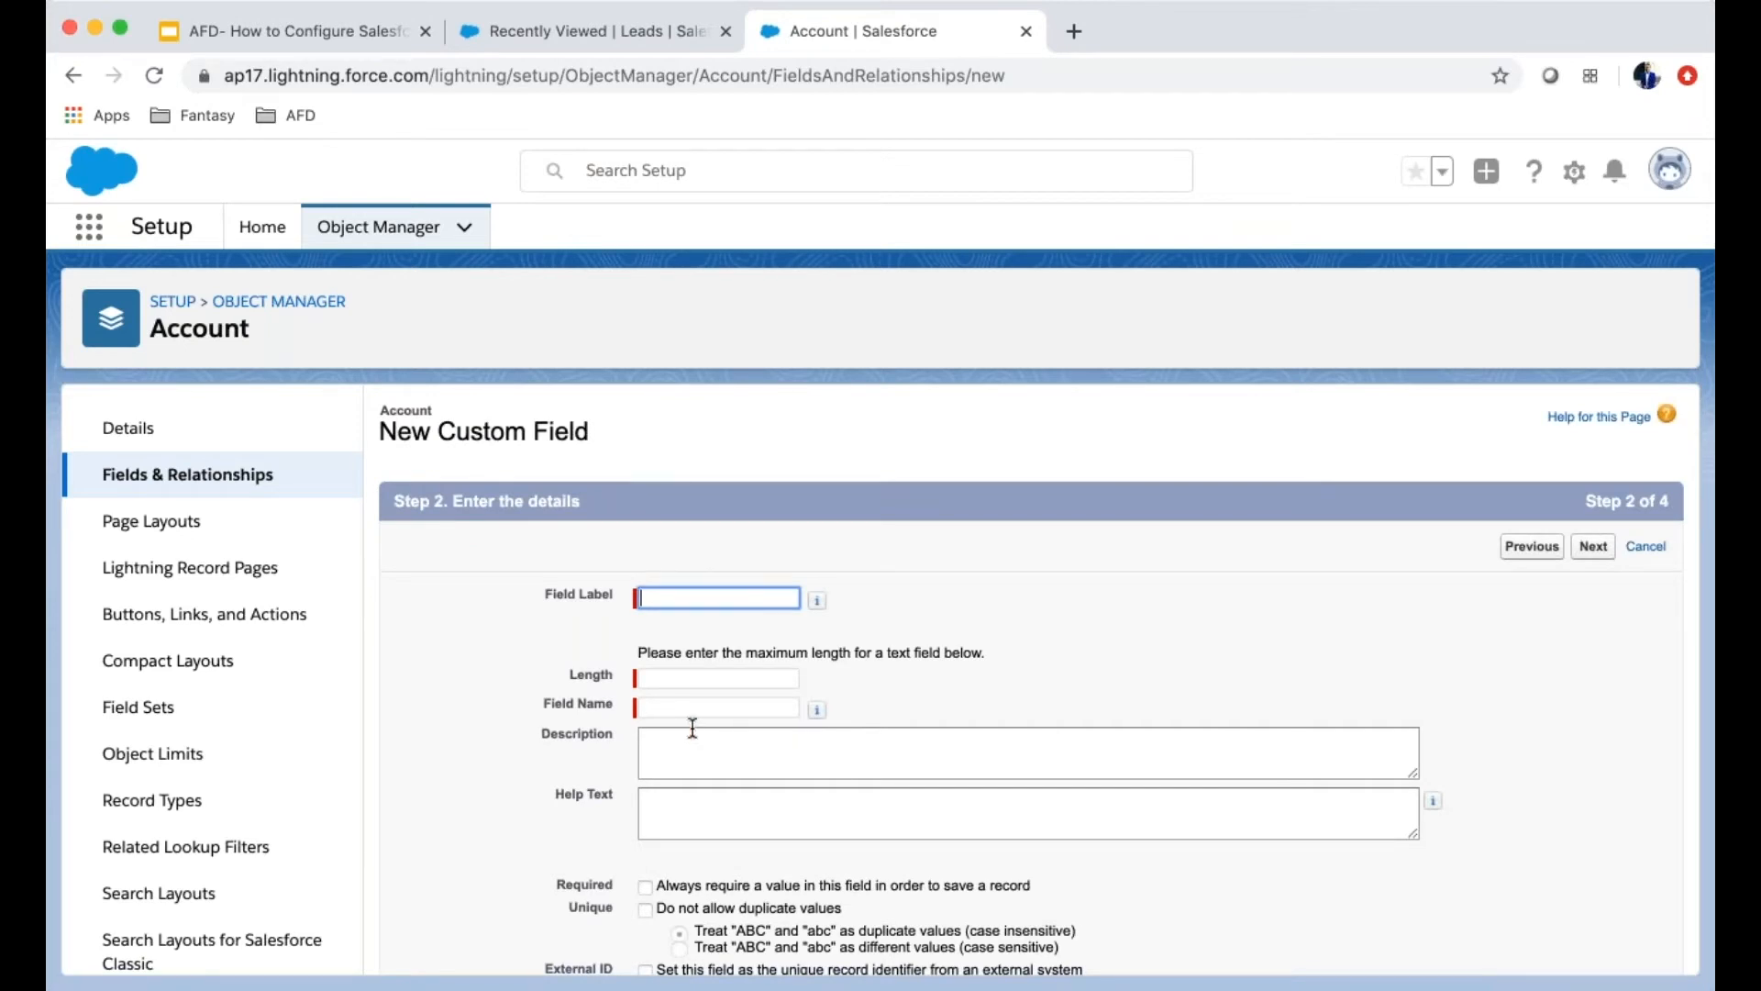
Label the text field Current Generators, set its length to 255, leave the default value empty, and try to continue
type("Current Generators")
key("Tab")
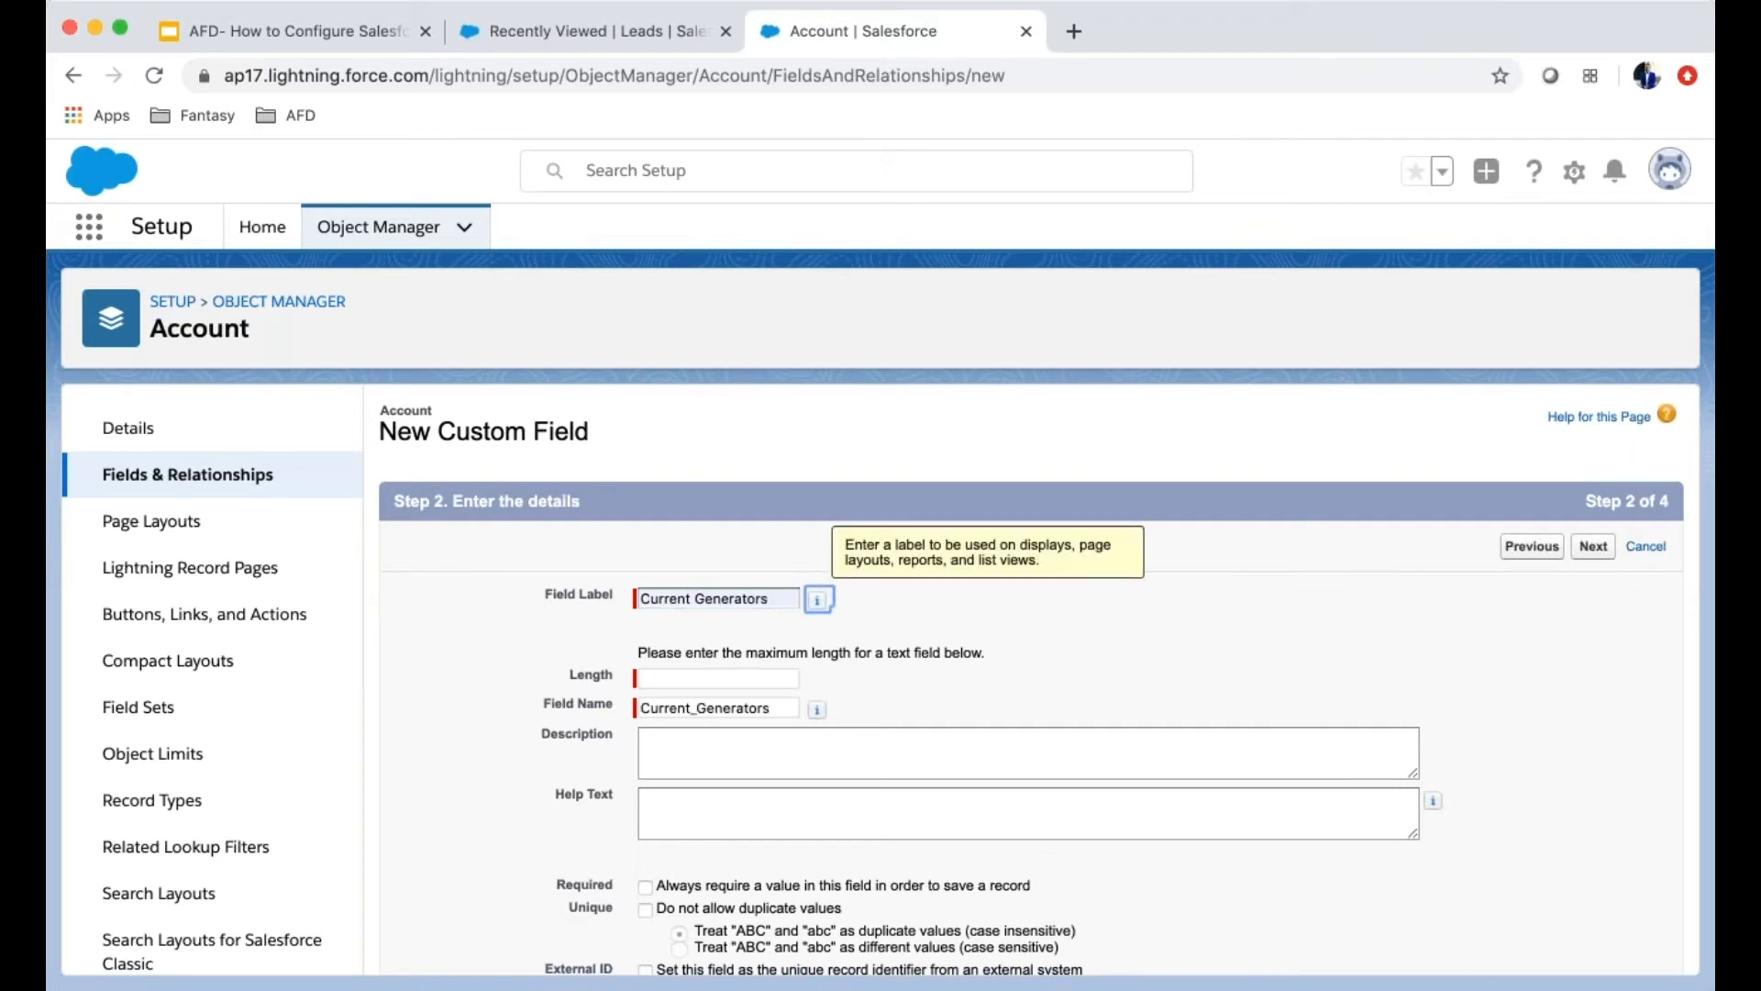
left_click(702, 675)
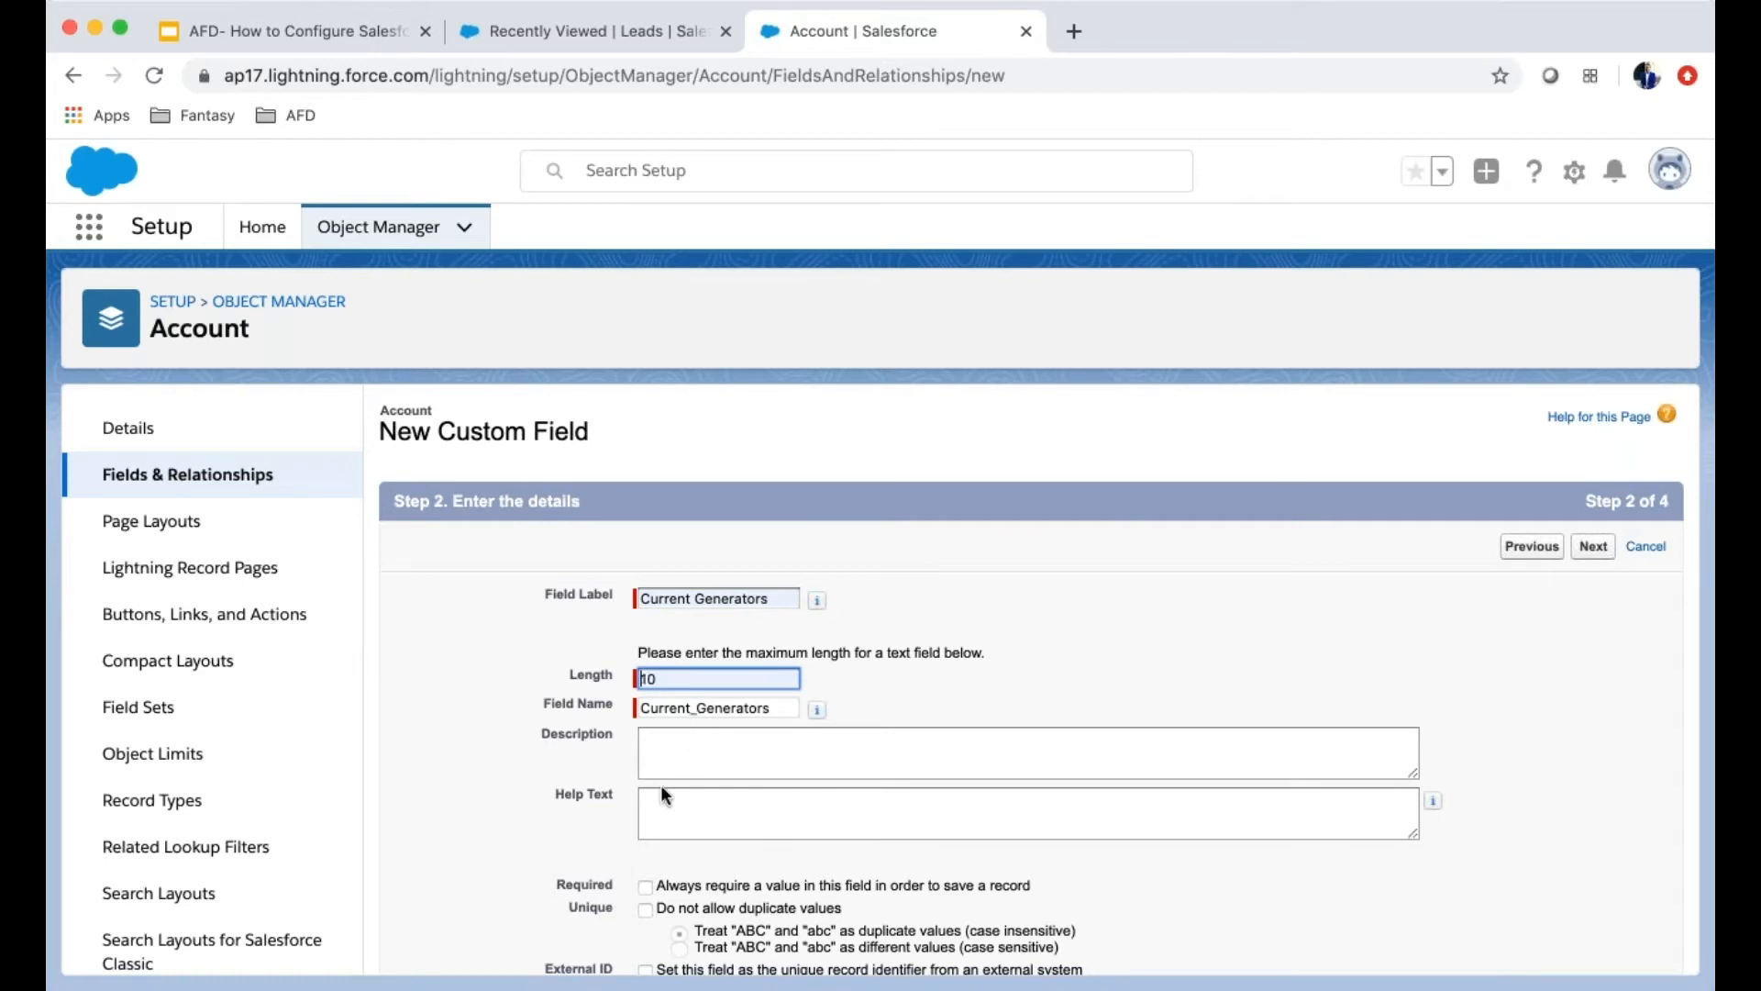
left_click(701, 730)
scroll(1044, 689, "down", 3)
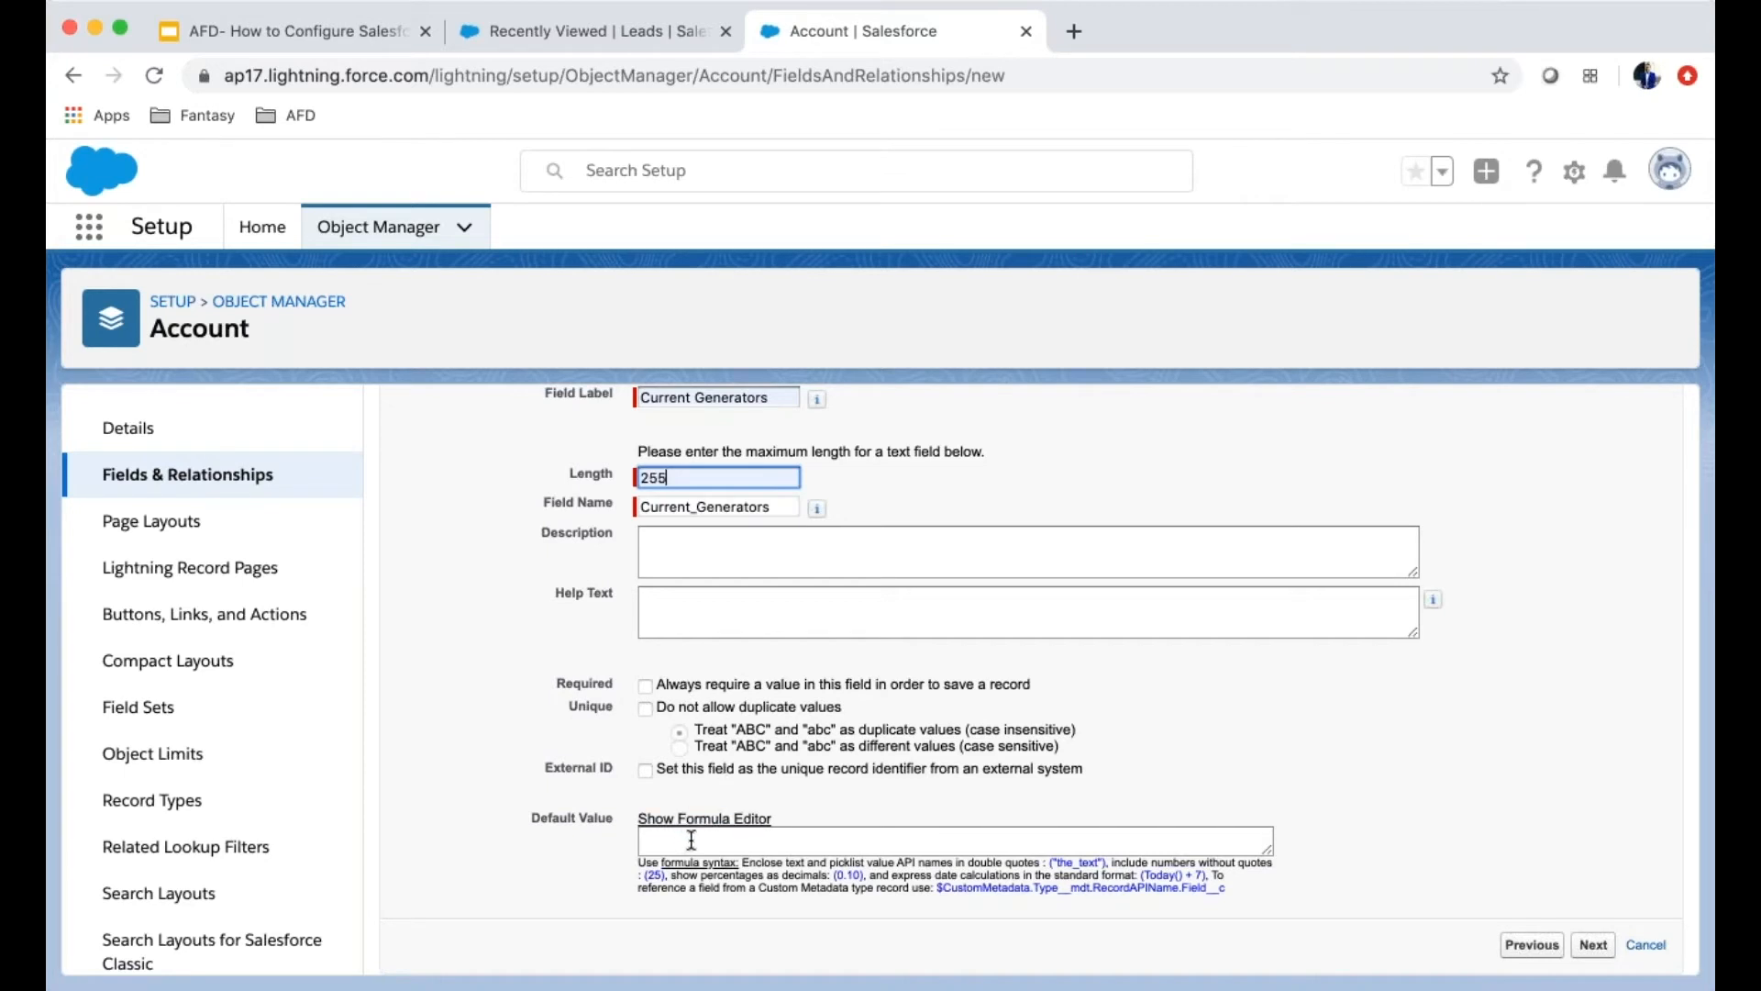
left_click(841, 841)
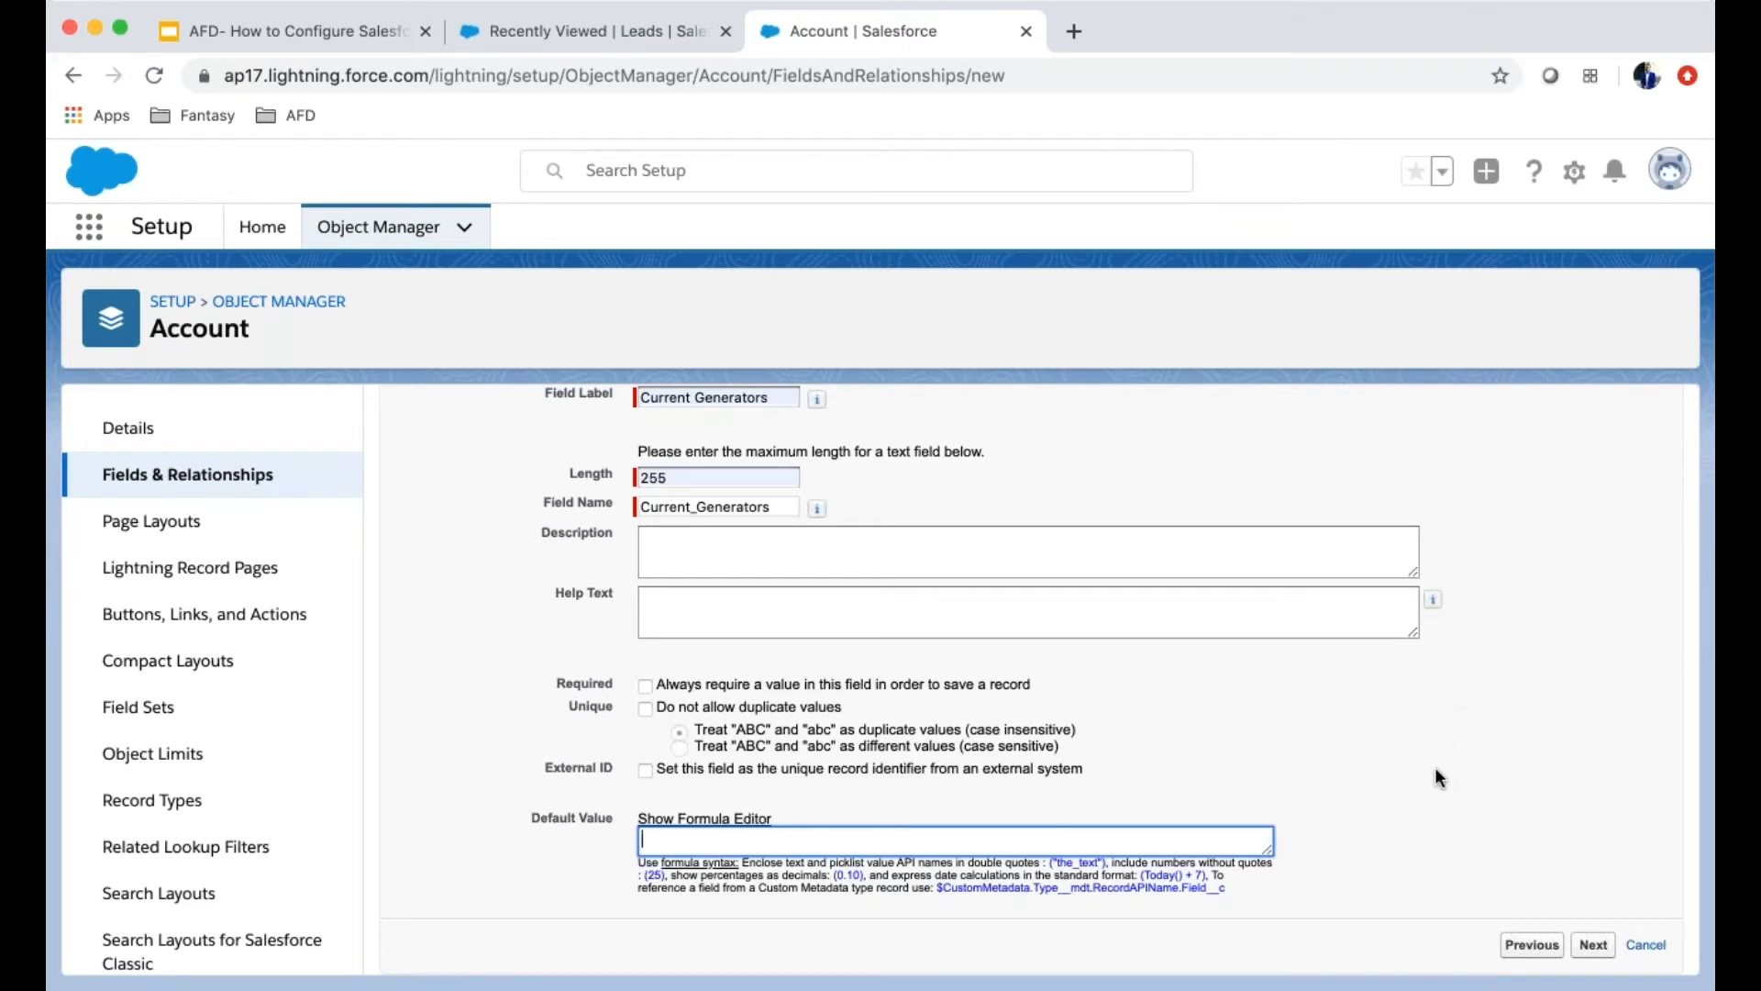
scroll(1452, 767, "down", 1)
left_click(1591, 954)
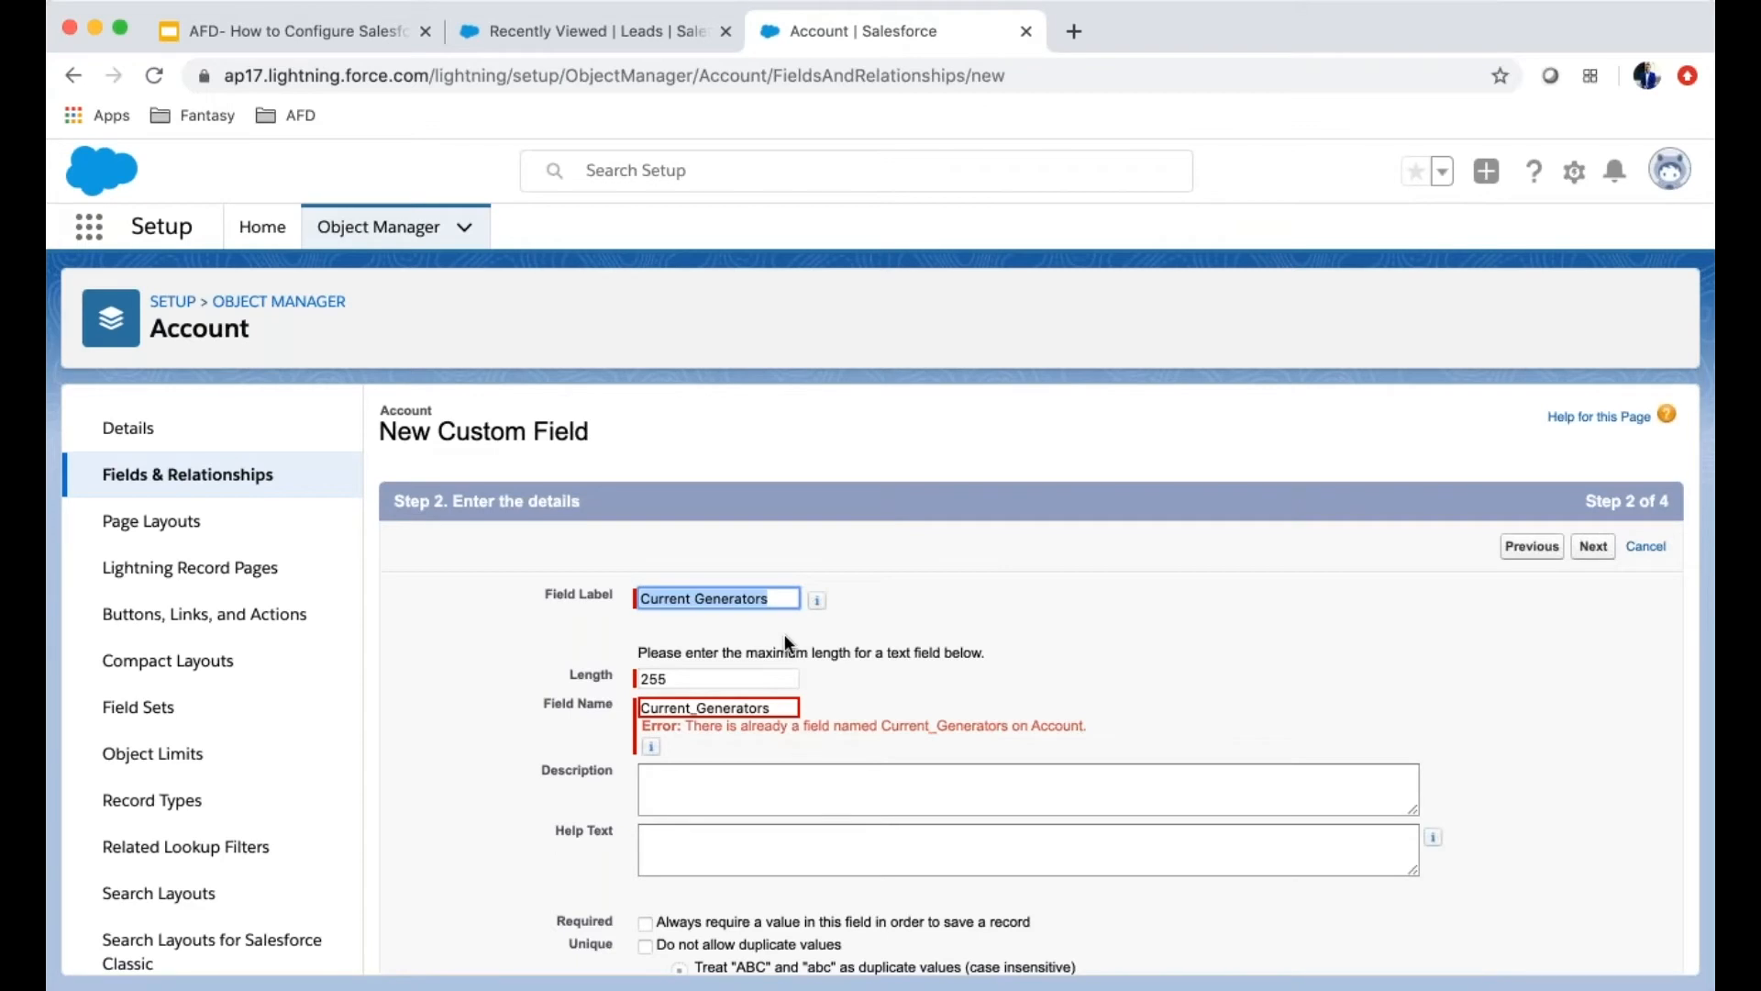
Change the field name to Current_Generators1 and continue to the field-level security settings
left_click(791, 708)
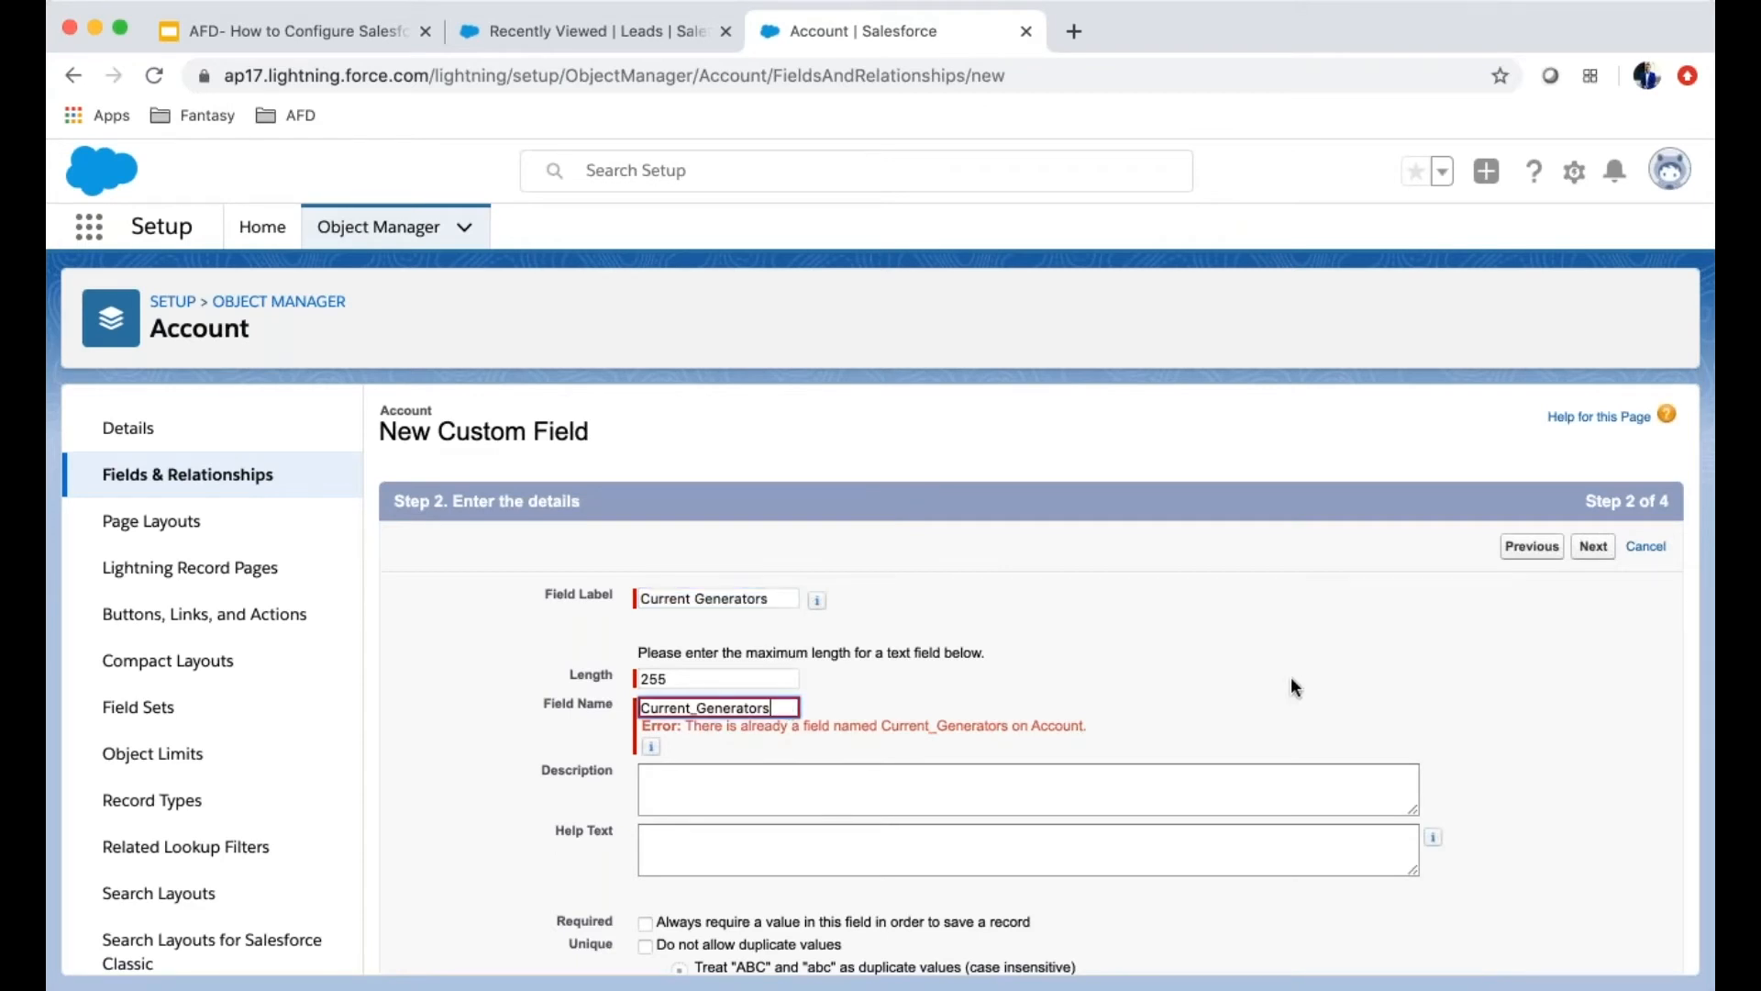
scroll(1032, 686, "down", 3)
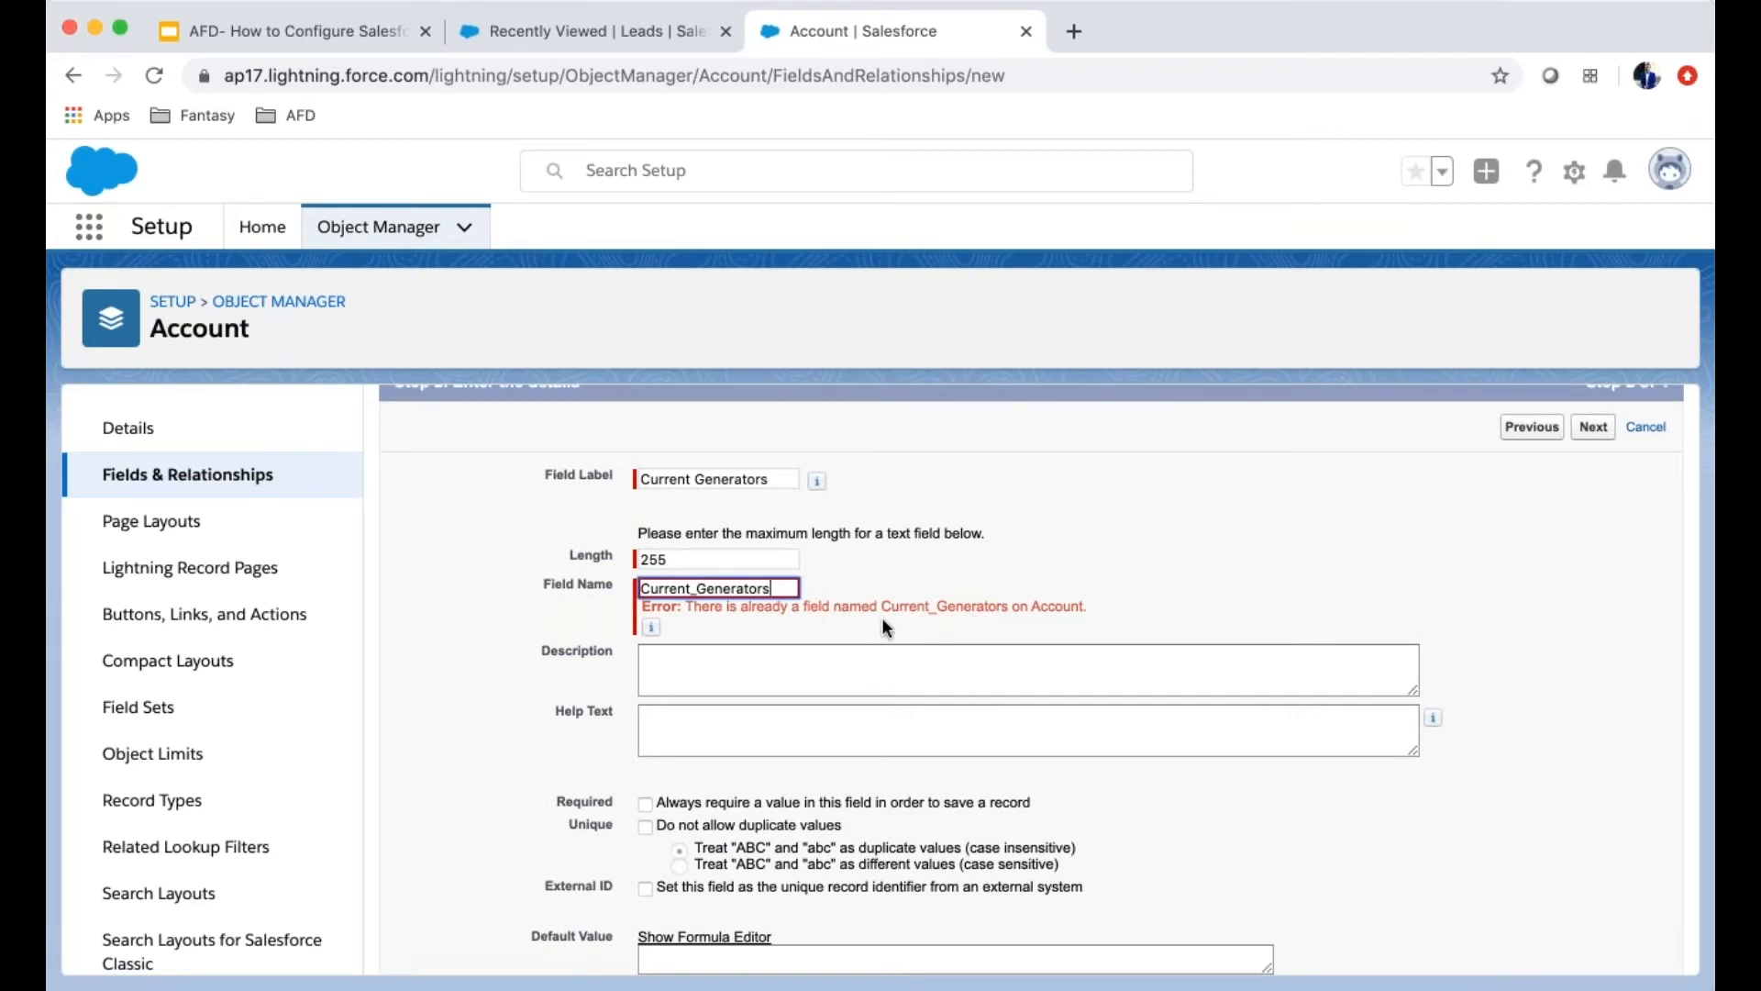
type("1")
left_click(1596, 433)
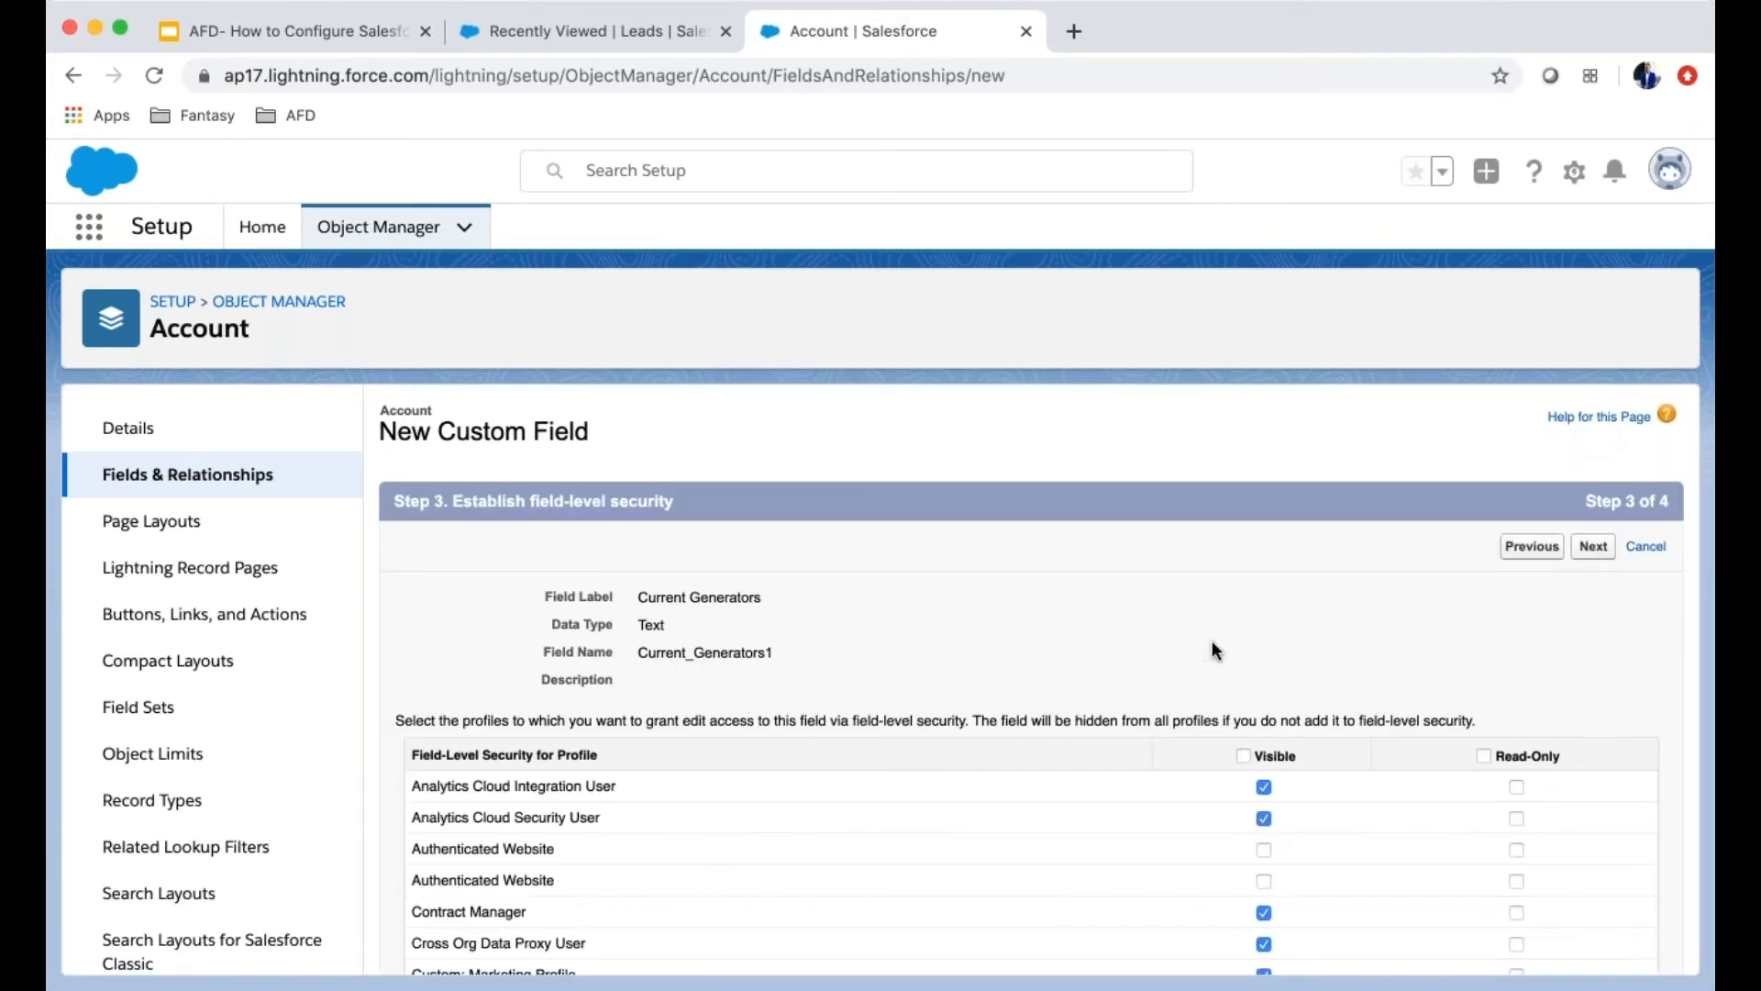
Review the new field's visibility for each profile, keep the default field-level security, and continue to the page layout selection
scroll(1275, 642, "down", 2)
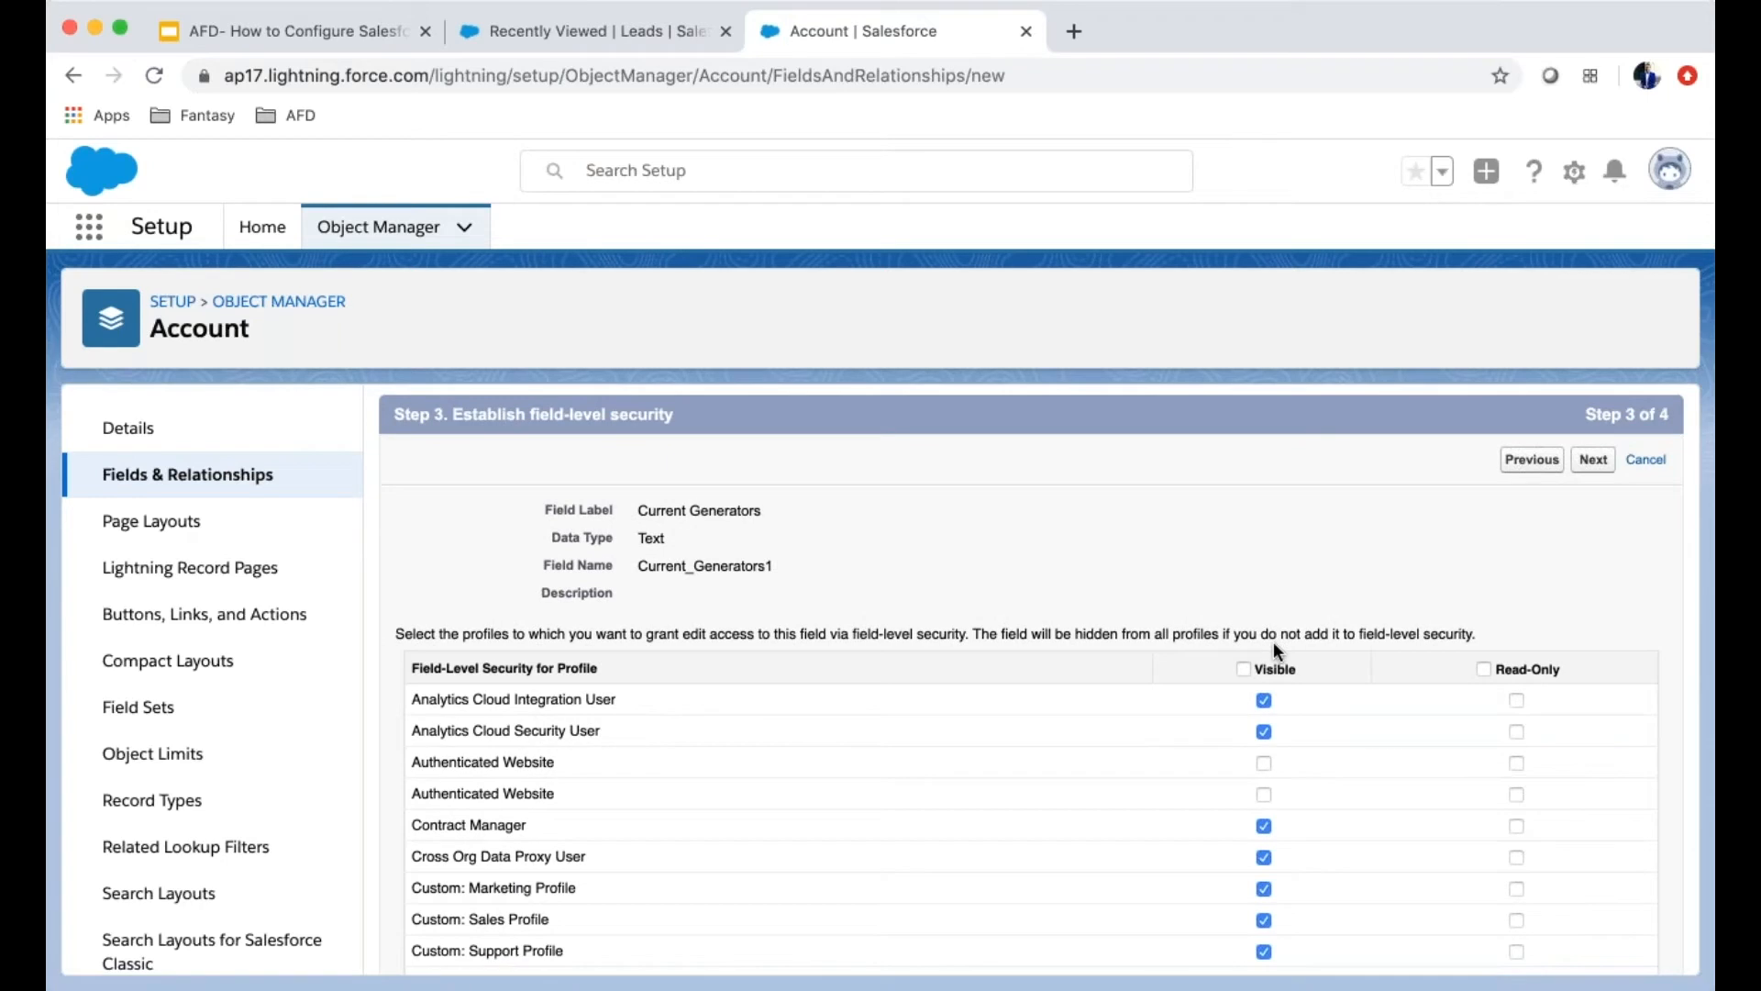
scroll(1273, 642, "down", 1)
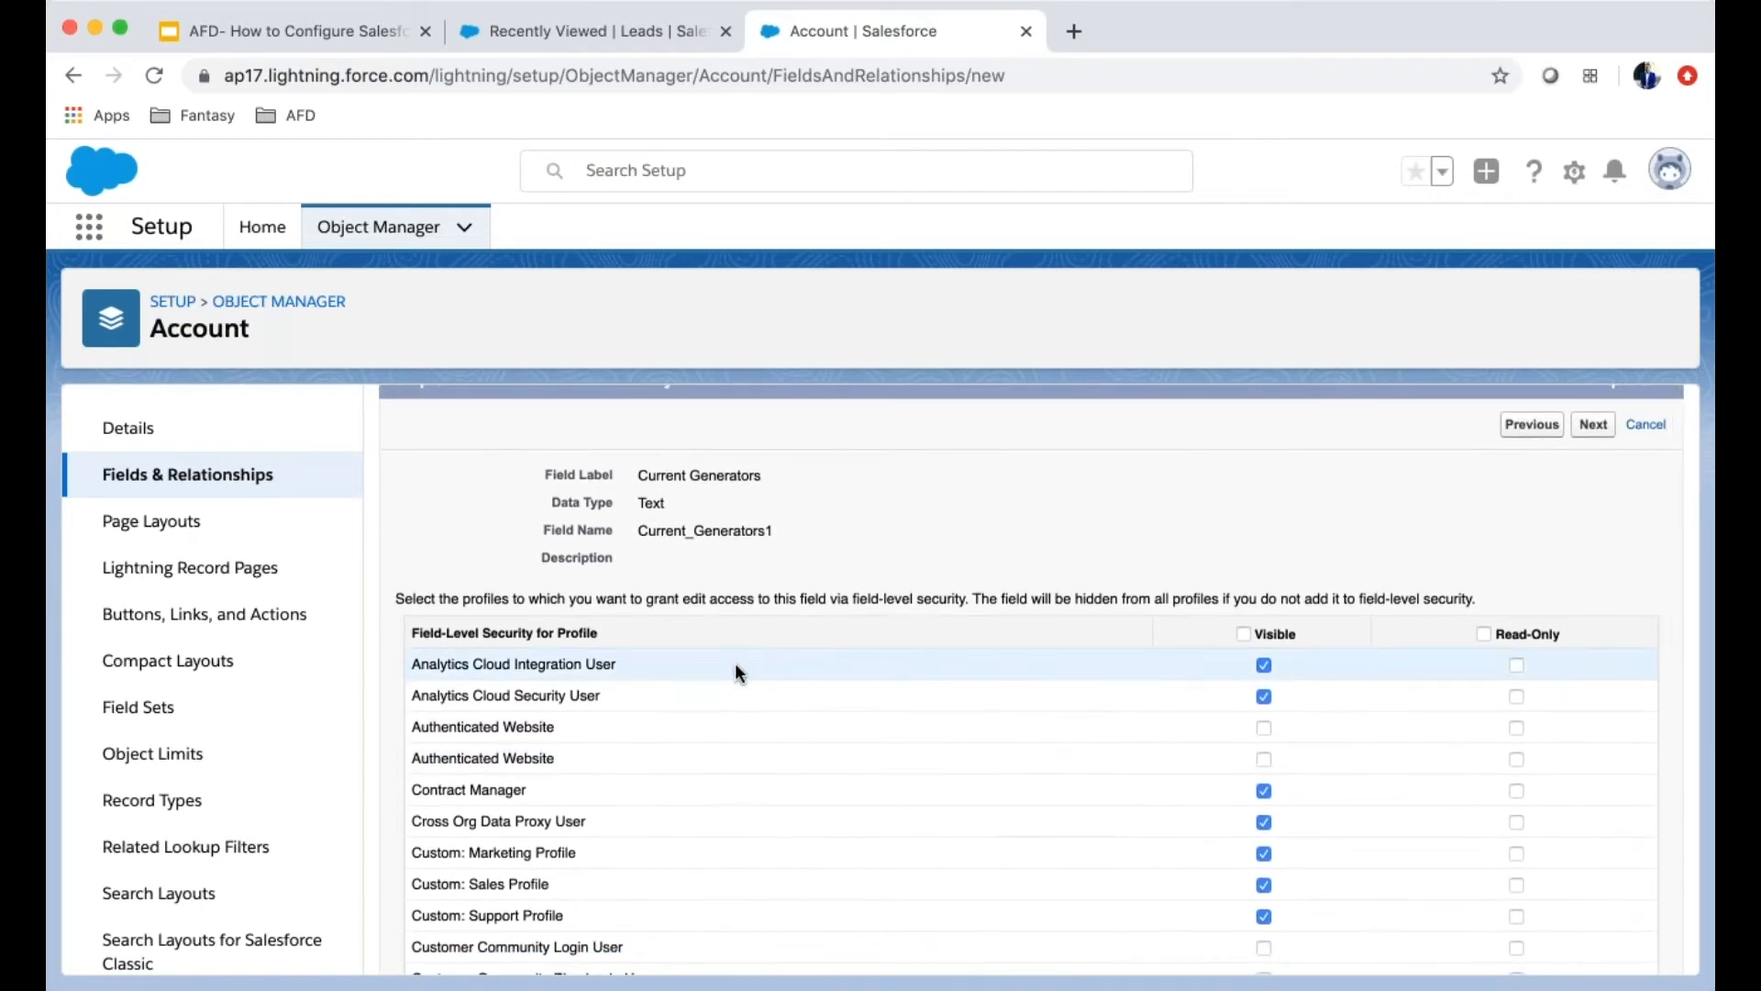
scroll(680, 775, "down", 5)
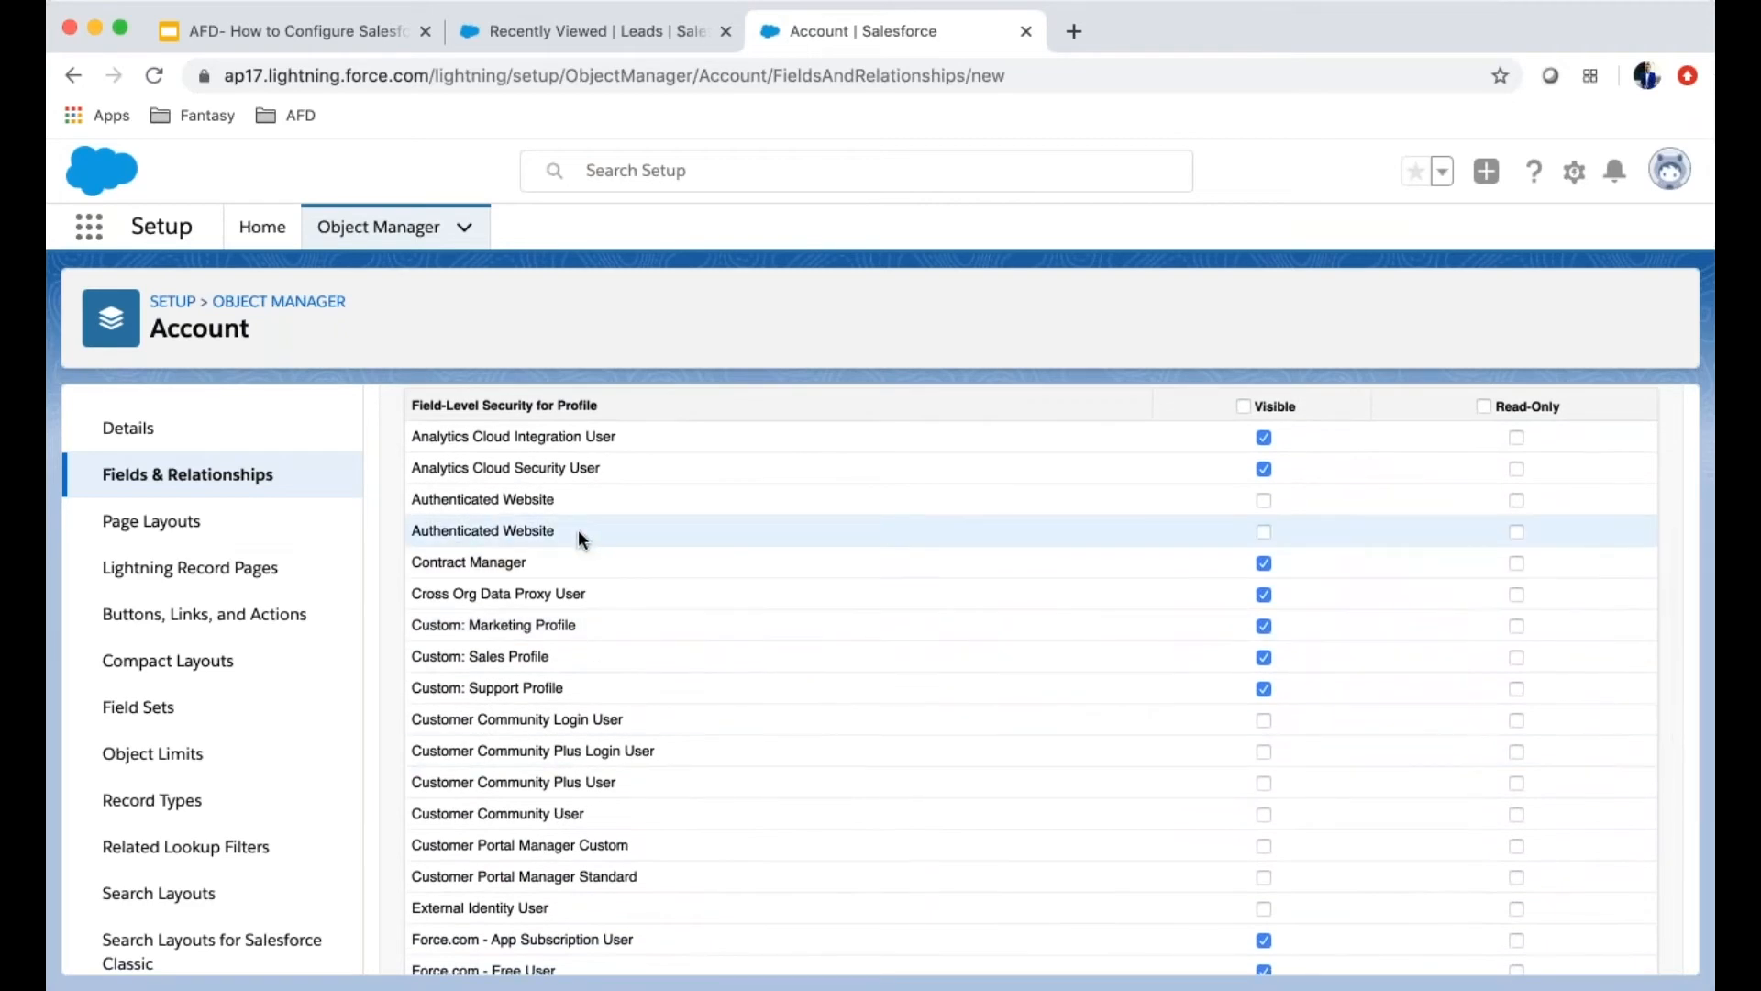
scroll(574, 565, "down", 2)
scroll(575, 568, "down", 3)
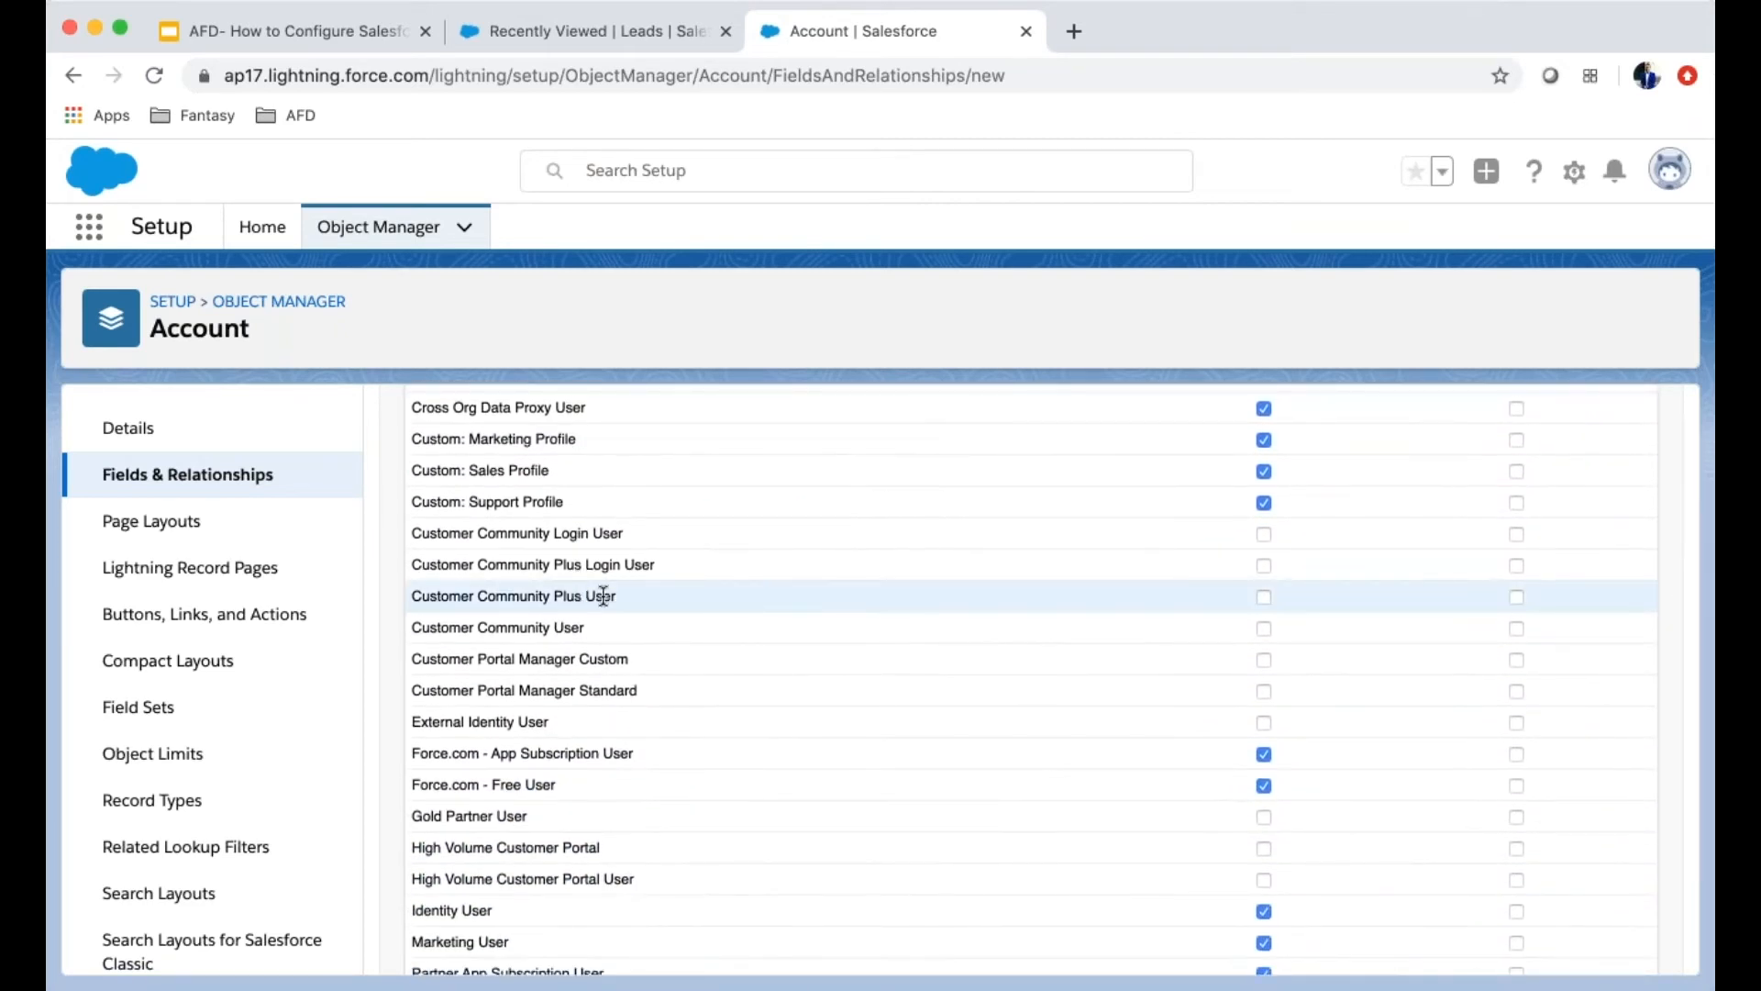
scroll(642, 704, "down", 1)
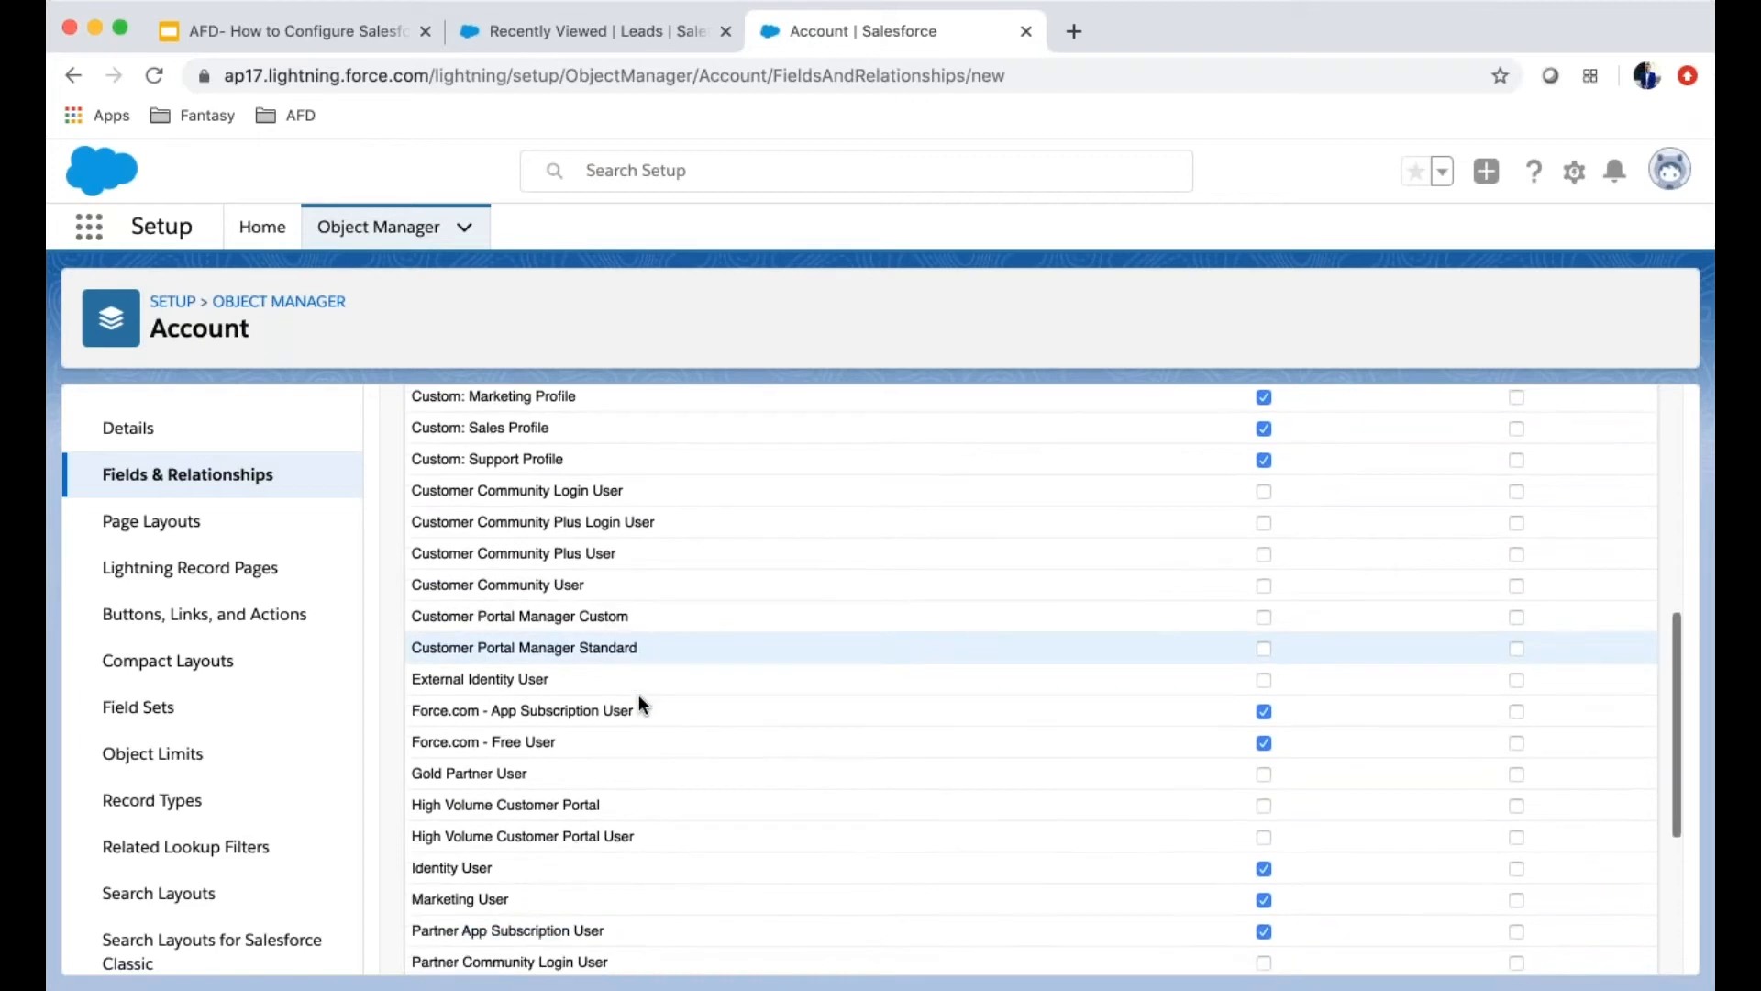
scroll(638, 705, "down", 2)
scroll(639, 705, "up", 10)
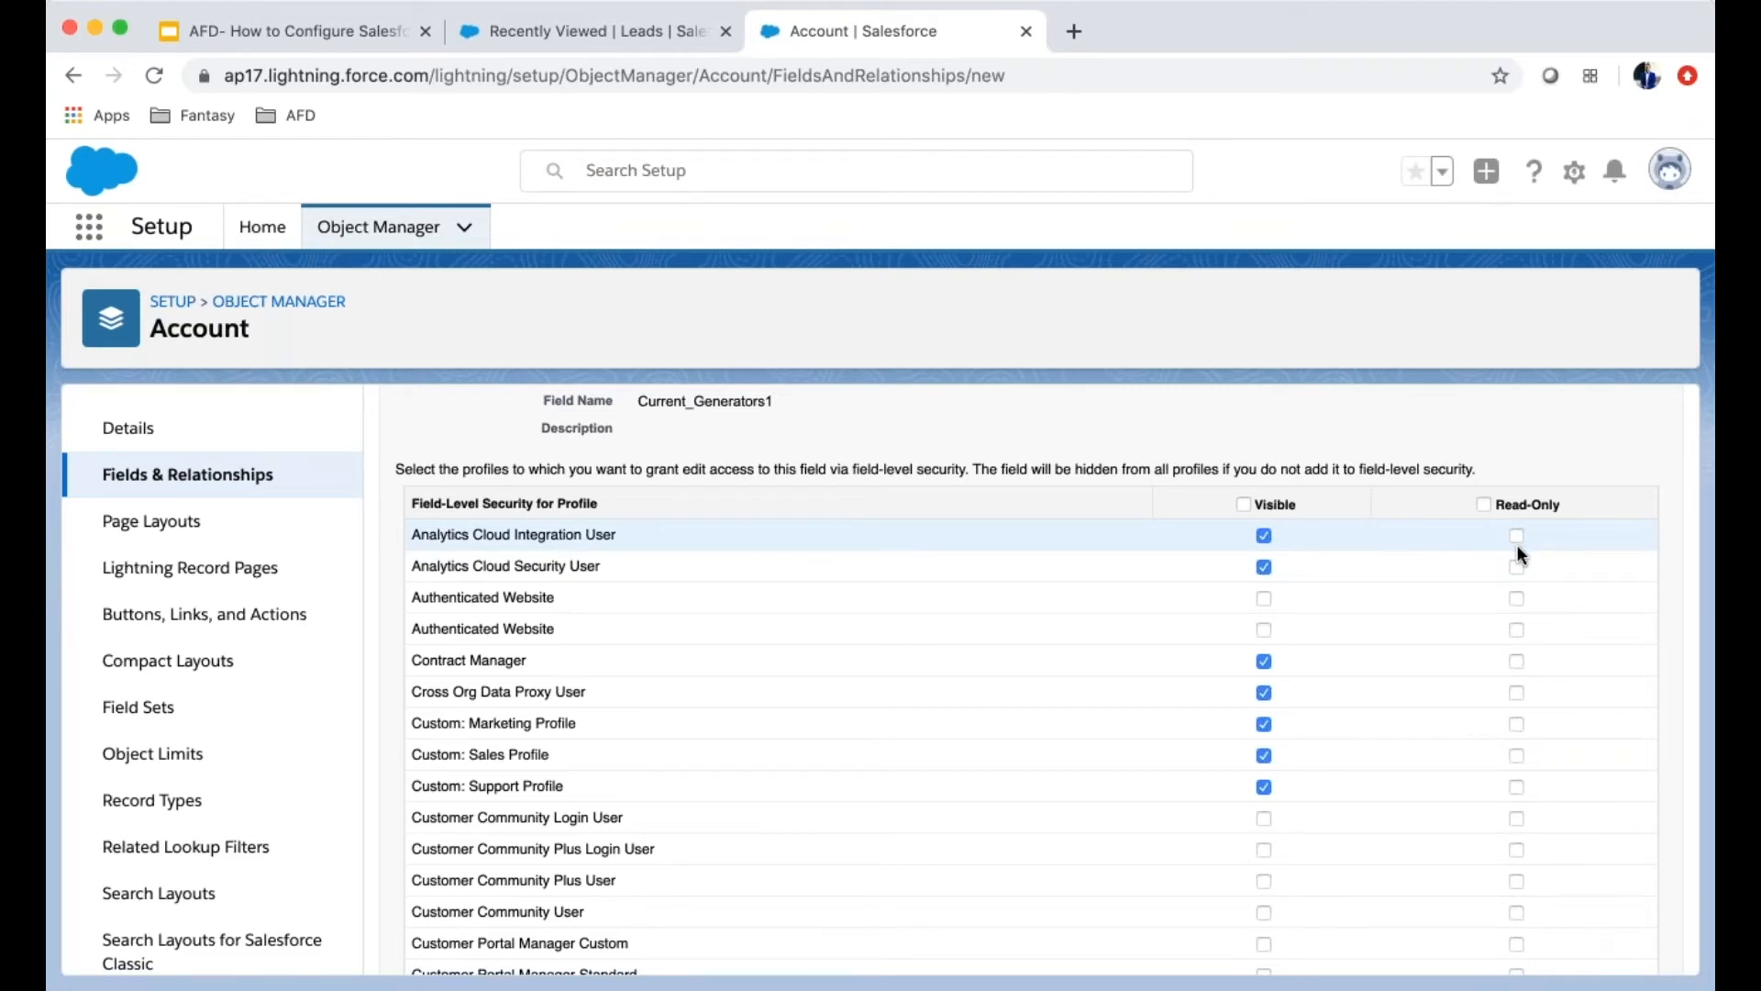
scroll(1515, 546, "down", 10)
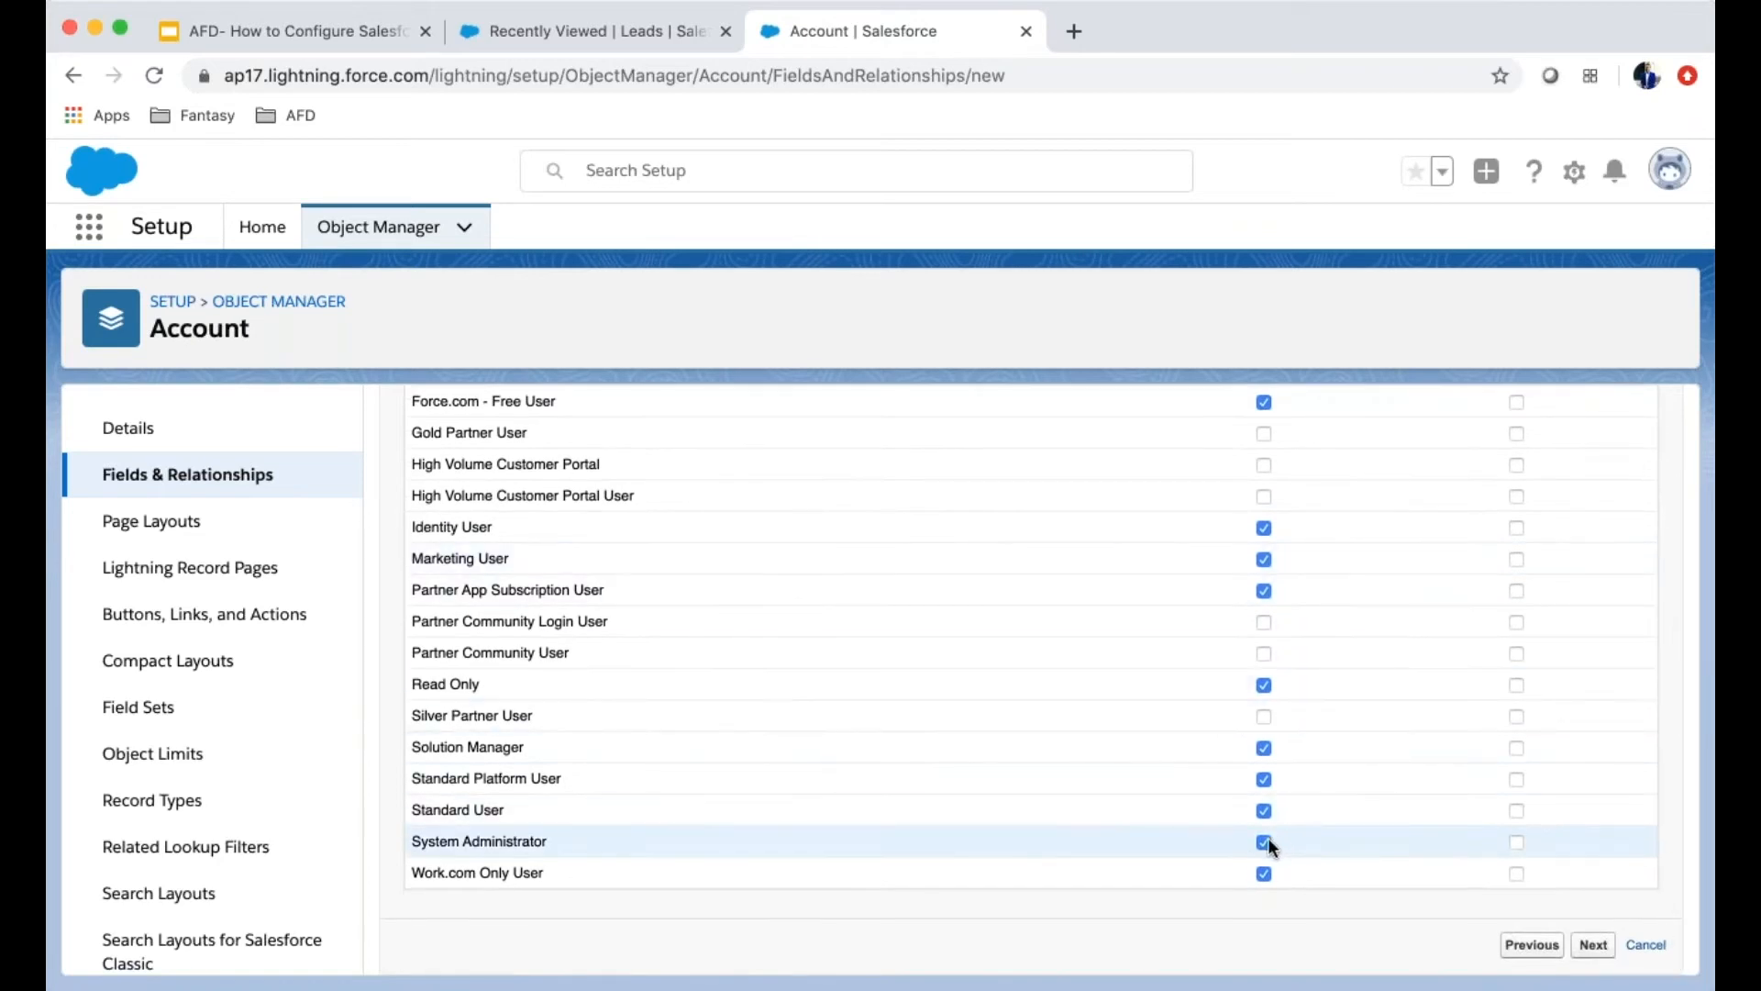
left_click(1593, 945)
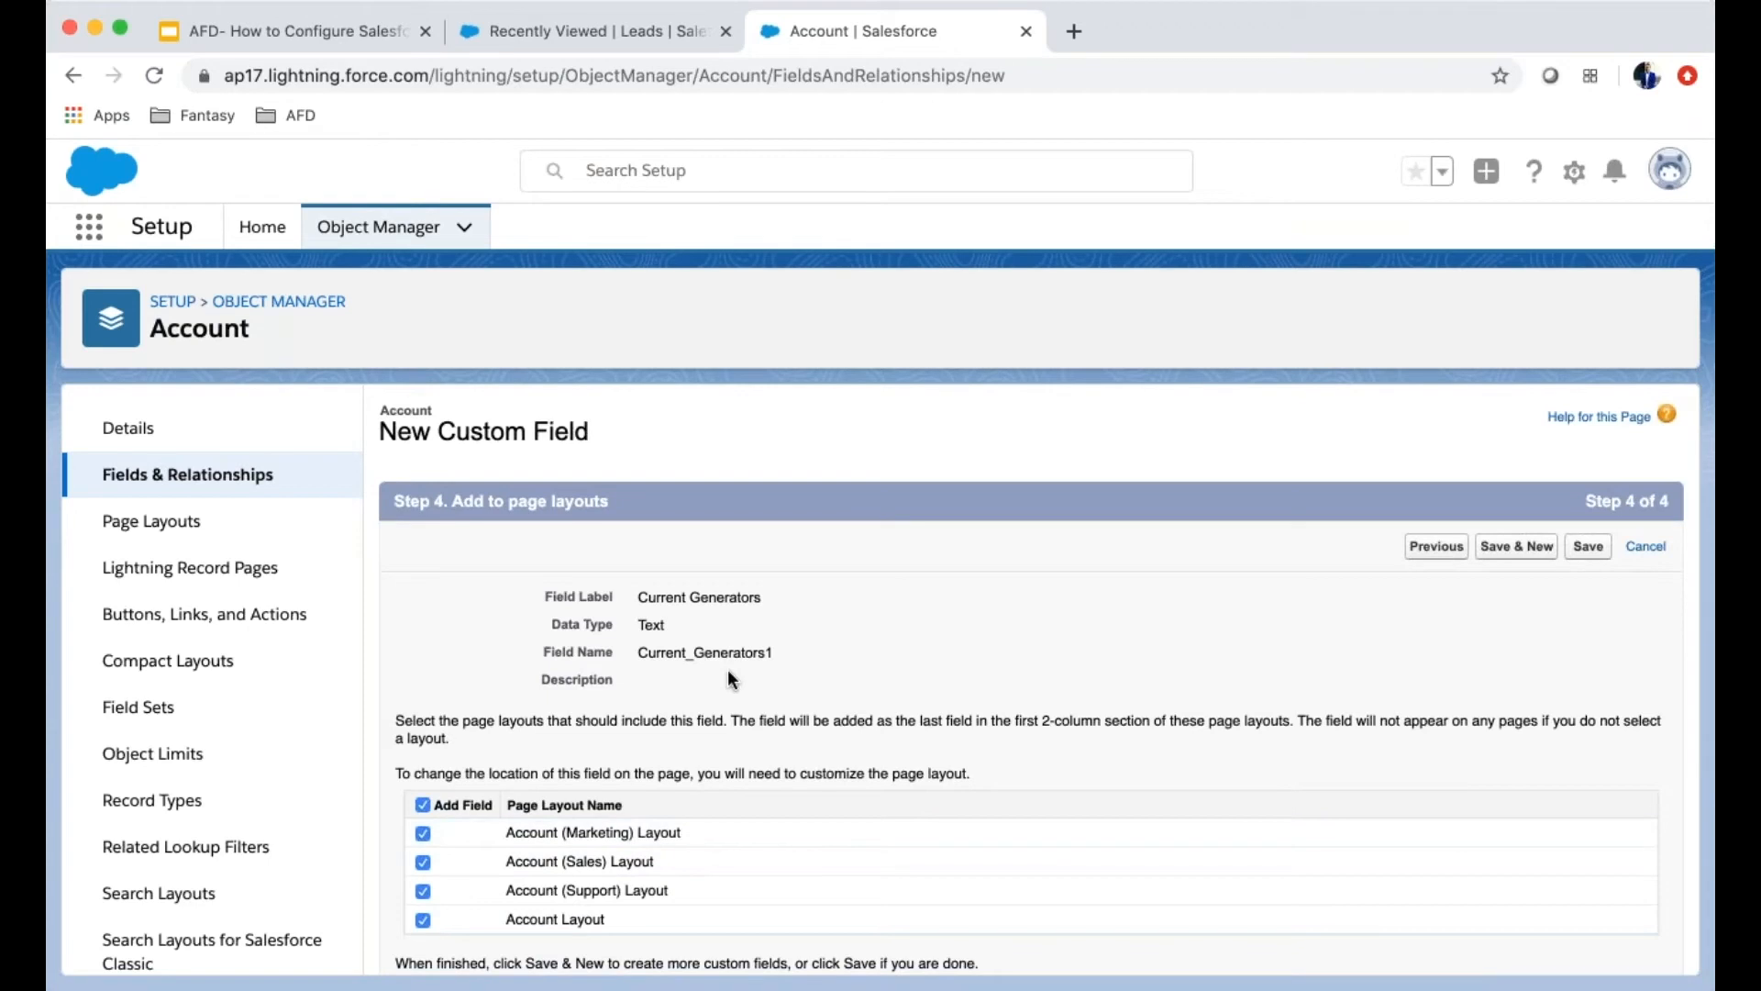
Save the Current Generators field on all four Account page layouts and locate it in the Account field list
scroll(1055, 711, "down", 2)
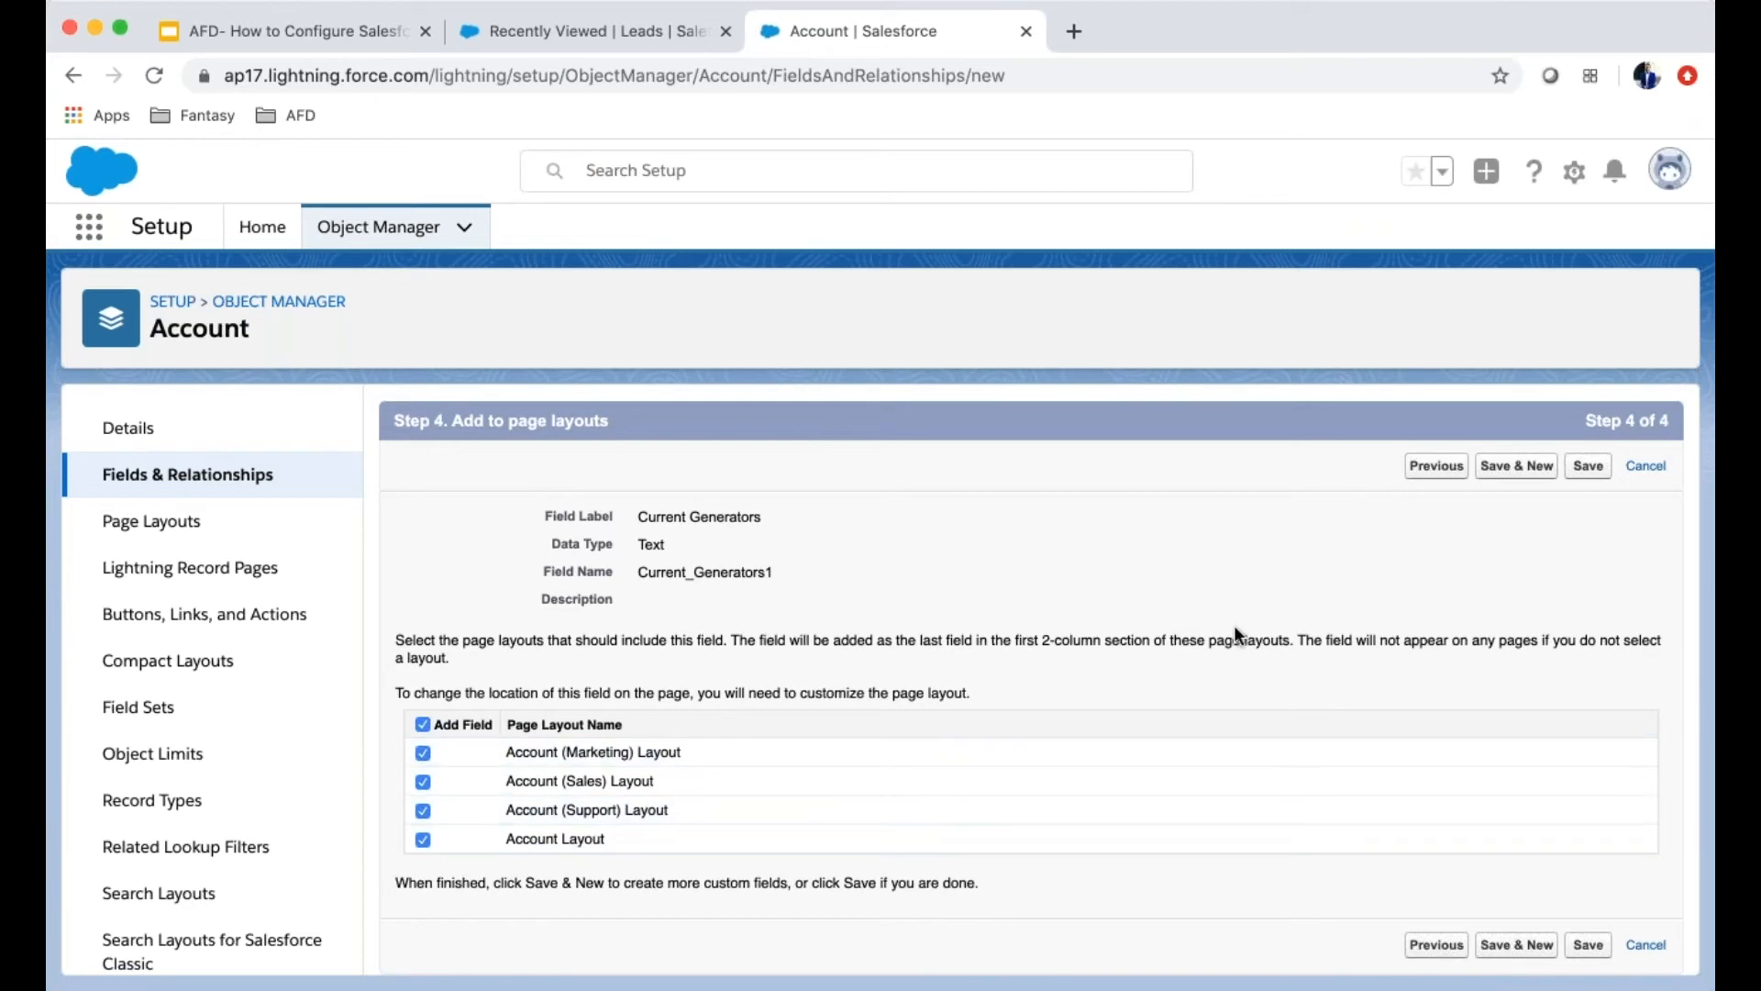
left_click(1597, 475)
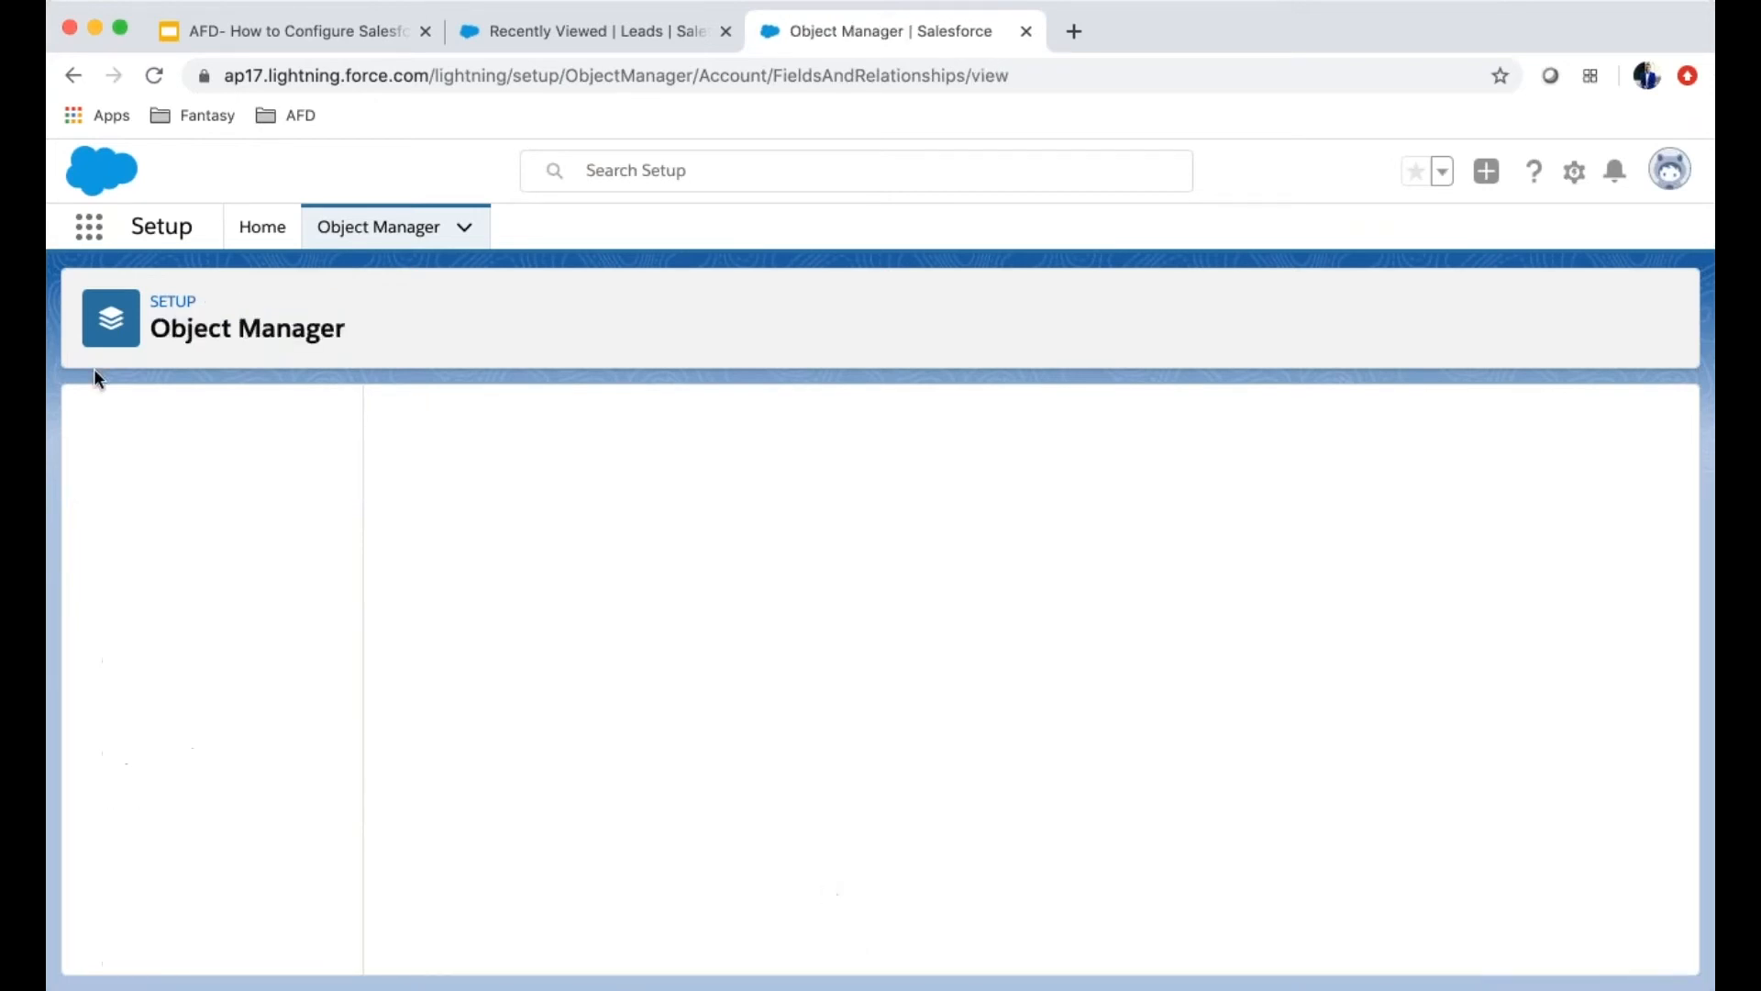
scroll(797, 668, "down", 2)
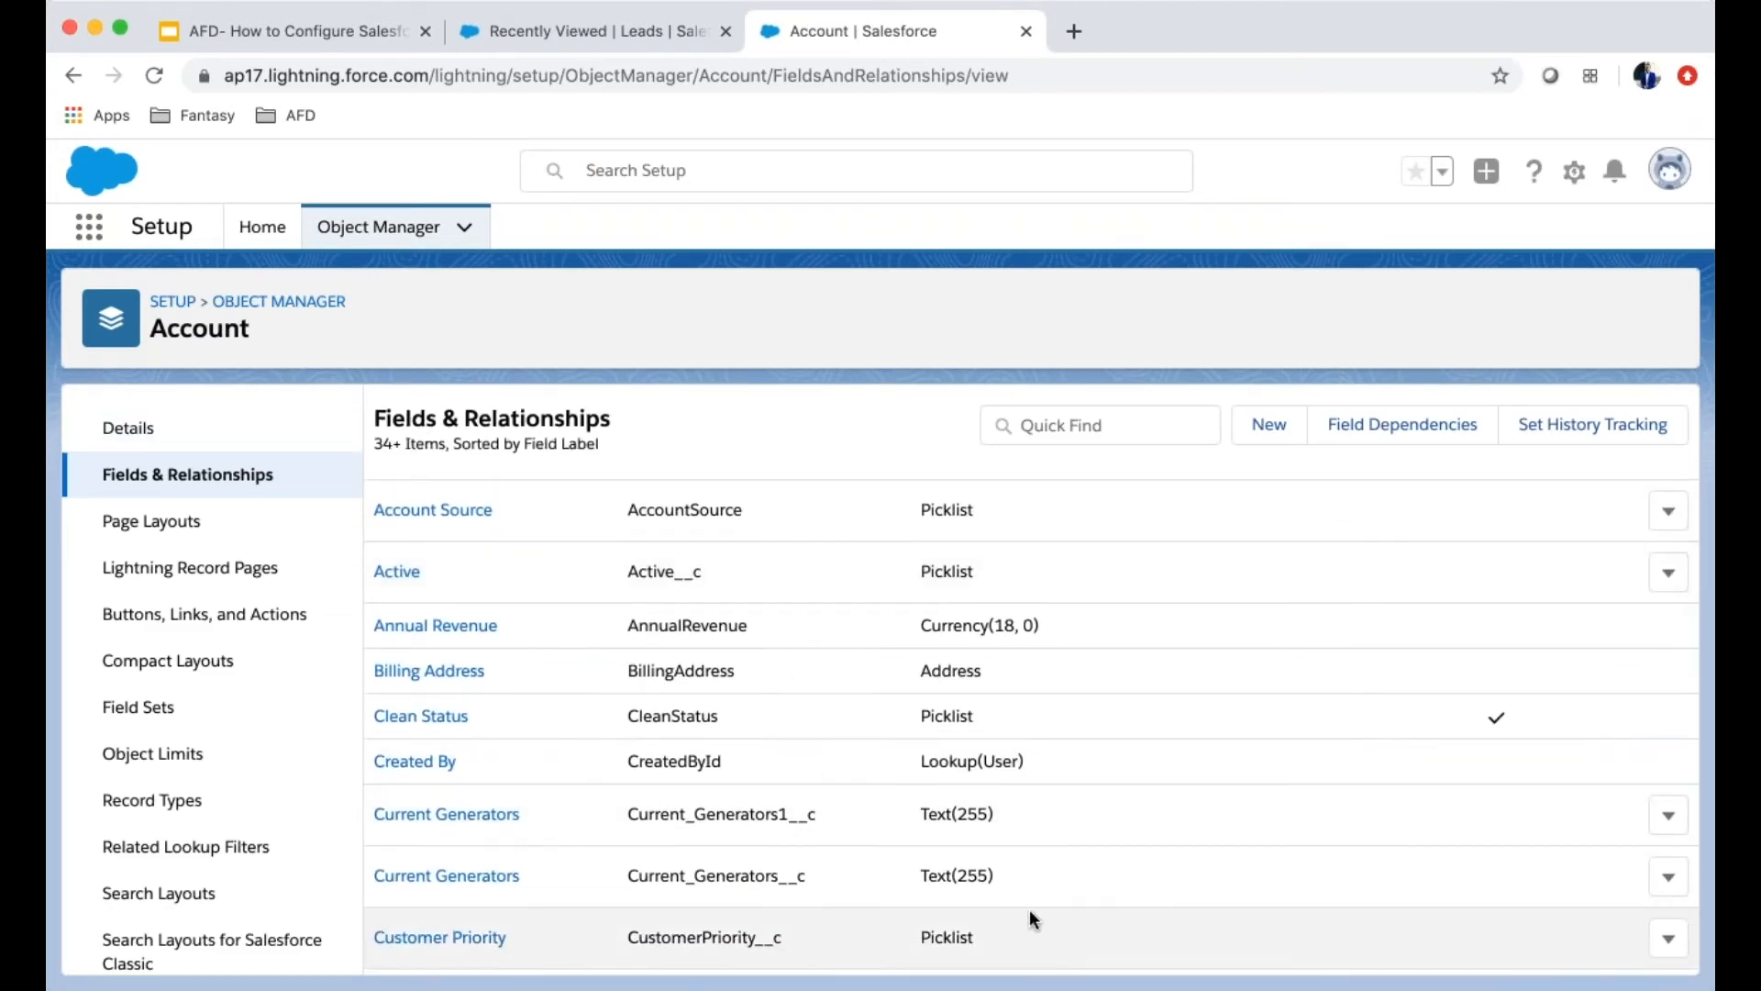
scroll(558, 894, "down", 2)
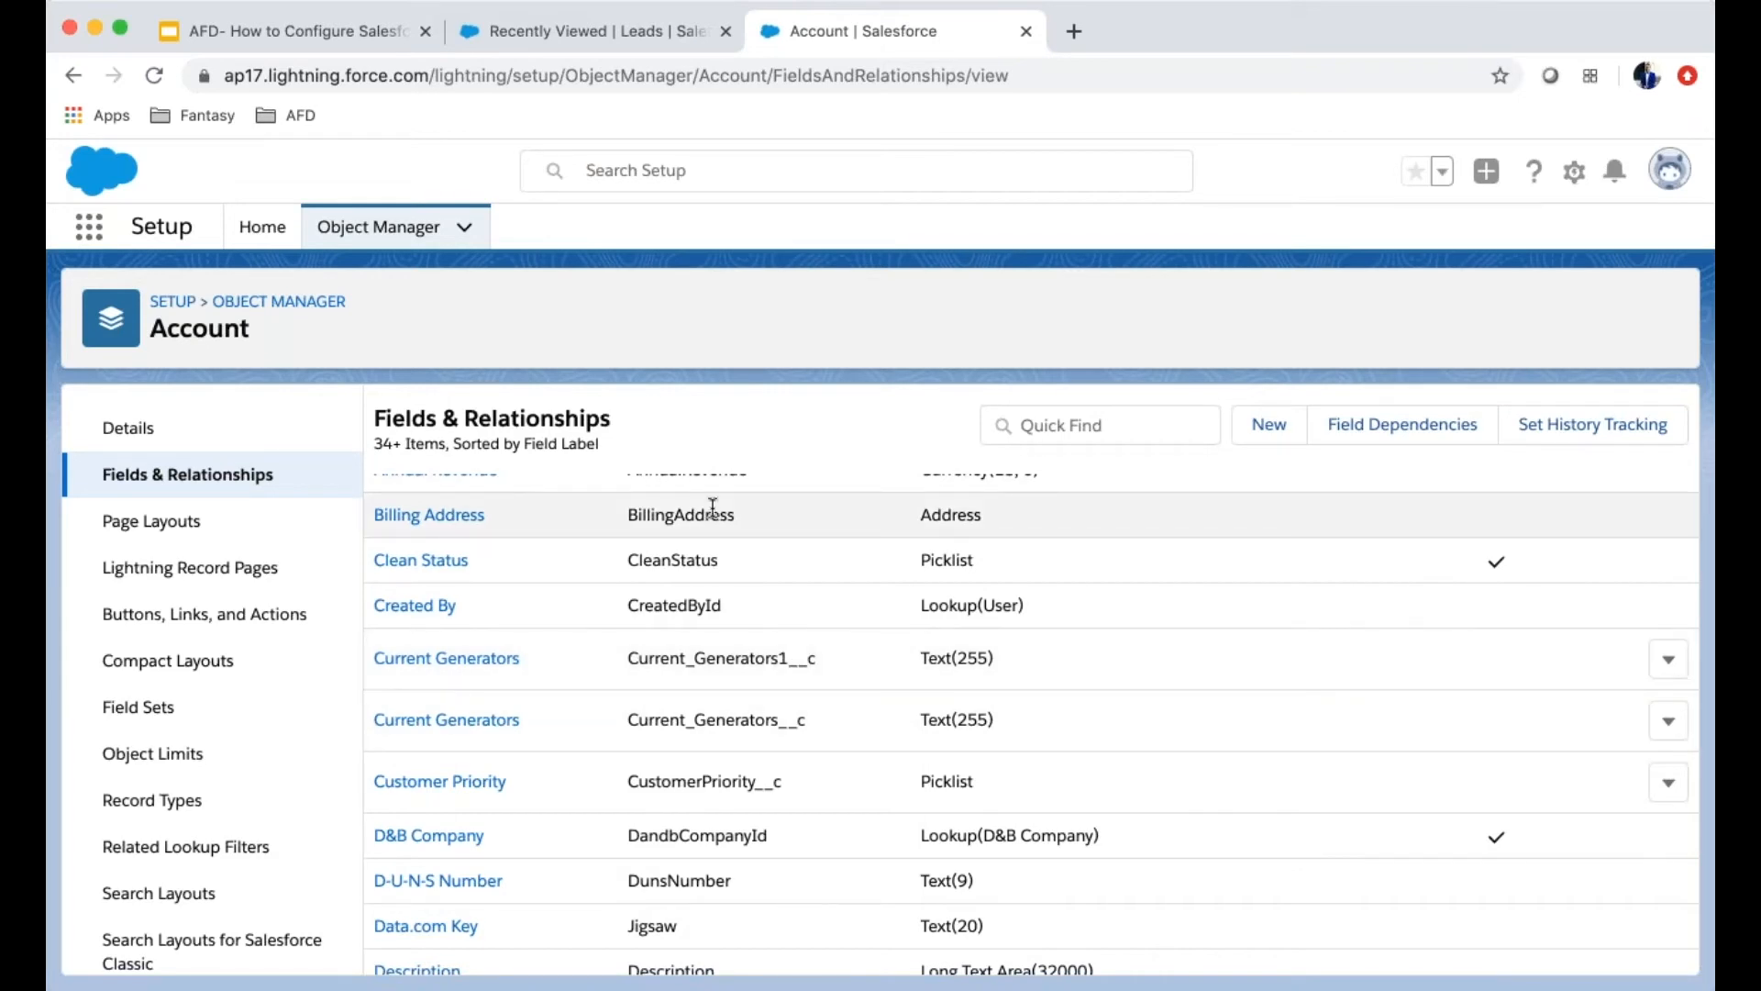
Open the Account Layout from the Account object's page layouts for editing
left_click(170, 530)
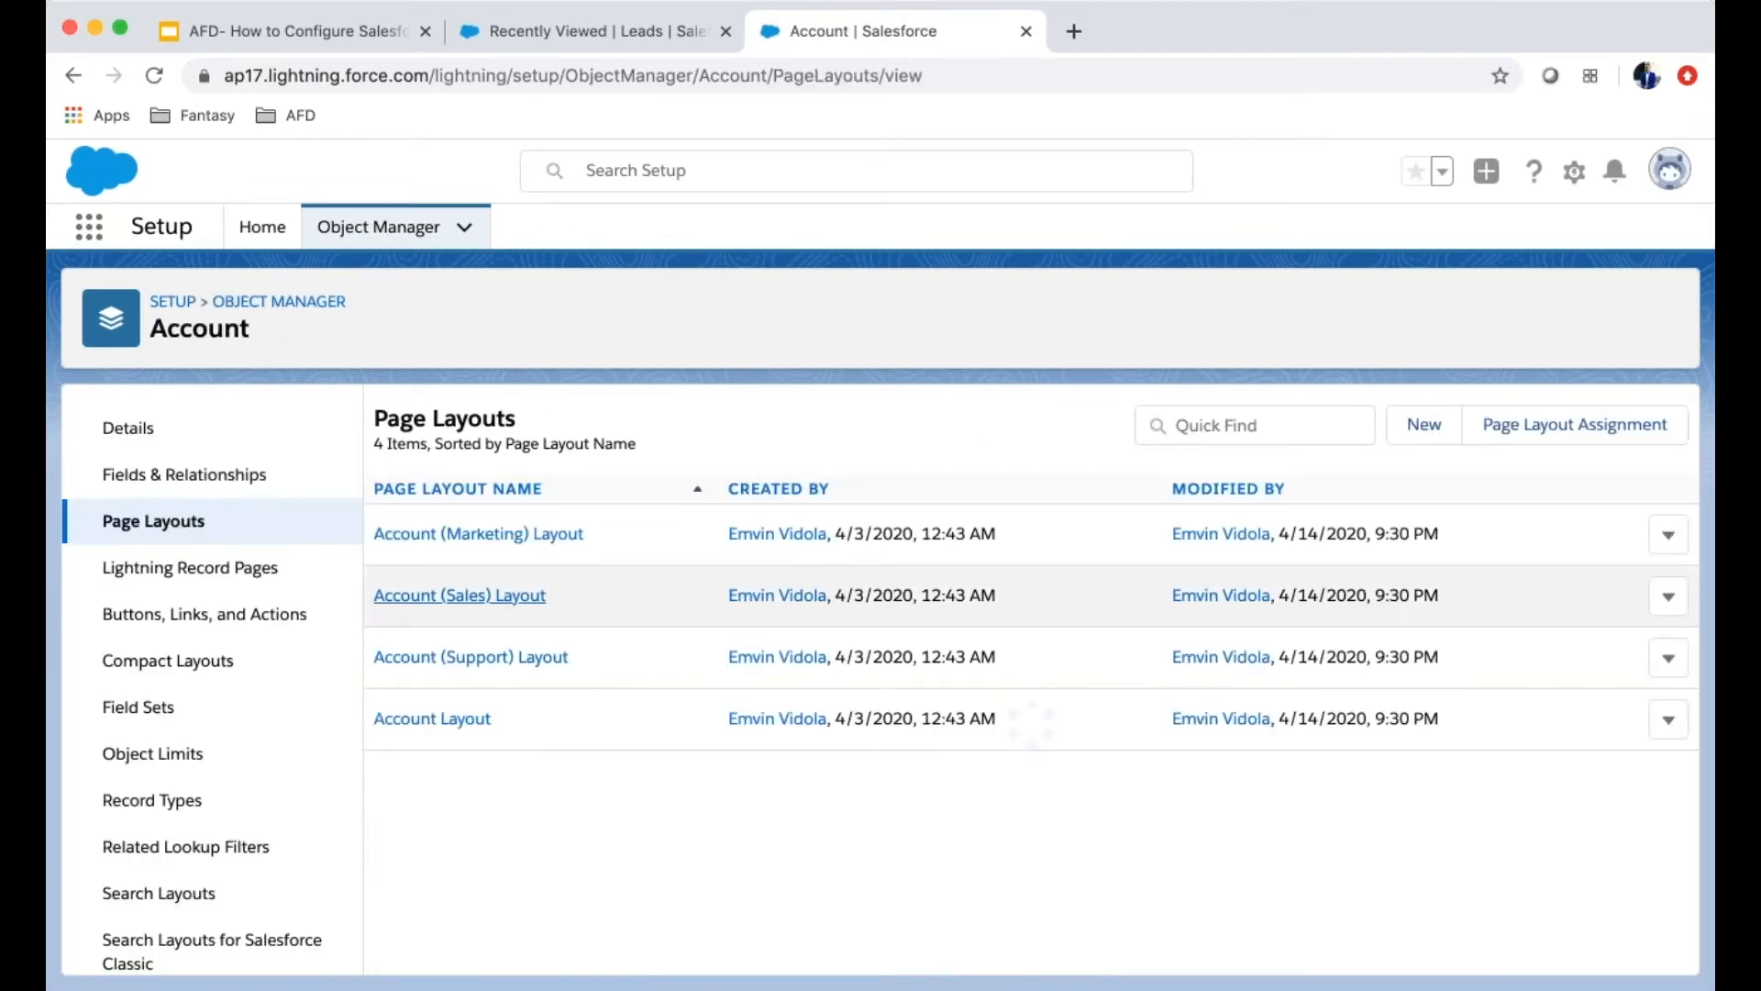
left_click(428, 730)
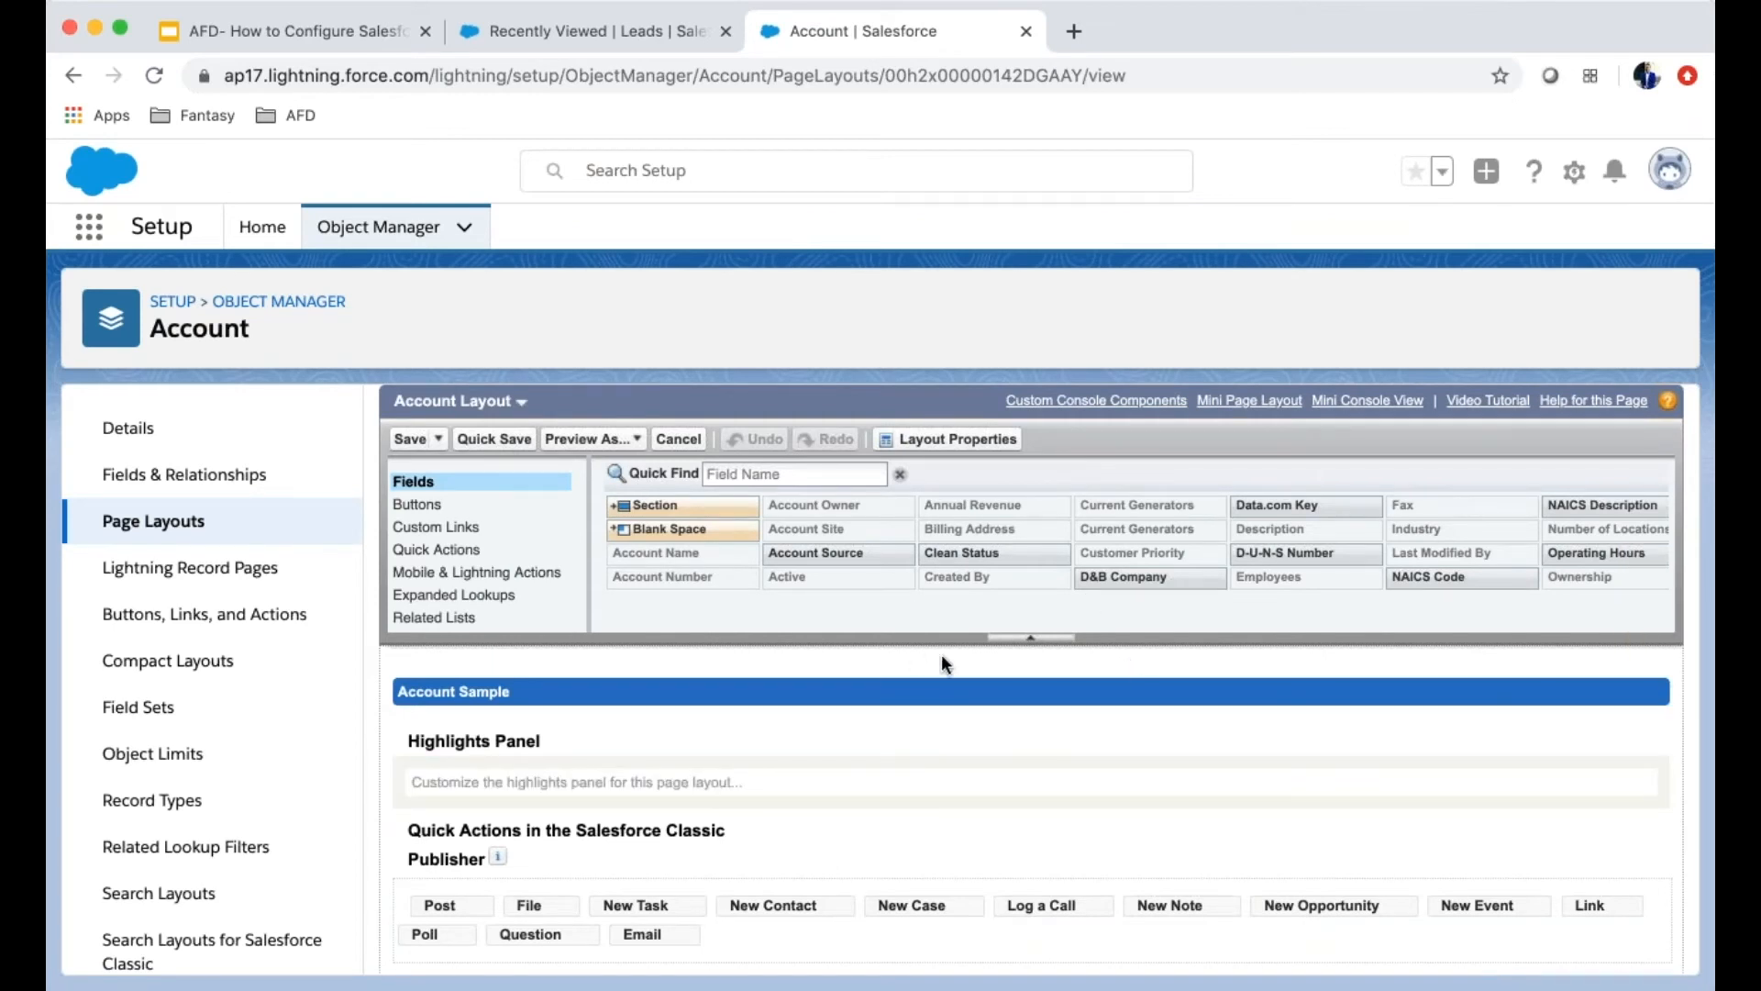
scroll(877, 720, "down", 1)
scroll(877, 719, "up", 1)
Look through the layout's Buttons, Custom Links, Quick Actions, Mobile & Lightning Actions and Expanded Lookups elements, and return to Fields
left_click(440, 513)
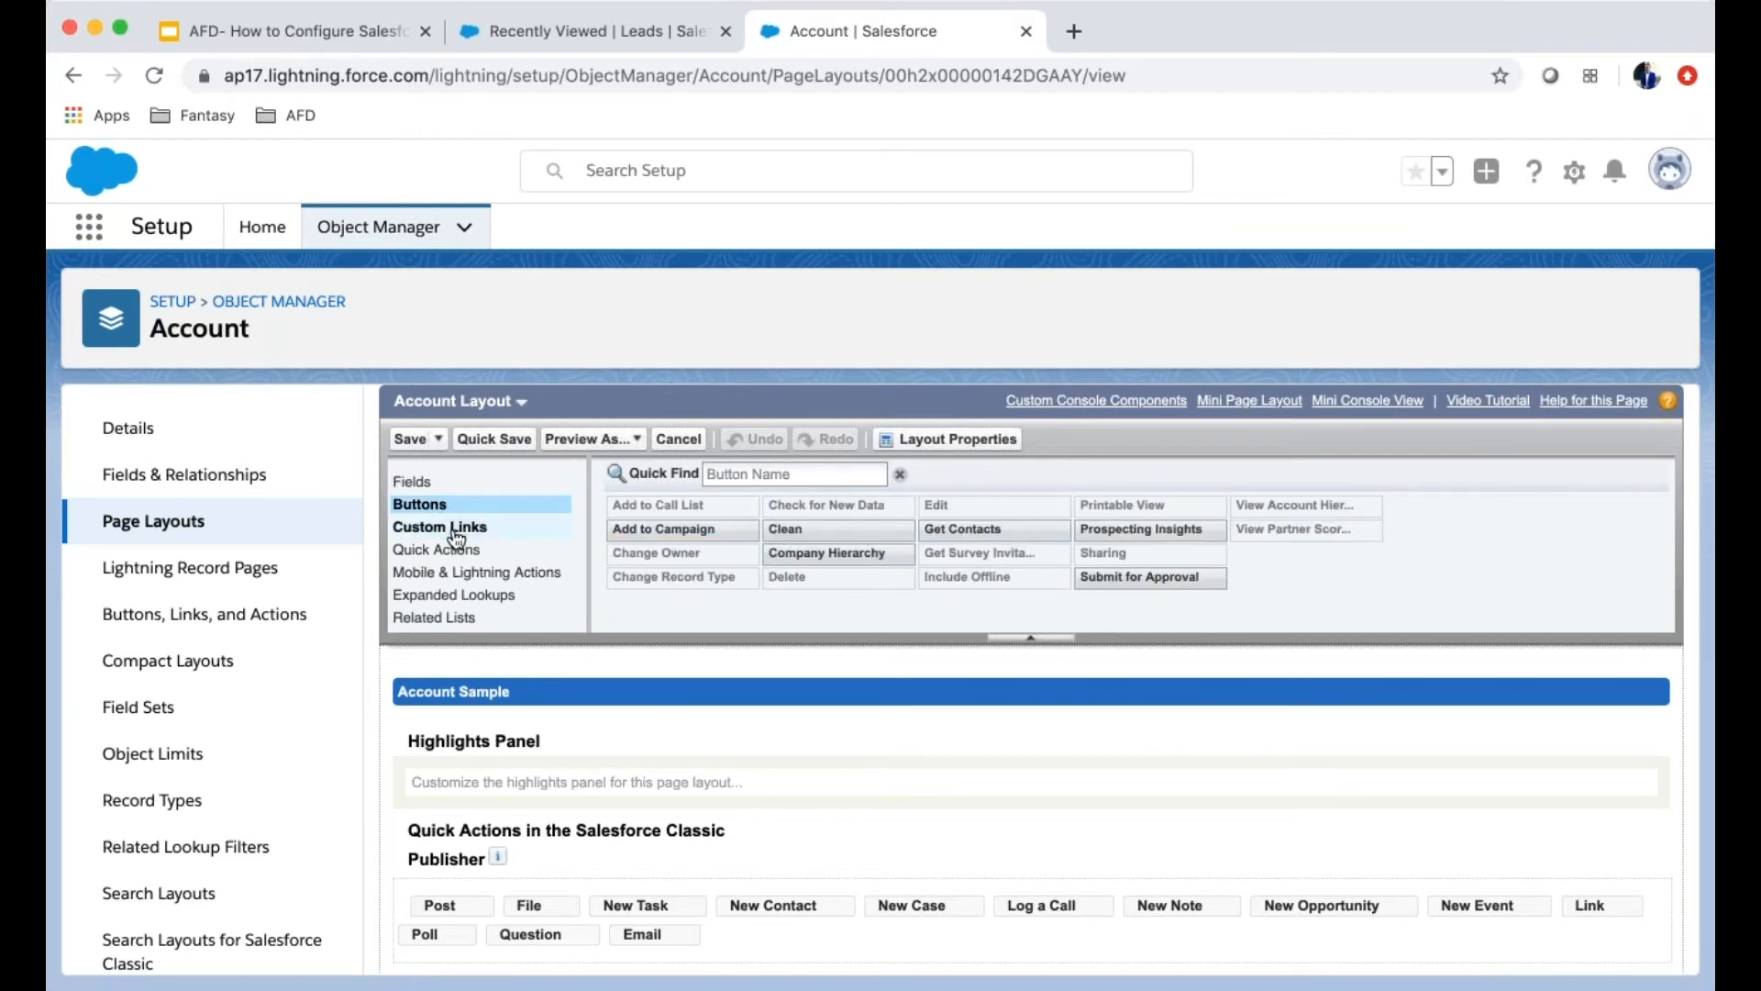
left_click(459, 530)
scroll(458, 539, "down", 10)
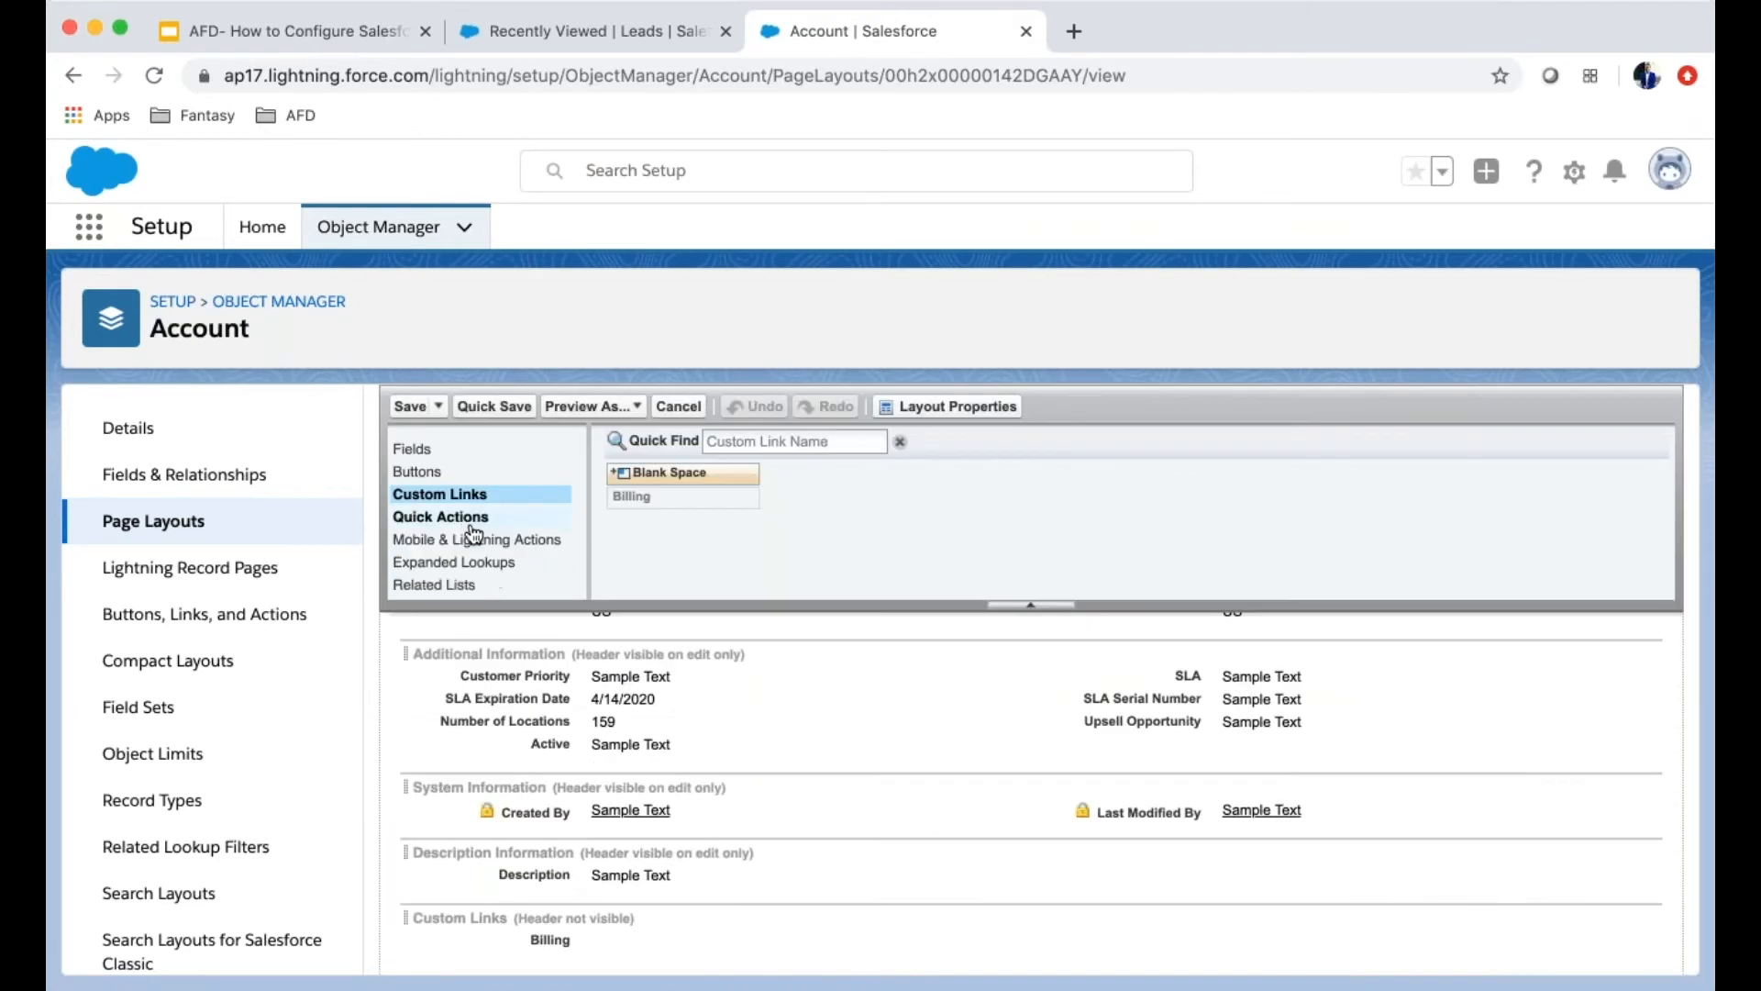
left_click(466, 519)
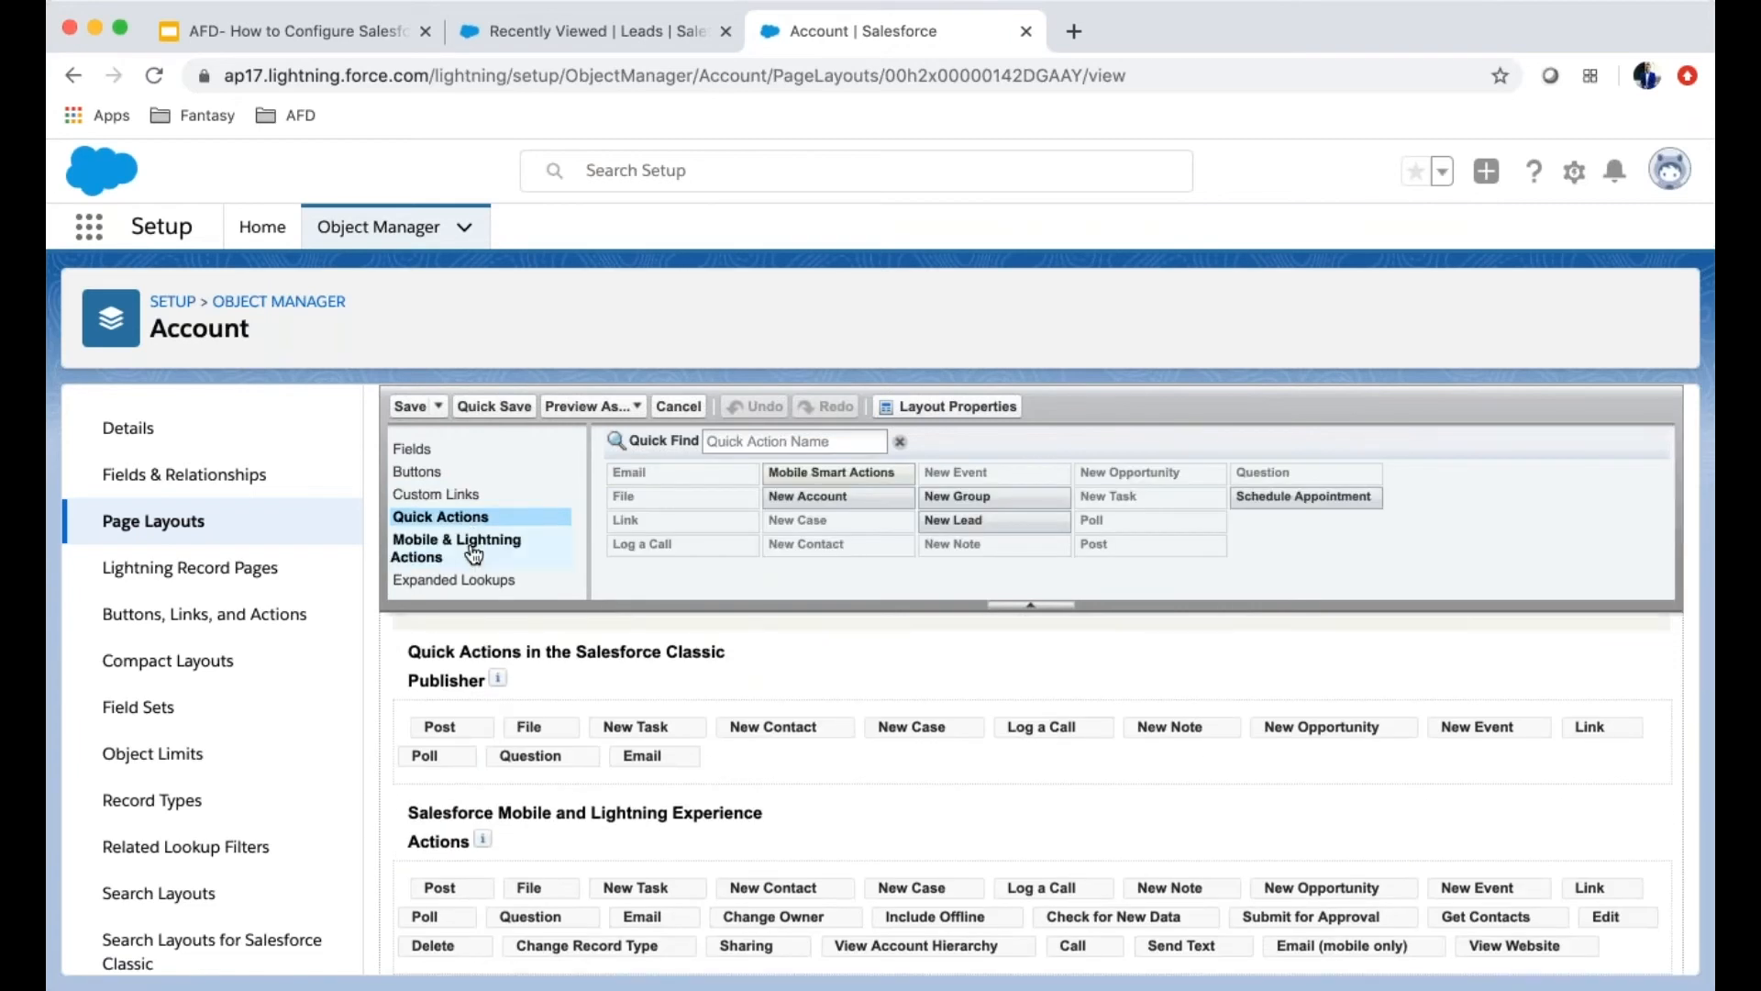
left_click(470, 548)
left_click(489, 587)
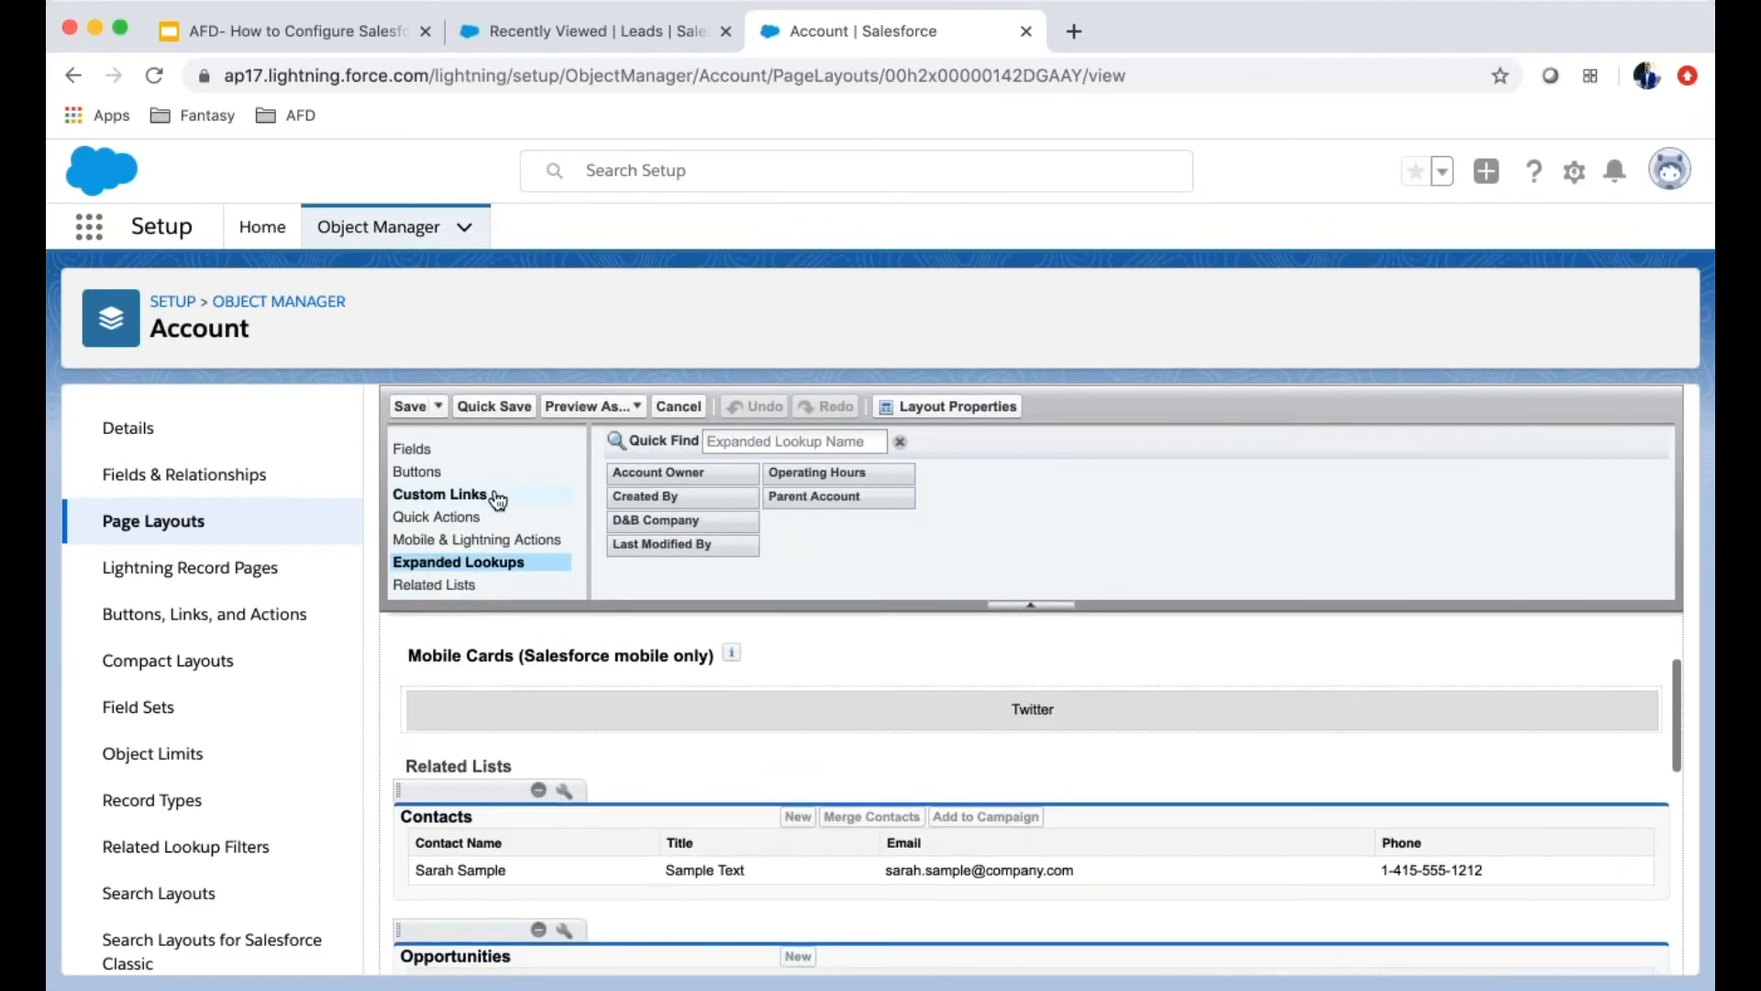
left_click(417, 451)
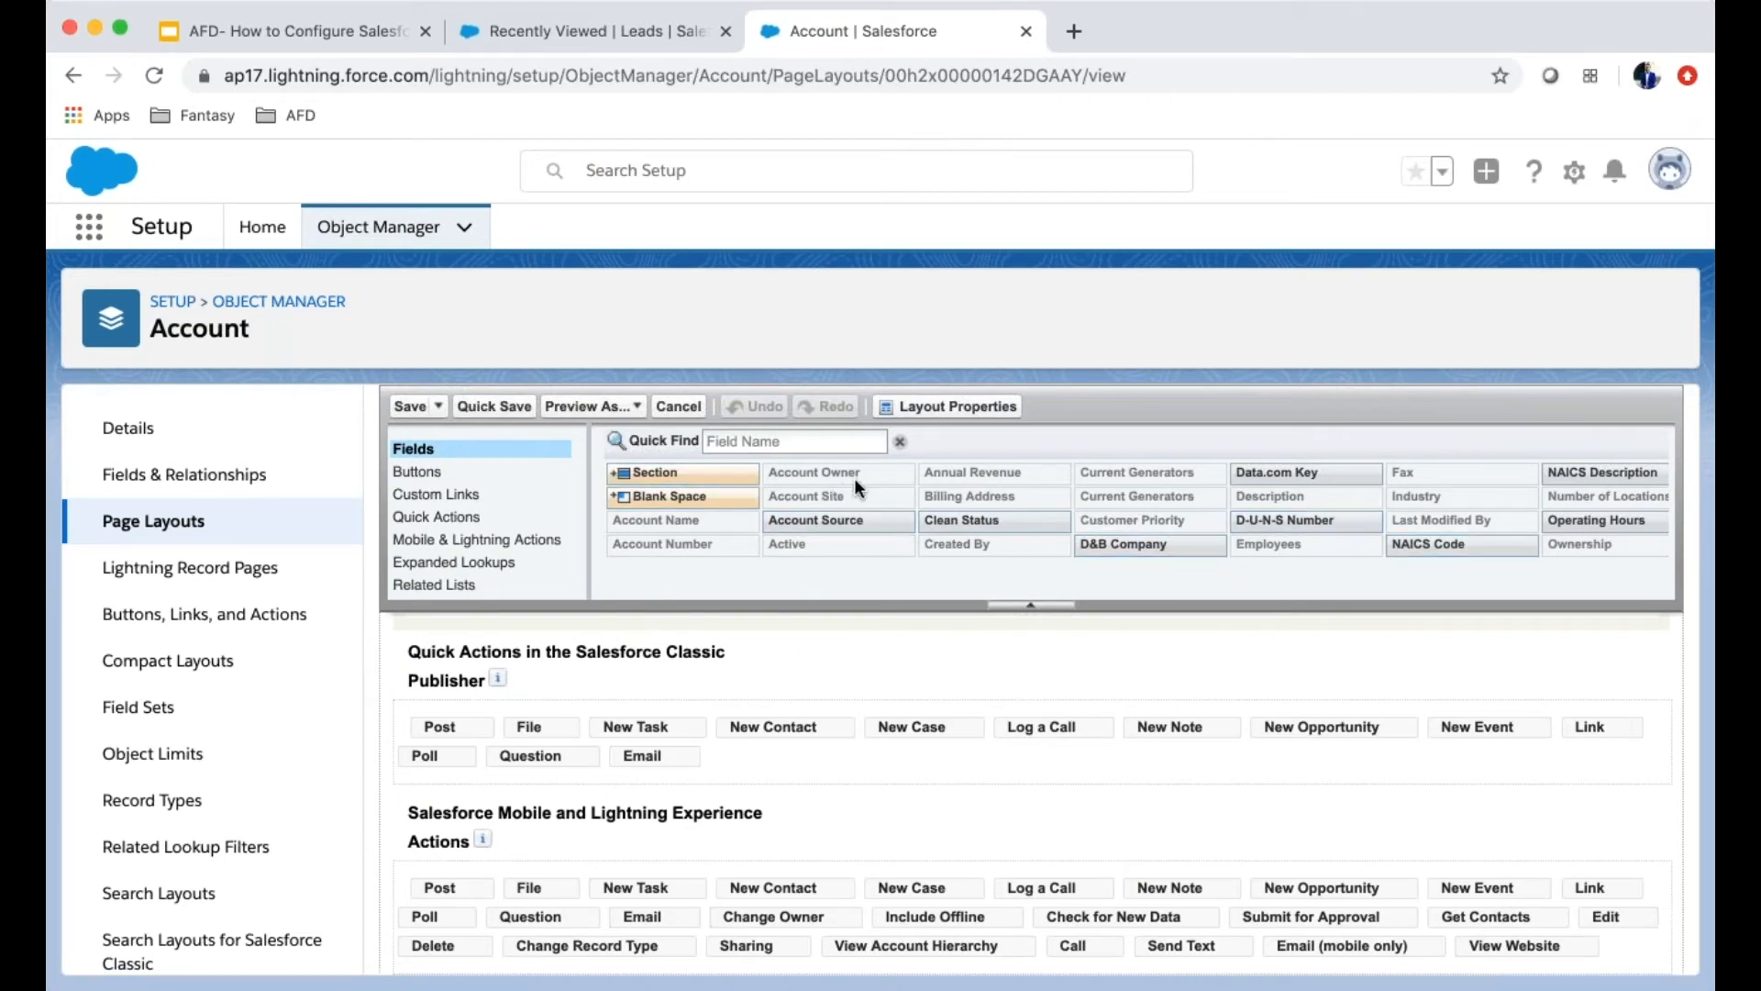
Inspect the Clean Status field's label and type among the available fields, and look over the layout's action sections
mouse_move(844, 476)
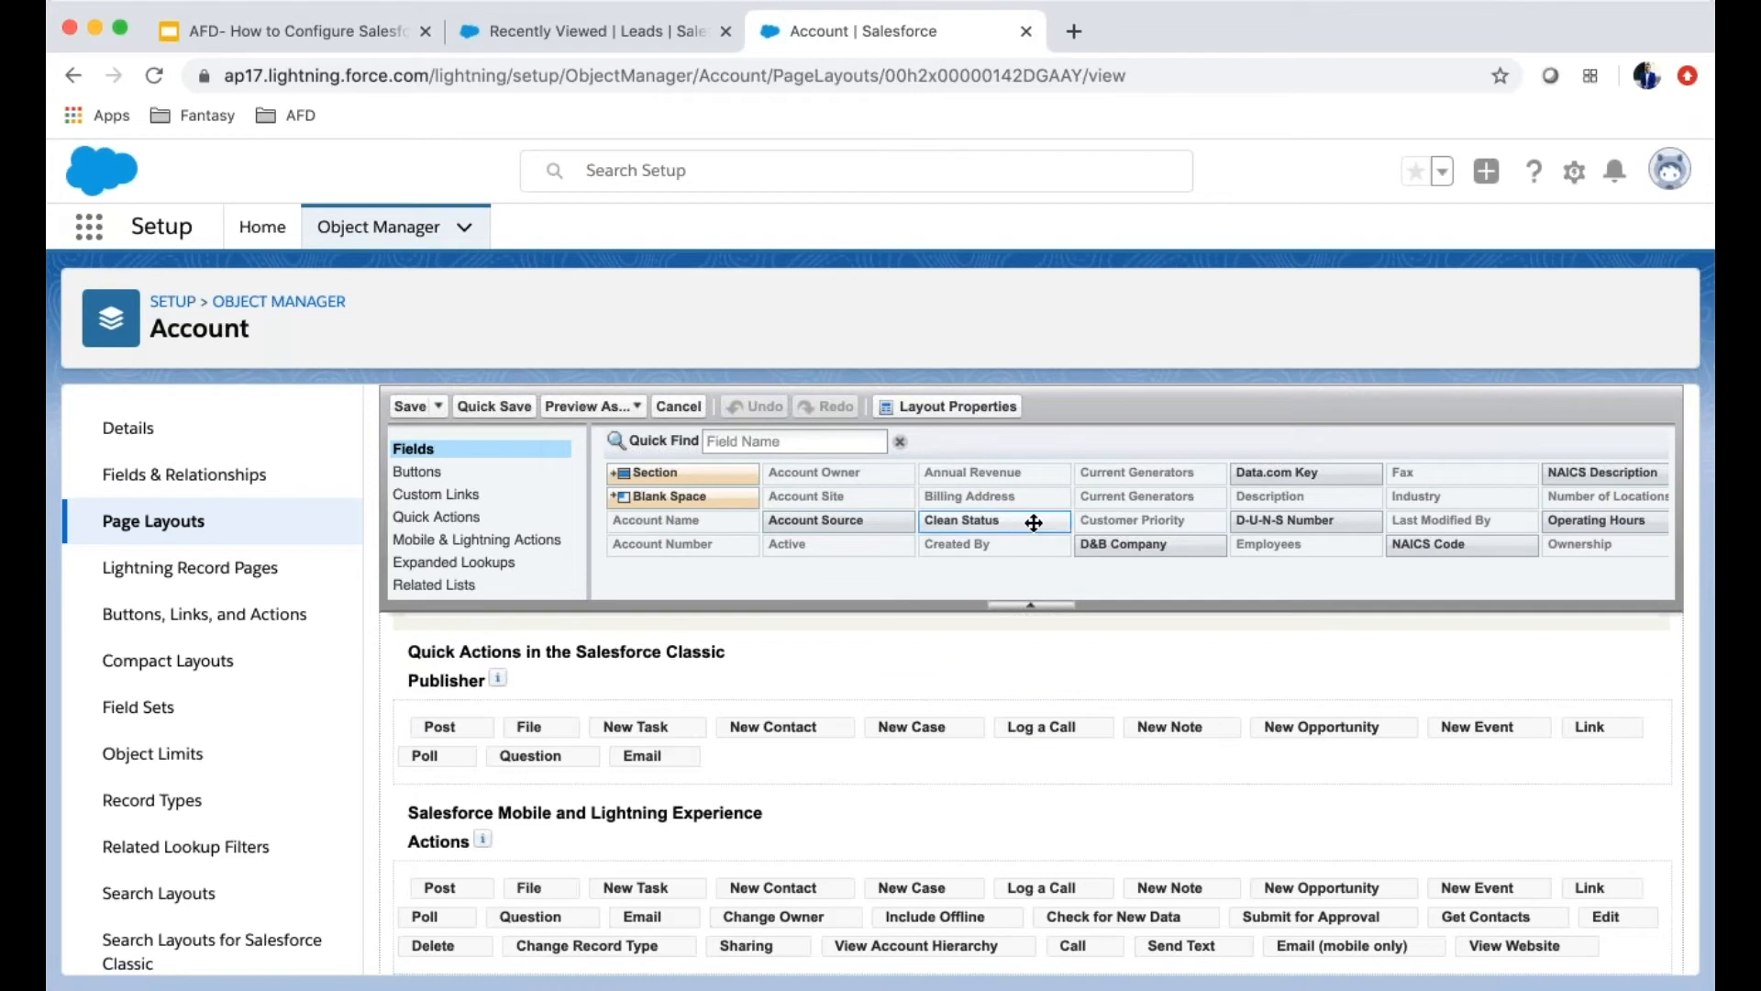
mouse_move(1027, 521)
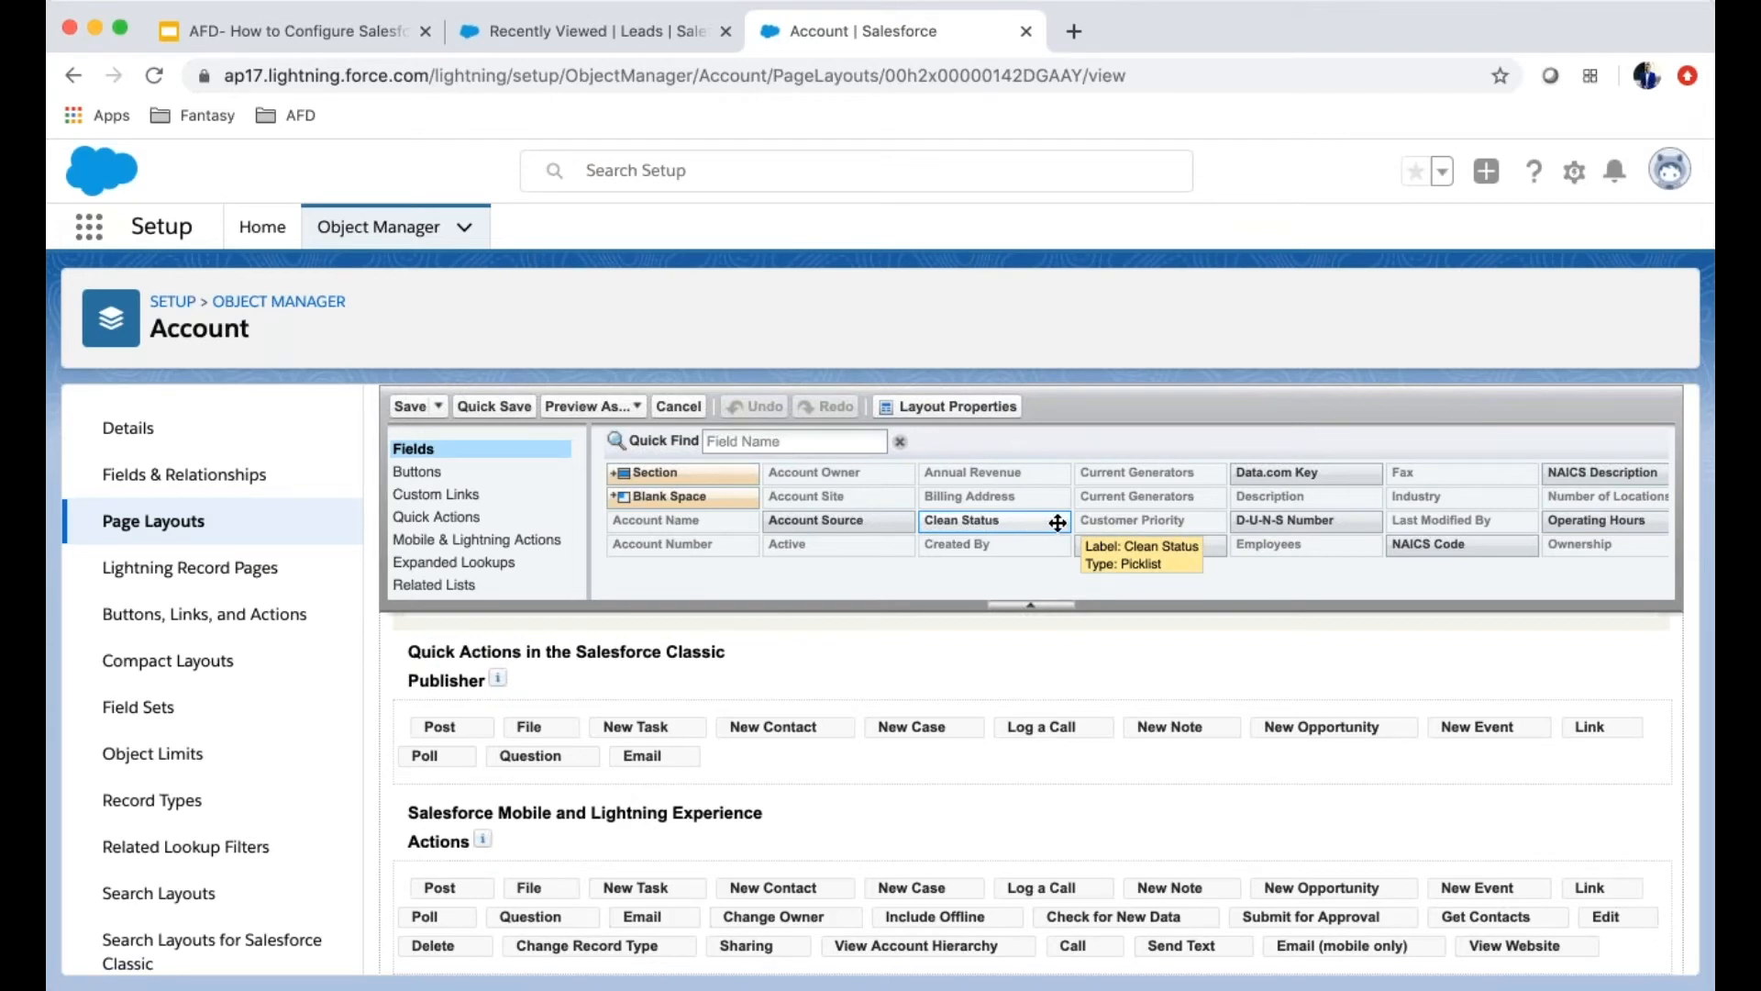
scroll(801, 642, "down", 8)
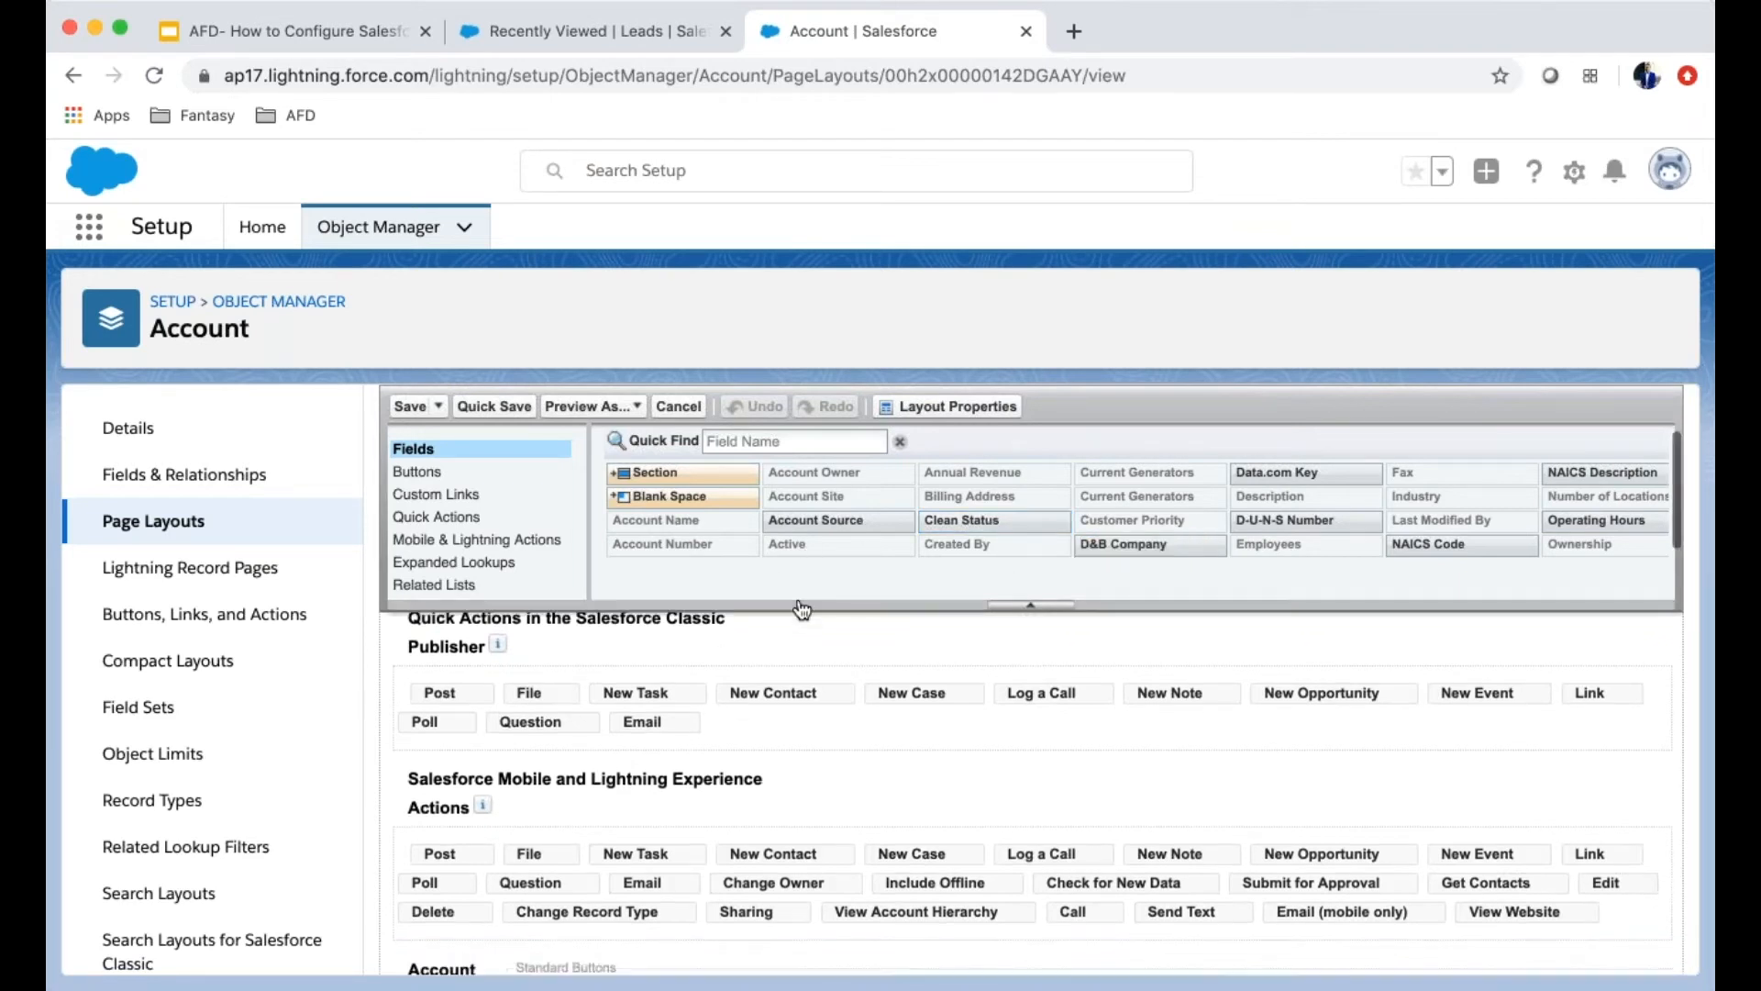
scroll(868, 733, "up", 8)
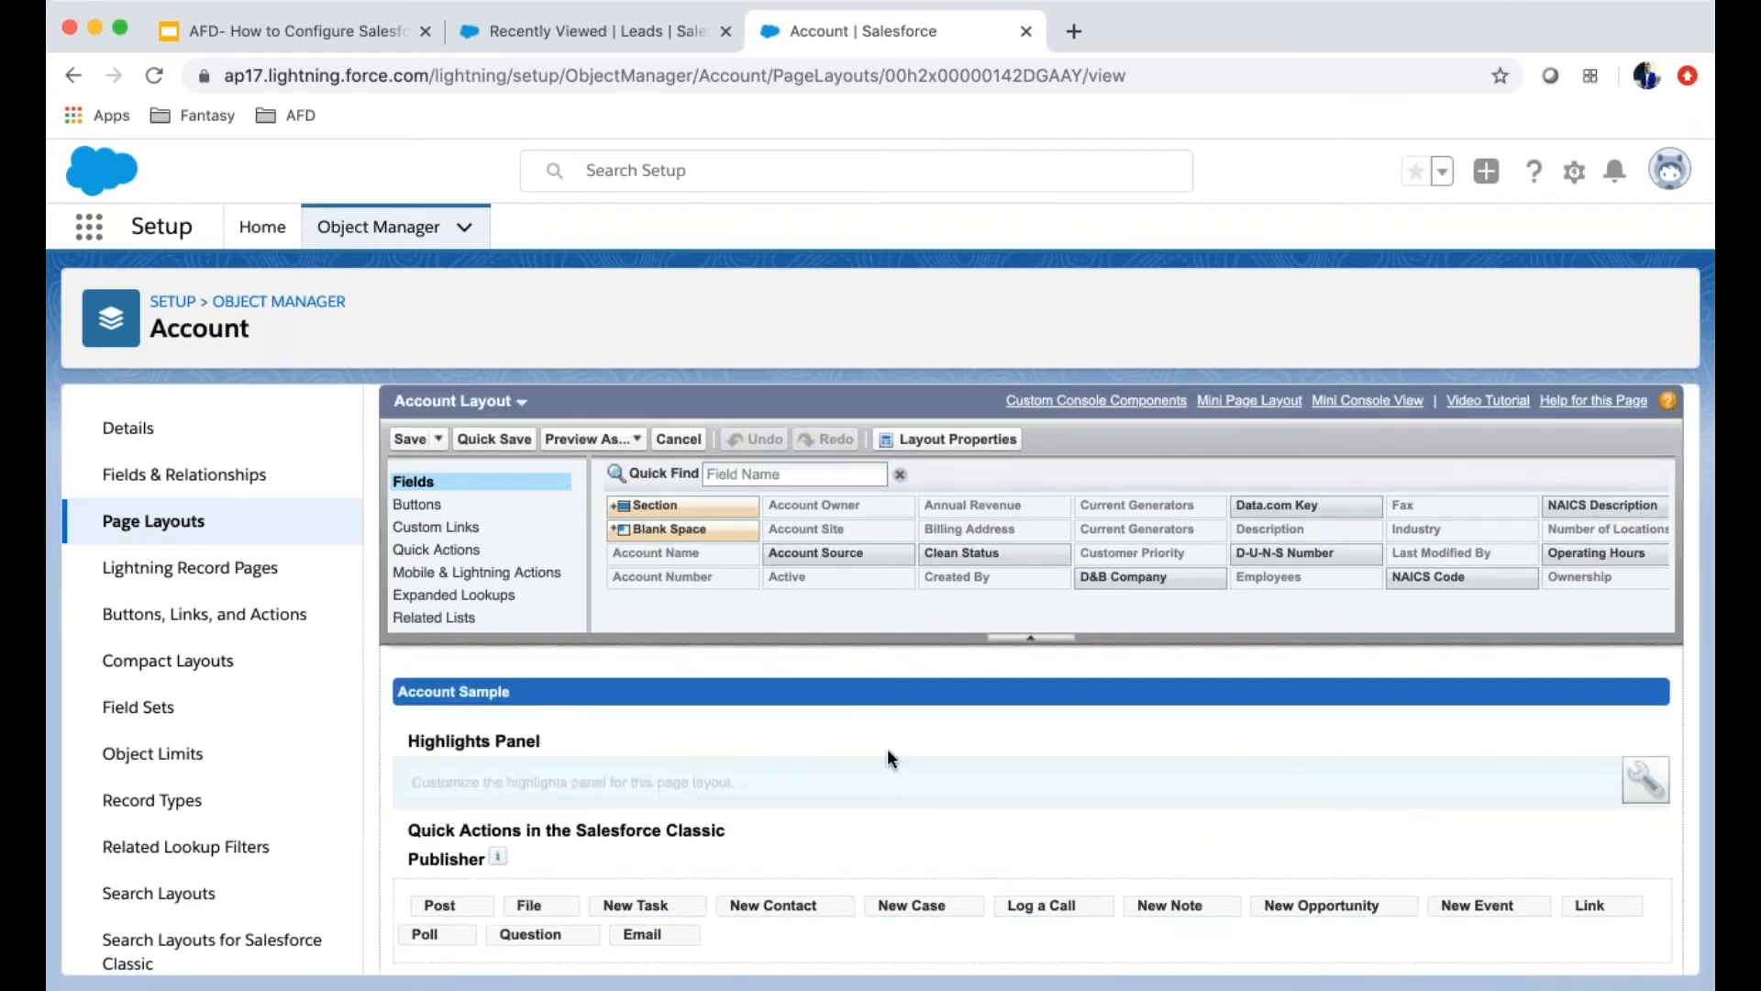
Switch to the open lead record and highlight its Title and Company details in the summary card
left_click(559, 31)
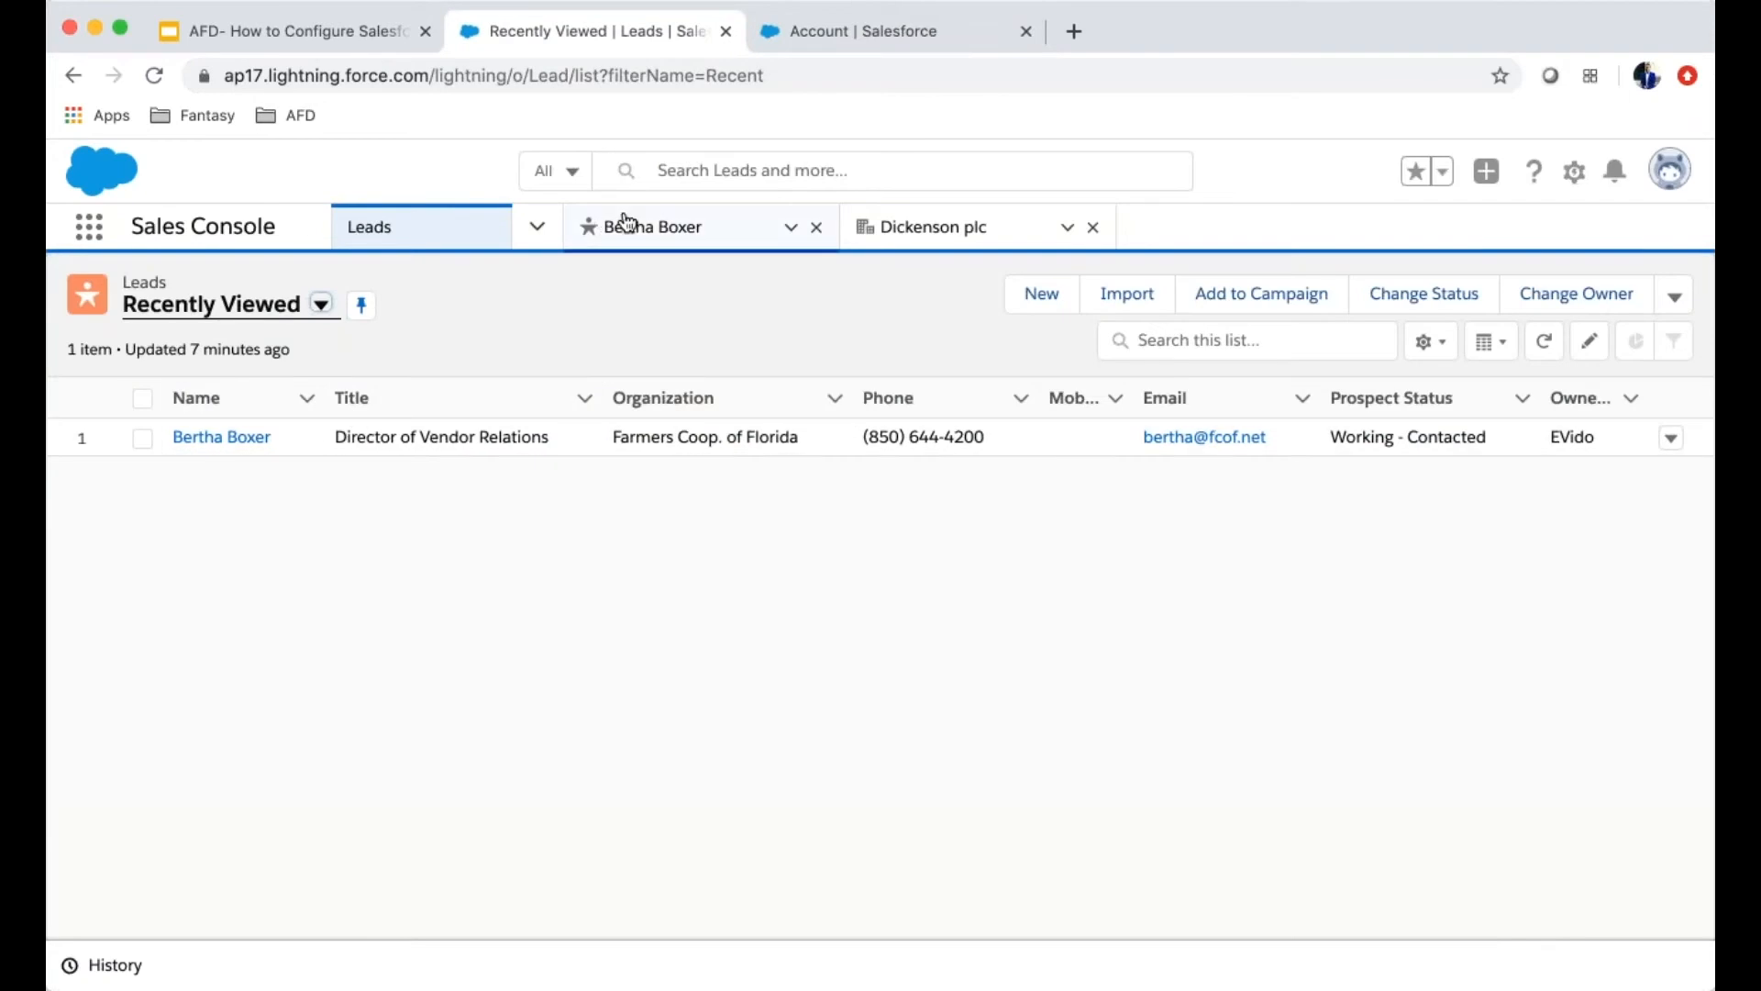
left_click(644, 240)
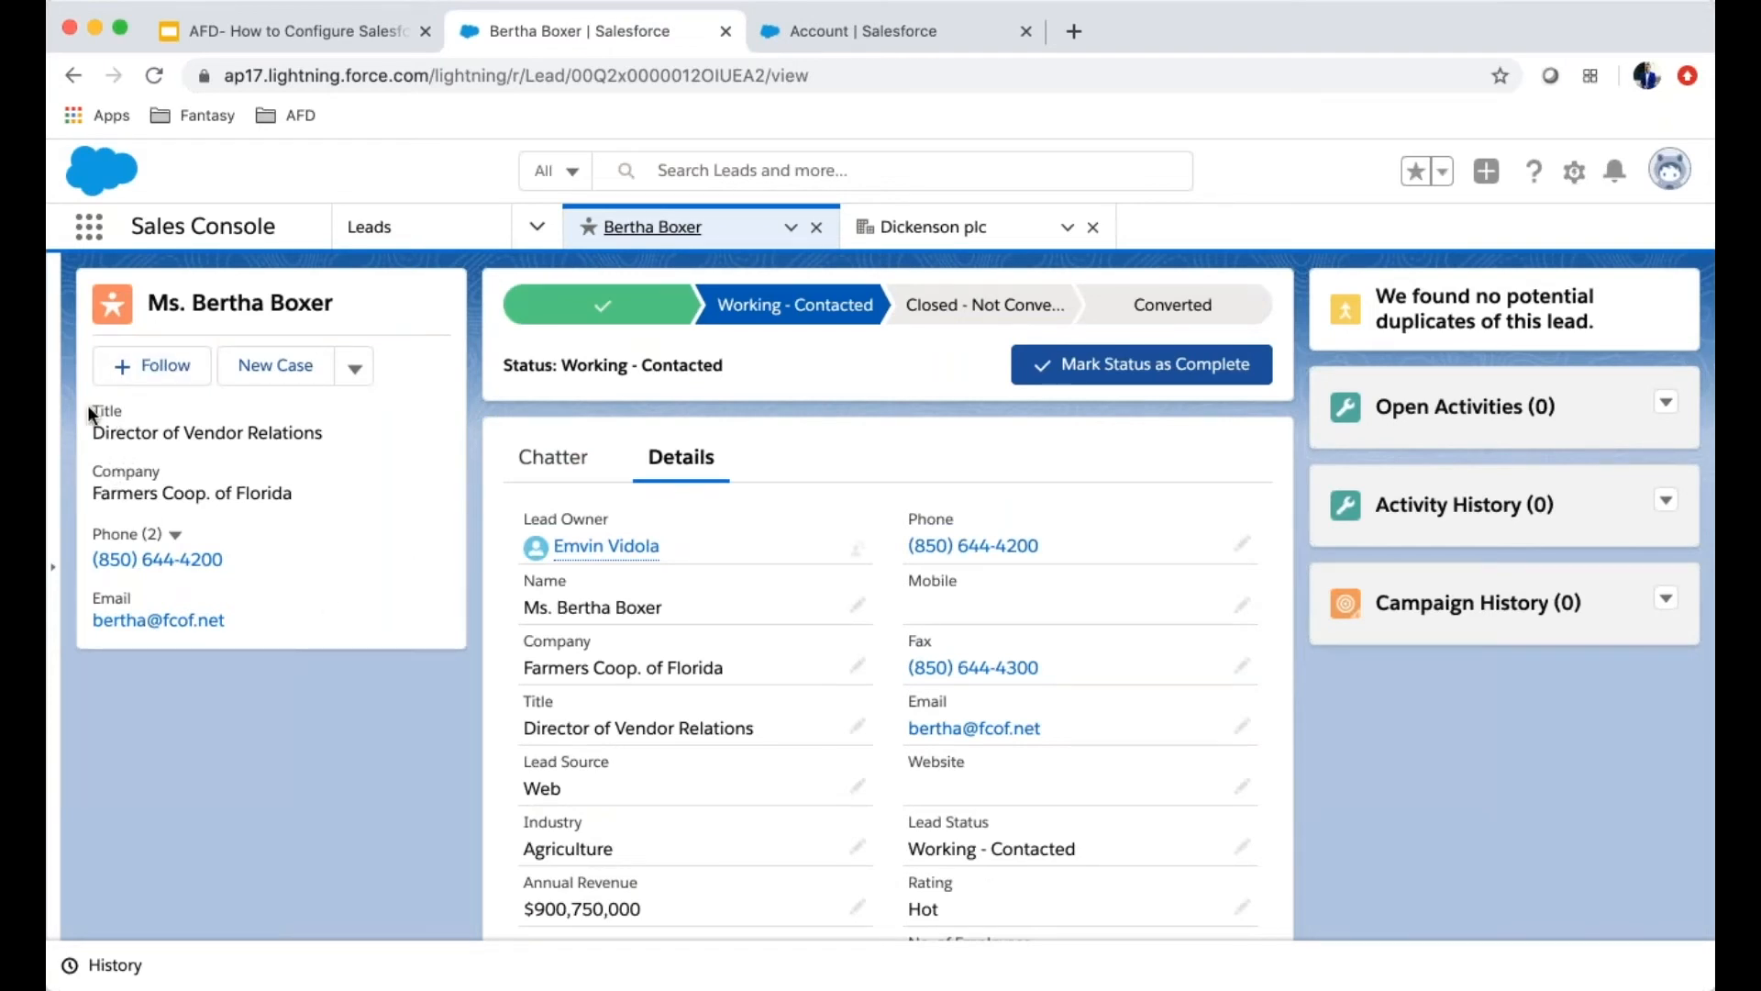
left_click_drag(96, 409, 350, 438)
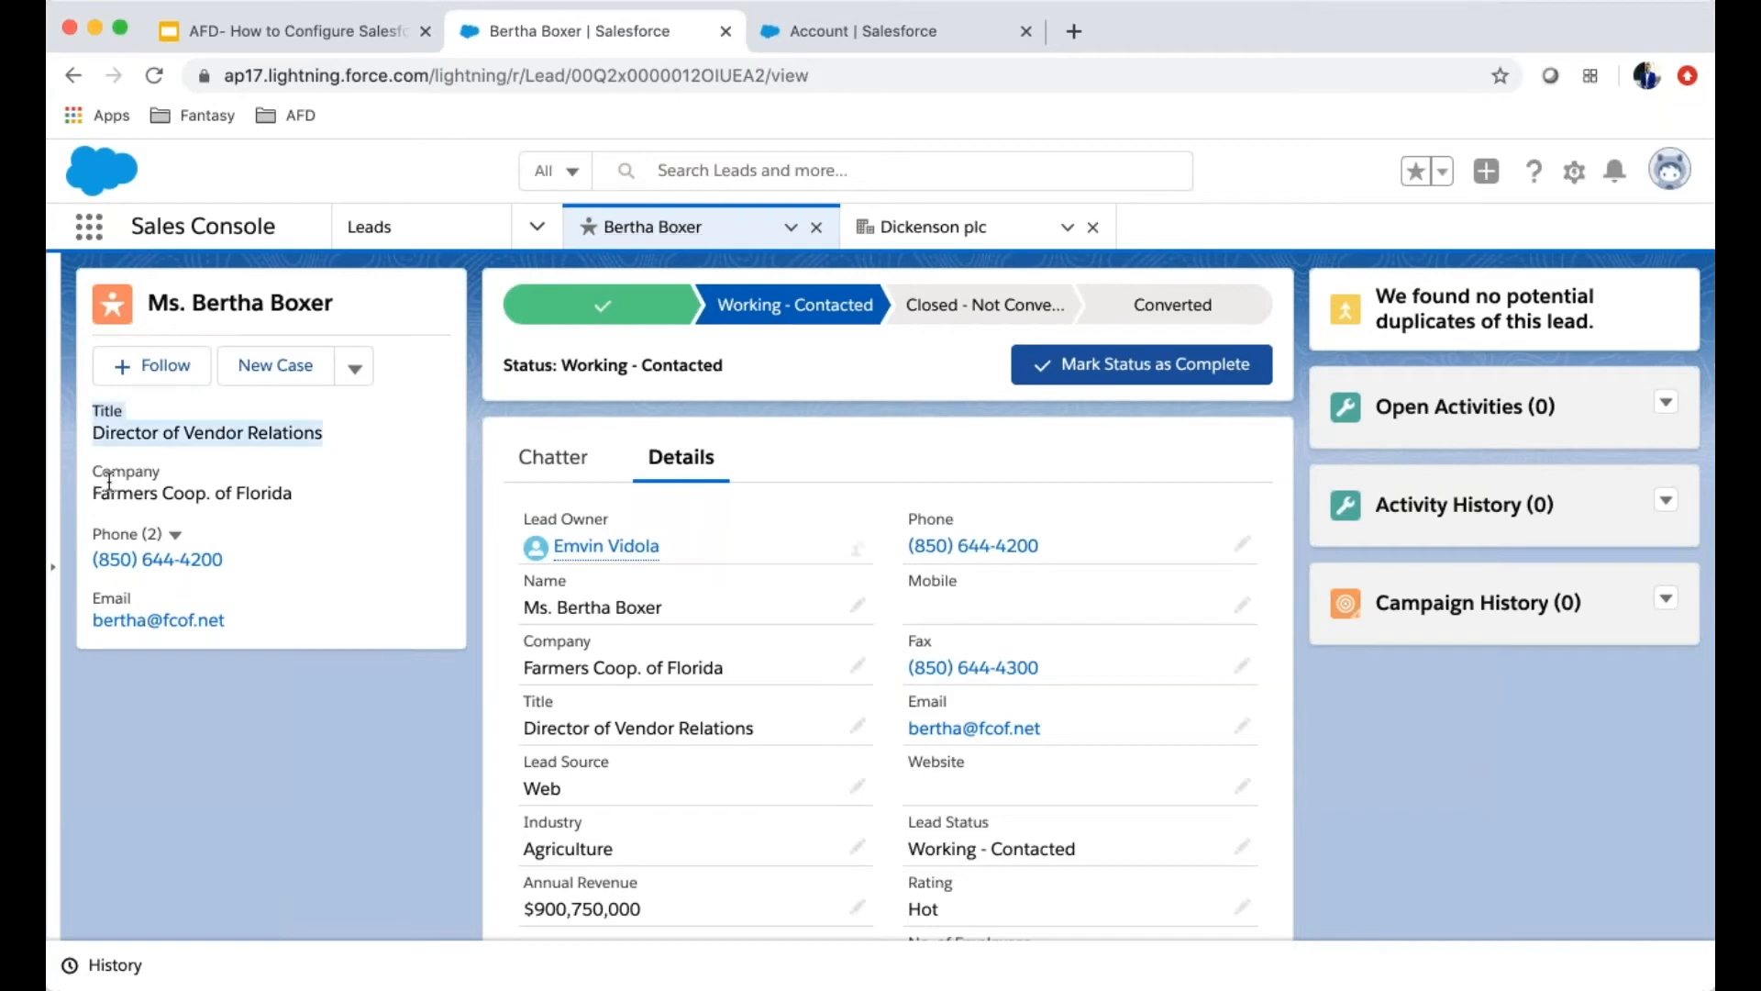
left_click_drag(84, 483, 294, 496)
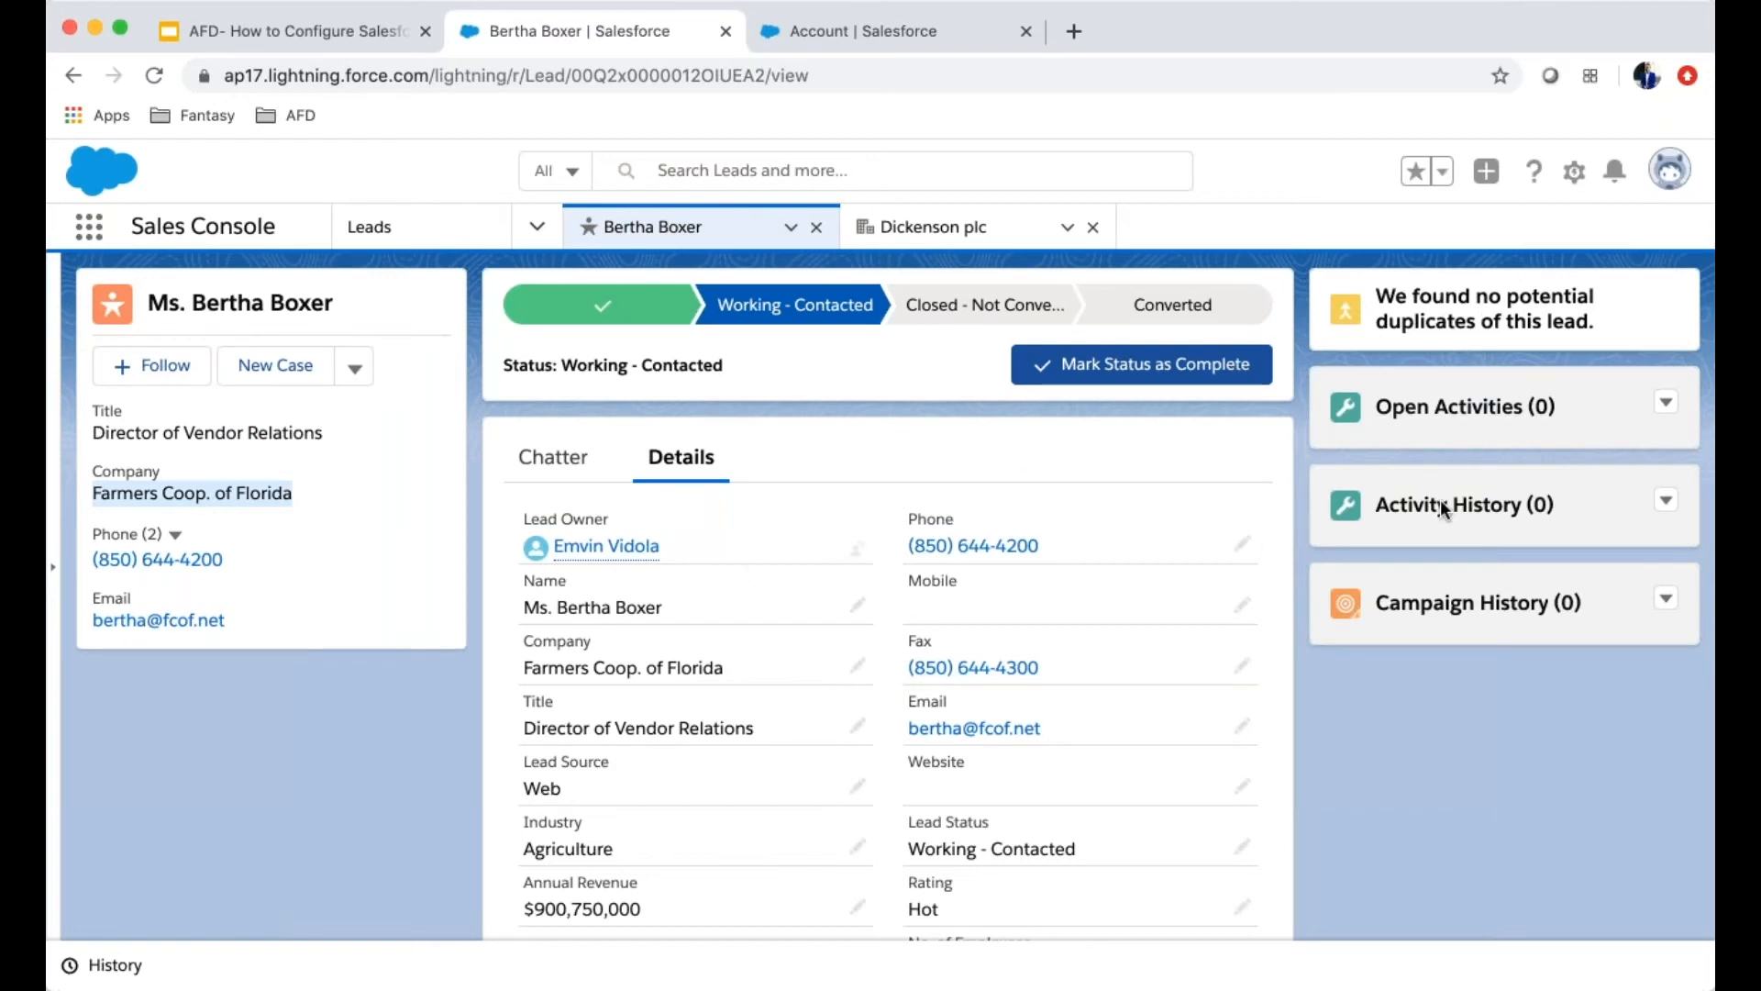
Compare the Account Layout's highlights and quick action sections with the lead record, and display the lead's additional actions
left_click(870, 27)
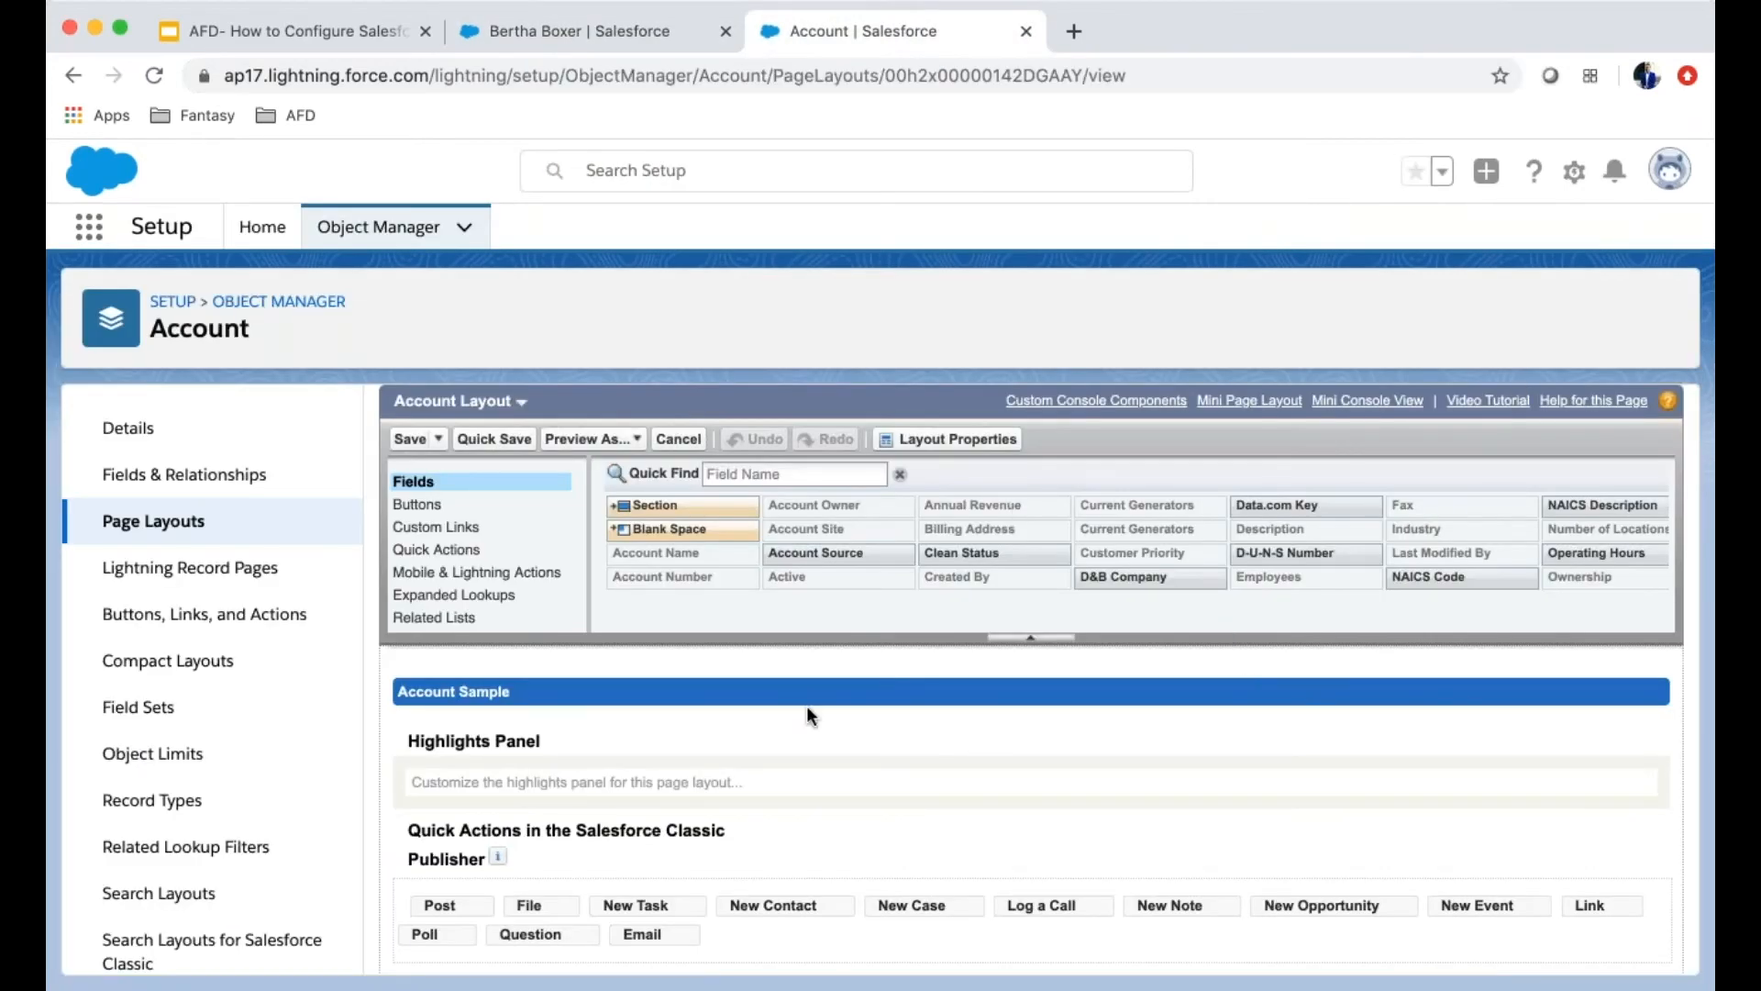
scroll(941, 783, "down", 1)
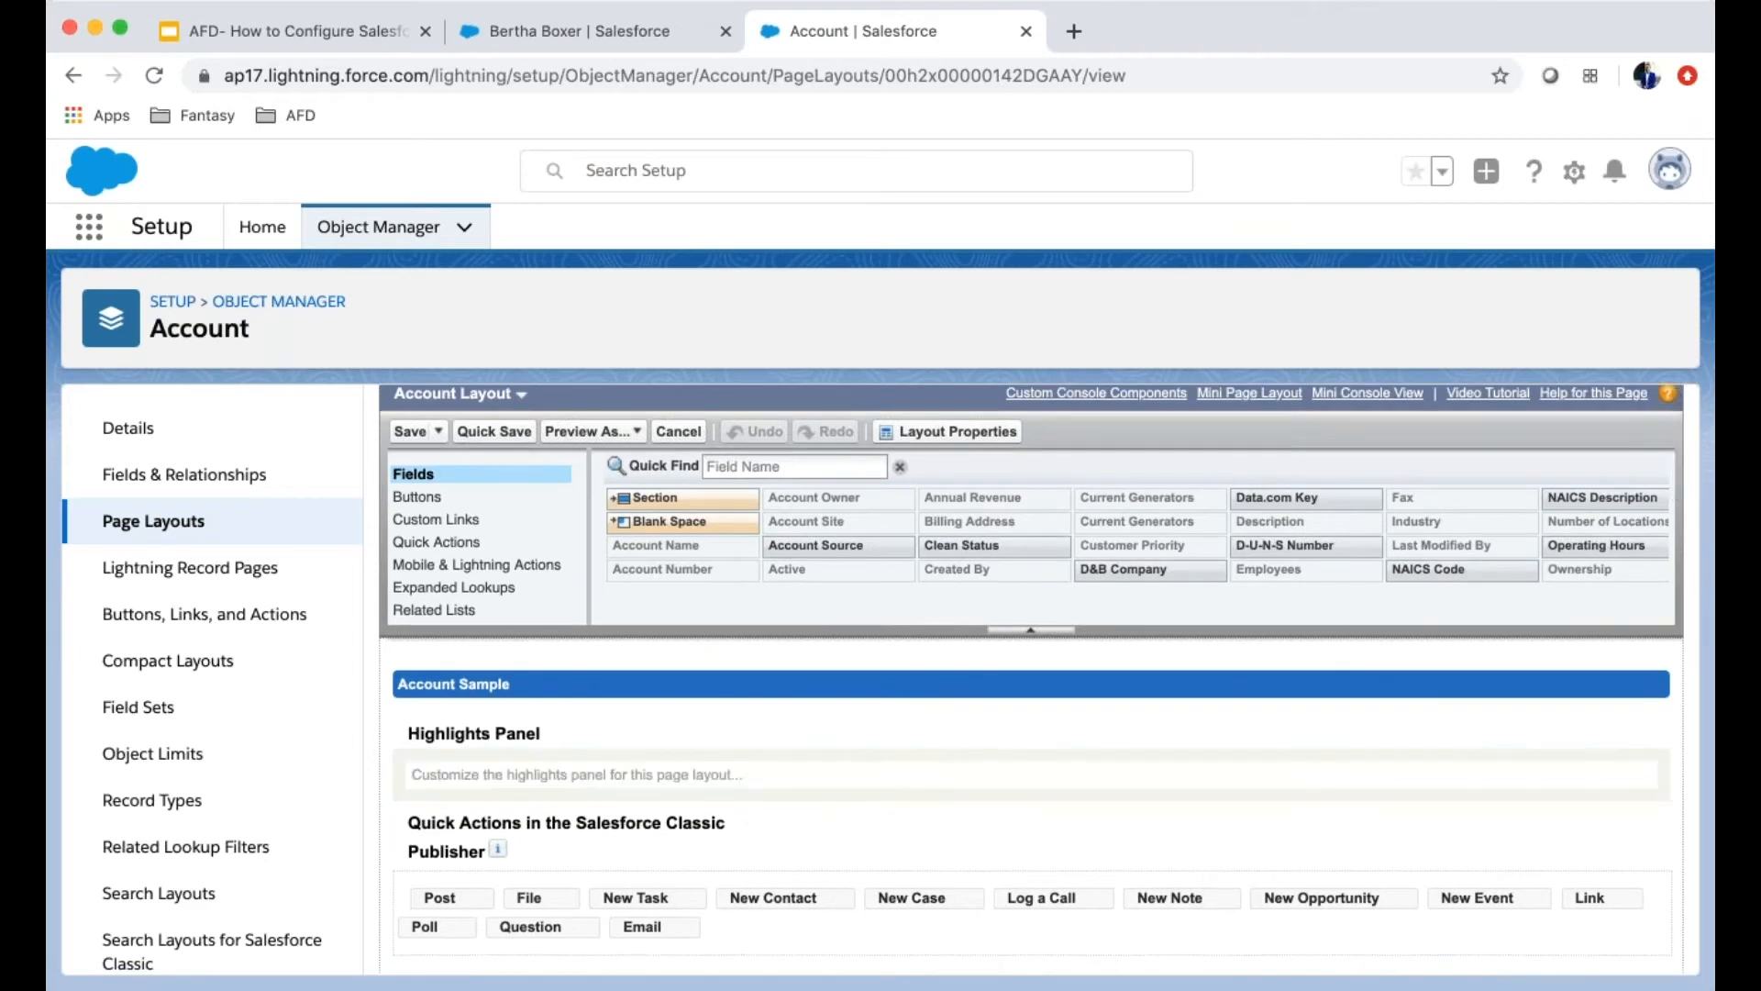
scroll(899, 816, "down", 3)
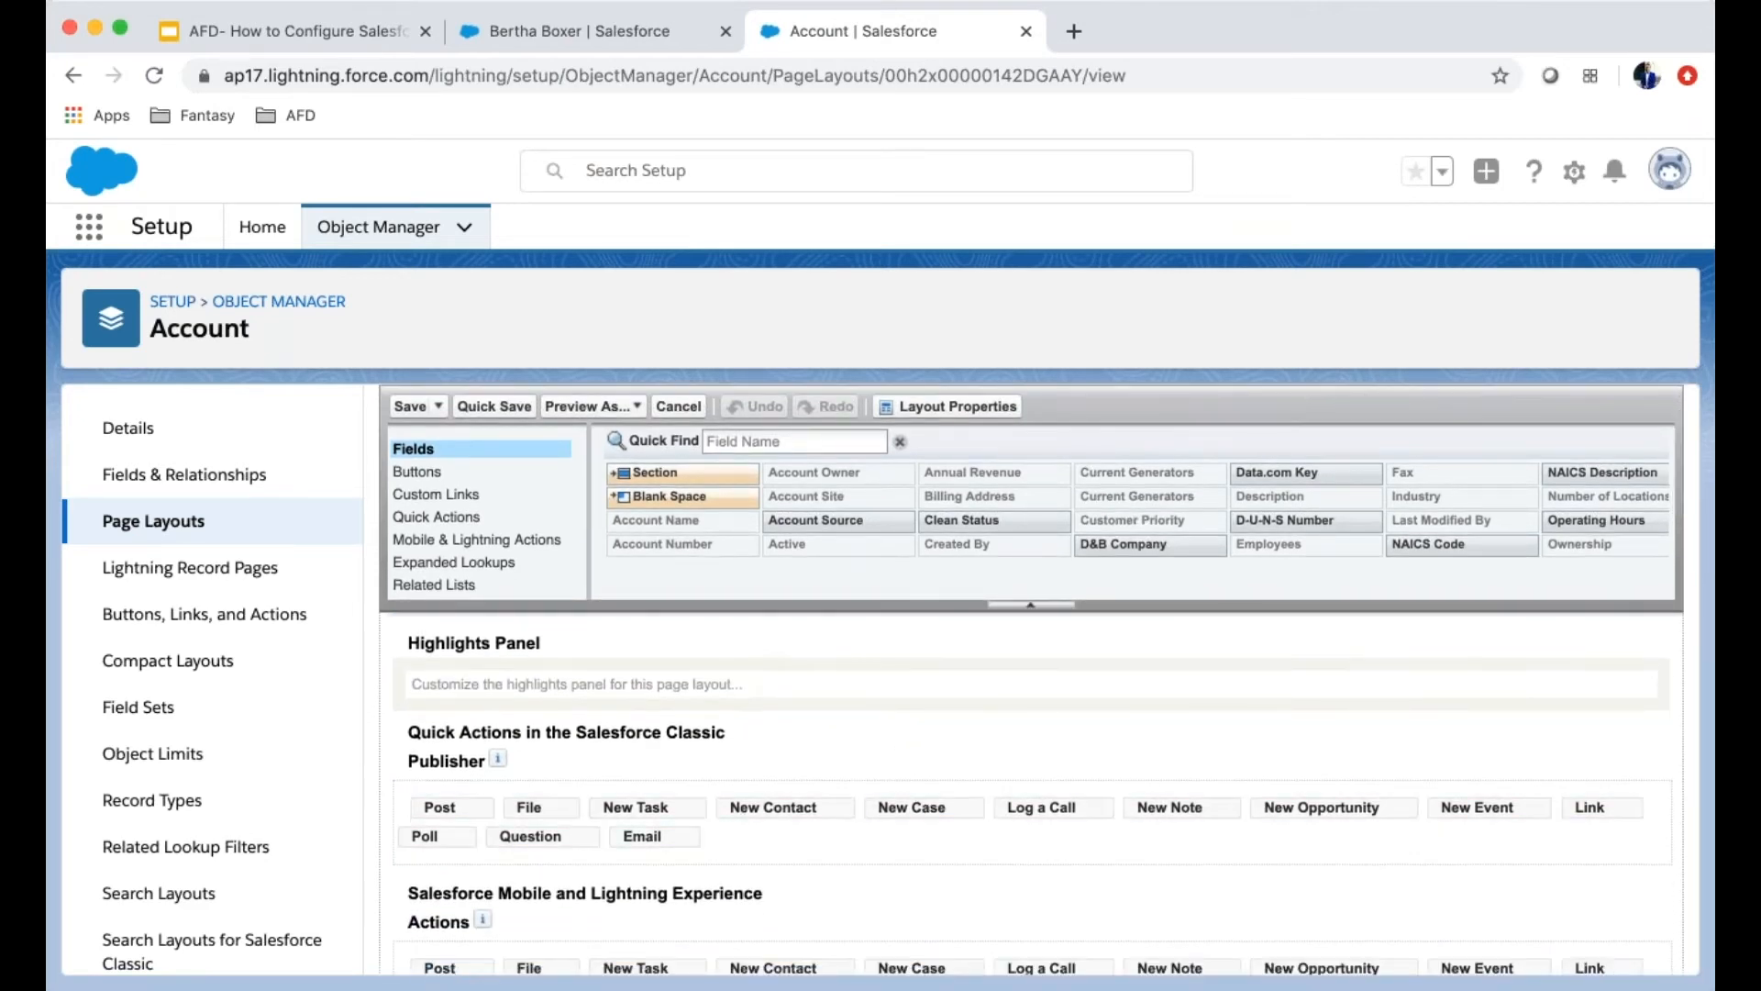
left_click(587, 25)
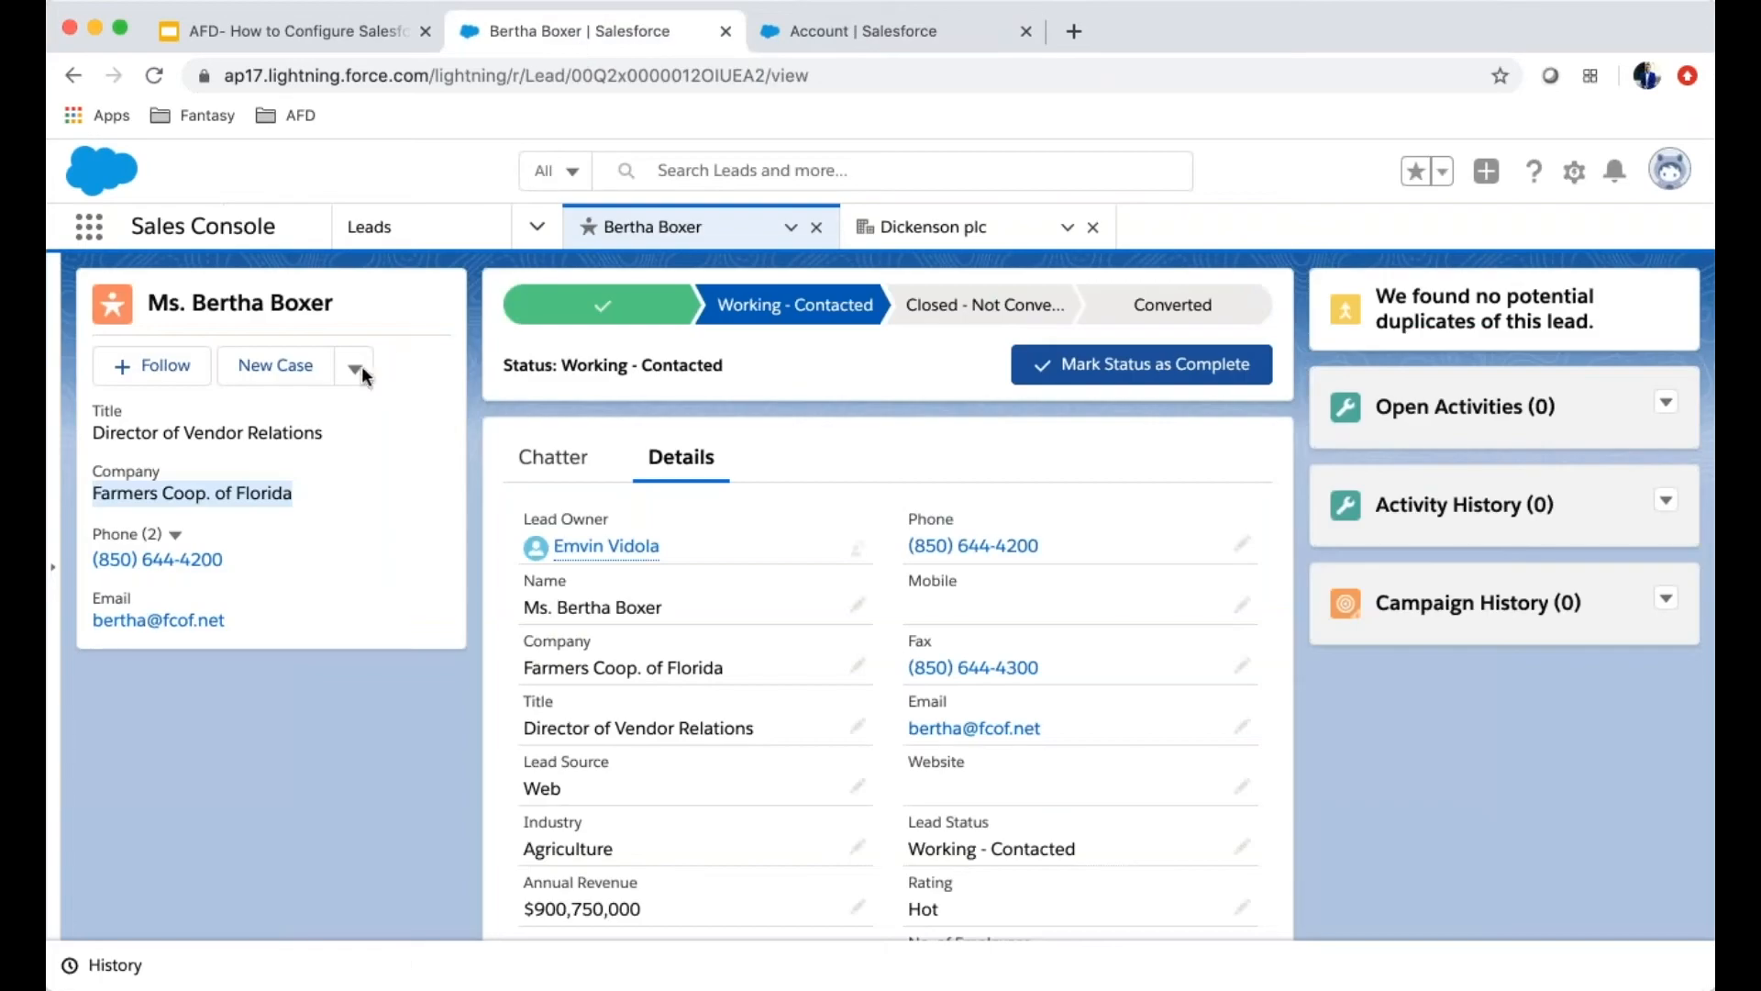
left_click(355, 371)
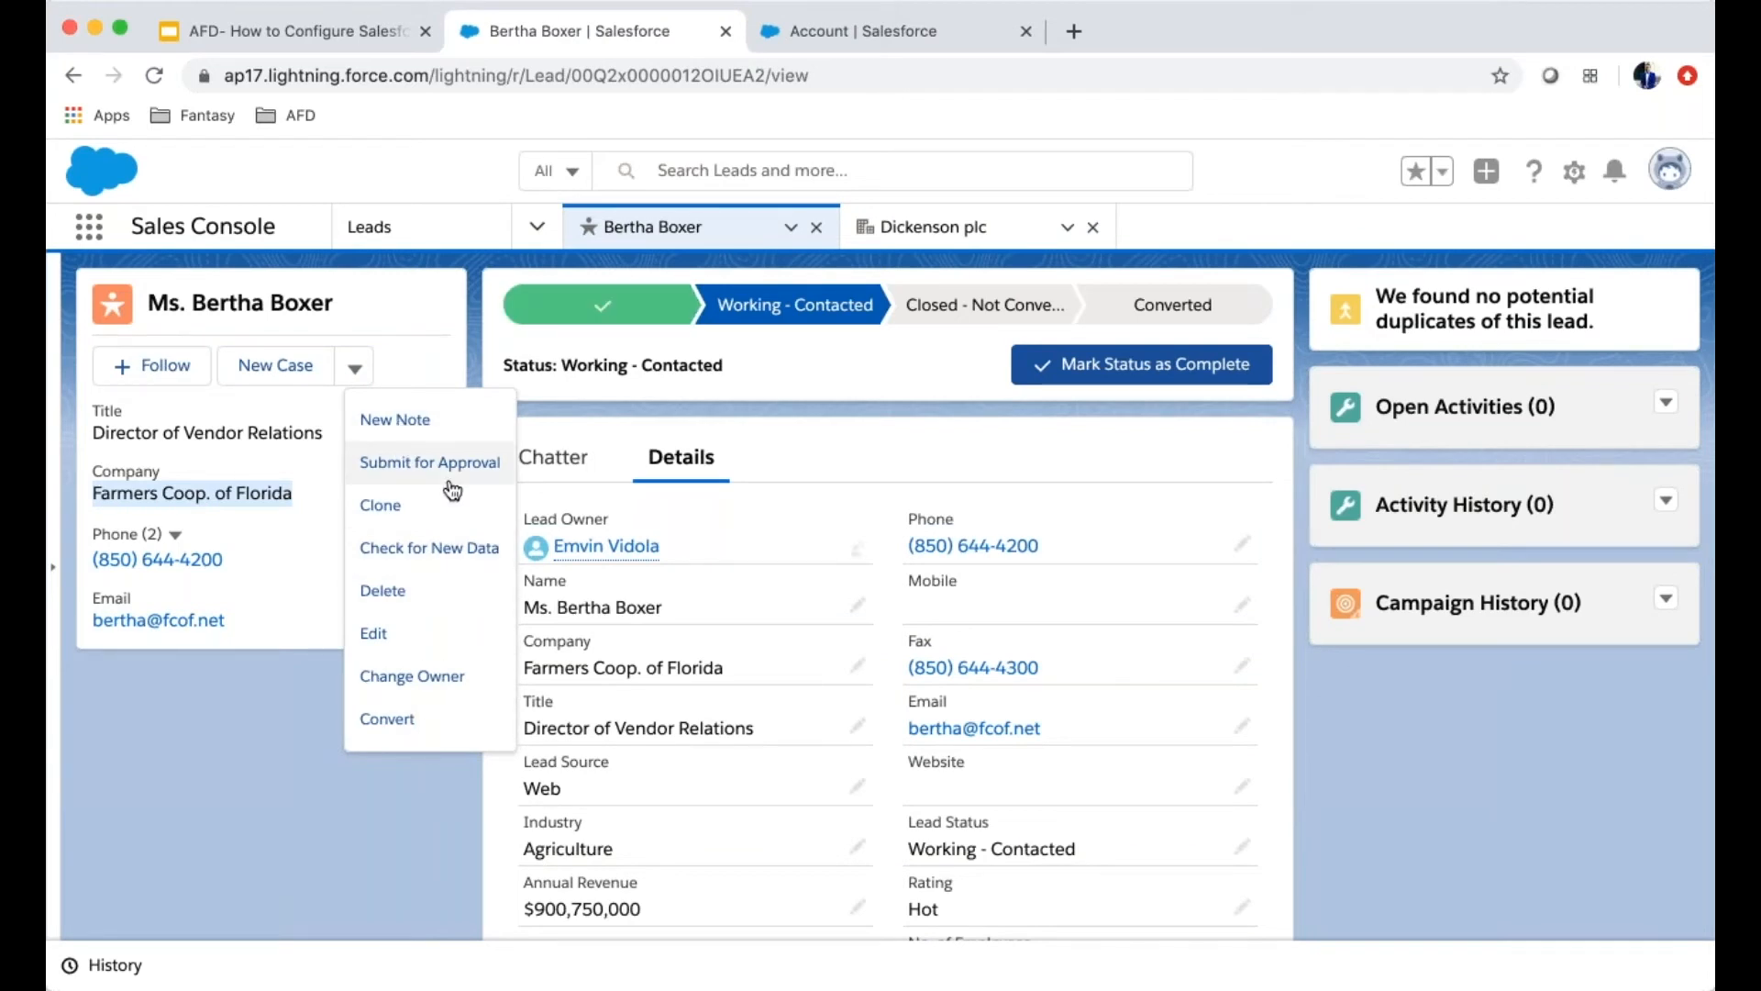
On the Account Layout, remove the duplicate Current Generators field and move the remaining one to the start of Account Information
left_click(911, 30)
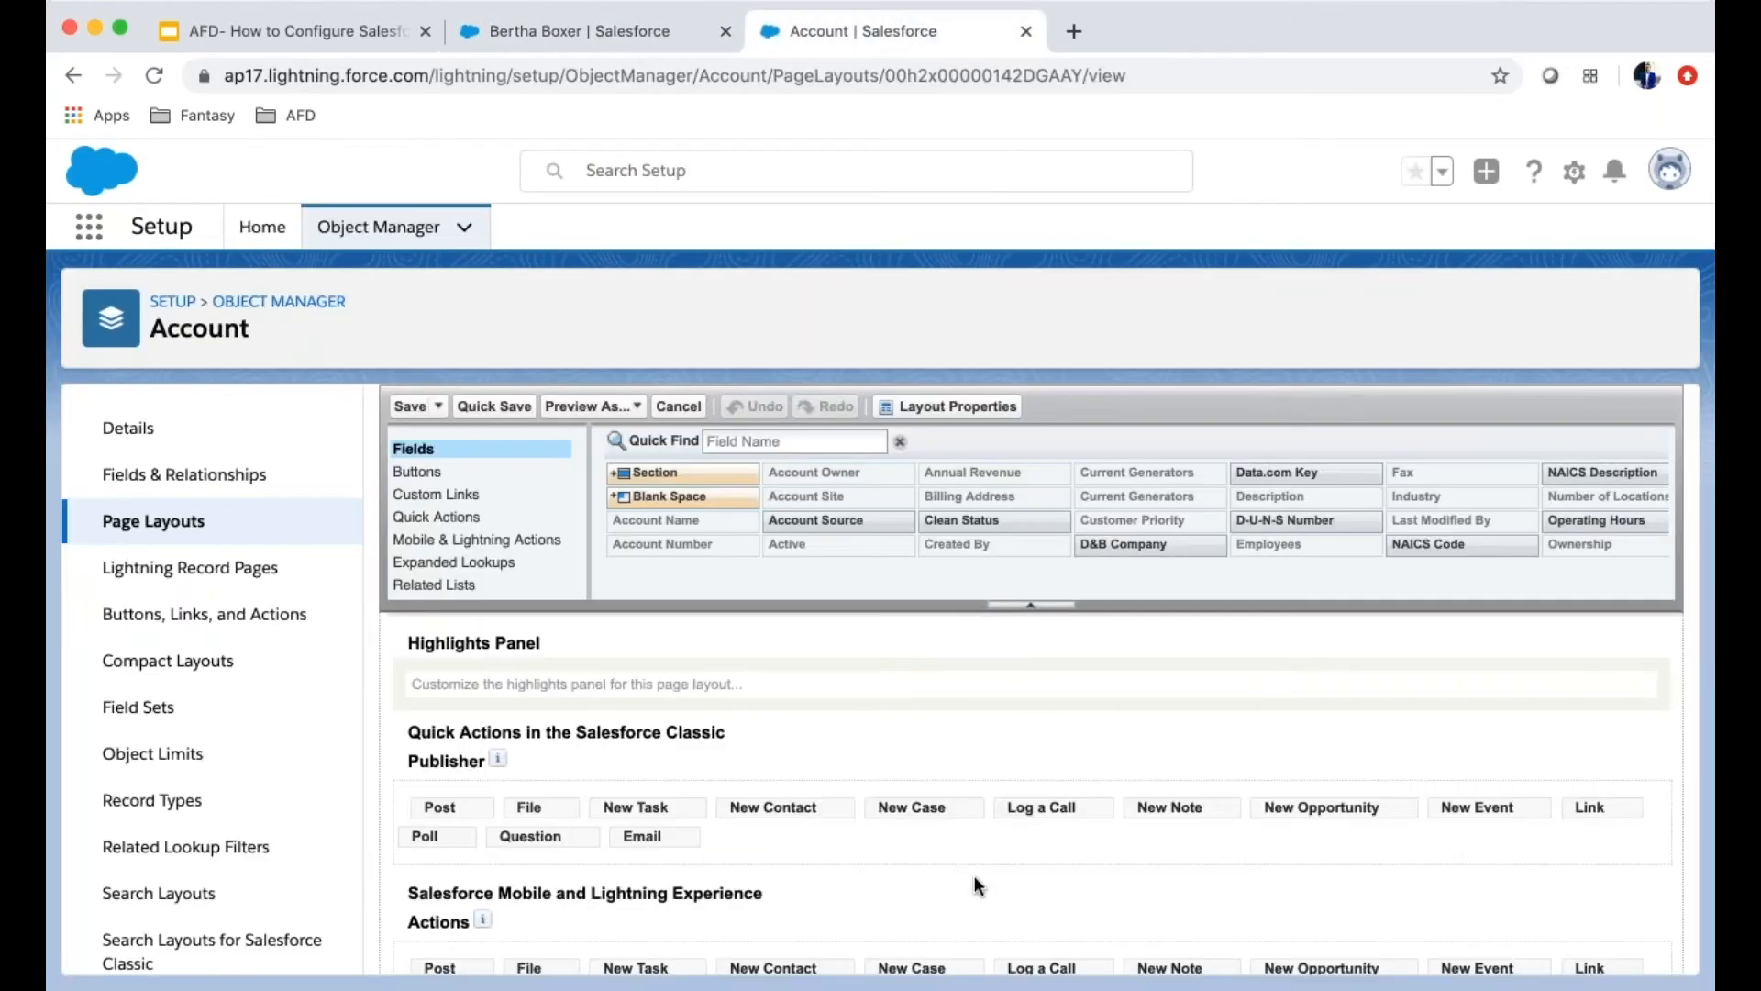
scroll(969, 871, "down", 5)
scroll(965, 869, "down", 5)
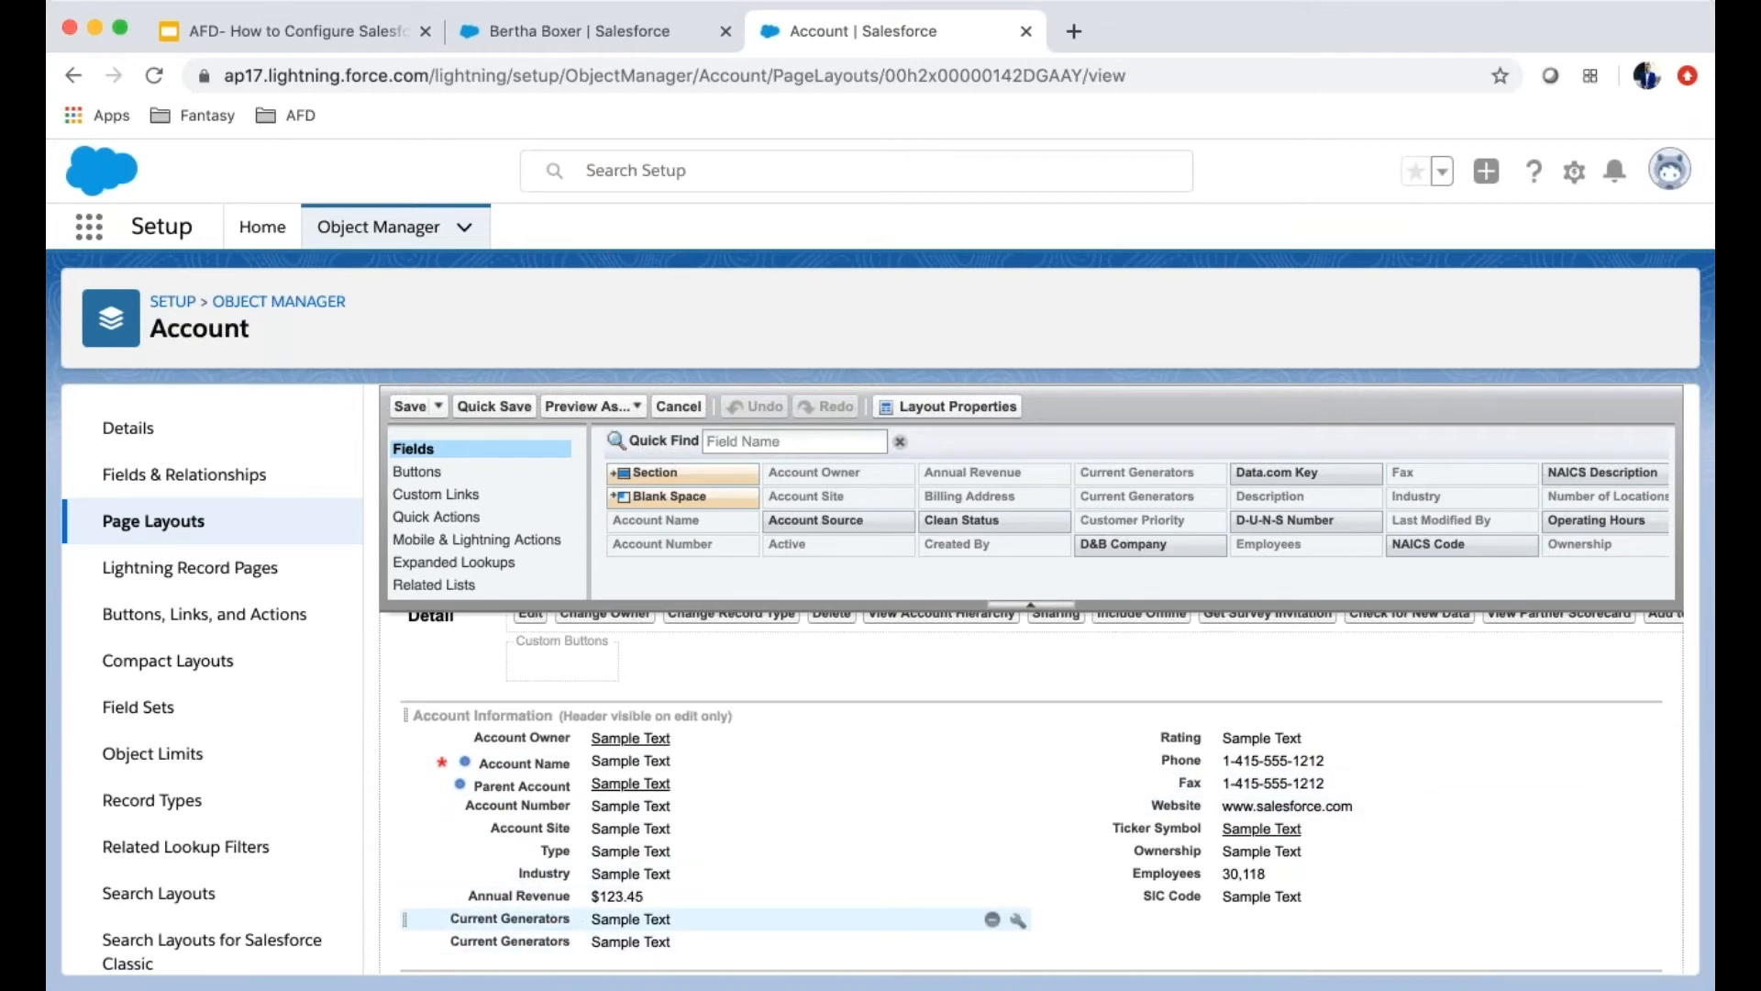
left_click(549, 921)
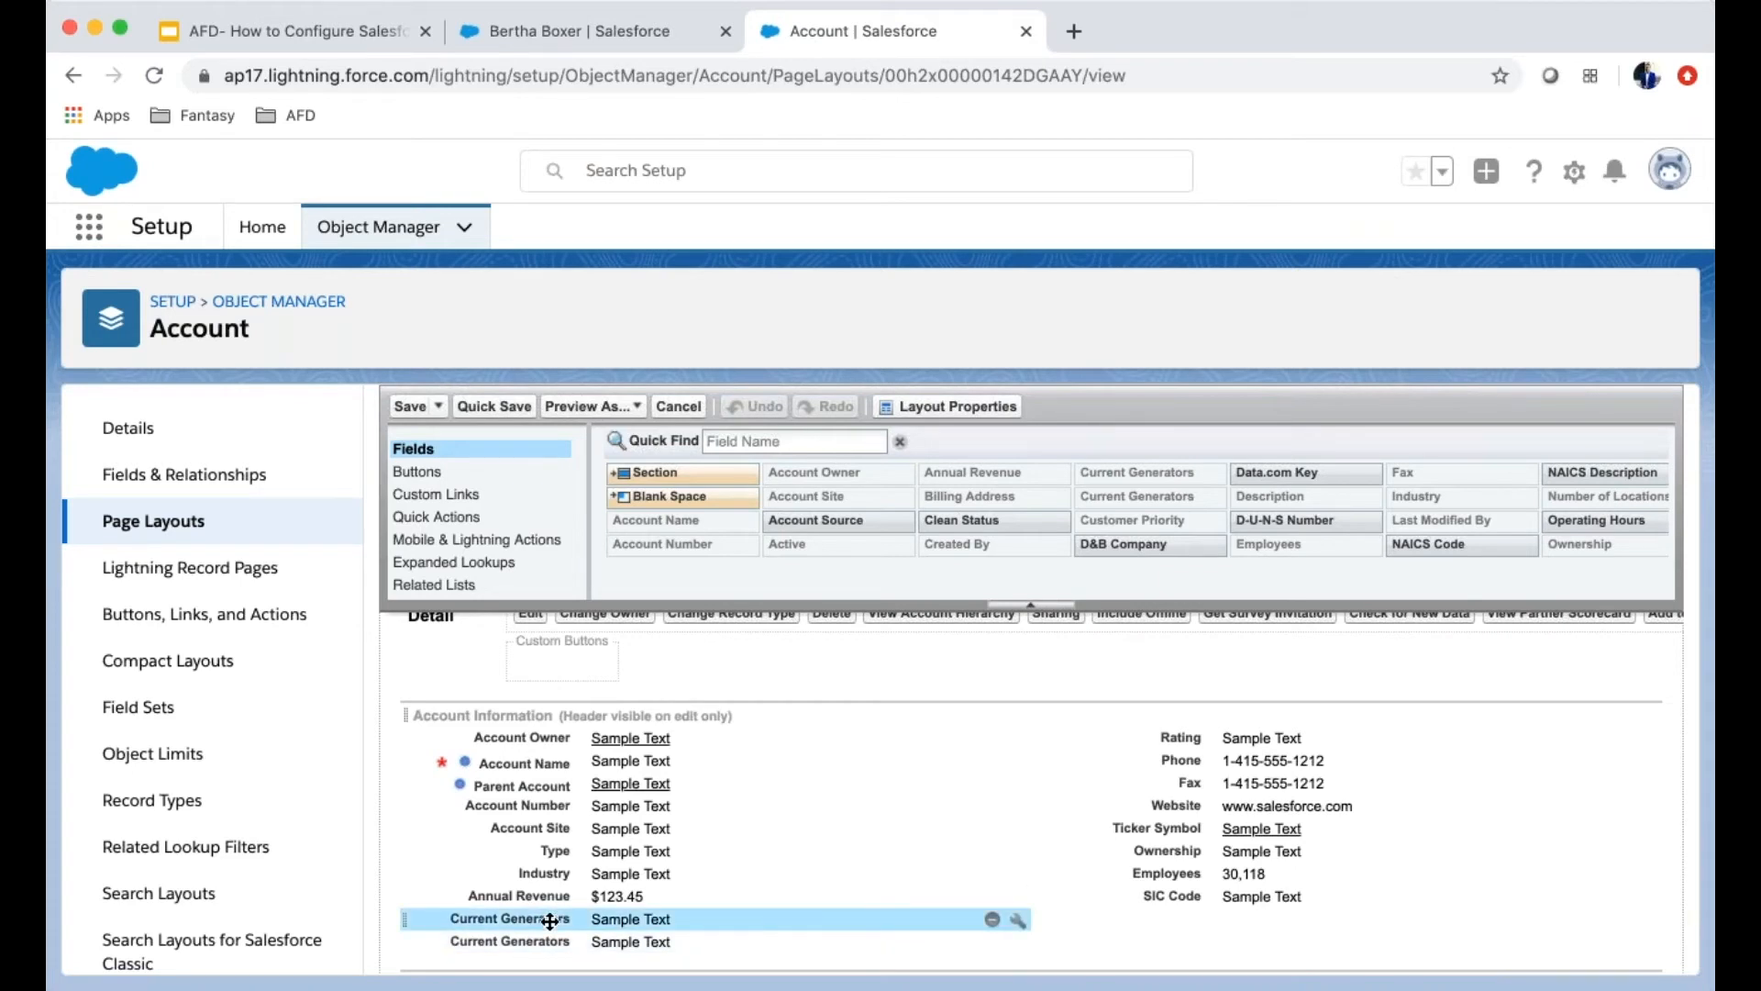
left_click(550, 921)
left_click_drag(549, 921, 1076, 510)
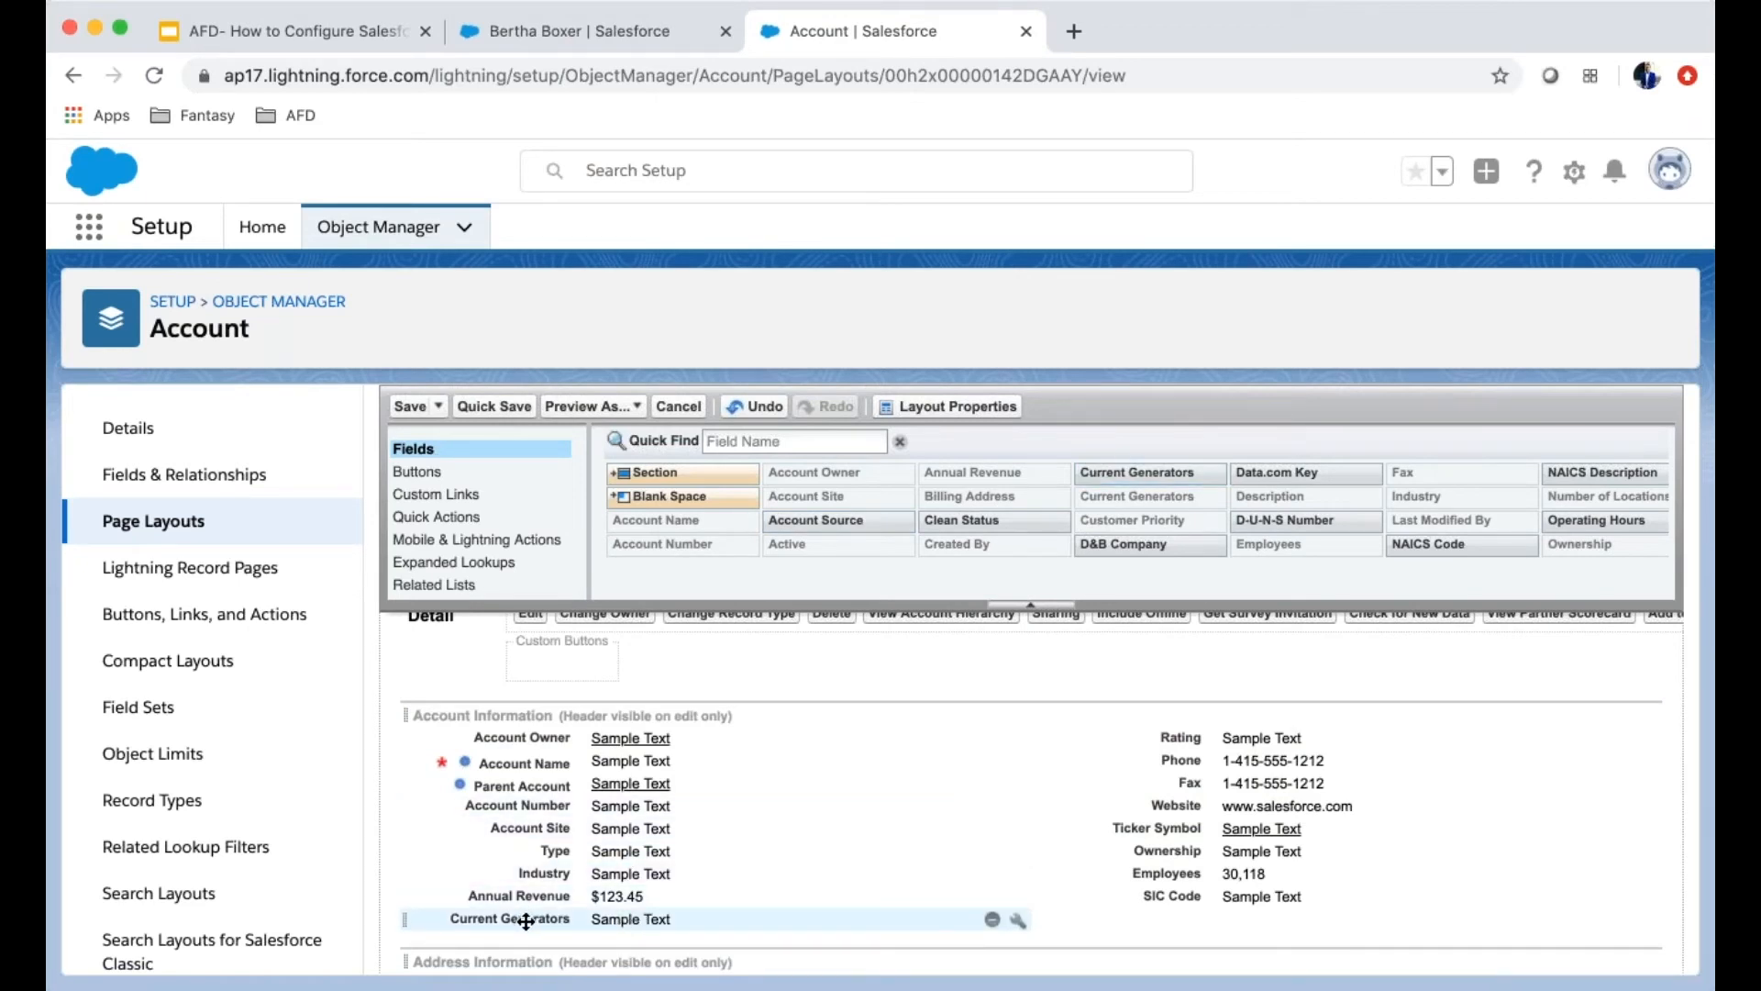
left_click_drag(538, 923, 541, 739)
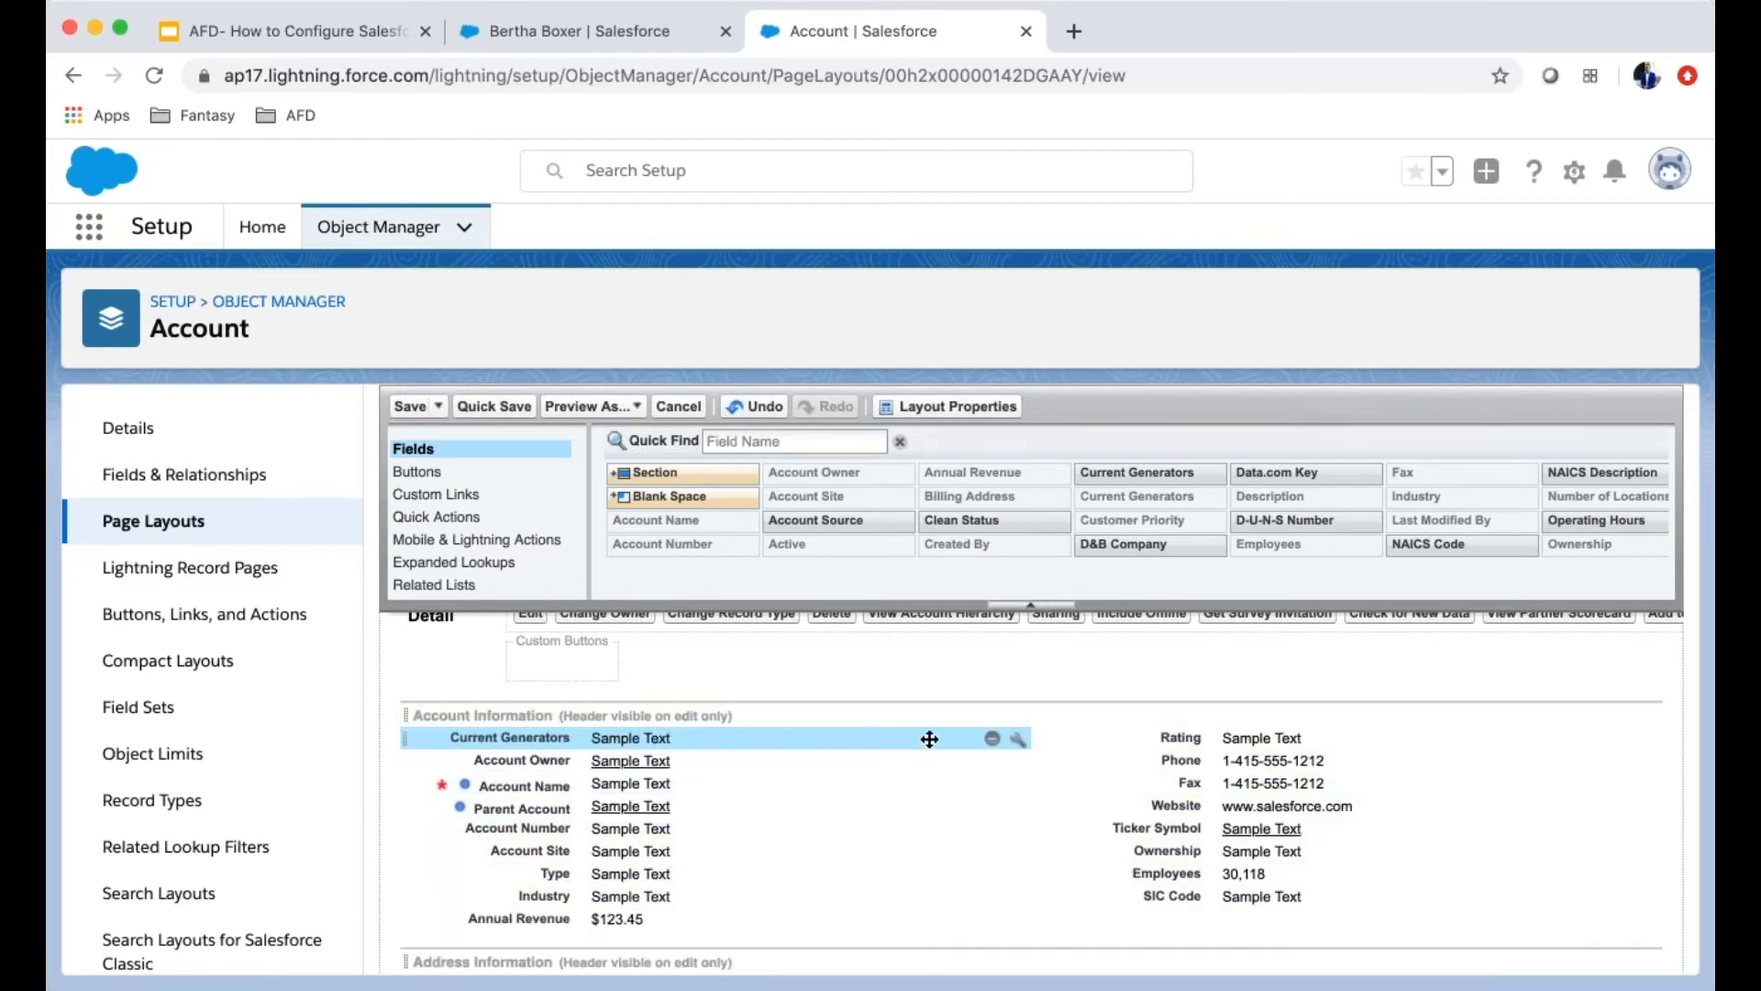
Add a two-column section named New Section with left-right tab order above Address Information, and move Annual Revenue into it
scroll(1128, 798, "down", 5)
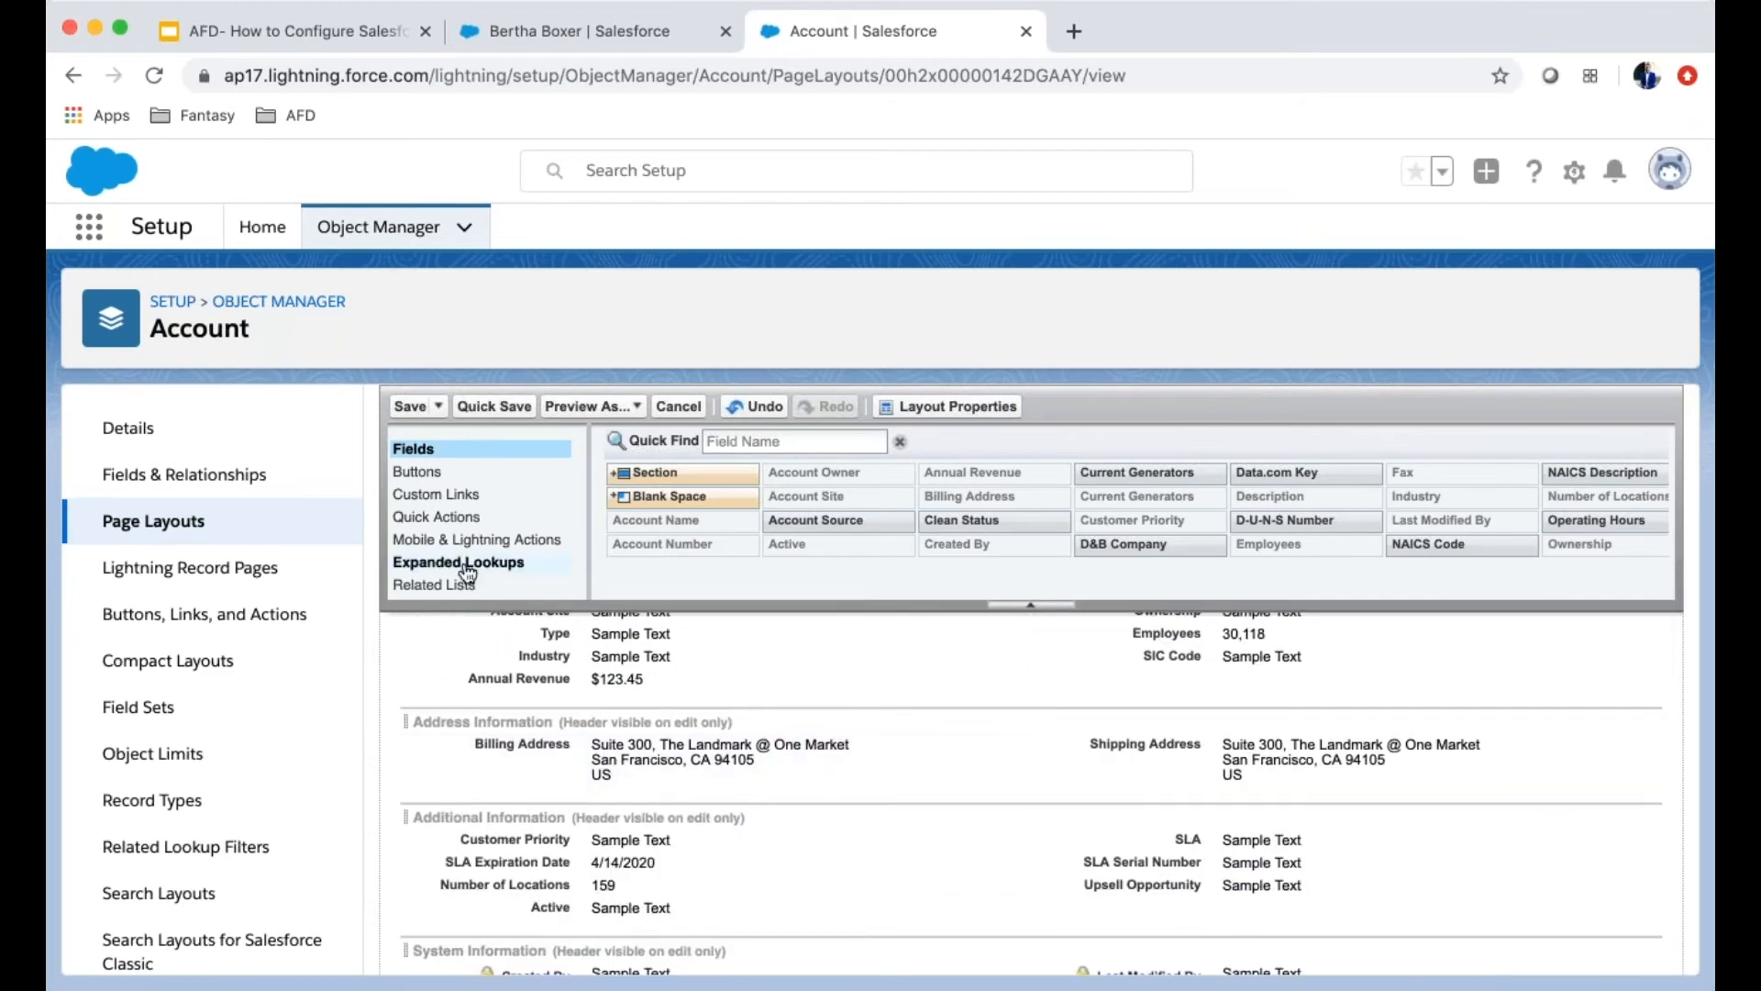
scroll(476, 797, "up", 1)
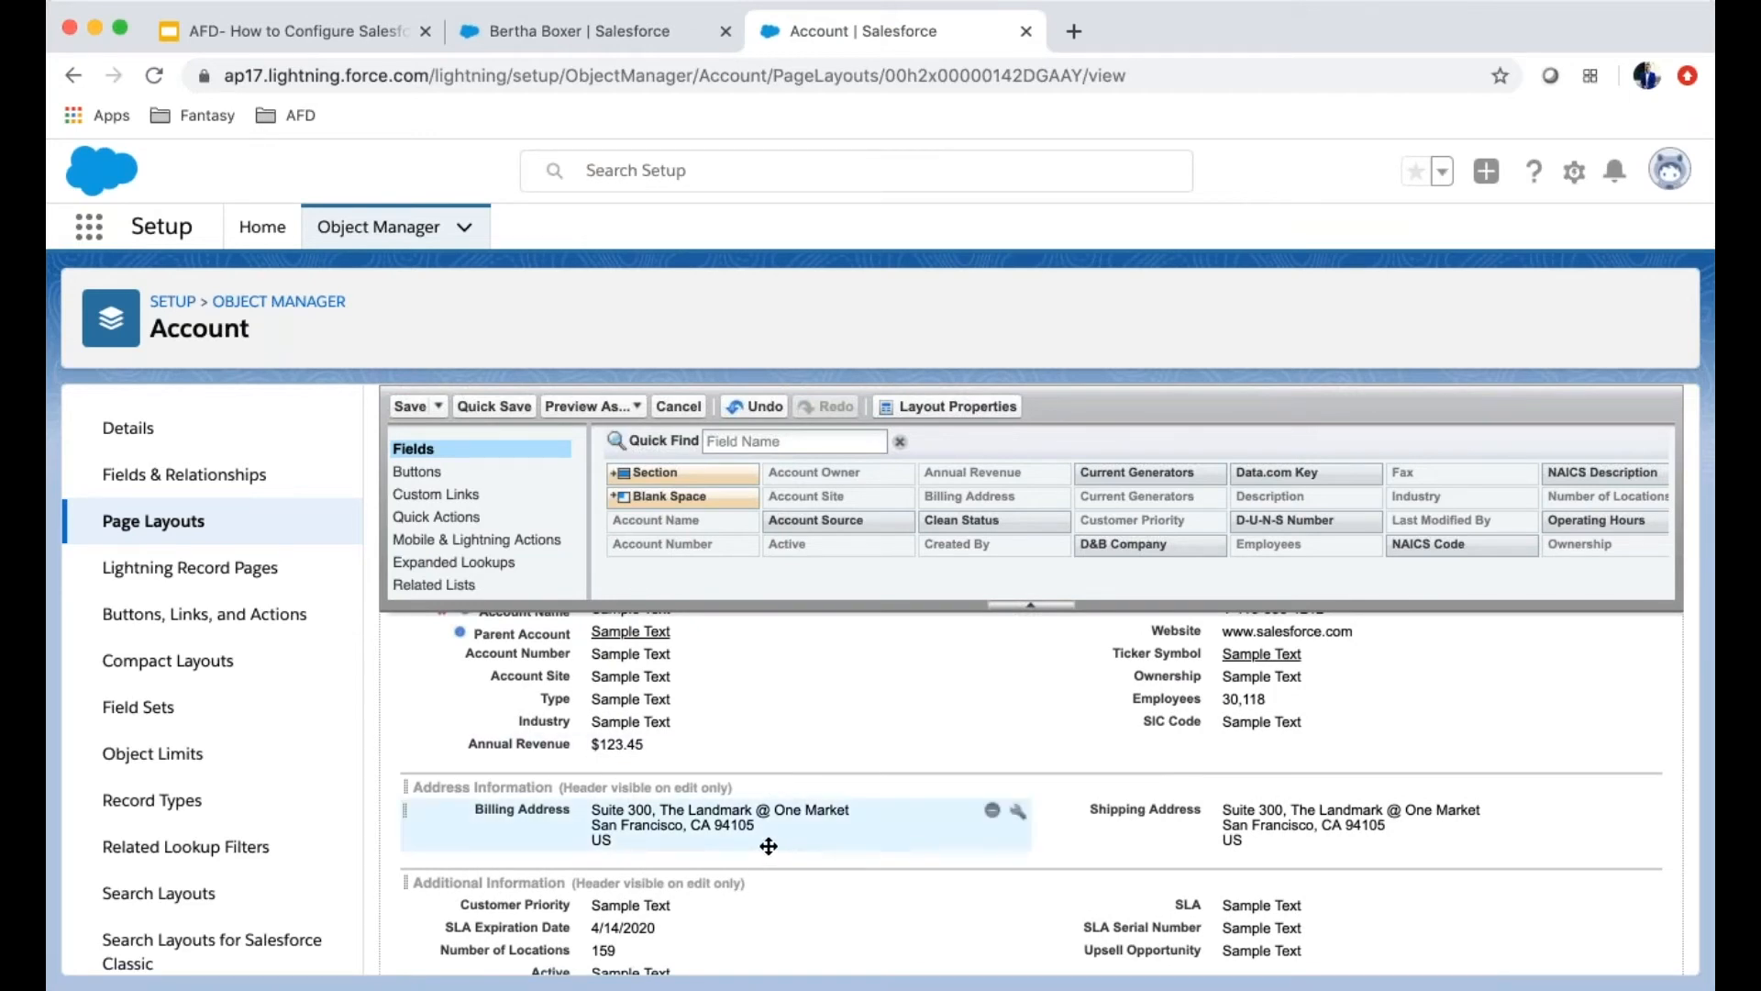
scroll(769, 845, "up", 1)
scroll(767, 845, "down", 2)
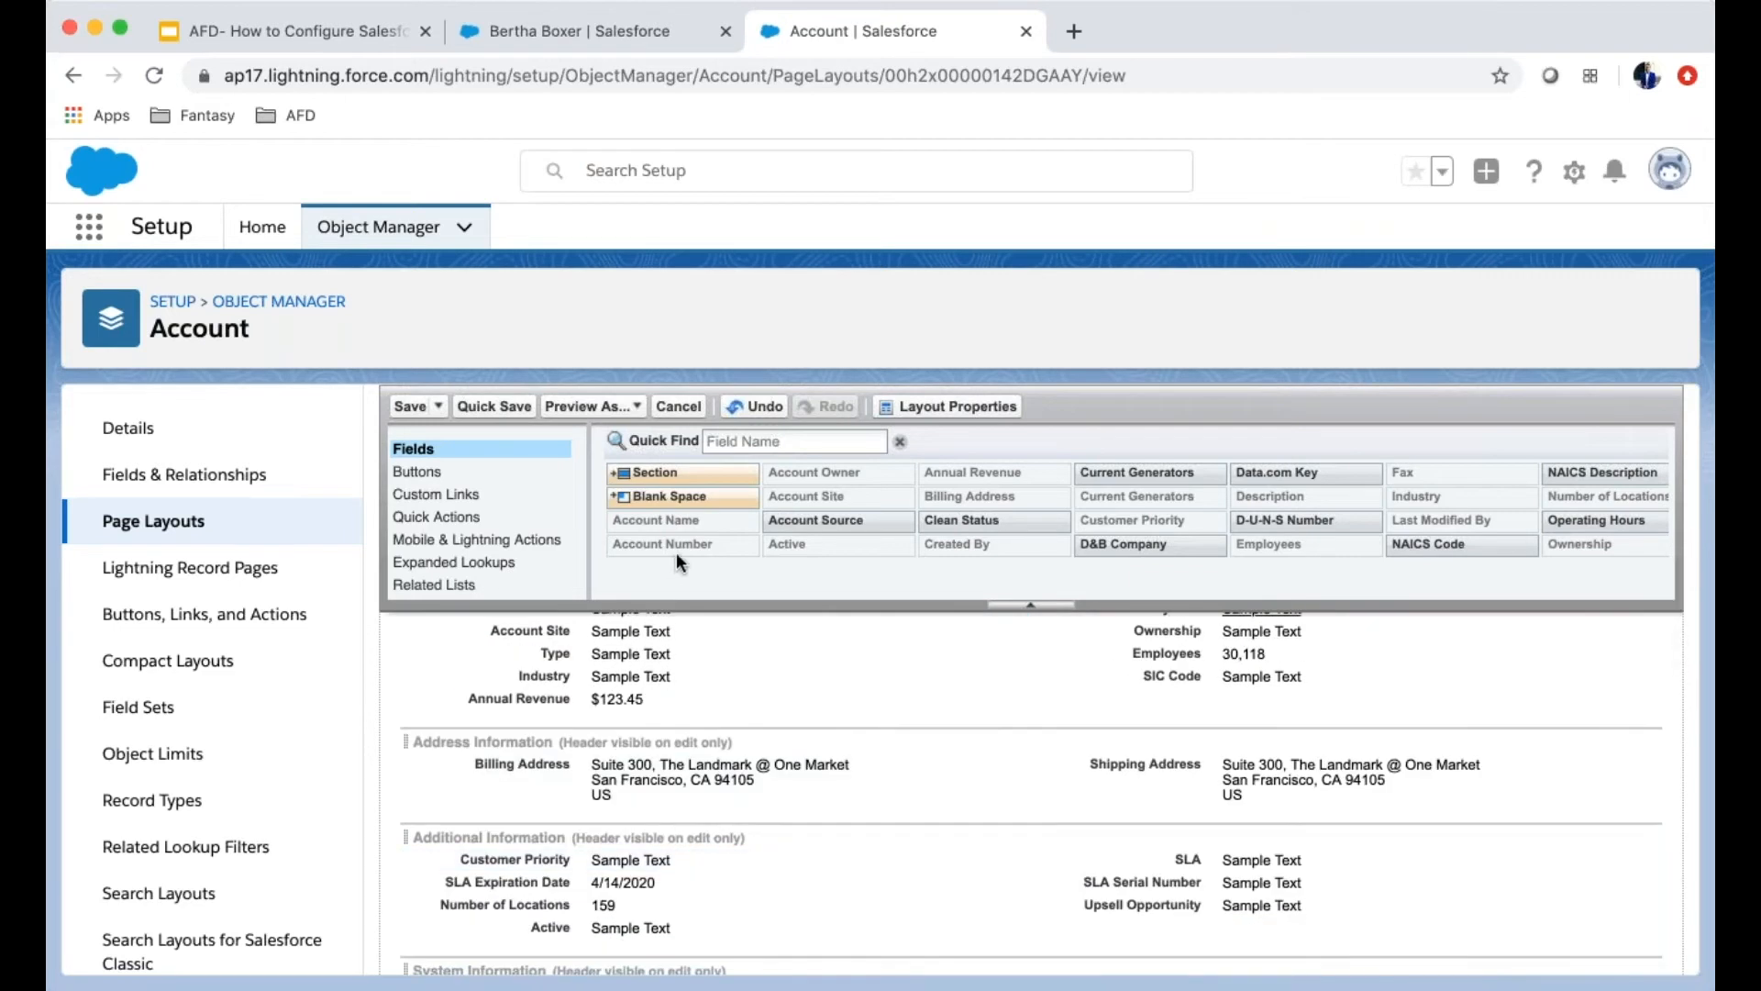
left_click_drag(670, 470, 662, 757)
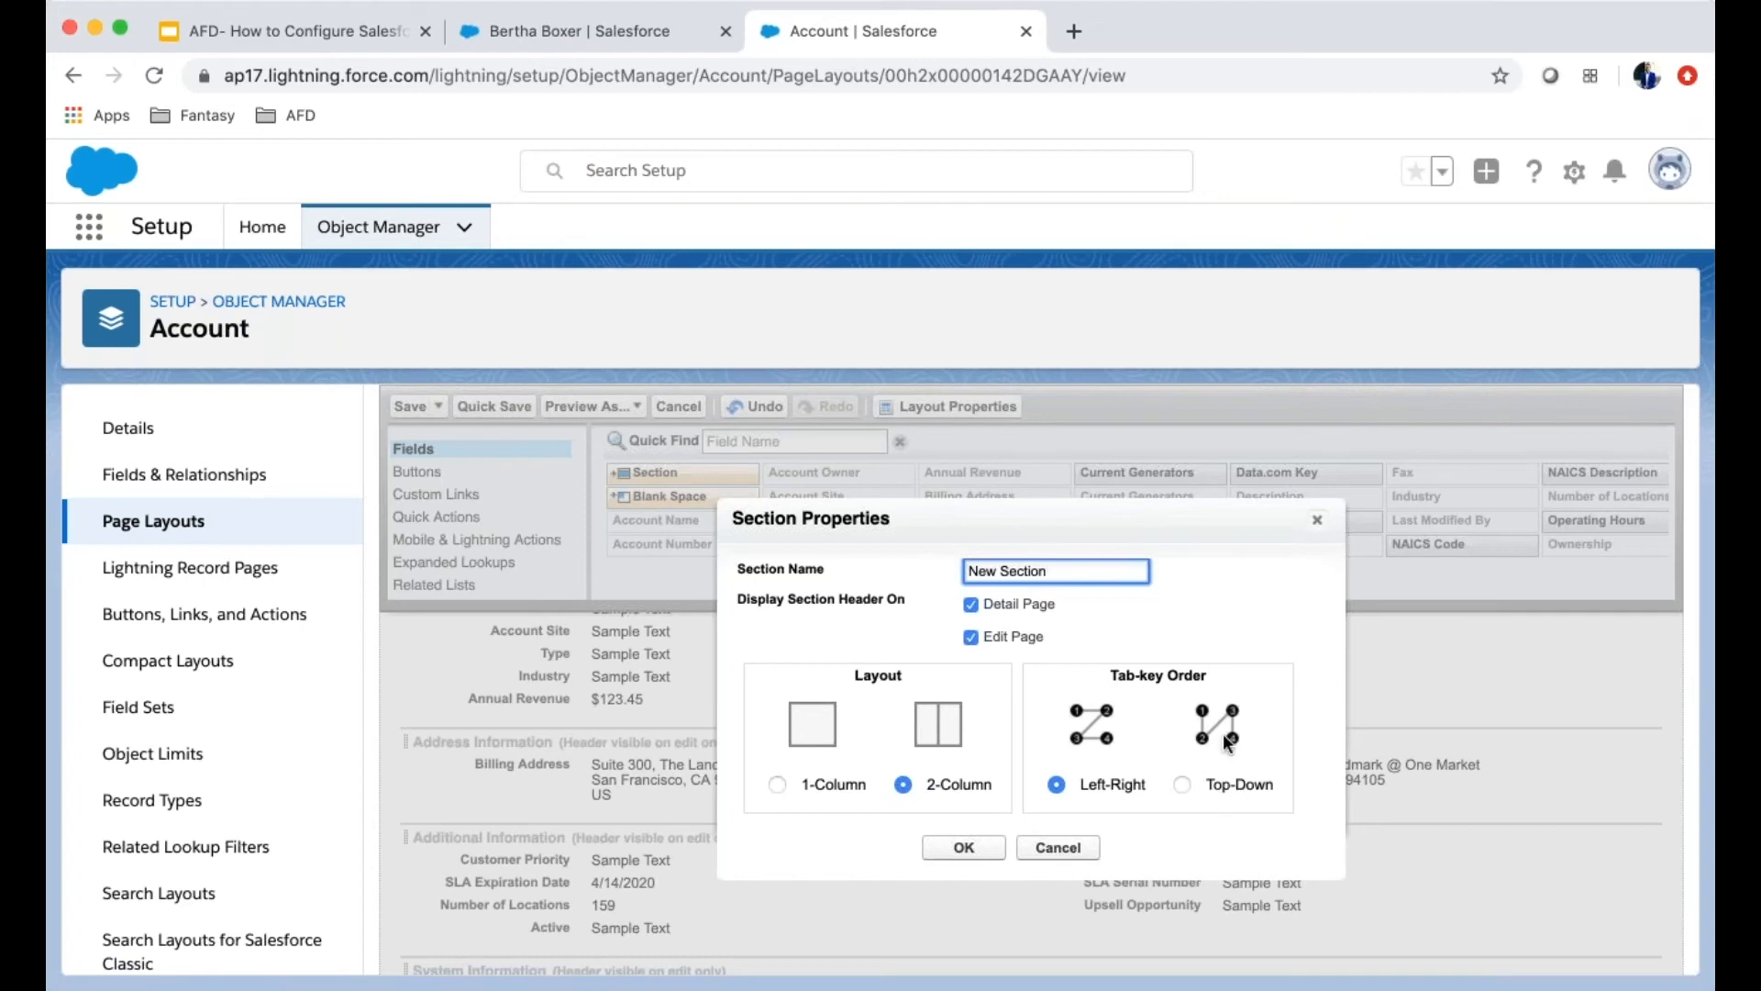
left_click(963, 848)
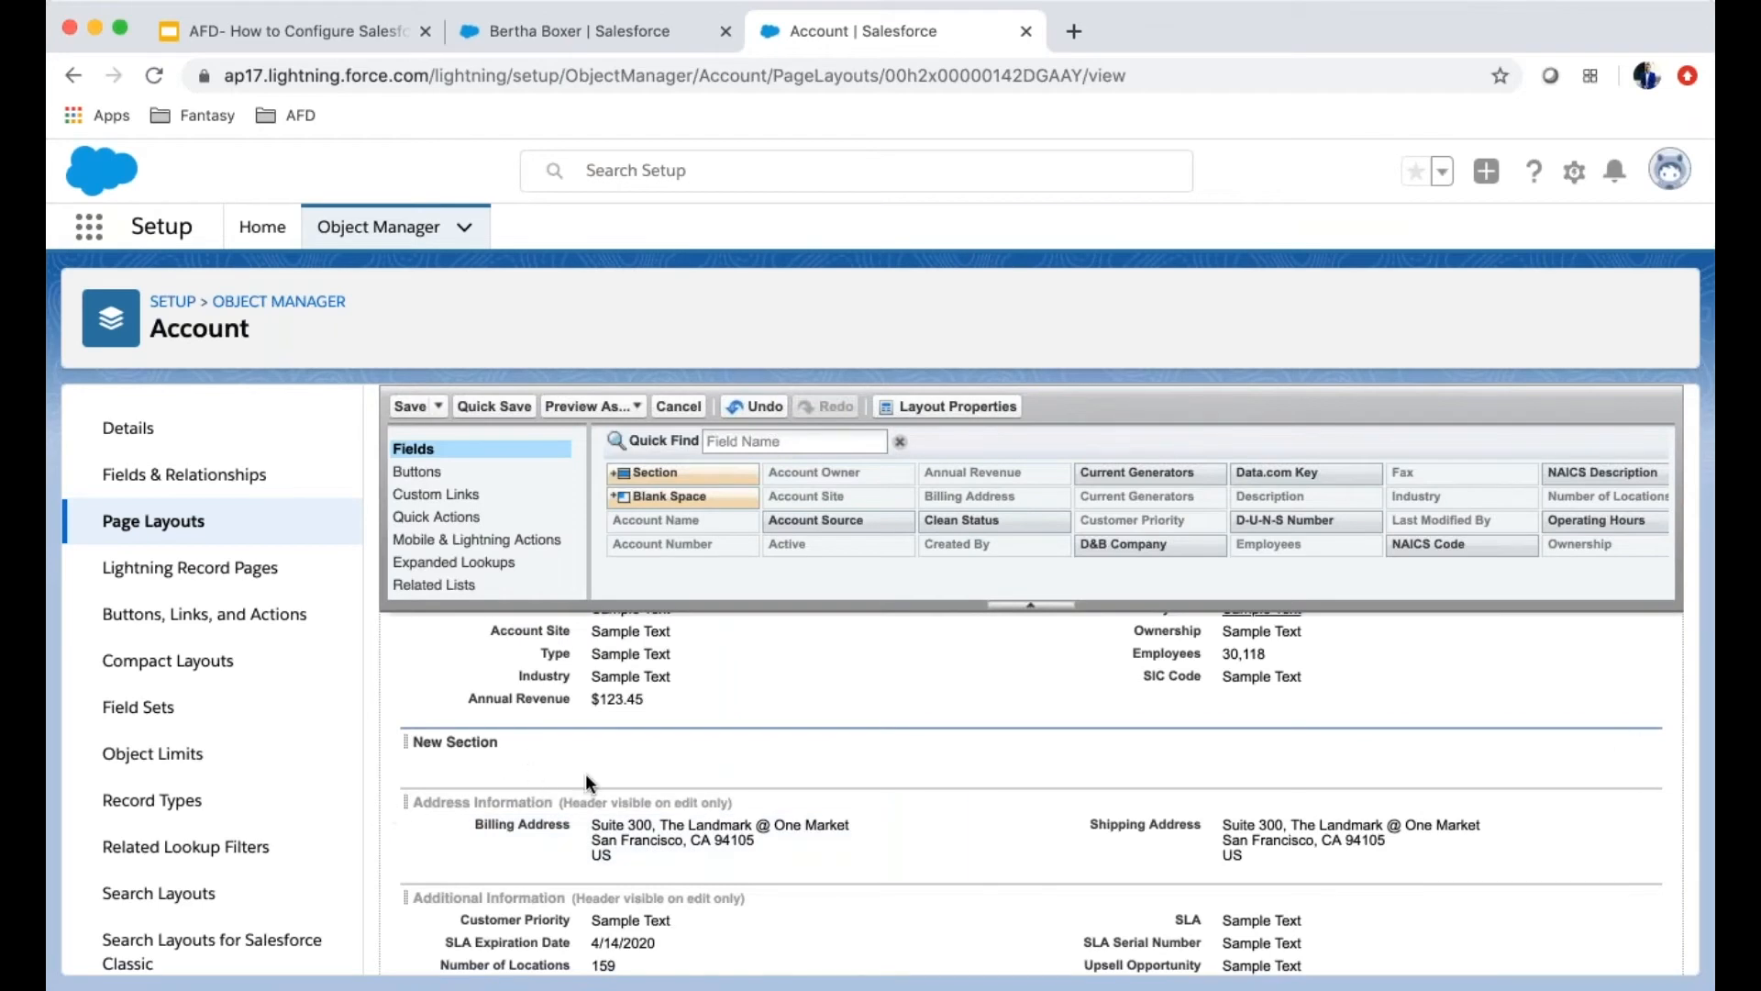
left_click_drag(550, 697, 548, 761)
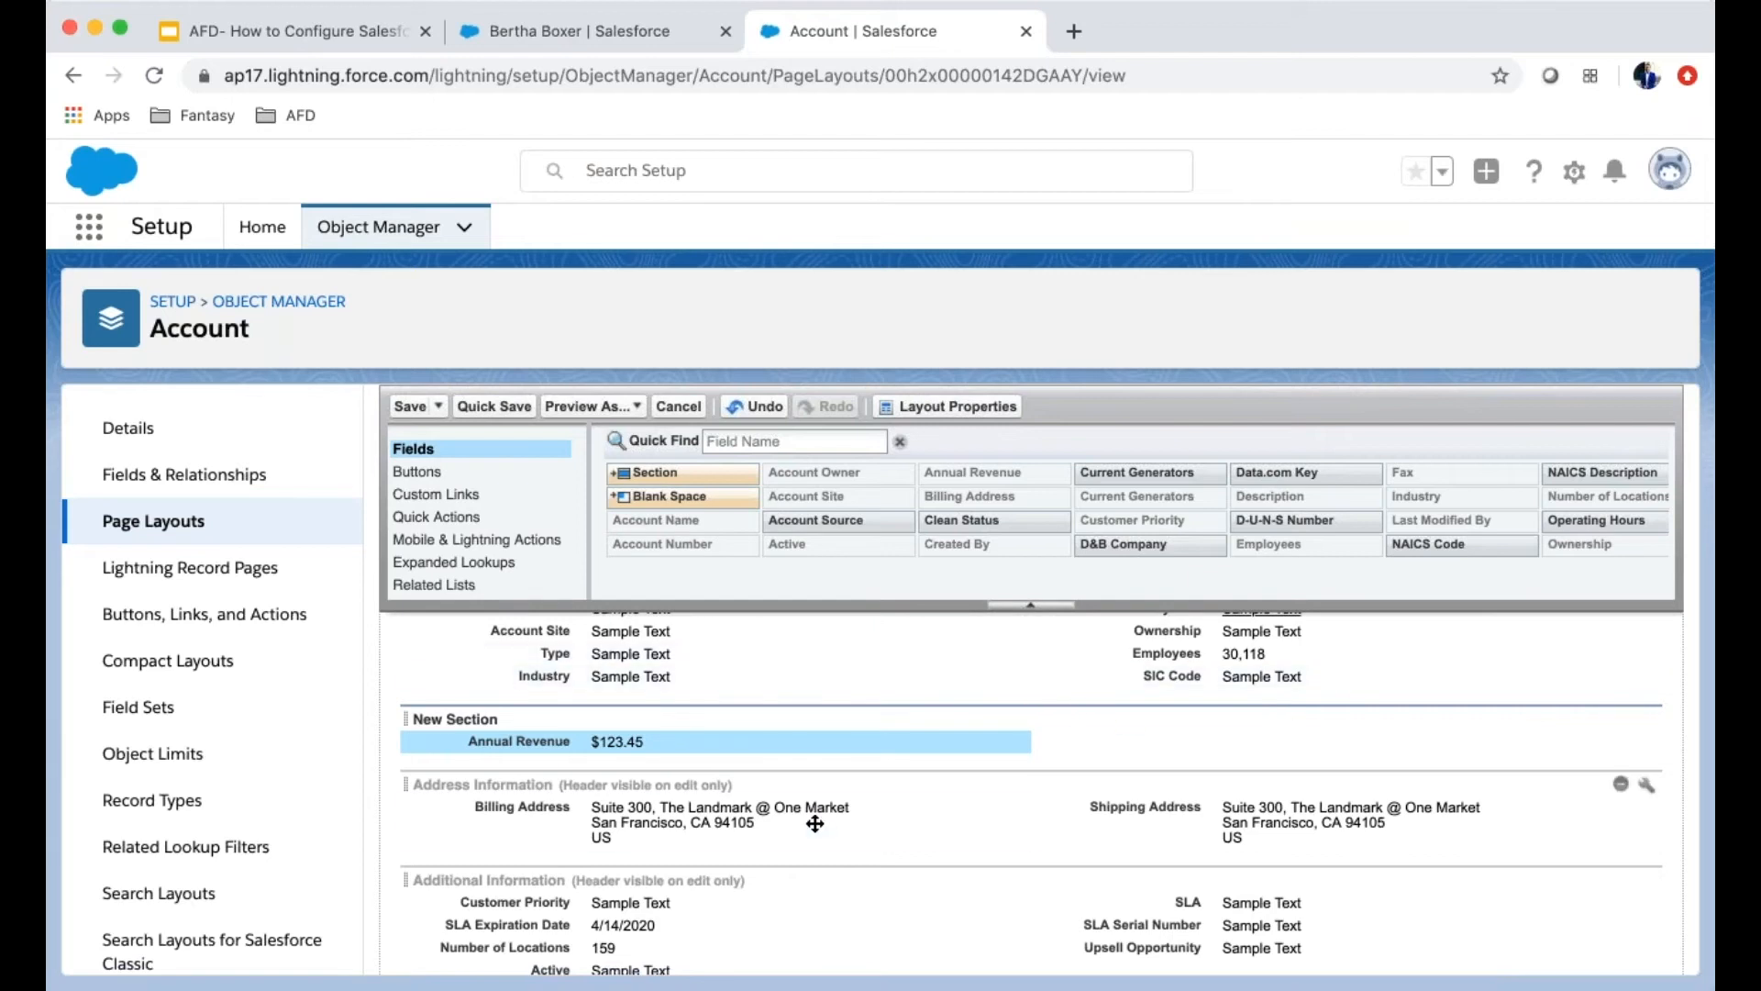
Look through the Account Layout's related lists and compare them with the related list cards on the open lead record
scroll(813, 819, "down", 8)
scroll(564, 819, "down", 5)
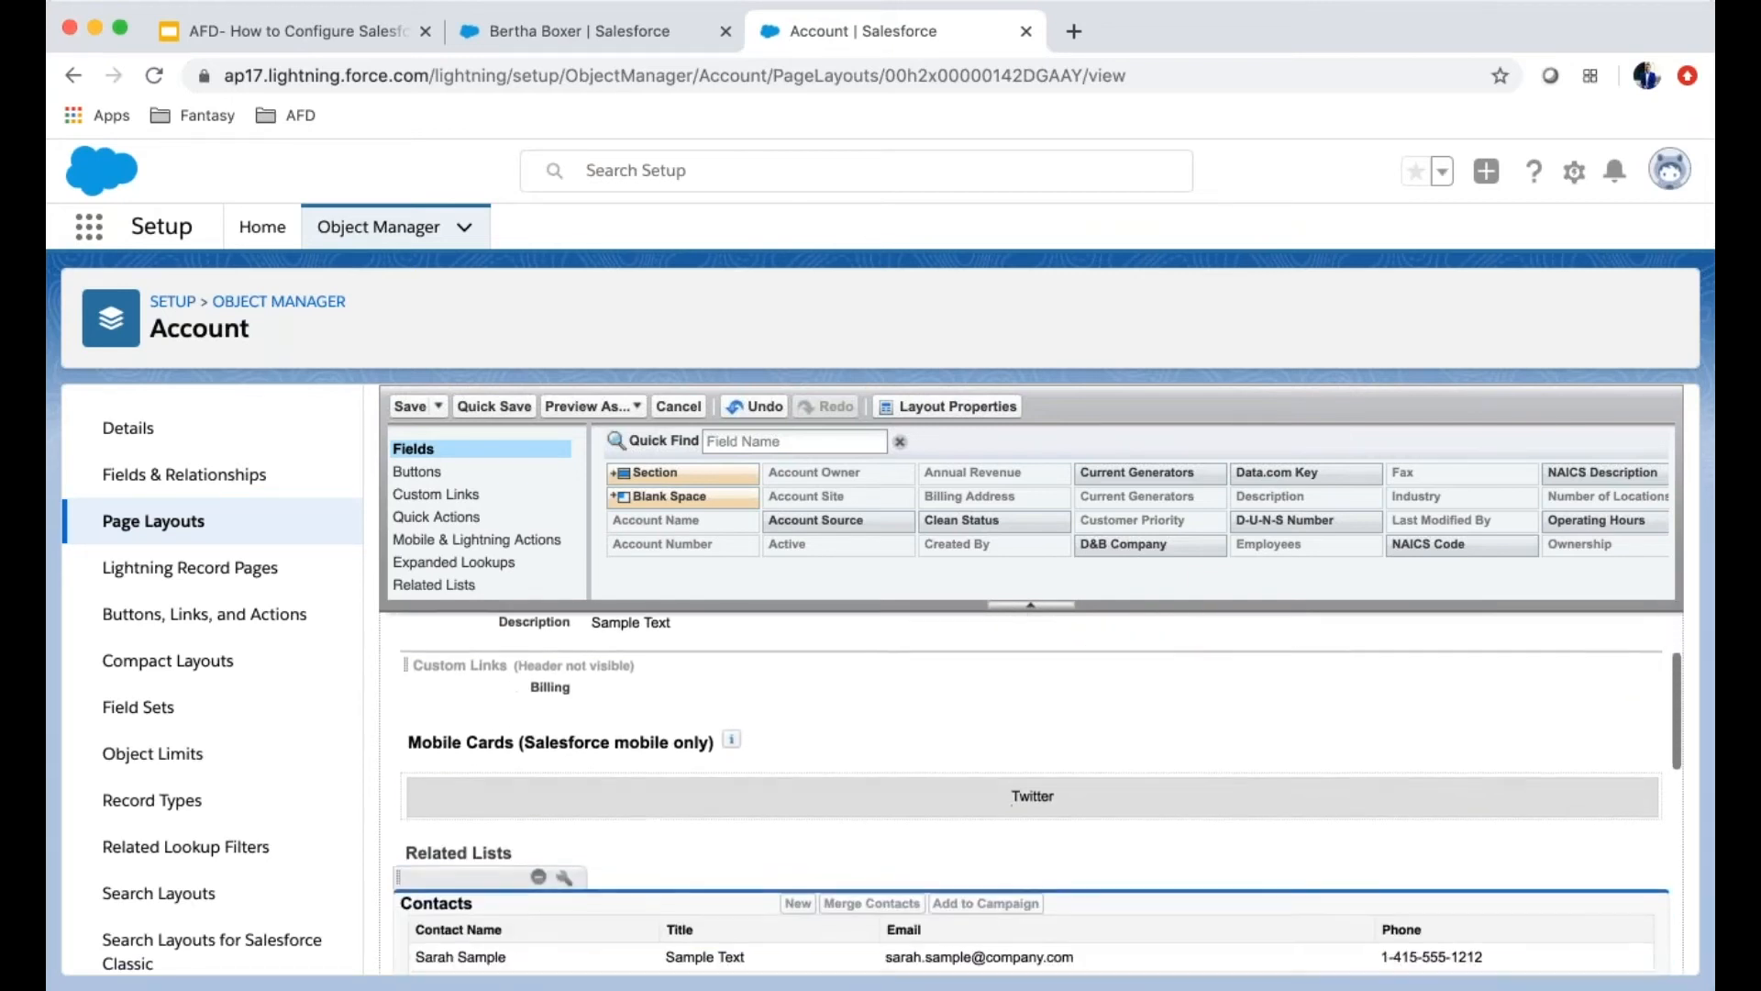
scroll(486, 773, "down", 2)
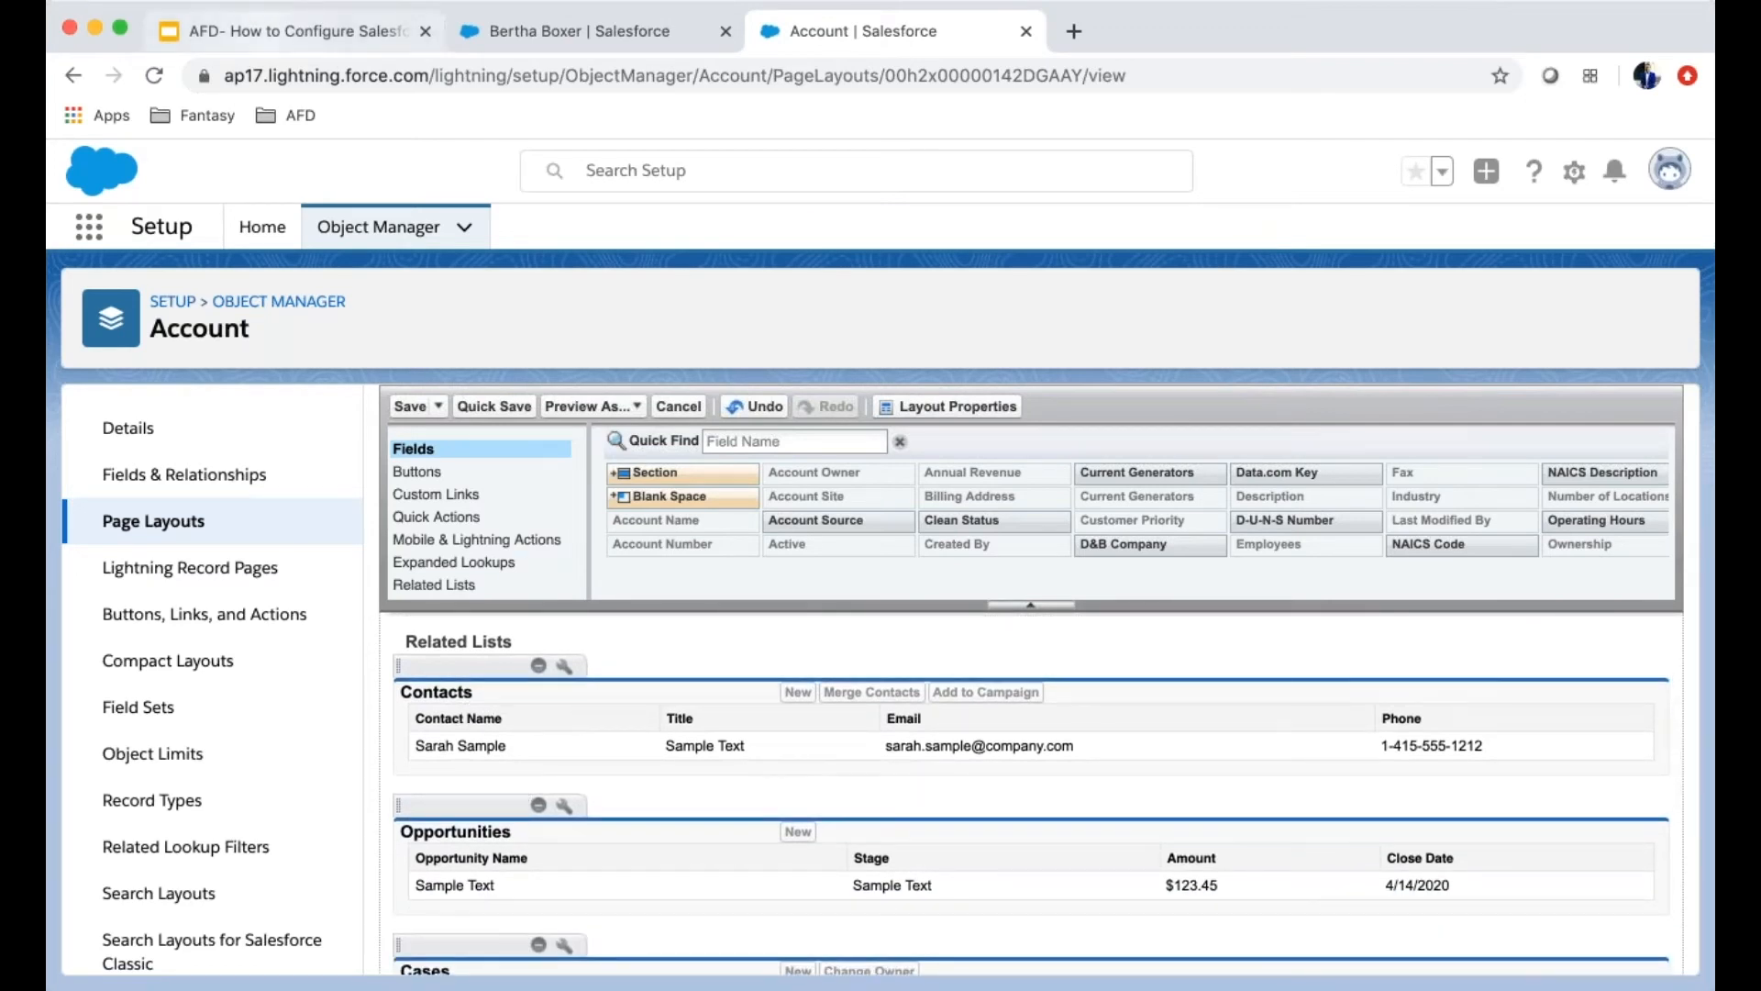
left_click(607, 24)
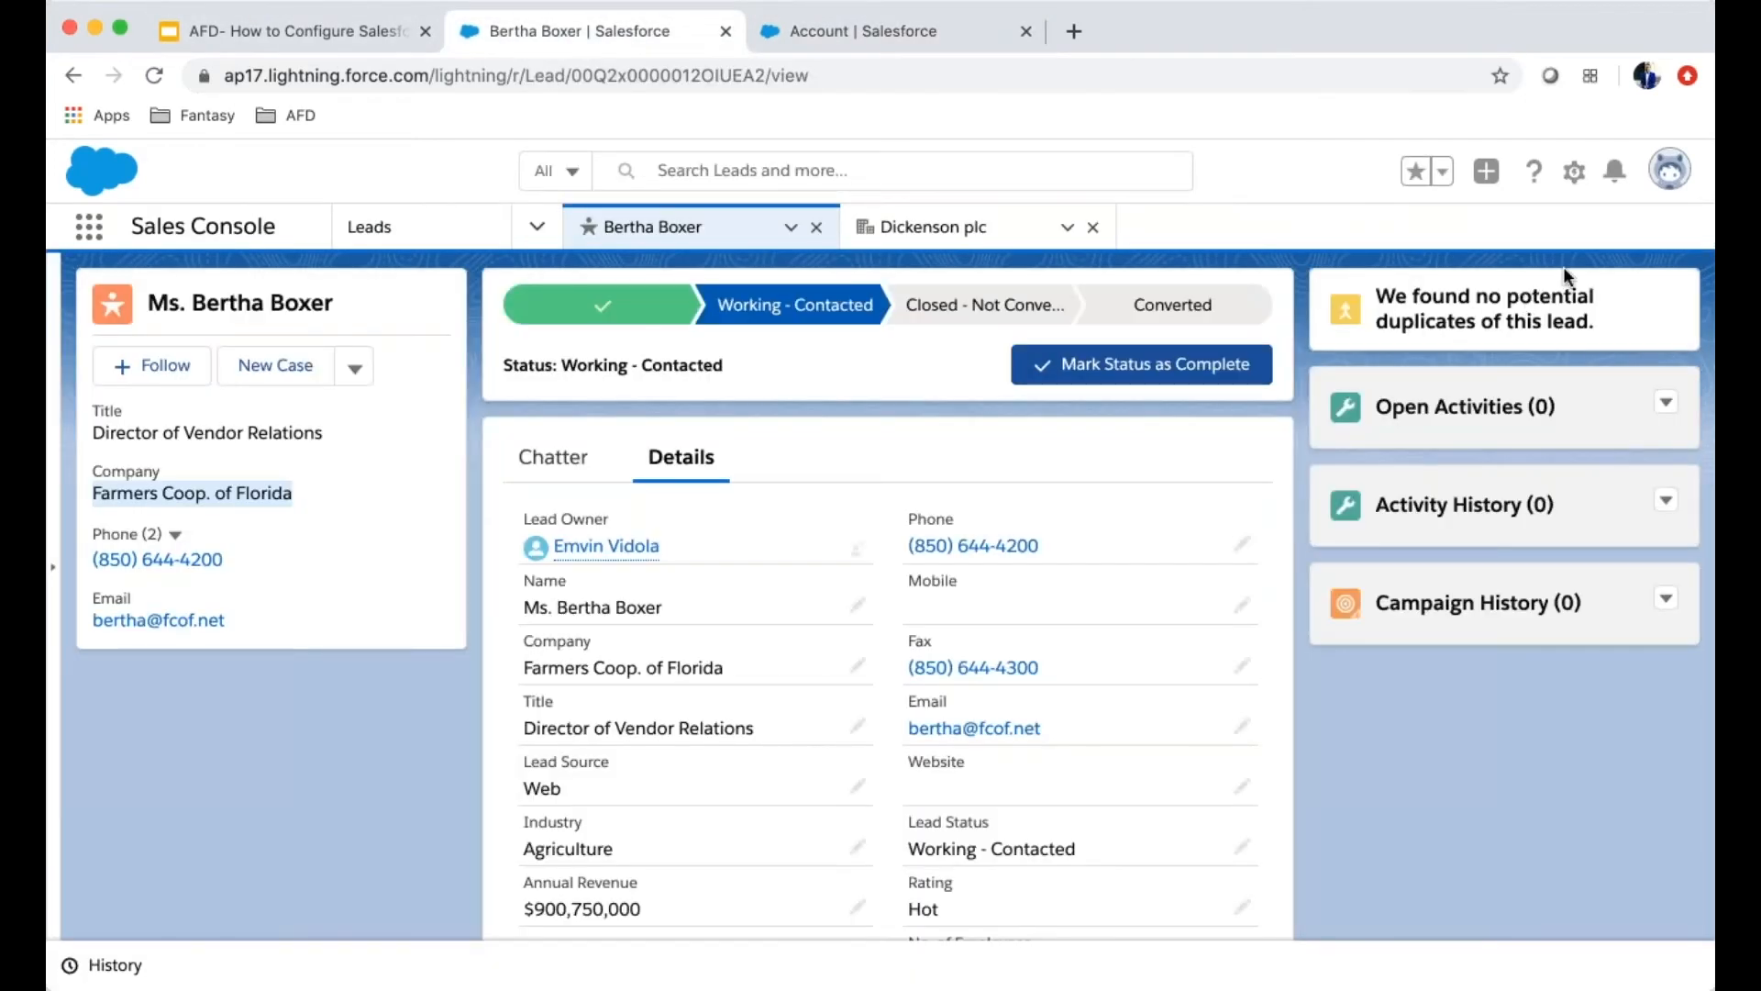
left_click(870, 37)
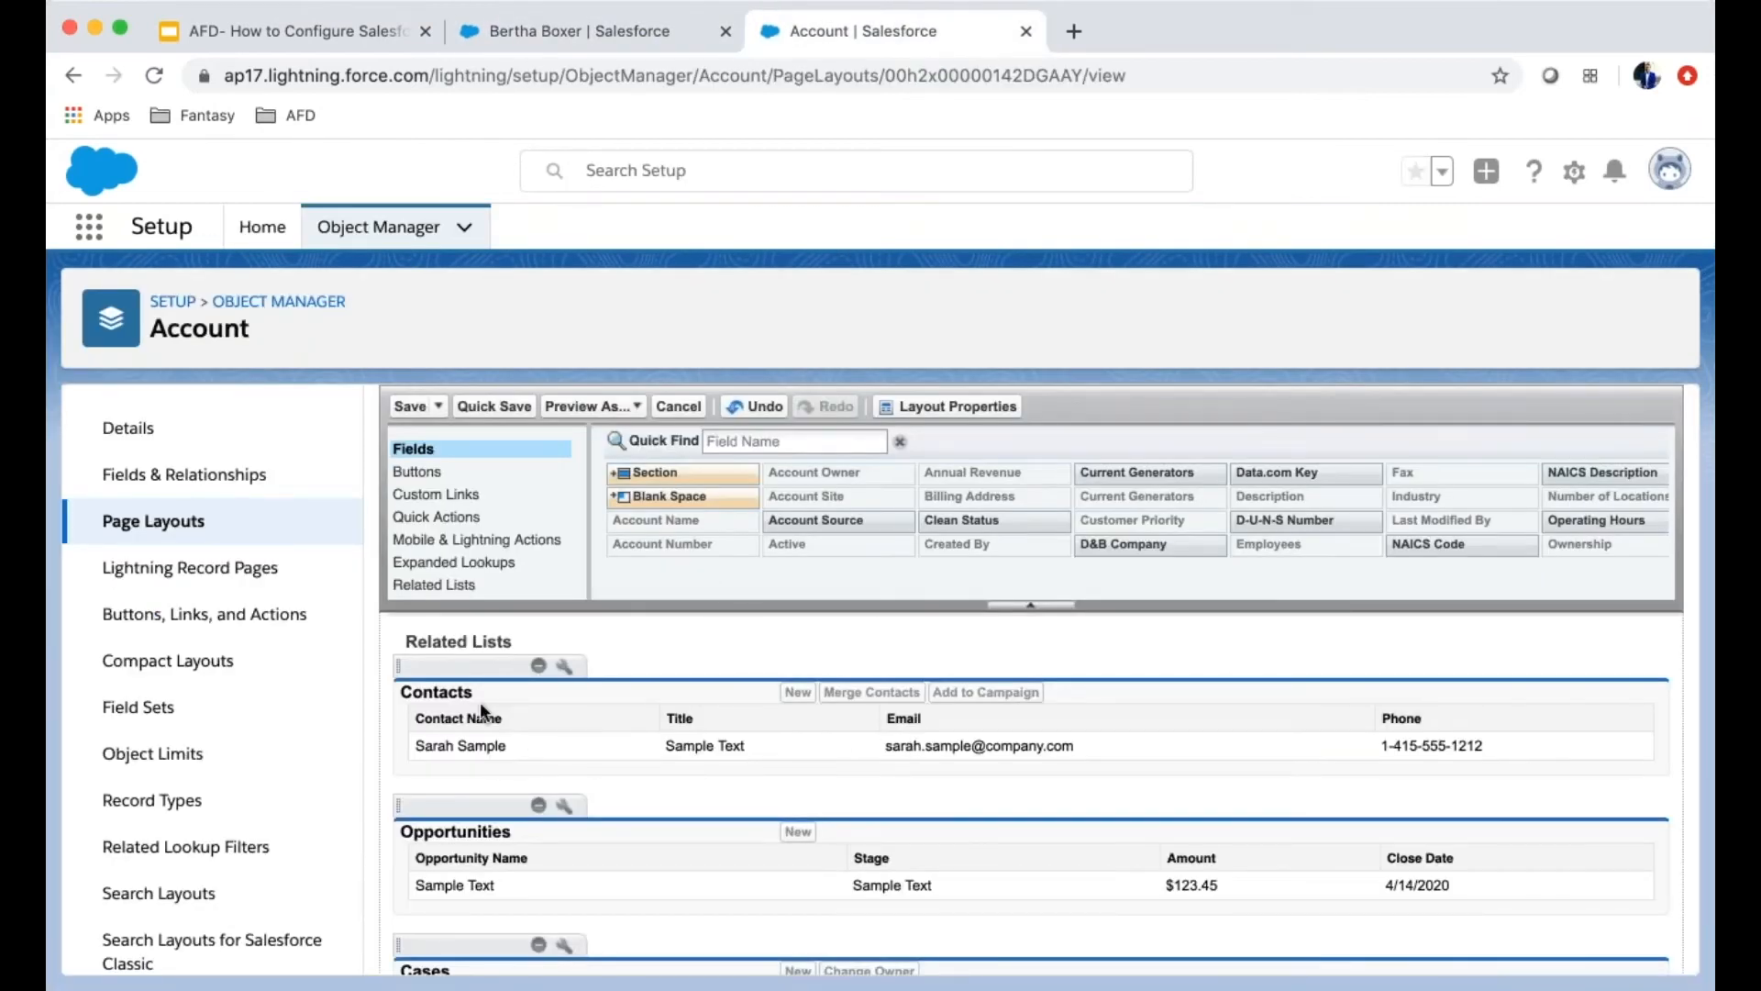
scroll(509, 844, "down", 4)
scroll(509, 844, "up", 3)
scroll(498, 830, "up", 2)
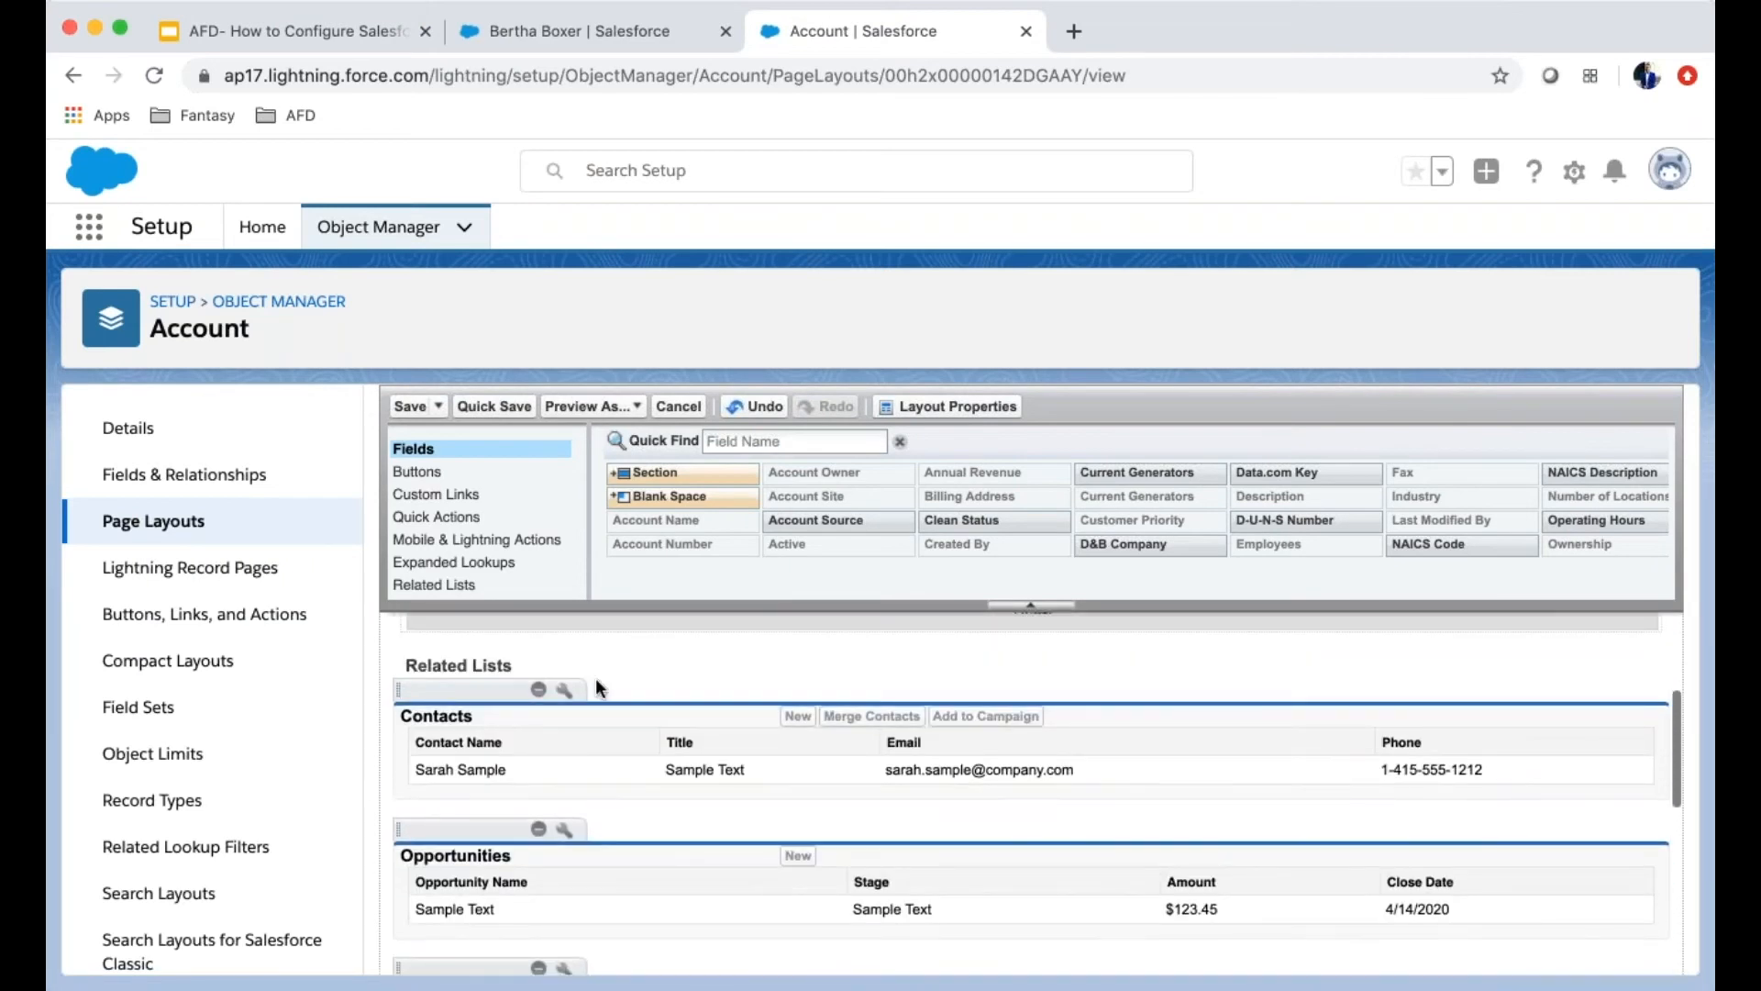
left_click(613, 28)
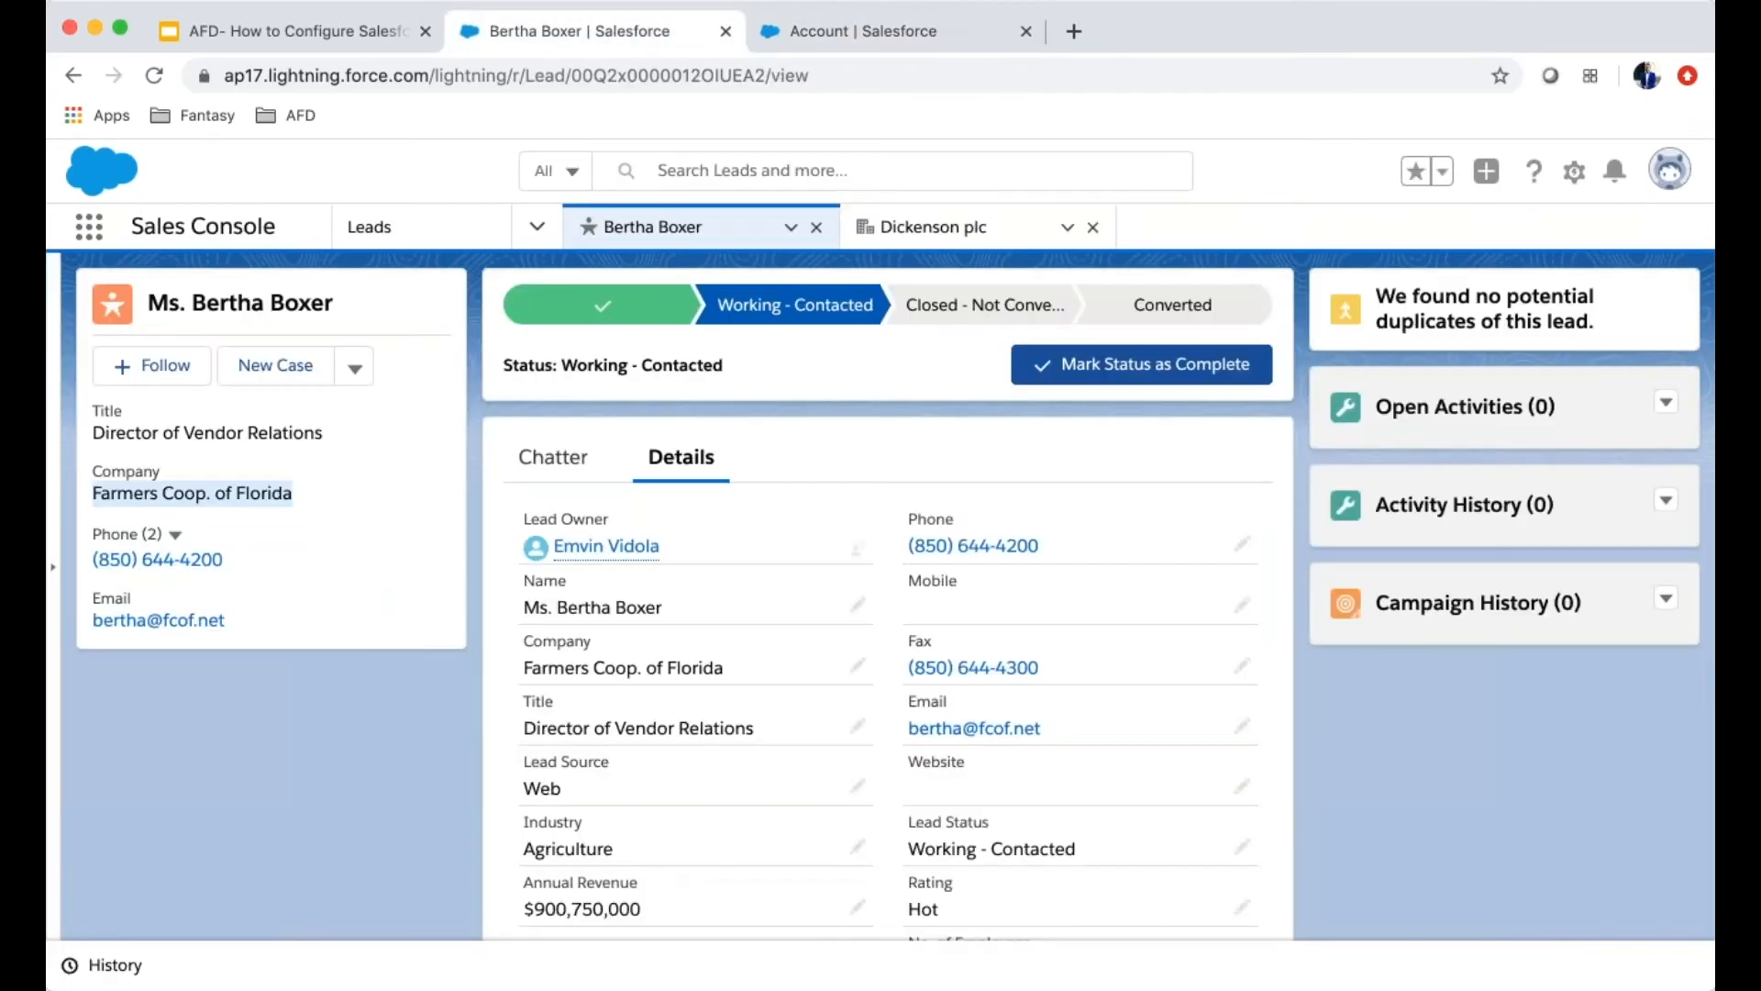
left_click(906, 33)
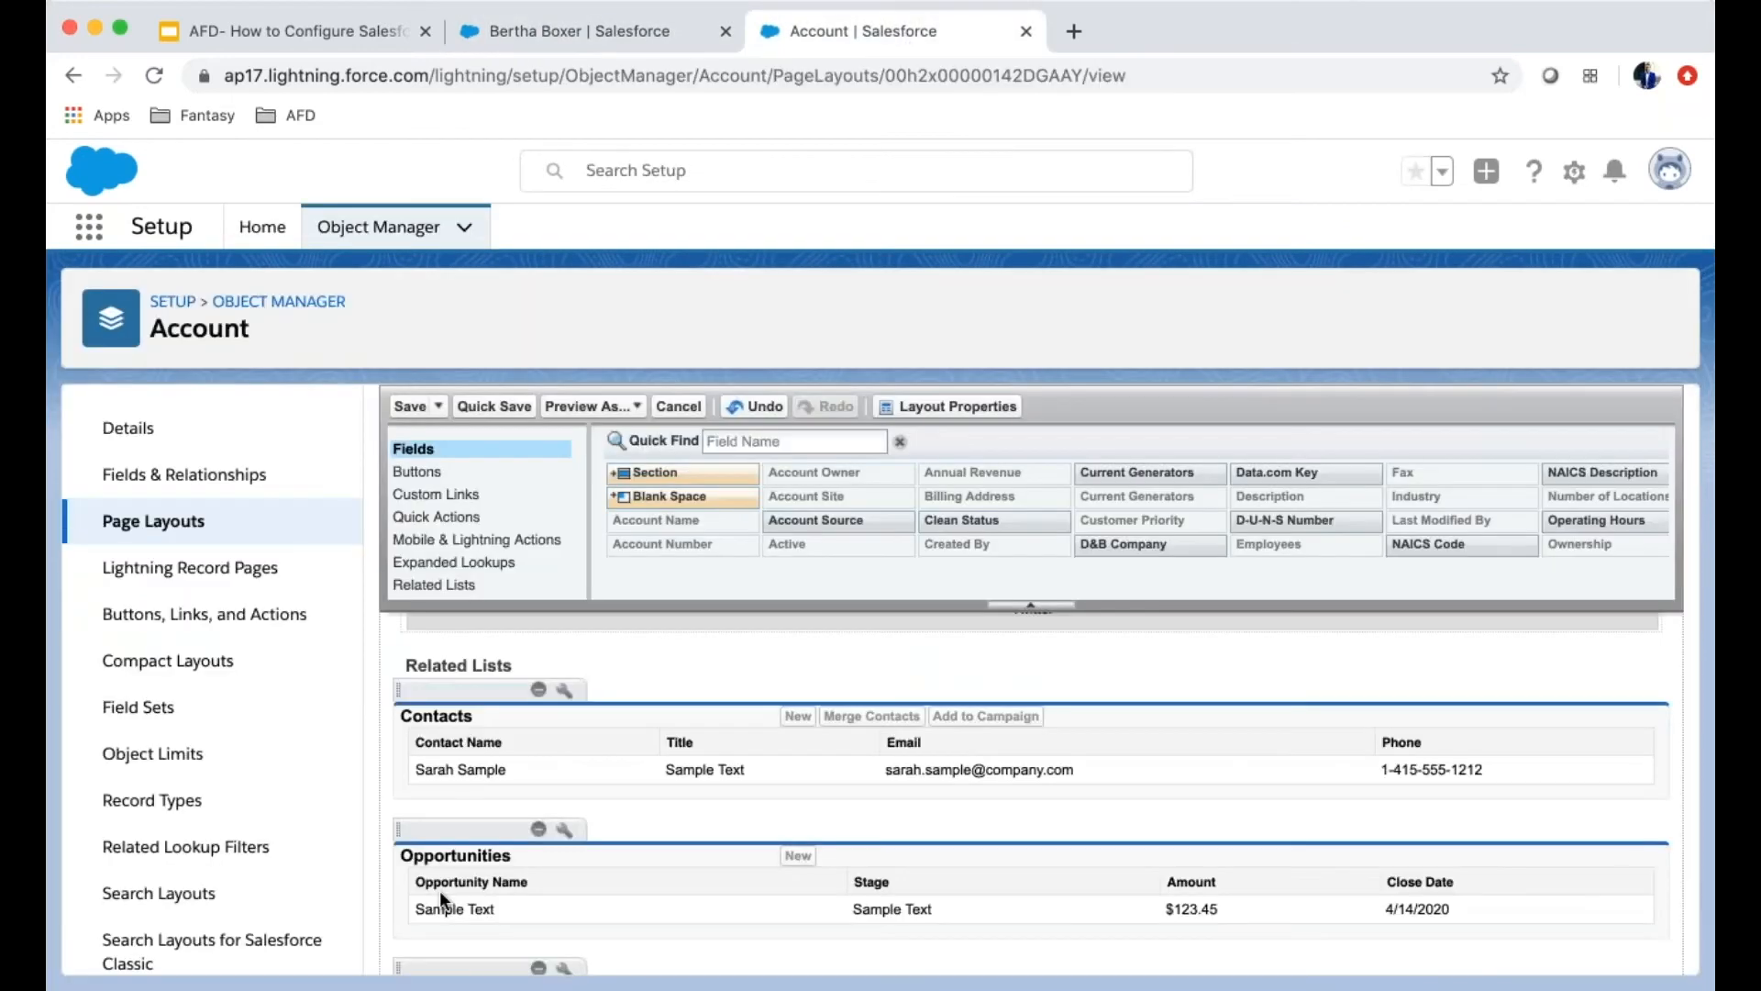
scroll(742, 814, "down", 10)
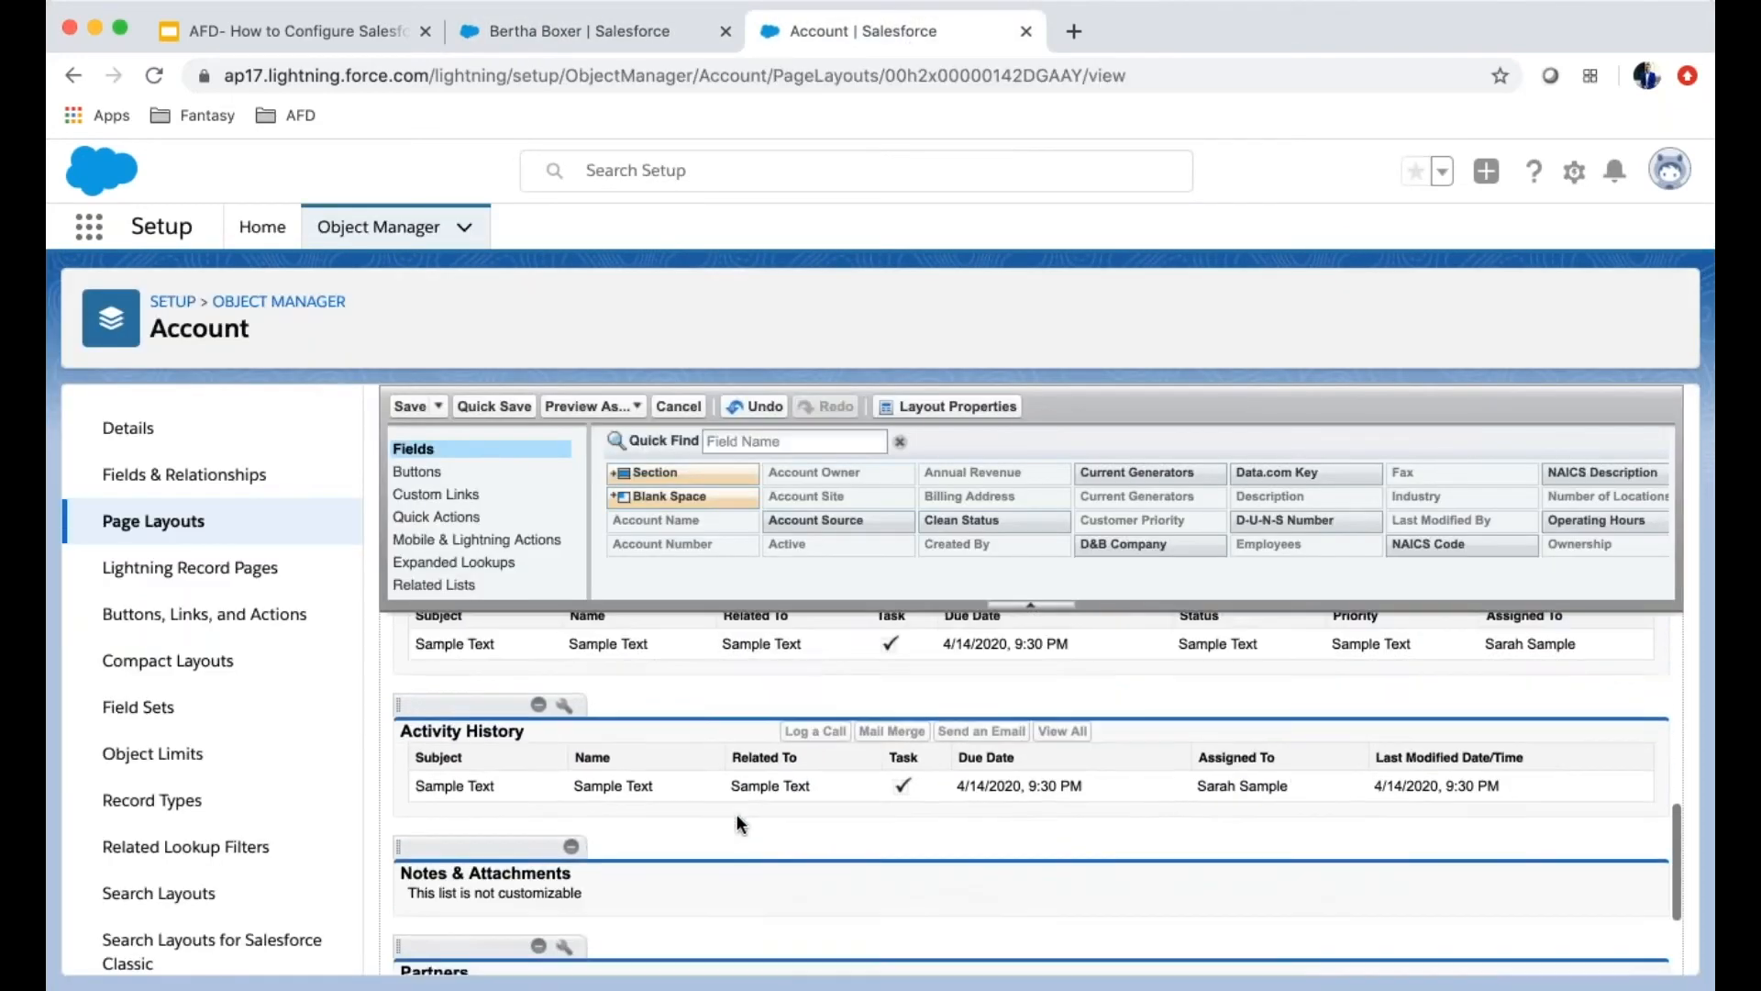
Save the Account Layout, including a look at the profiles available for previewing it, and return to the page layouts list
scroll(480, 563, "up", 15)
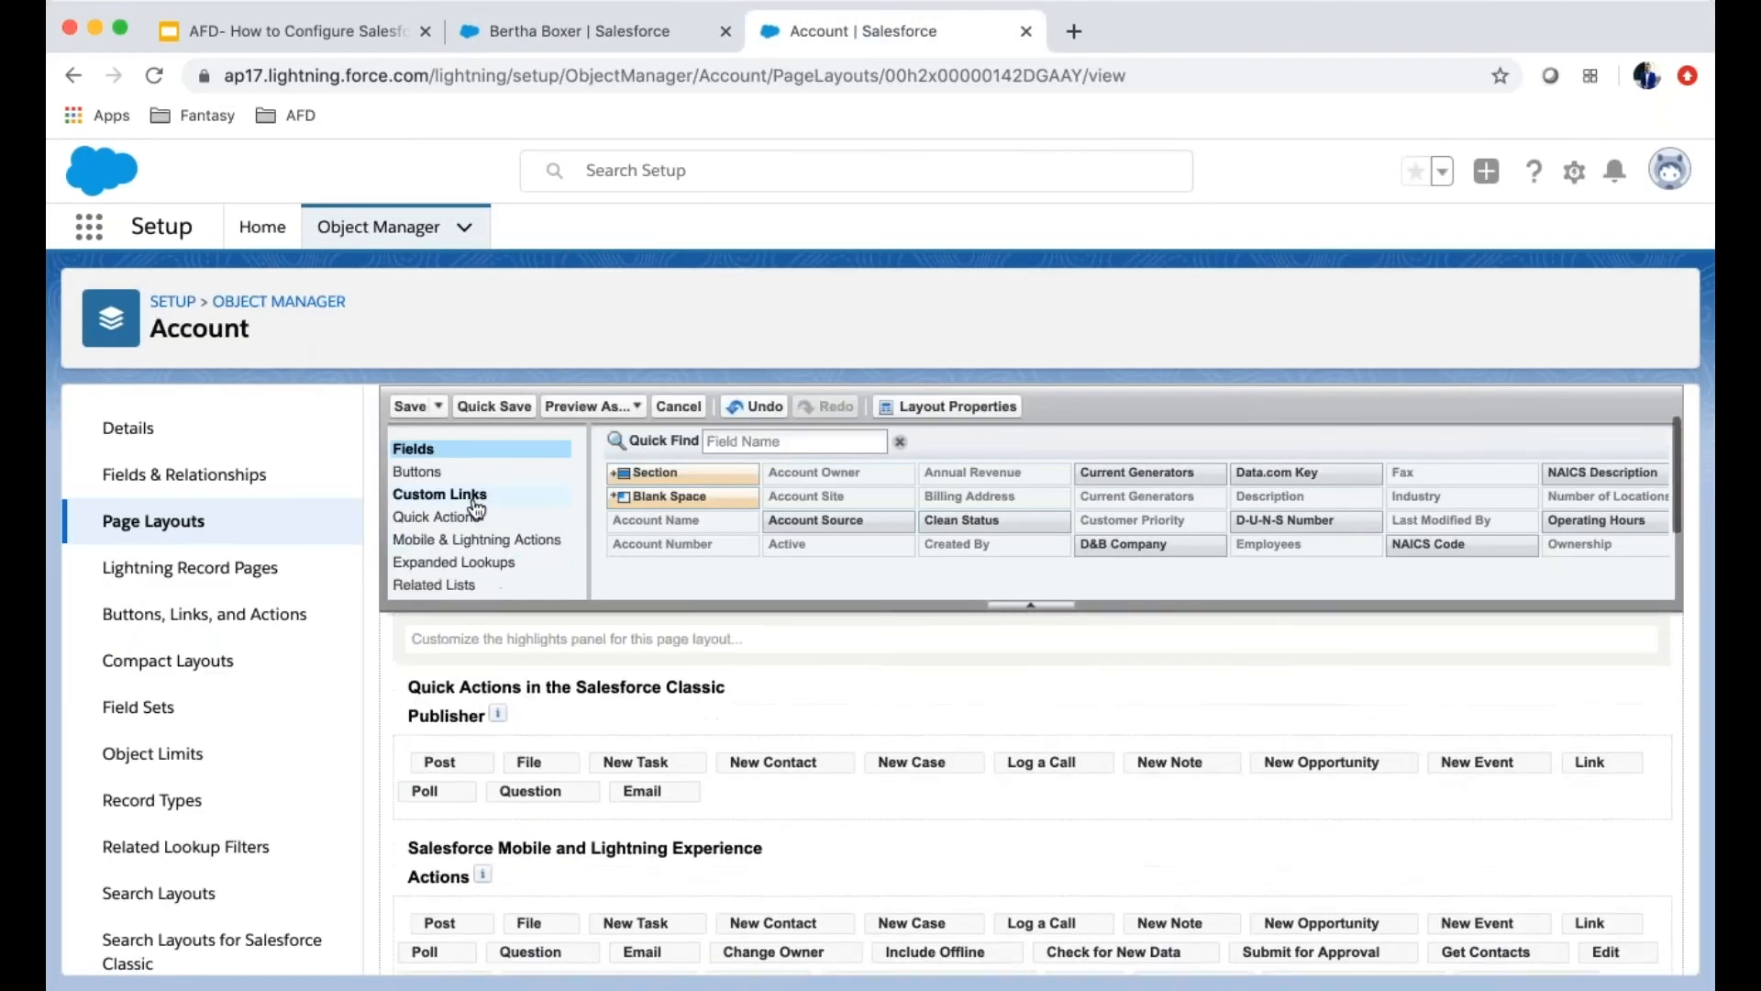
left_click(441, 409)
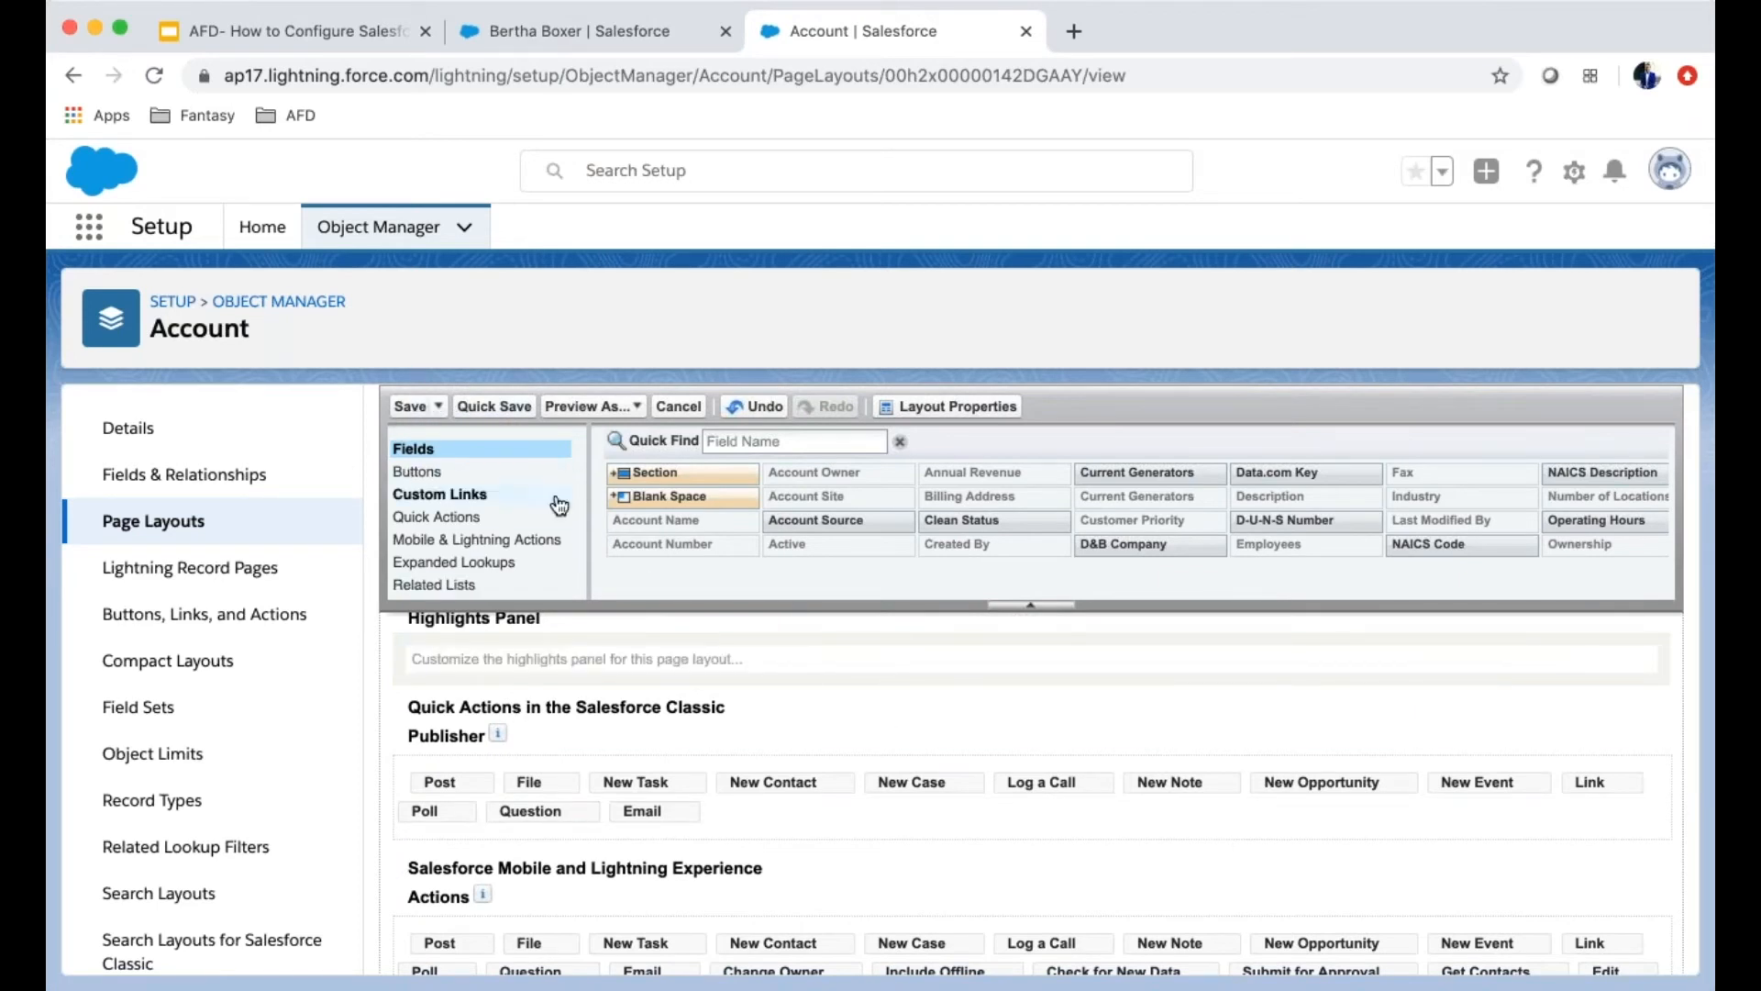
left_click(516, 415)
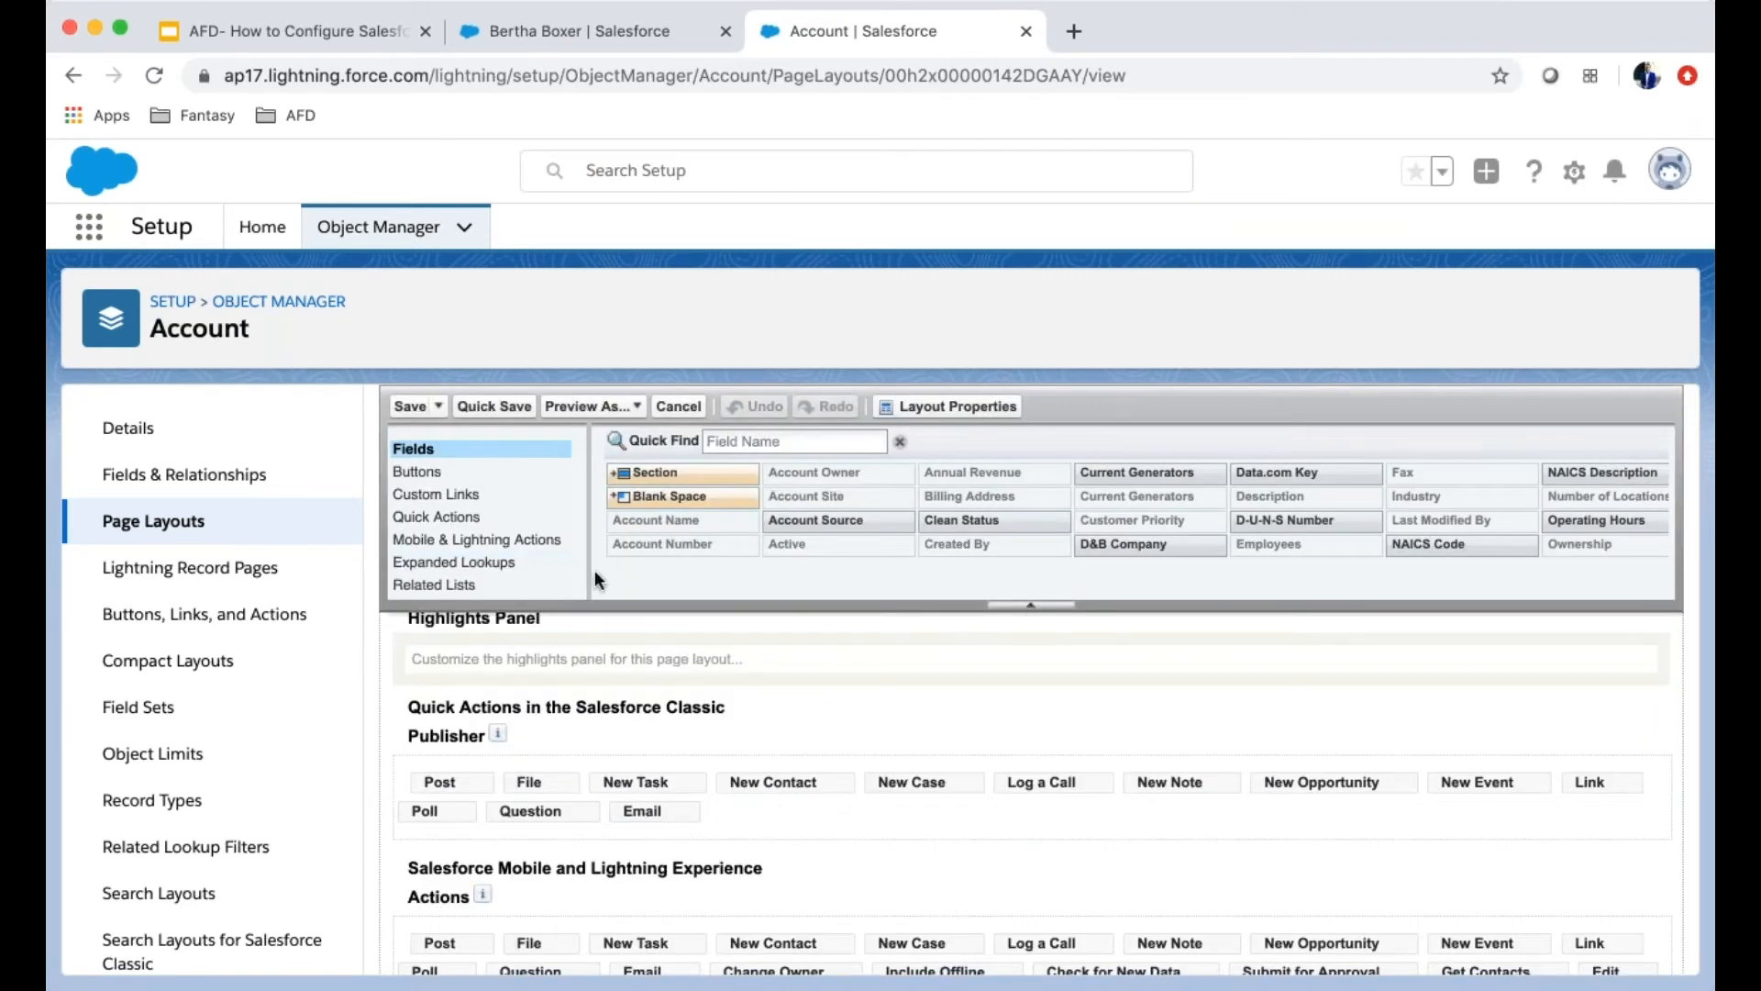
left_click(608, 409)
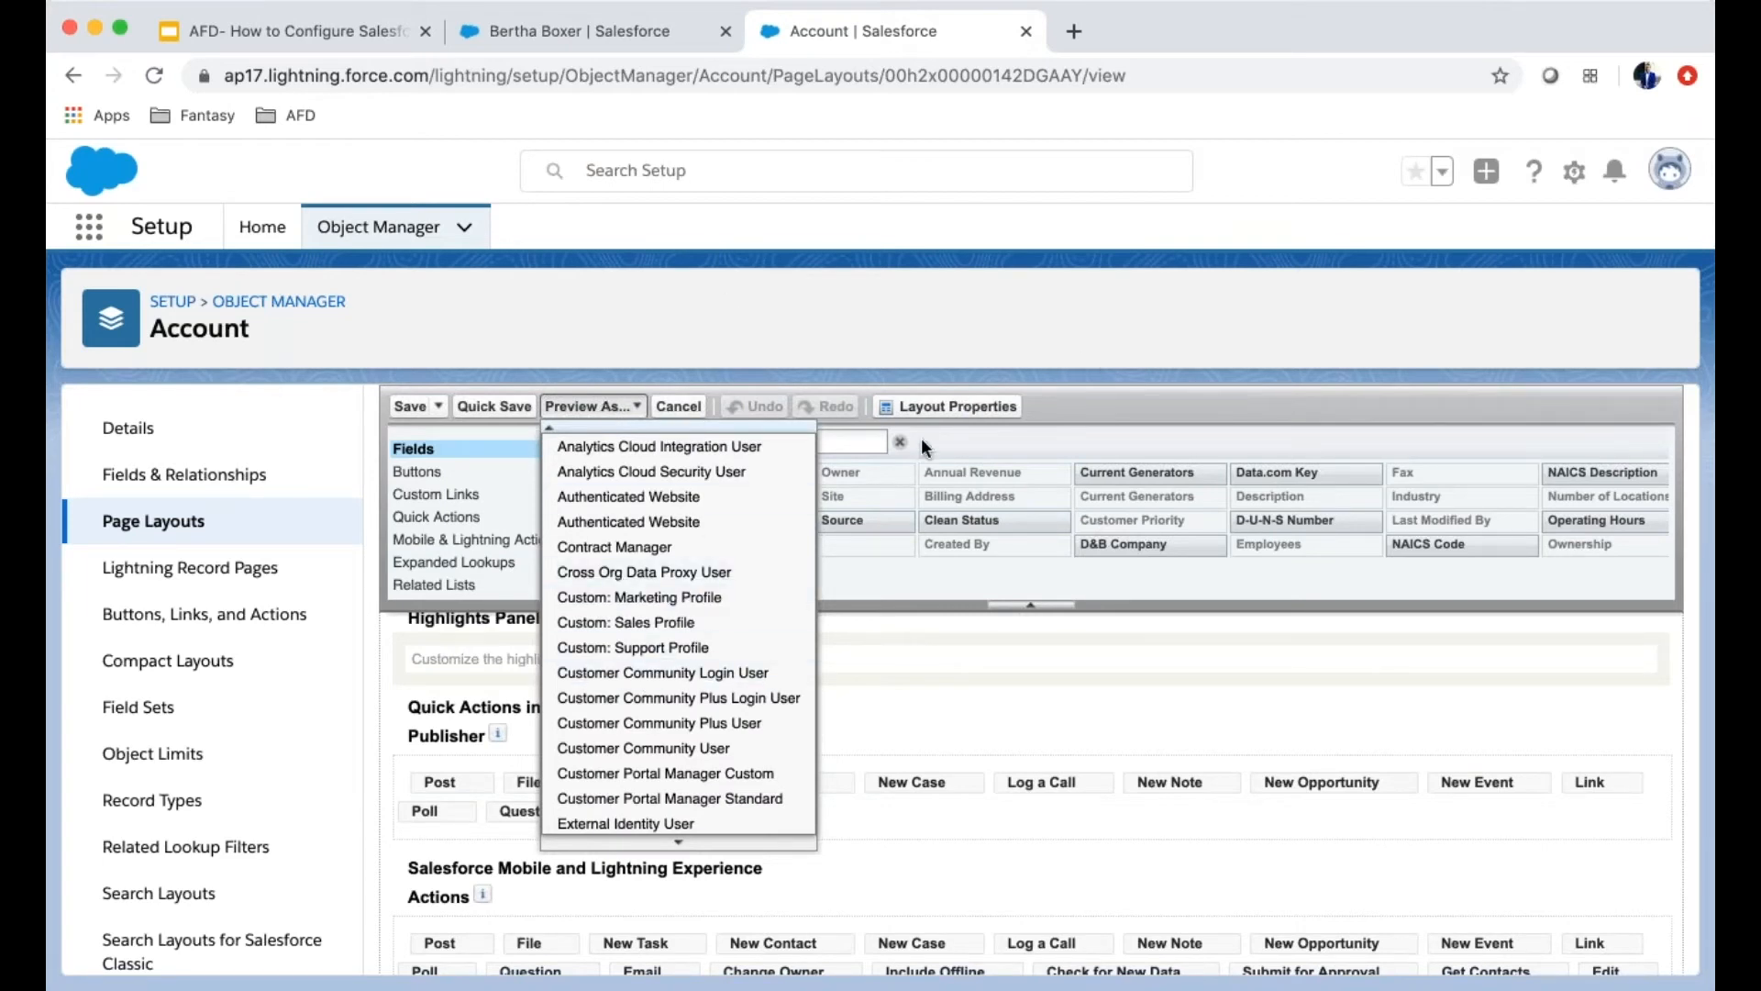
left_click(439, 408)
left_click(406, 410)
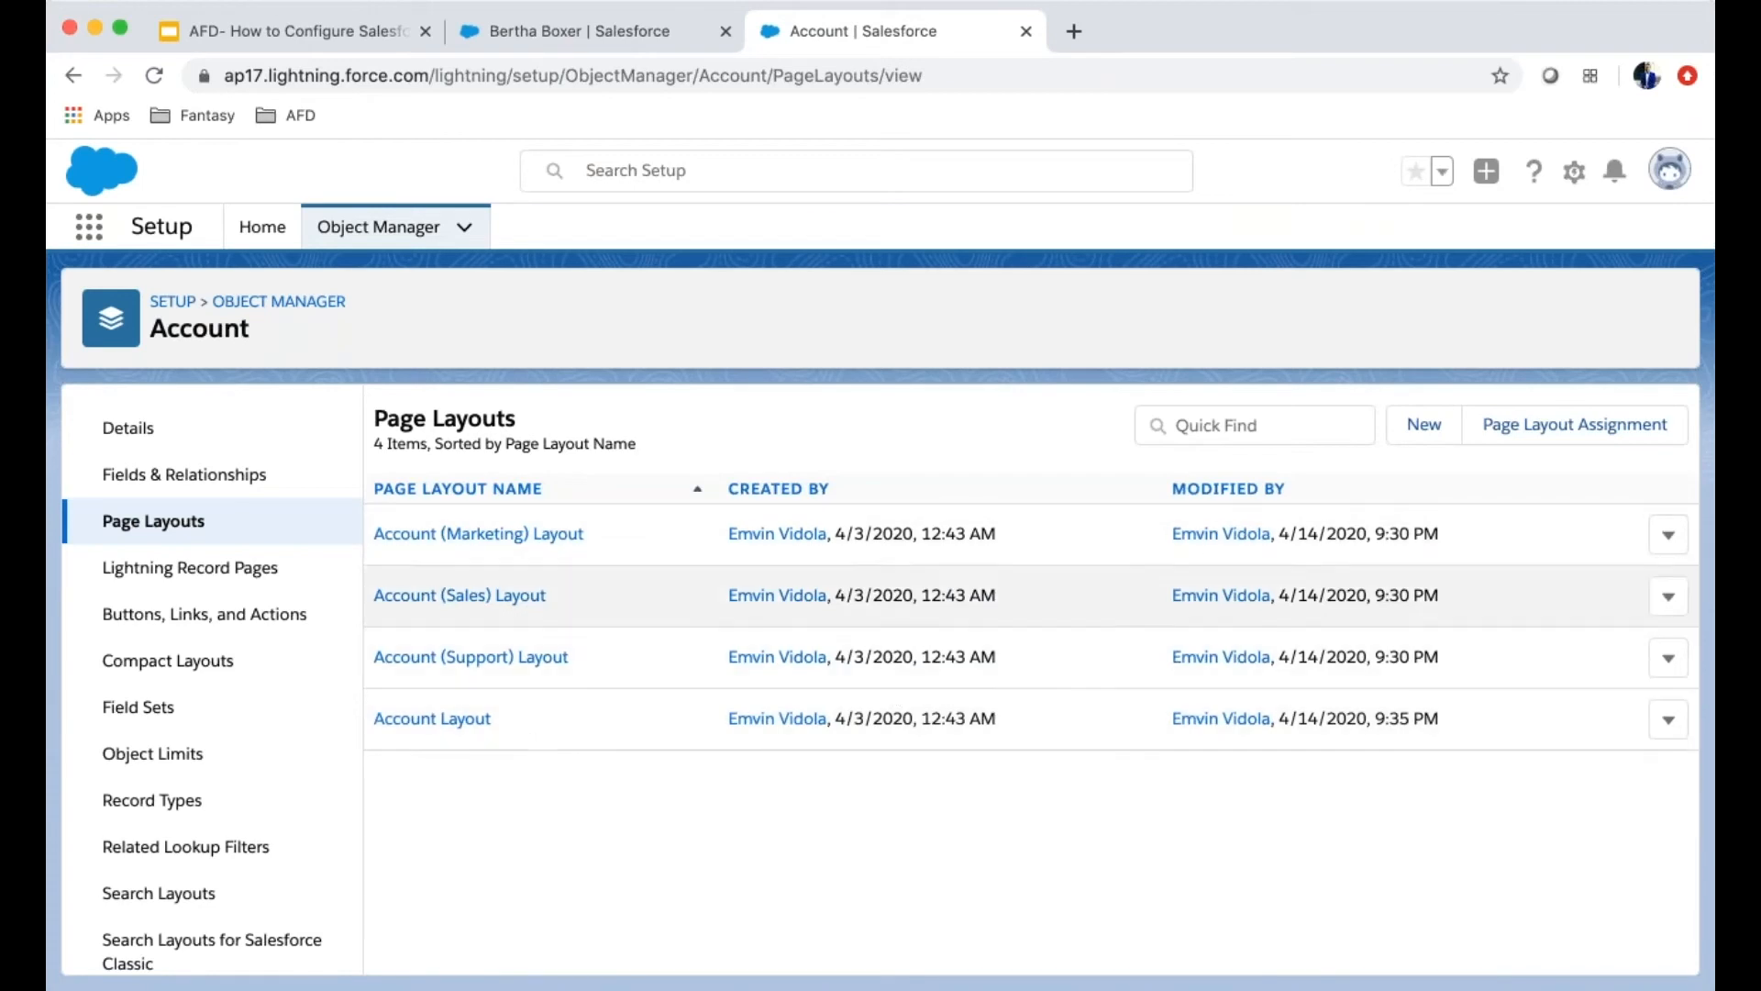
Open the Account page layout assignments and examine which layout each profile uses, including the custom Marketing, Sales and Support profiles
left_click(1587, 444)
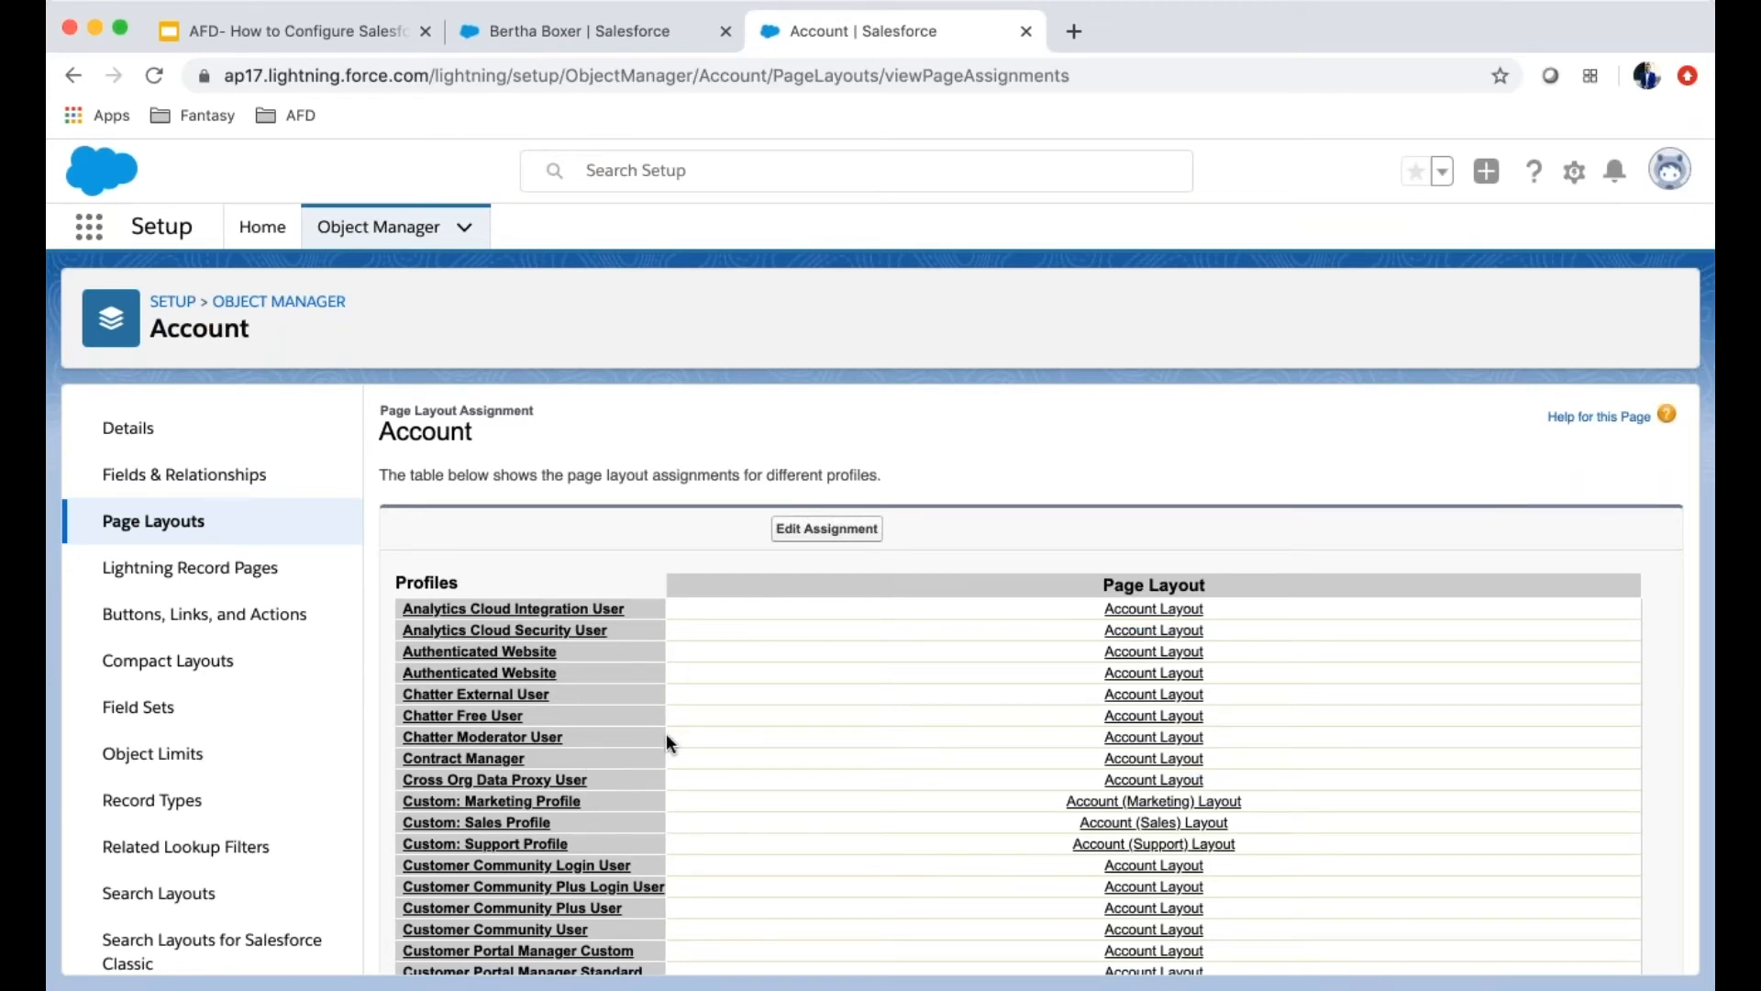
scroll(667, 735, "down", 1)
scroll(666, 744, "up", 1)
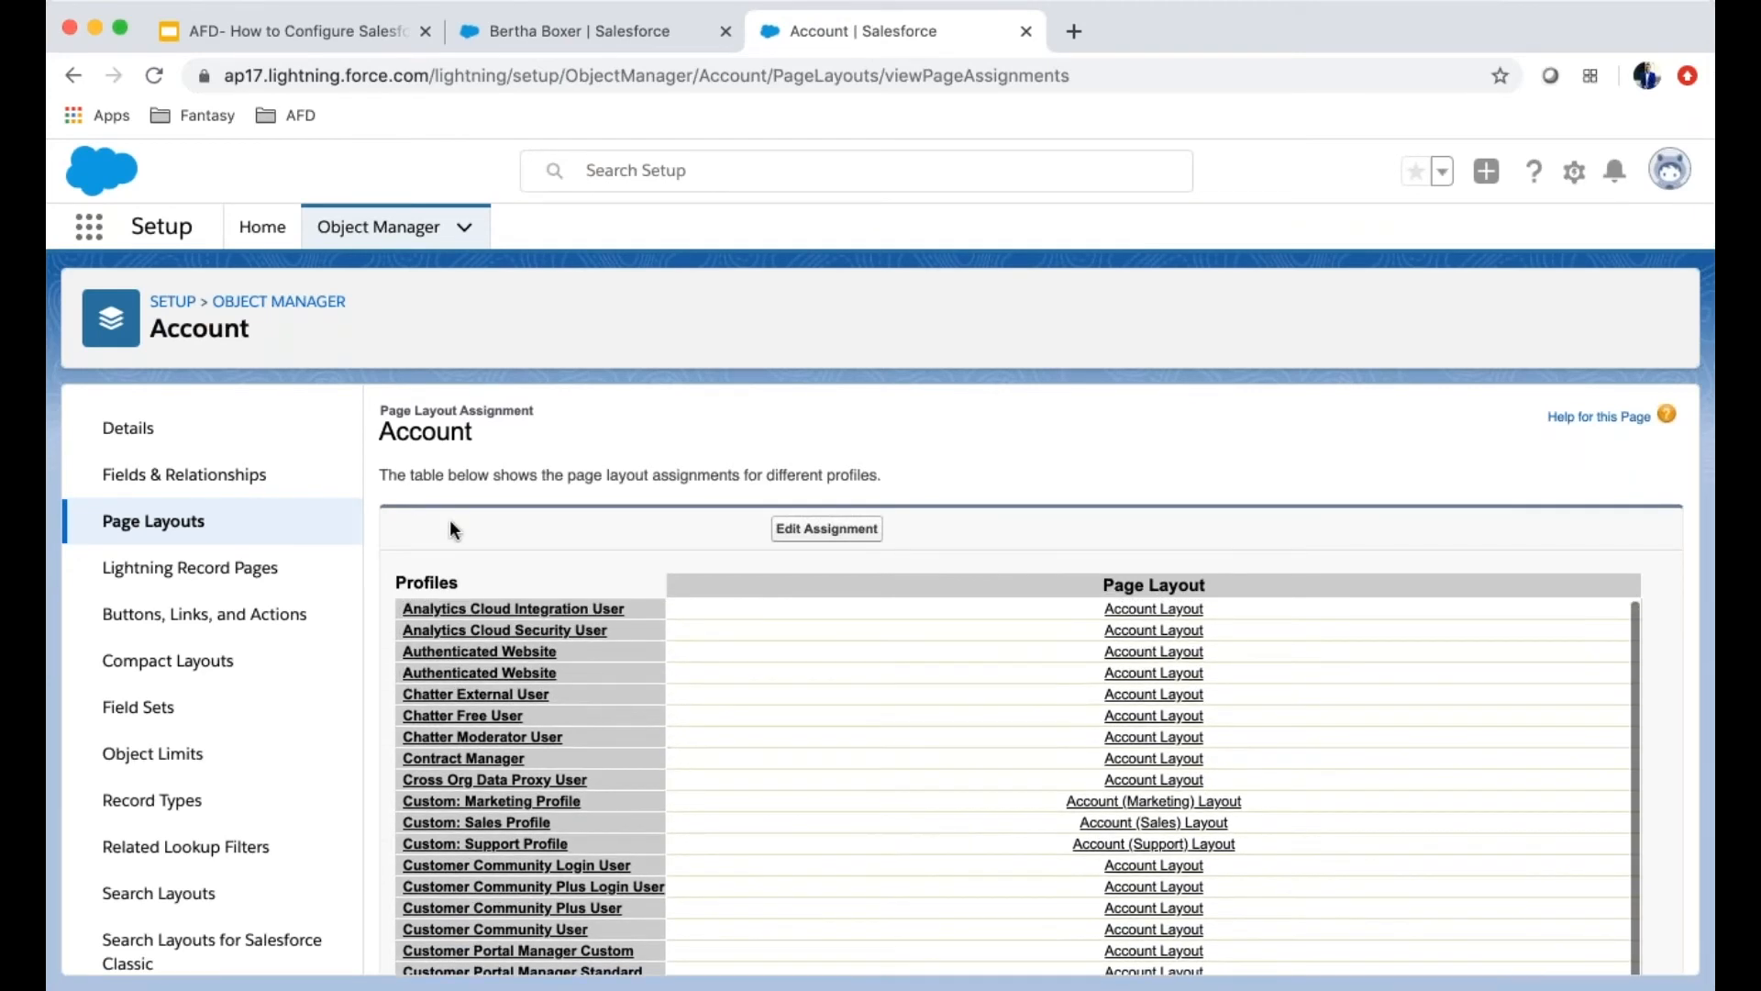
mouse_move(508, 432)
left_mouse_down()
mouse_move(361, 432)
mouse_move(491, 440)
left_mouse_up()
left_click(393, 435)
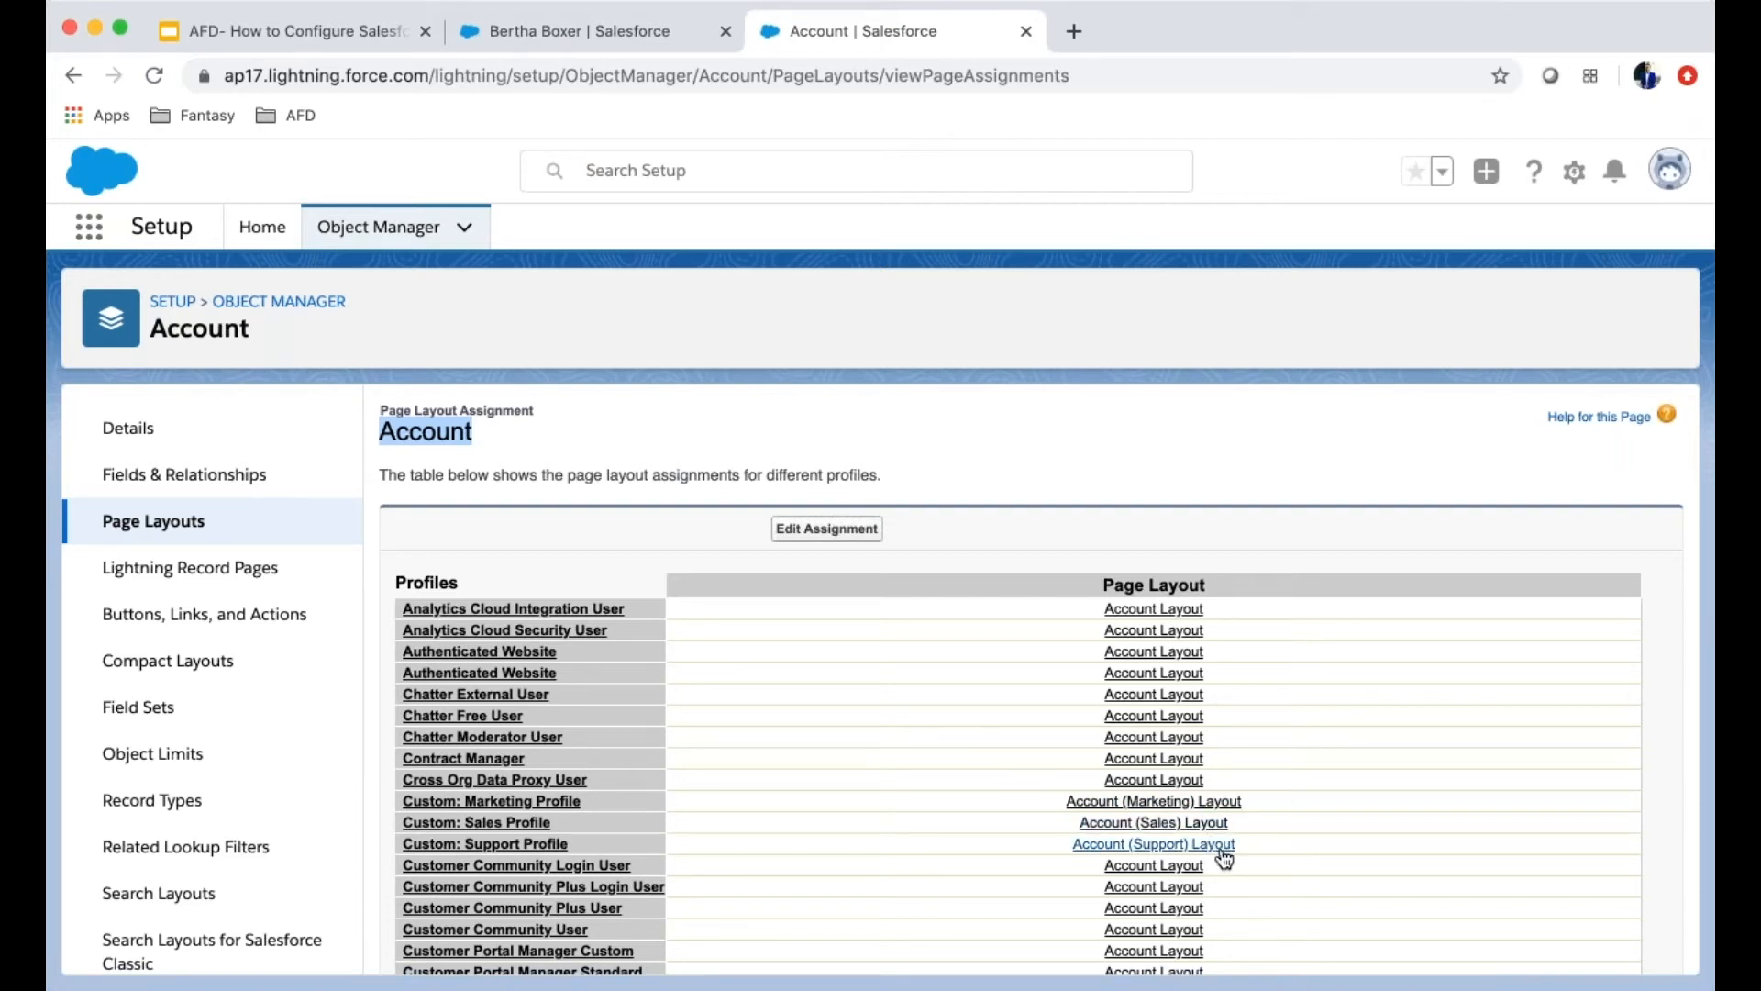
scroll(1284, 849, "down", 5)
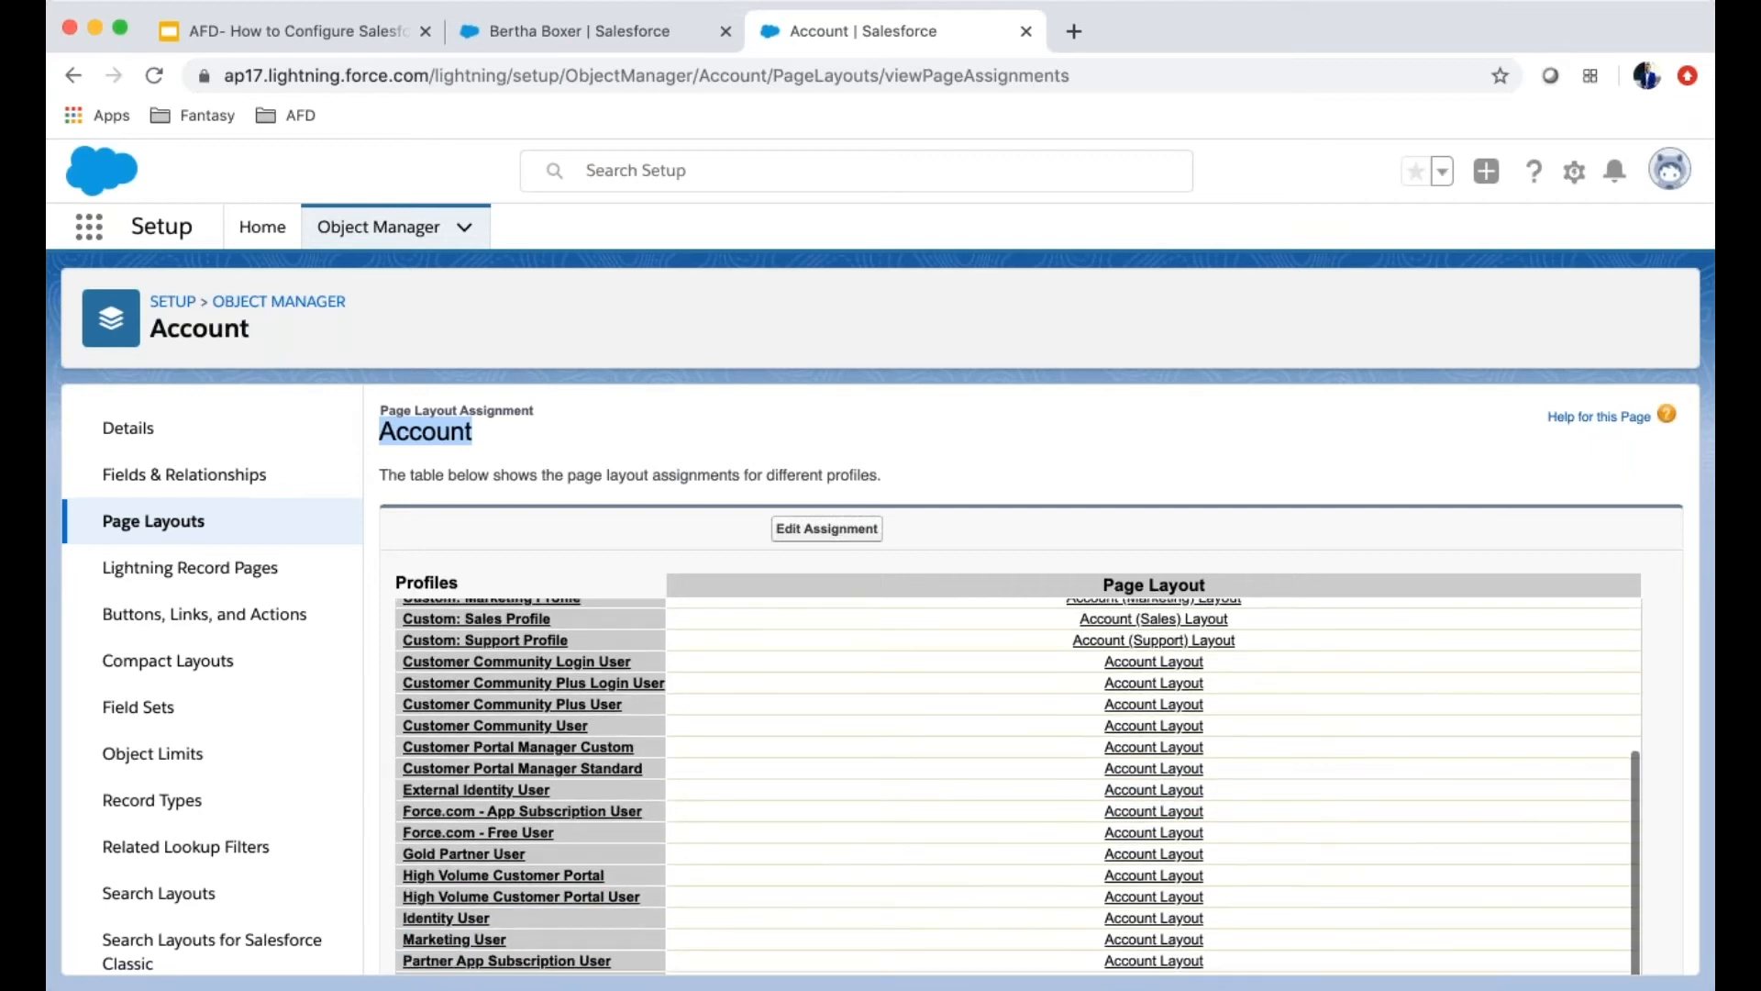
scroll(1148, 767, "up", 5)
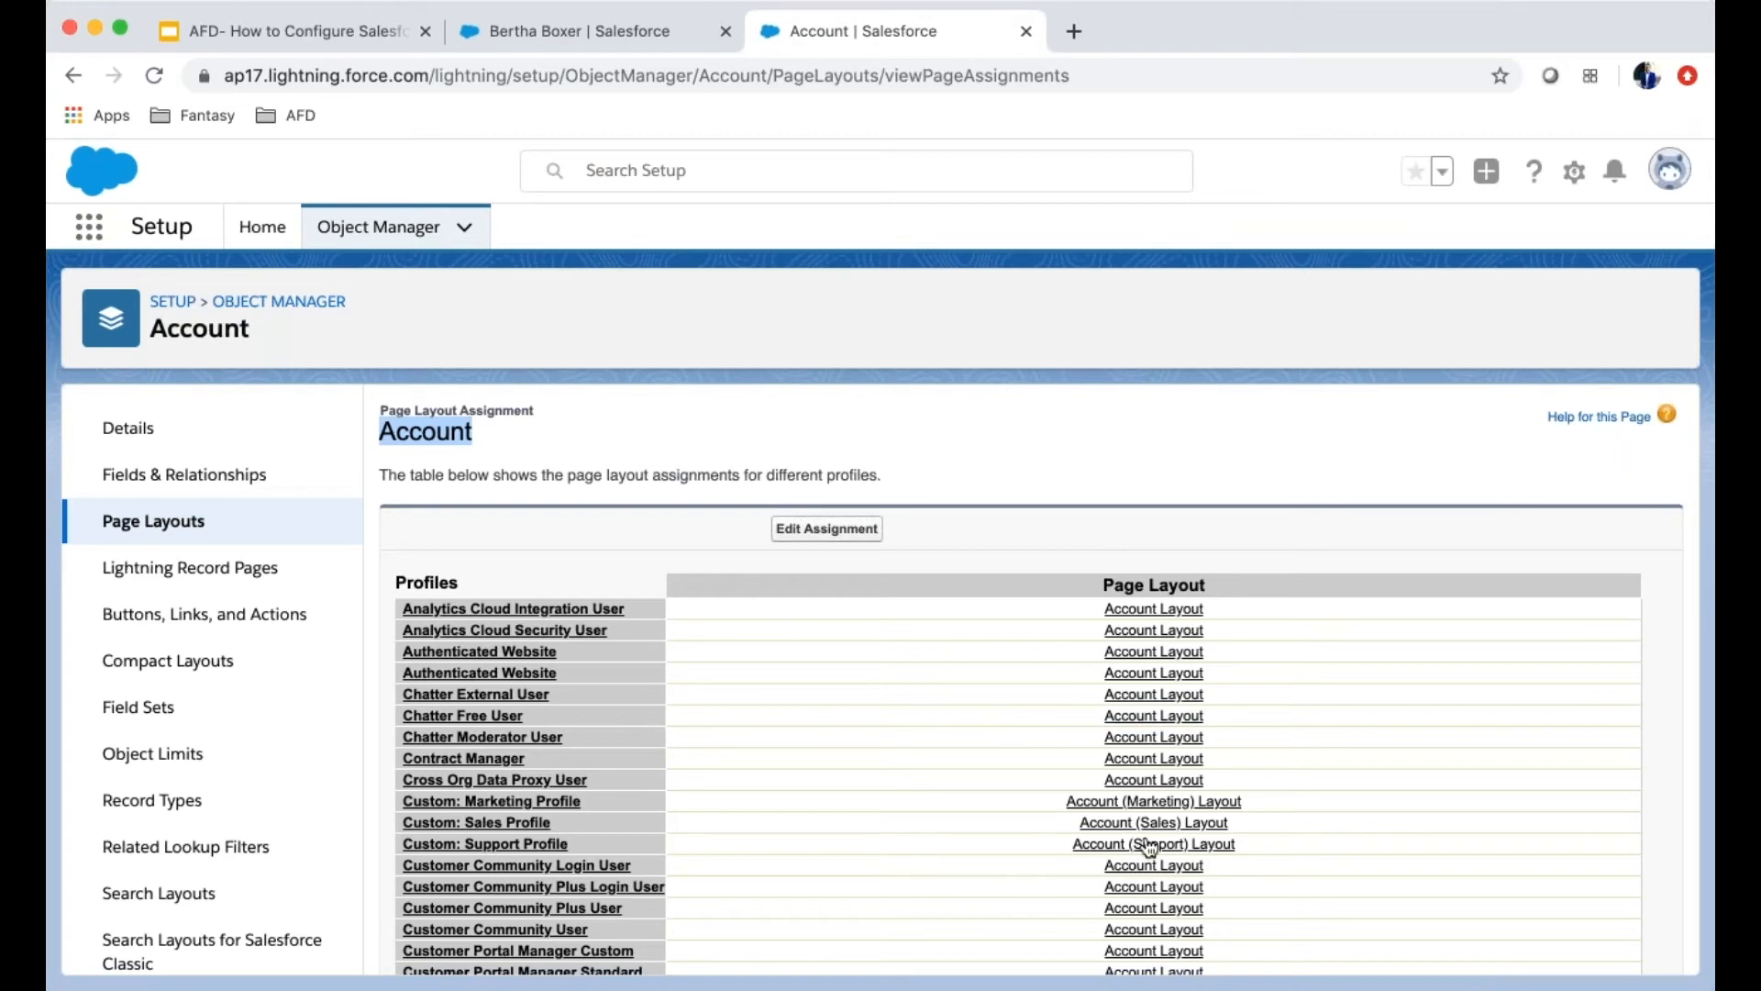
scroll(1416, 783, "down", 2)
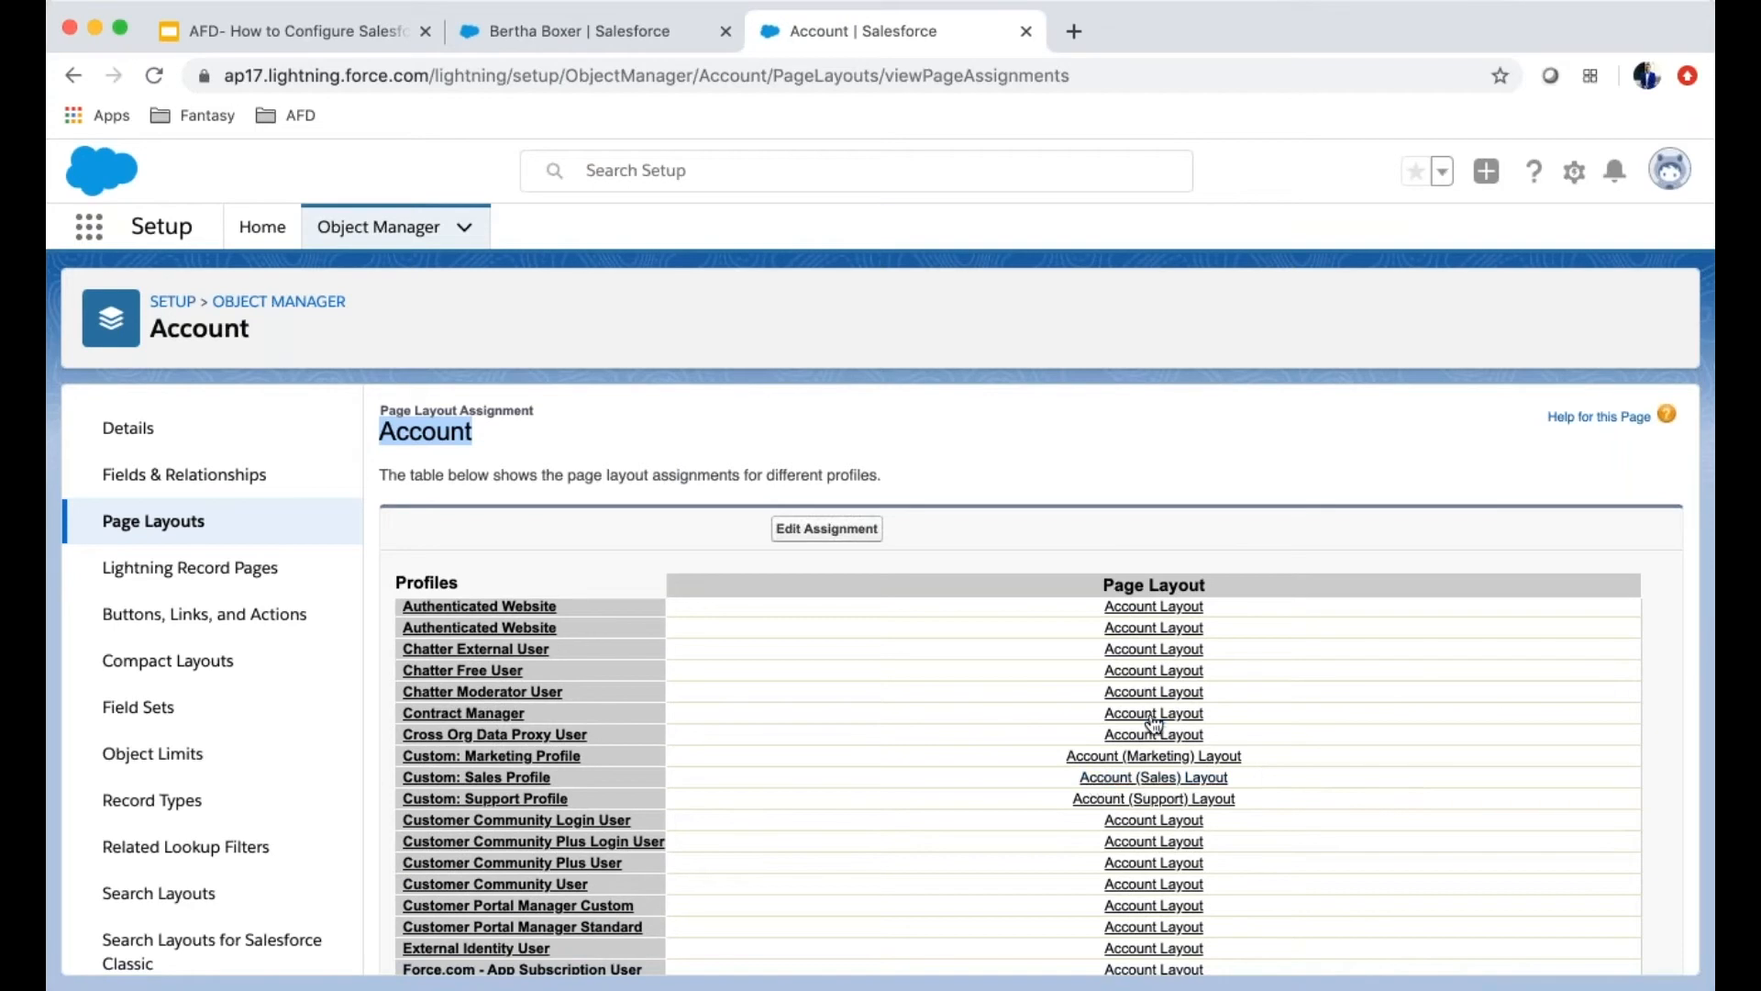
scroll(793, 695, "down", 3)
scroll(794, 704, "up", 3)
Switch to the Sales Console, open the Dickenson plc account's details, and highlight the Current Generators field label
left_click(662, 35)
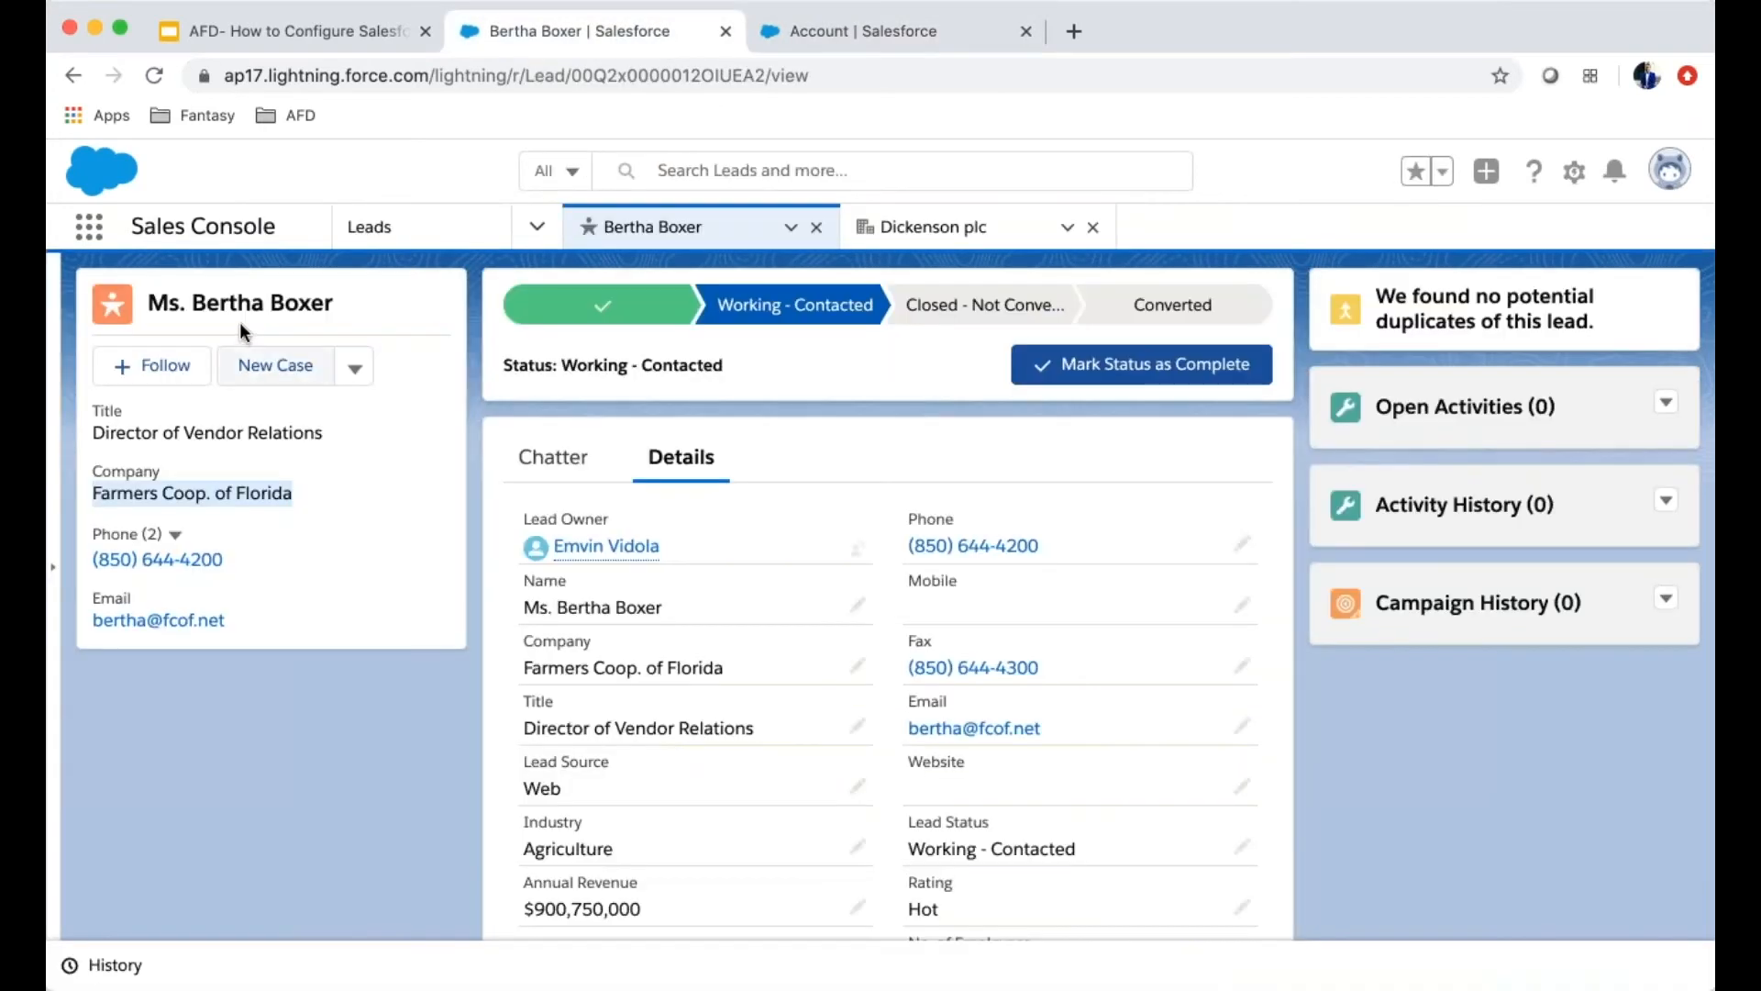
left_click(538, 231)
left_click(463, 387)
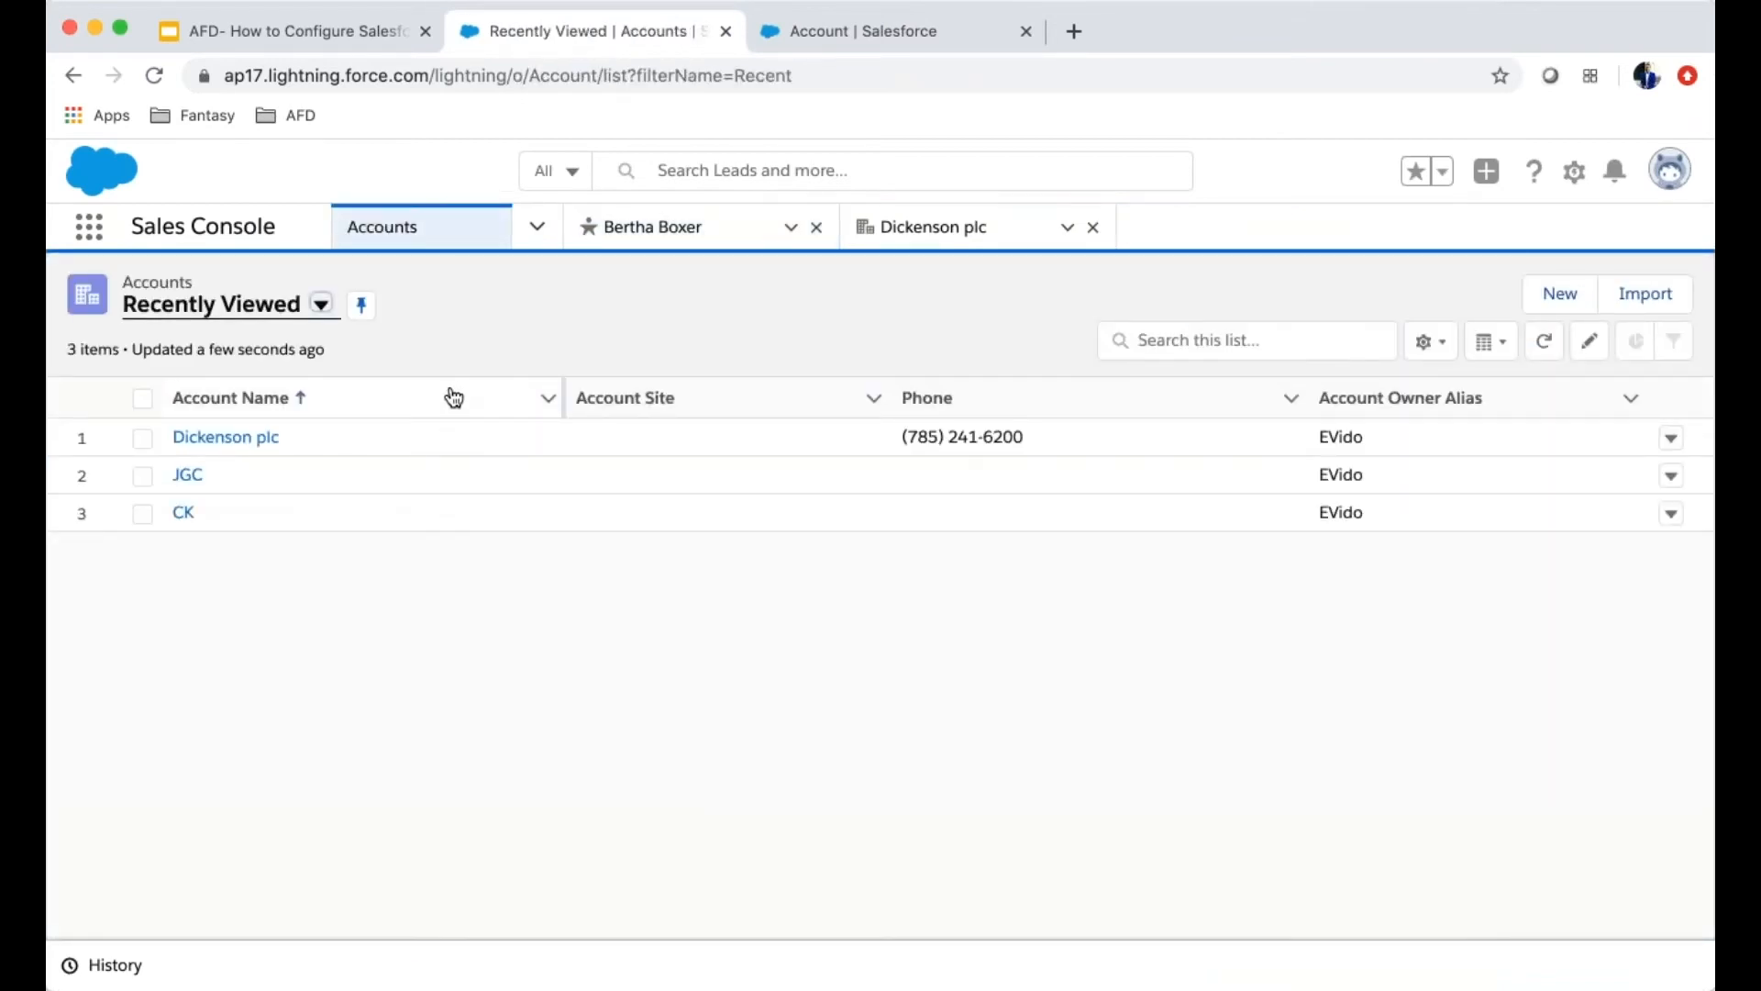
left_click(264, 440)
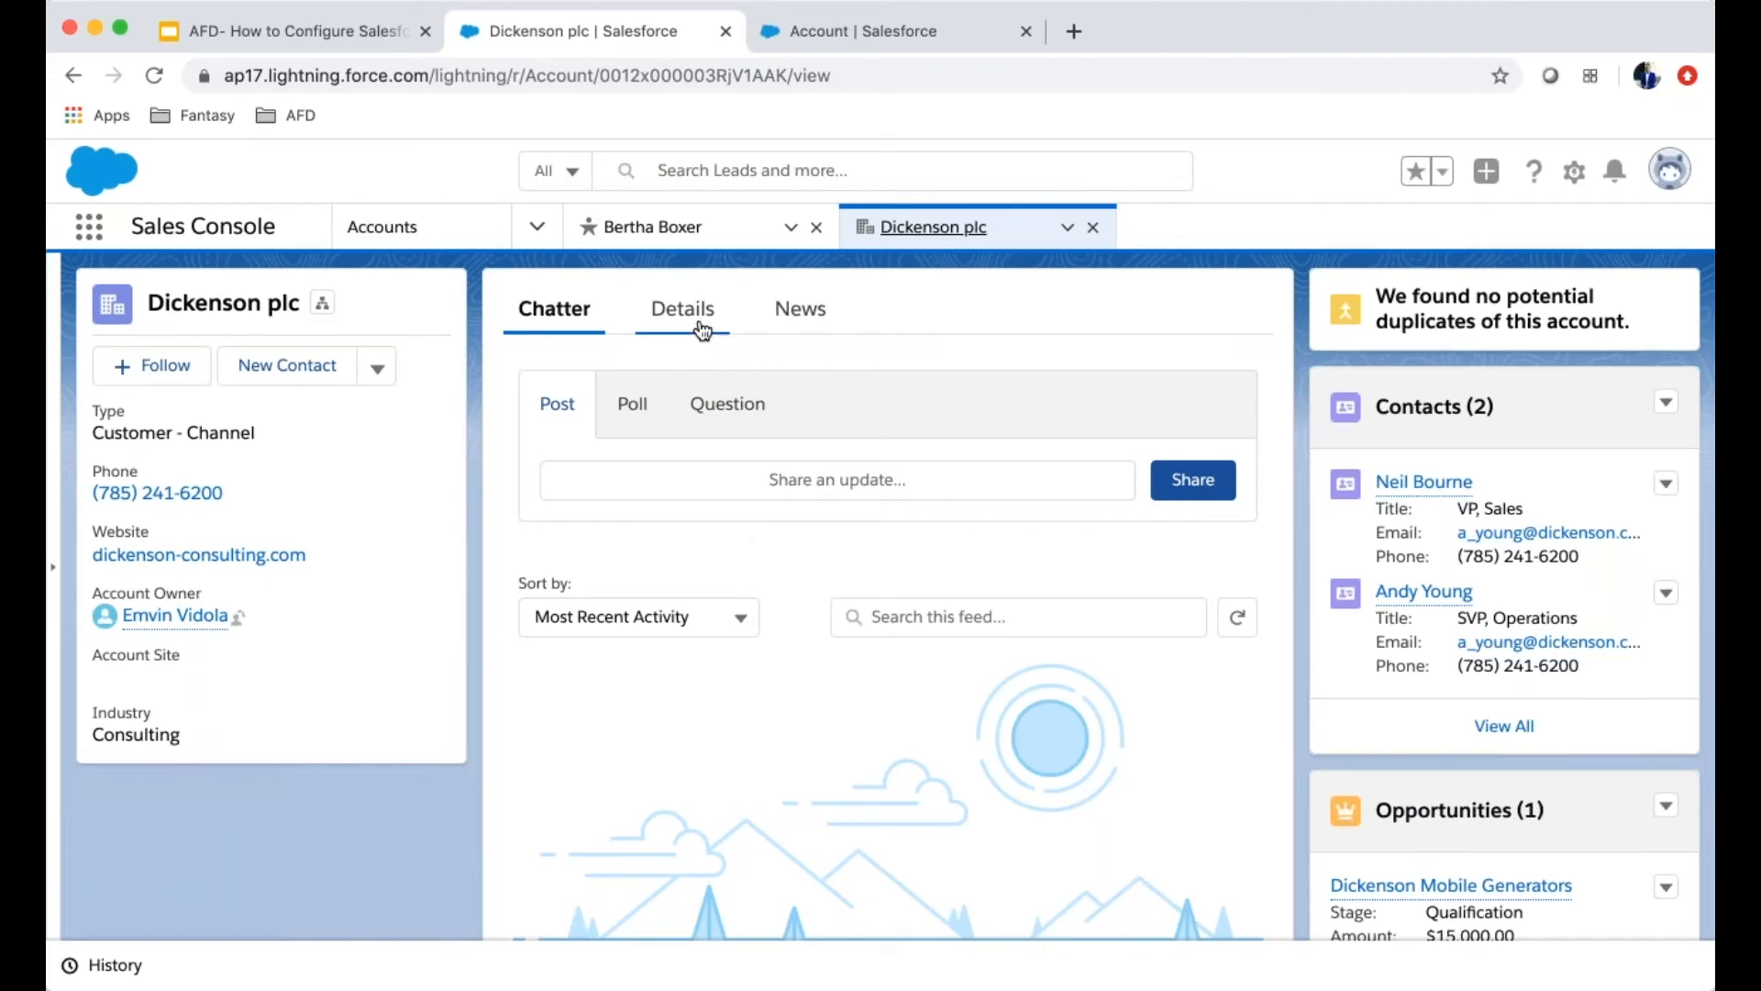
left_click(702, 328)
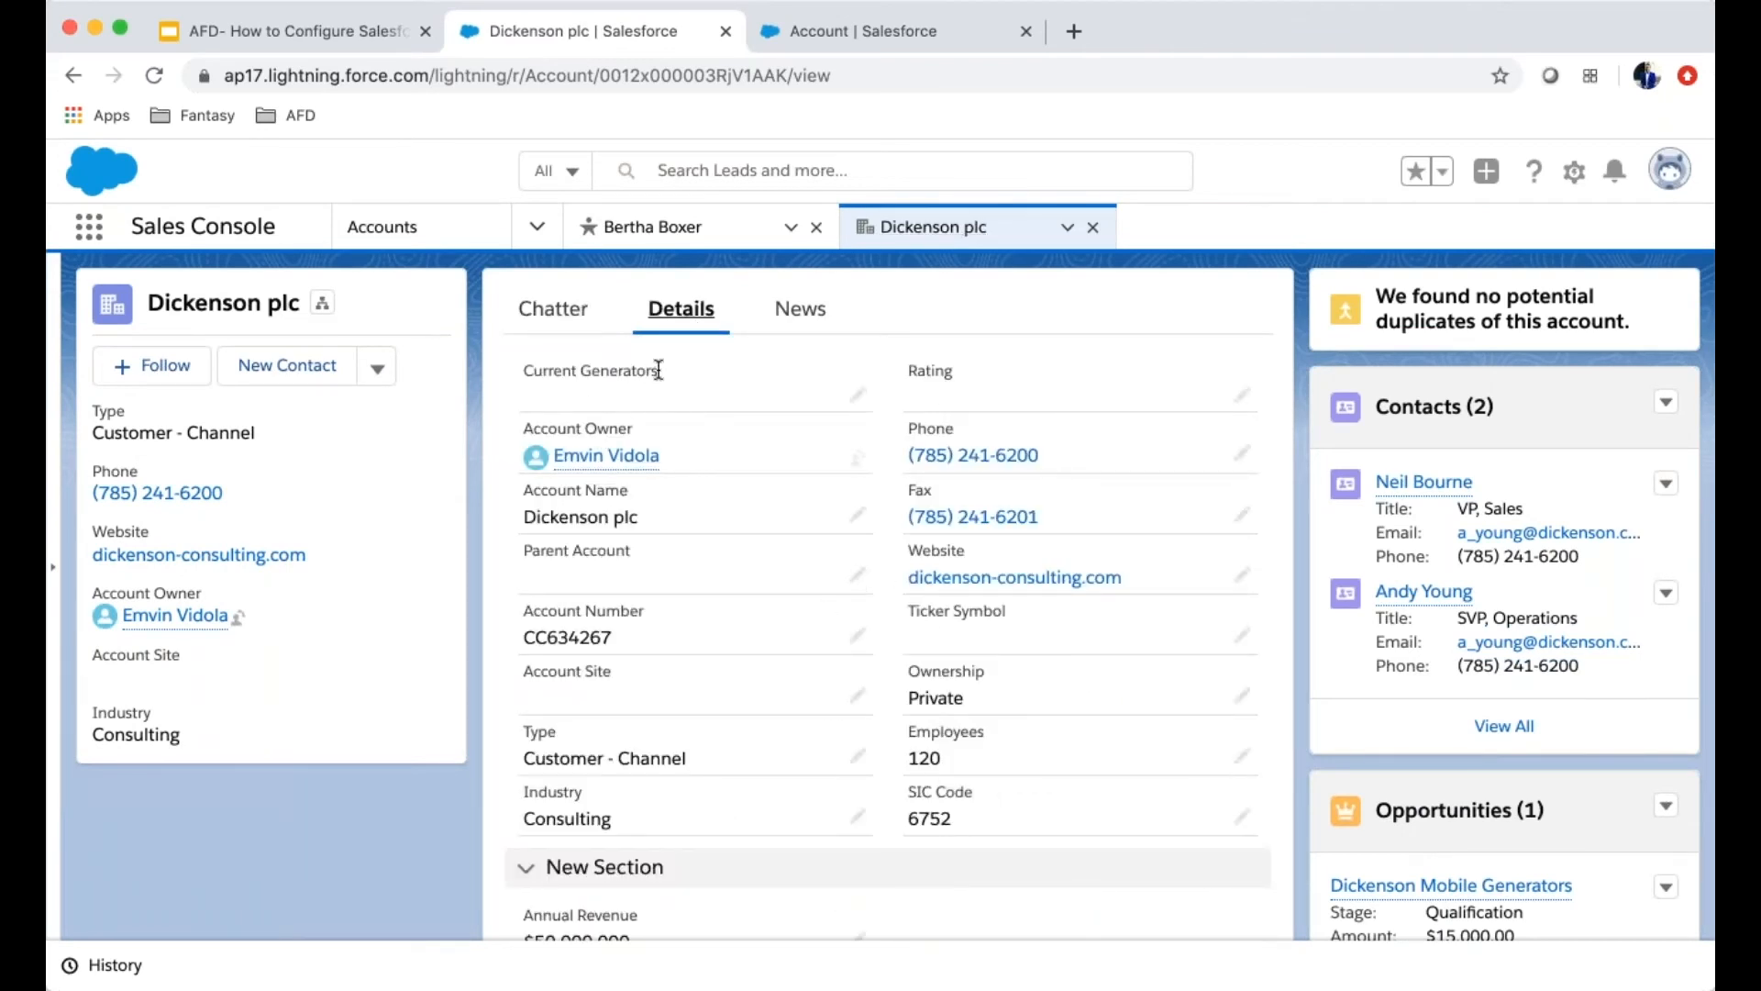
left_click_drag(661, 372, 523, 377)
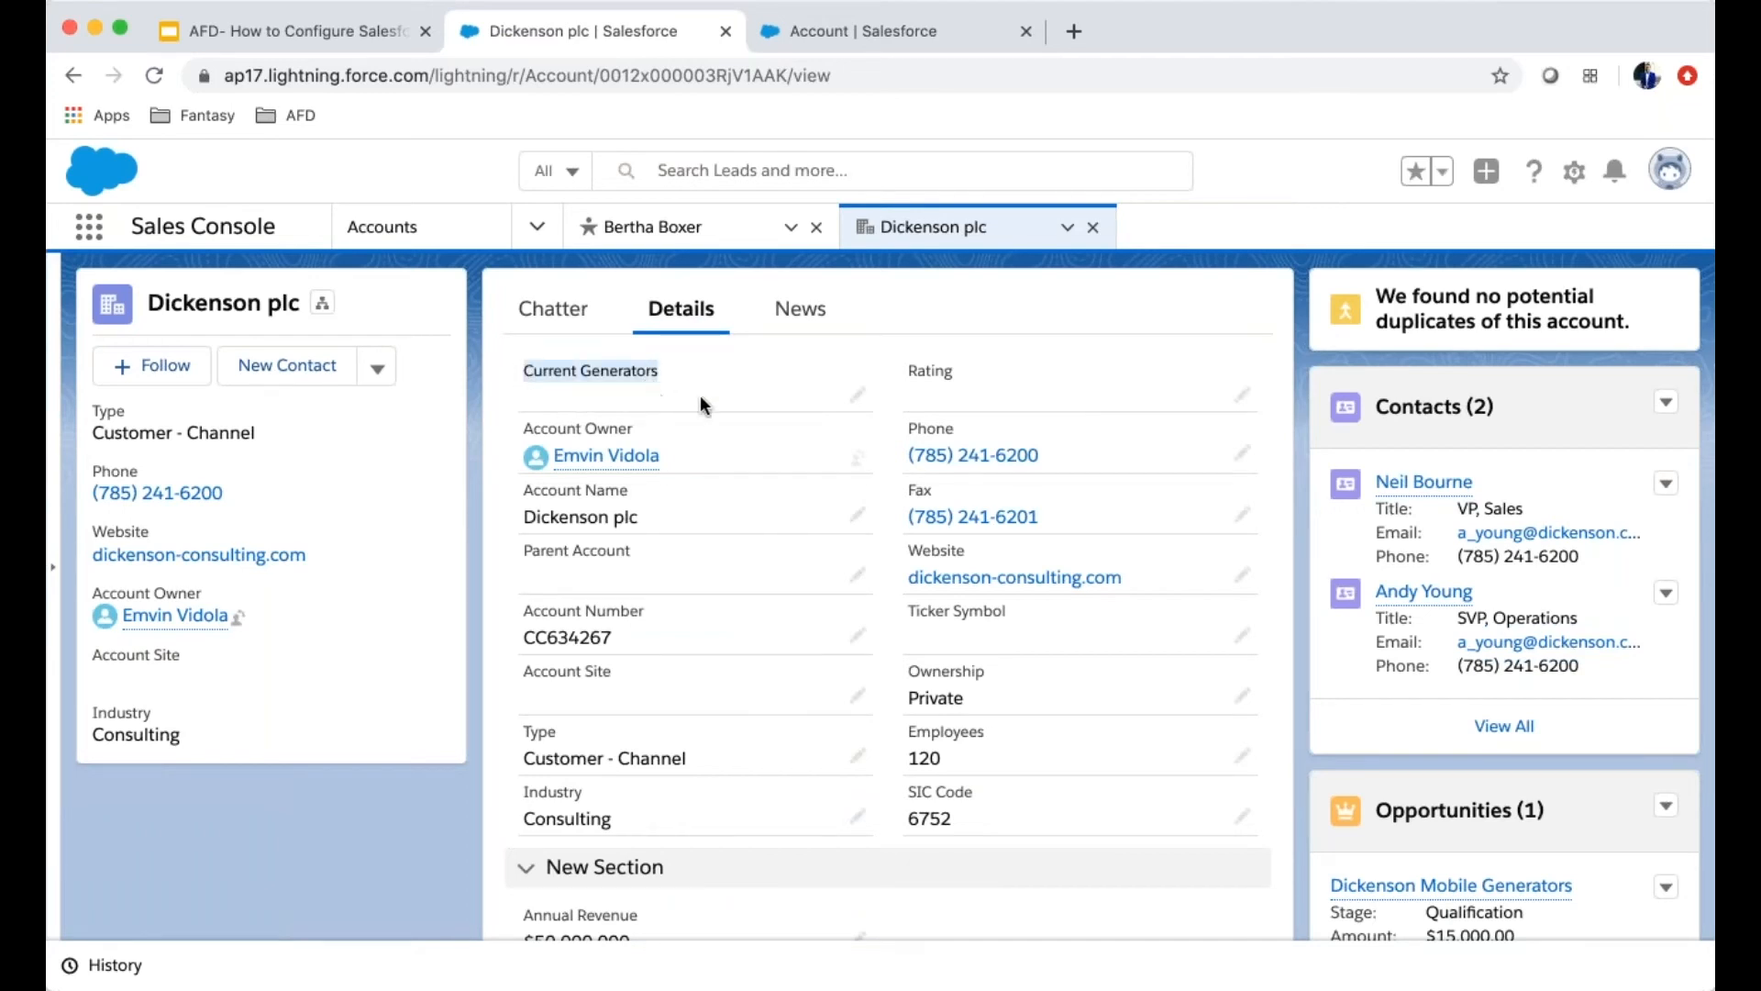
Examine the New Section of the Dickenson plc account's details and highlight its Annual Revenue field
scroll(873, 560, "down", 3)
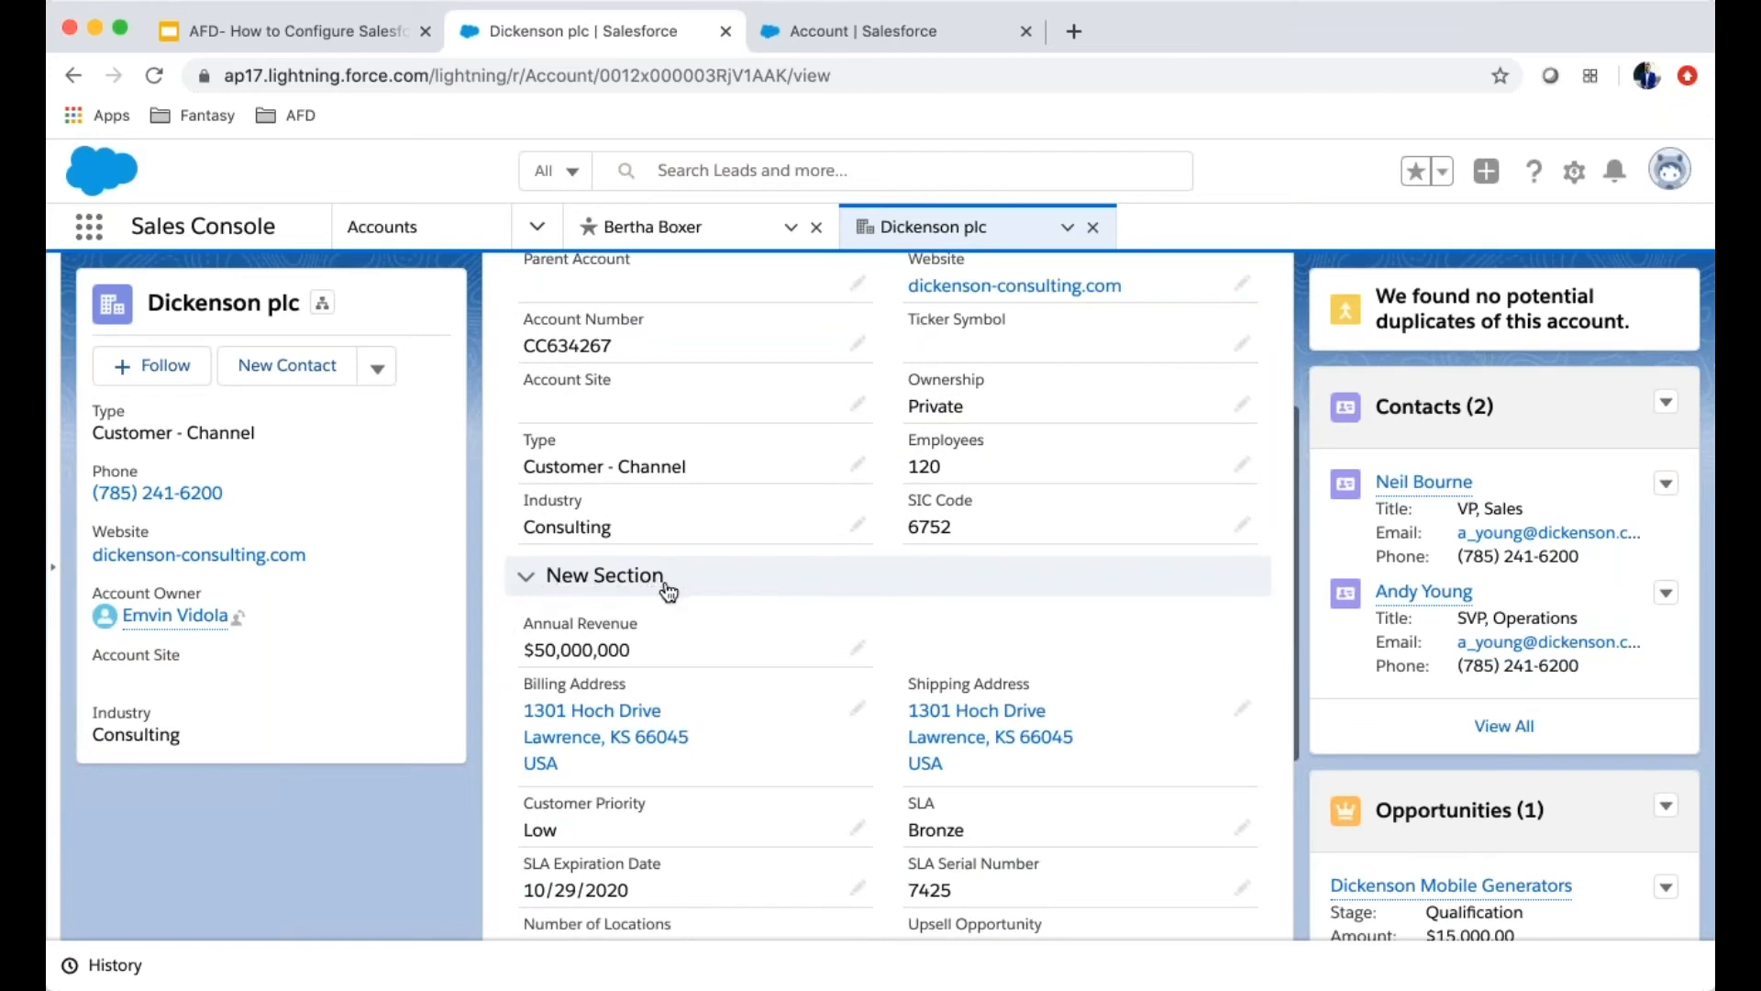
left_click_drag(631, 658, 723, 646)
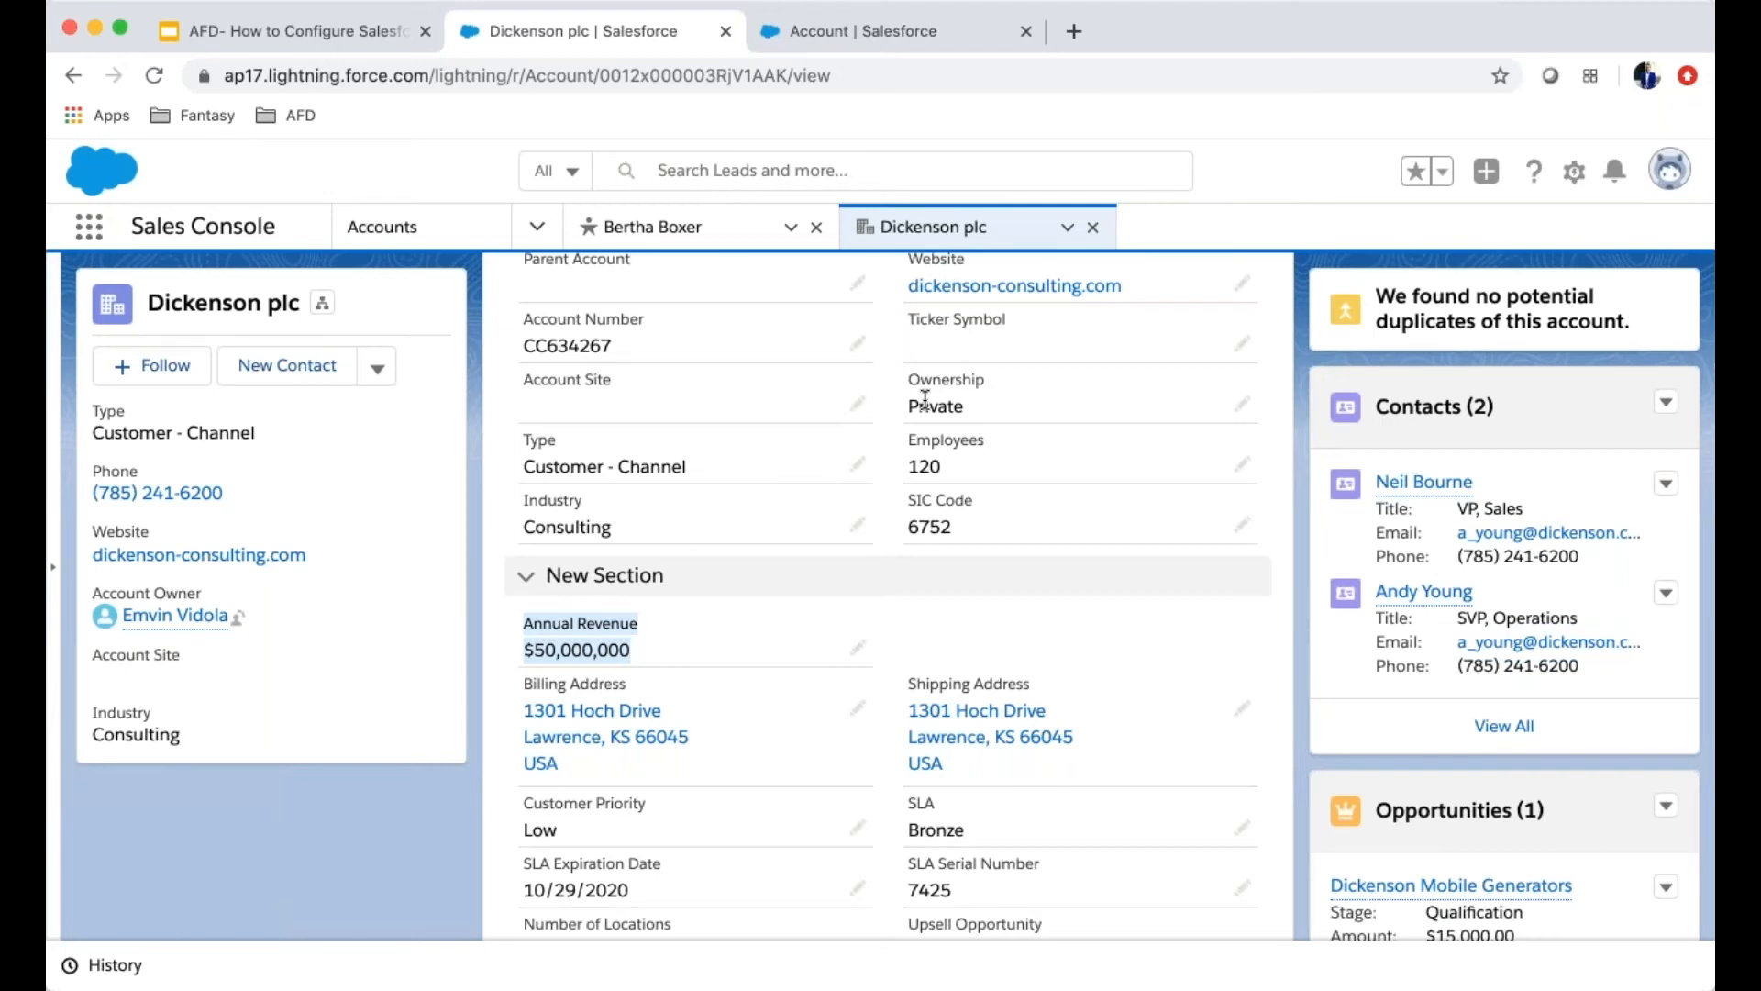
Go to the Leads list, return to the open lead record and examine its Current Generator(s) field
left_click(535, 231)
left_click(464, 335)
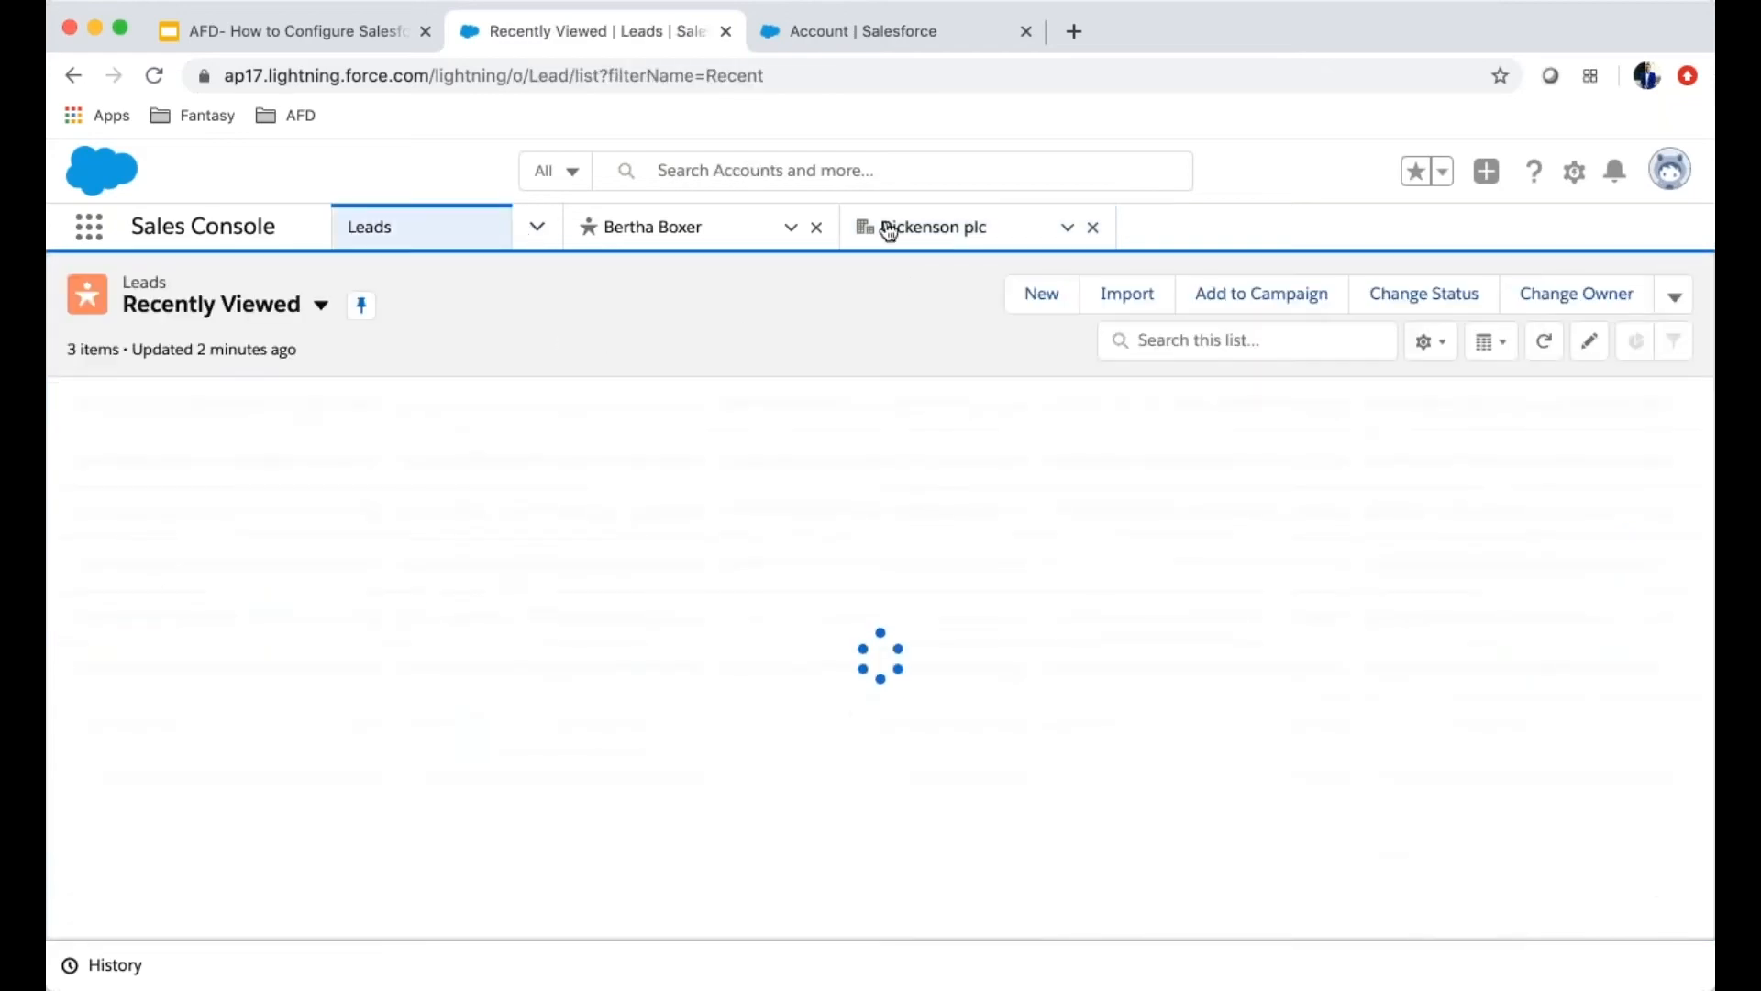
left_click(734, 232)
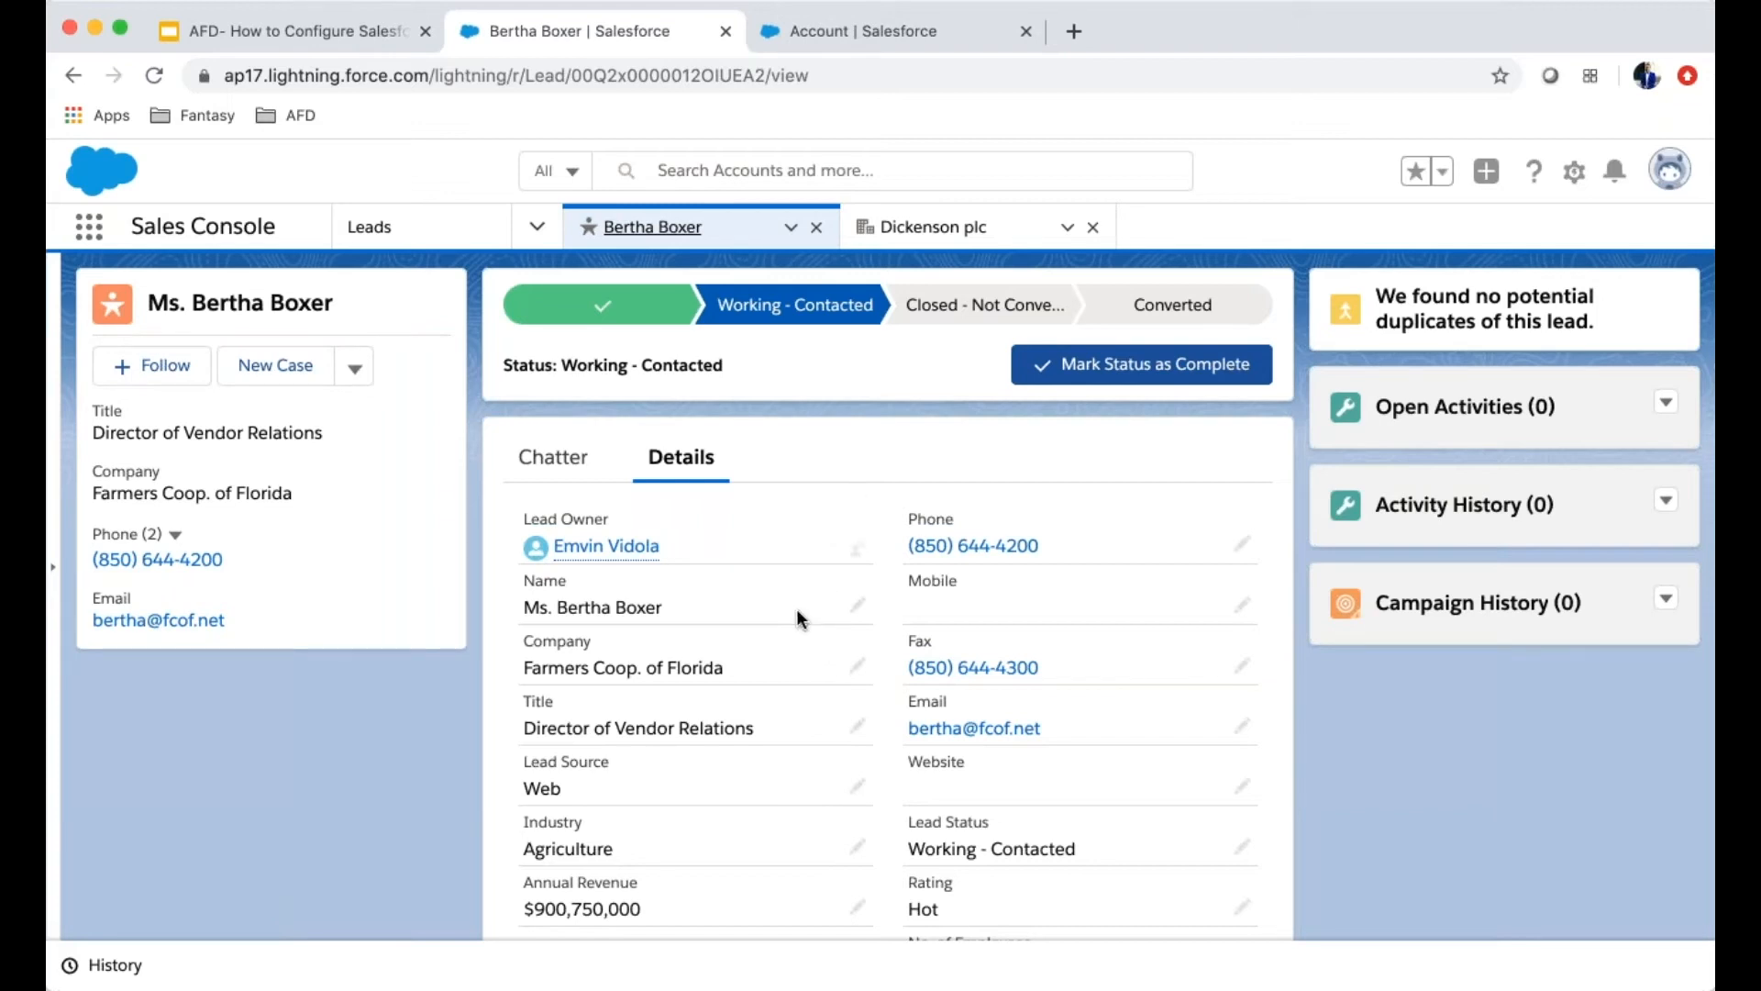
scroll(796, 608, "down", 3)
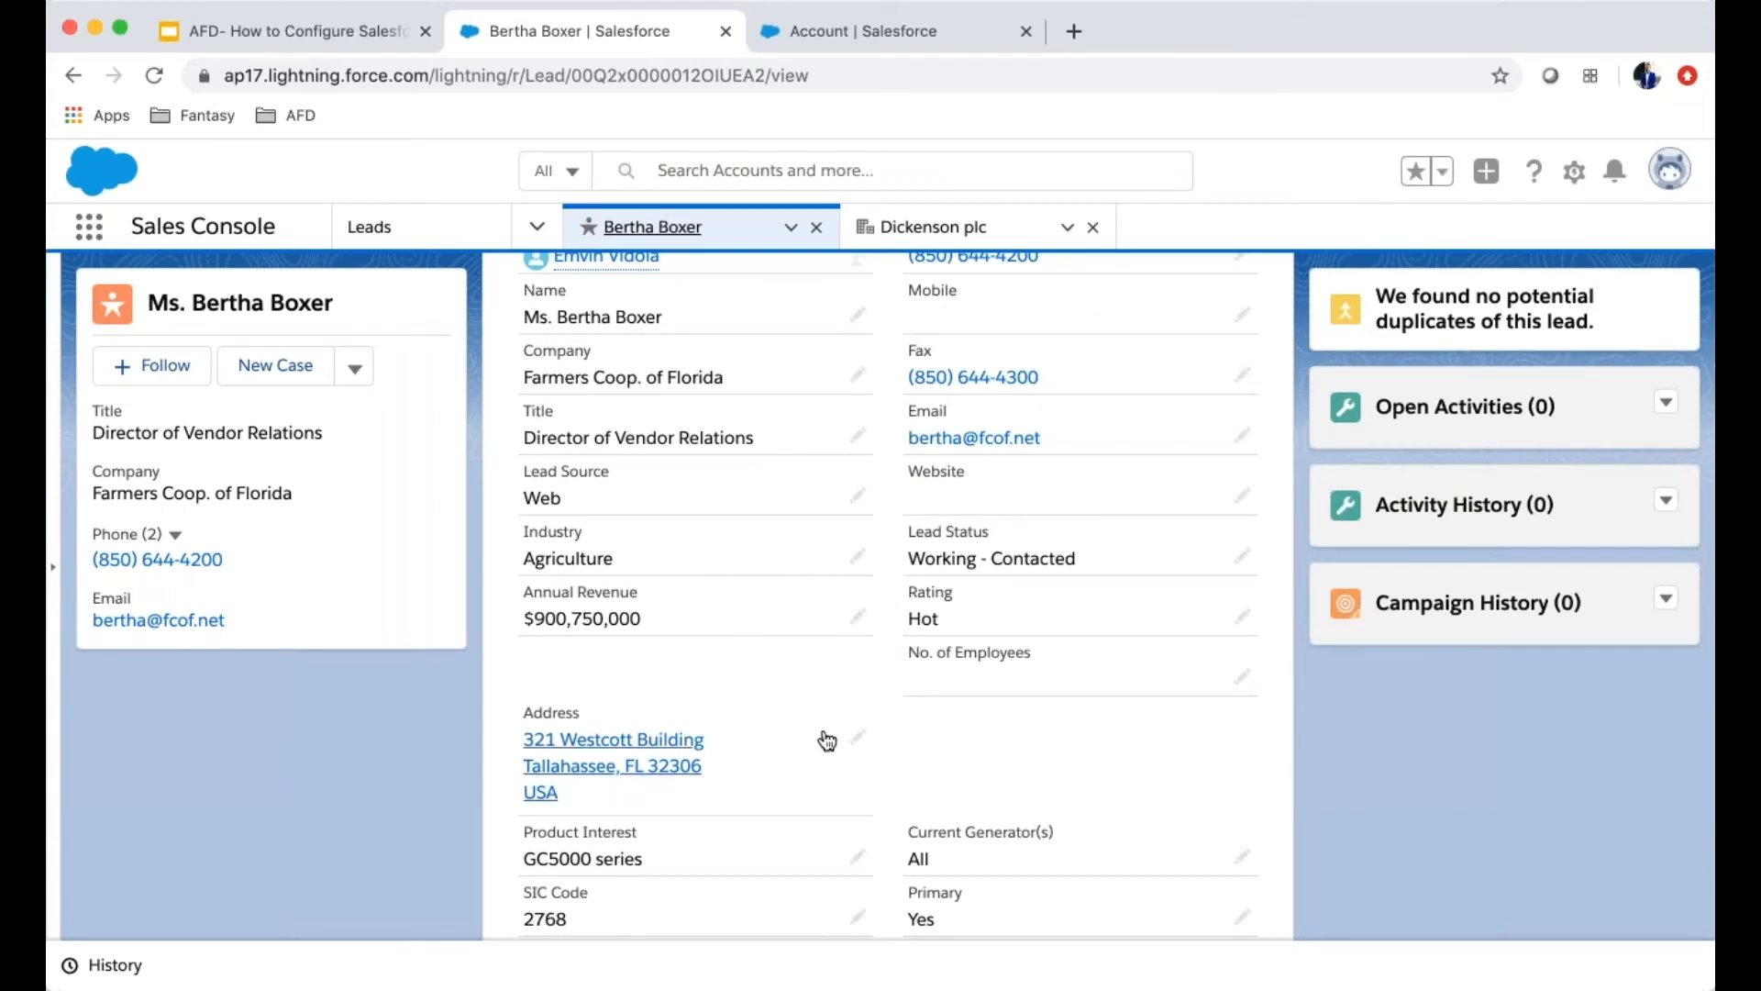
scroll(825, 741, "down", 2)
left_click(985, 663)
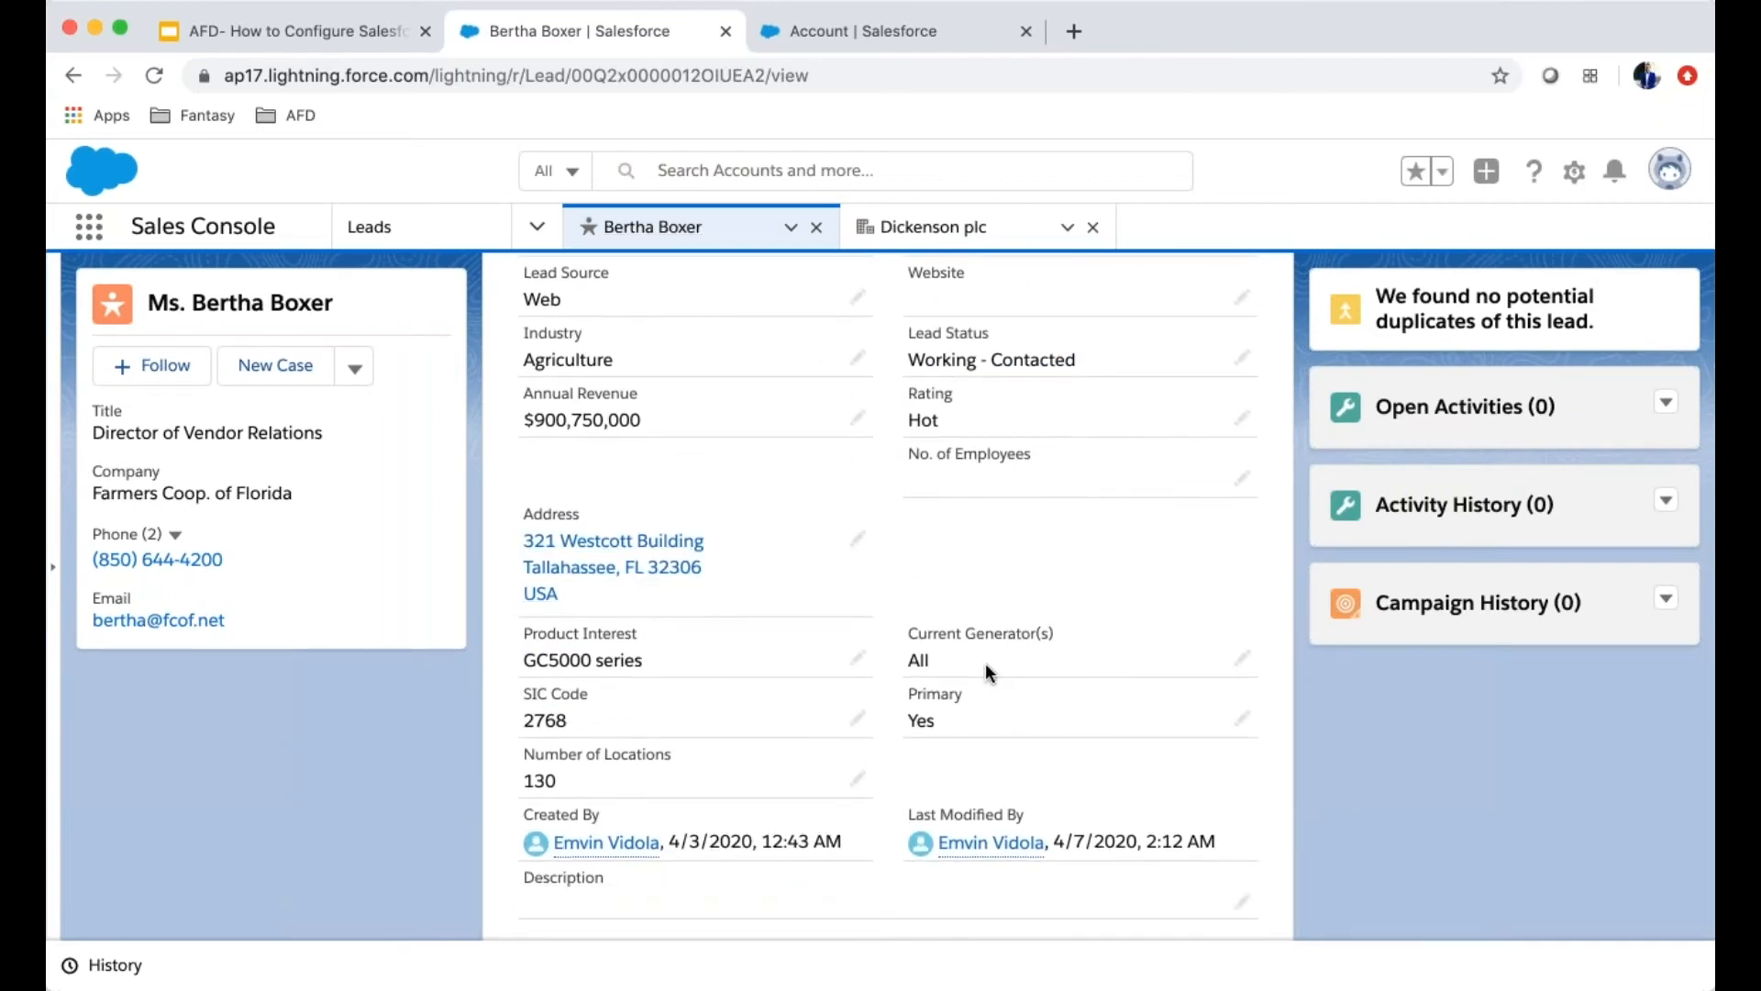
double_click(921, 662)
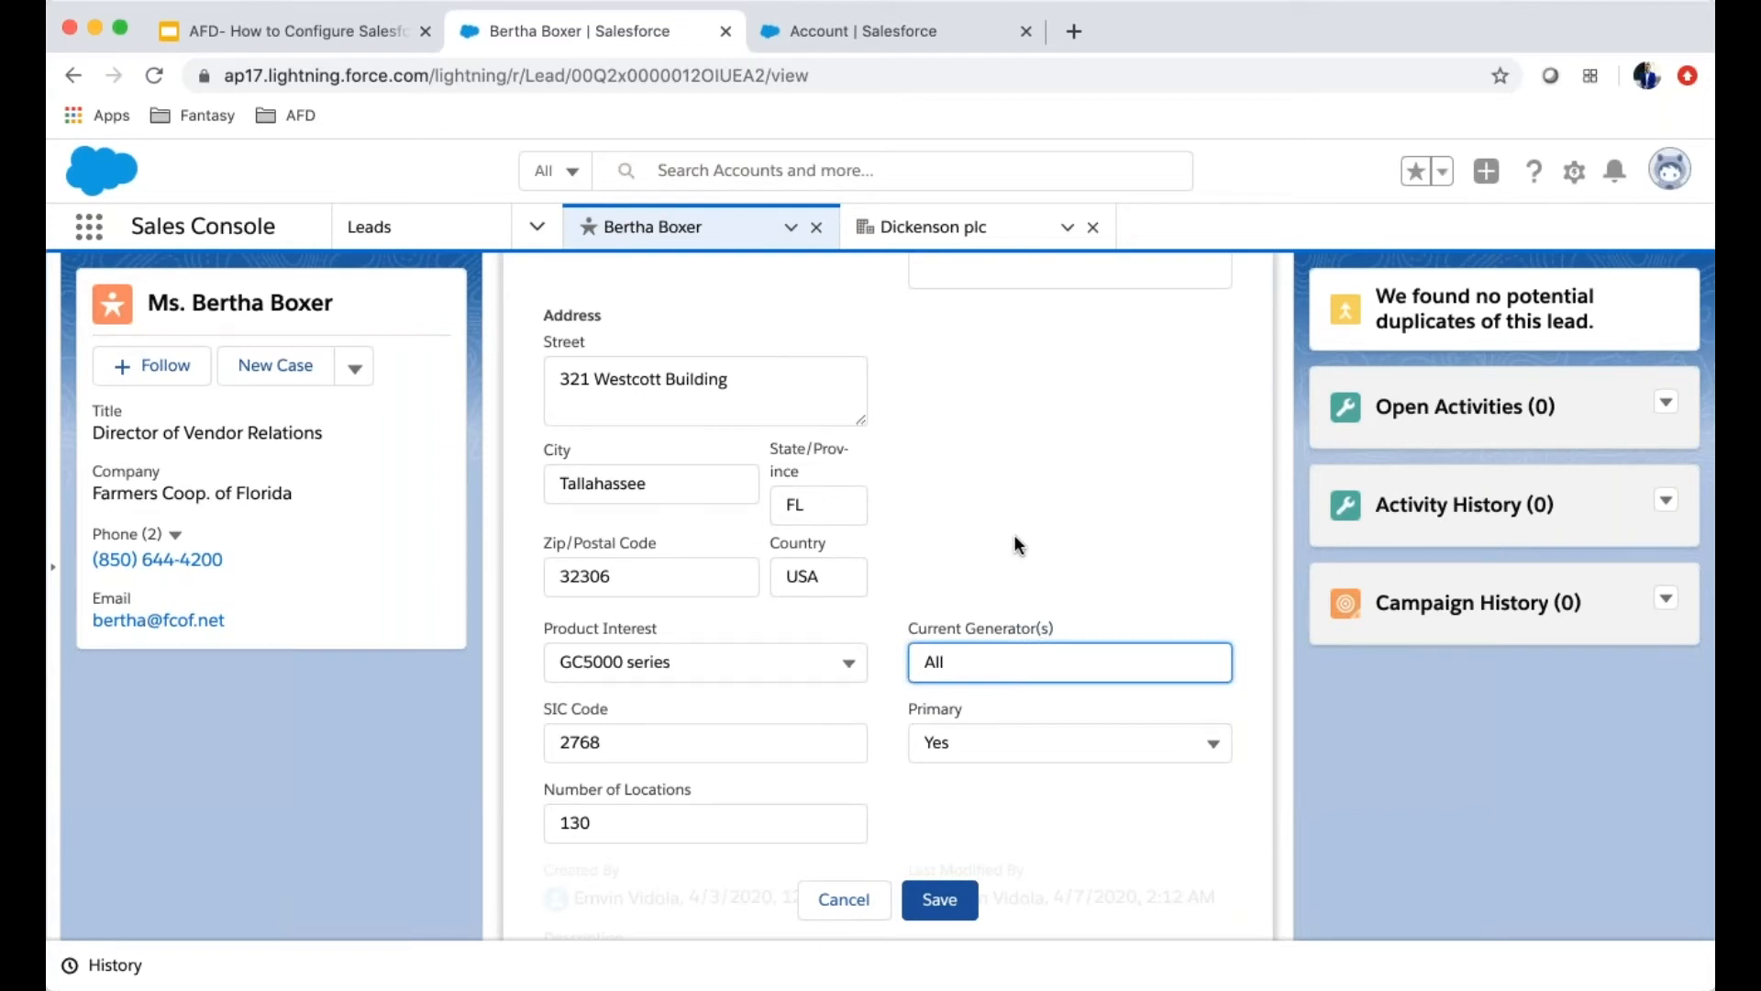
left_click(1054, 471)
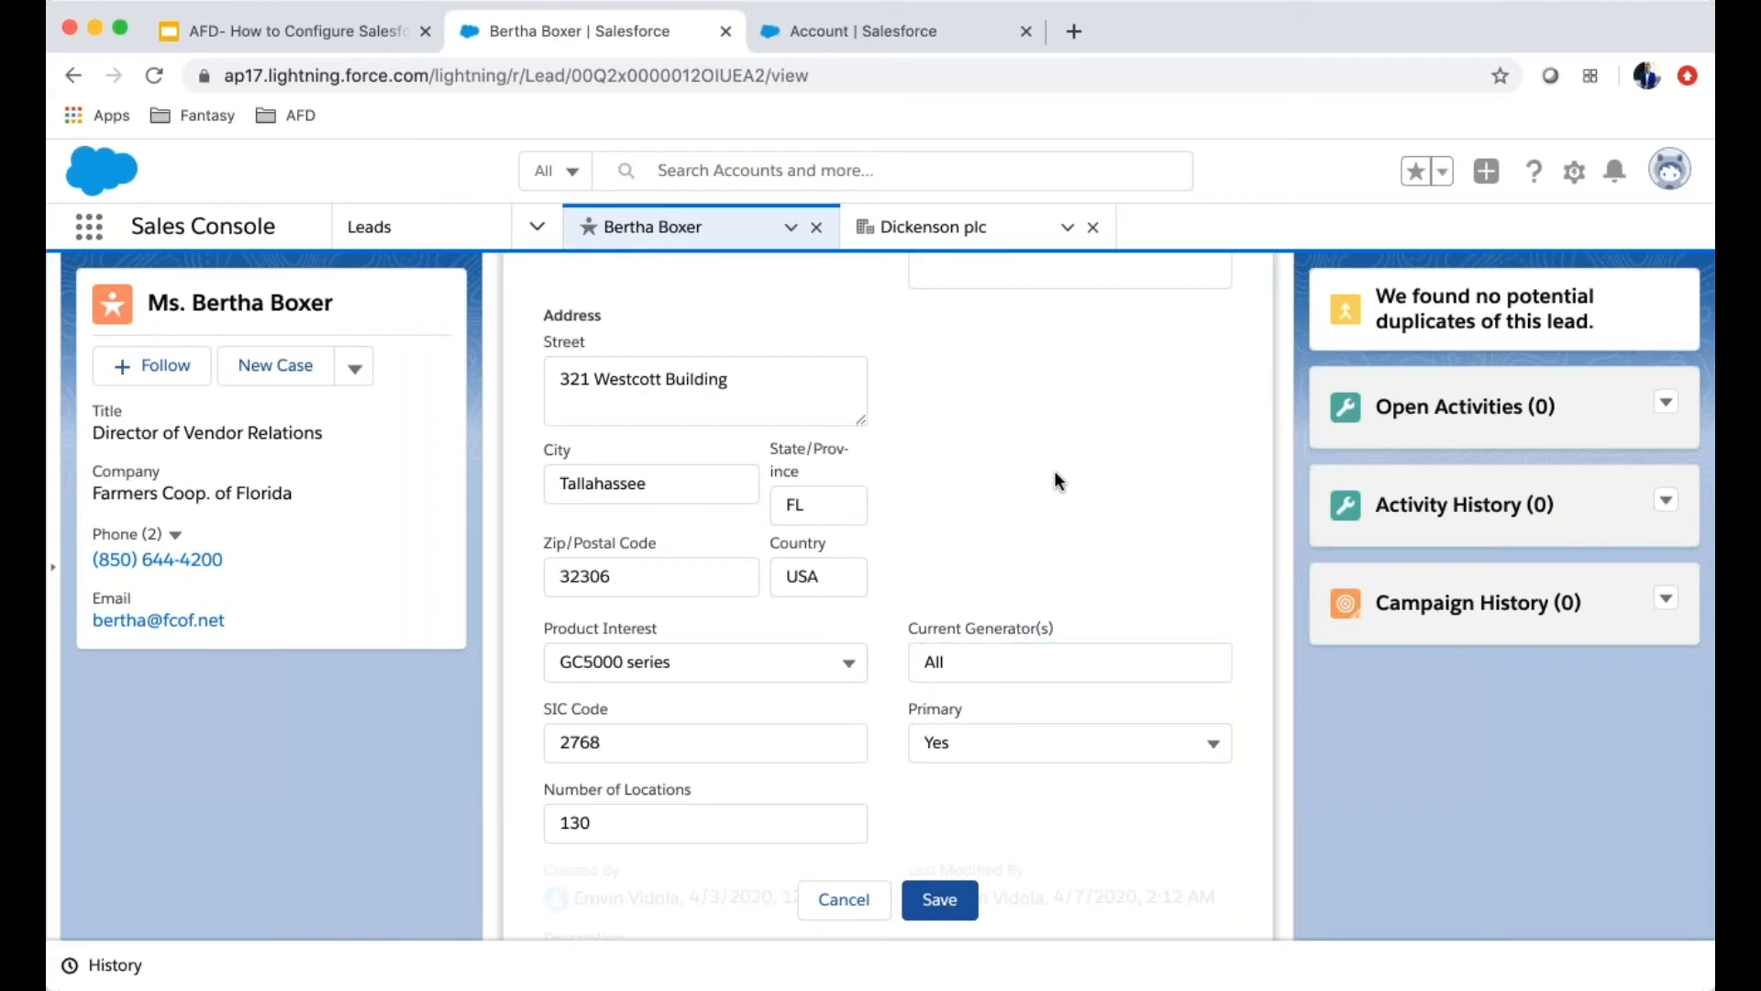
left_click(842, 901)
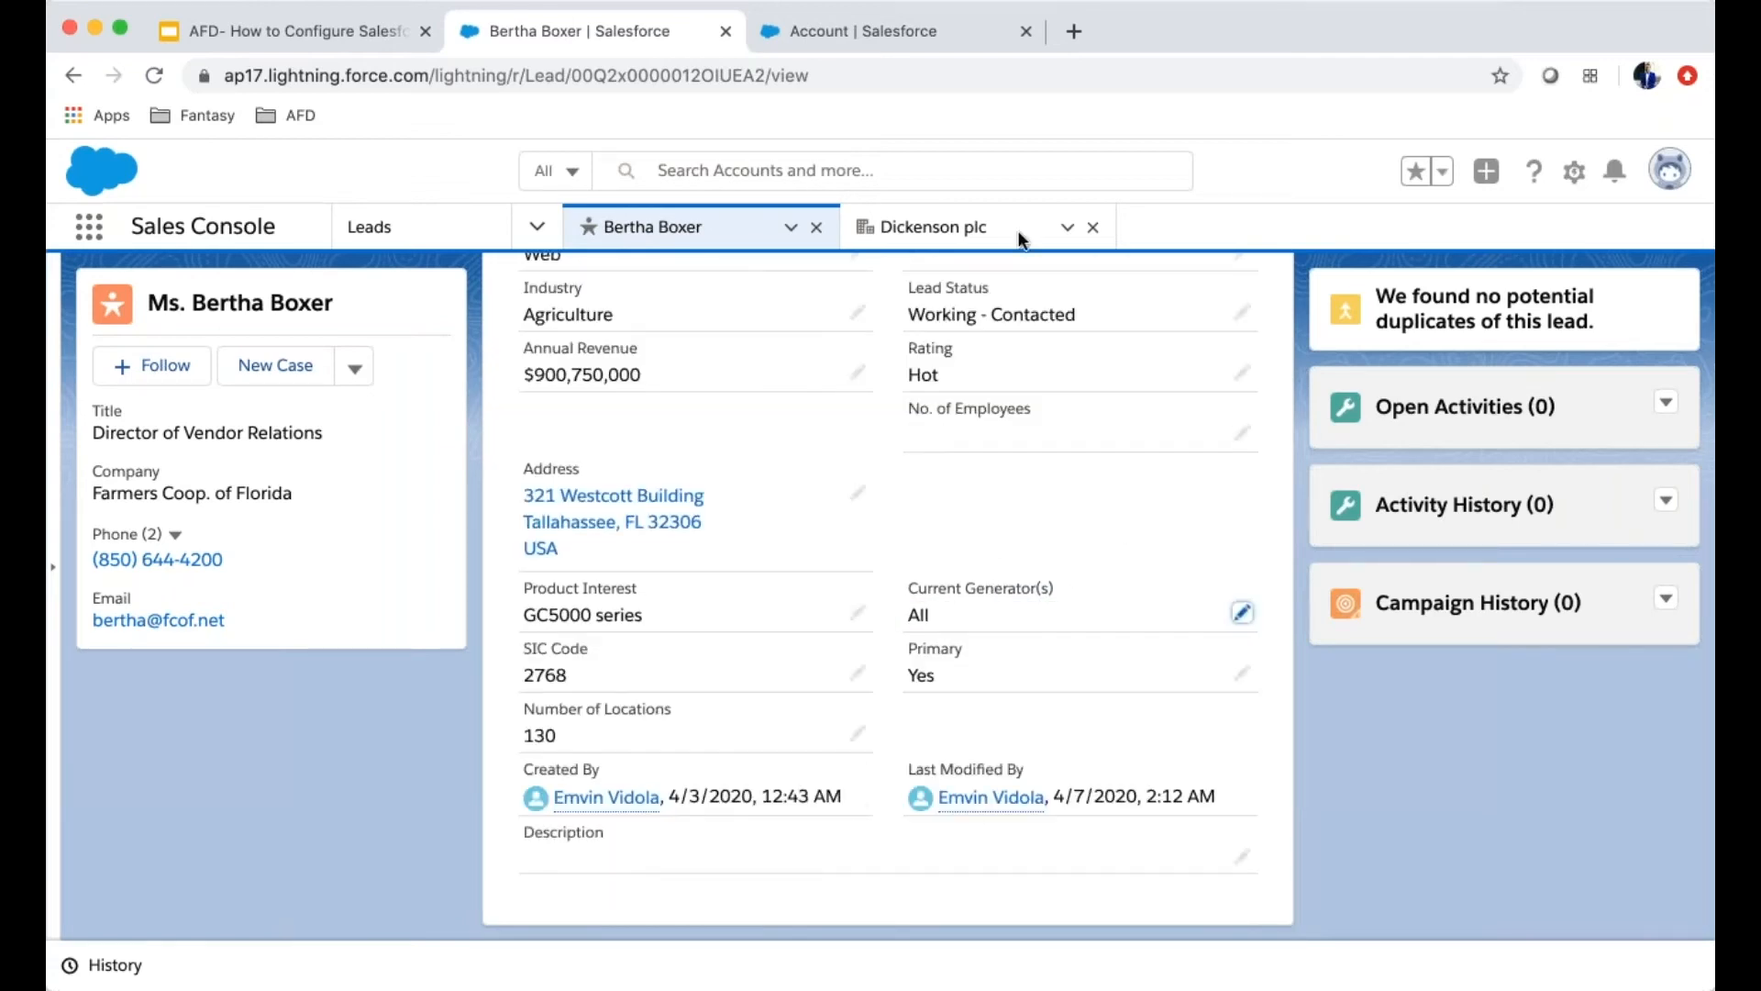
Switch to Setup, find the Lead object in Object Manager, and open the Map Lead Fields page from its fields and relationships
left_click(877, 35)
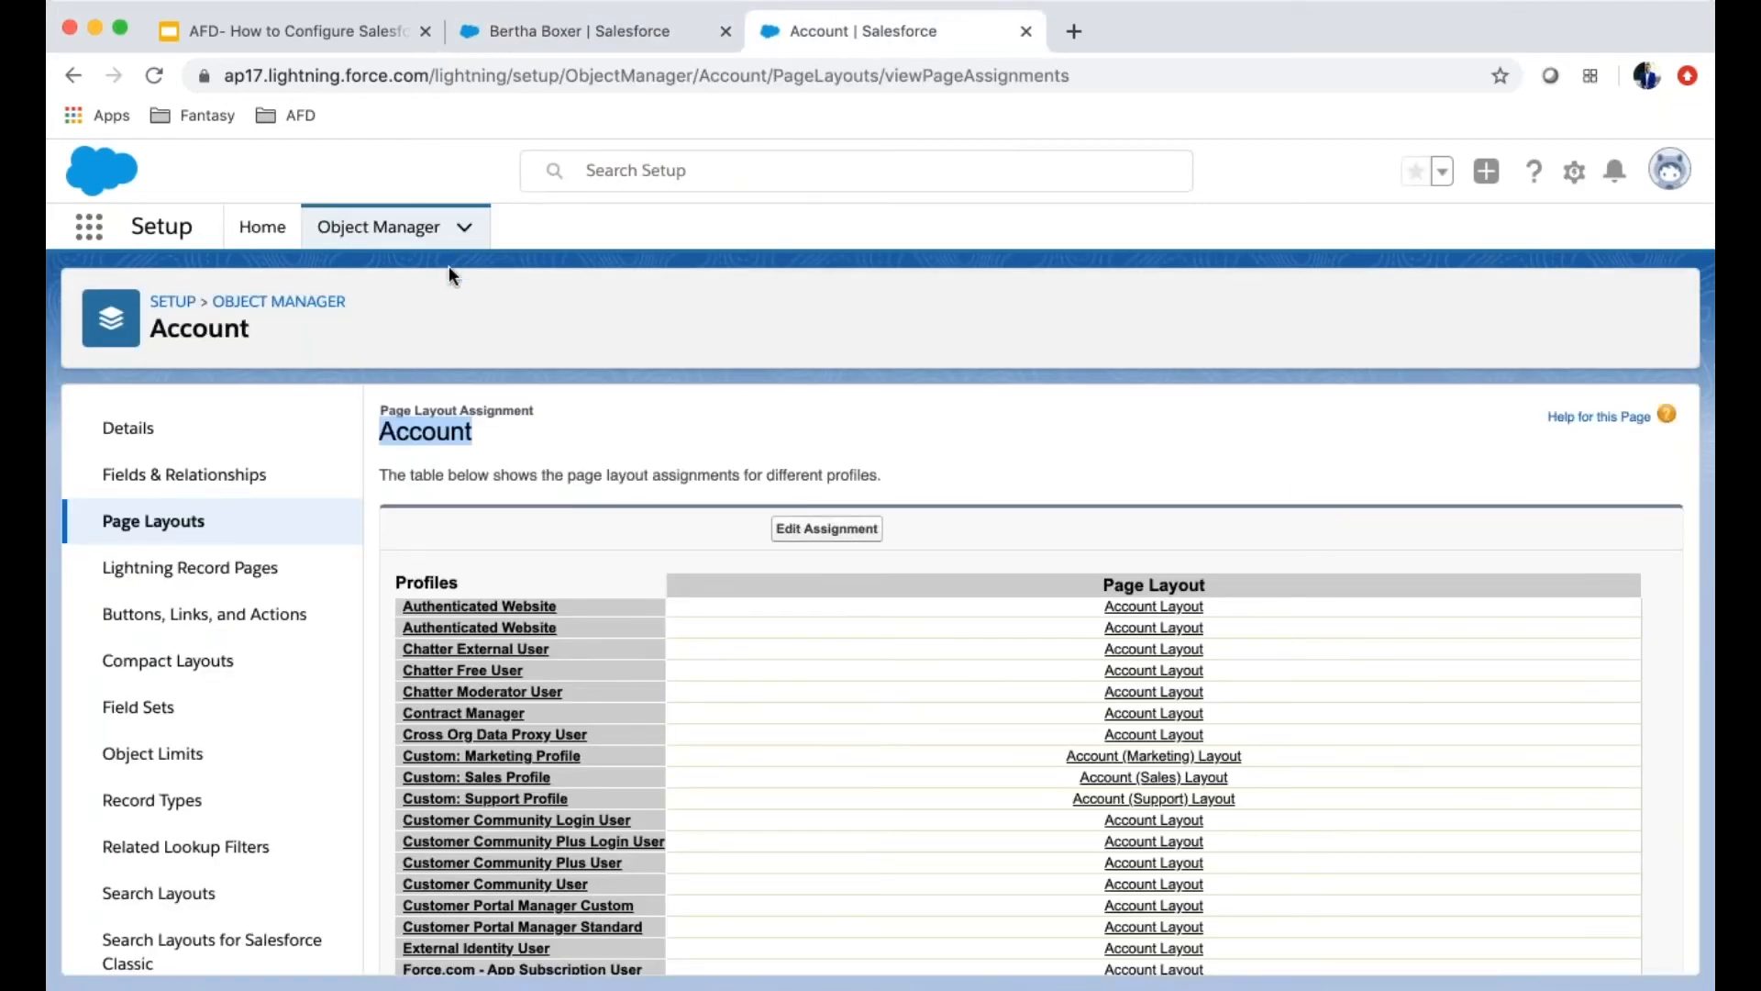
left_click(391, 232)
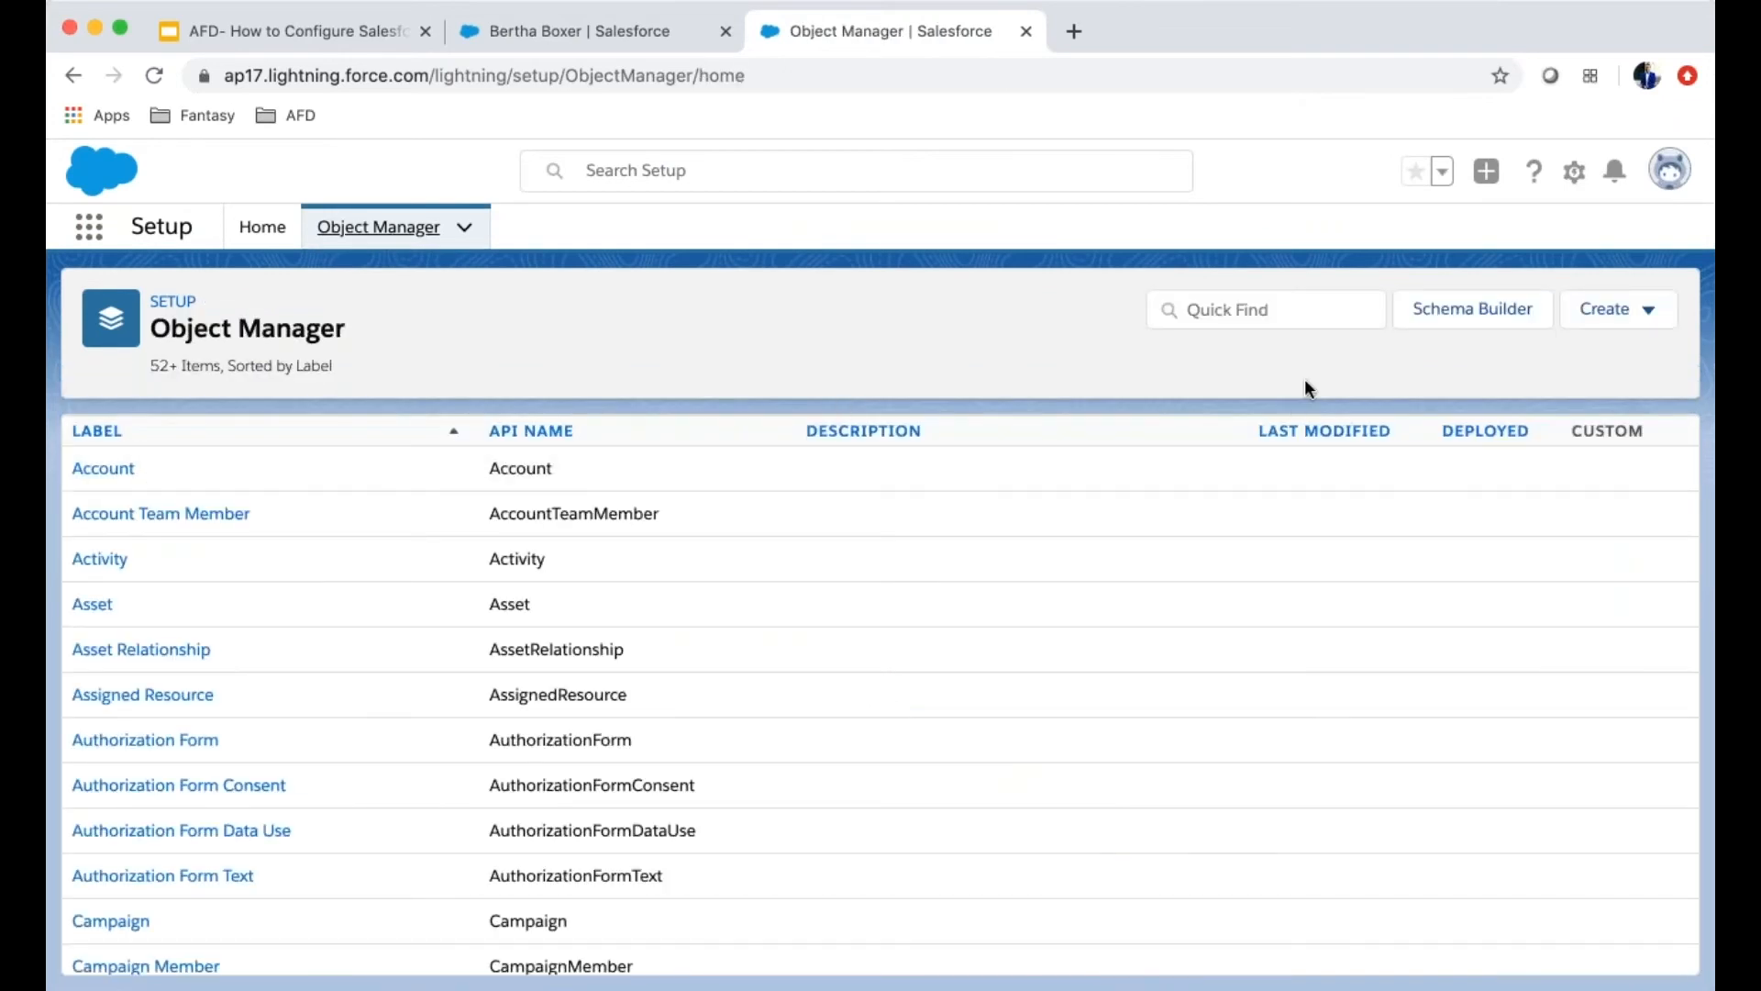
left_click(1170, 312)
type("lead")
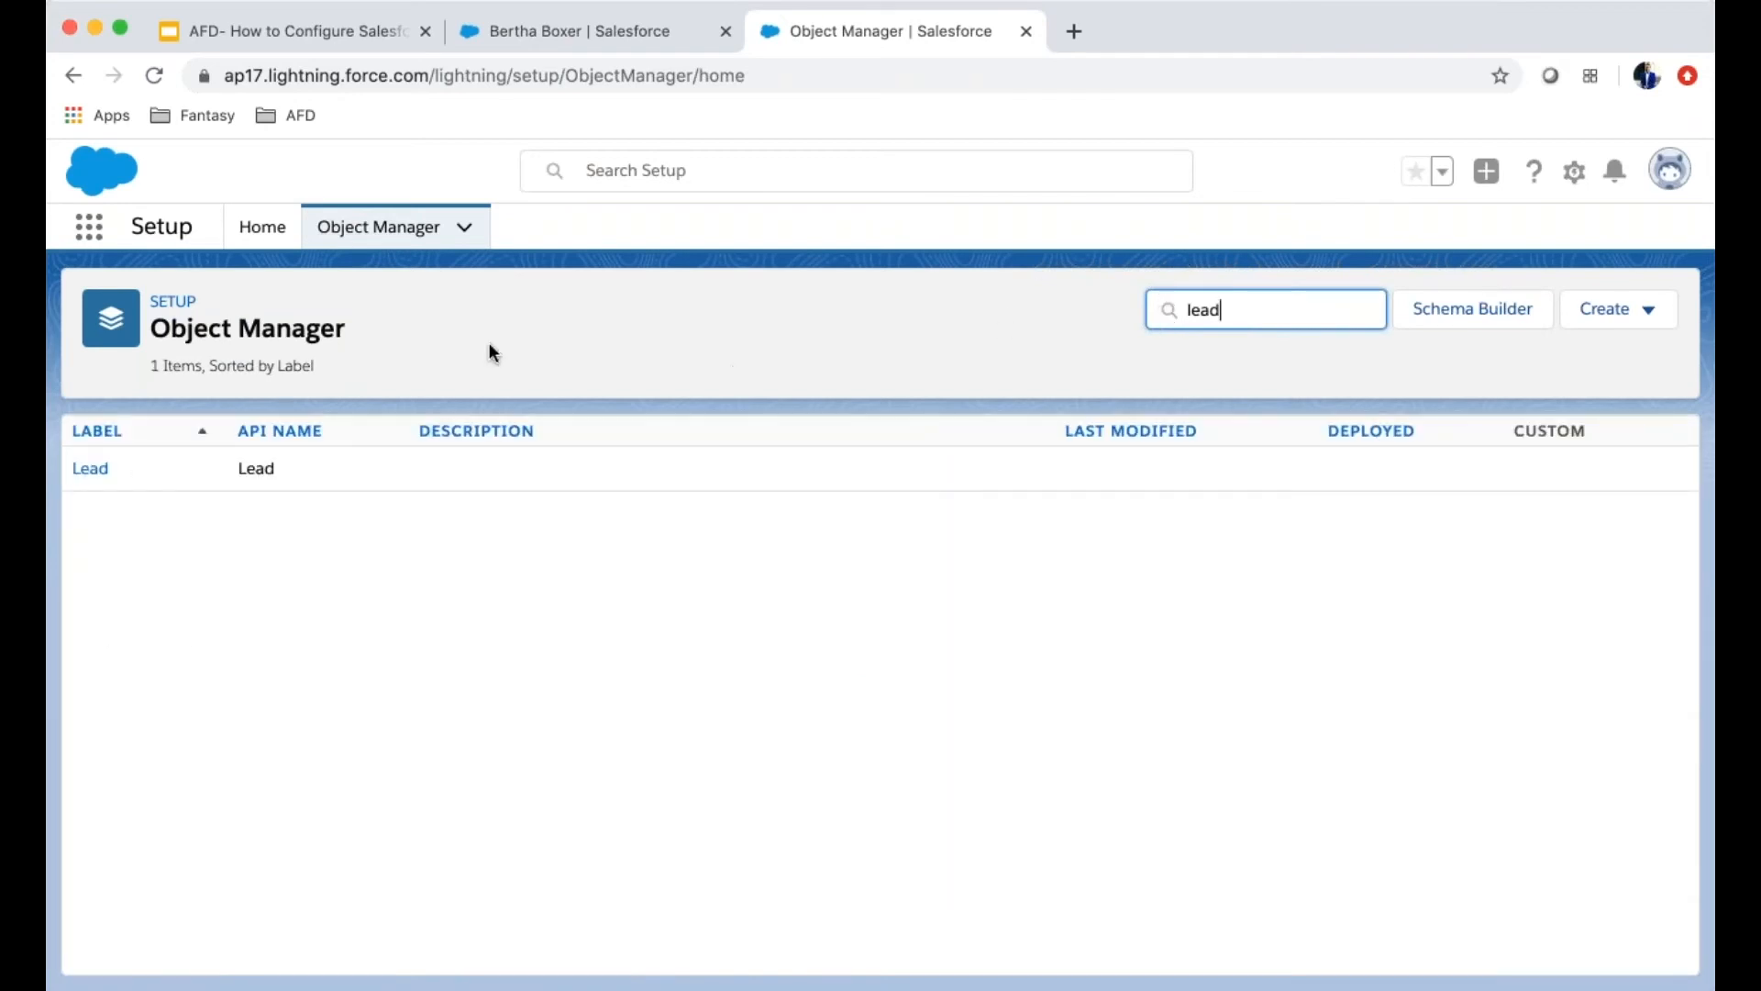
left_click(90, 468)
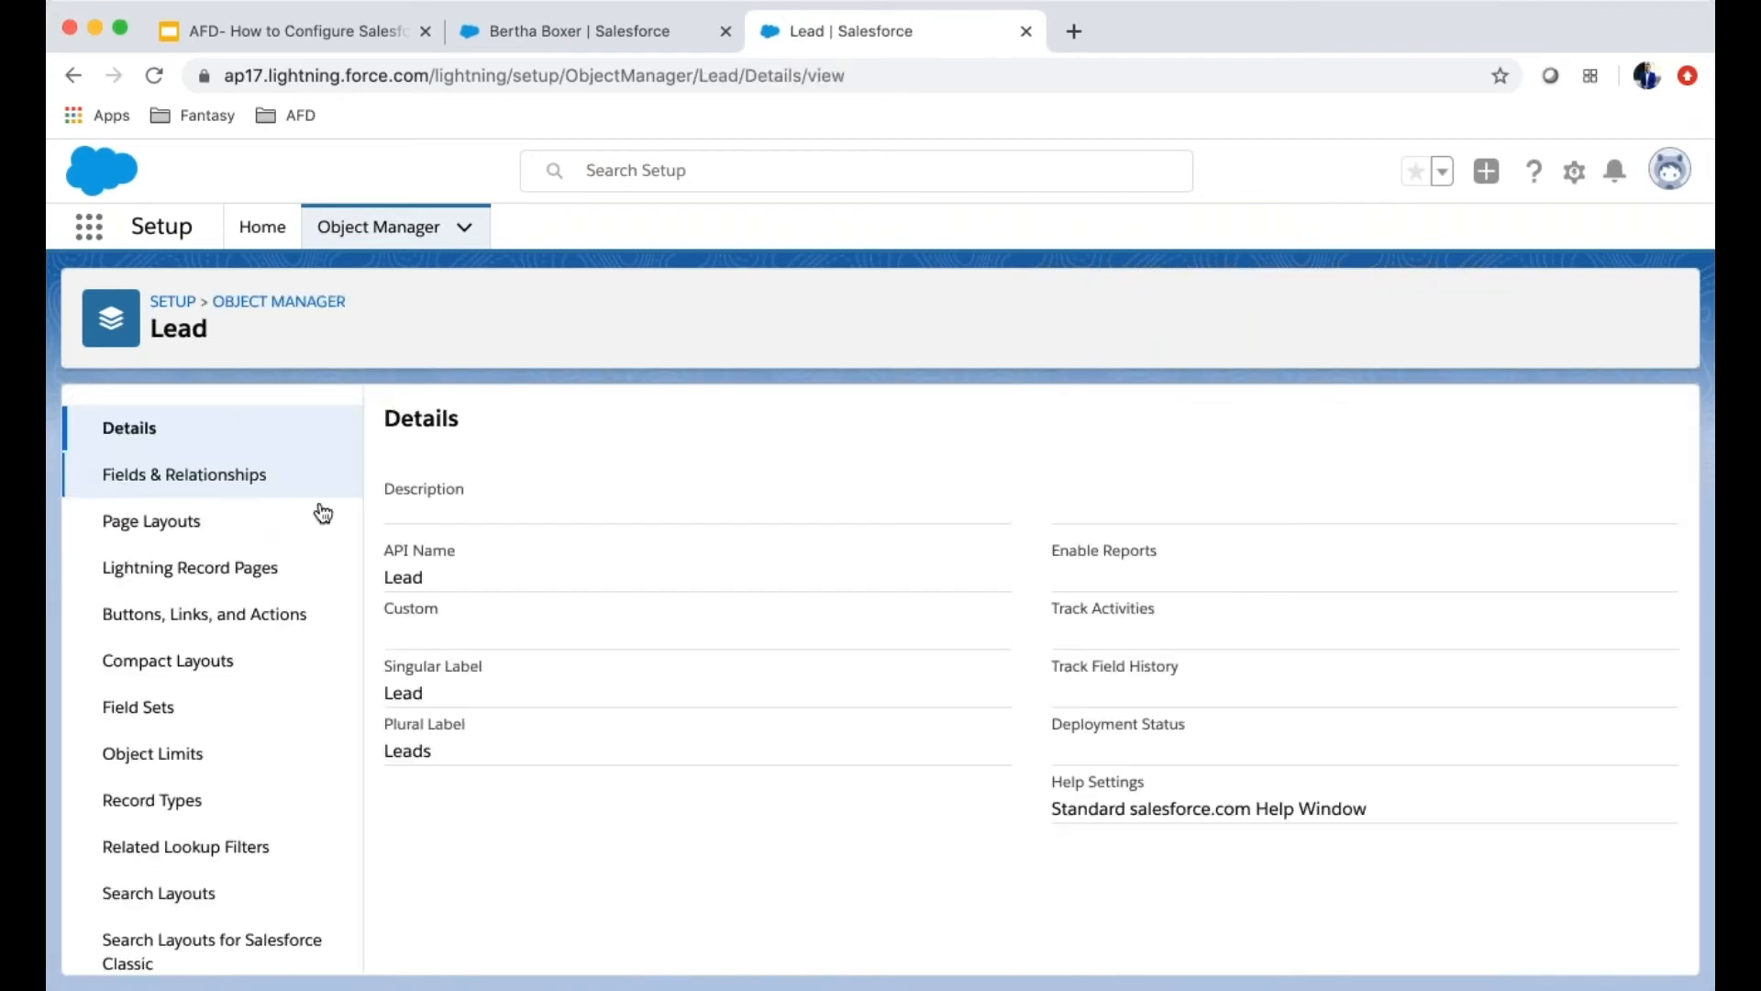
left_click(210, 484)
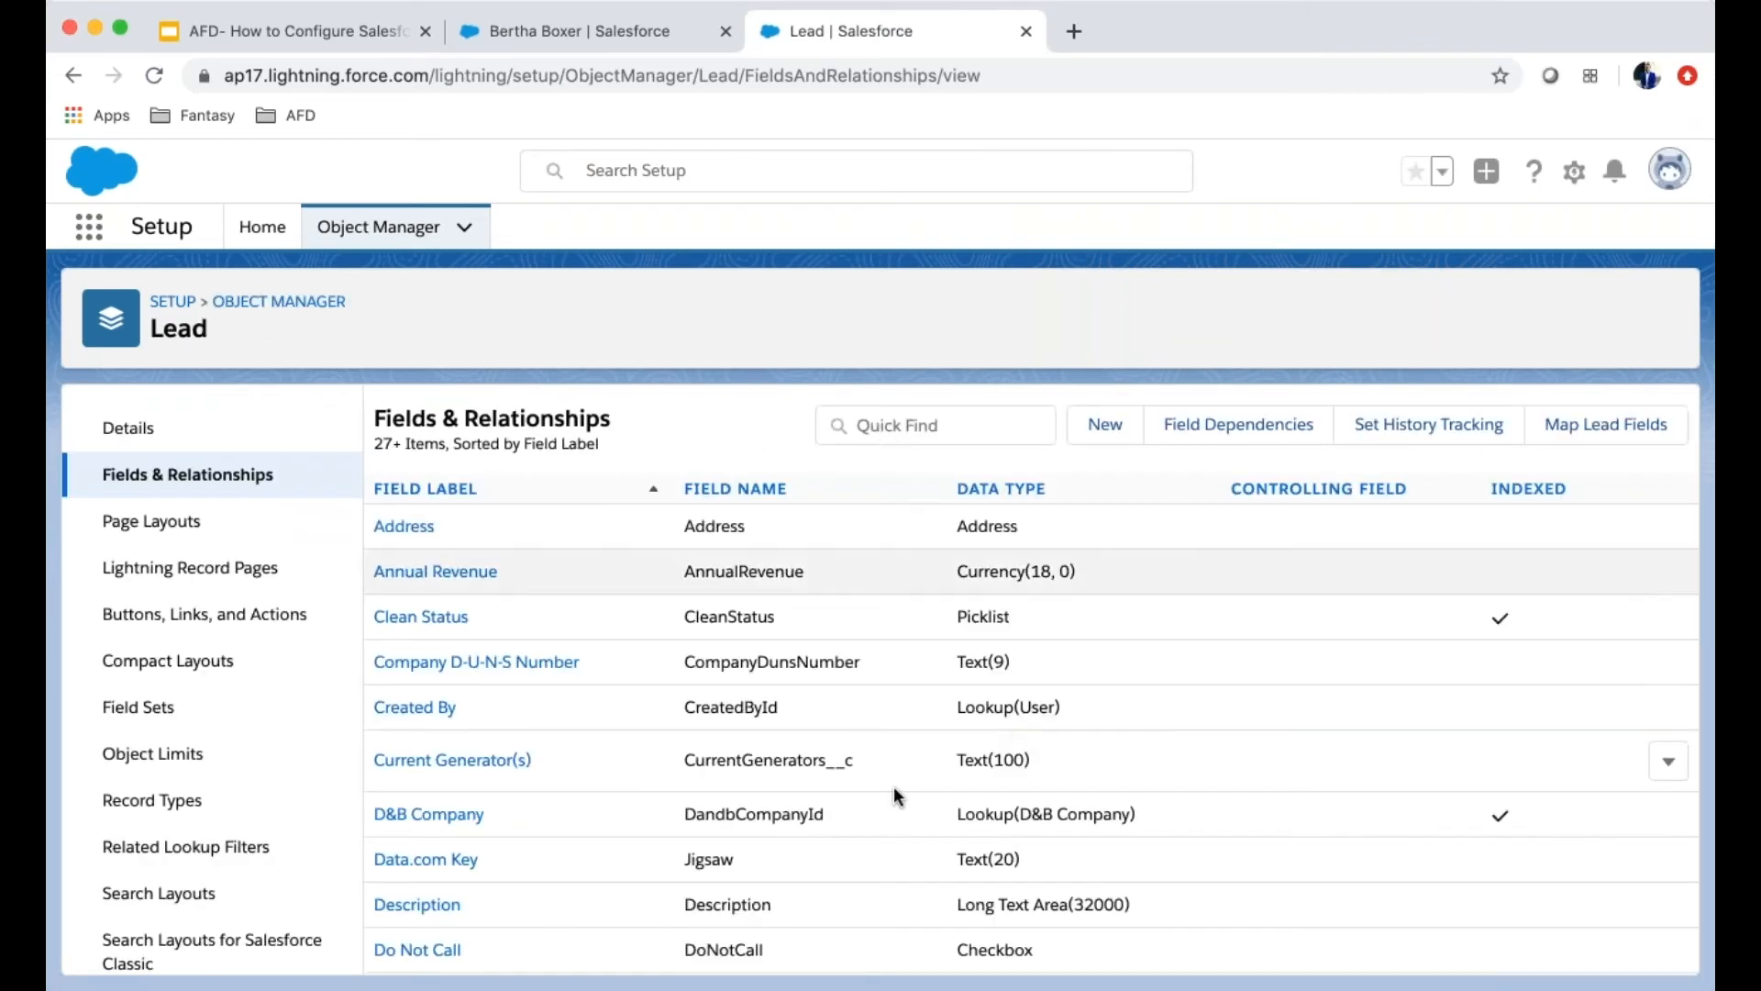
left_click(1621, 441)
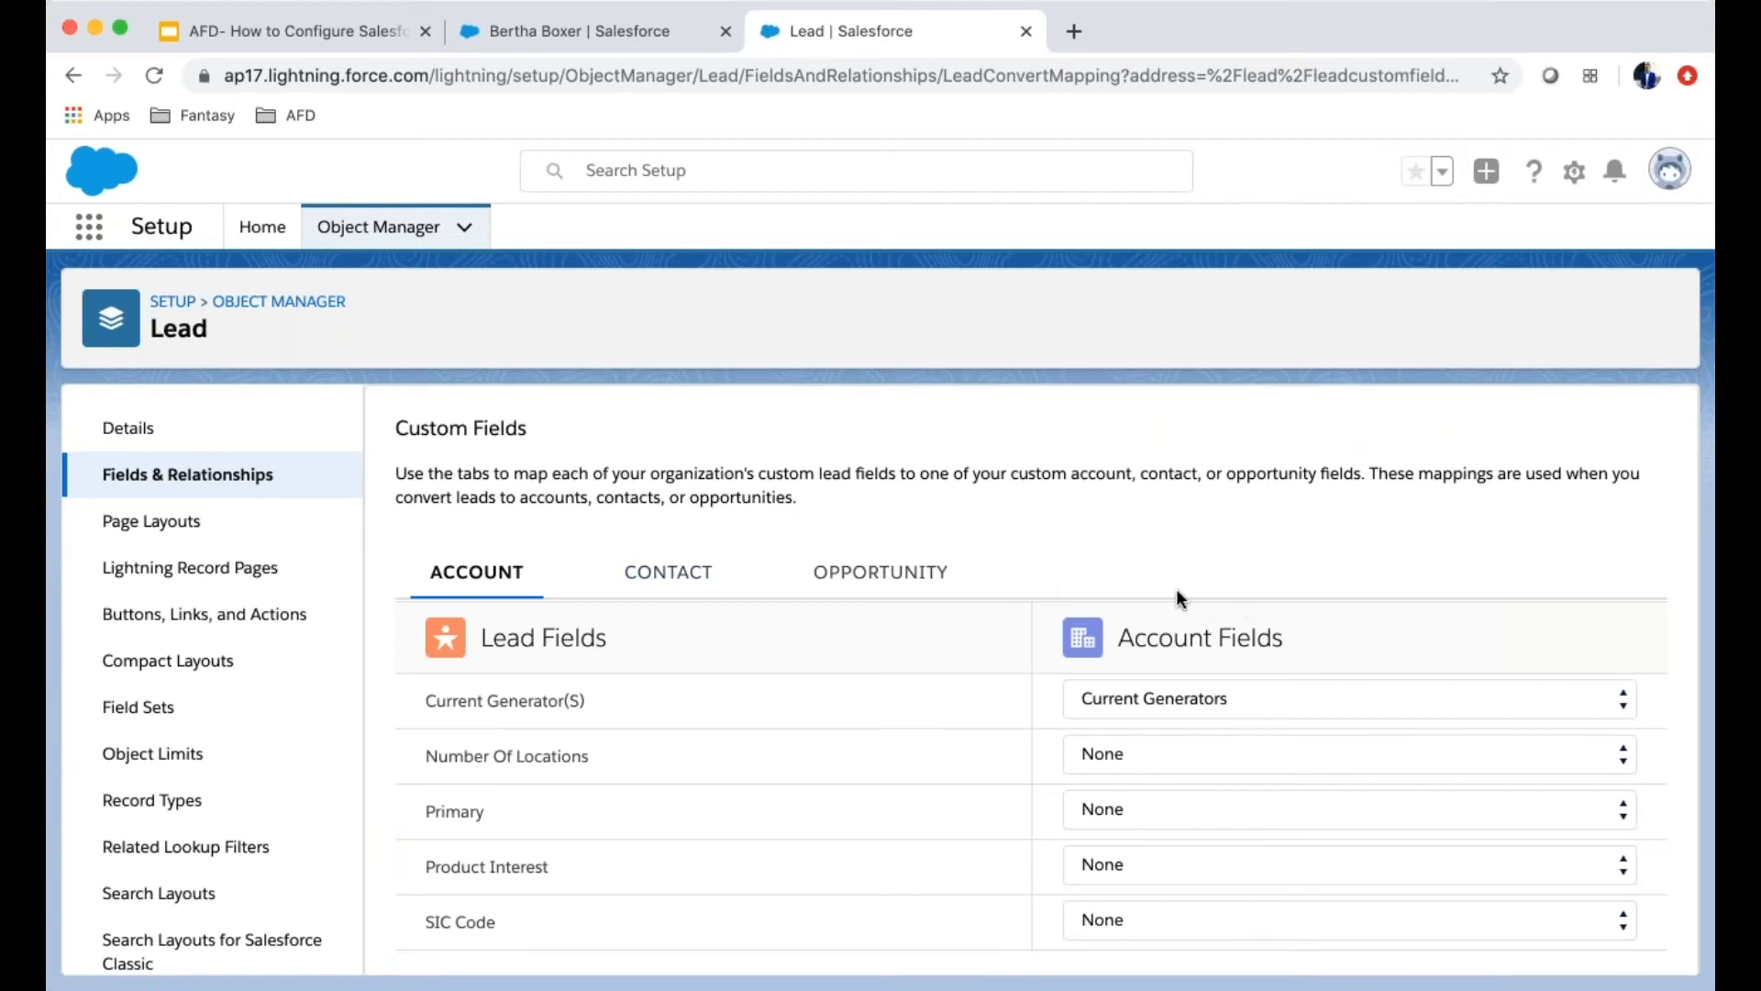
Review the Account, Contact and Opportunity mappings, keep Current Generator(s) mapped to the account's Current Generators field, and save the mapping
scroll(1294, 598, "down", 2)
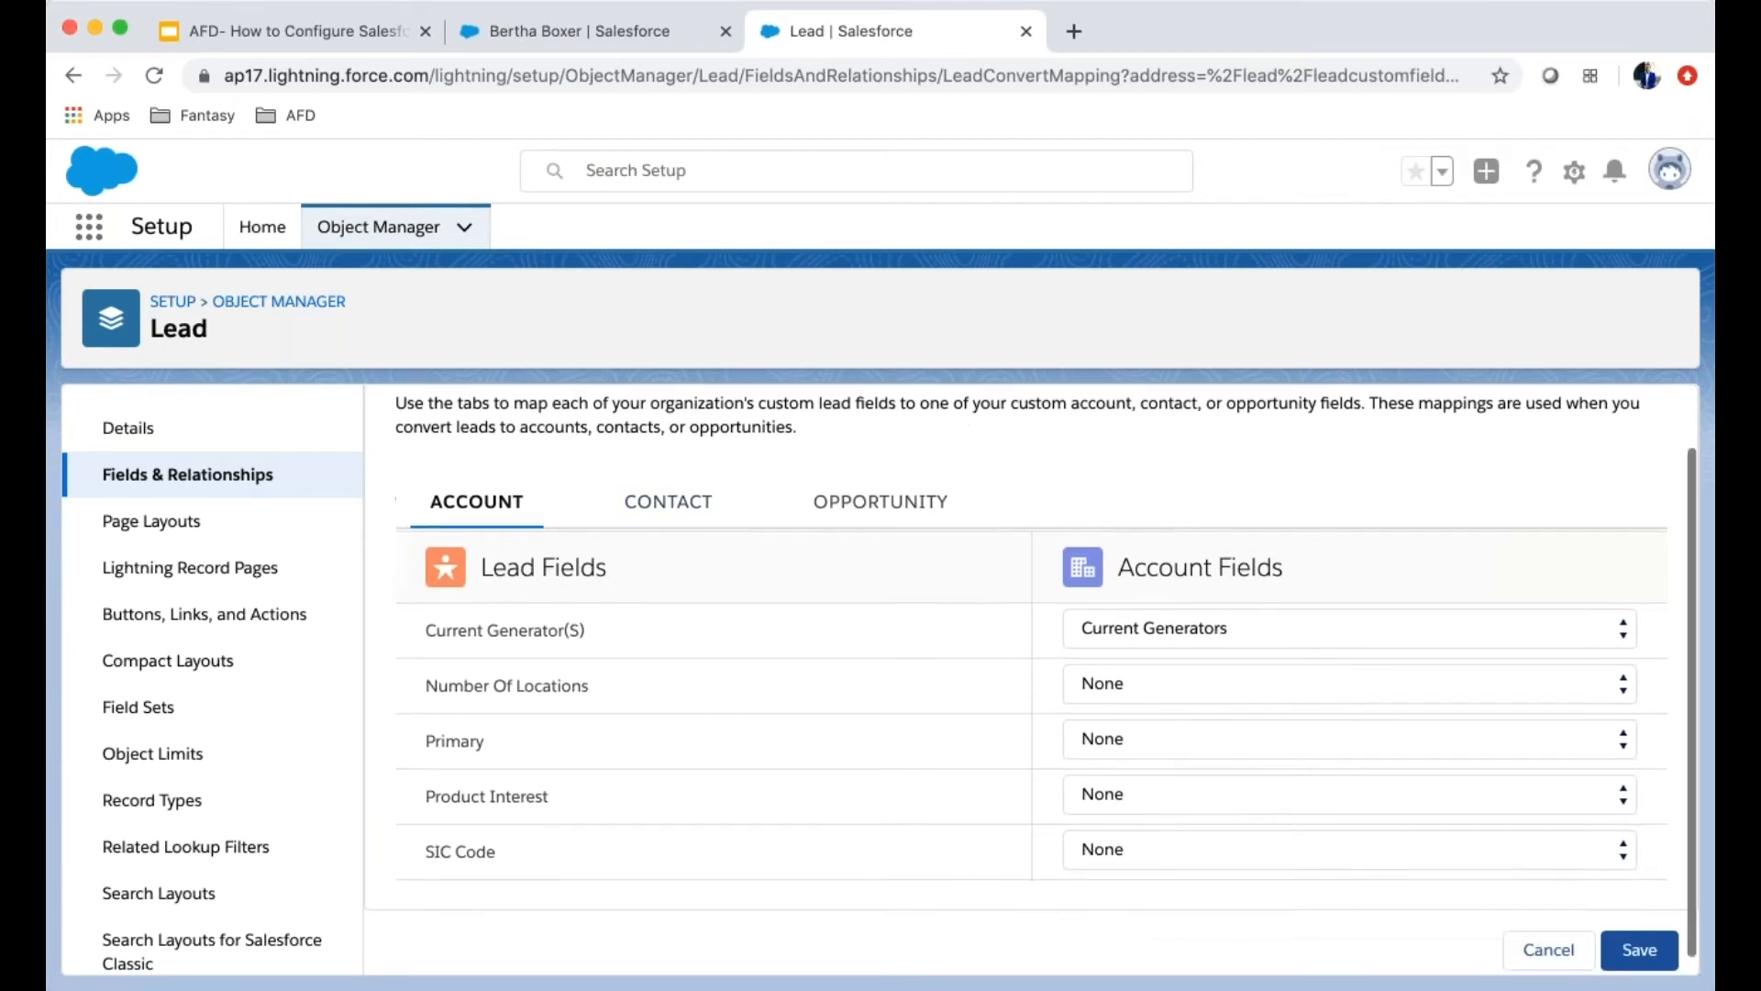
left_click(1549, 620)
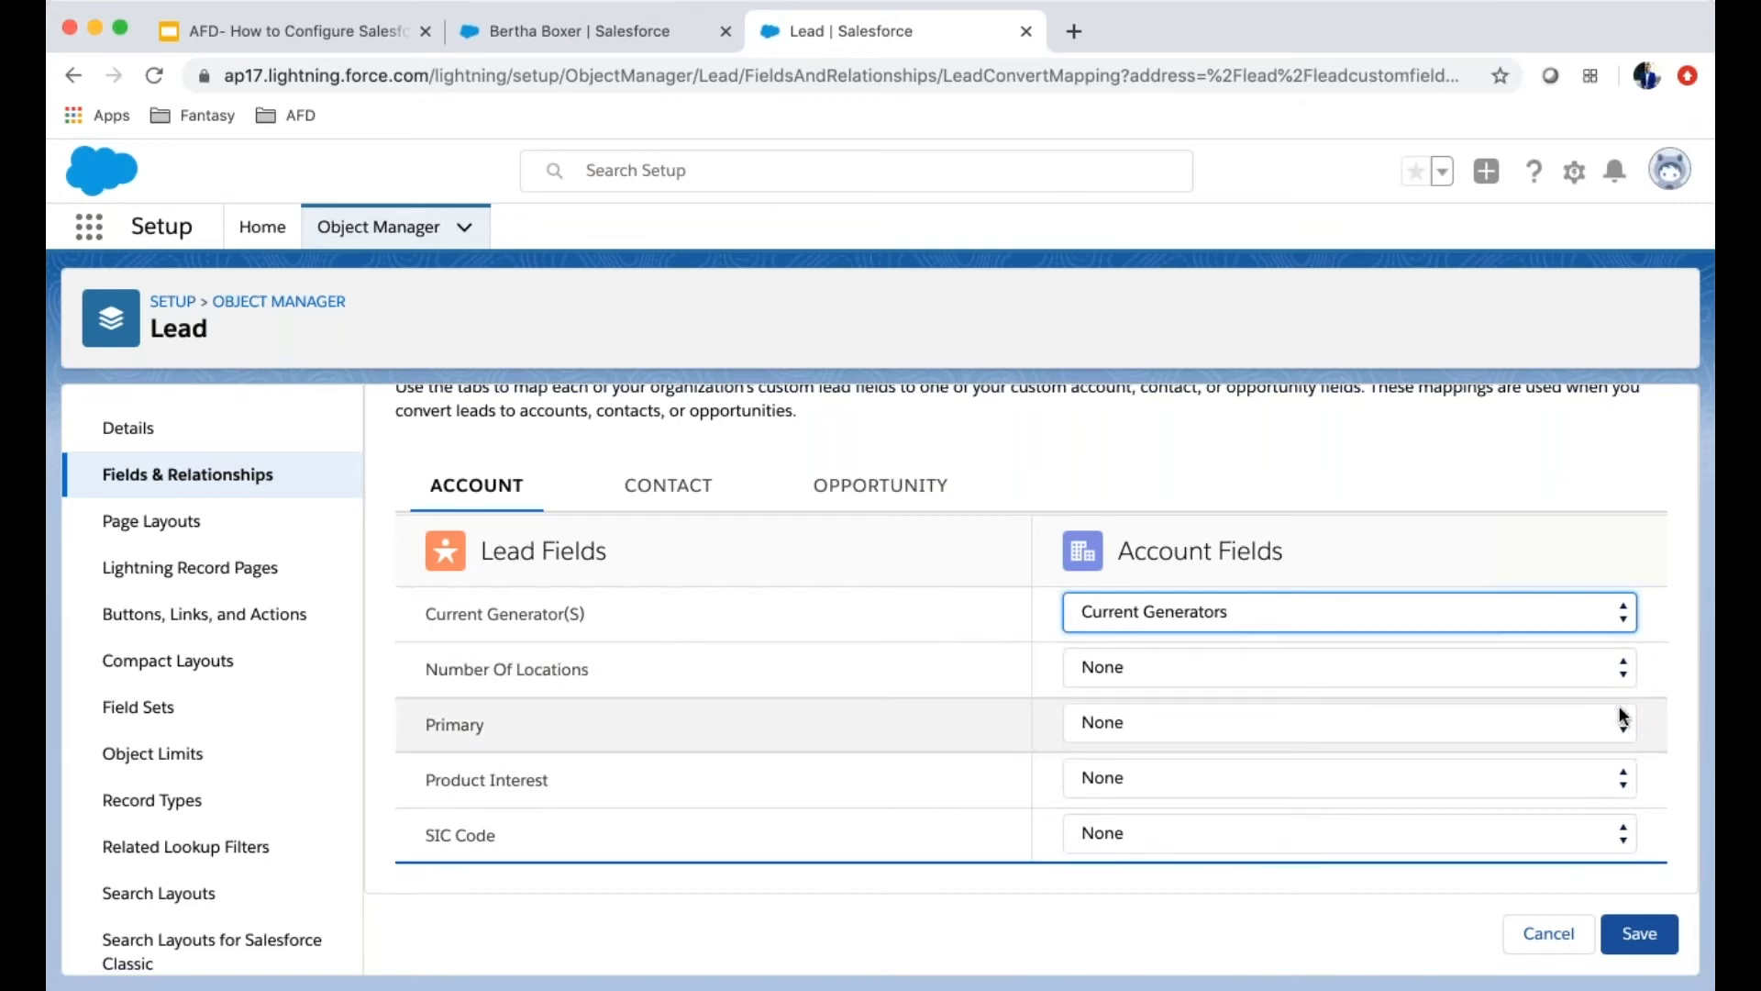
left_click(669, 494)
left_click(867, 507)
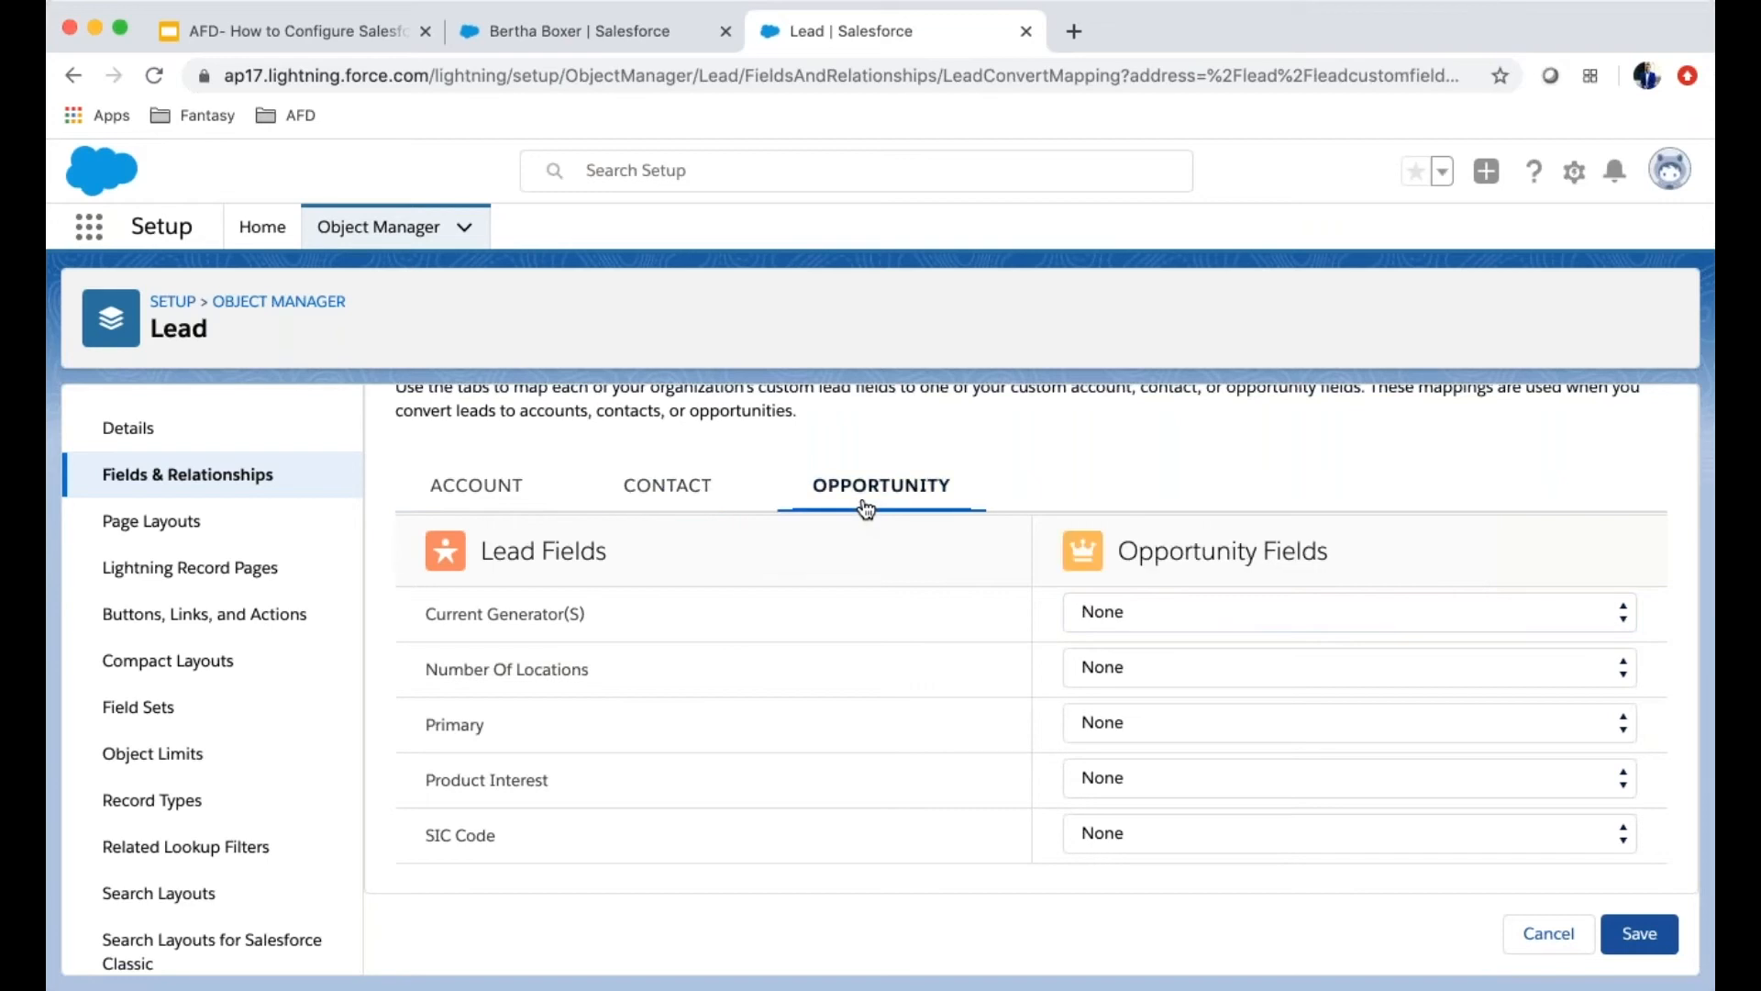
left_click(1561, 783)
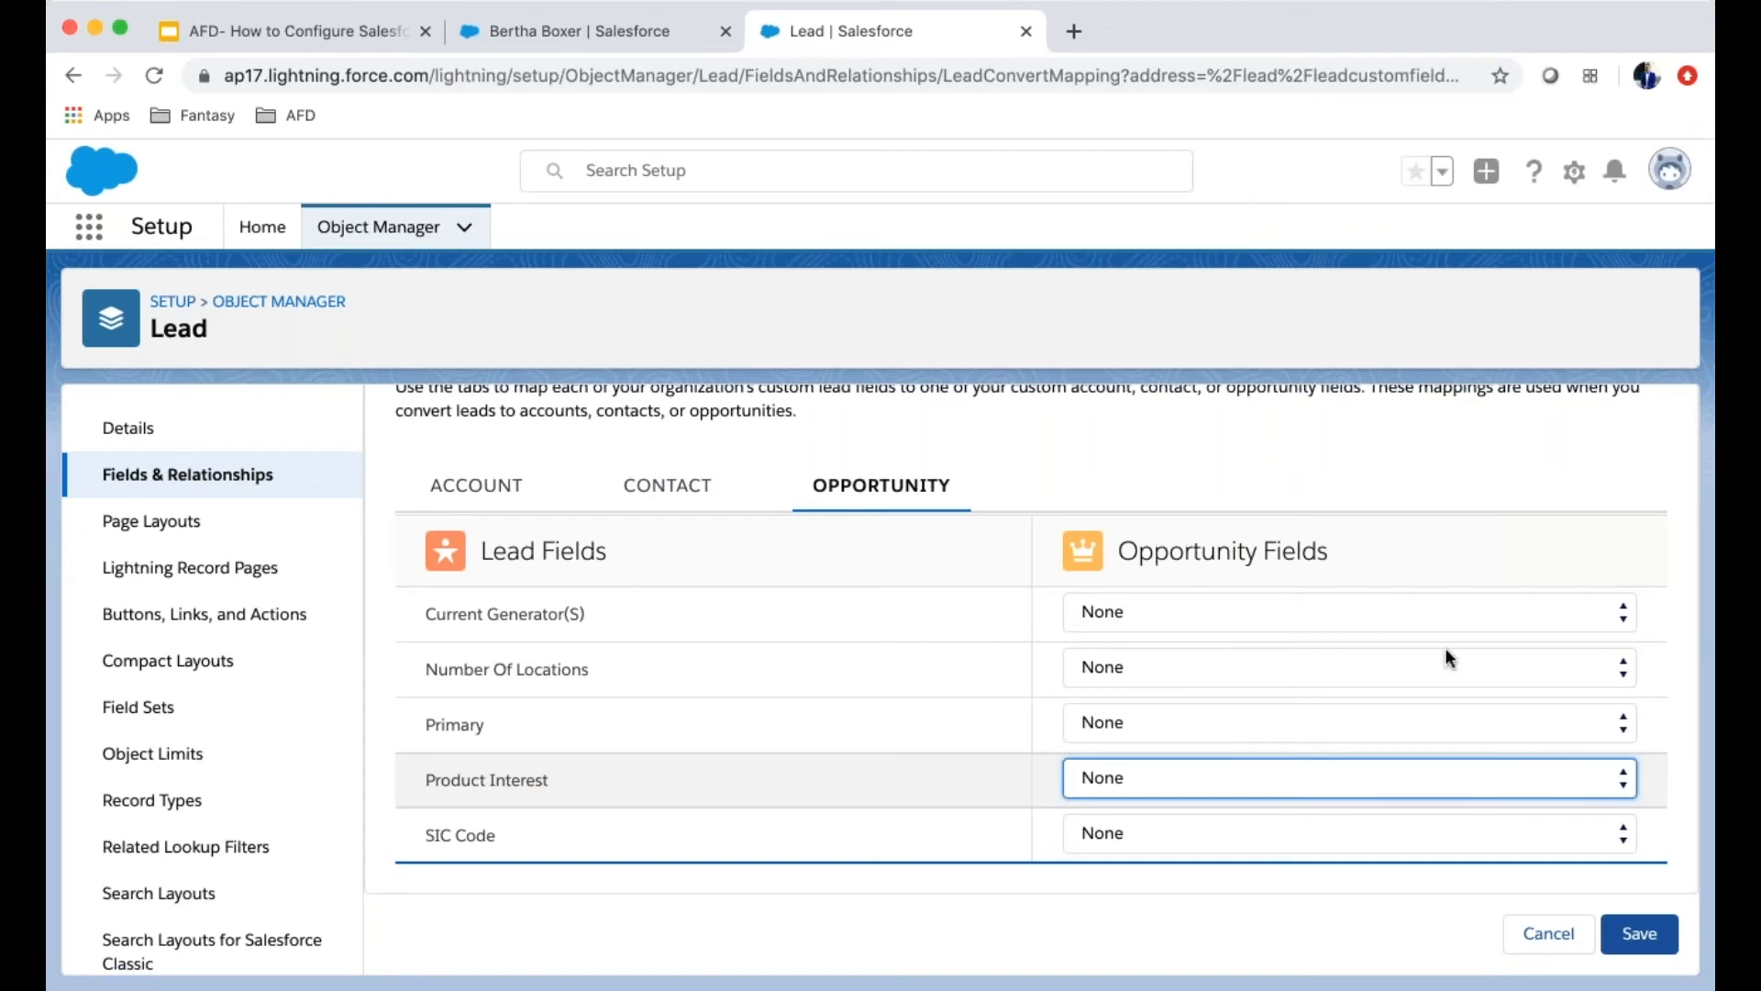
left_click(478, 492)
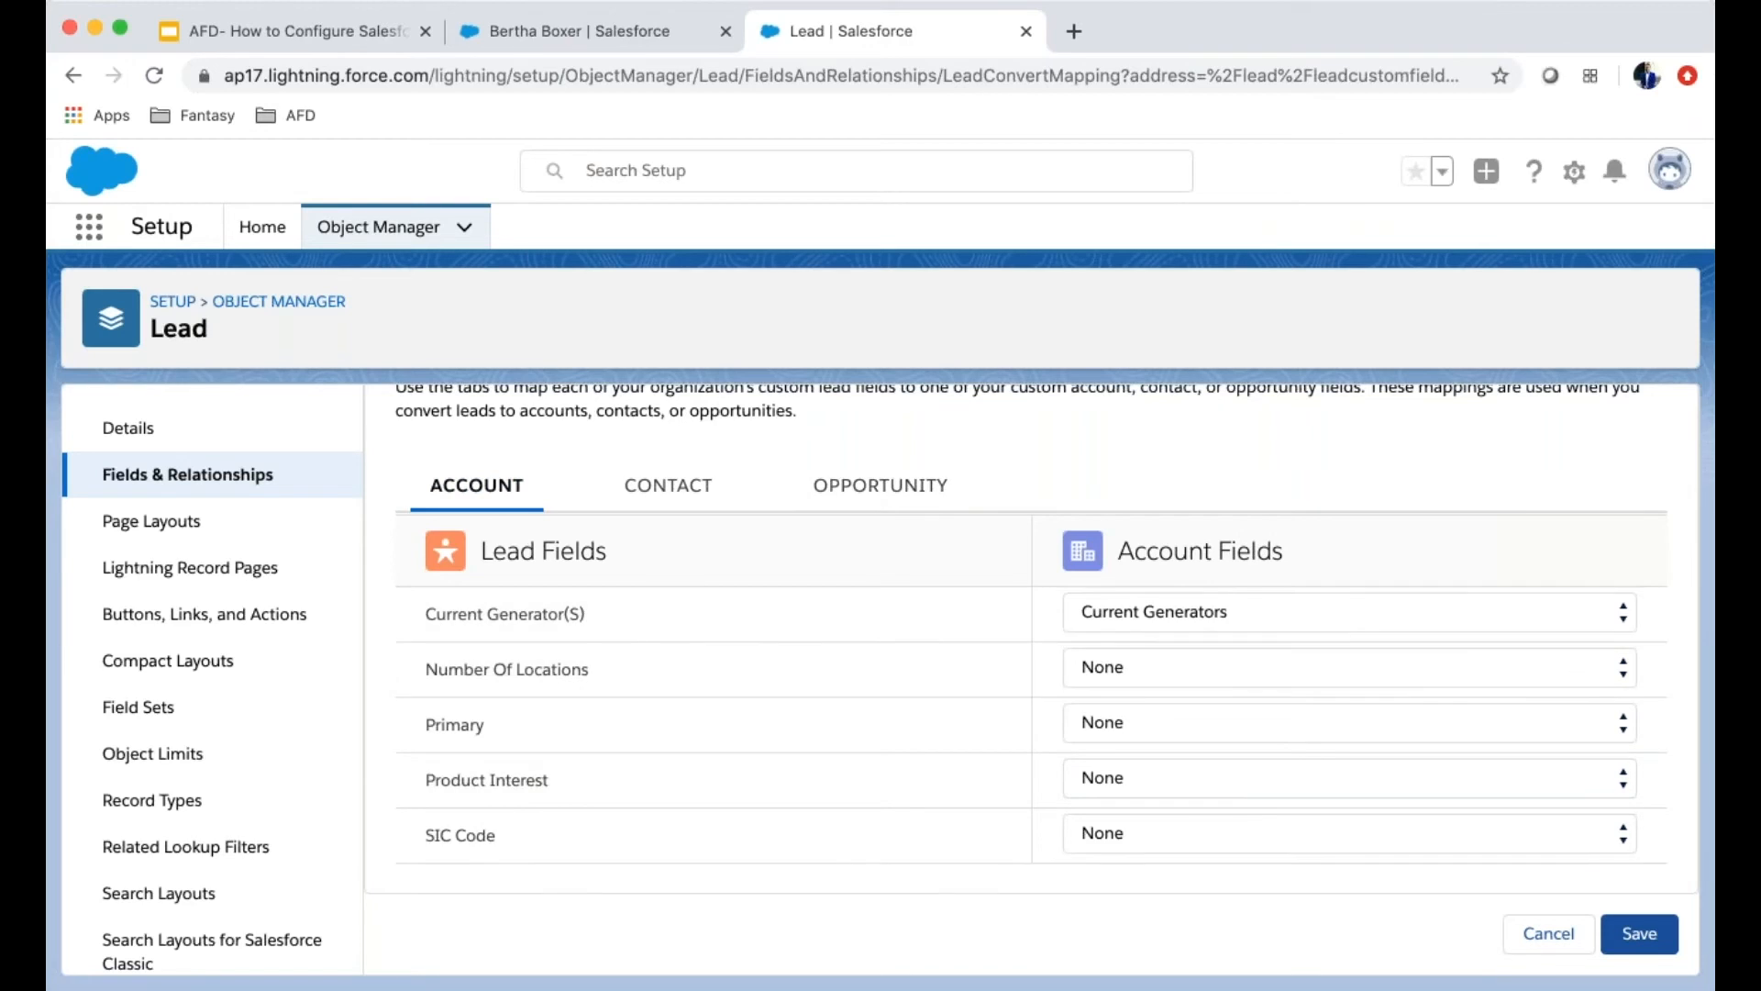
left_click(1654, 949)
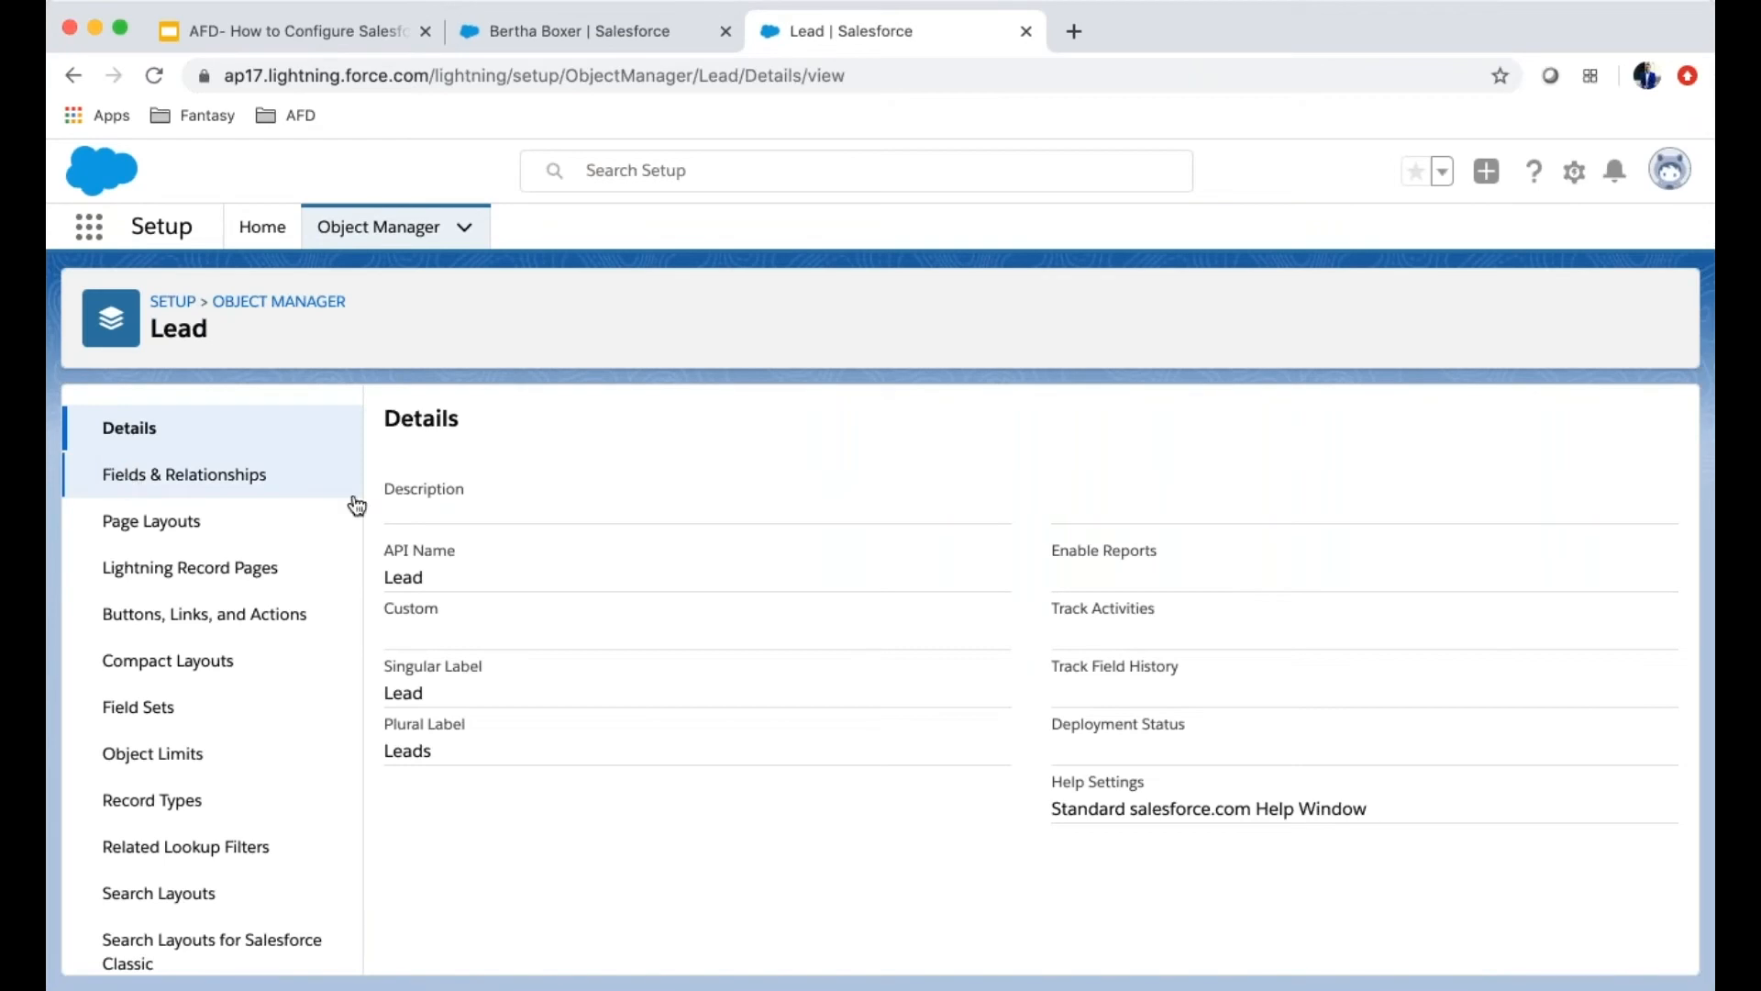
Switch to the Sales Console and start a new lead from the Leads list
left_click(586, 31)
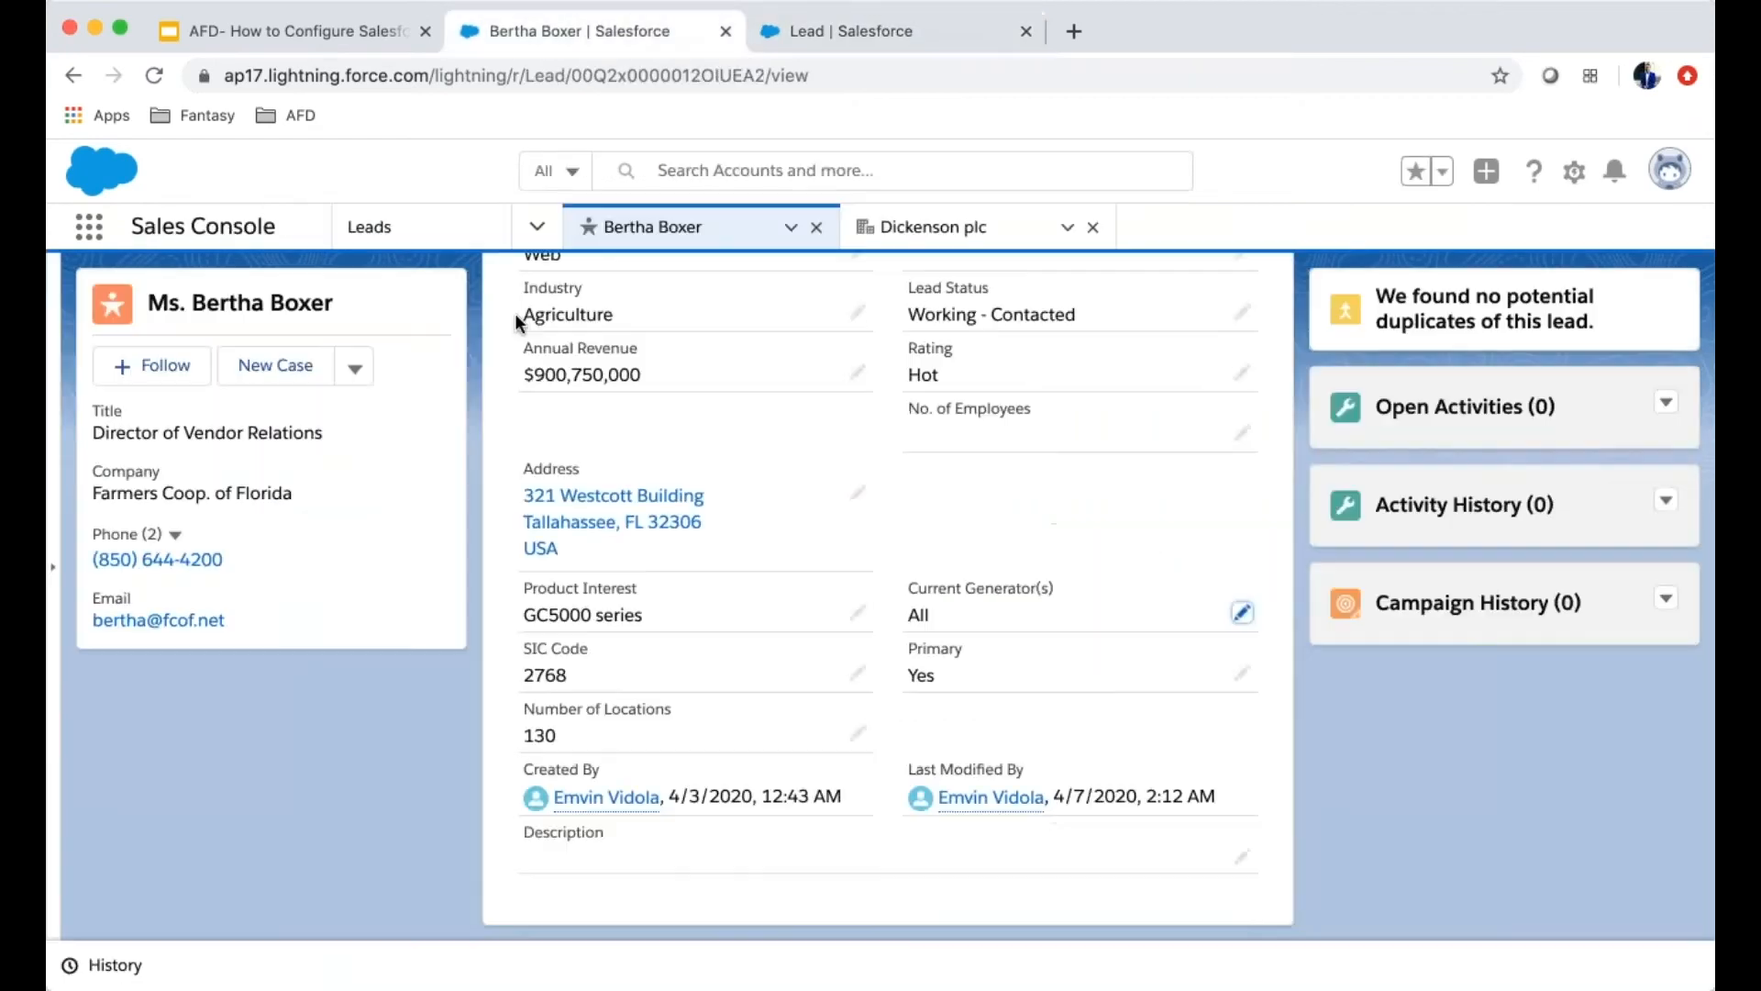
left_click(535, 227)
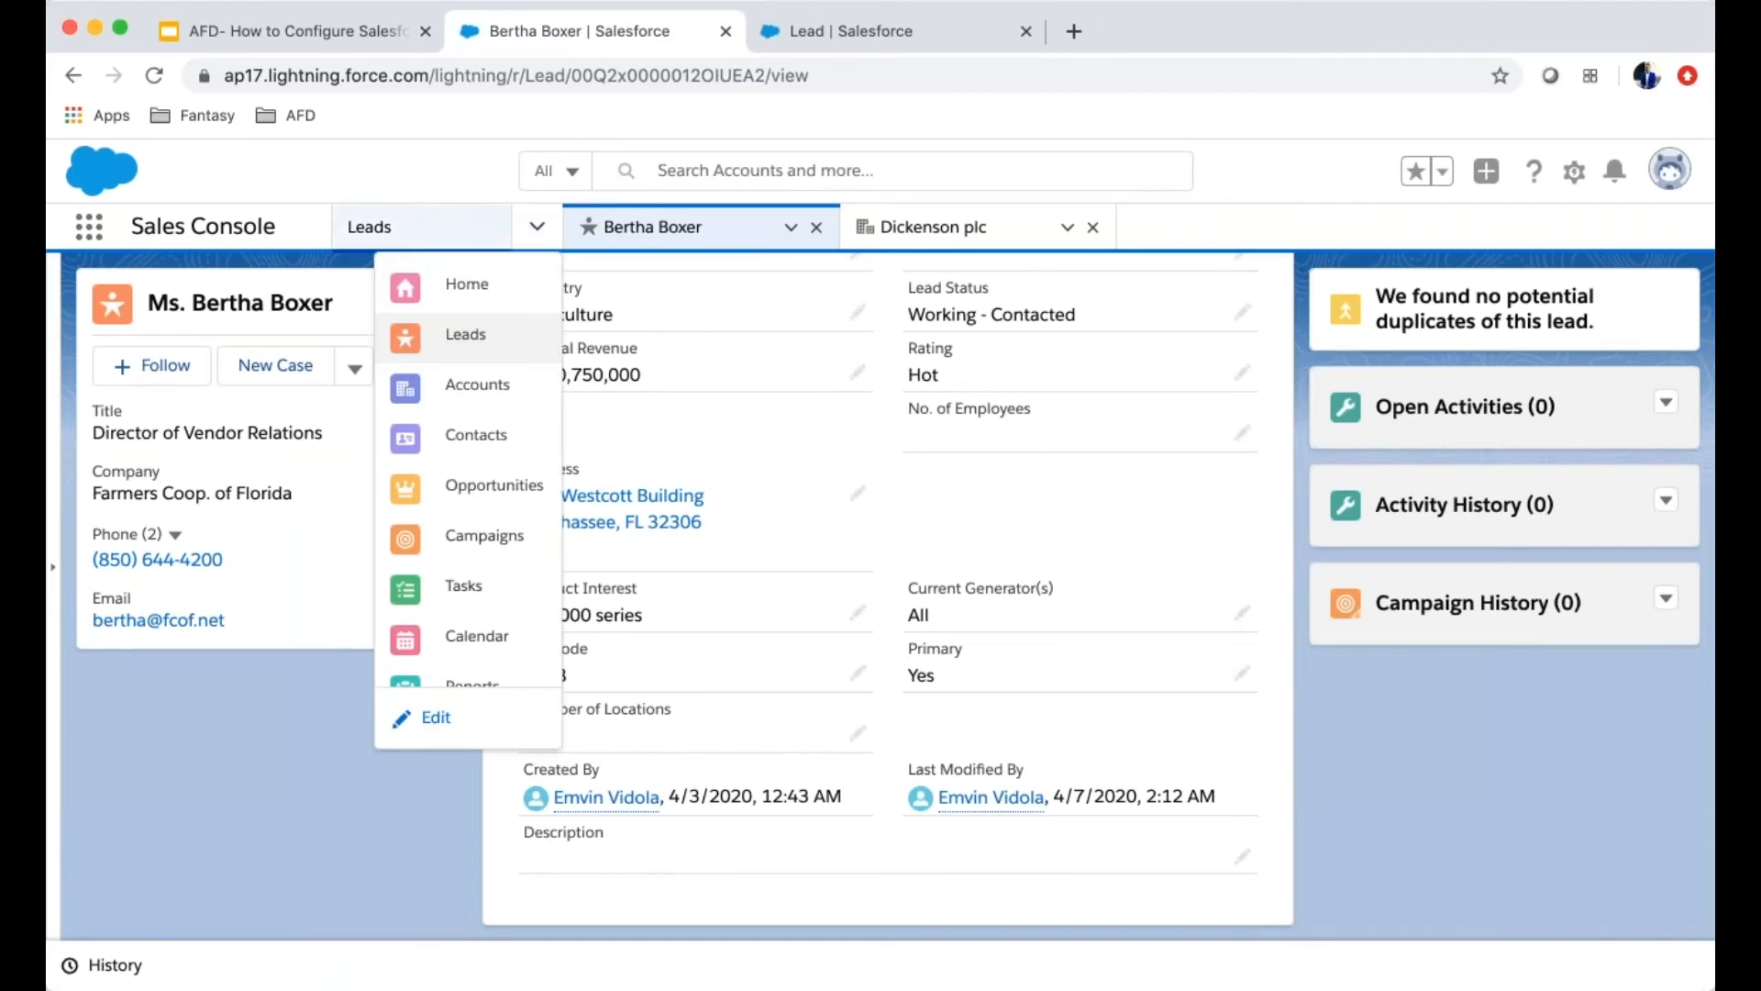
left_click(449, 347)
left_click(1046, 302)
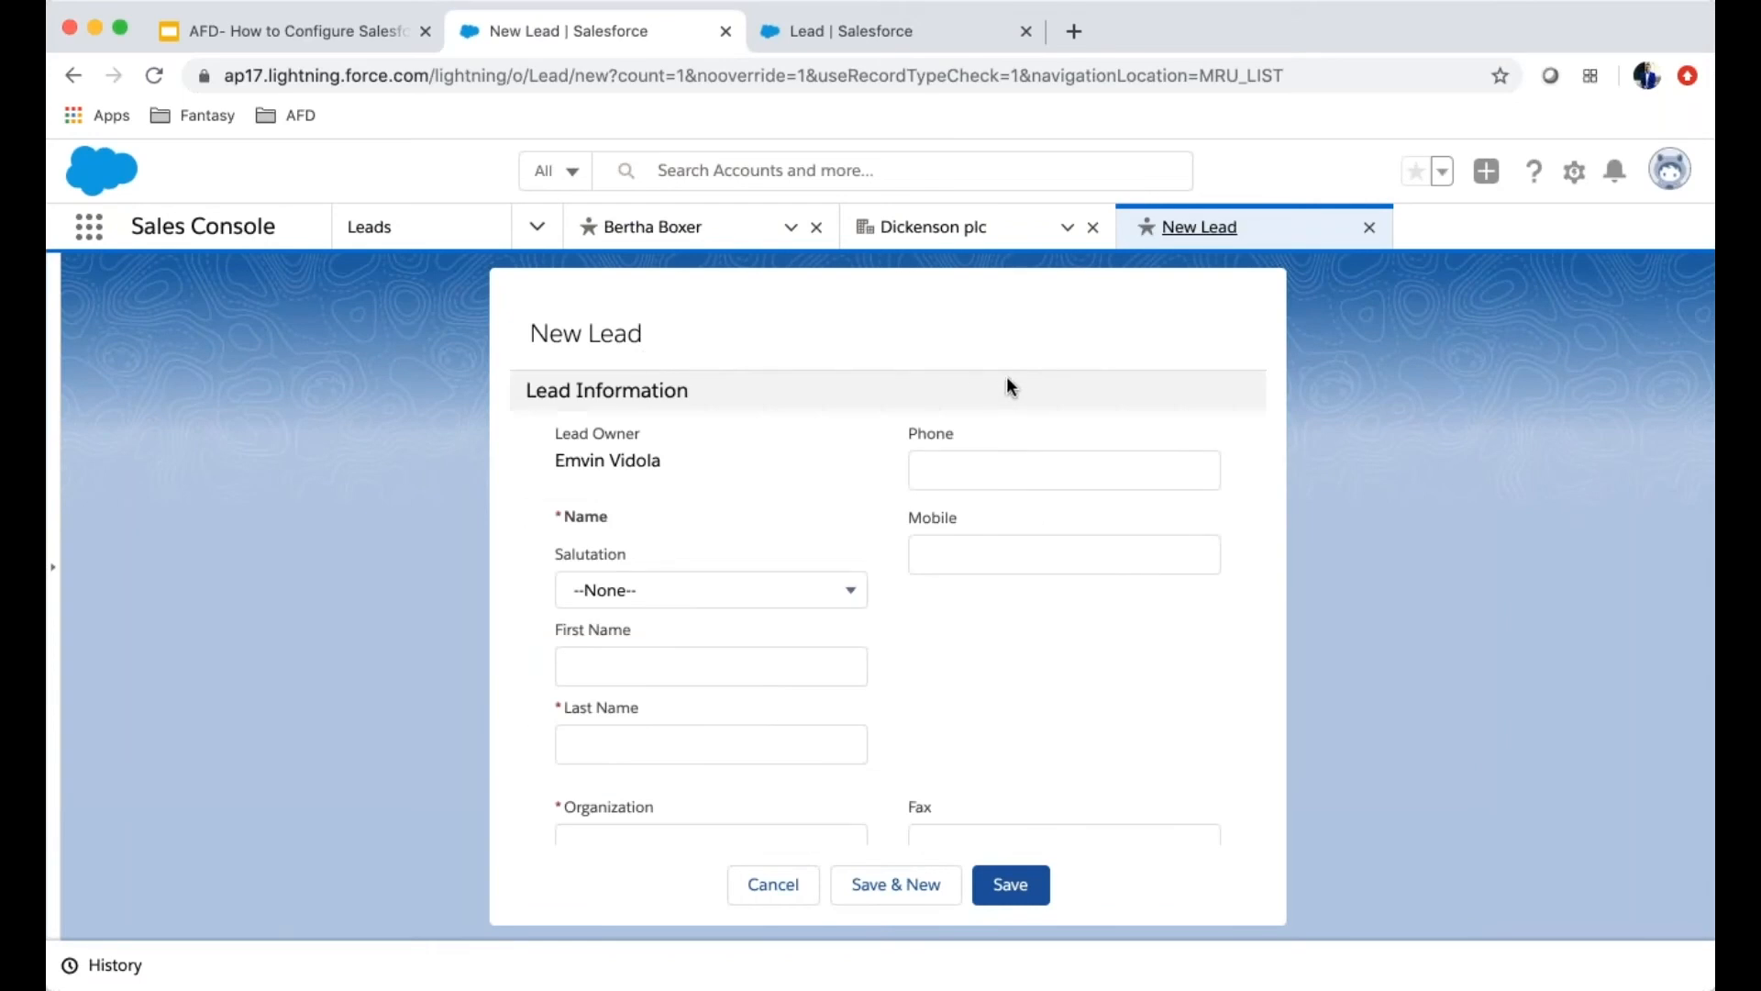
Set the new lead's salutation to Mr. and enter the contact's first and last name
left_click(640, 592)
left_click(632, 653)
left_click(647, 665)
type("Calvin")
key("Tab")
type("K")
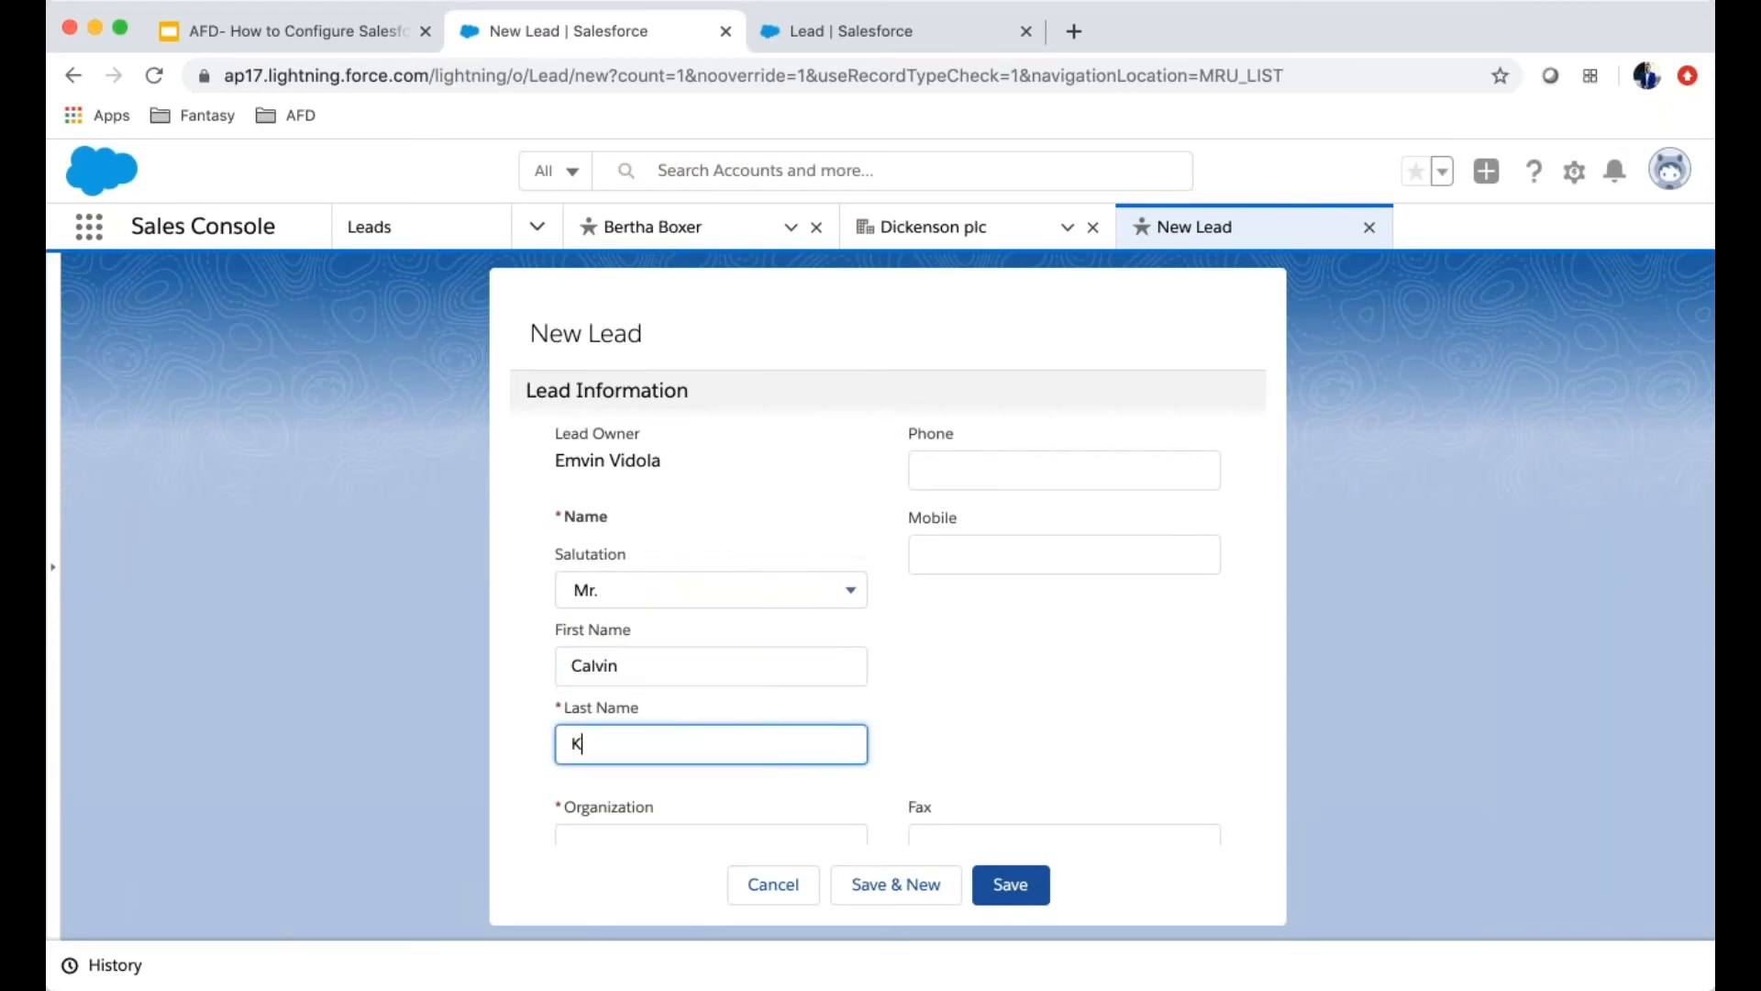
key("BackSpace")
type("Garcia")
Set the new lead's Organization to CG Corp and its Annual Revenue to $100,000
scroll(1076, 650, "down", 5)
left_click(772, 547)
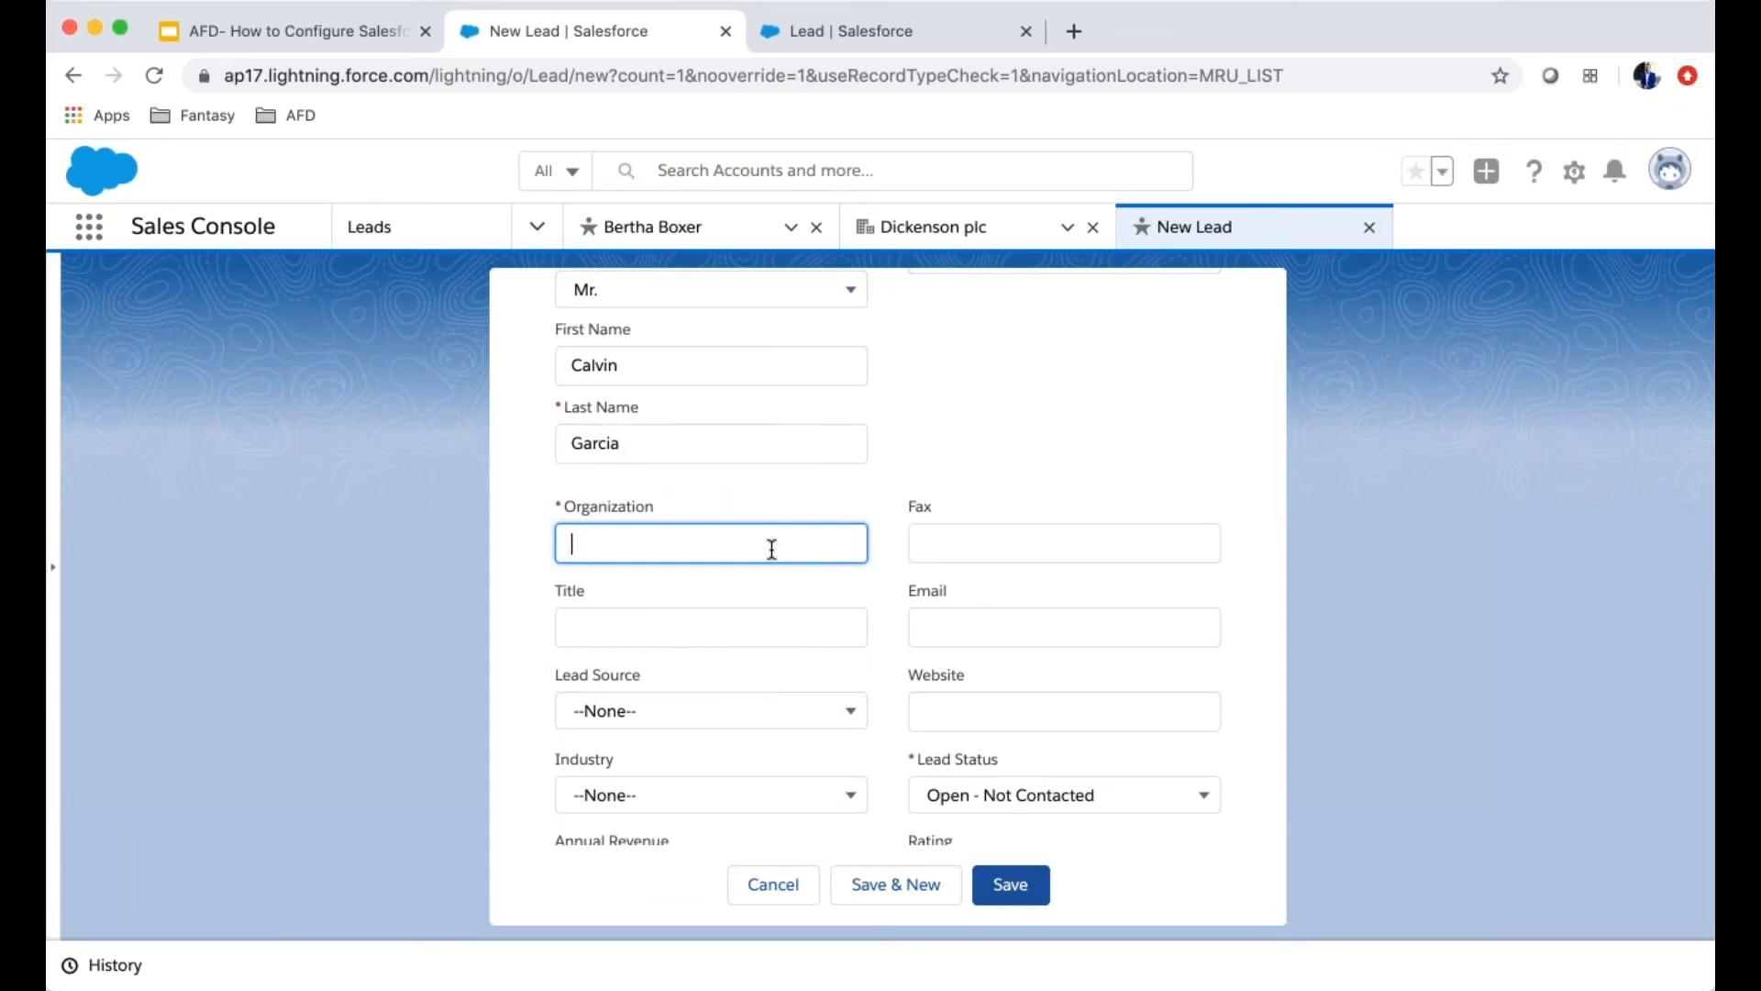
type("CG Corp")
scroll(934, 424, "up", 2)
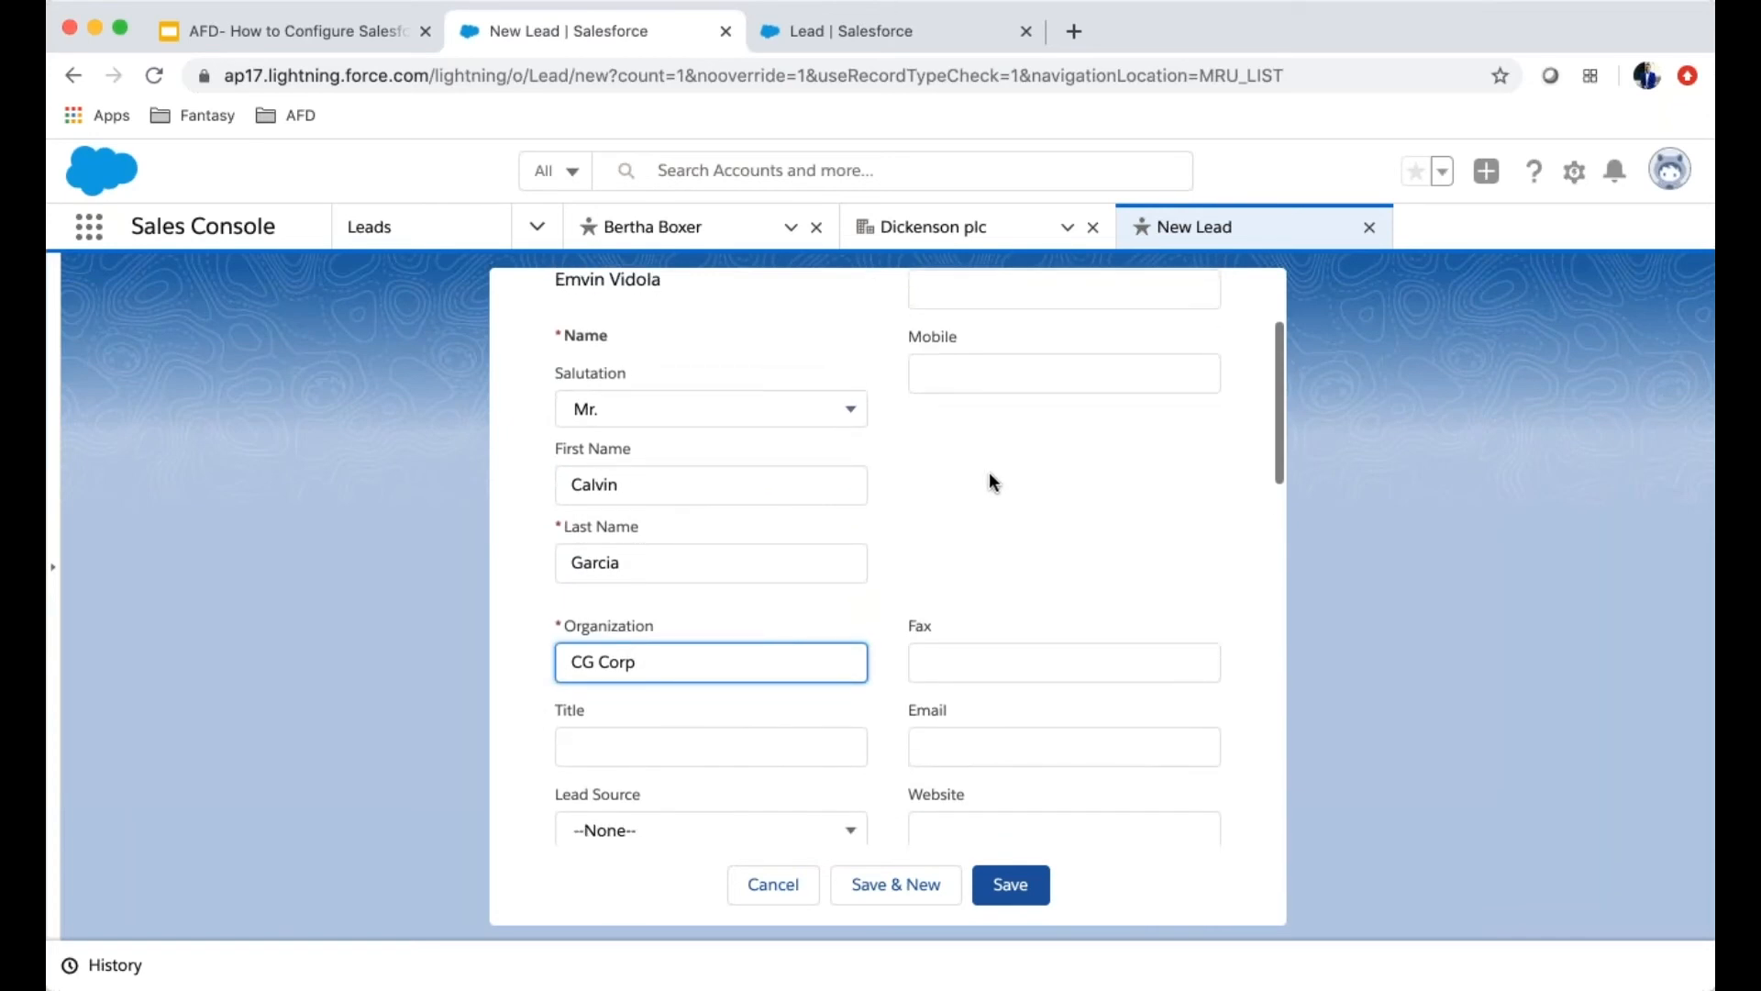
scroll(978, 492, "down", 4)
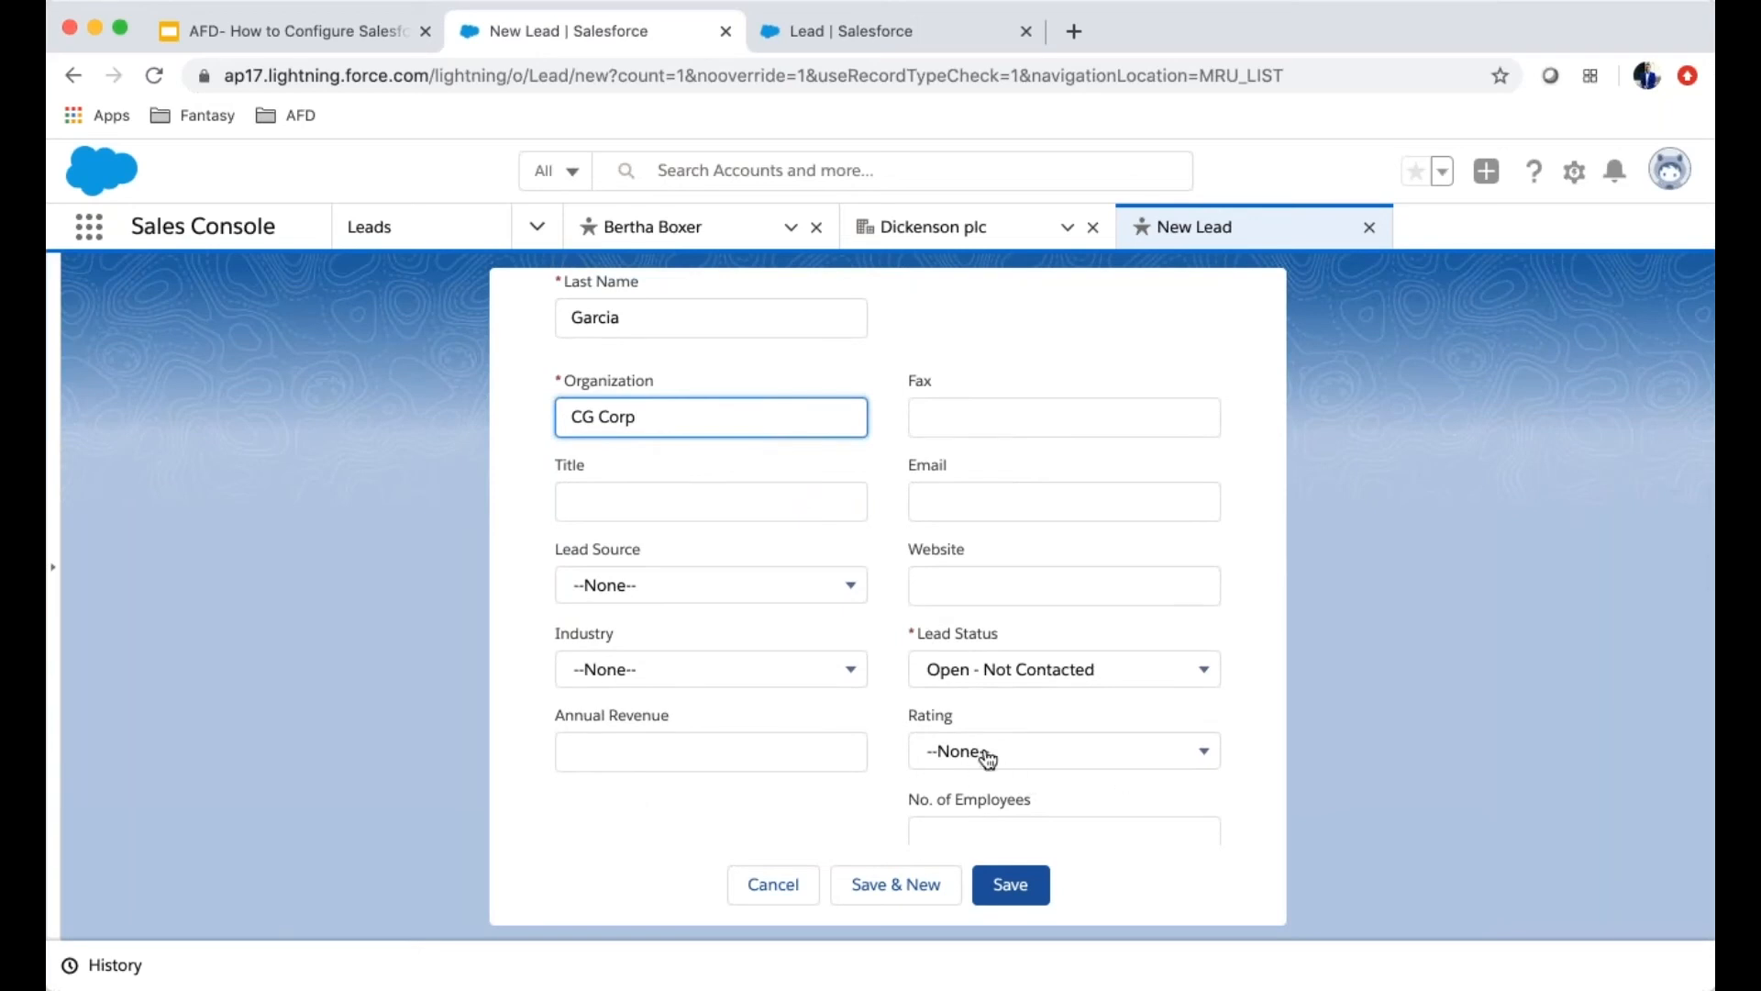
left_click(807, 755)
type("10000")
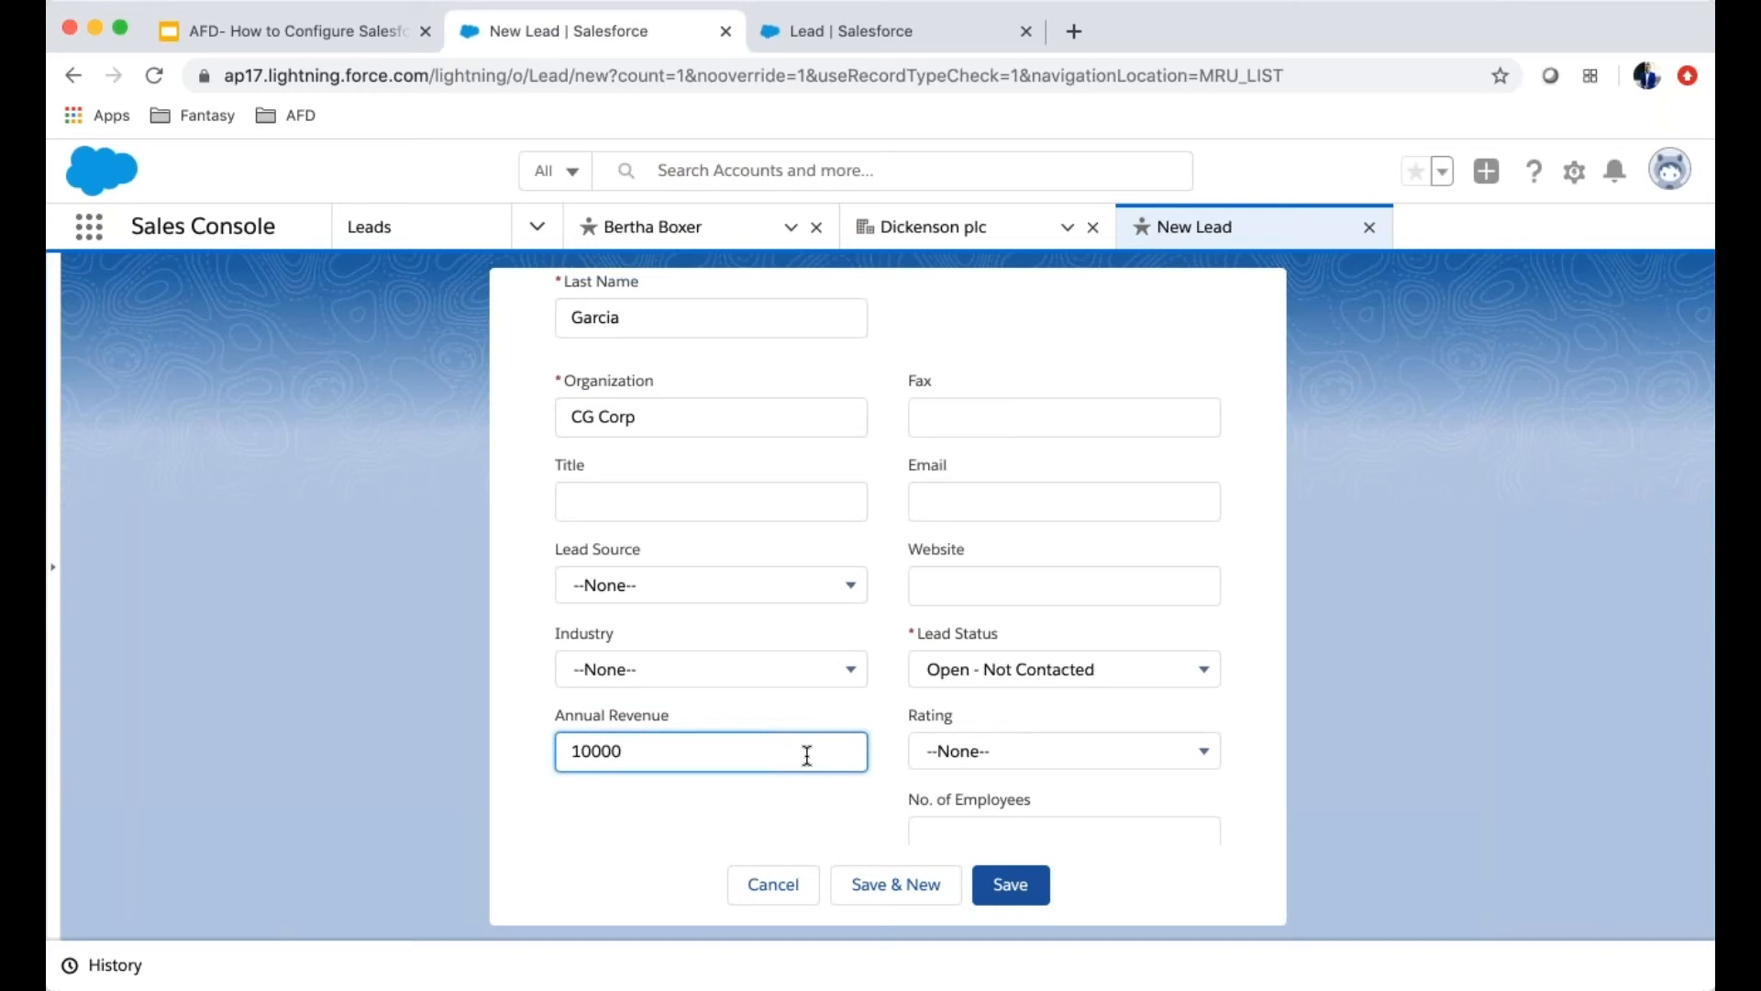
type("0")
left_click(1264, 762)
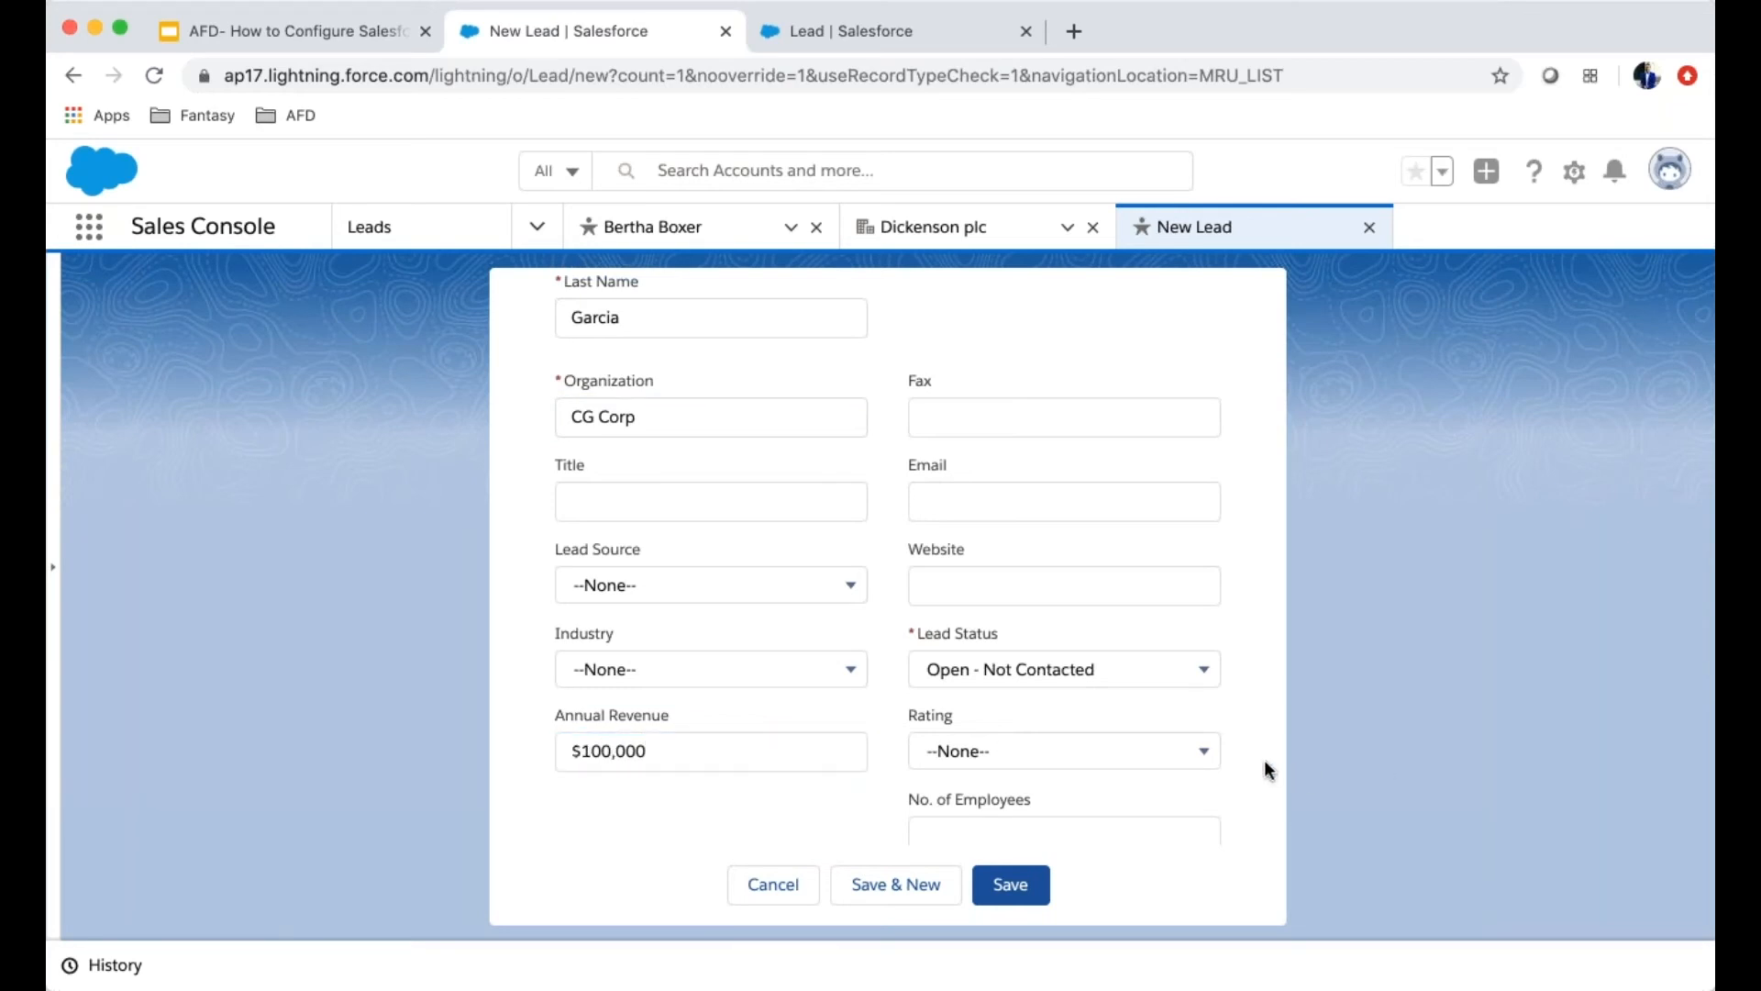
Set Current Generator(s) to GEX400 in the Additional Information section and save the new lead
scroll(1258, 742, "down", 5)
scroll(1128, 676, "up", 4)
scroll(1125, 670, "down", 5)
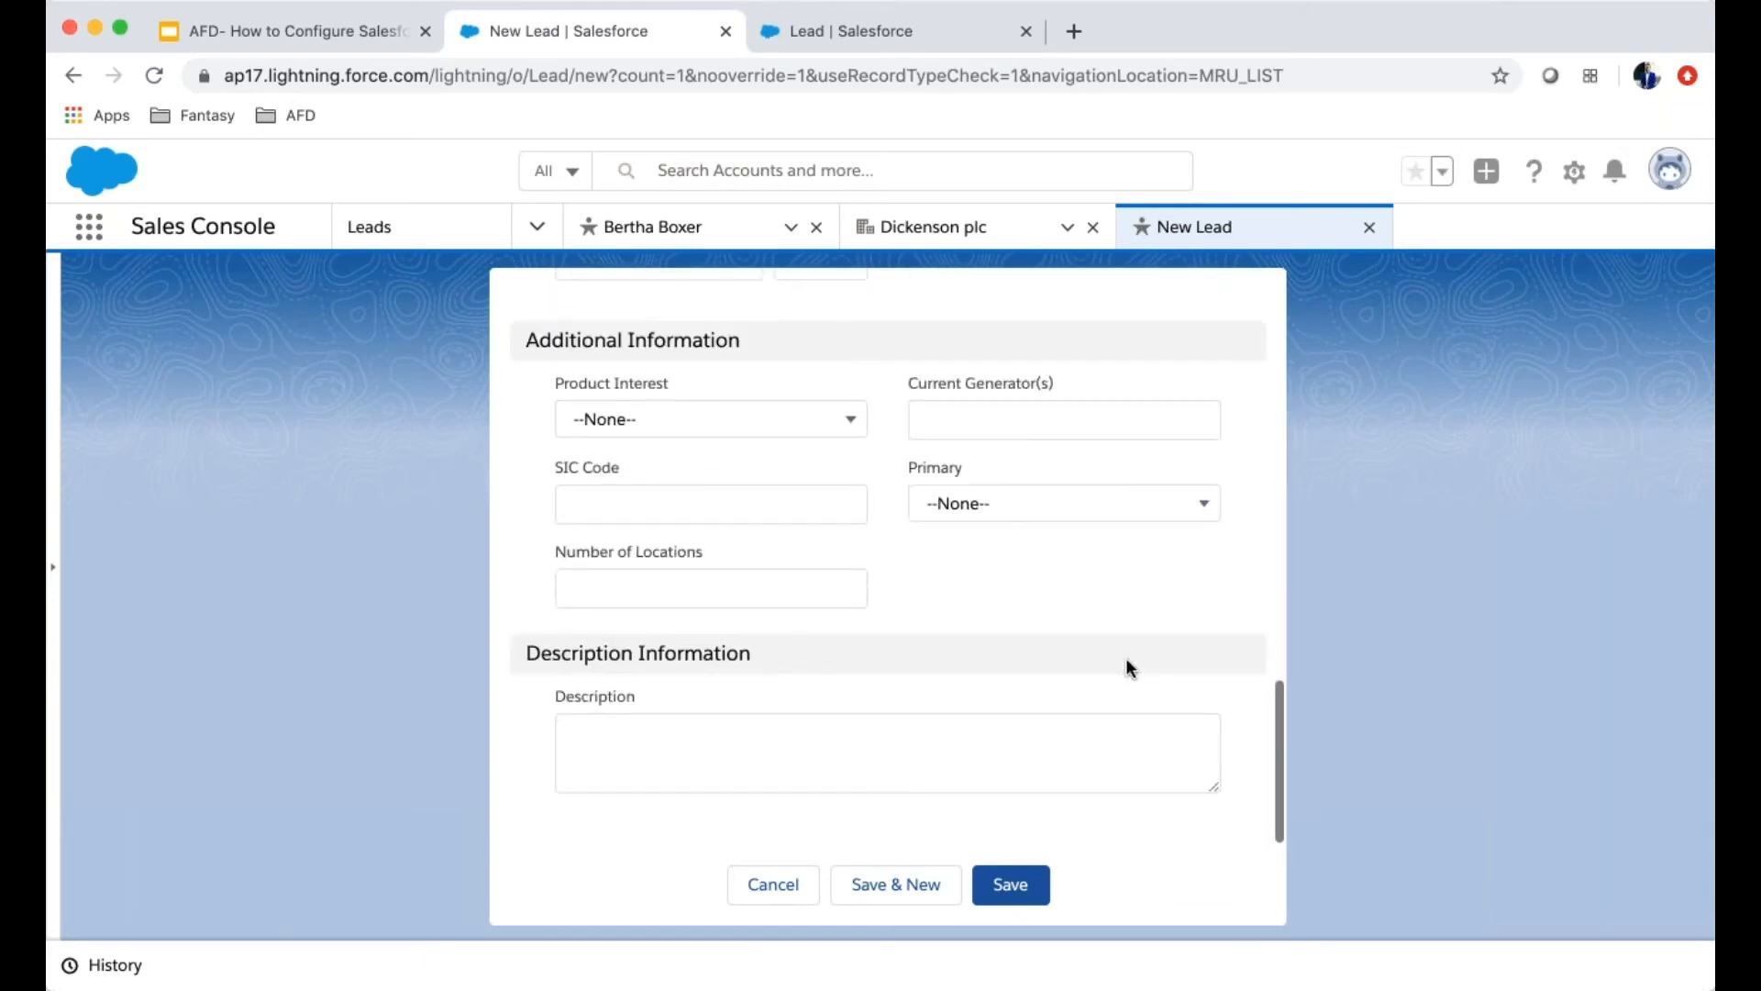
left_click(951, 429)
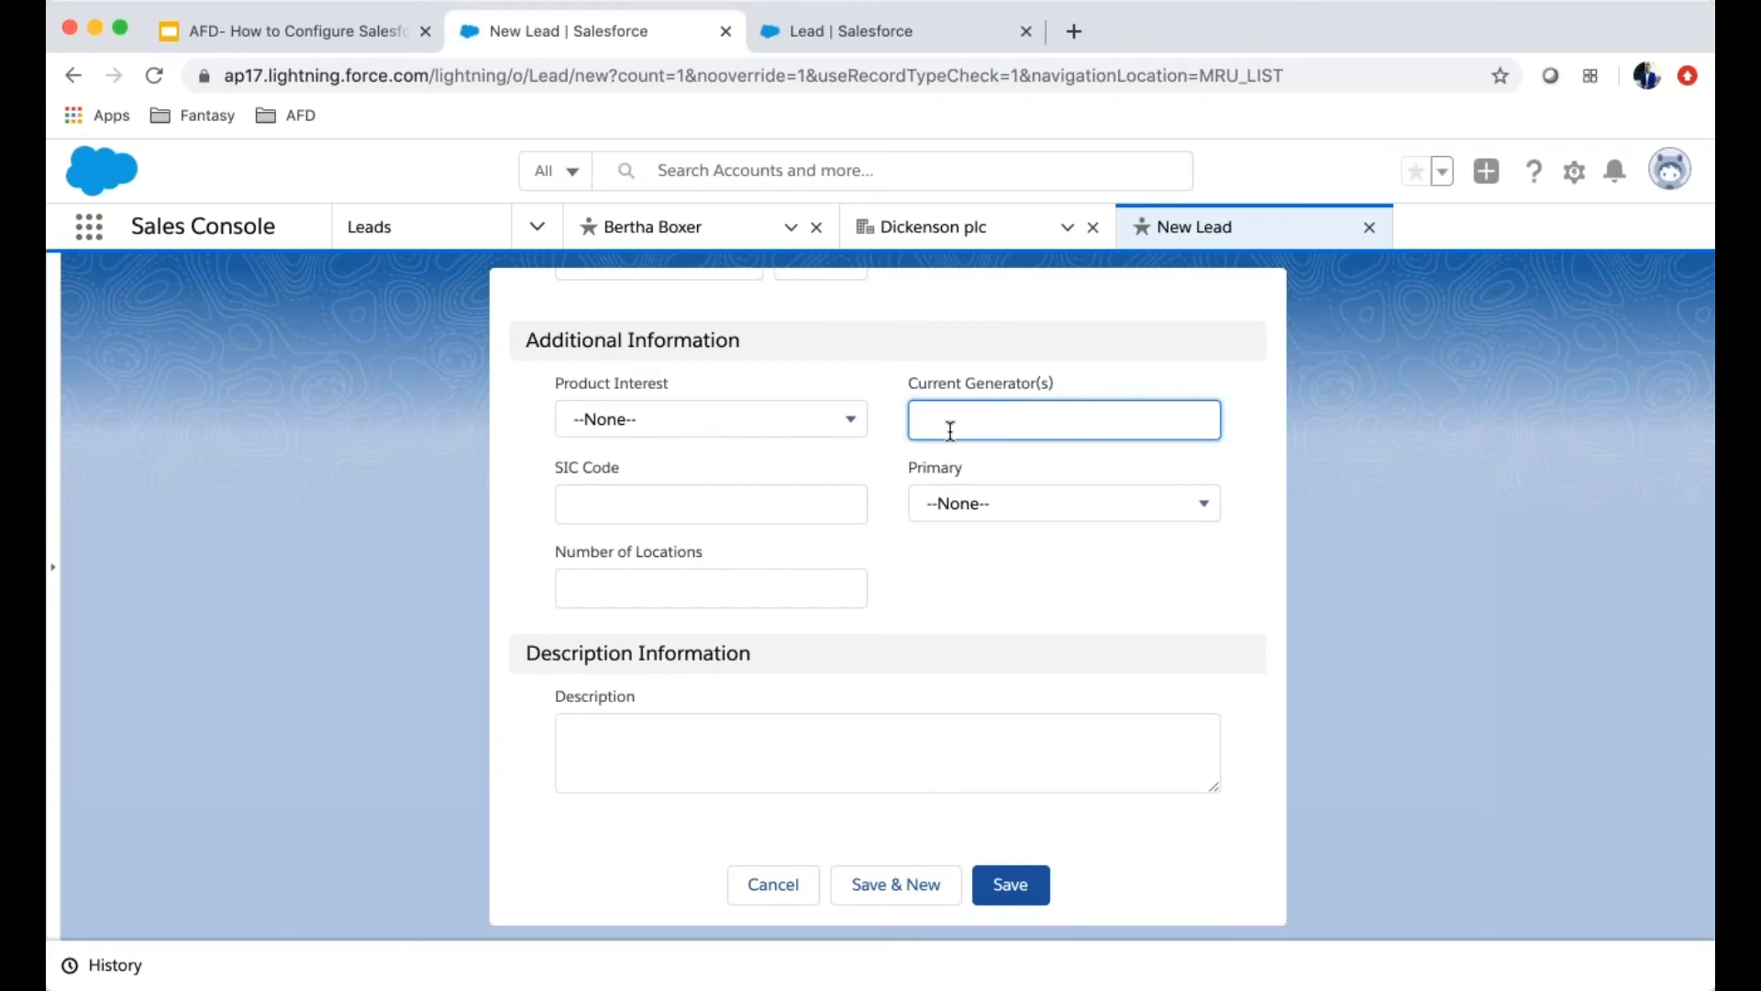
type("GEX")
type("400")
left_click(1032, 897)
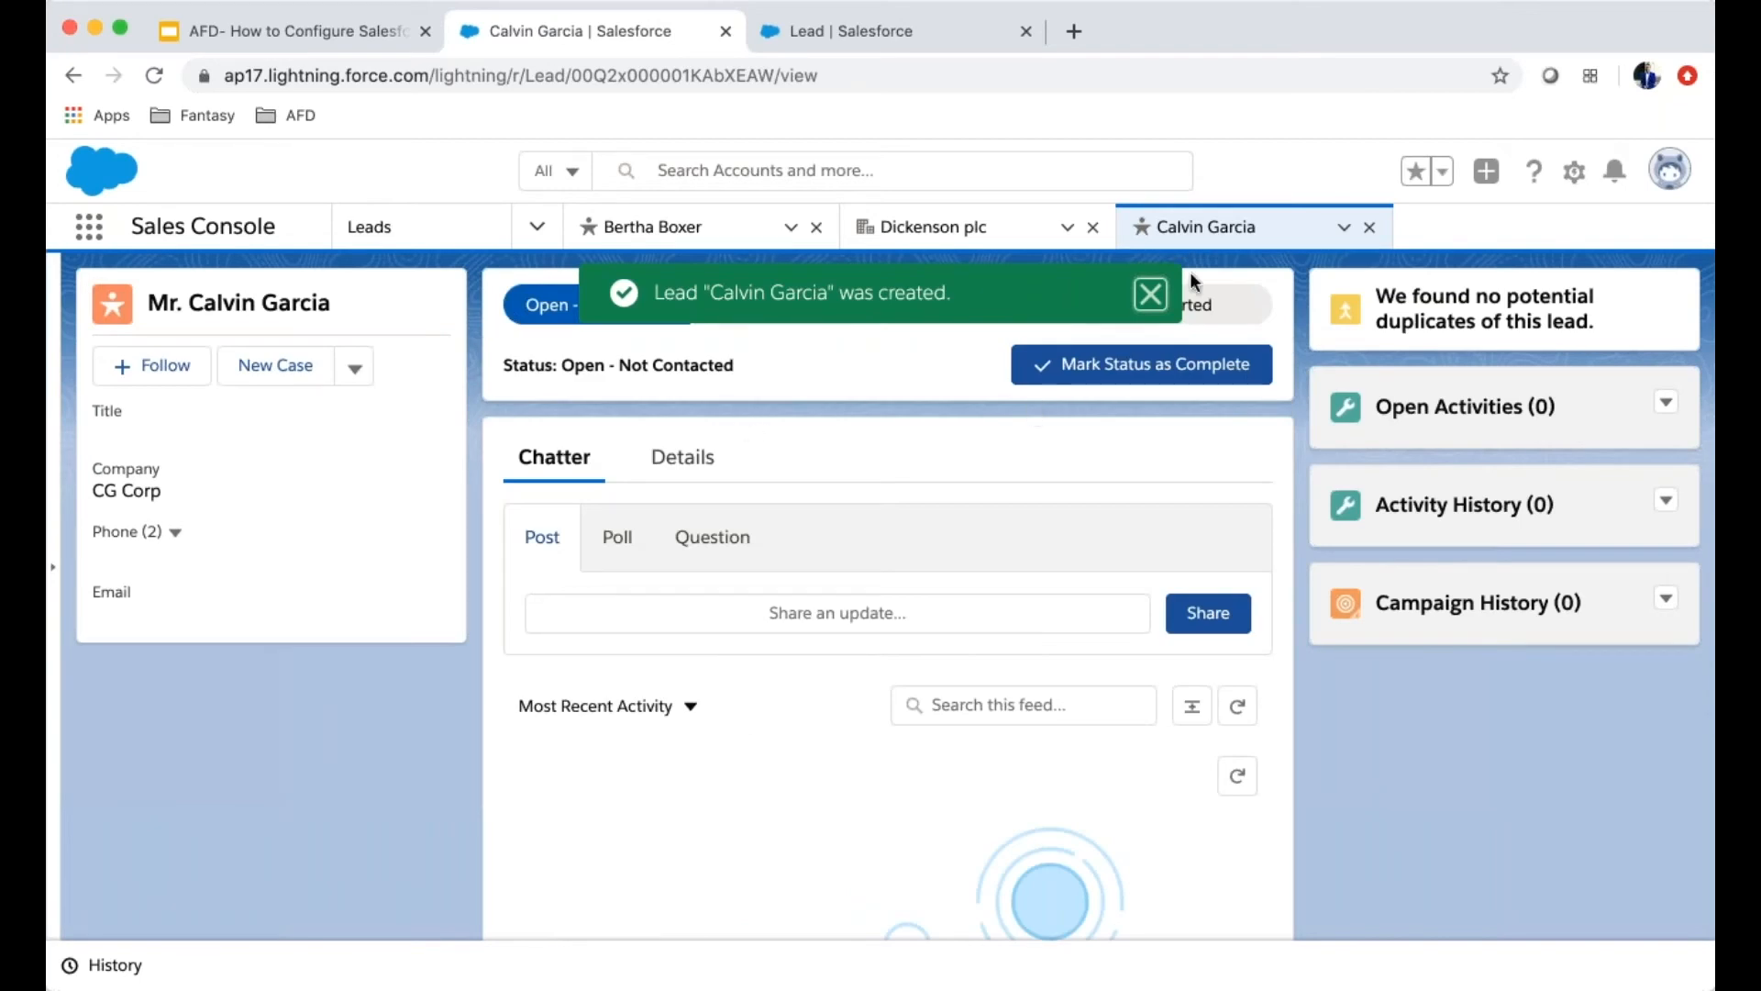
Dismiss the creation notice and view the new lead's details
left_click(1150, 294)
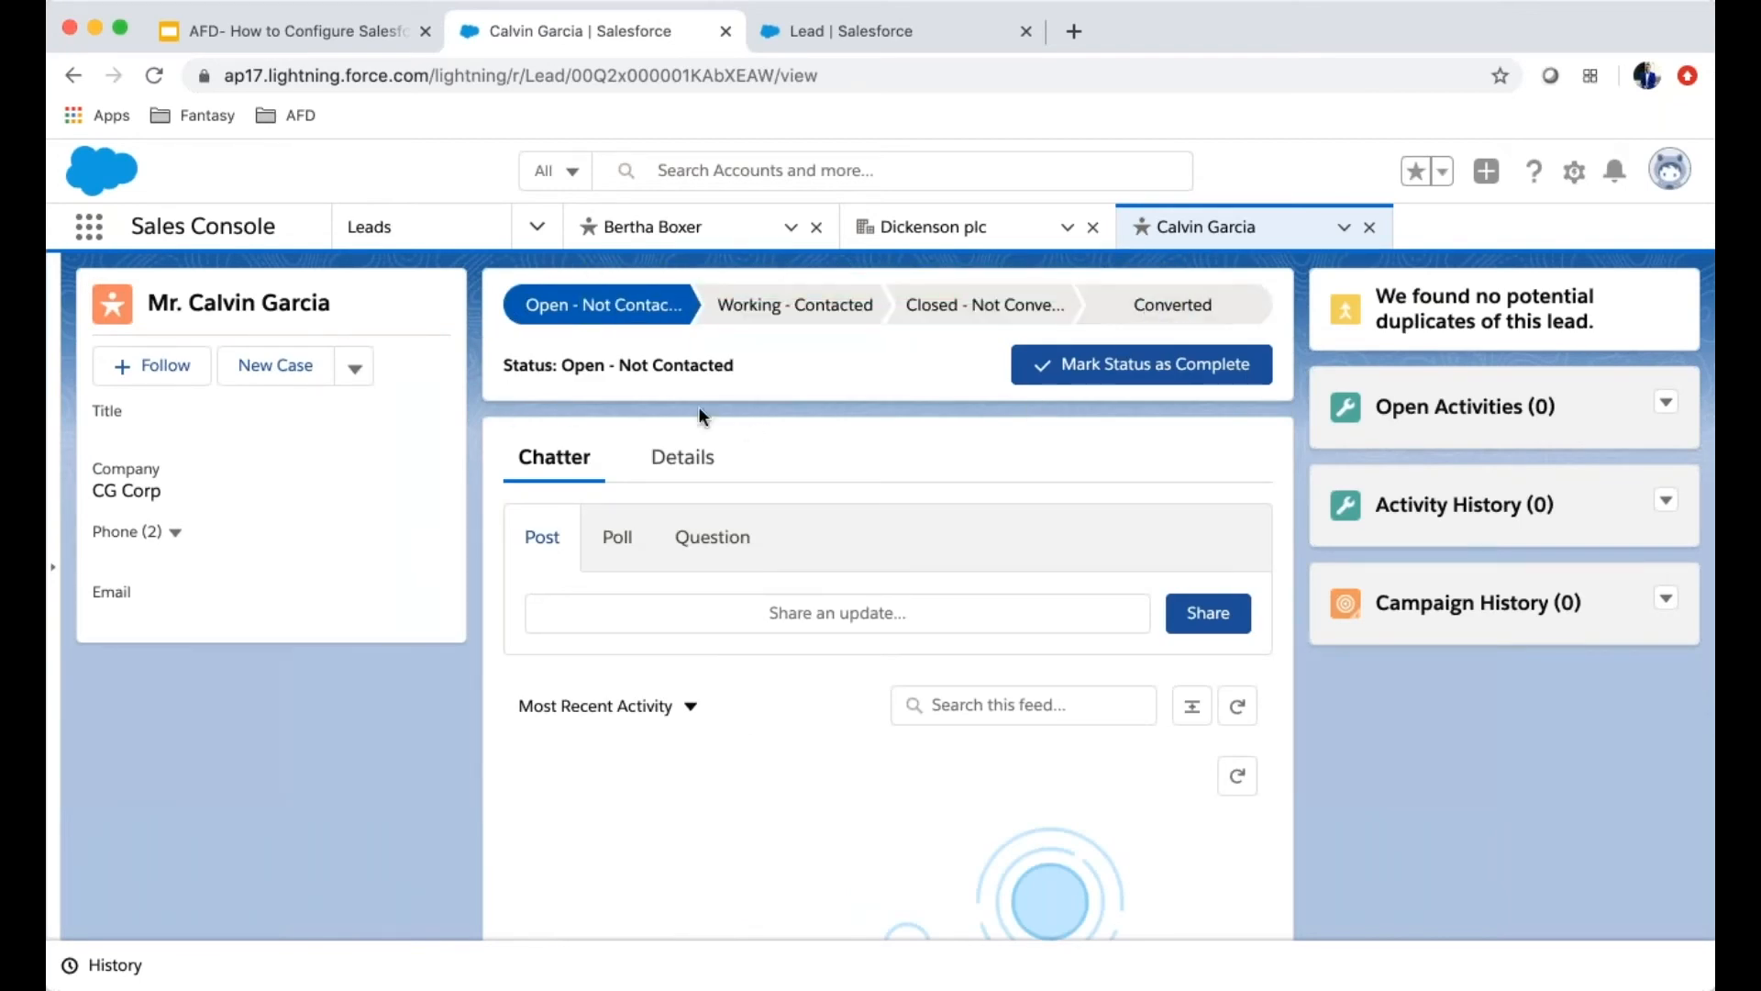
left_click(680, 459)
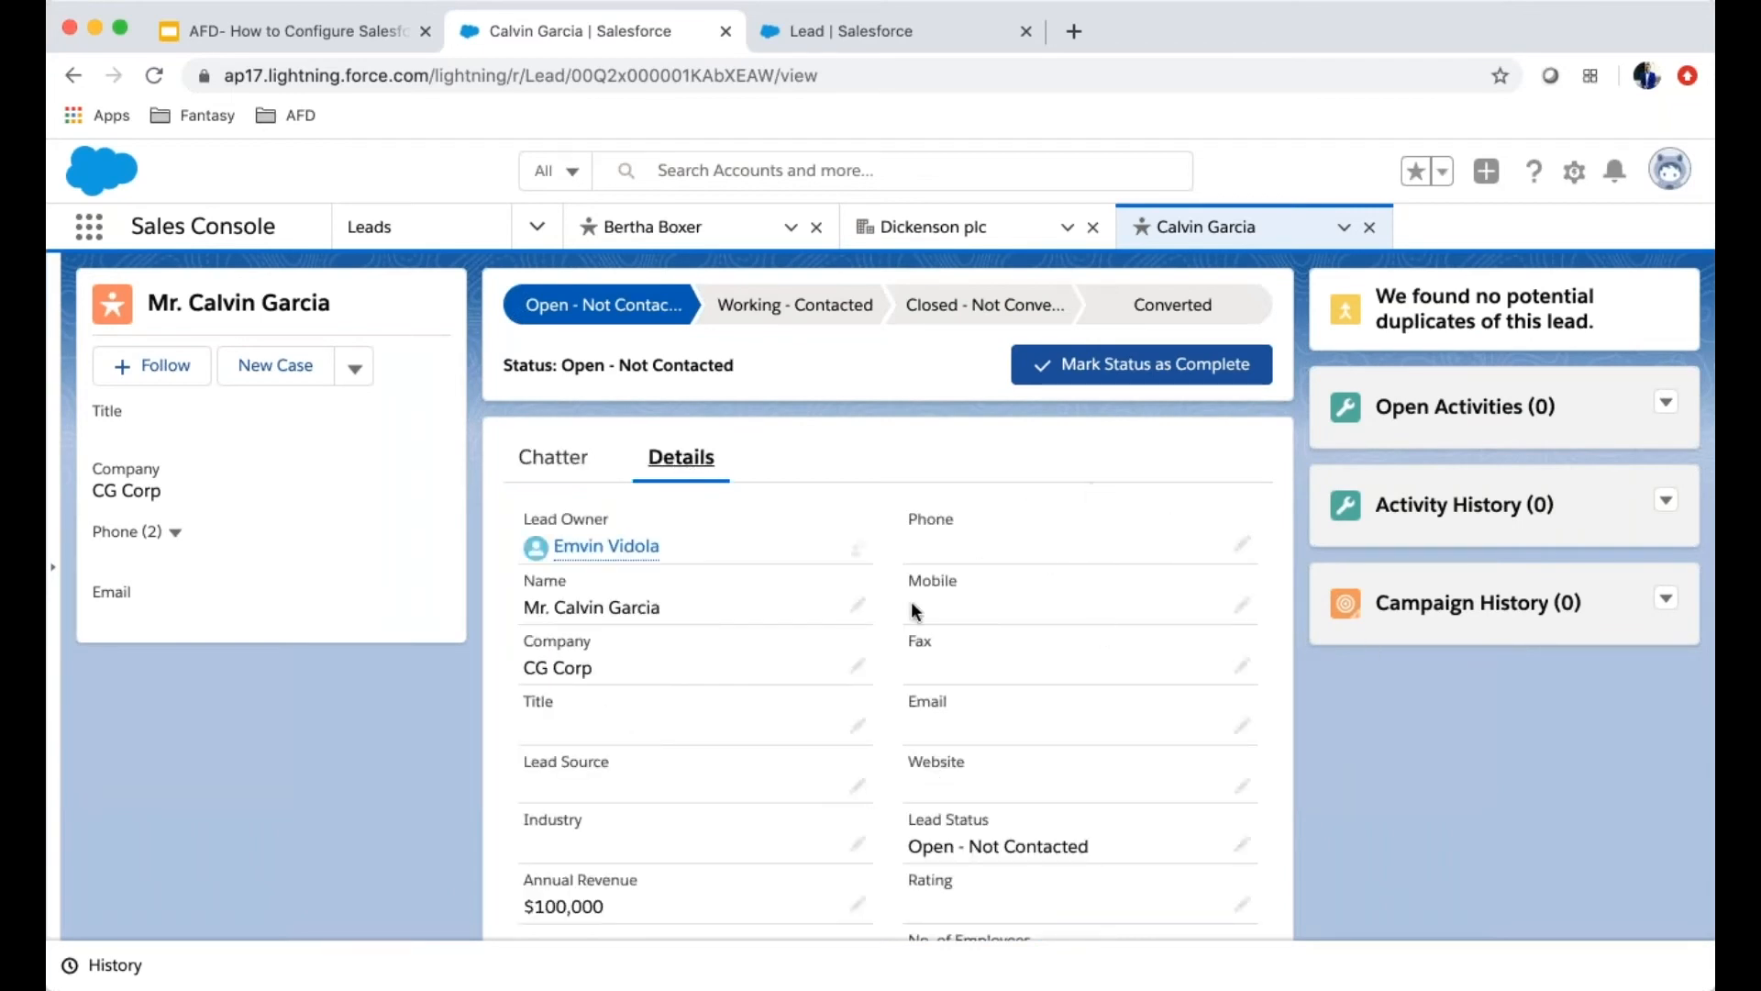
Start a new task for the CG Corp lead from its open activities and set the subject to Call
left_click(1668, 408)
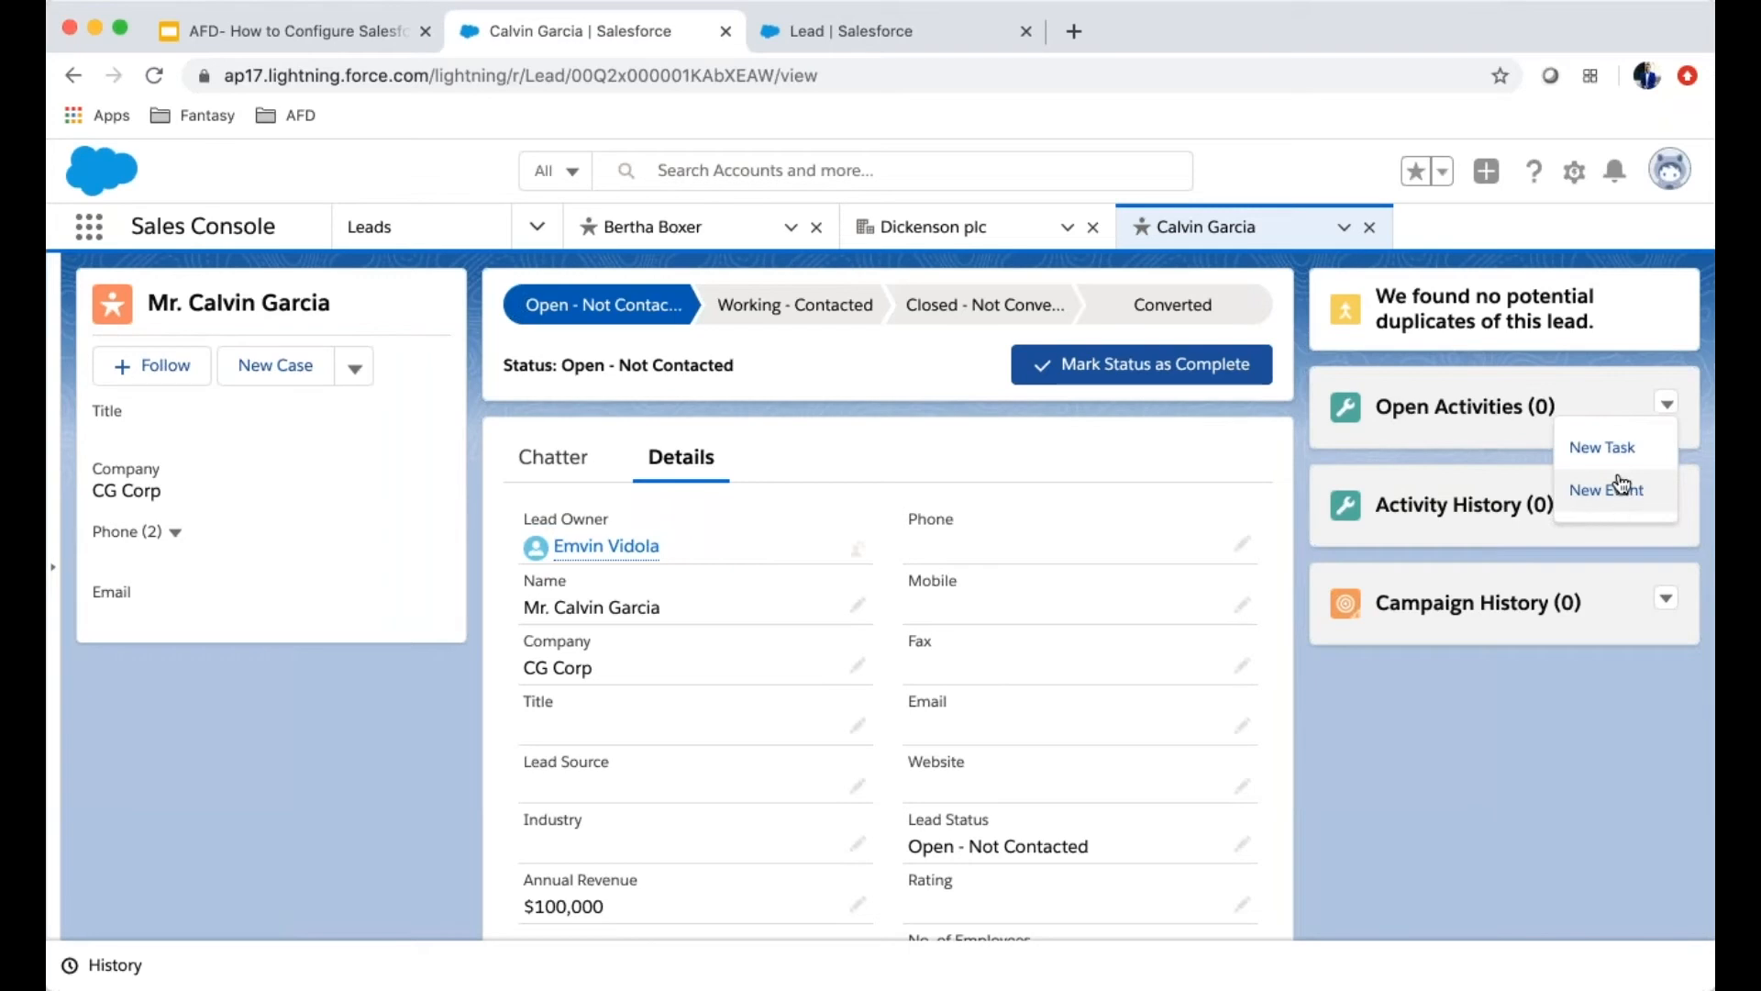
left_click(1603, 447)
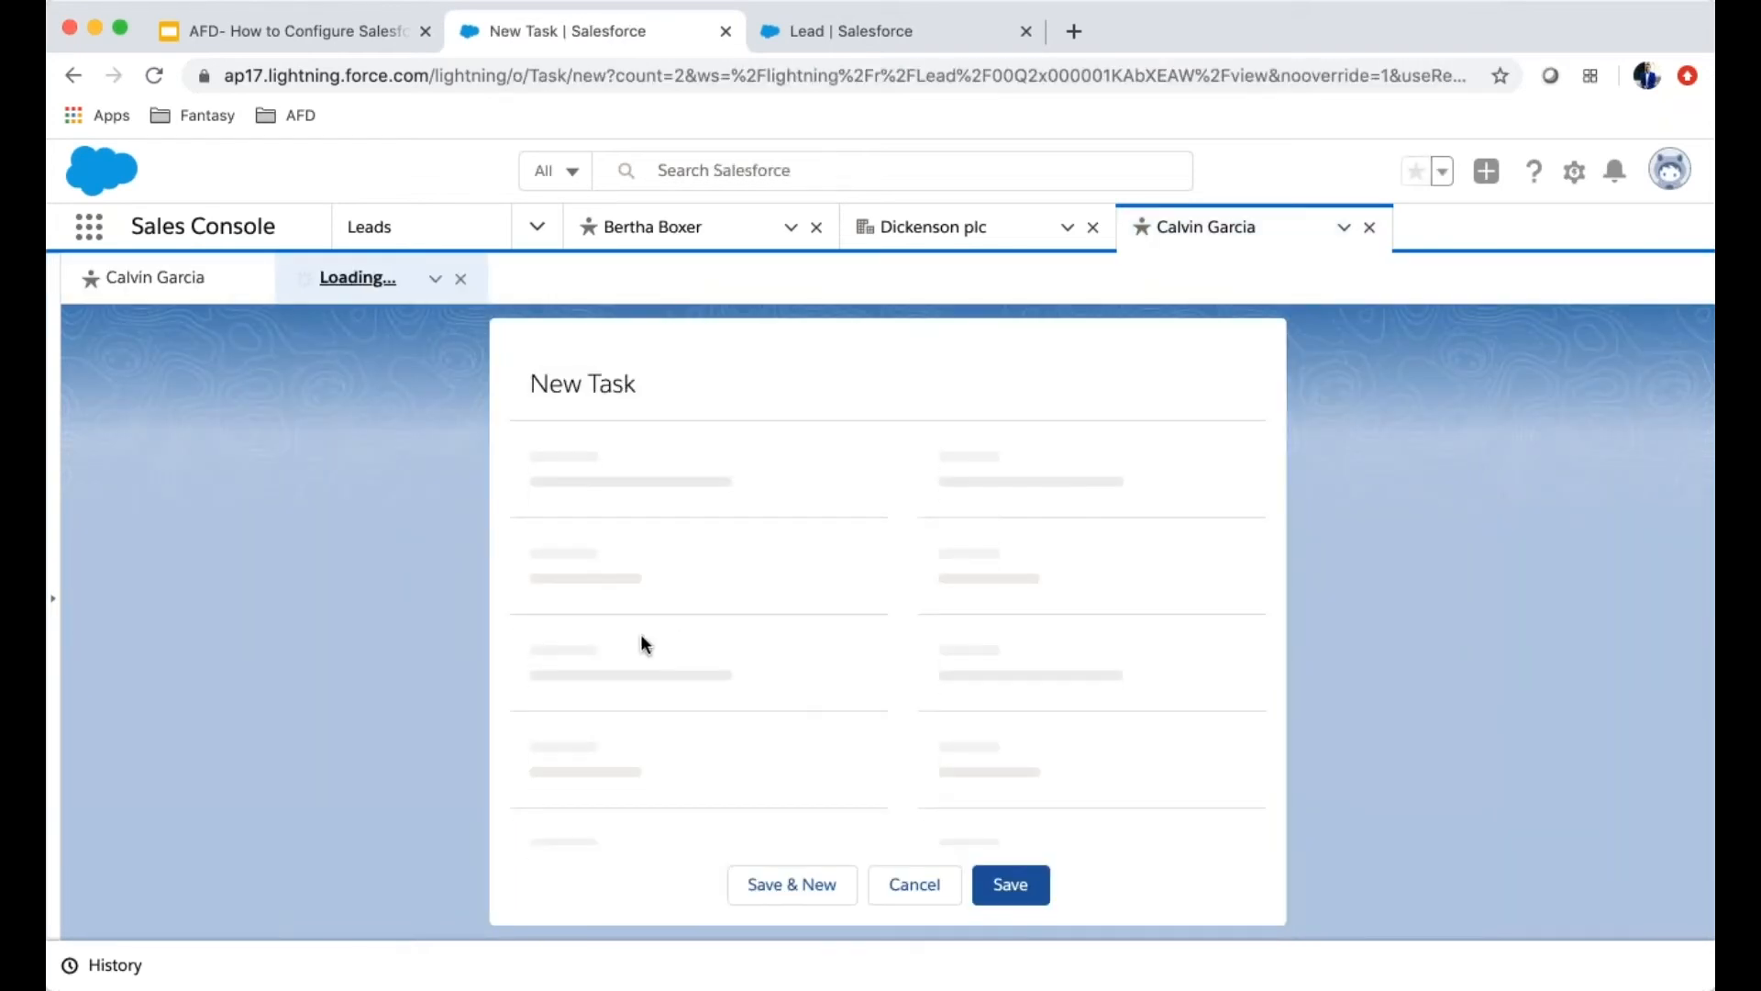
left_click(620, 652)
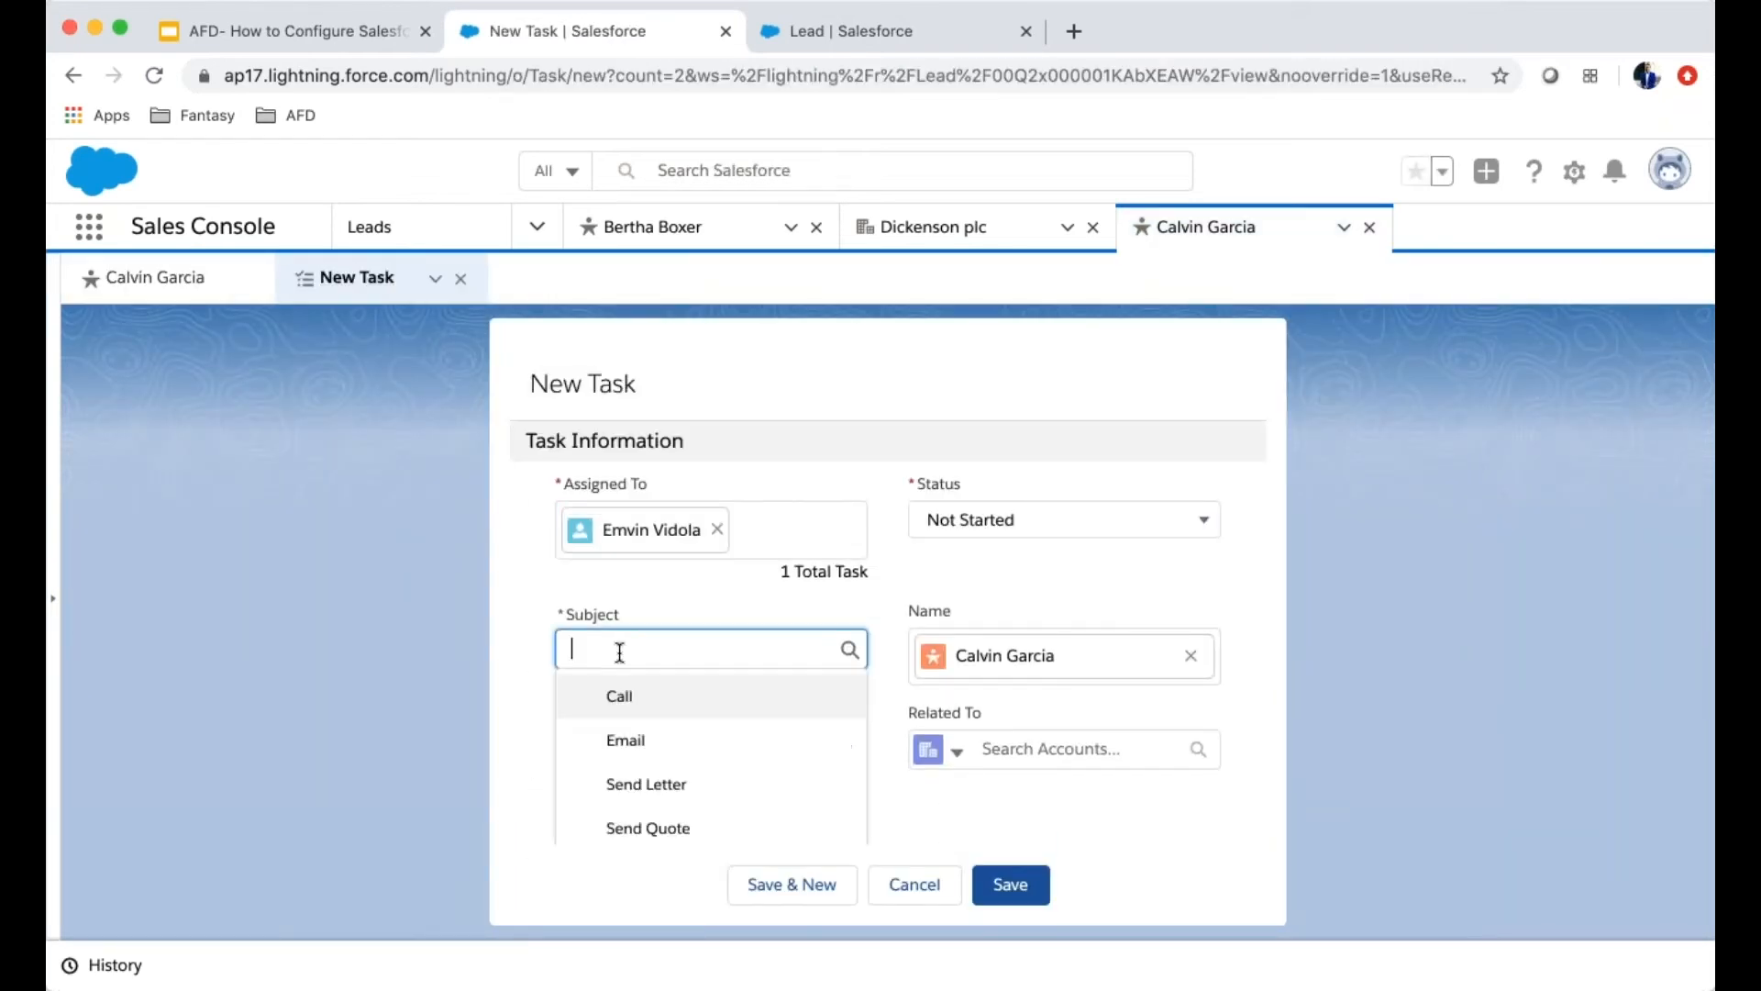
left_click(637, 698)
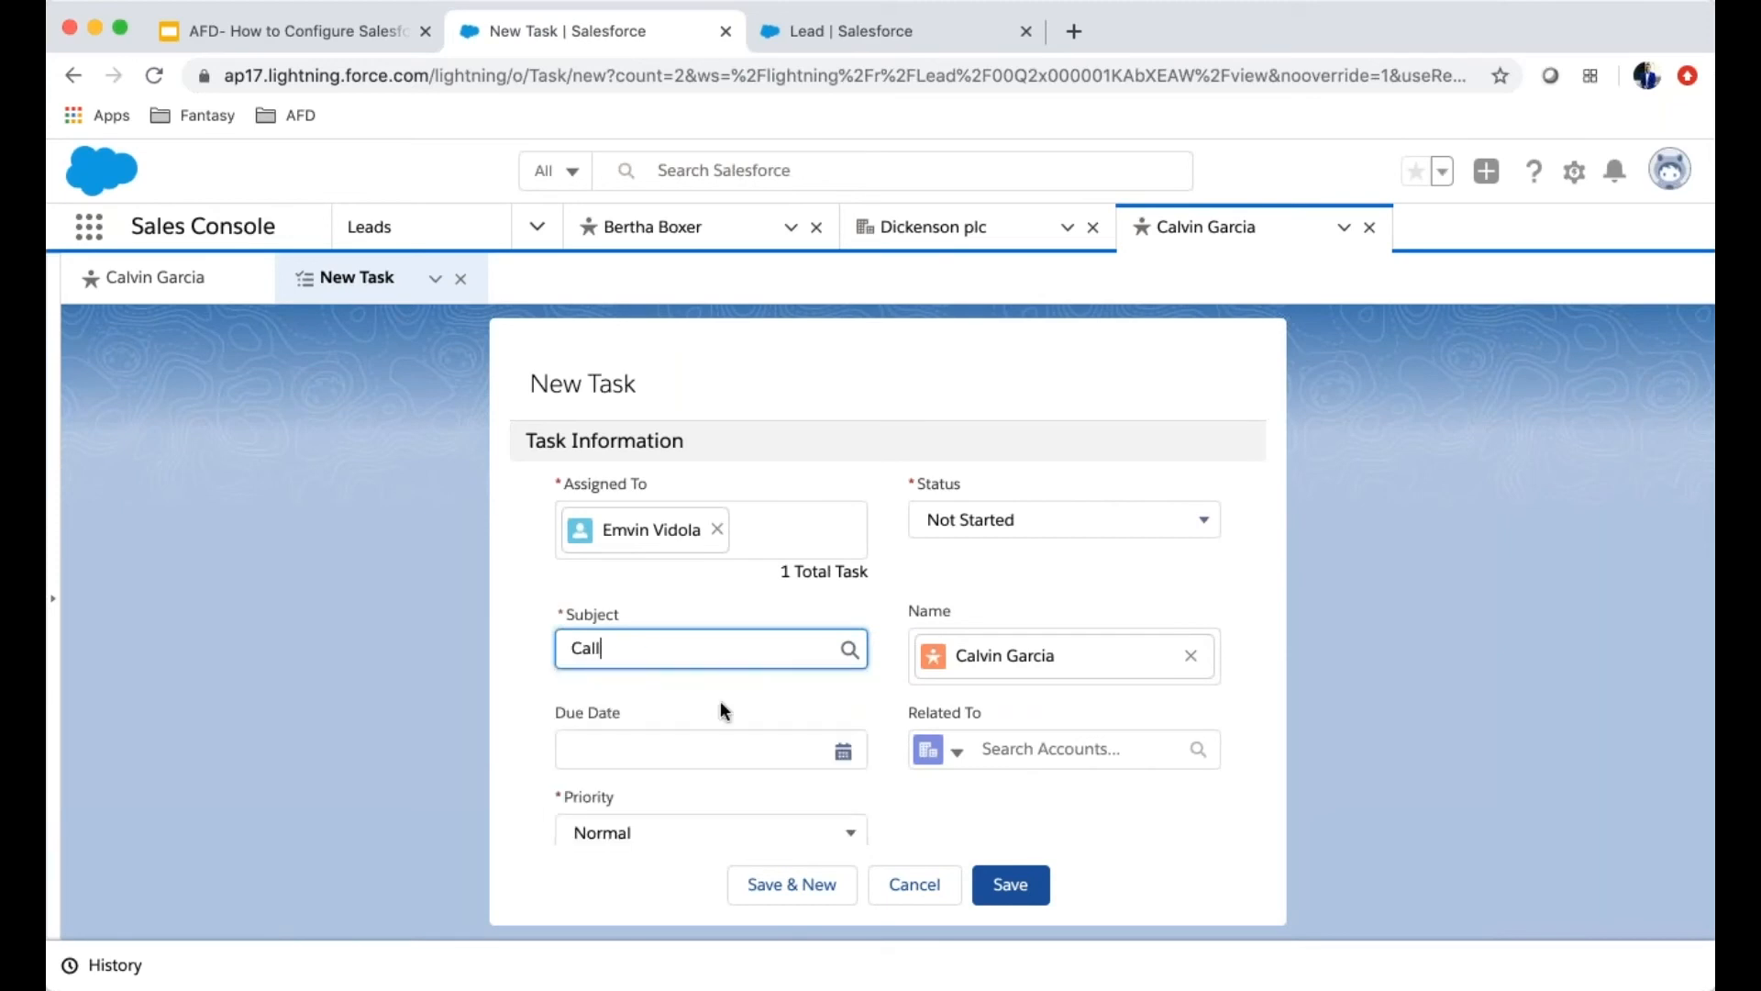
scroll(1186, 717, "down", 3)
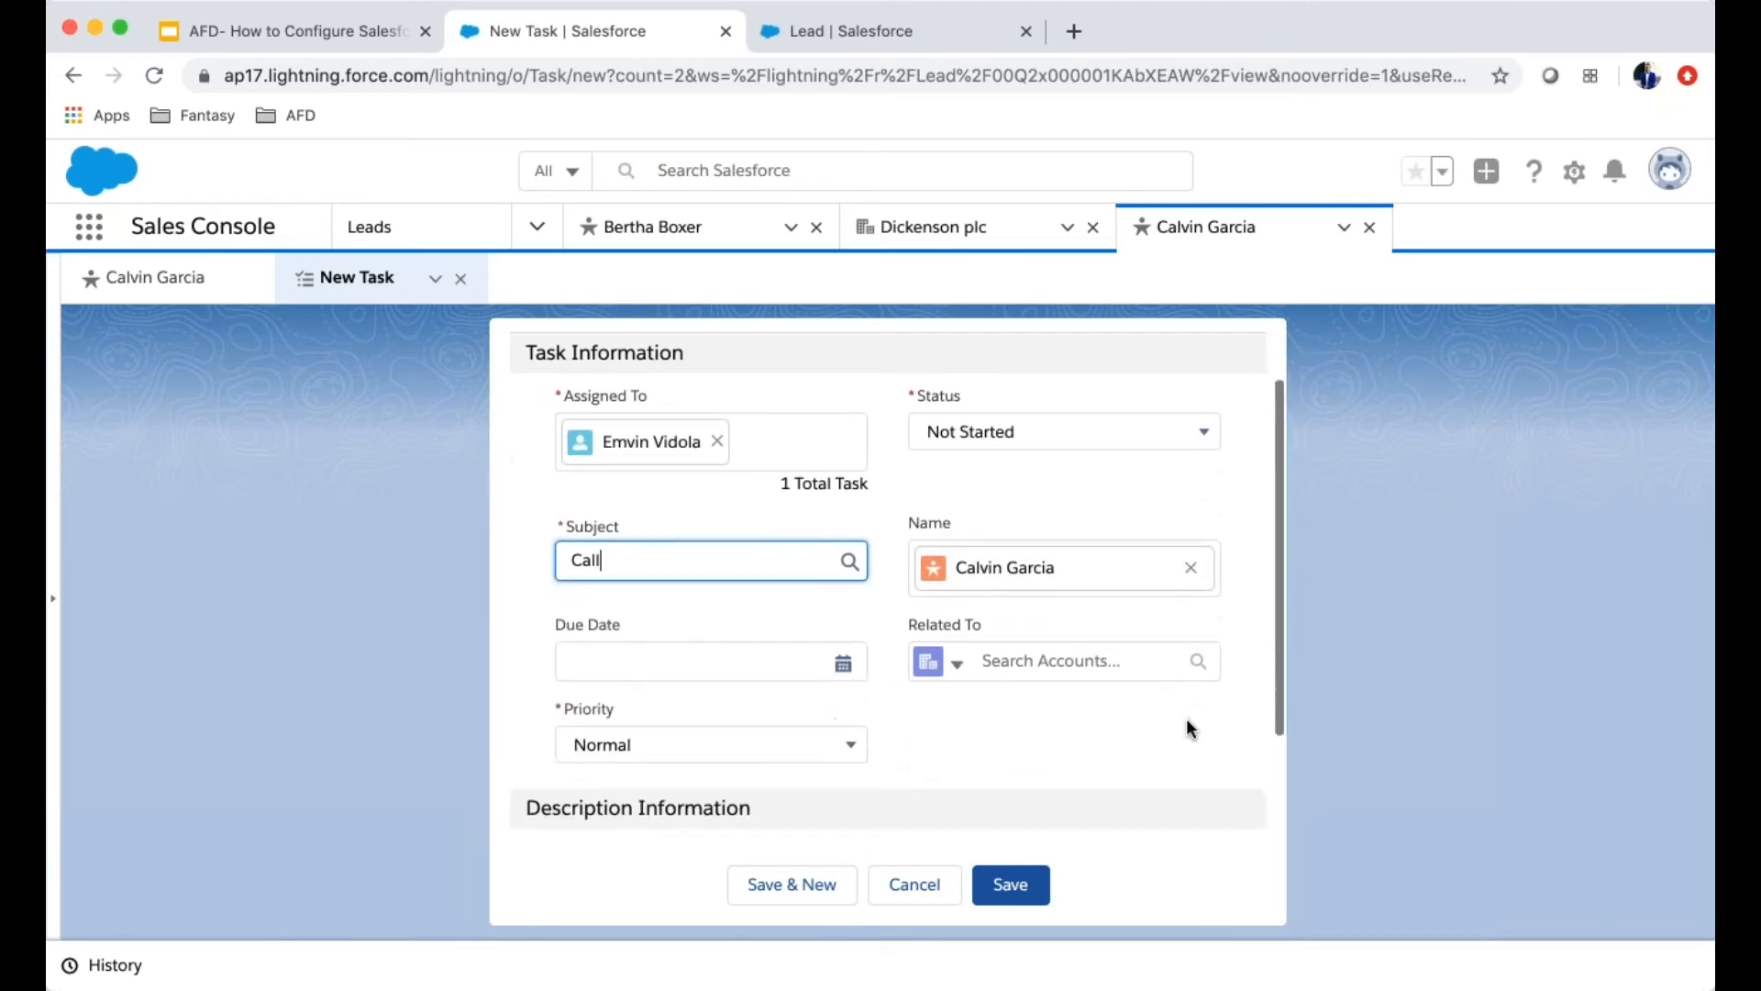
Set the call task's due date to 4/15/2020 and priority to High, and save the task
left_click(694, 629)
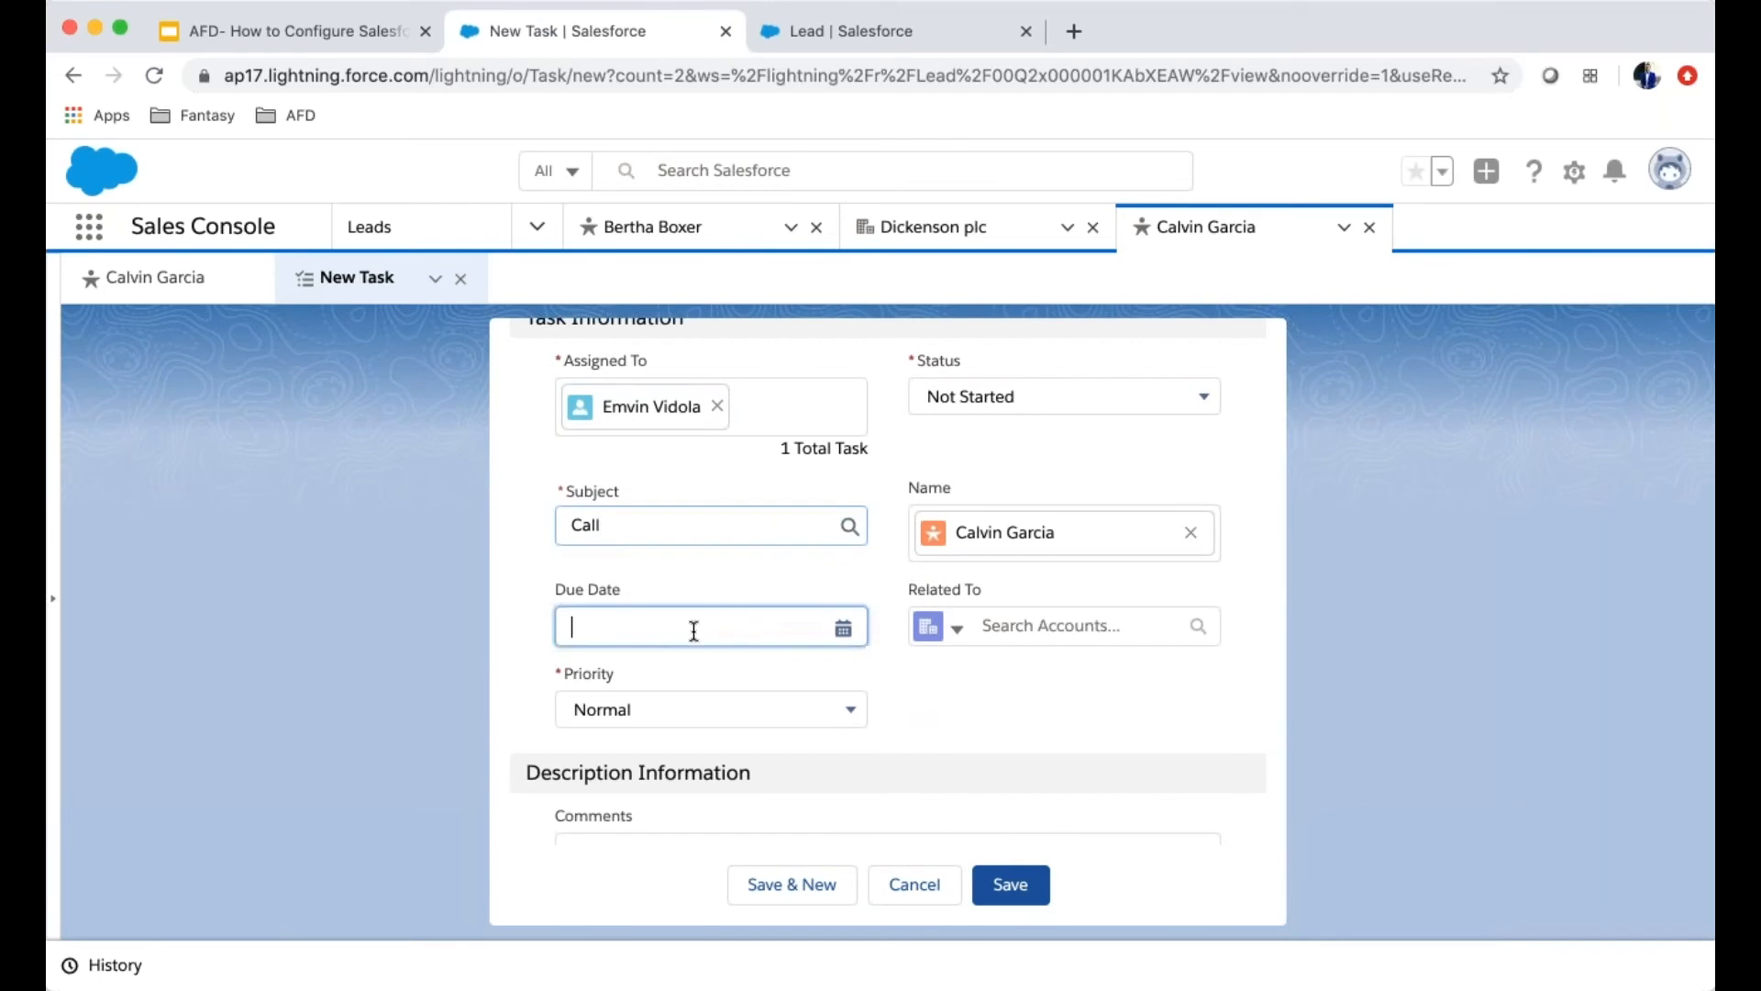
left_click(736, 539)
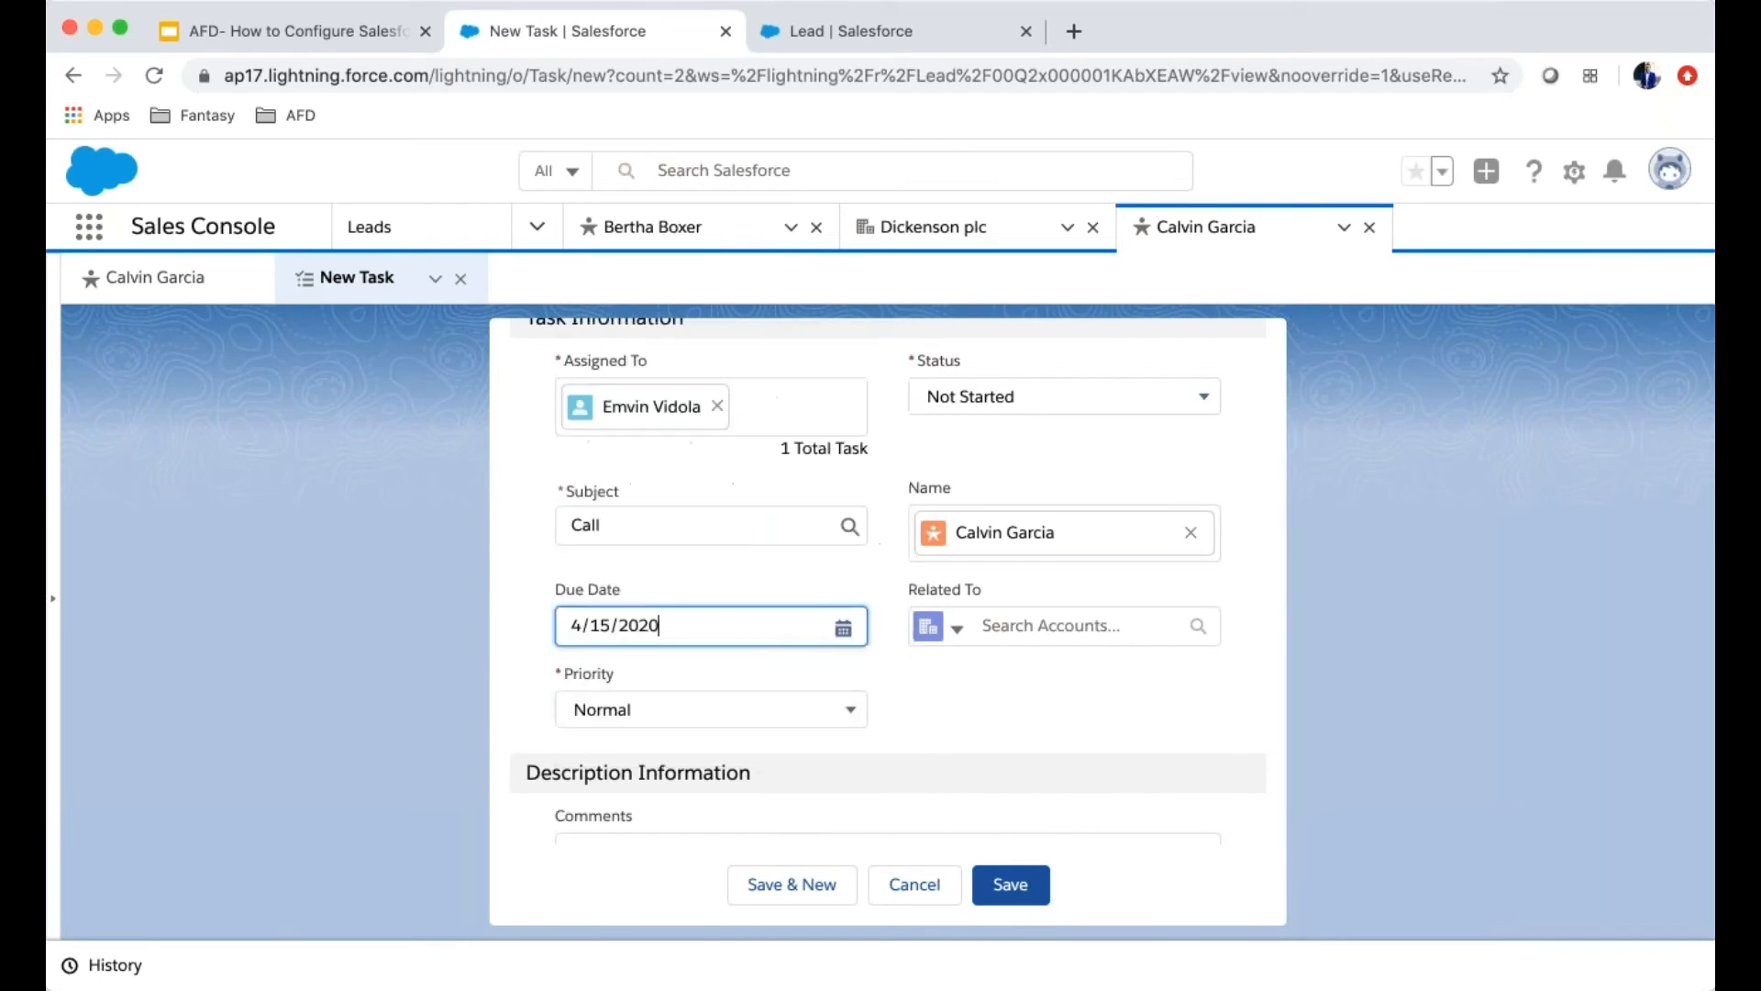
left_click(759, 715)
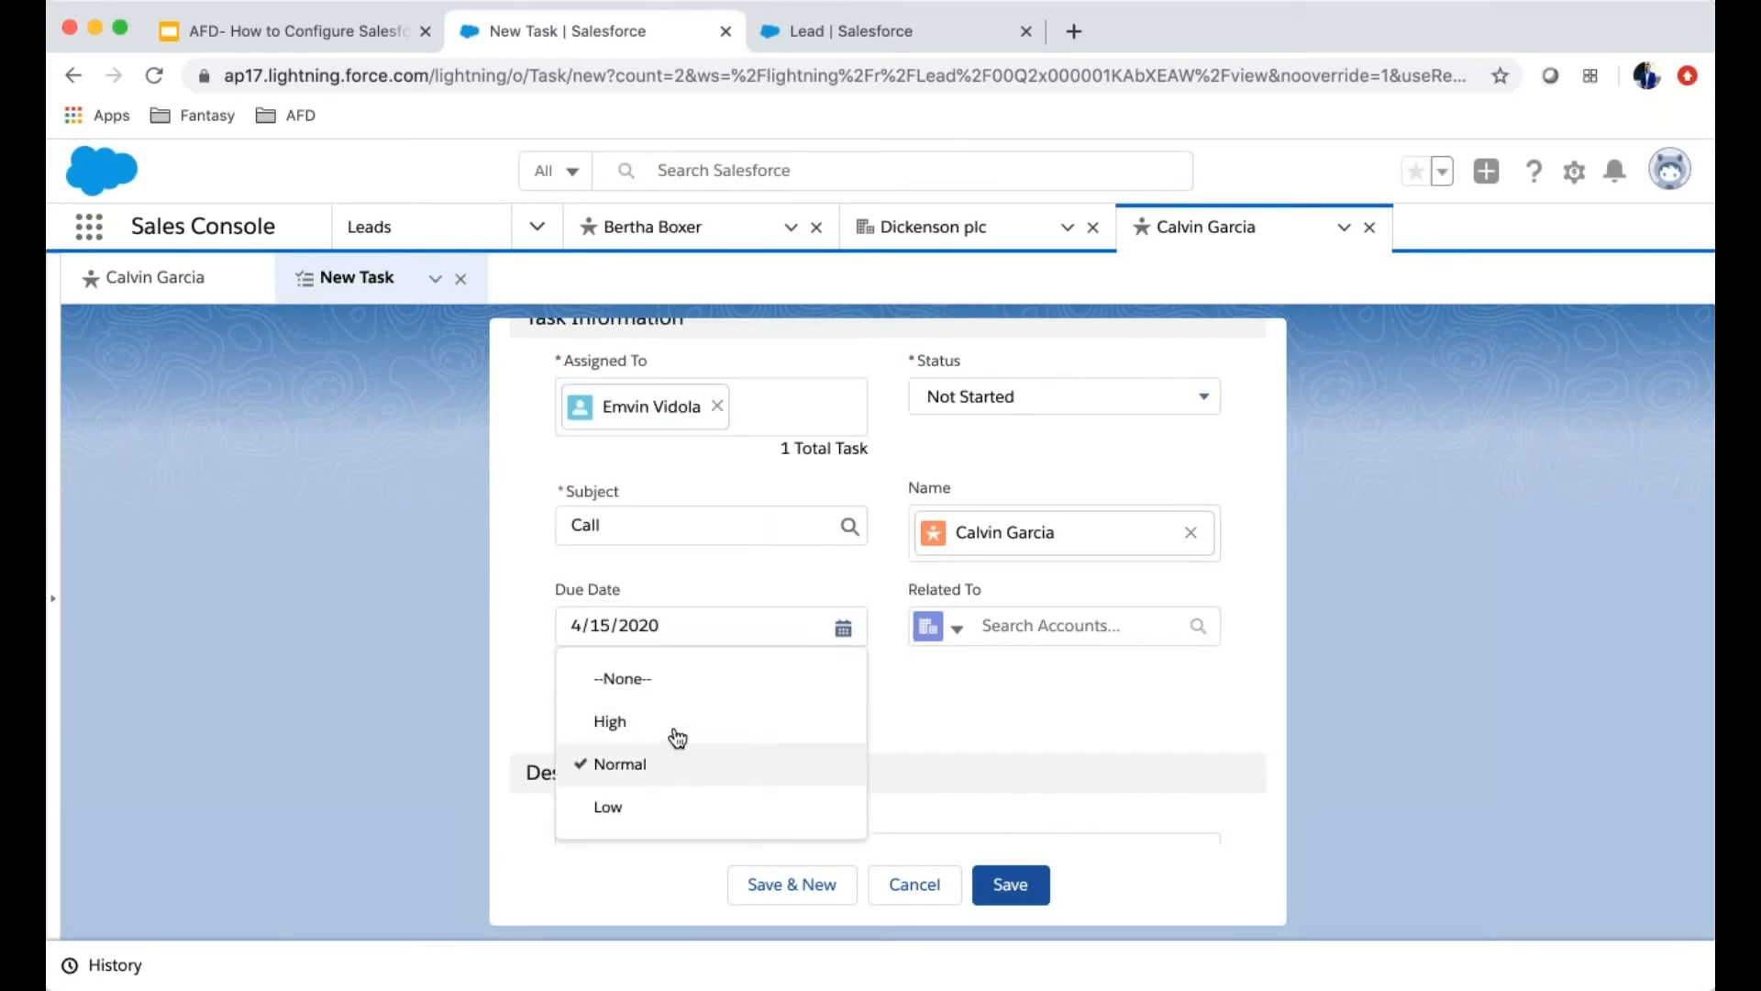
left_click(668, 728)
scroll(993, 729, "down", 3)
left_click(1016, 891)
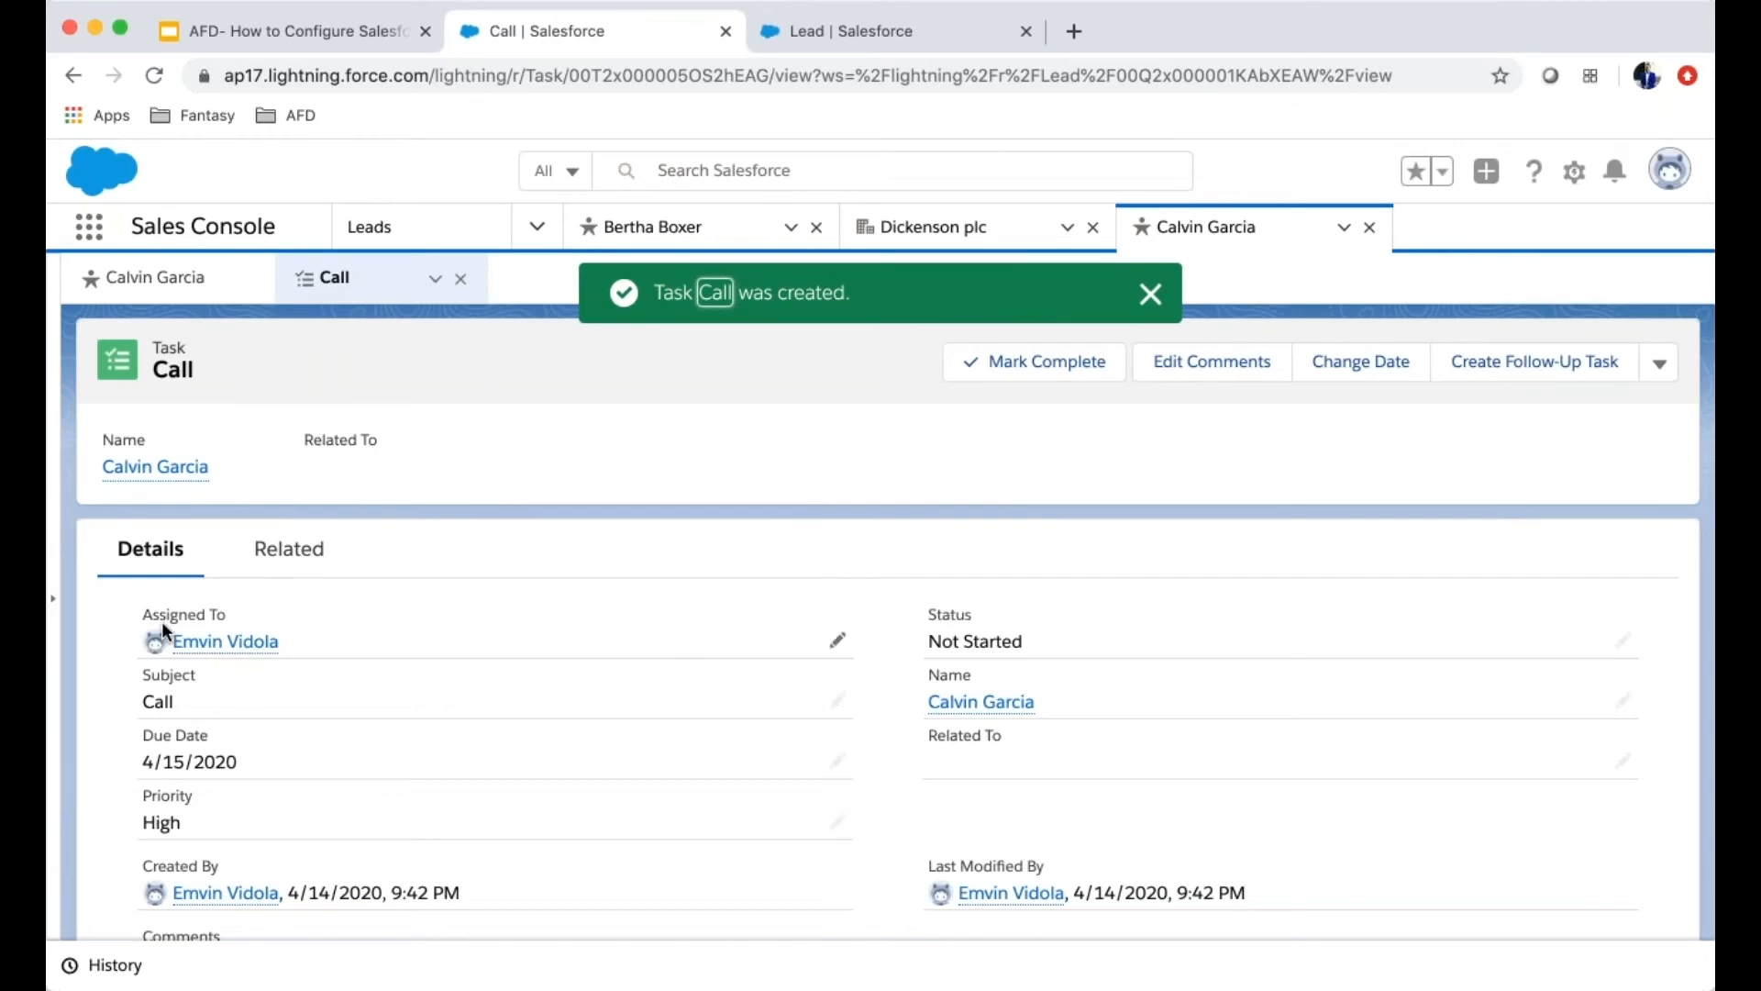
Return to the CG Corp lead and log a call with the comment "Interested in buying new generators."
left_click(157, 469)
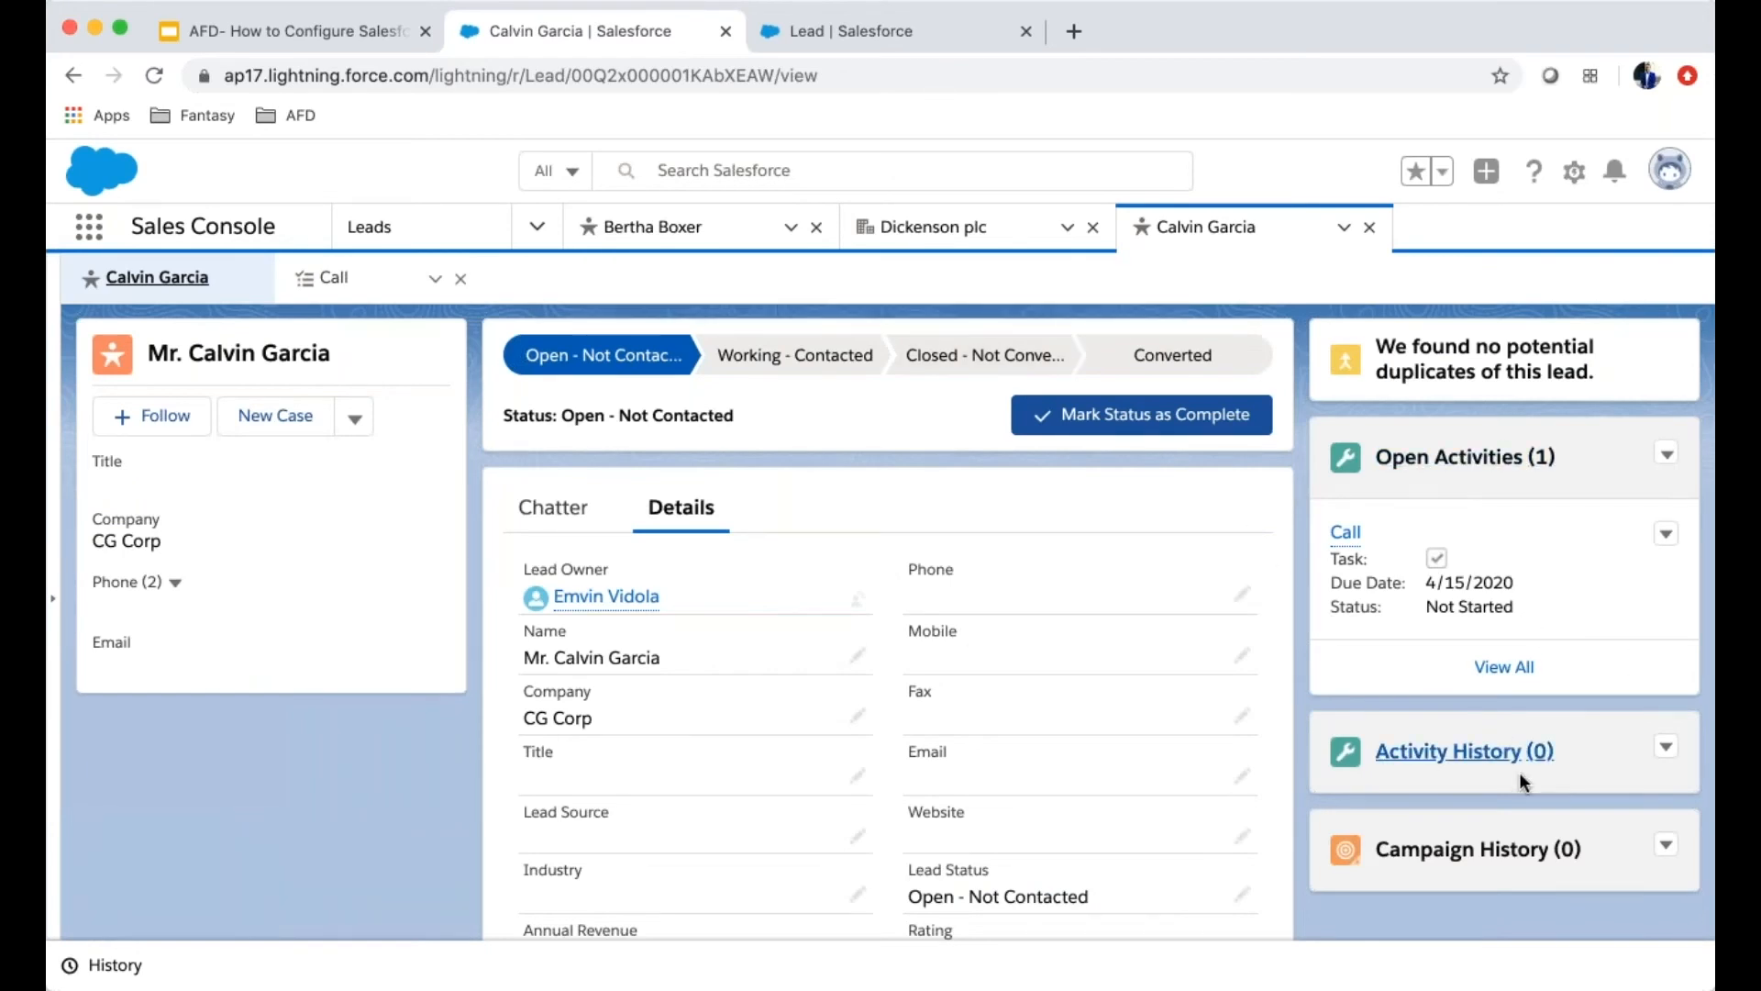
scroll(1618, 642, "down", 1)
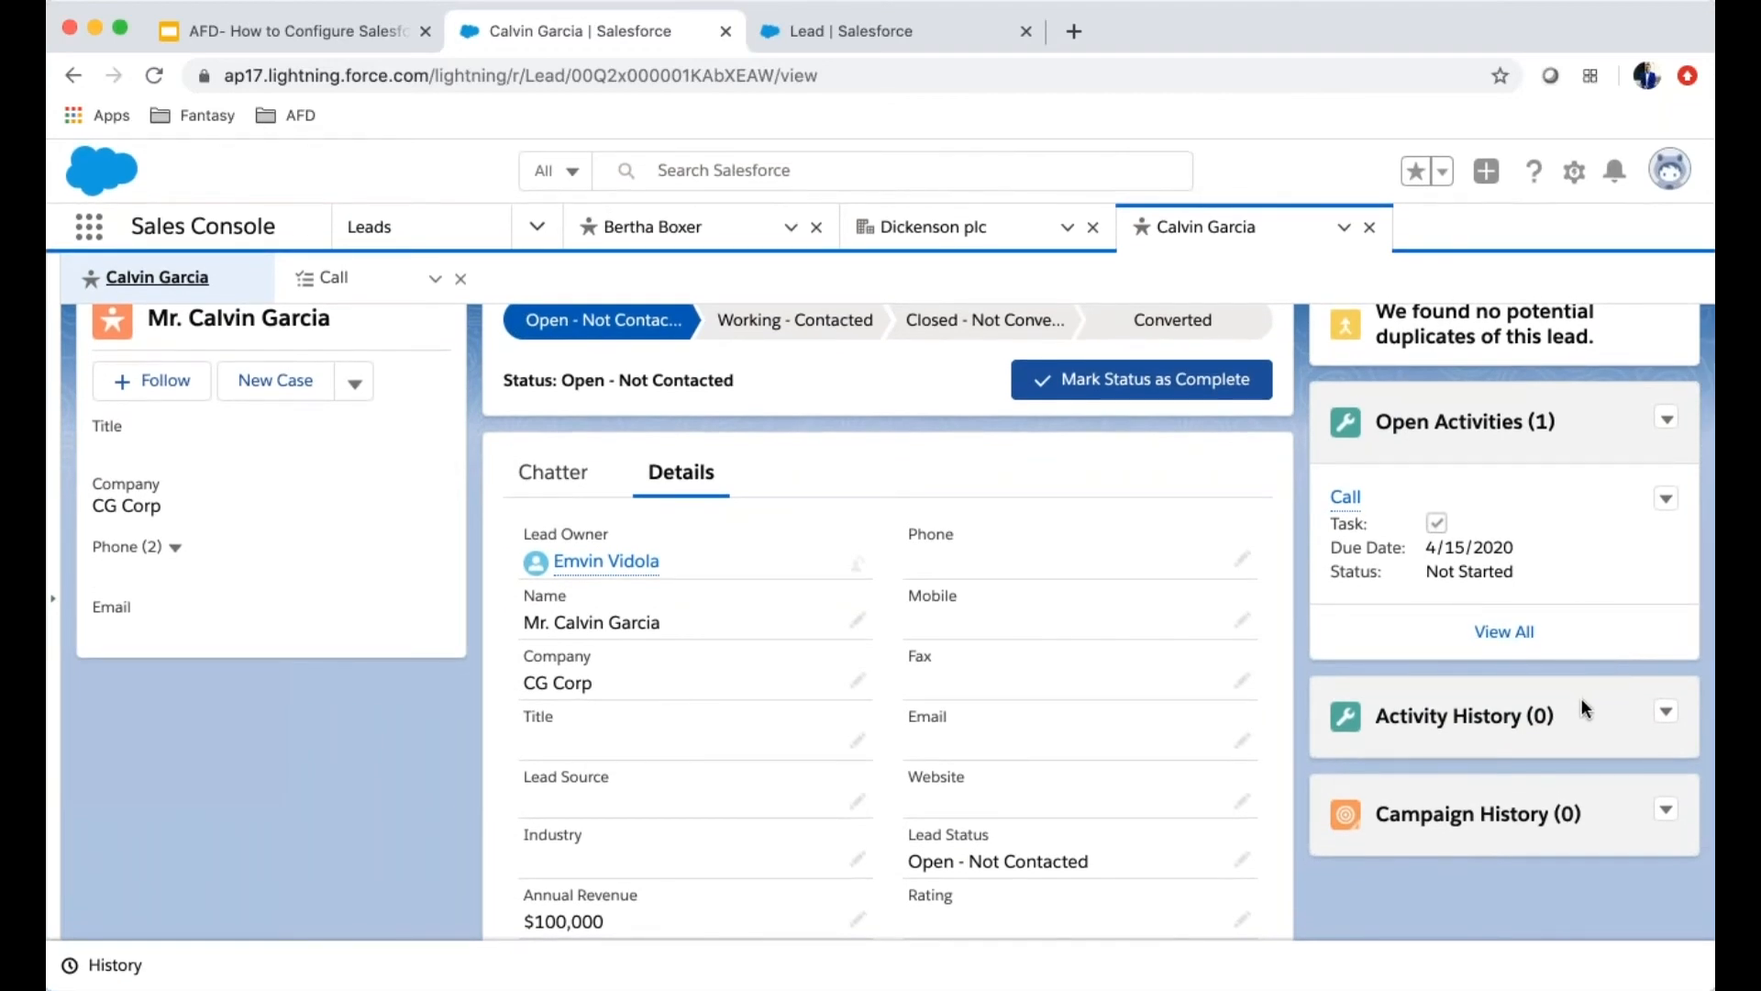
left_click(1667, 724)
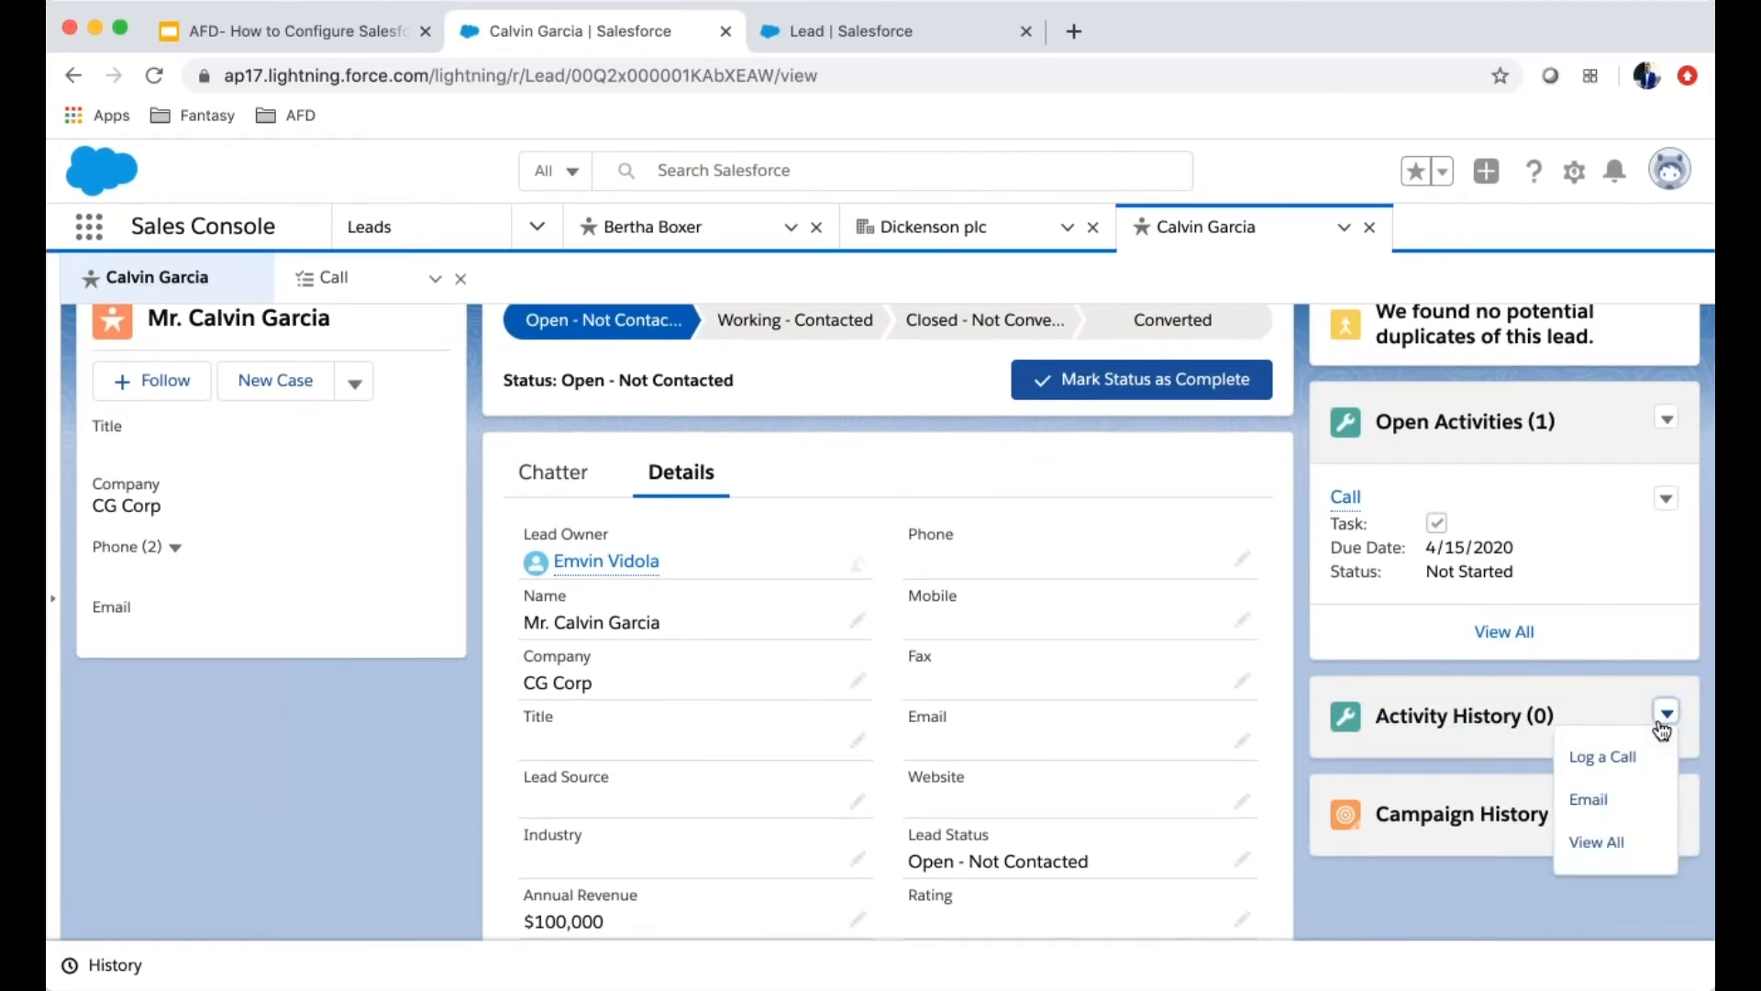
left_click(1603, 763)
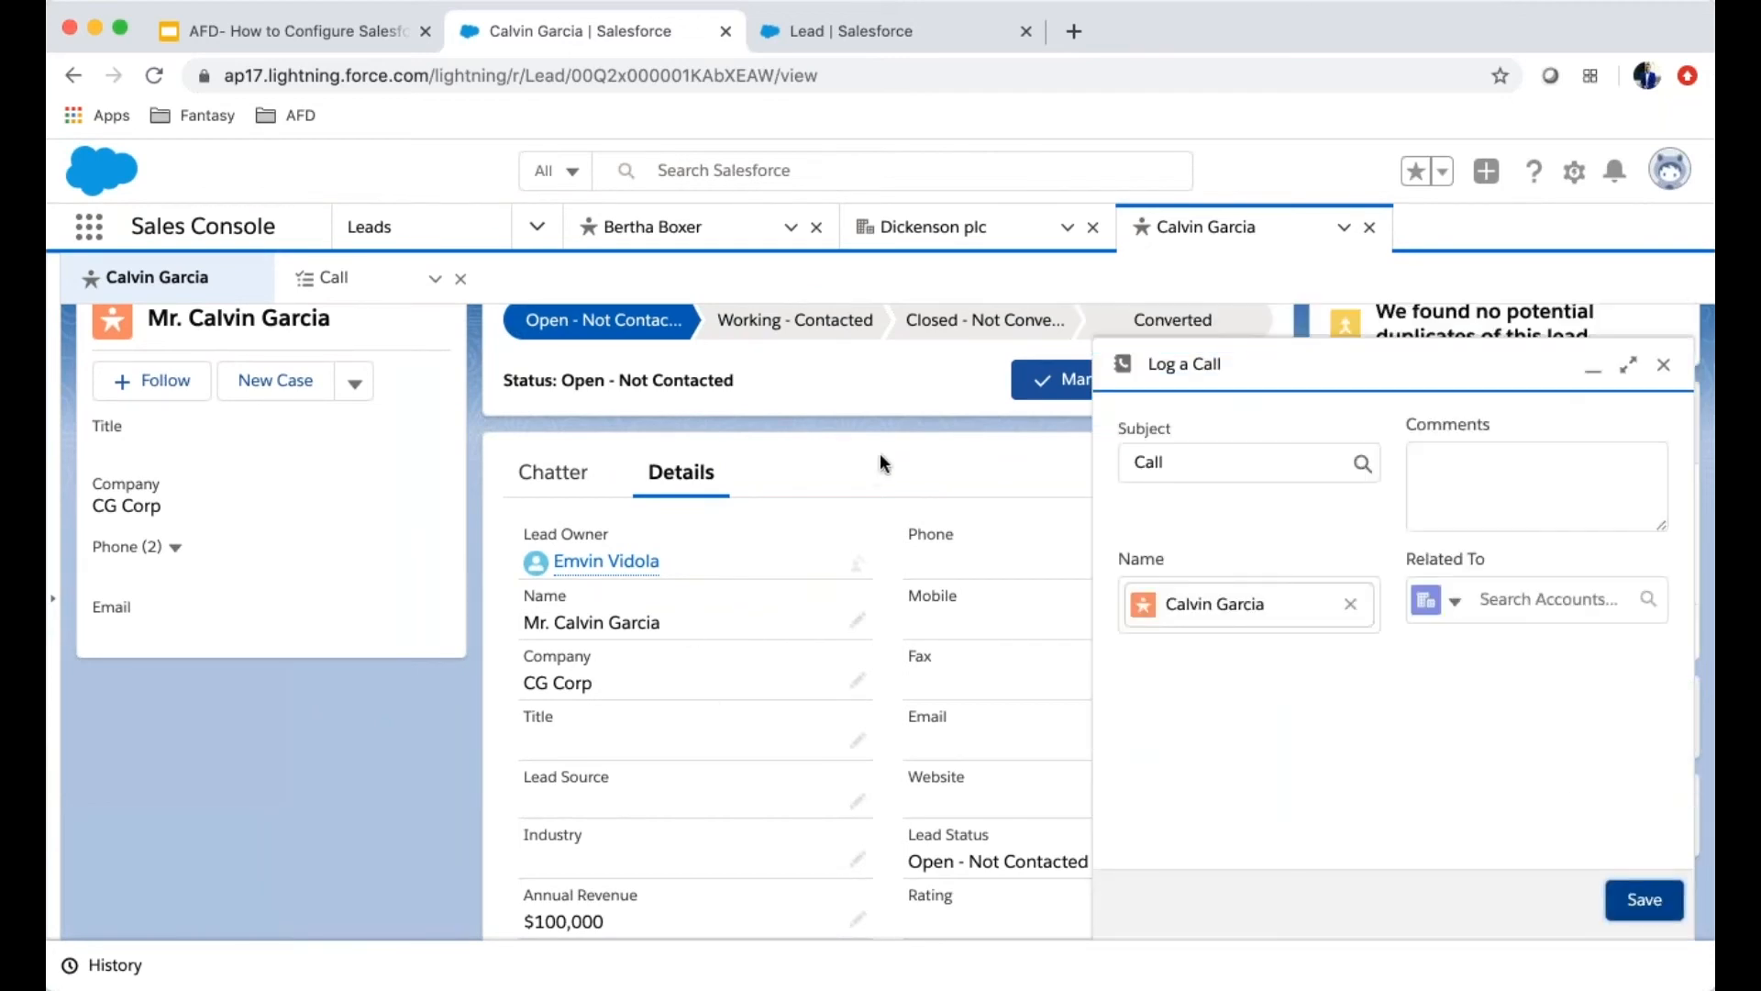
left_click(1511, 502)
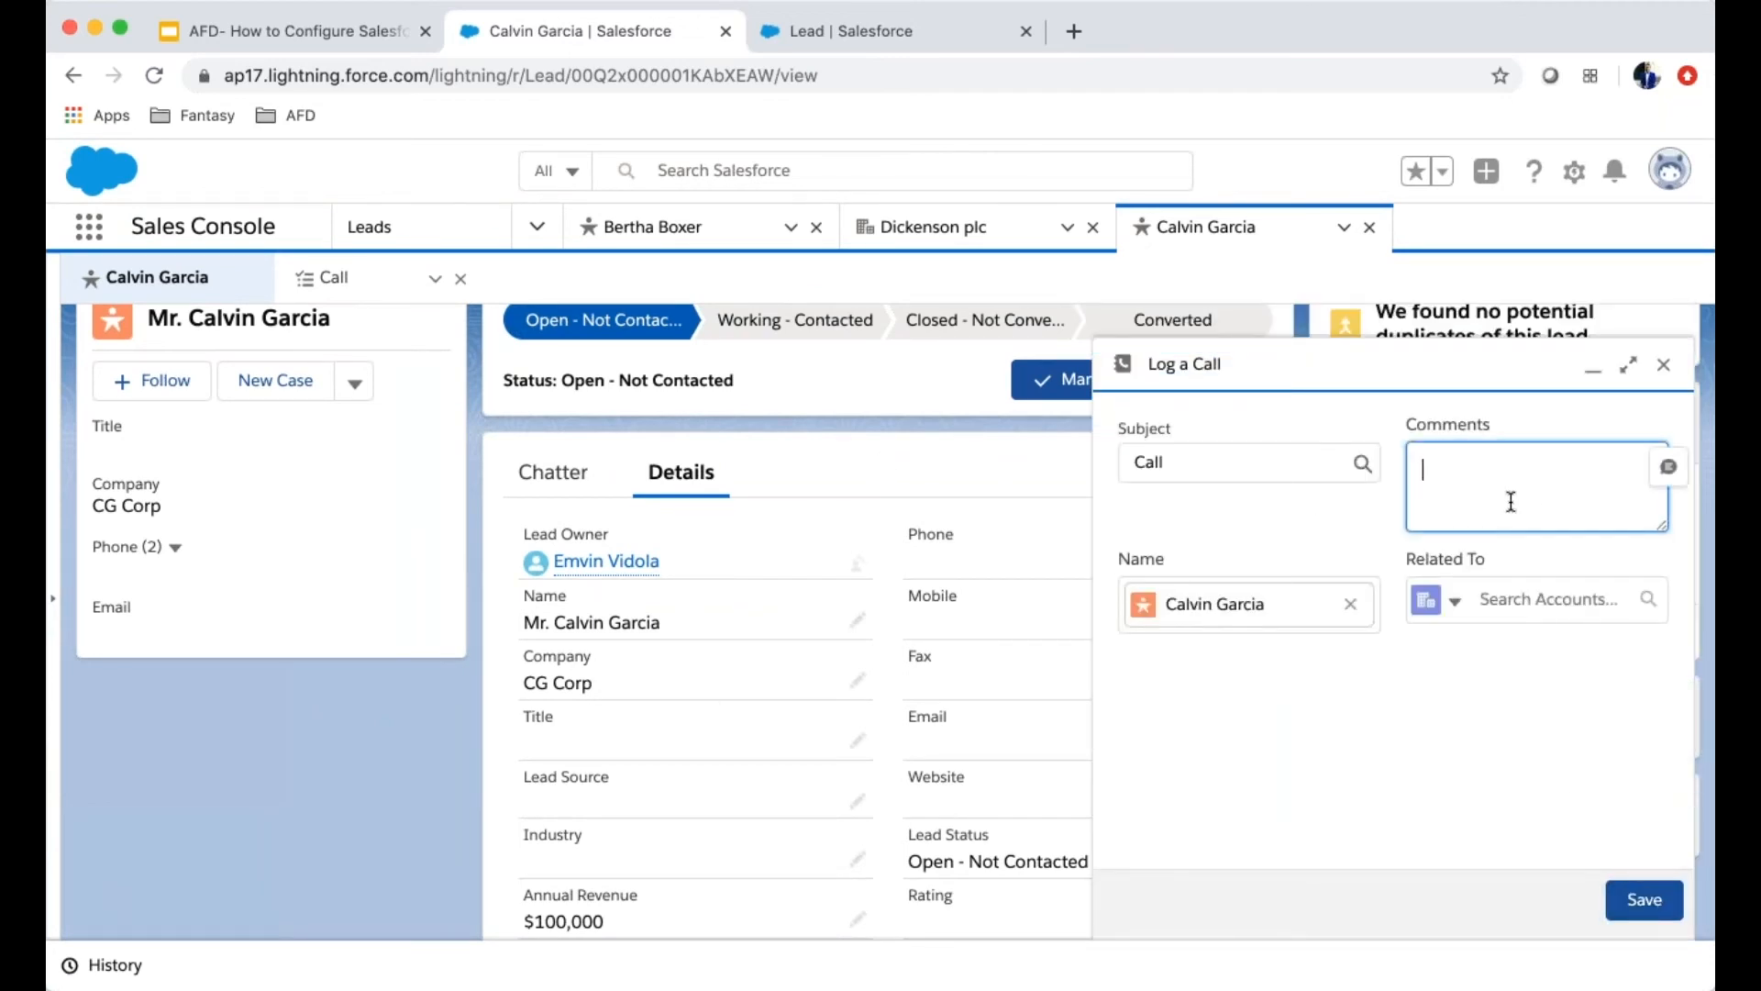
type("Interedested in buying new generators.")
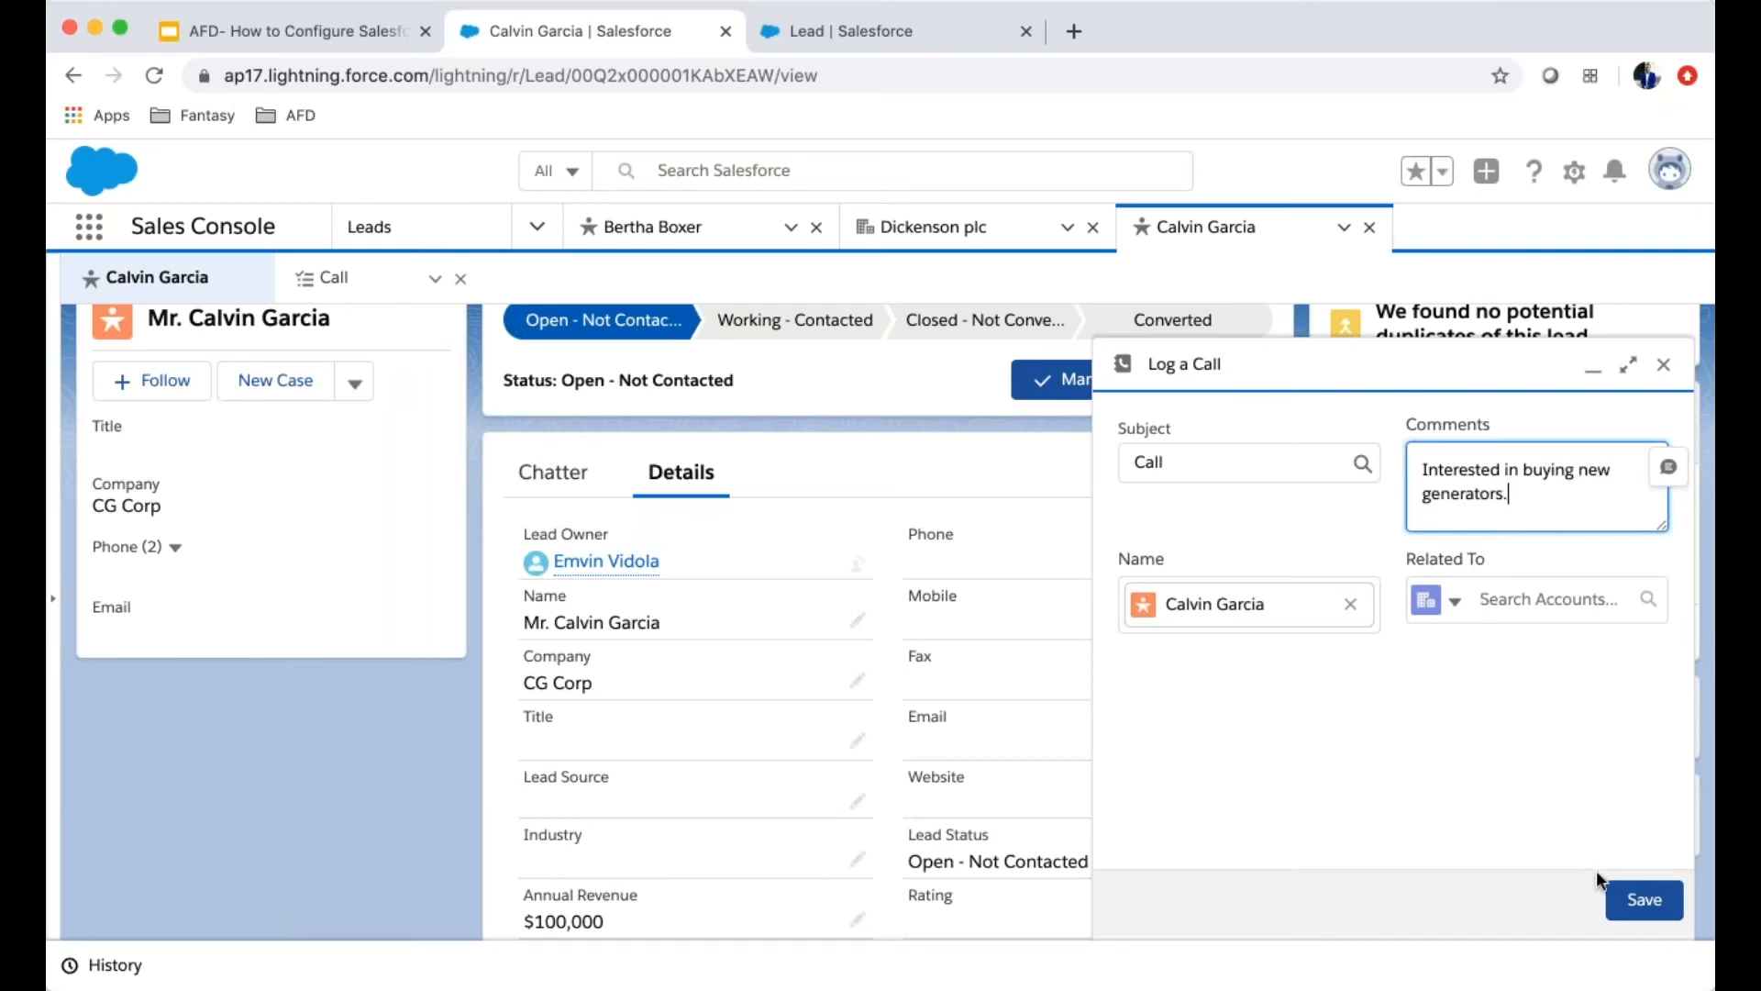
left_click(1631, 906)
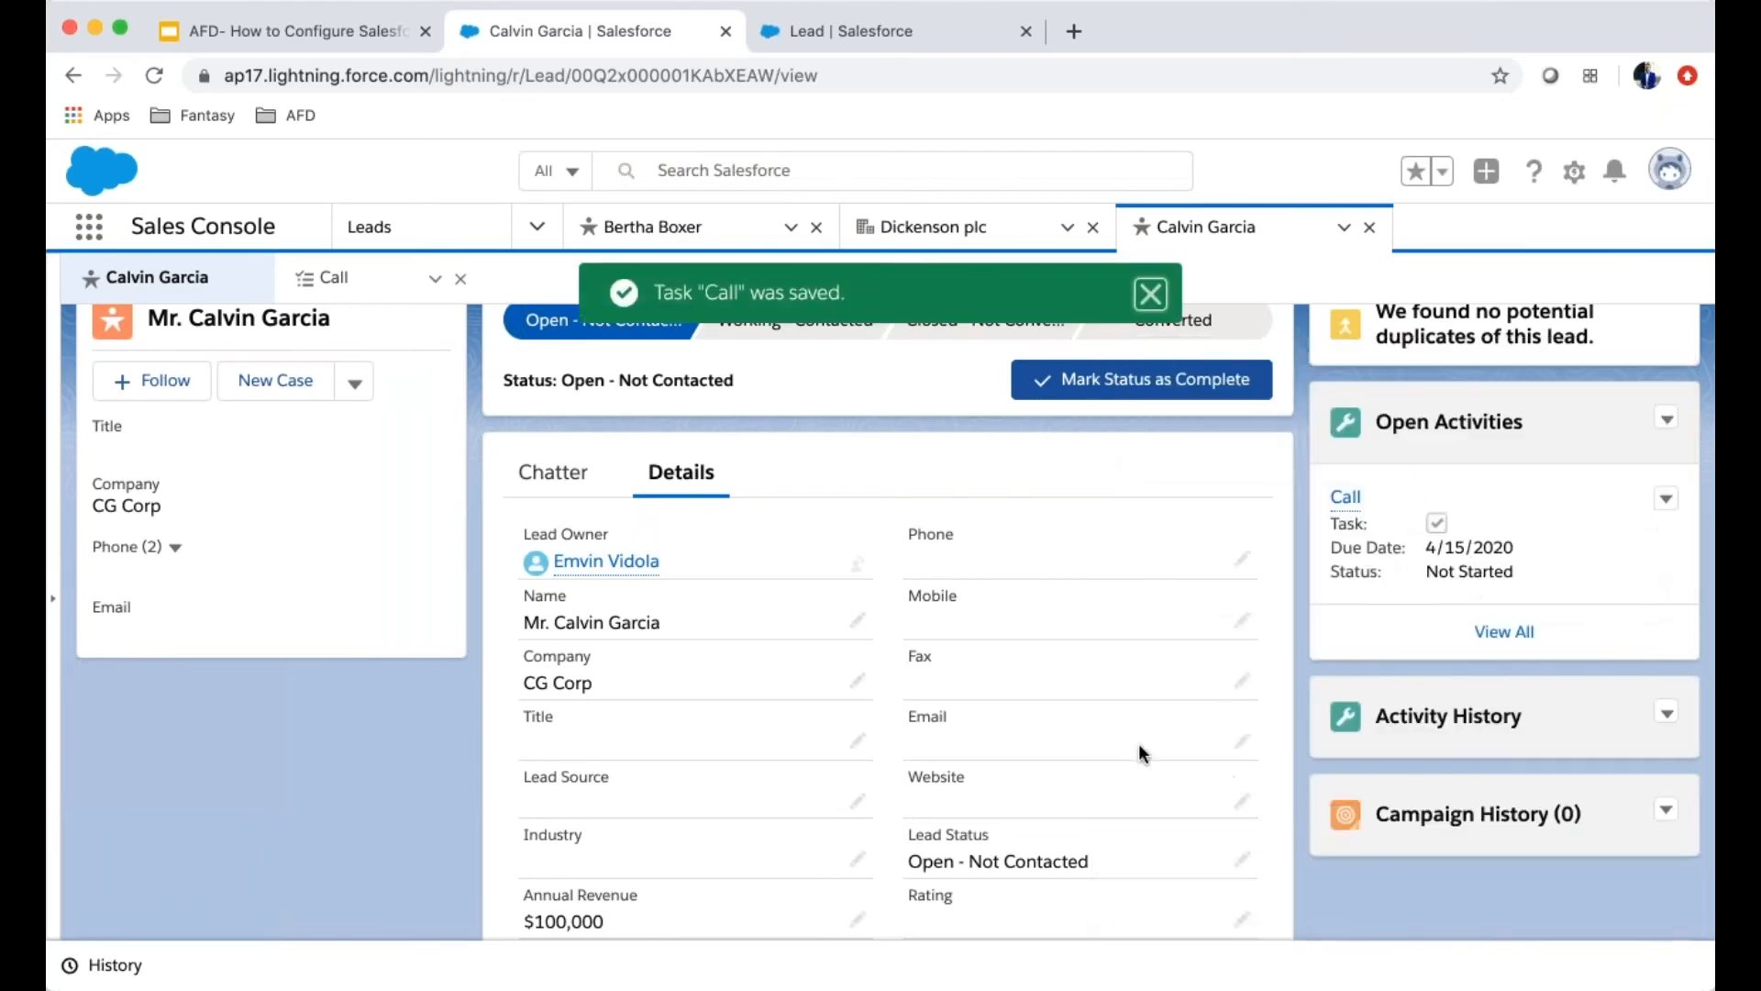
Mark the lead's Open - Not Contacted status as complete and dismiss the notice
scroll(1071, 727, "down", 3)
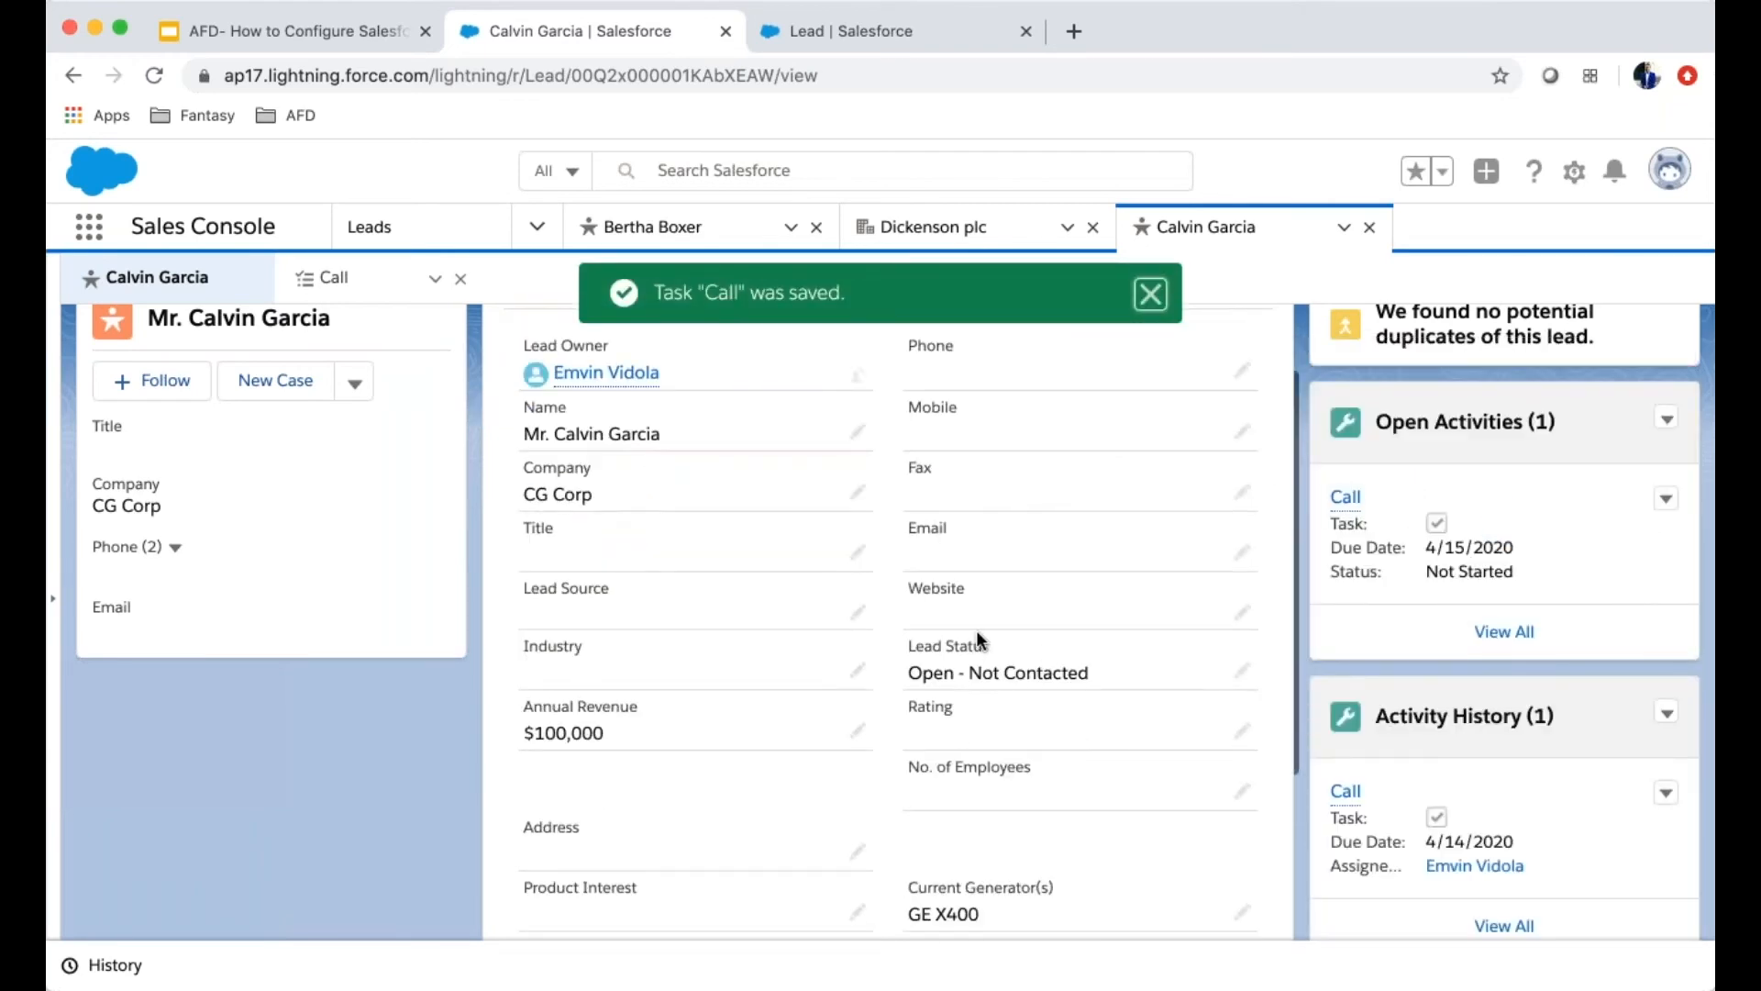
scroll(986, 629, "up", 3)
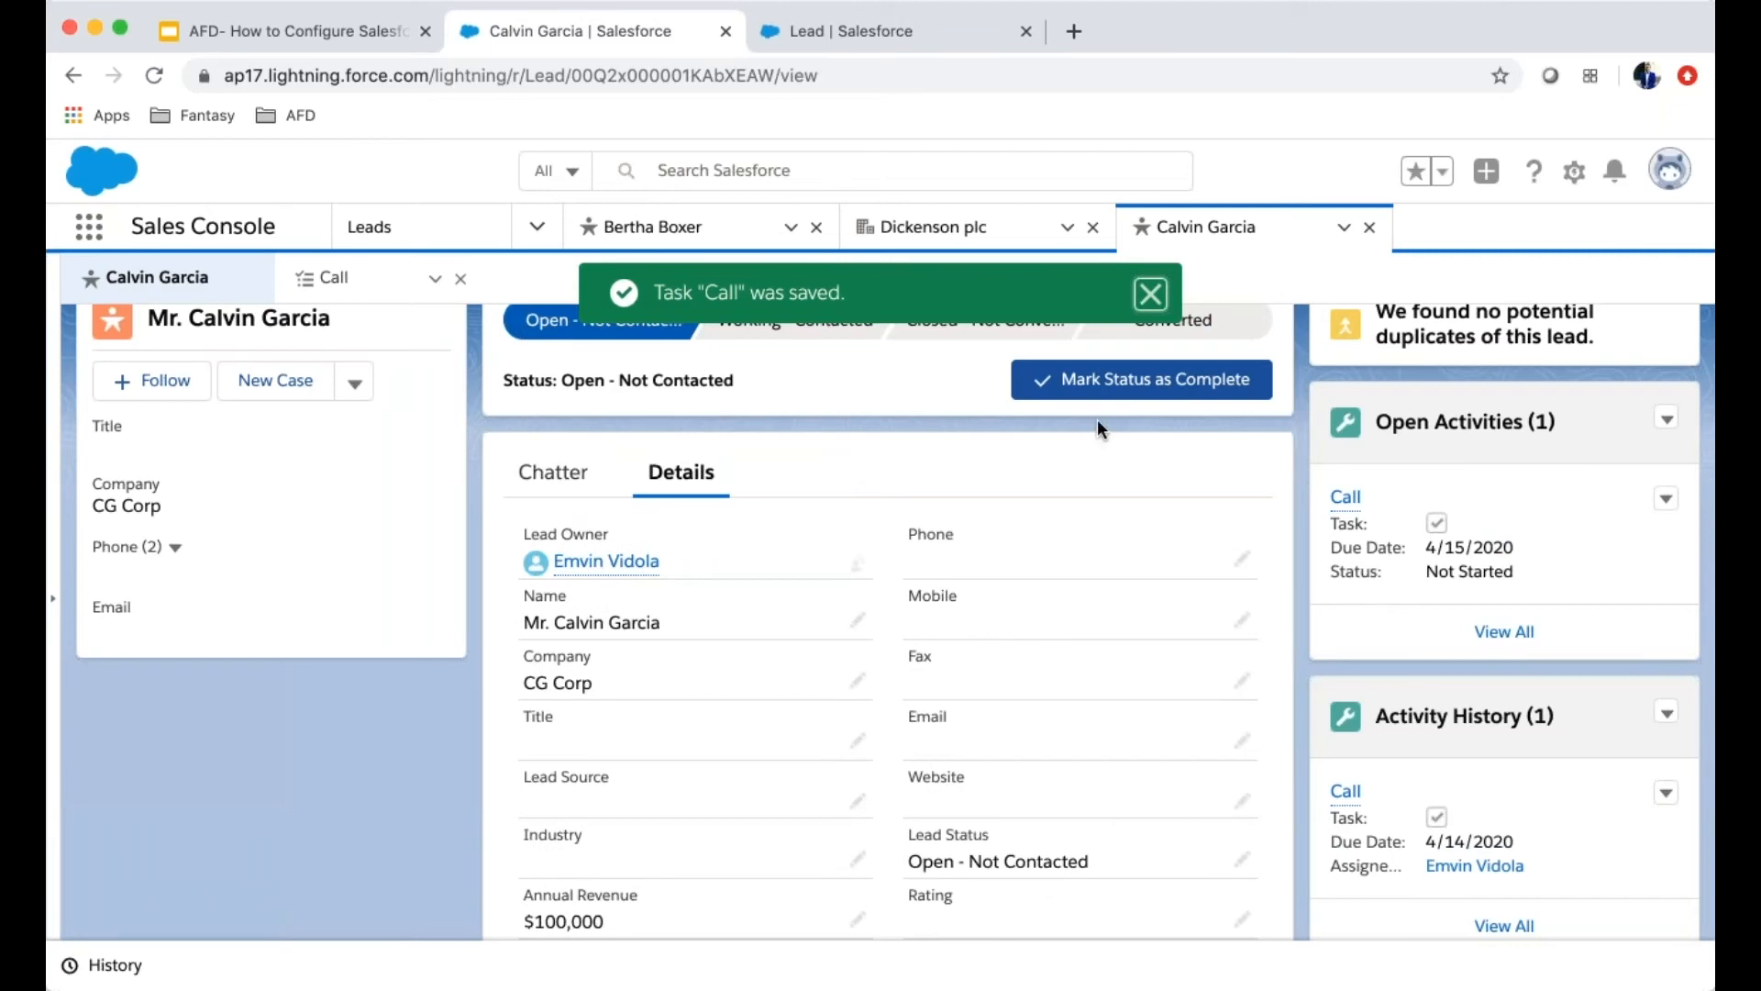
left_click(1189, 387)
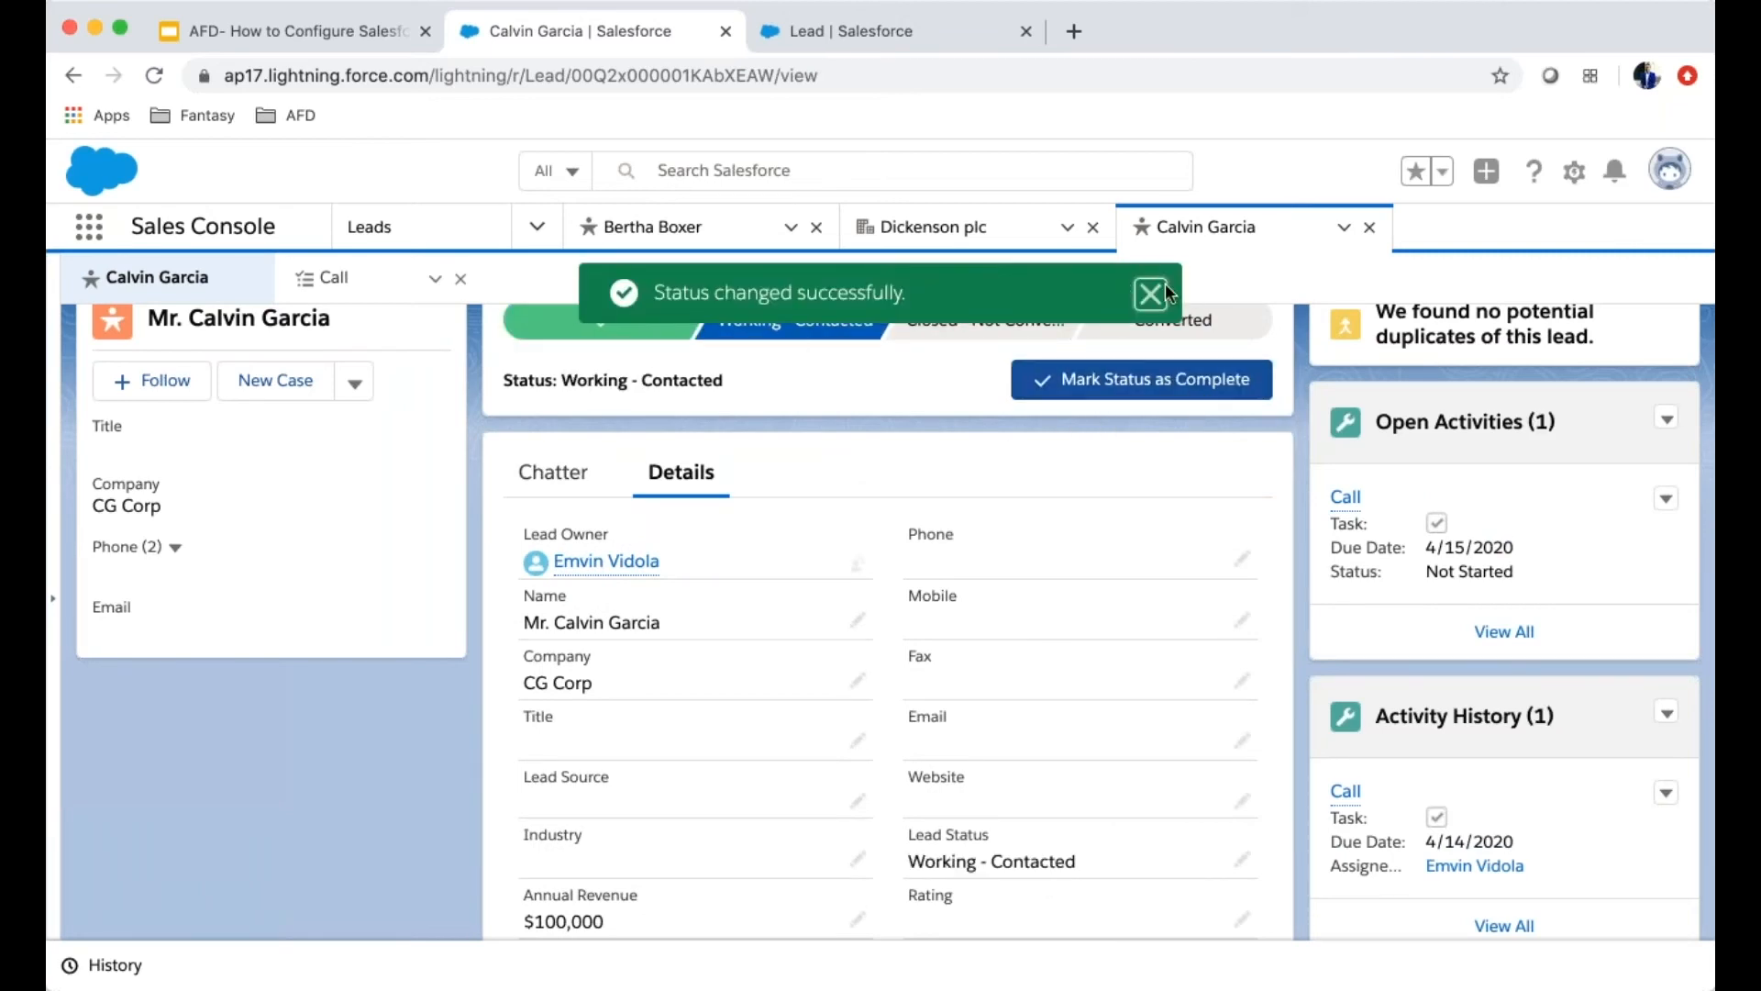
left_click(1152, 295)
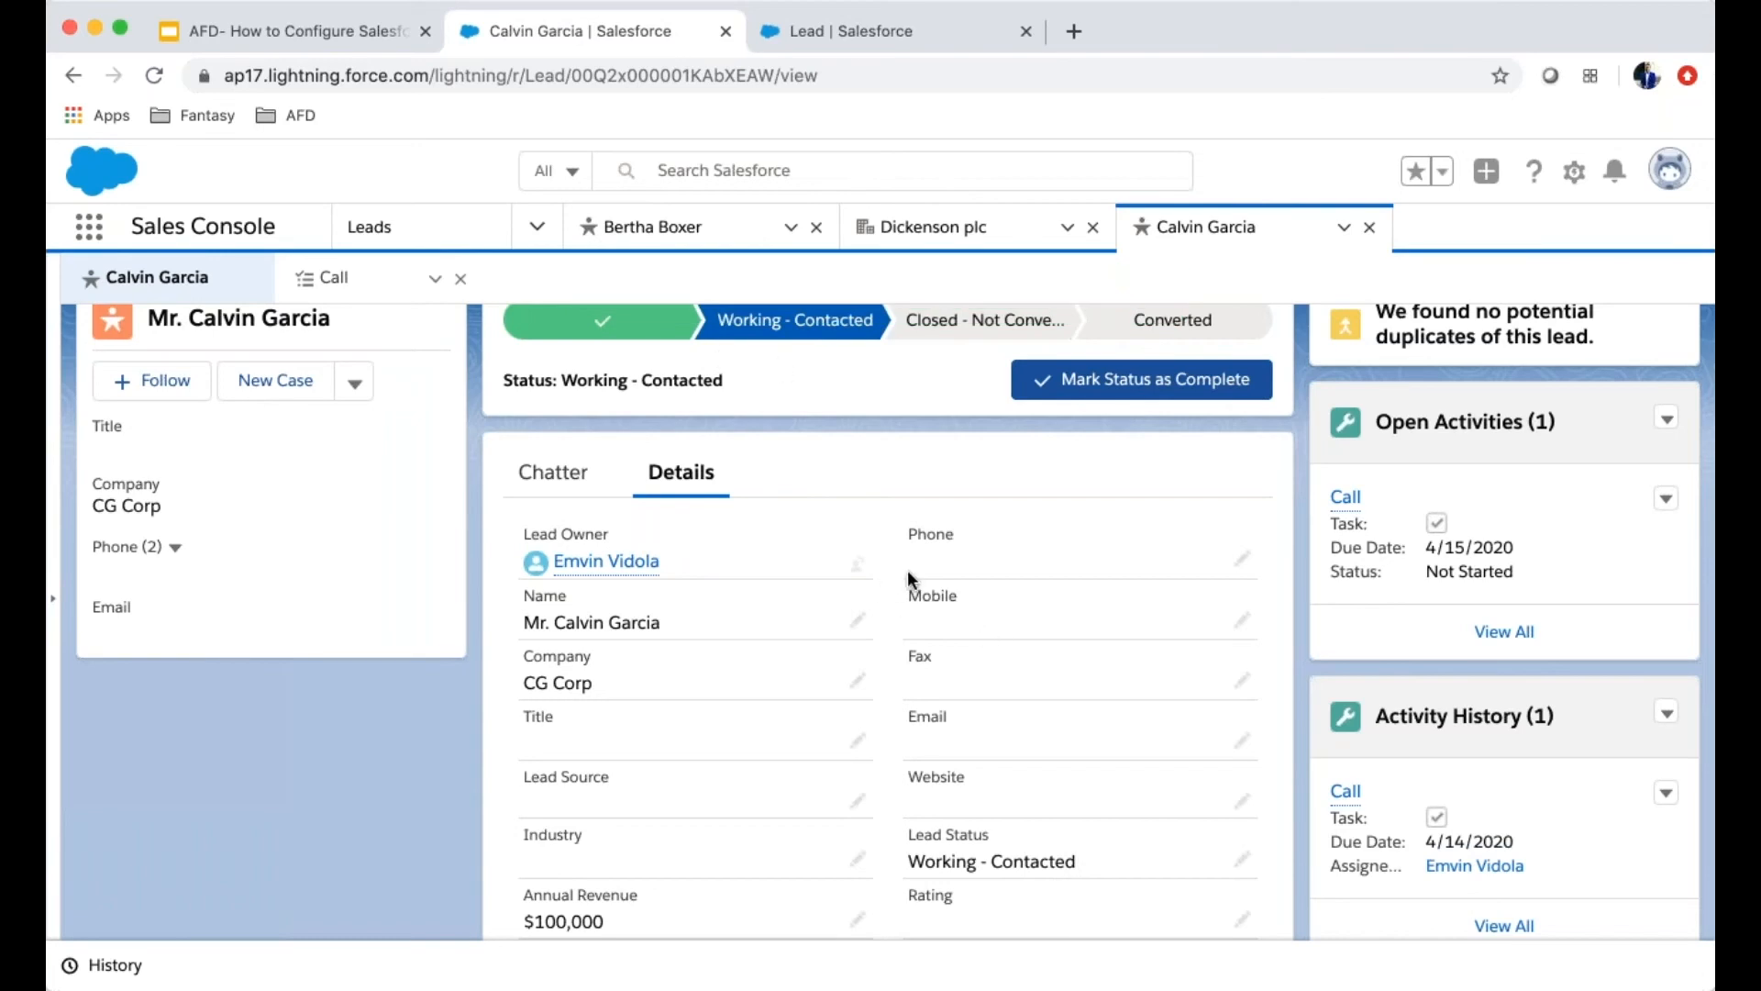
Set the lead's Rating to Hot and save the record
scroll(932, 556, "down", 3)
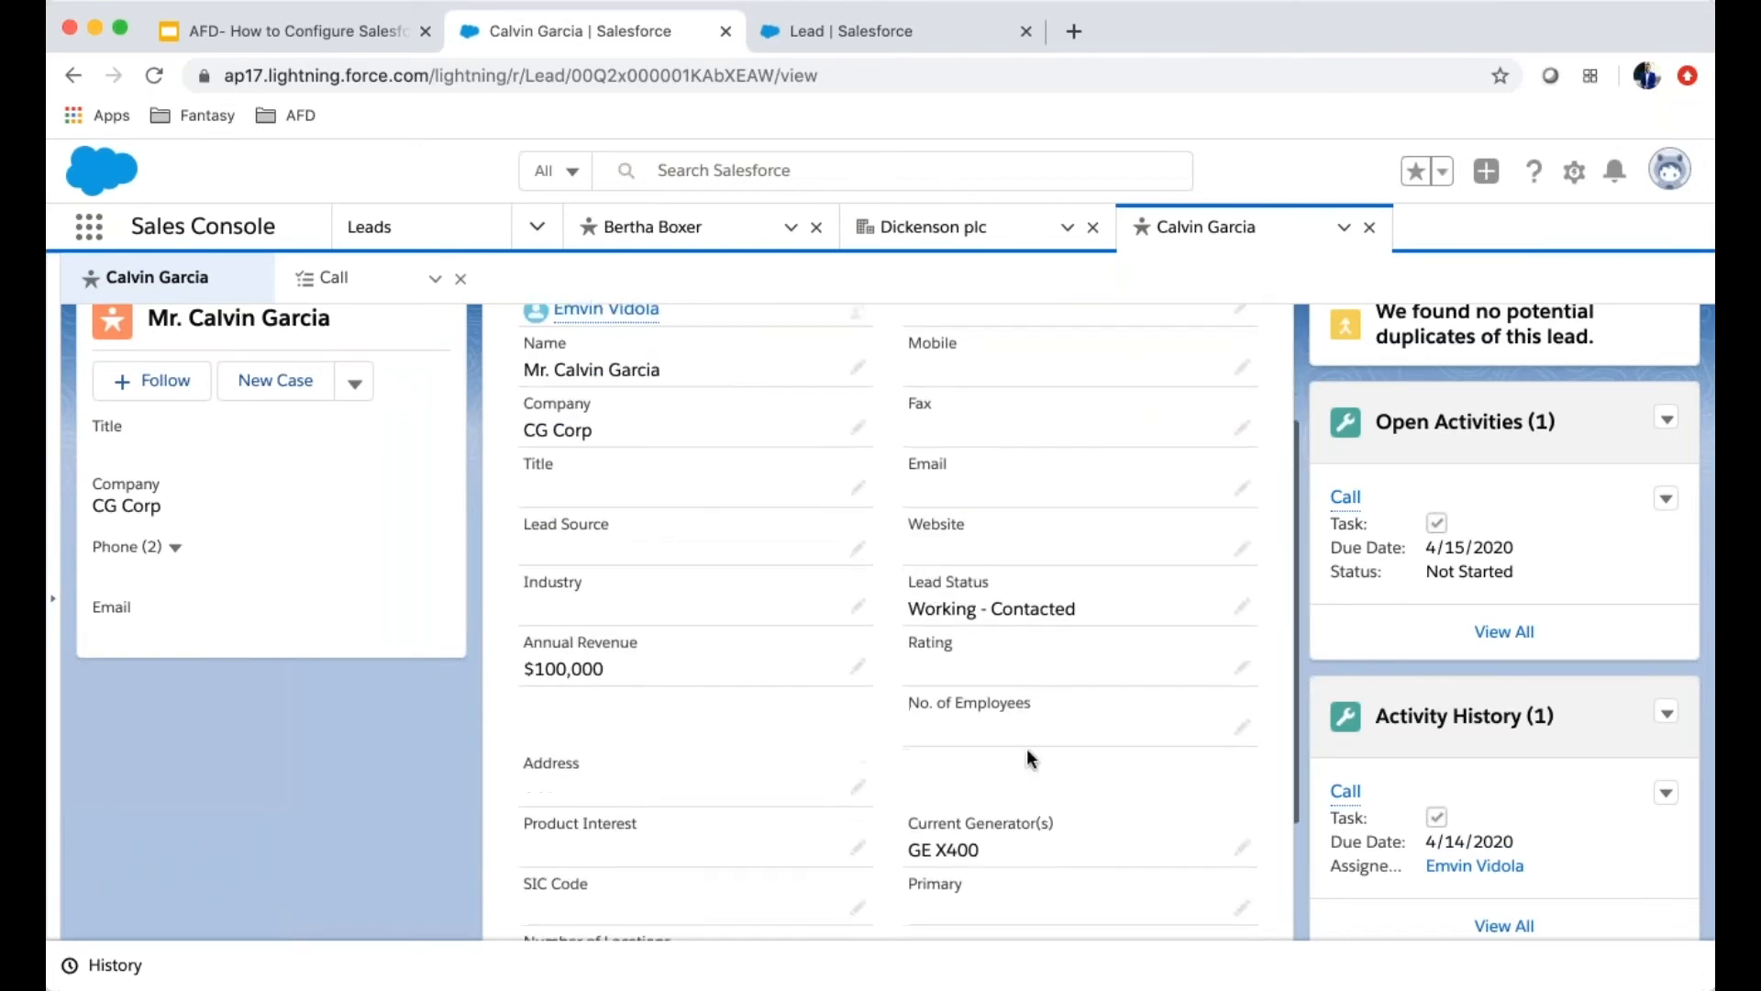
left_click(1242, 677)
left_click(1010, 693)
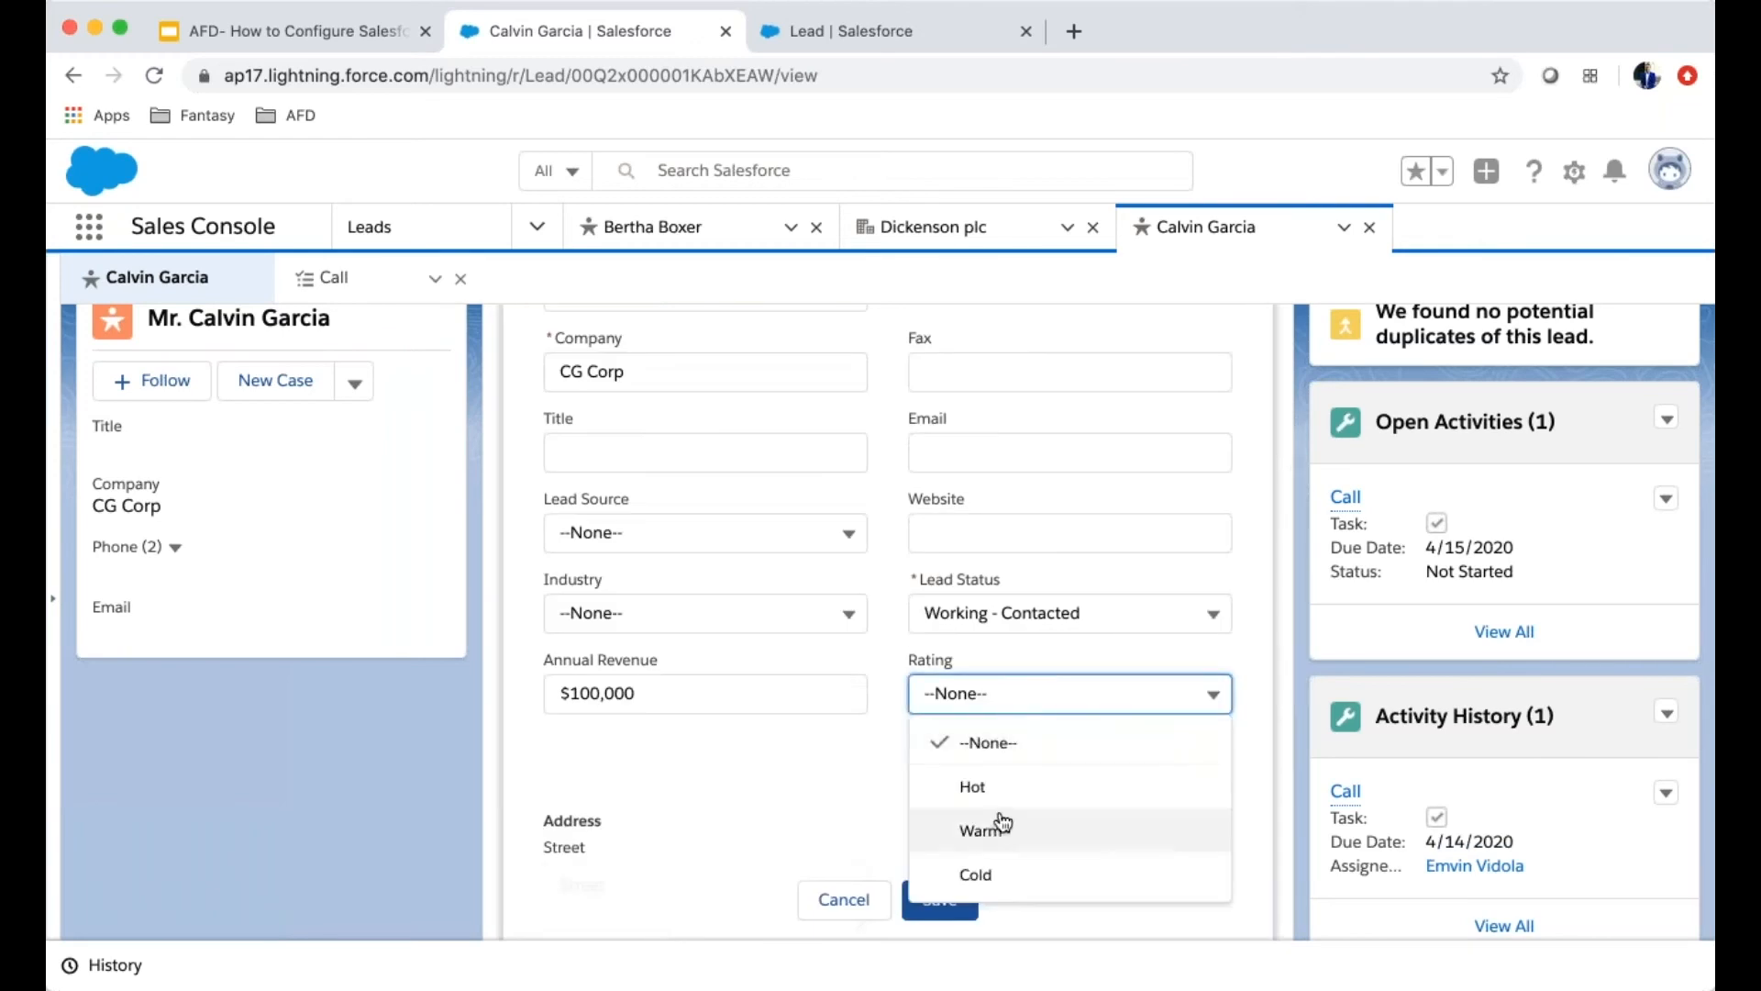
left_click(975, 787)
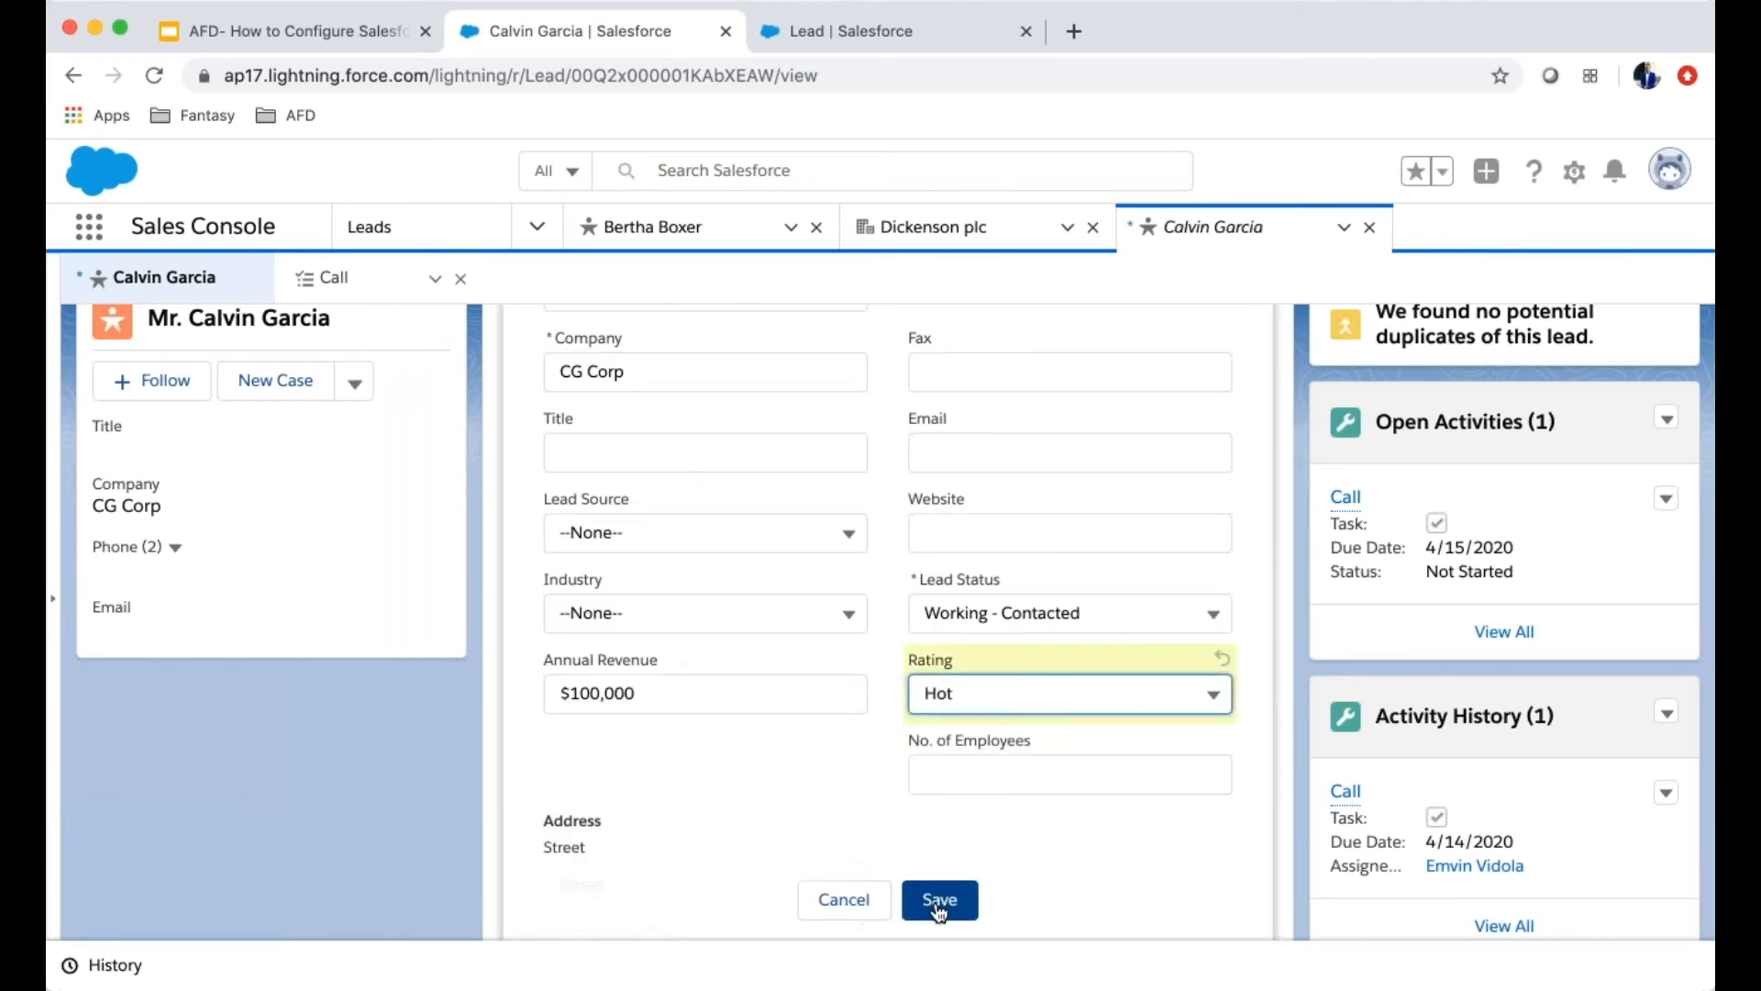
left_click(939, 906)
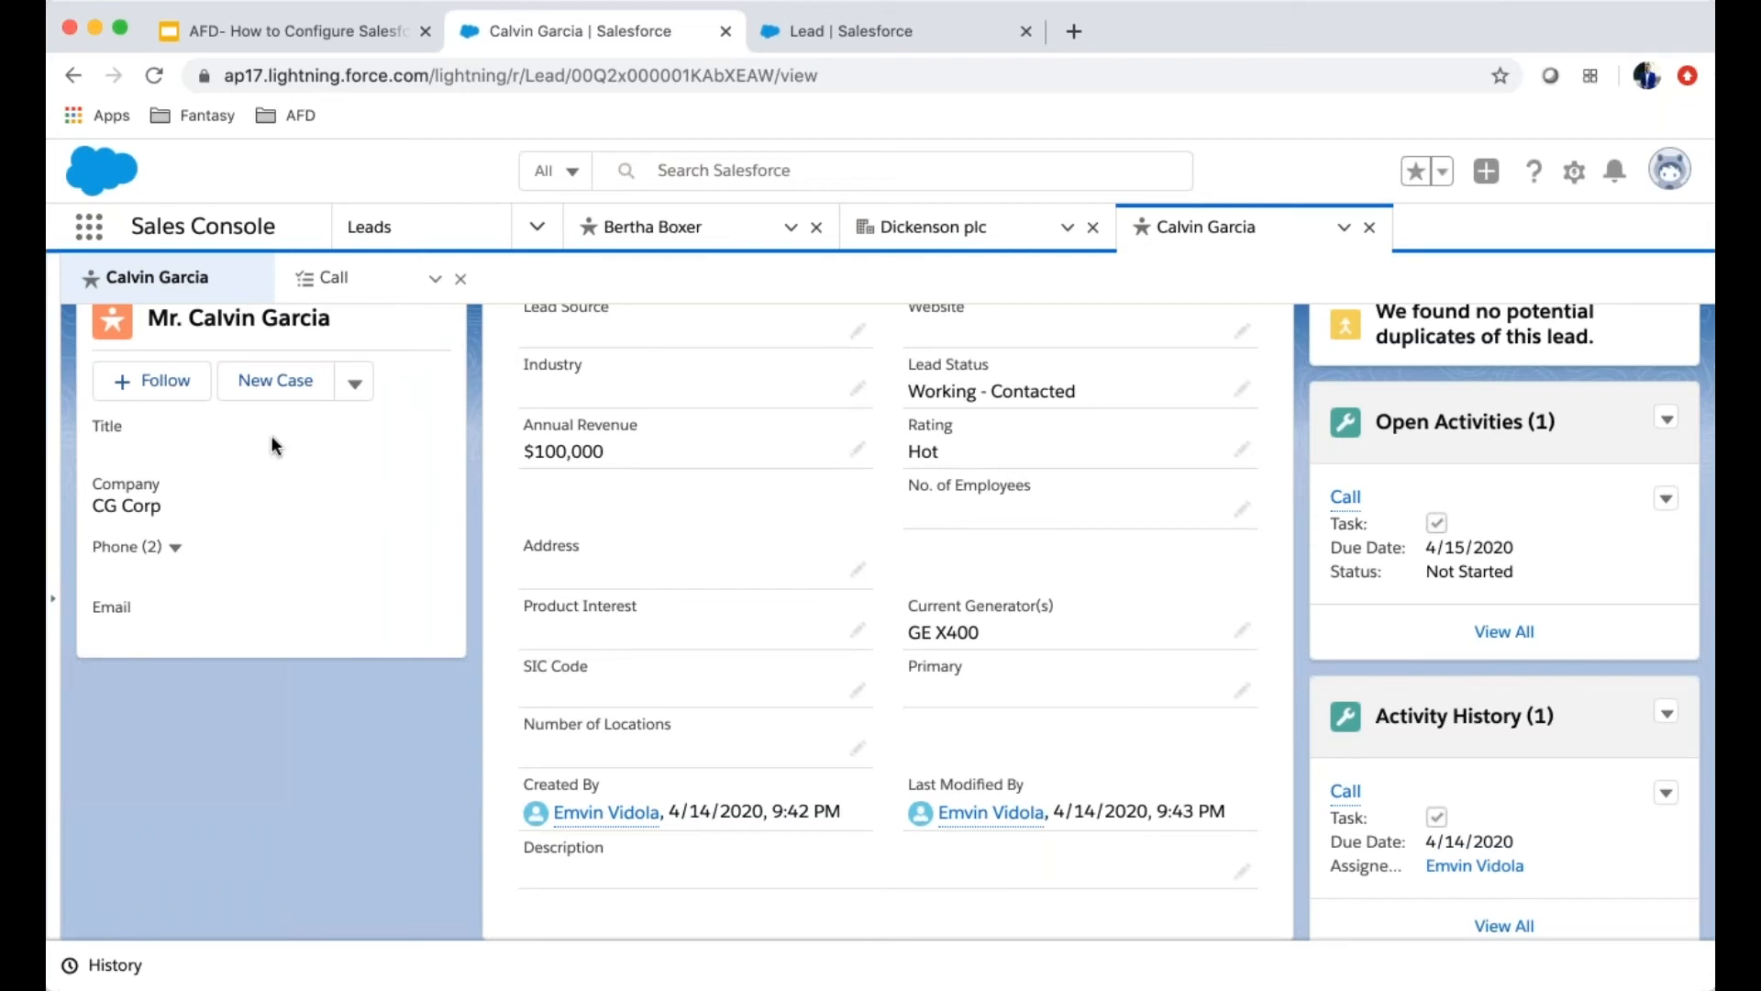
Start converting the CG Corp lead and name the new opportunity CG Corp-New Generators
scroll(839, 558, "up", 5)
scroll(884, 515, "up", 3)
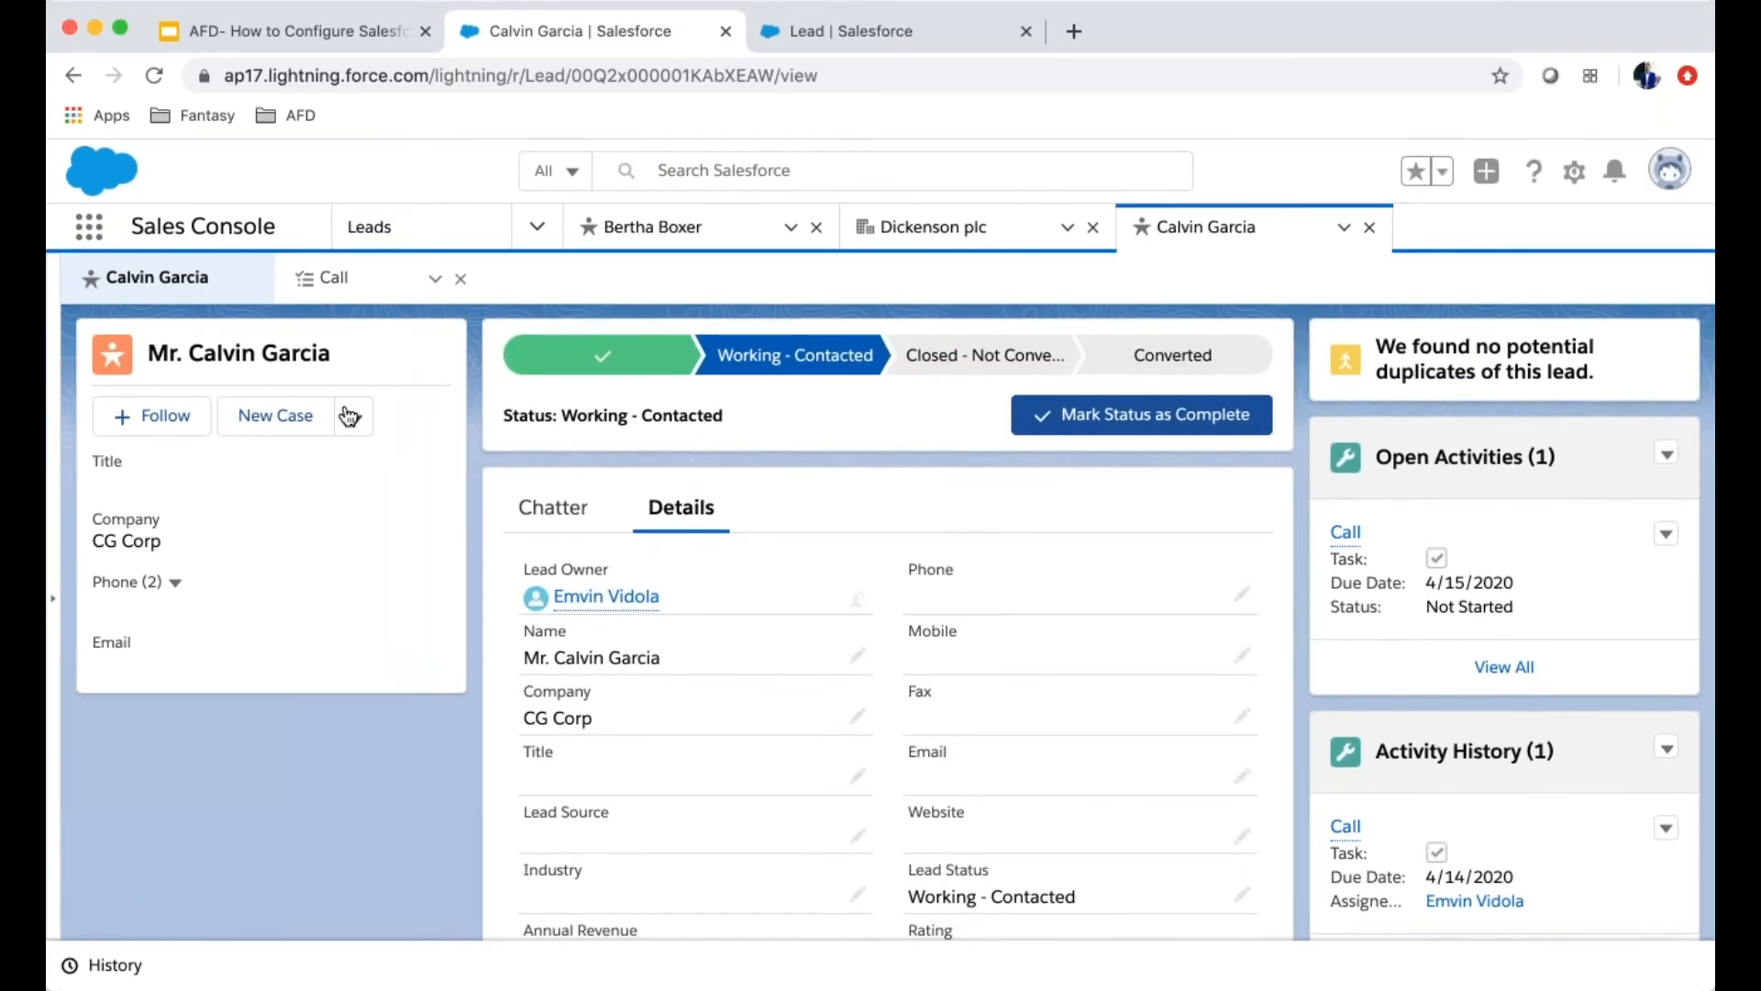
left_click(354, 422)
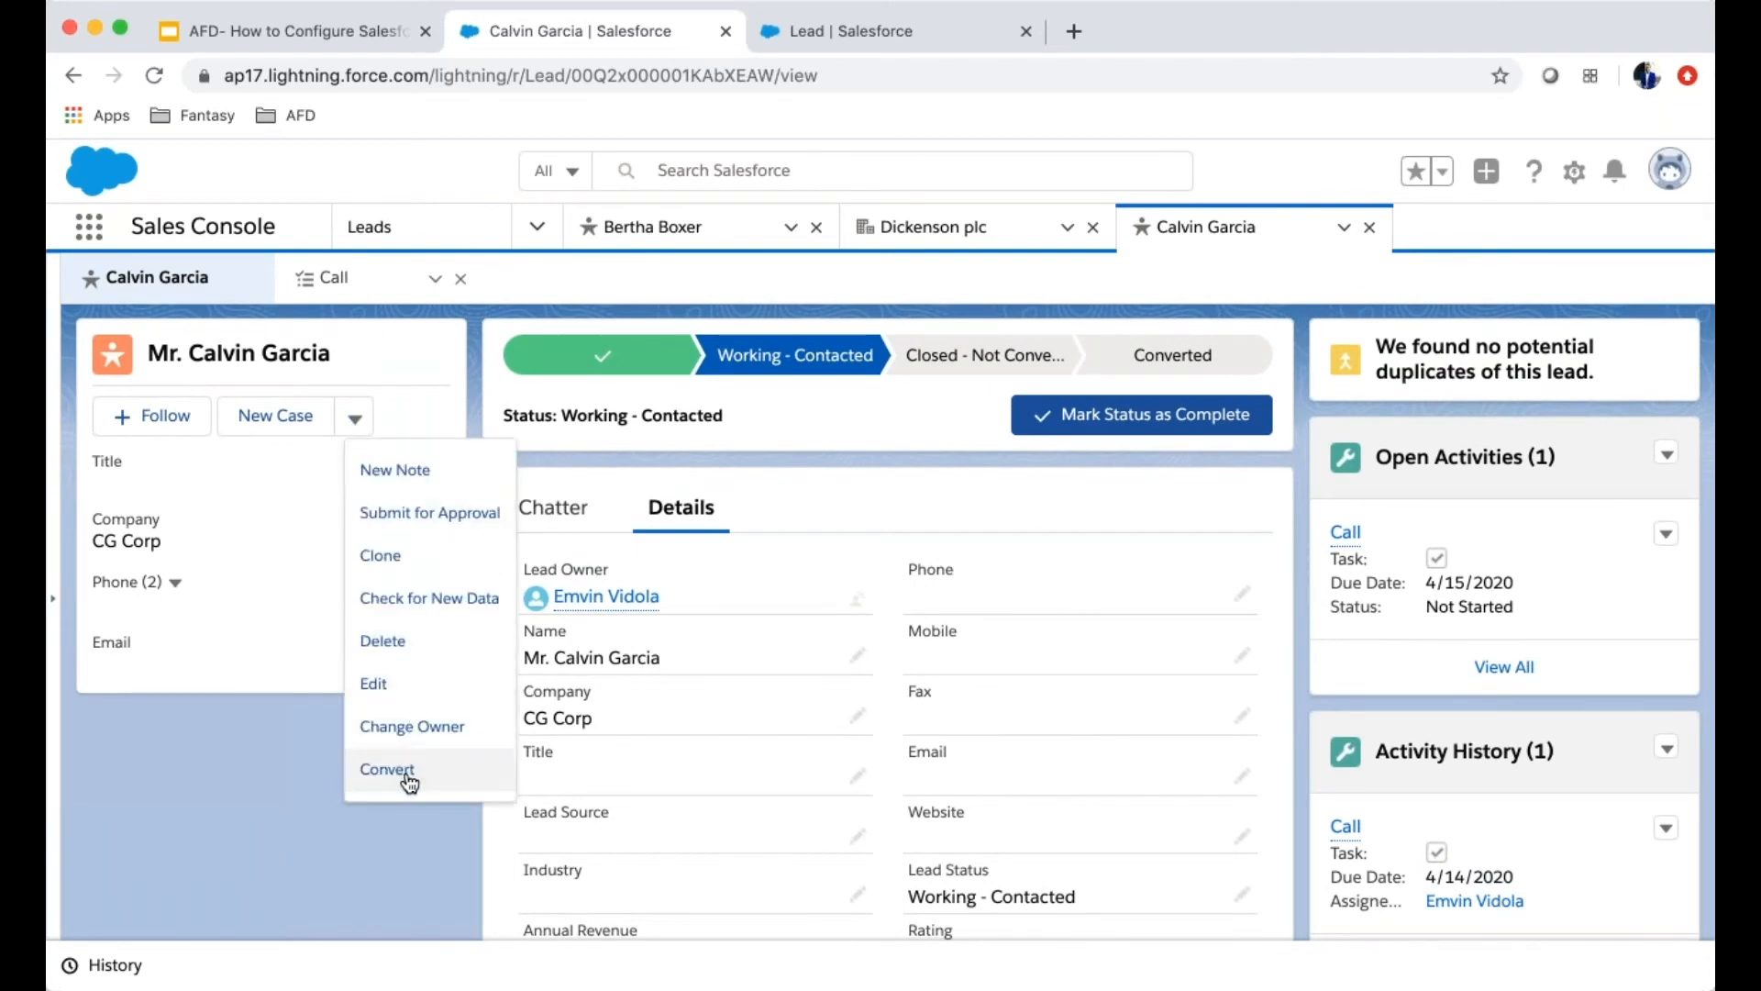
left_click(443, 781)
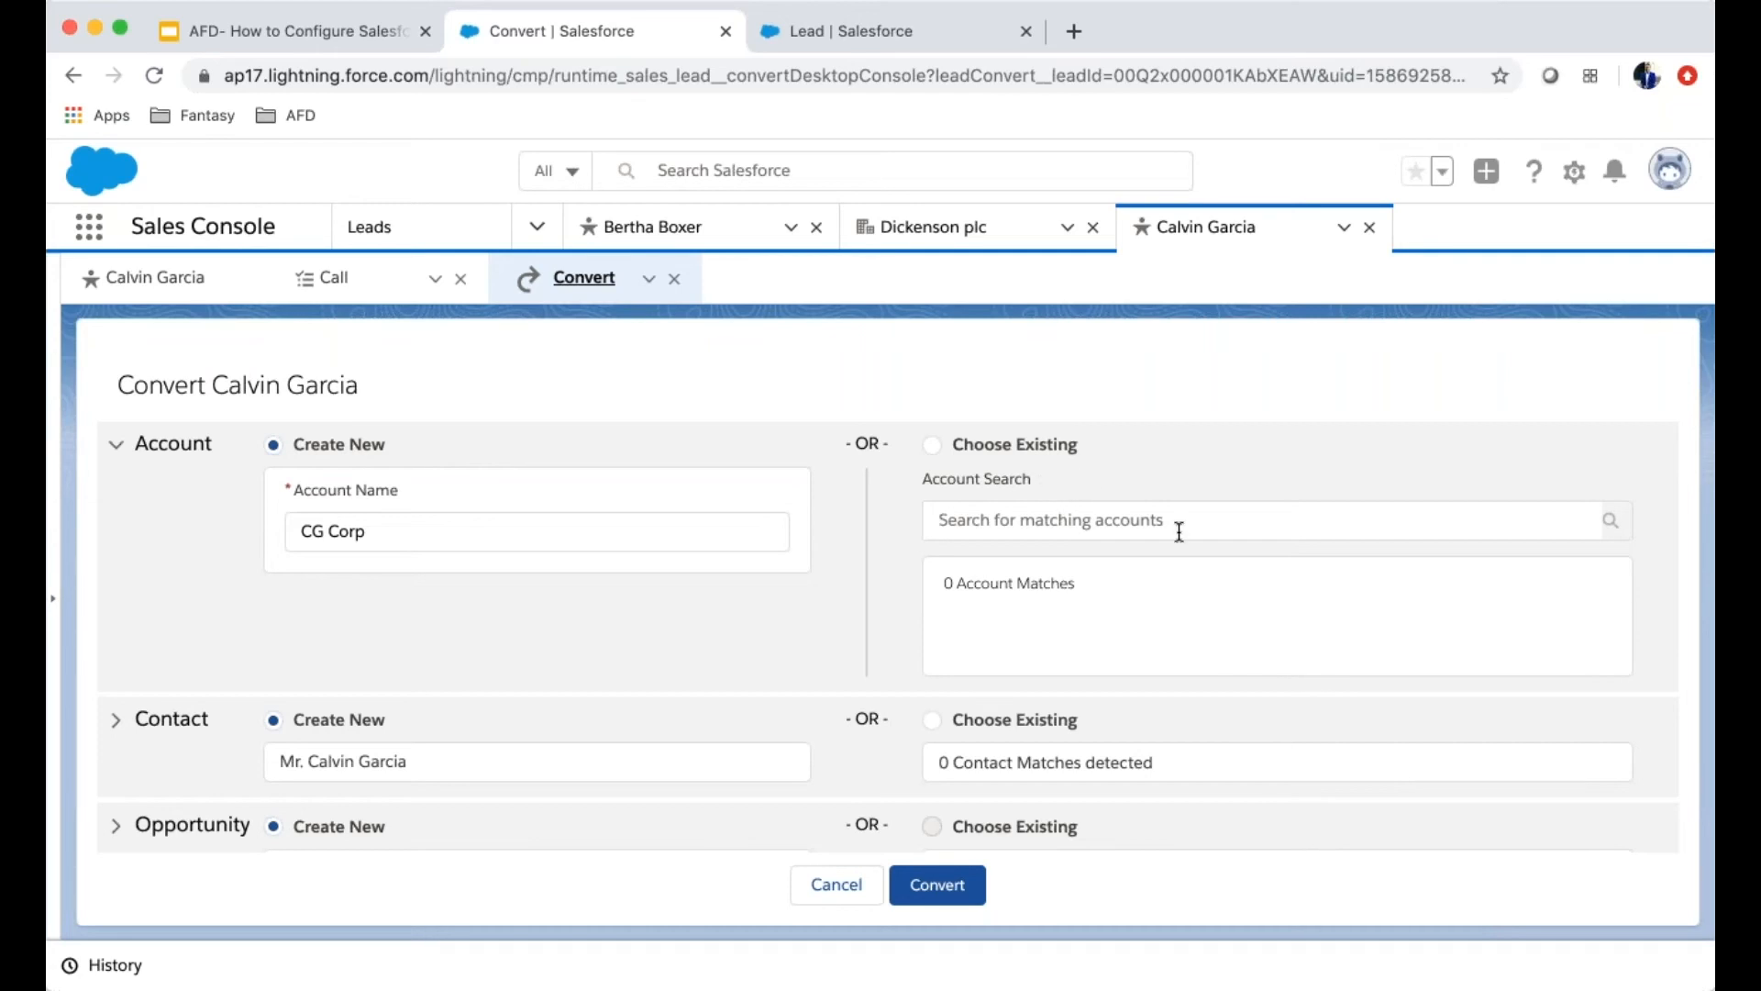
scroll(1334, 475, "down", 2)
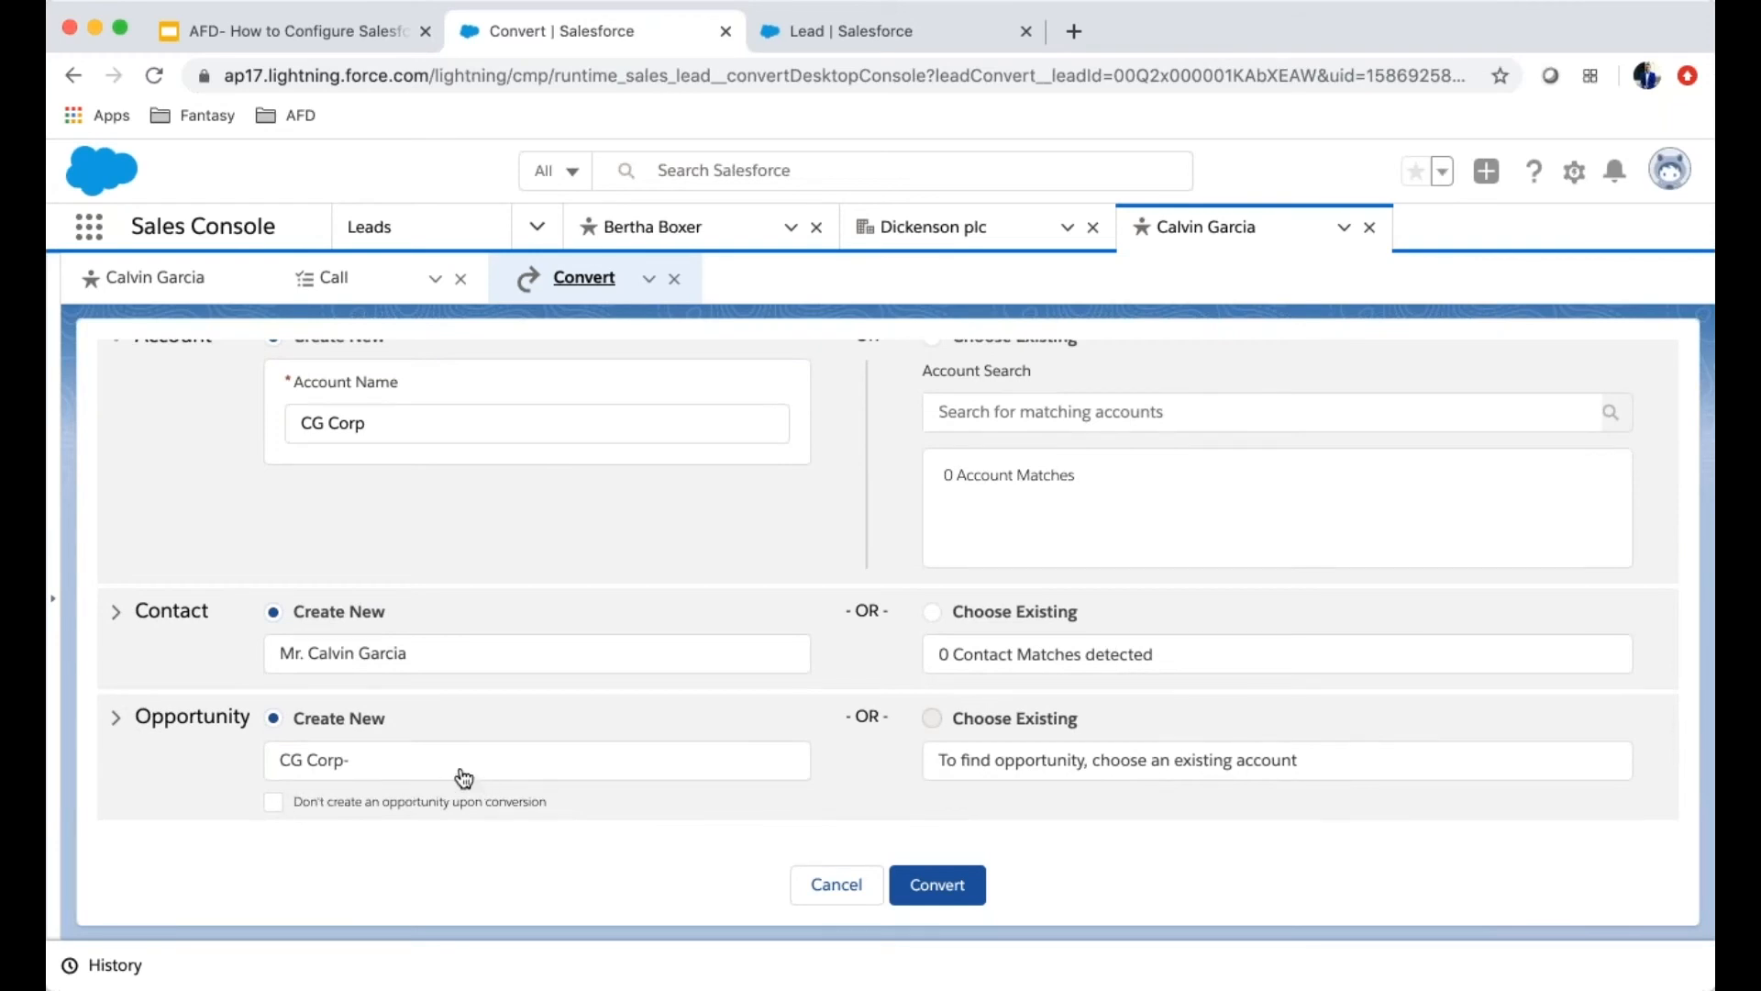
left_click(420, 762)
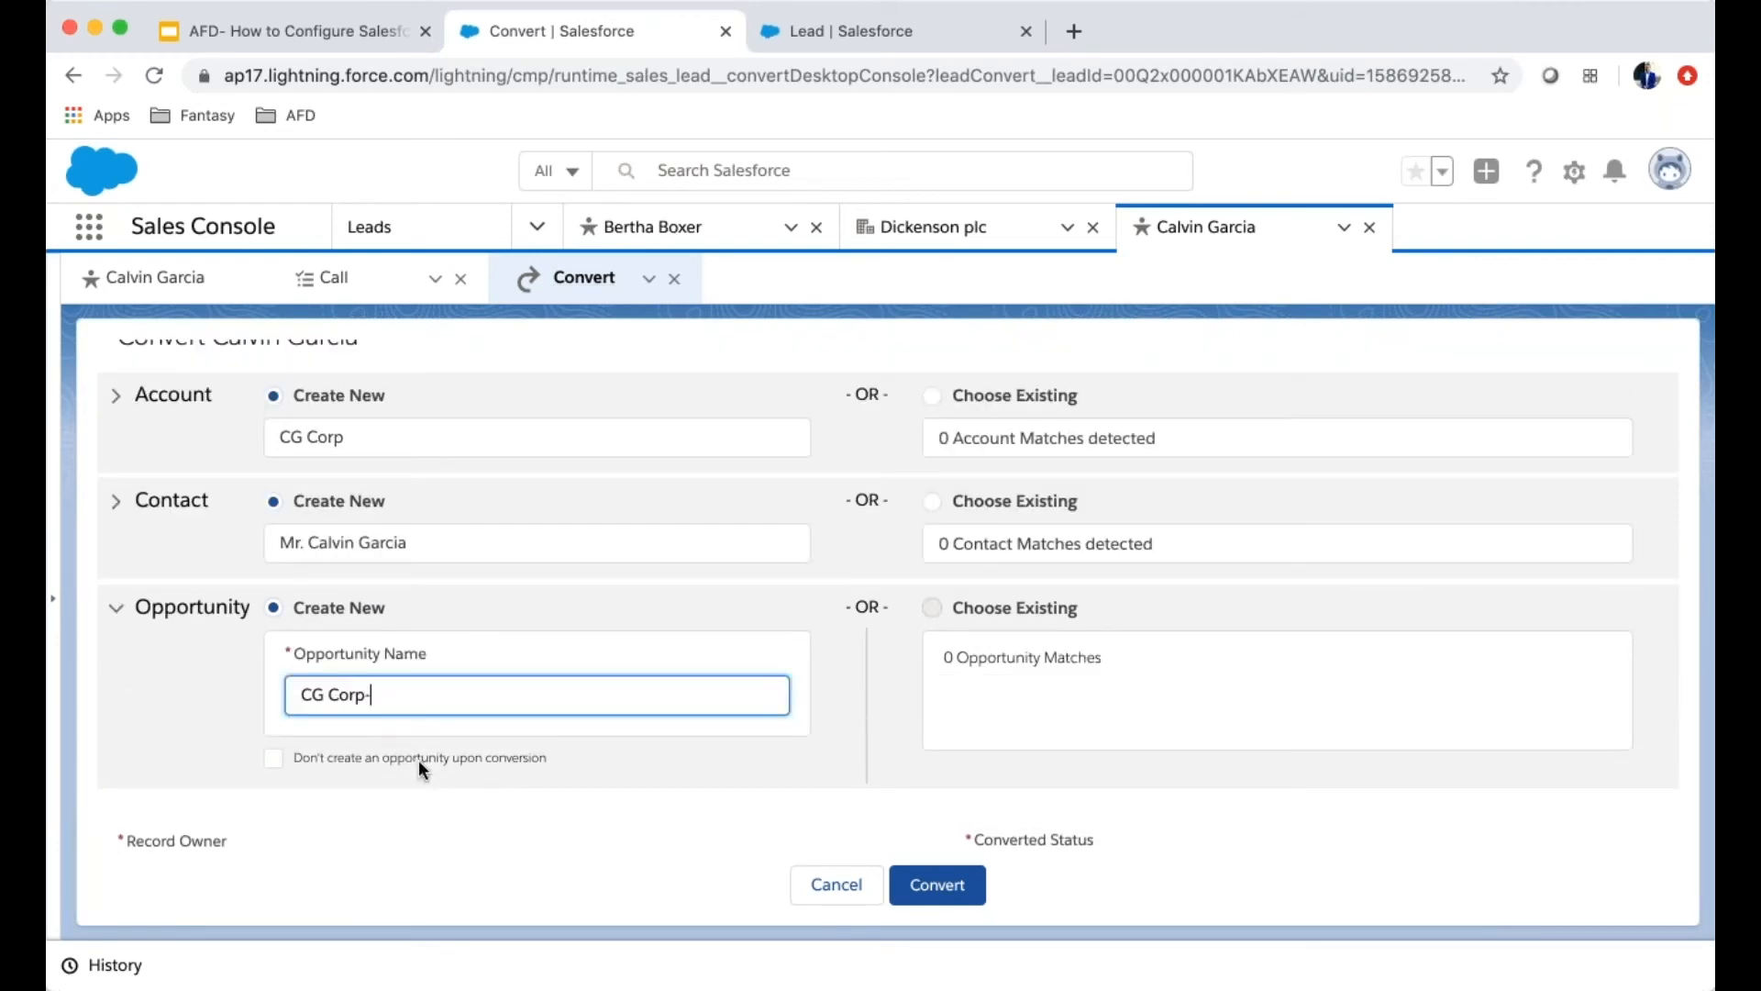
type("New Generators")
scroll(887, 600, "down", 2)
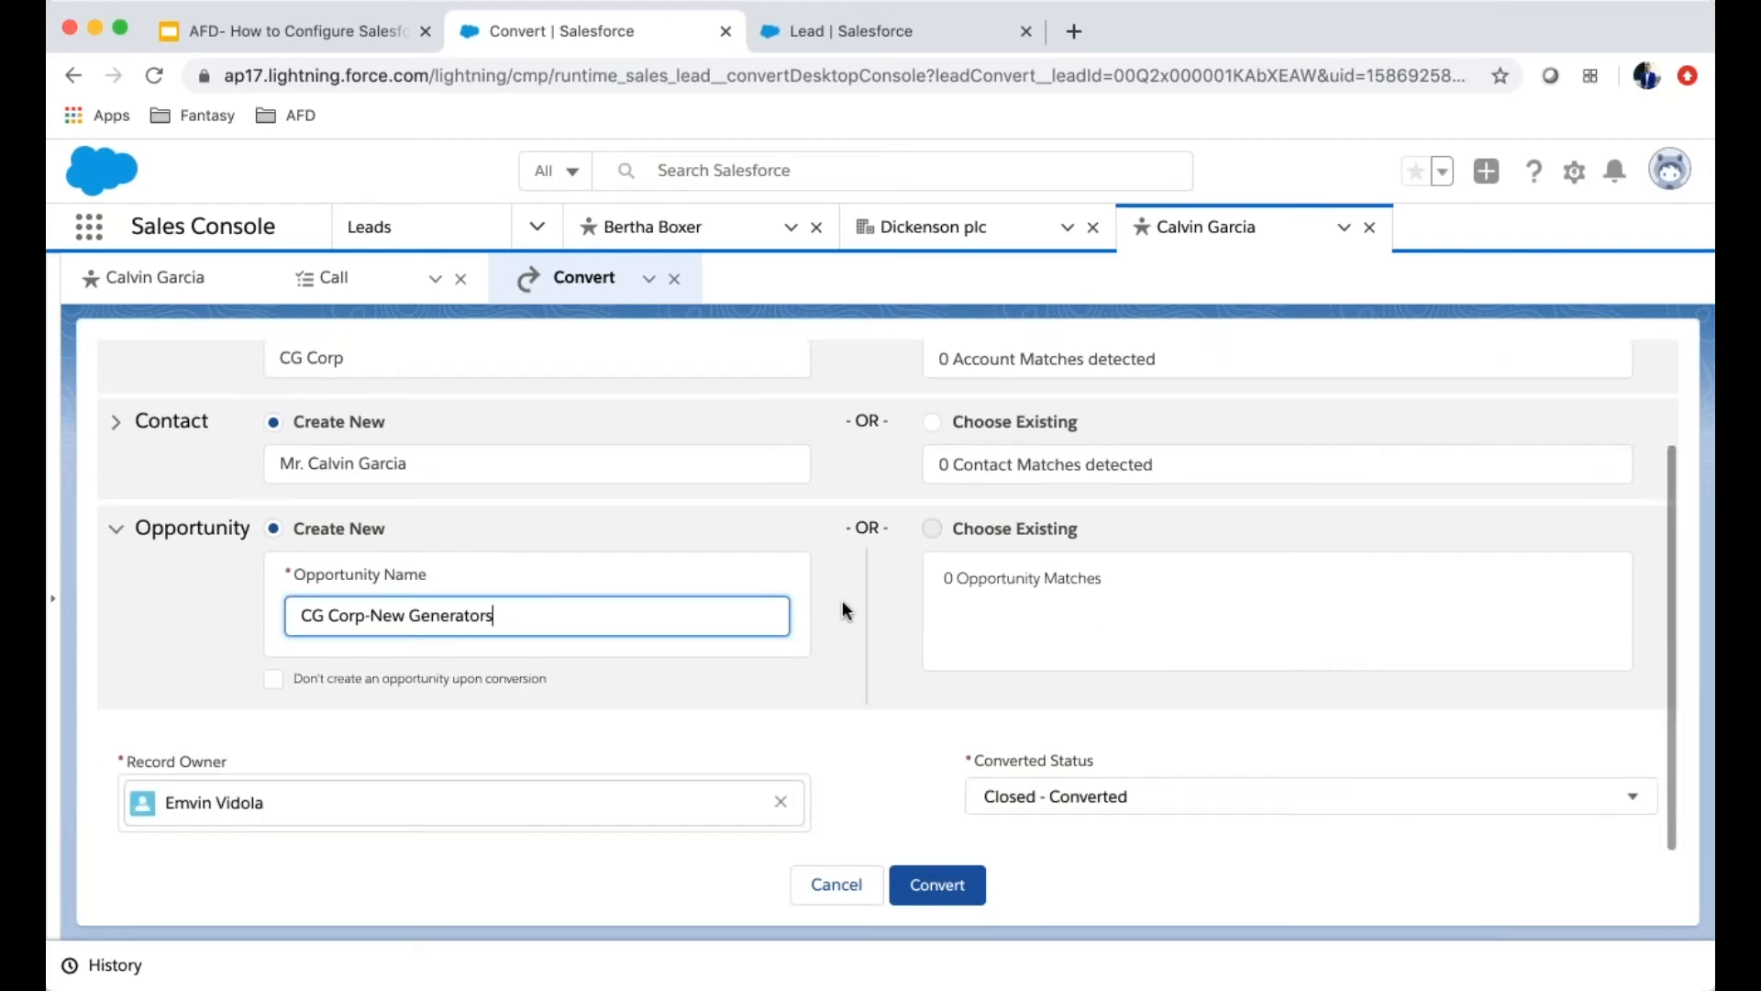
Check the new account entry and convert the lead into an account, contact and opportunity
scroll(862, 601, "up", 3)
left_click(109, 446)
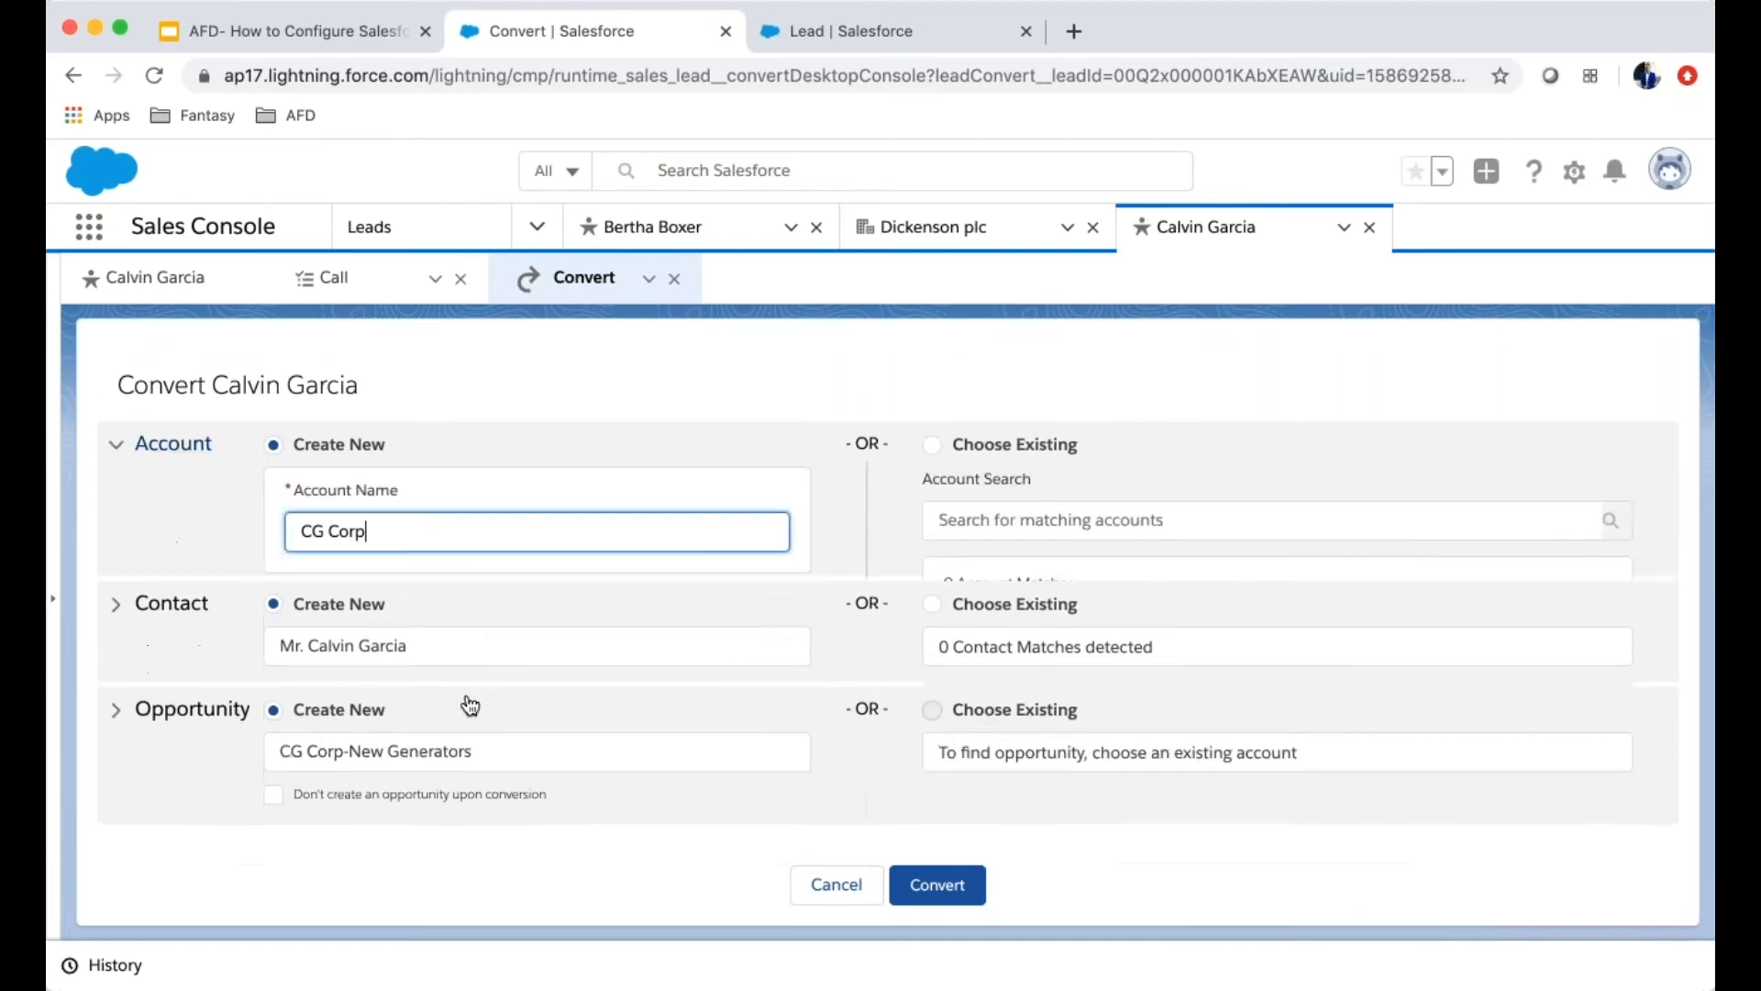
scroll(916, 641, "down", 3)
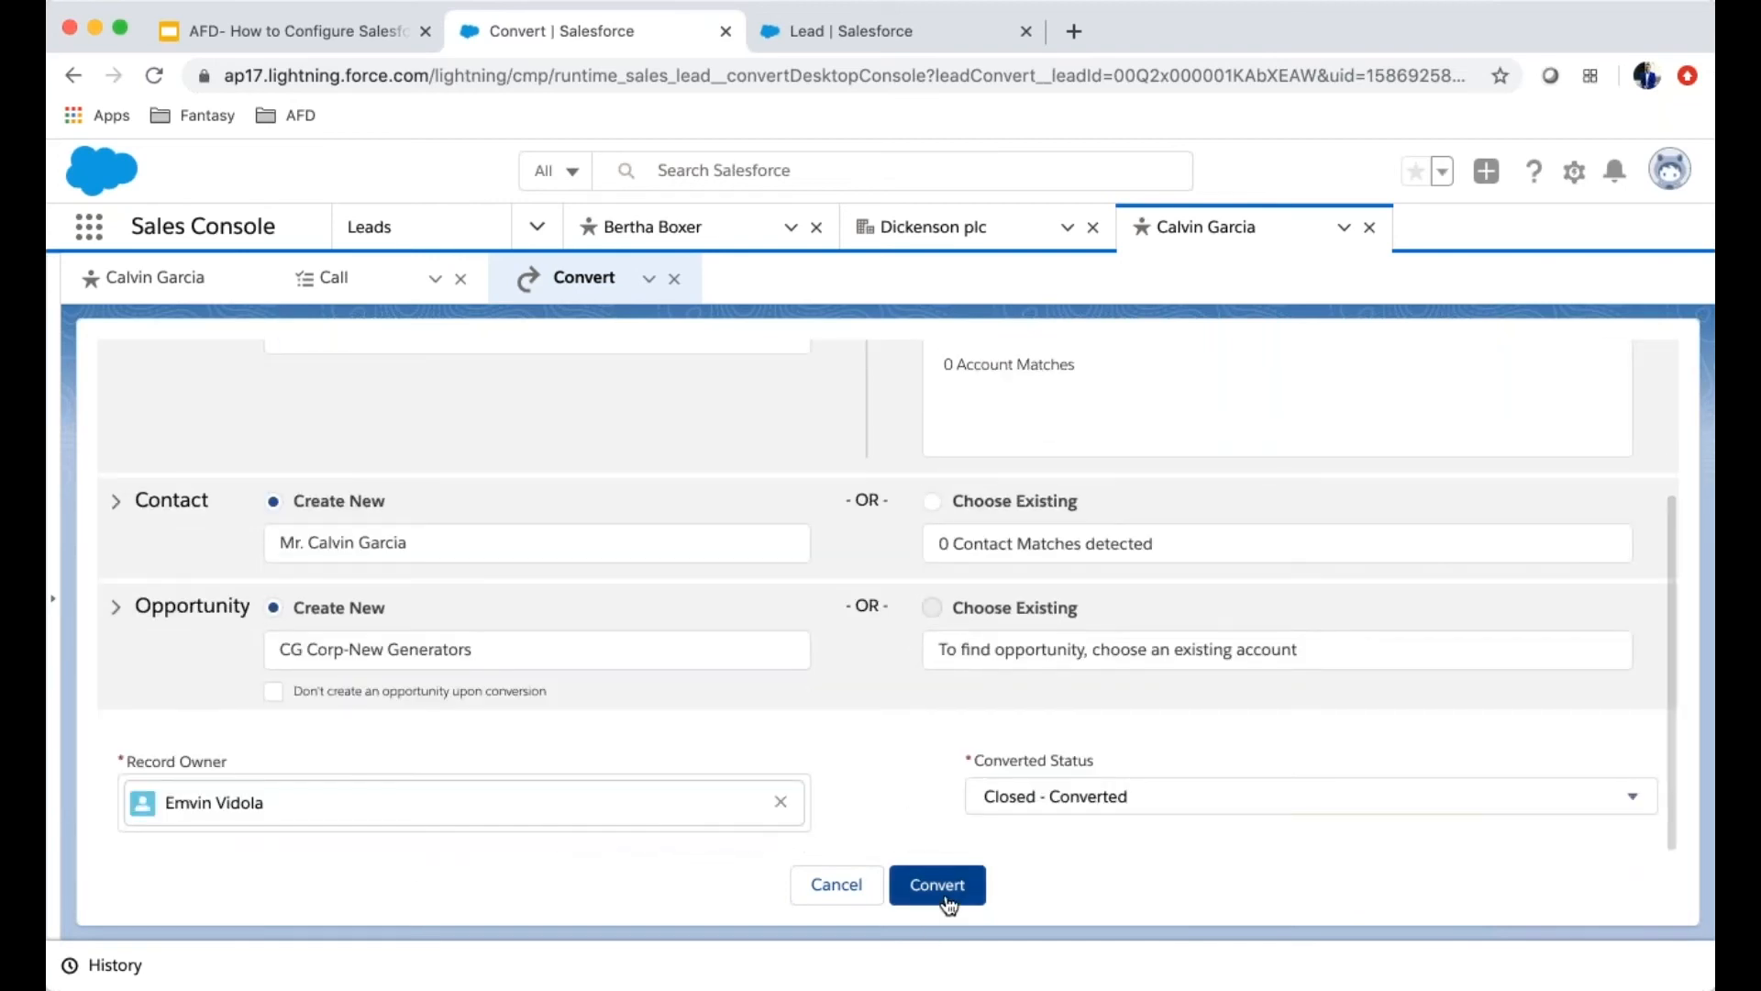
left_click(946, 899)
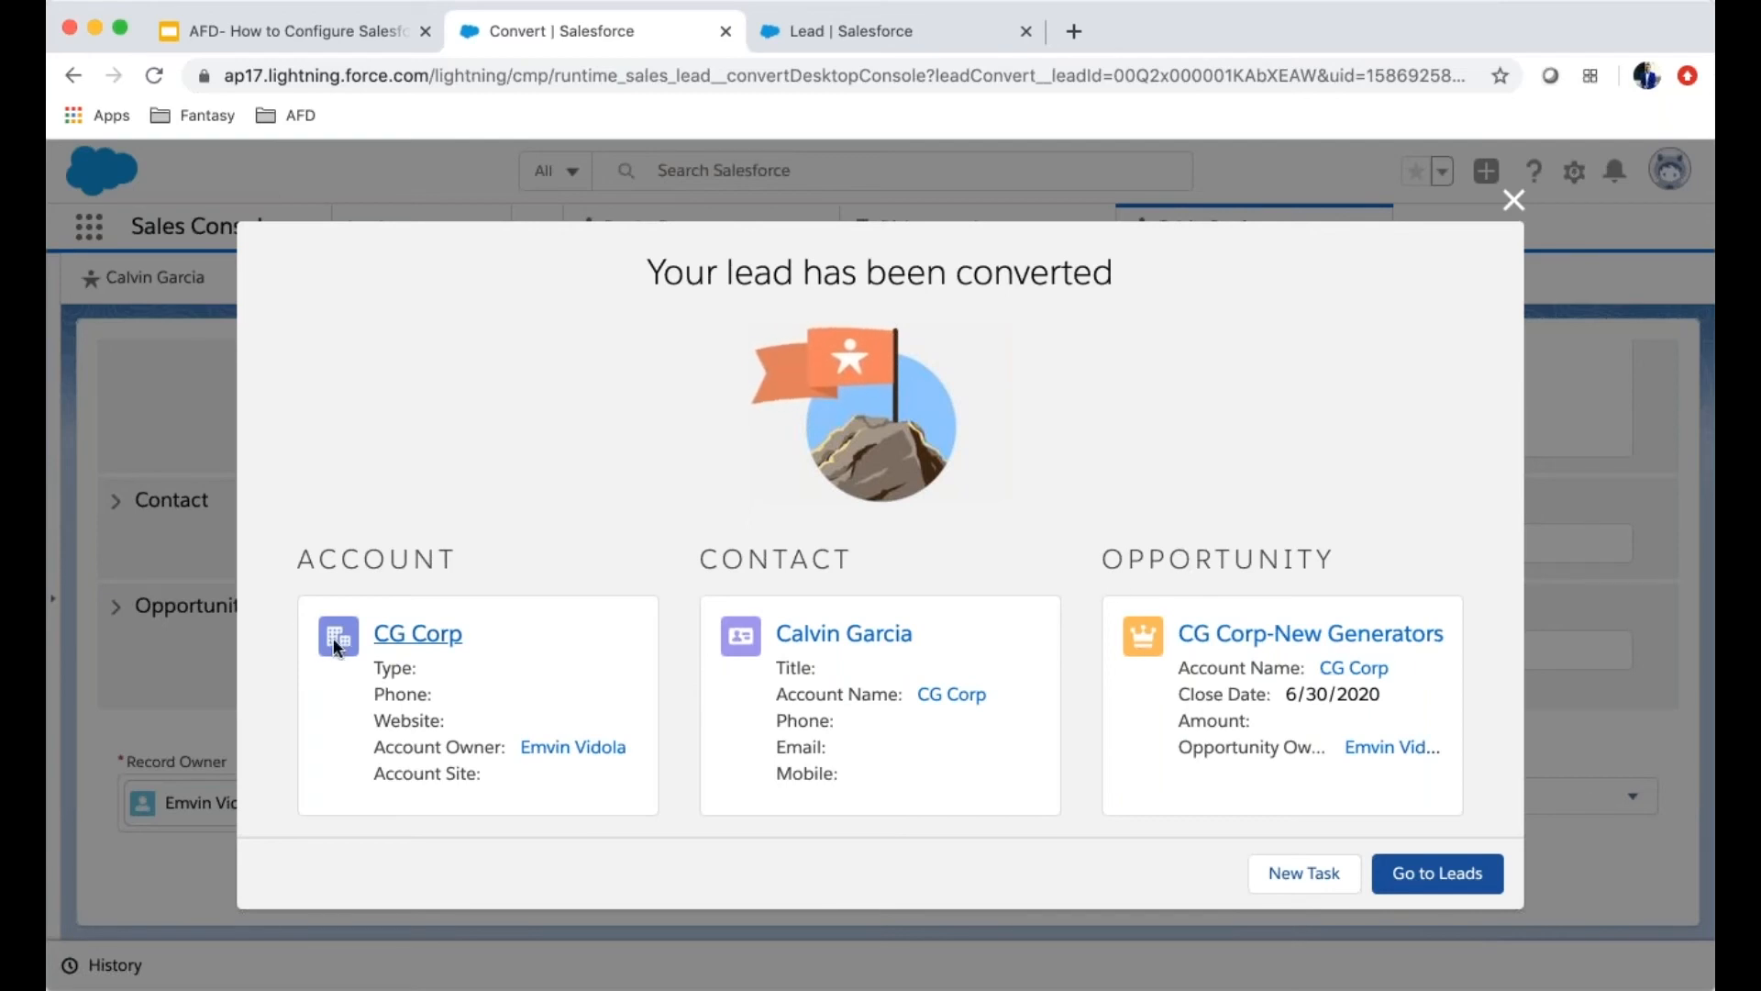
Open the converted CG Corp account, dismiss the notice and examine the fields carried over in its details
left_click(420, 652)
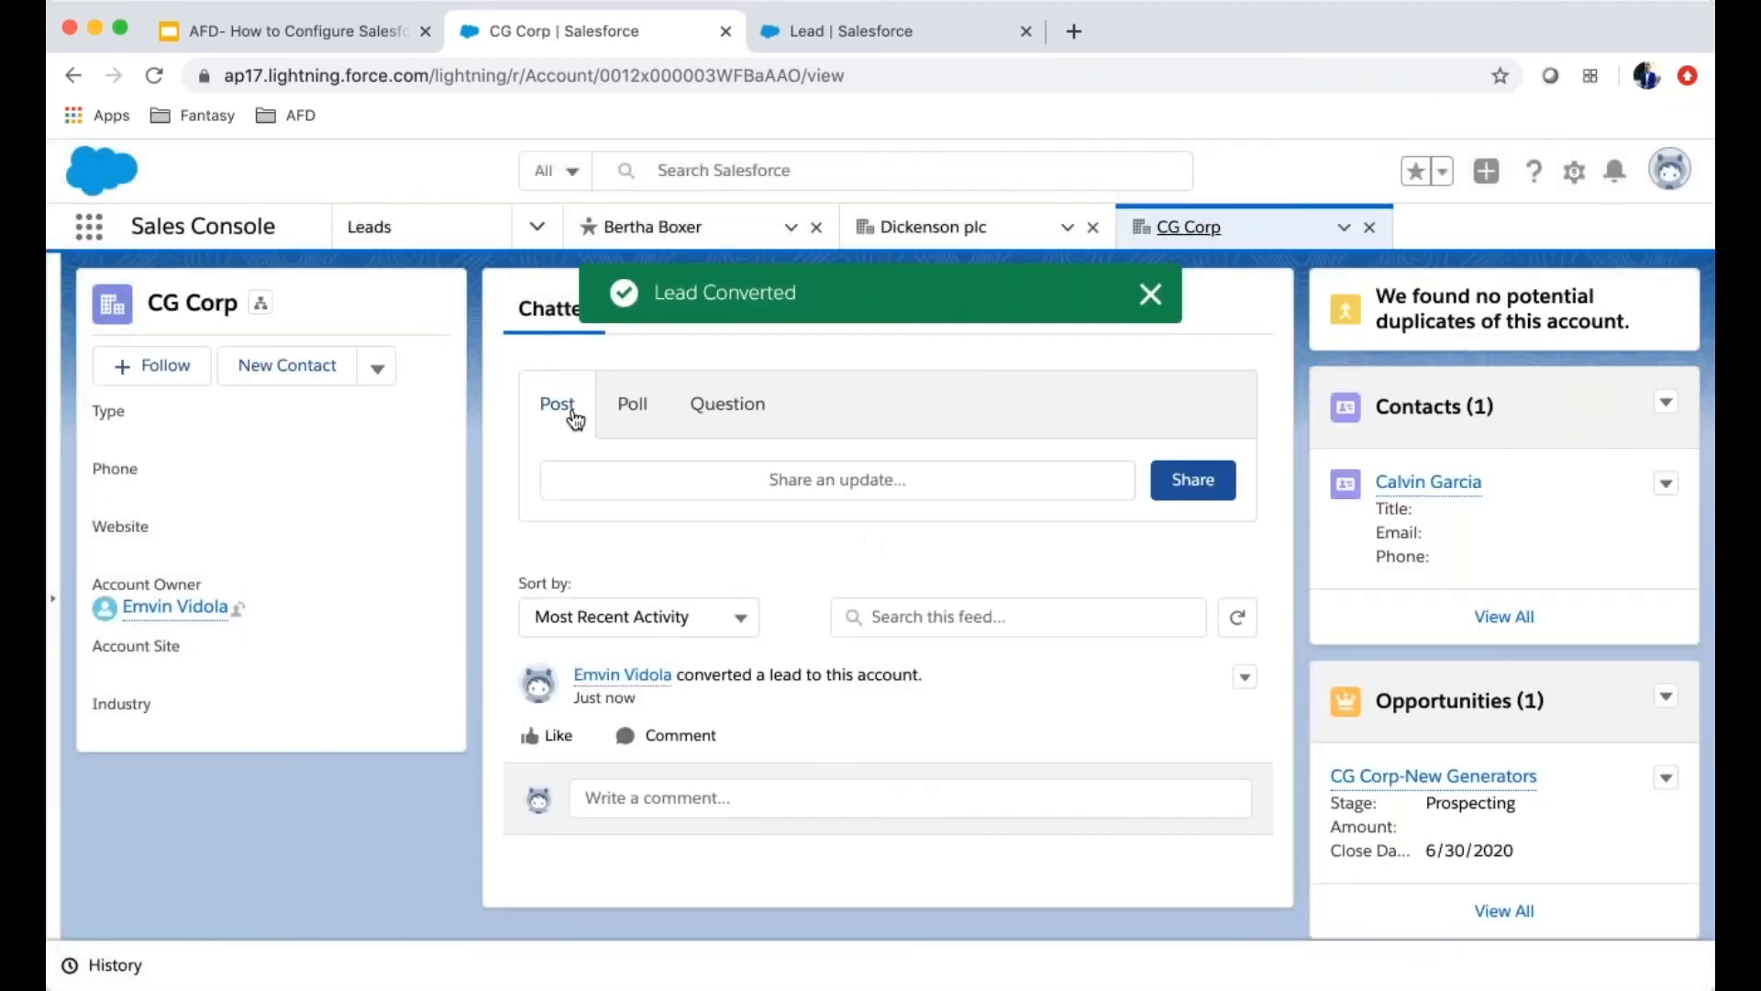
left_click(1151, 296)
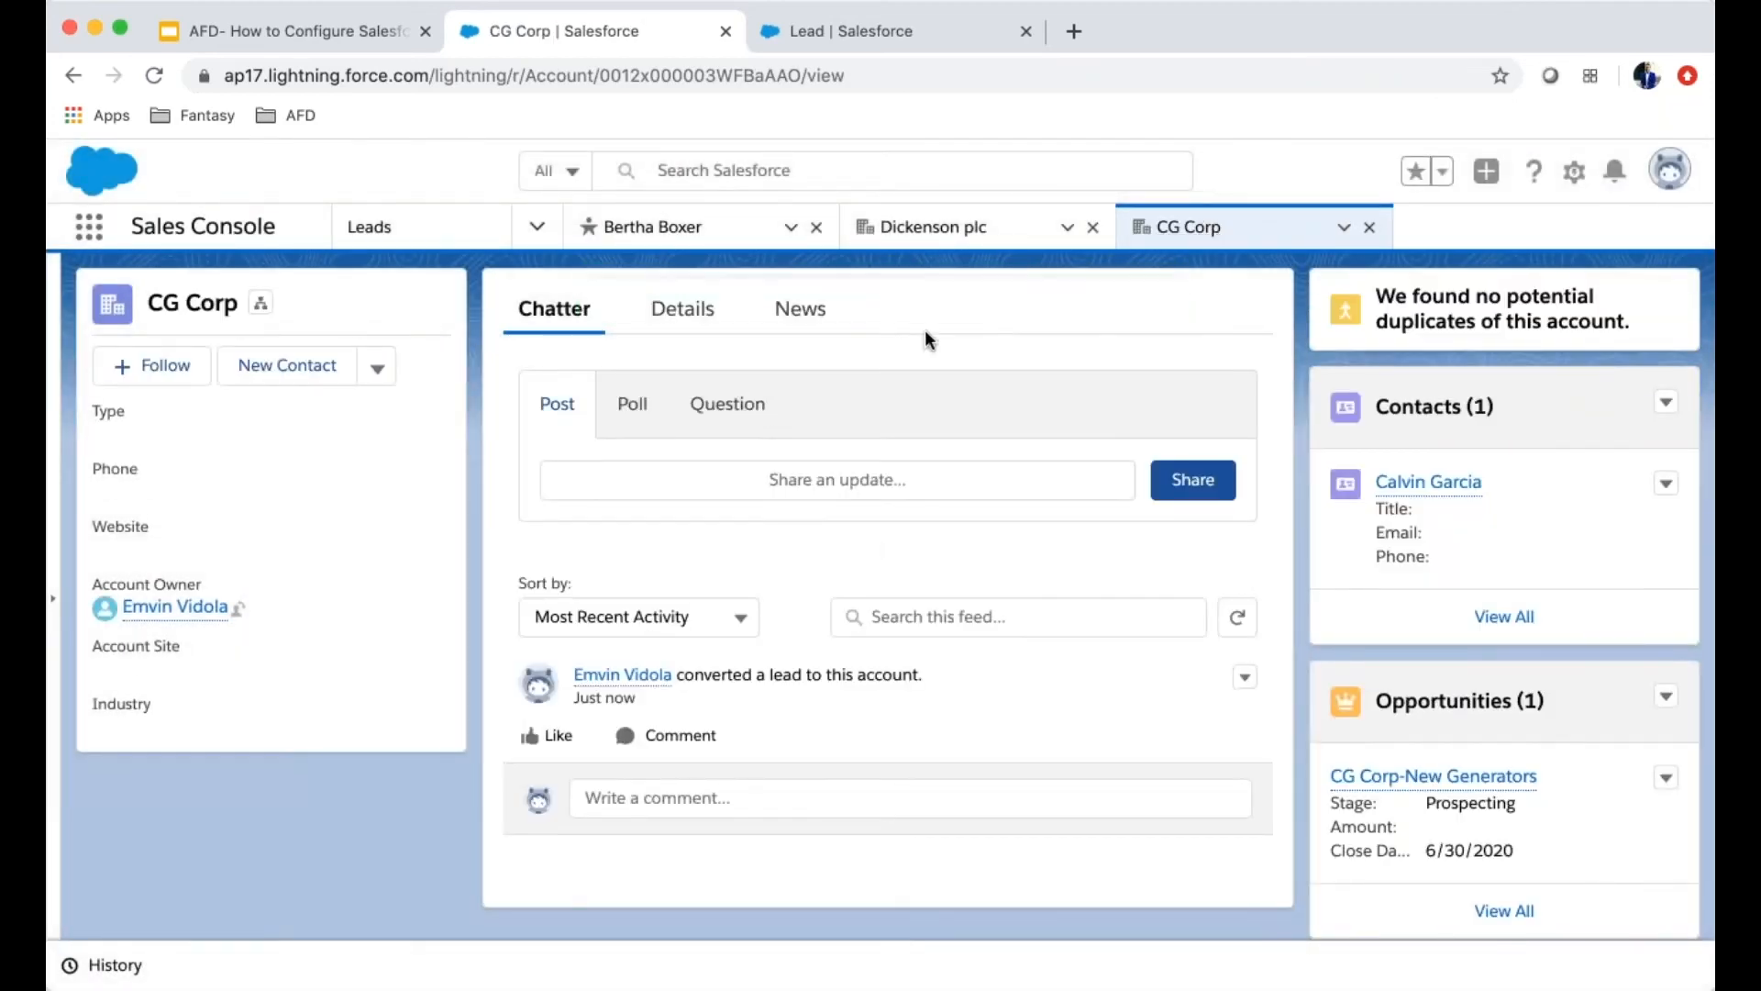
left_click(710, 323)
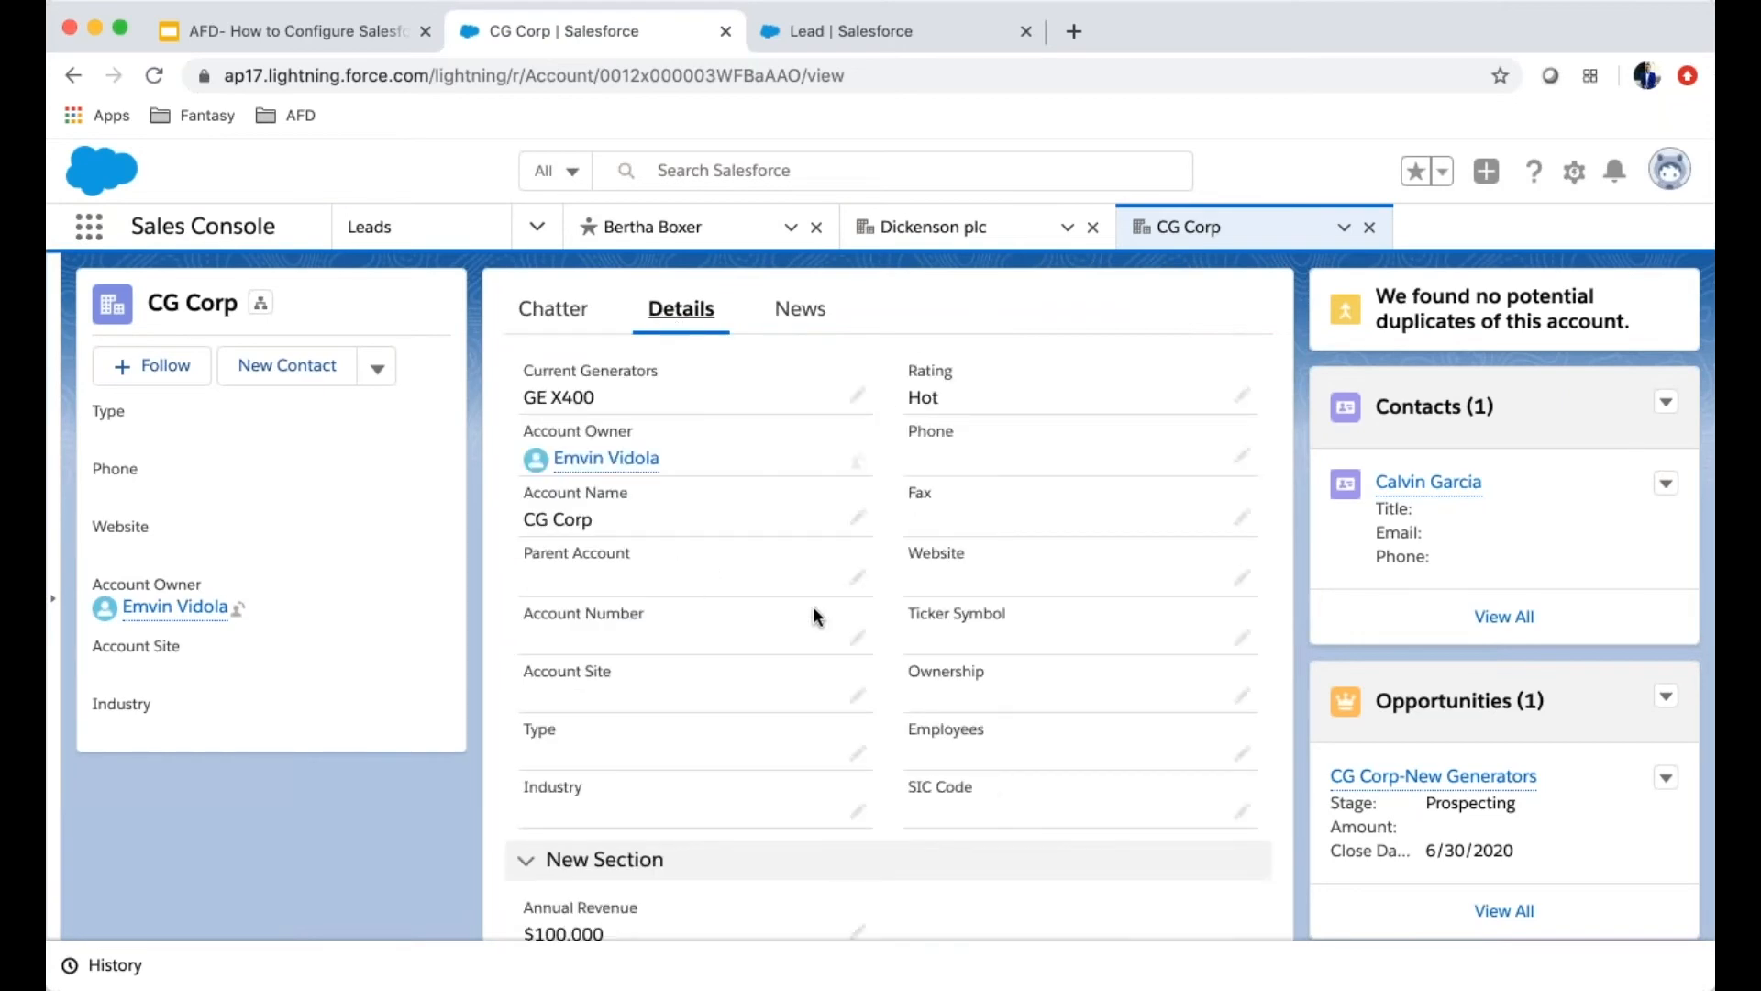
scroll(813, 607, "down", 5)
scroll(813, 606, "up", 5)
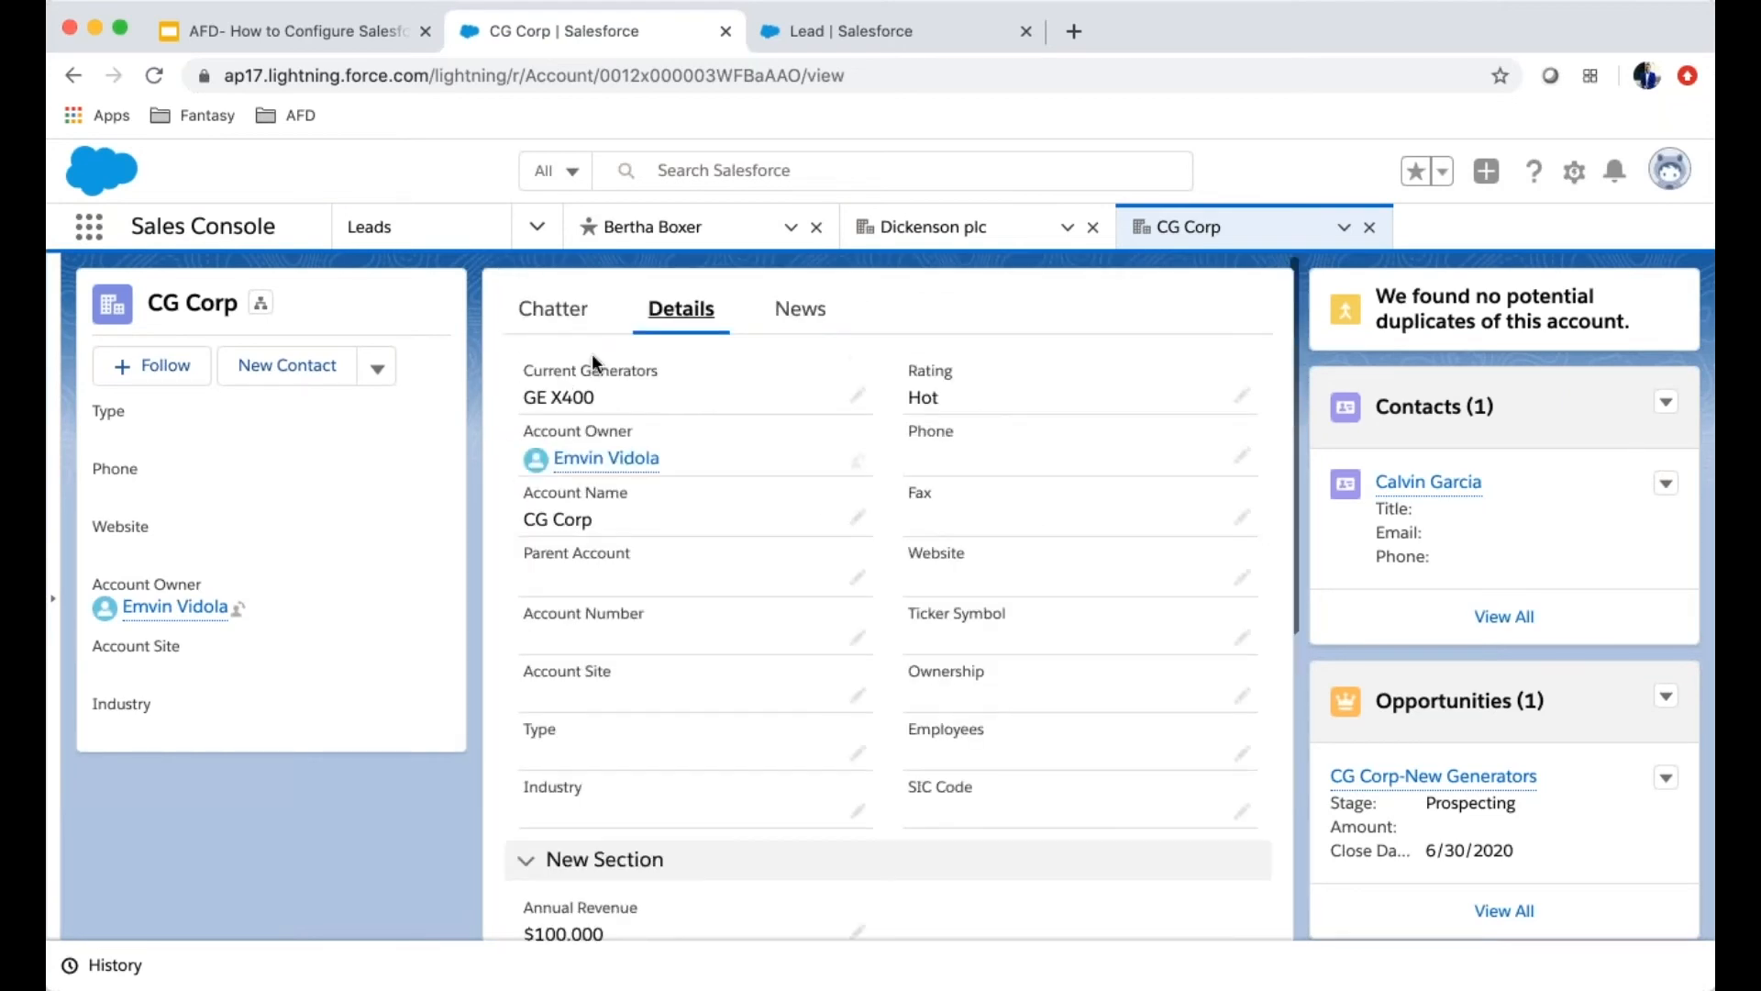
Review the CG Corp account's Current Generators field and the details of the Farmers Coop. of Florida lead
left_click_drag(592, 396, 520, 396)
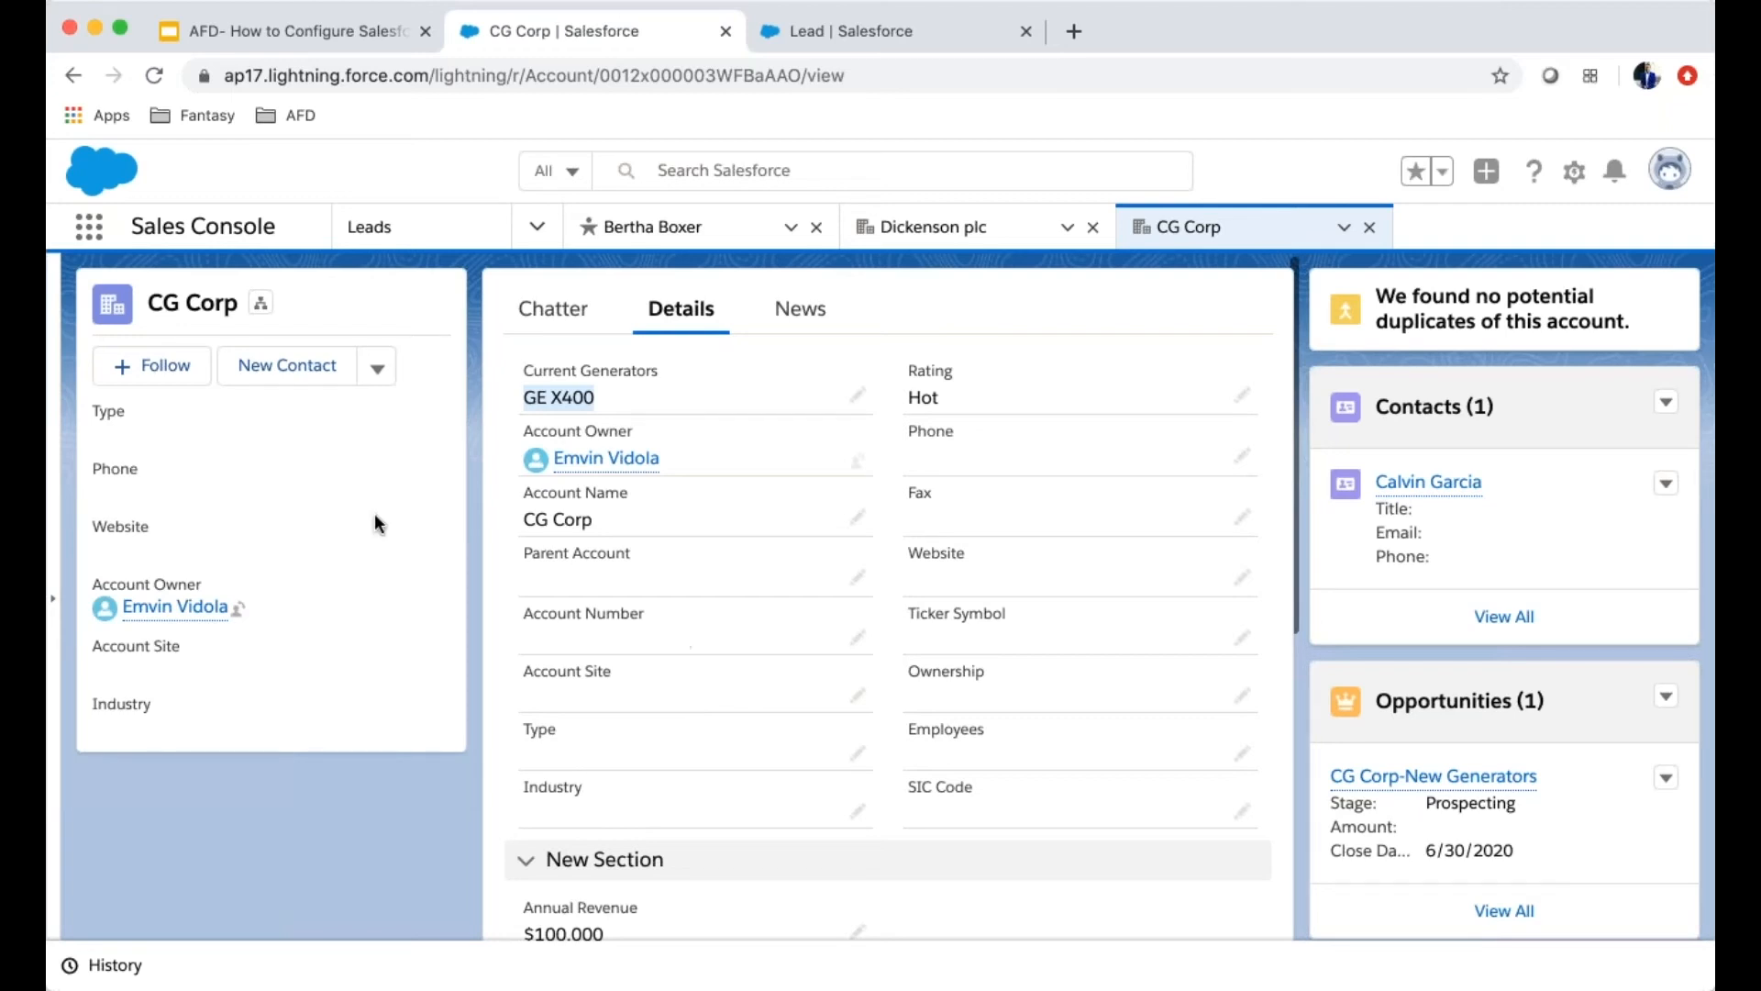
left_click(724, 231)
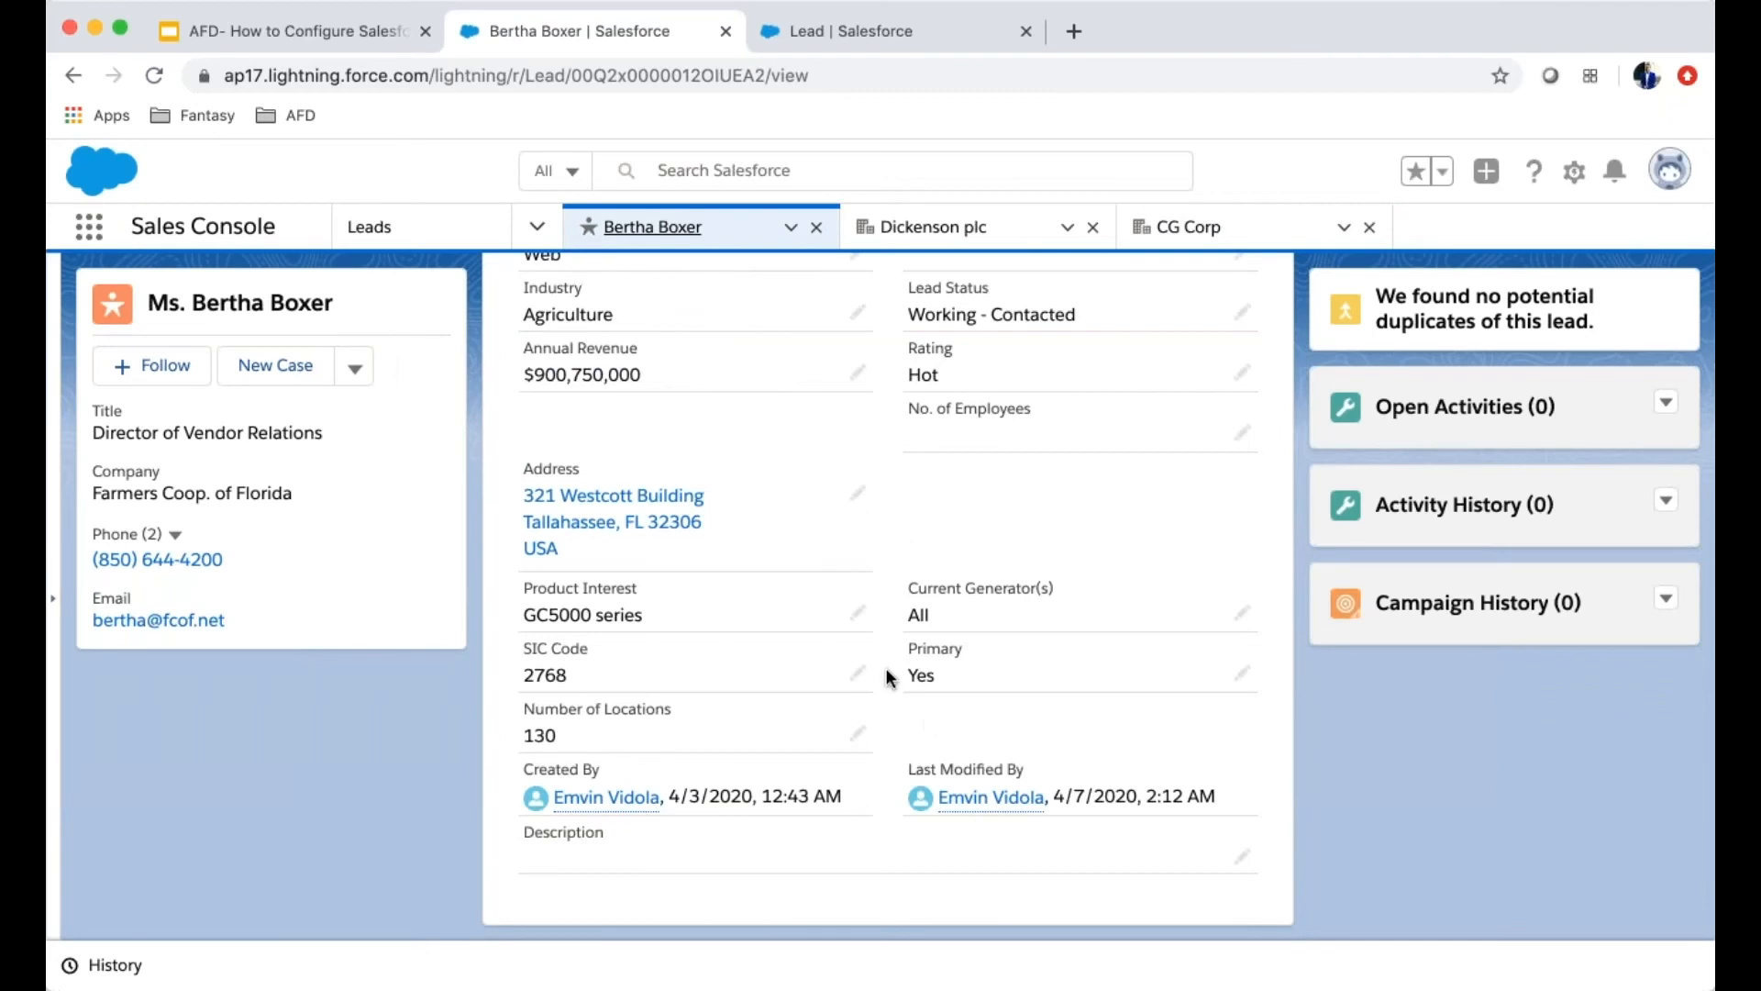
scroll(715, 505, "up", 1)
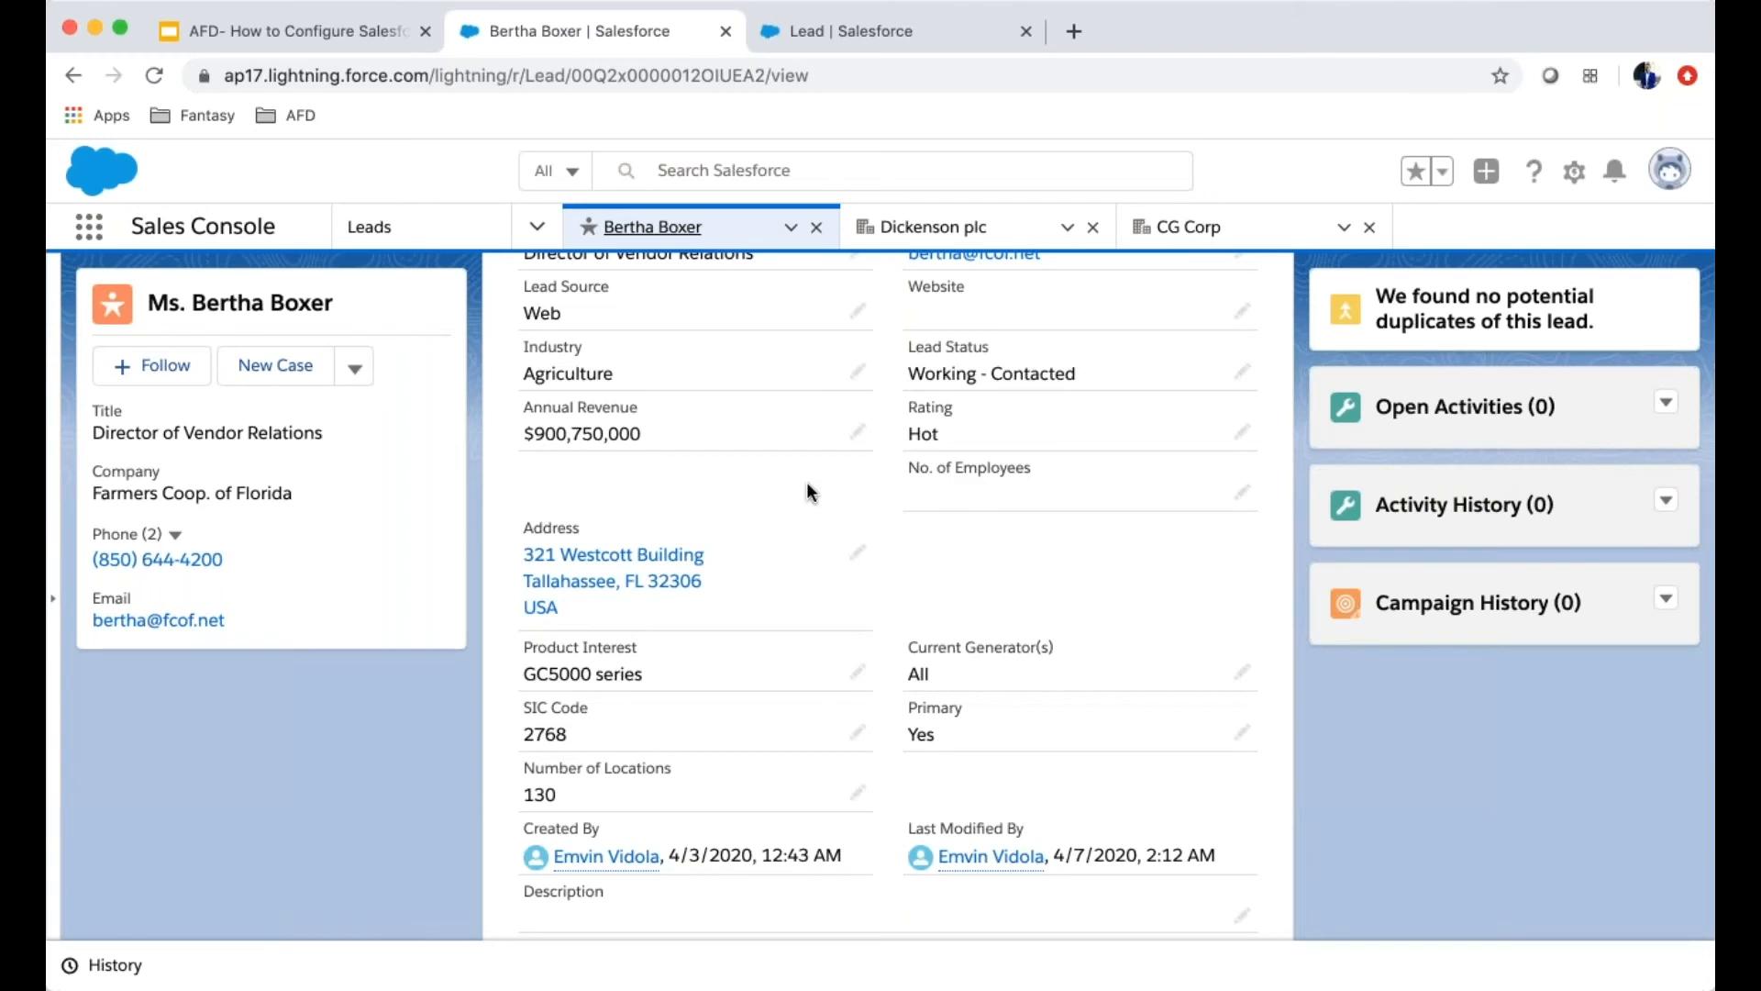
scroll(786, 500, "up", 3)
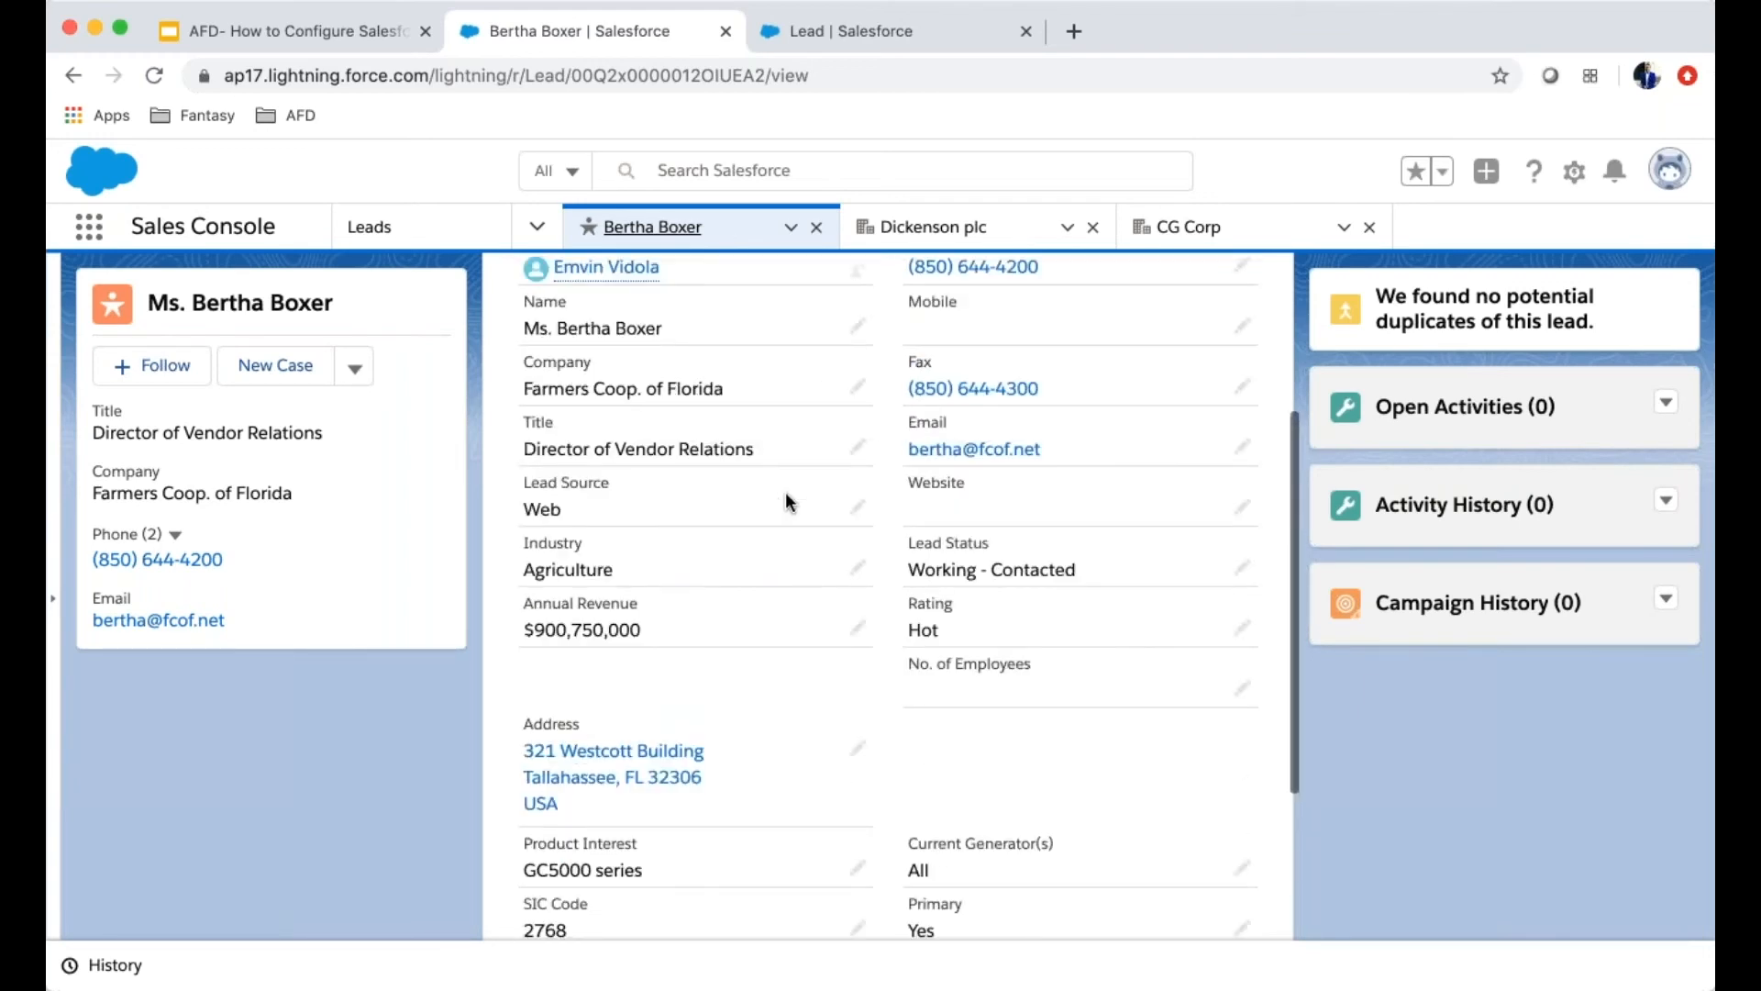
scroll(786, 492, "up", 3)
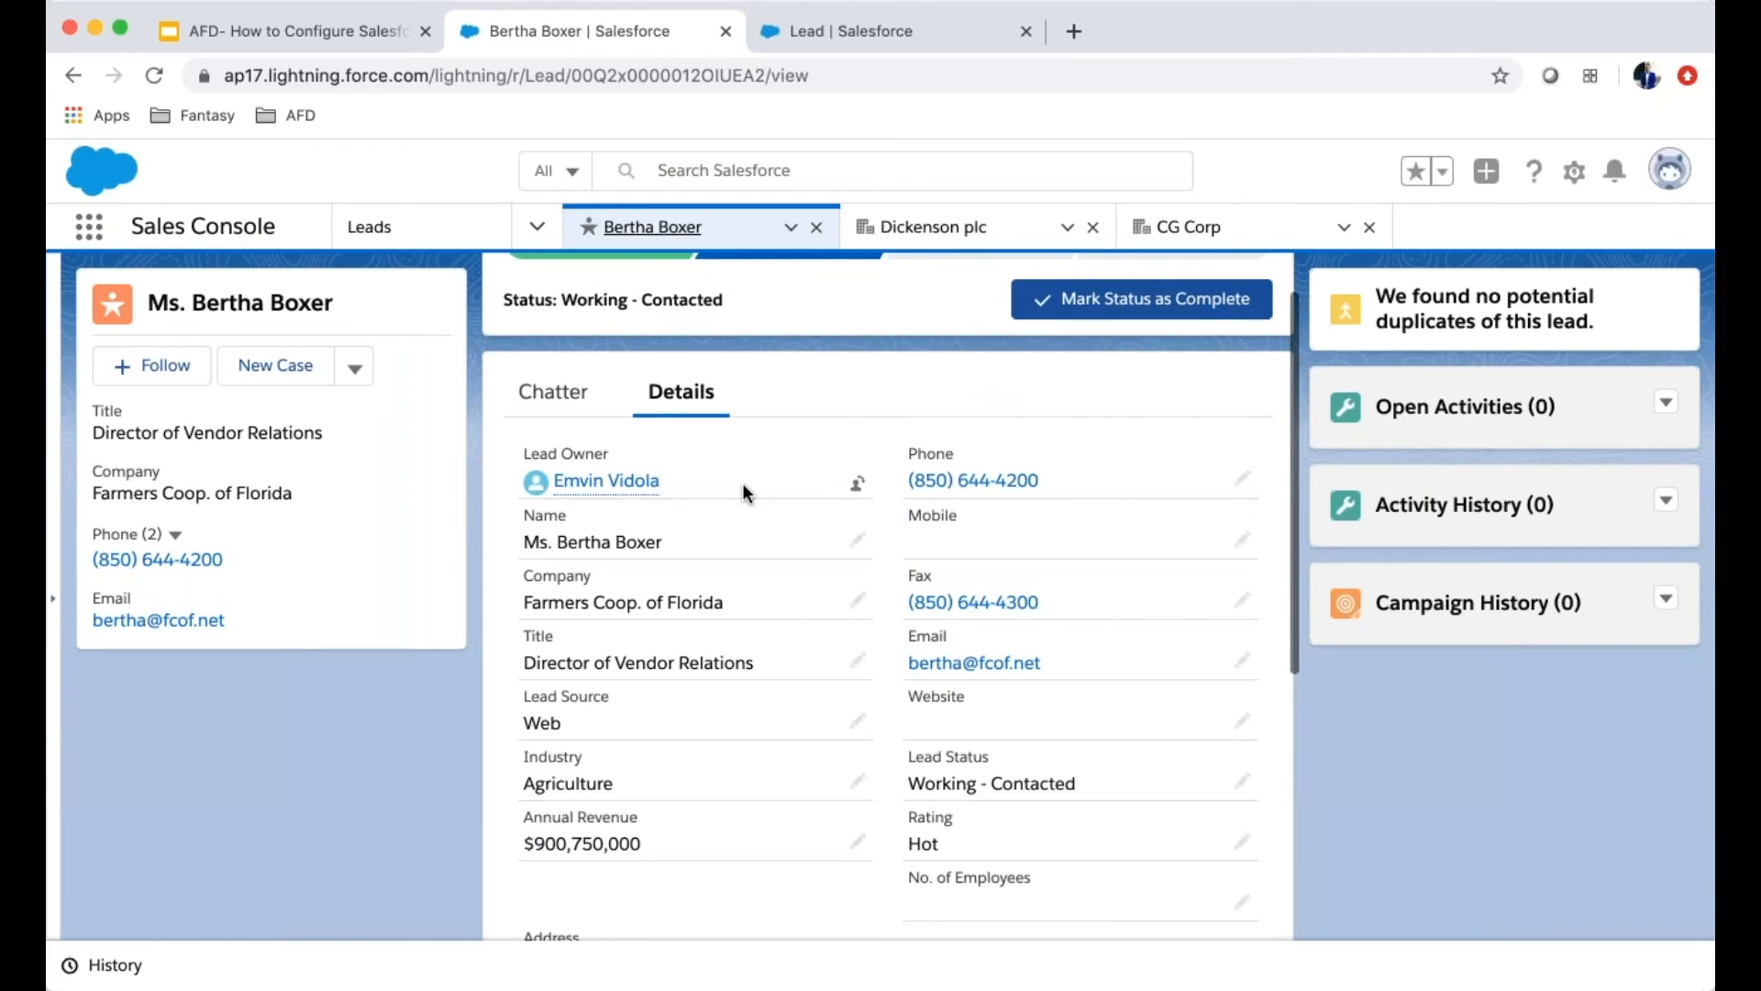
scroll(741, 483, "up", 1)
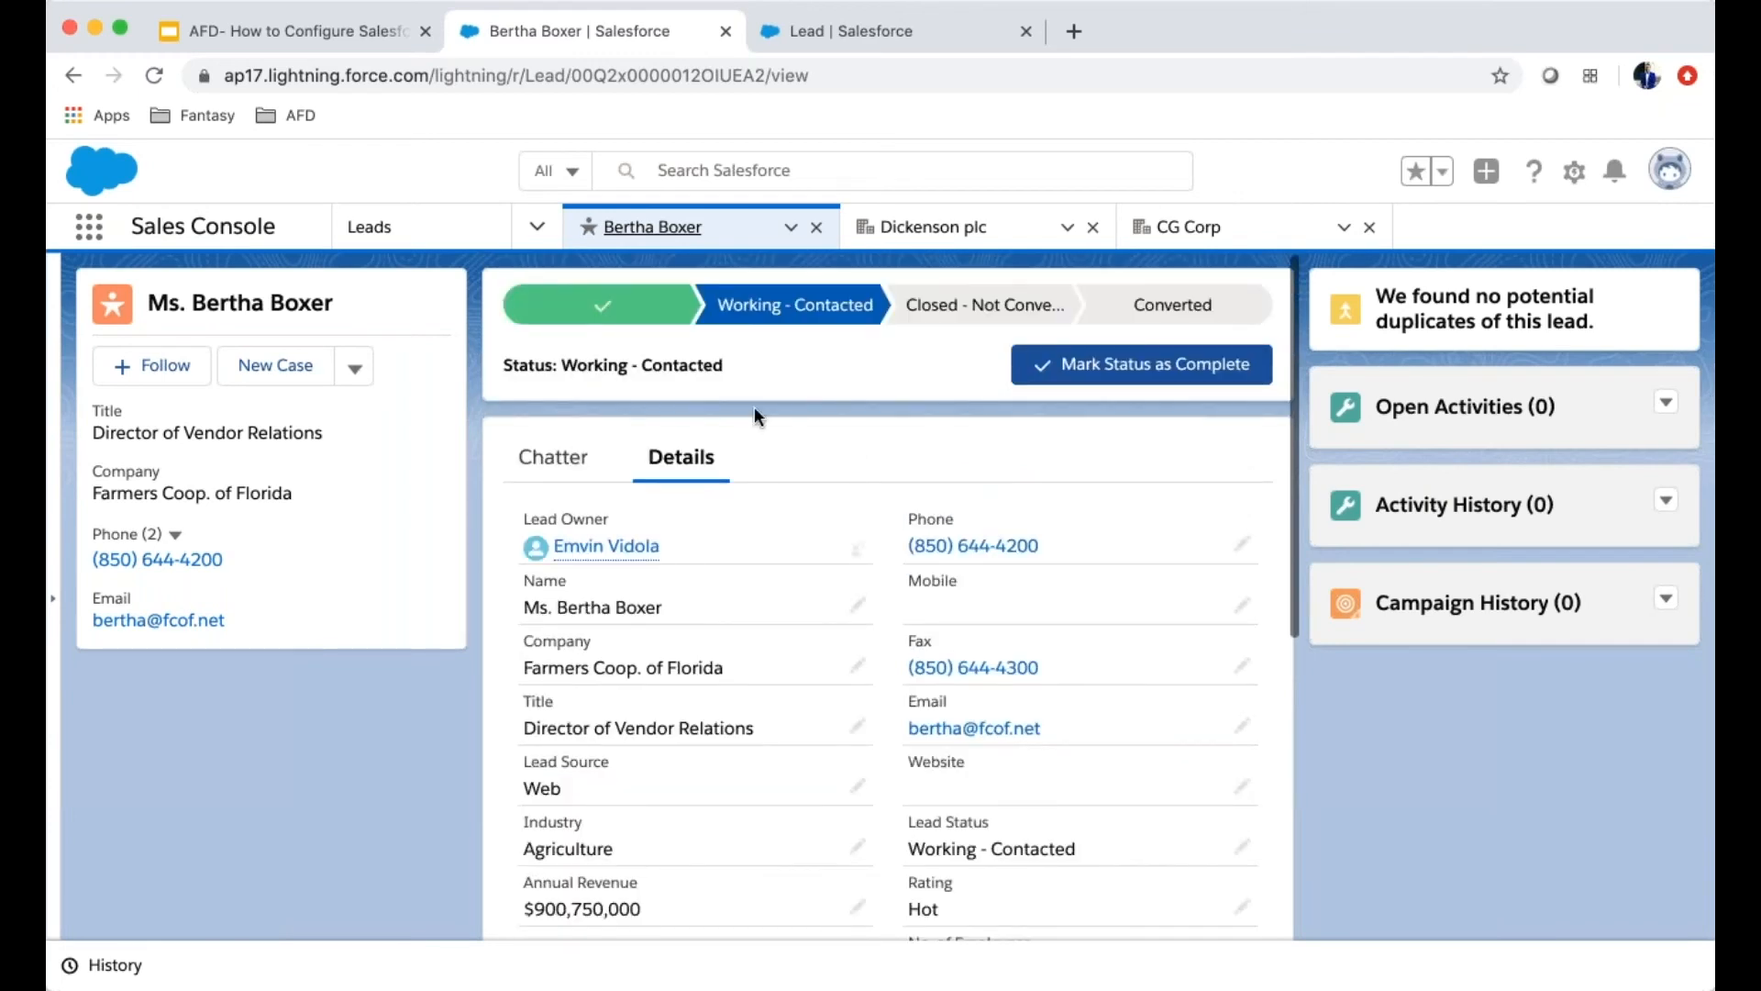
Return to Setup's home page, search the setup items for "email tem" and open Classic Email Templates
left_click(851, 32)
left_click(239, 240)
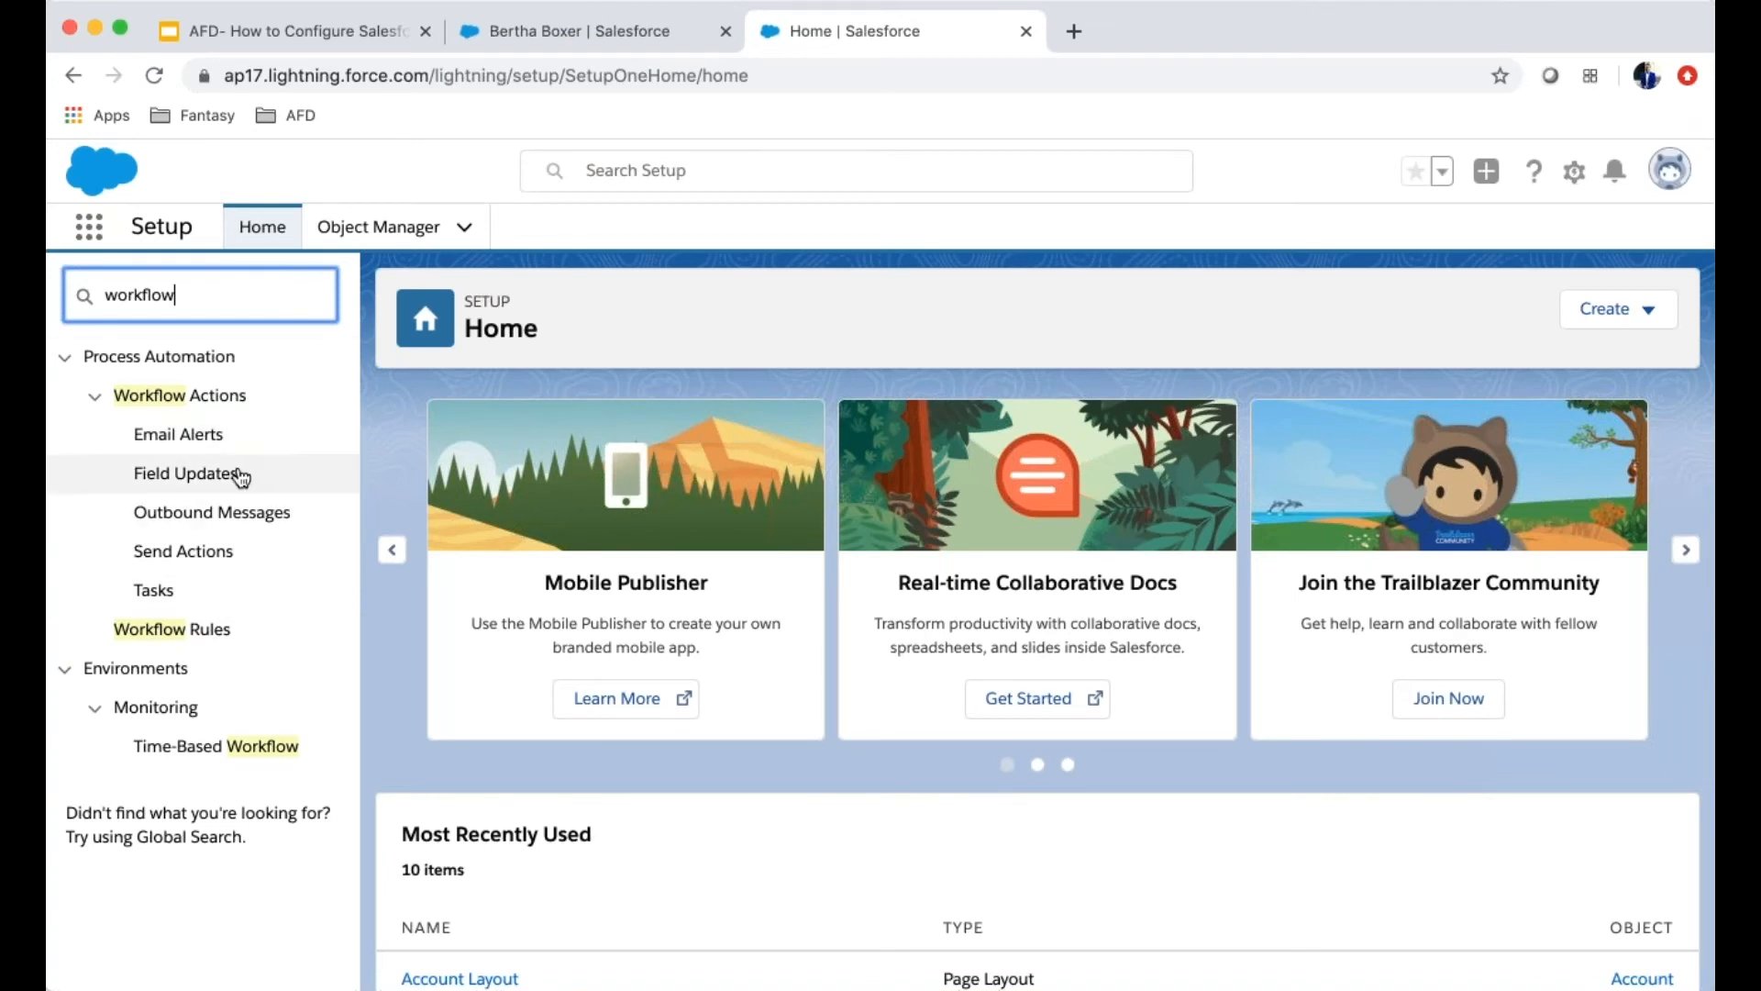
double_click(183, 292)
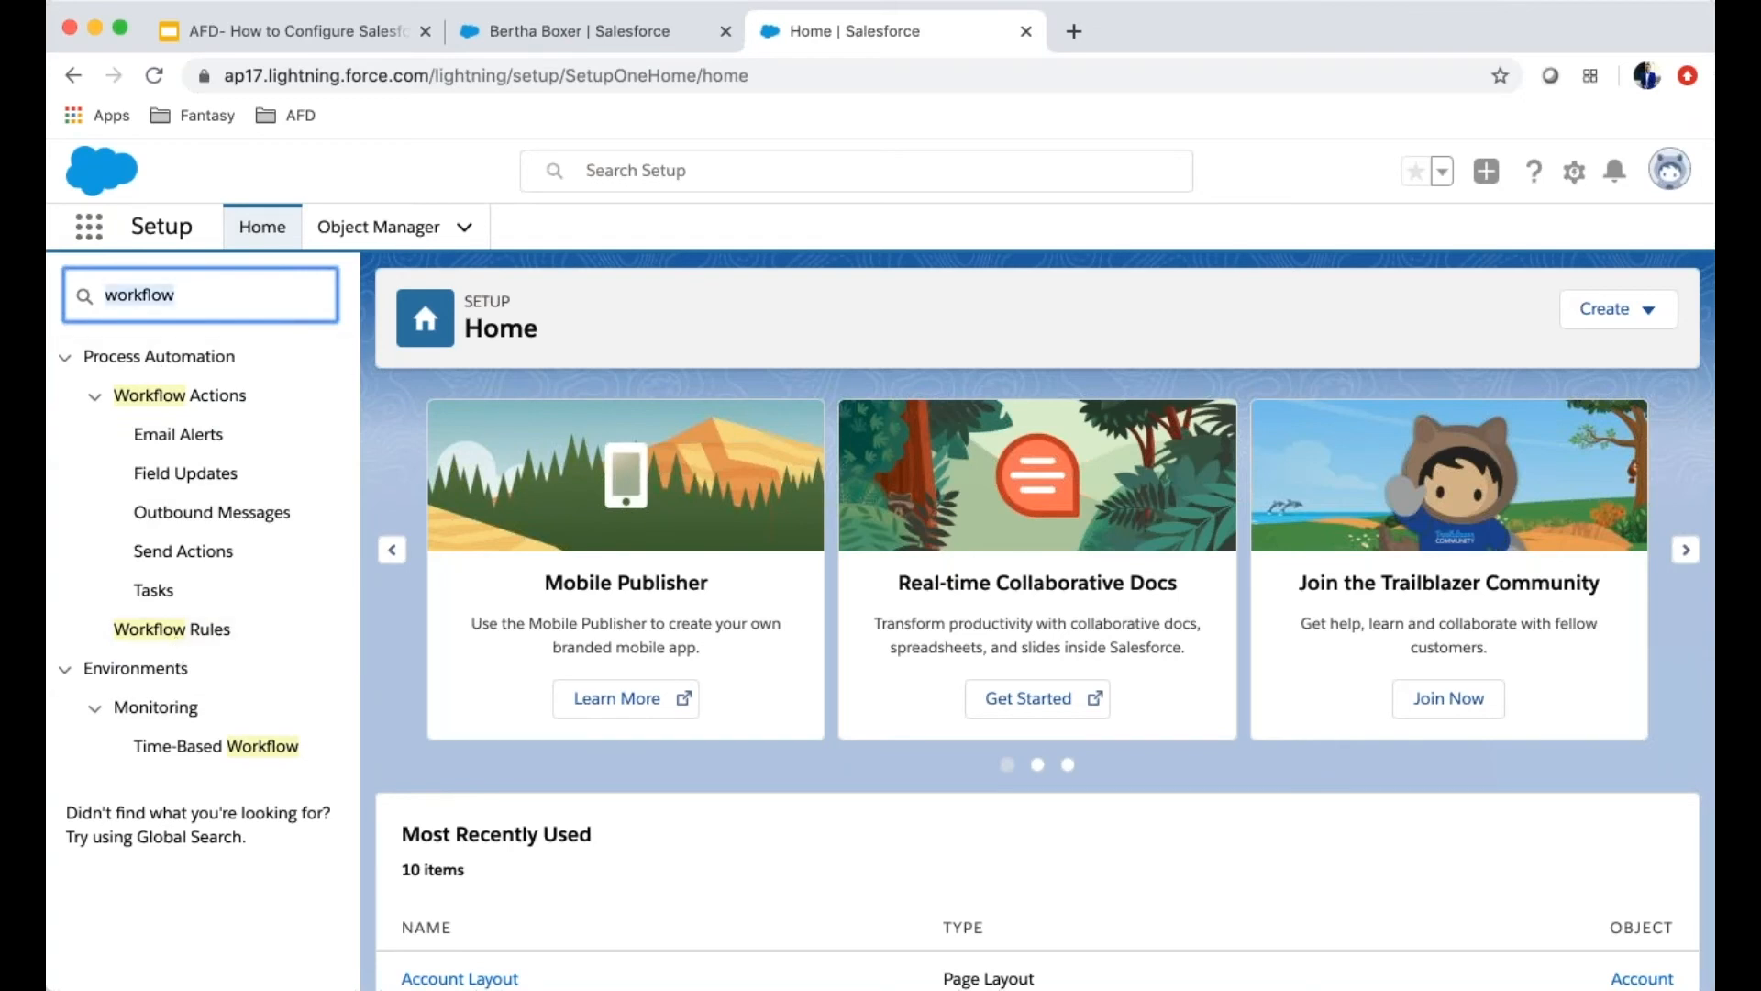
type("email")
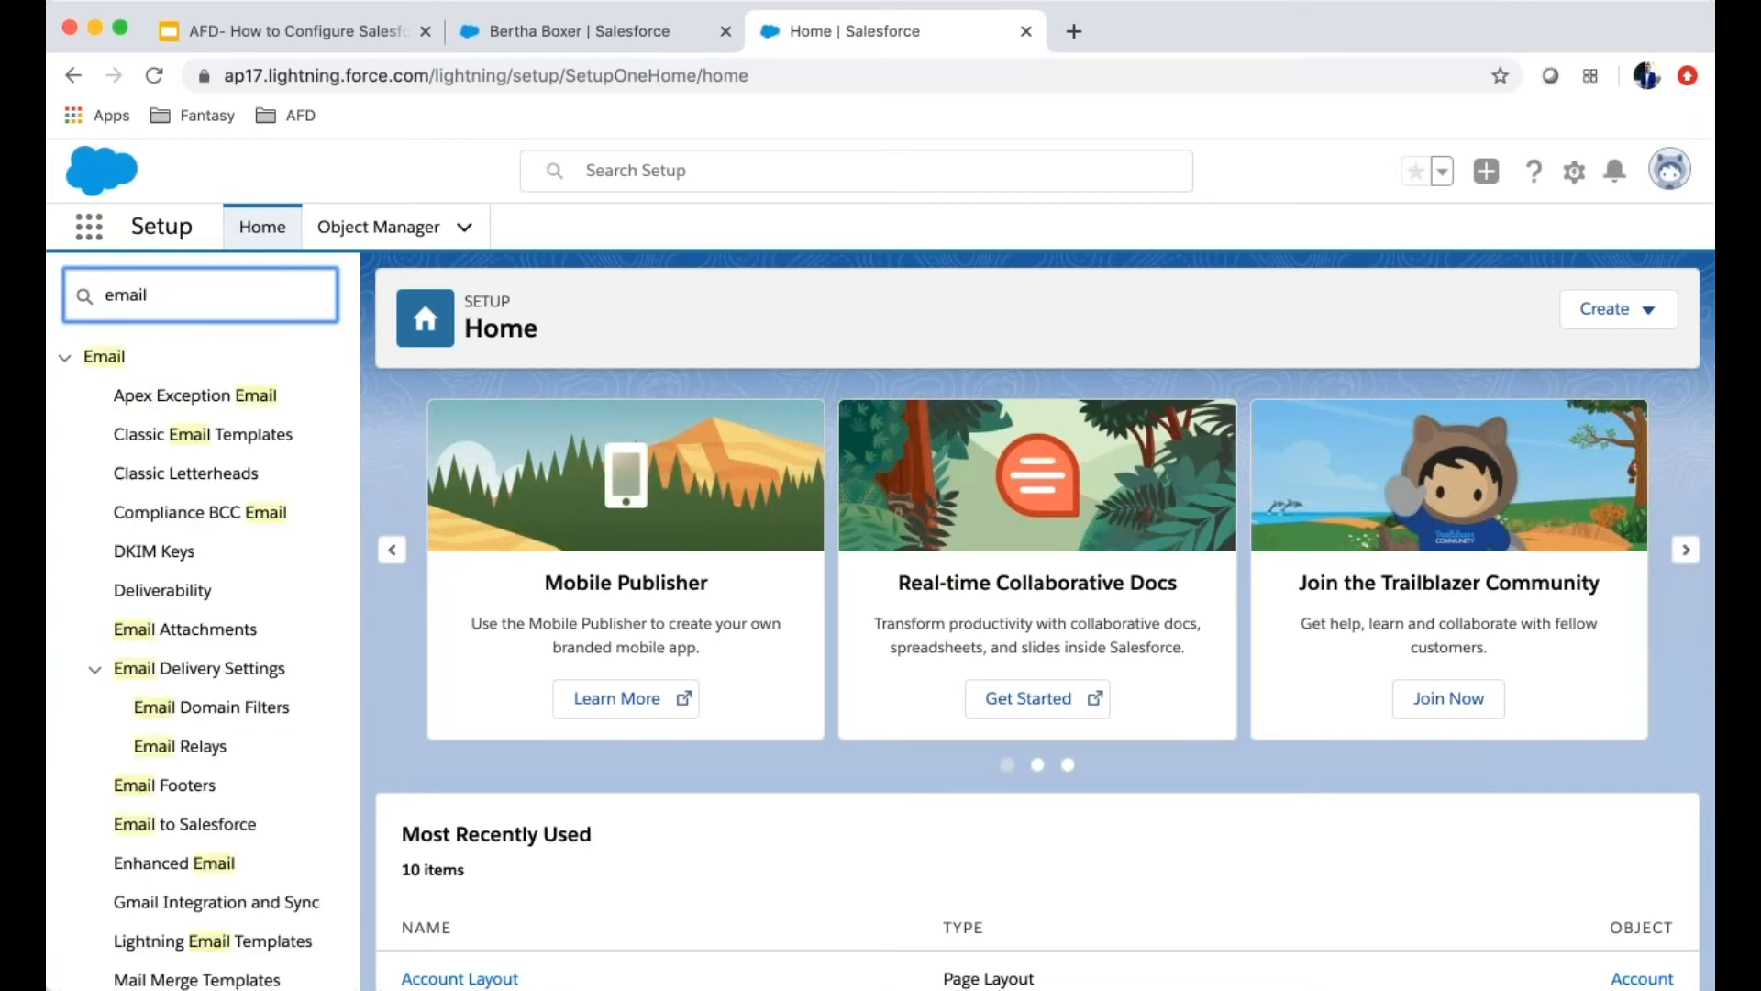
type(" tem")
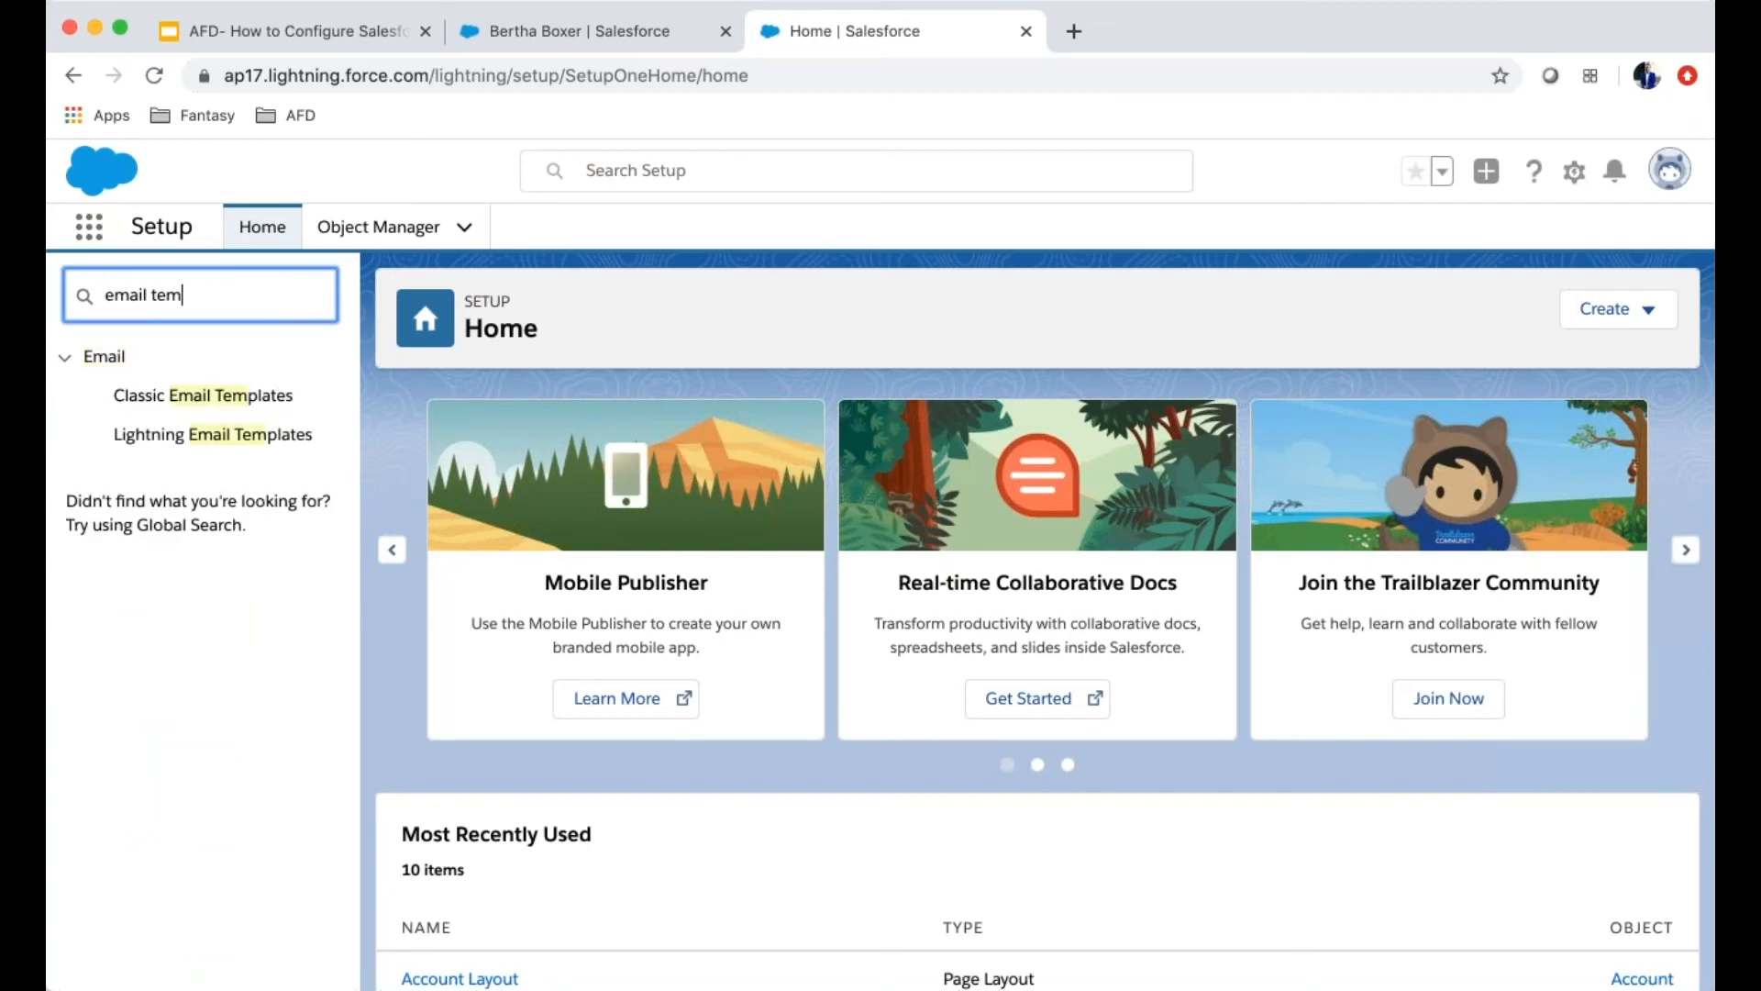
left_click(182, 404)
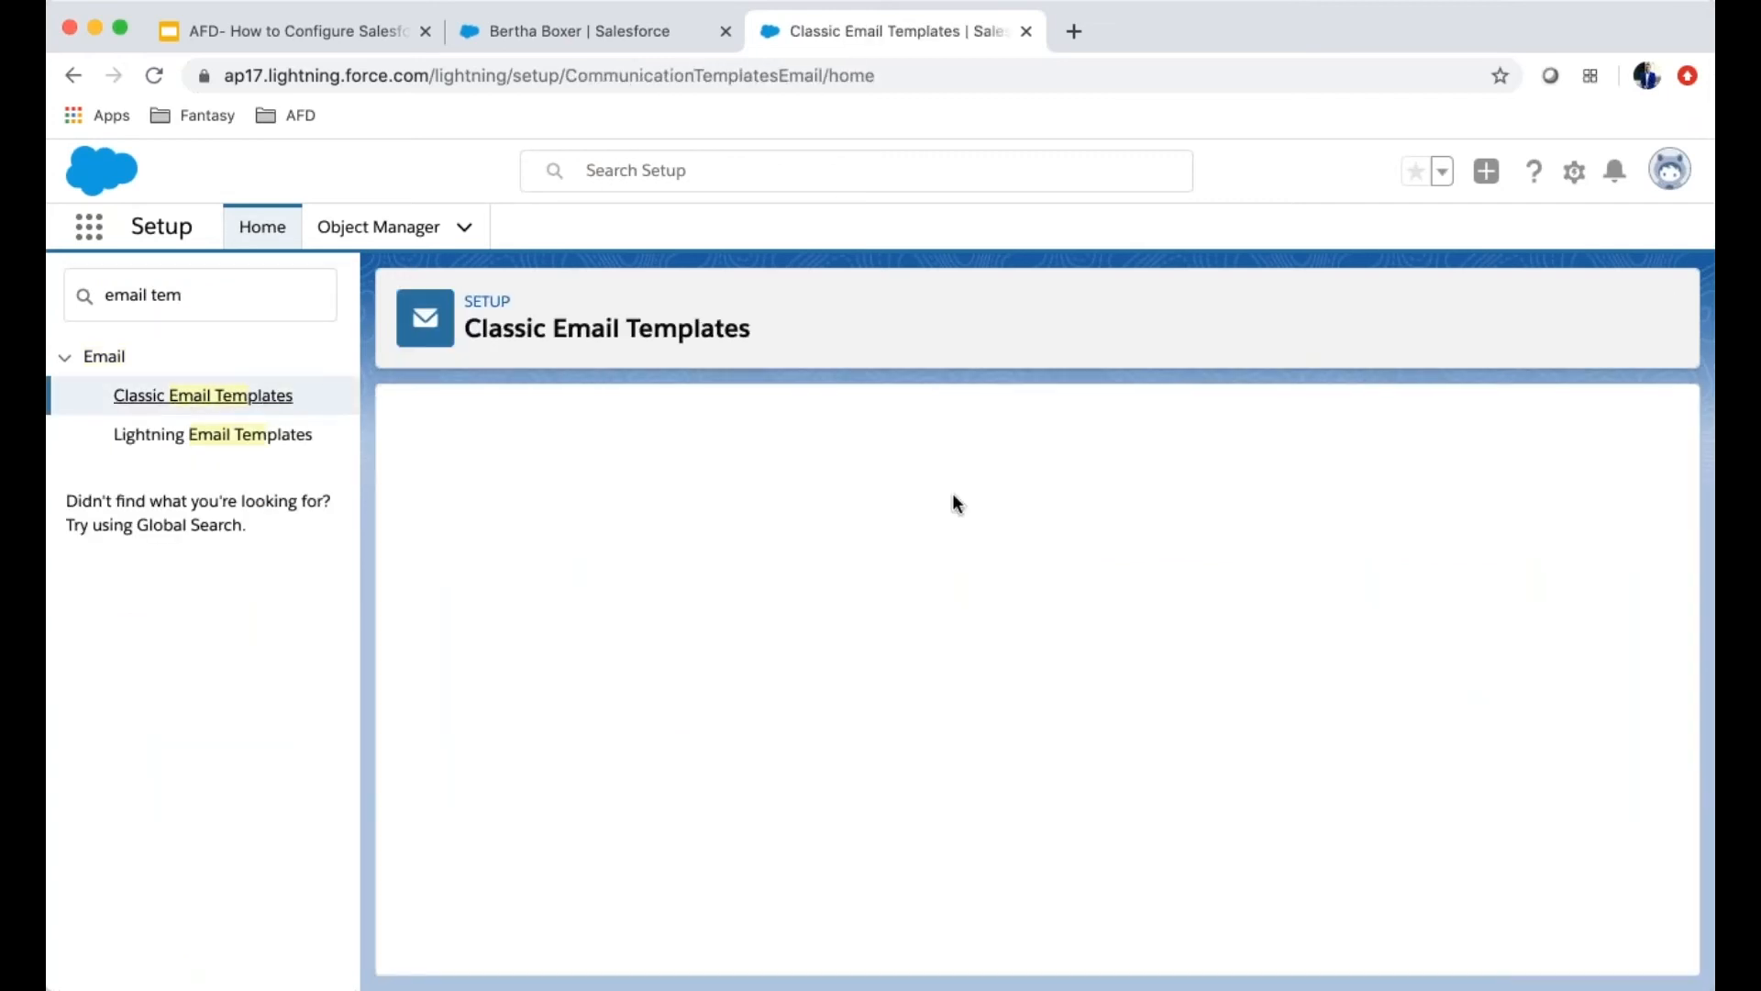
Look through the list of unfiled public classic email templates and open the Hot Lead Alert template
scroll(1116, 726, "down", 2)
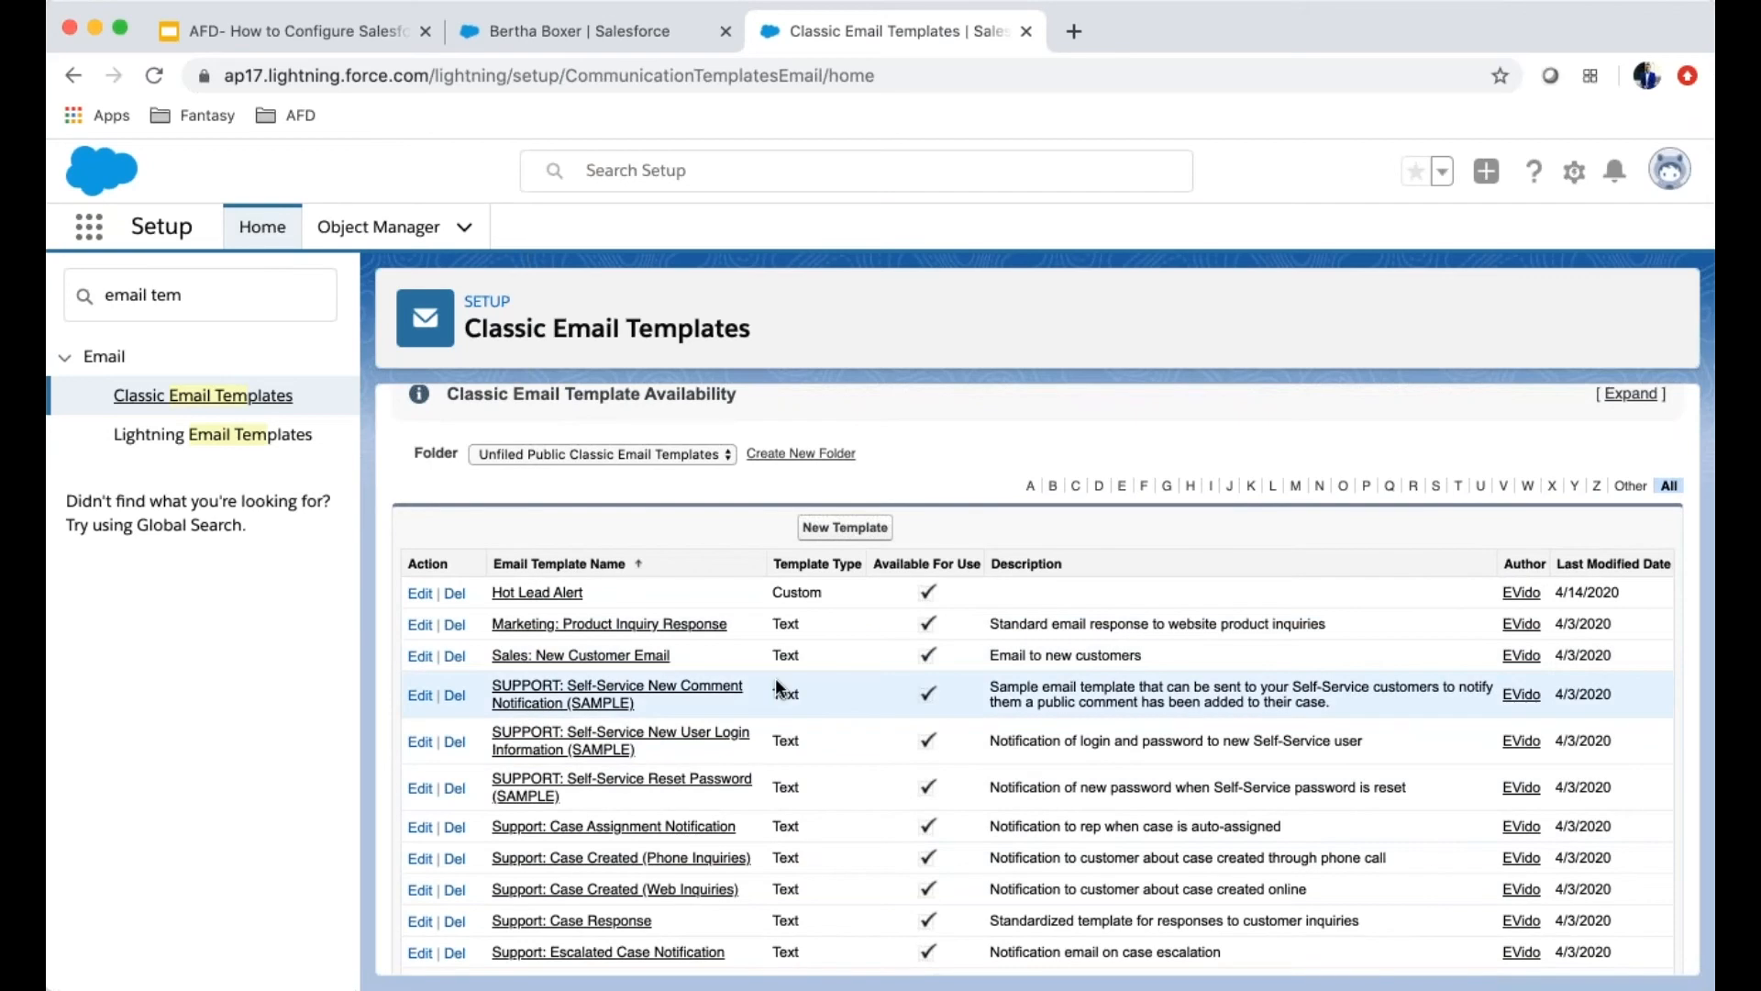
scroll(774, 679, "down", 4)
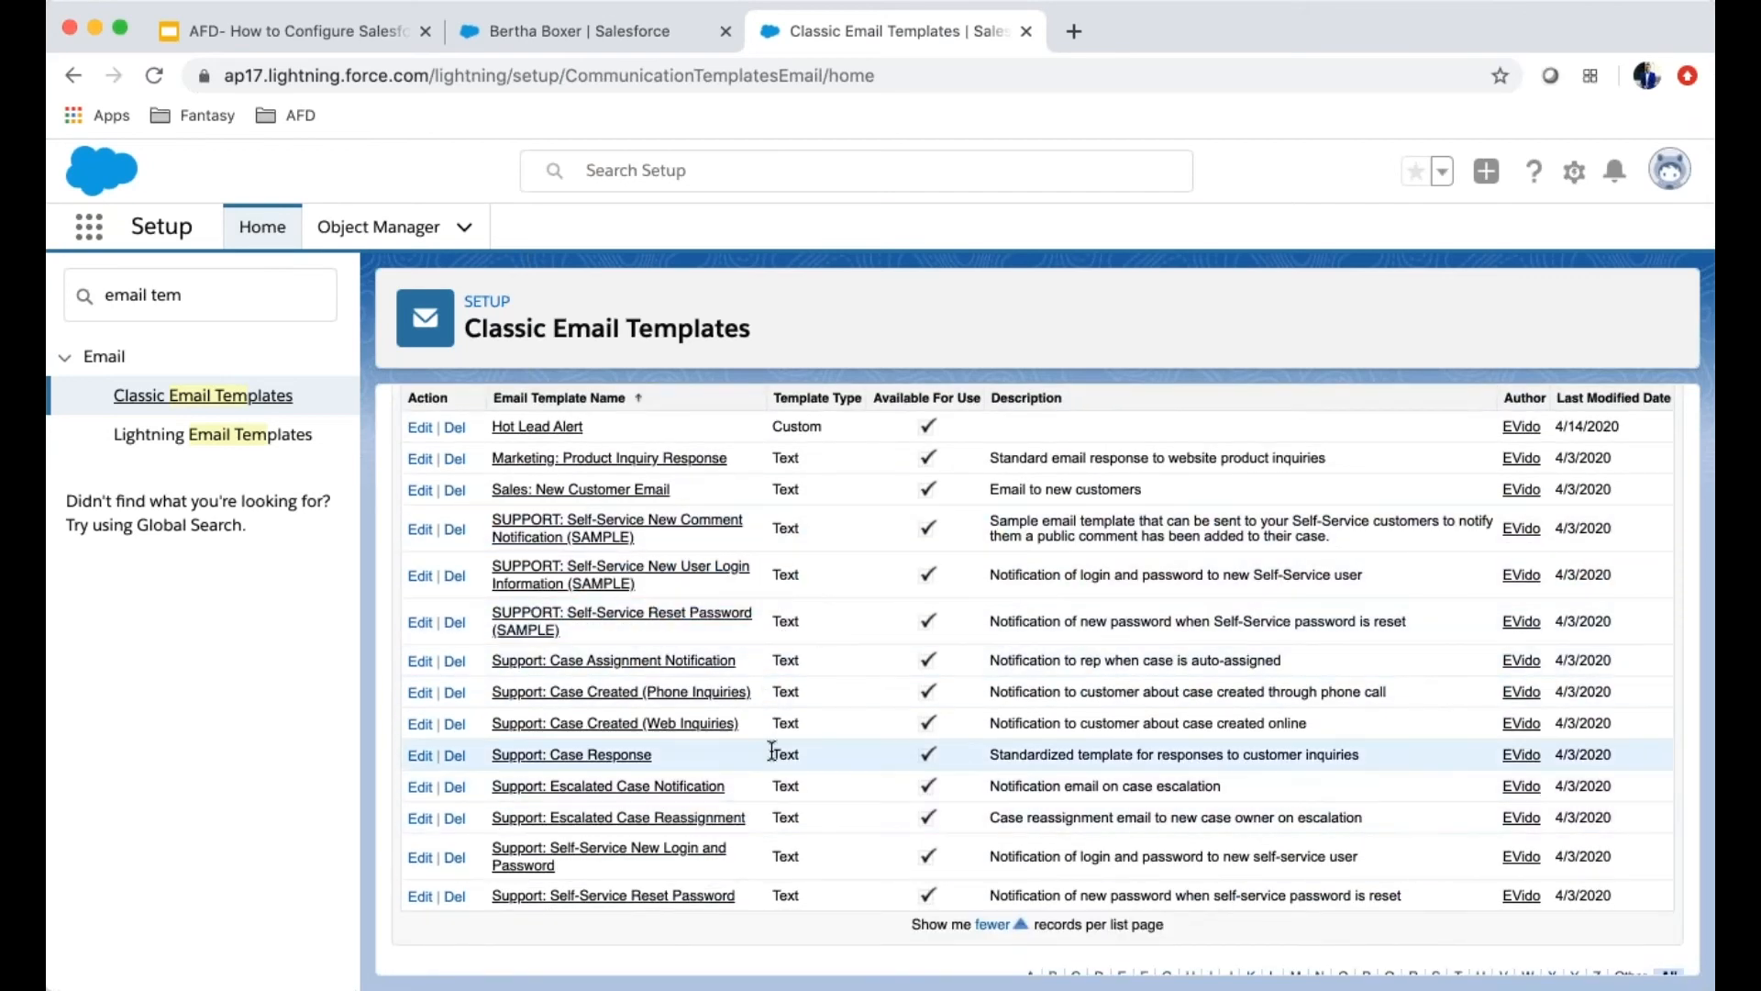
scroll(768, 687, "up", 6)
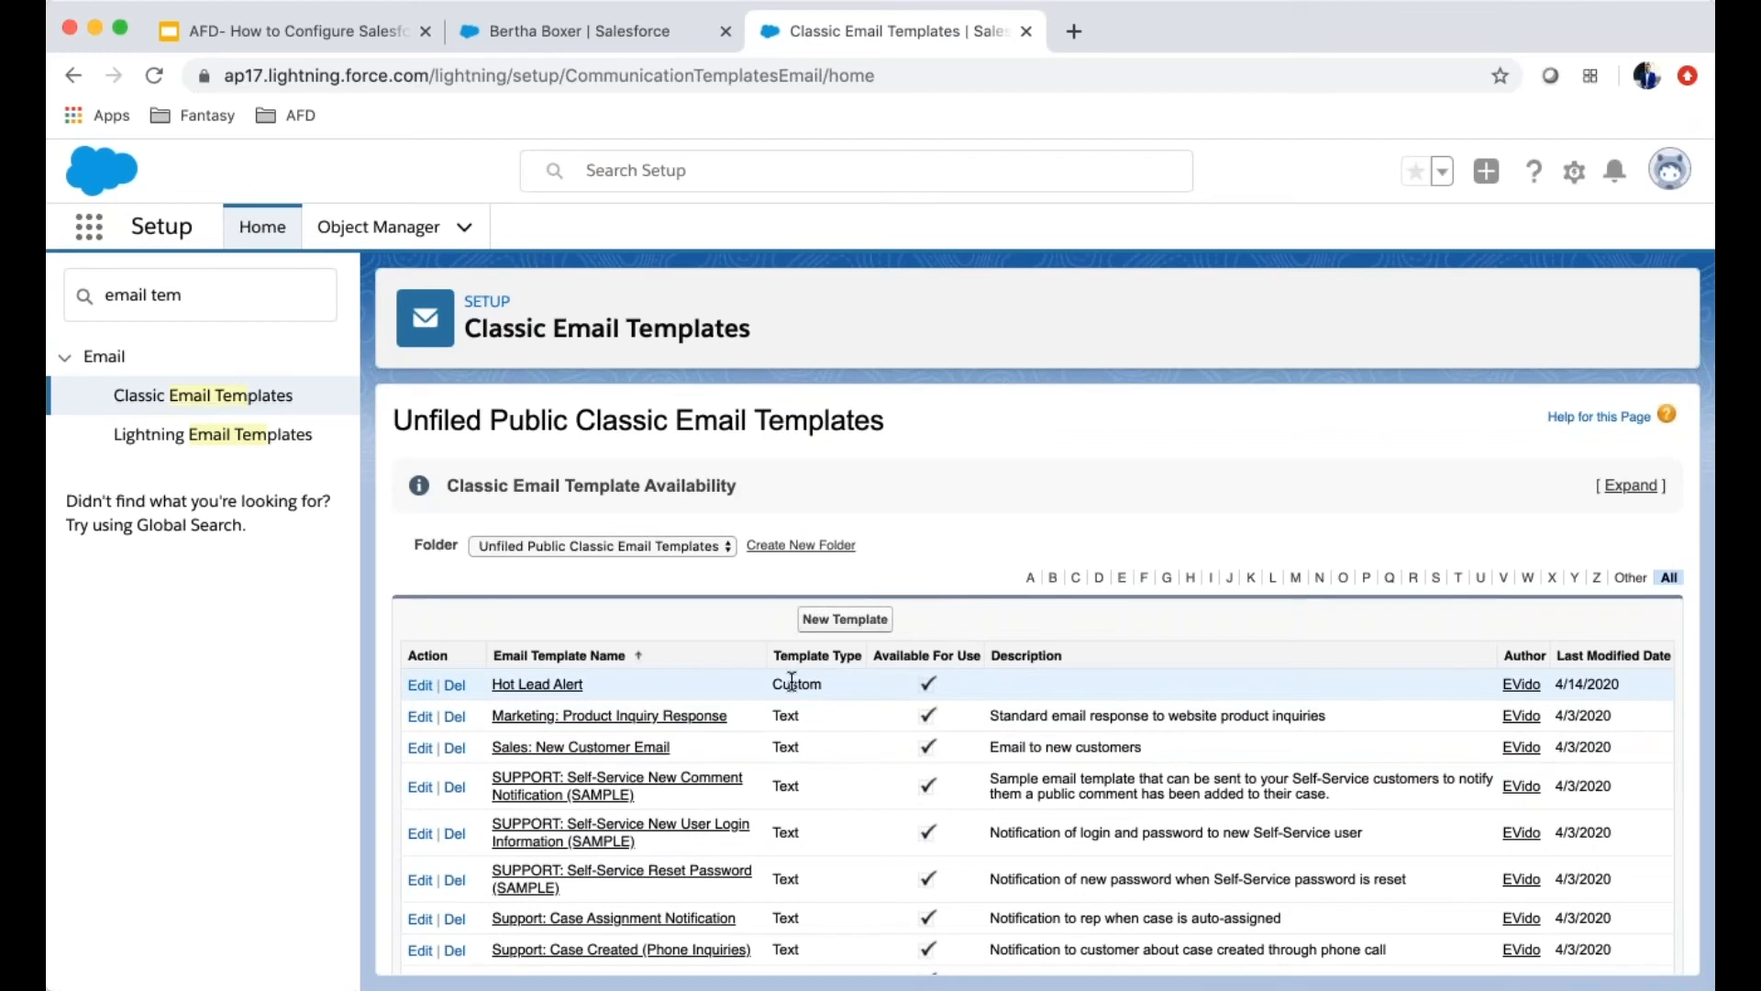
left_click(556, 688)
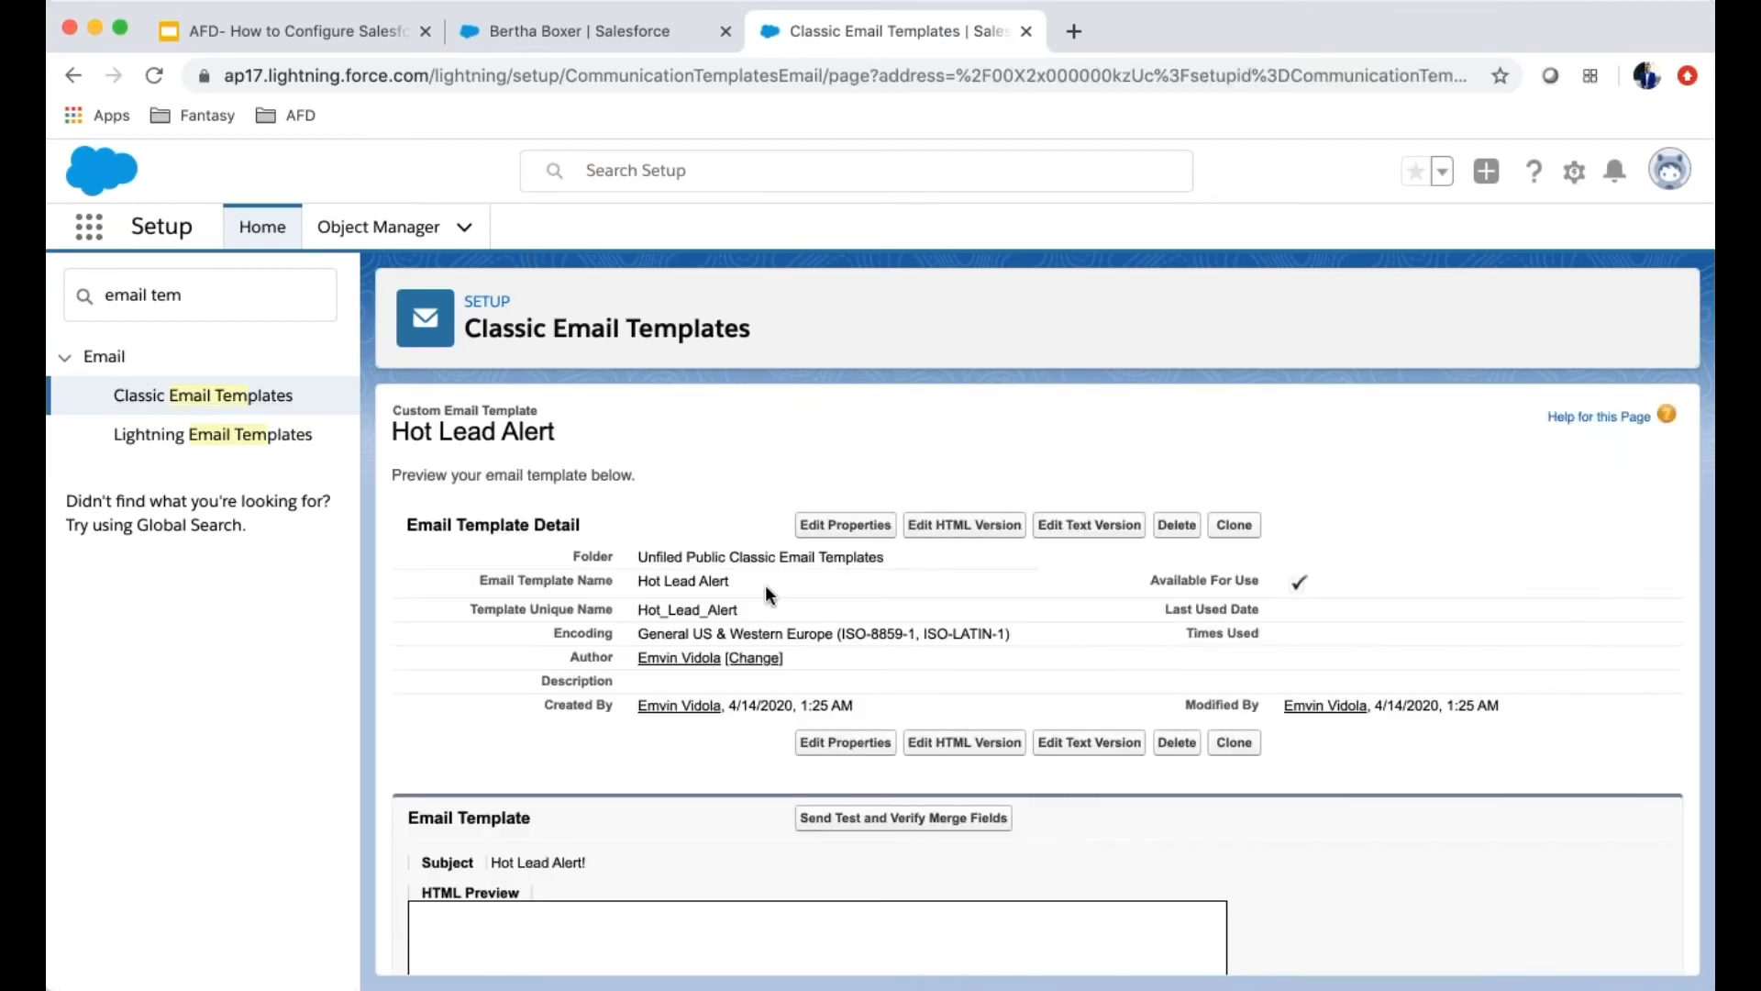
Examine the Hot Lead Alert template's details, subject, HTML preview and plain text preview
scroll(855, 587, "down", 3)
scroll(768, 642, "up", 5)
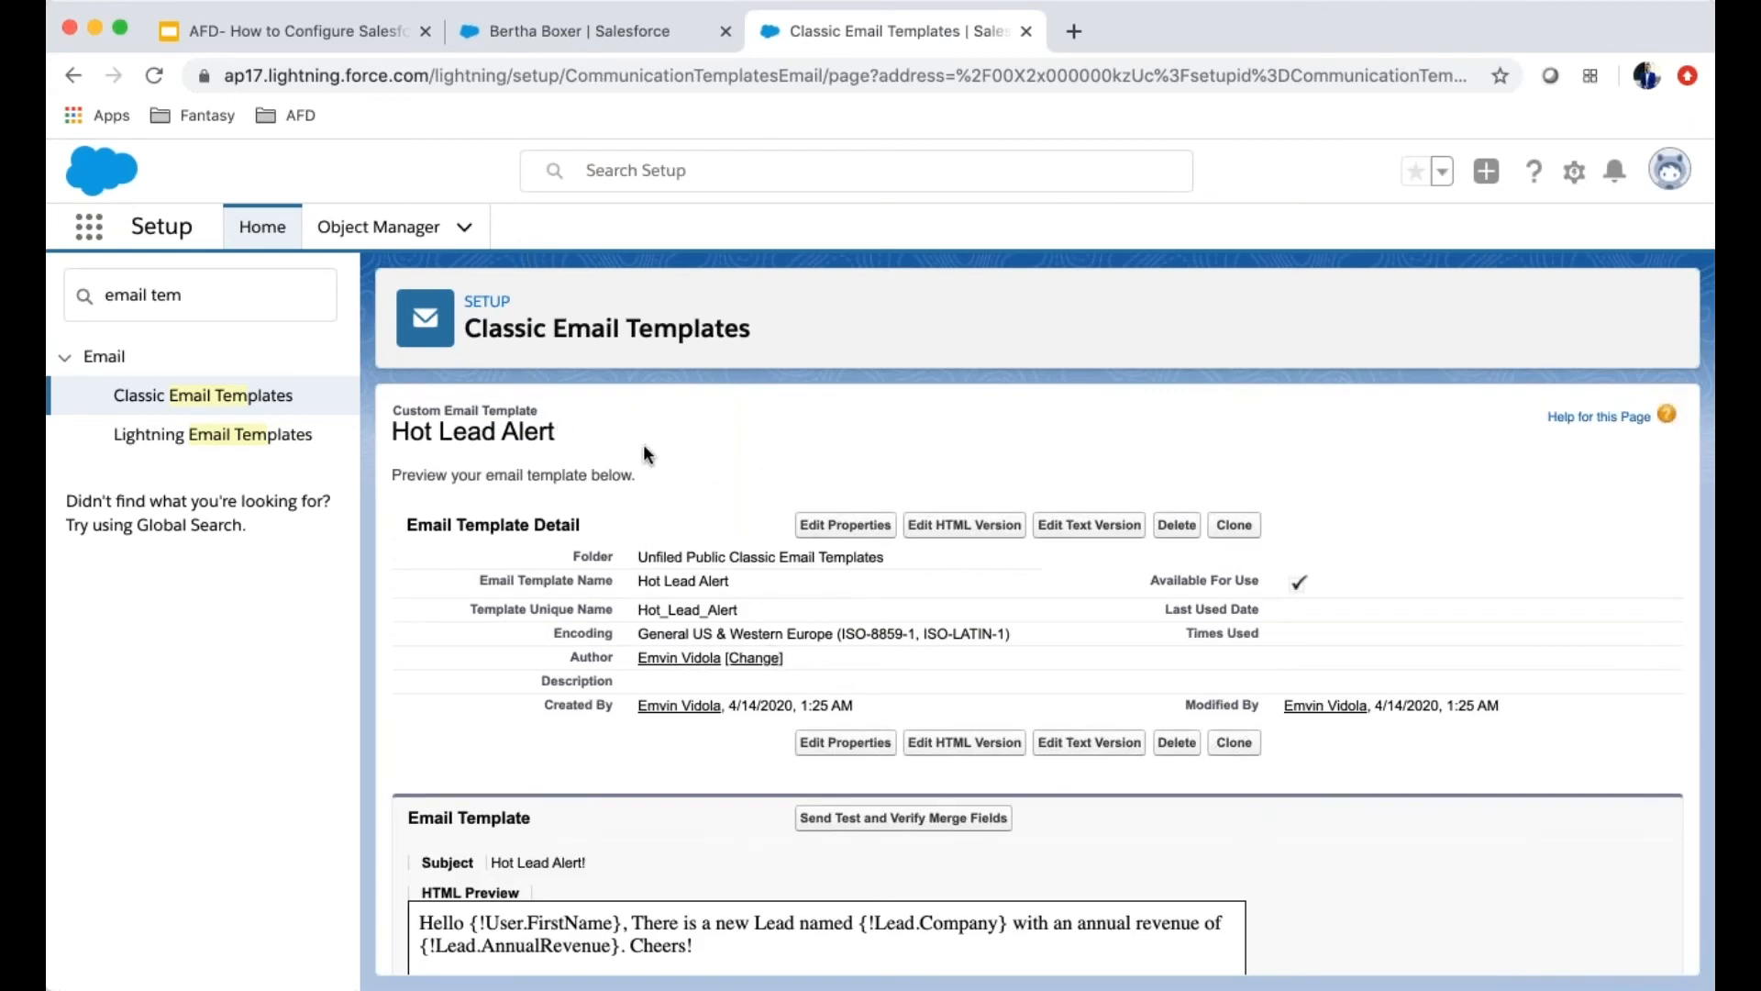
scroll(616, 602, "down", 1)
scroll(617, 602, "down", 3)
scroll(1052, 666, "up", 4)
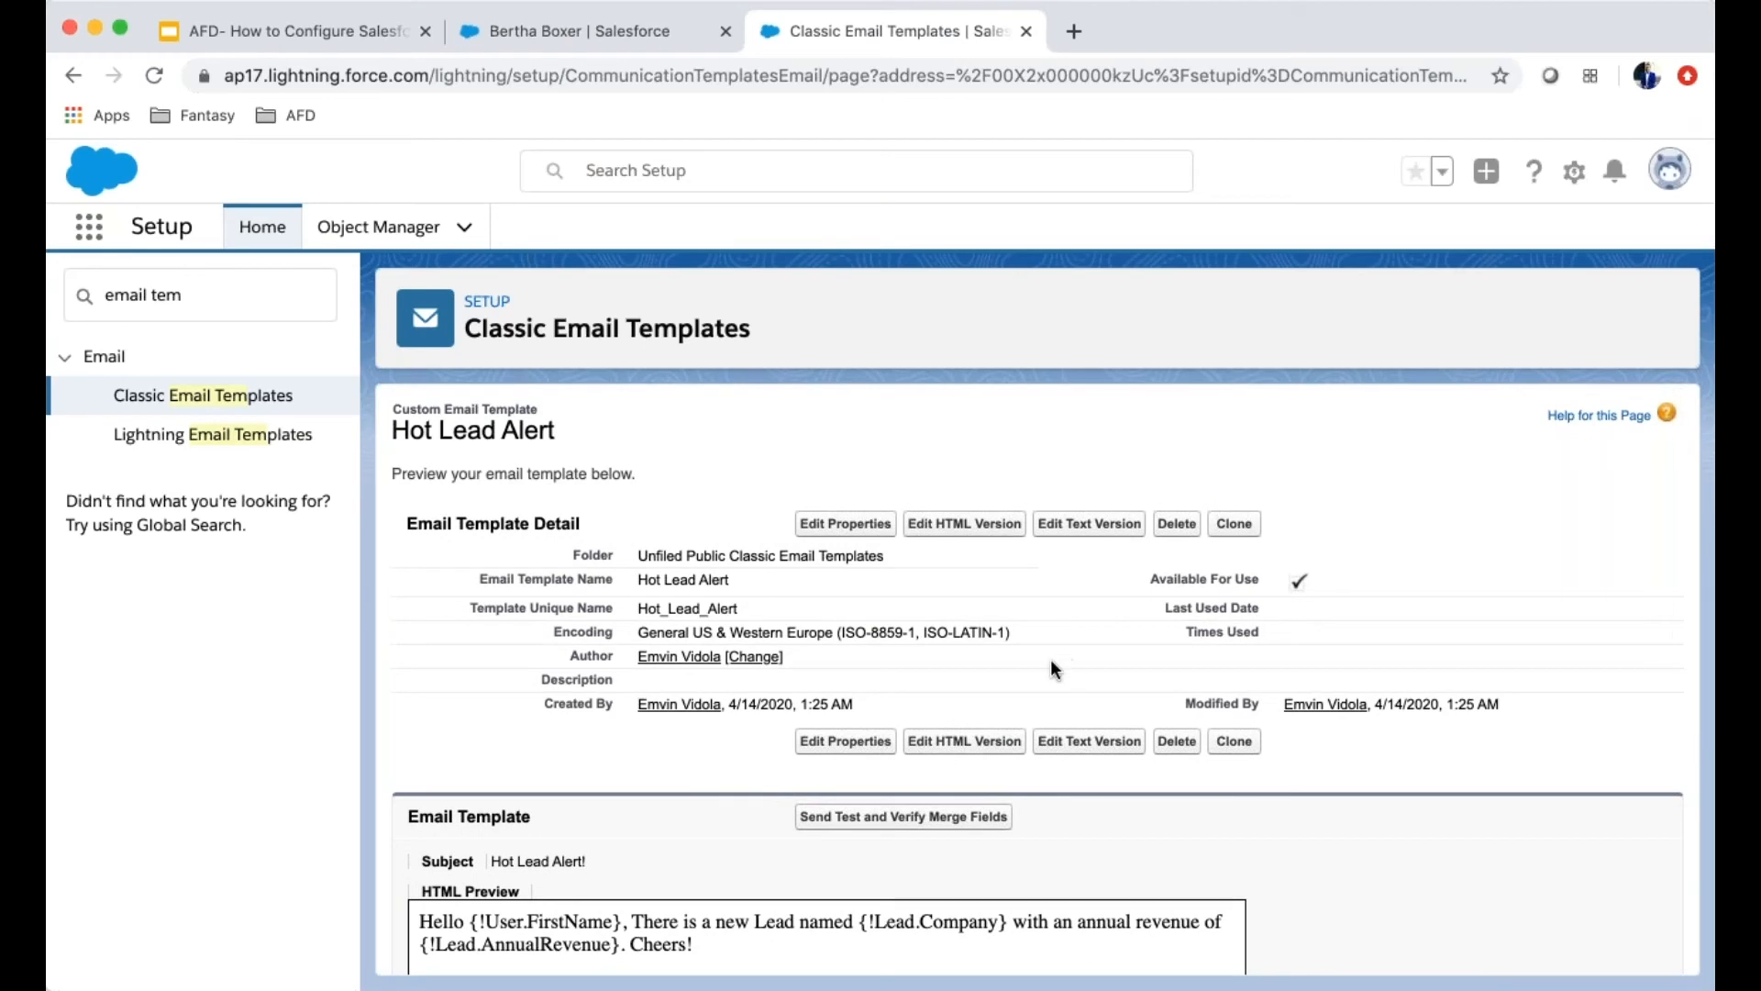
scroll(857, 679, "down", 4)
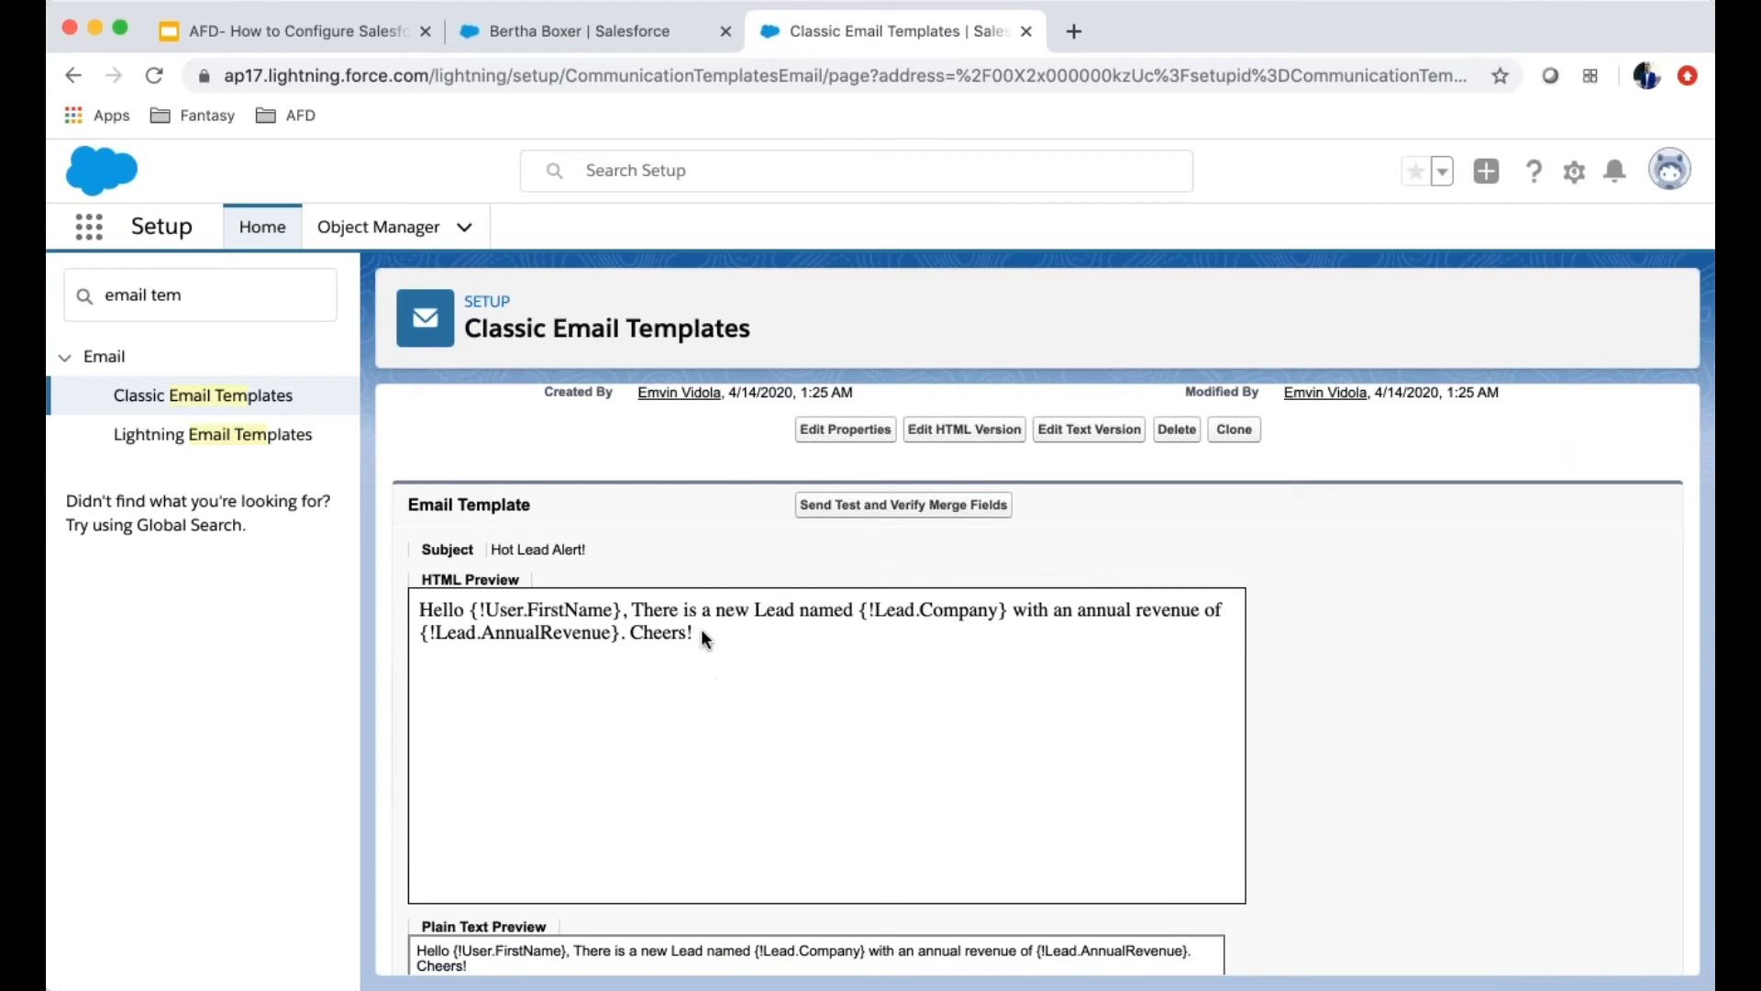
scroll(550, 756, "down", 3)
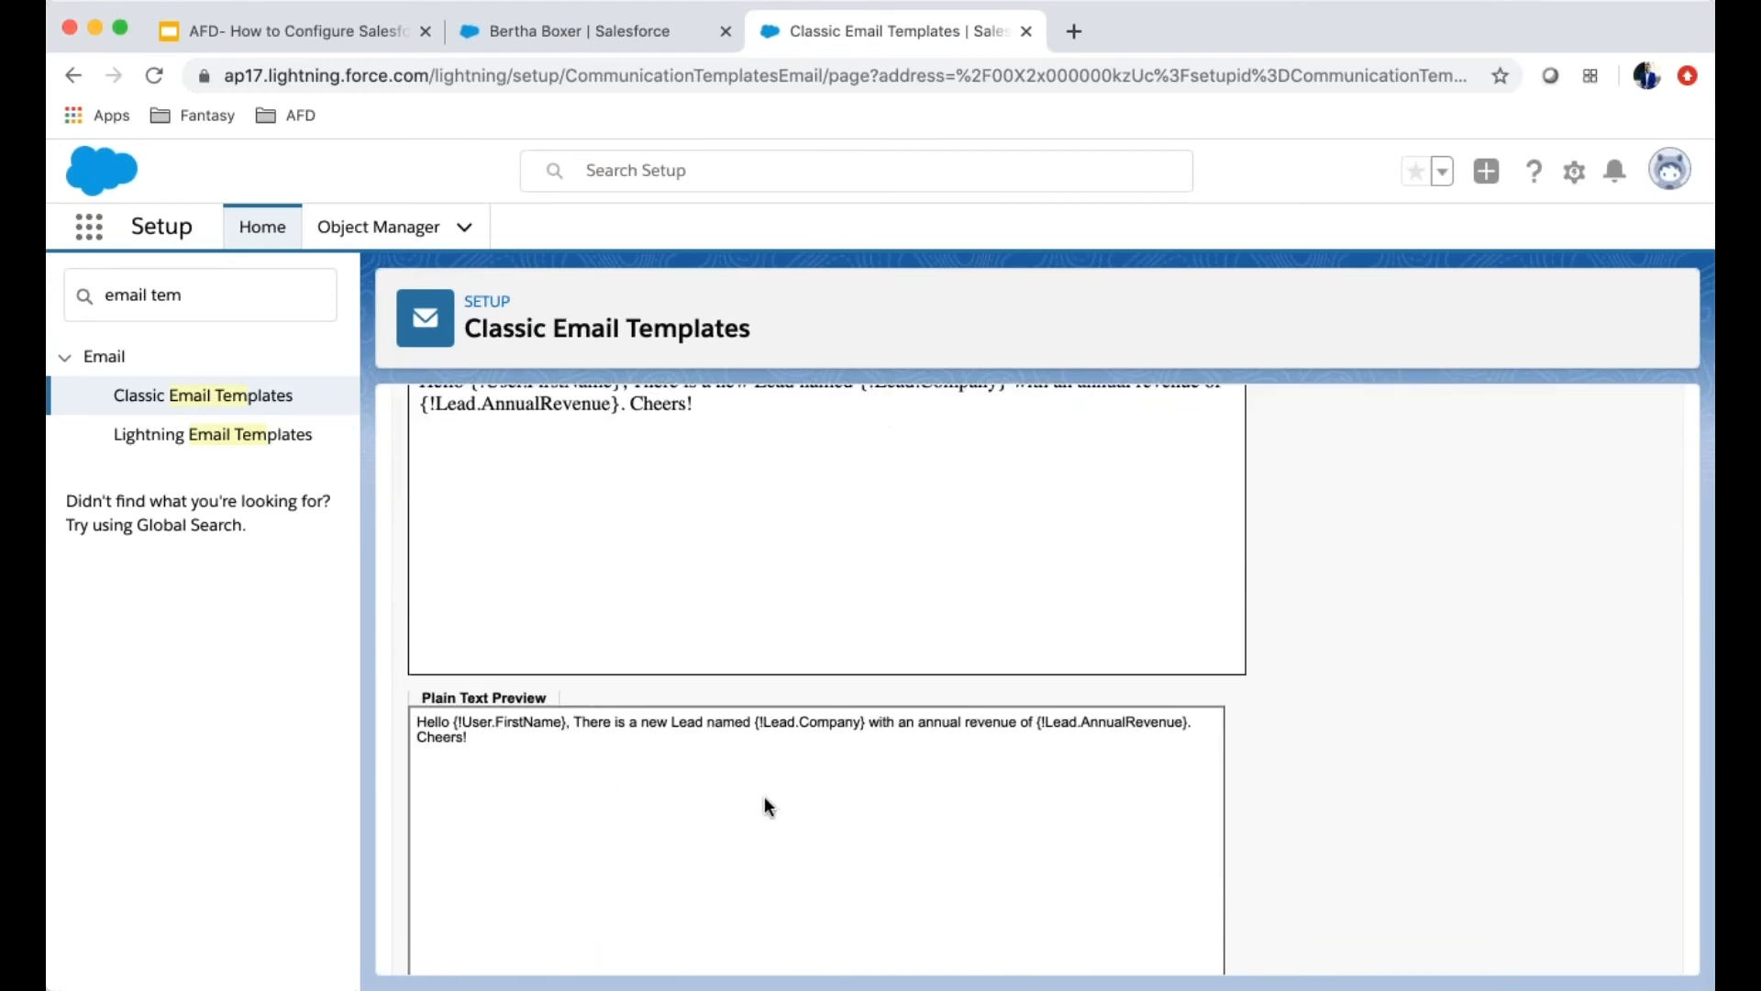
triple_click(479, 736)
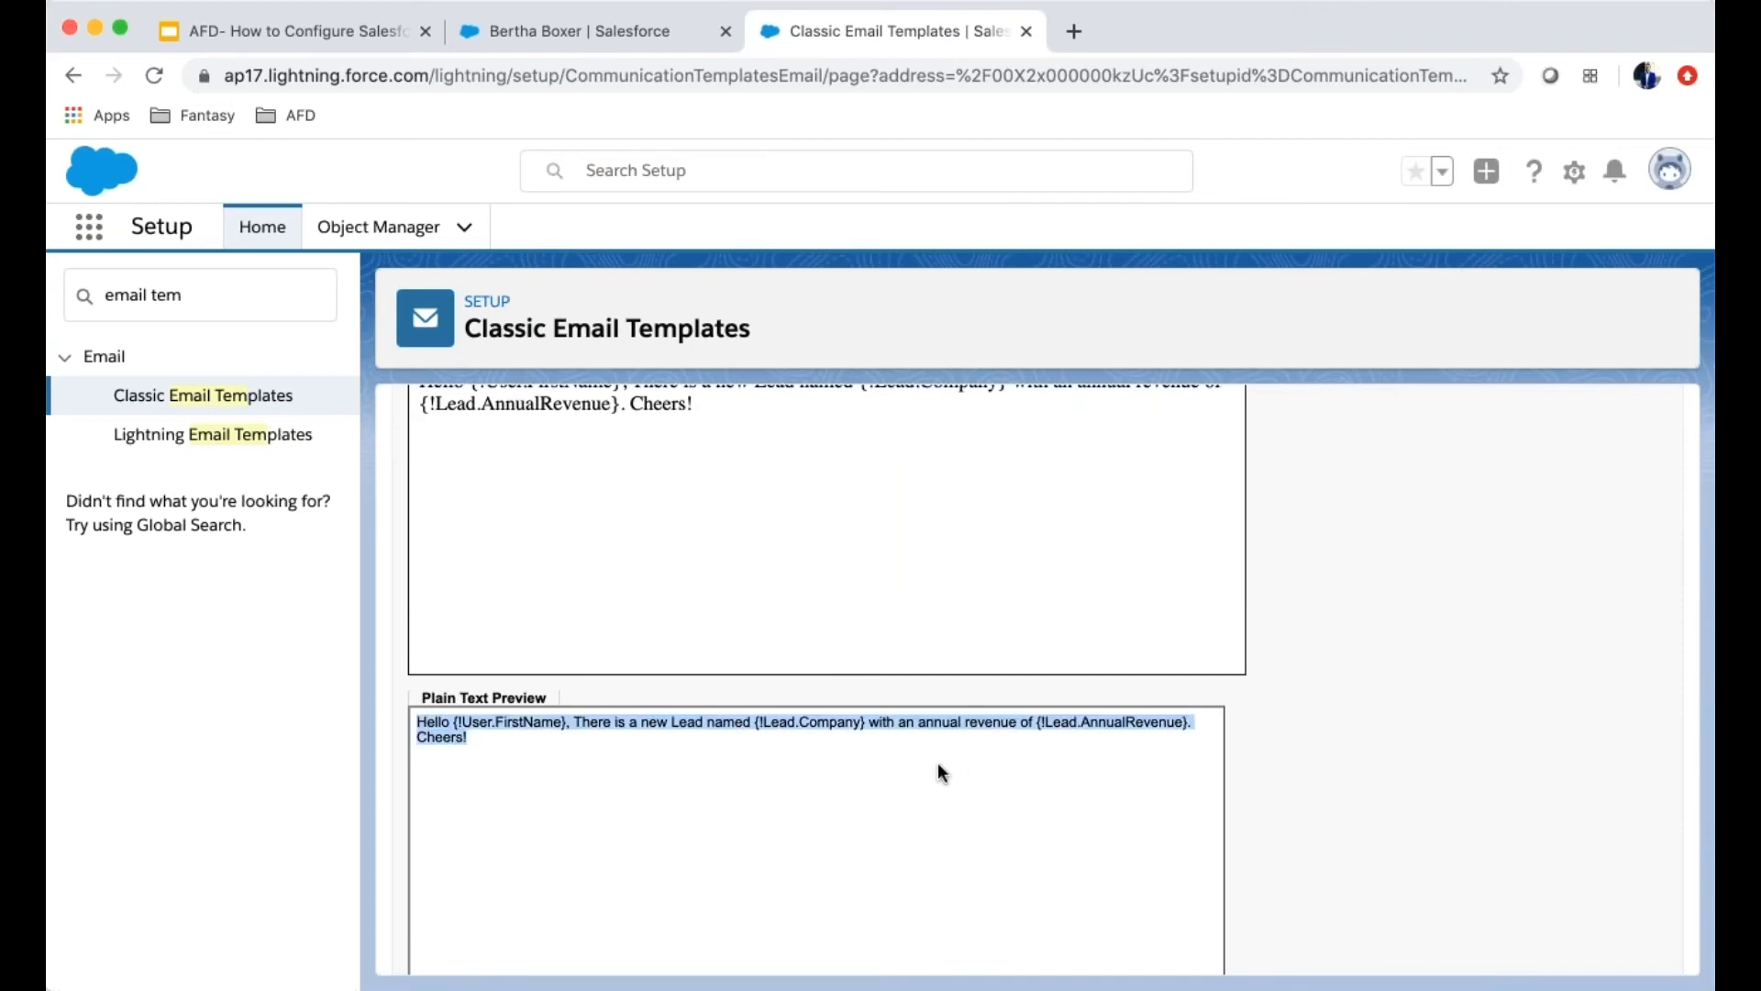
scroll(941, 773, "up", 5)
scroll(1011, 682, "up", 2)
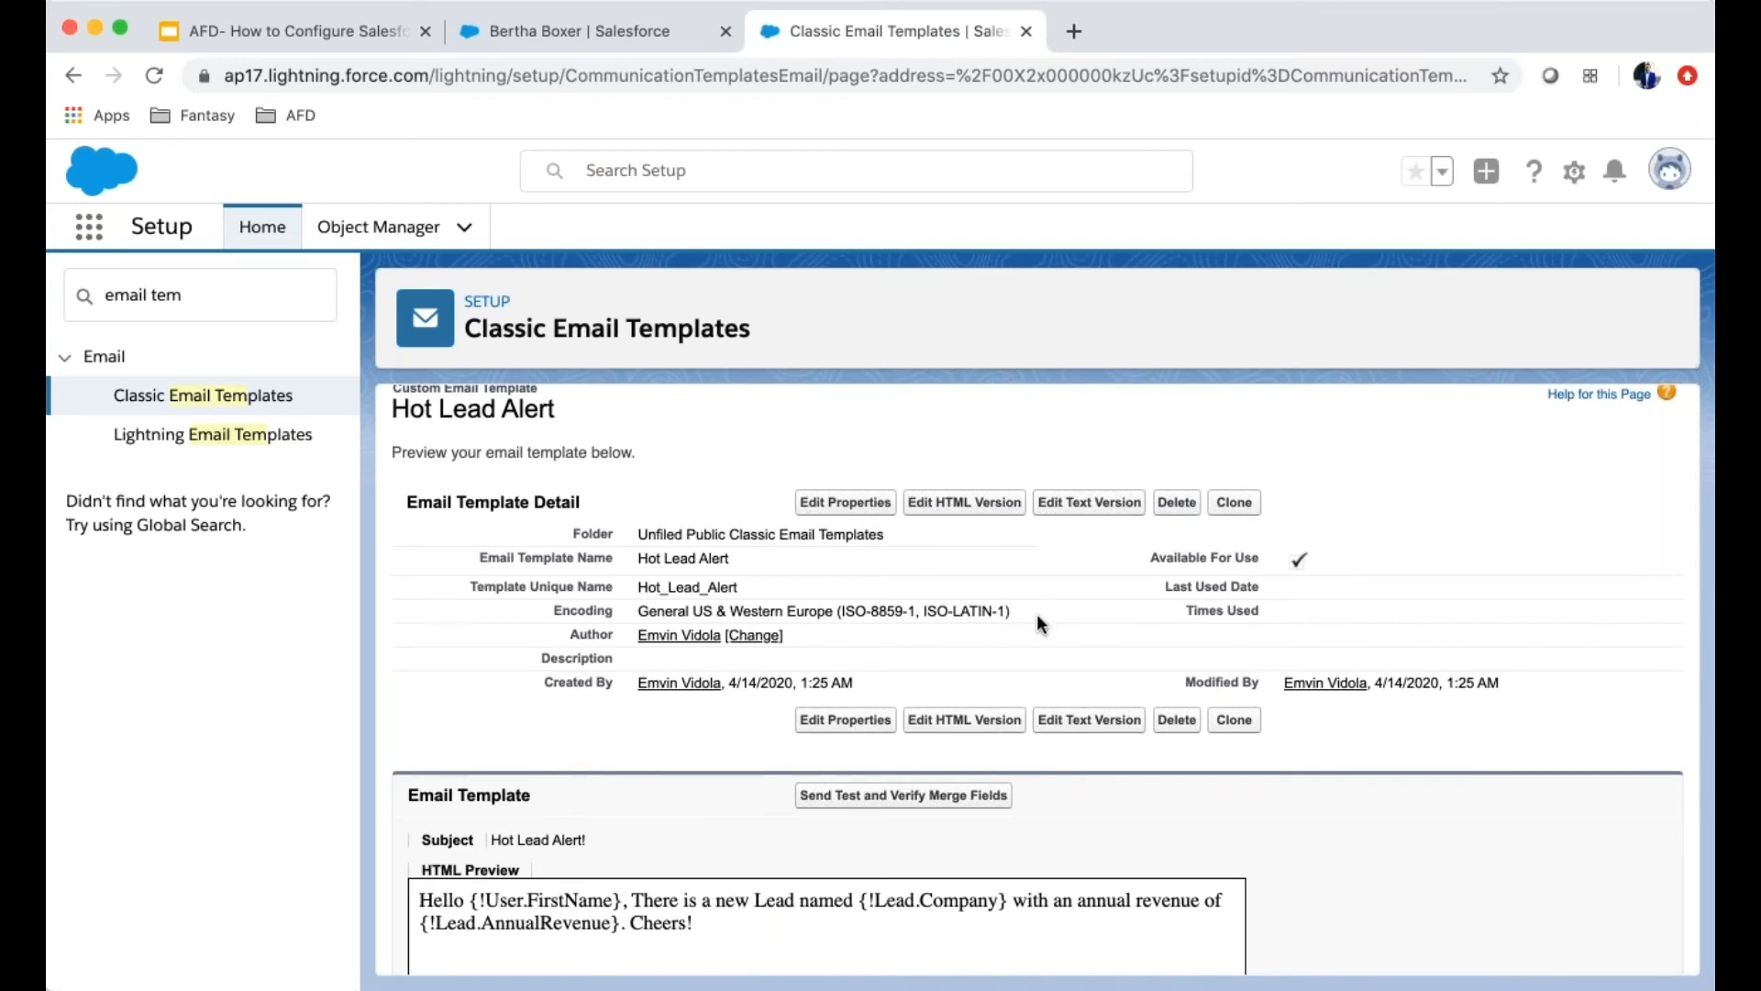
scroll(835, 592, "down", 2)
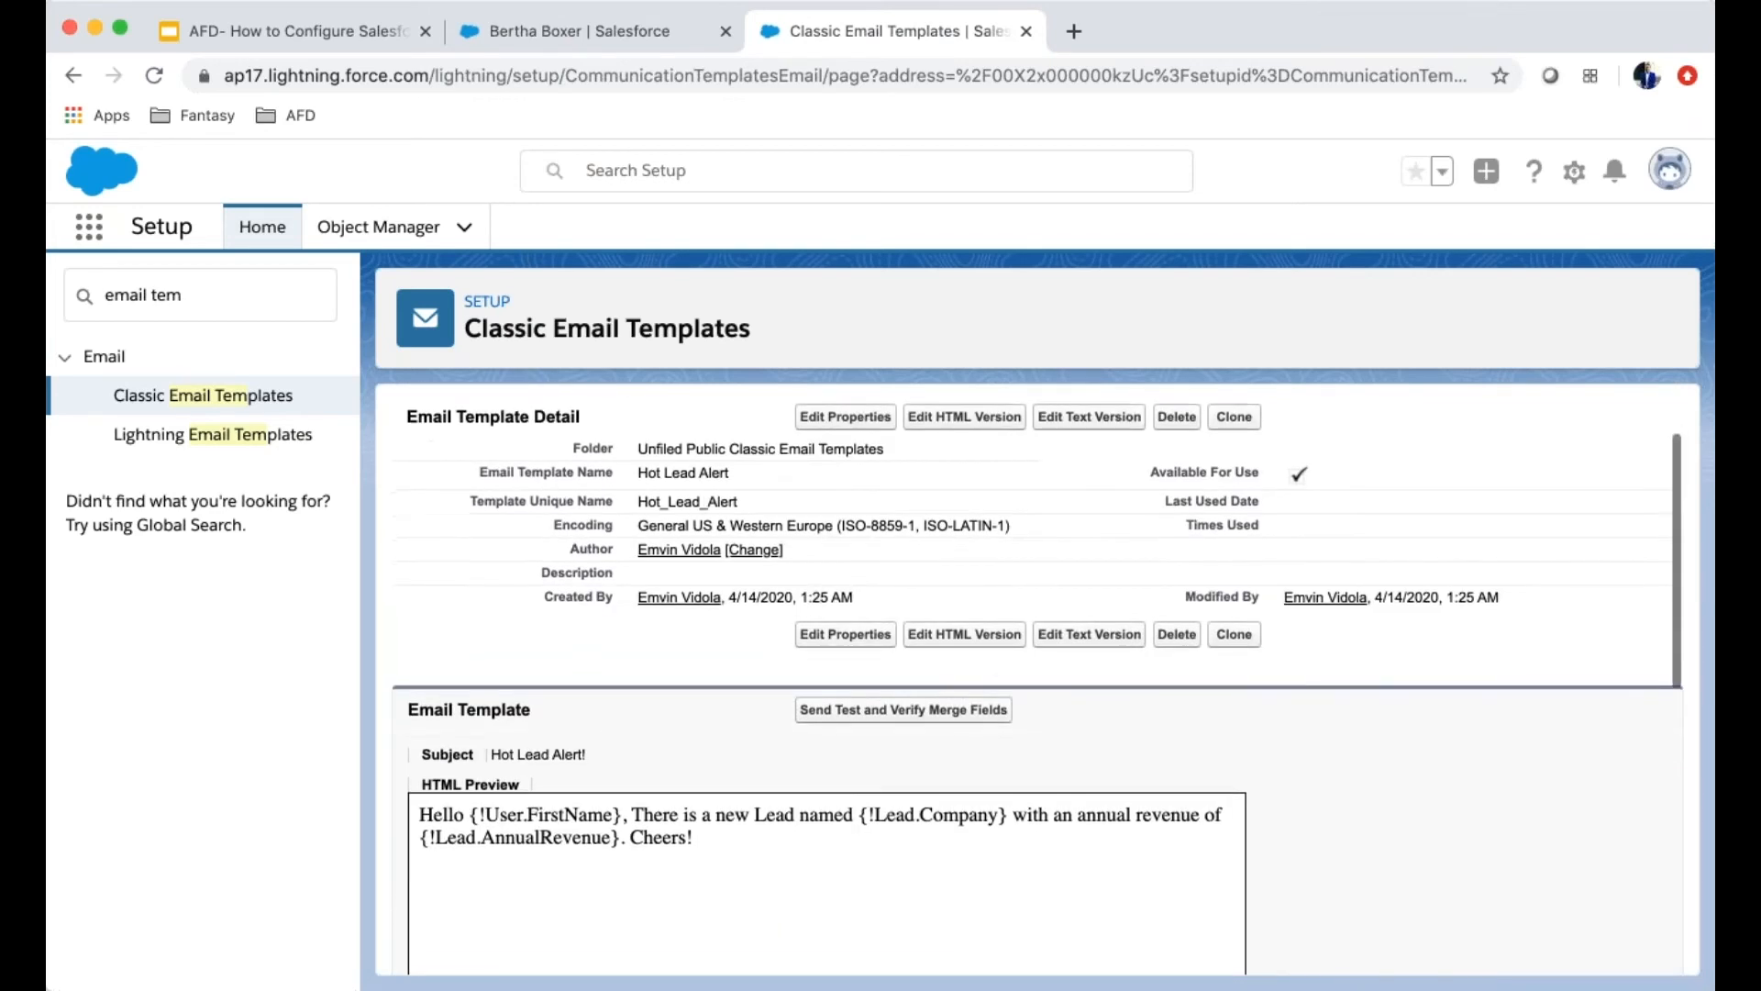
Open the HTML version of the Hot Lead Alert template for editing
left_click(988, 649)
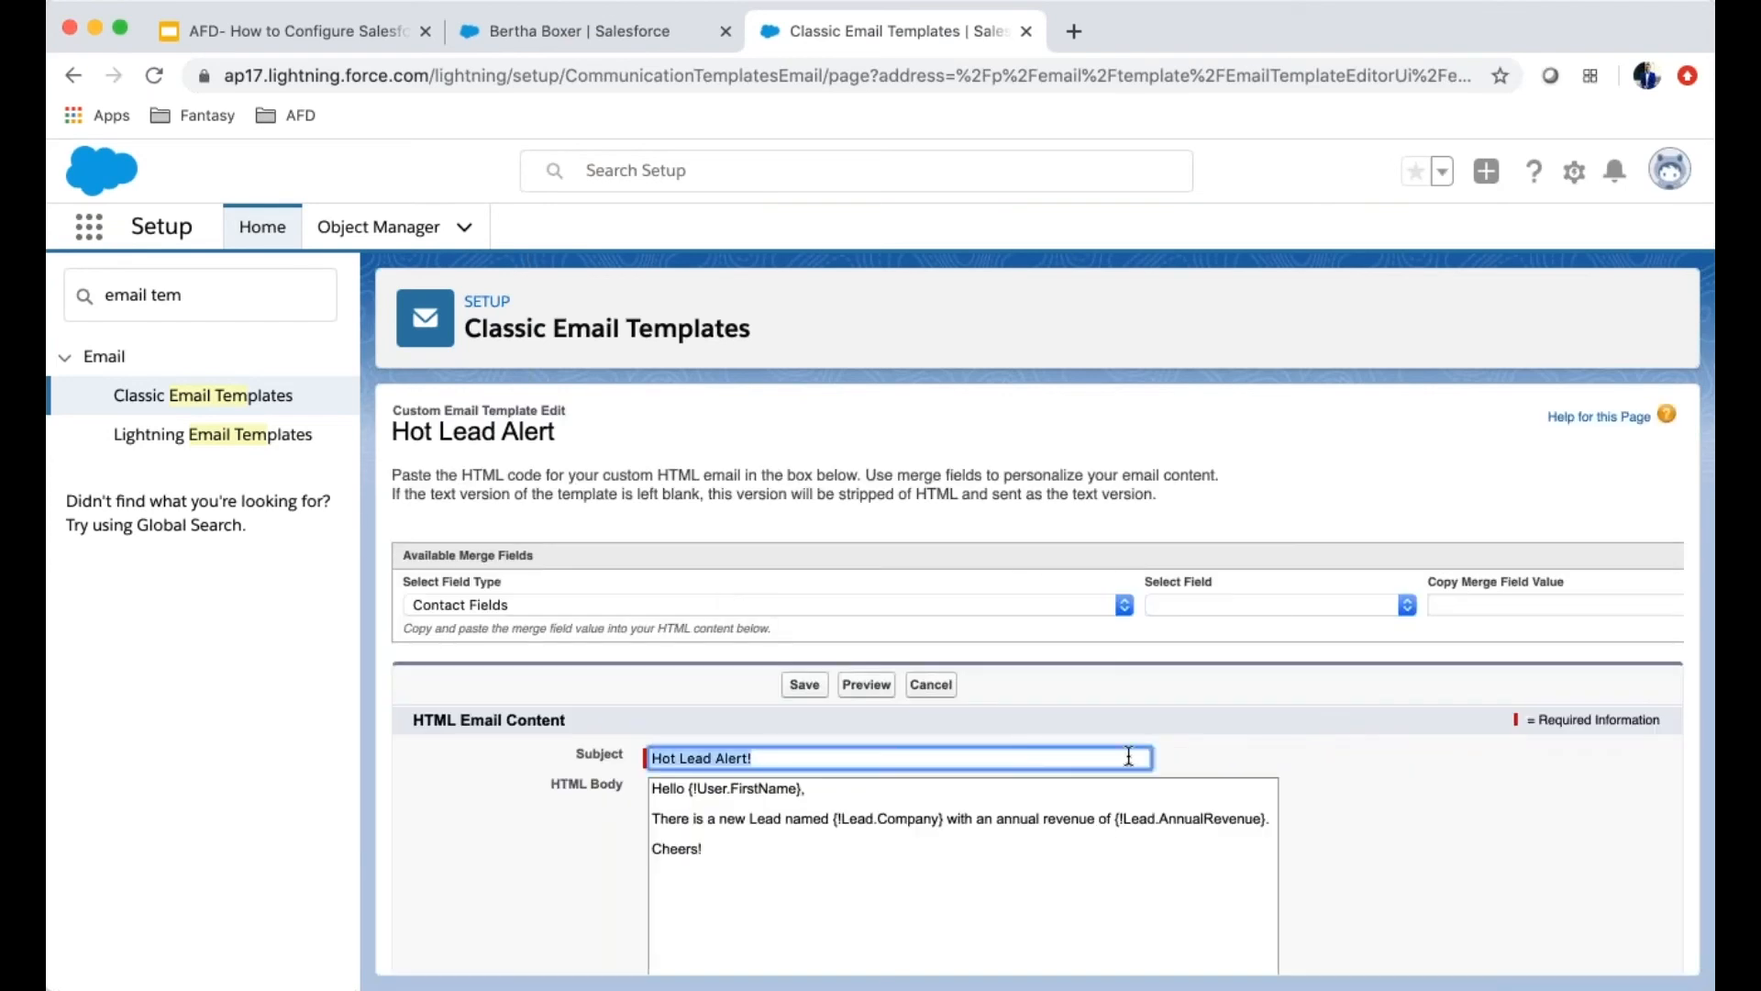
scroll(1146, 754, "down", 5)
scroll(912, 598, "up", 4)
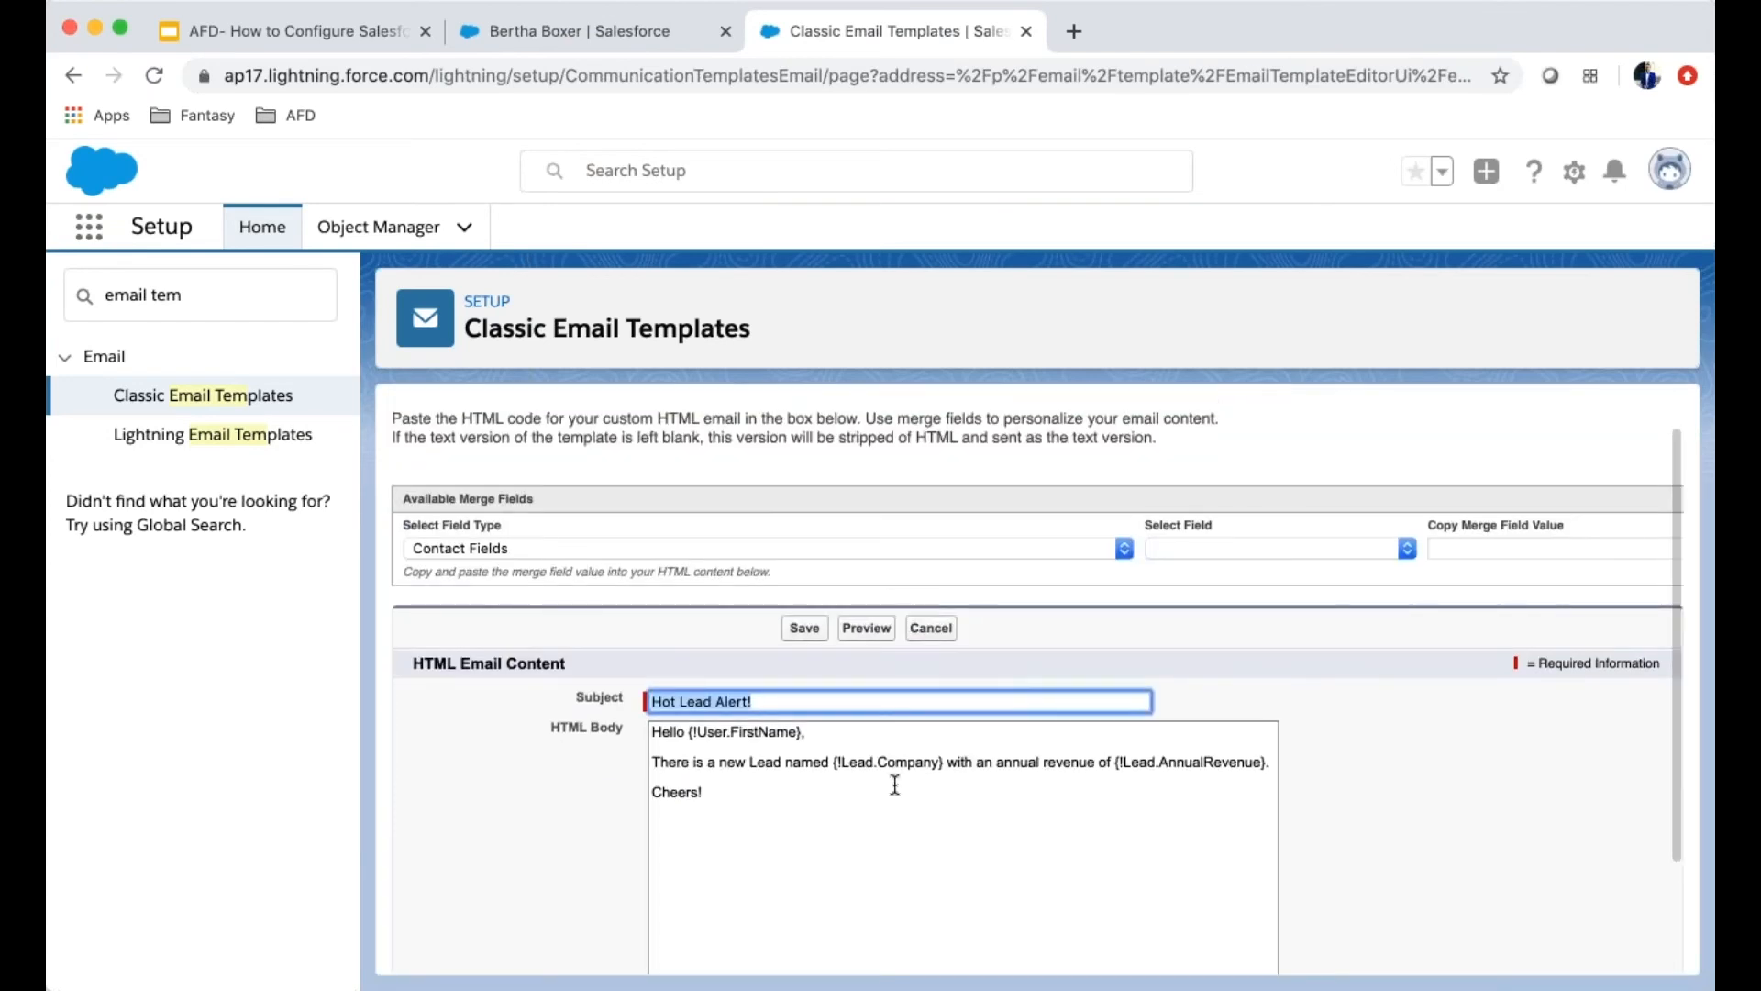
Examine the user first name, lead company and annual revenue merge fields in the HTML body
scroll(901, 796, "down", 1)
left_click_drag(689, 680, 801, 678)
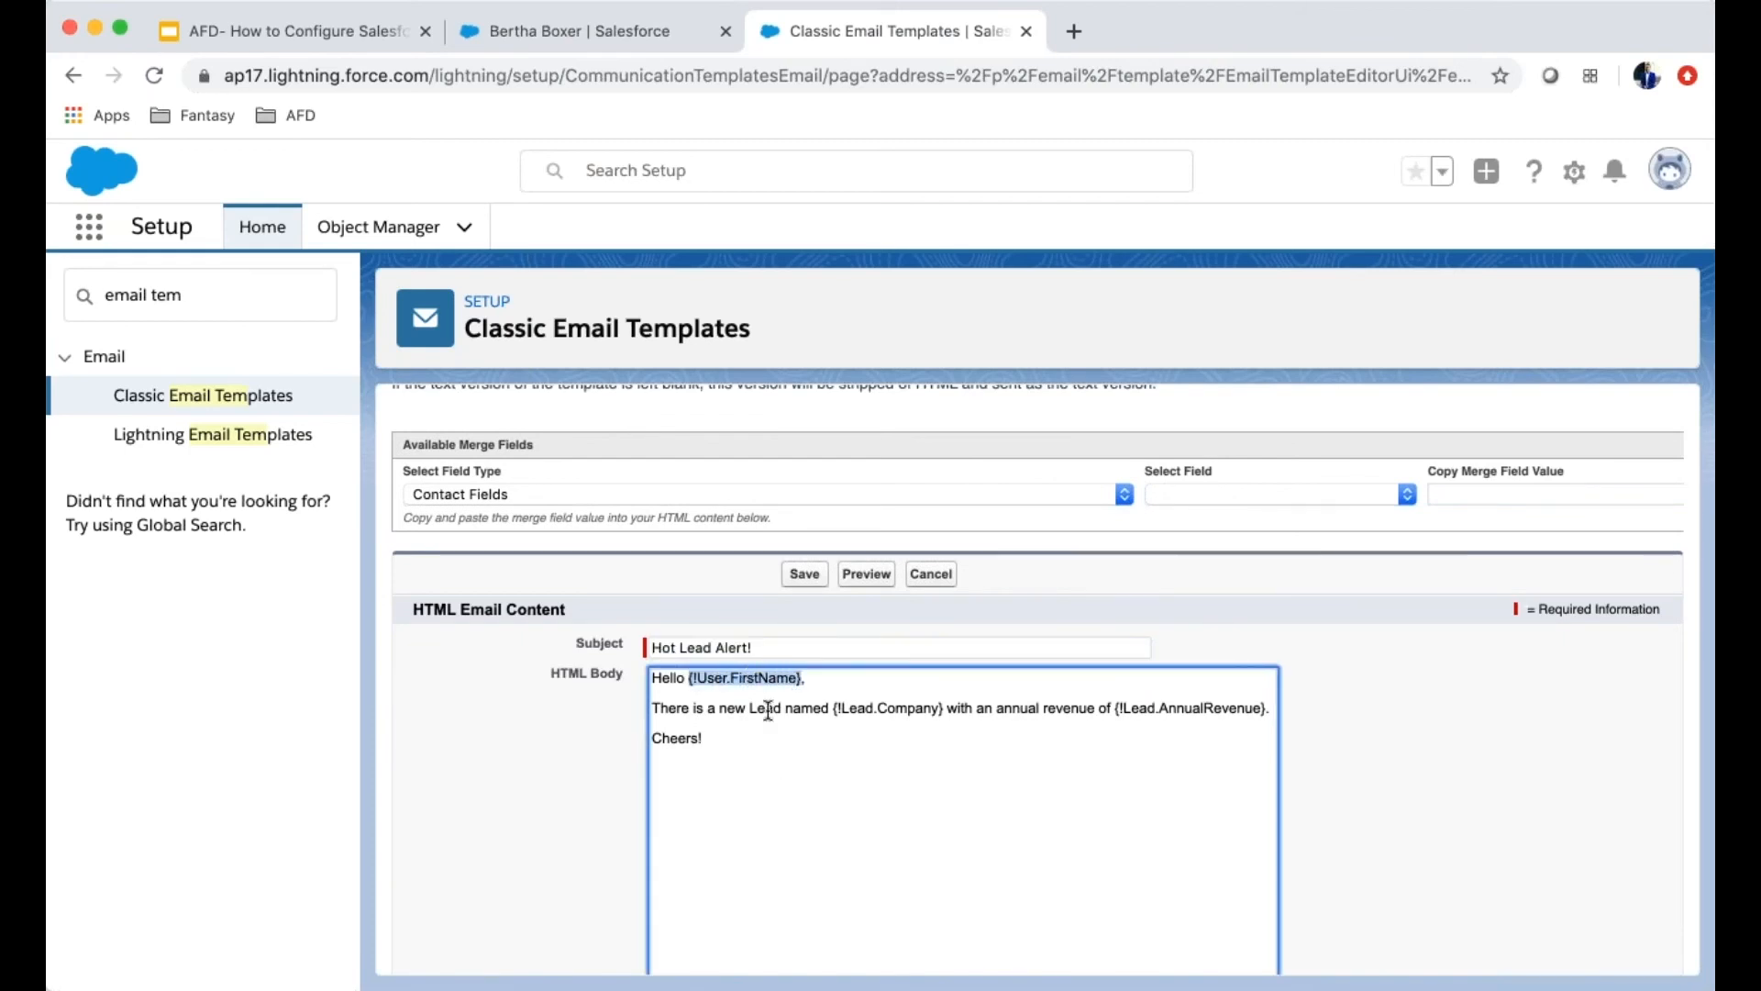
left_click(725, 724)
left_click_drag(689, 678, 839, 678)
left_click(721, 724)
left_click_drag(836, 708, 940, 713)
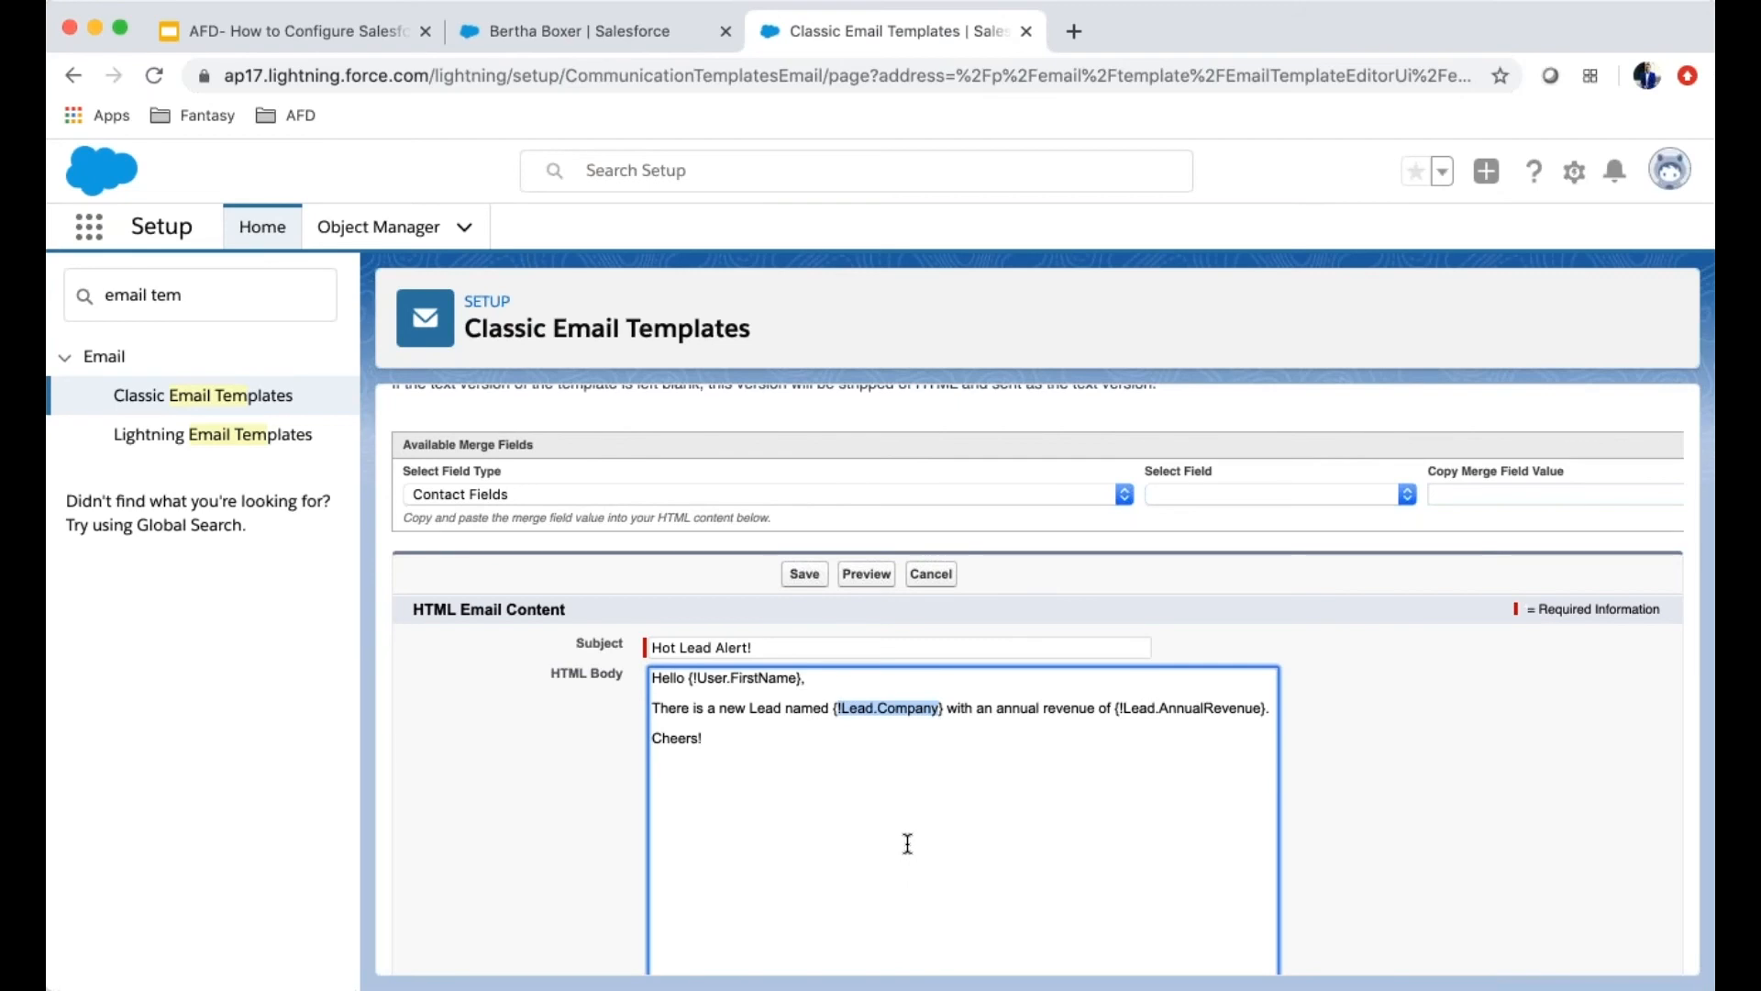
left_click(1113, 710)
left_click(1253, 708)
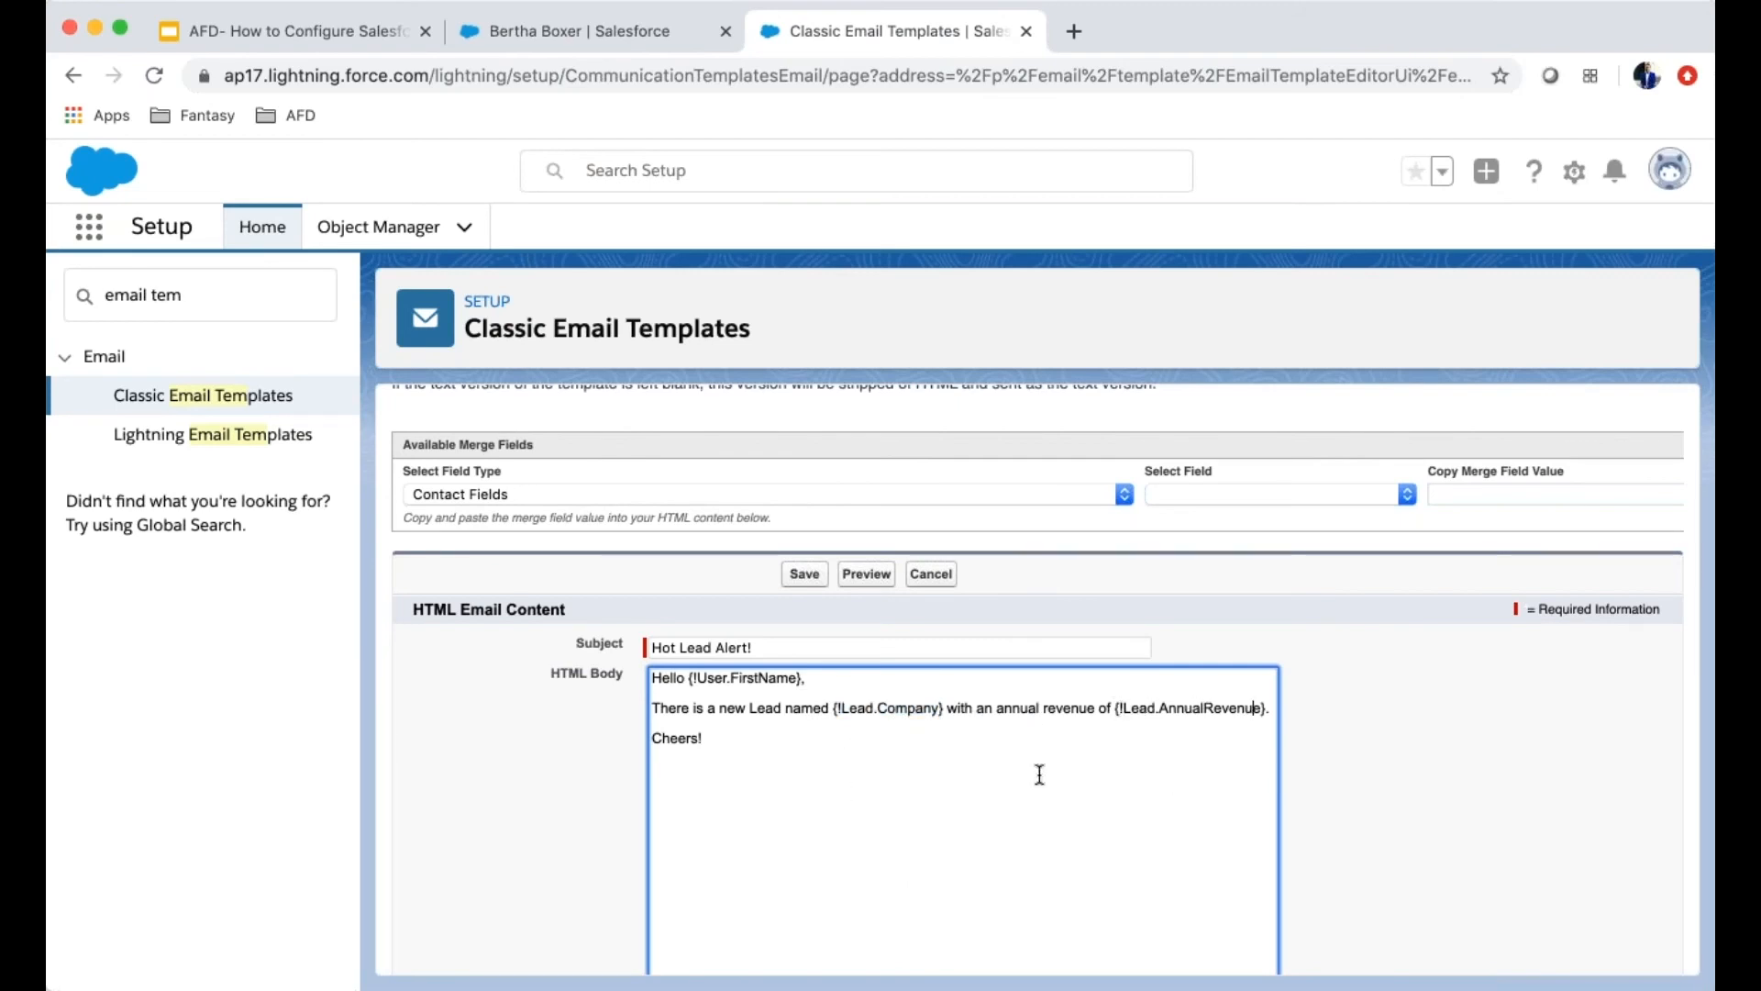
Generate the merge field value for the City field of the Lead Fields type
scroll(862, 683, "up", 3)
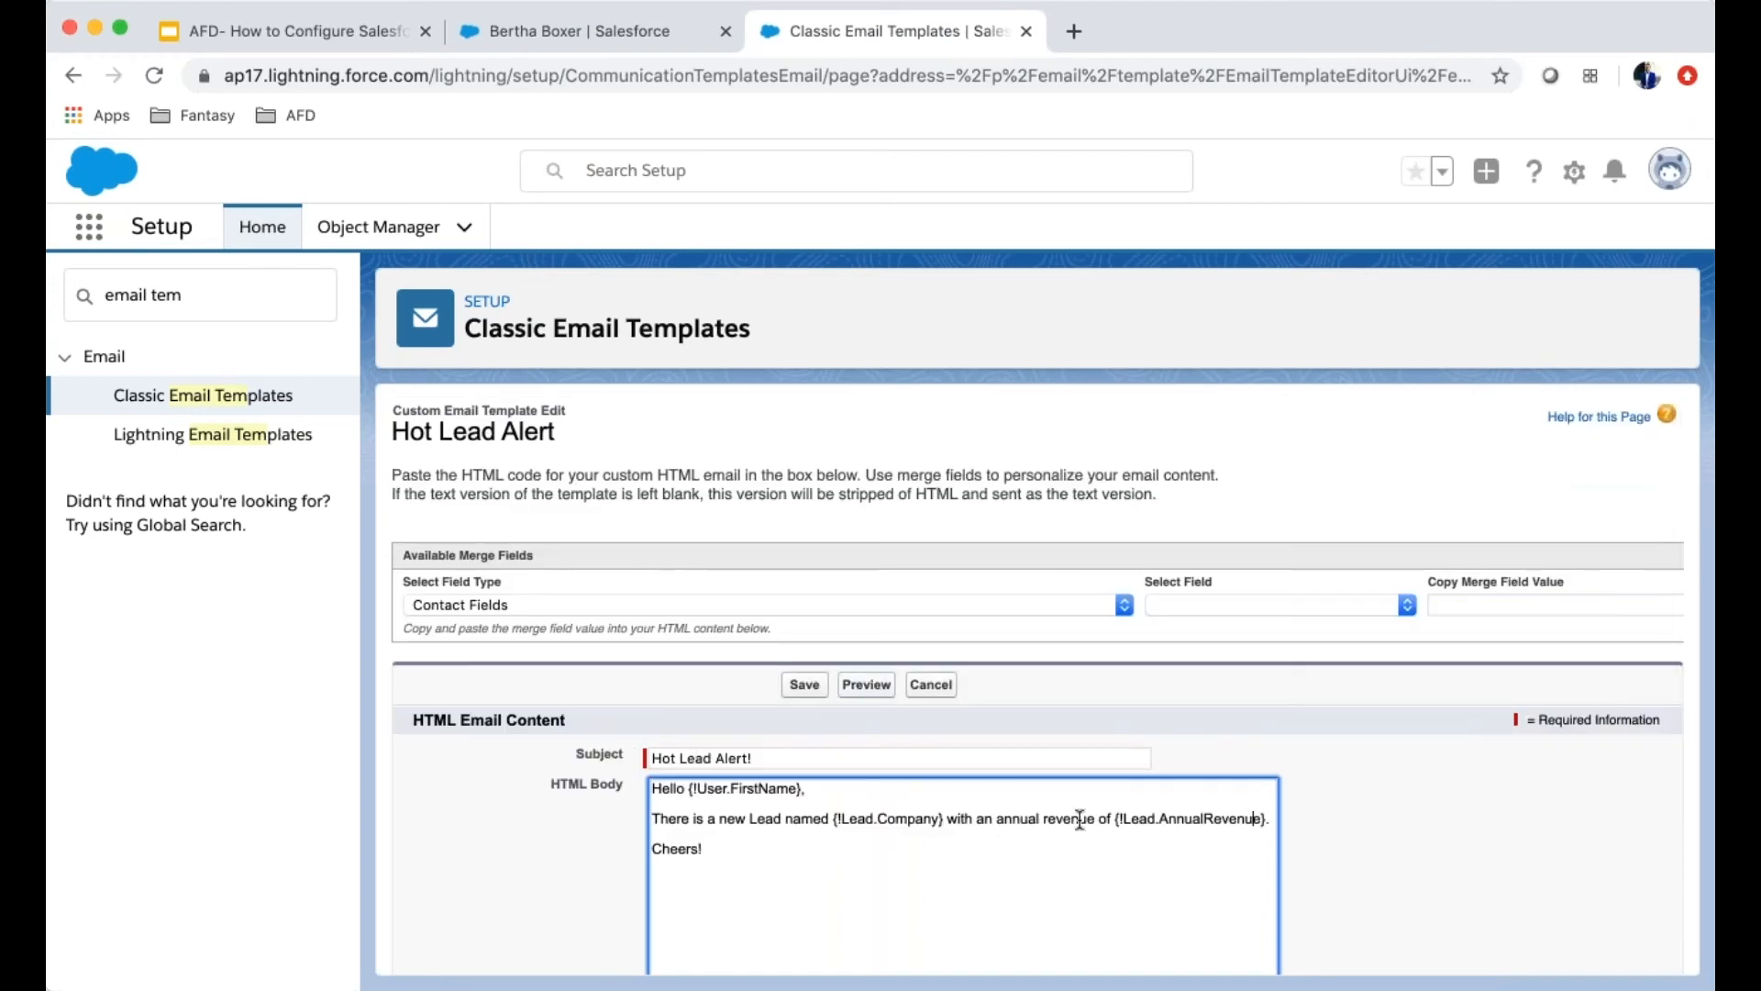
scroll(1443, 834, "down", 2)
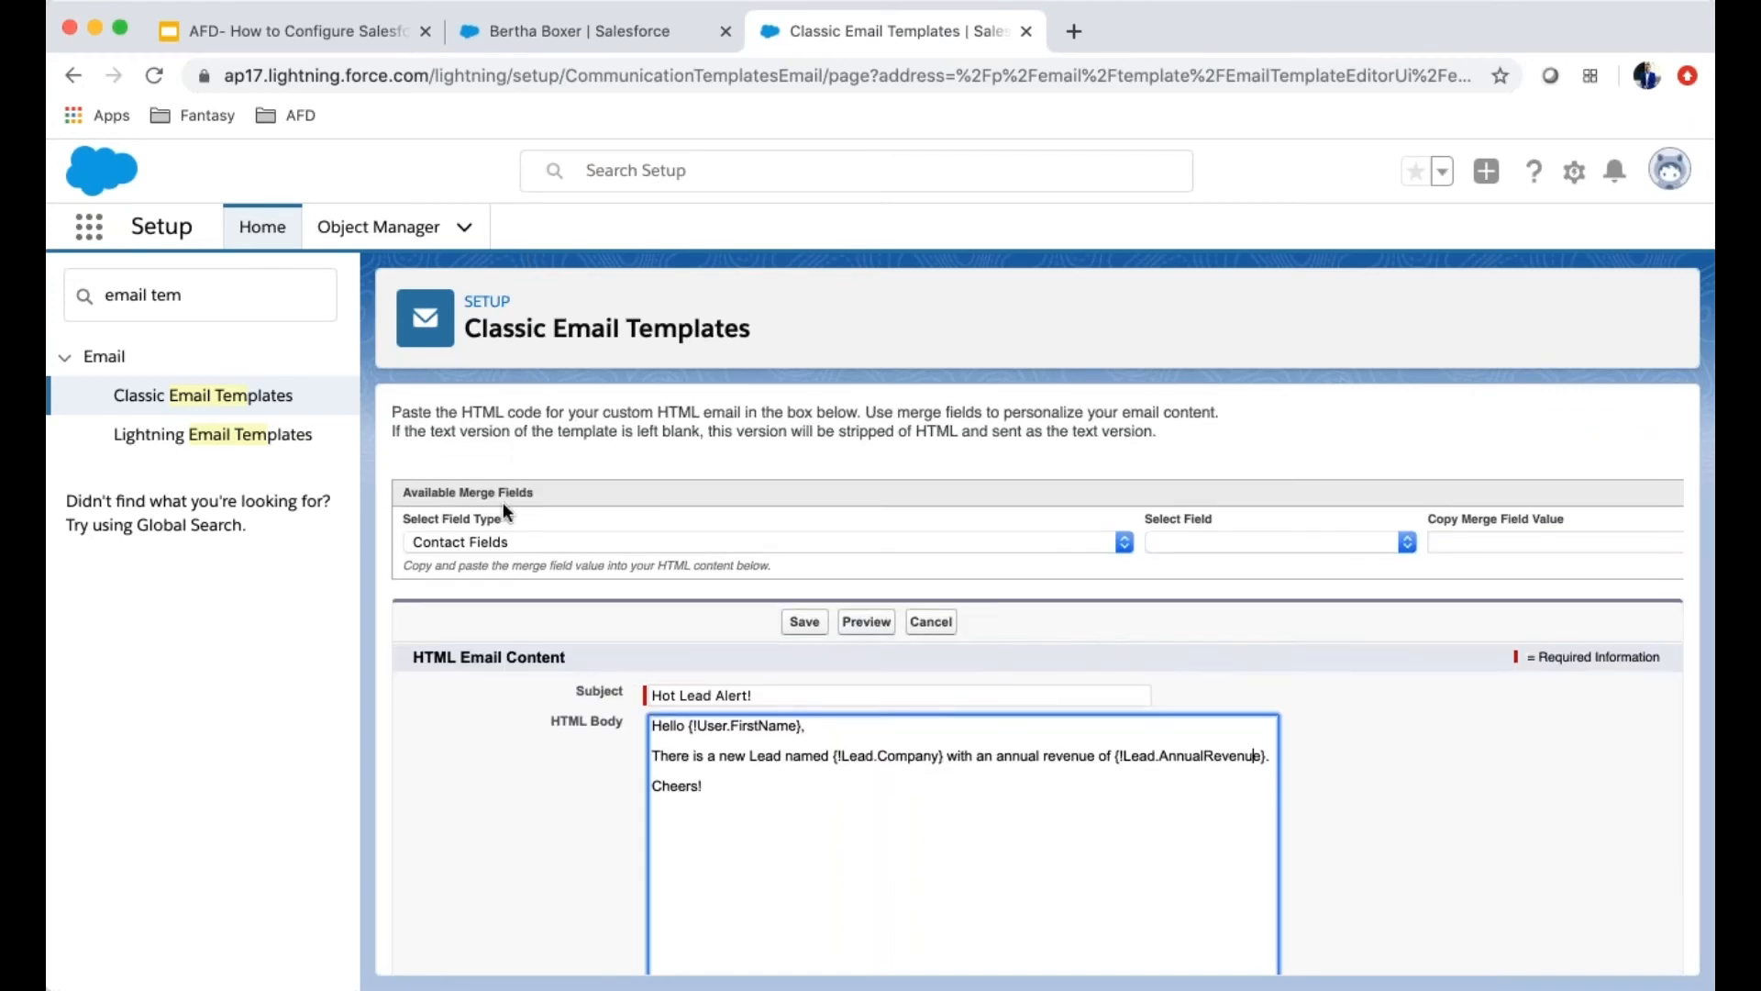
left_click(1125, 543)
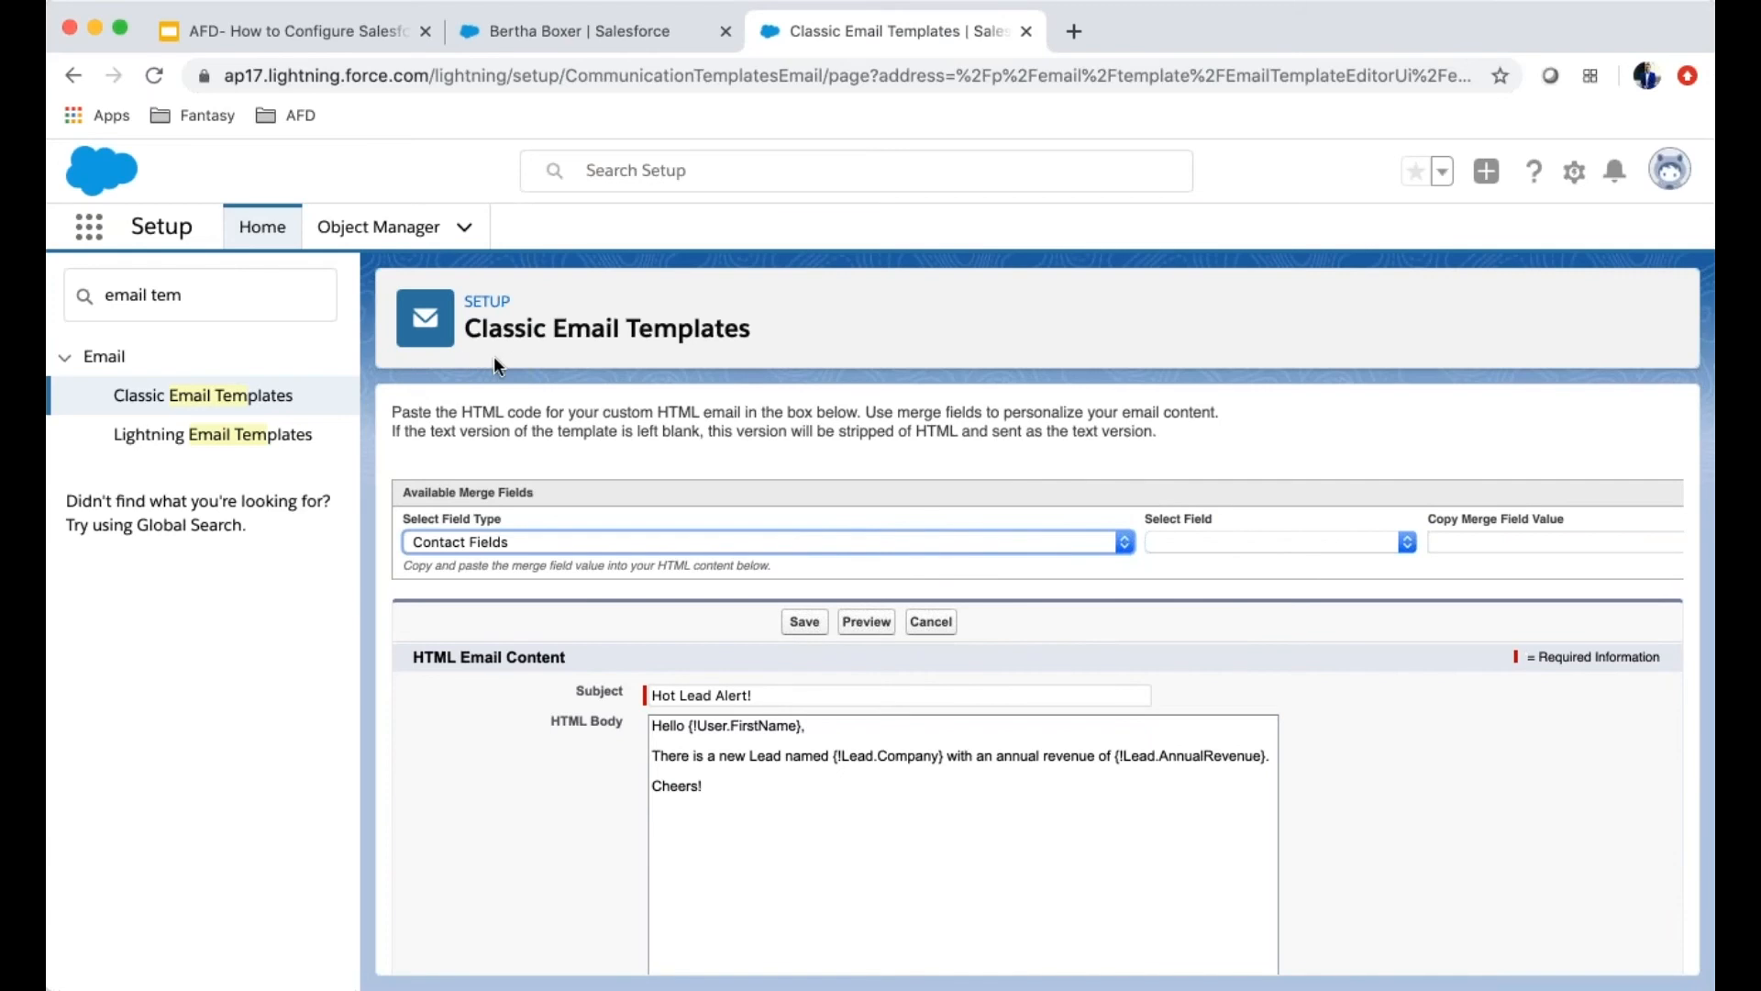
left_click(531, 175)
left_click(1316, 547)
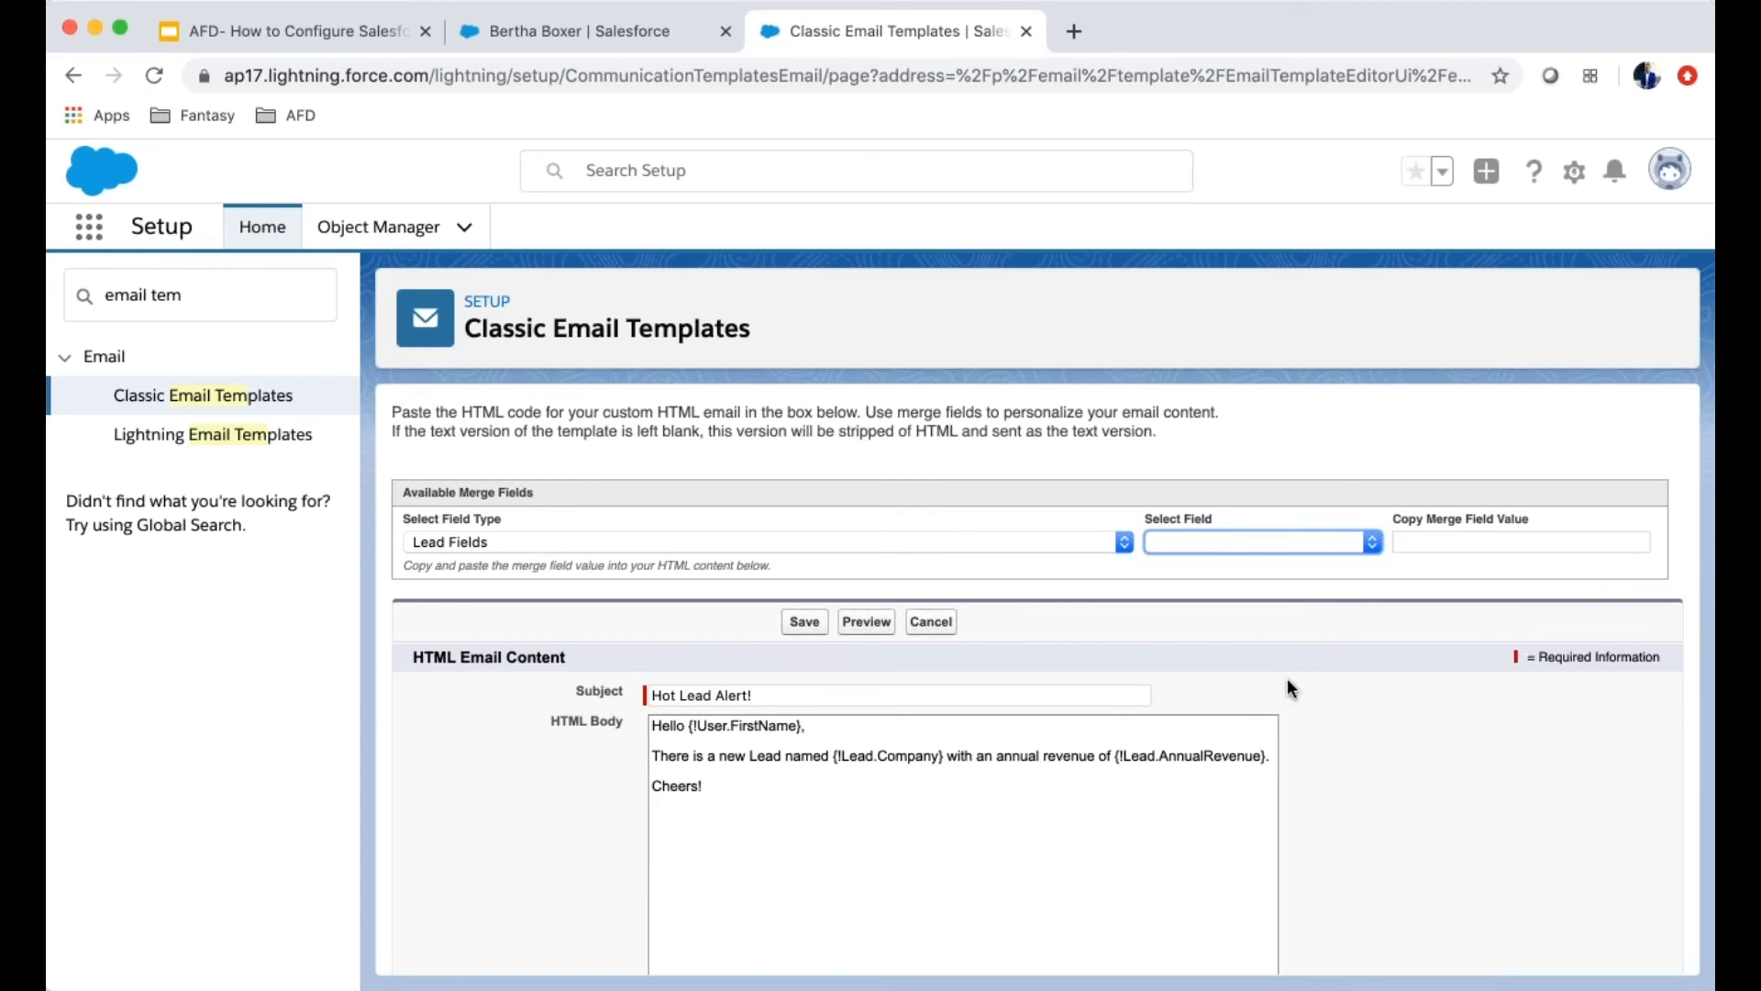
left_click(1234, 622)
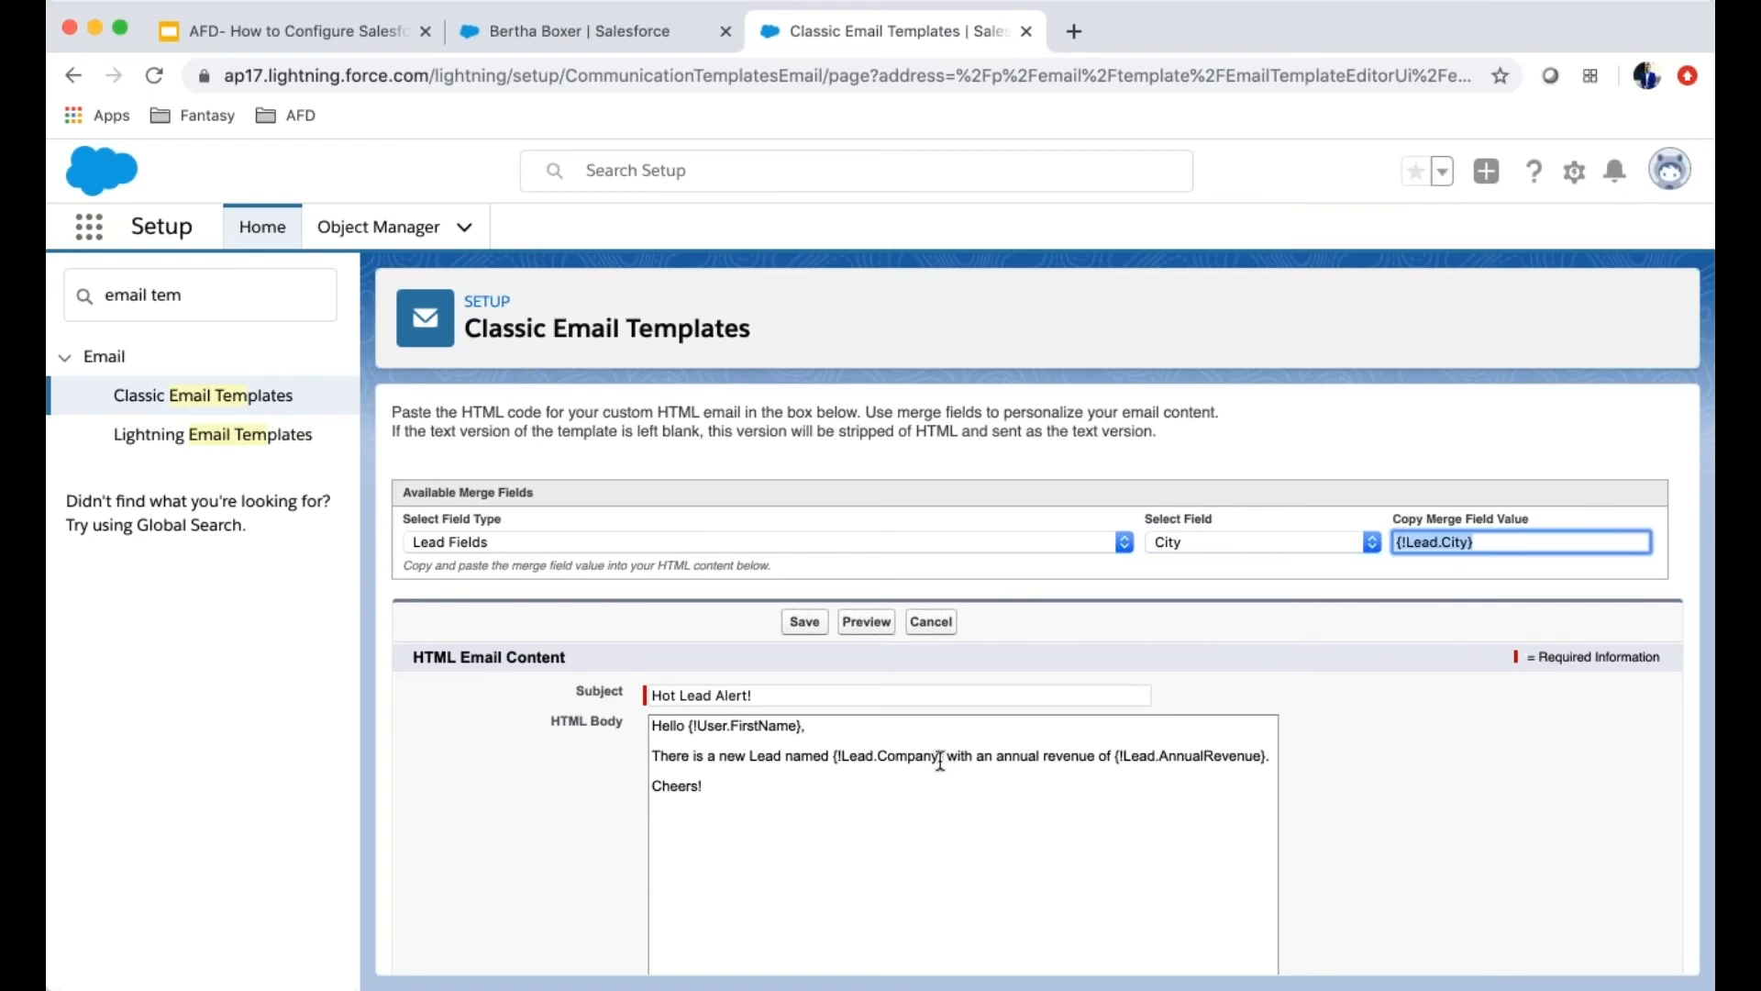
Insert "from {!Lead.City}" after {!Lead.Company} in the second line of the HTML body
left_click(1034, 819)
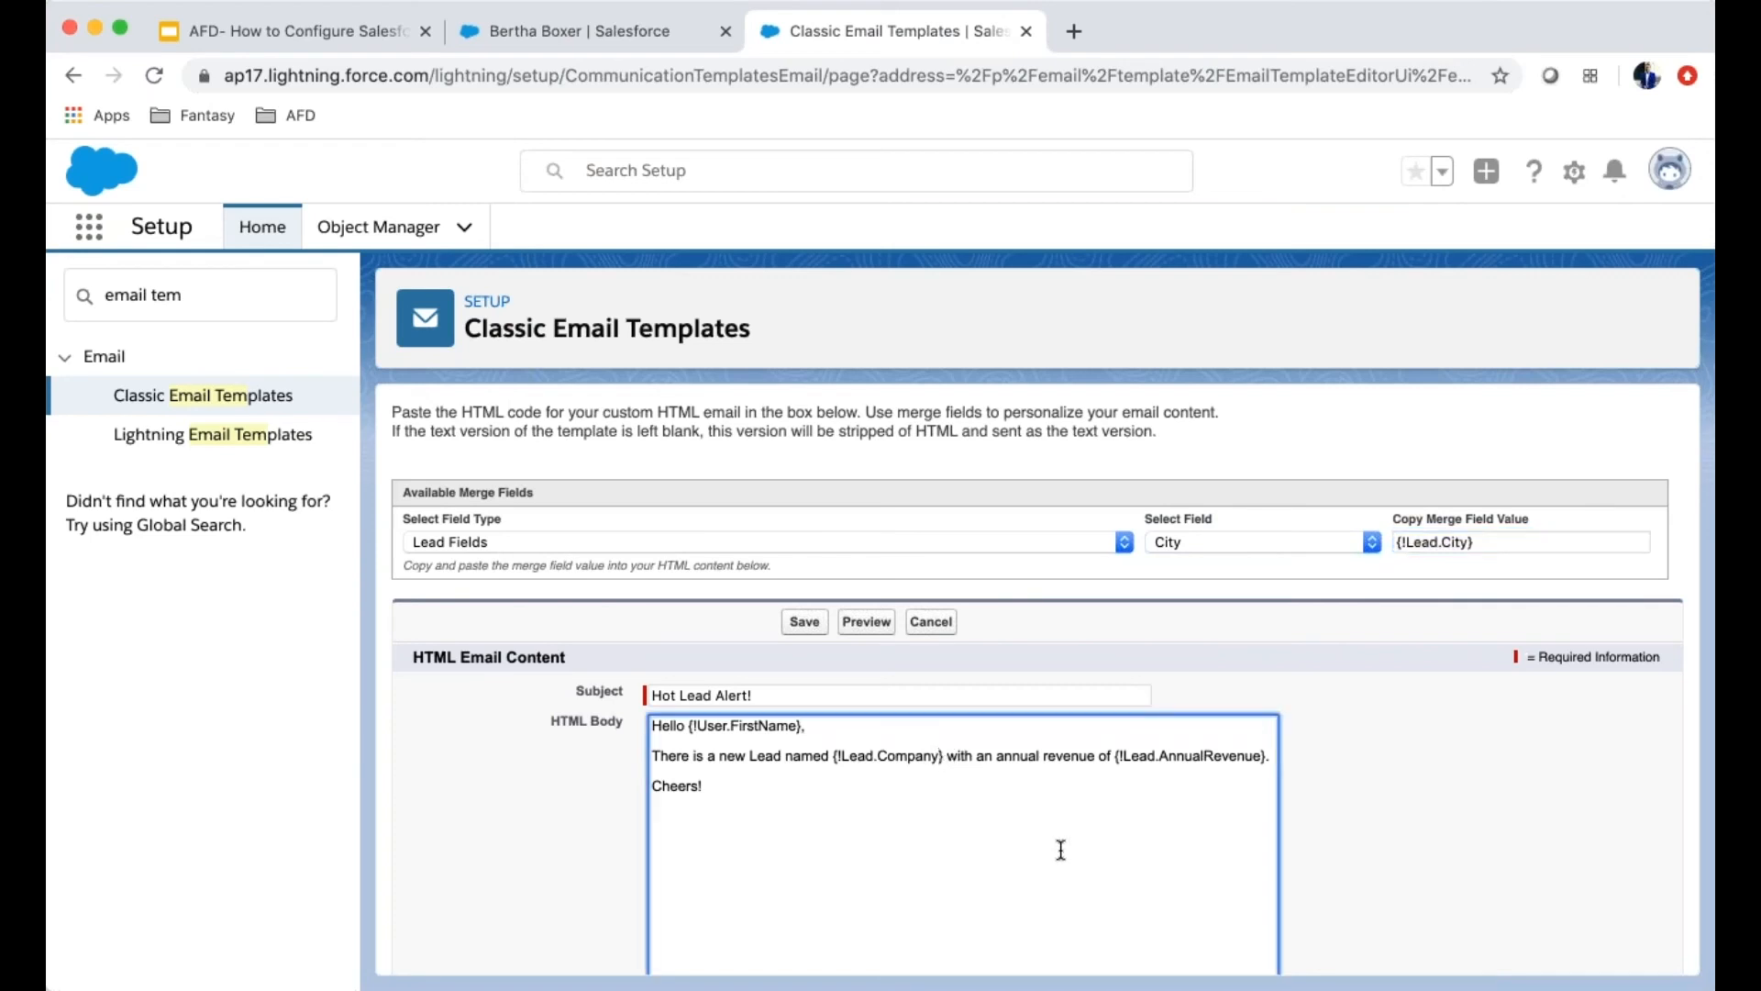
type("from")
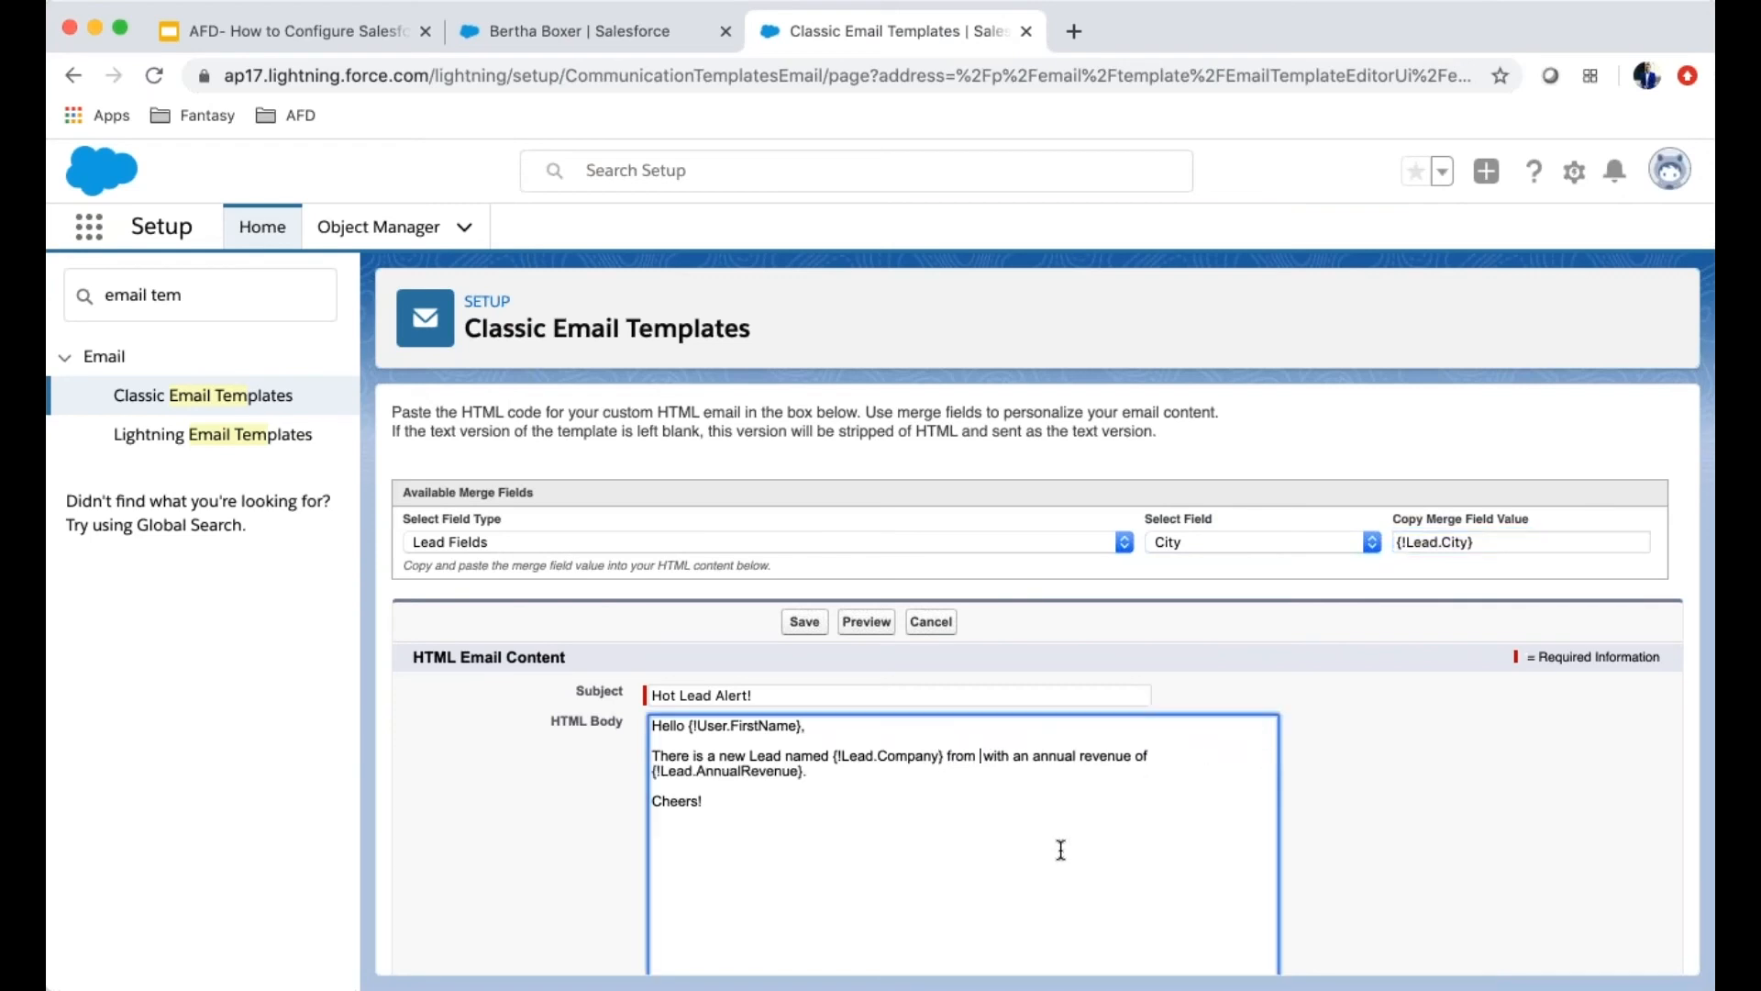
type("{!Lead.City}")
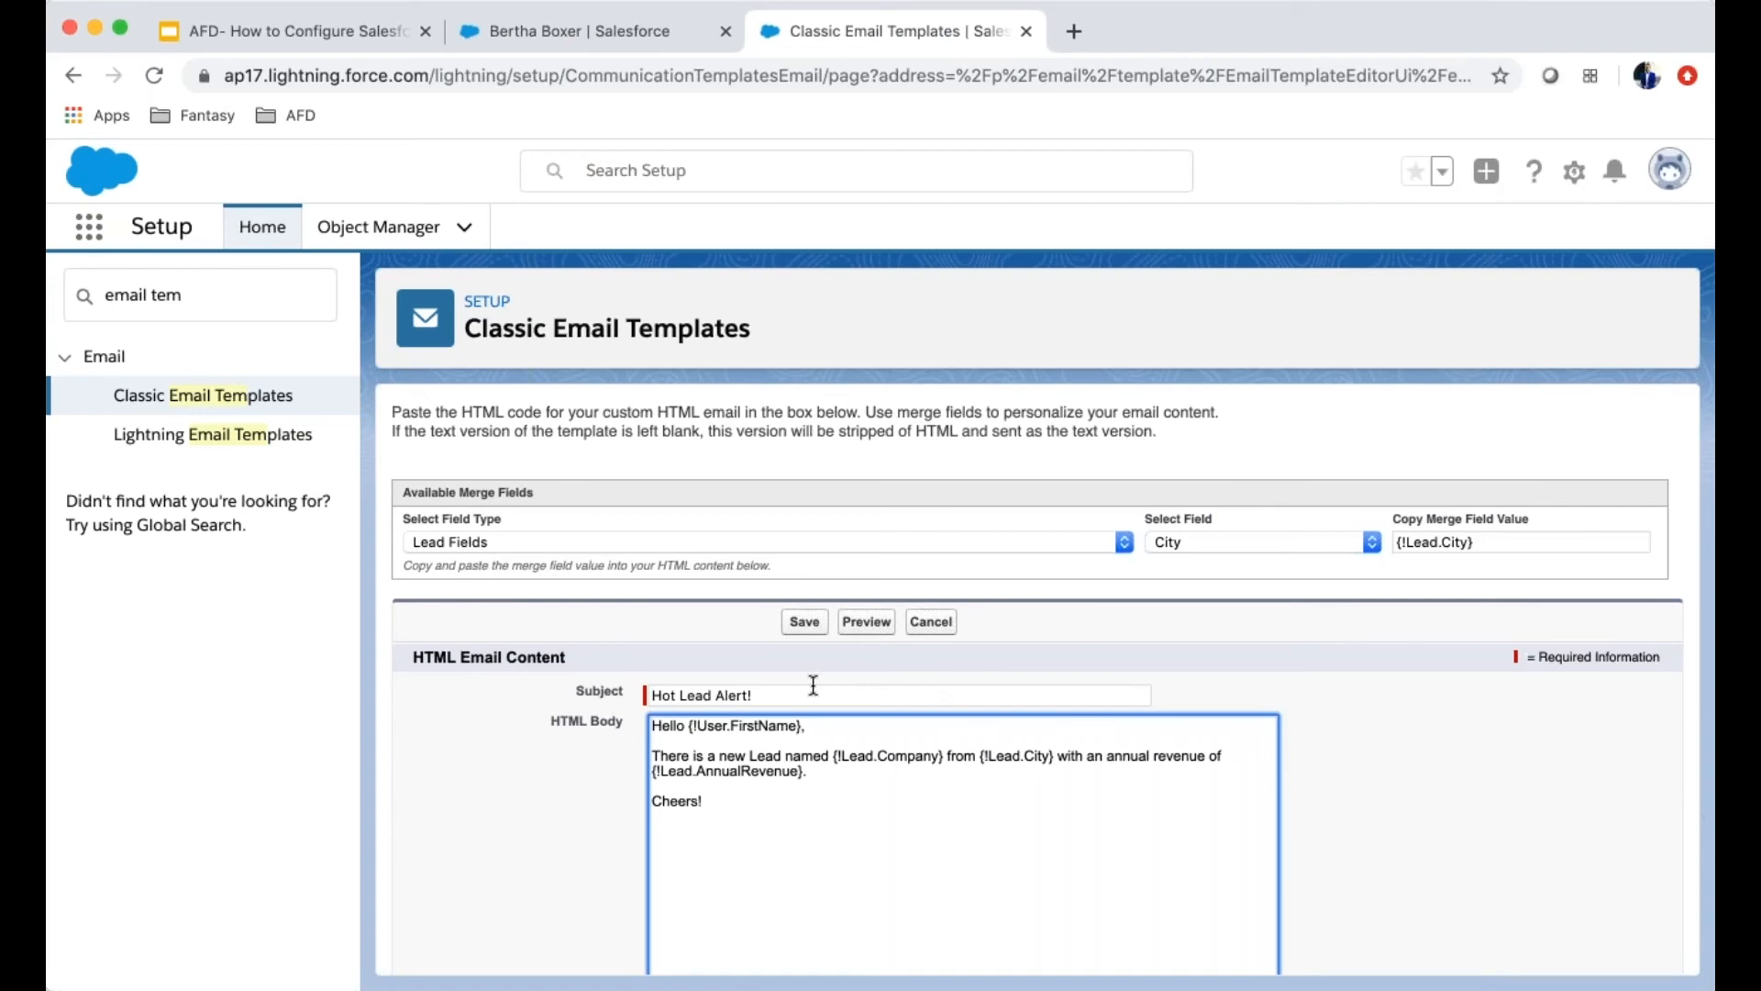
Save the HTML body of the Hot Lead Alert template and check its HTML and plain text previews
left_click(805, 622)
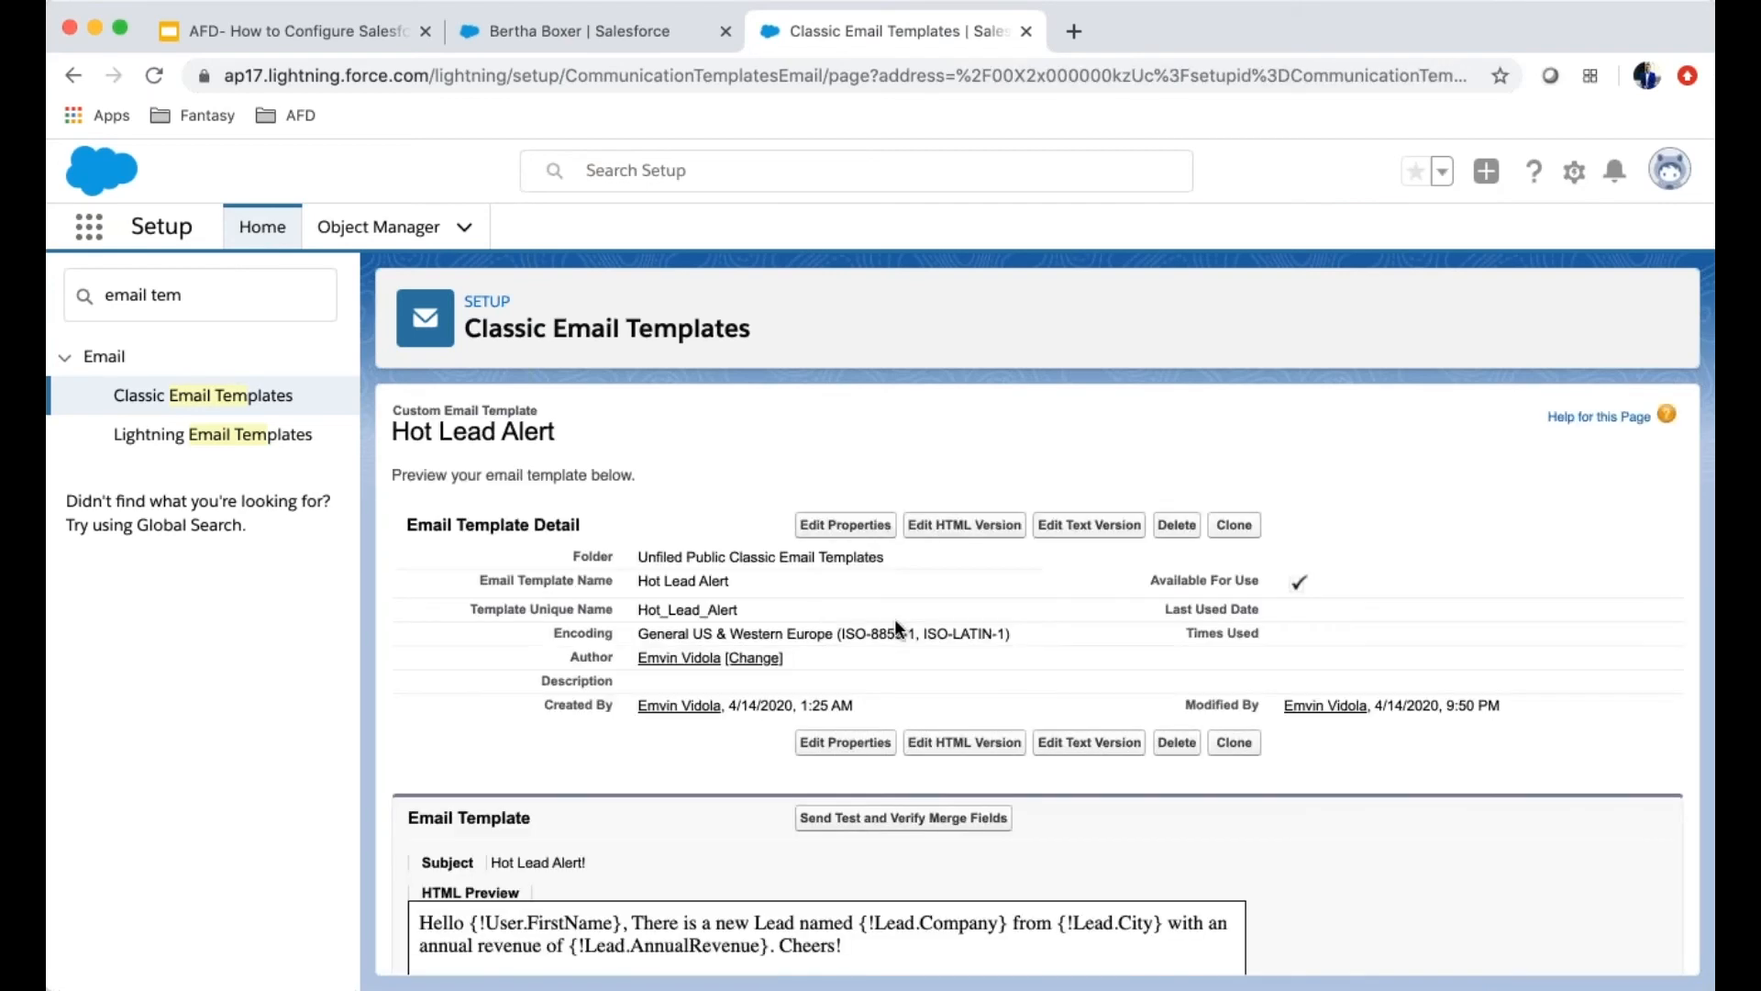
scroll(1253, 754, "down", 2)
scroll(910, 828, "down", 3)
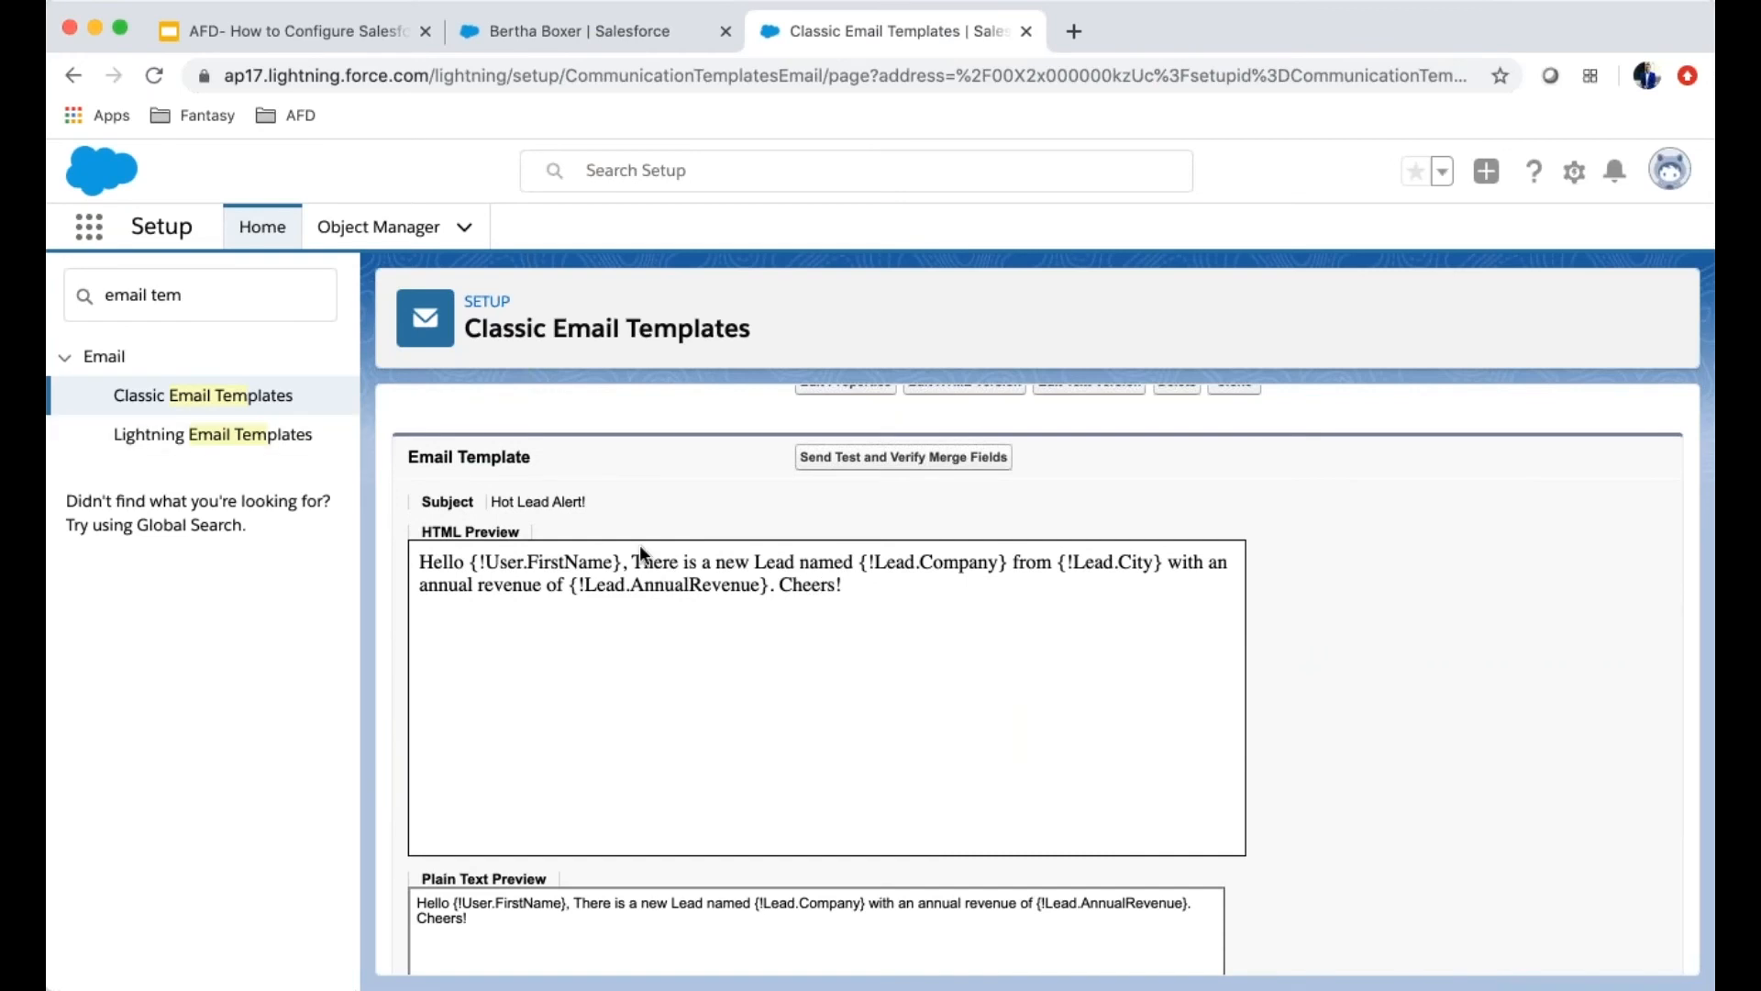
scroll(784, 630, "up", 3)
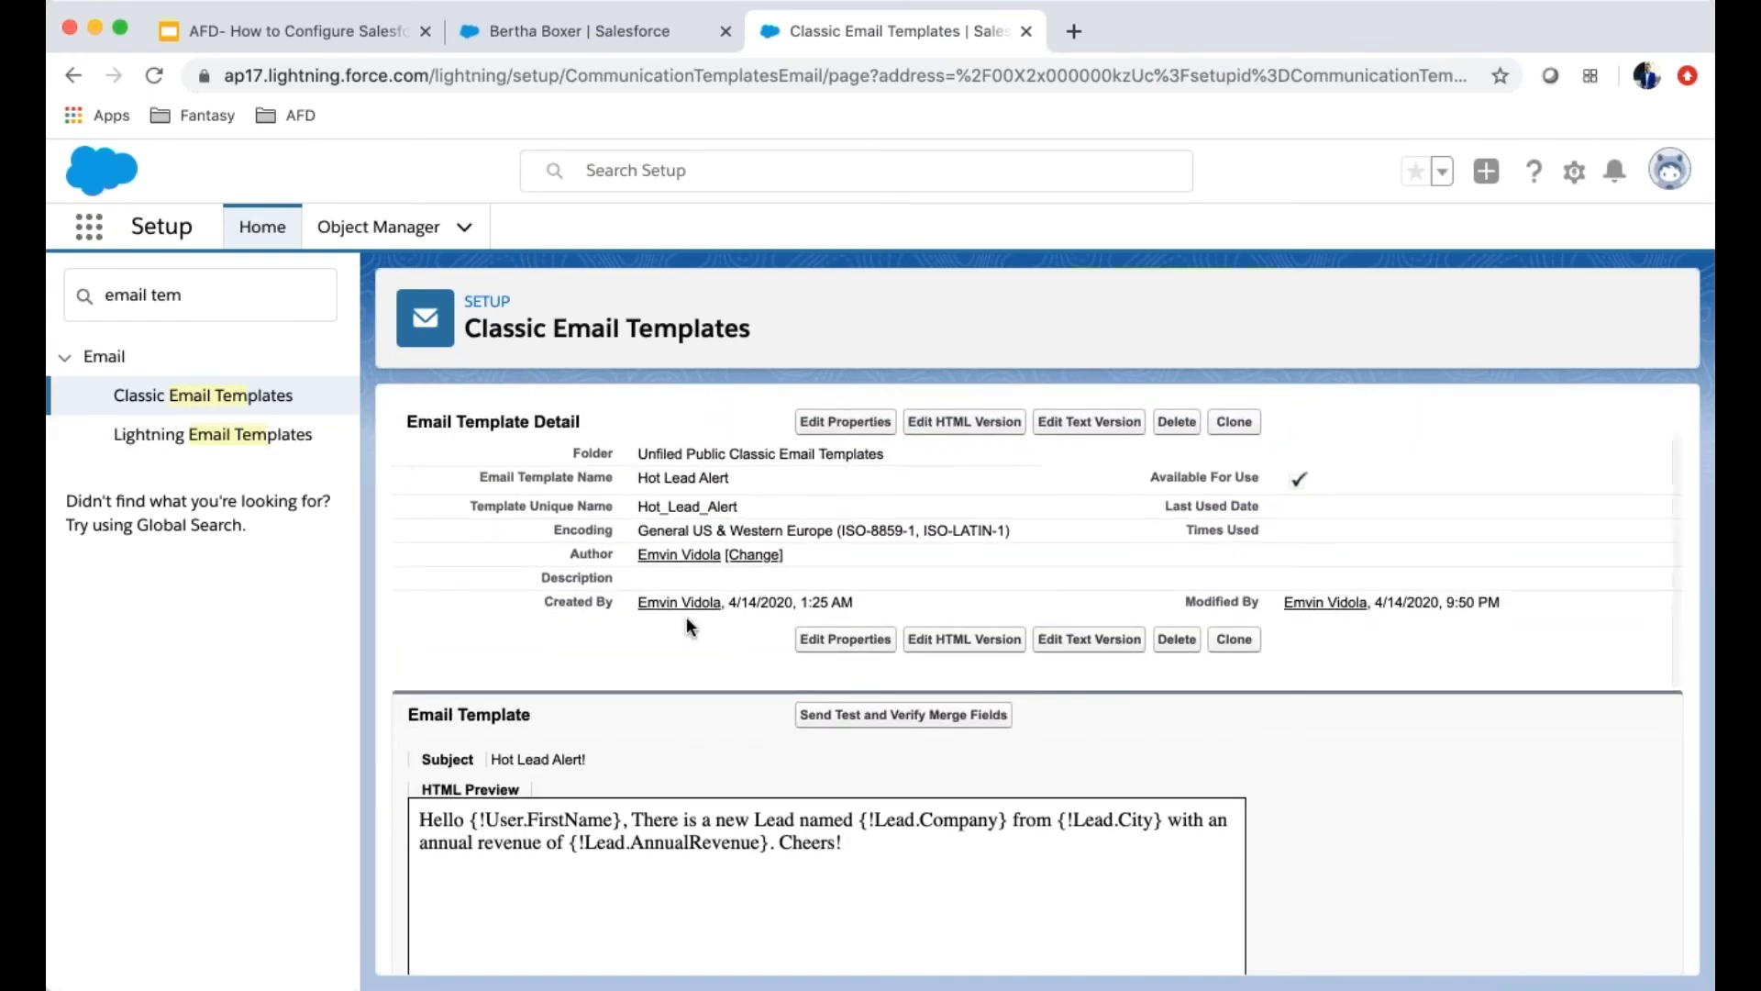
Find the workflow settings in Setup and open the Workflow Rules page
triple_click(189, 295)
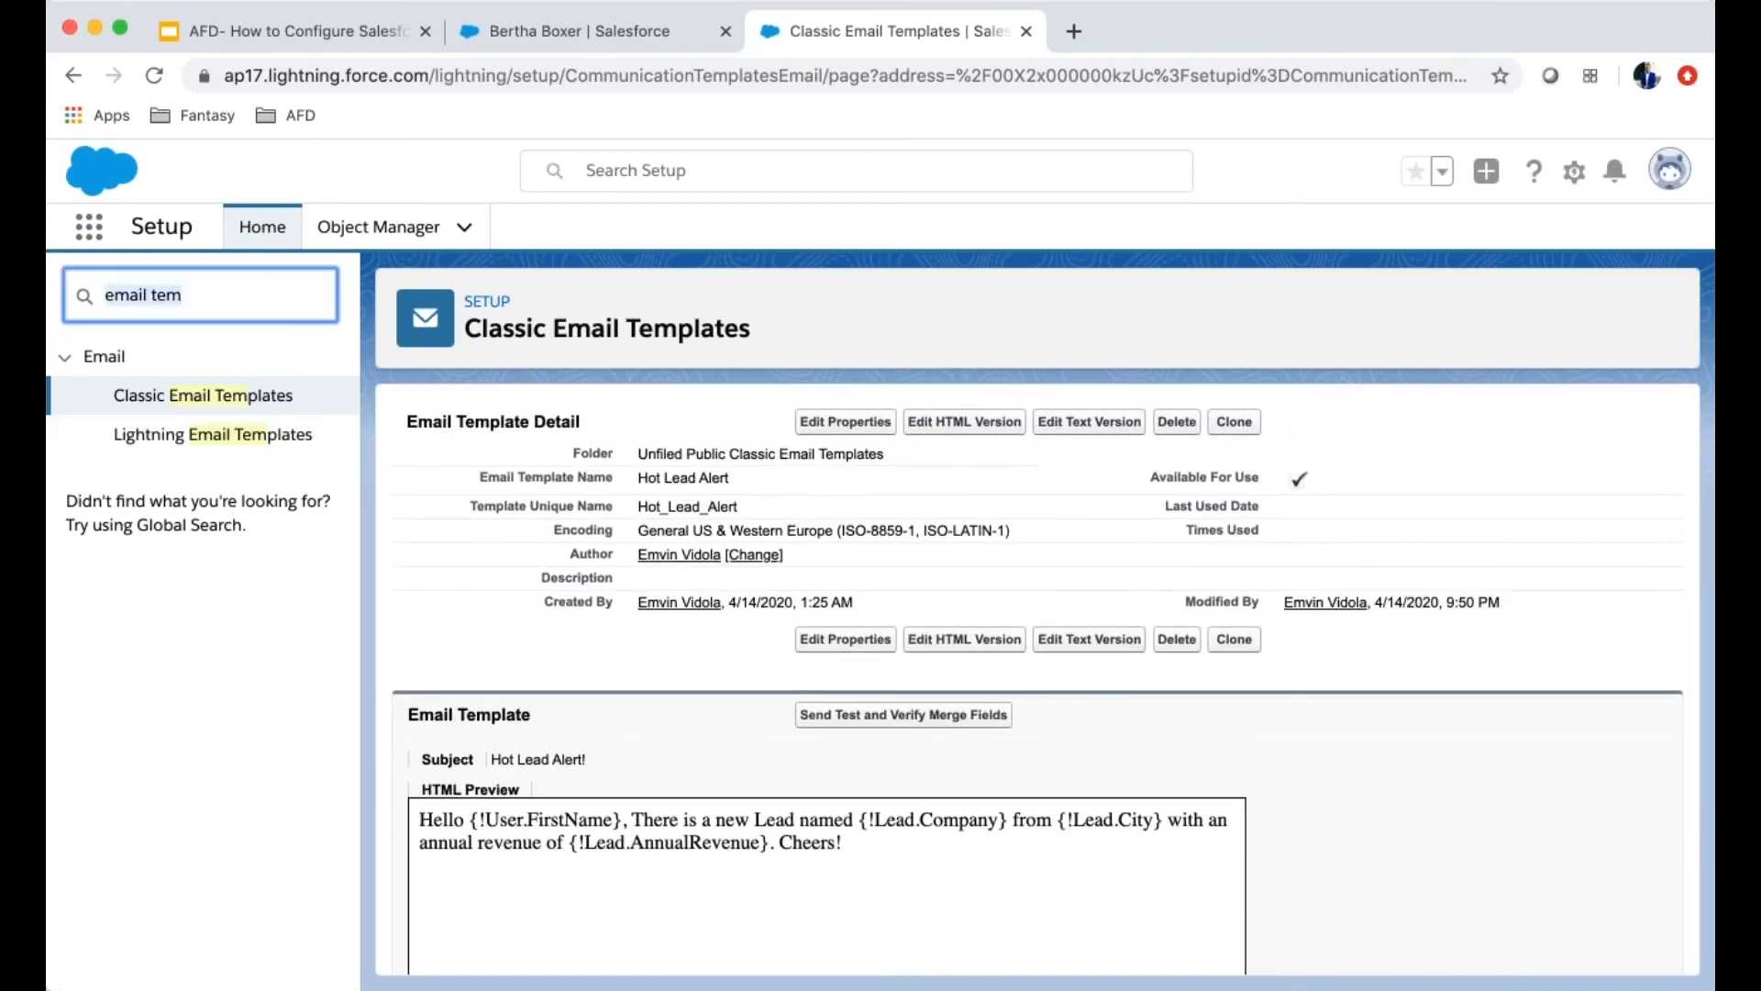
type("workflow")
left_click(165, 629)
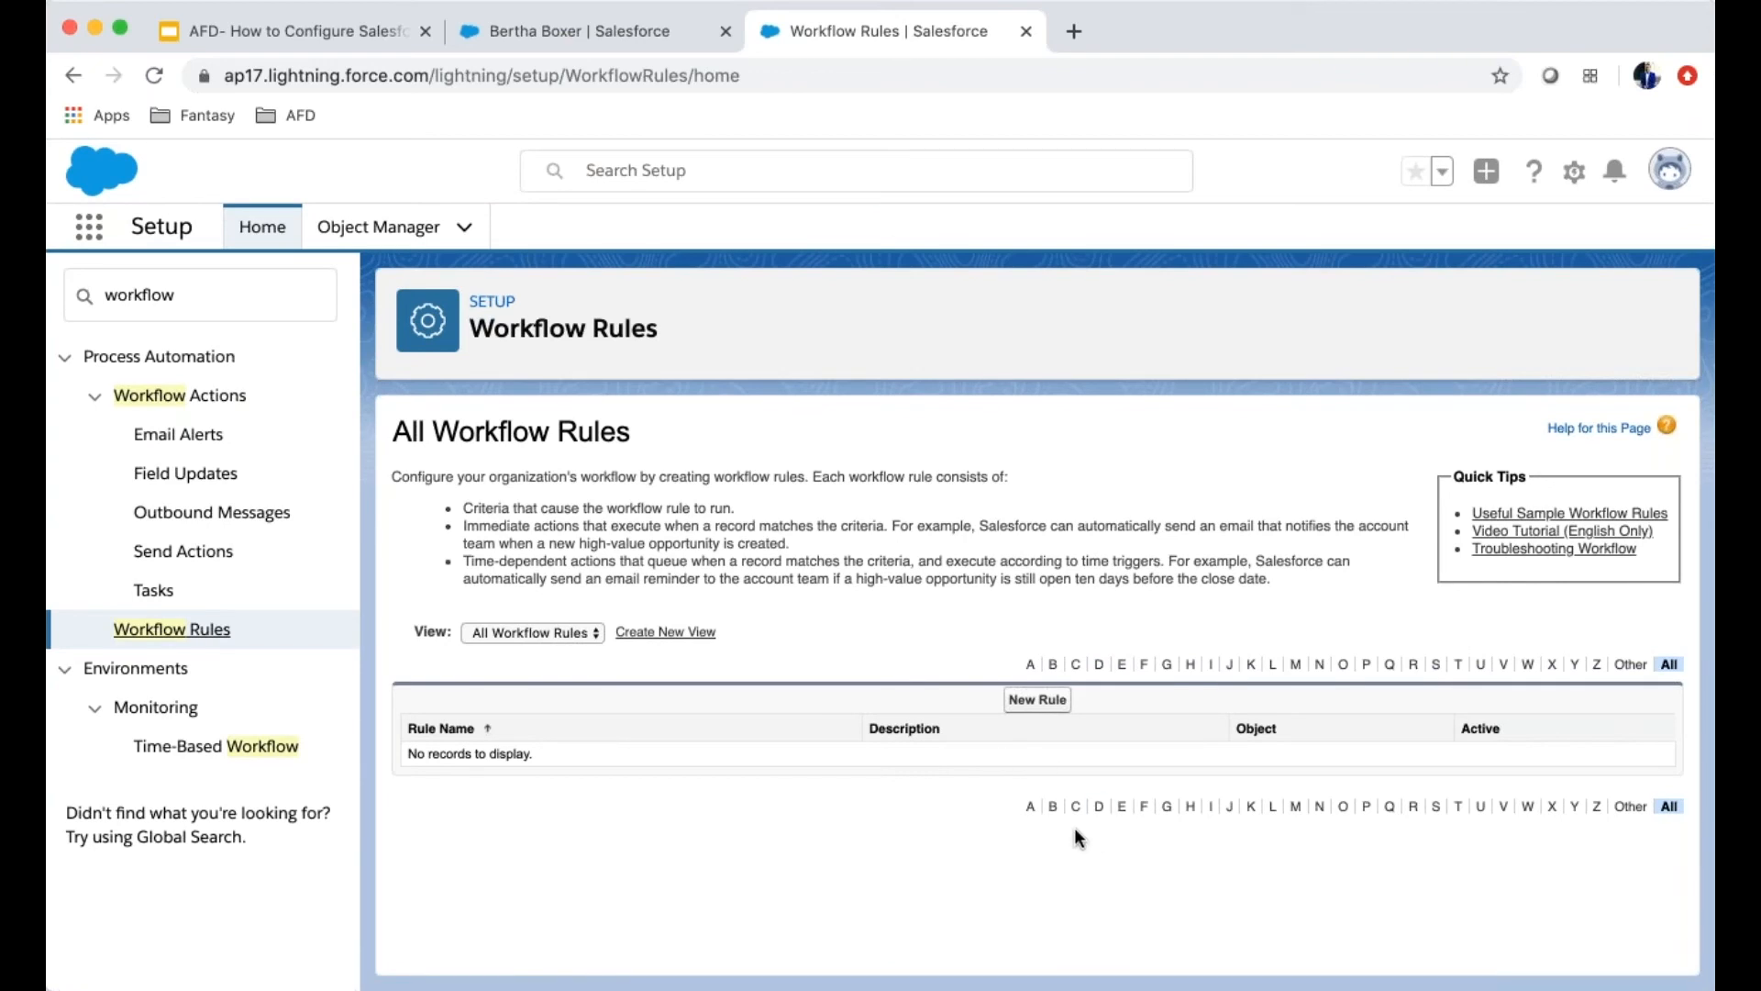
Create a new workflow rule that applies to the Lead object
left_click(1038, 701)
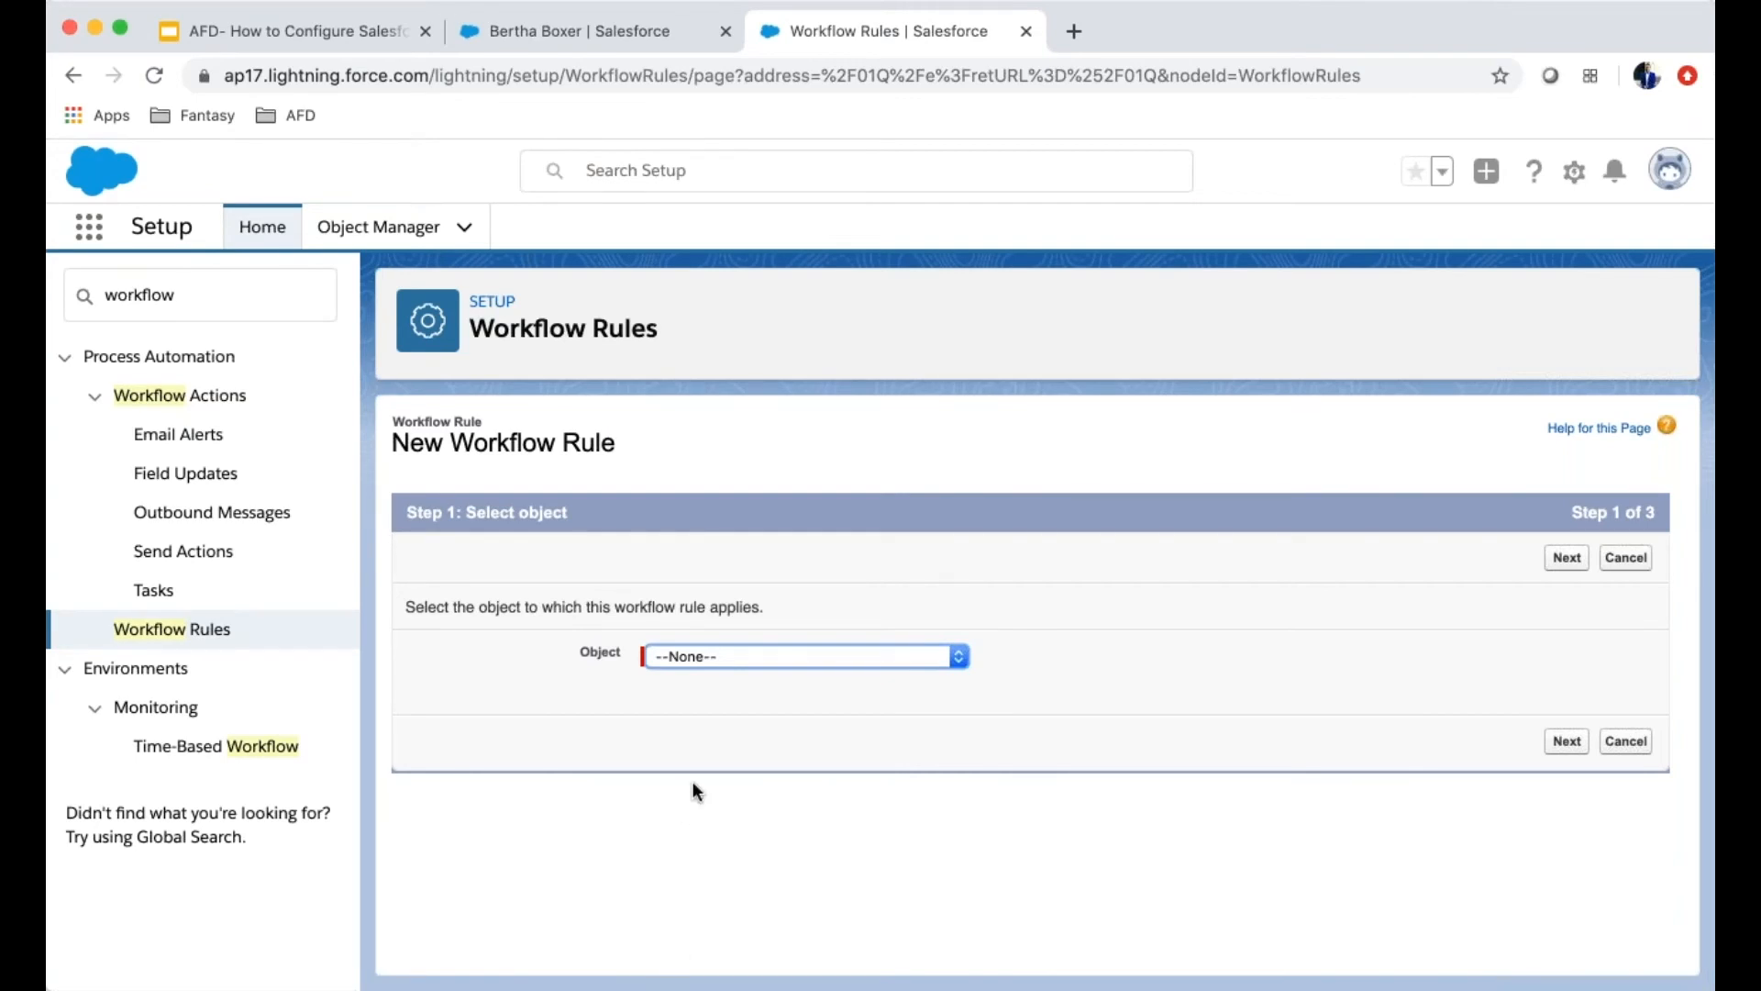
key("l")
left_click(1567, 556)
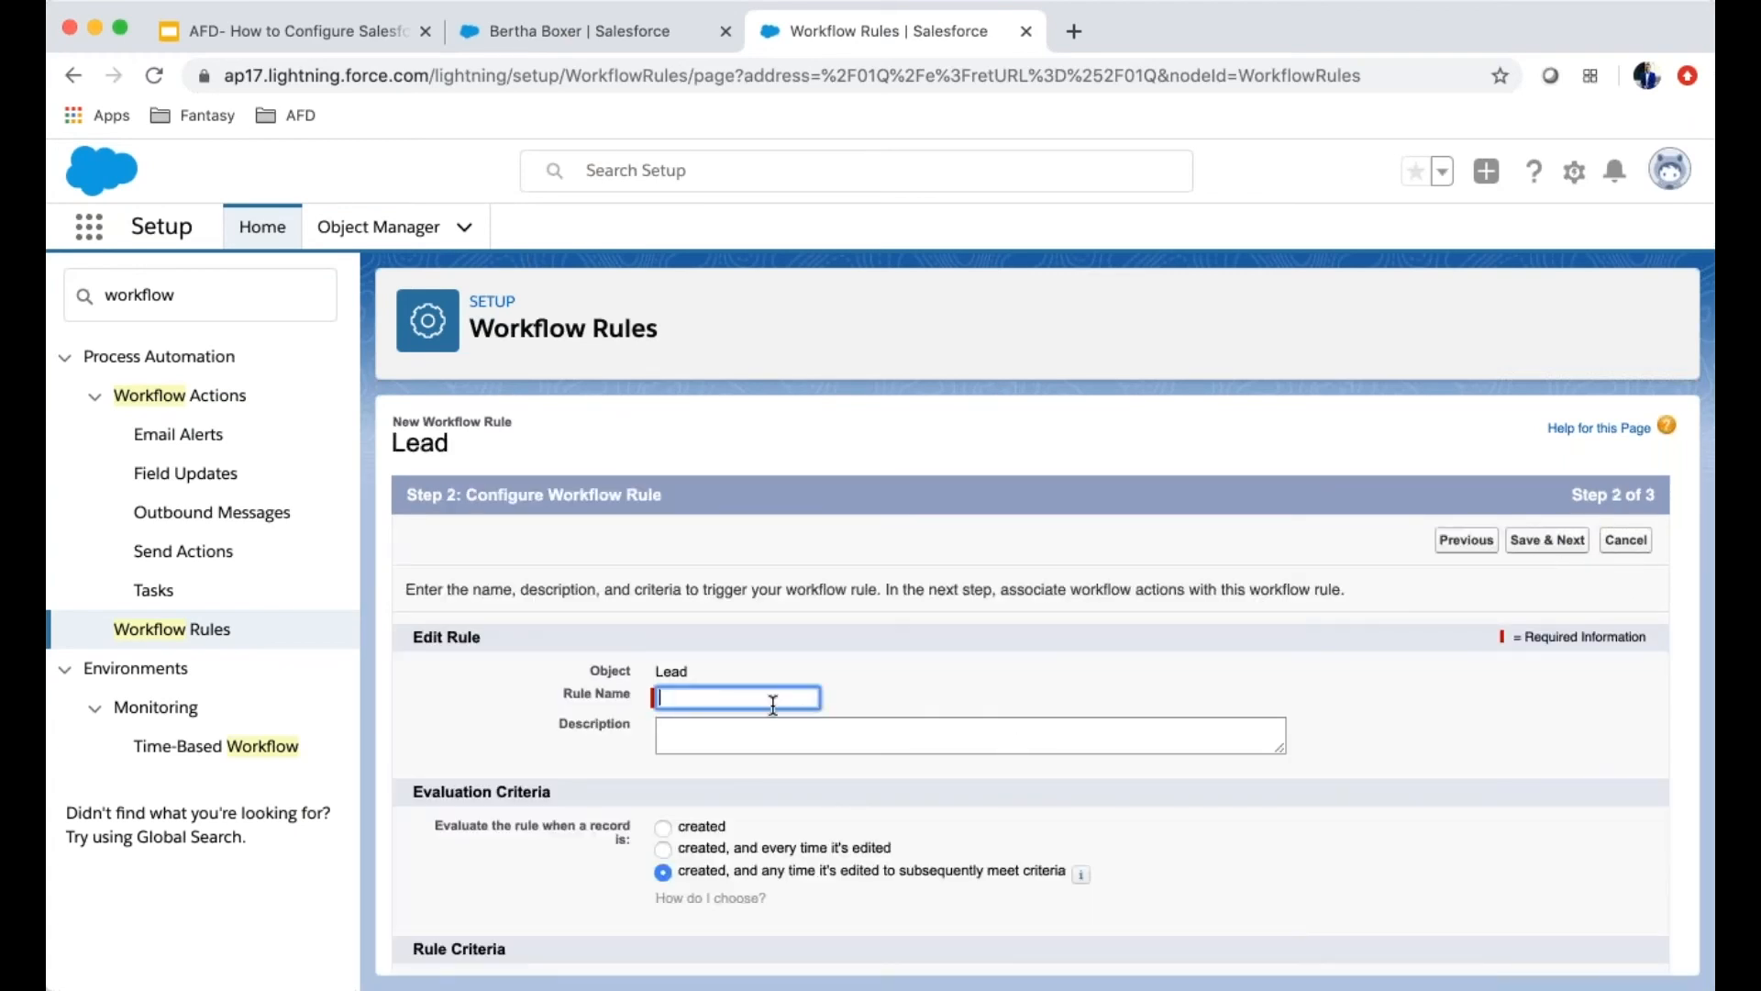
Name the rule Hot Lead Alert and have it evaluated when a record is created, and every time it's edited
type("Hot Lead Alert")
key("Tab")
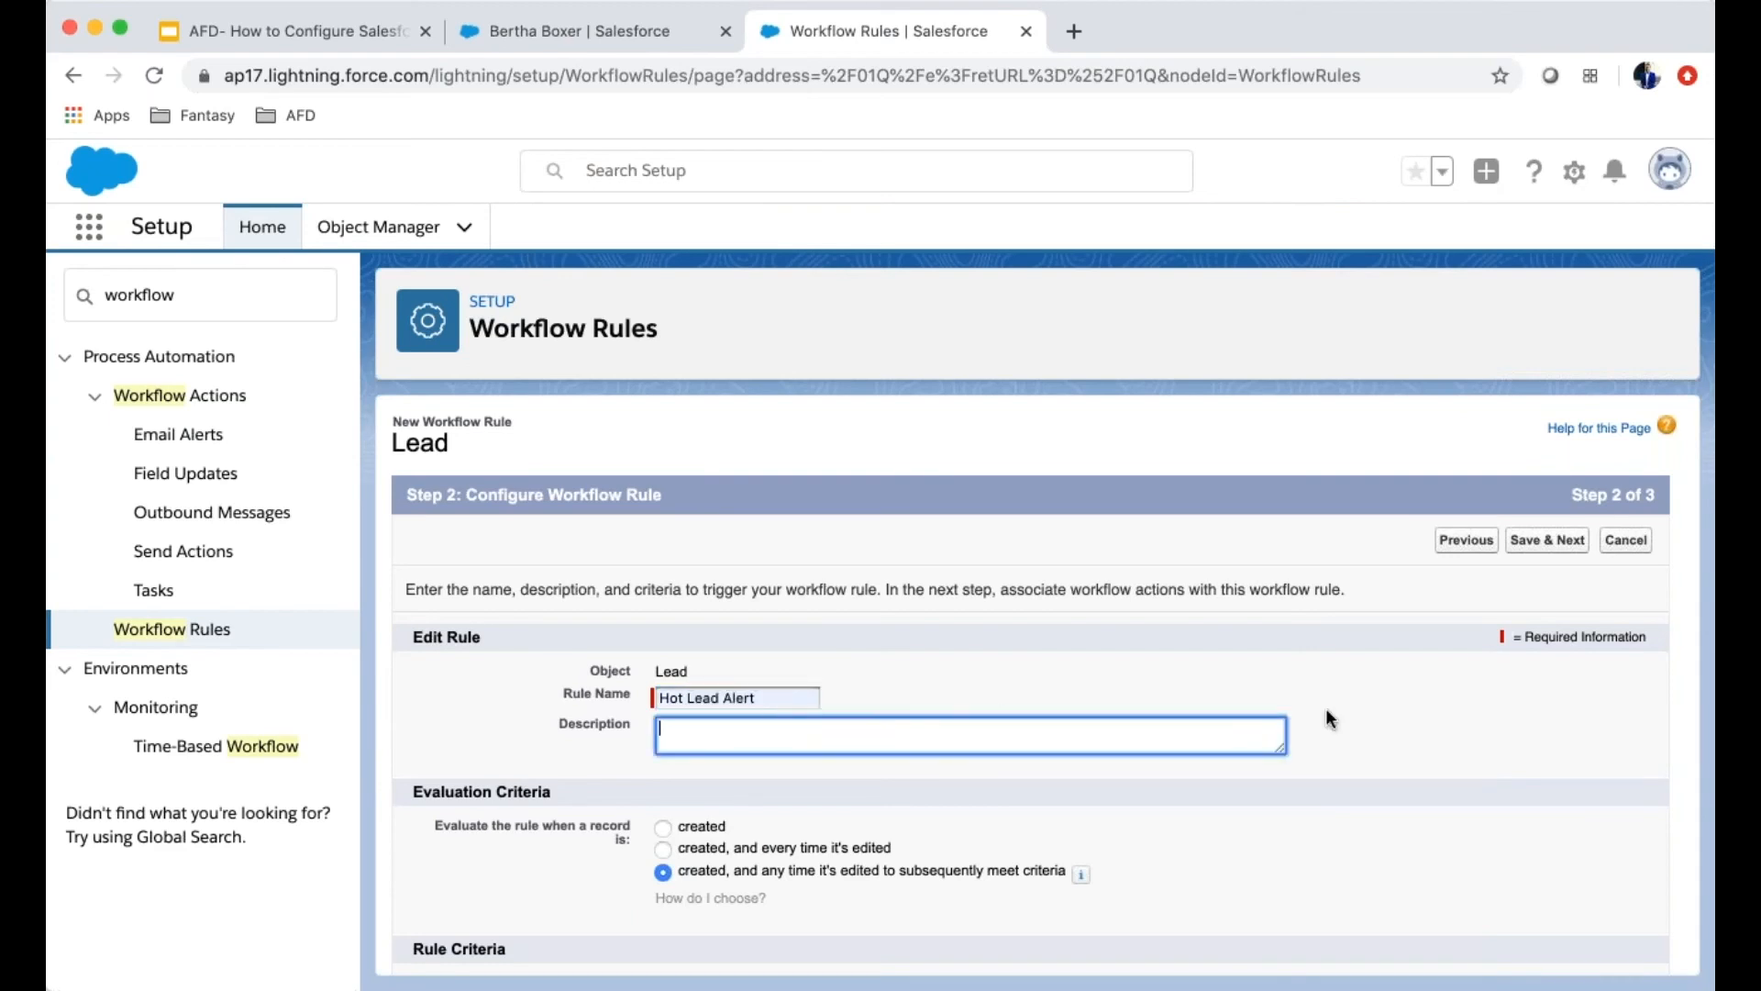
scroll(1307, 718, "down", 2)
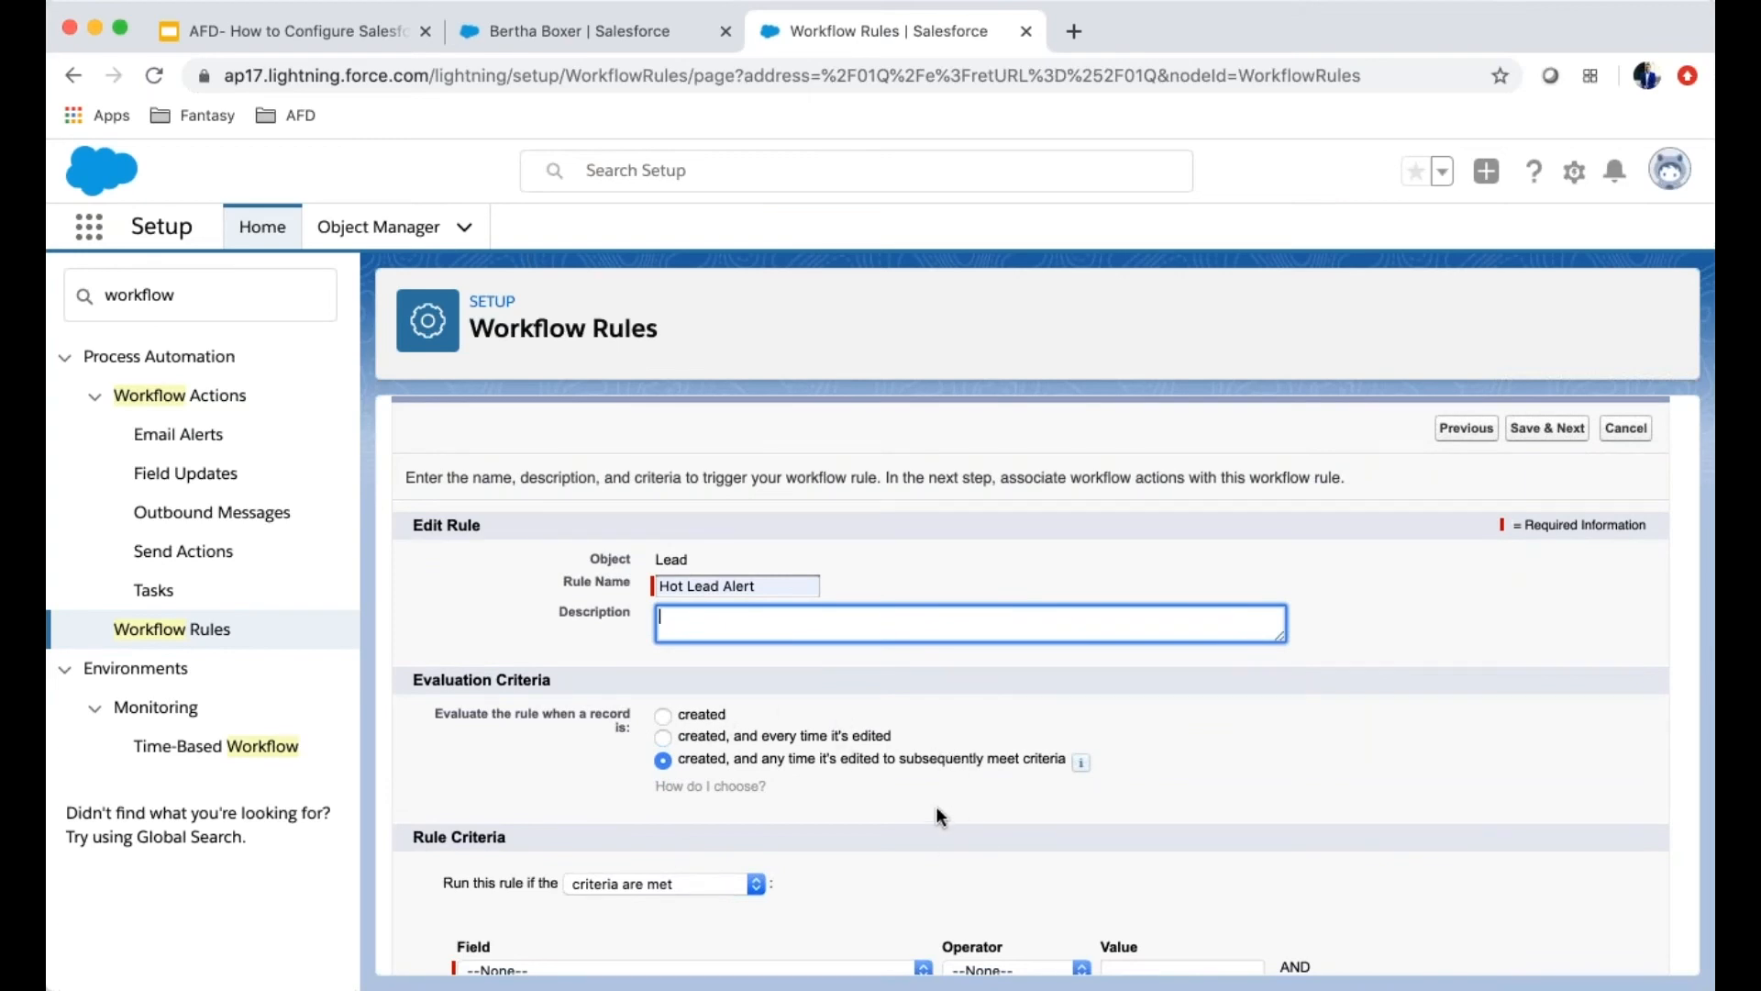
scroll(935, 805, "down", 4)
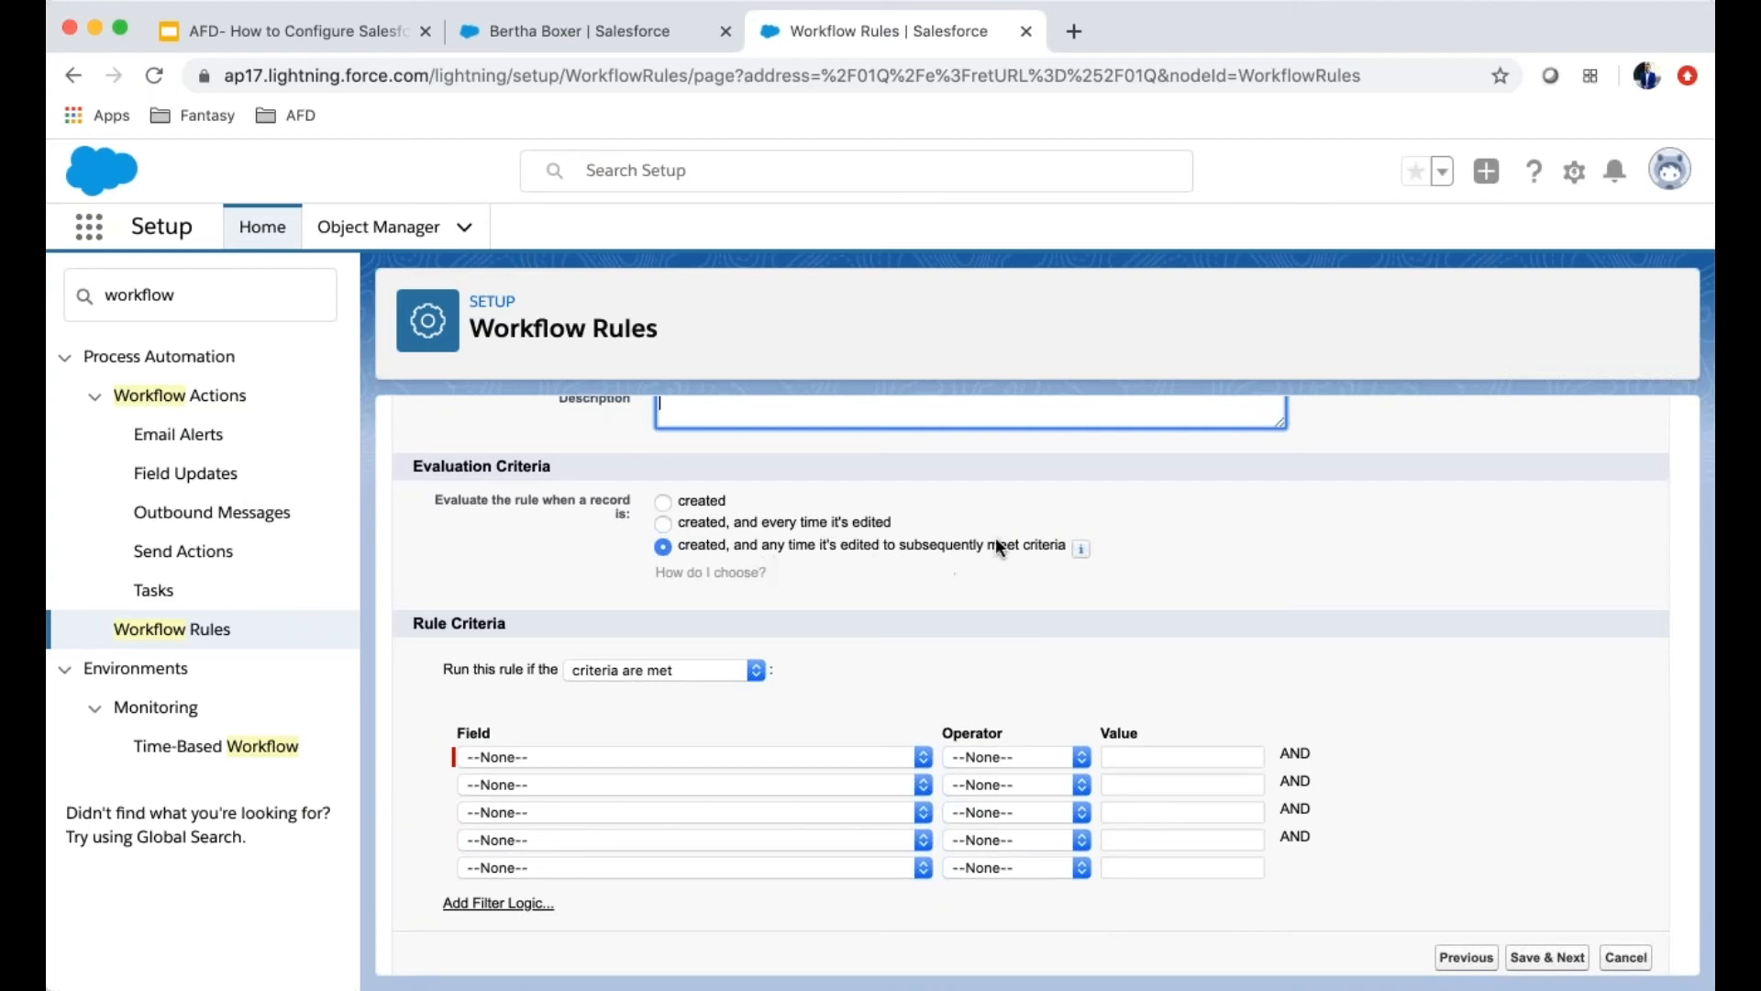
mouse_move(1083, 550)
left_click(661, 524)
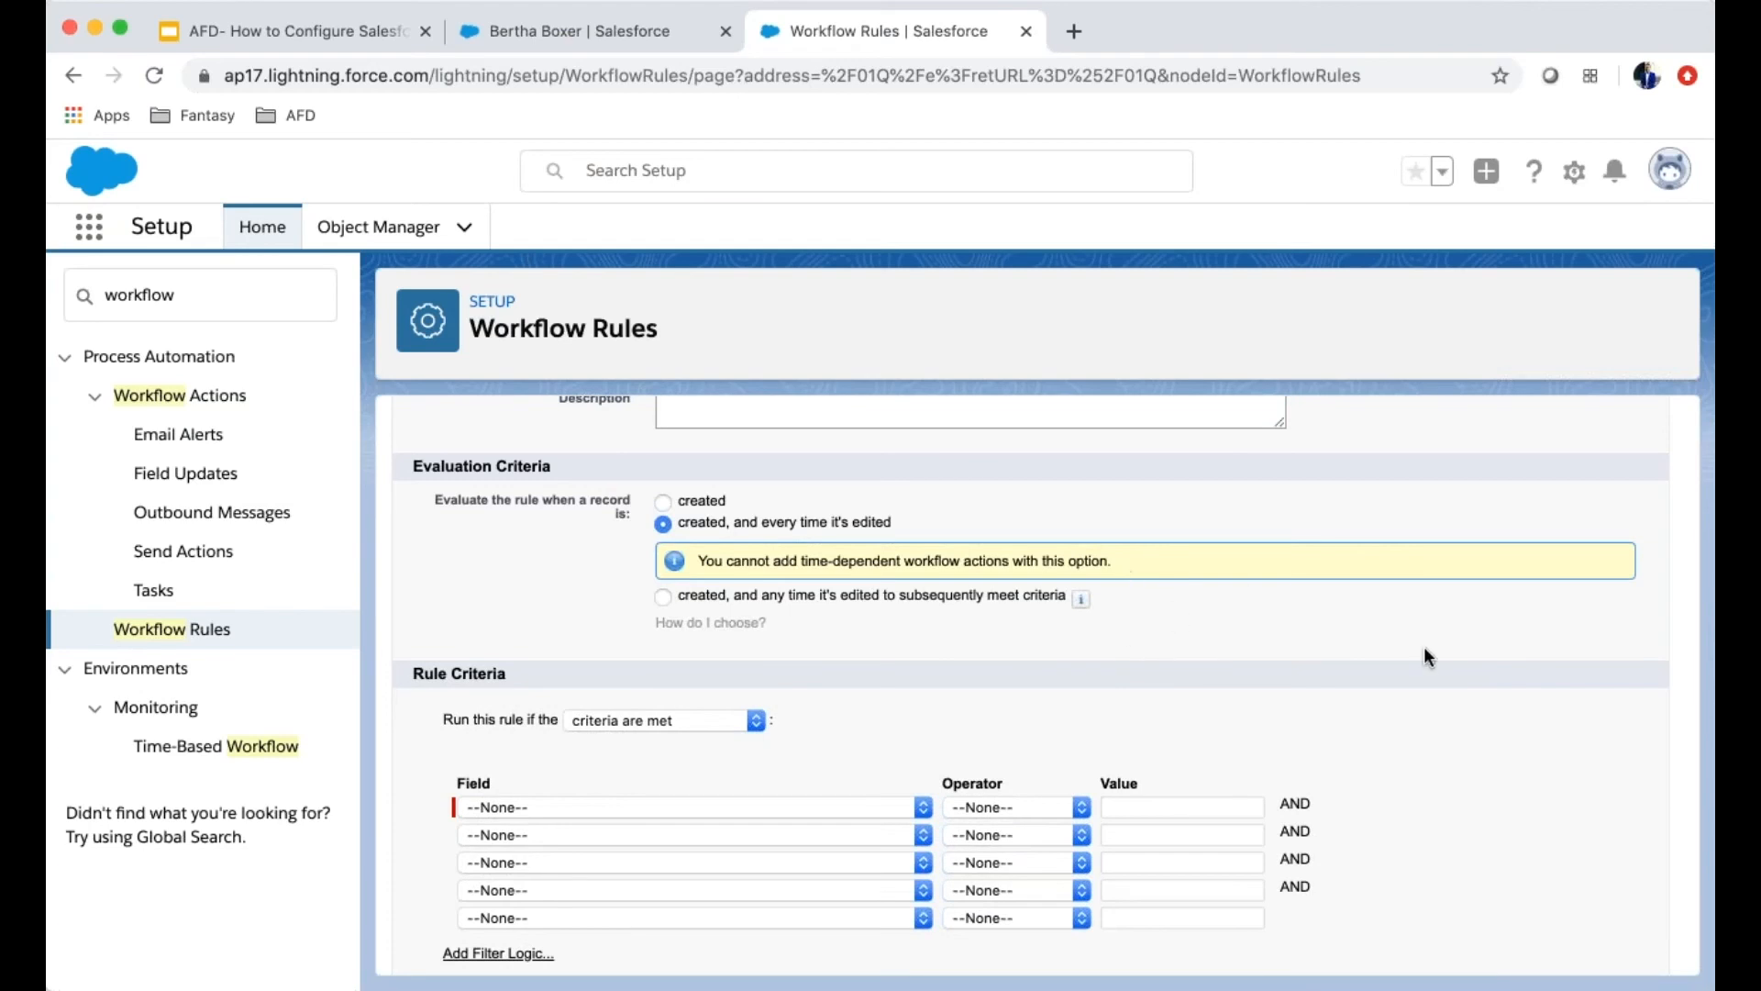
Set the first rule criterion to Lead: Annual Revenue greater or equal 1000000
scroll(1424, 647, "down", 2)
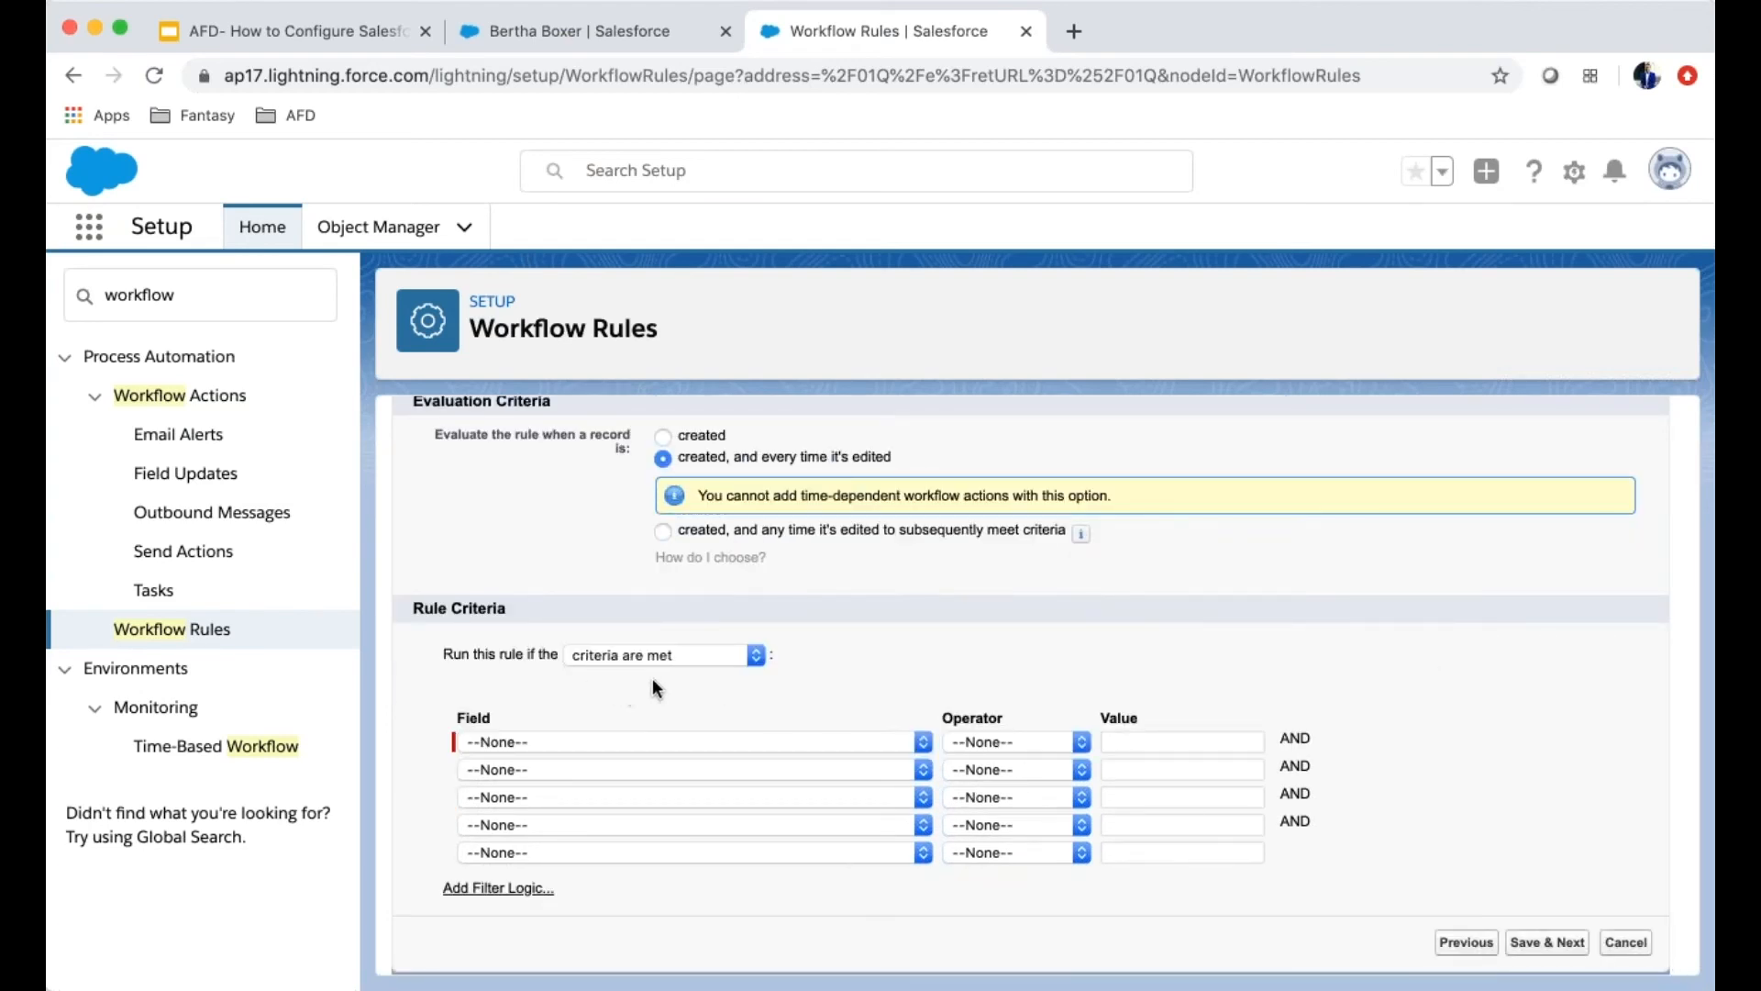
left_click(866, 741)
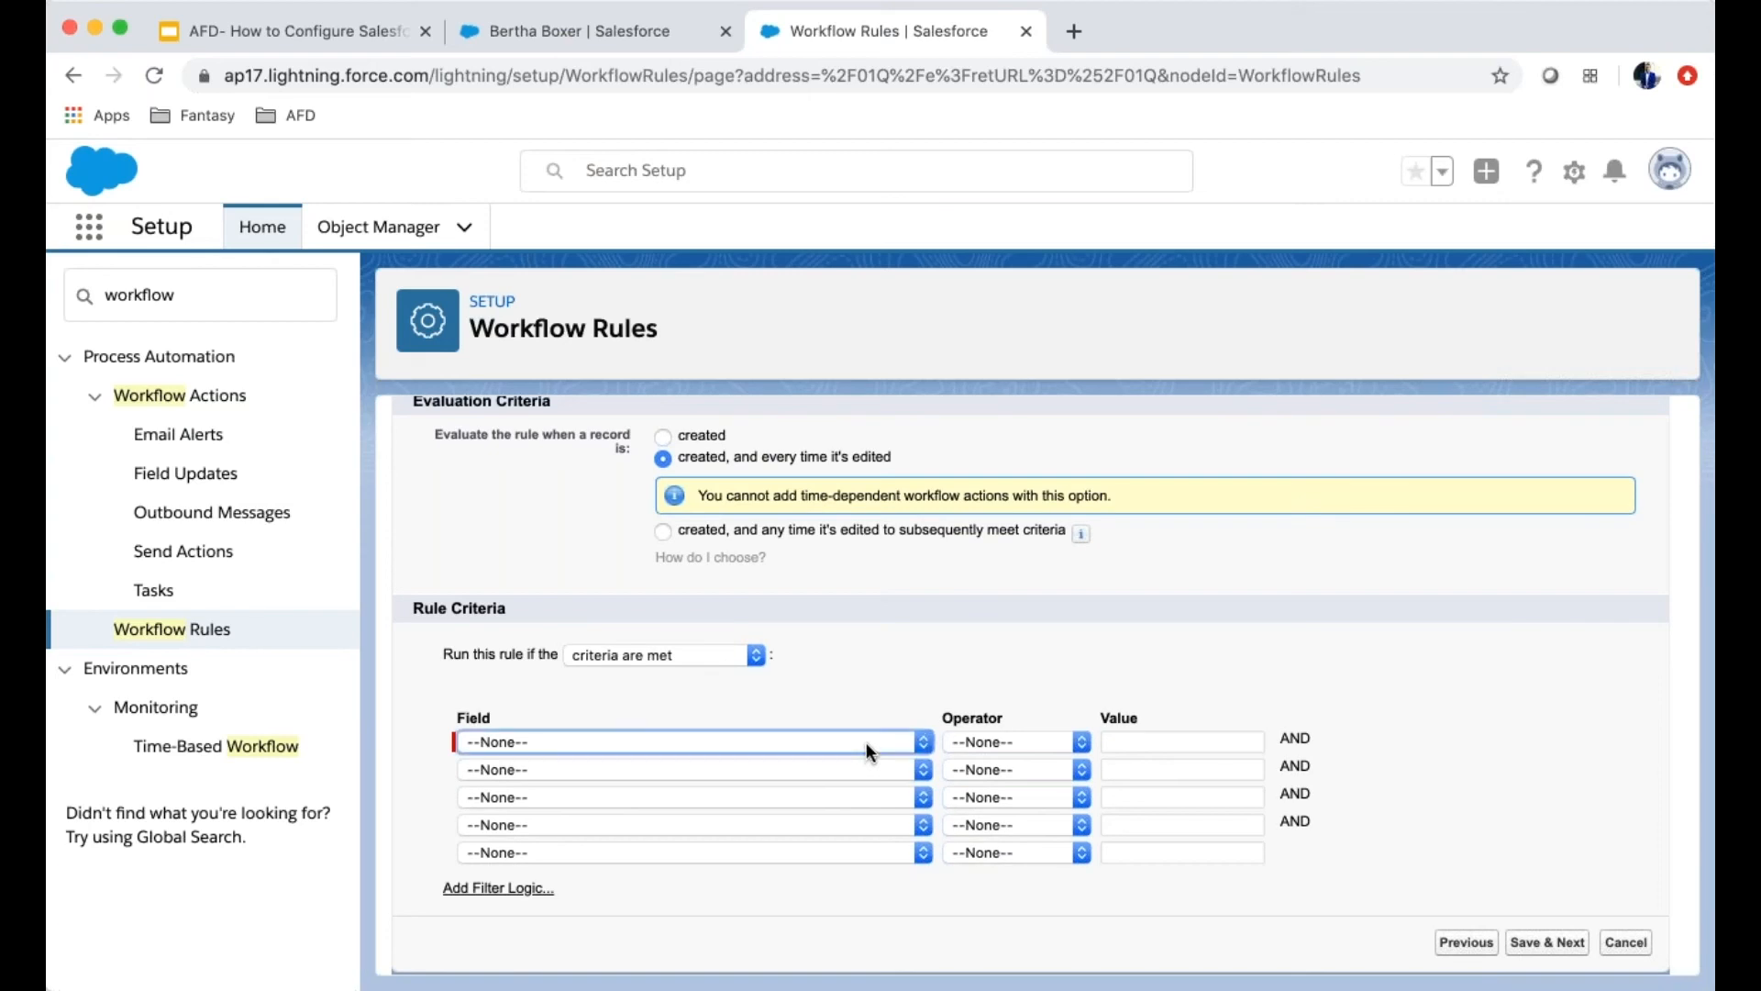
left_click(849, 759)
left_click(987, 741)
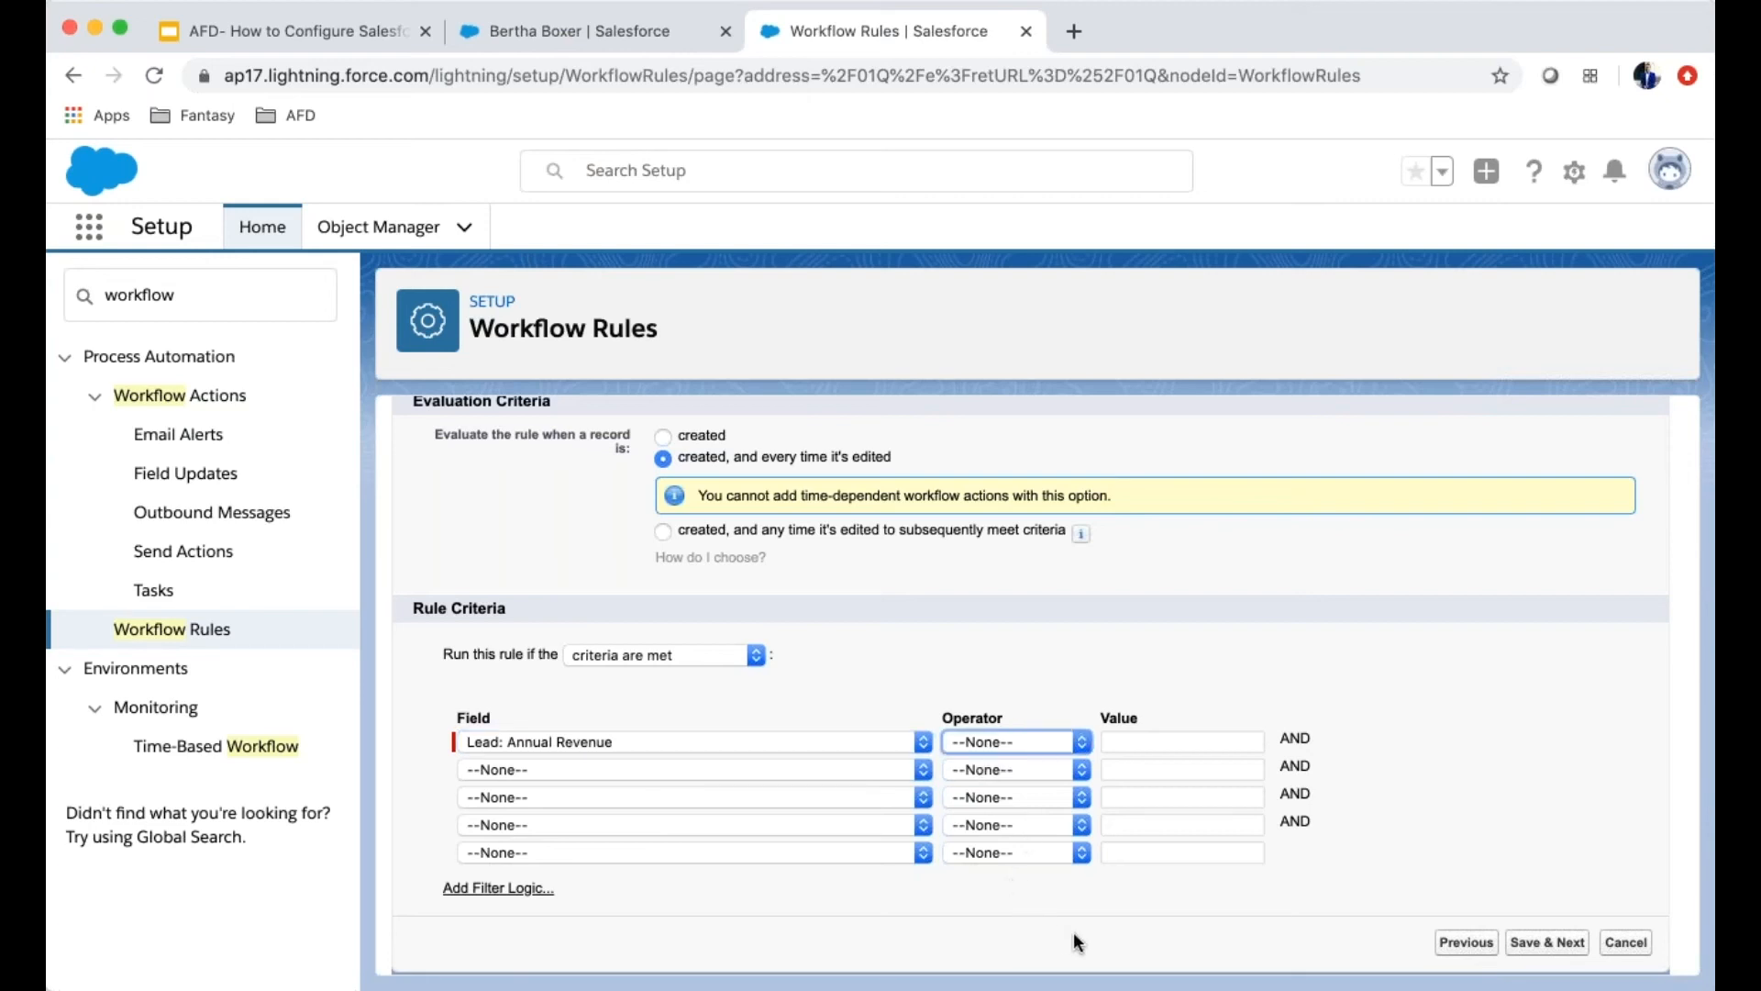
left_click(982, 883)
left_click(1177, 741)
type("1000000")
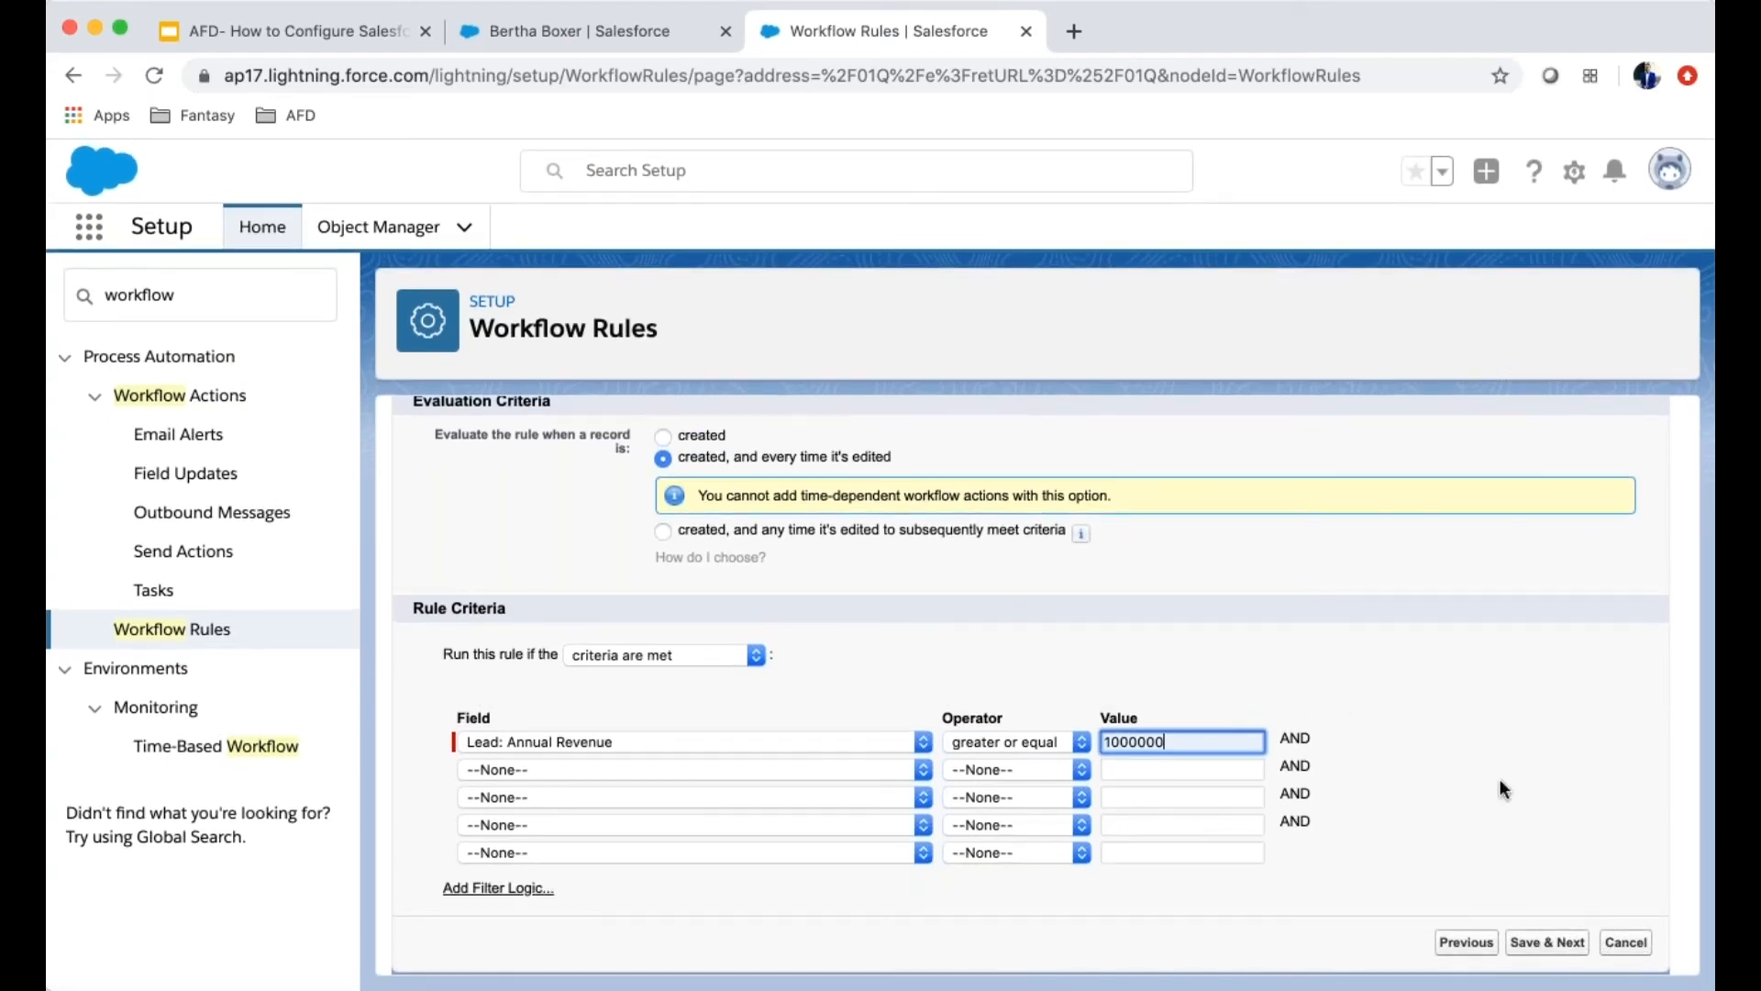
Review the rule's name, evaluation criteria and rule criteria, and save it to proceed to the workflow actions
scroll(1346, 695, "up", 5)
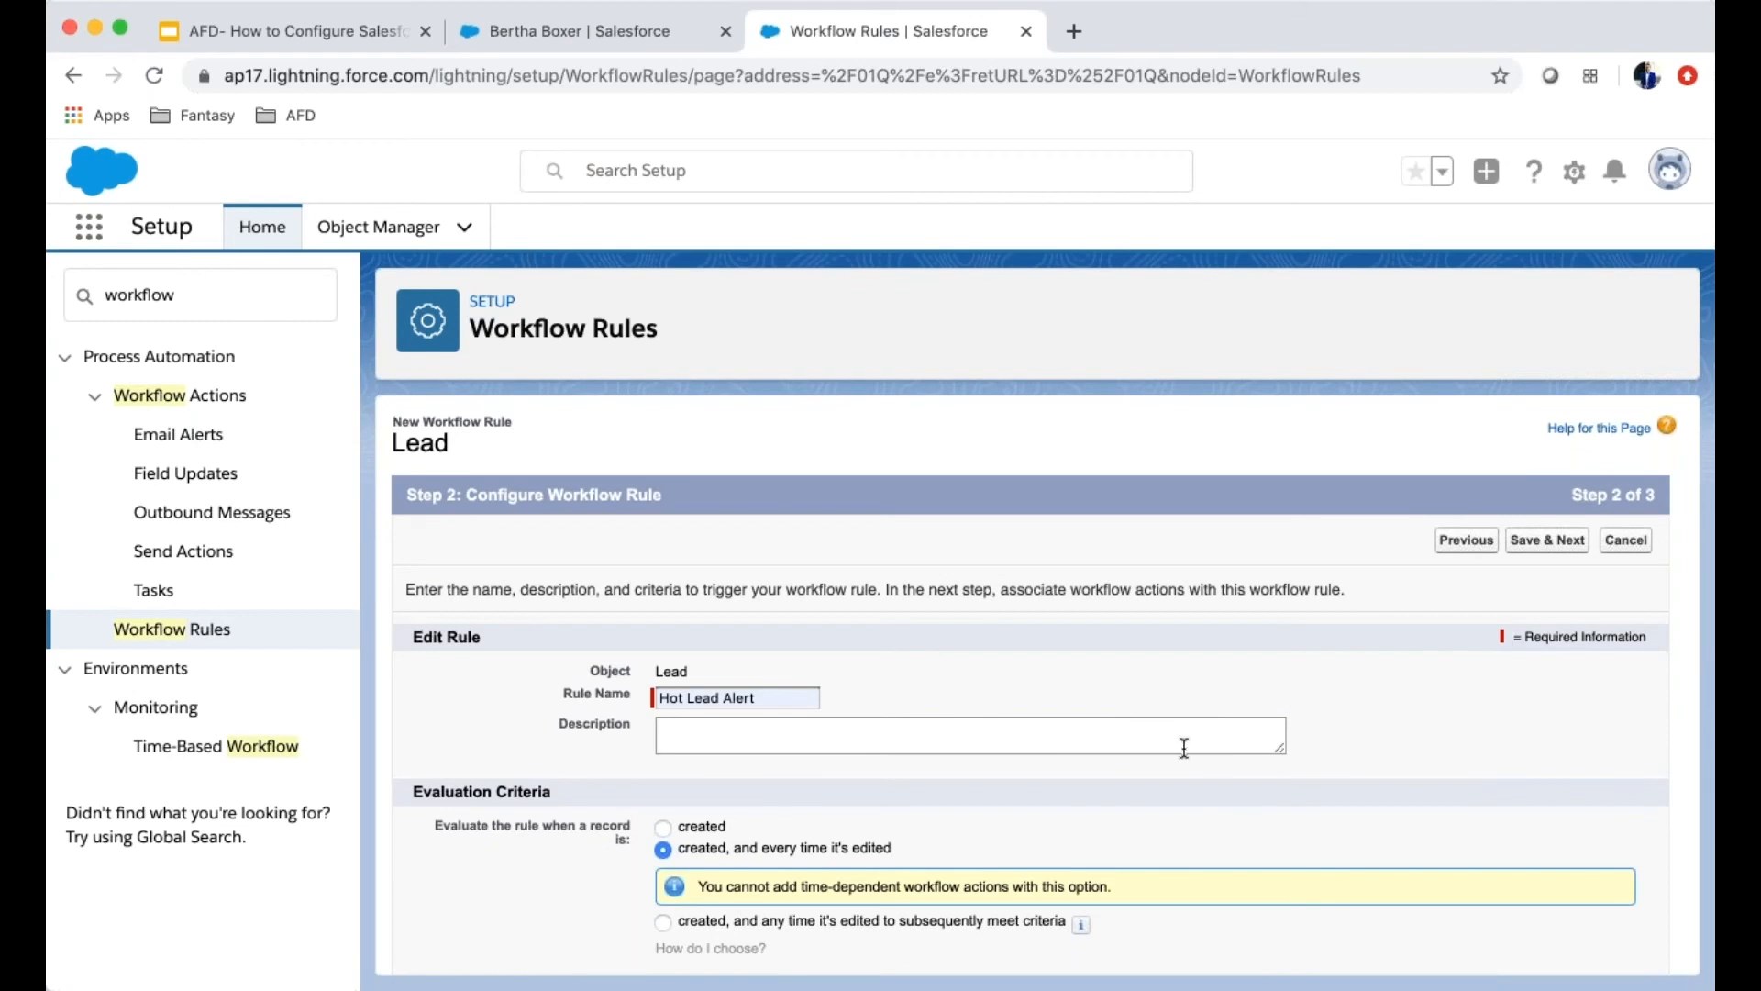
scroll(1182, 744, "down", 5)
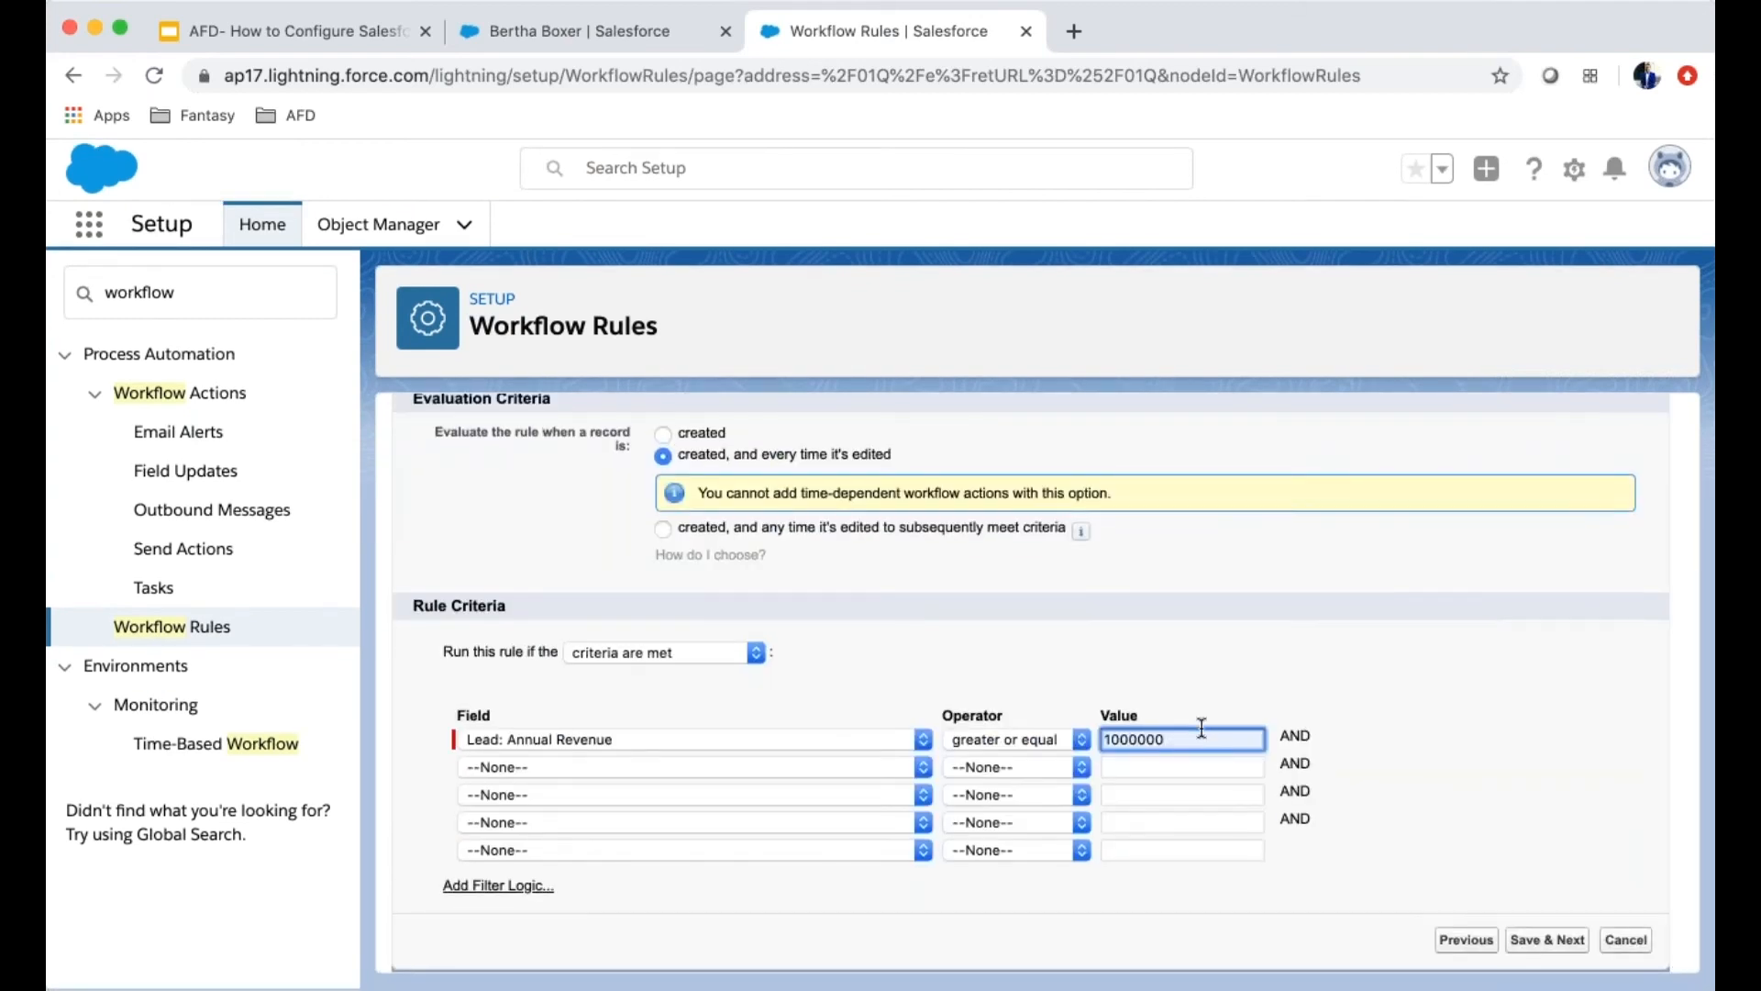
scroll(1063, 716, "up", 3)
left_click_drag(701, 497, 587, 498)
scroll(831, 721, "down", 4)
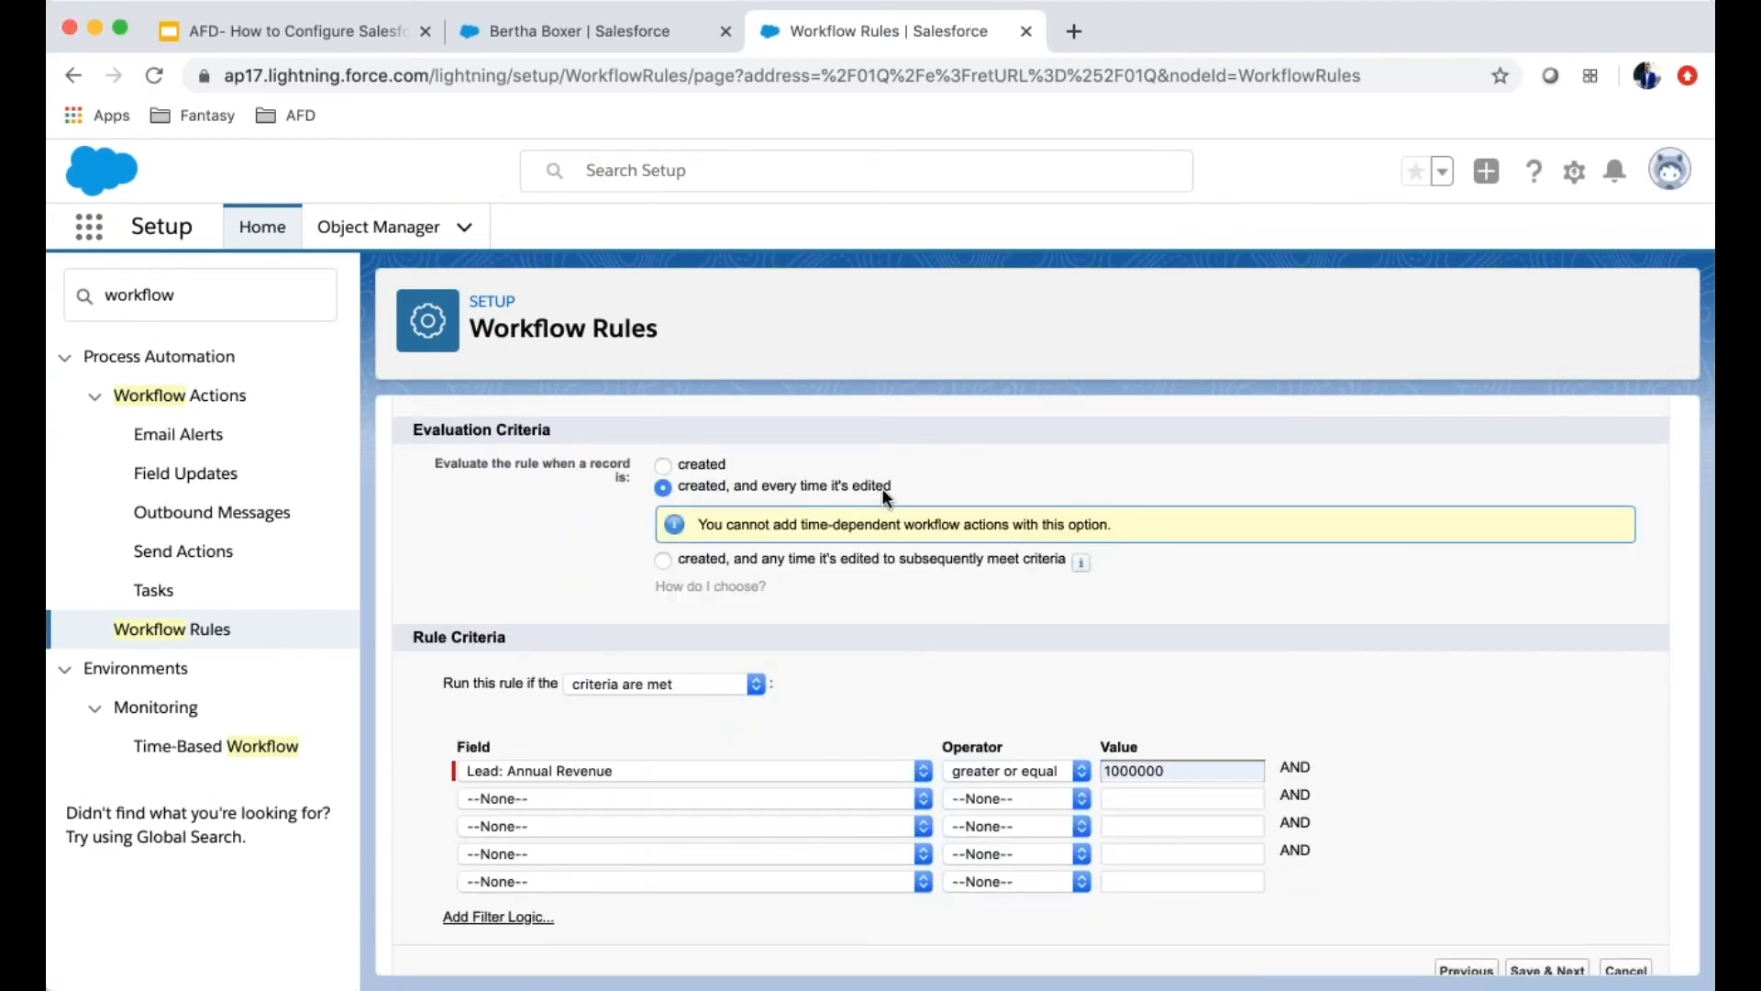
scroll(941, 646, "down", 1)
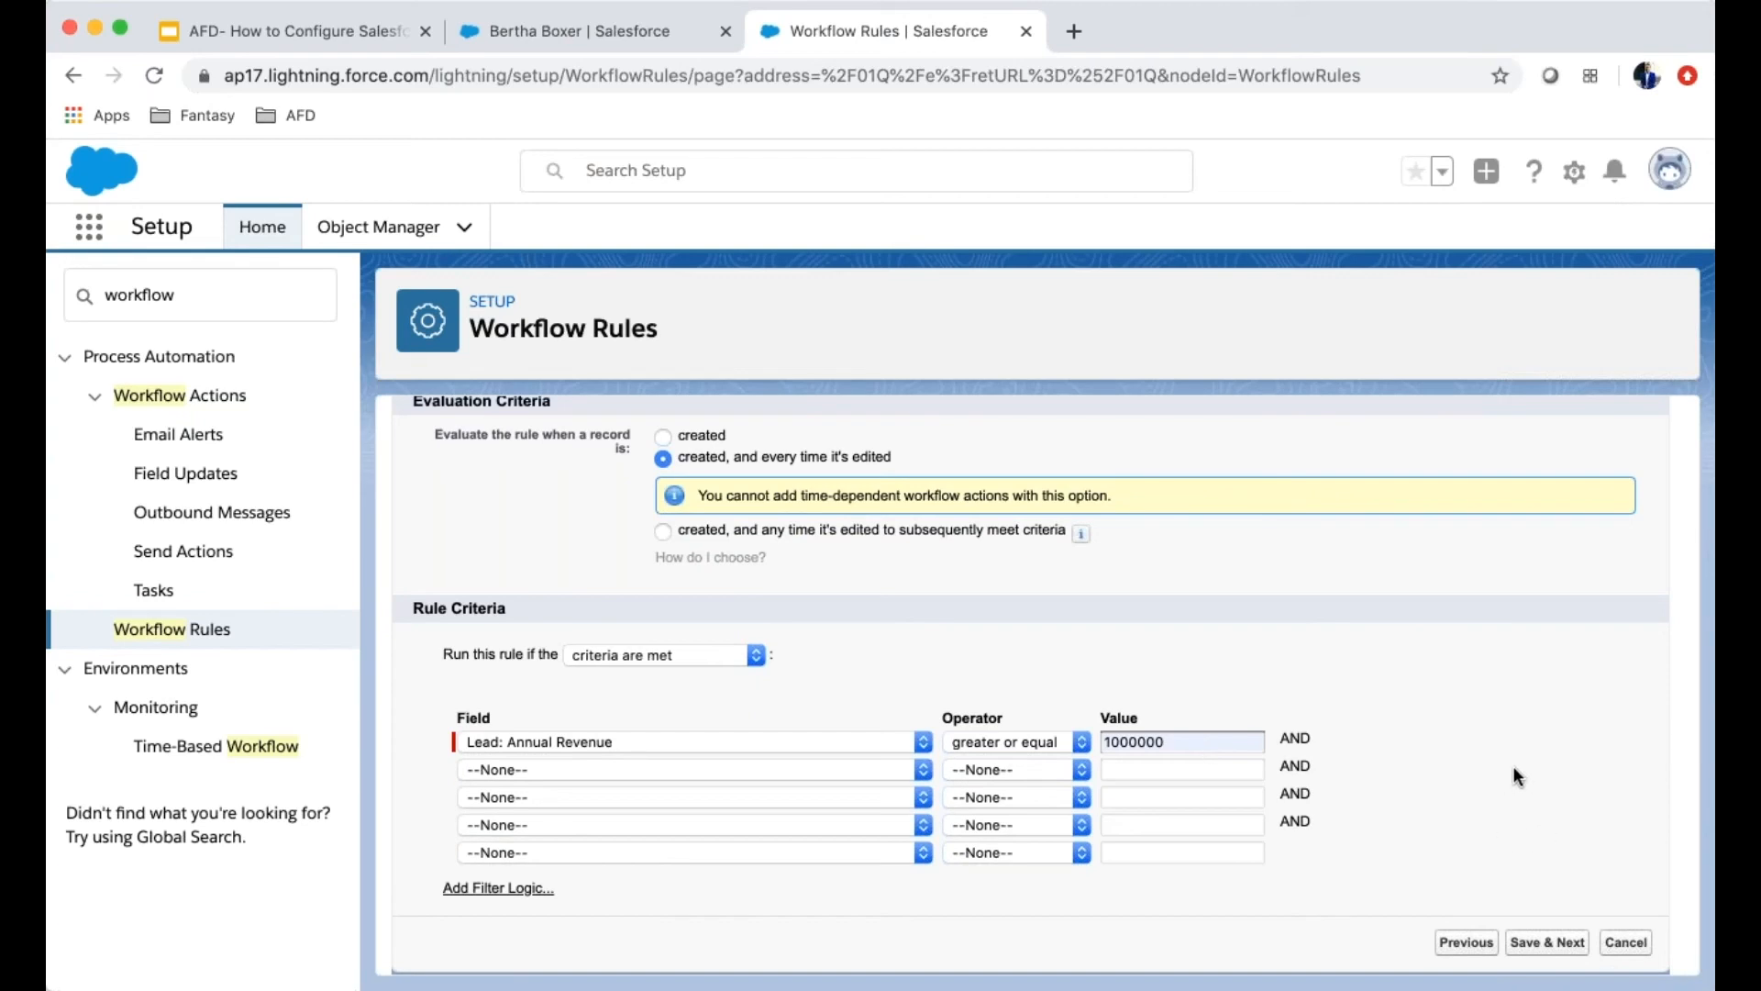
left_click(1548, 945)
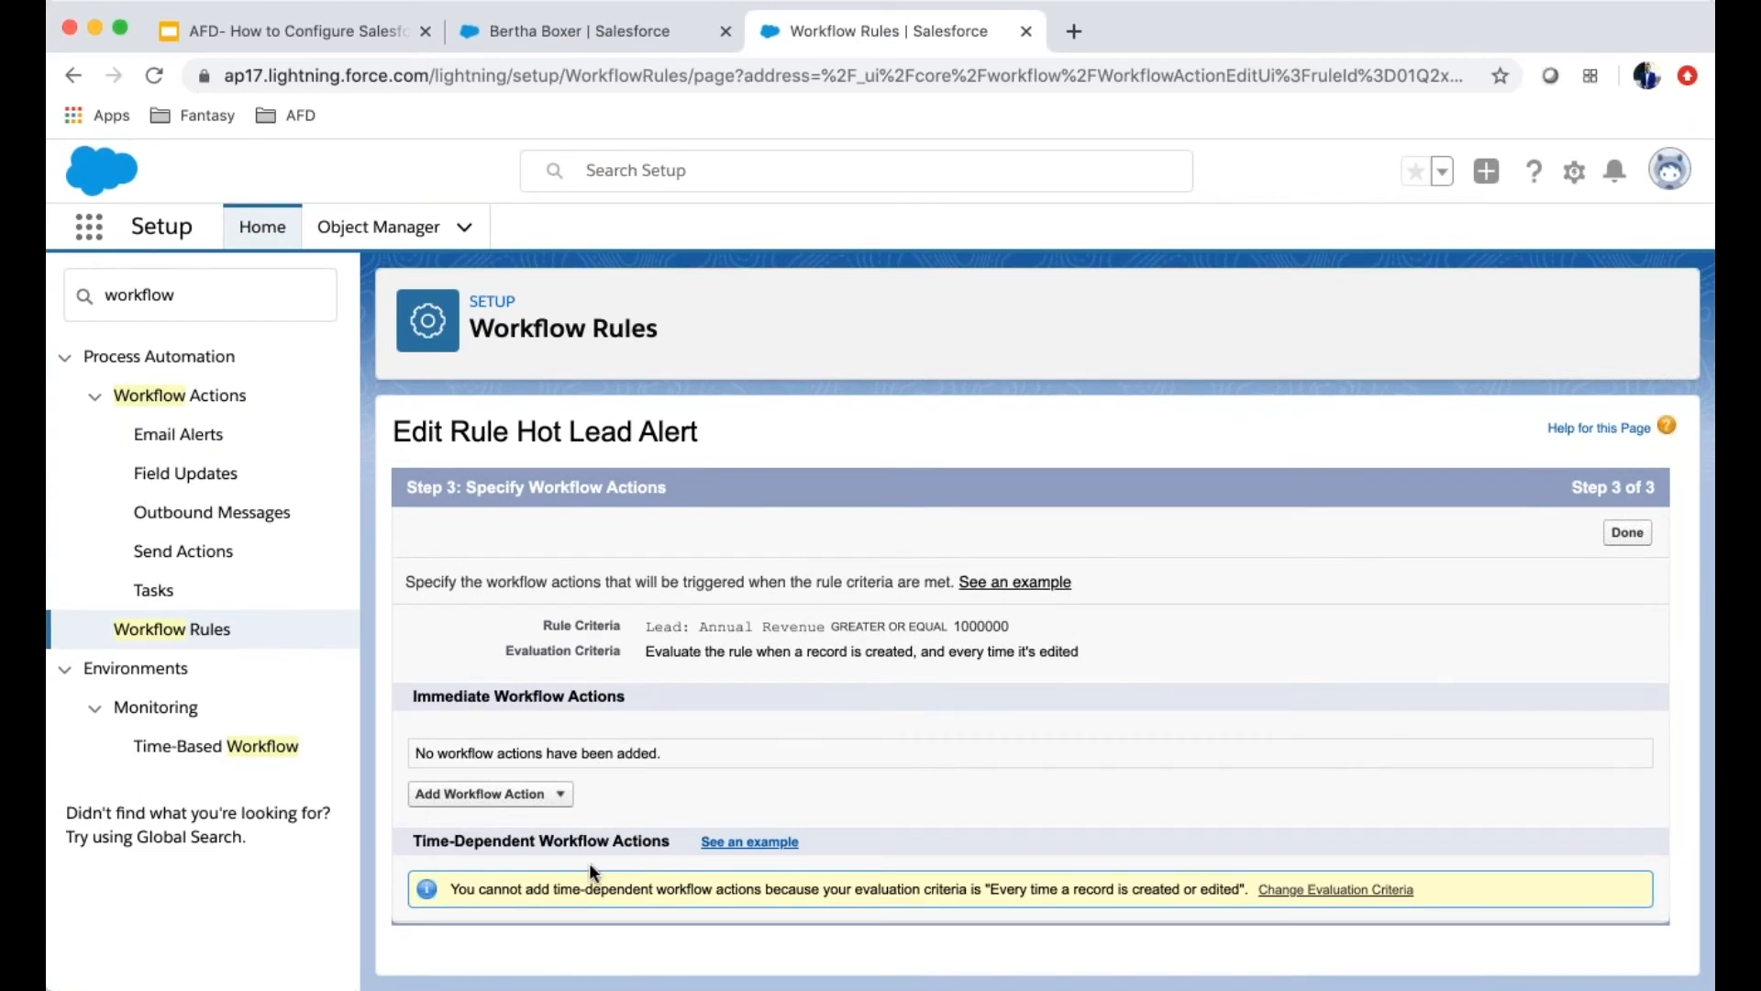
Add an immediate field update action named Update Rating with the description "Update the rating to Hot."
left_click_drag(532, 631, 1064, 631)
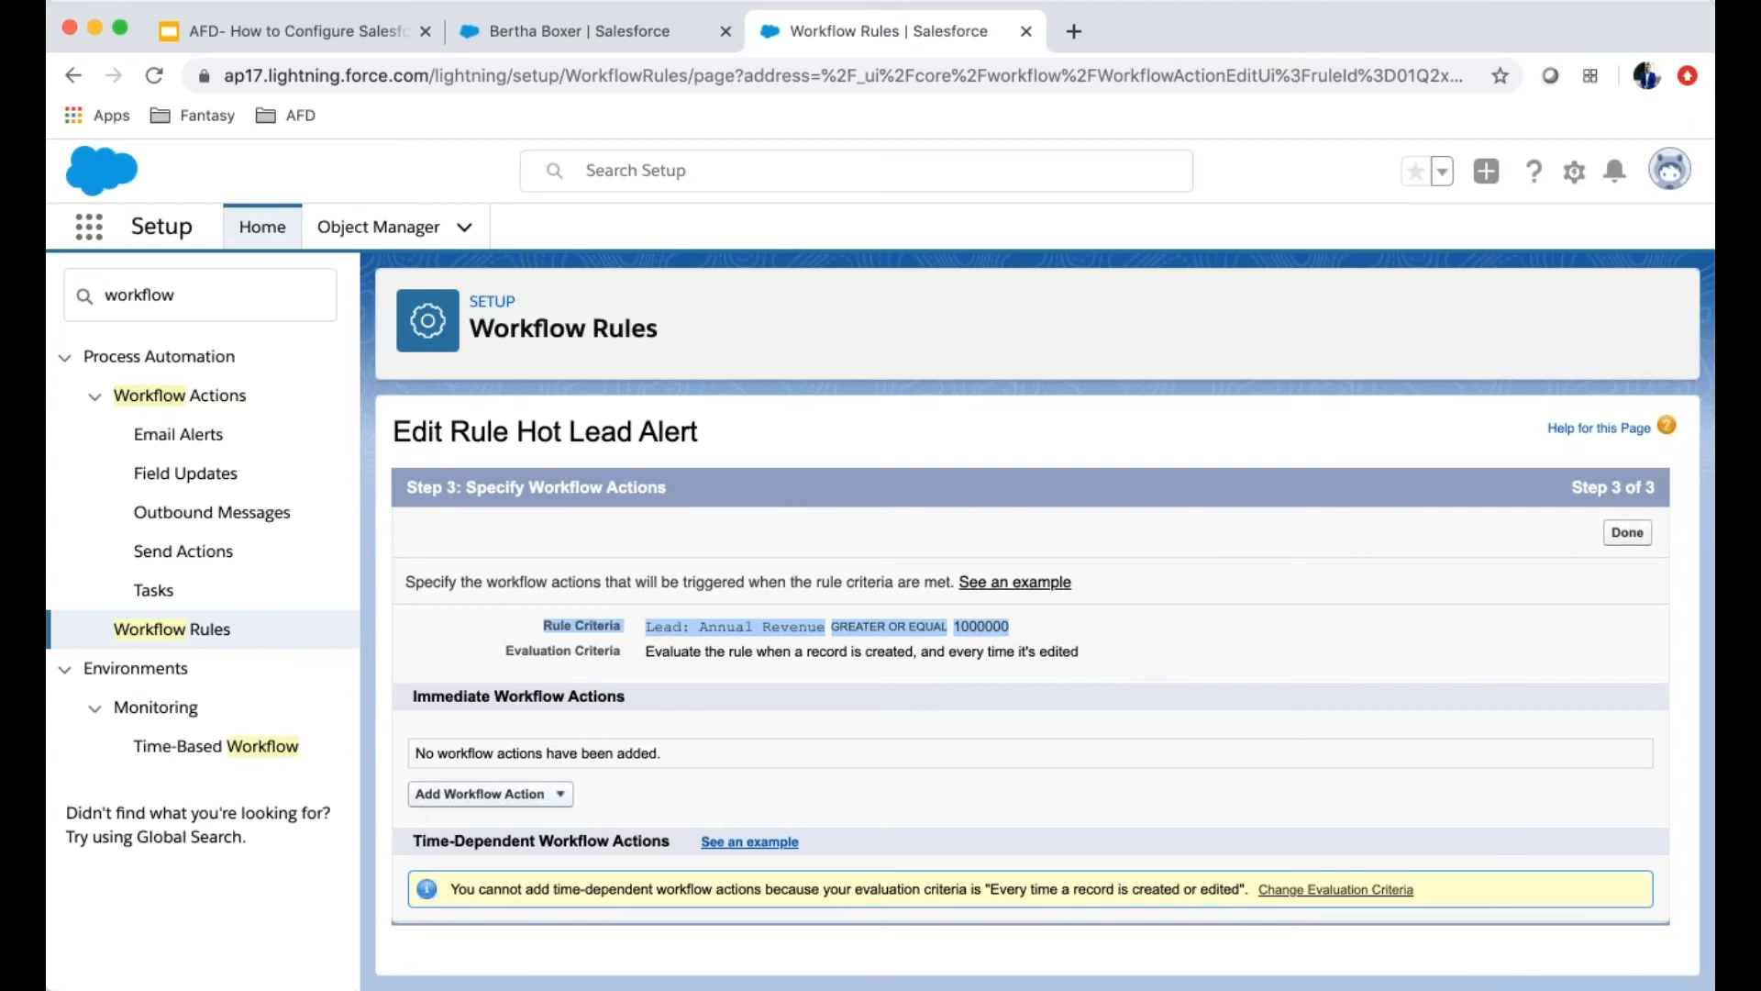
left_click(527, 797)
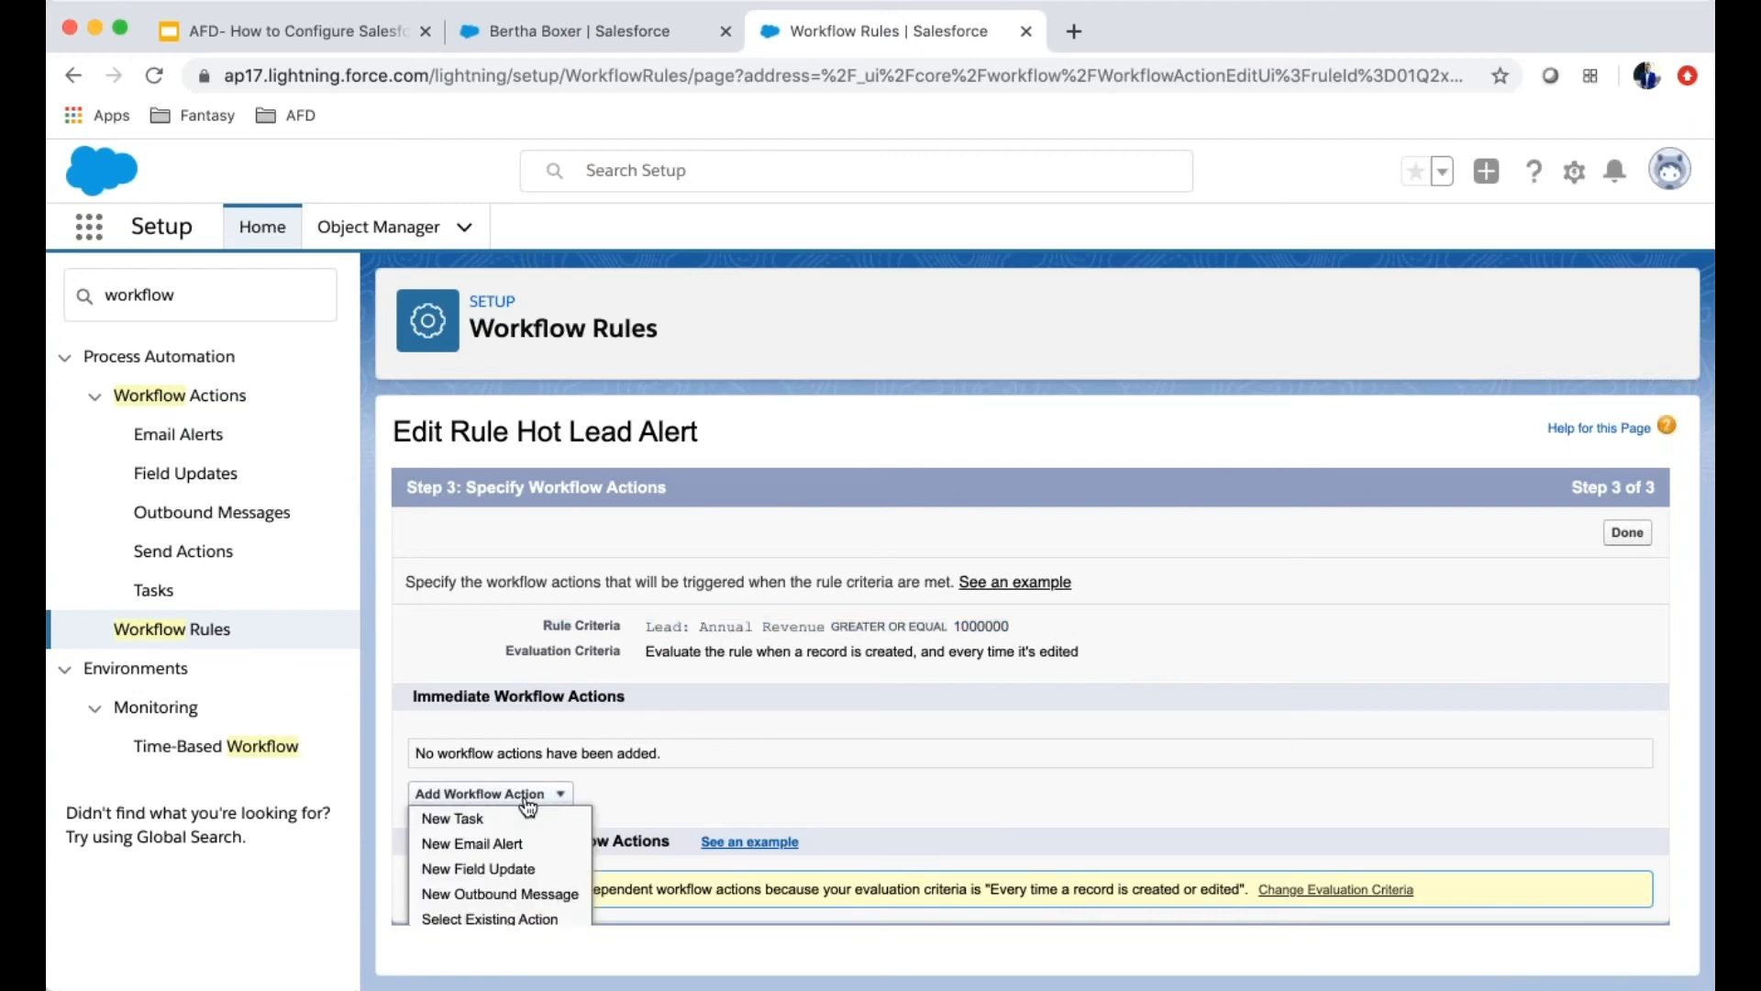
scroll(527, 812, "down", 1)
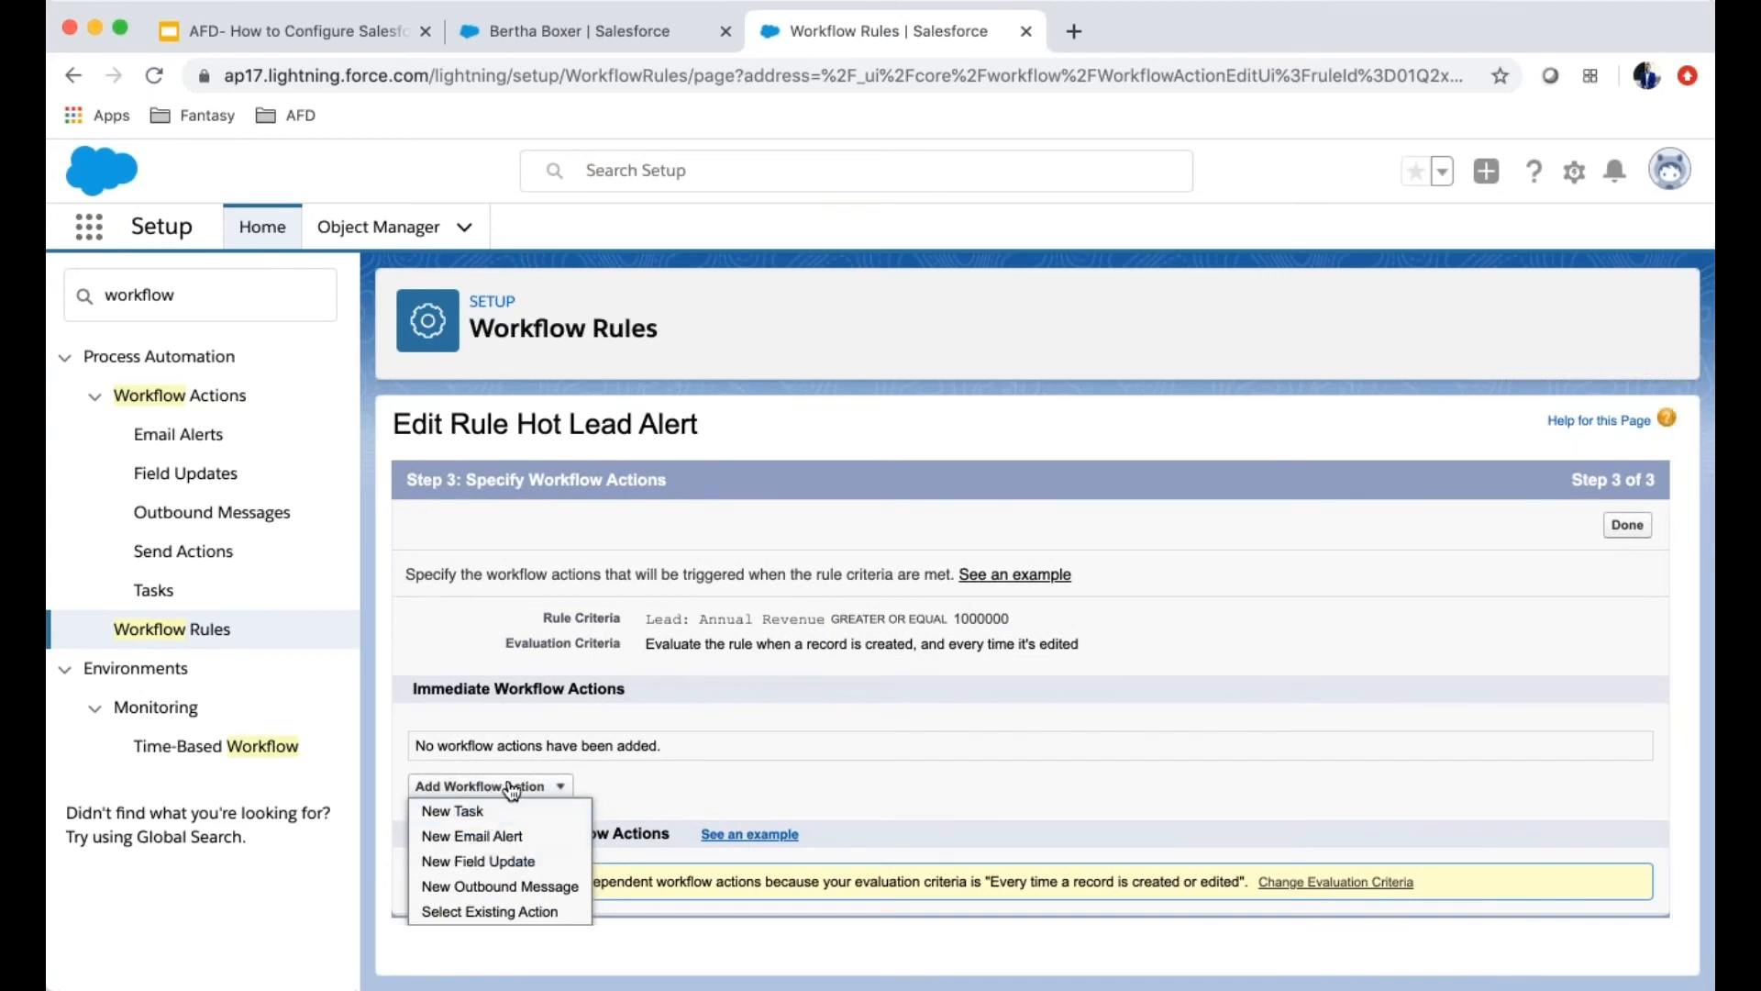
left_click(478, 862)
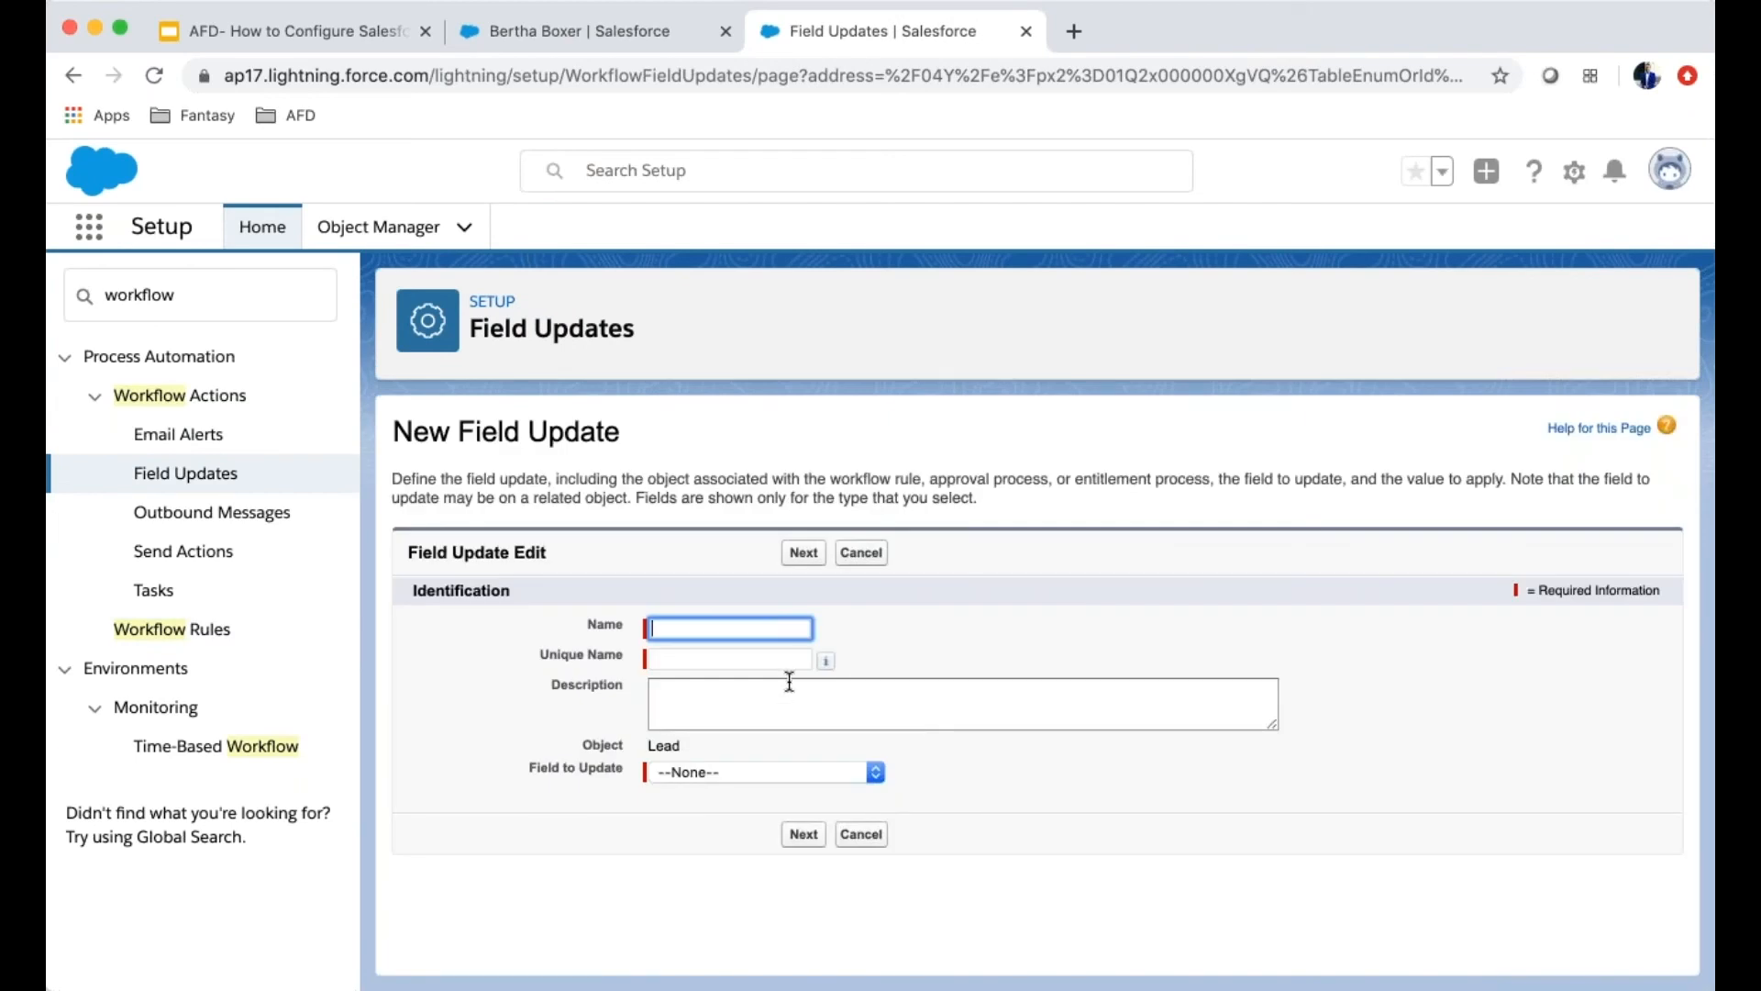
type("Update Rating")
key("Tab")
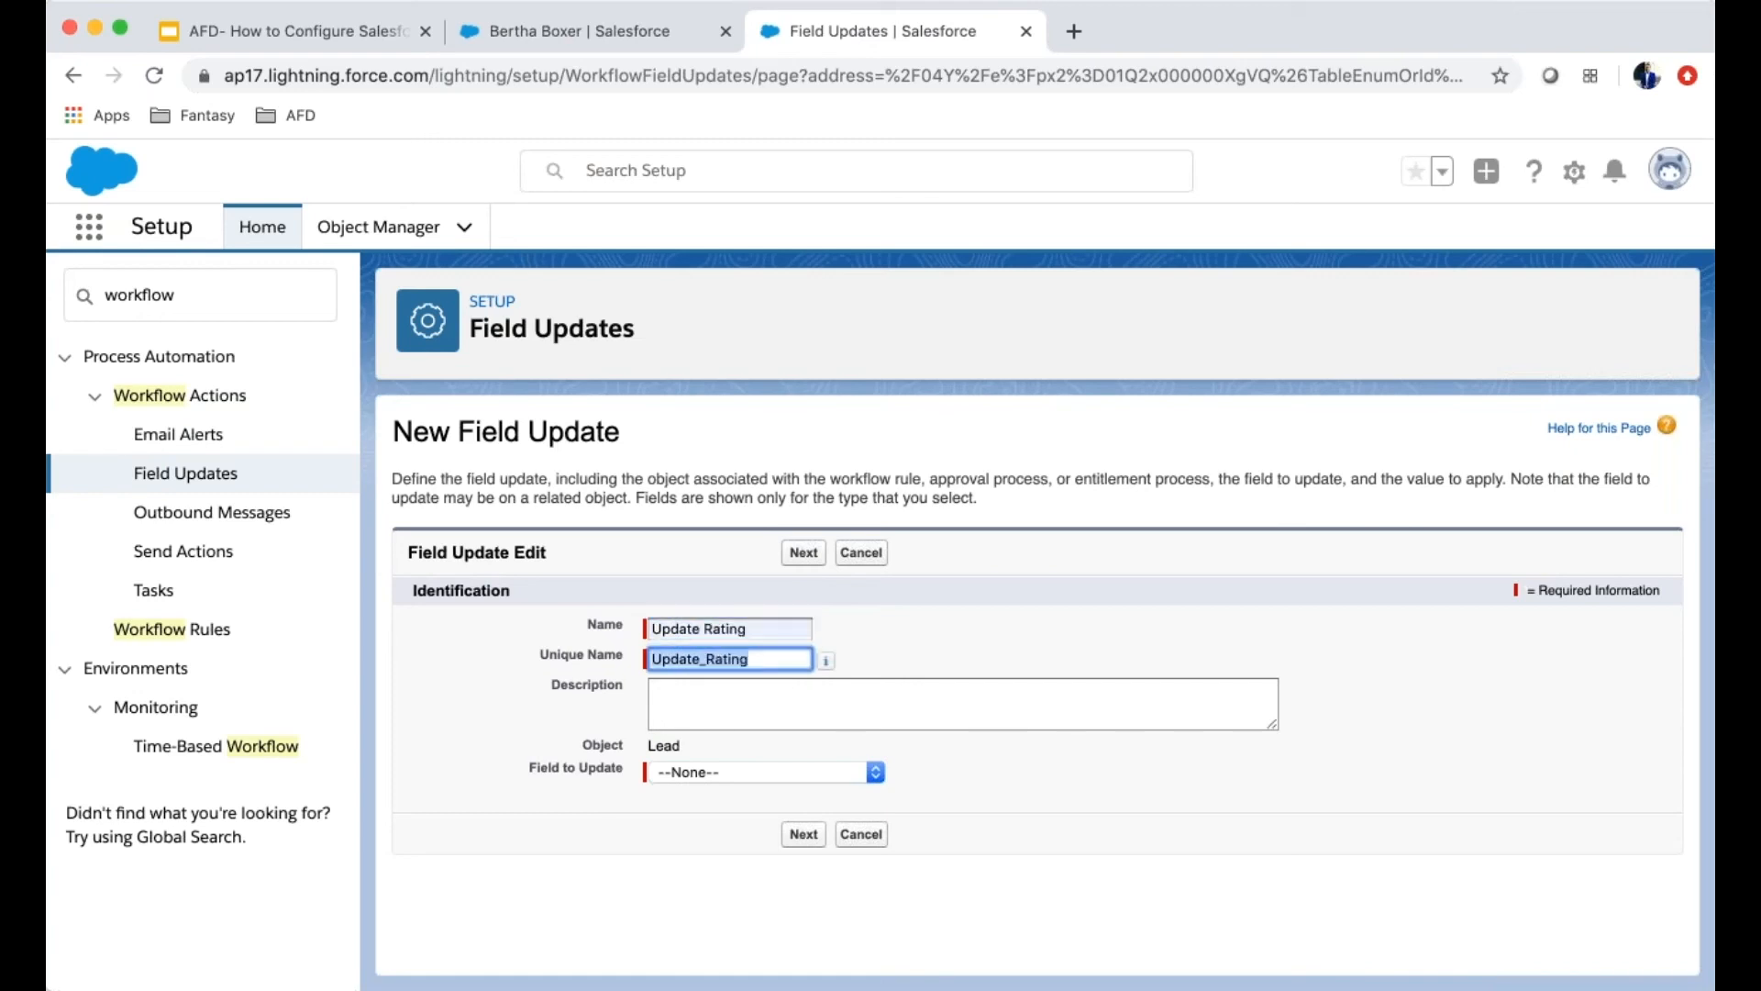
left_click(783, 712)
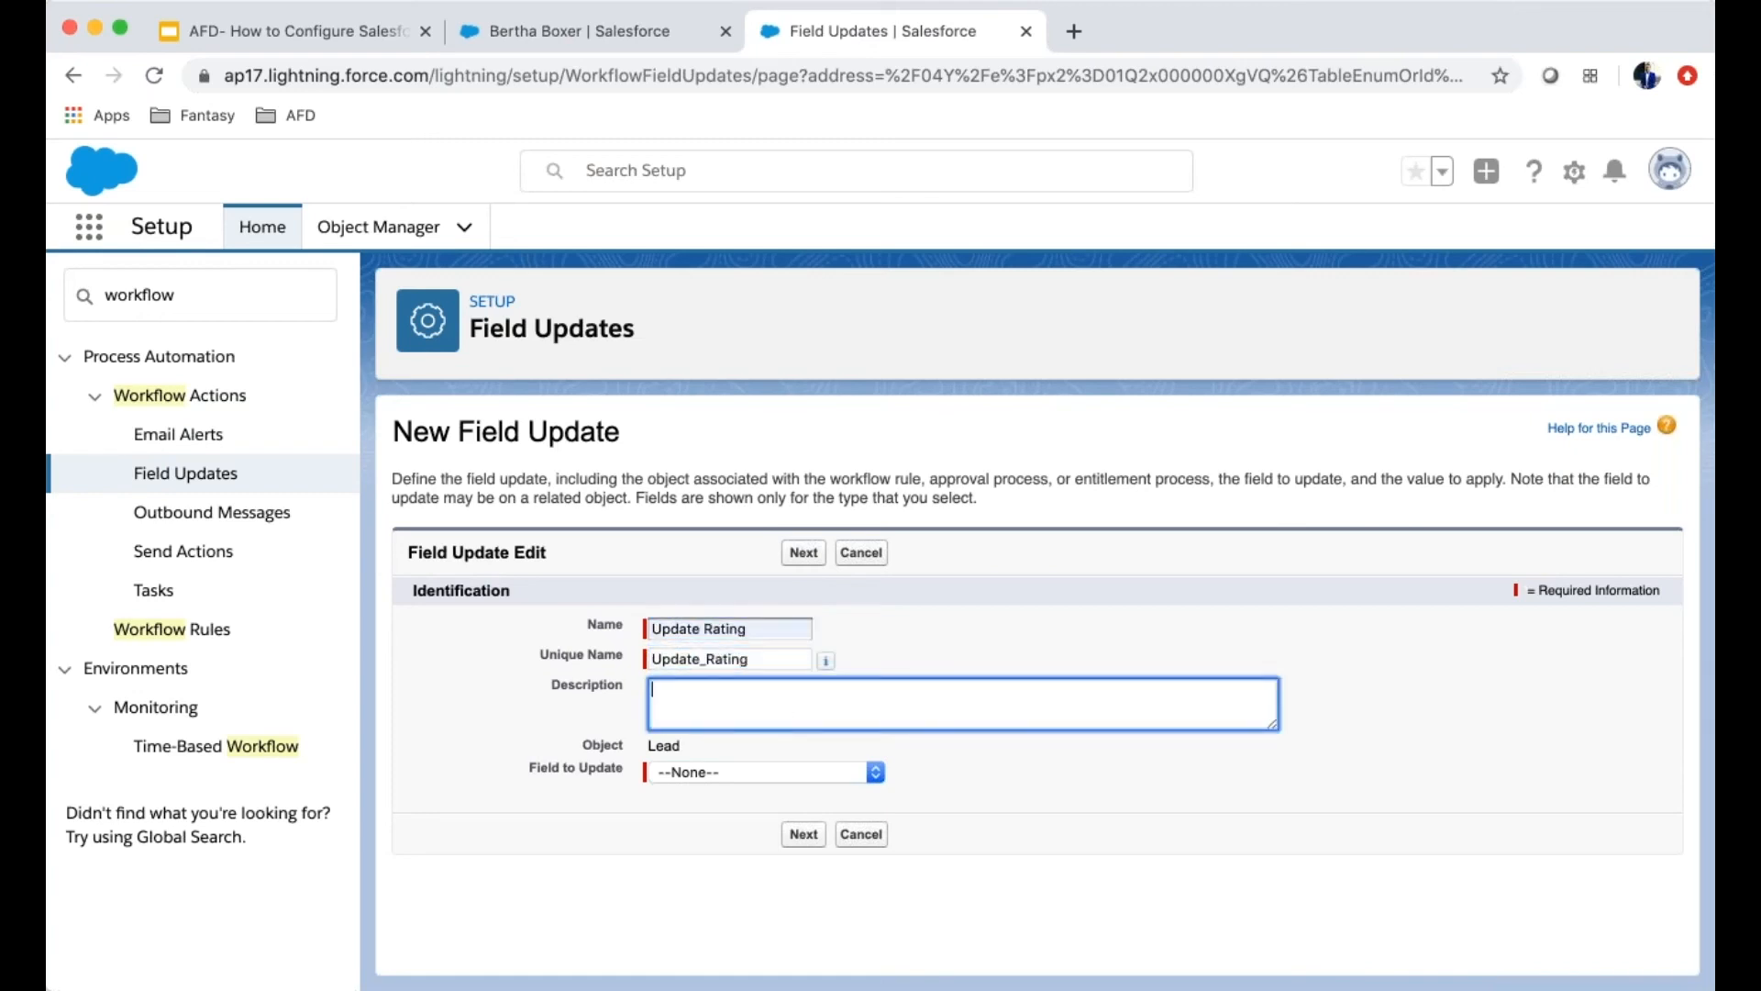
type("Update the rating to Hot.")
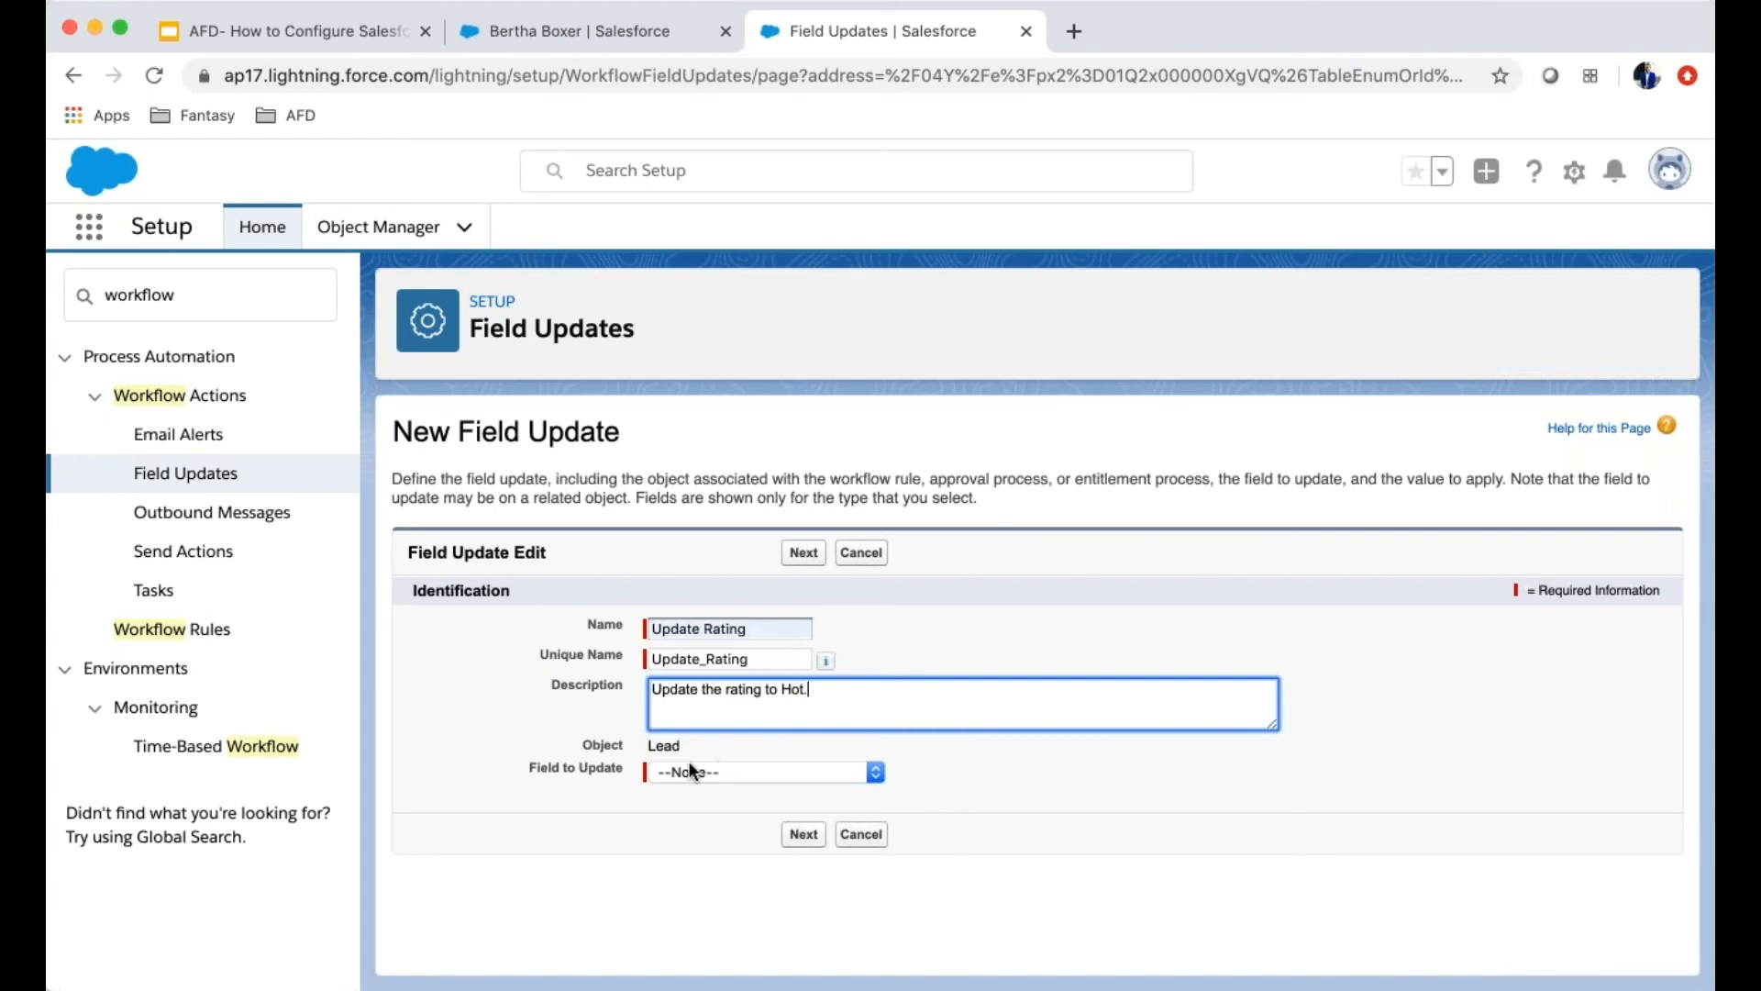
left_click_drag(589, 745, 686, 752)
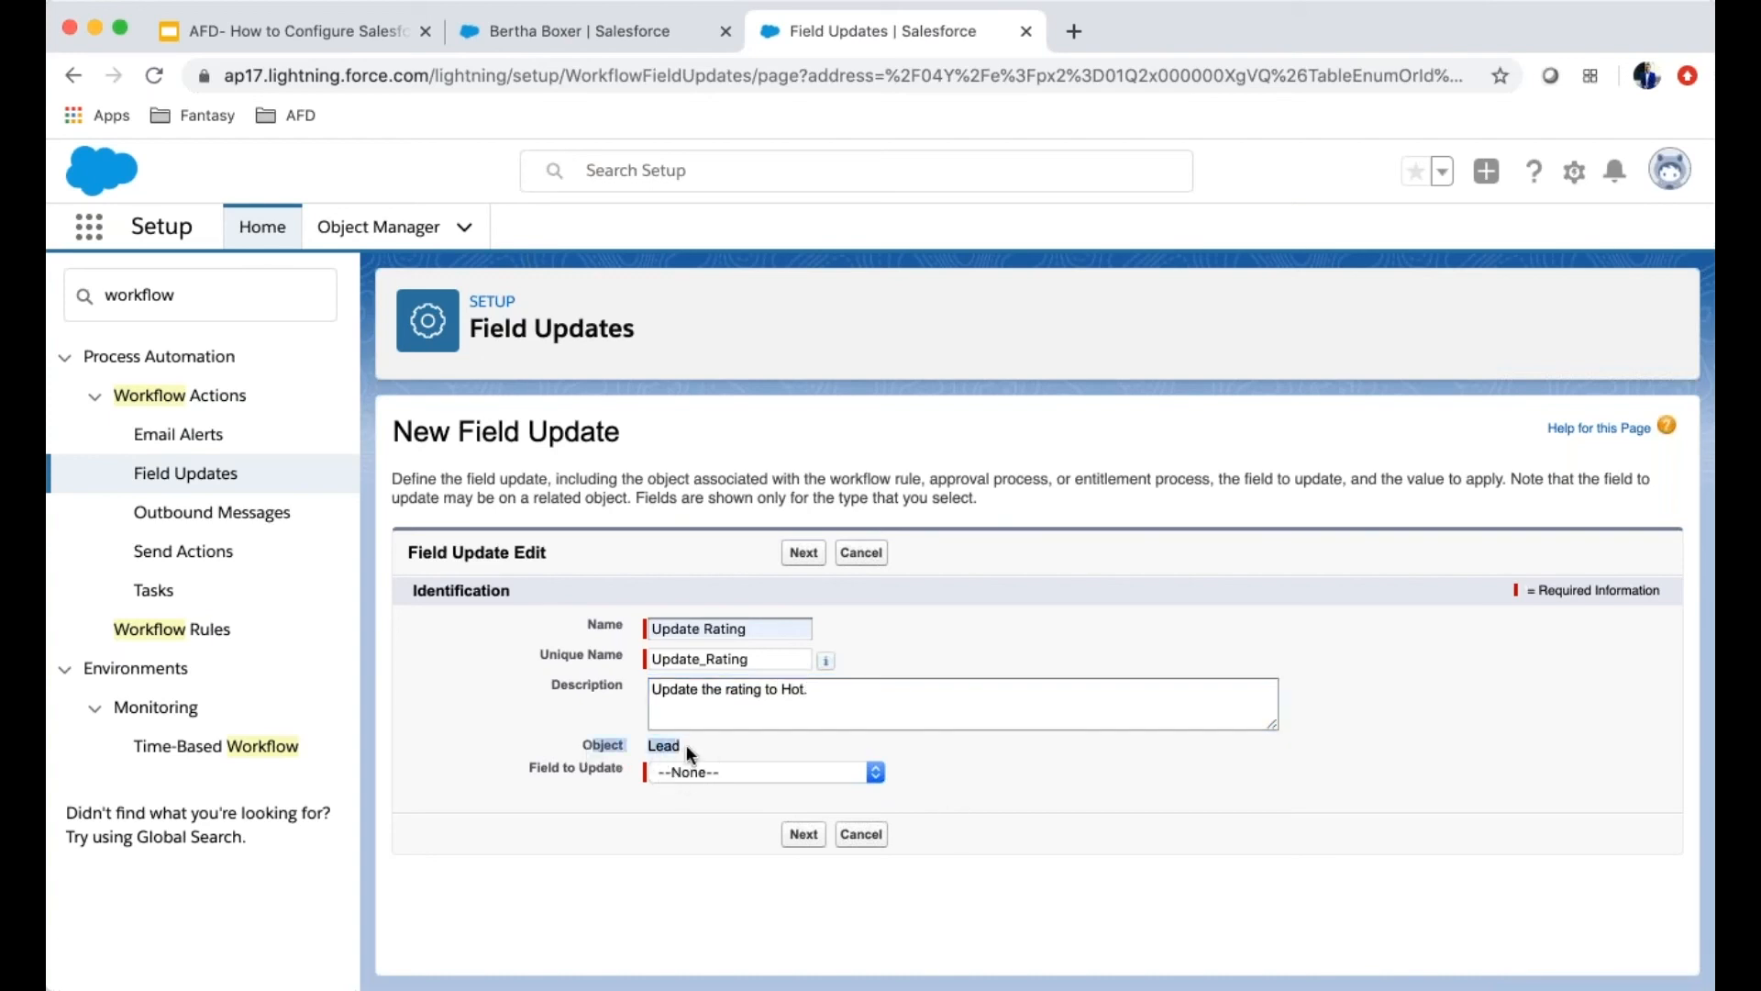
Make the action update the lead's Rating field to the specific value Hot, and save the field update
left_click(705, 771)
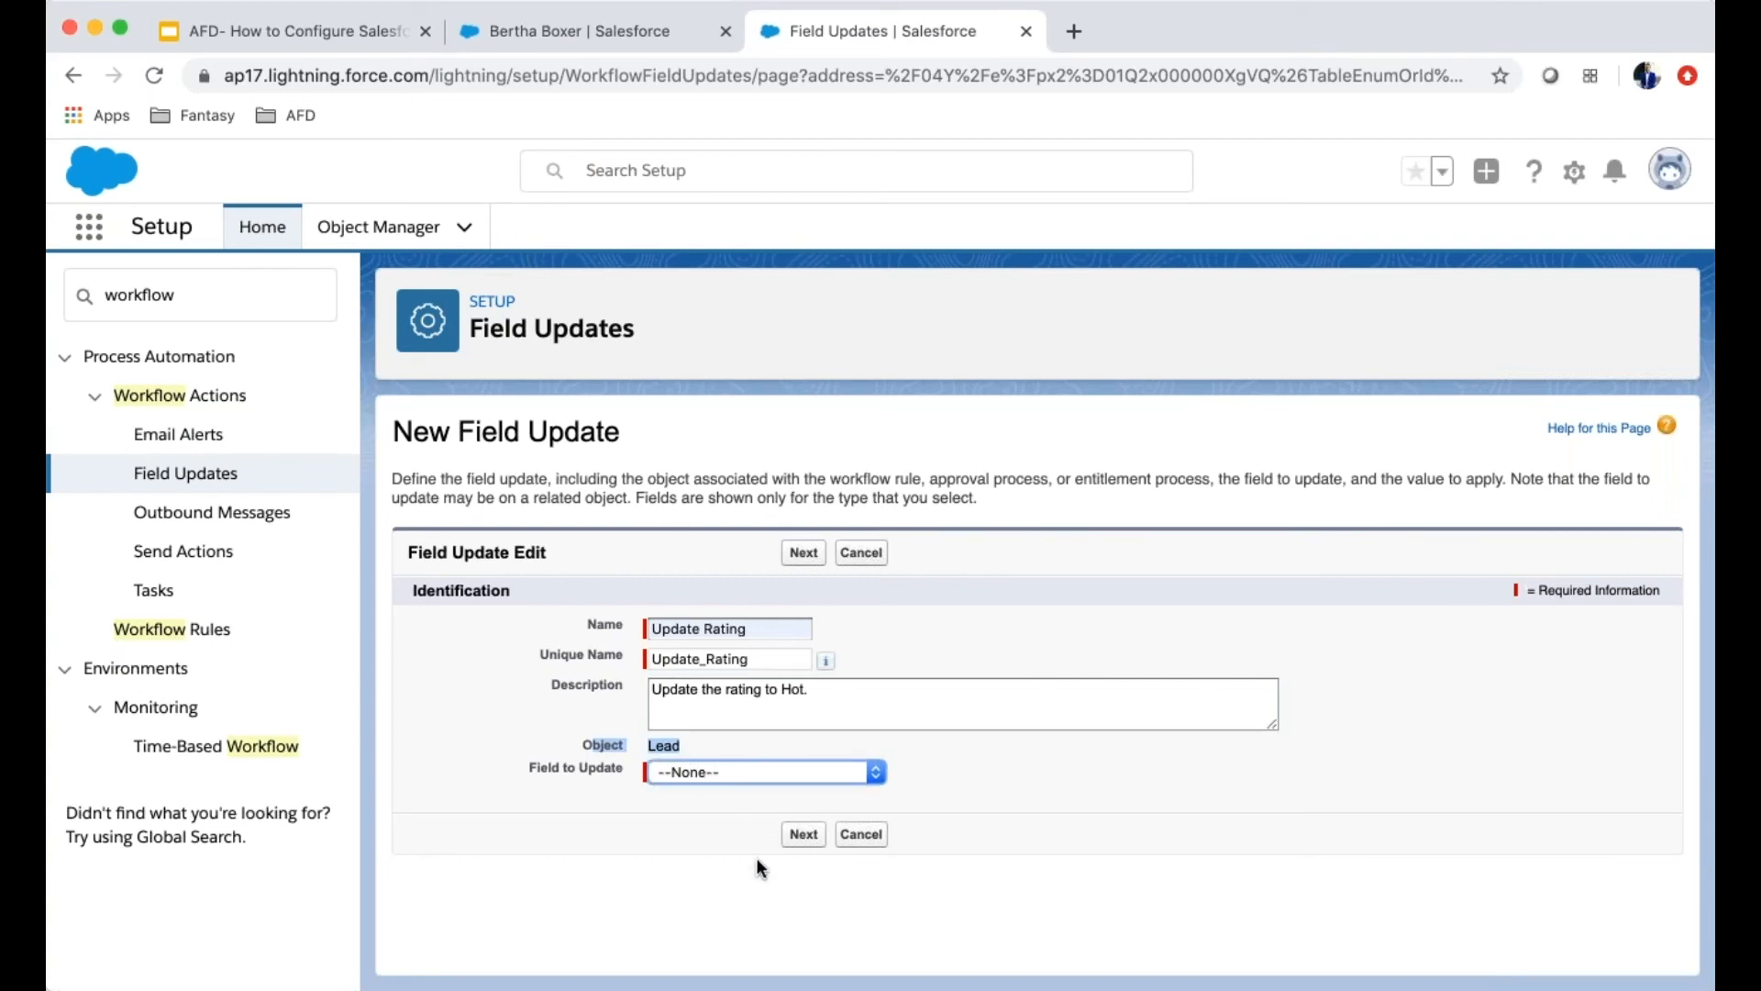
key("r")
left_click(803, 834)
scroll(1188, 742, "down", 3)
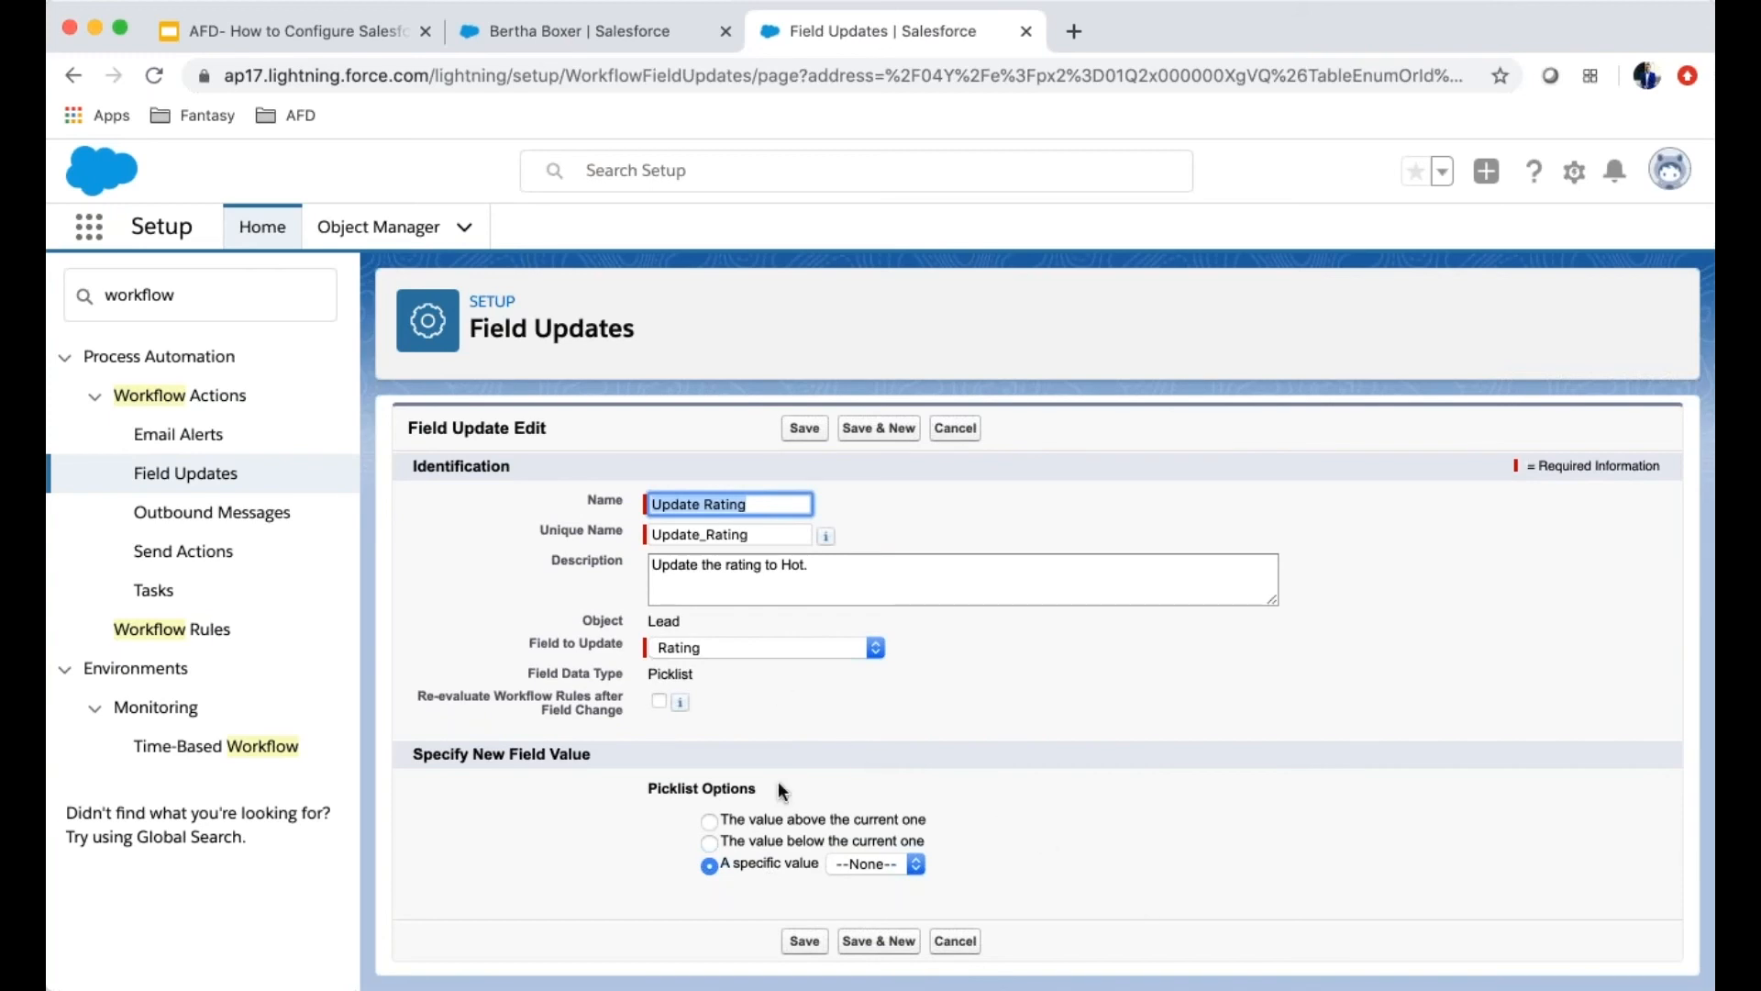
left_click(883, 863)
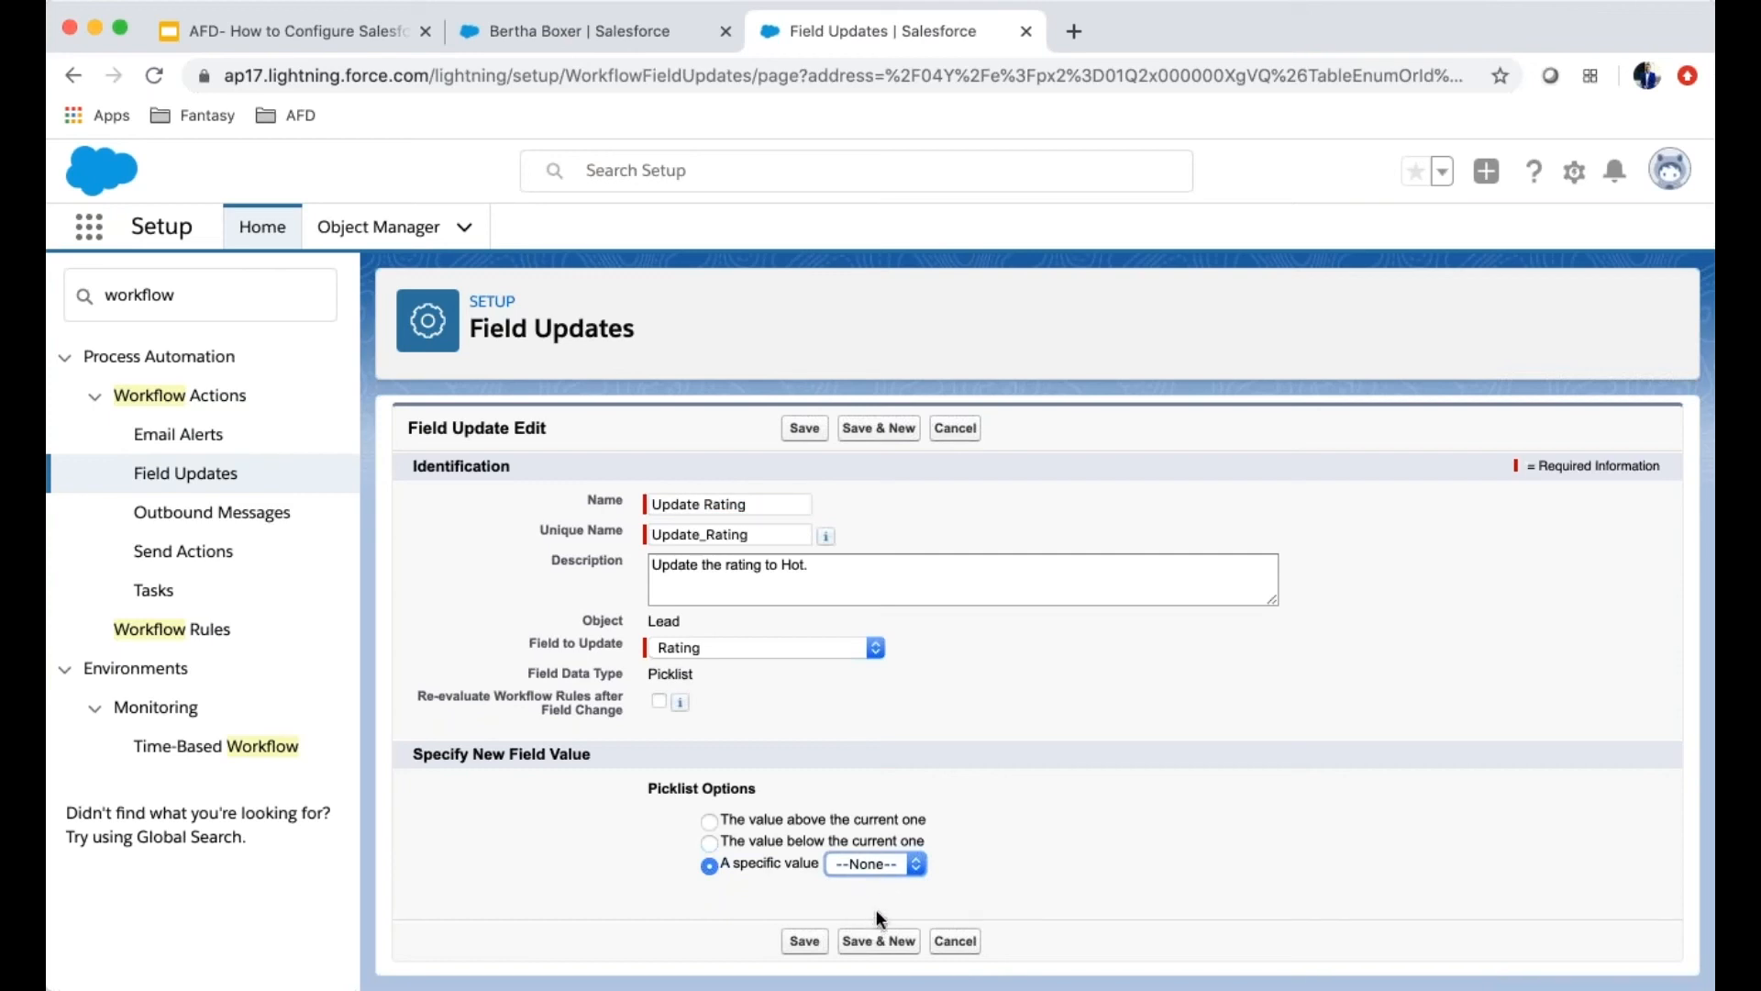
left_click(883, 883)
left_click(813, 947)
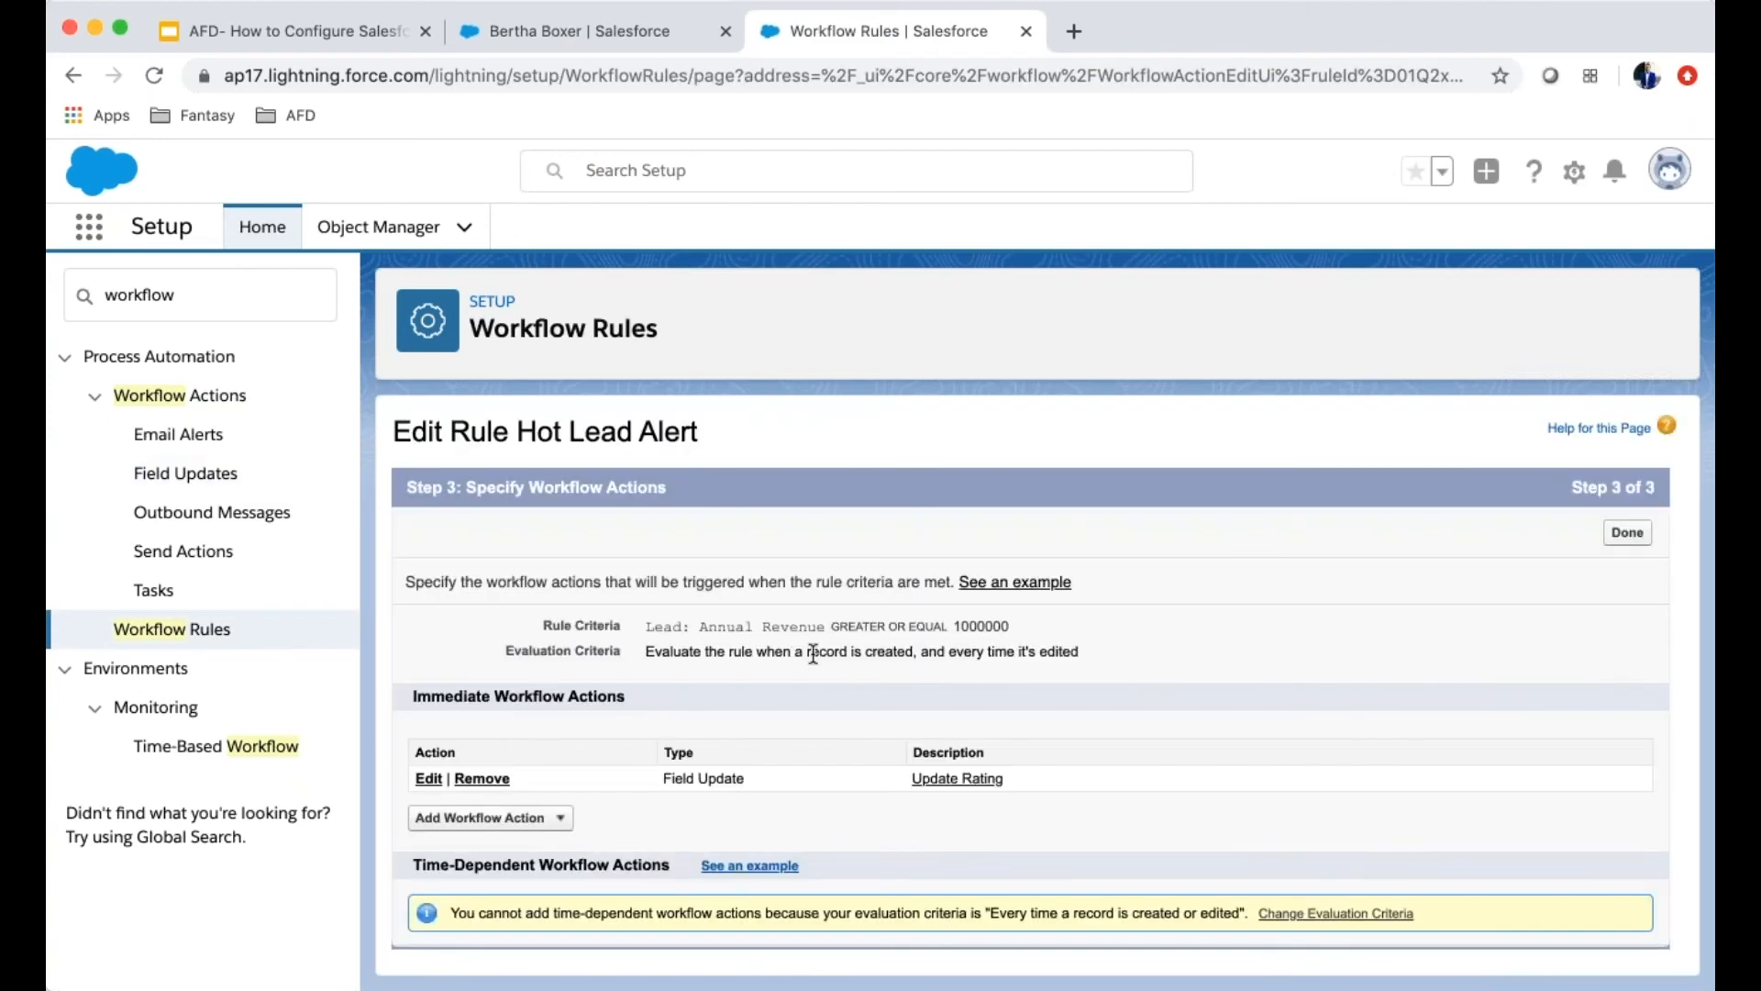
Add a new email alert action to the rule with the description "Email CEO on Hot Lead"
left_click(522, 829)
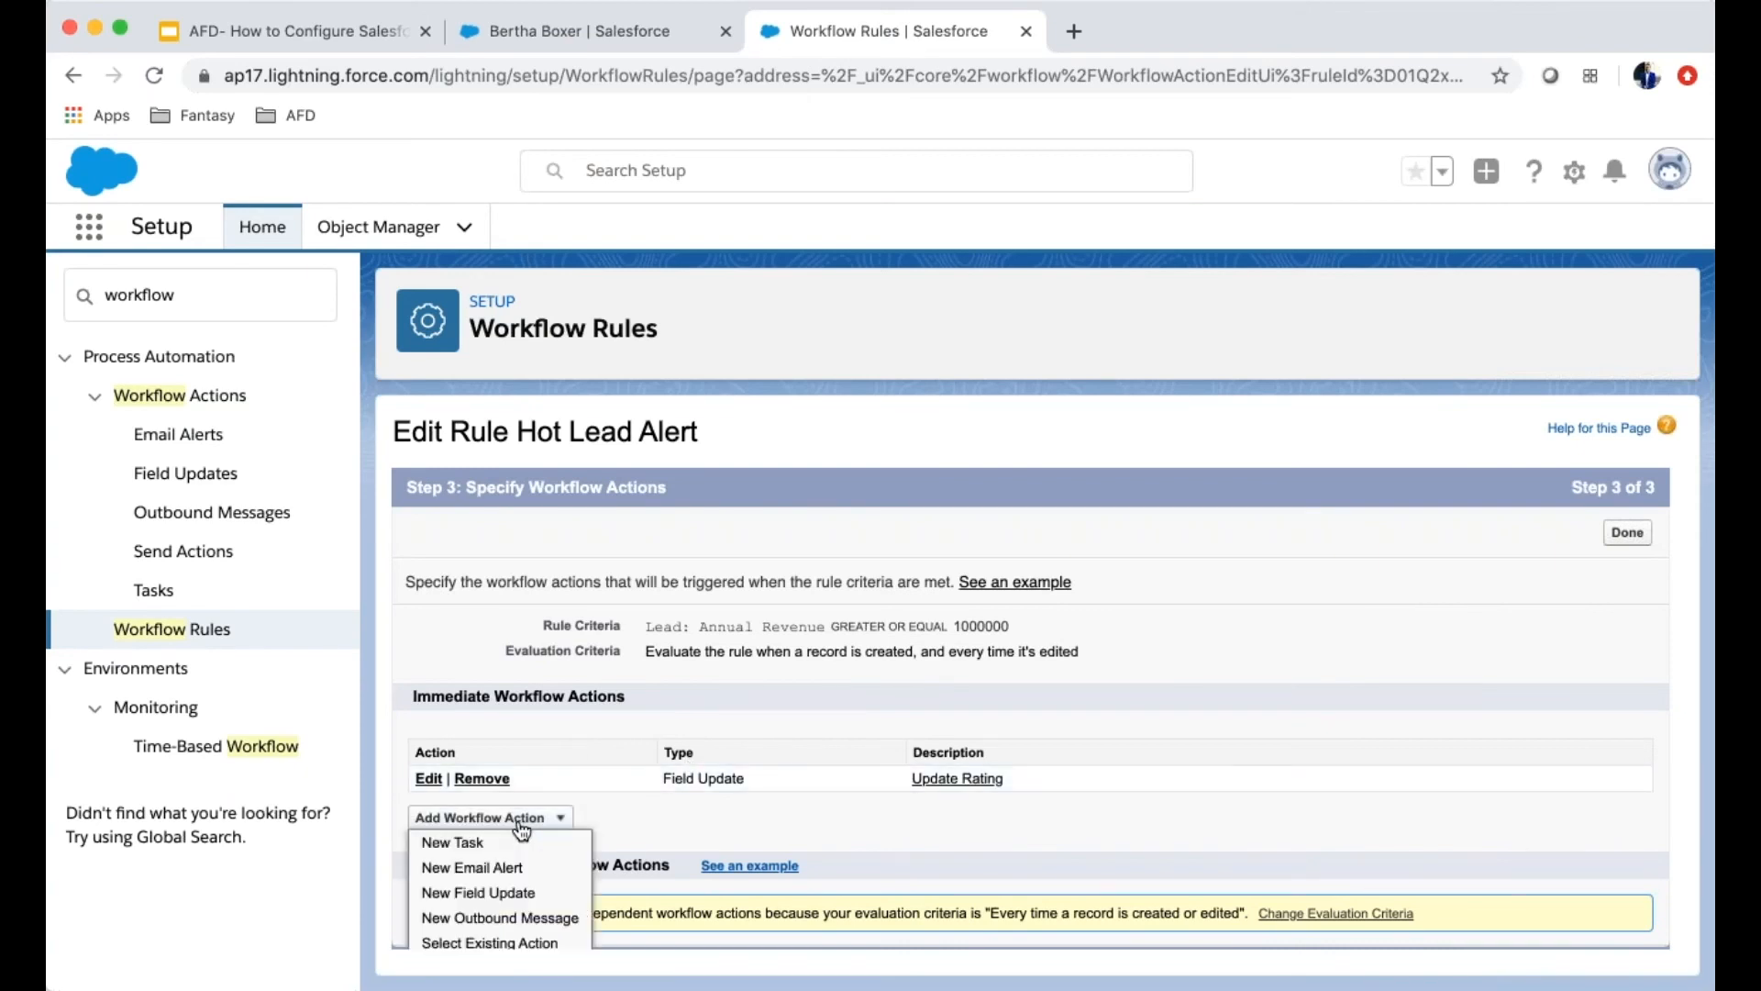
left_click(496, 867)
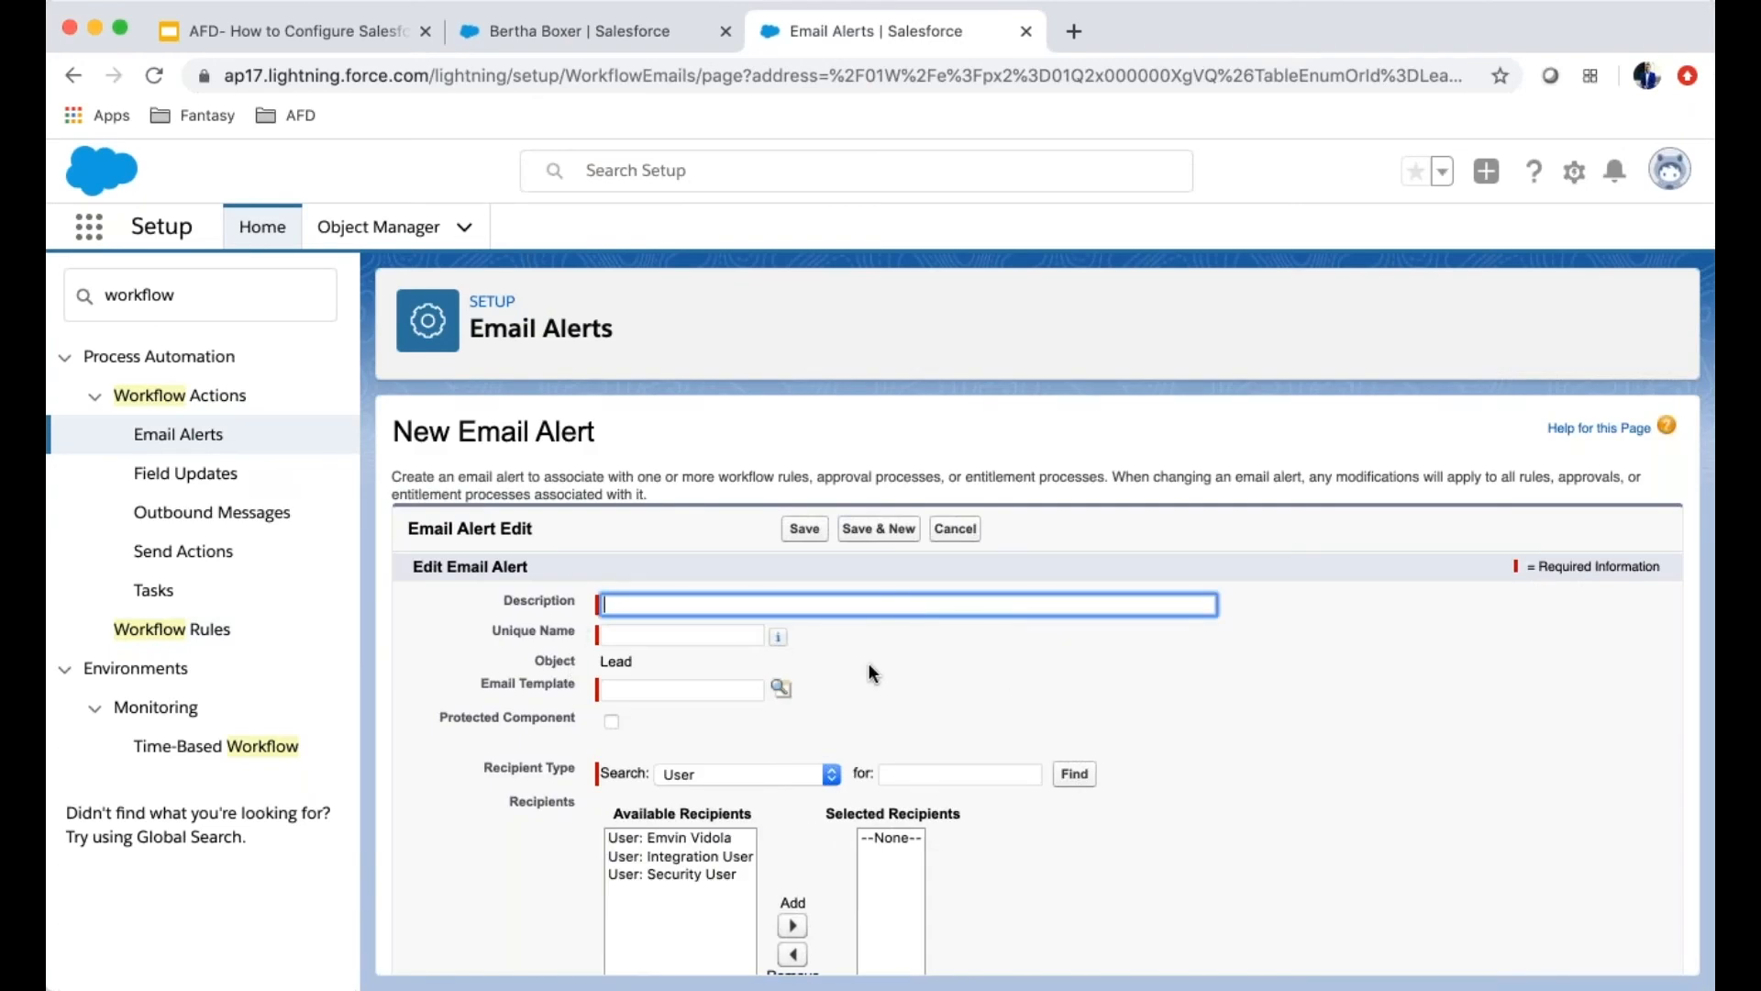
type("Email CEO on Hot Lead")
key("Tab")
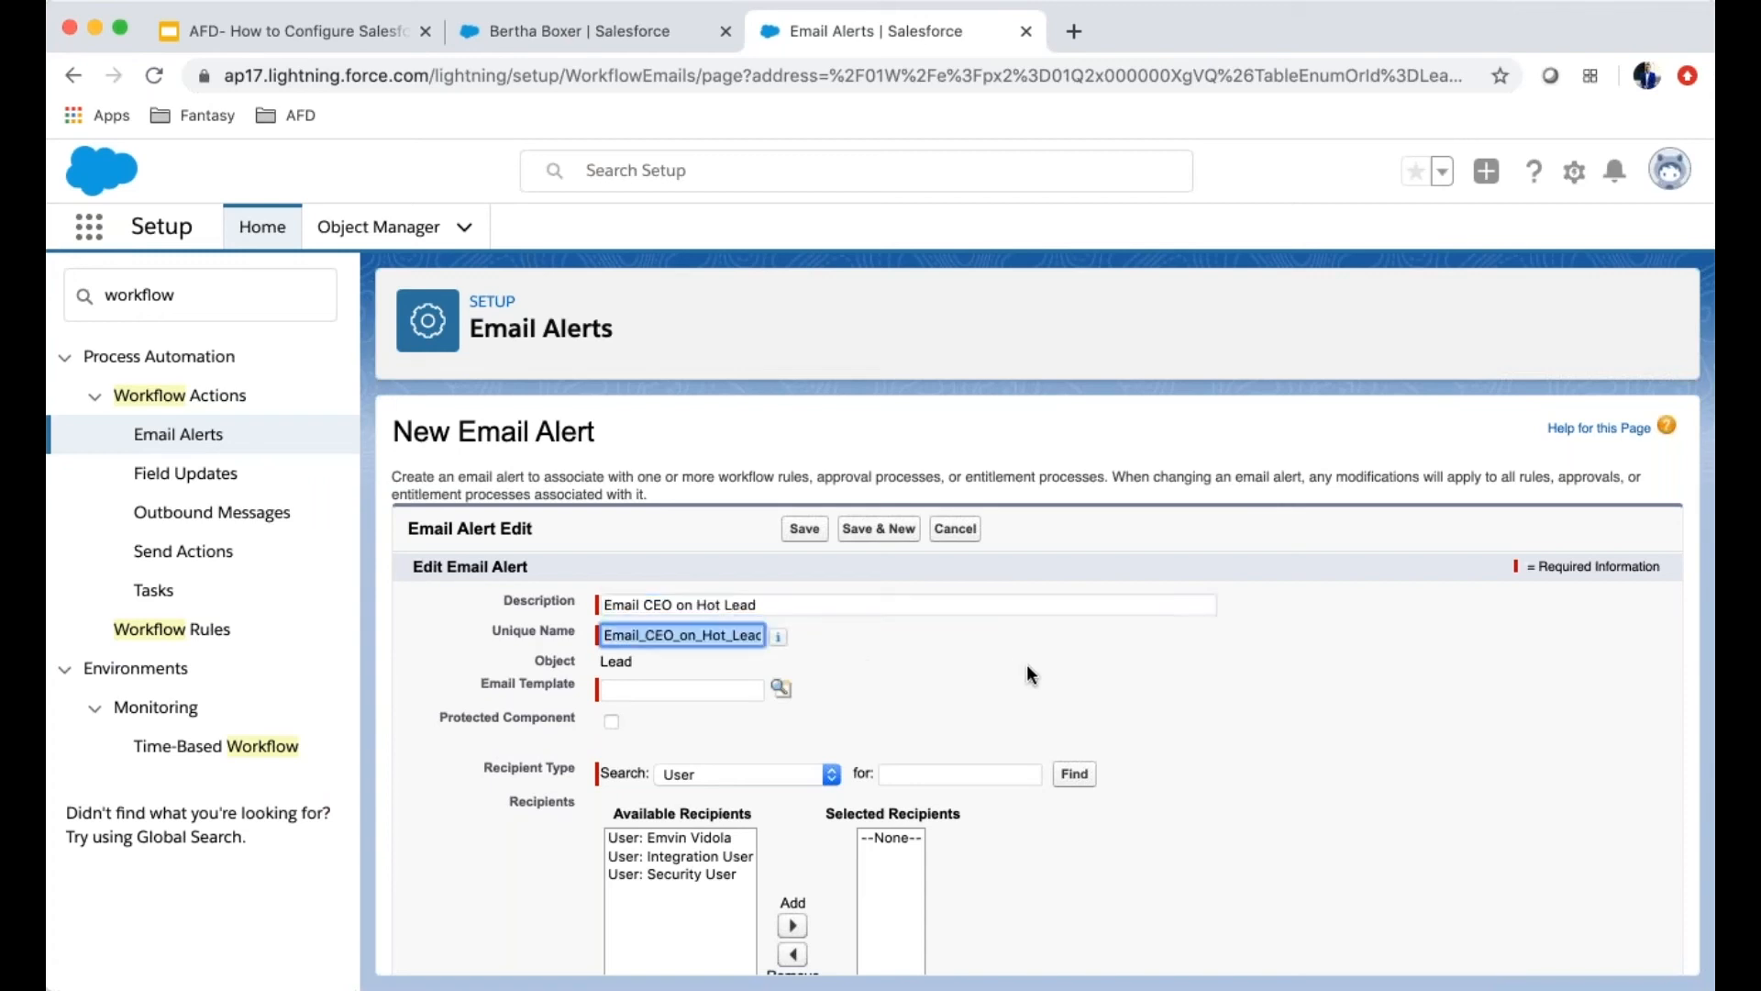
Assign the Hot Lead Alert email template to the new email alert
left_click(981, 685)
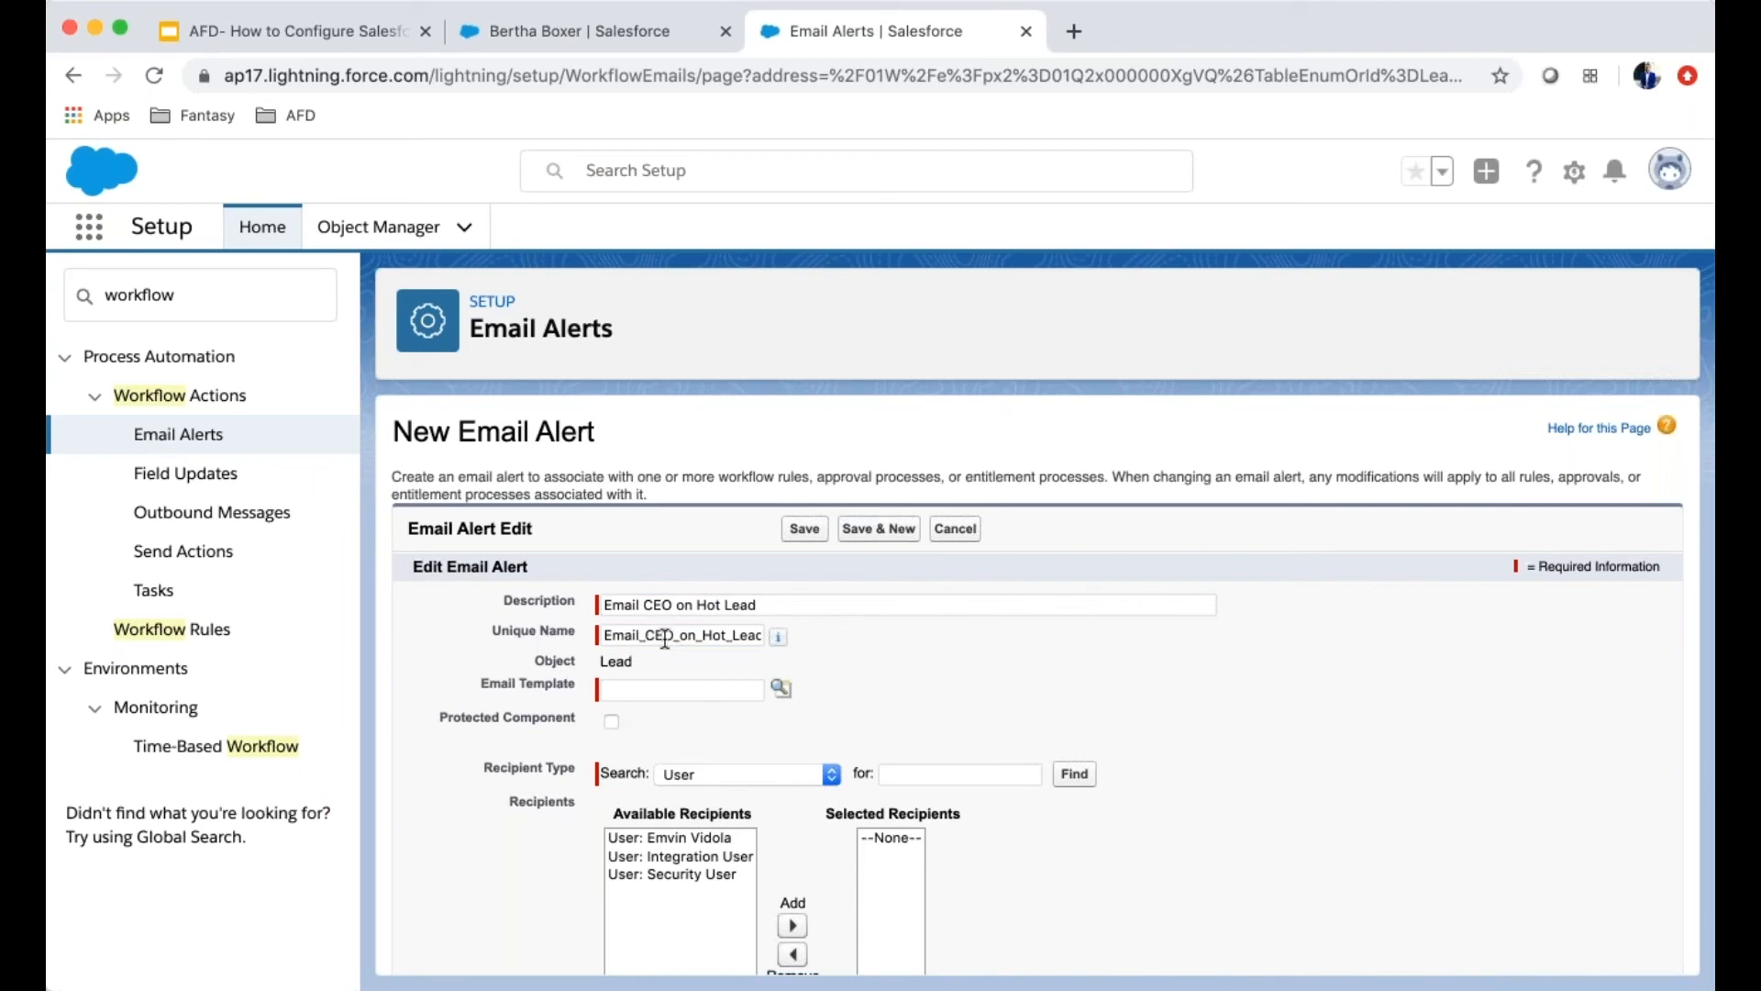
scroll(886, 713, "down", 2)
scroll(886, 713, "down", 1)
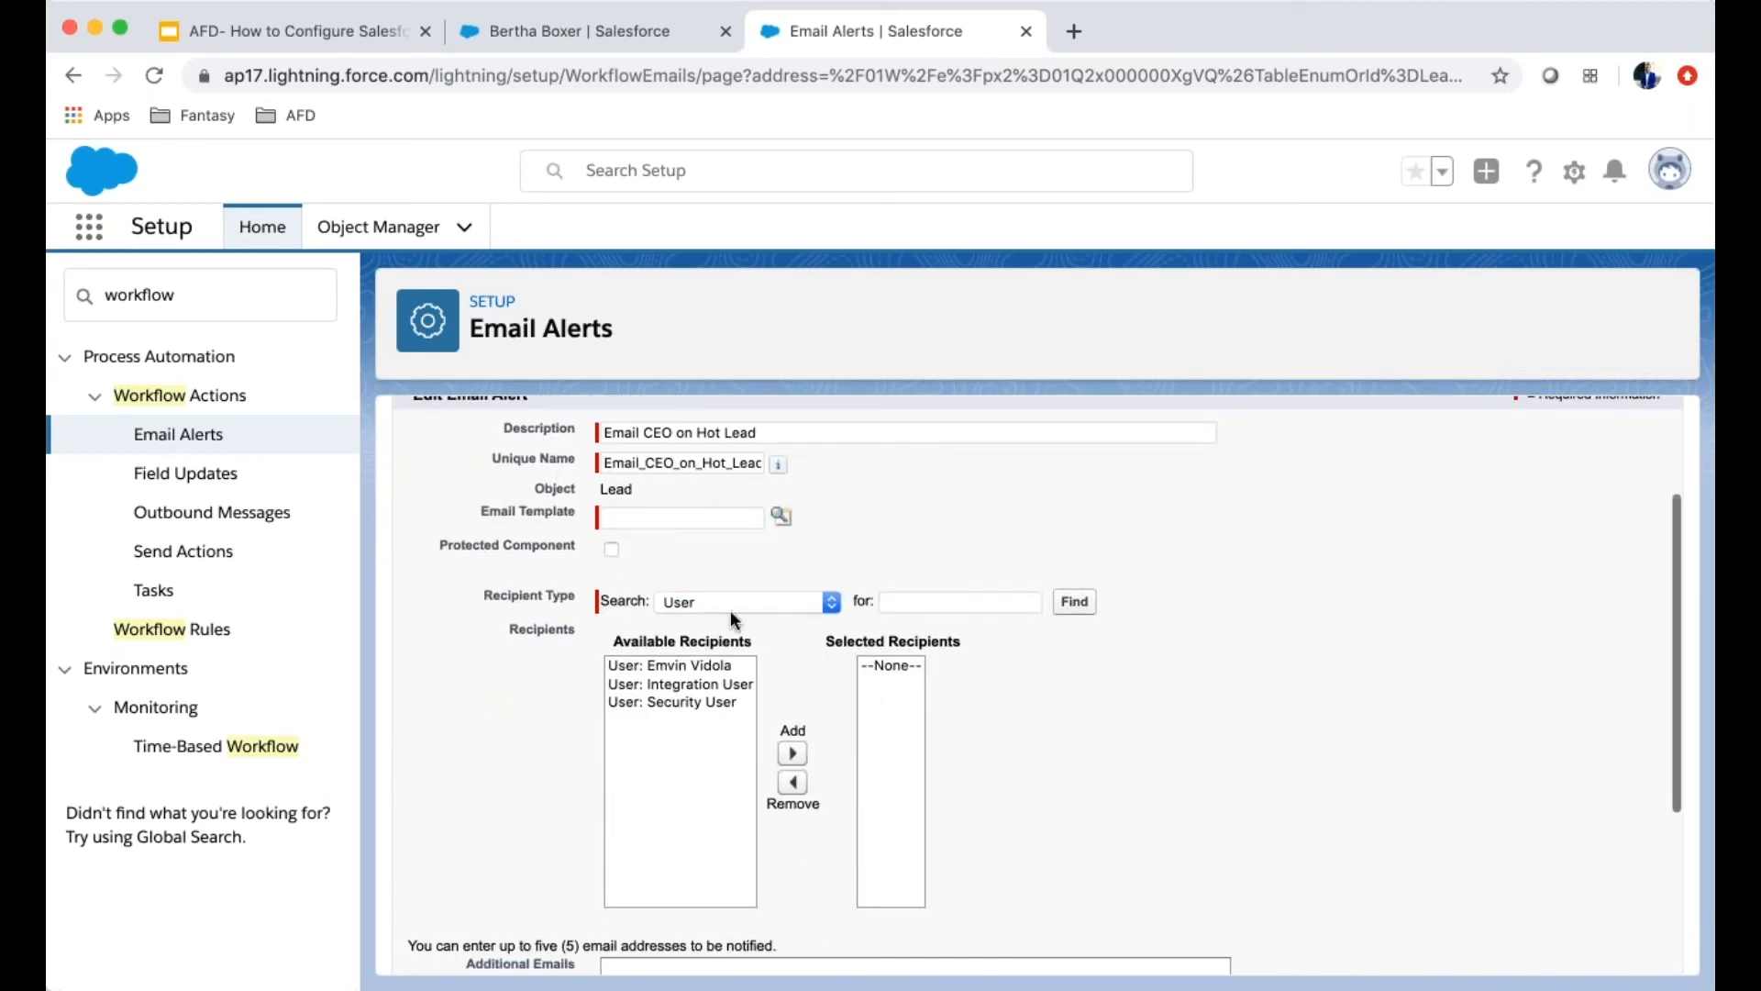
left_click(695, 520)
left_click(781, 516)
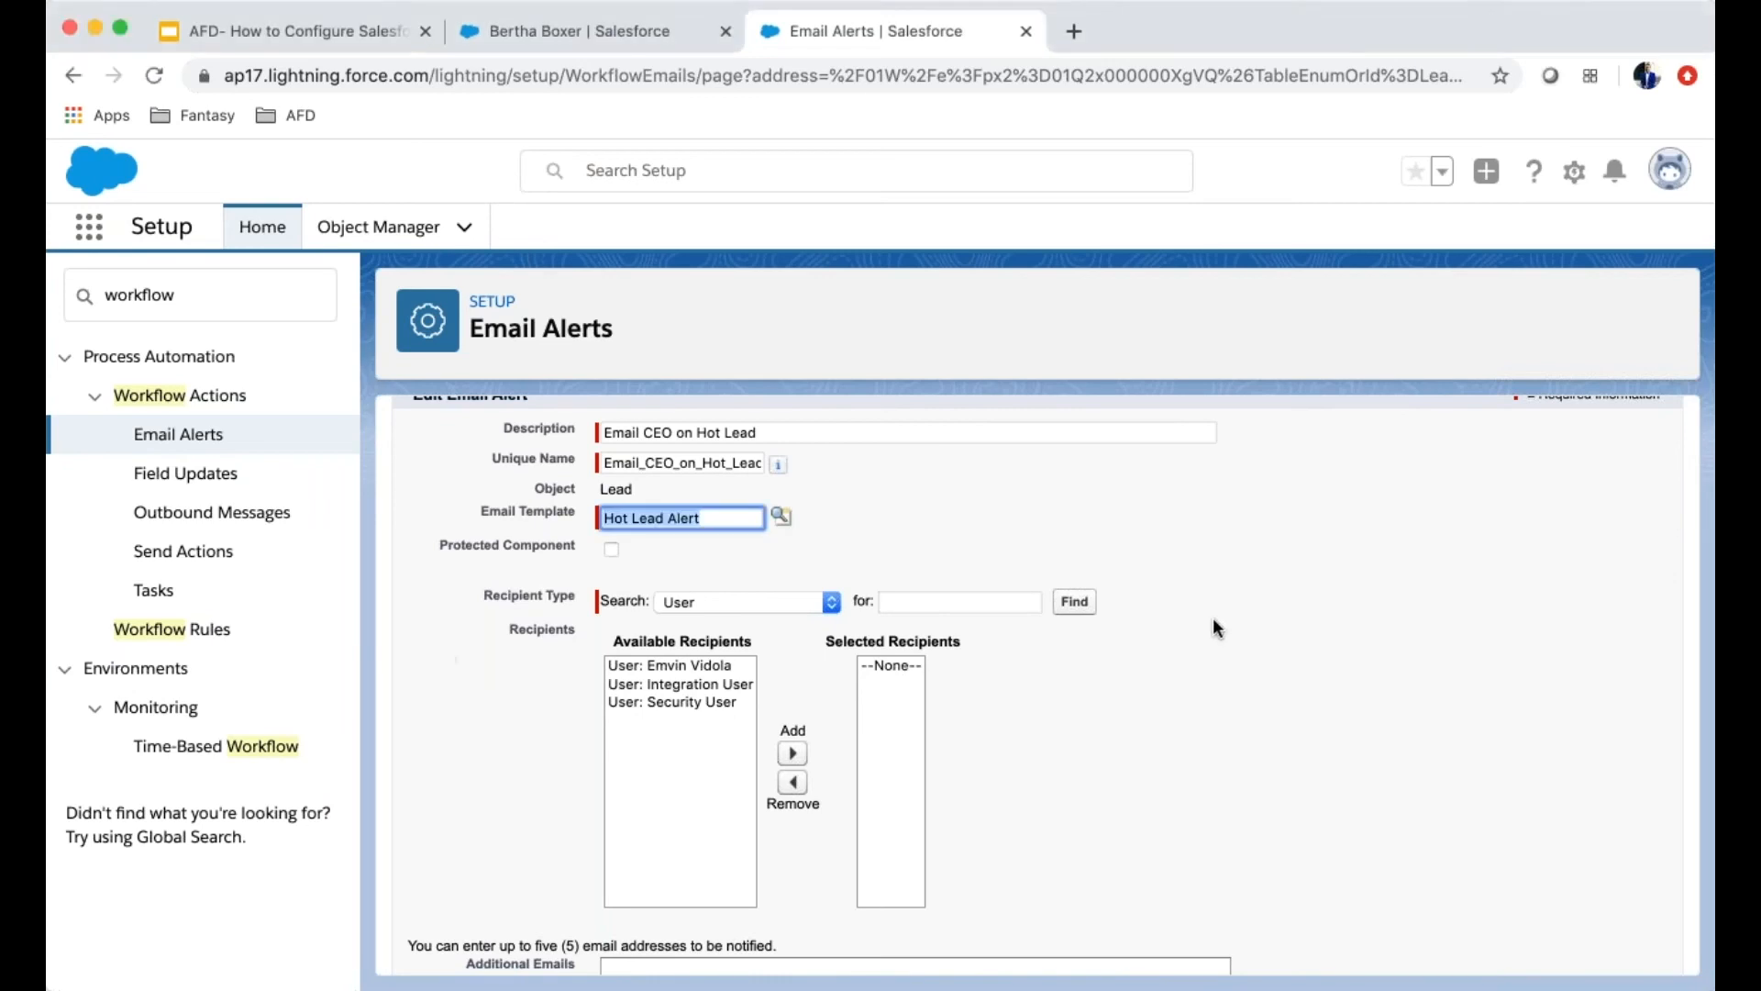
left_click(803, 558)
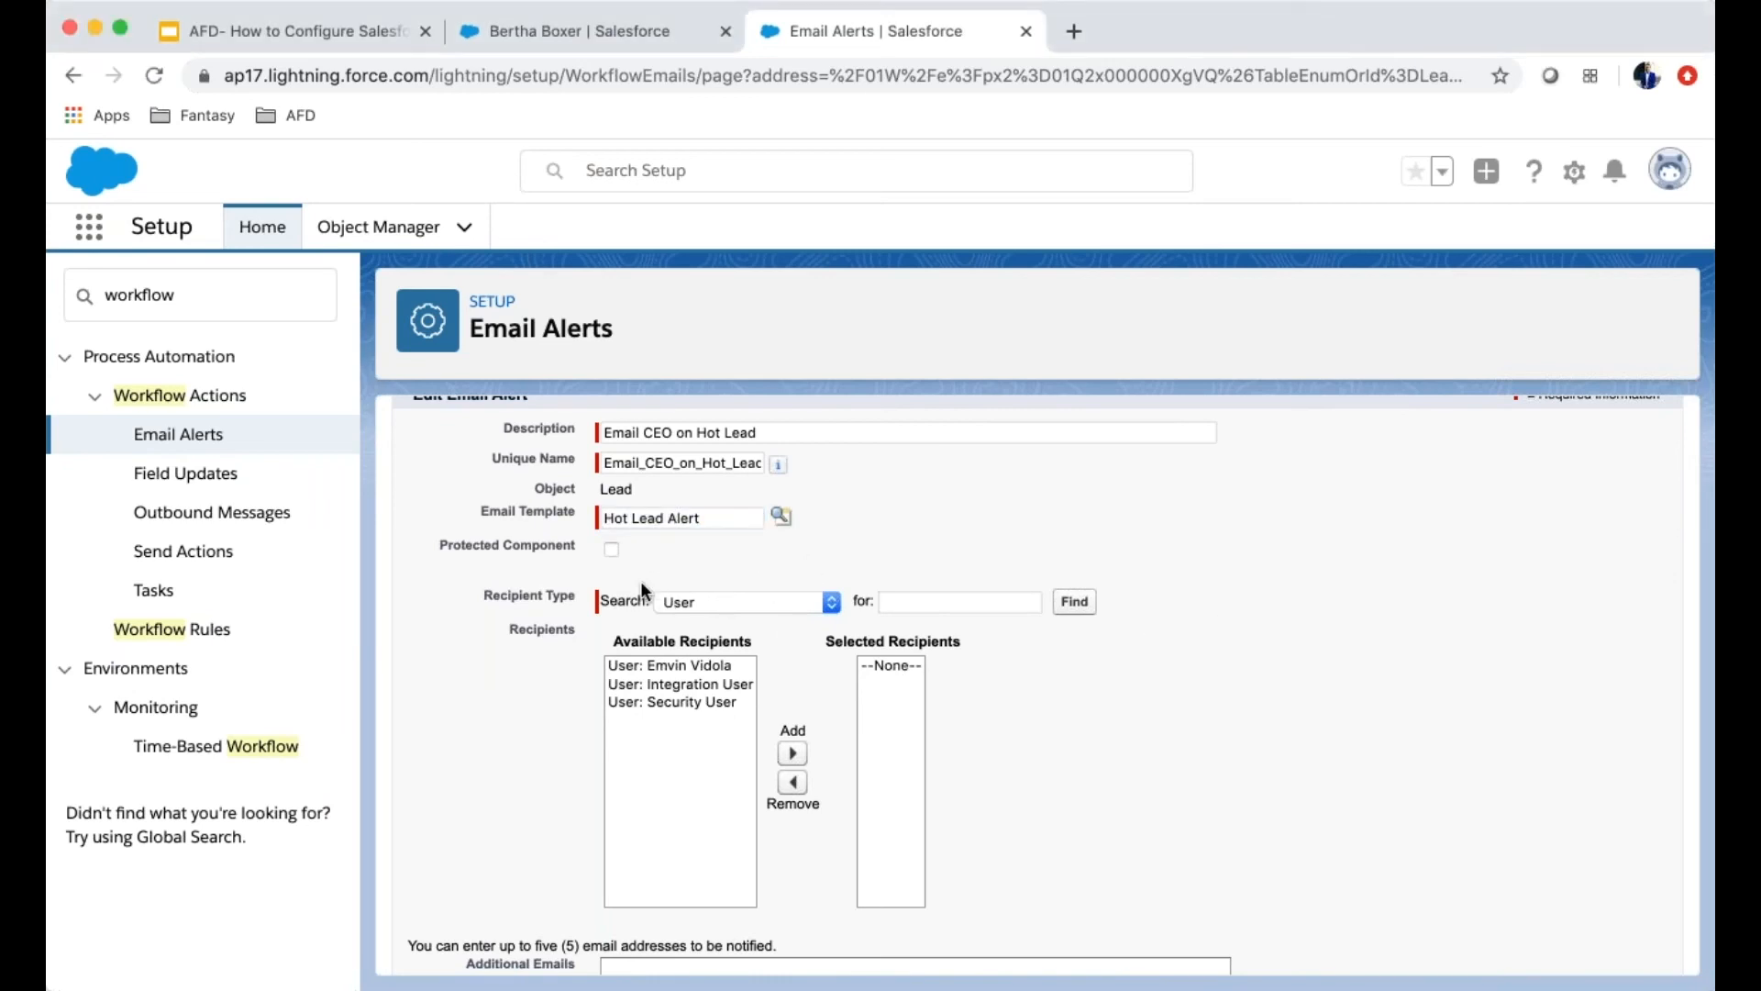
Set the alert's recipient type to Role and add the CEO role to the selected recipients
left_click(706, 607)
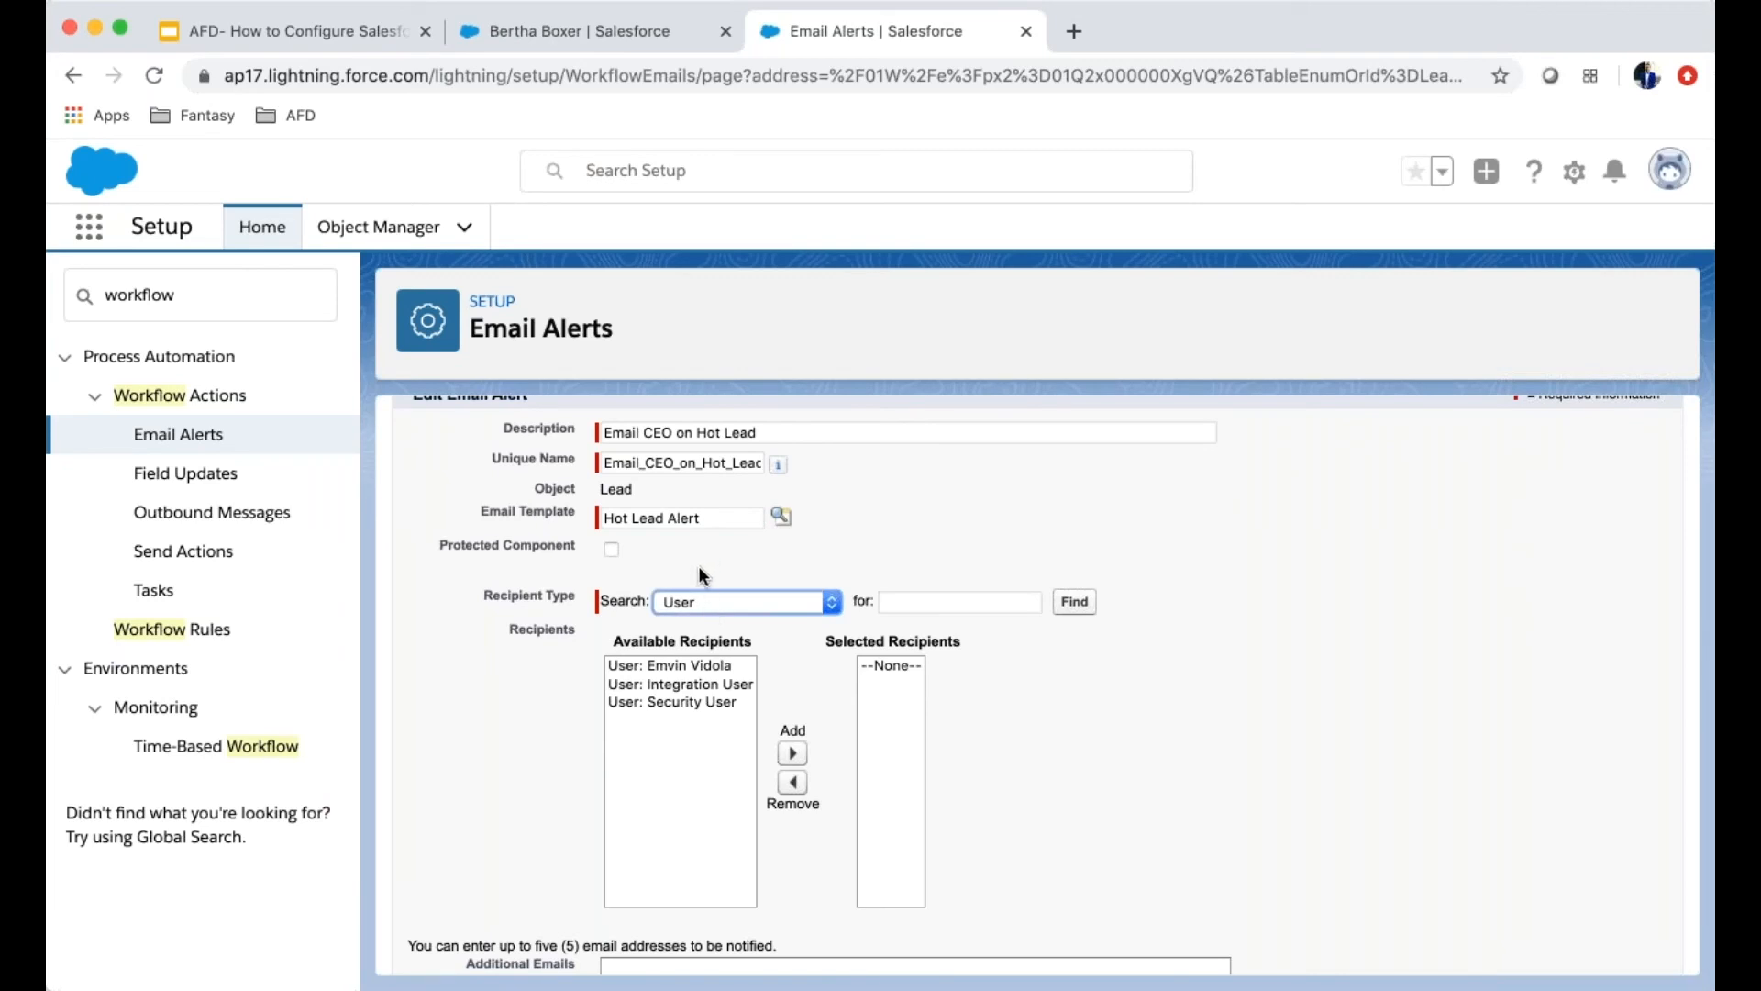
left_click(699, 567)
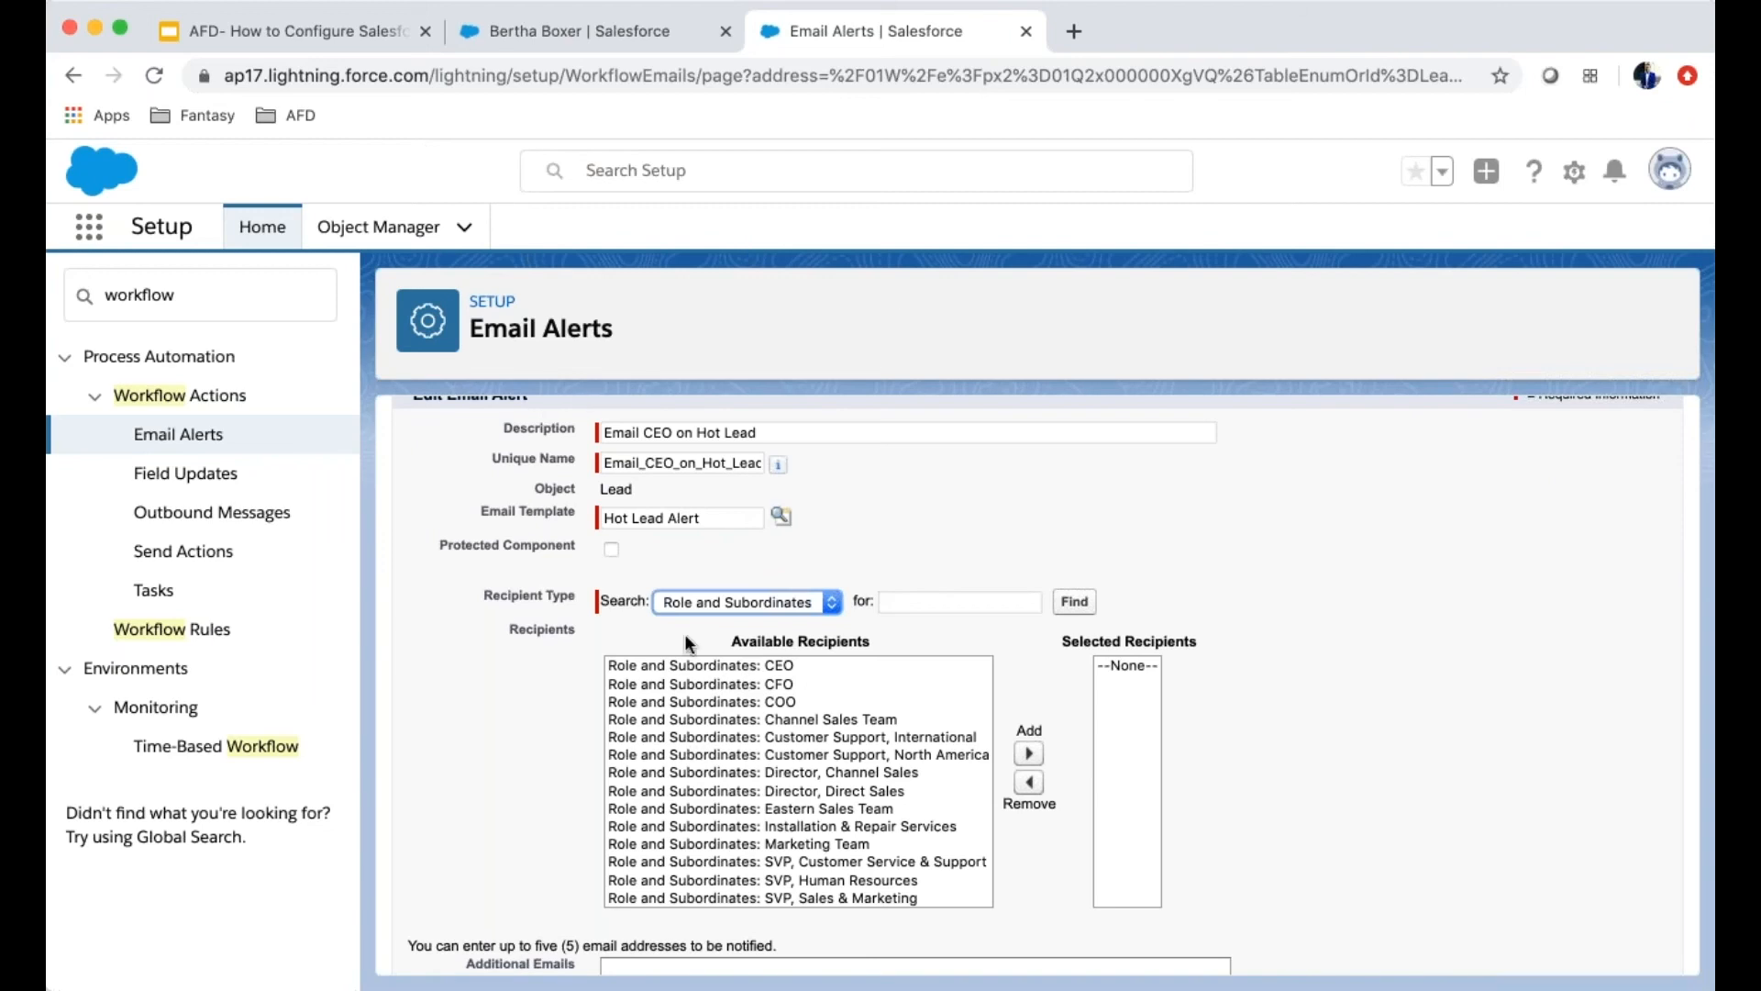
left_click(721, 581)
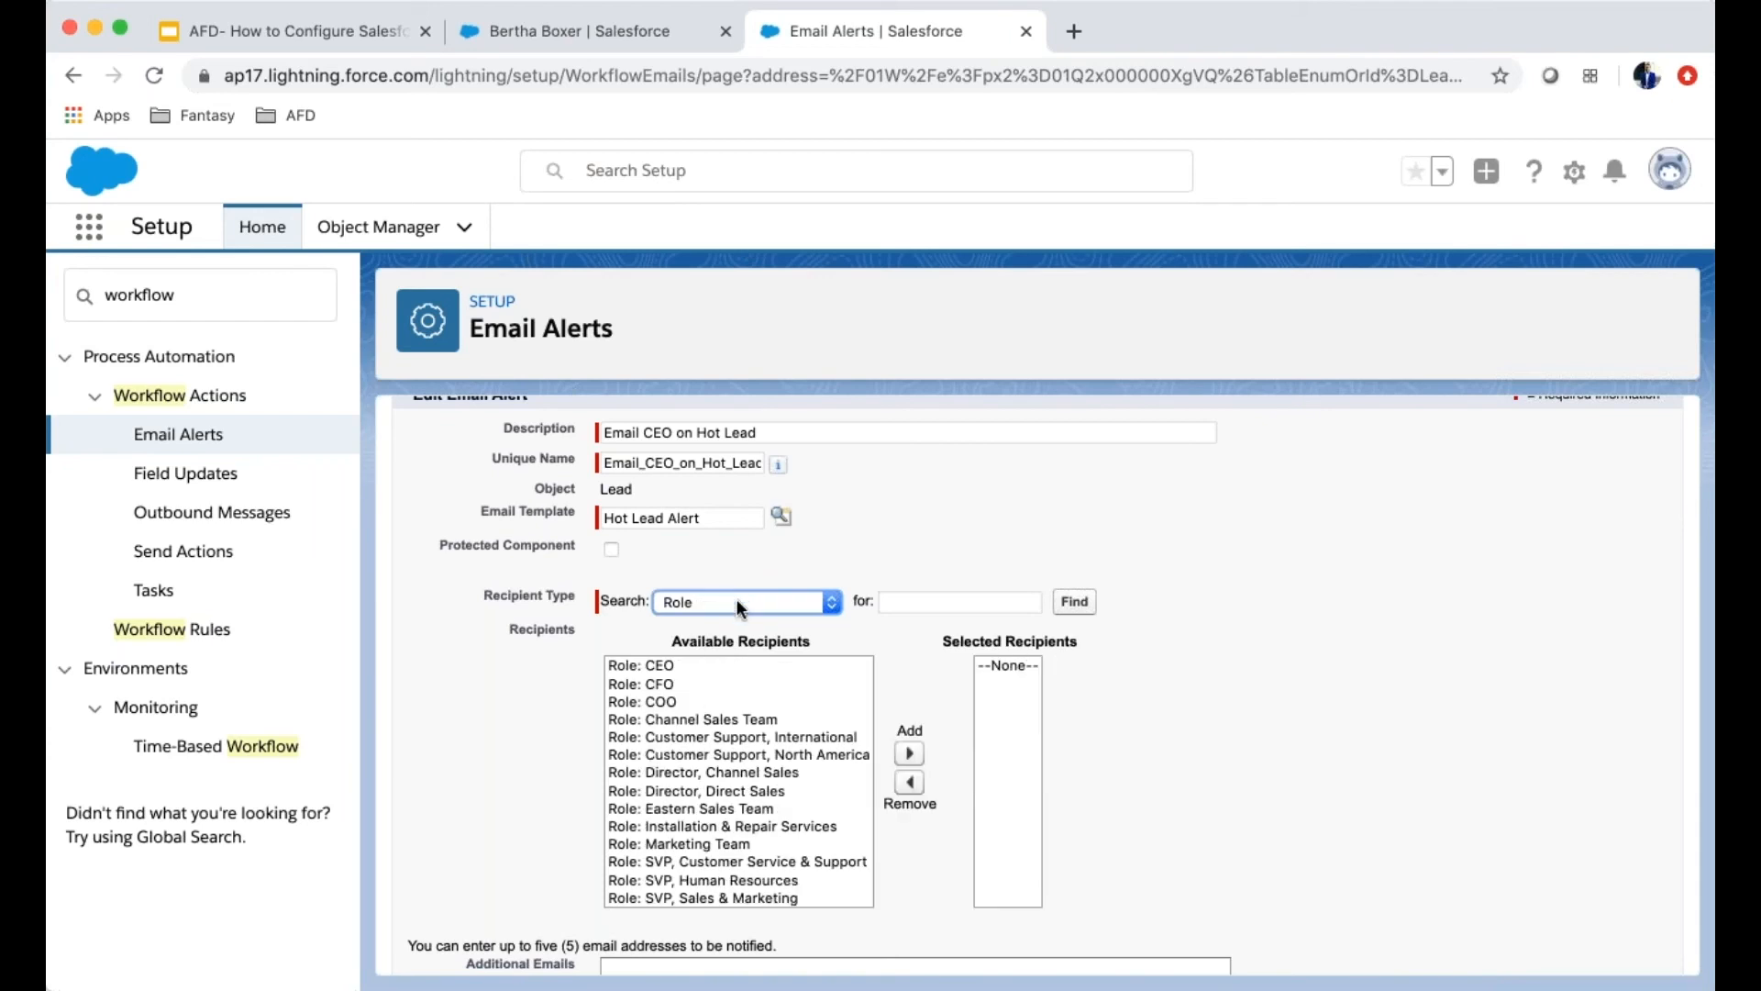
left_click(656, 665)
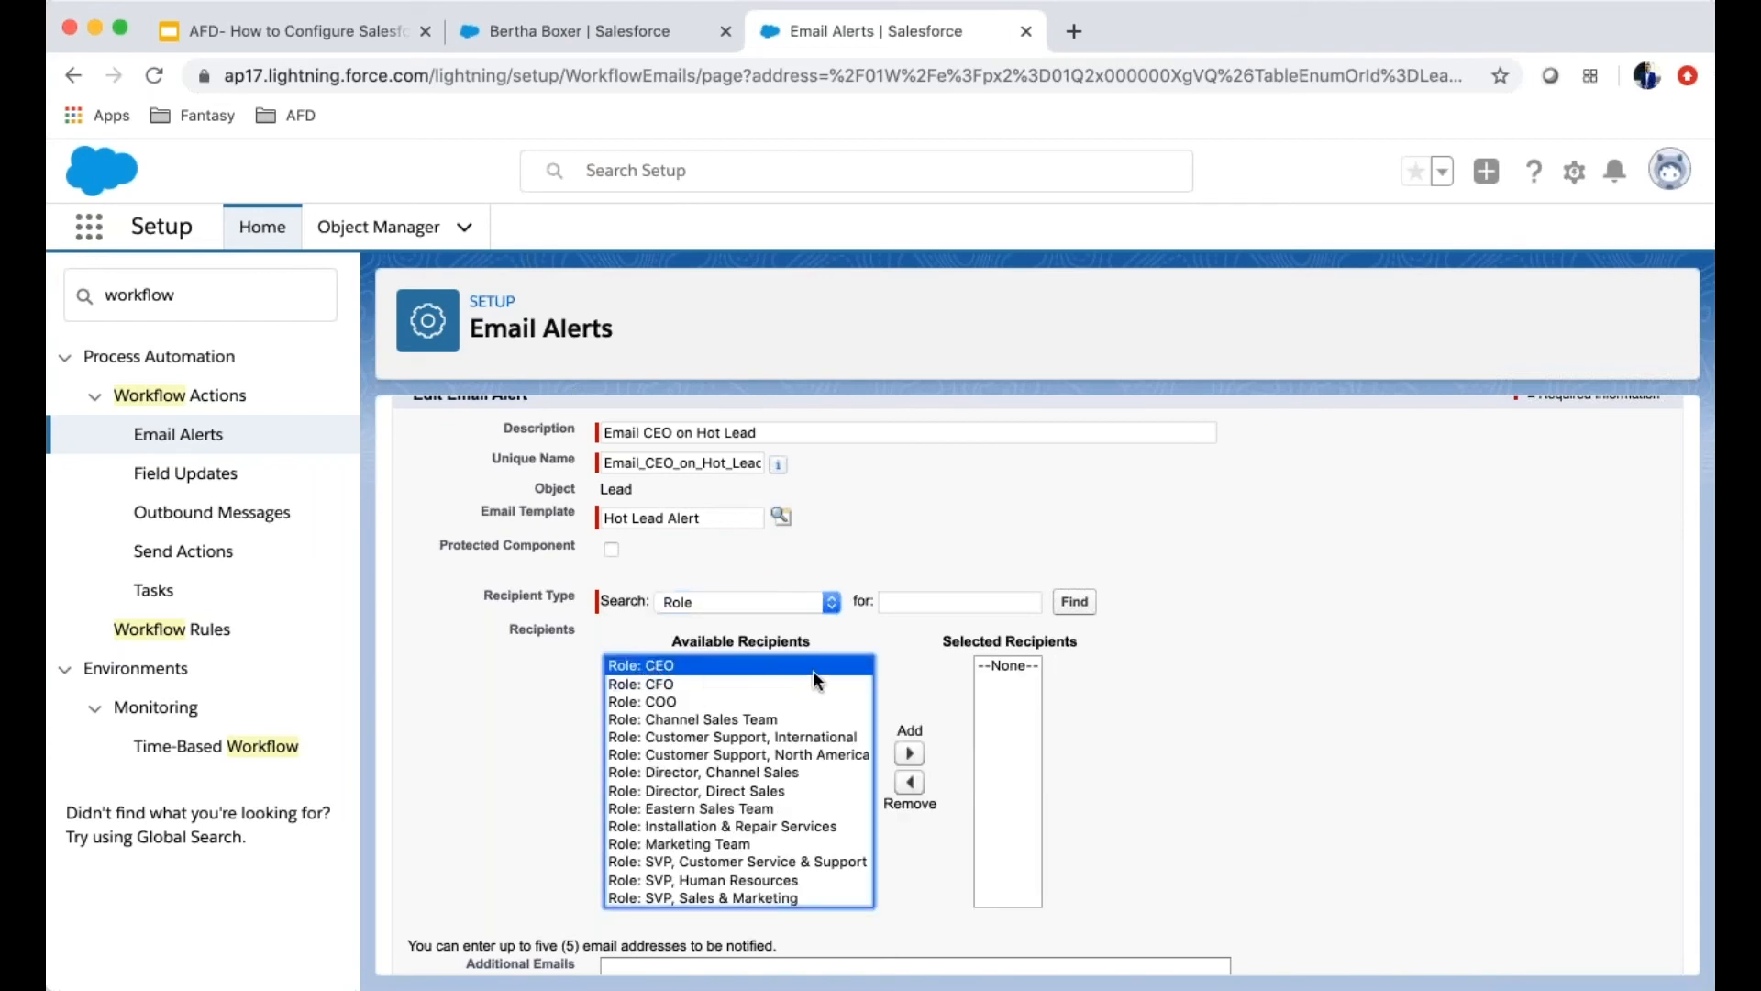
left_click(909, 753)
Add the lead owner's user account as a second recipient of type User, and save the email alert
left_click(759, 602)
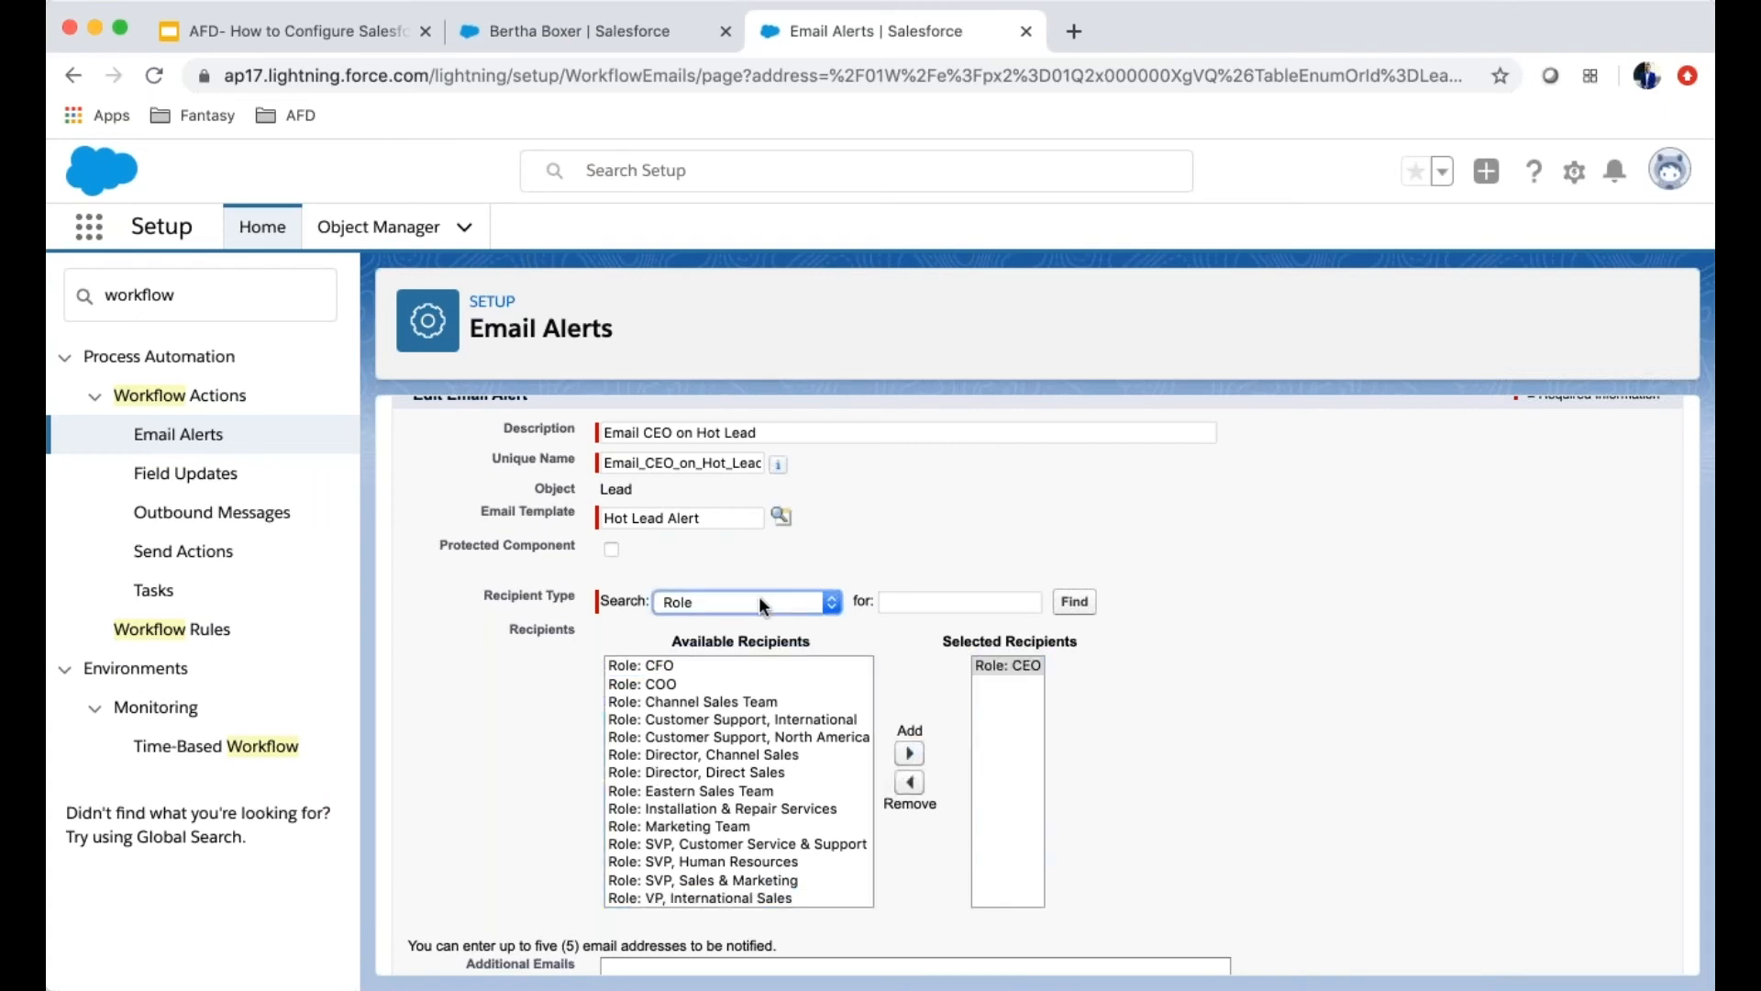
key("u")
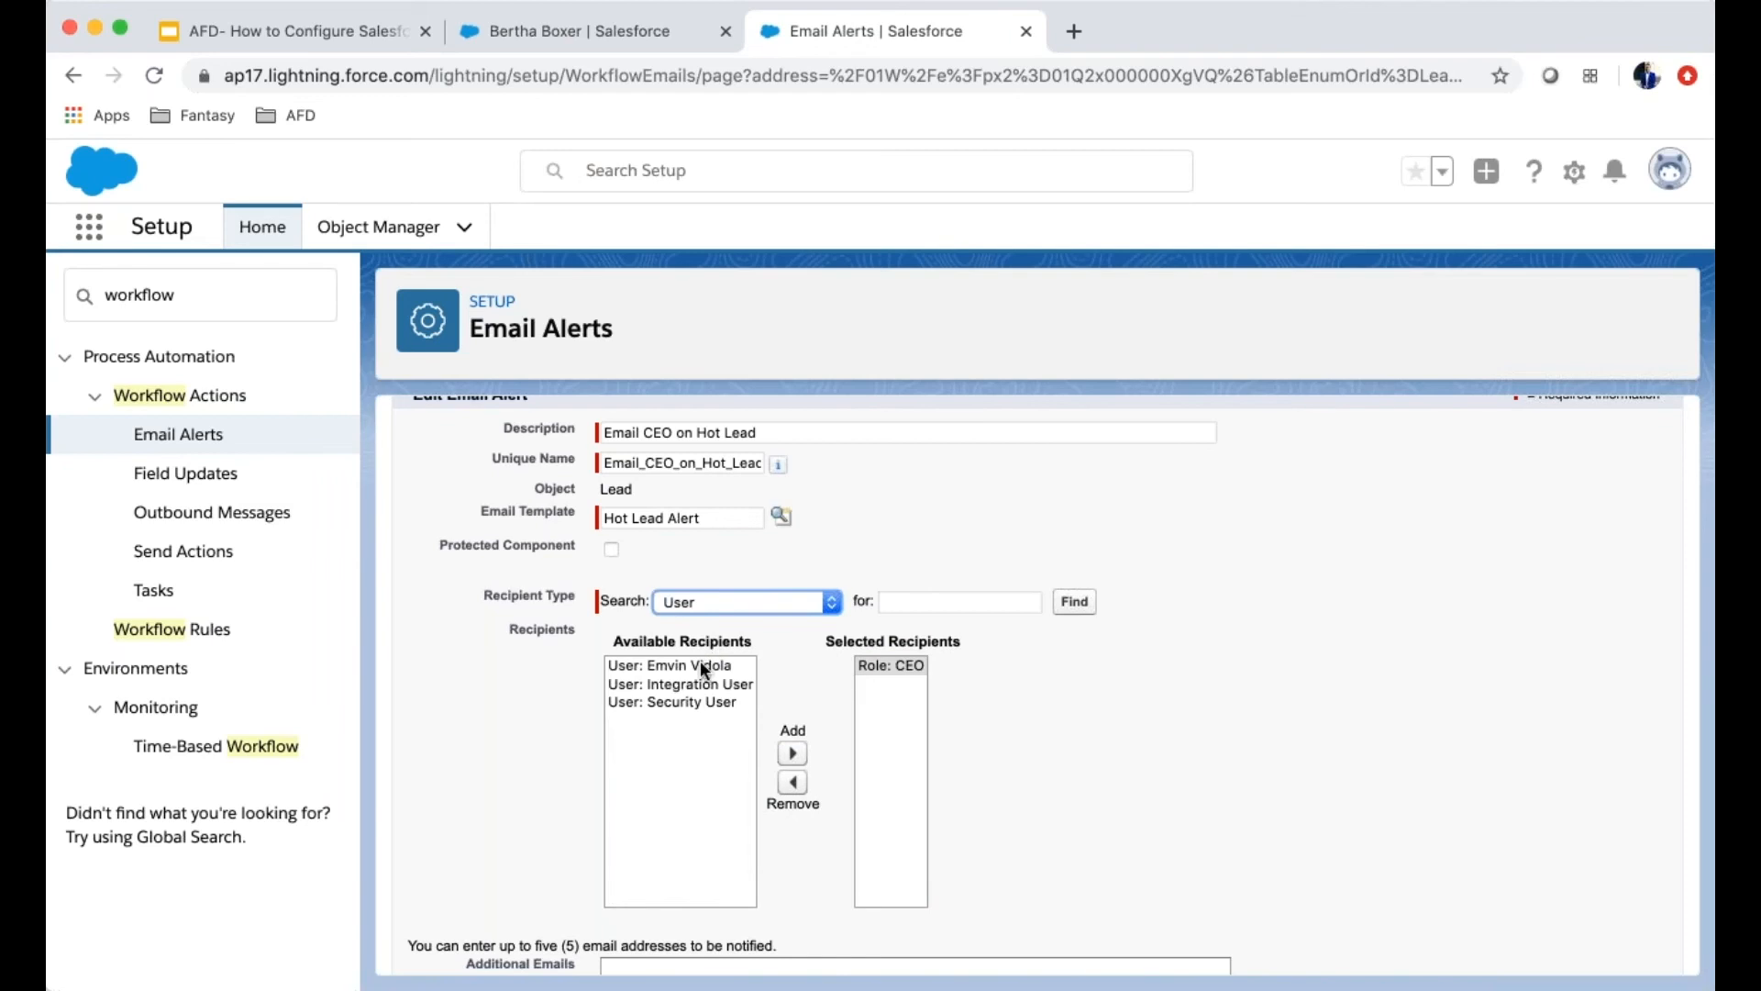
left_click(701, 666)
left_click(792, 753)
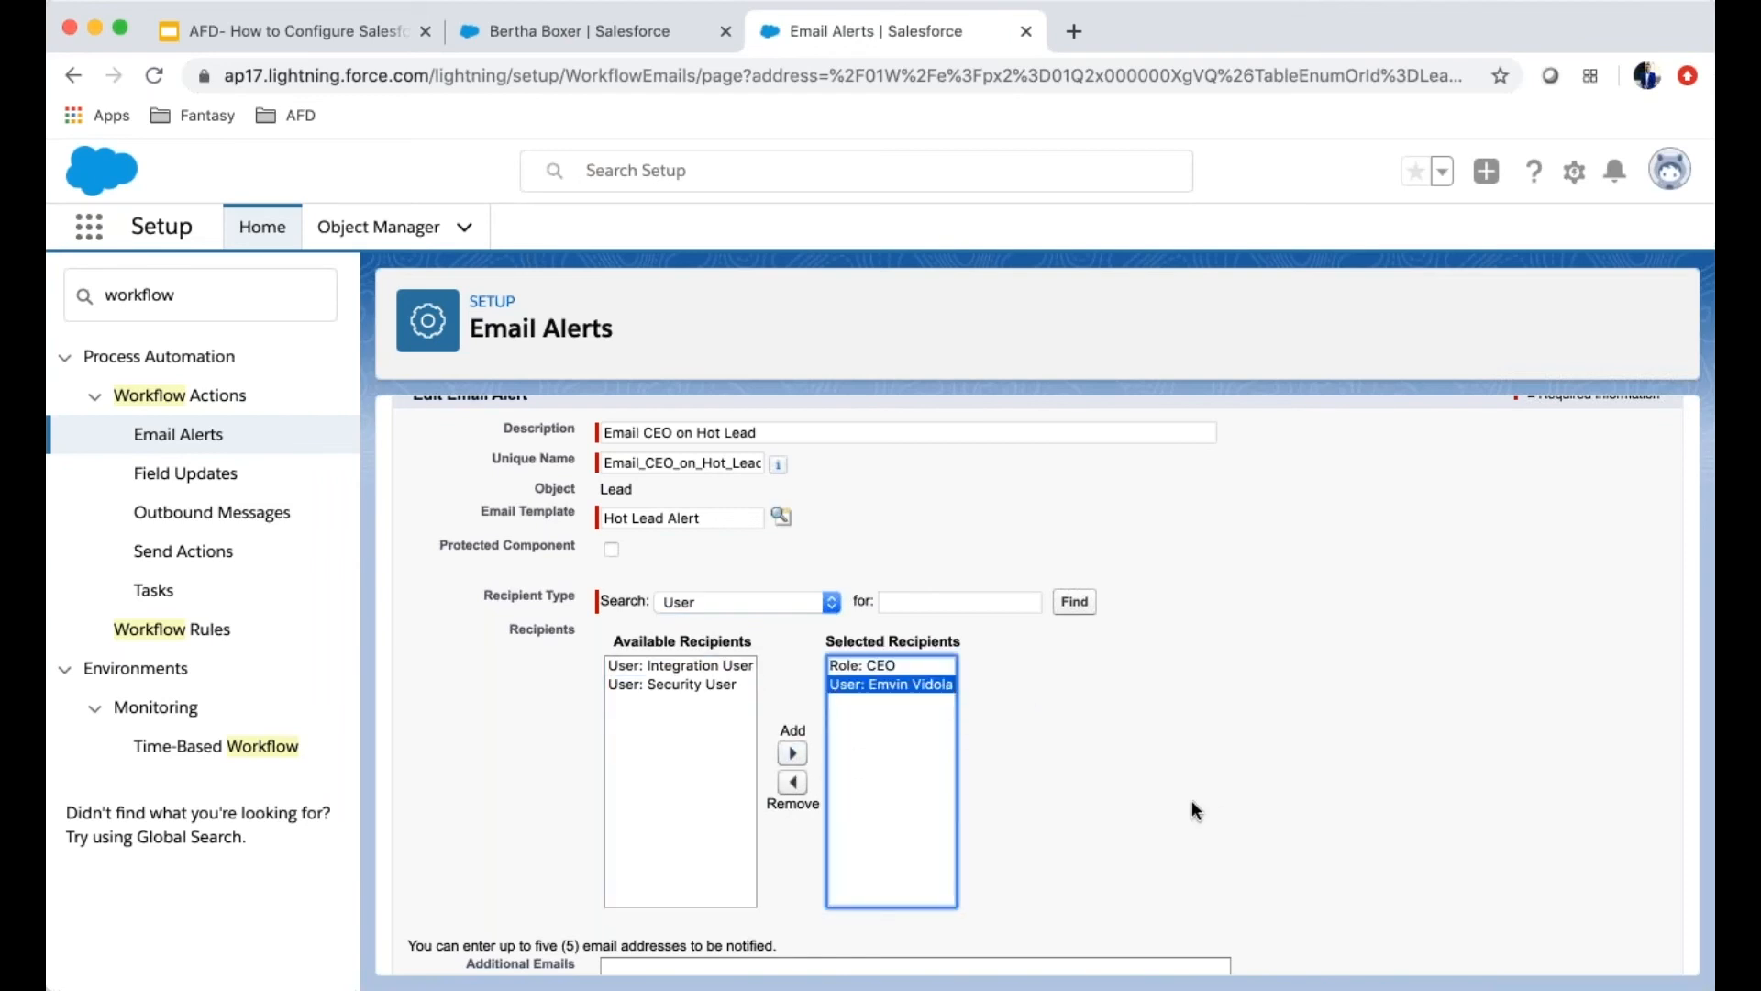
scroll(1191, 800, "down", 3)
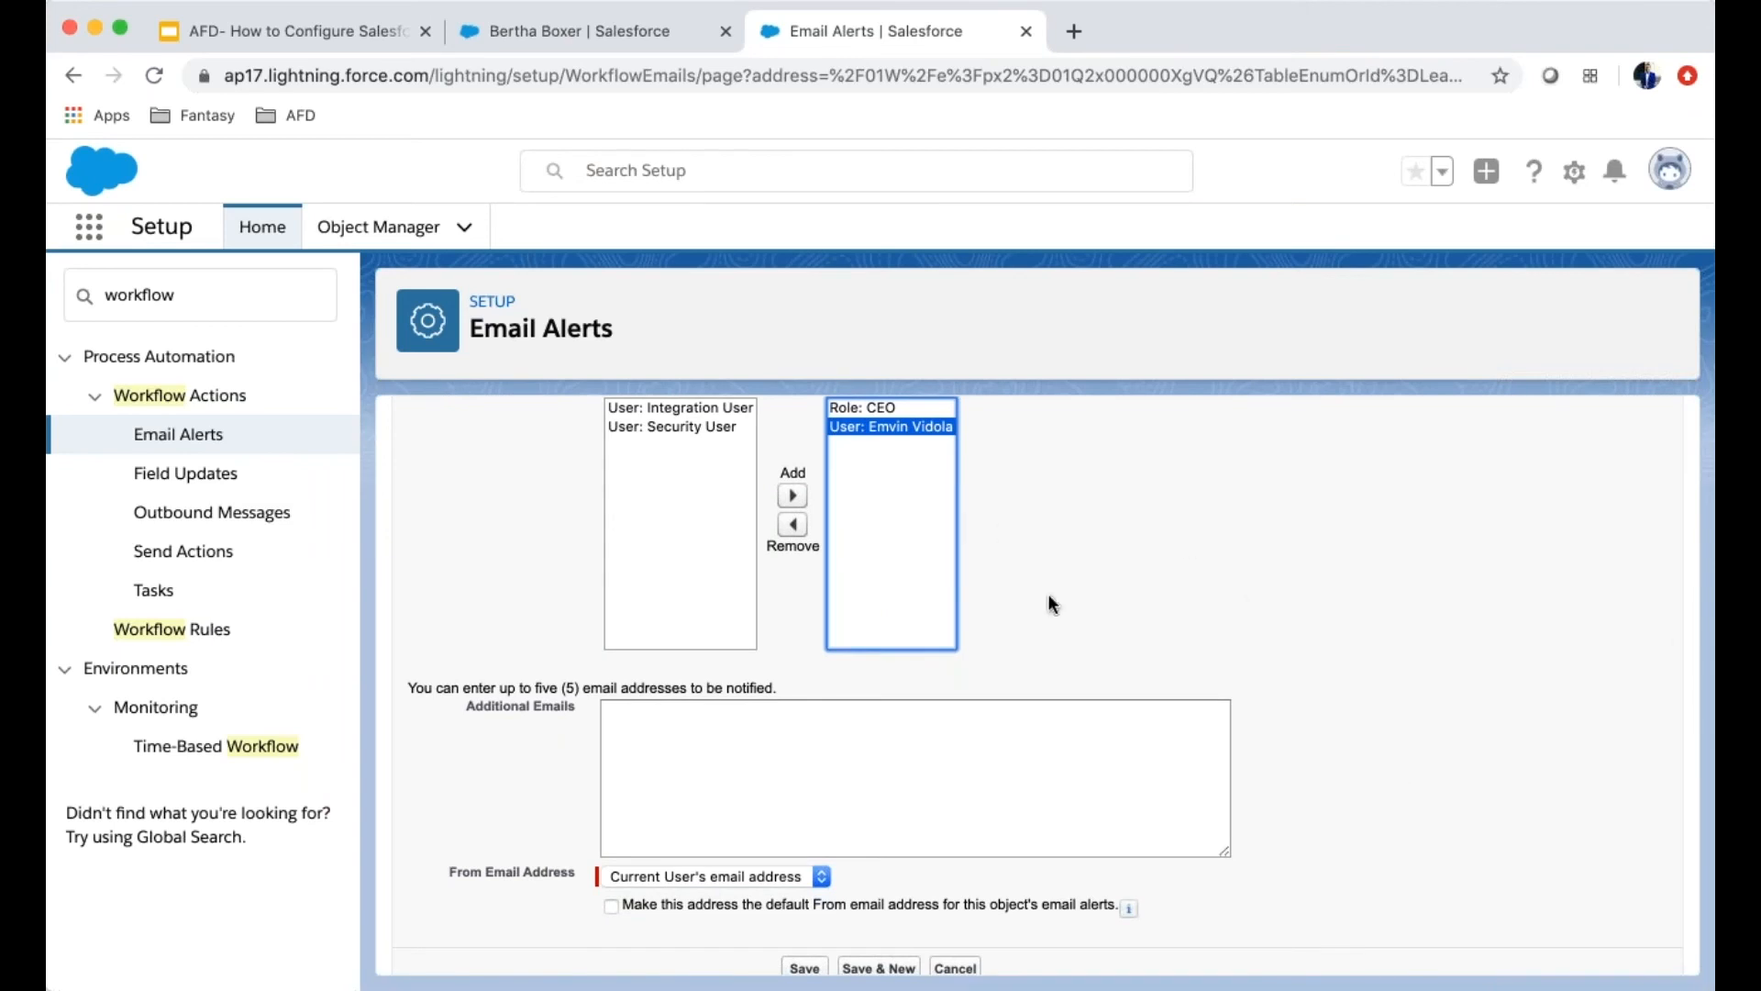
scroll(1032, 851, "down", 1)
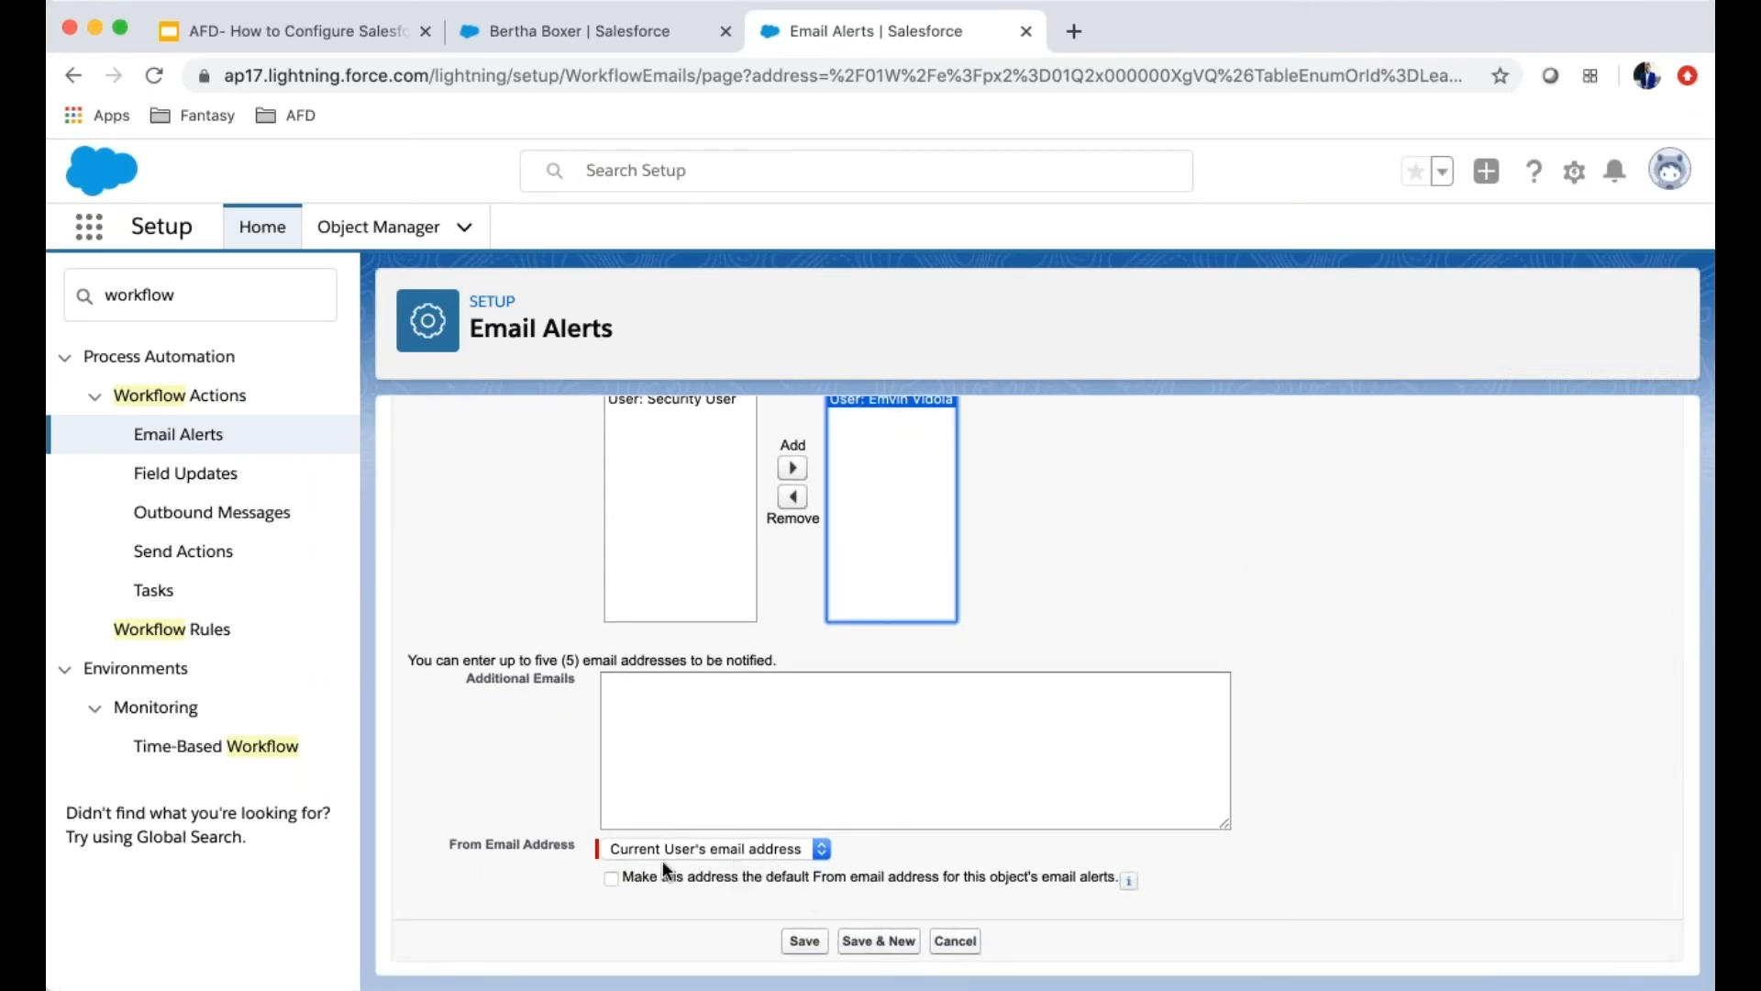
left_click(804, 942)
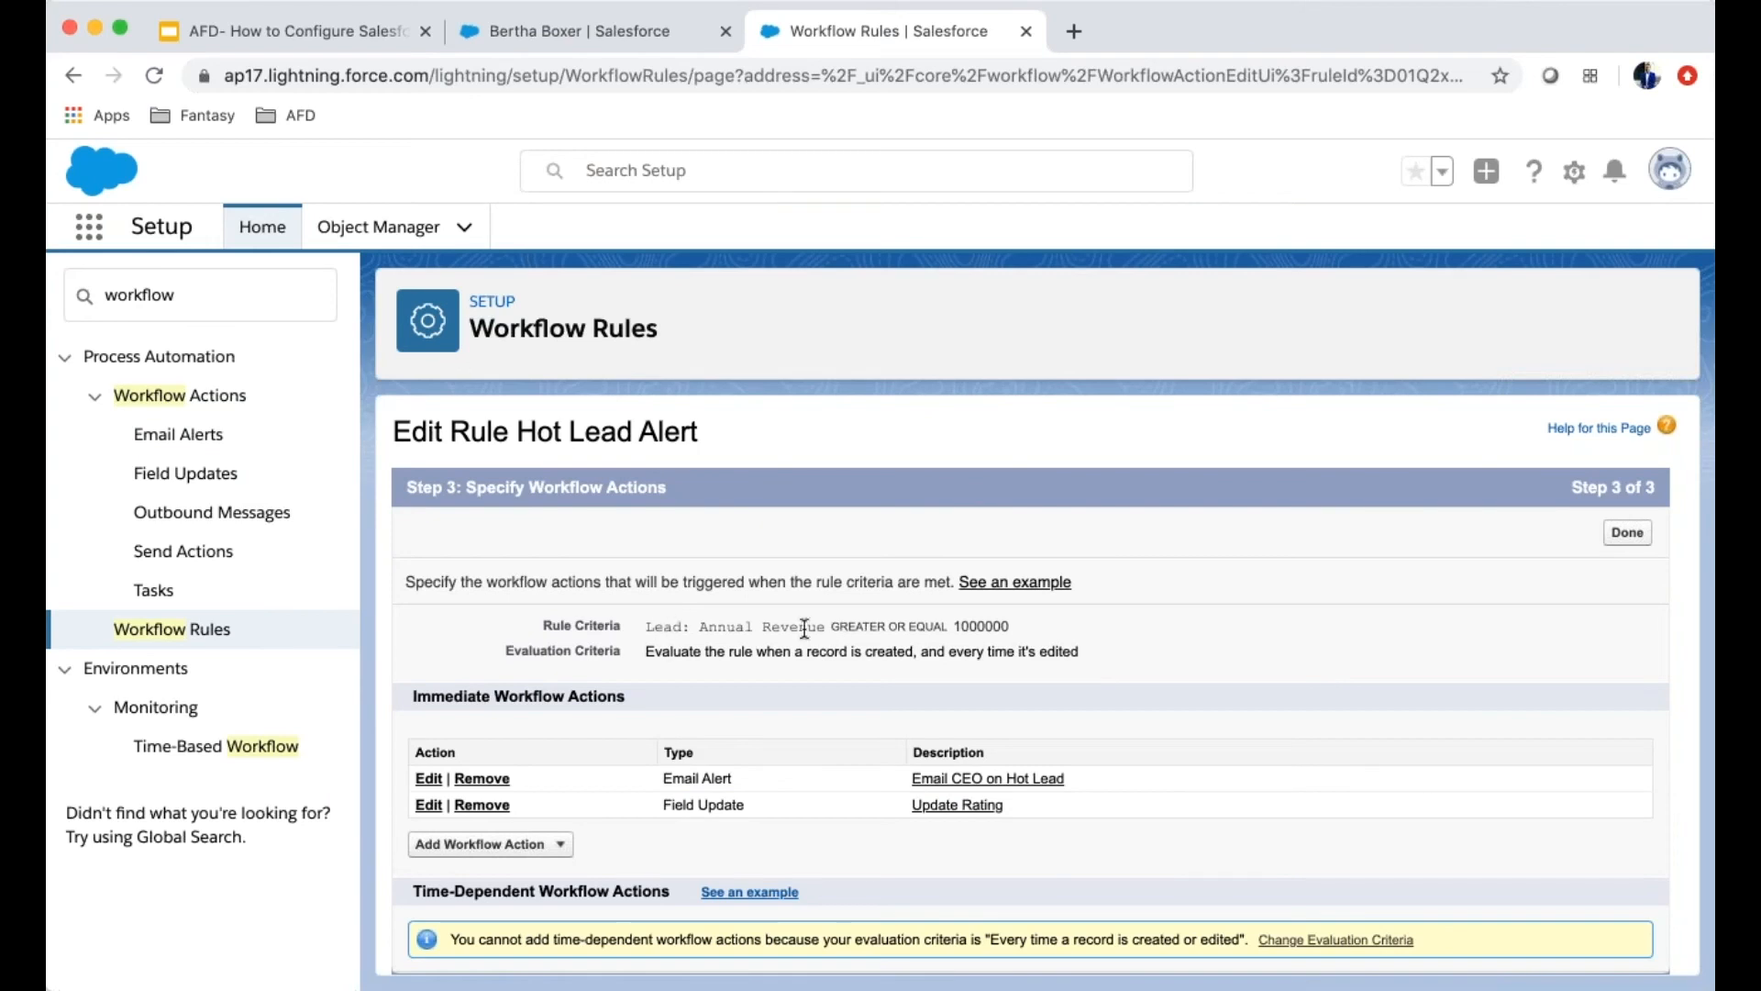
Review the rule criteria, finish the workflow actions and activate the Hot Lead Alert rule
left_click_drag(663, 627, 963, 640)
double_click(985, 629)
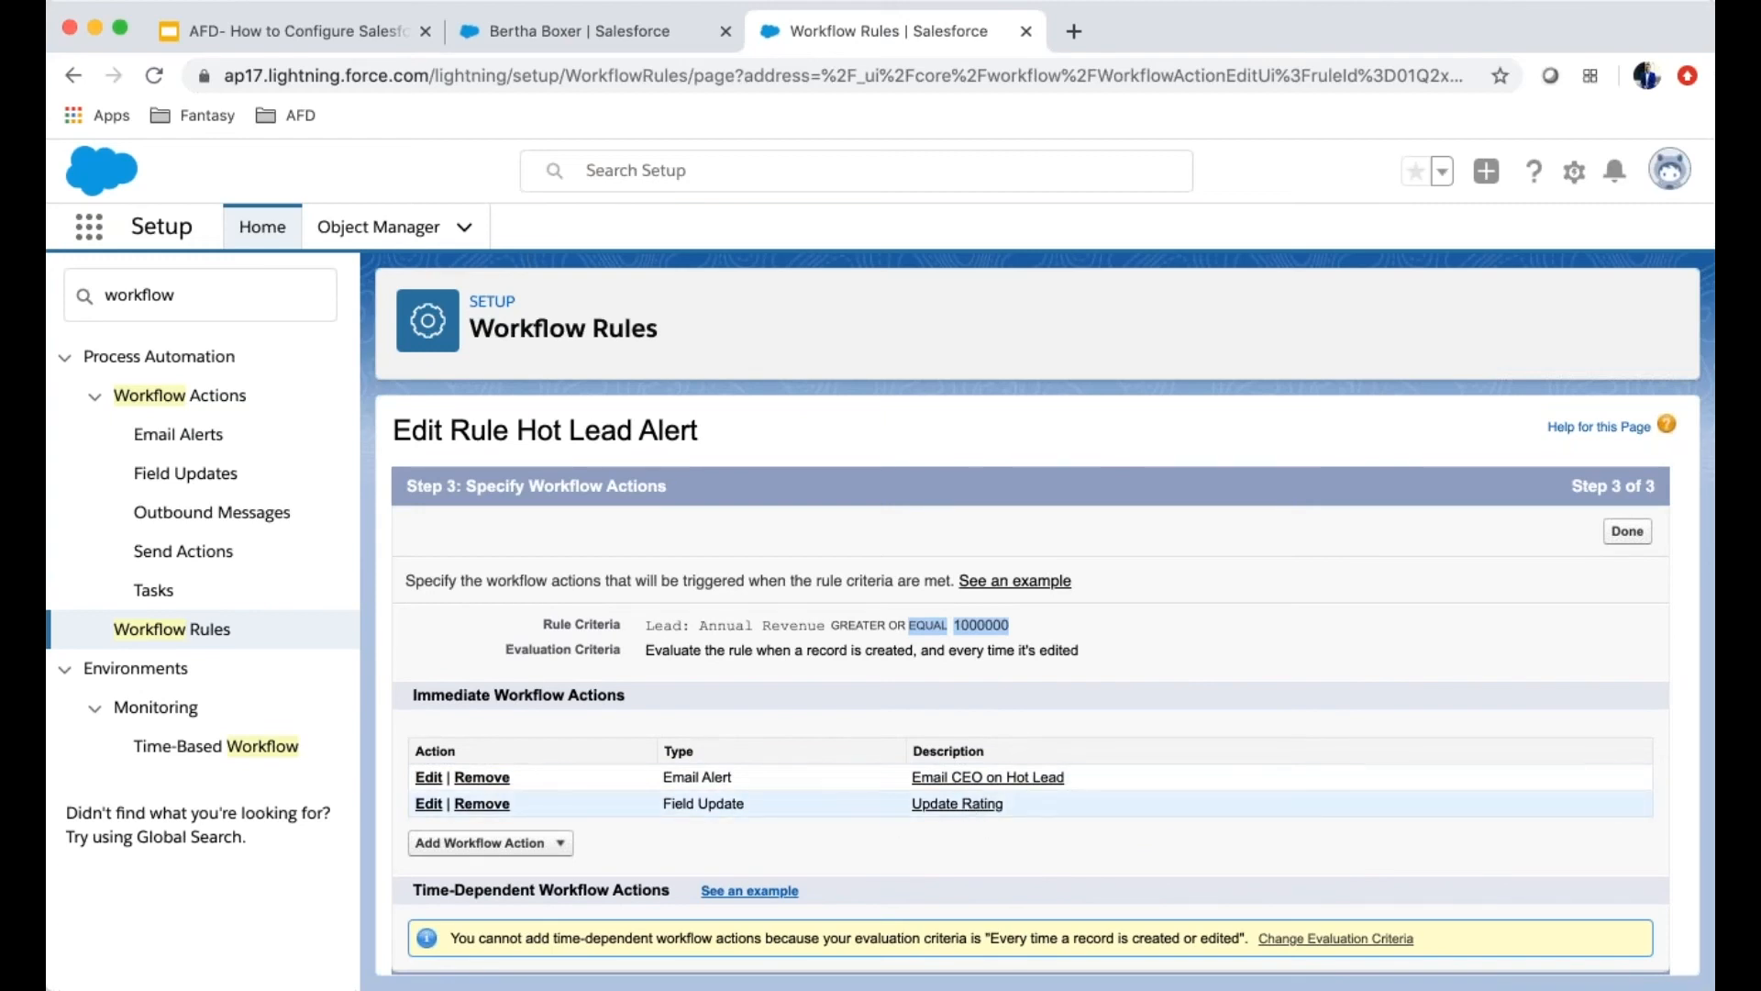
left_click(1627, 531)
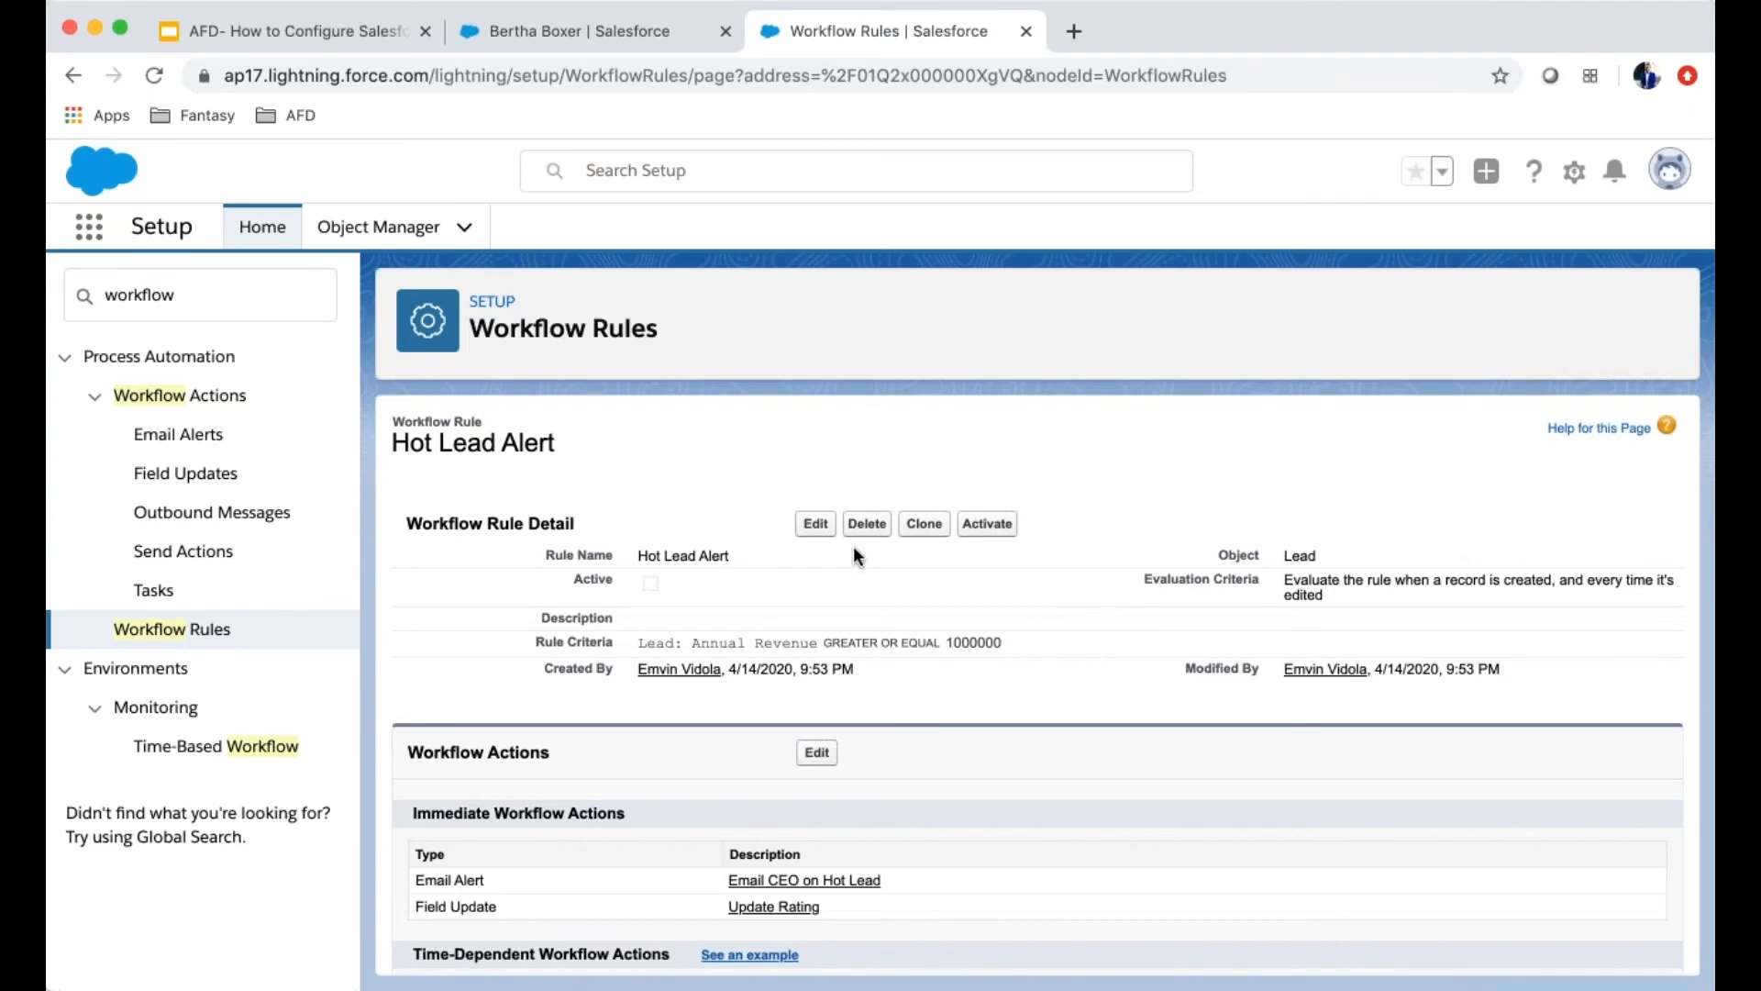
left_click(992, 530)
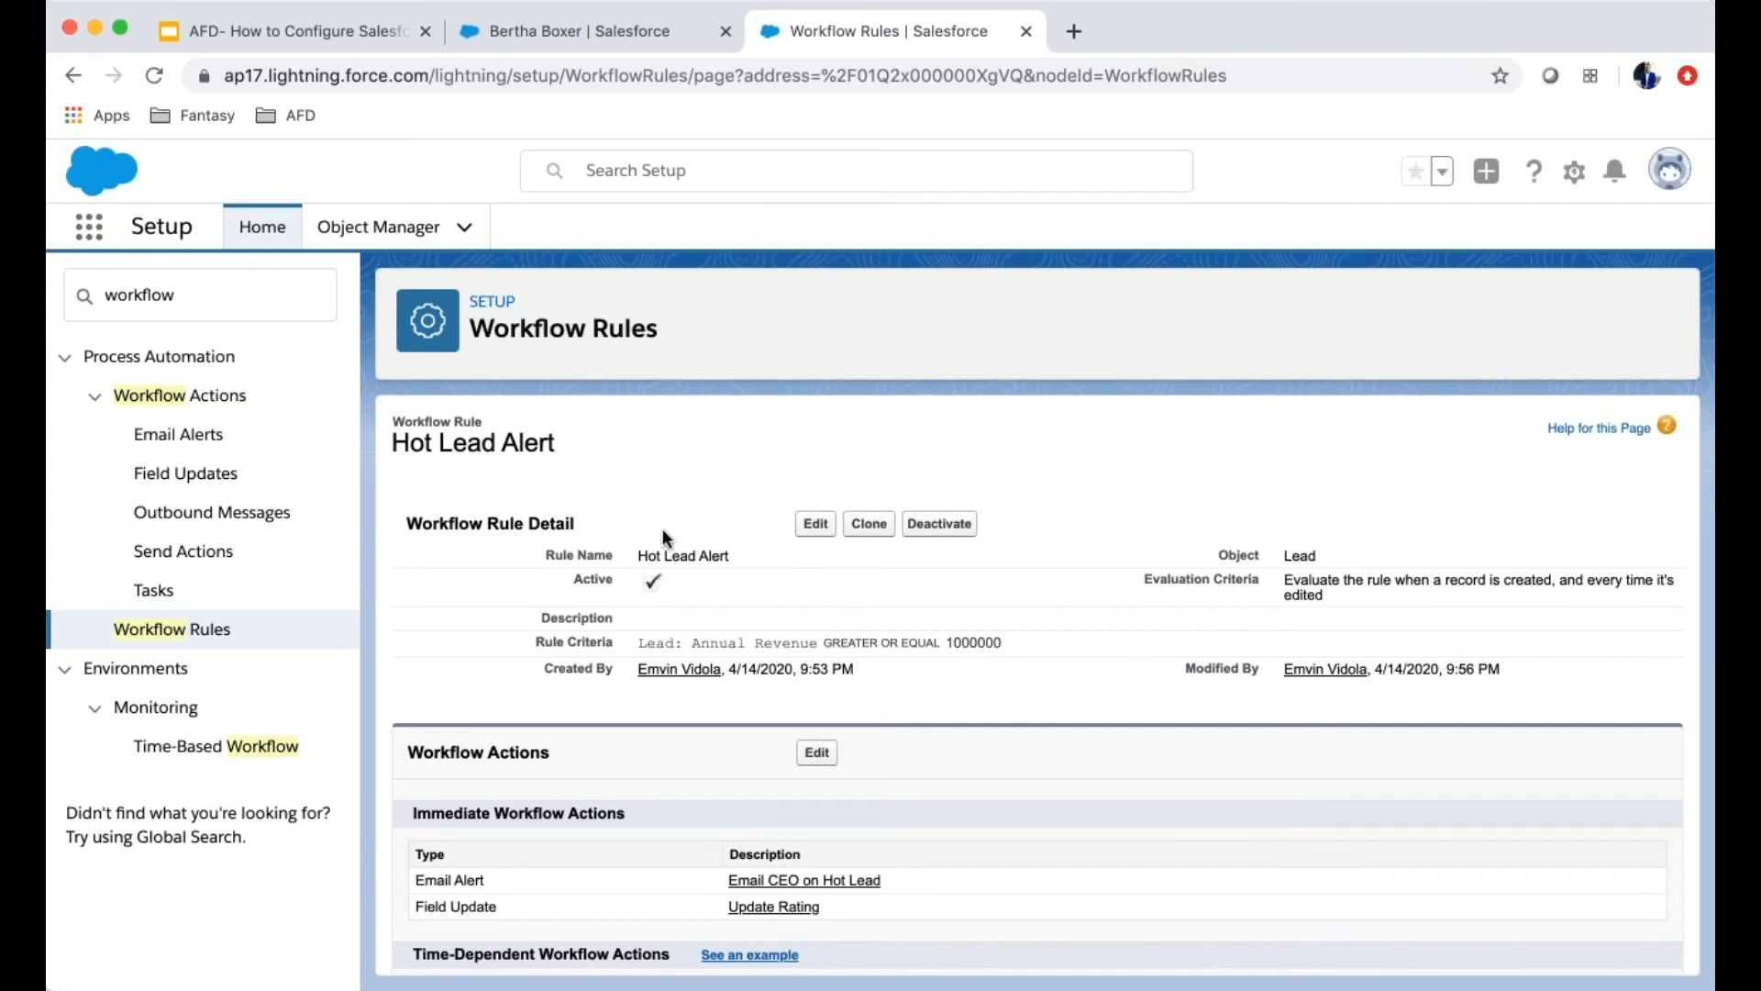
scroll(846, 633, "down", 3)
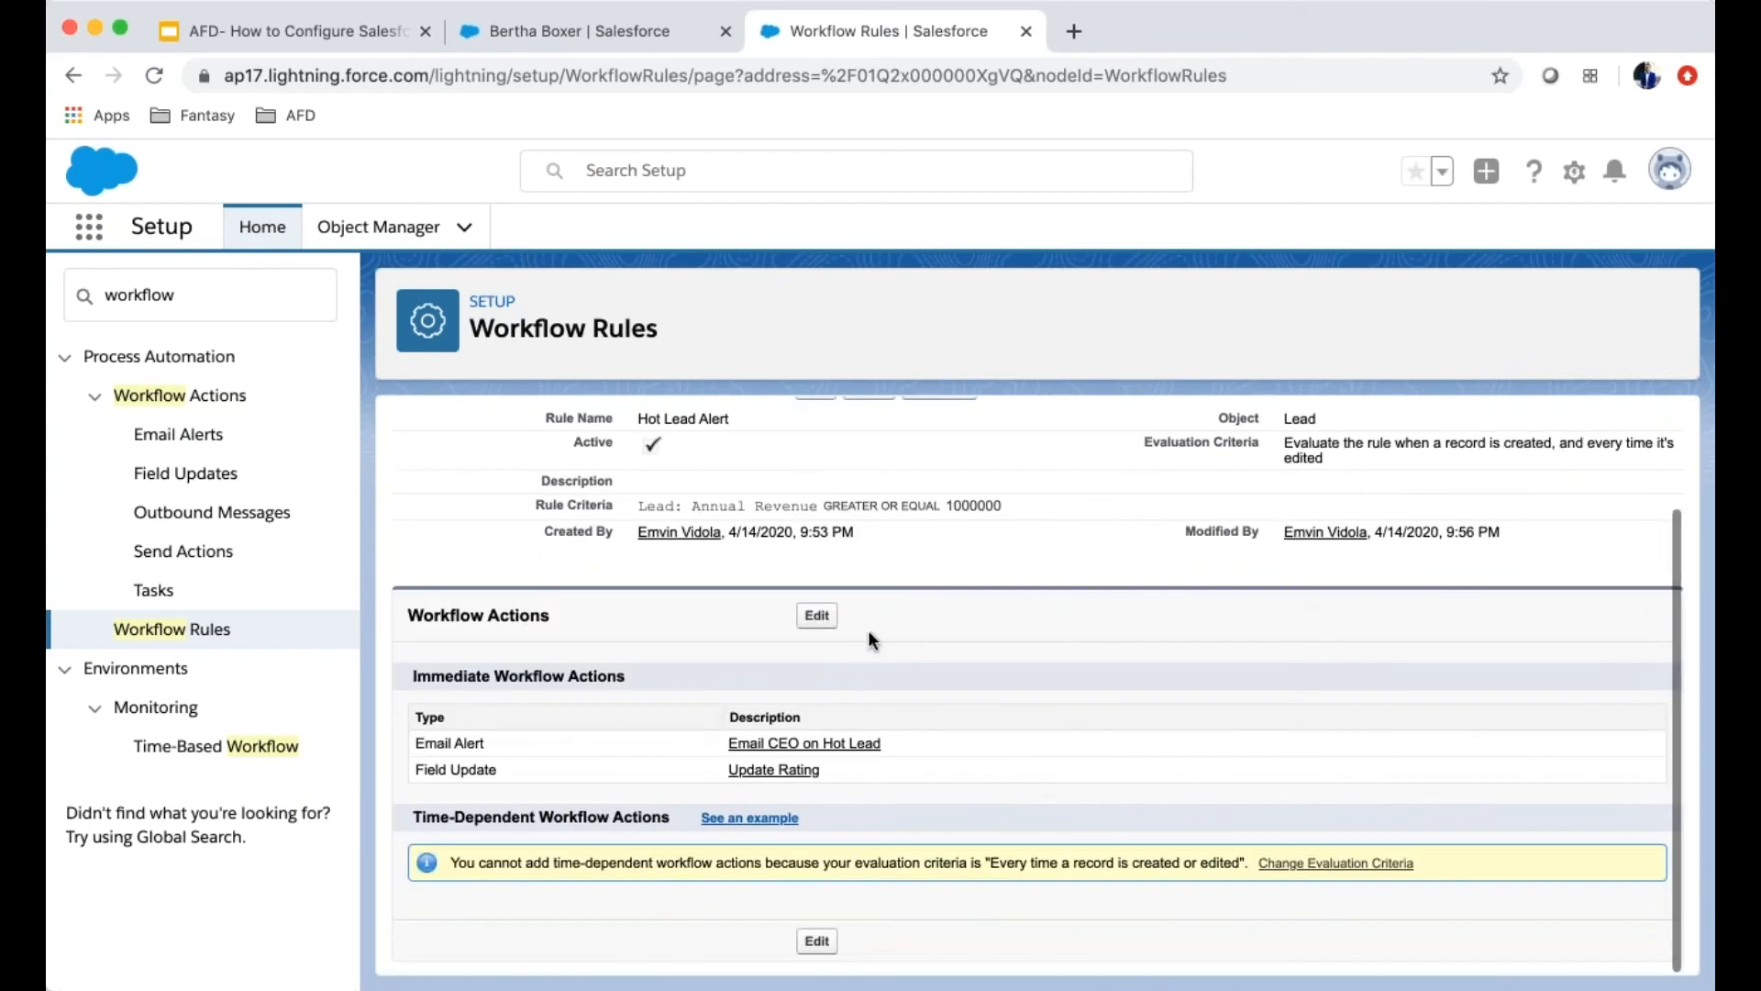
scroll(1046, 741, "up", 3)
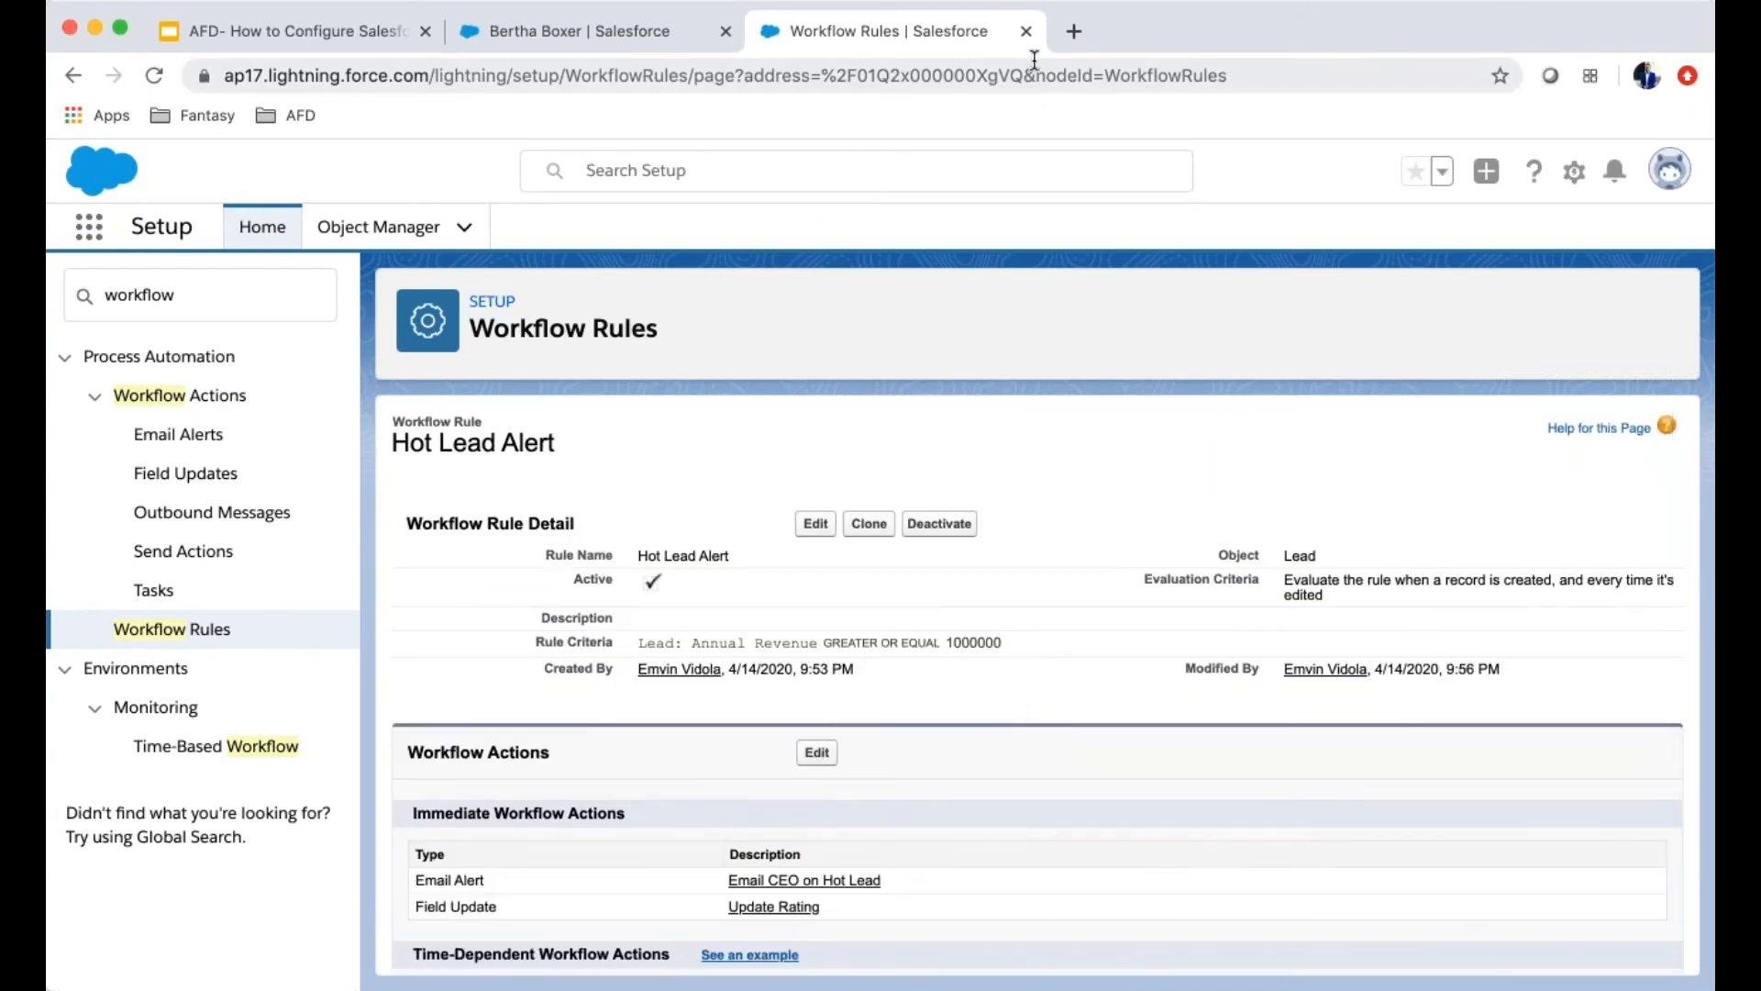
Return to the Recently Viewed leads list in the Sales Console and reload the page
left_click(571, 36)
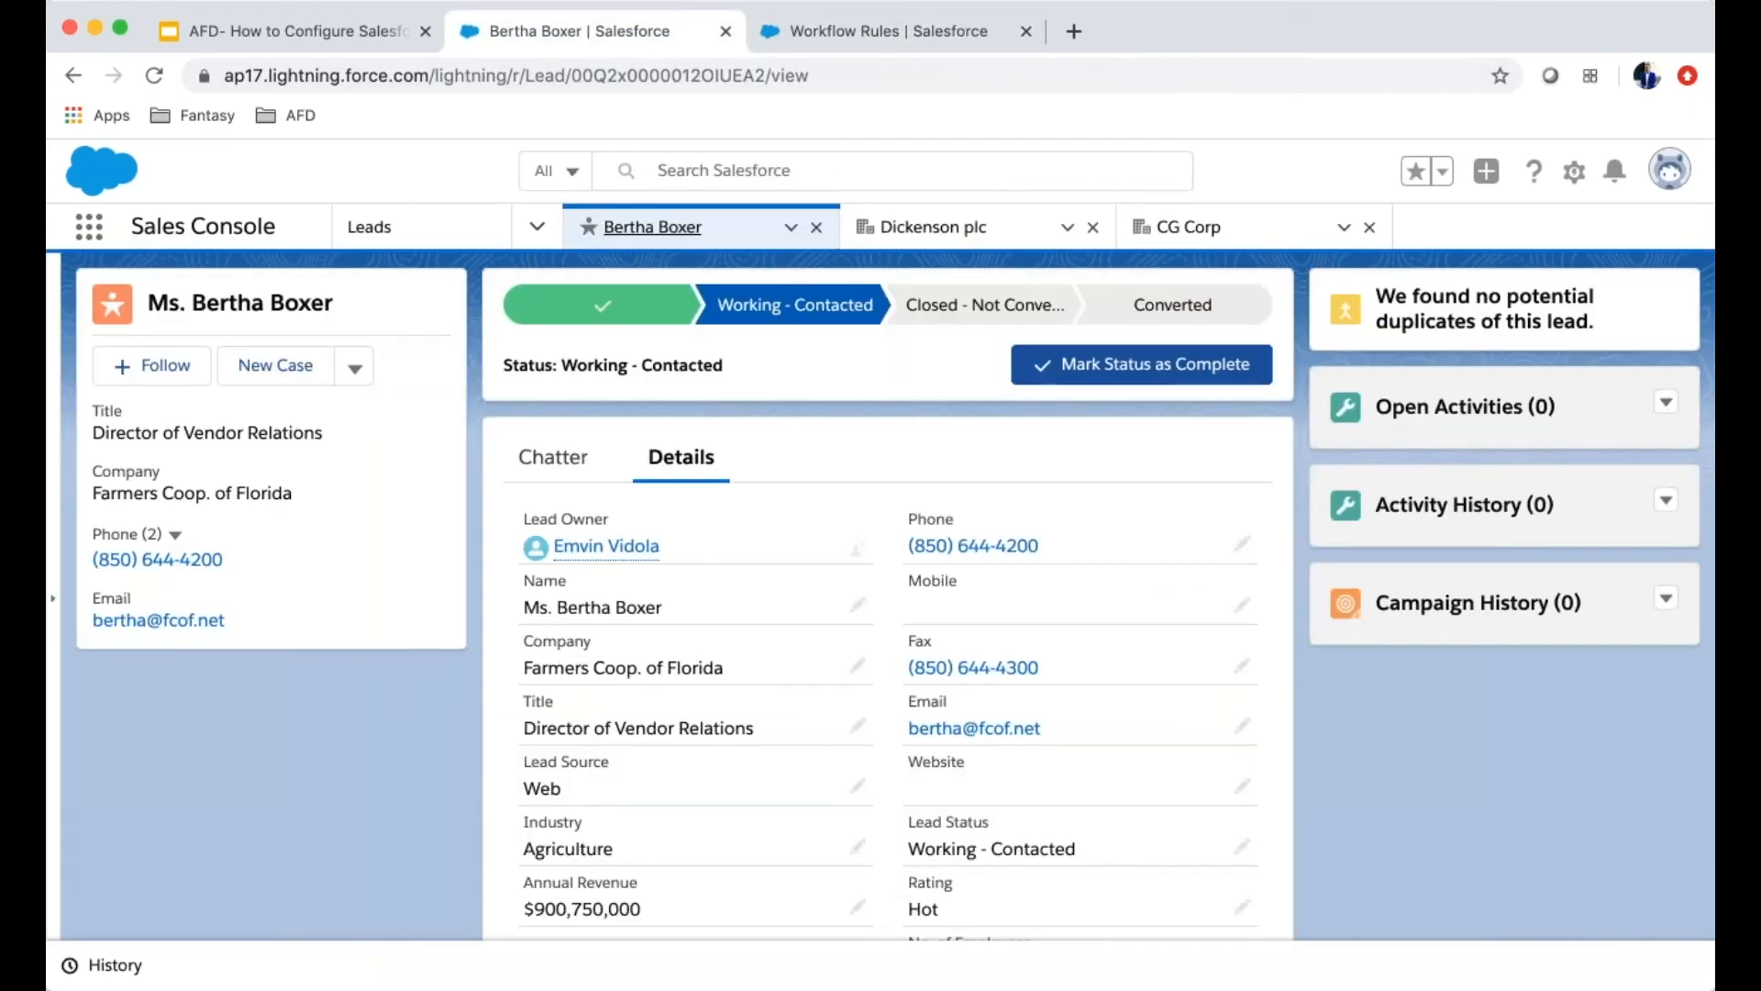
left_click(452, 236)
left_click(791, 226)
left_click(815, 226)
left_click(817, 228)
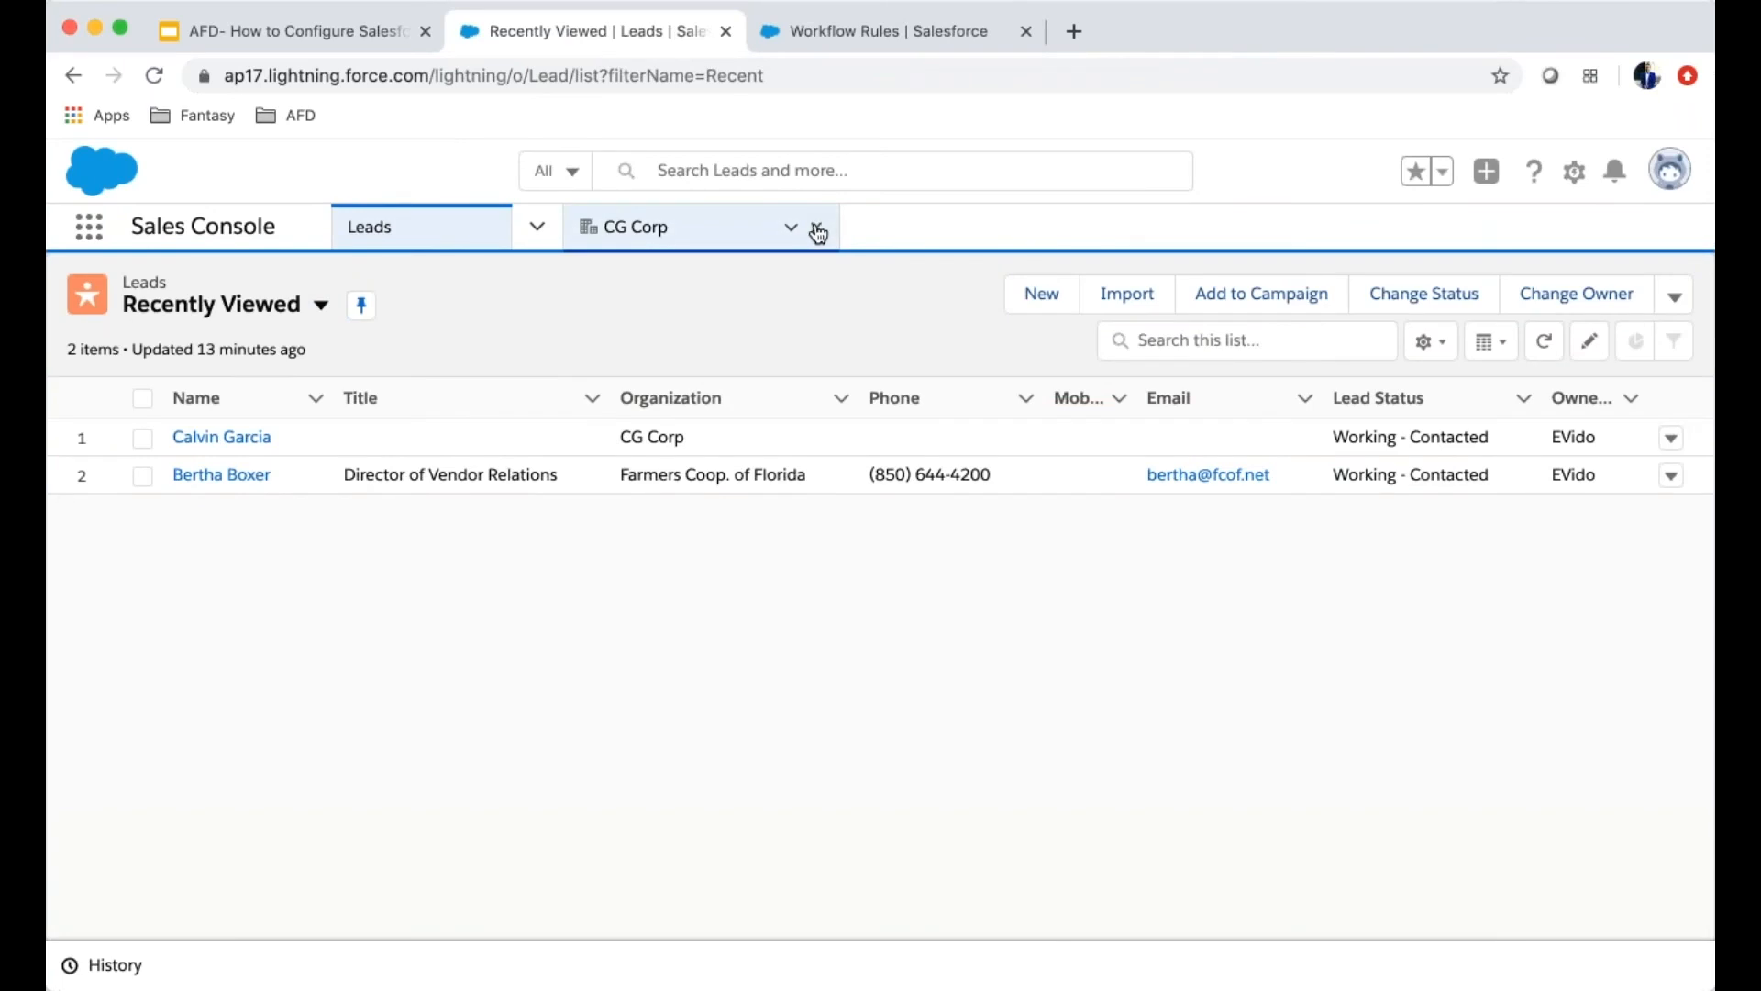
left_click(816, 230)
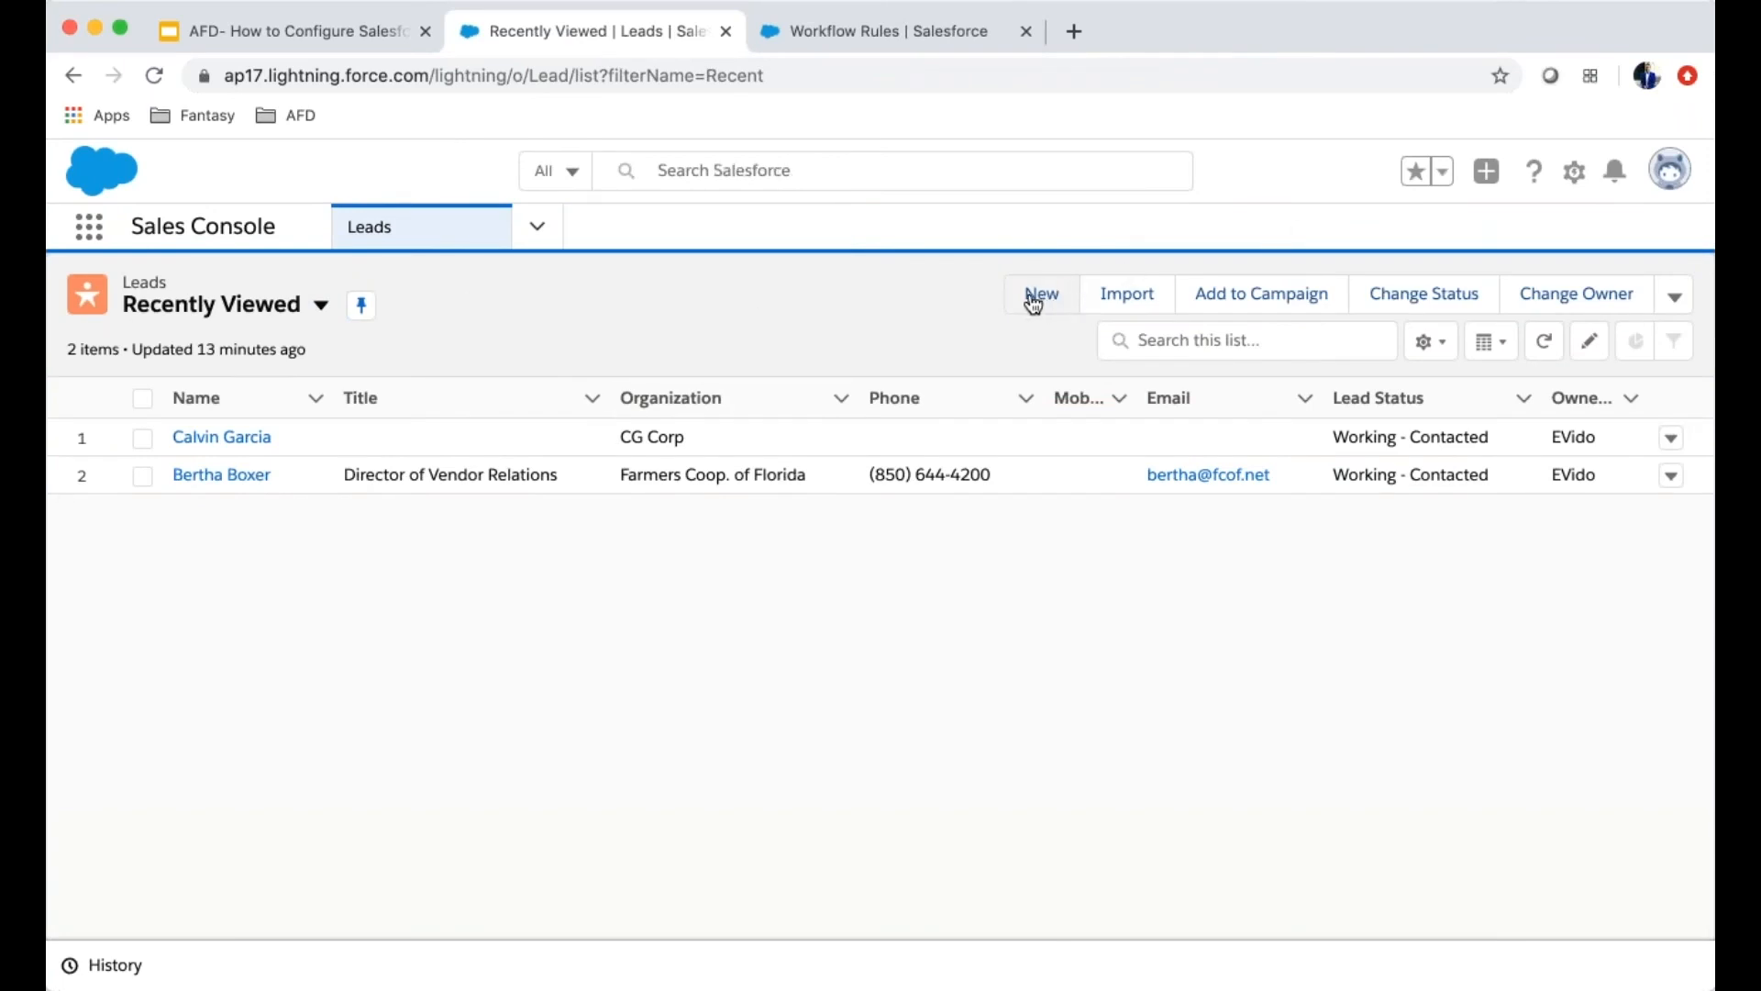
left_click(597, 75)
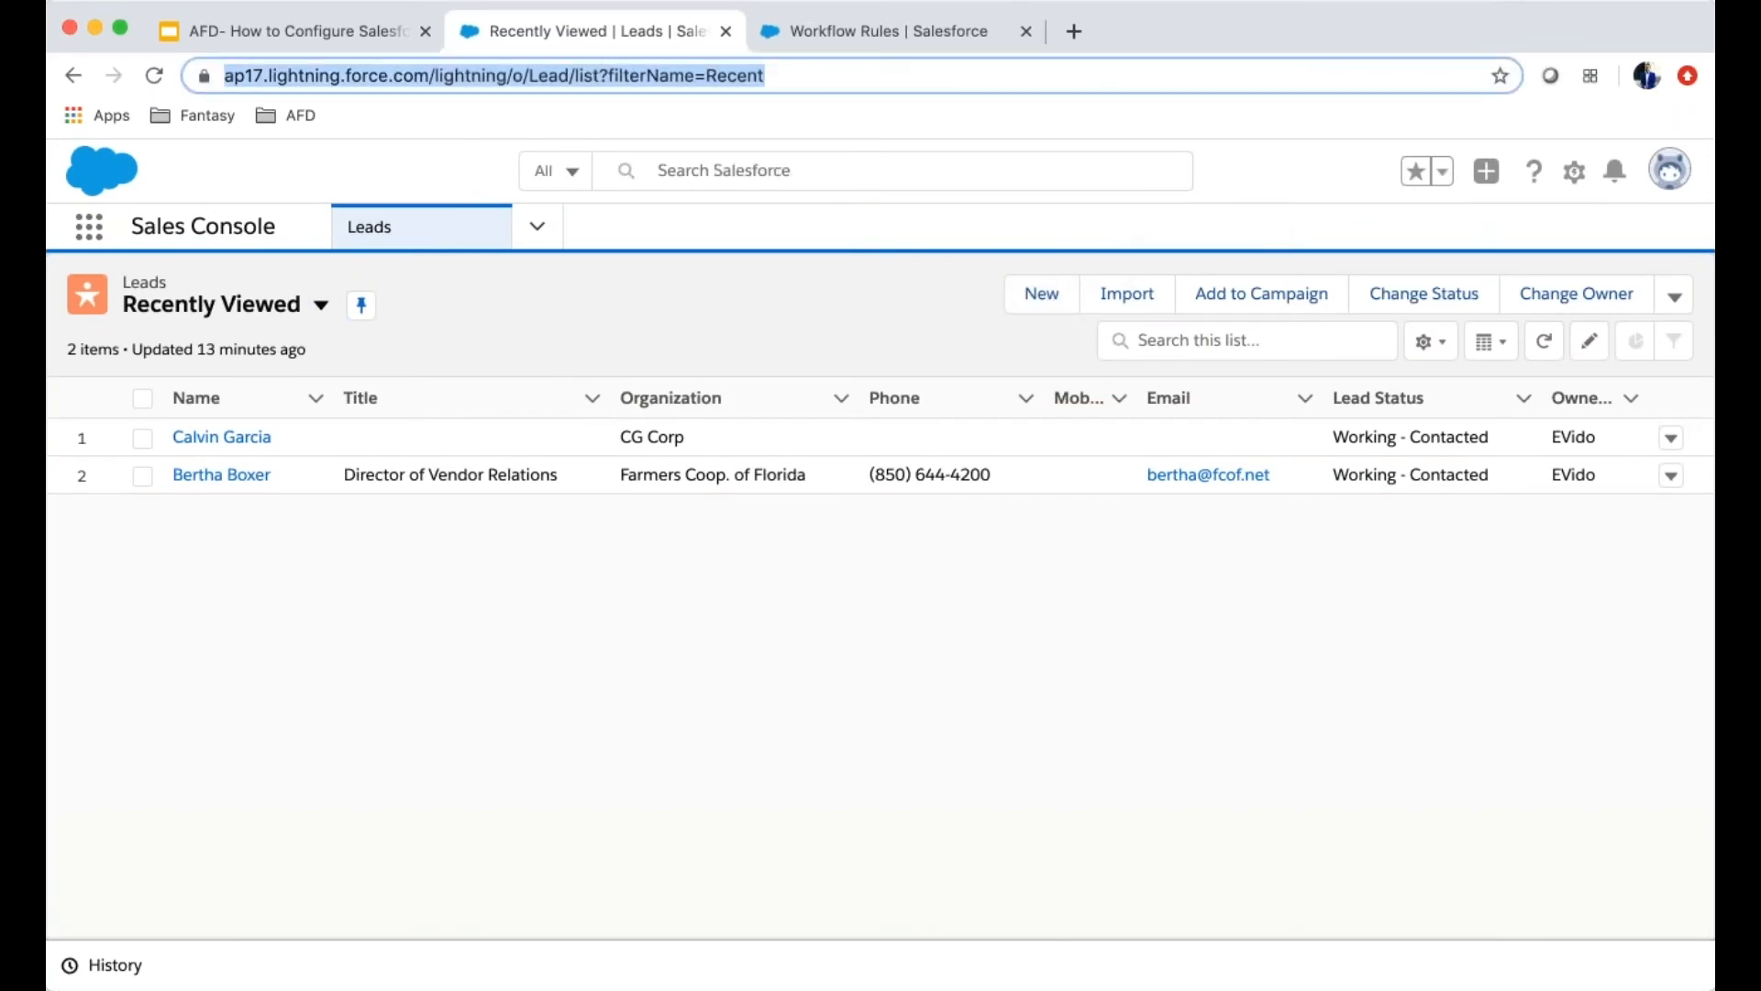
key("Return")
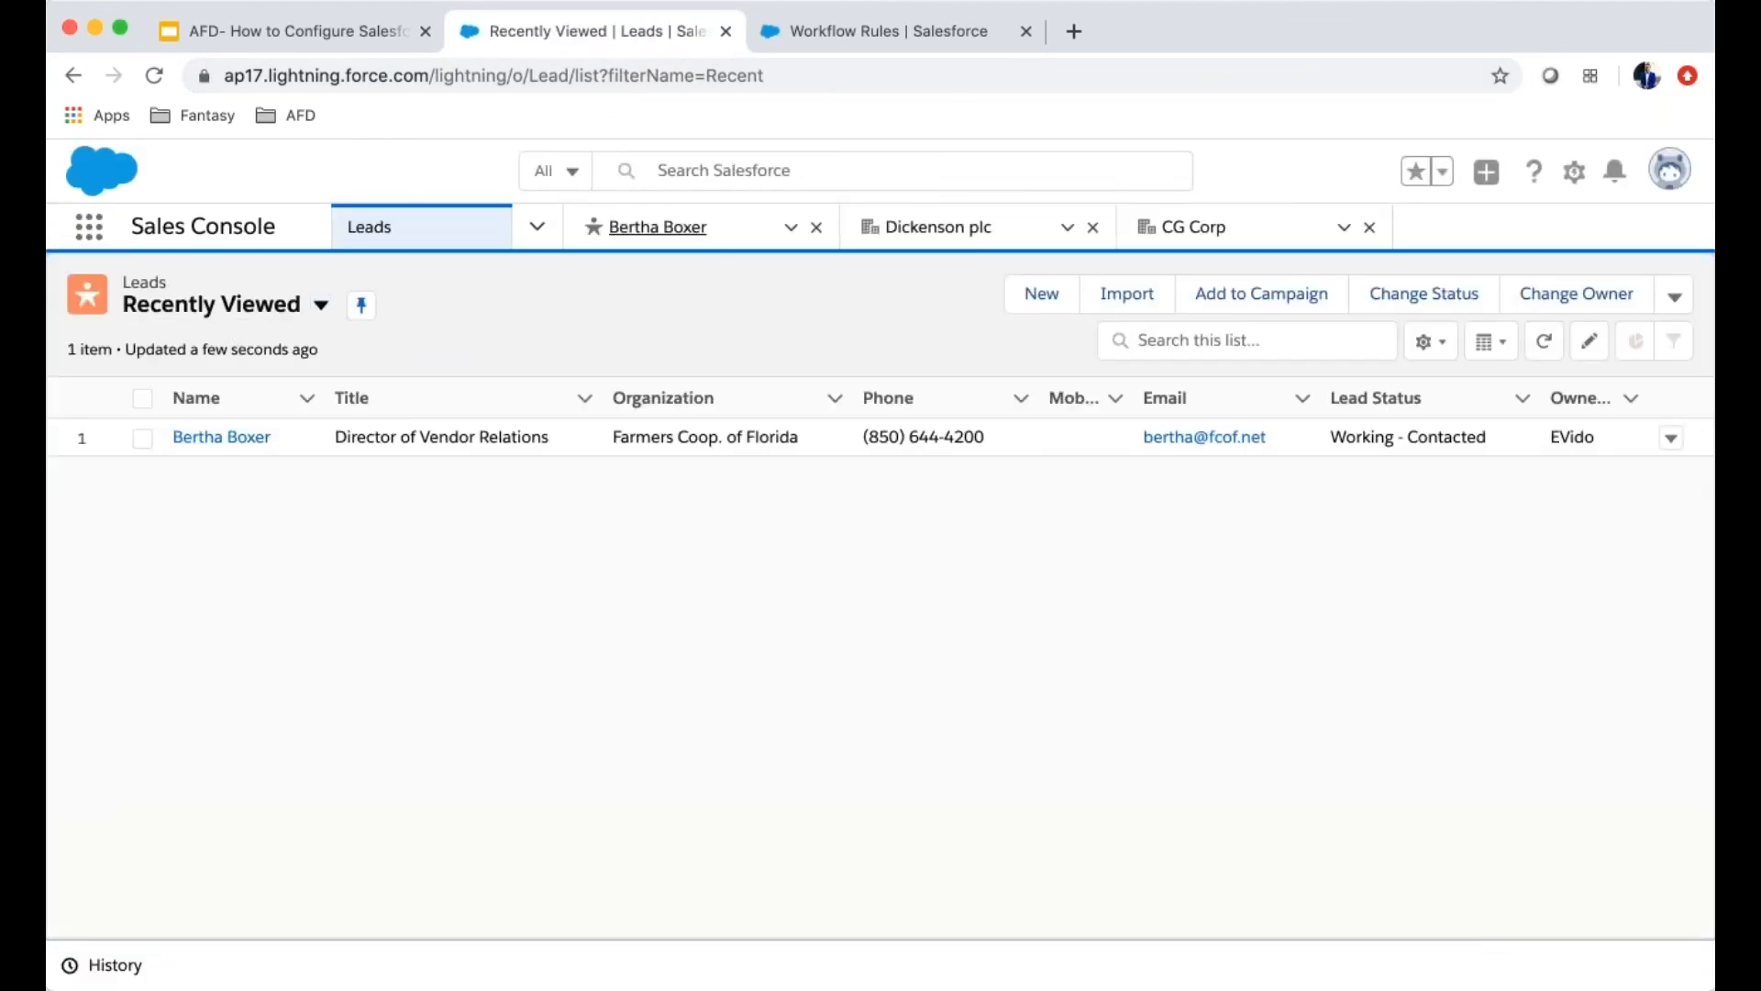
Start a new lead with the salutation Ms., the lead's first and last name, and the organization XYZ Corp
left_click(1043, 295)
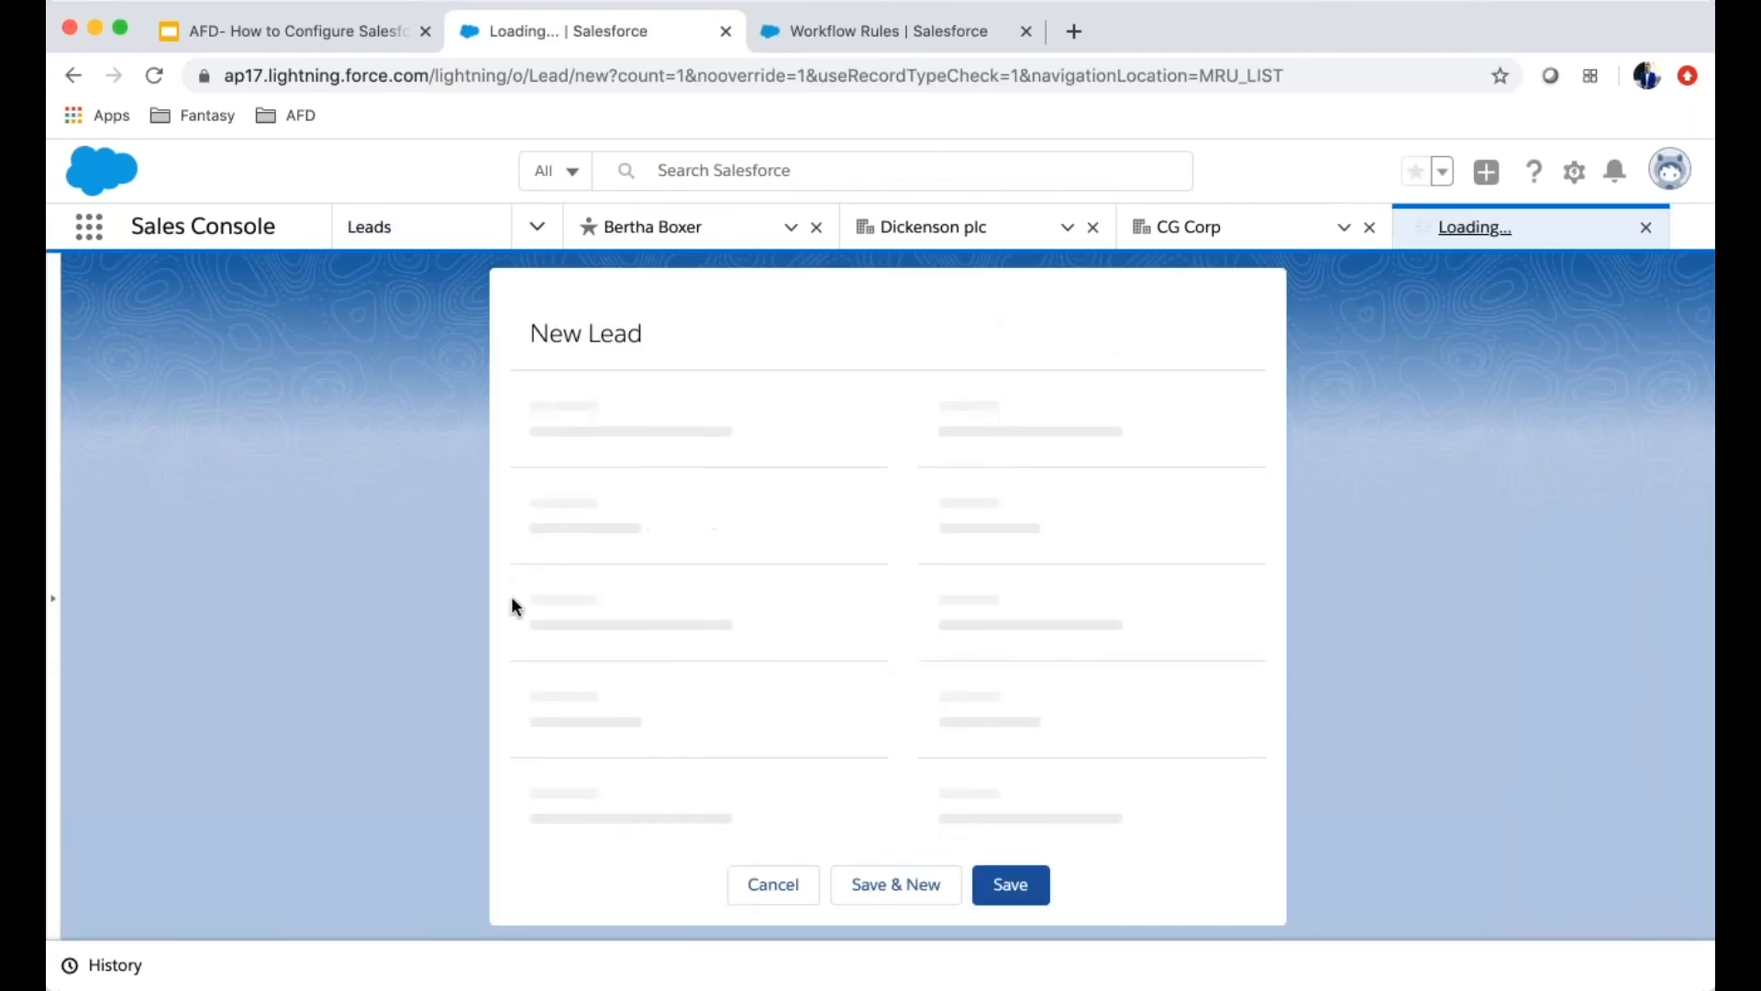
left_click(715, 591)
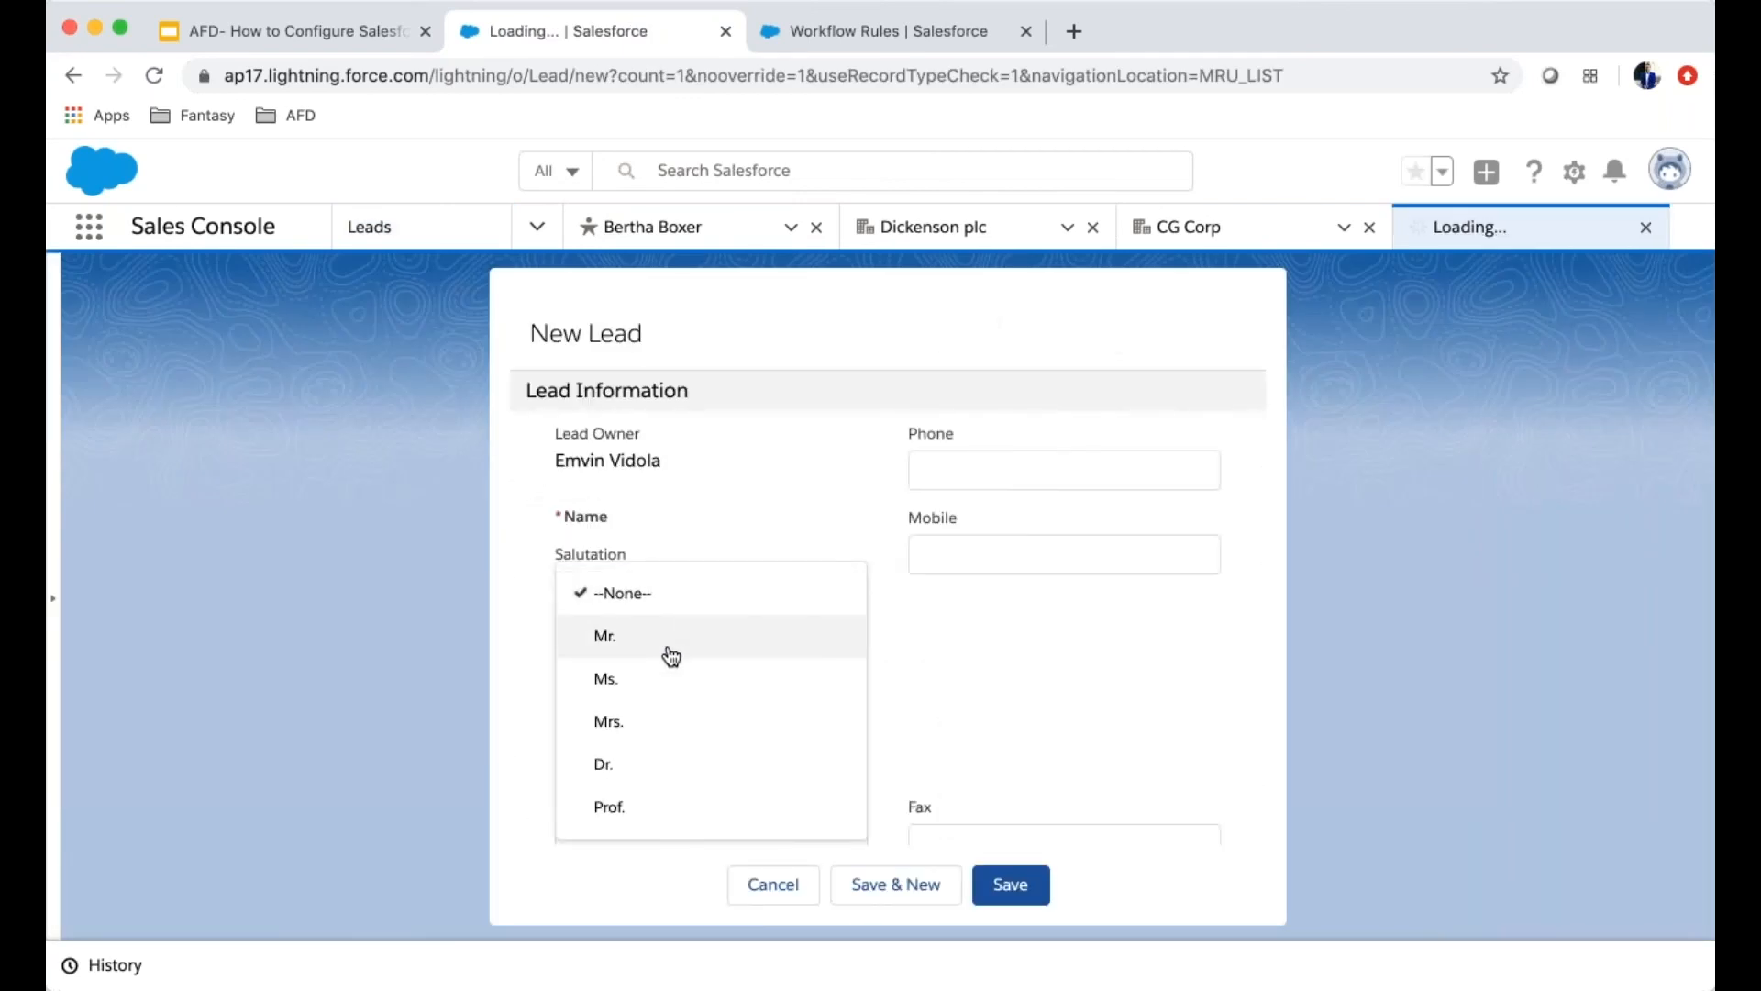
left_click(653, 679)
left_click(653, 677)
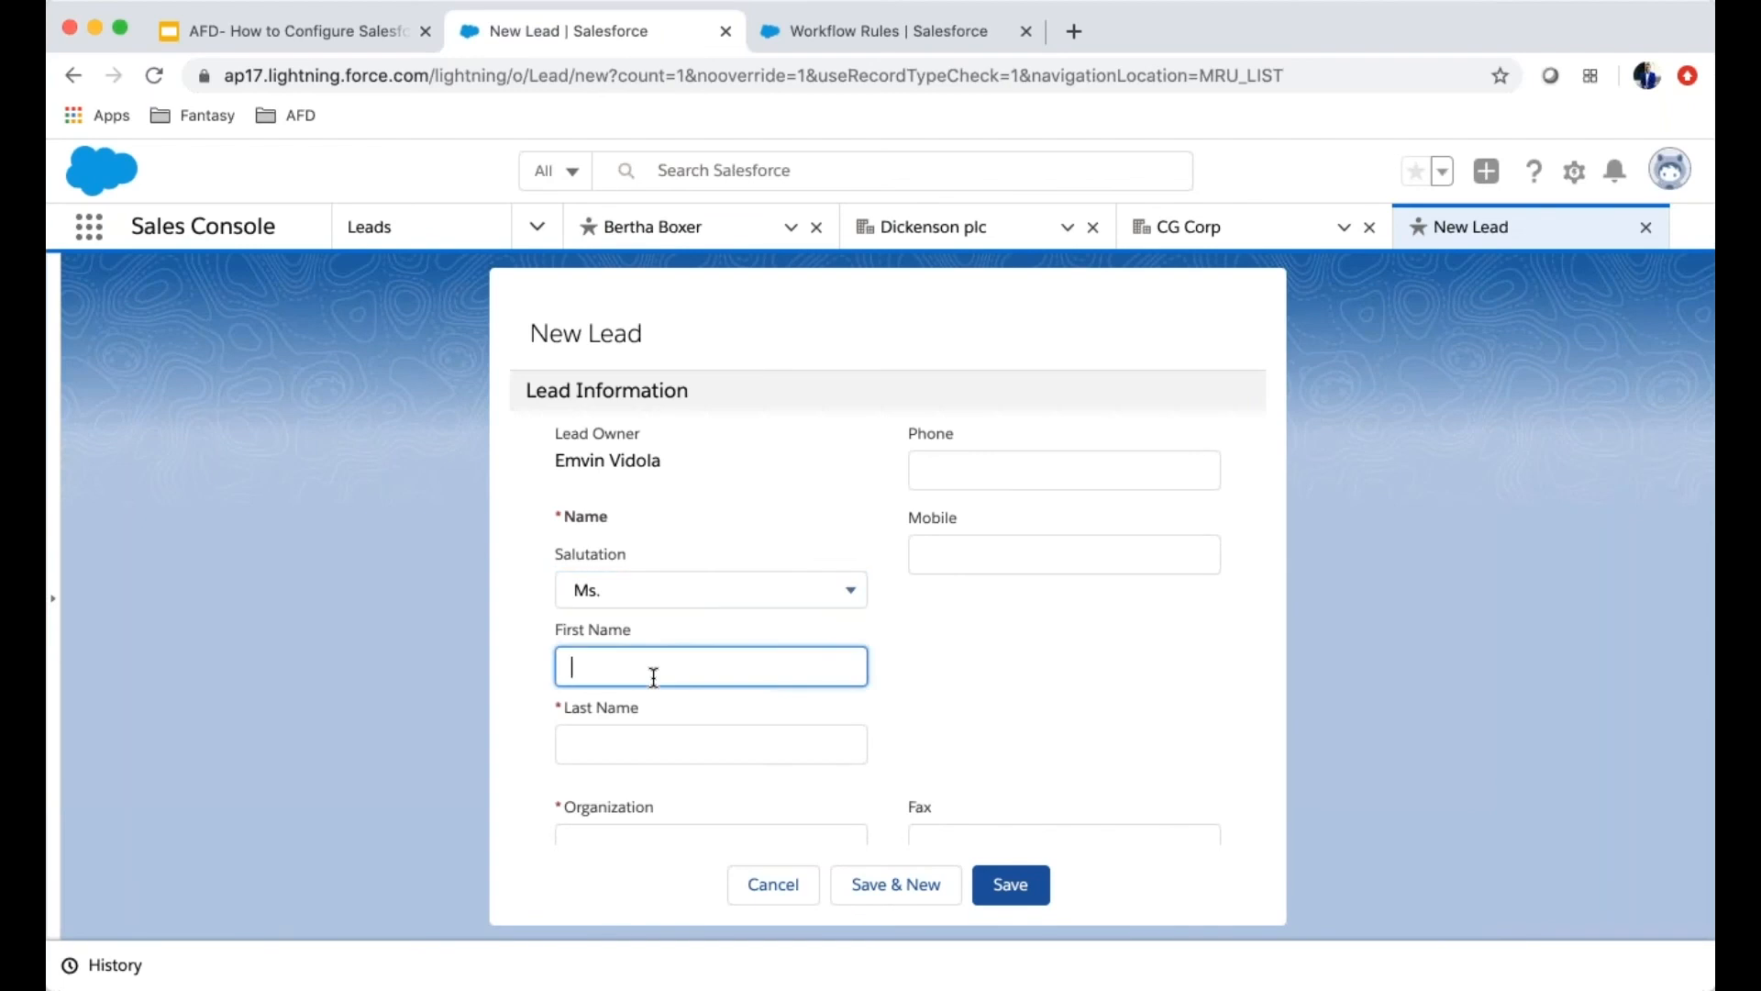
type("James")
key("Tab")
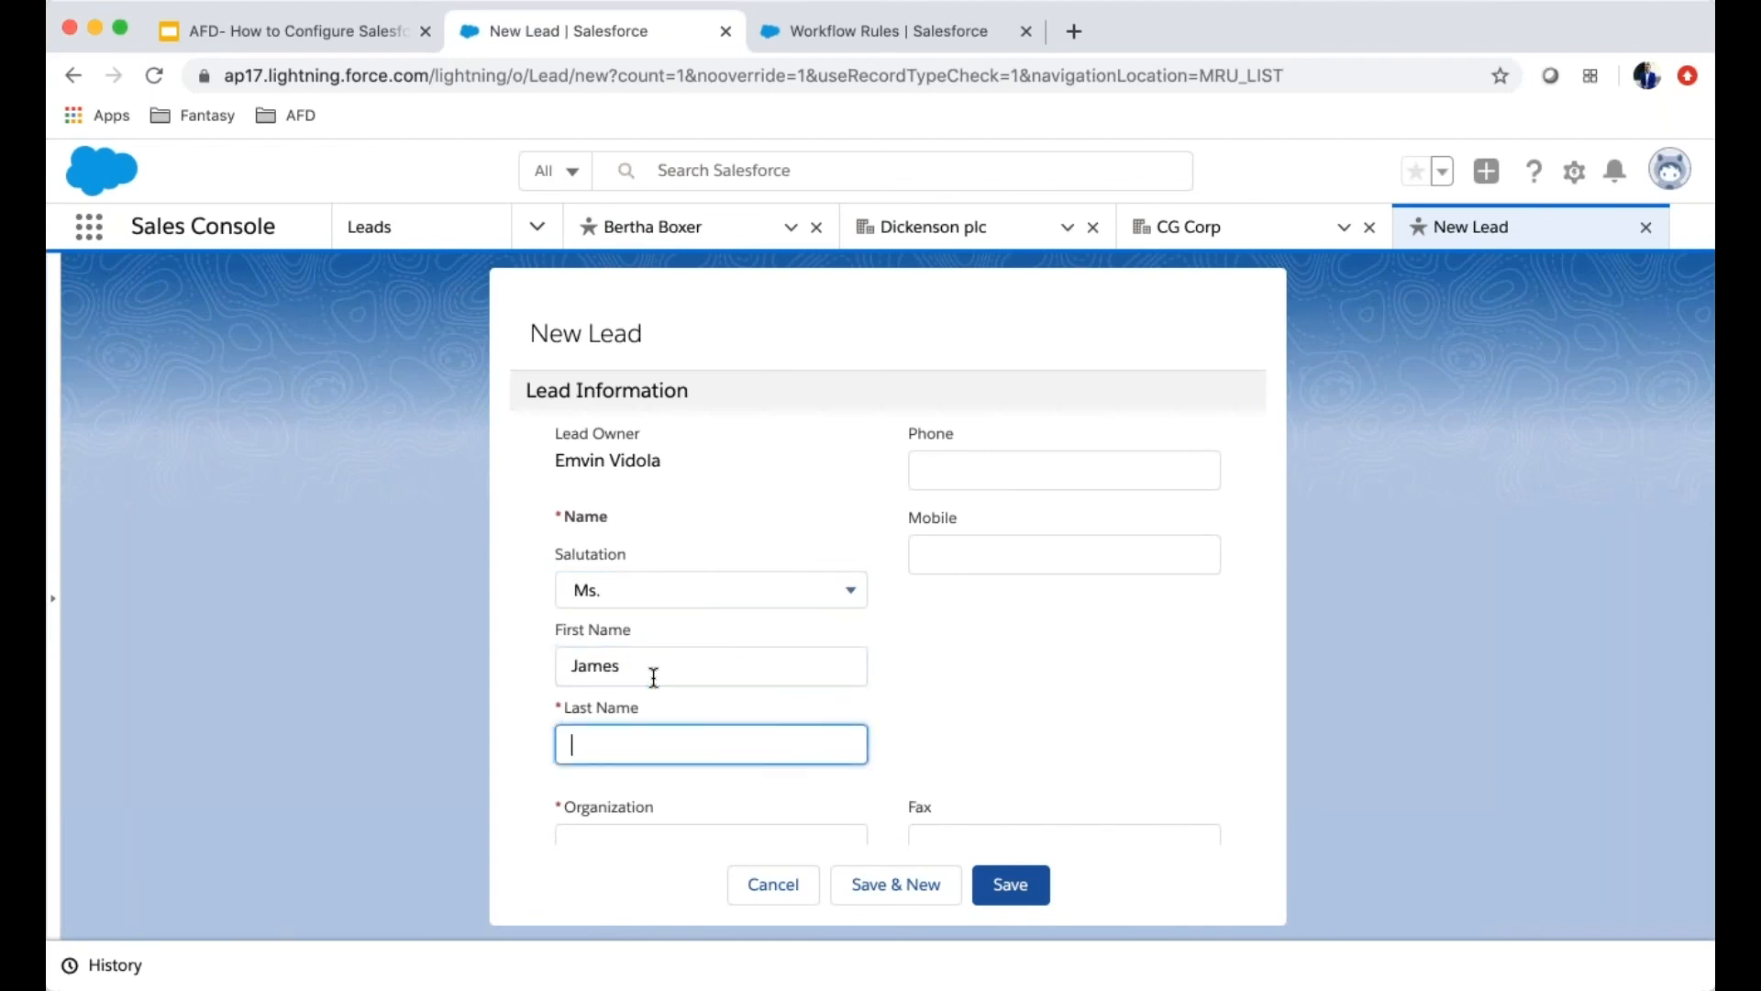
type("Martin")
scroll(1016, 662, "down", 5)
left_click(617, 643)
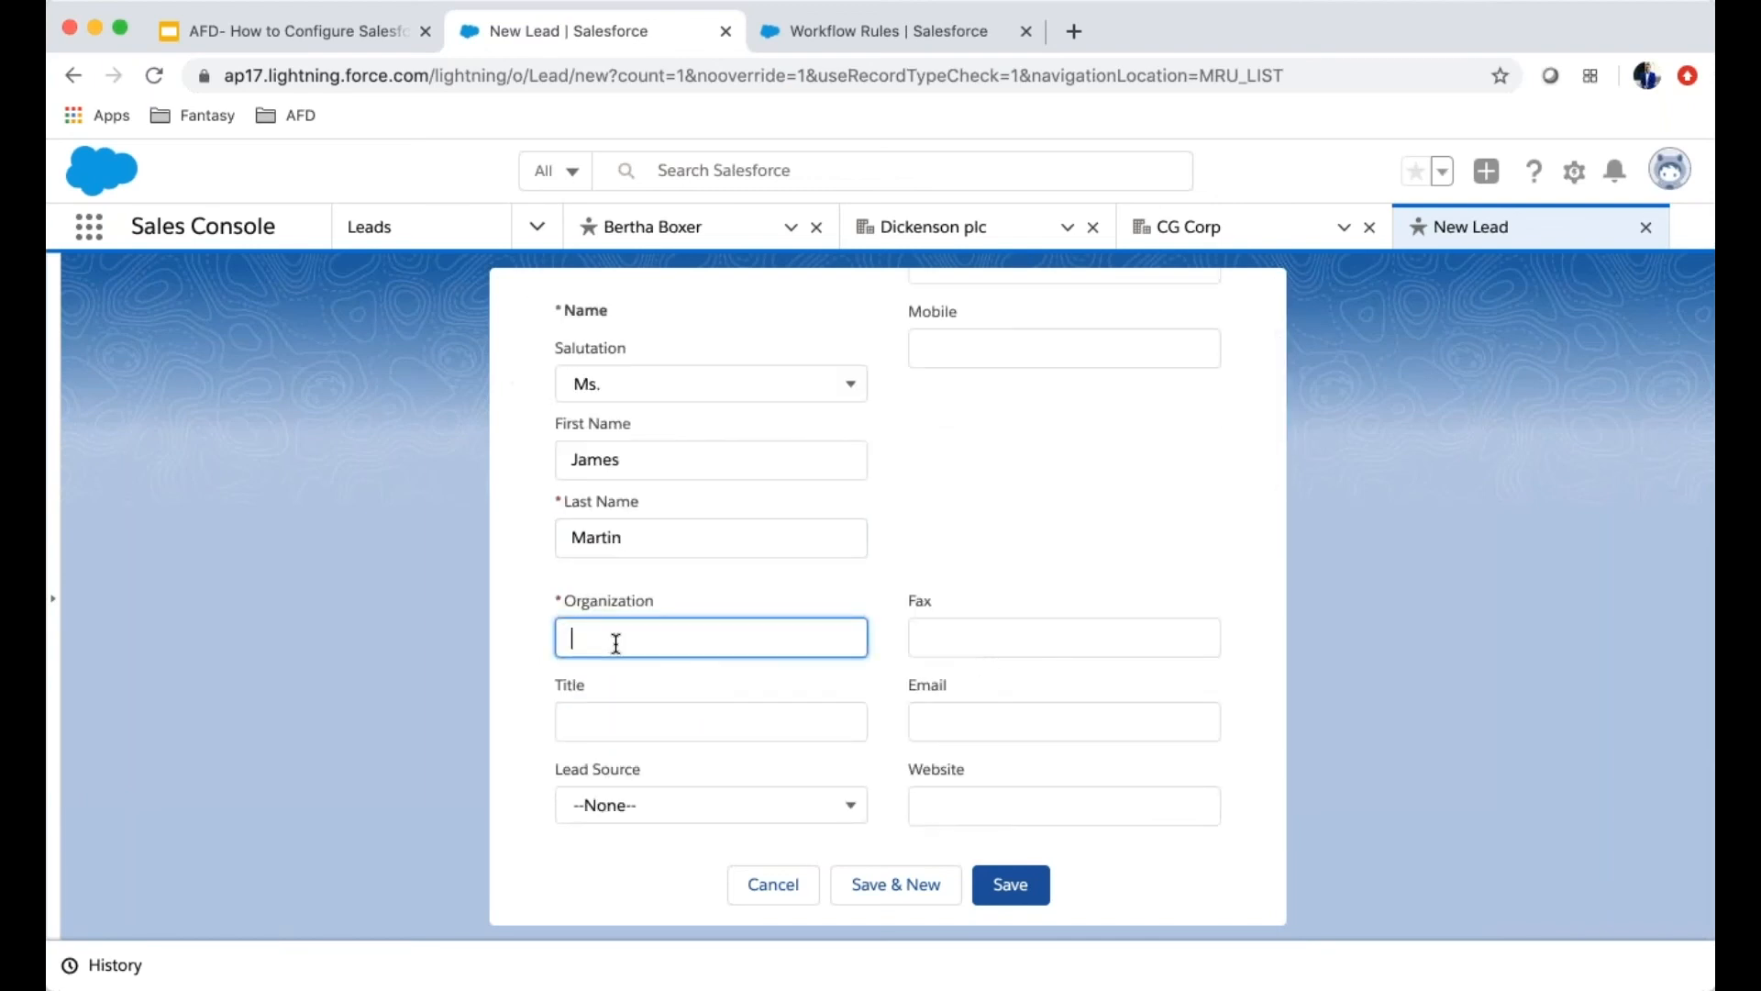
type("XYZ Corp")
Set the new lead's industry to Apparel, annual revenue to 2000000 and rating to Cold
scroll(1041, 590, "down", 3)
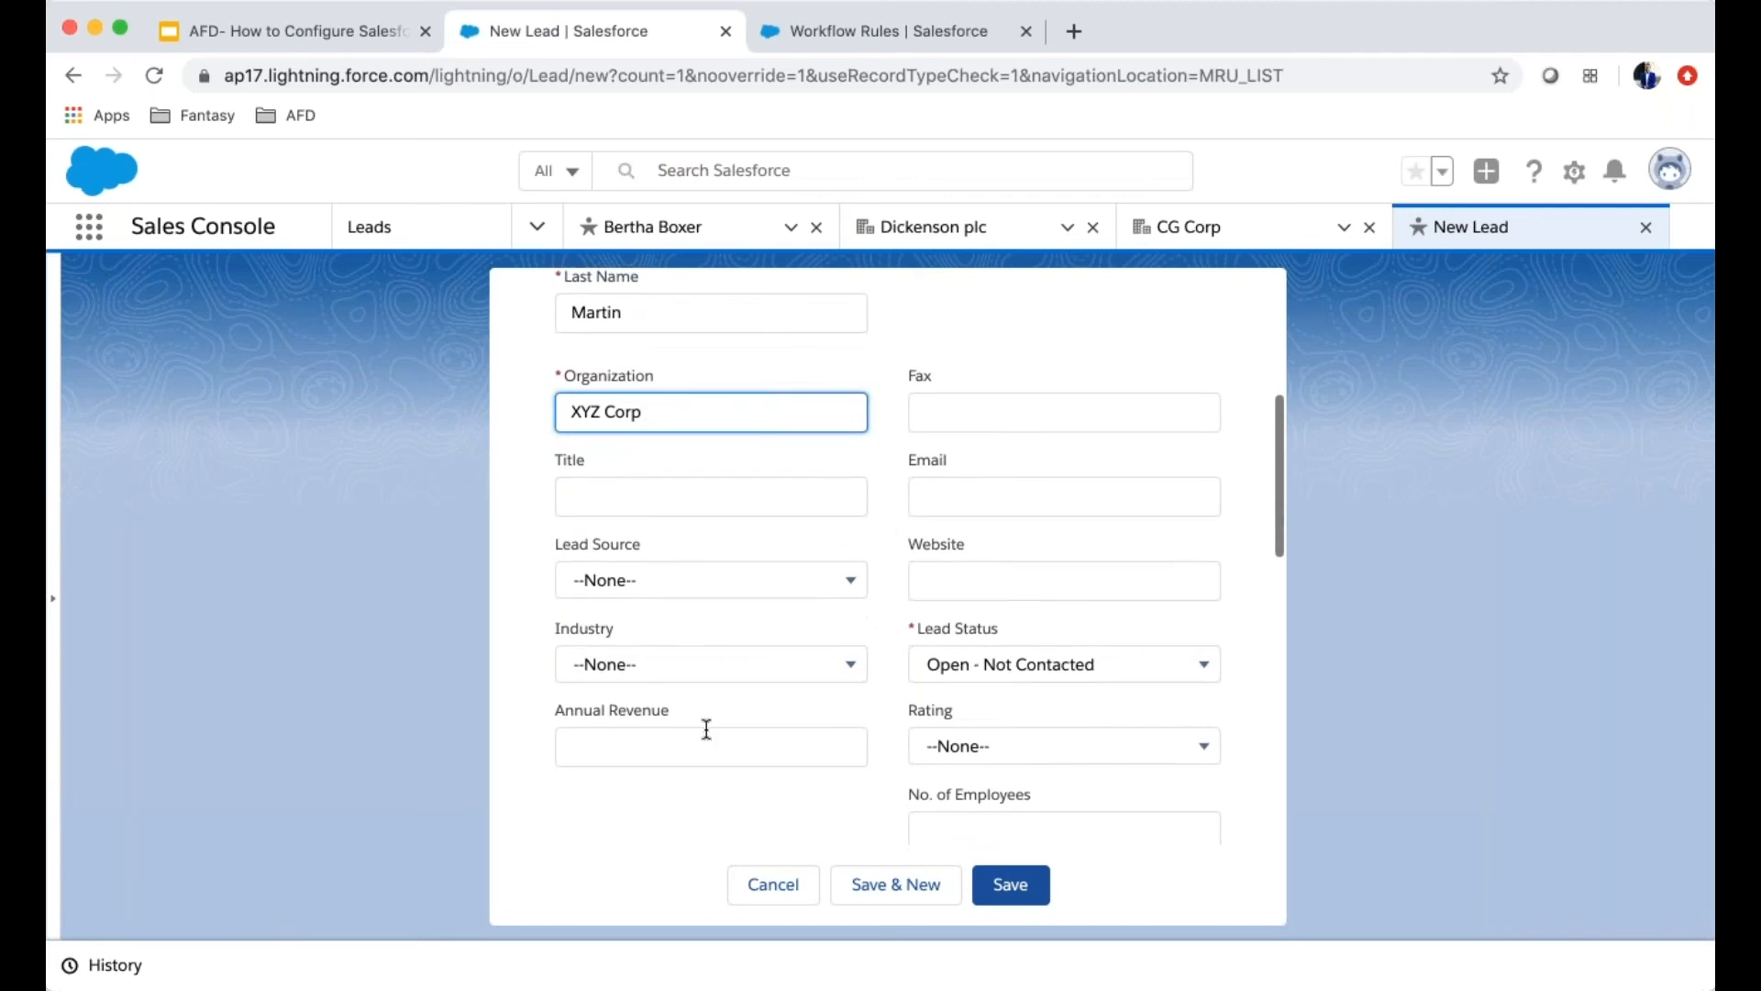
left_click(688, 670)
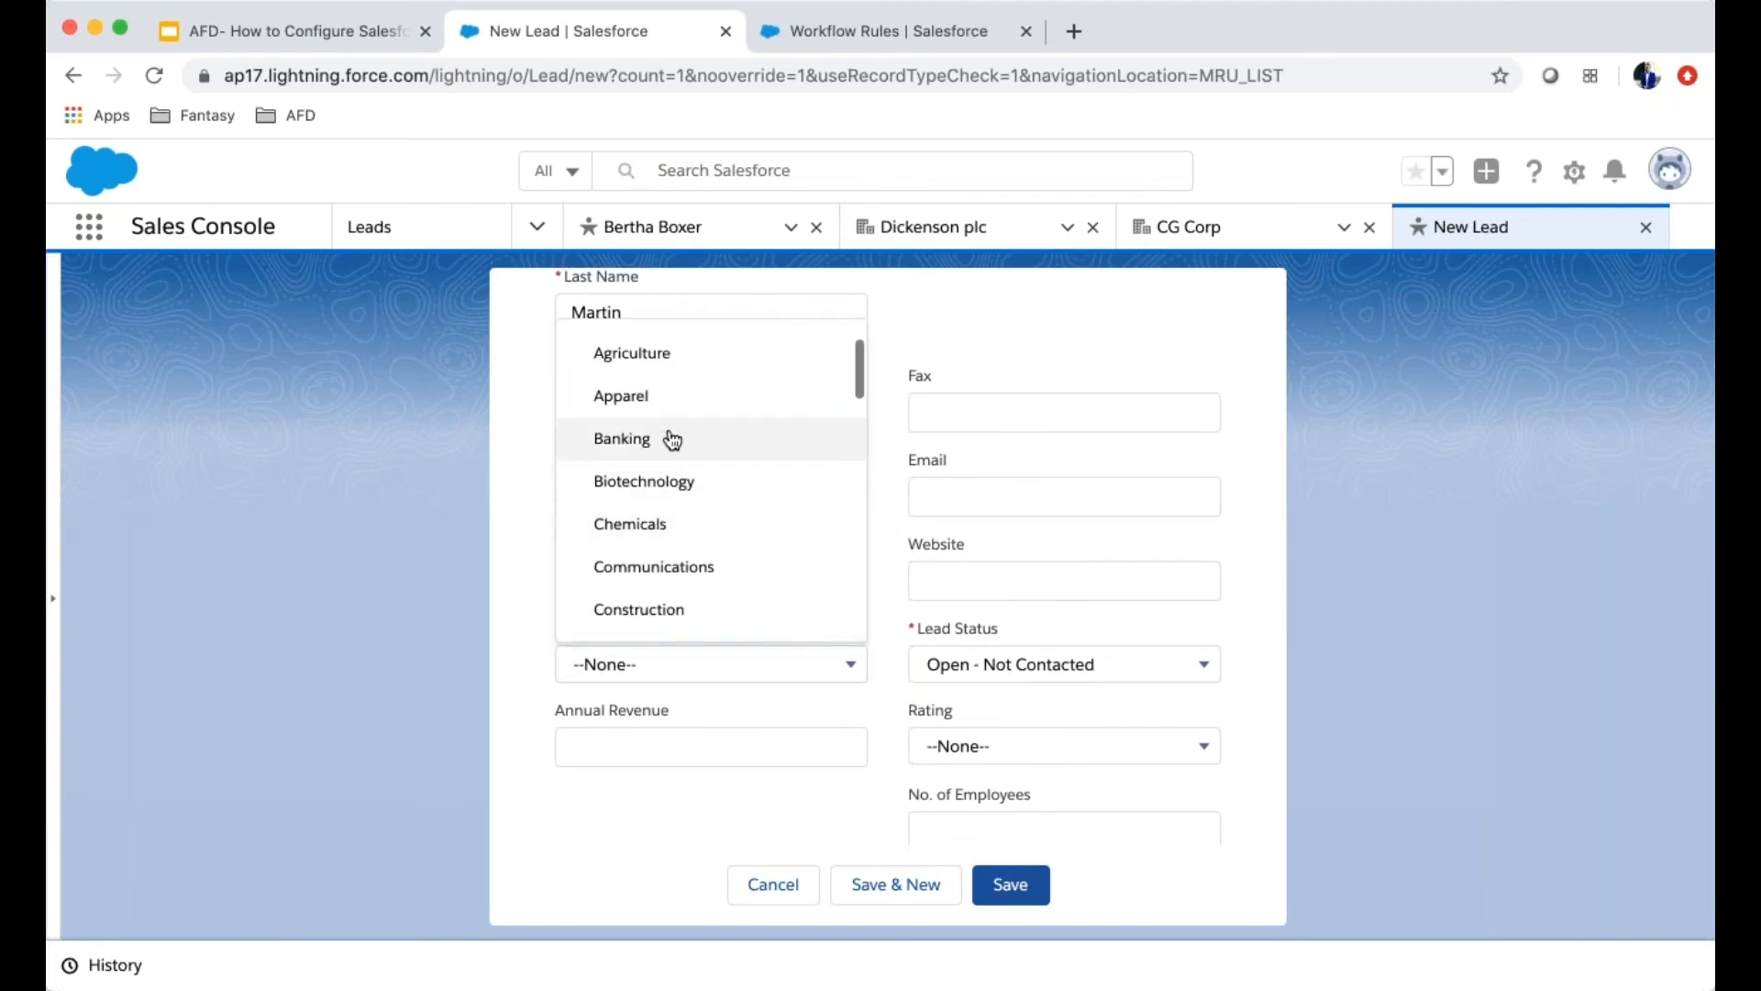
left_click(672, 404)
left_click(658, 743)
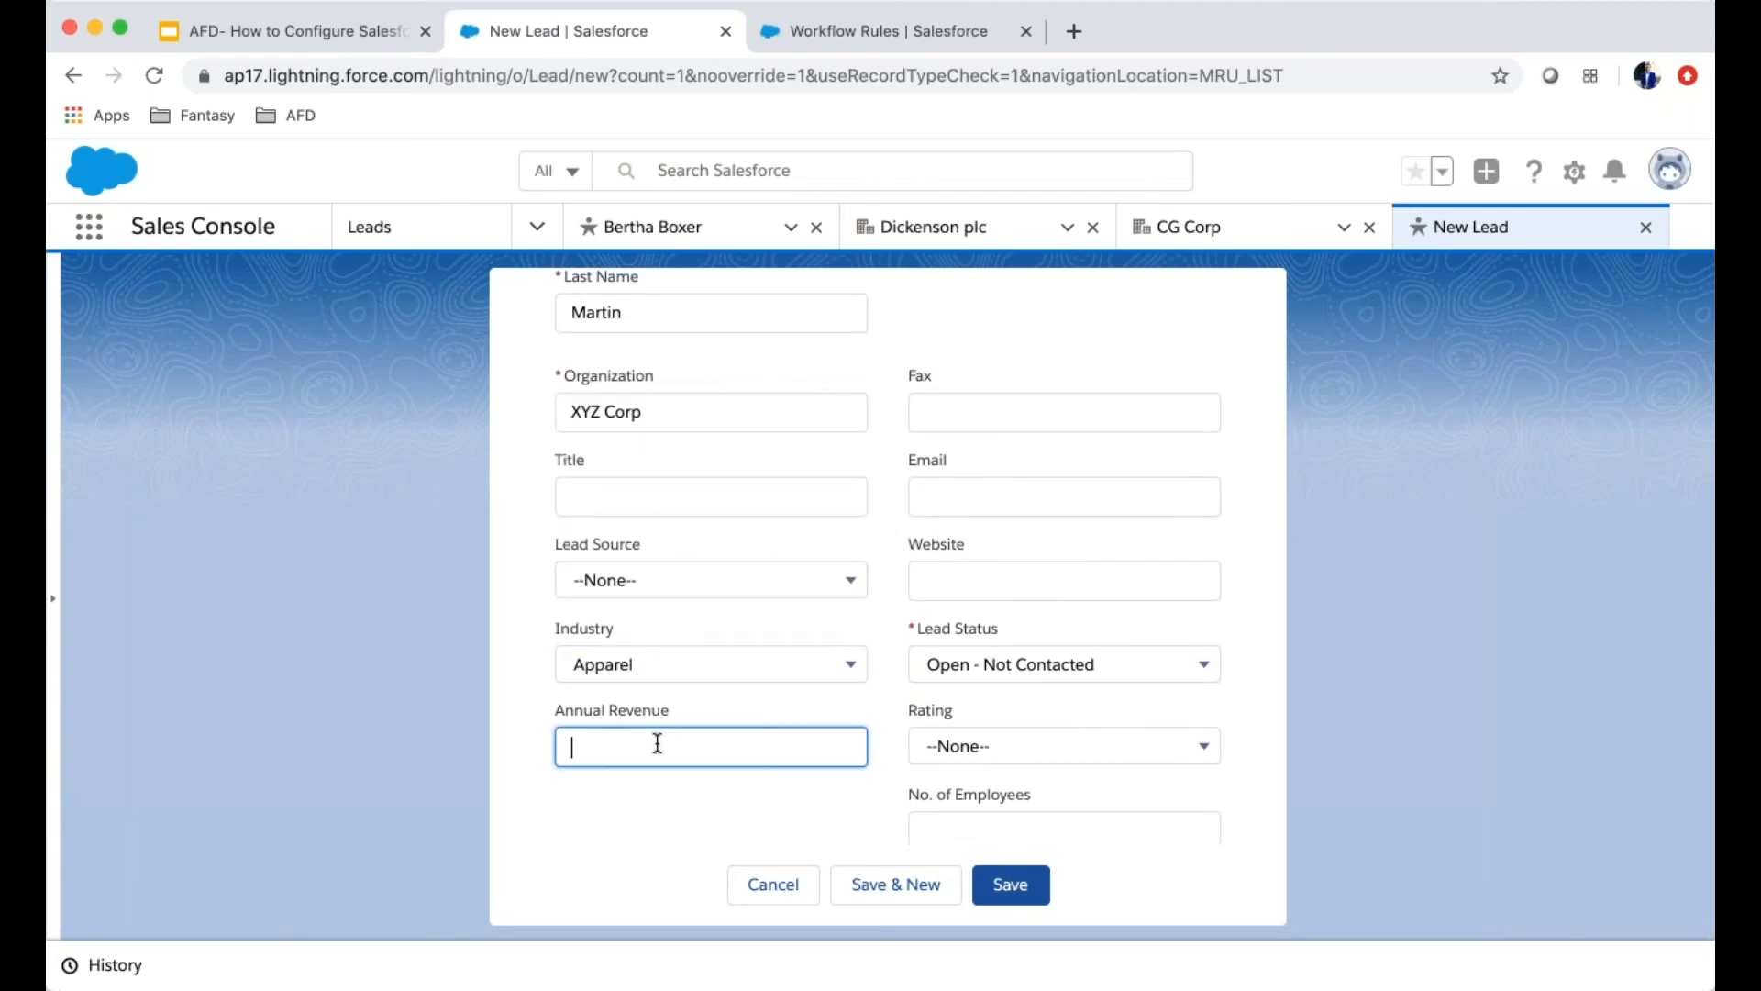
type("2000000")
left_click(690, 829)
left_click(986, 750)
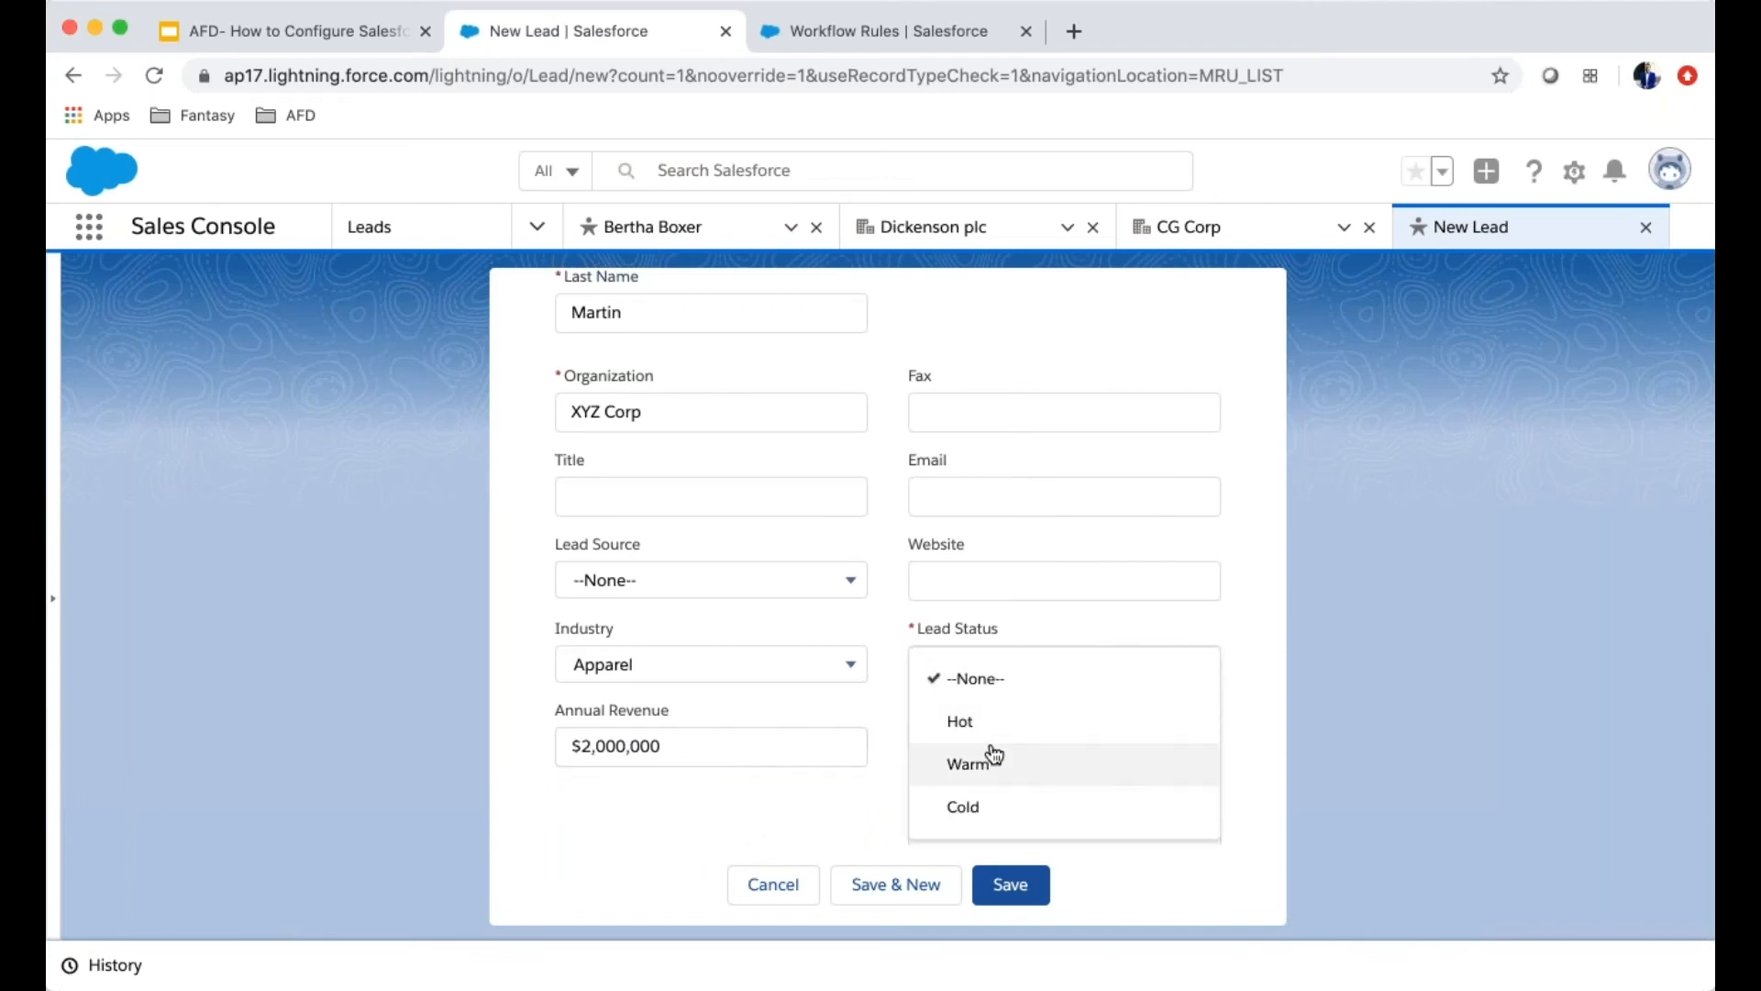
left_click(1113, 815)
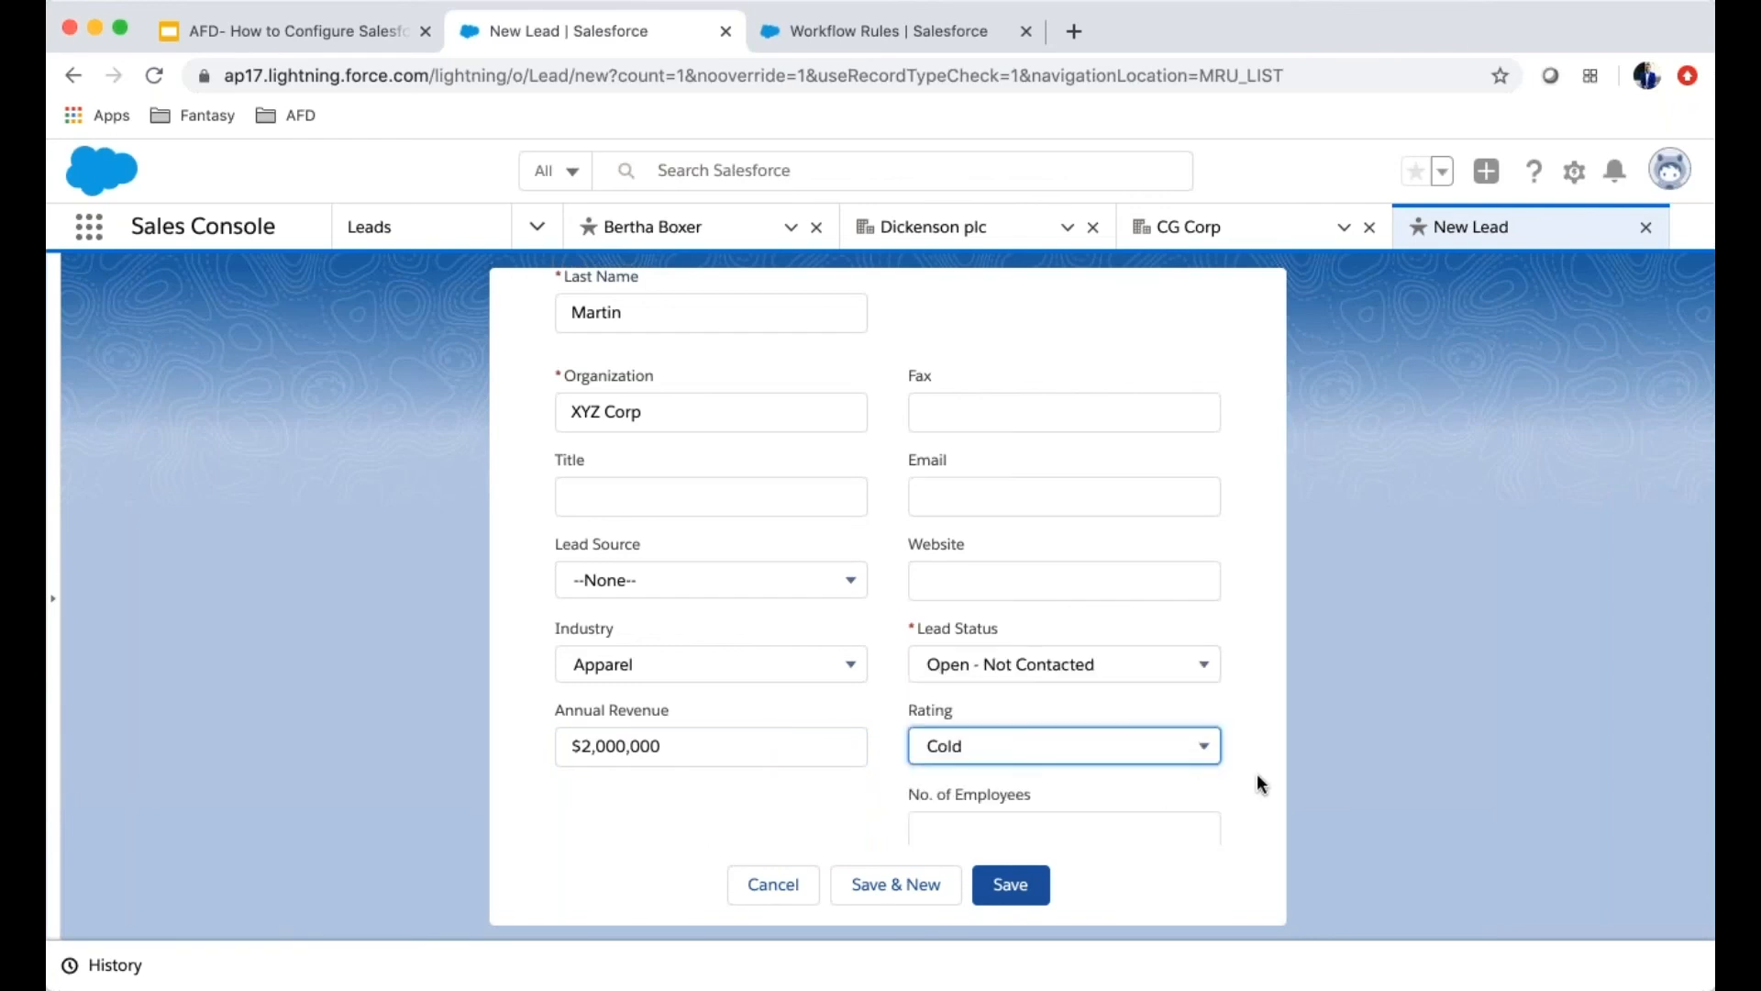
scroll(1253, 778, "down", 3)
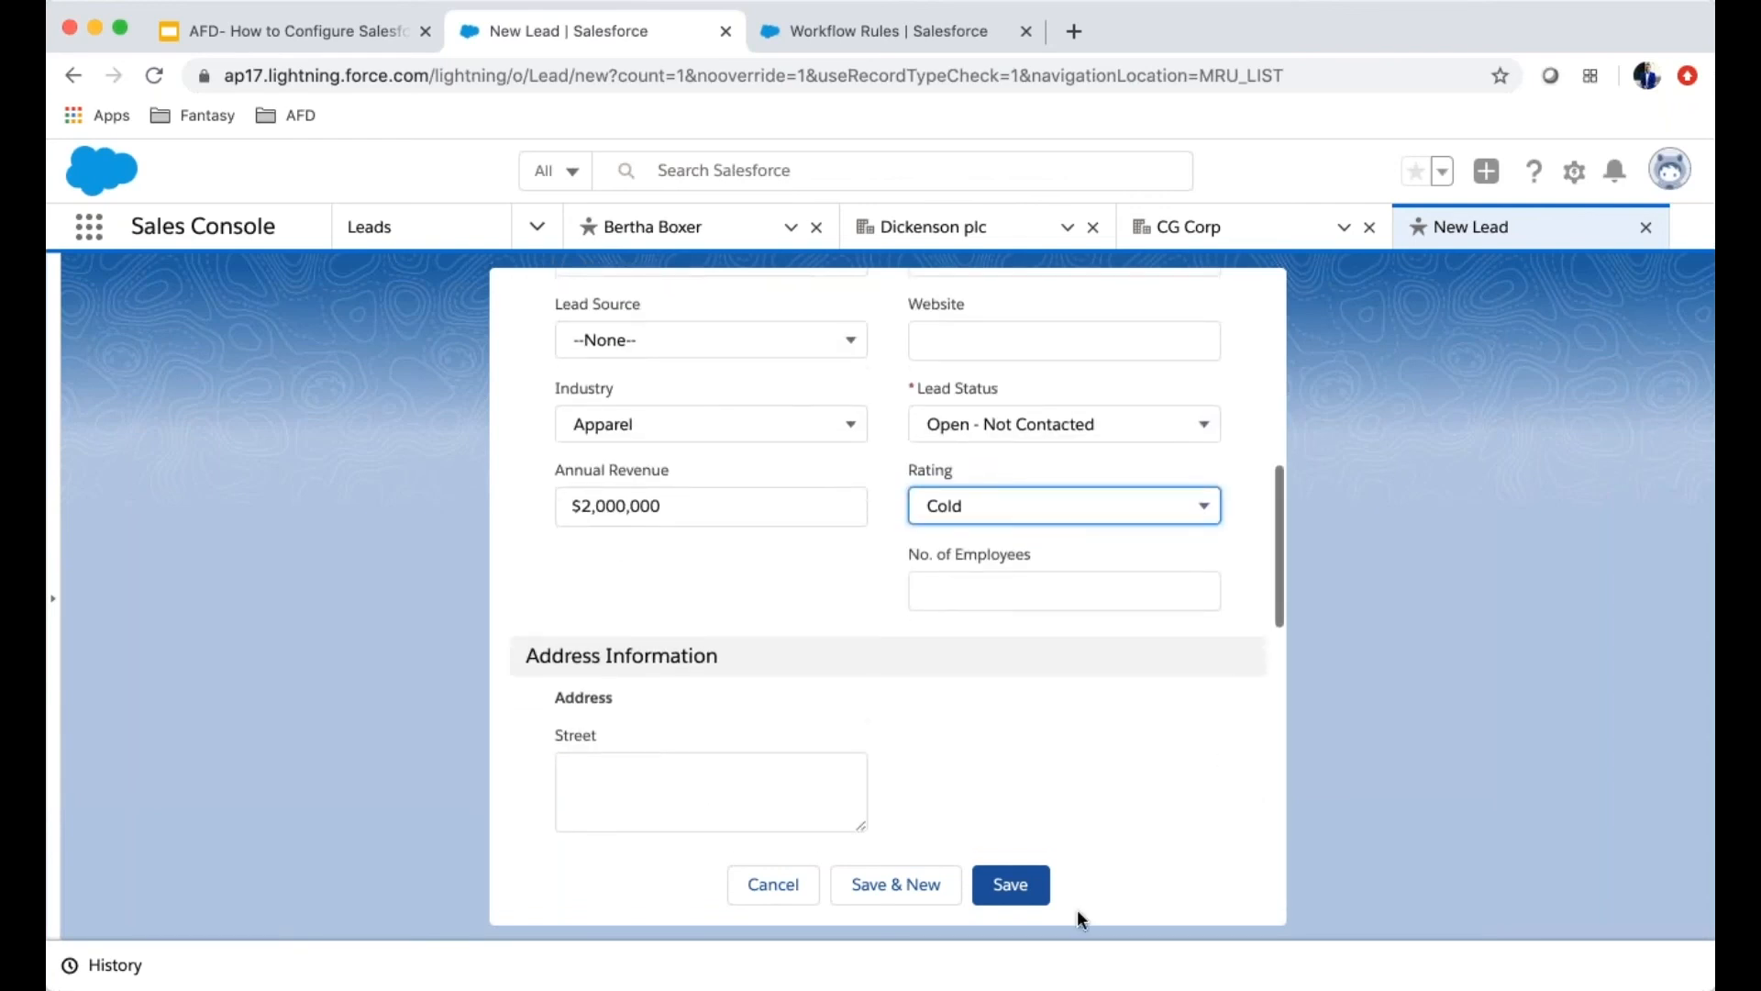
Save the new lead and review its industry, annual revenue and rating in the record details
scroll(1105, 789, "down", 8)
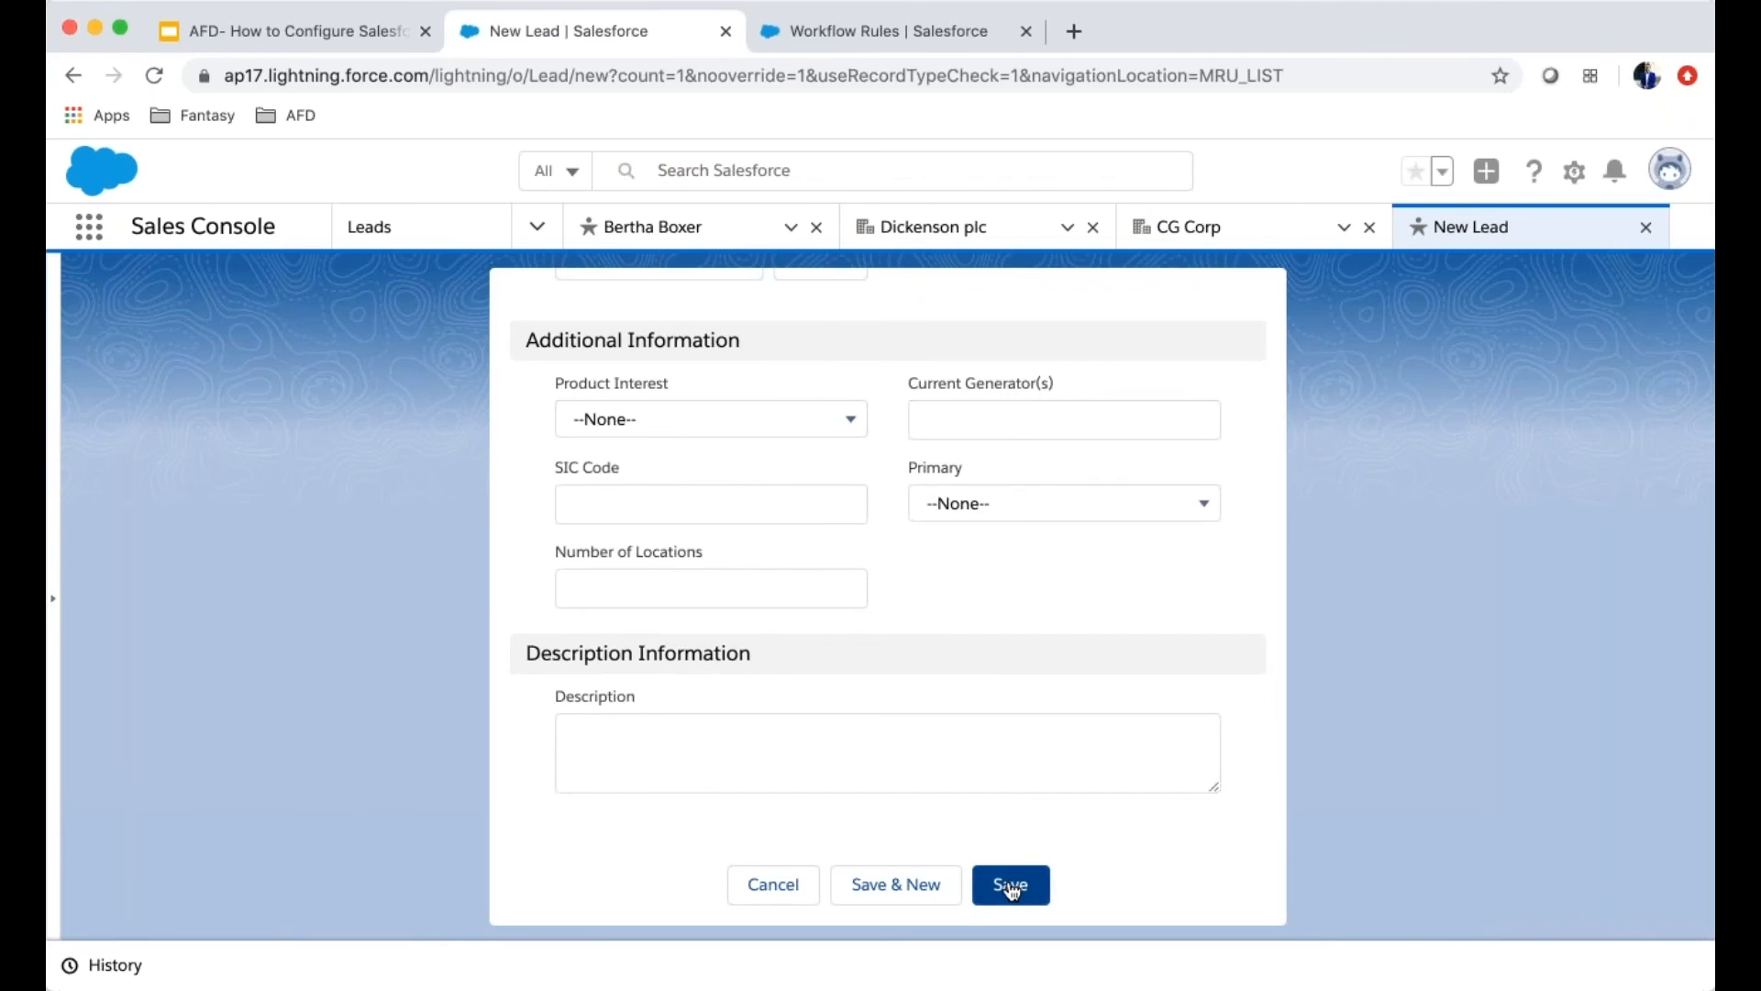
left_click(1009, 885)
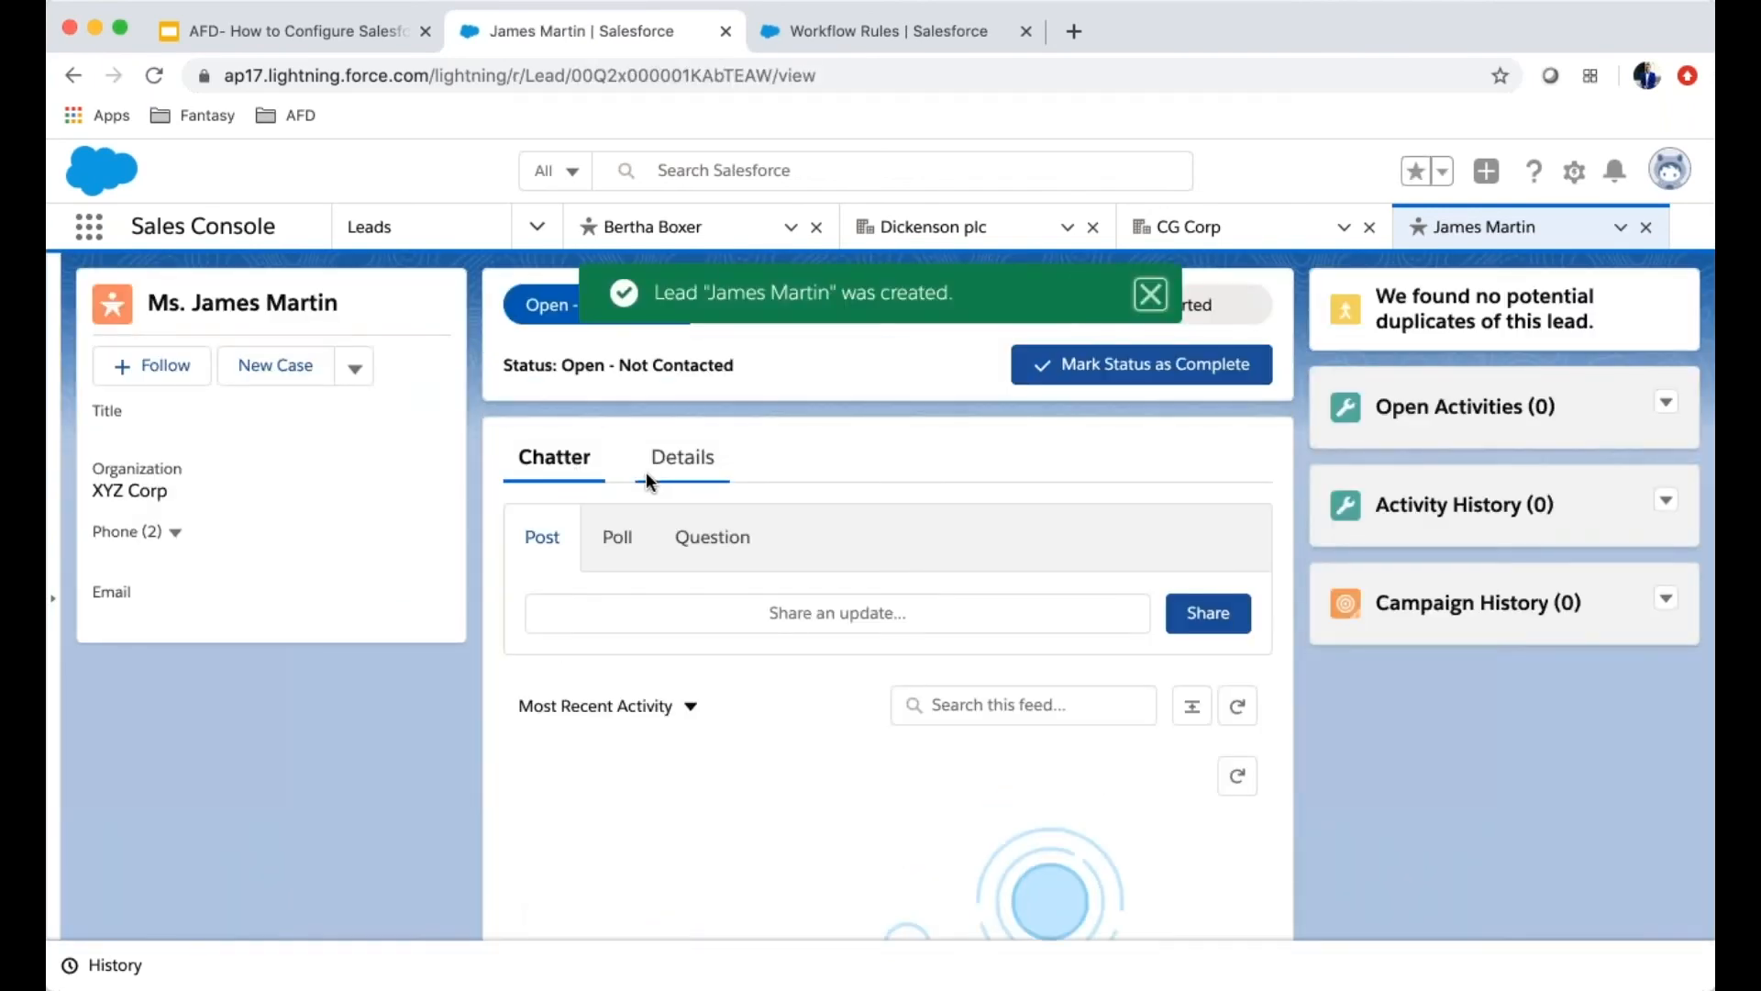
left_click(699, 470)
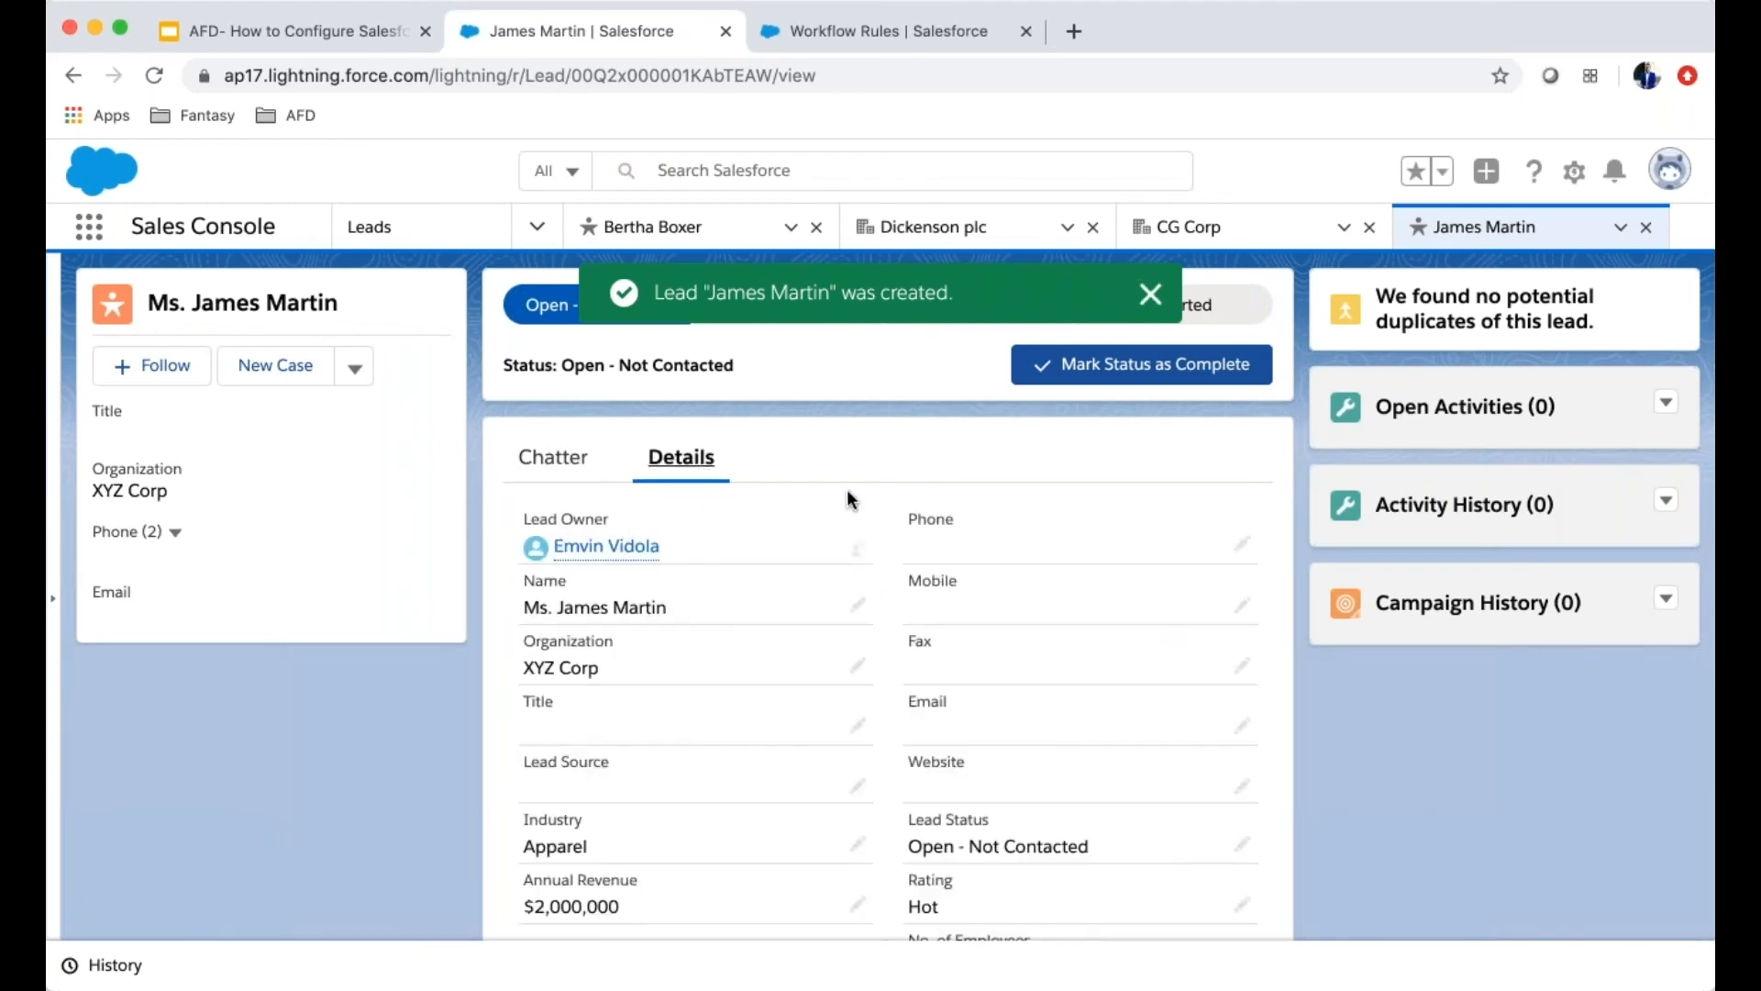
scroll(867, 580, "down", 2)
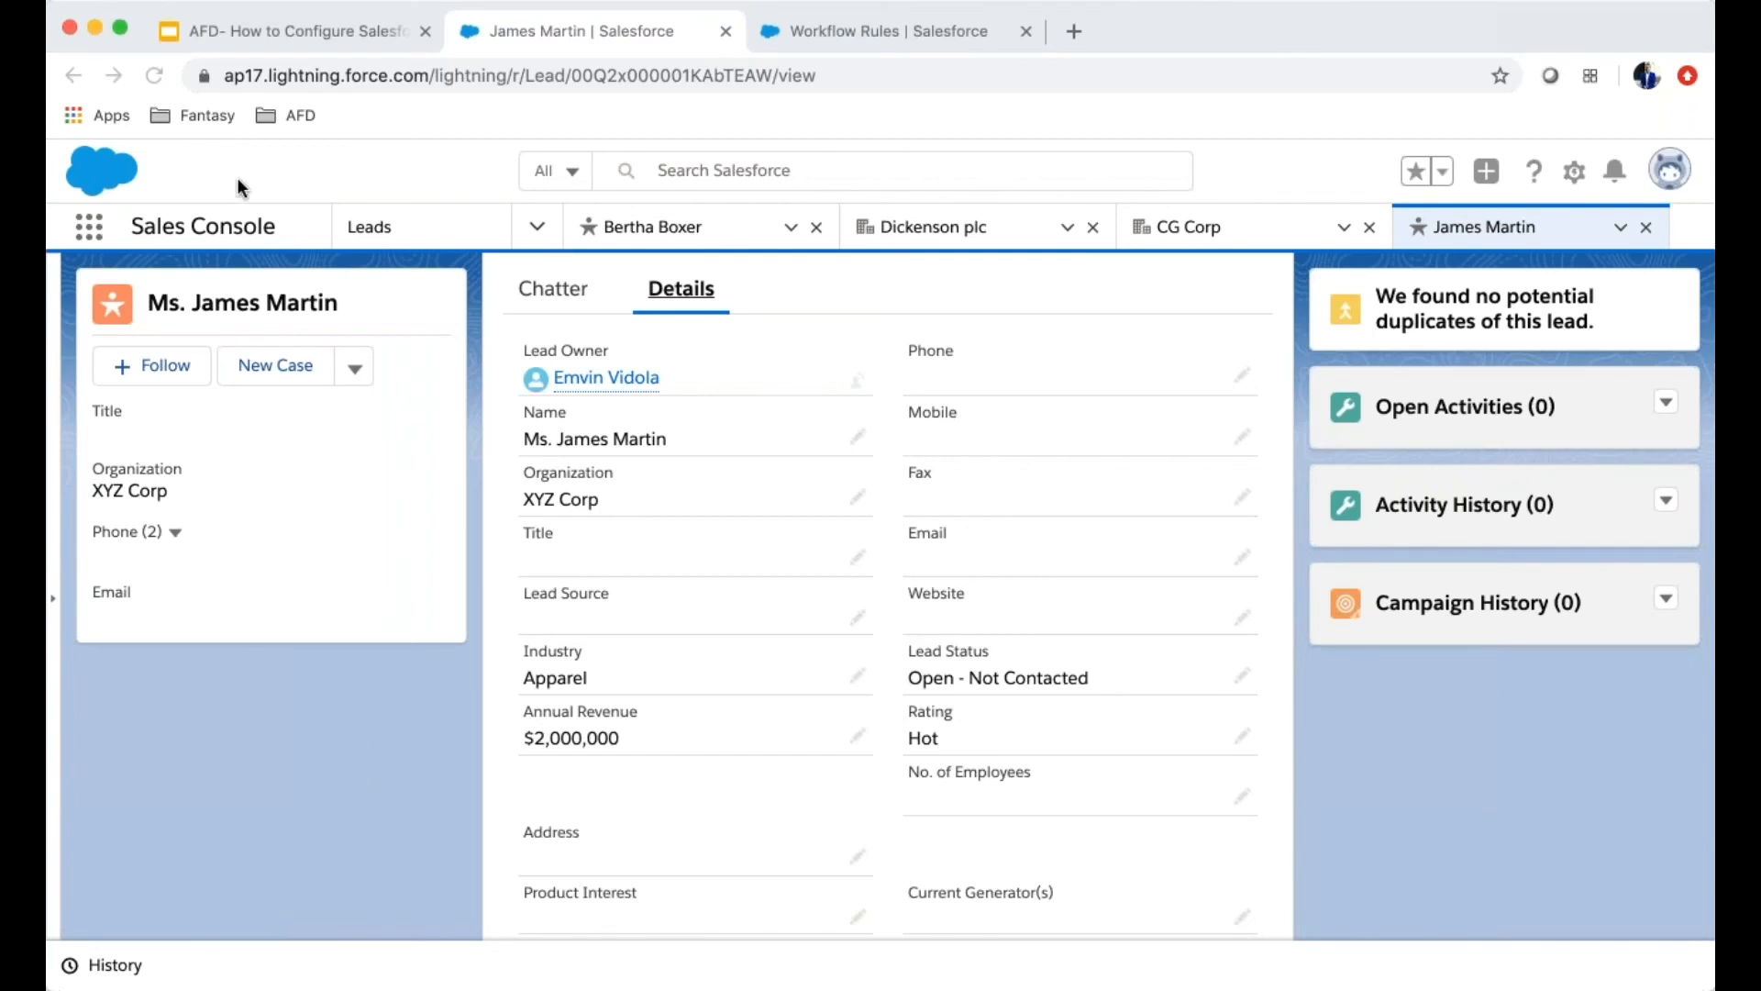
Switch to Gmail, refresh the inbox and open both Hot Lead Alert! emails one after the other
left_click(70, 3)
left_click(1677, 37)
left_click_drag(1594, 253, 1172, 10)
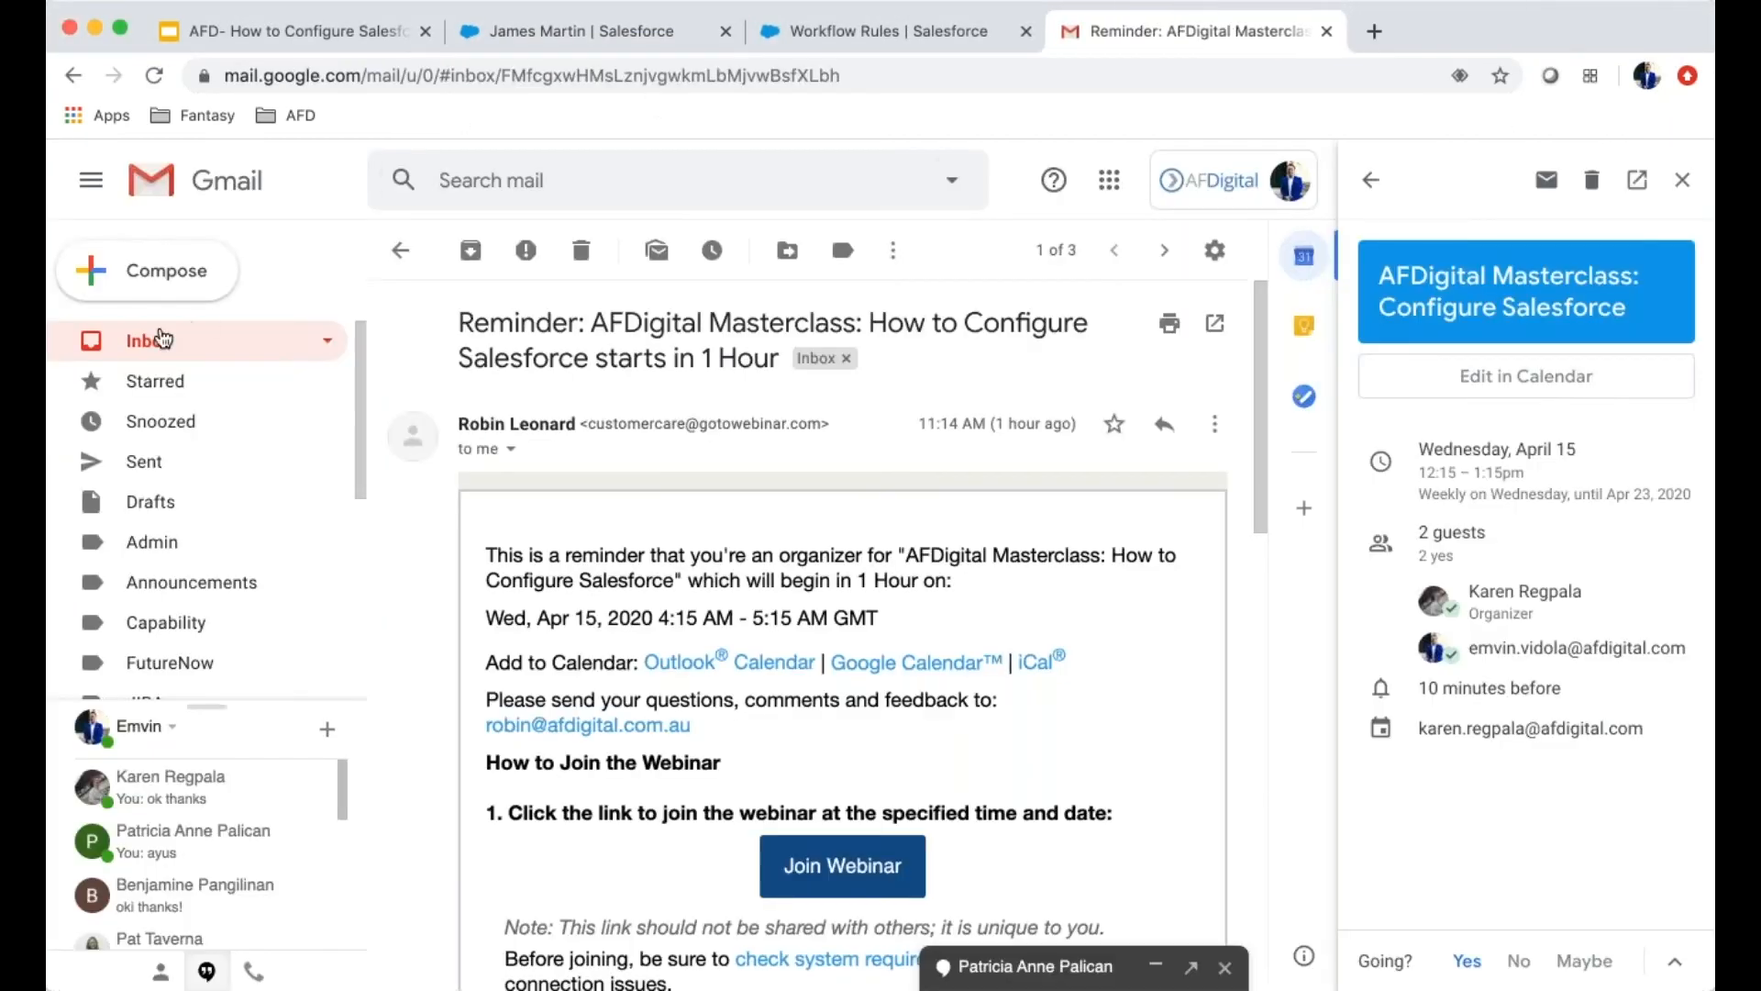
left_click(157, 342)
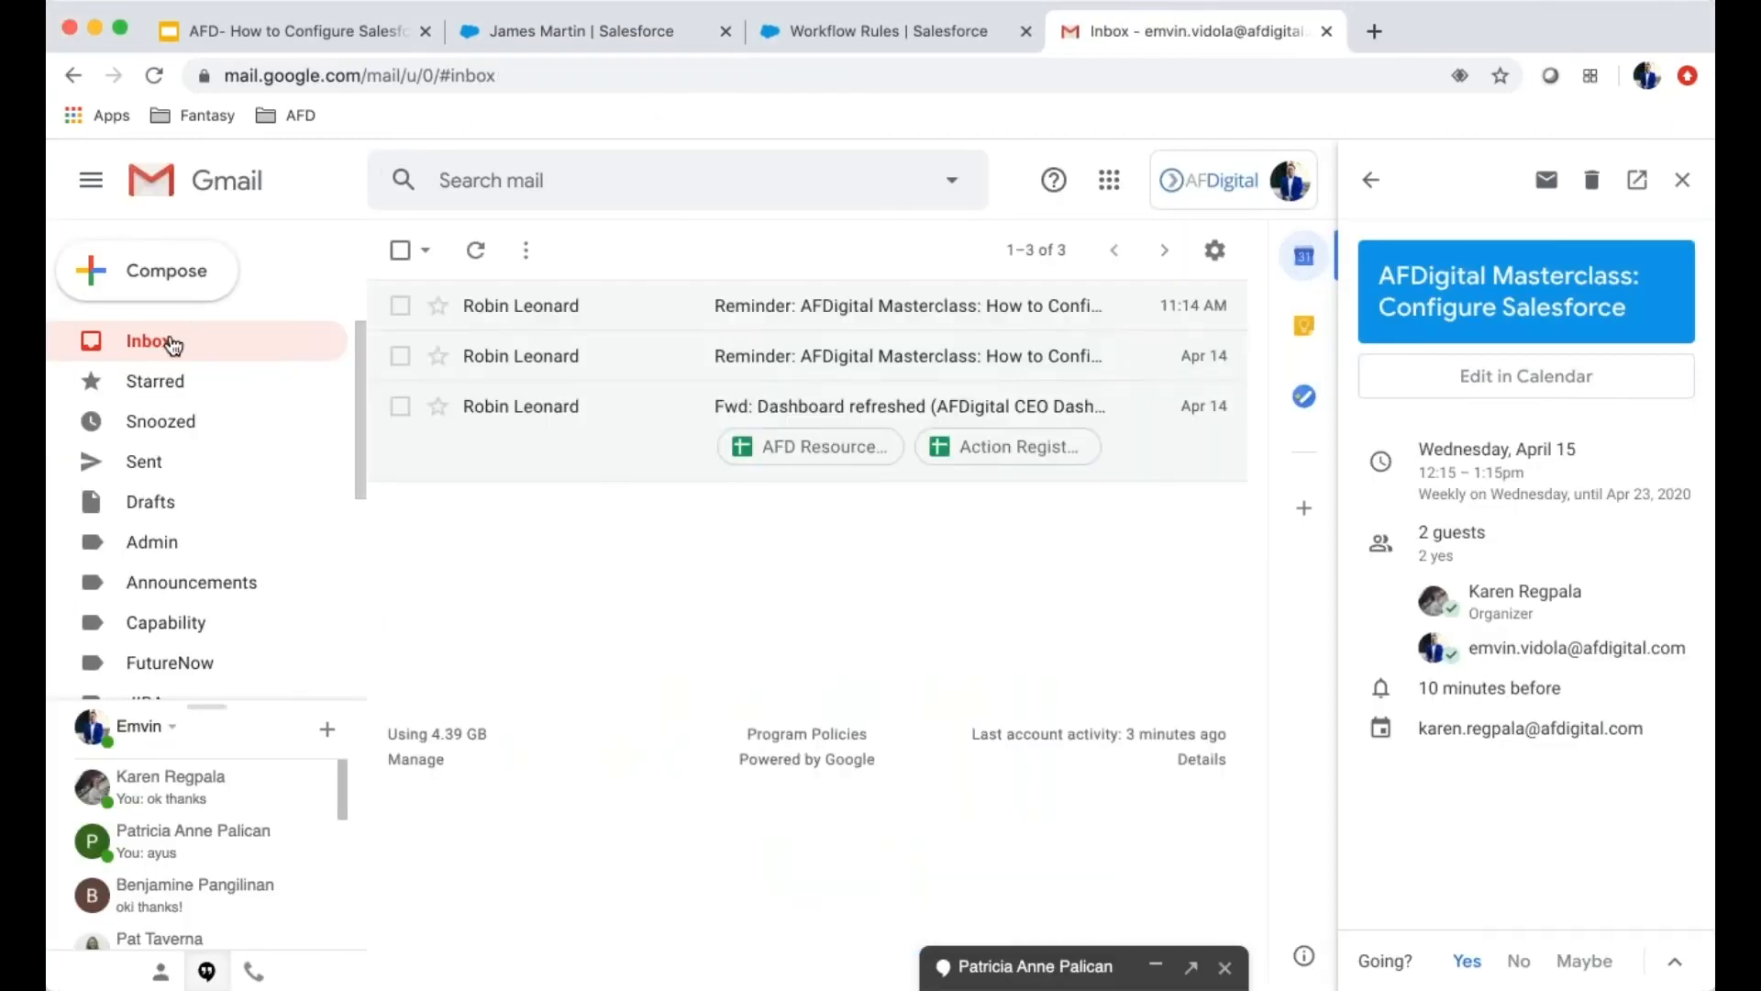
left_click(475, 250)
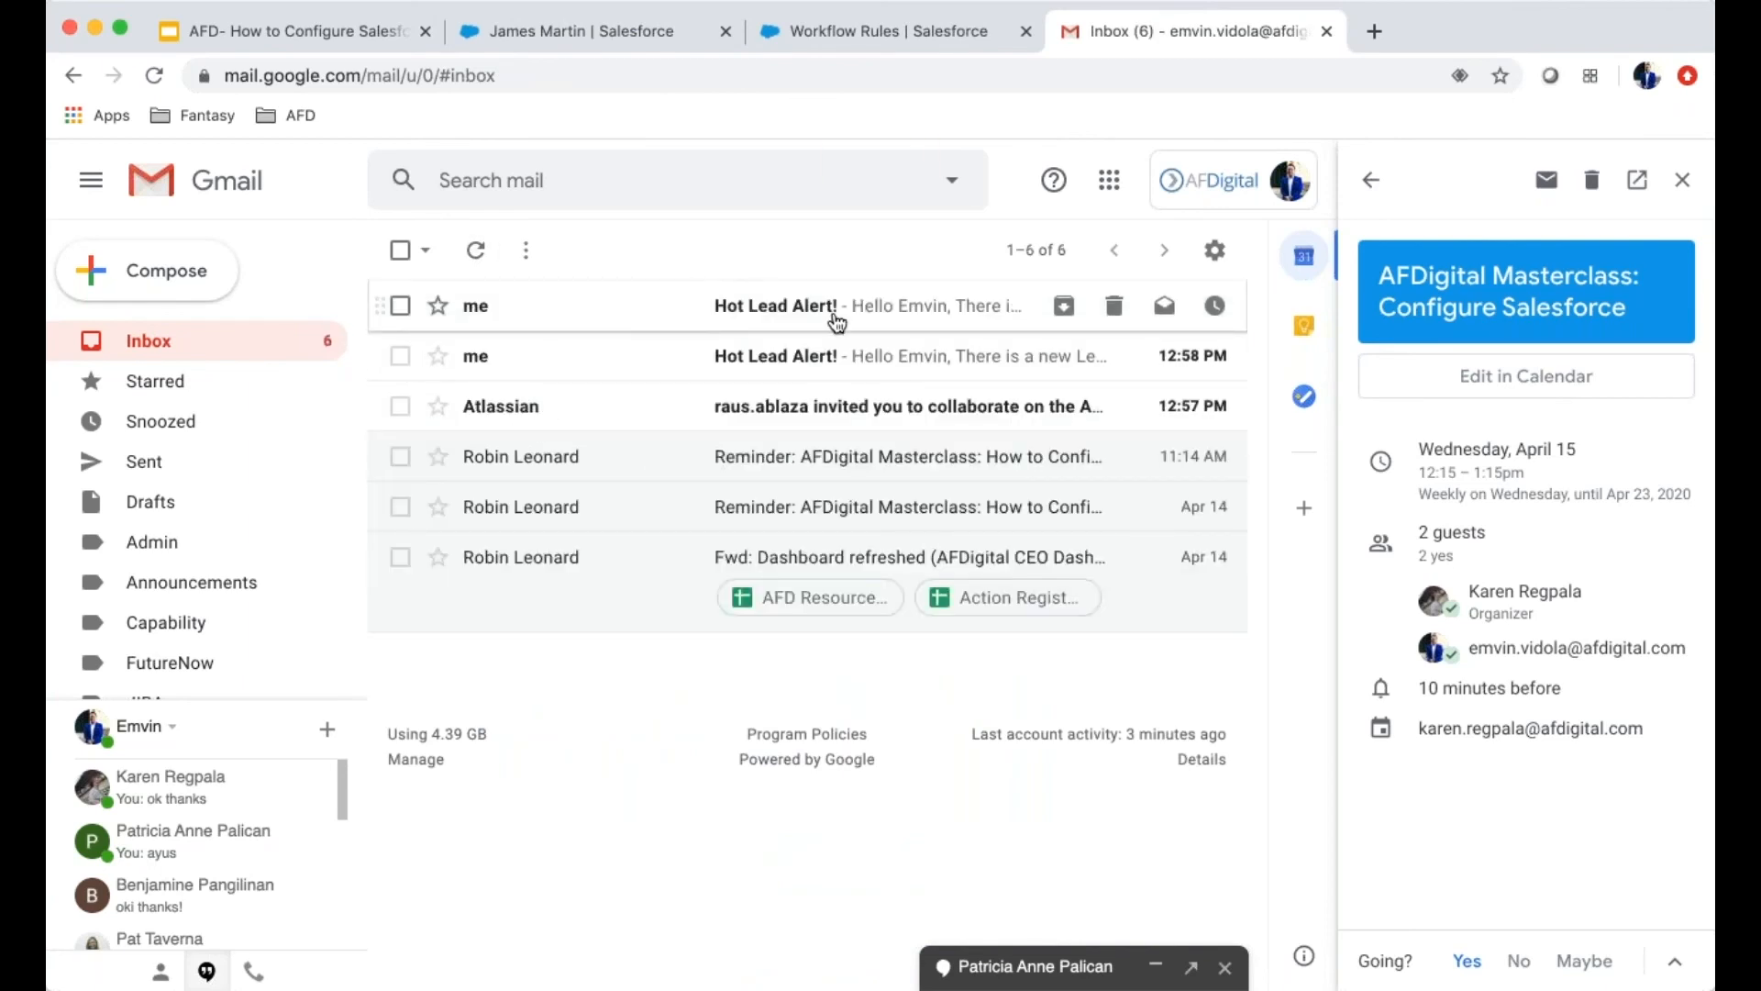
left_click(837, 312)
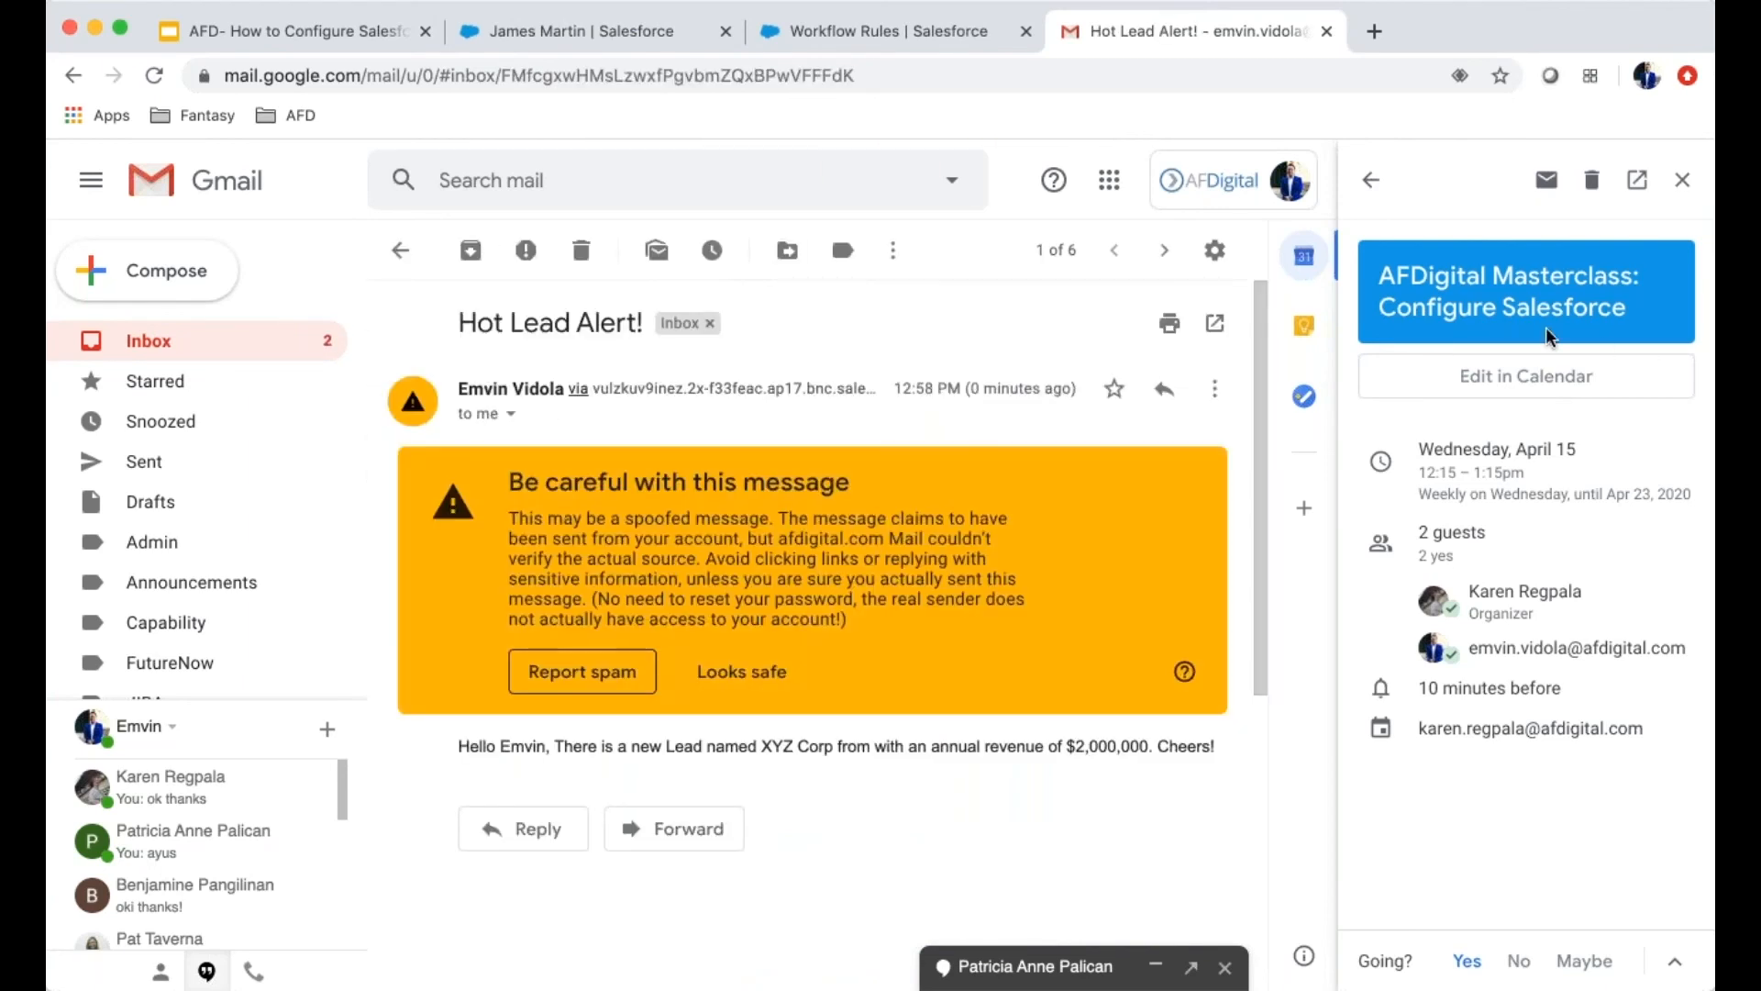
left_click(399, 250)
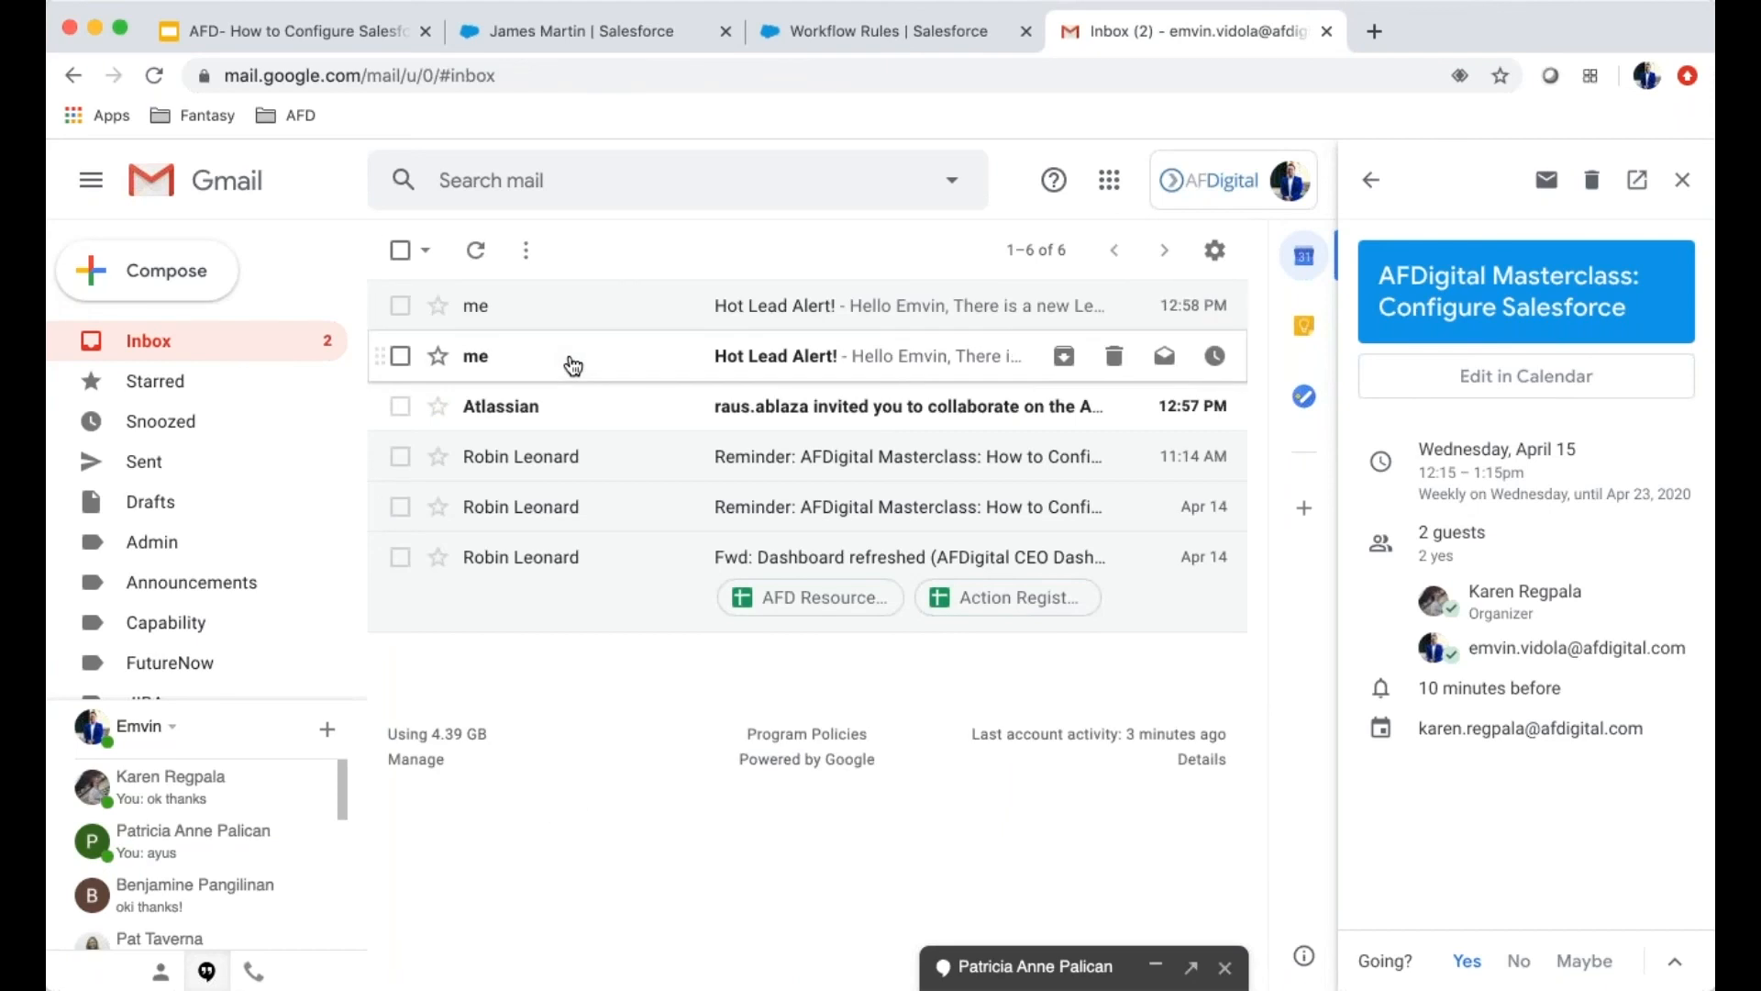
left_click(573, 366)
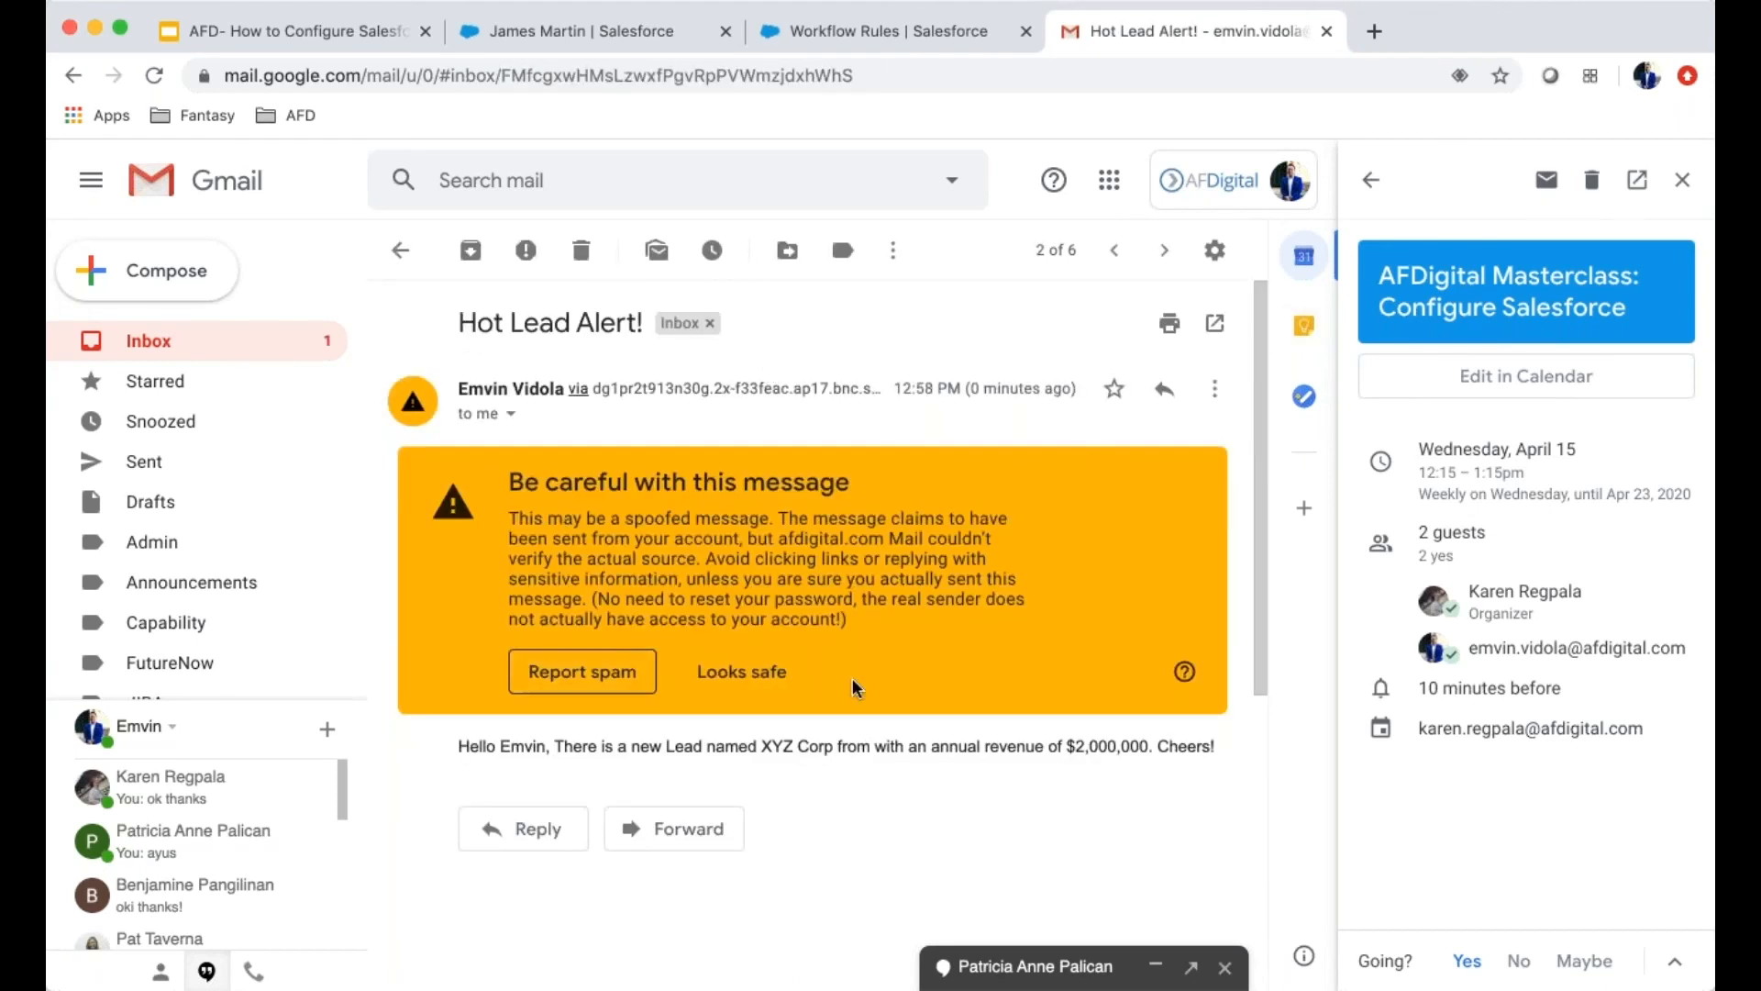
Read the organization and annual revenue in the alert email's body, and return to the inbox
left_click_drag(468, 747, 765, 753)
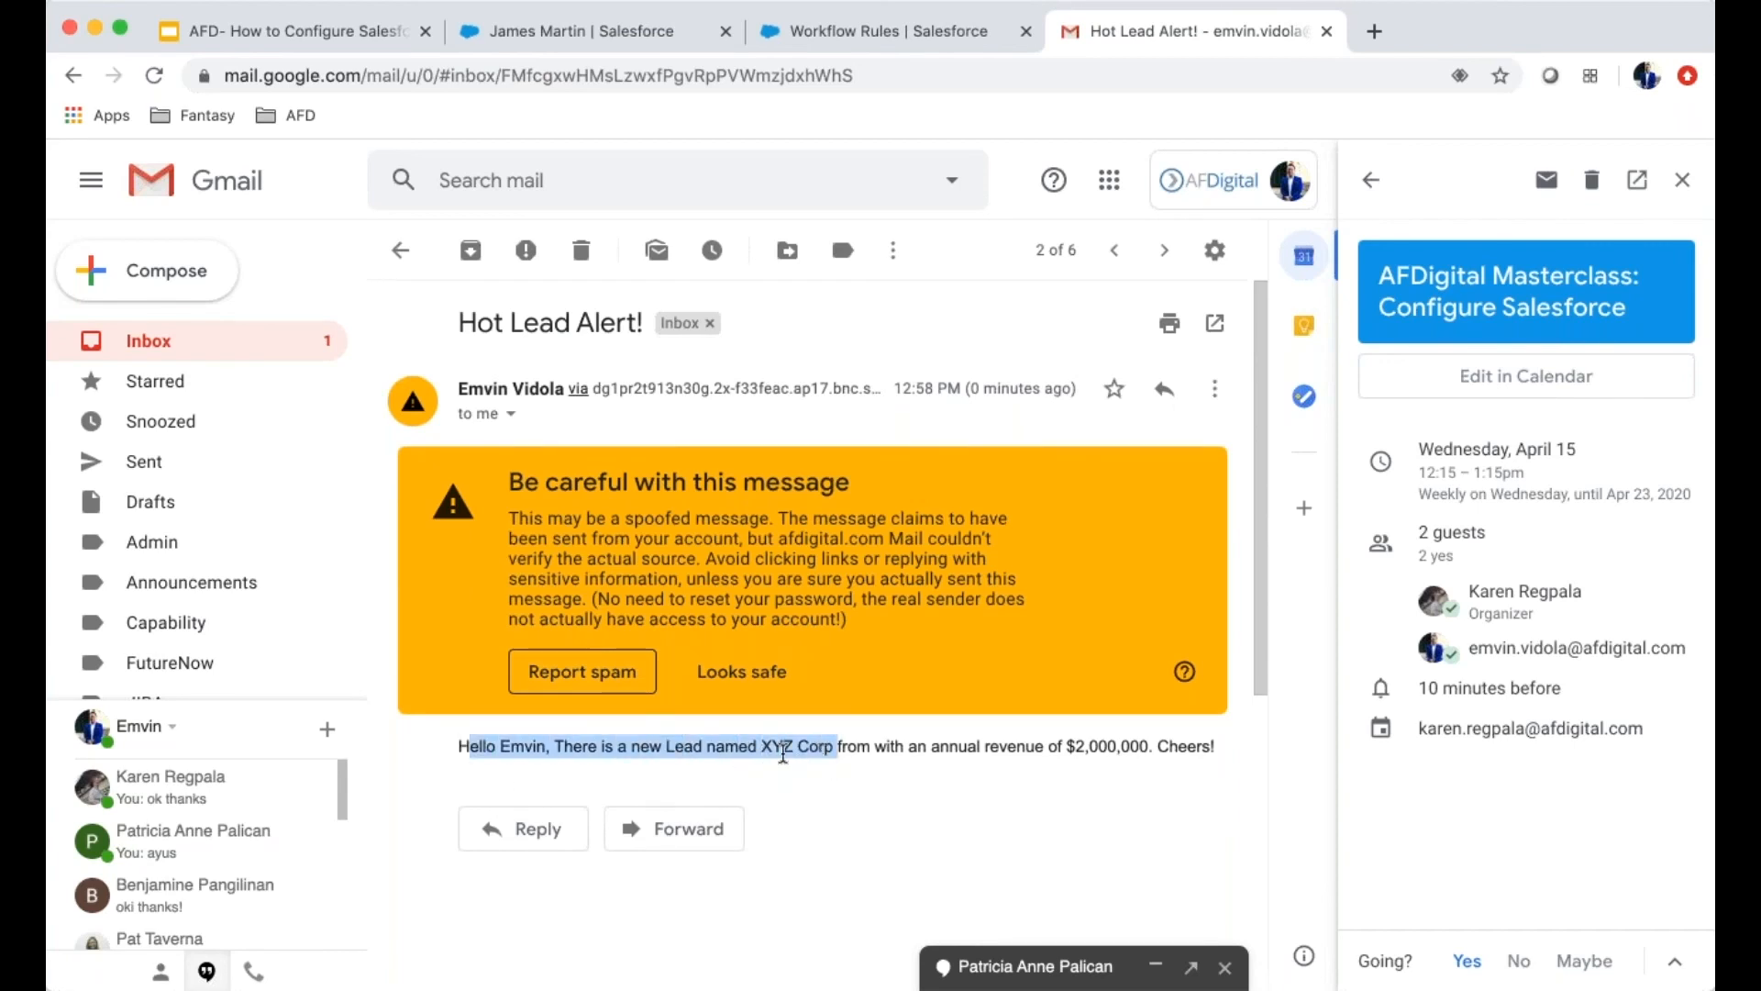
left_click_drag(761, 748, 848, 761)
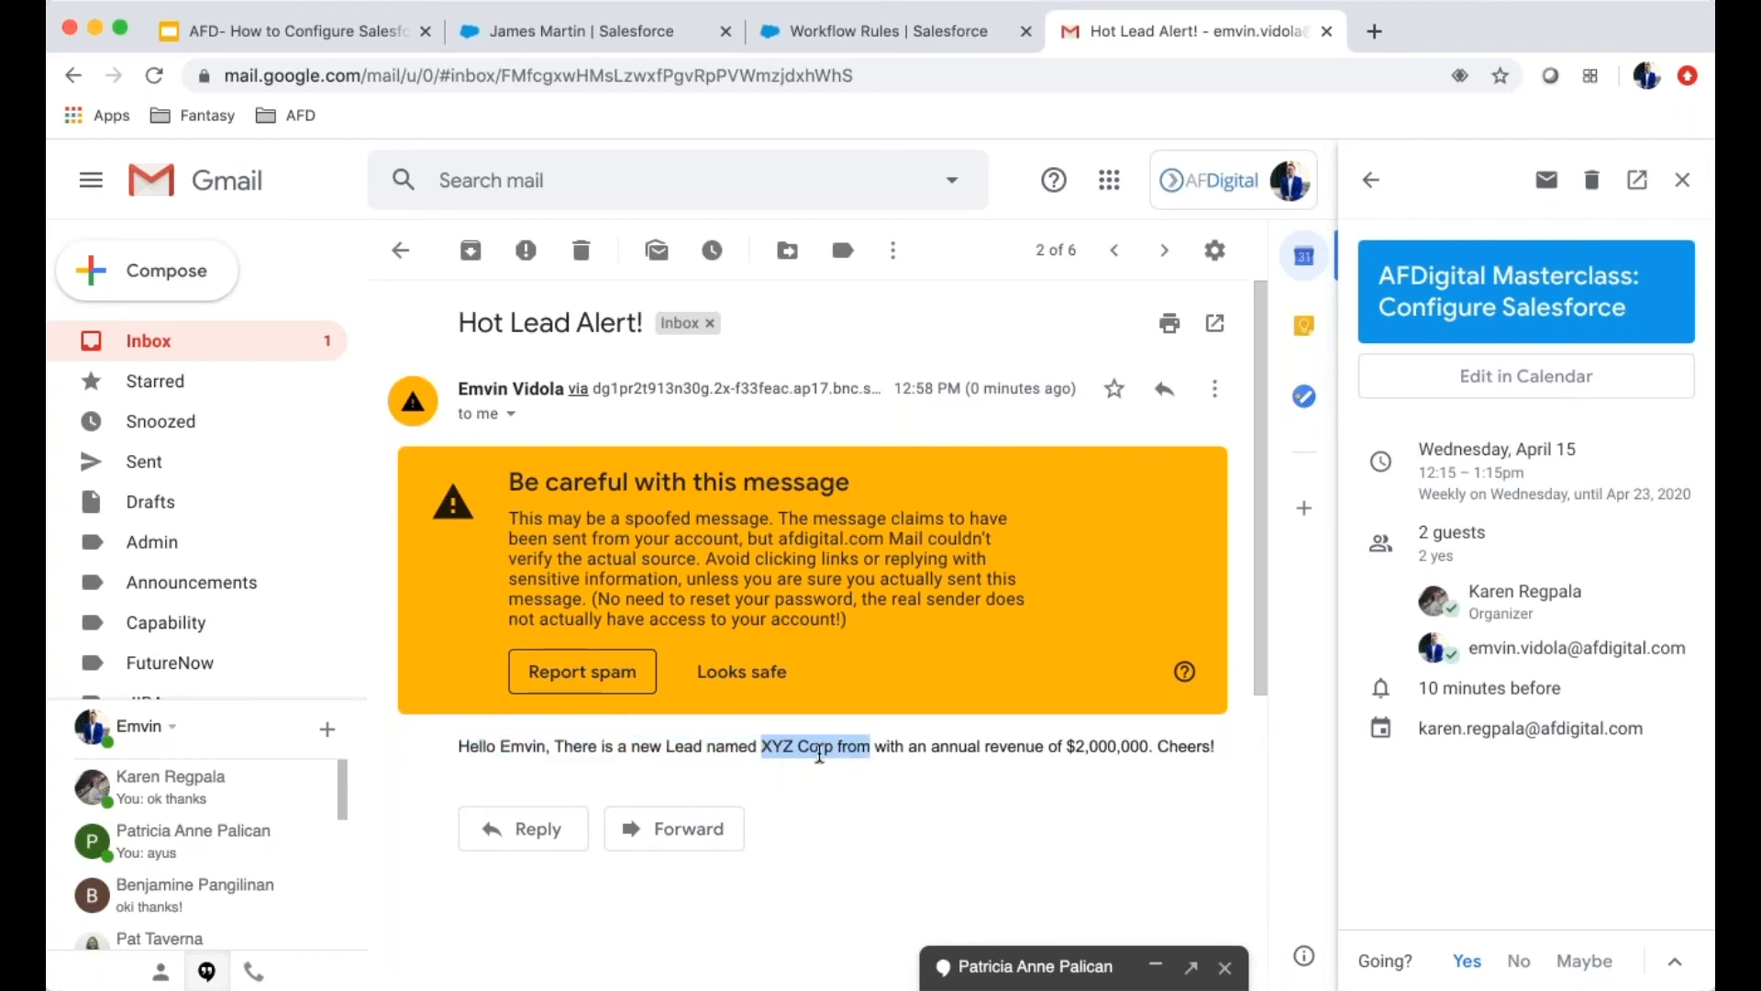
left_click(819, 752)
left_click_drag(1066, 750, 1157, 750)
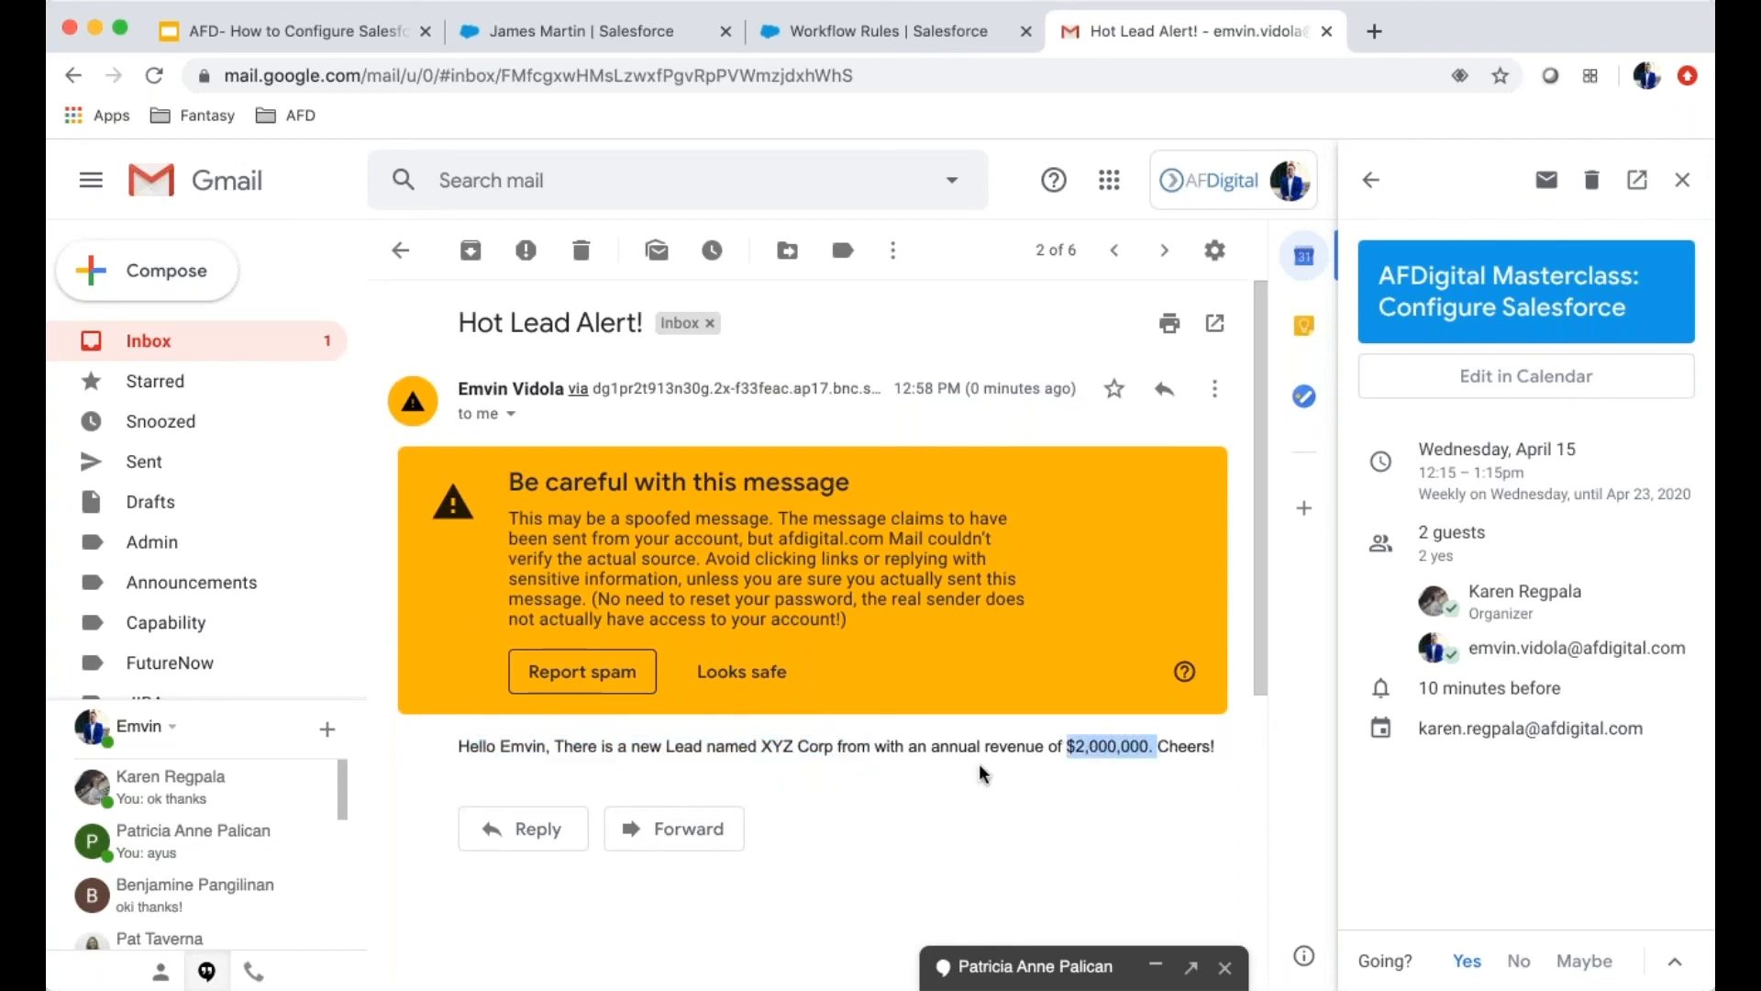
left_click_drag(871, 750, 889, 750)
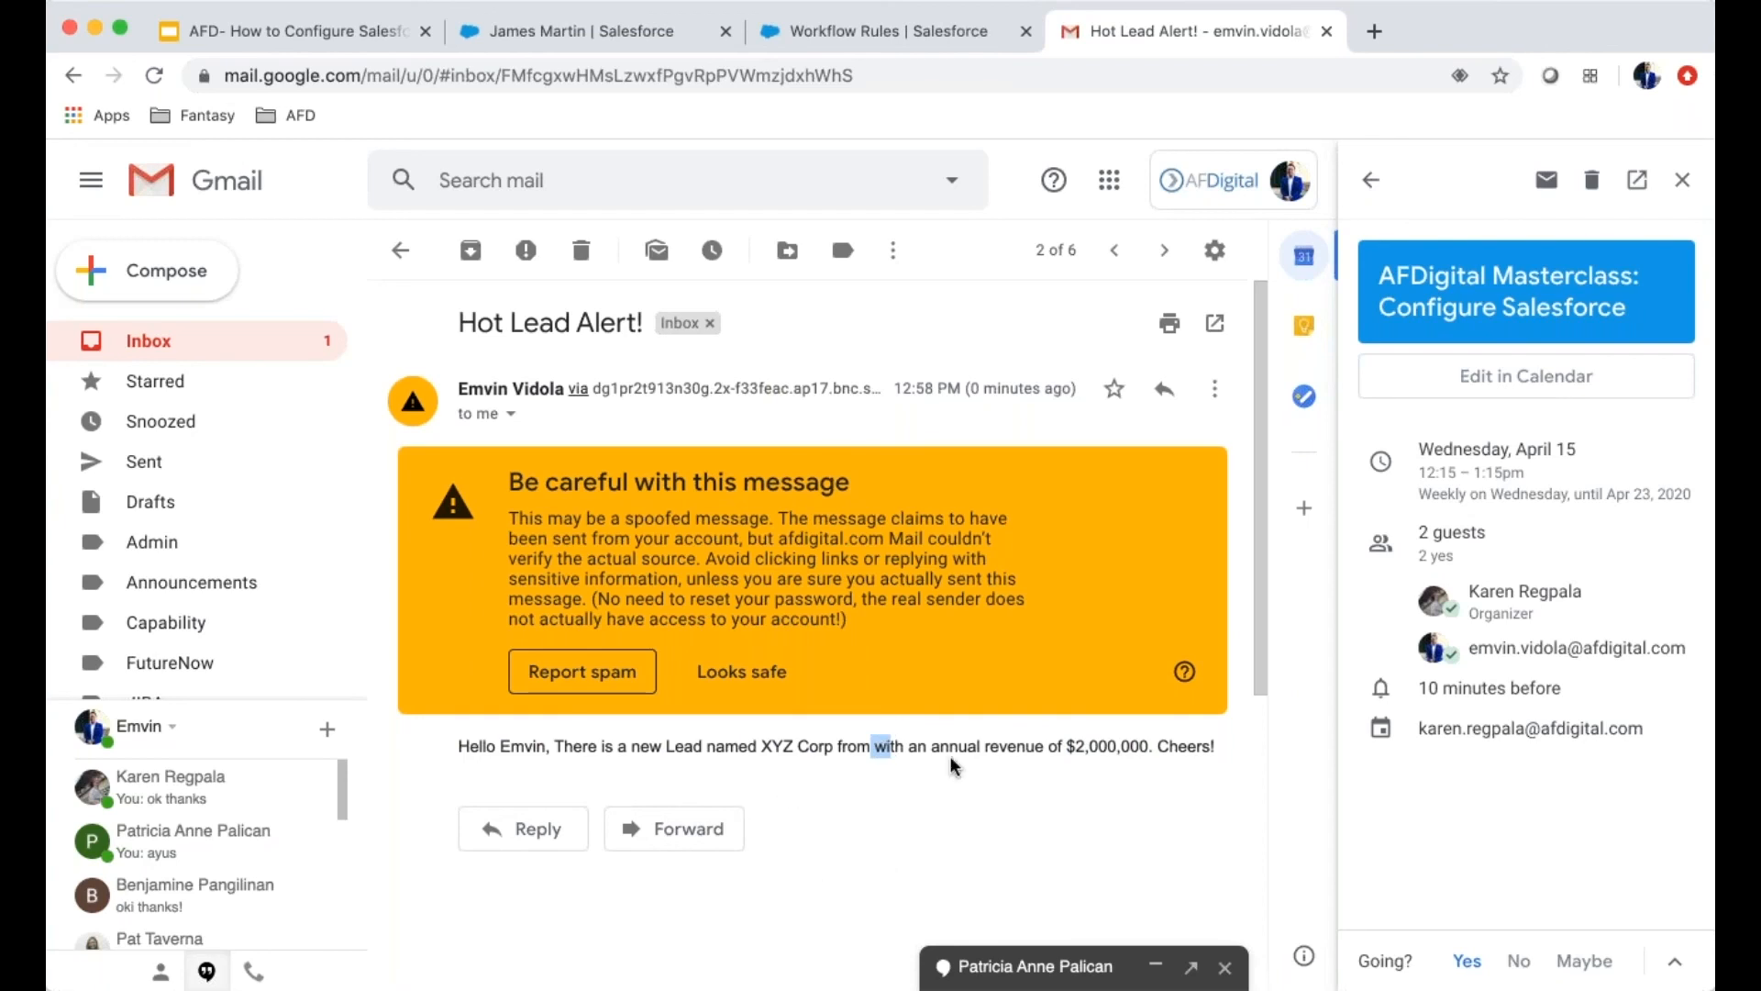
left_click_drag(857, 748, 909, 755)
left_click(399, 250)
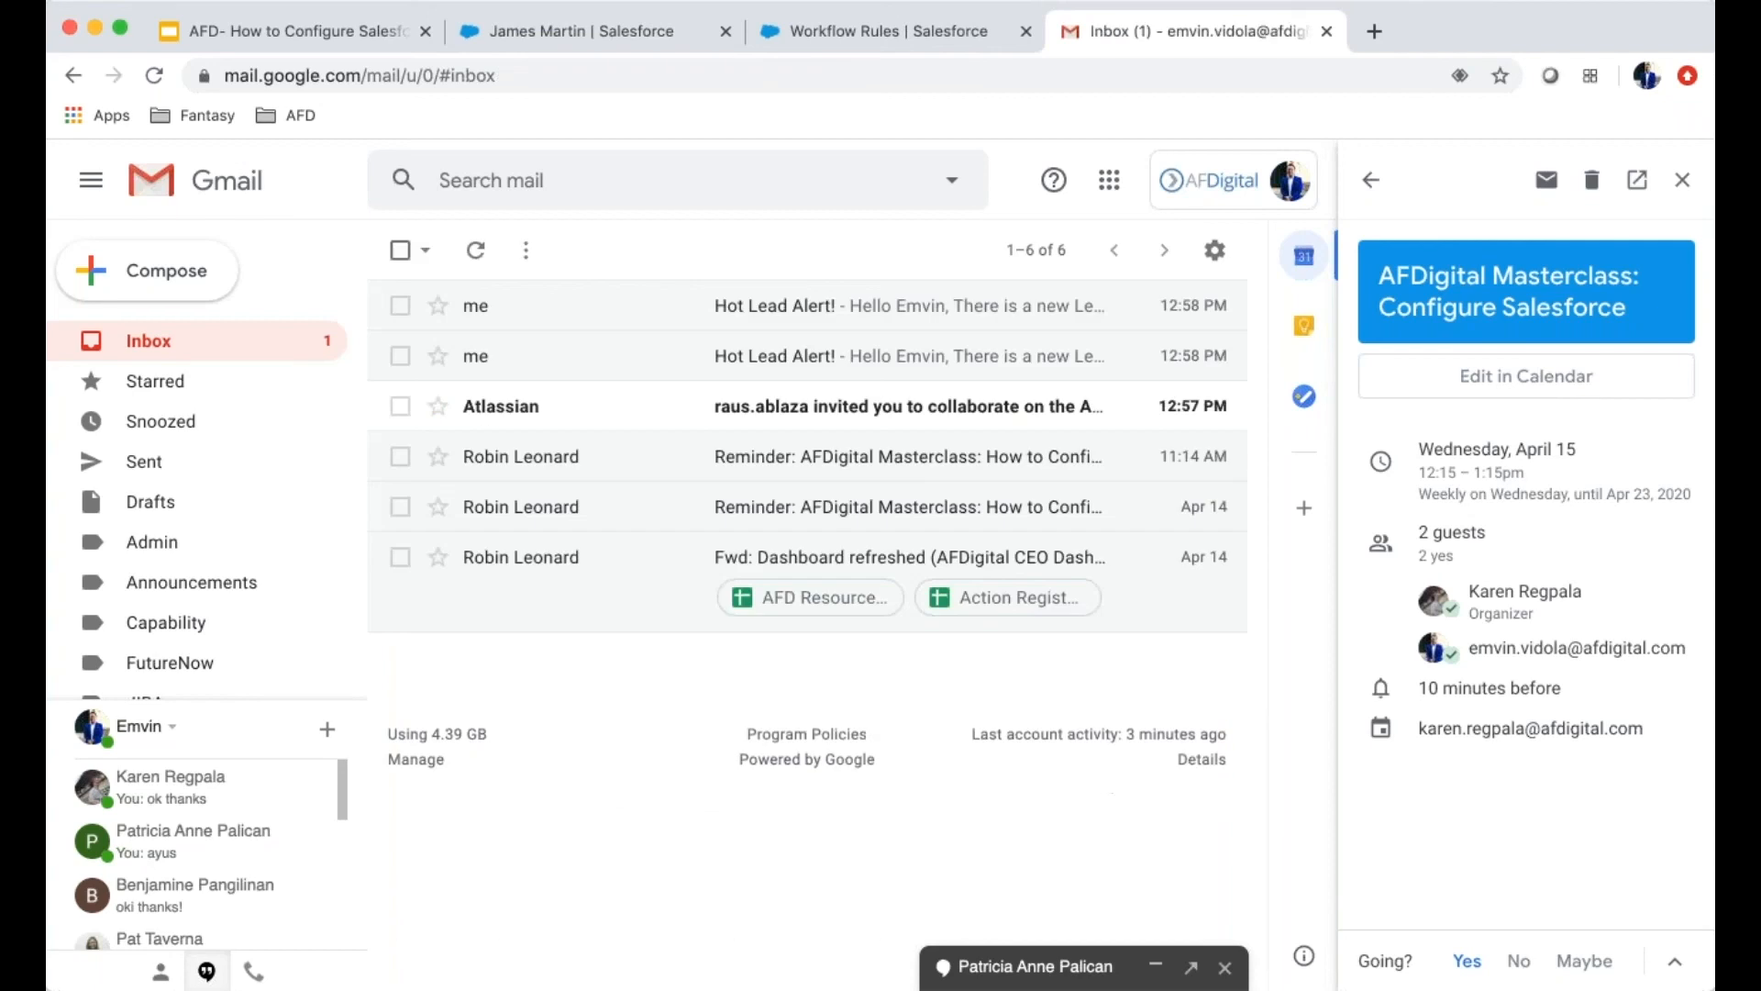
Reopen the second Hot Lead Alert! email from the inbox and mark the message as safe
left_click(608, 40)
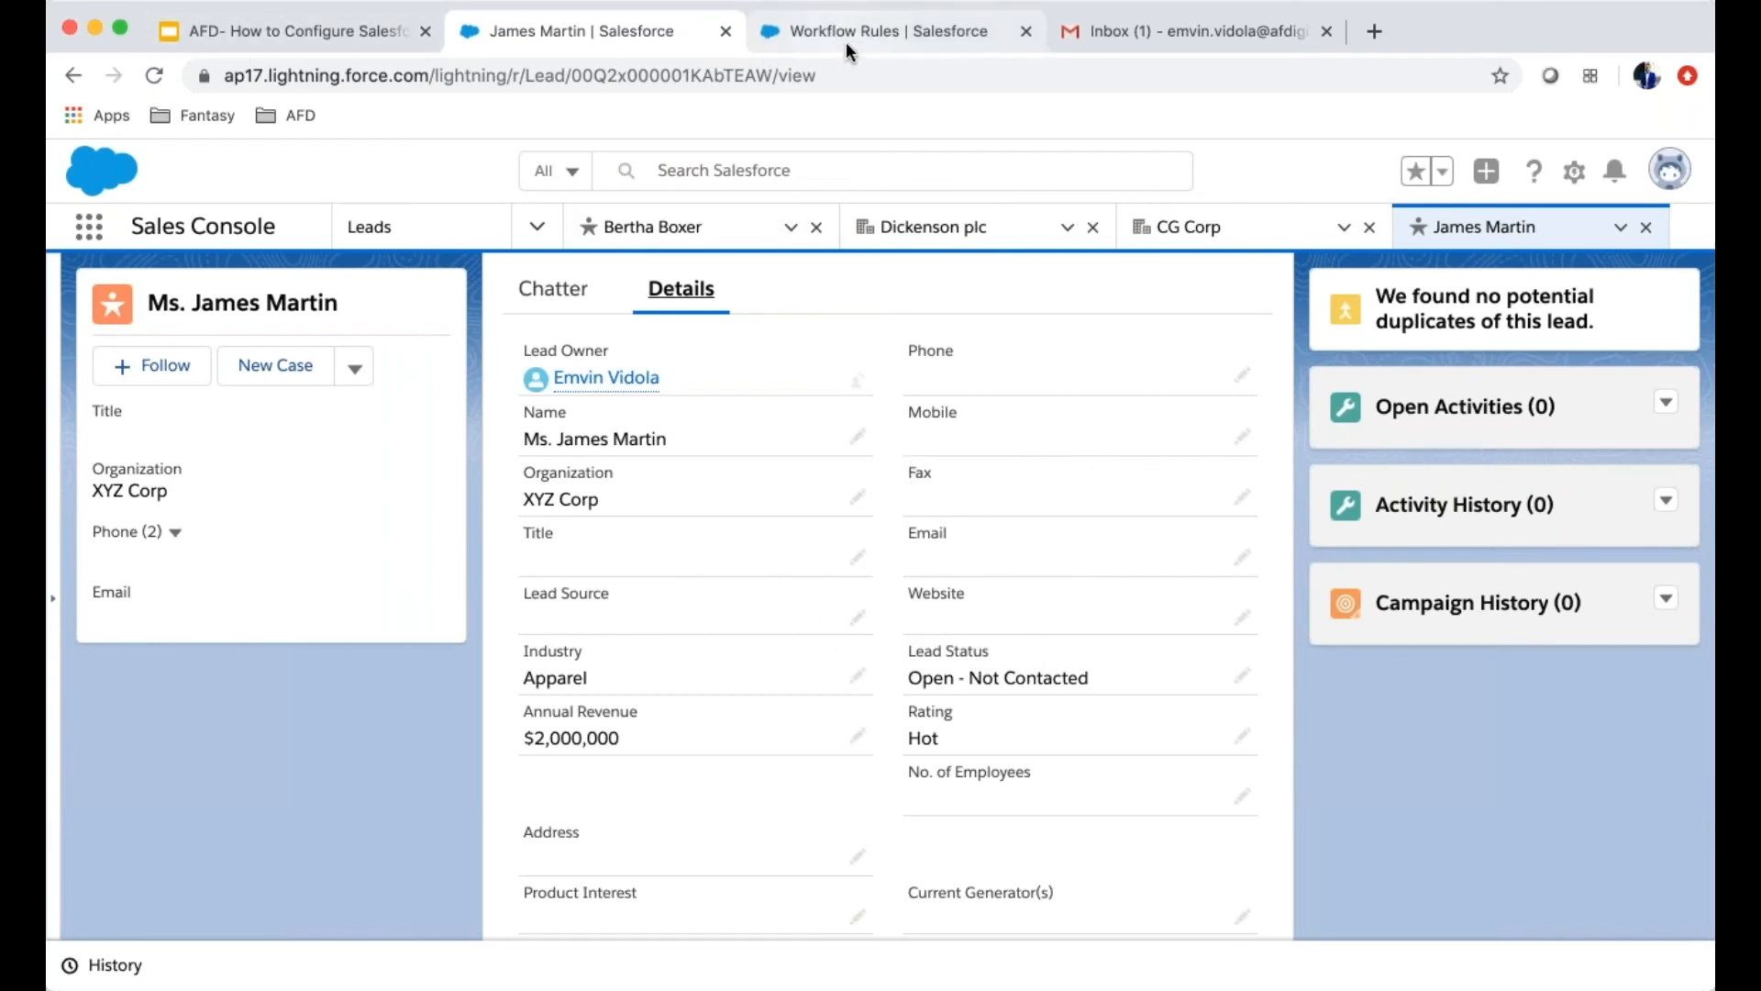
left_click(1204, 35)
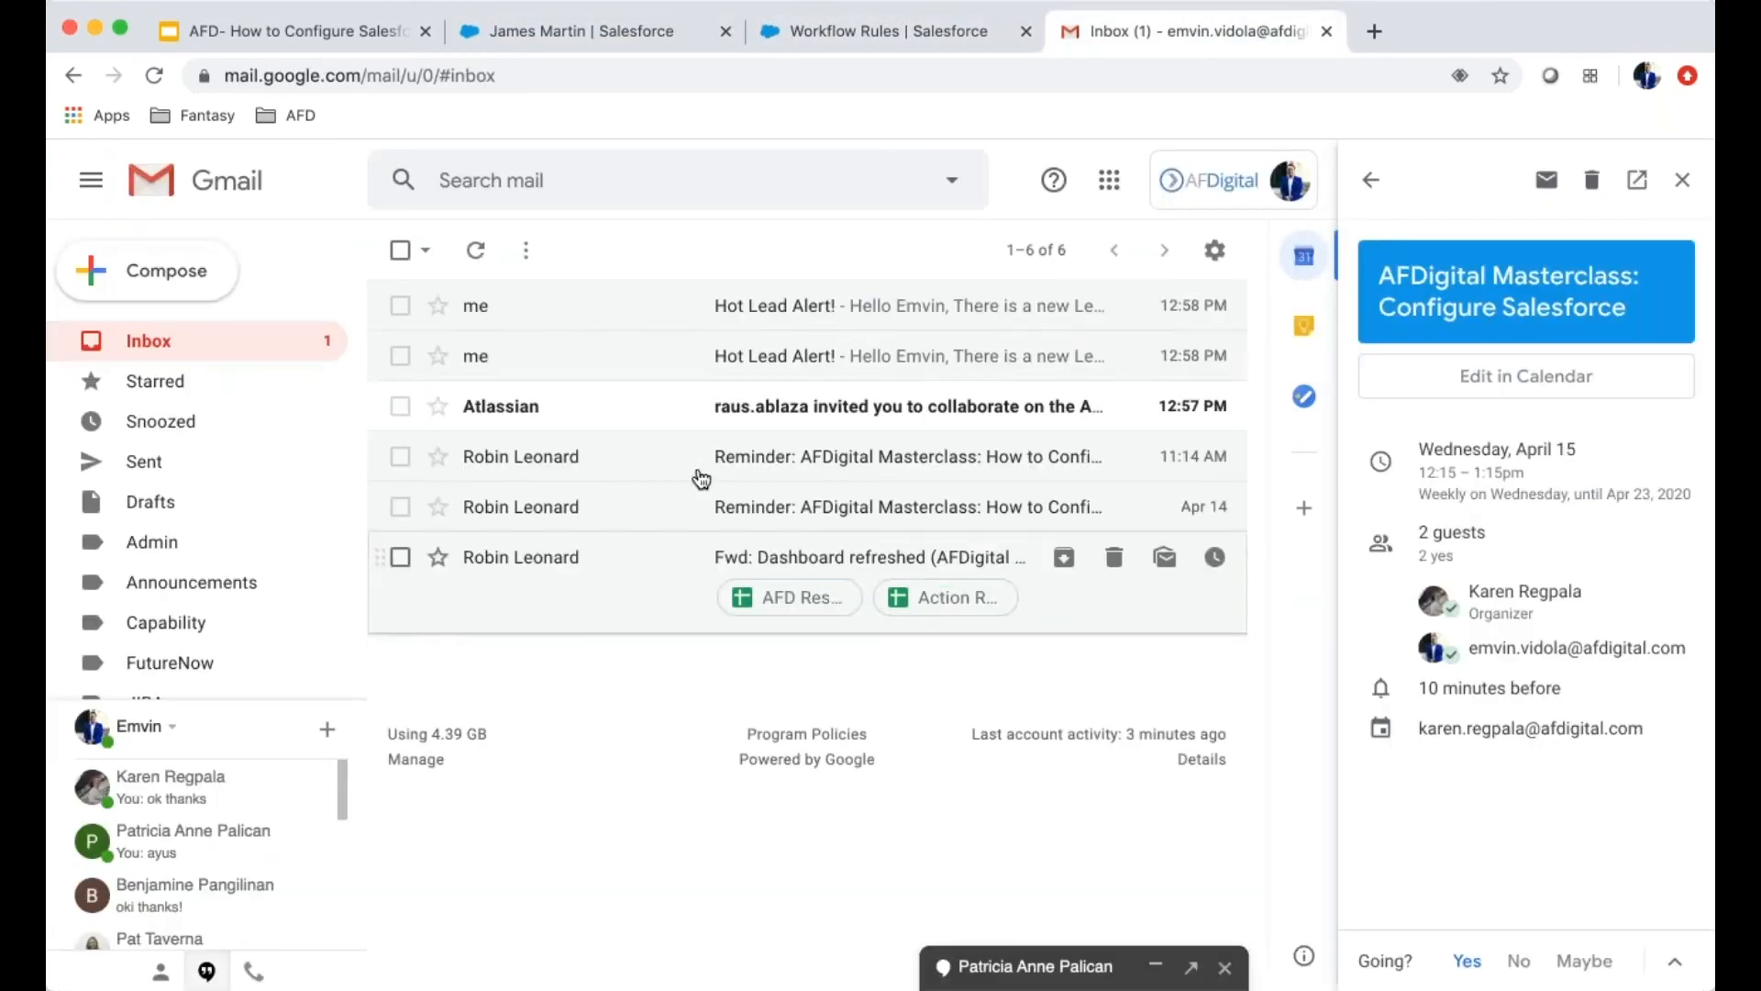
left_click(702, 363)
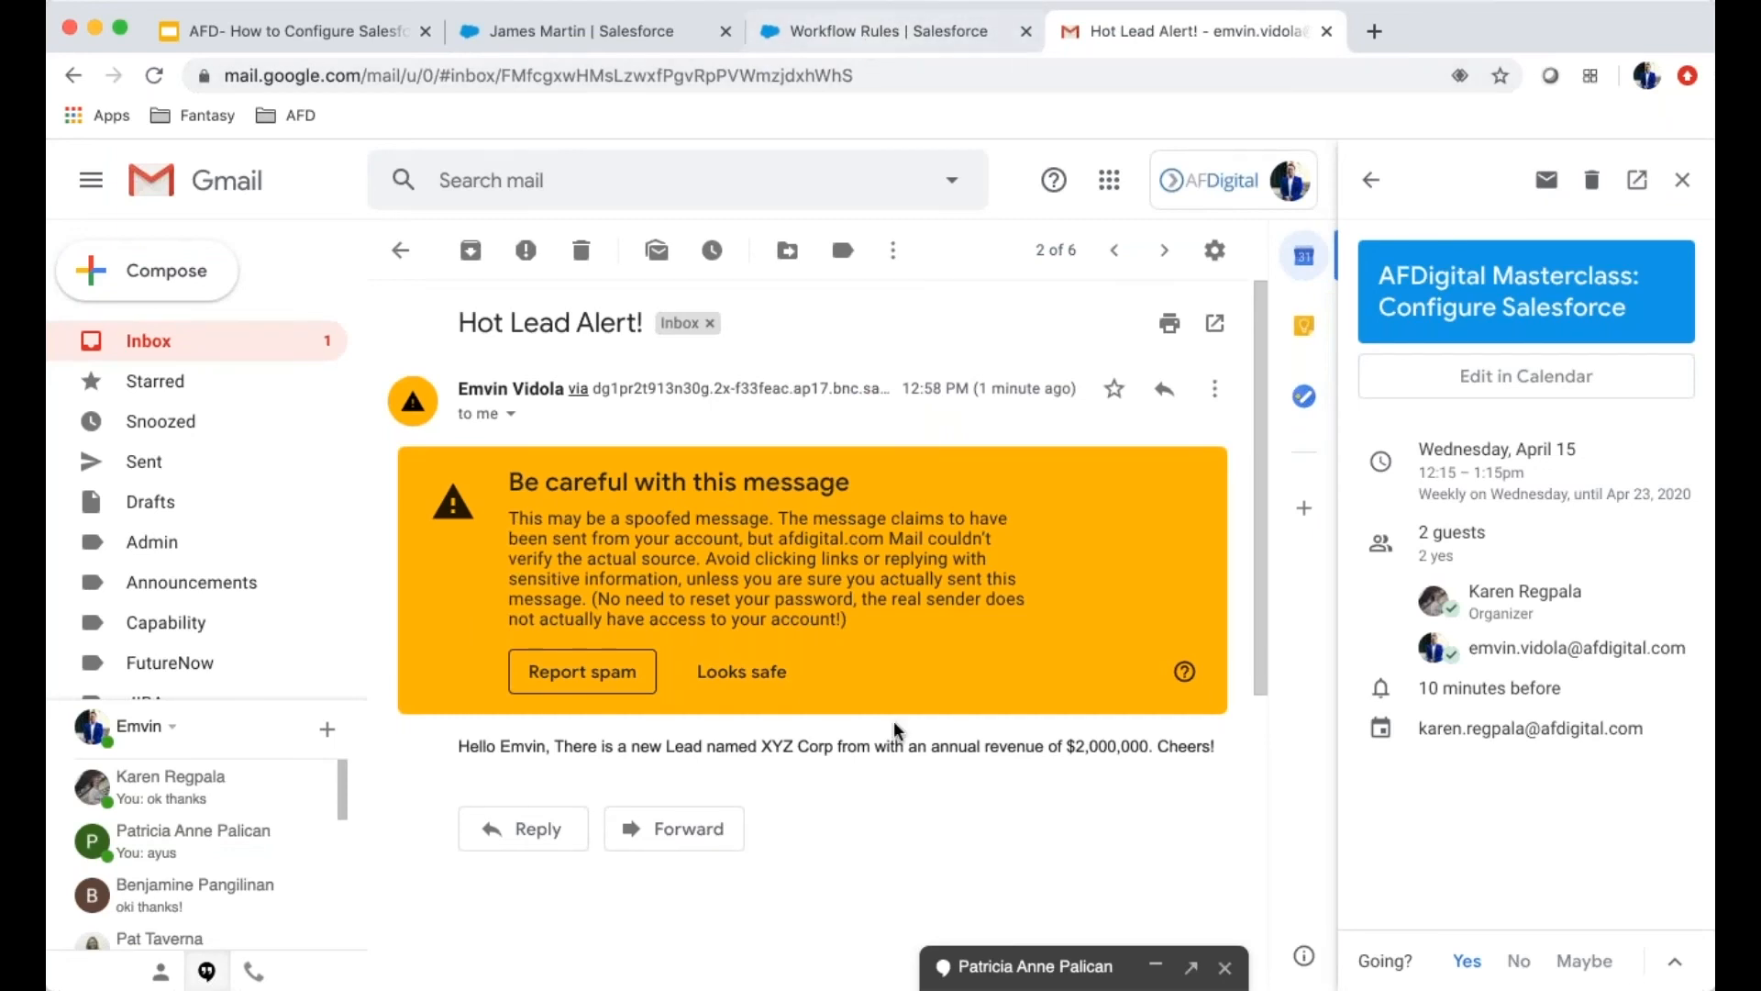
left_click_drag(825, 754, 989, 766)
left_click_drag(617, 747, 945, 794)
left_click(948, 809)
left_click(761, 684)
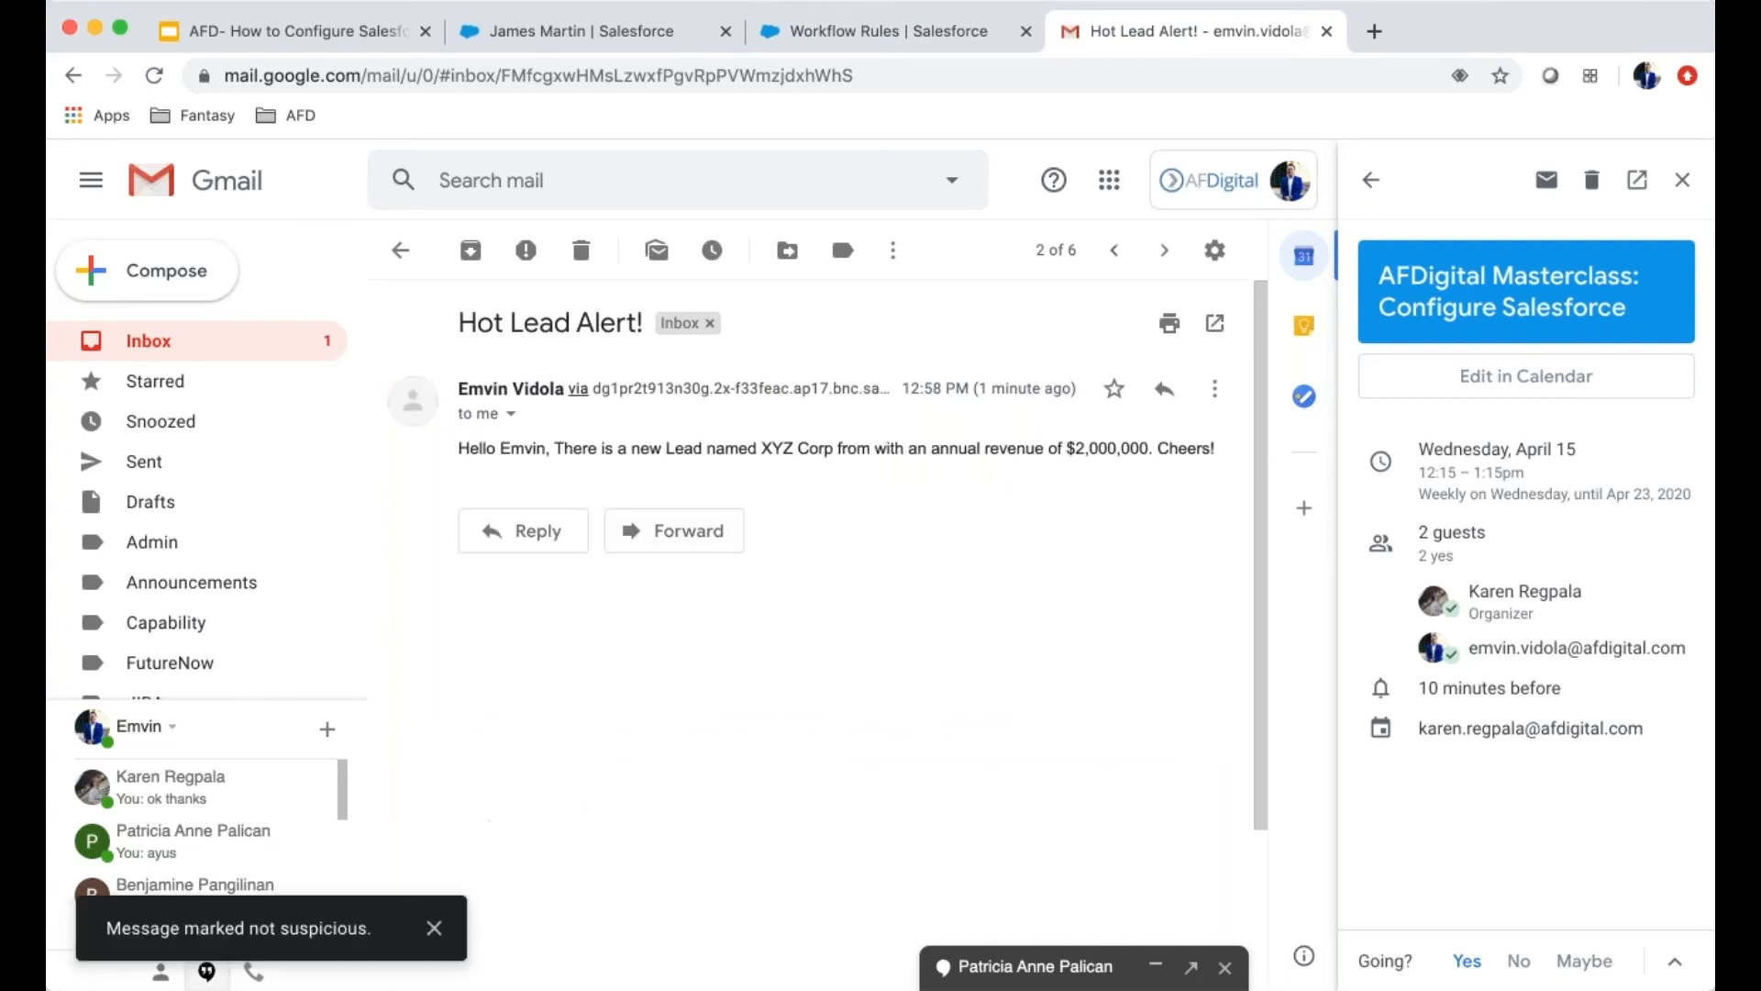
Switch to Salesforce Setup, find the Lead object in Object Manager and open its Lead Layout page layout
left_click(926, 29)
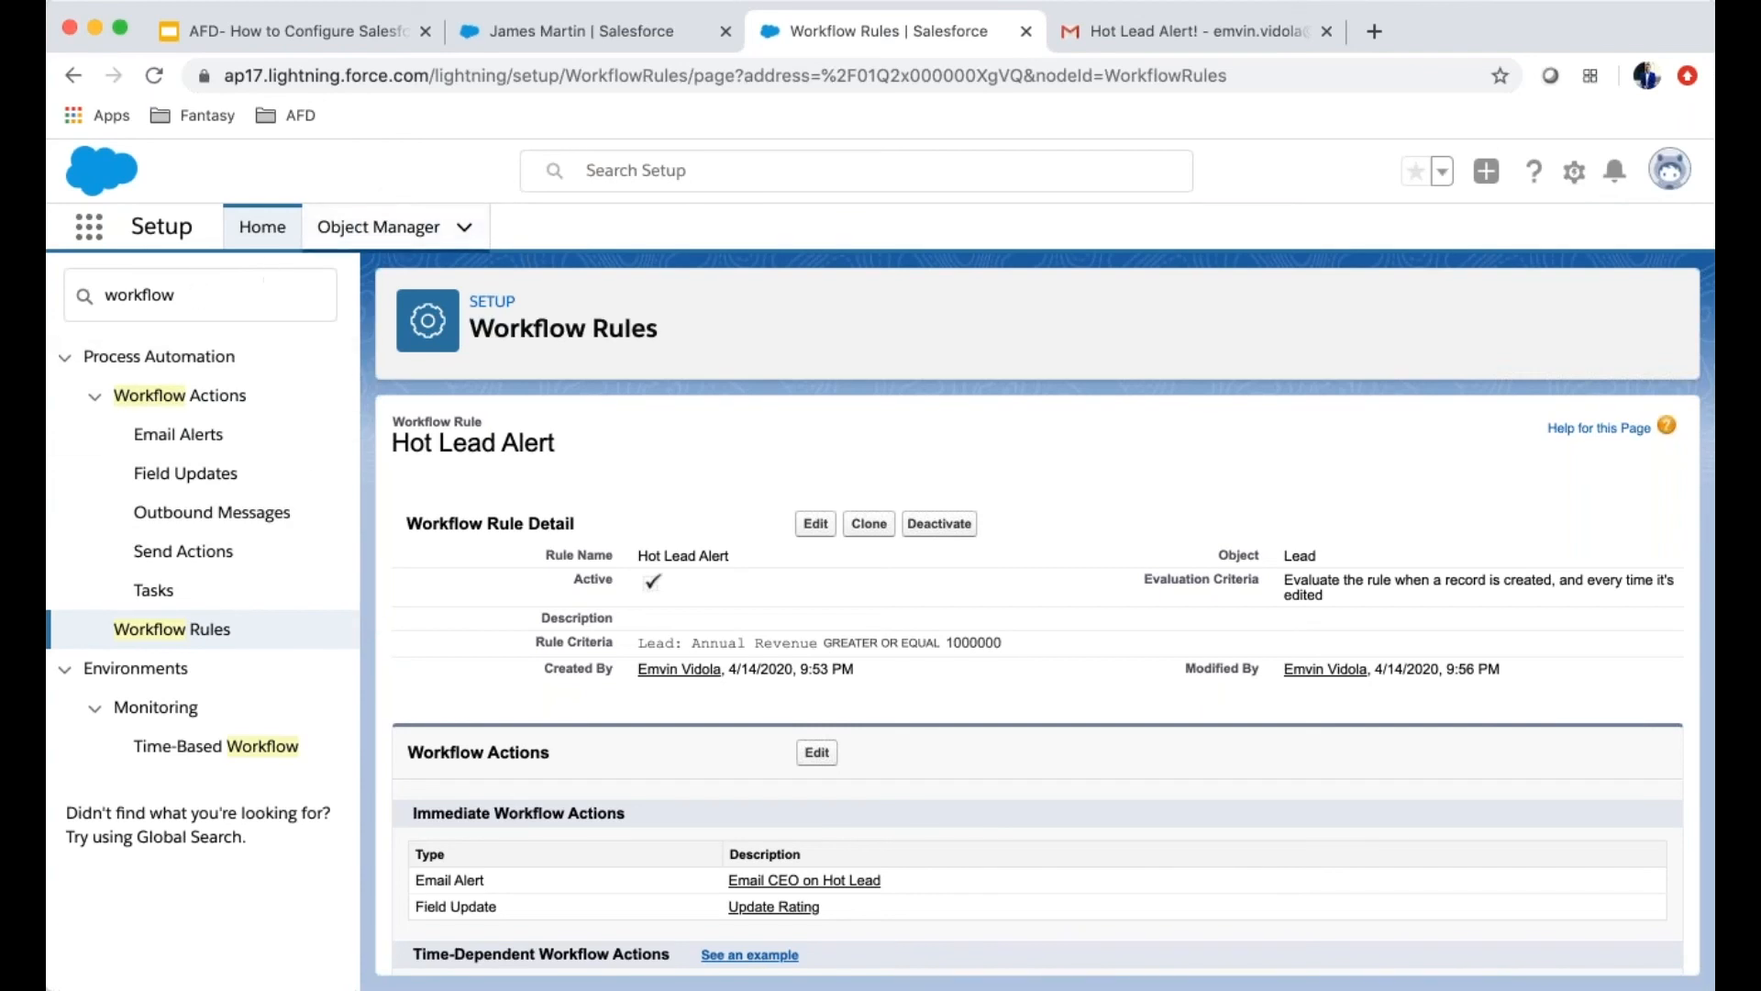
left_click(431, 239)
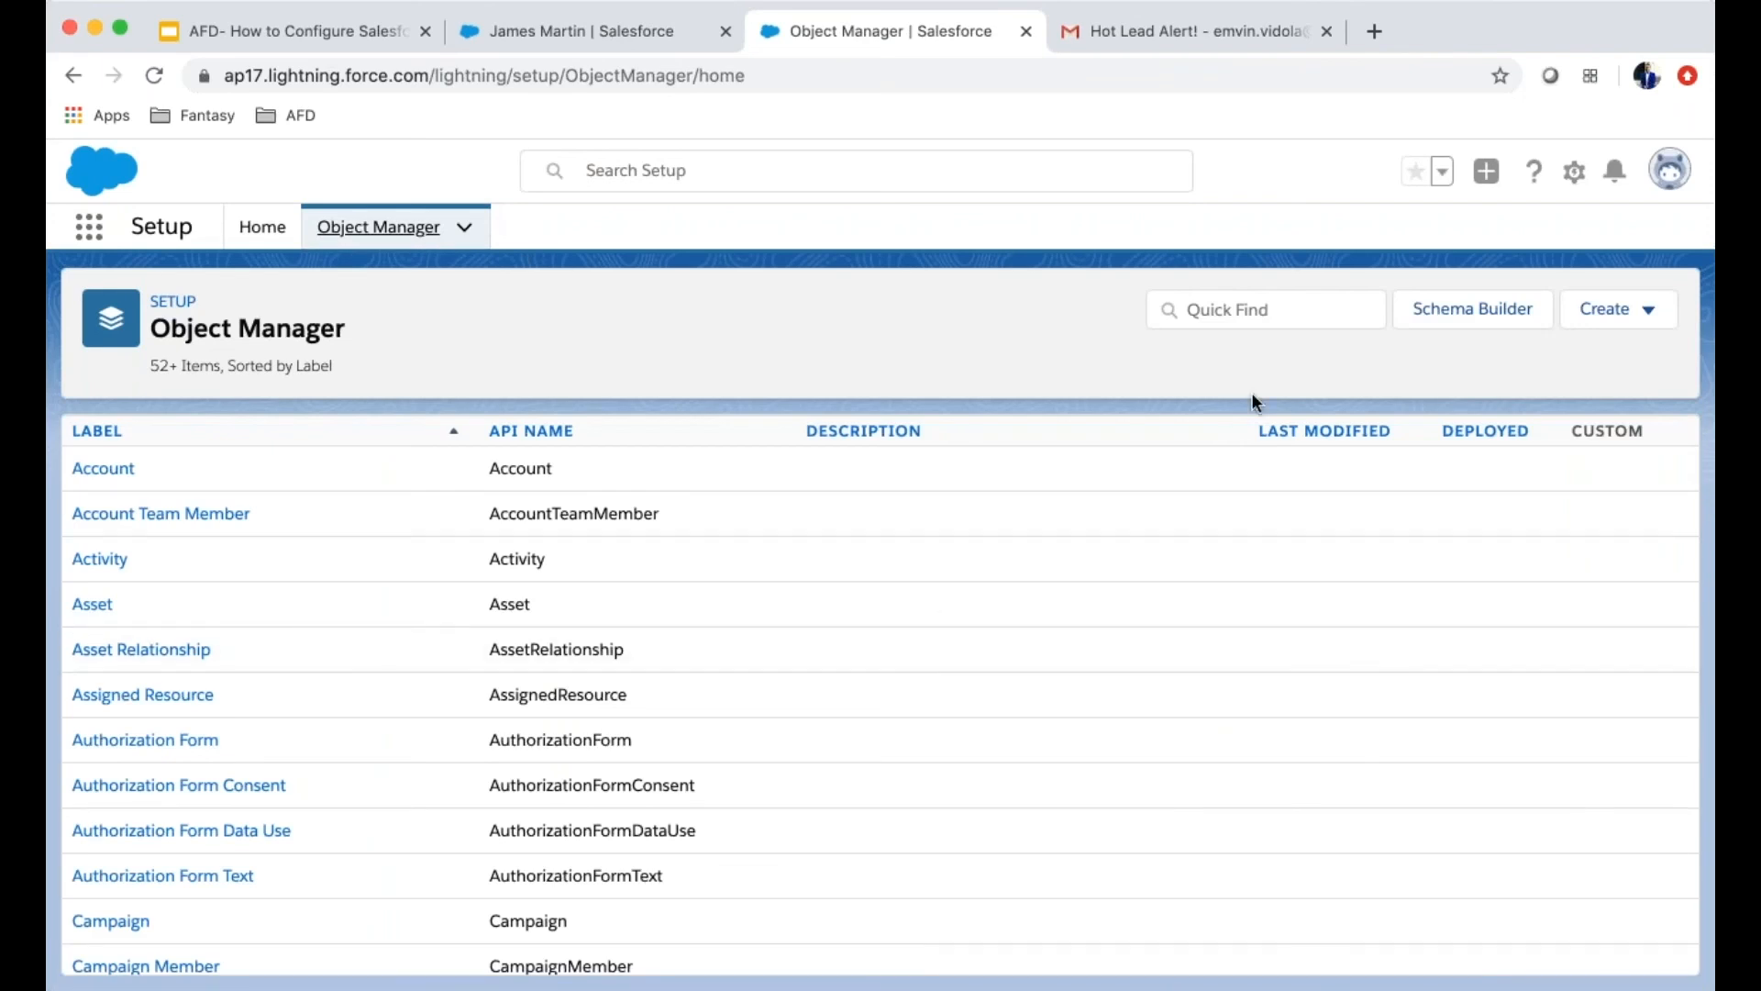
left_click(1222, 316)
type("lead")
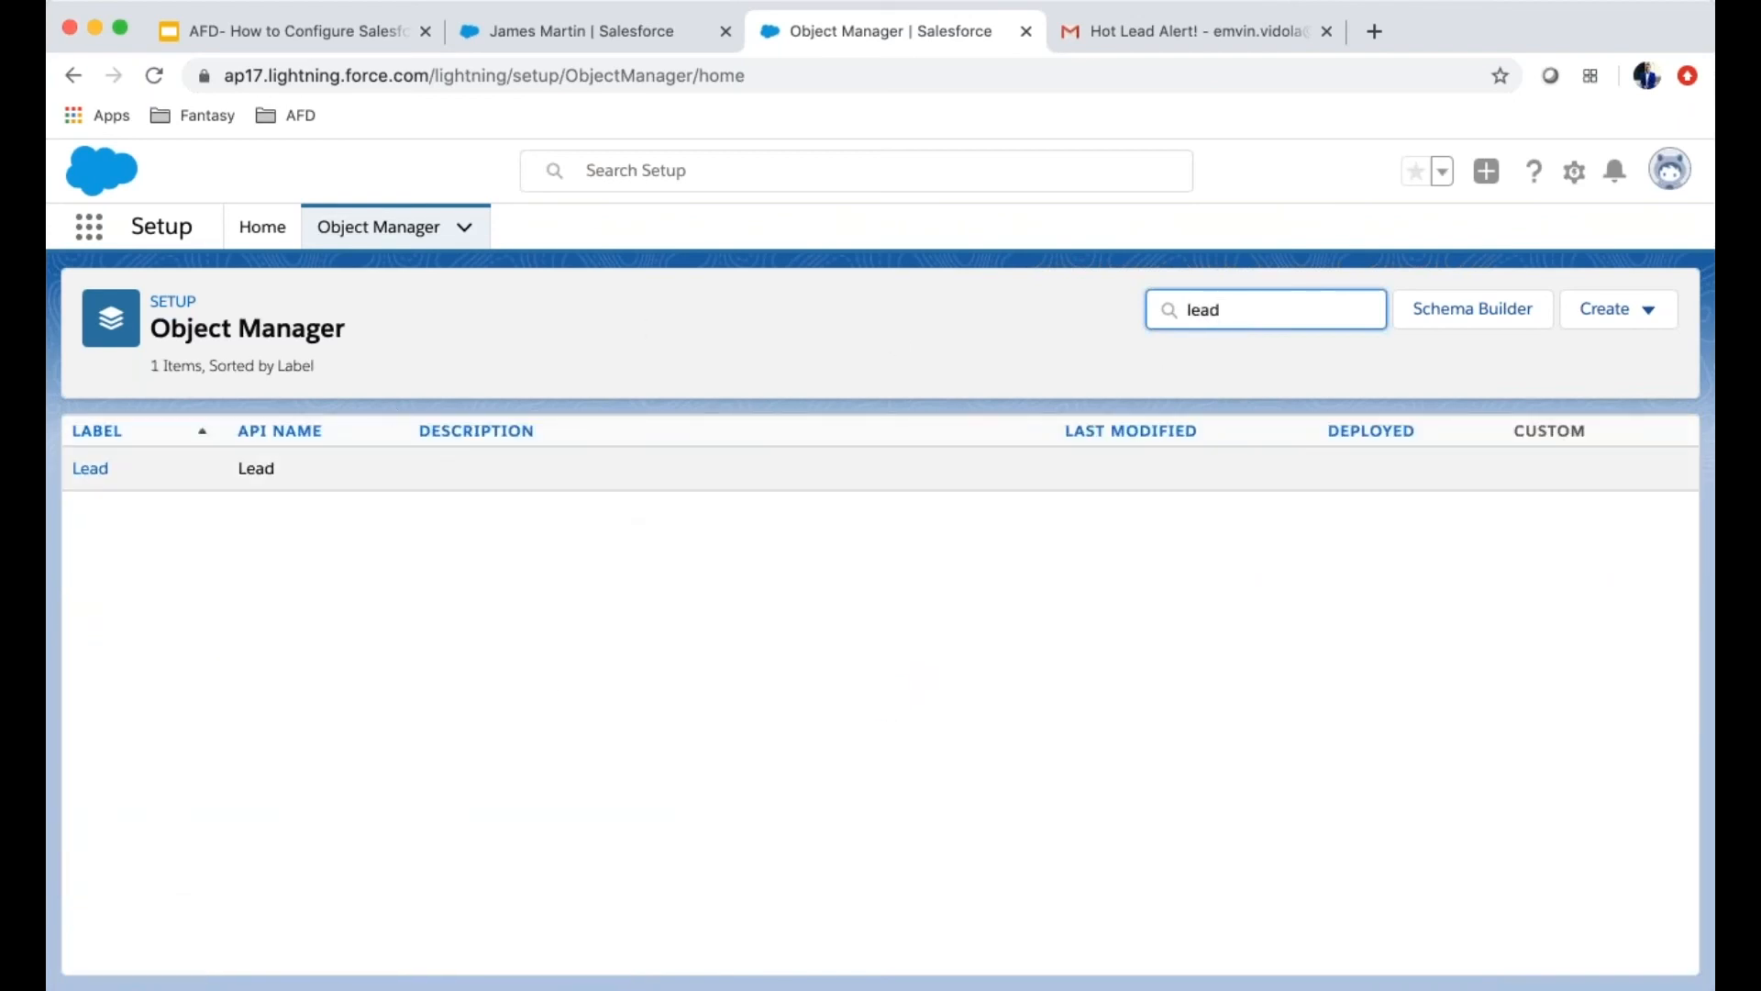
left_click(91, 468)
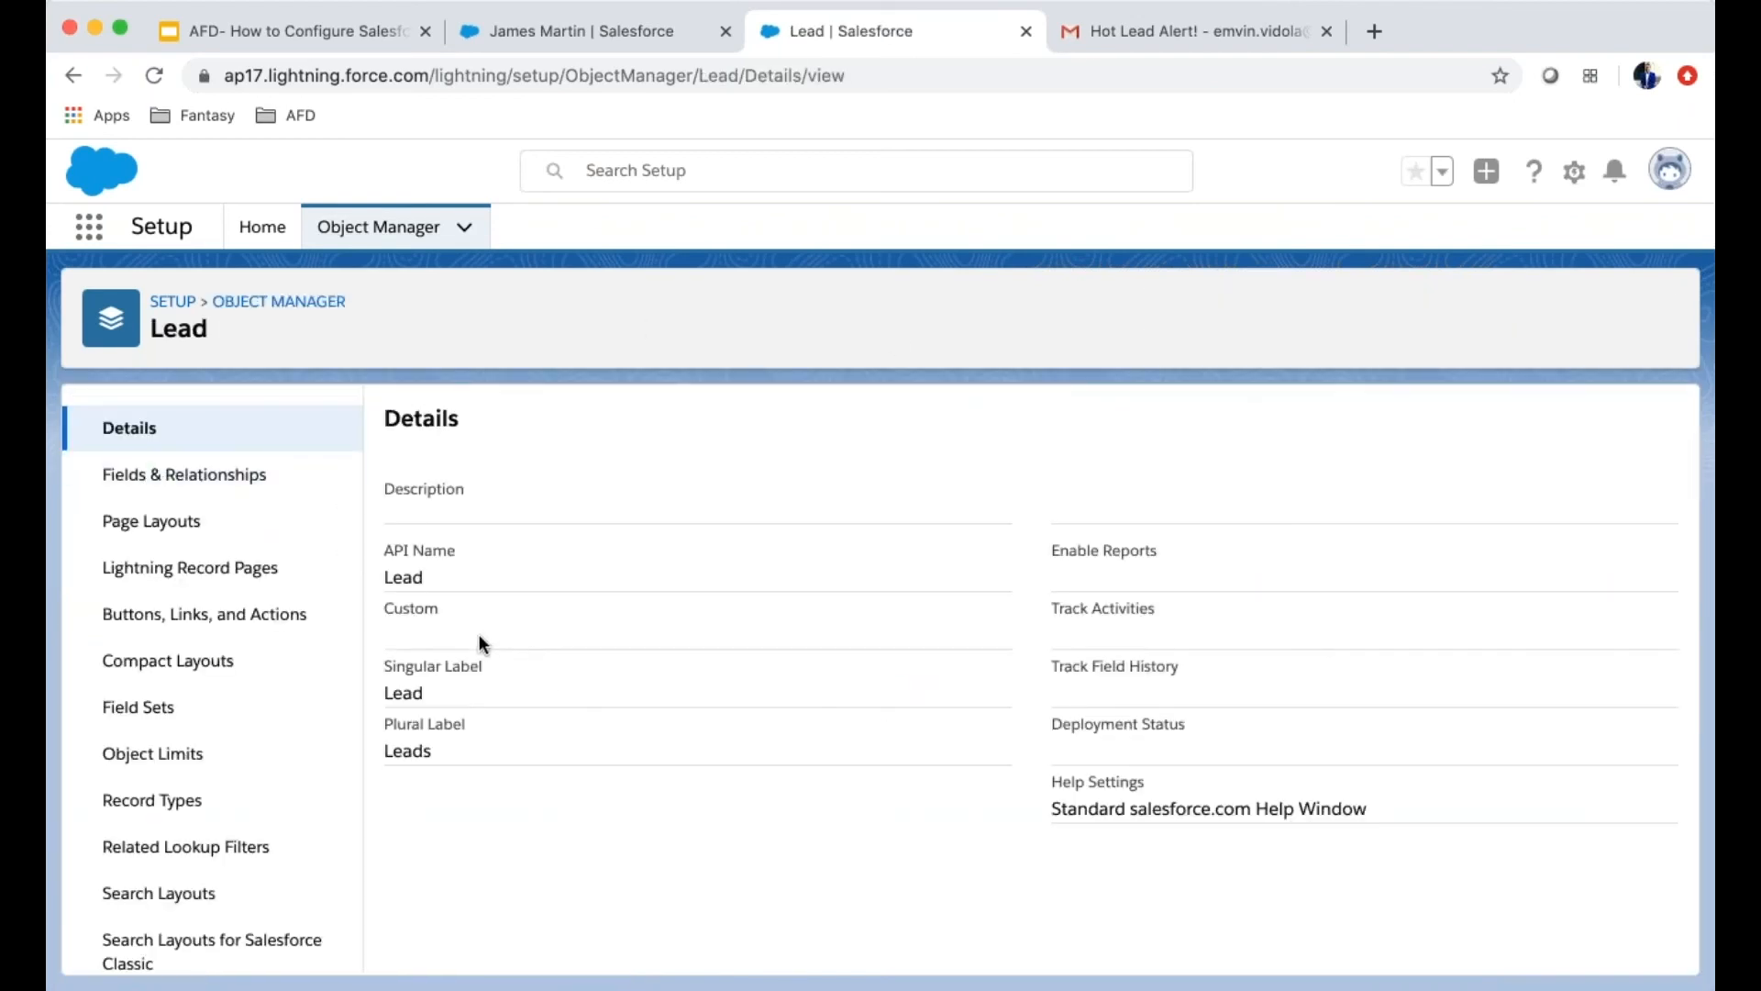
left_click(170, 526)
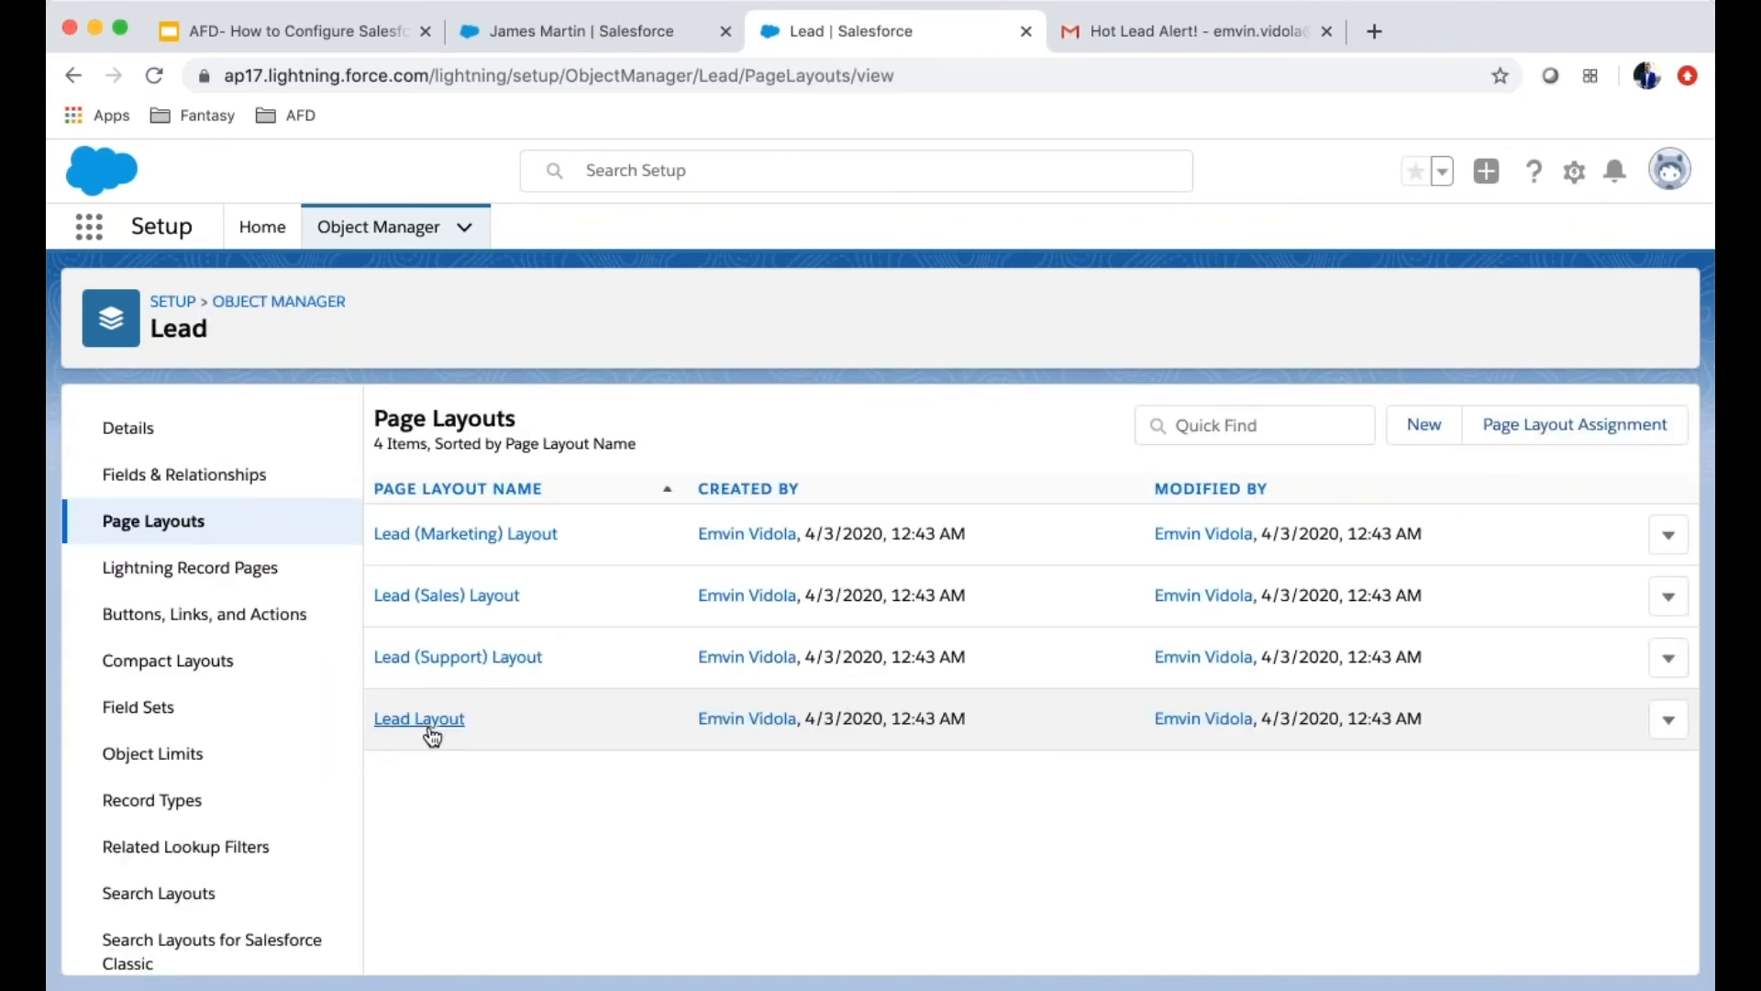
left_click(427, 720)
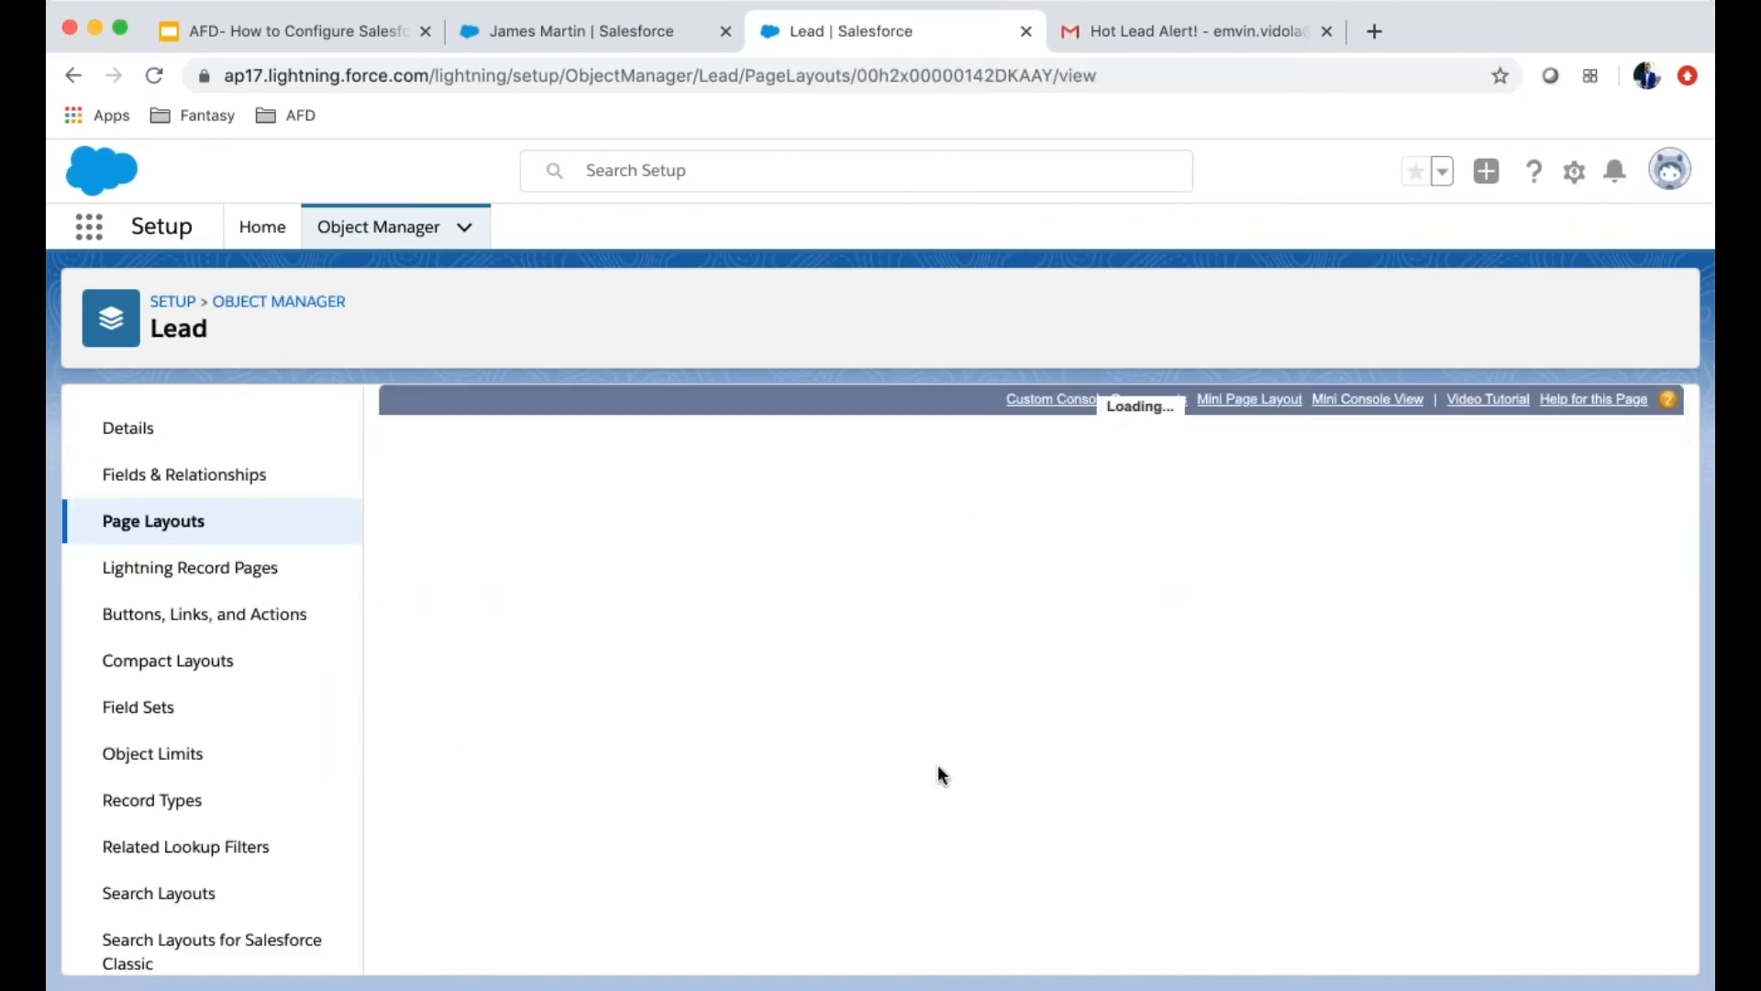
scroll(821, 767, "down", 5)
scroll(822, 759, "down", 3)
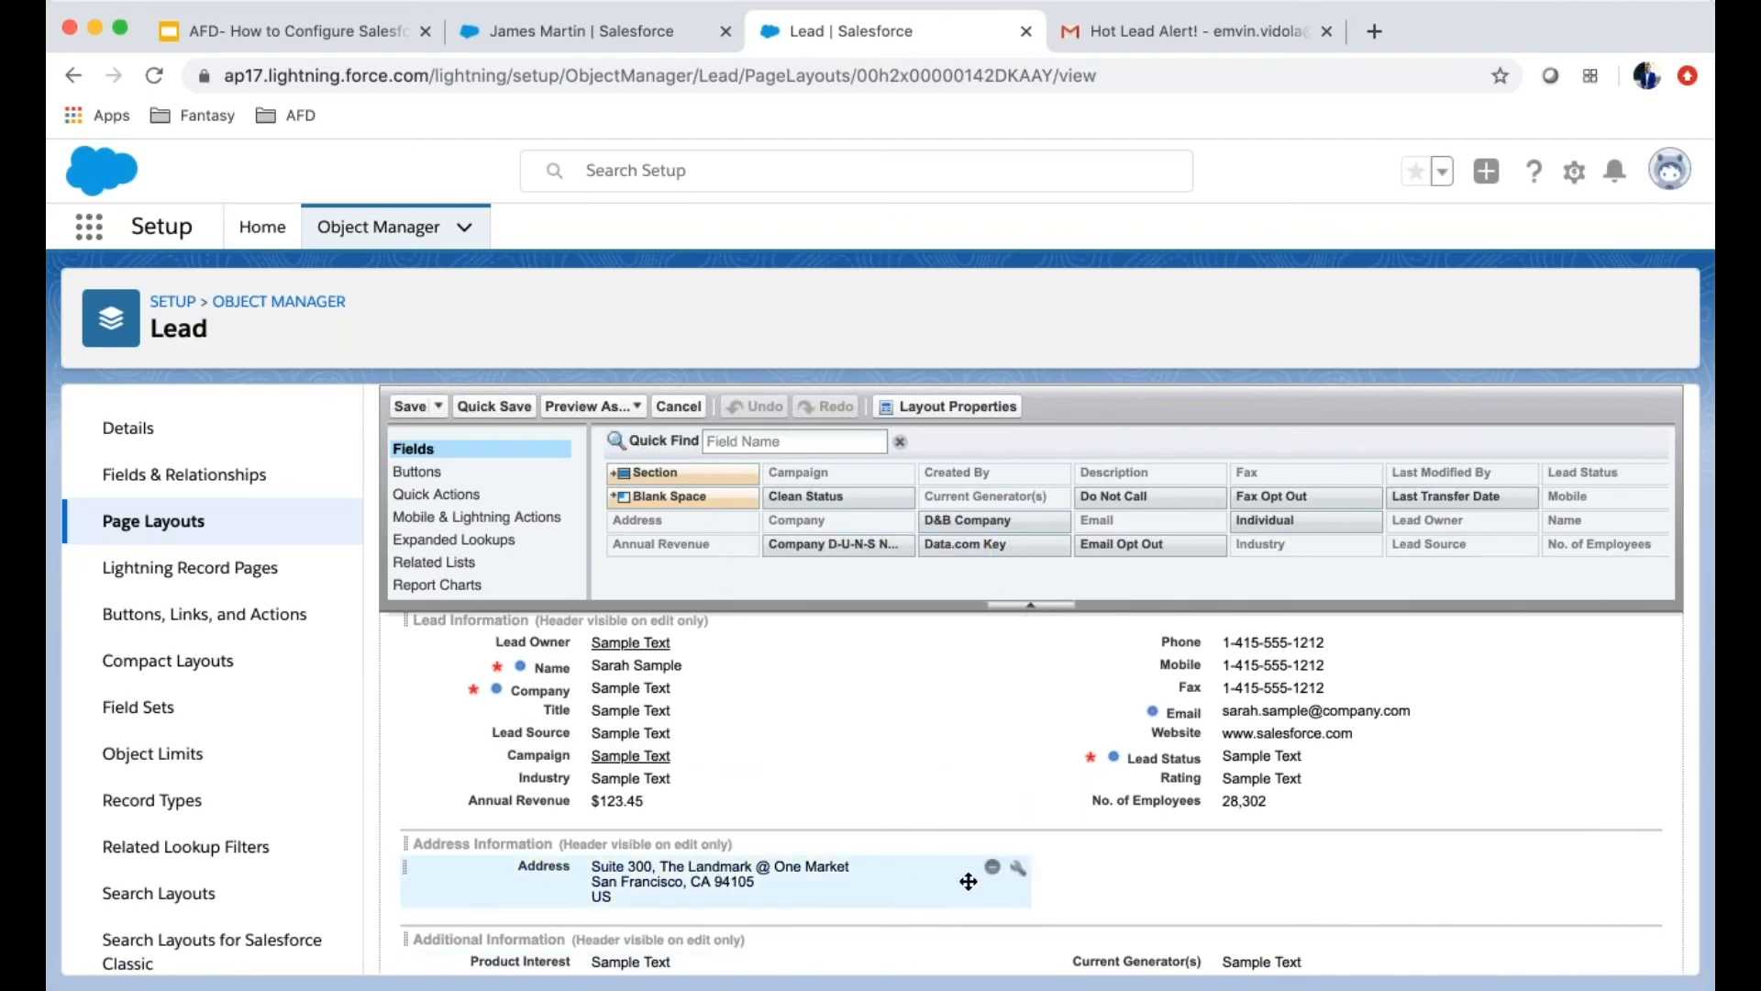
left_click(1020, 870)
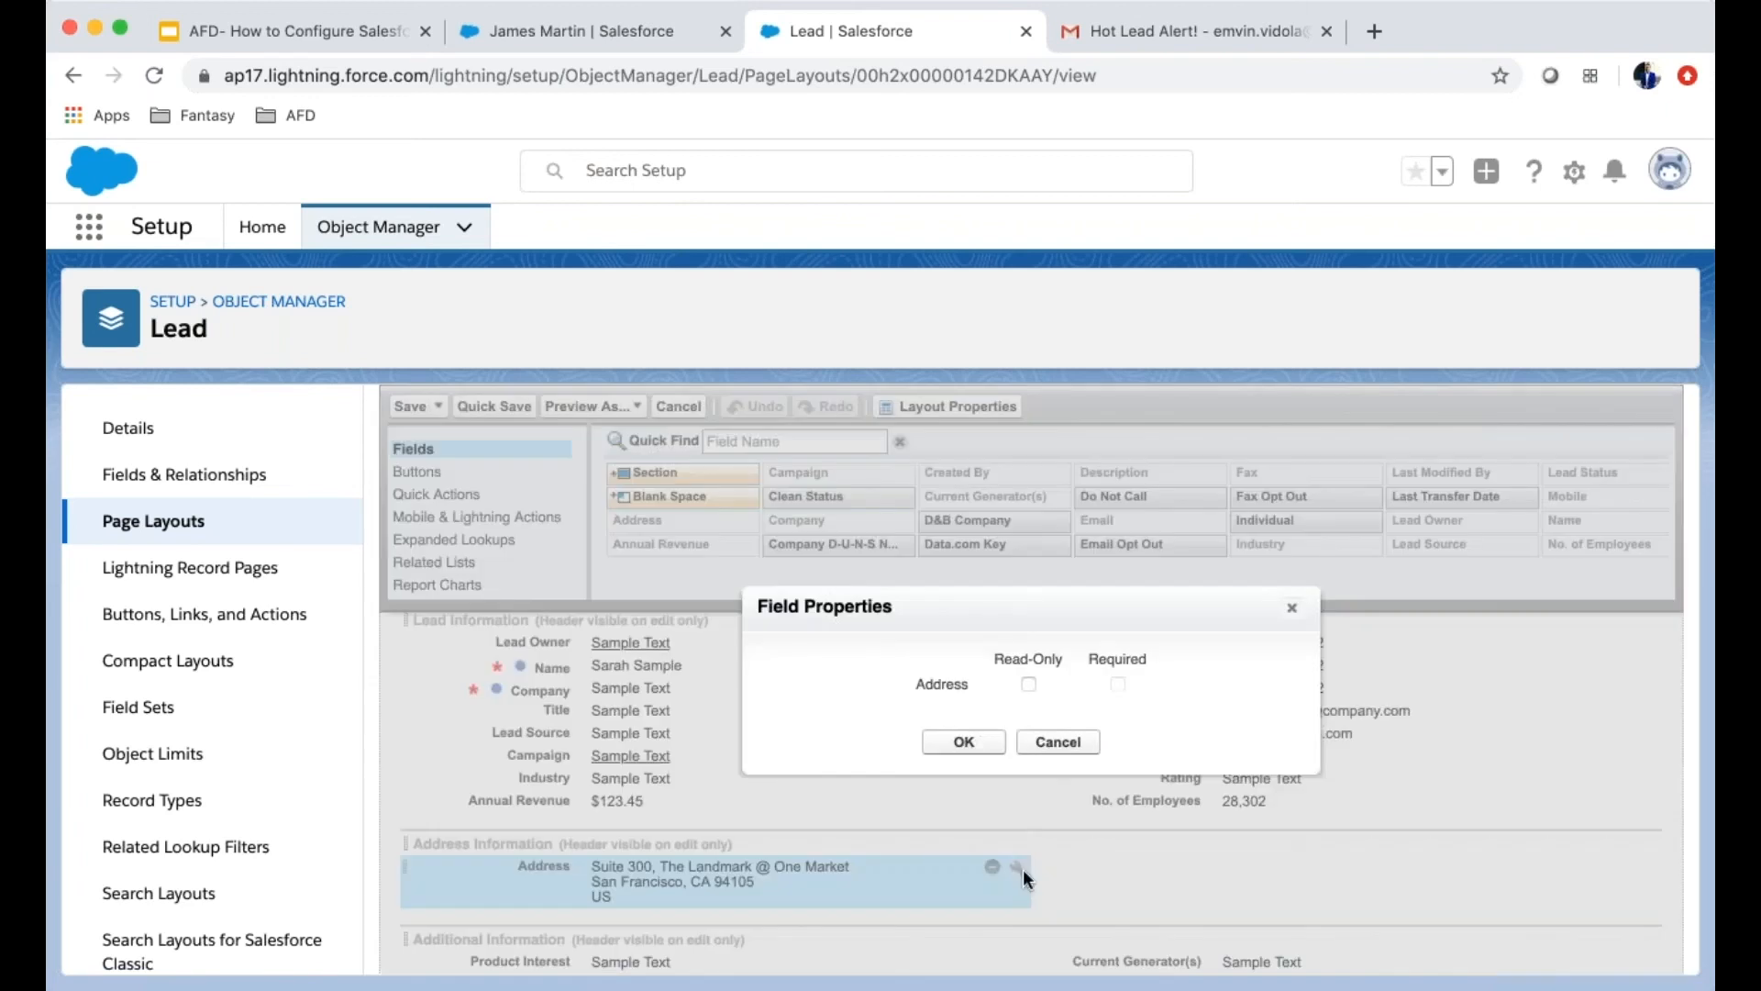
left_click(1028, 686)
left_click(1028, 686)
left_click(1290, 611)
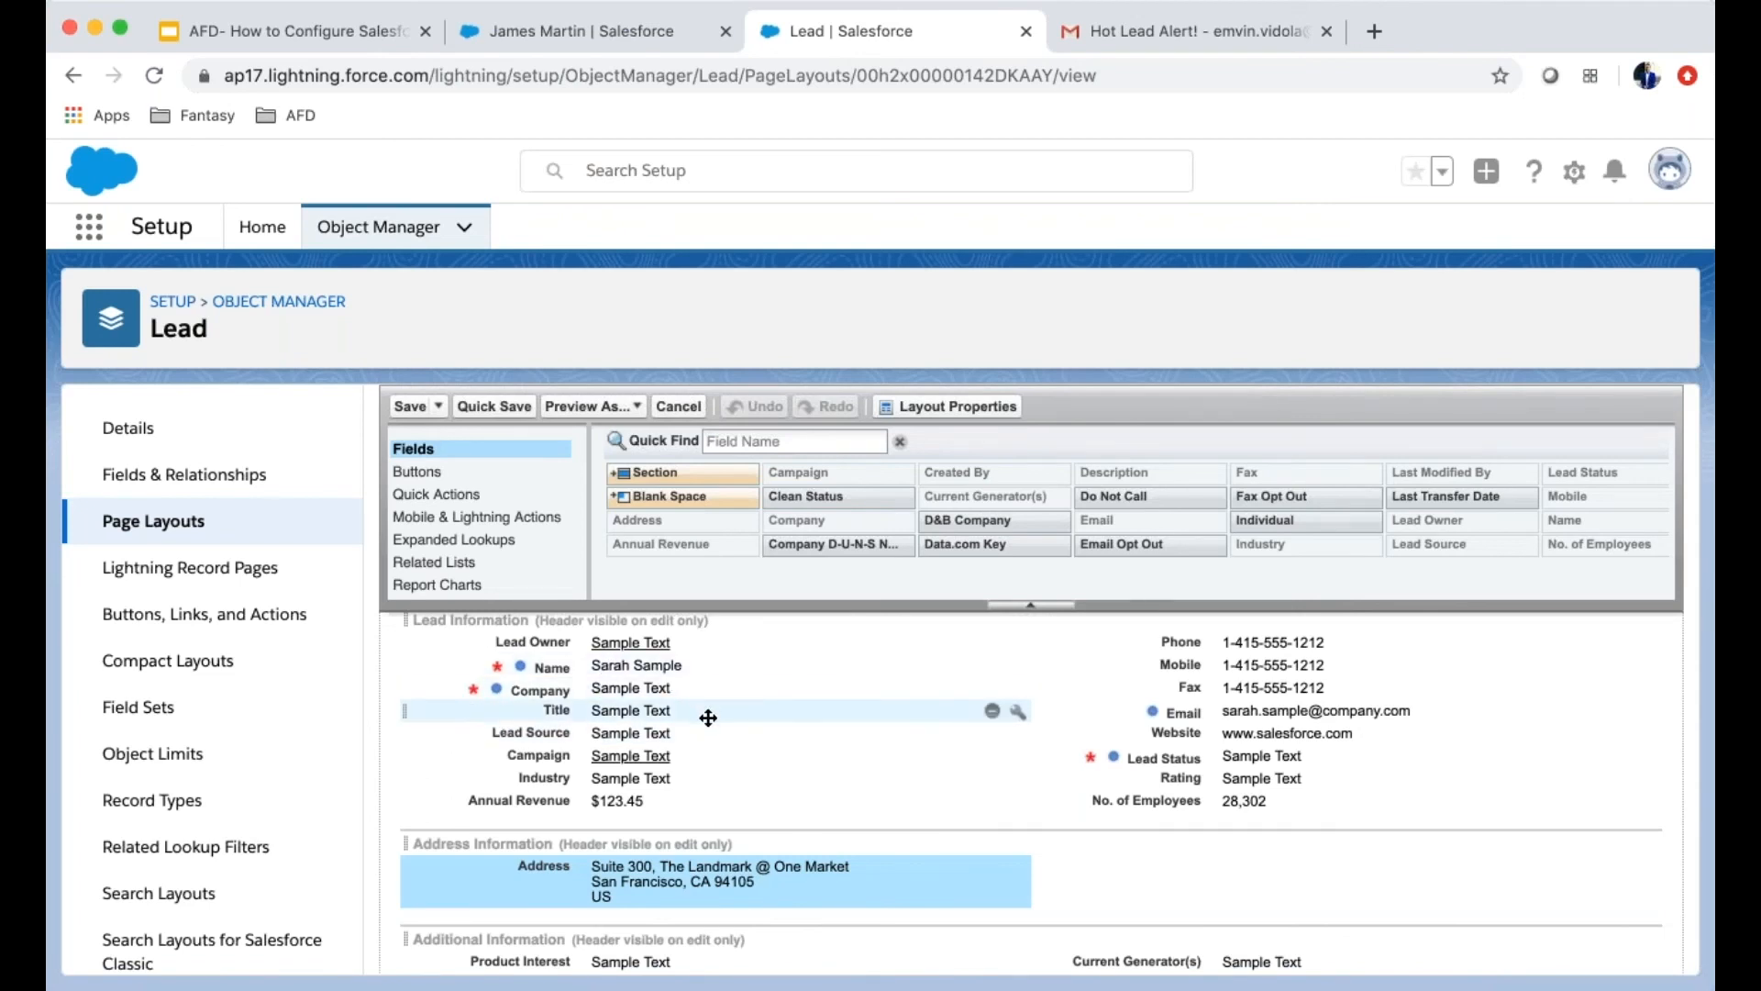
Make the Current Generator(s) field required in the Additional Information section and save the page layout
scroll(709, 717, "down", 5)
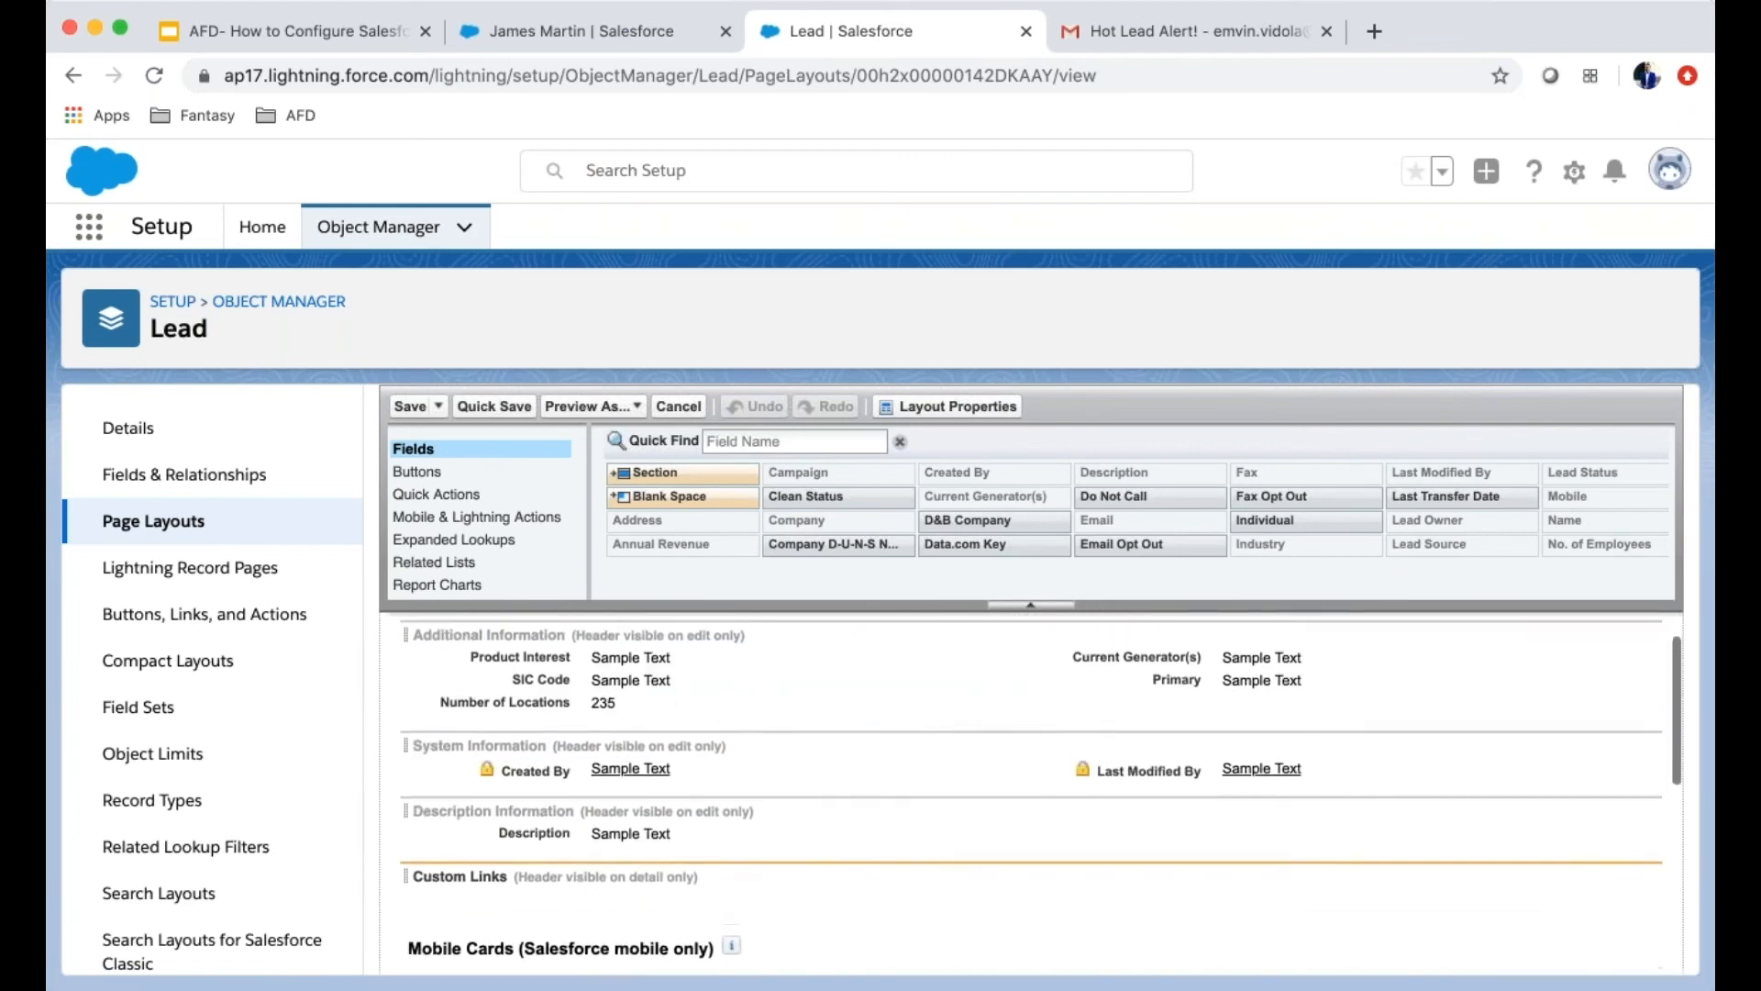
scroll(708, 720, "up", 1)
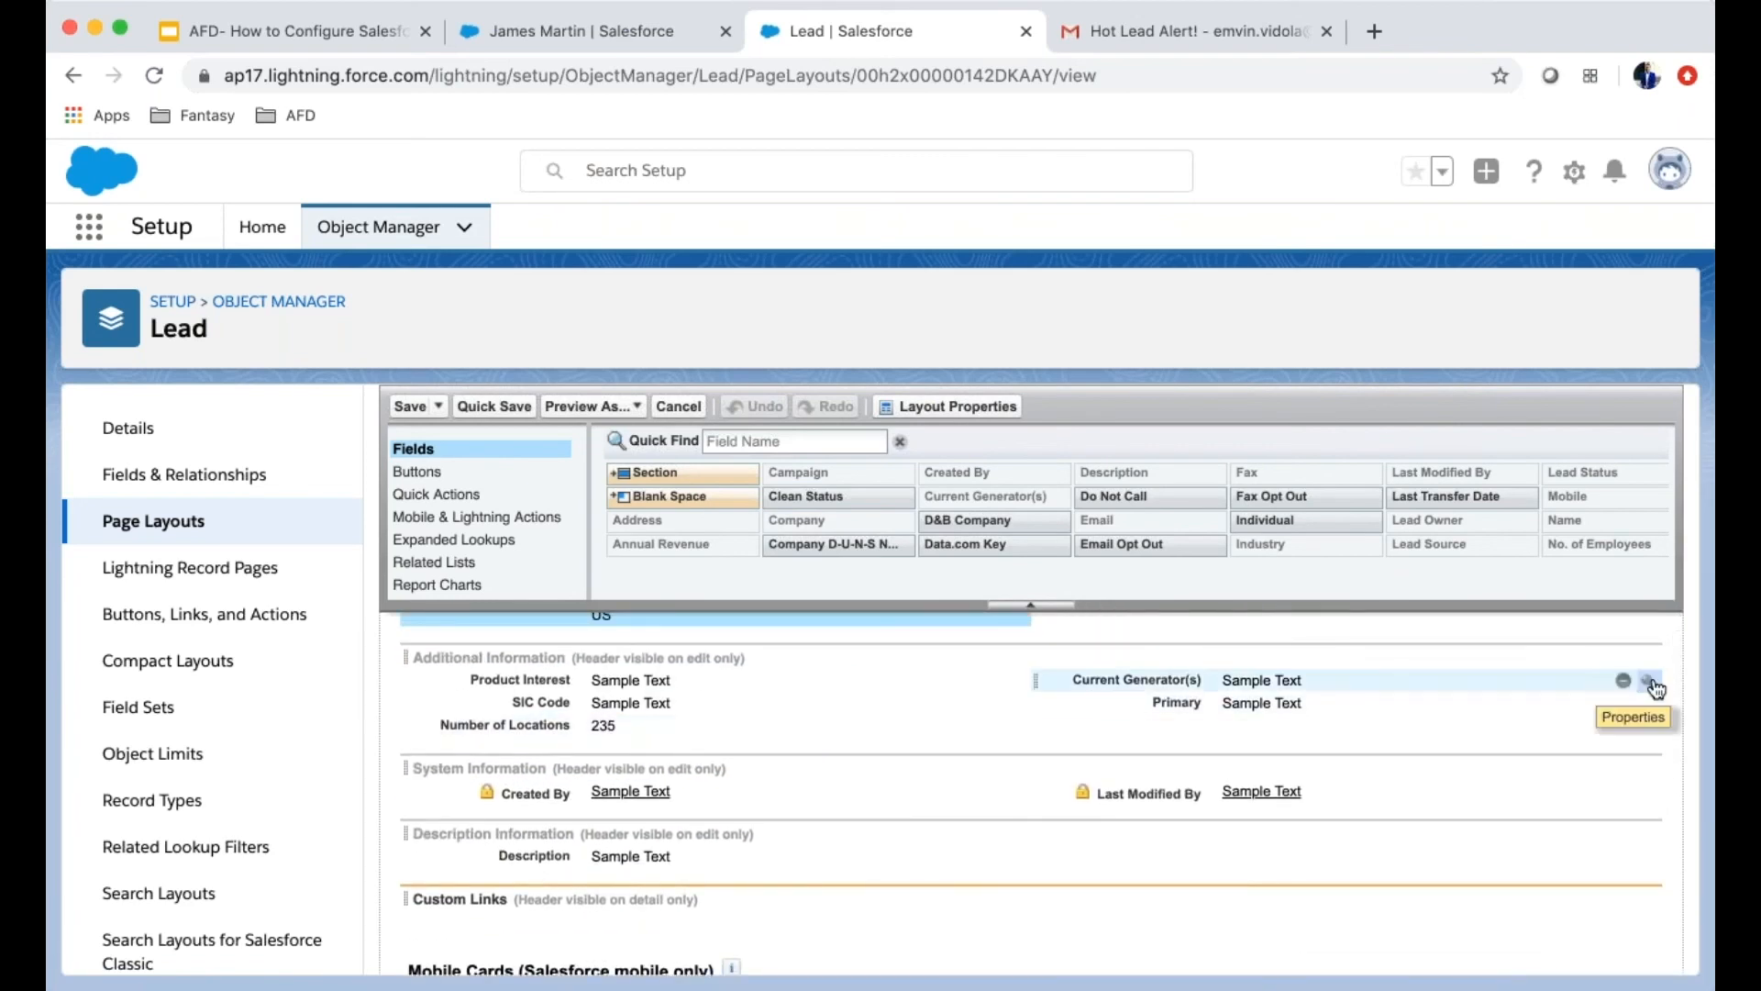
left_click(1652, 683)
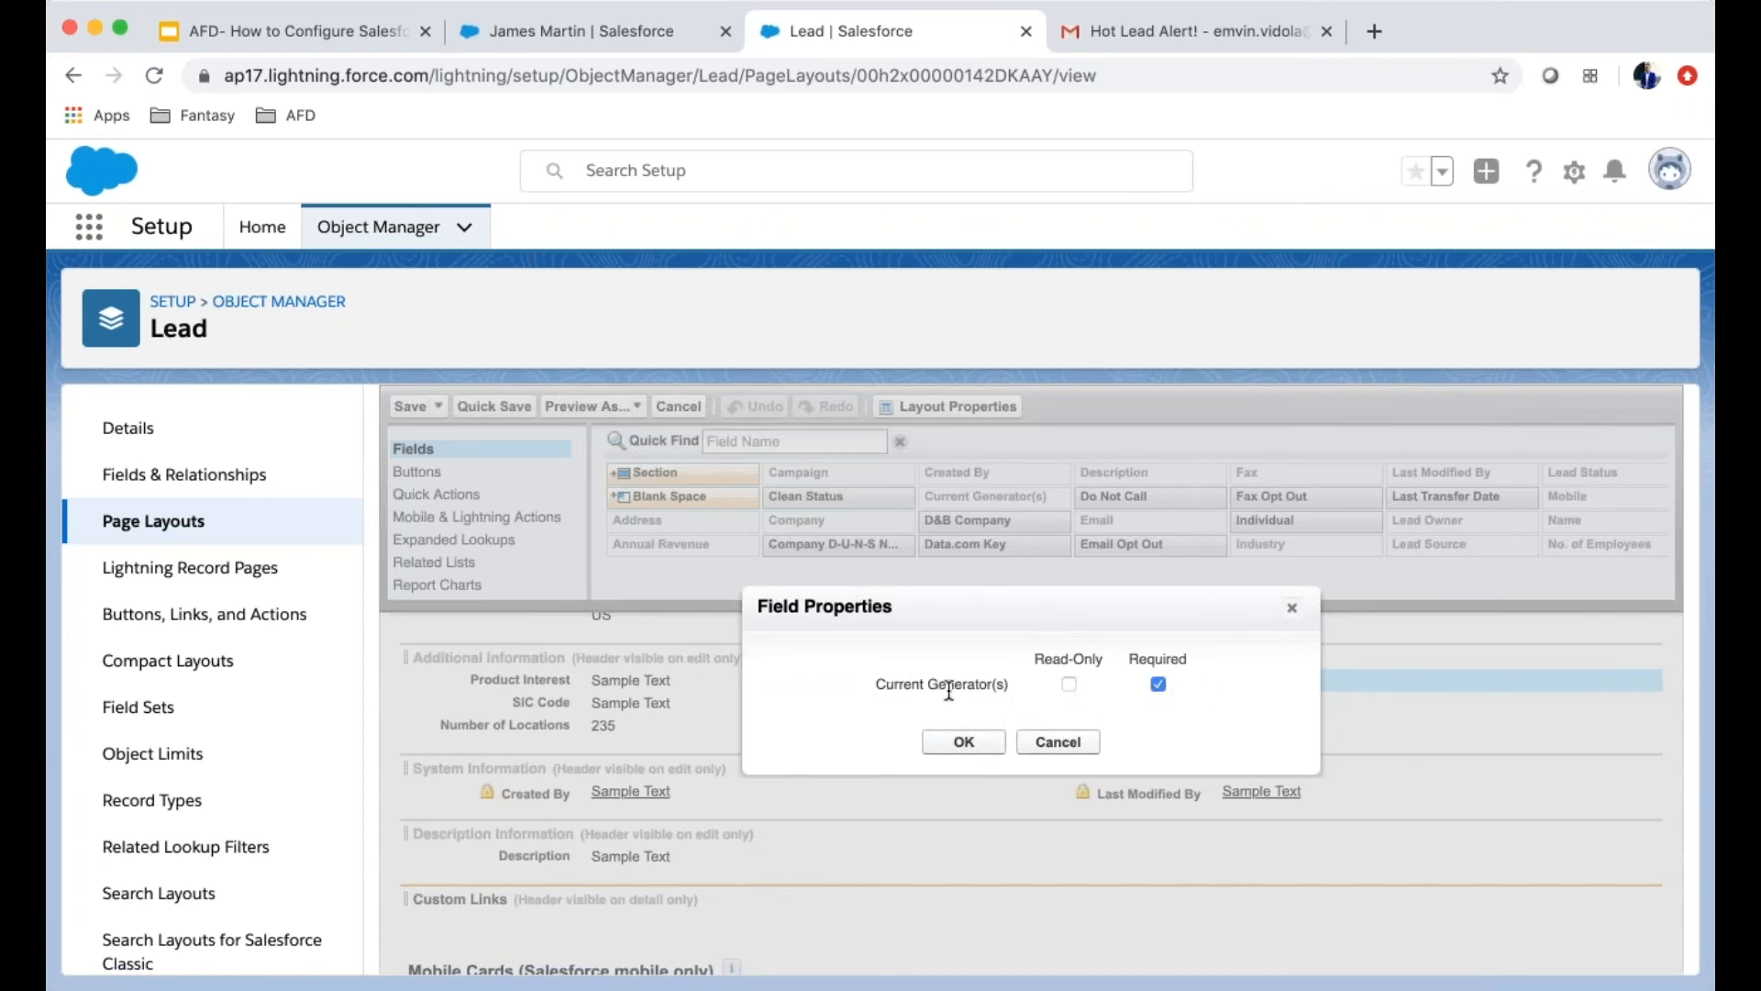
left_click(965, 743)
left_click(404, 407)
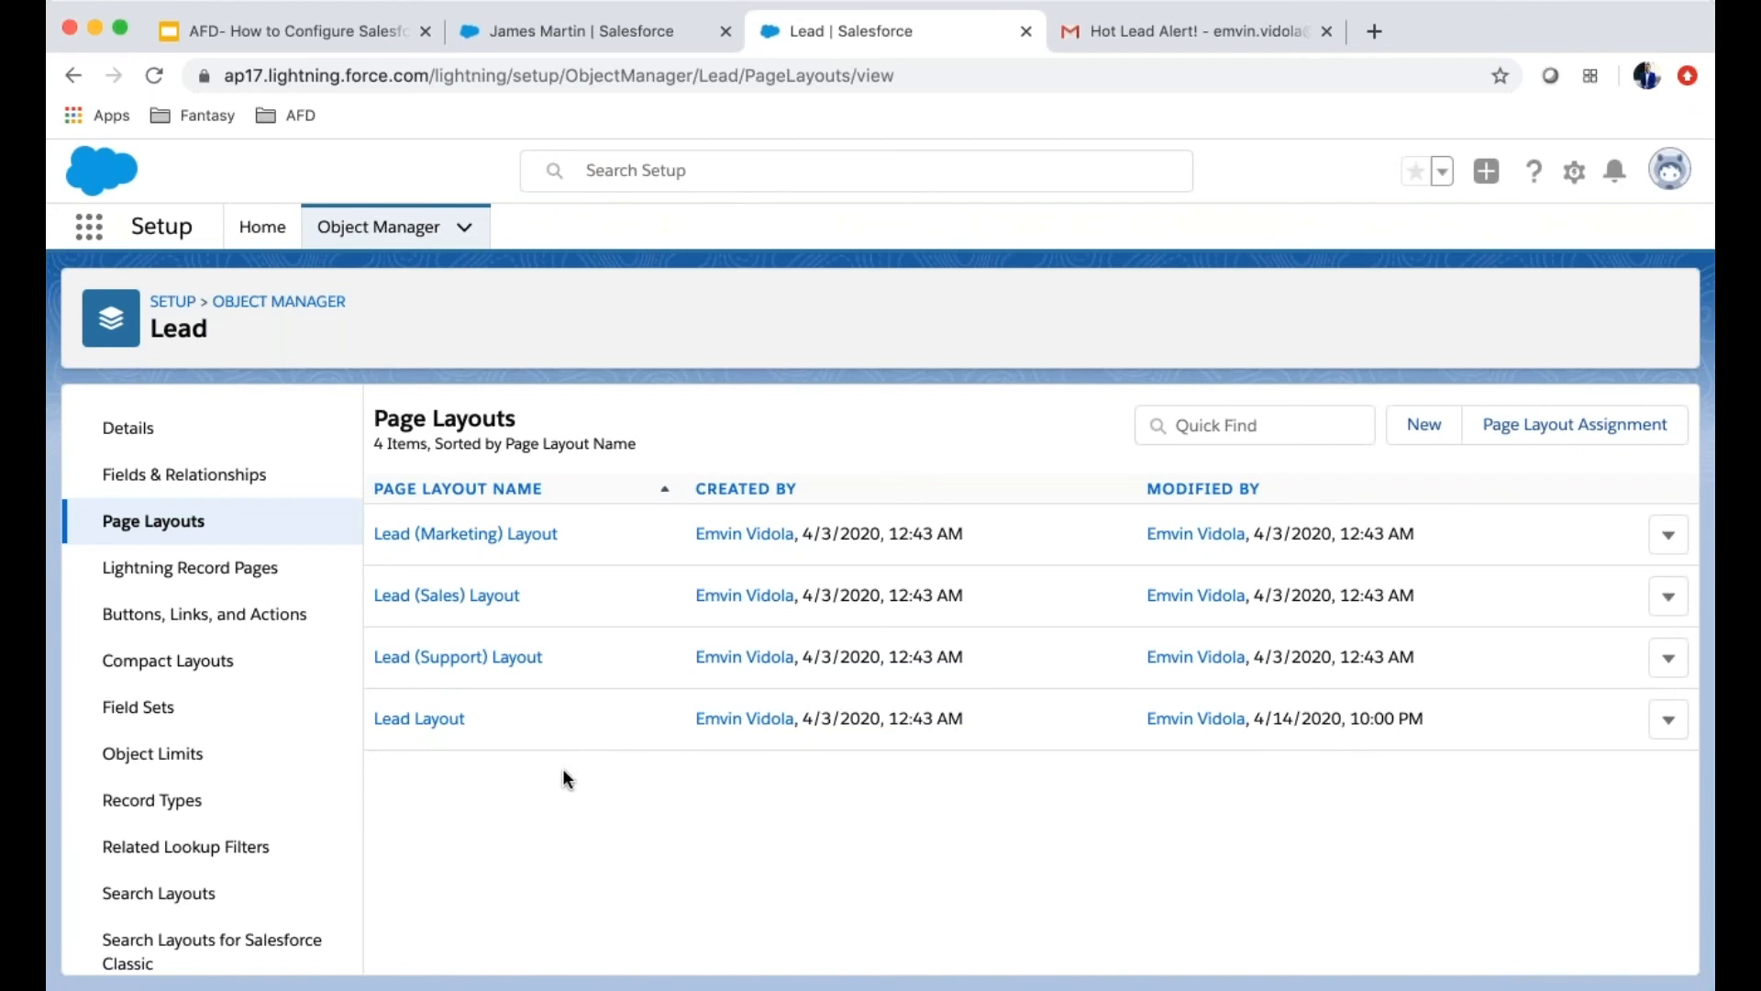
Open a new lead form in the Sales Console and look at the Current Generator(s) field under Additional Information
left_click(626, 35)
left_click(439, 232)
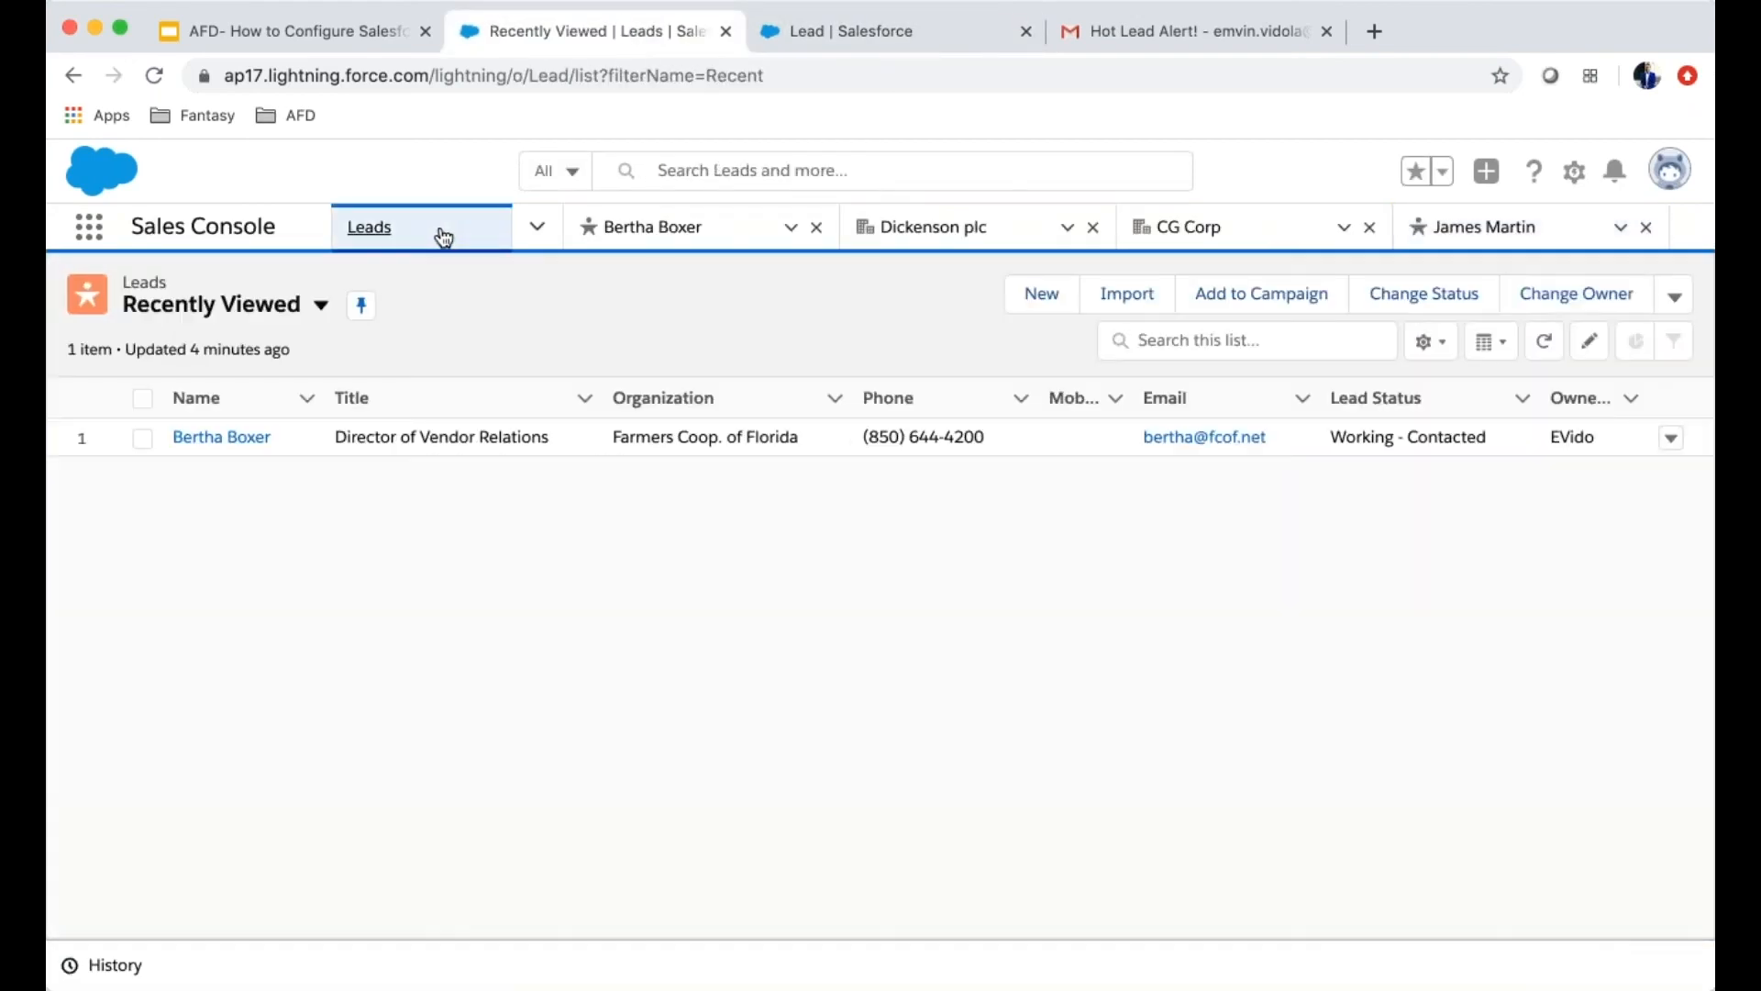
left_click(1020, 296)
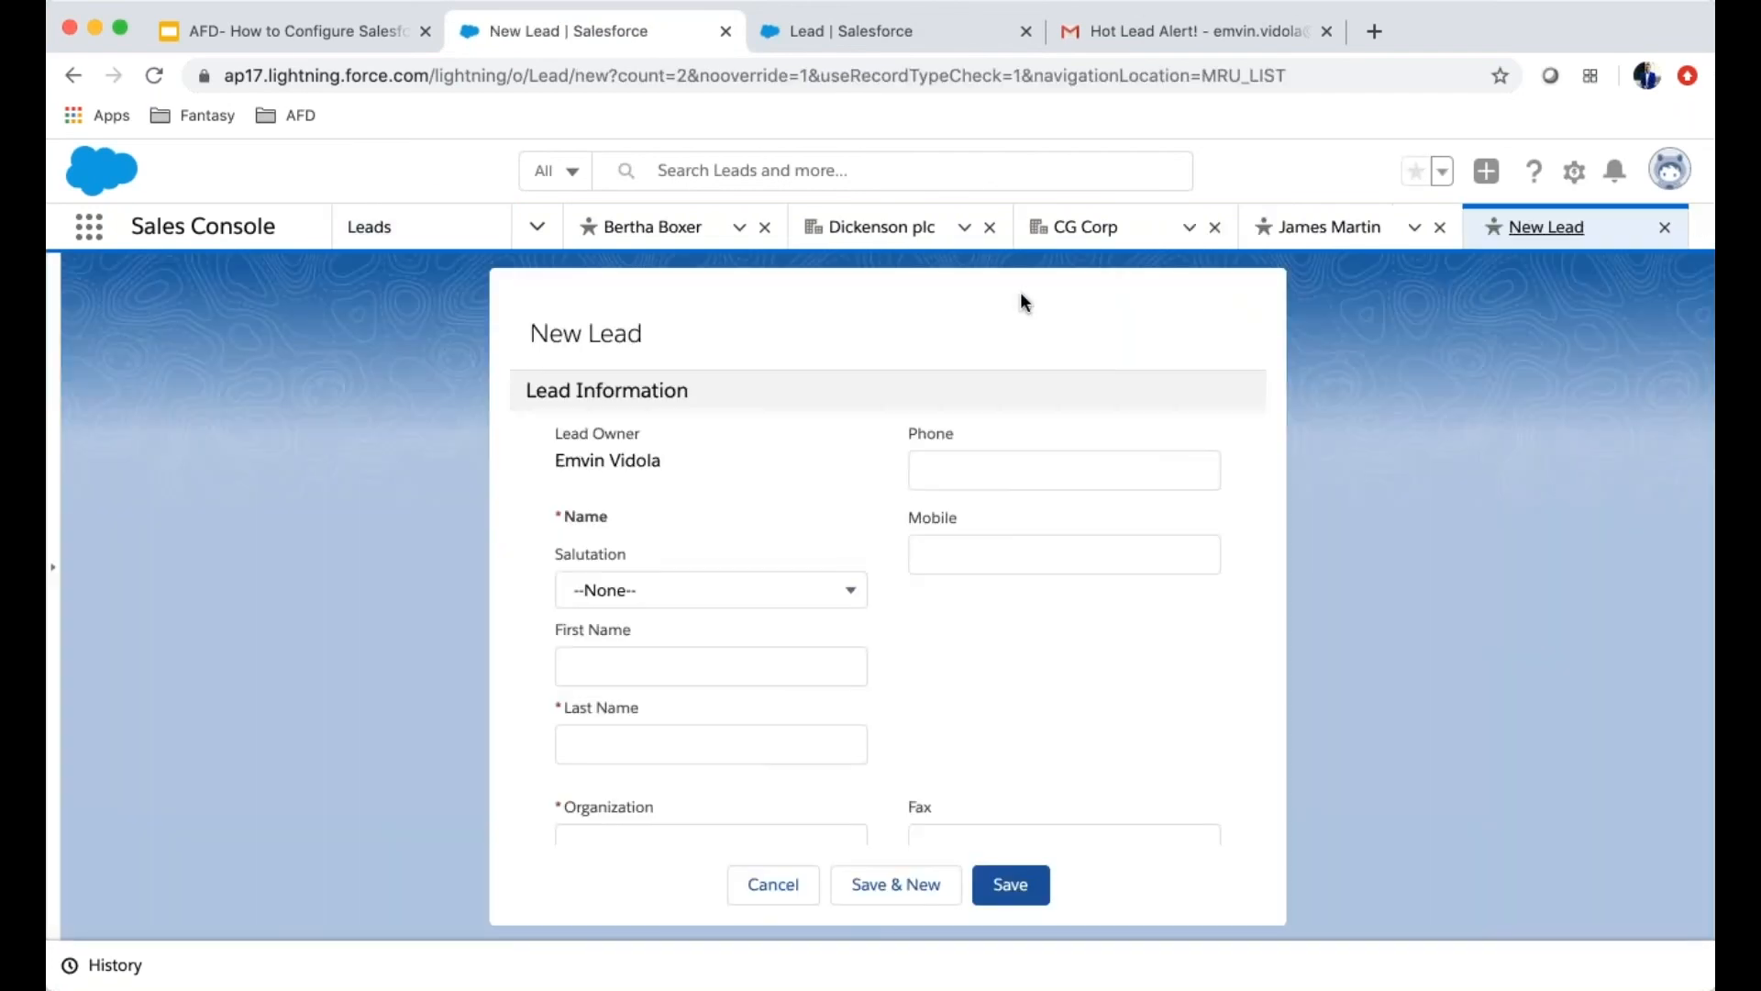
scroll(1114, 724, "down", 15)
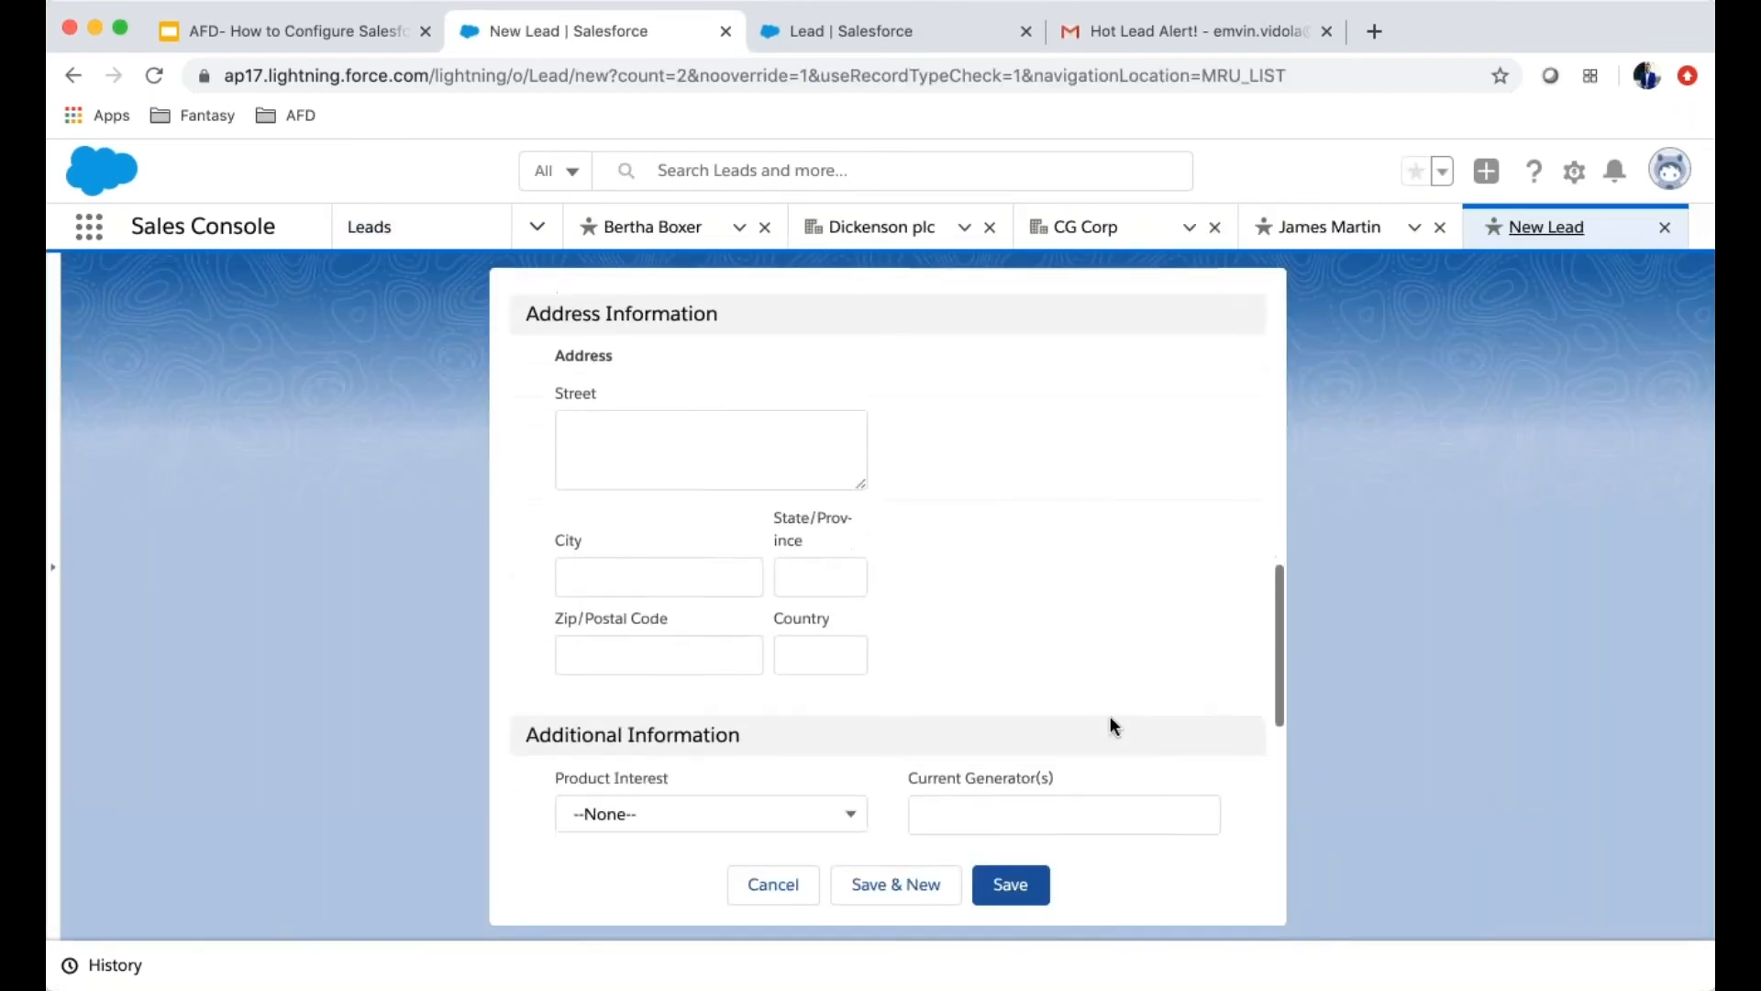
scroll(1110, 718, "up", 3)
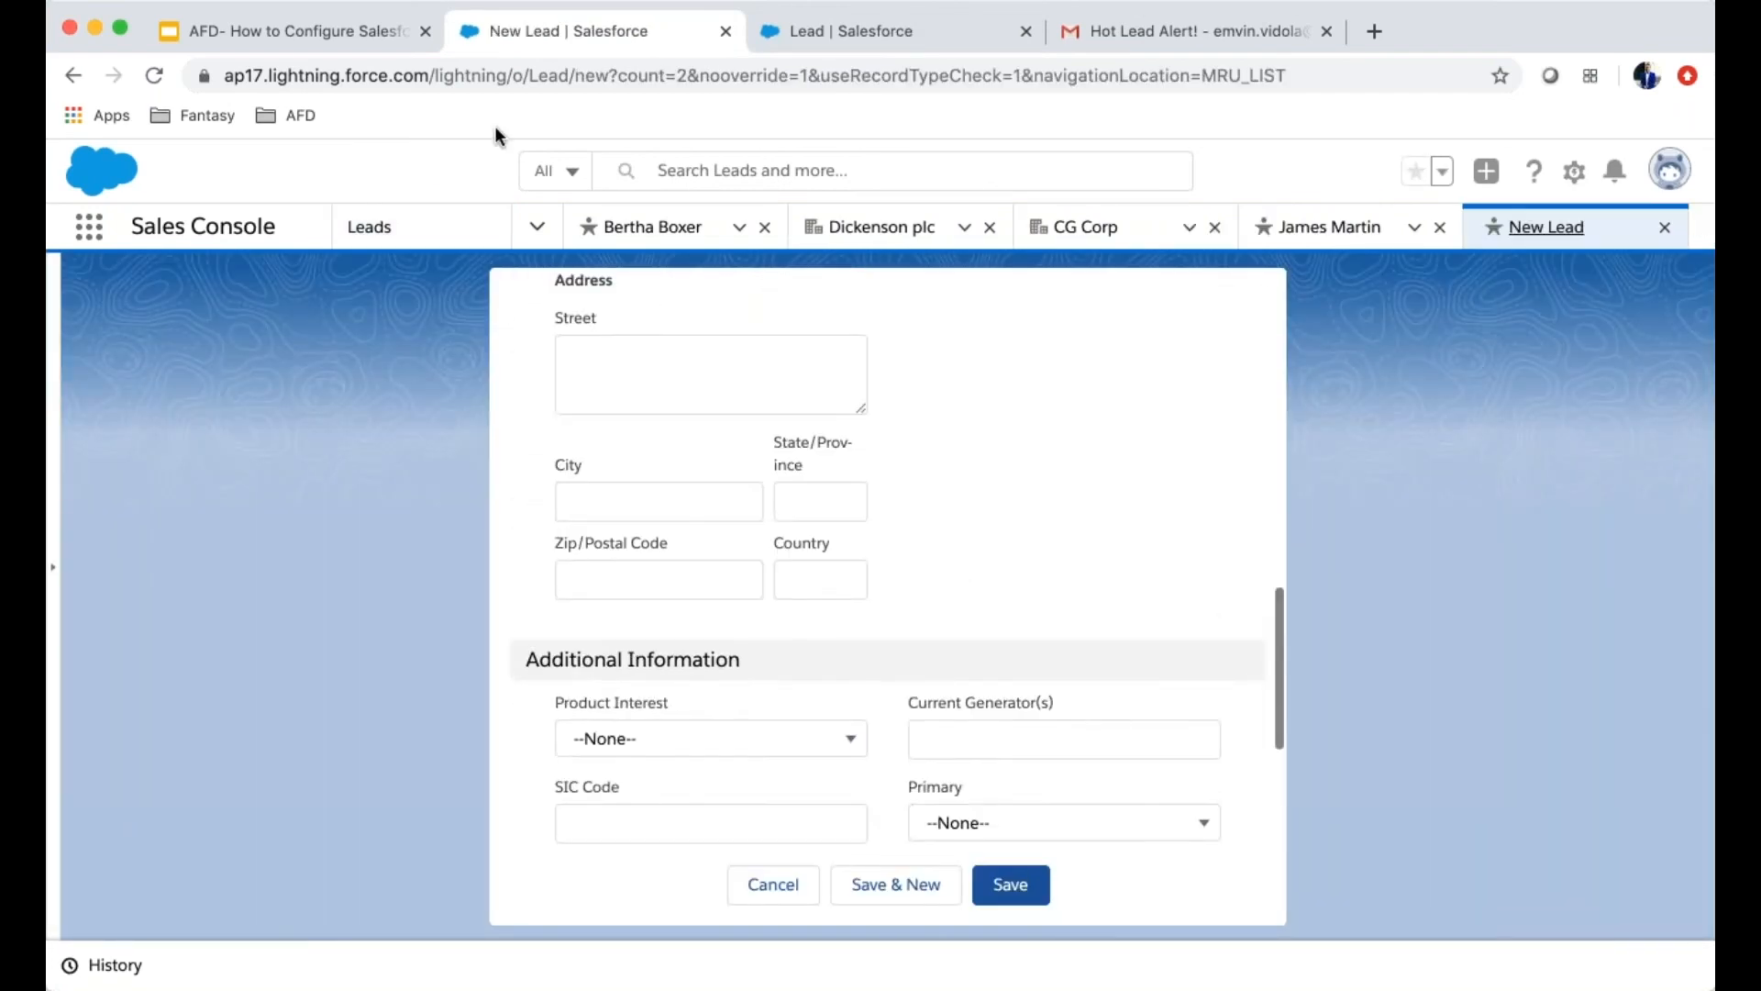
Reload the New Lead form to check whether Current Generator(s) is marked as required, and cancel the form
left_click(150, 68)
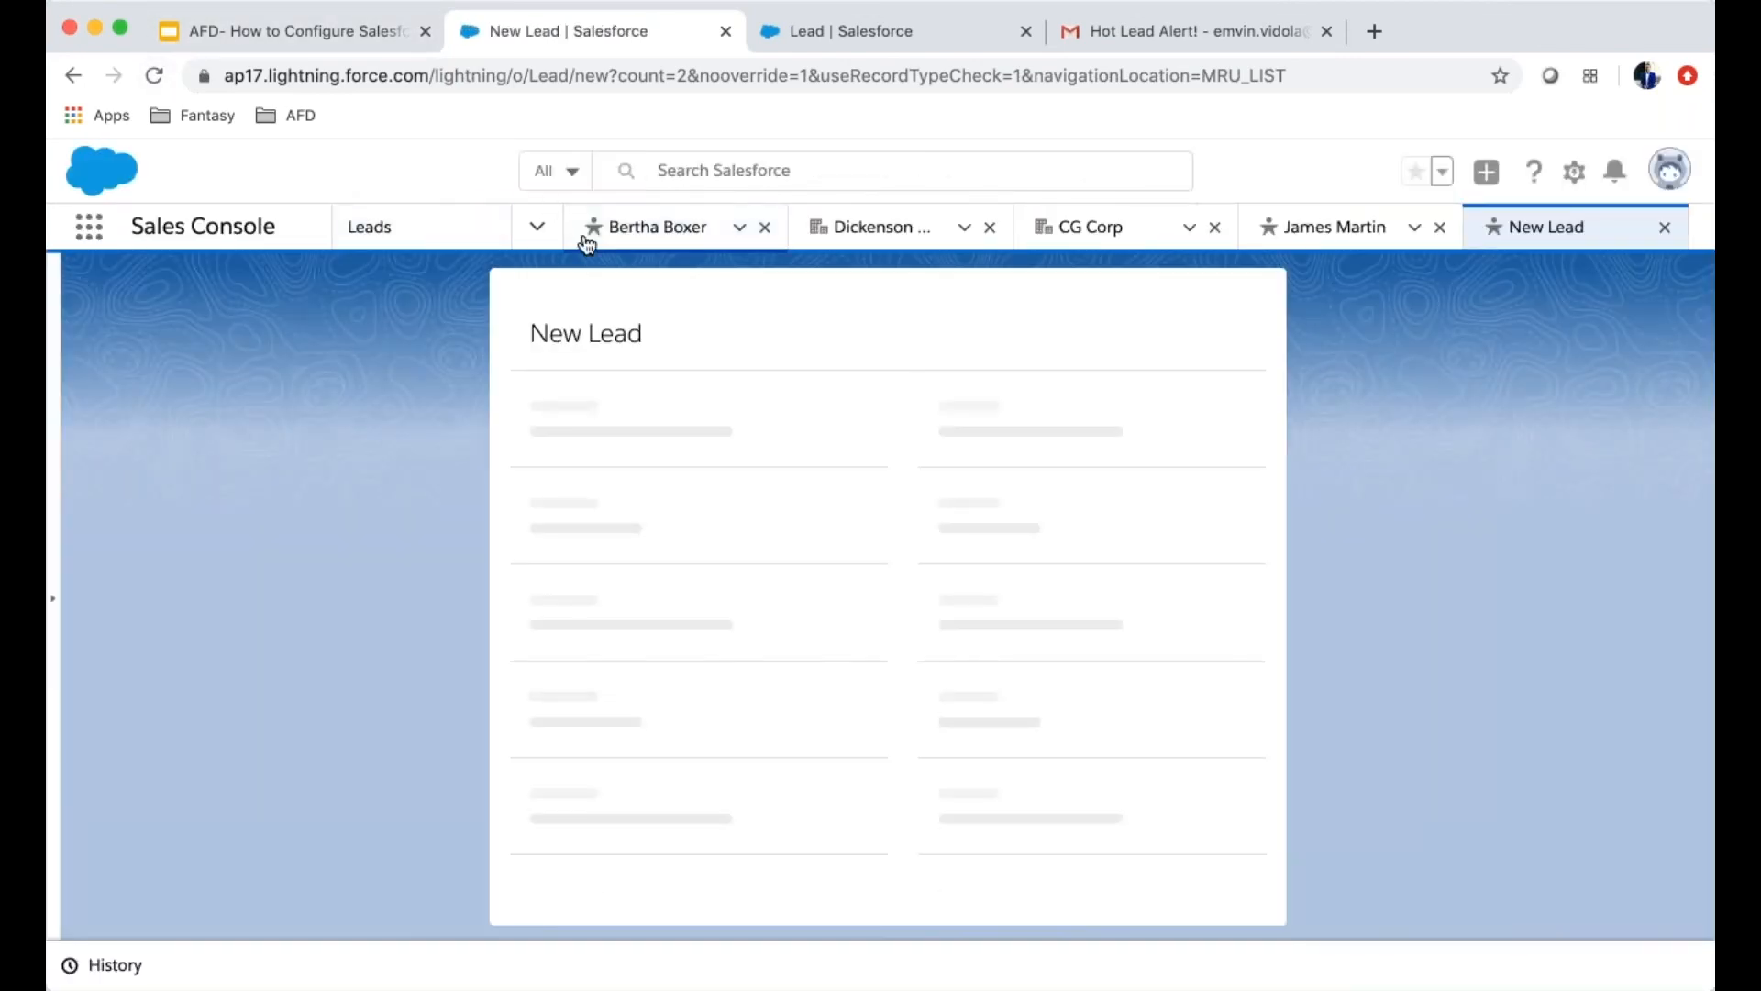
scroll(893, 498, "down", 3)
scroll(895, 498, "down", 10)
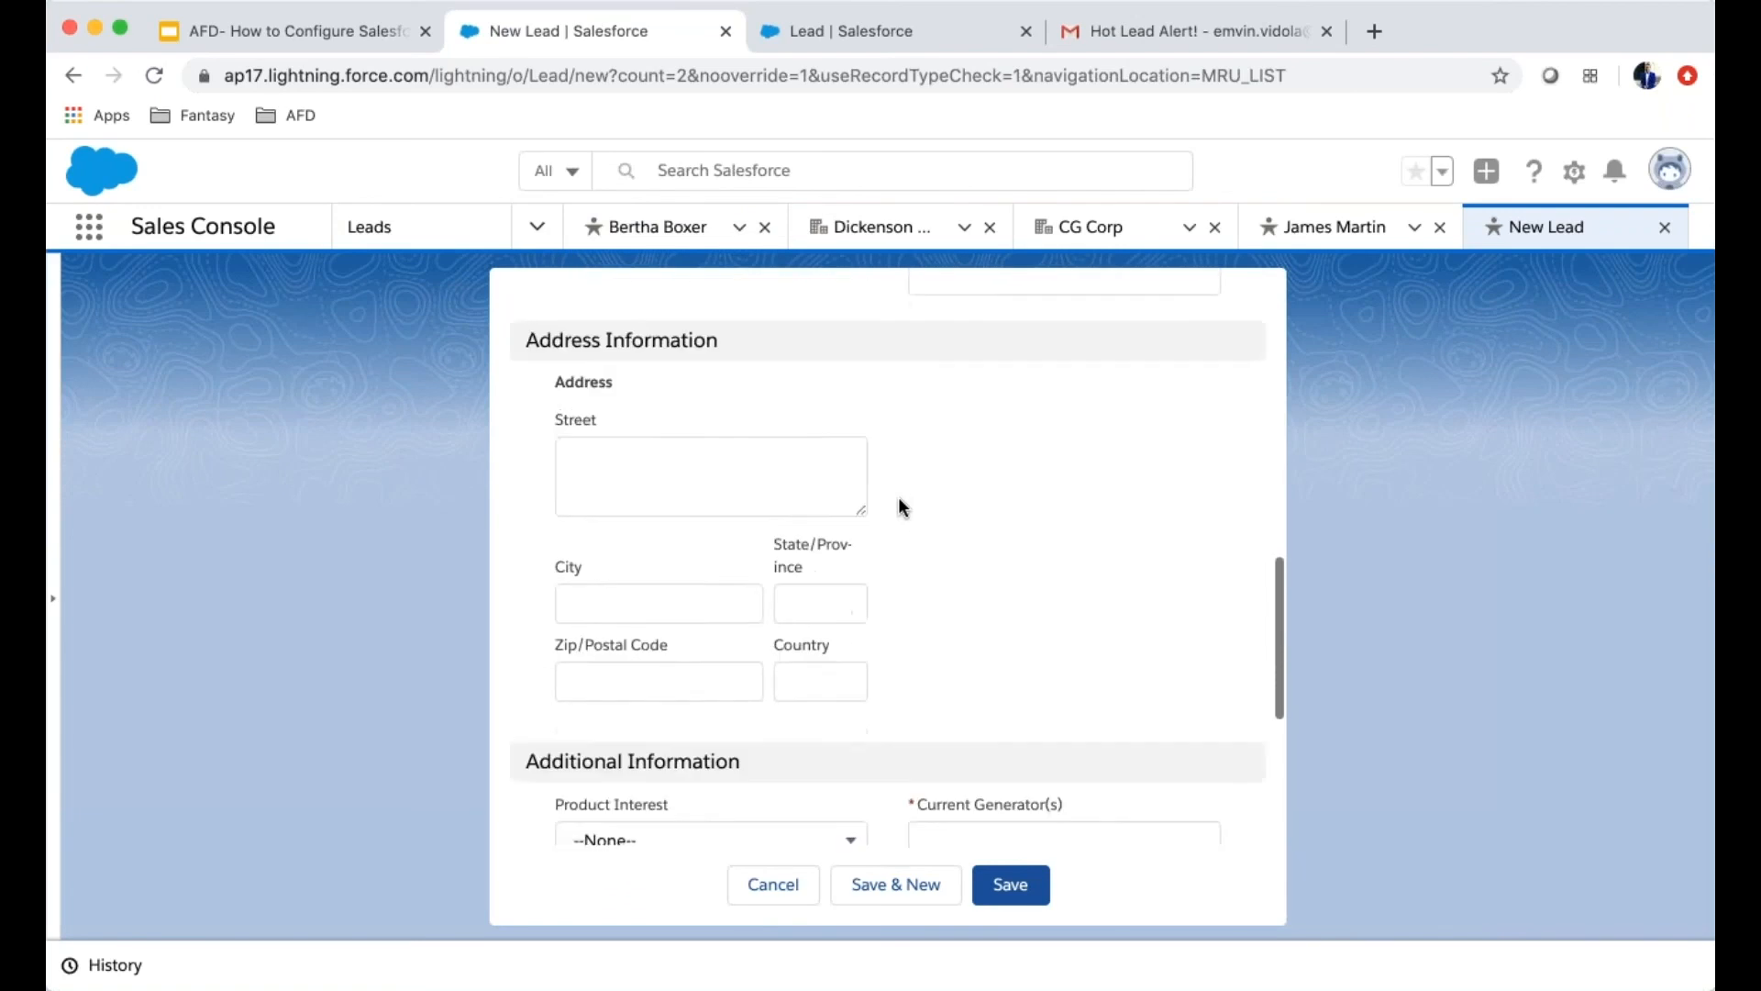
left_click_drag(906, 592, 1072, 601)
left_click(1138, 588)
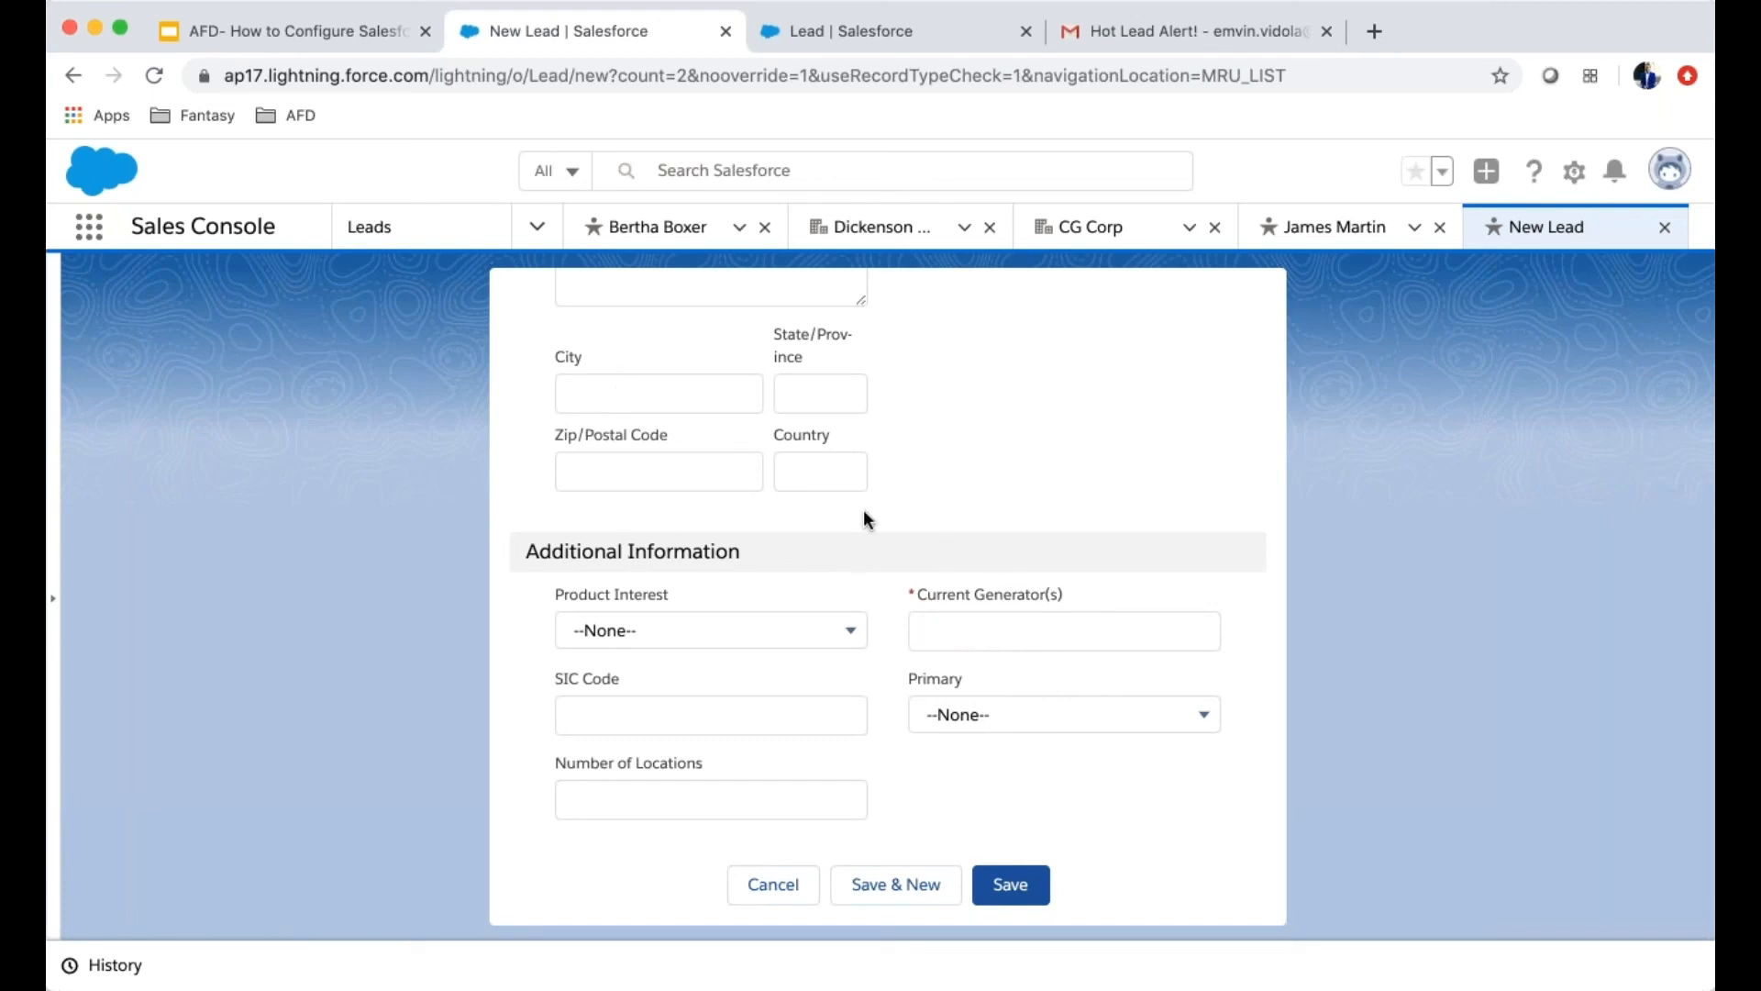
scroll(864, 516, "up", 10)
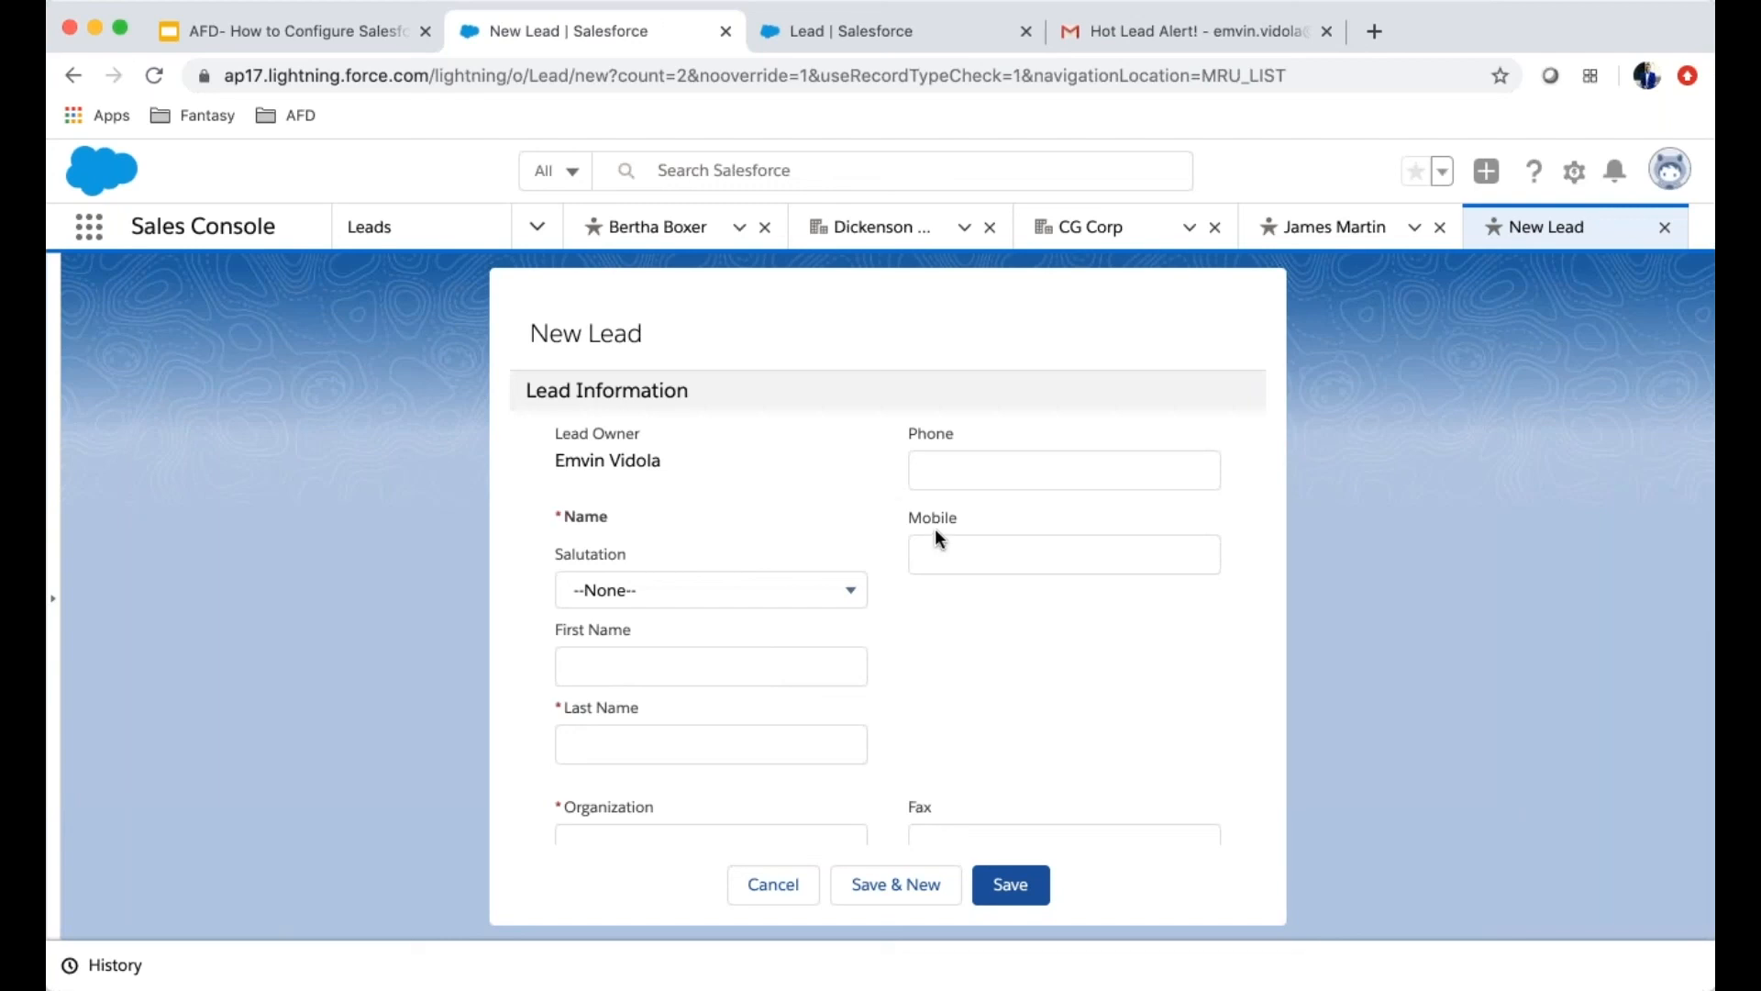
scroll(936, 537, "down", 15)
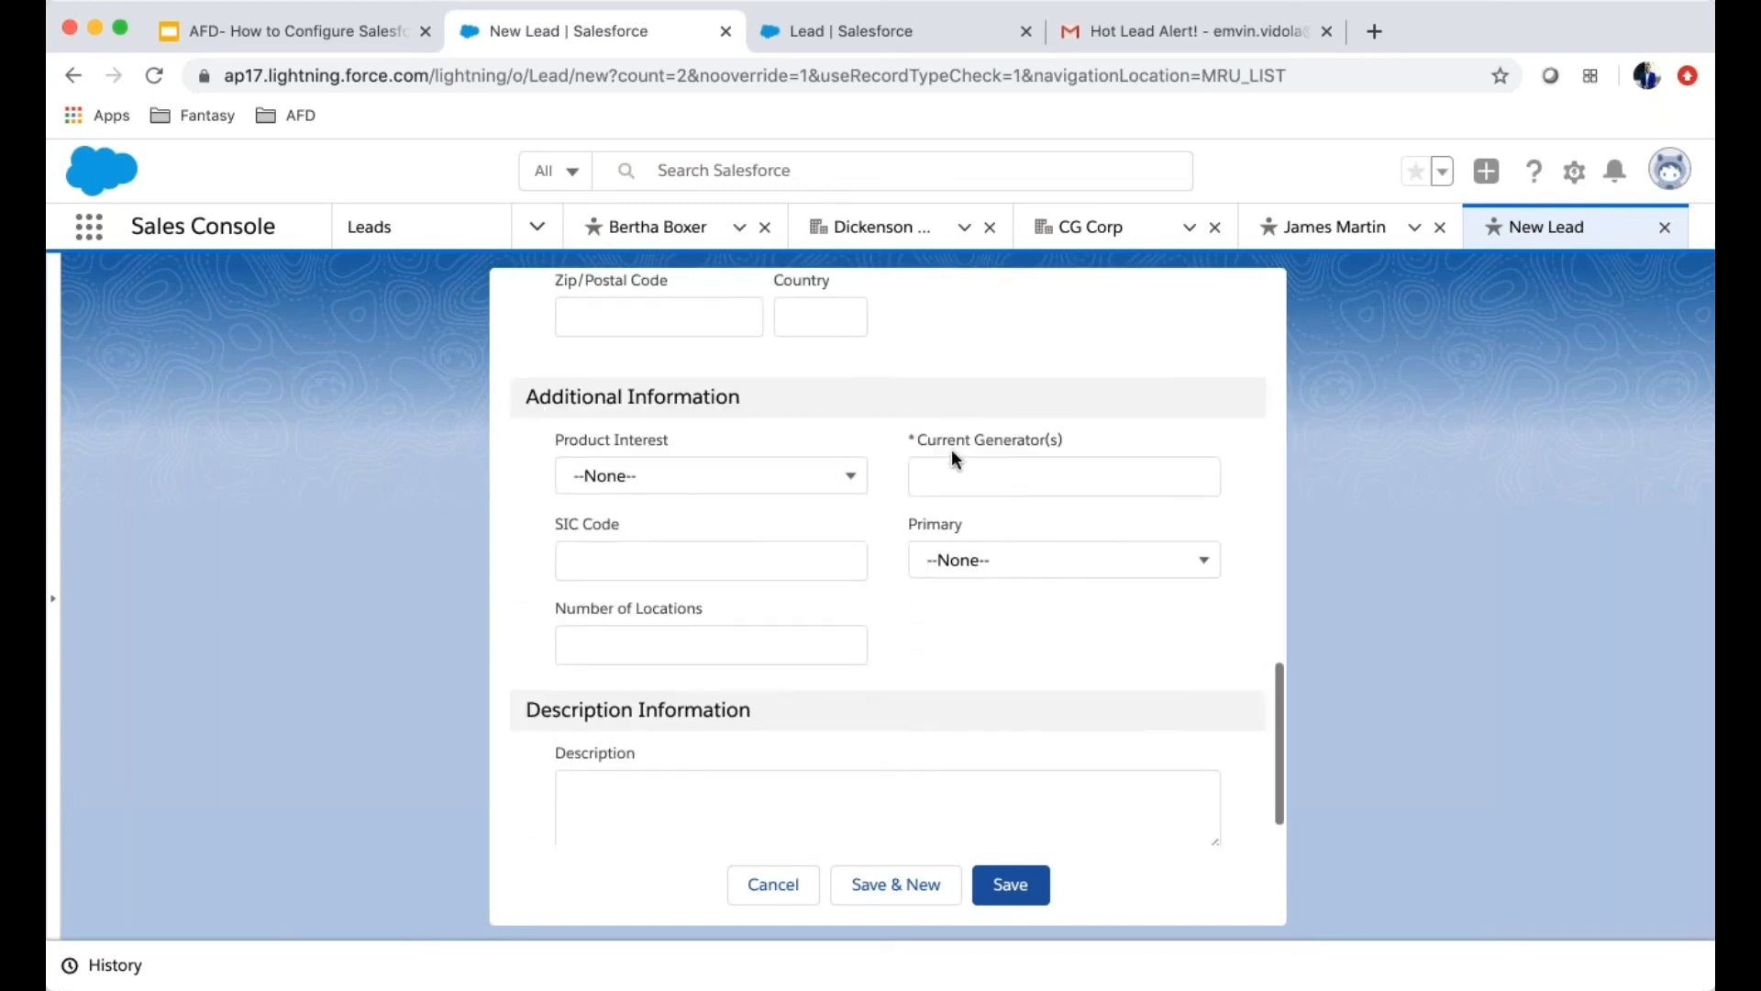
left_click_drag(899, 439, 1165, 447)
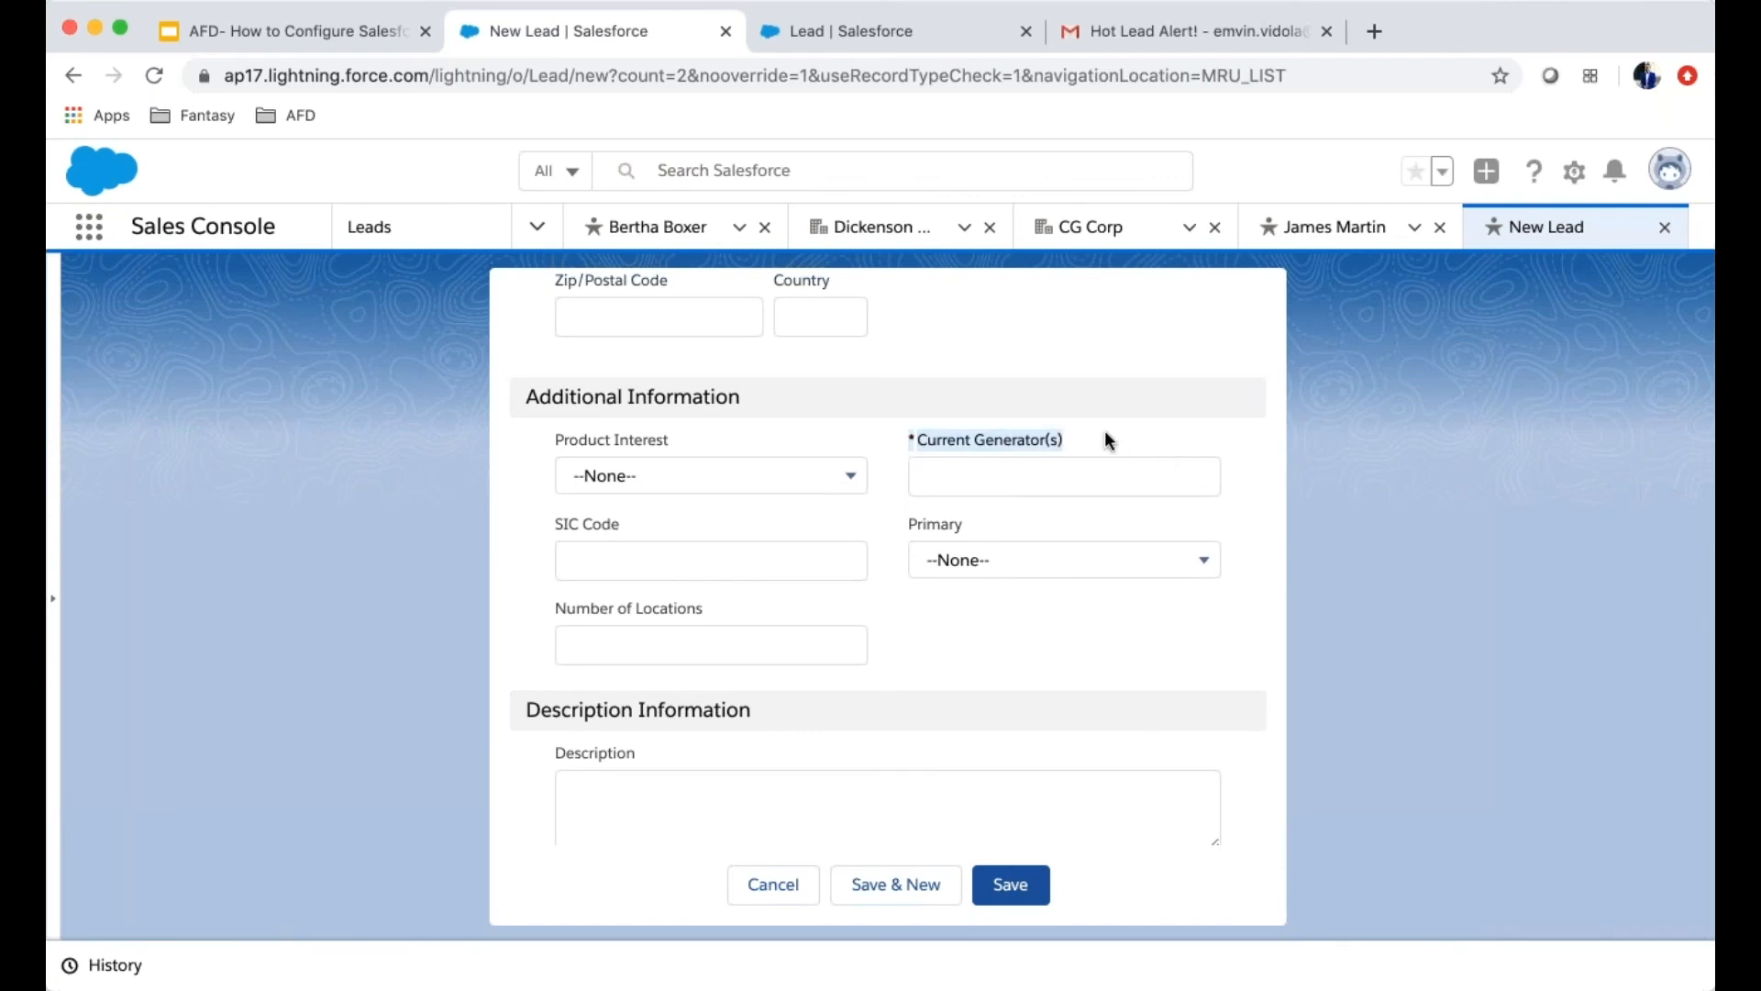
left_click(784, 888)
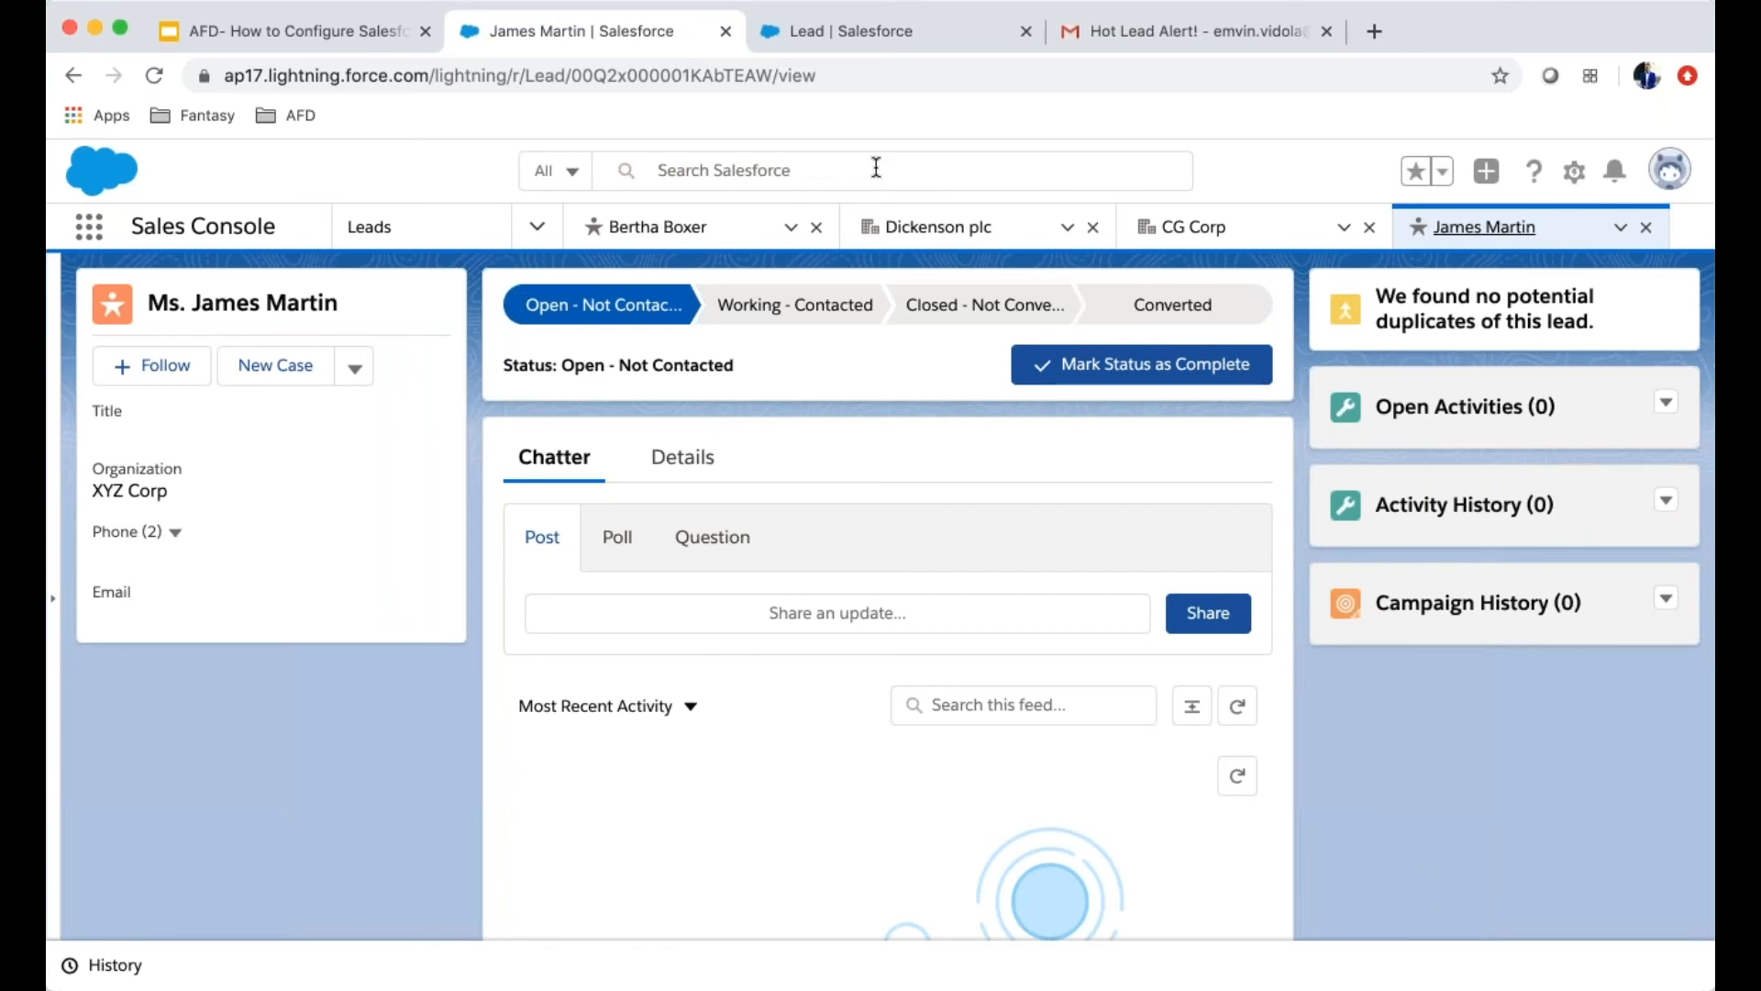
Return to Salesforce Setup, search the Setup home for "process build", and open Process Builder
left_click(849, 40)
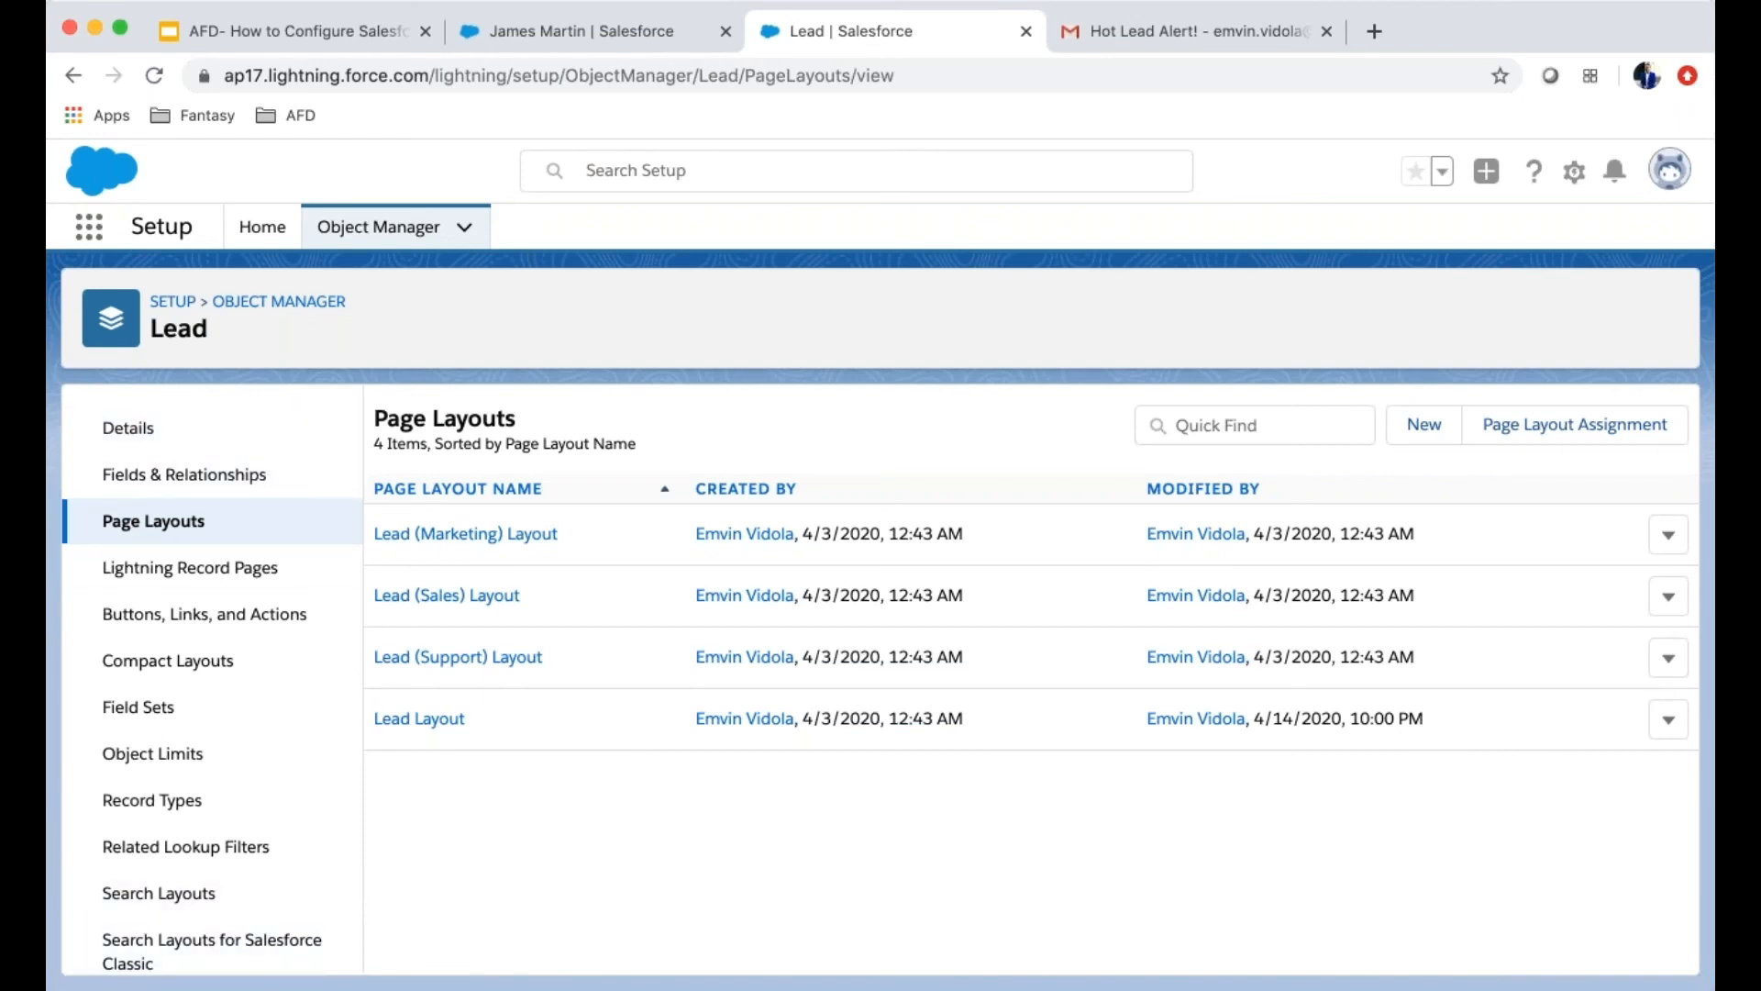
left_click(265, 230)
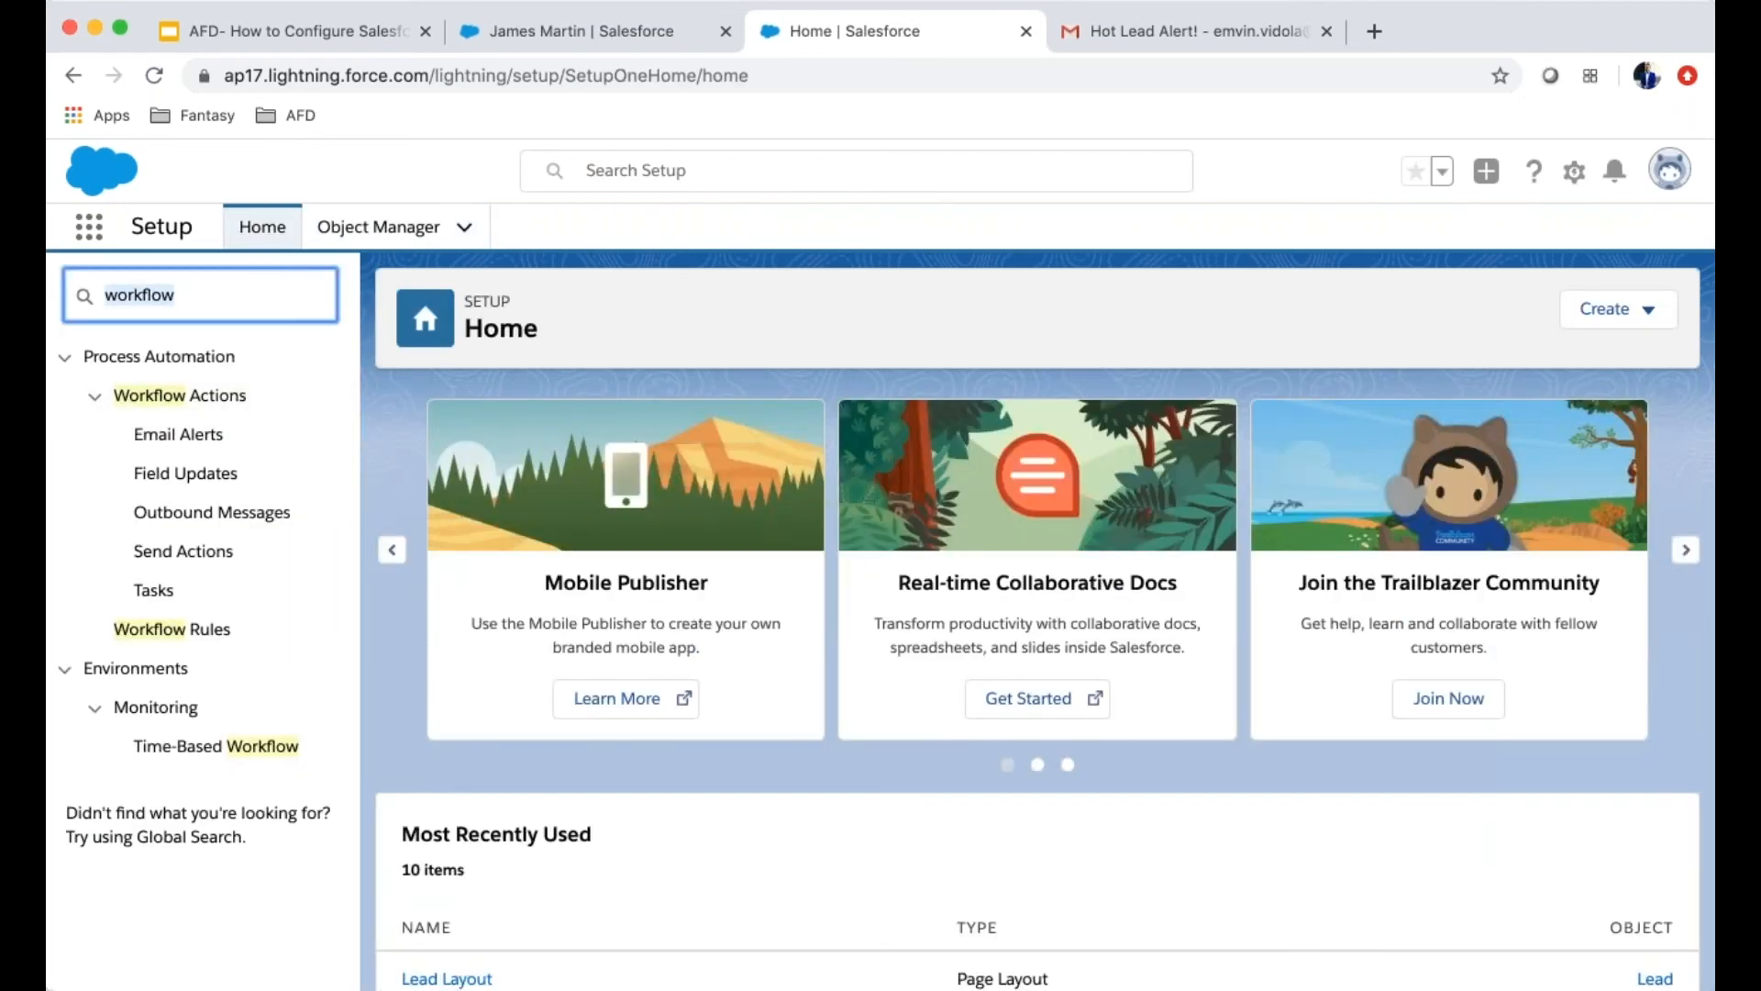
type("process builcer")
key("BackSpace")
key("BackSpace")
key("BackSpace")
type("s")
key("BackSpace")
type("d")
left_click(168, 407)
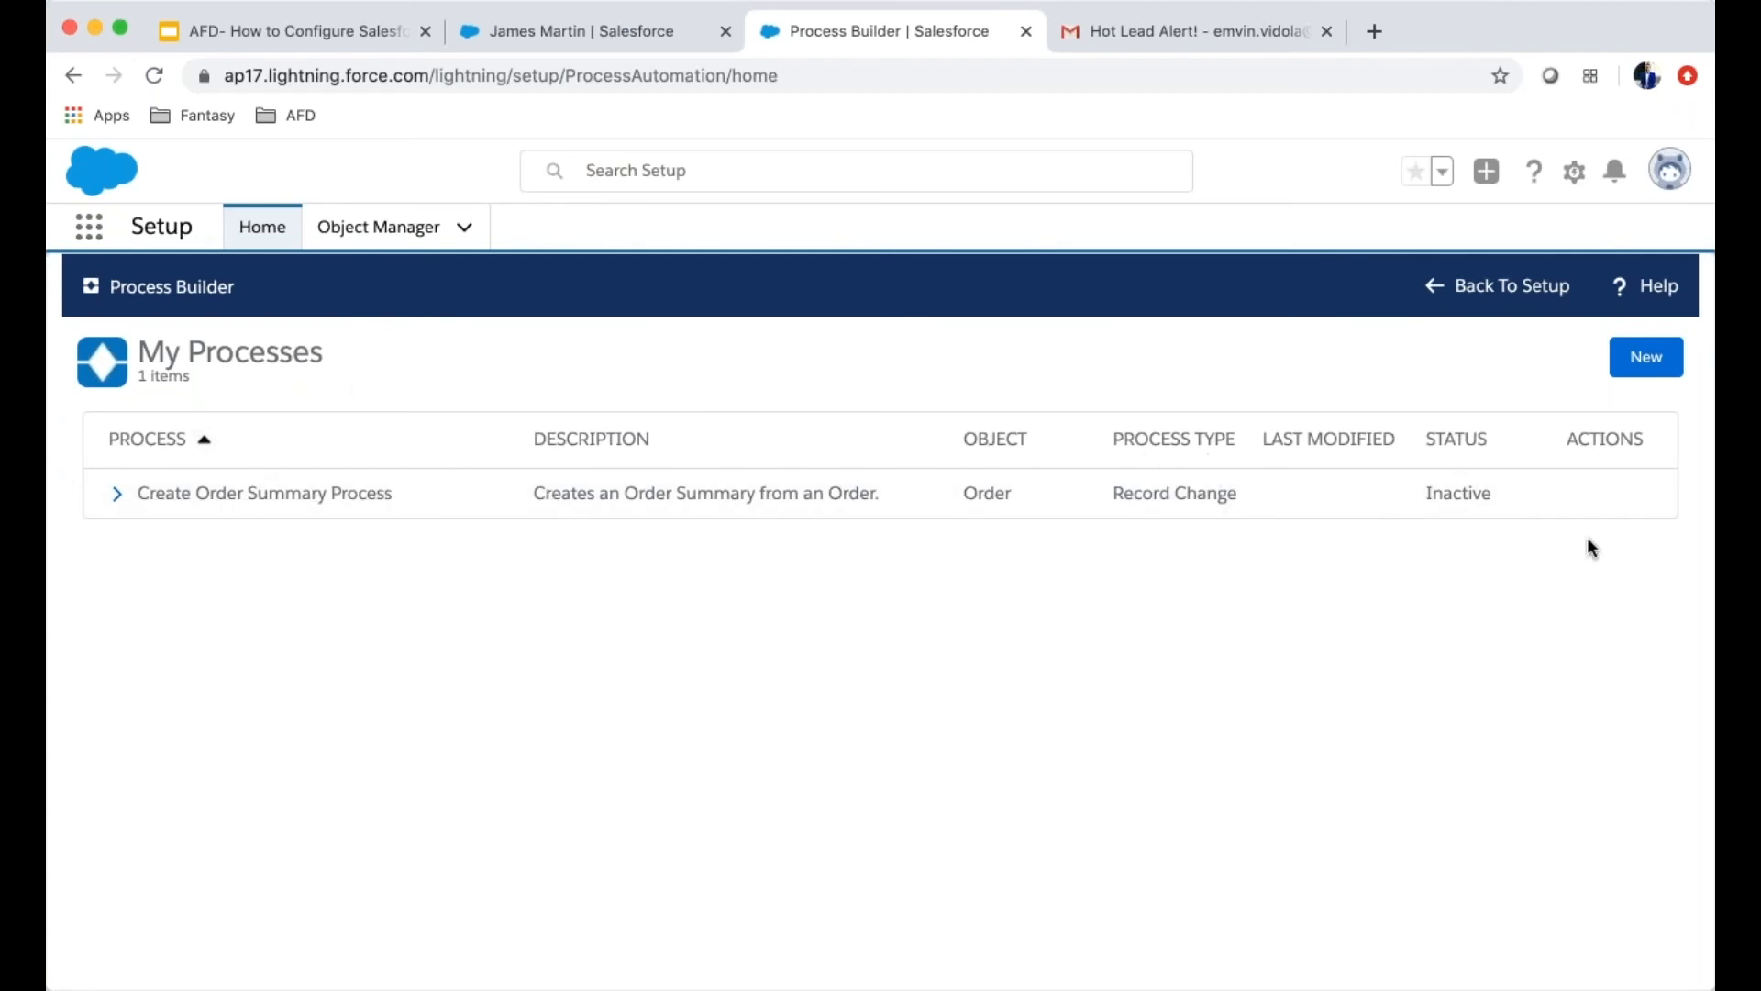
Create a new process named Update Contact Address that starts when a record changes, leaving its description empty
left_click(1651, 363)
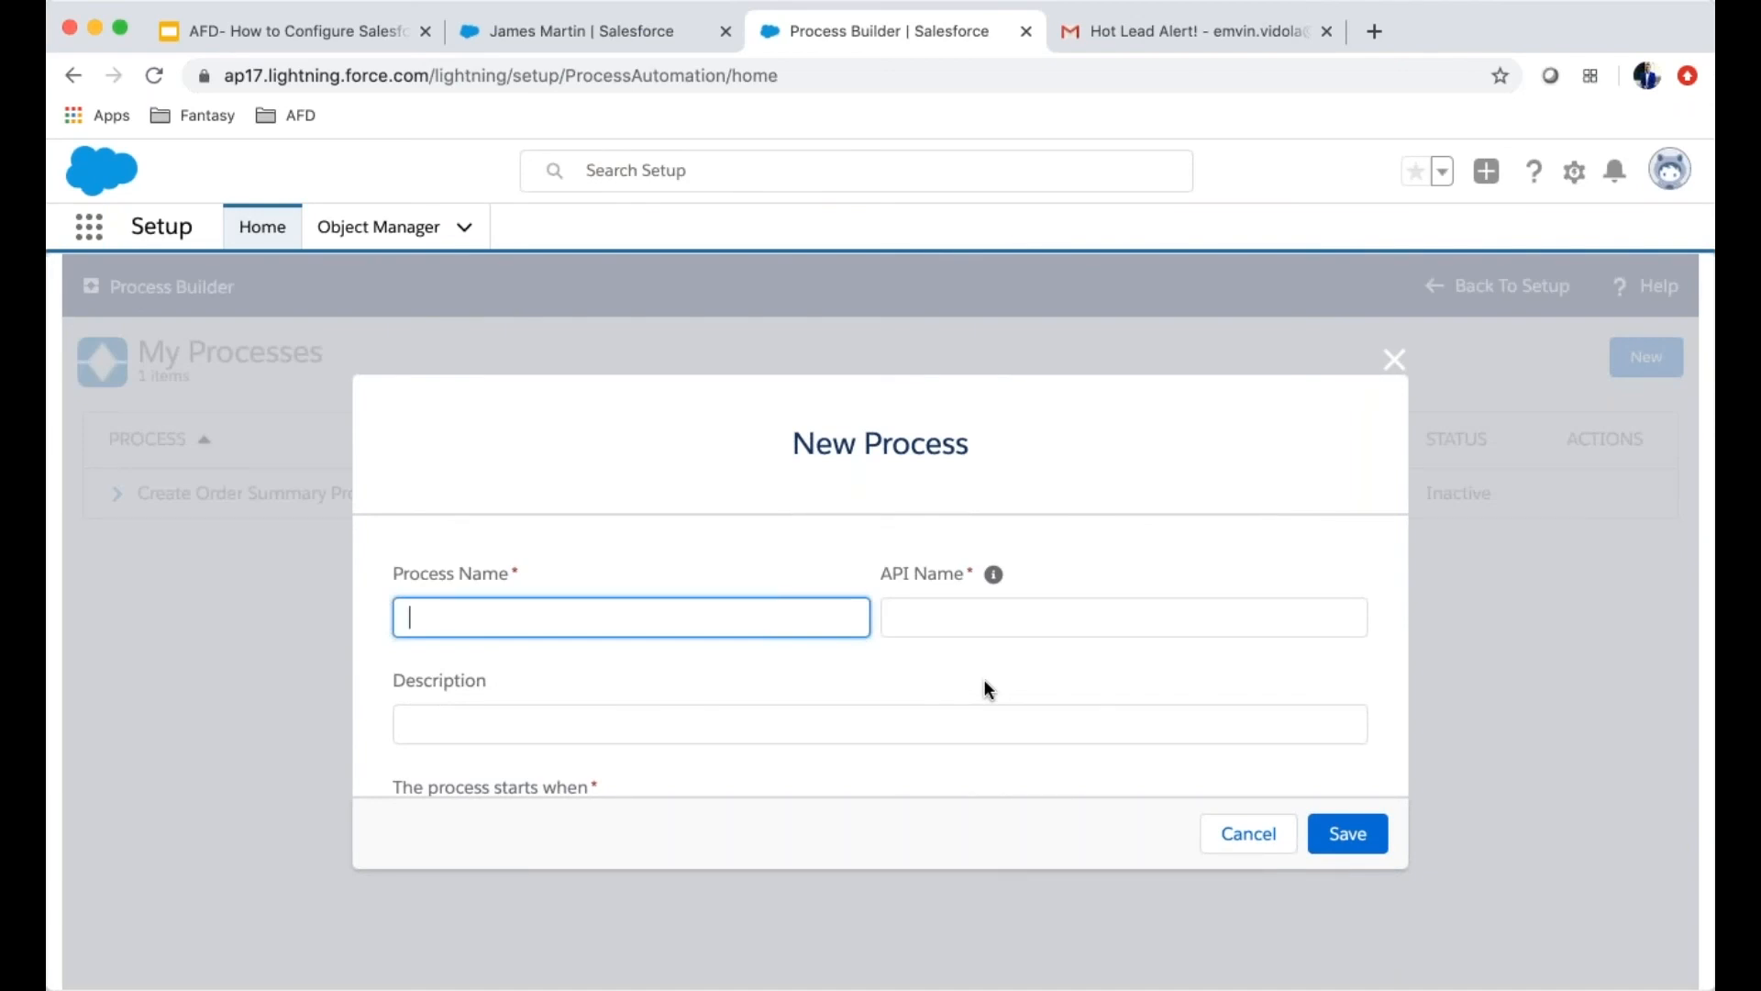
type("Update Con")
type("ct Adre")
key("BackSpace")
key("BackSpace")
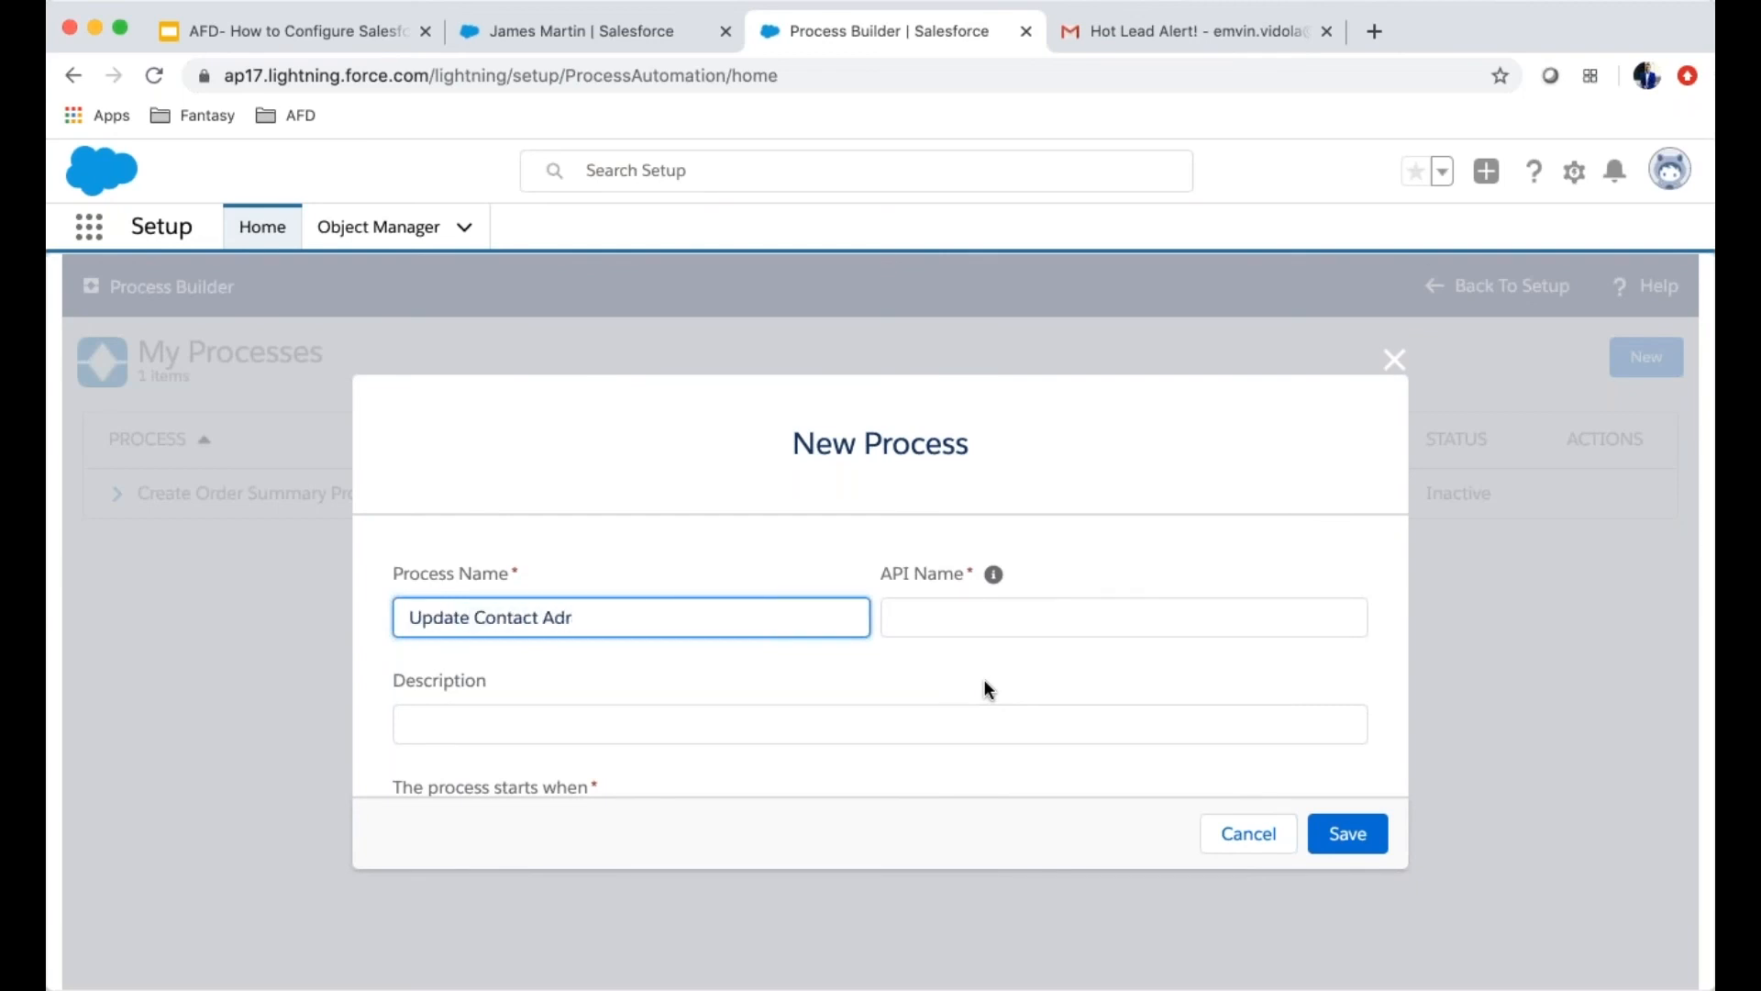
type("dress")
key("Tab")
key("Tab")
key("Tab")
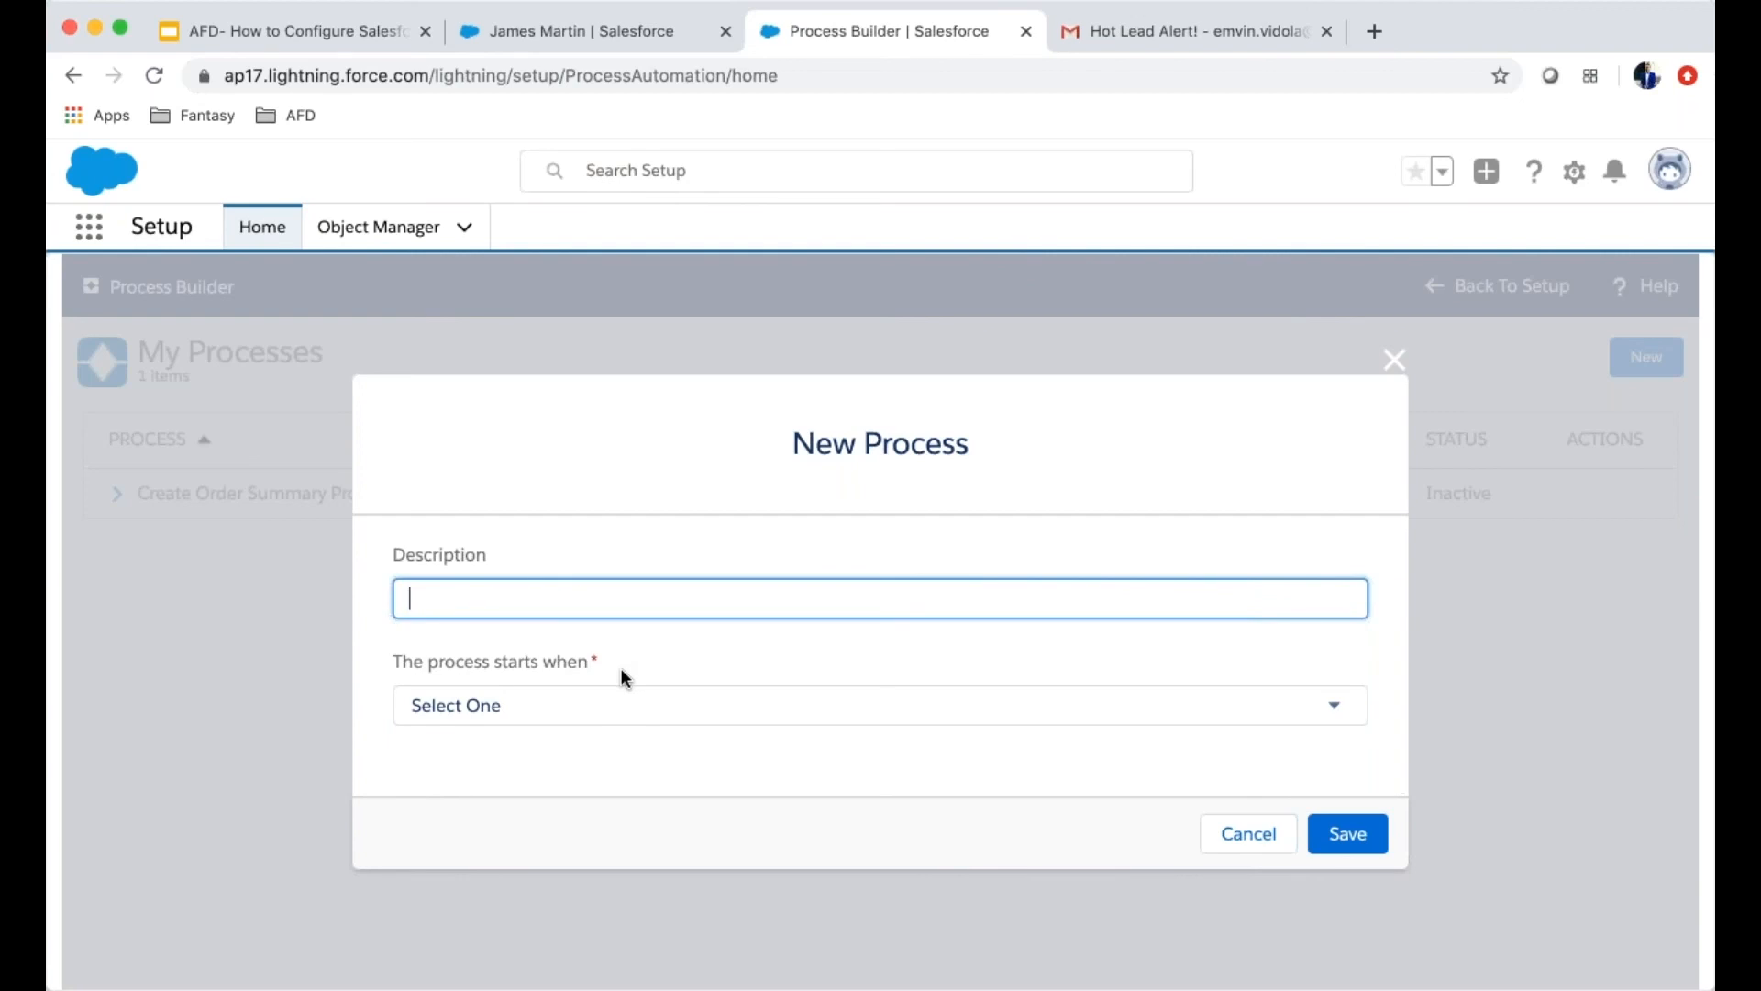
left_click(587, 711)
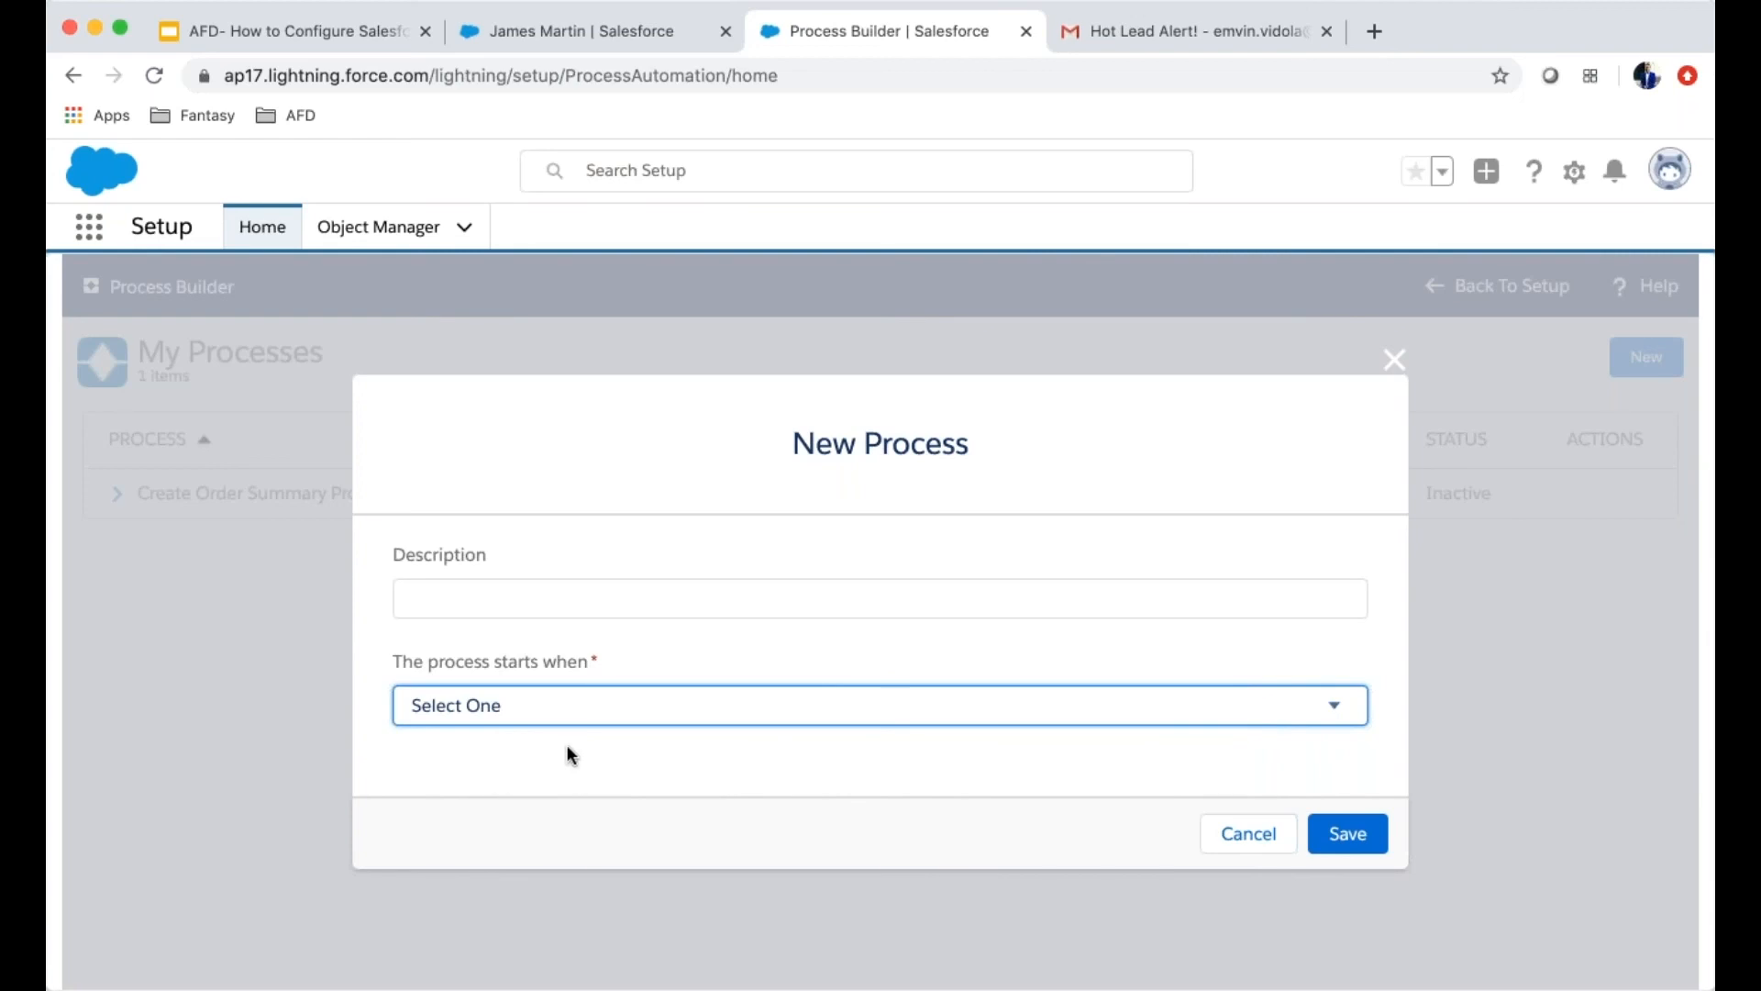
left_click(519, 732)
left_click(1362, 848)
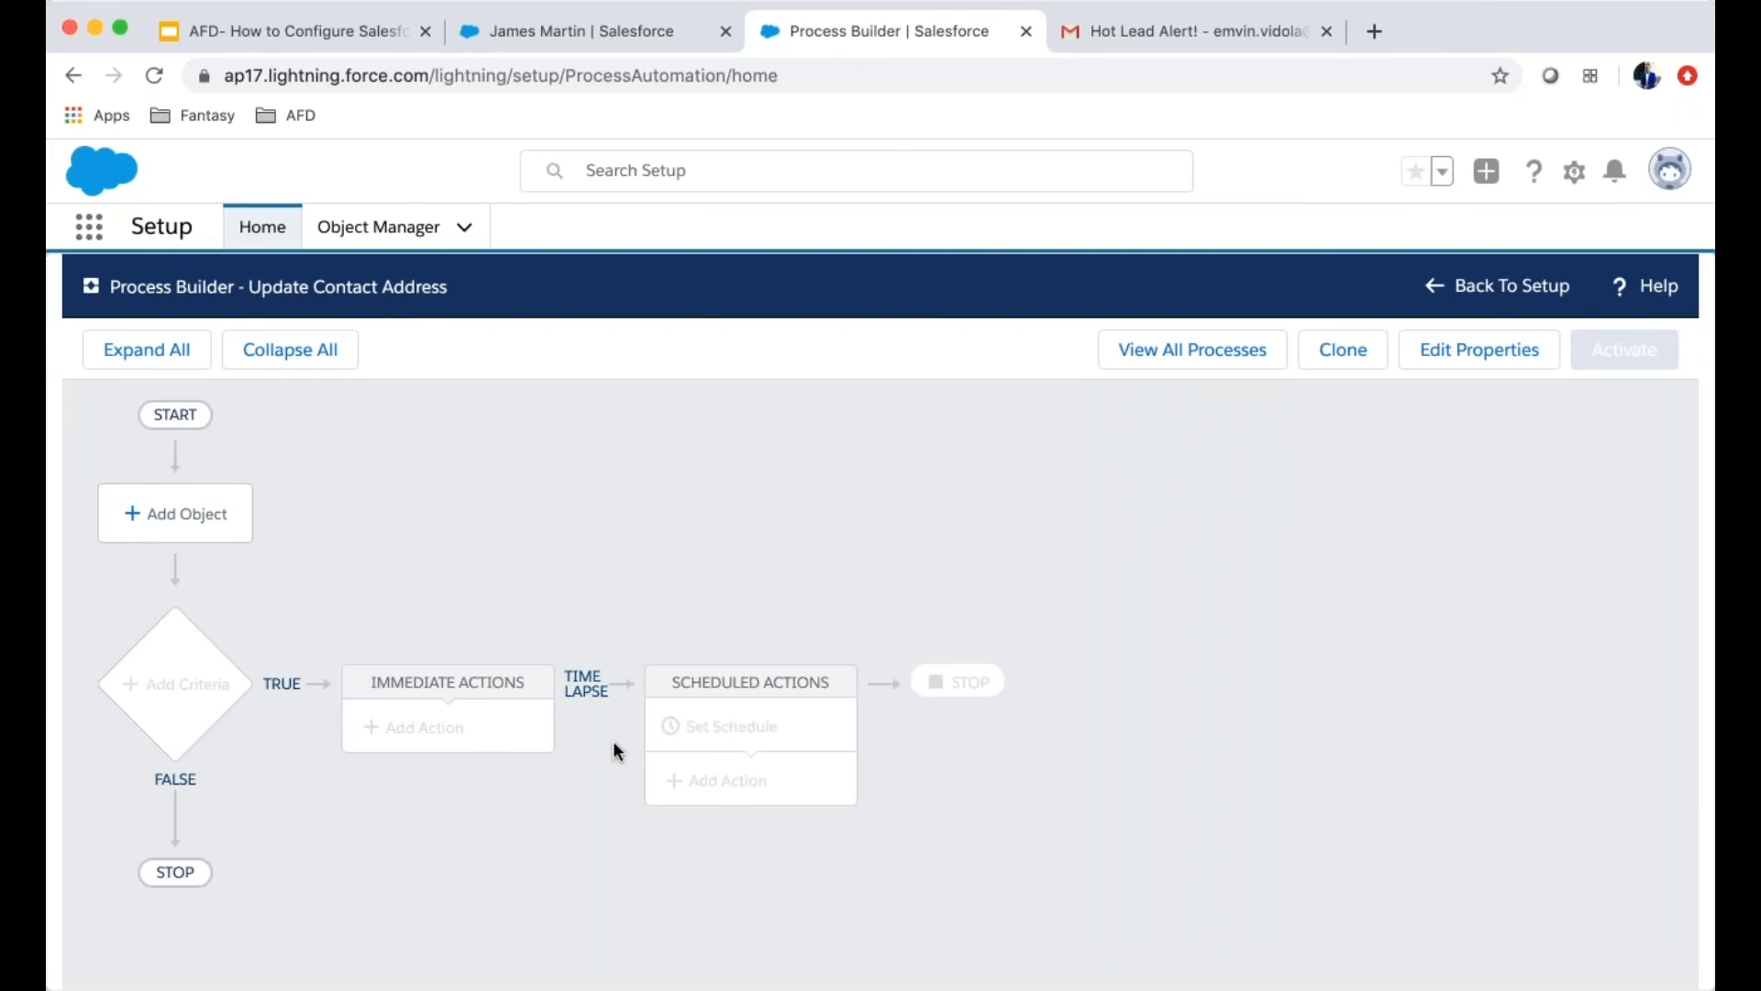
Add Account as the process's object, start the process when a record is created or edited, and save
left_click(183, 527)
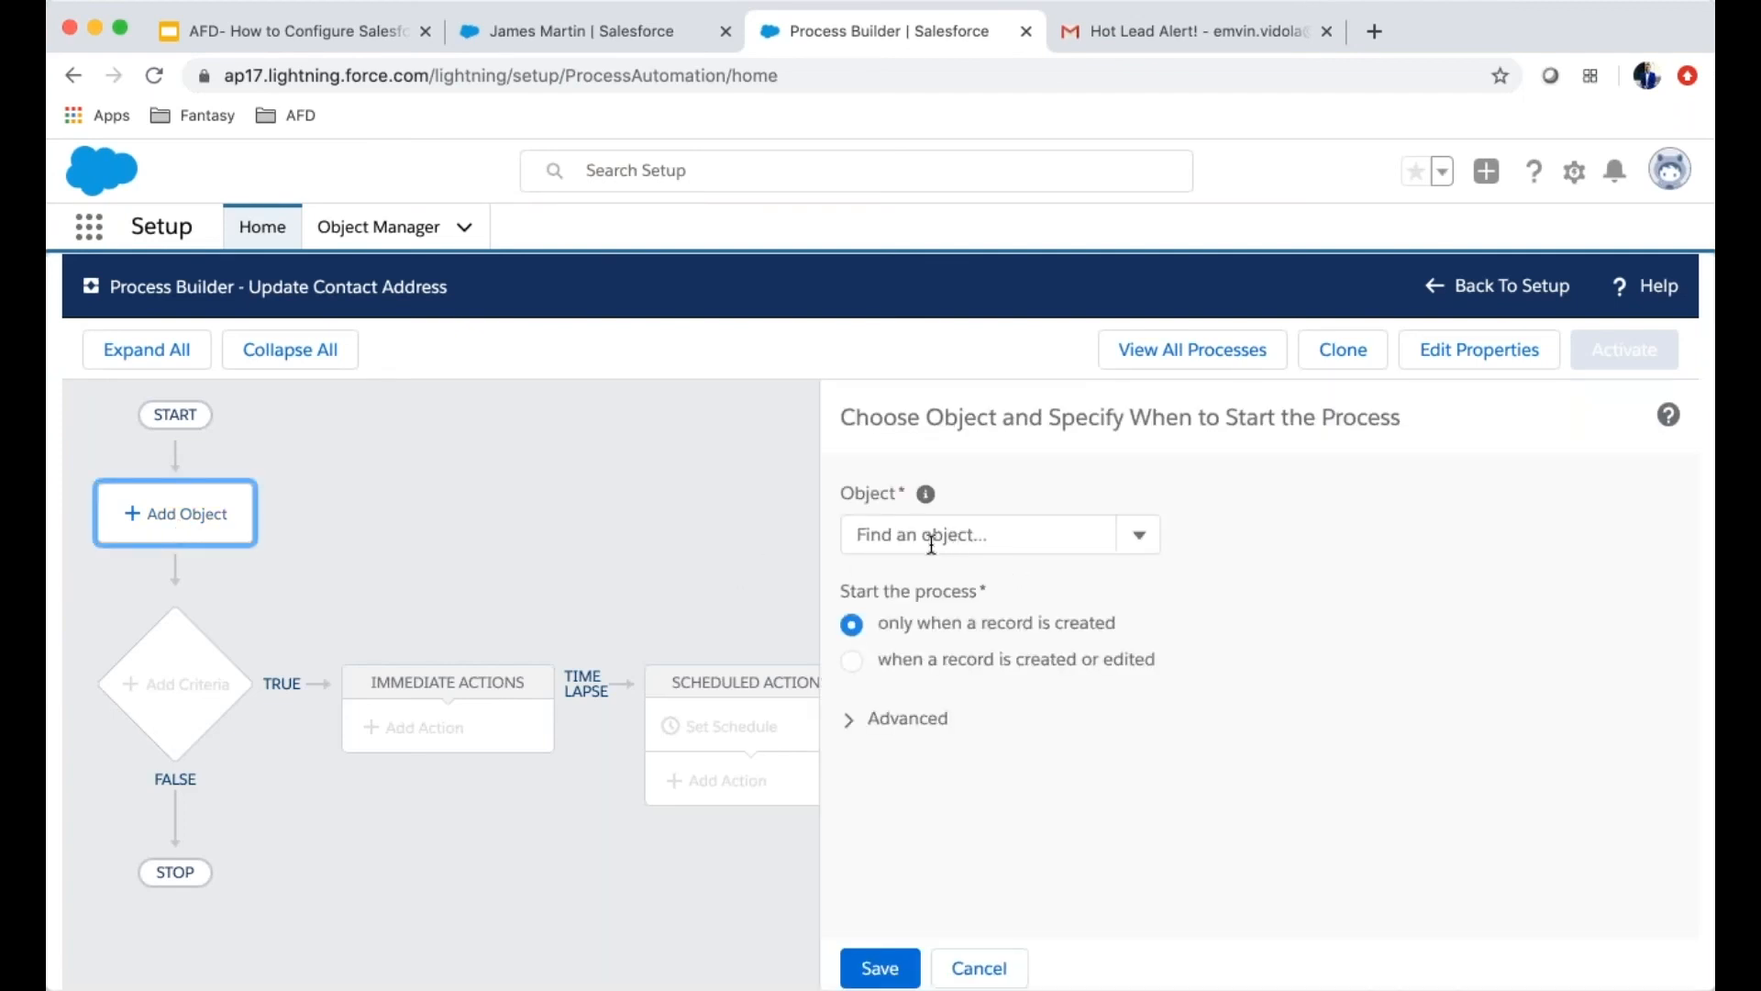
left_click(1012, 540)
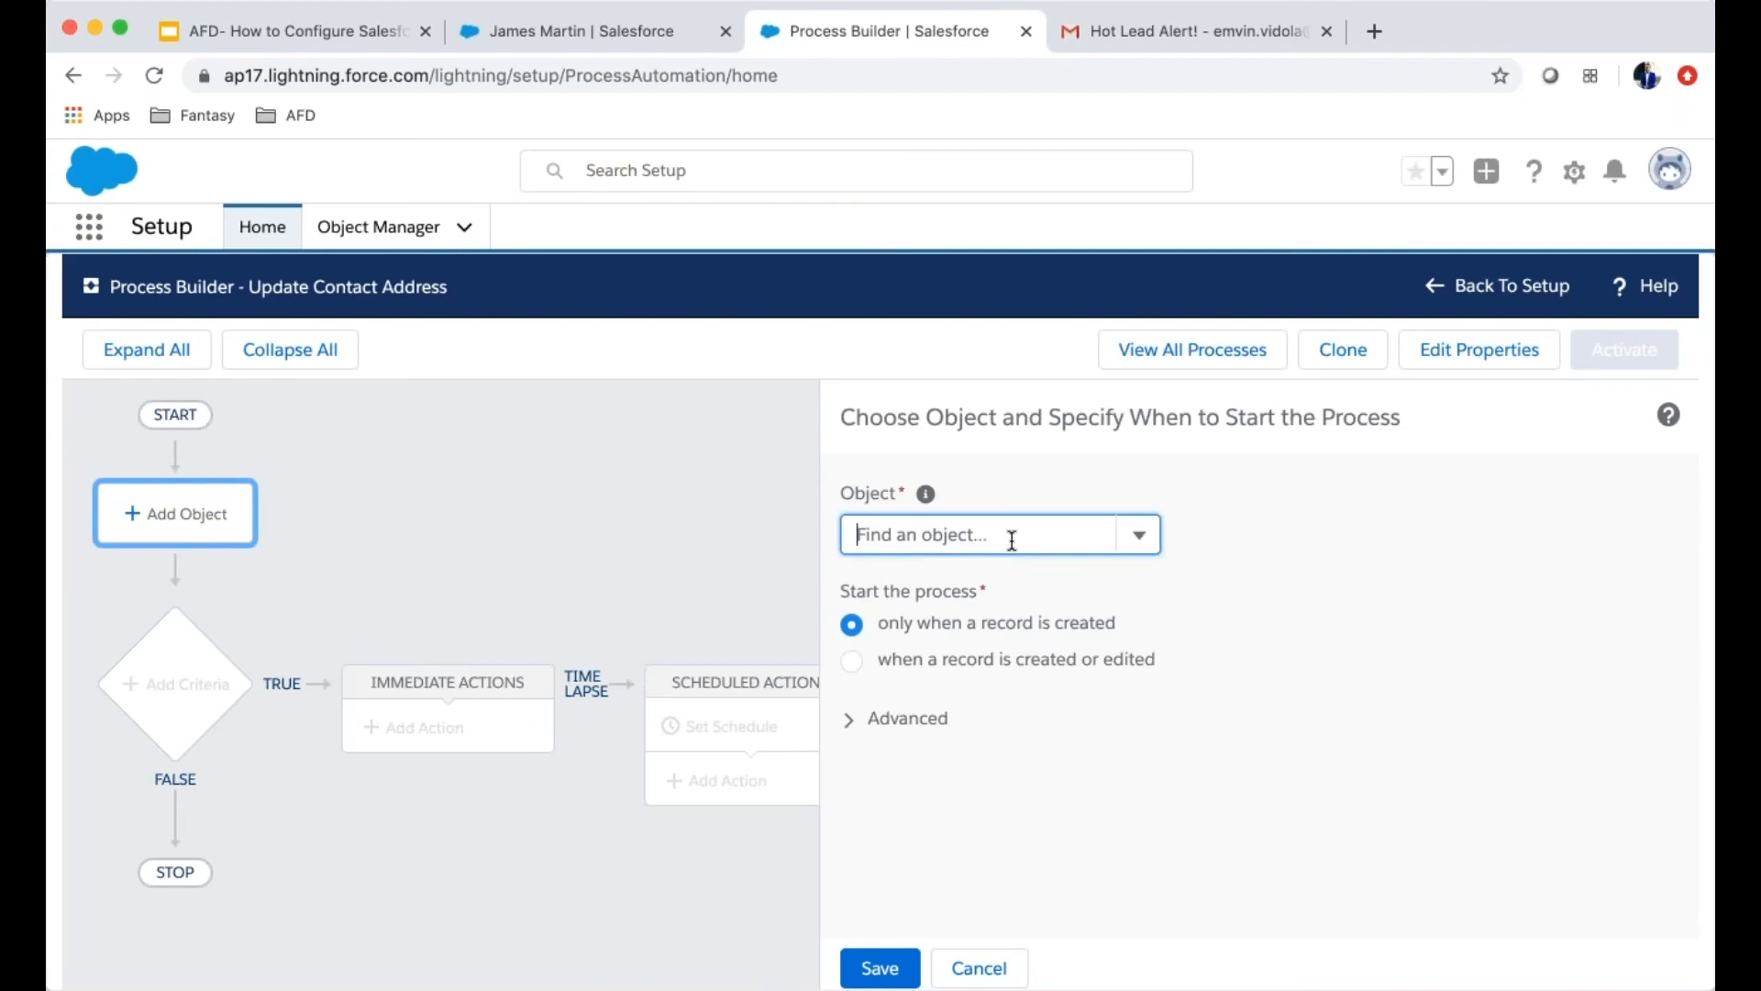
left_click(1128, 540)
left_click(862, 584)
left_click(850, 664)
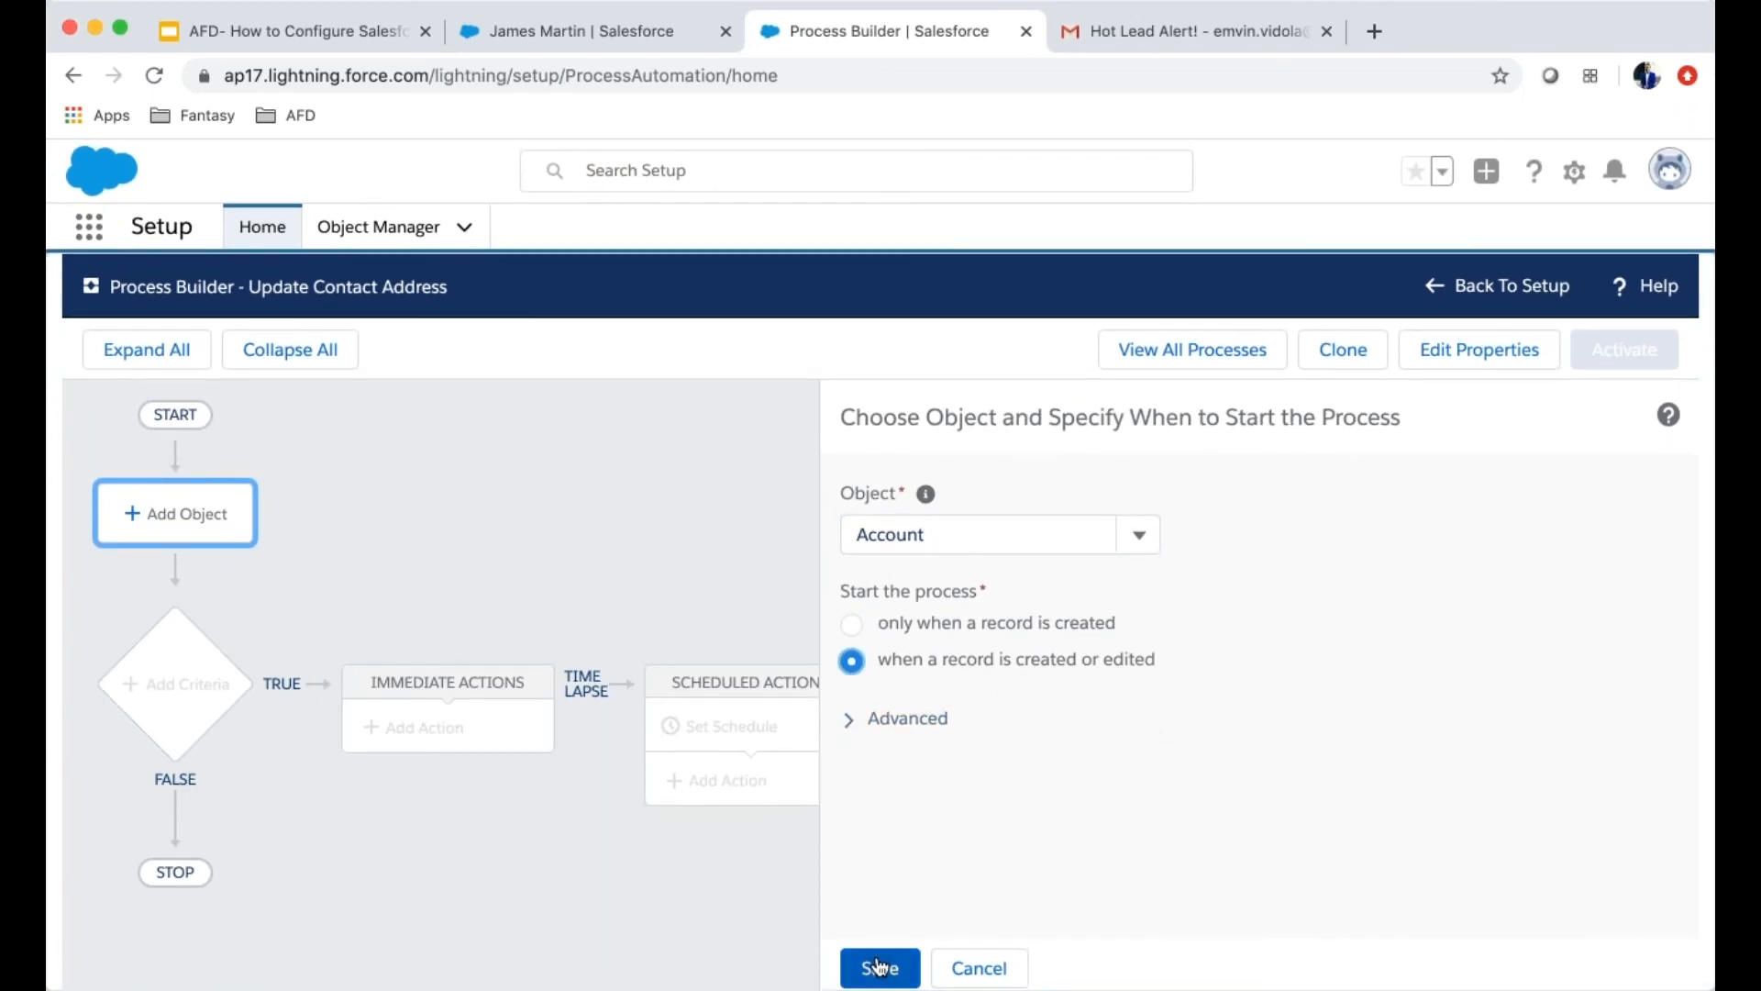
left_click(903, 719)
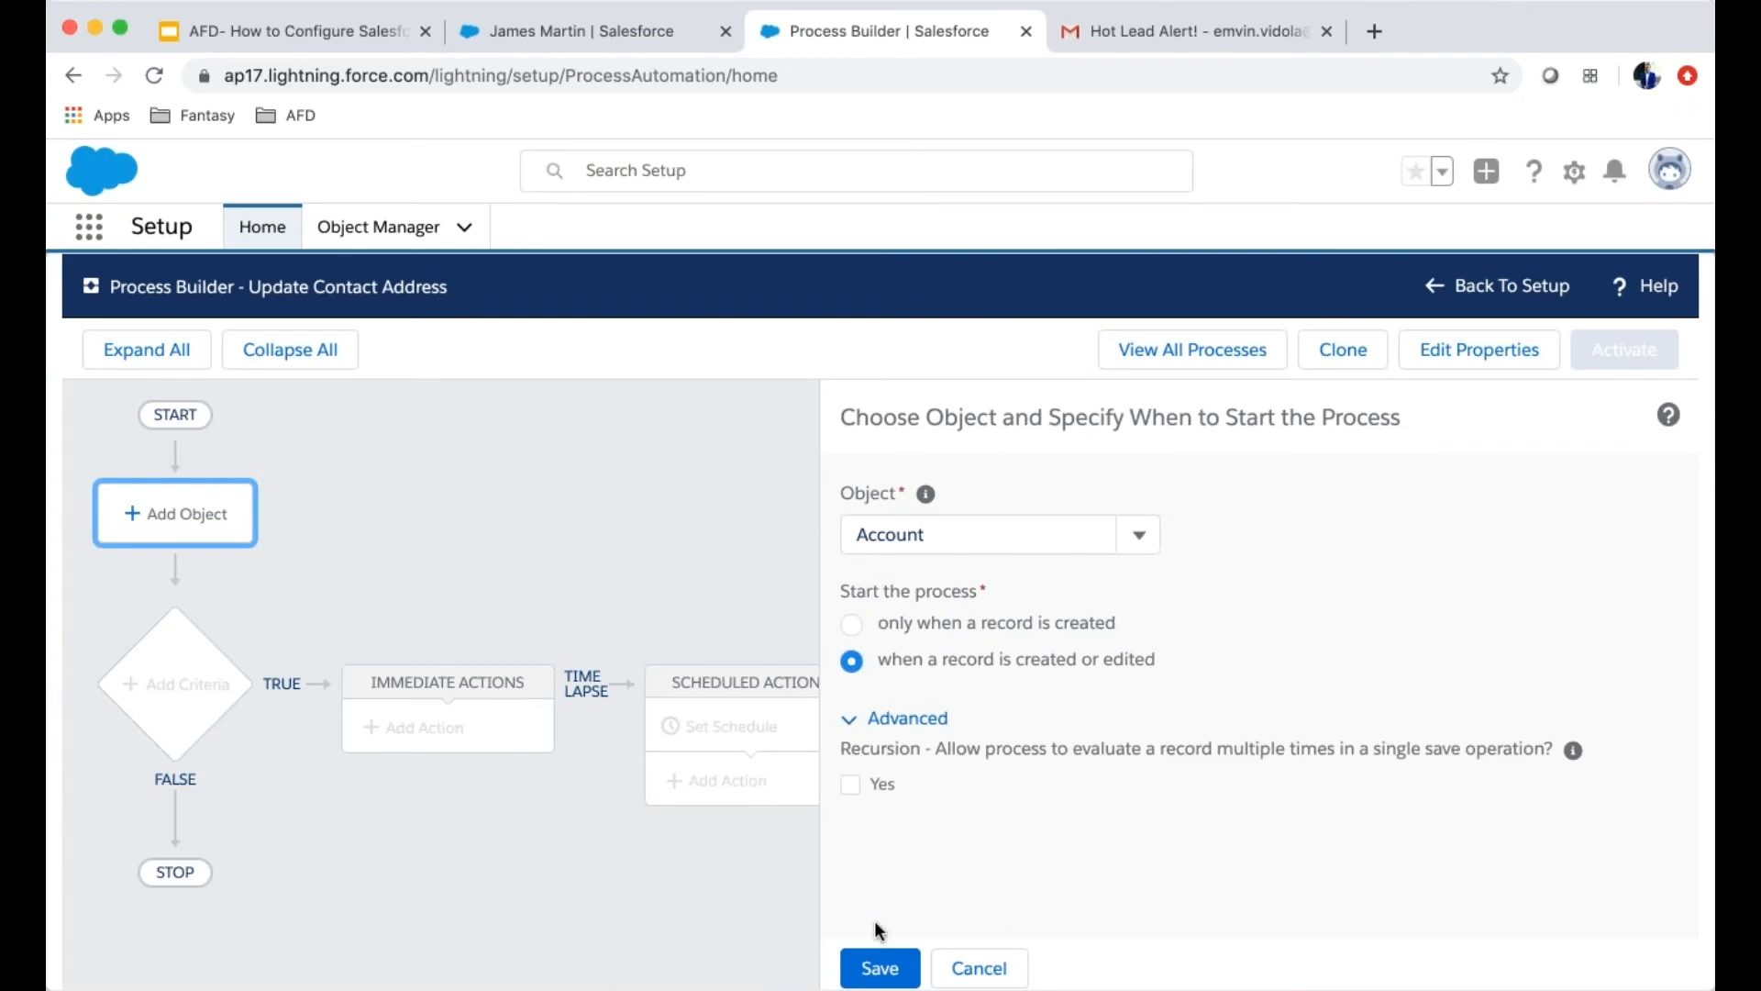
left_click(878, 968)
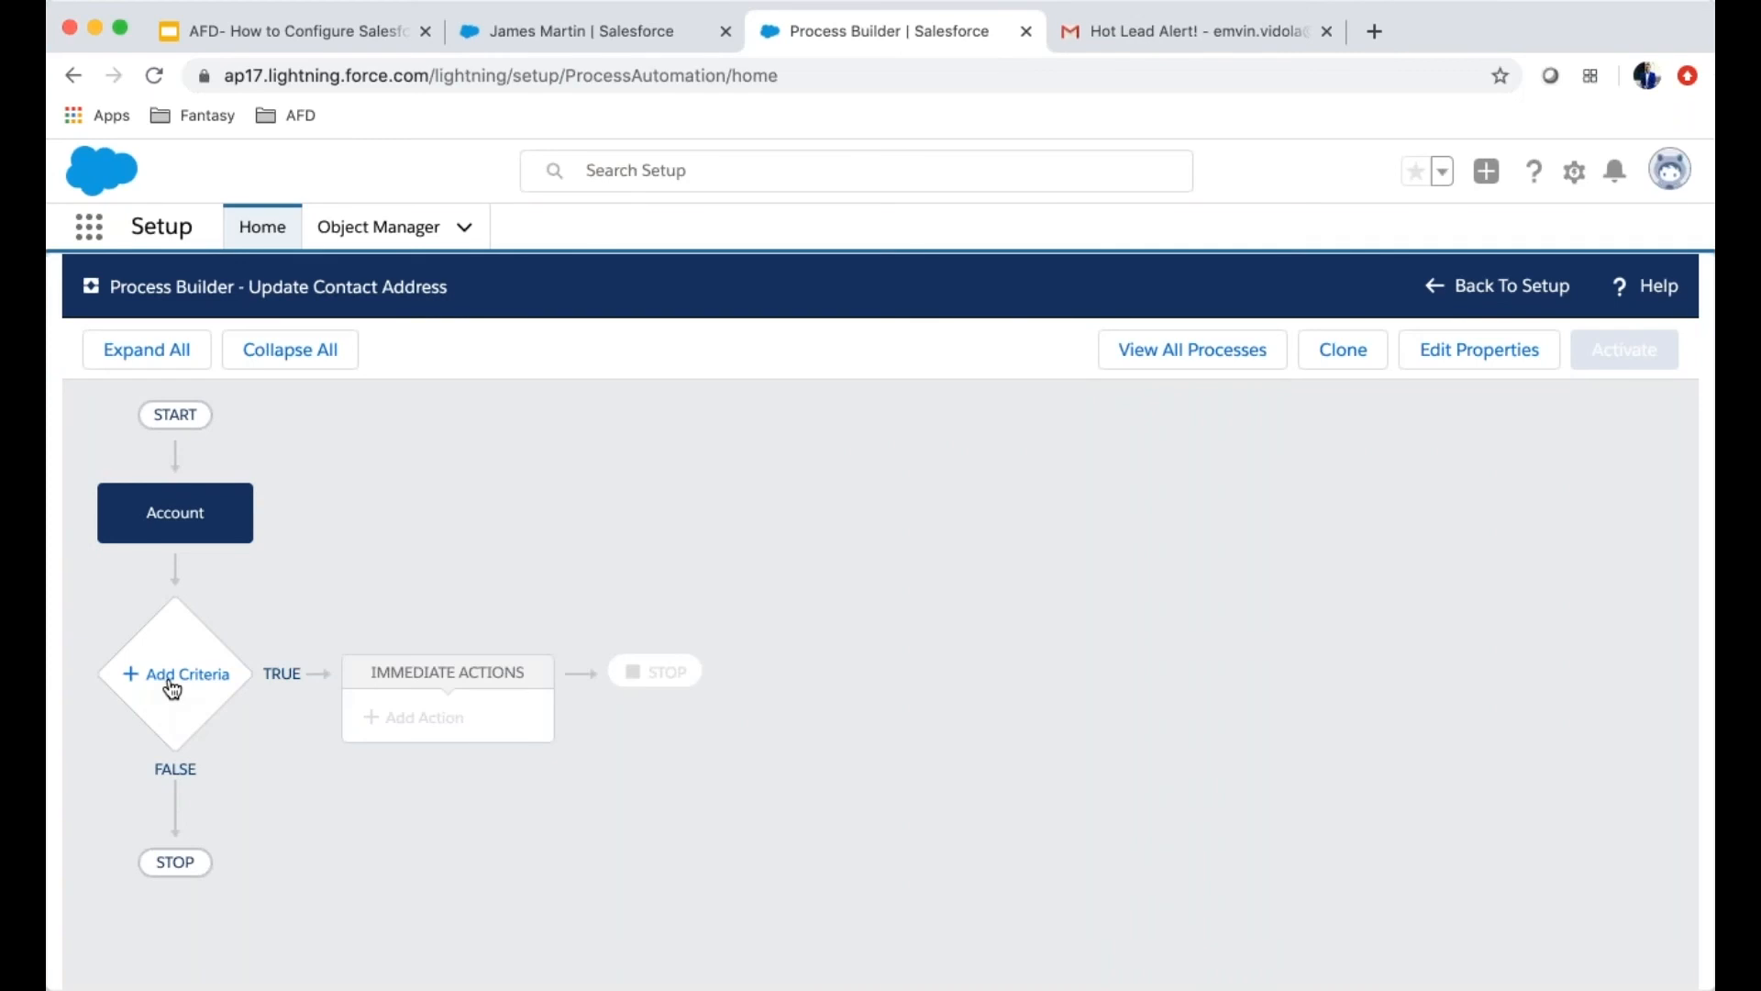
Add a criteria node named Address Change to the process, keeping execution when conditions are met
left_click(171, 679)
left_click(785, 537)
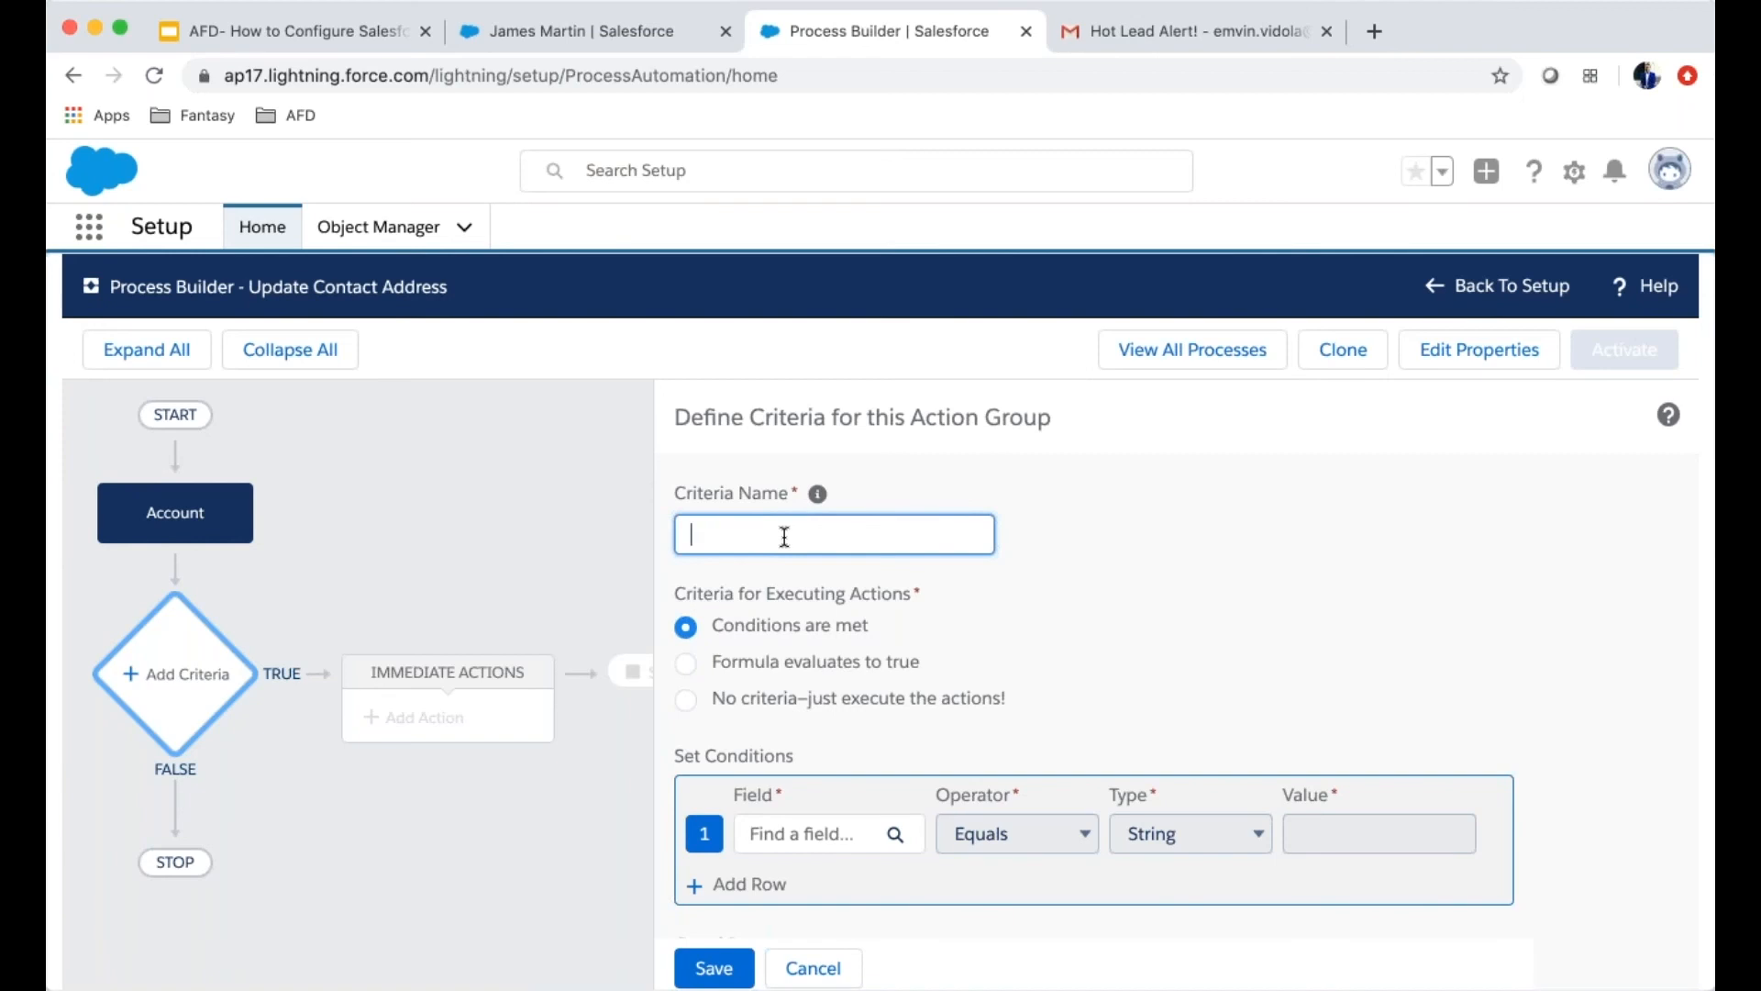
type("Address Change")
left_click(1129, 588)
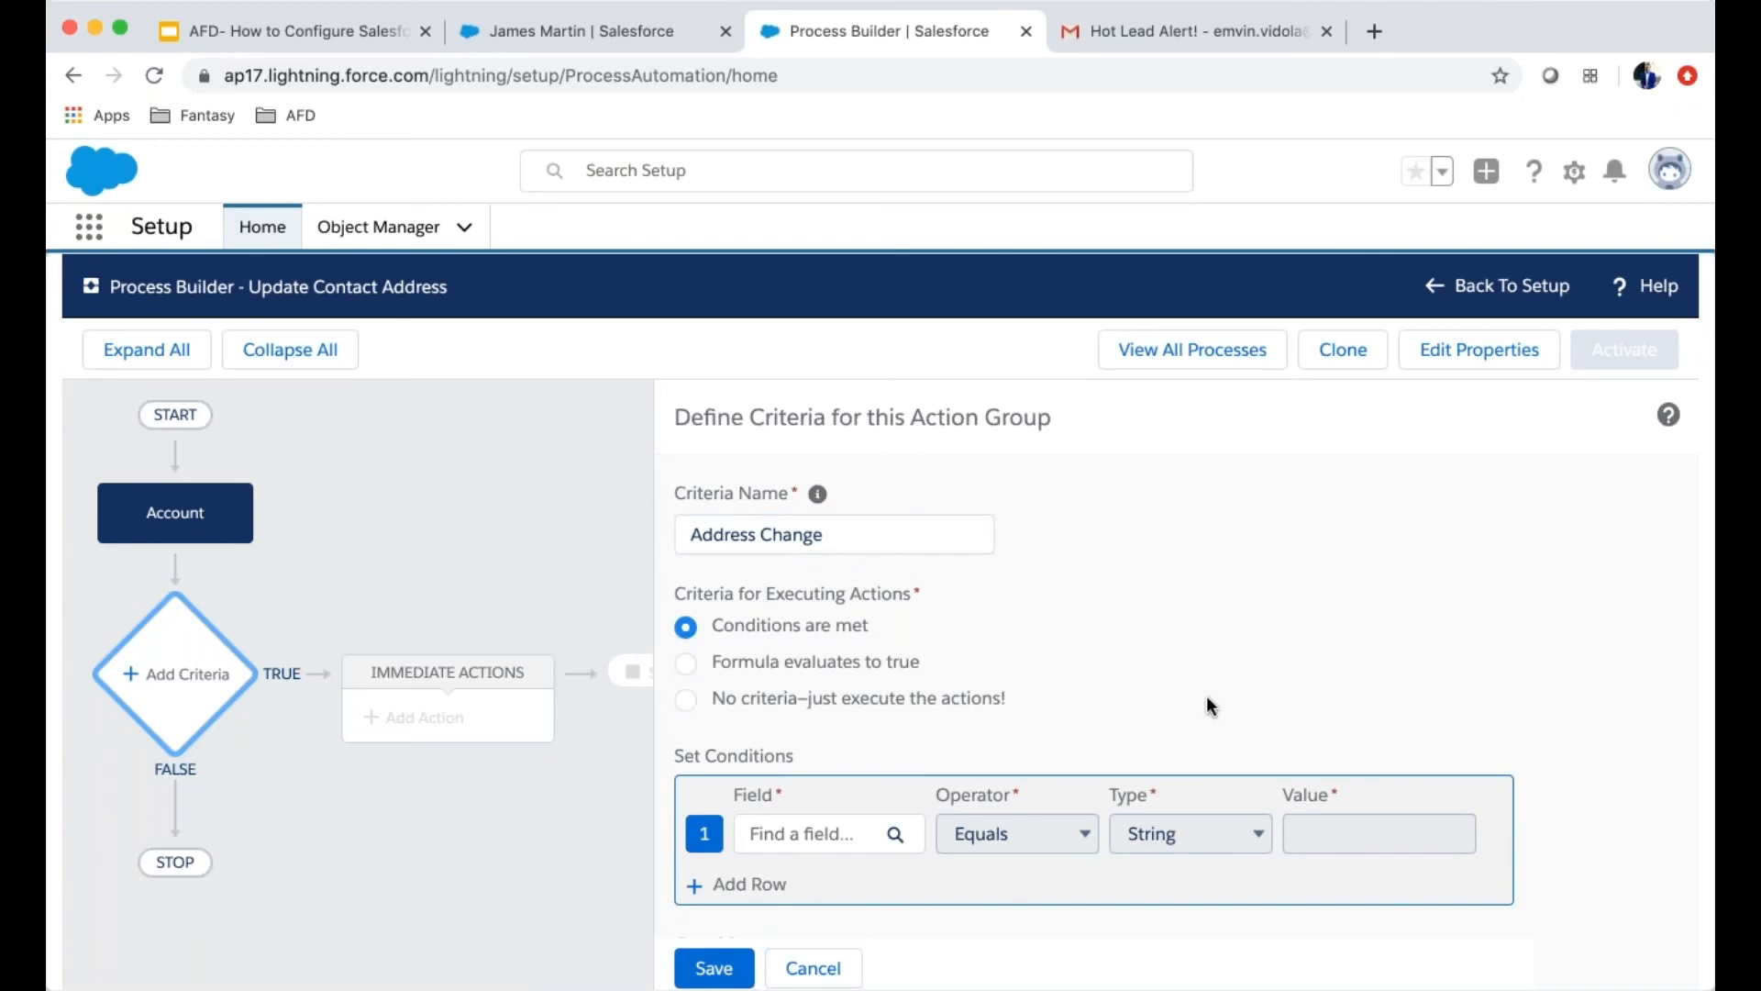
Choose the Account's Billing City as the field of the first condition
scroll(1207, 703, "down", 3)
left_click(806, 634)
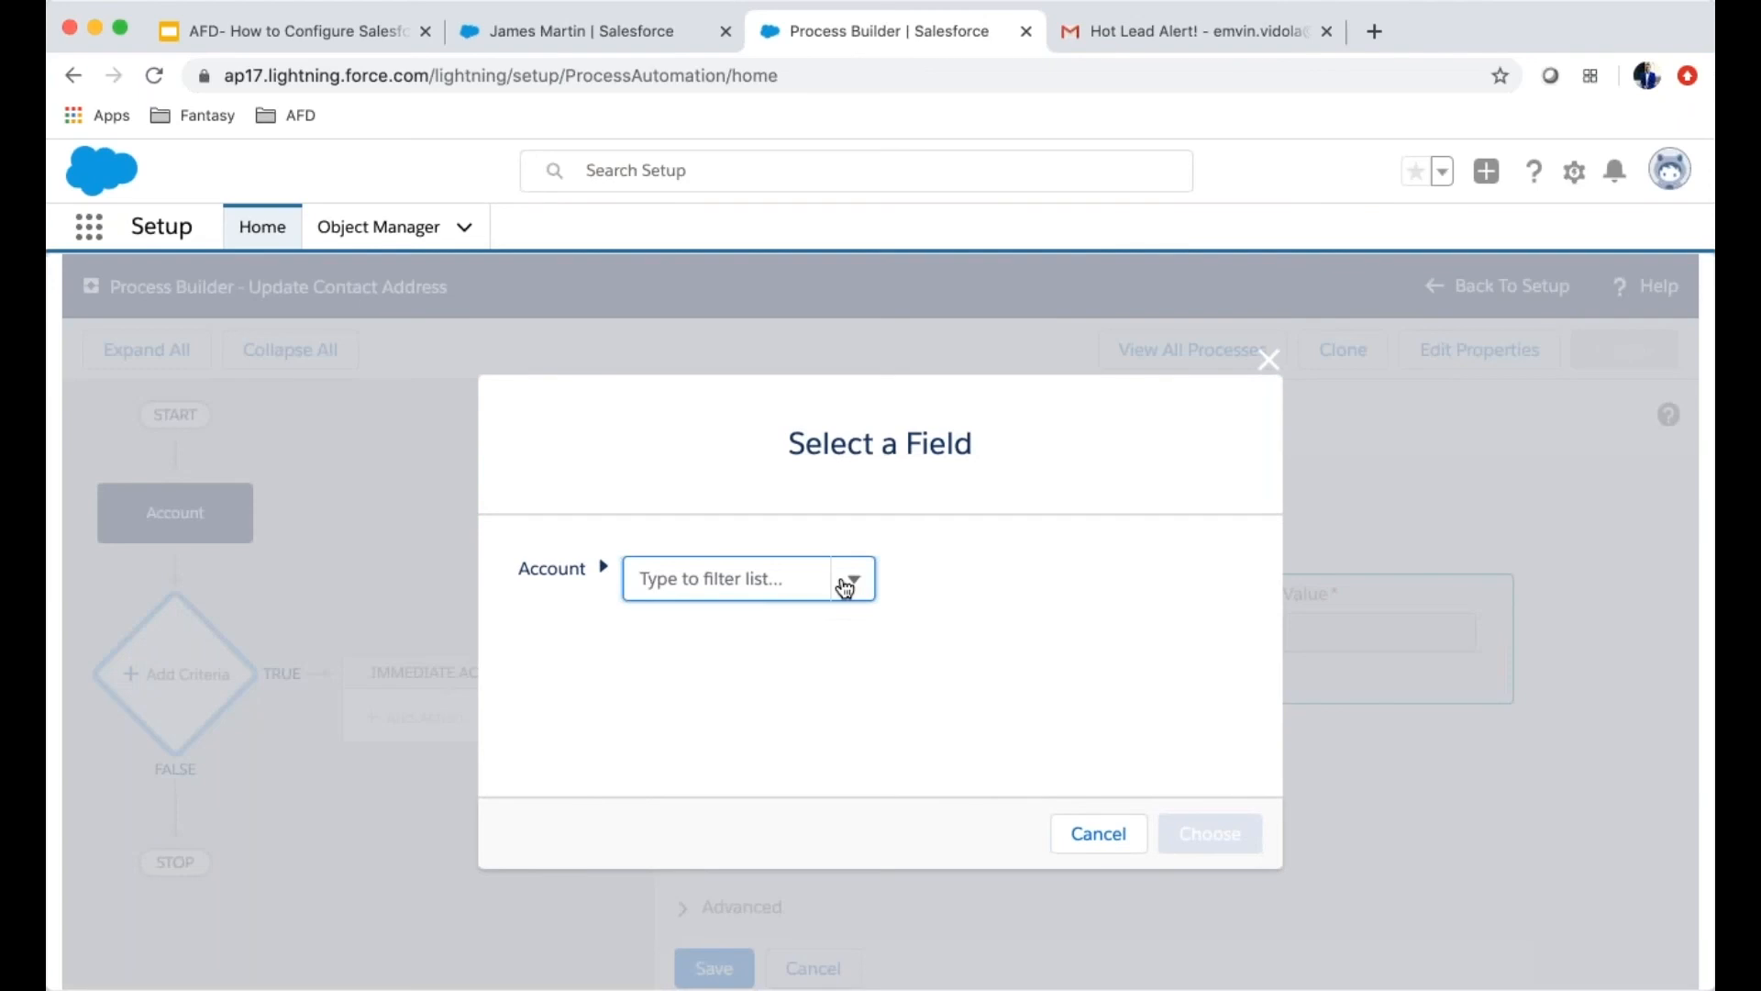
left_click(637, 579)
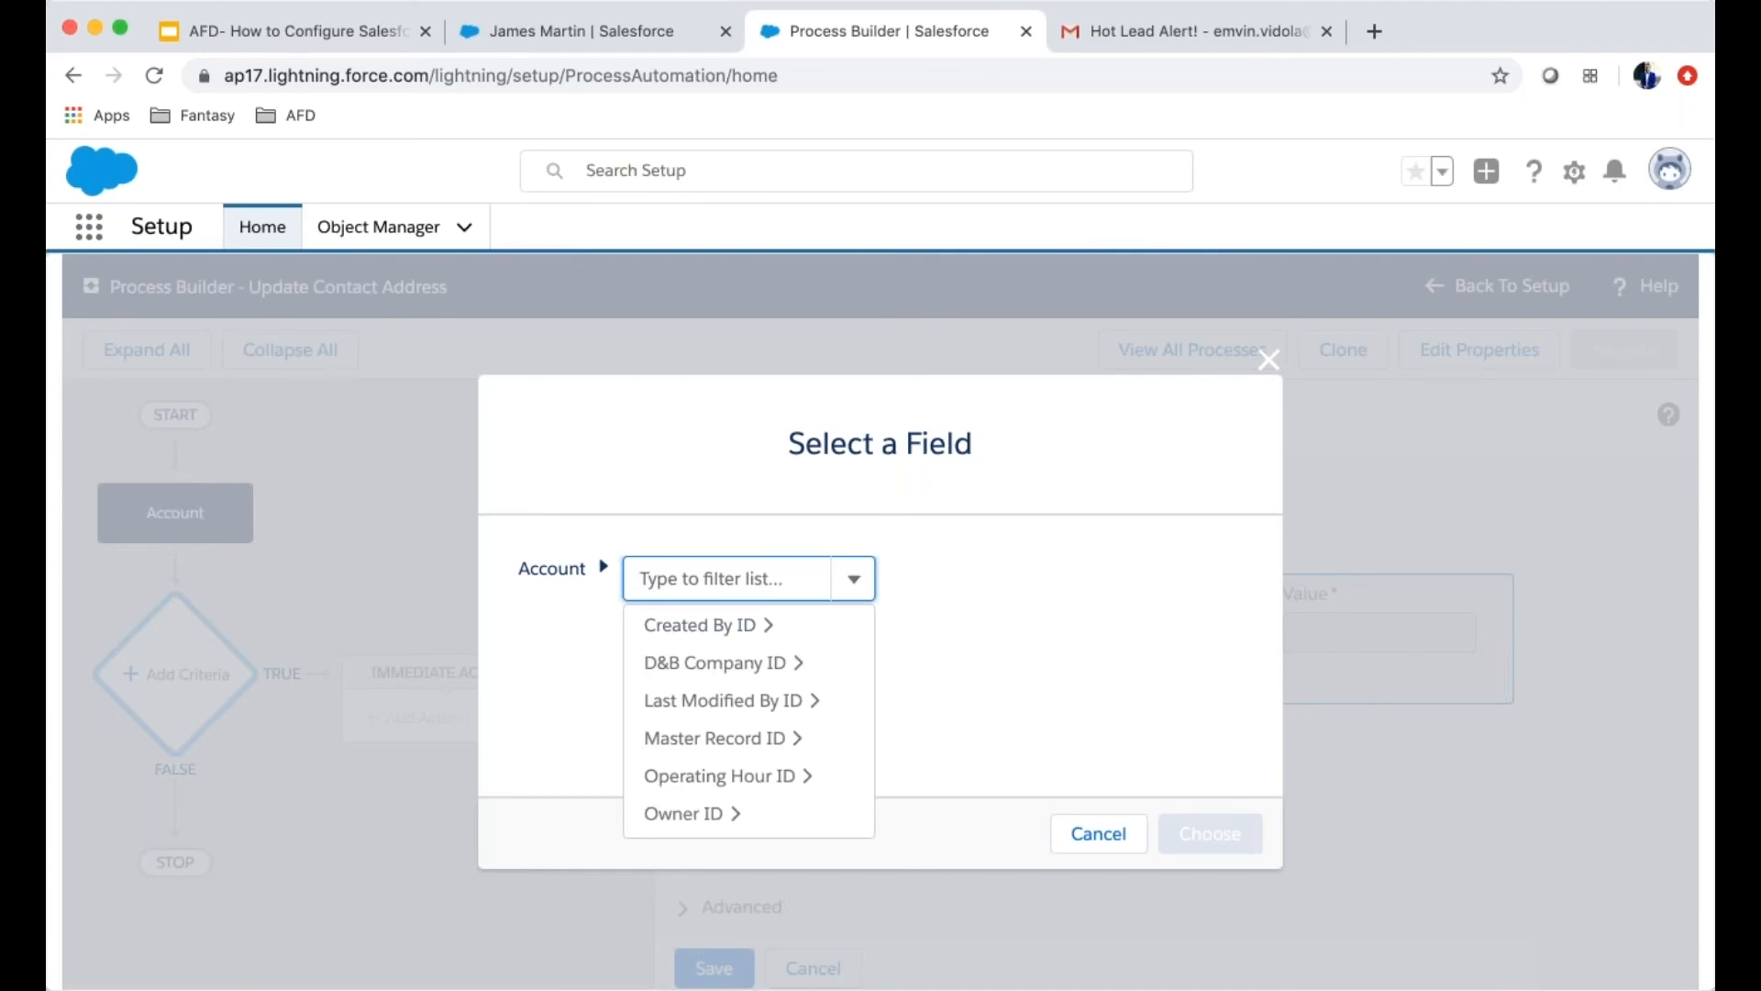
type("billin")
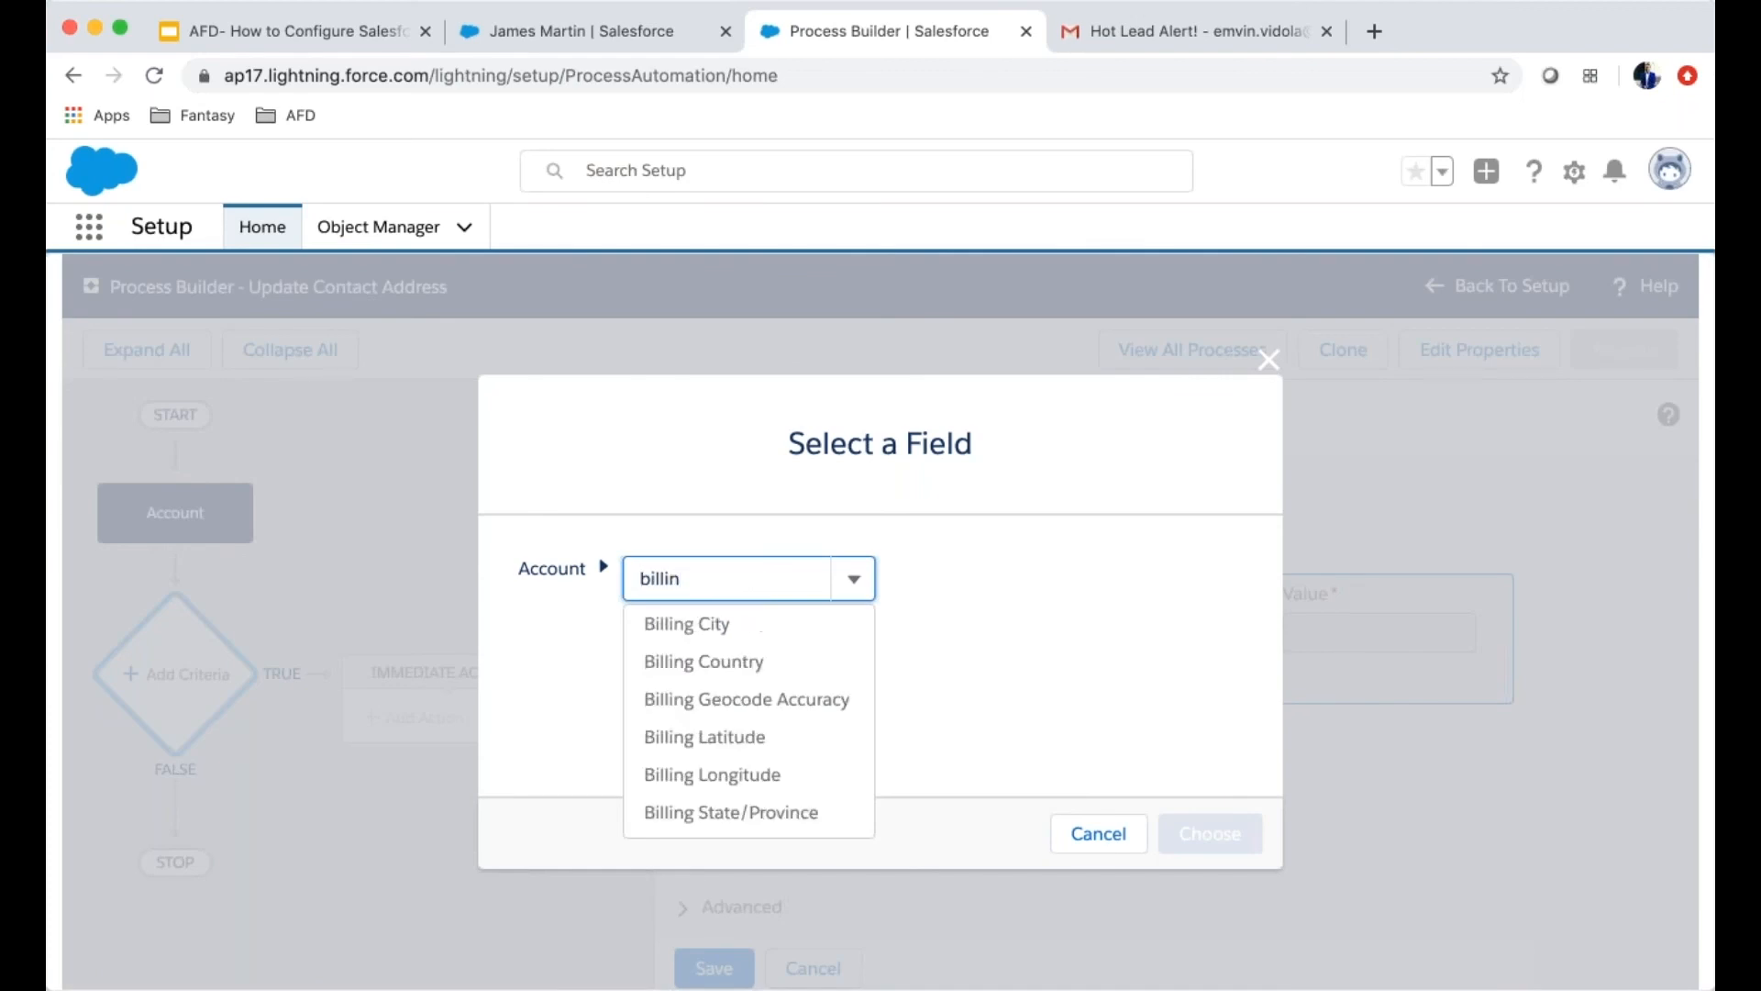
left_click(696, 626)
scroll(1054, 629, "down", 2)
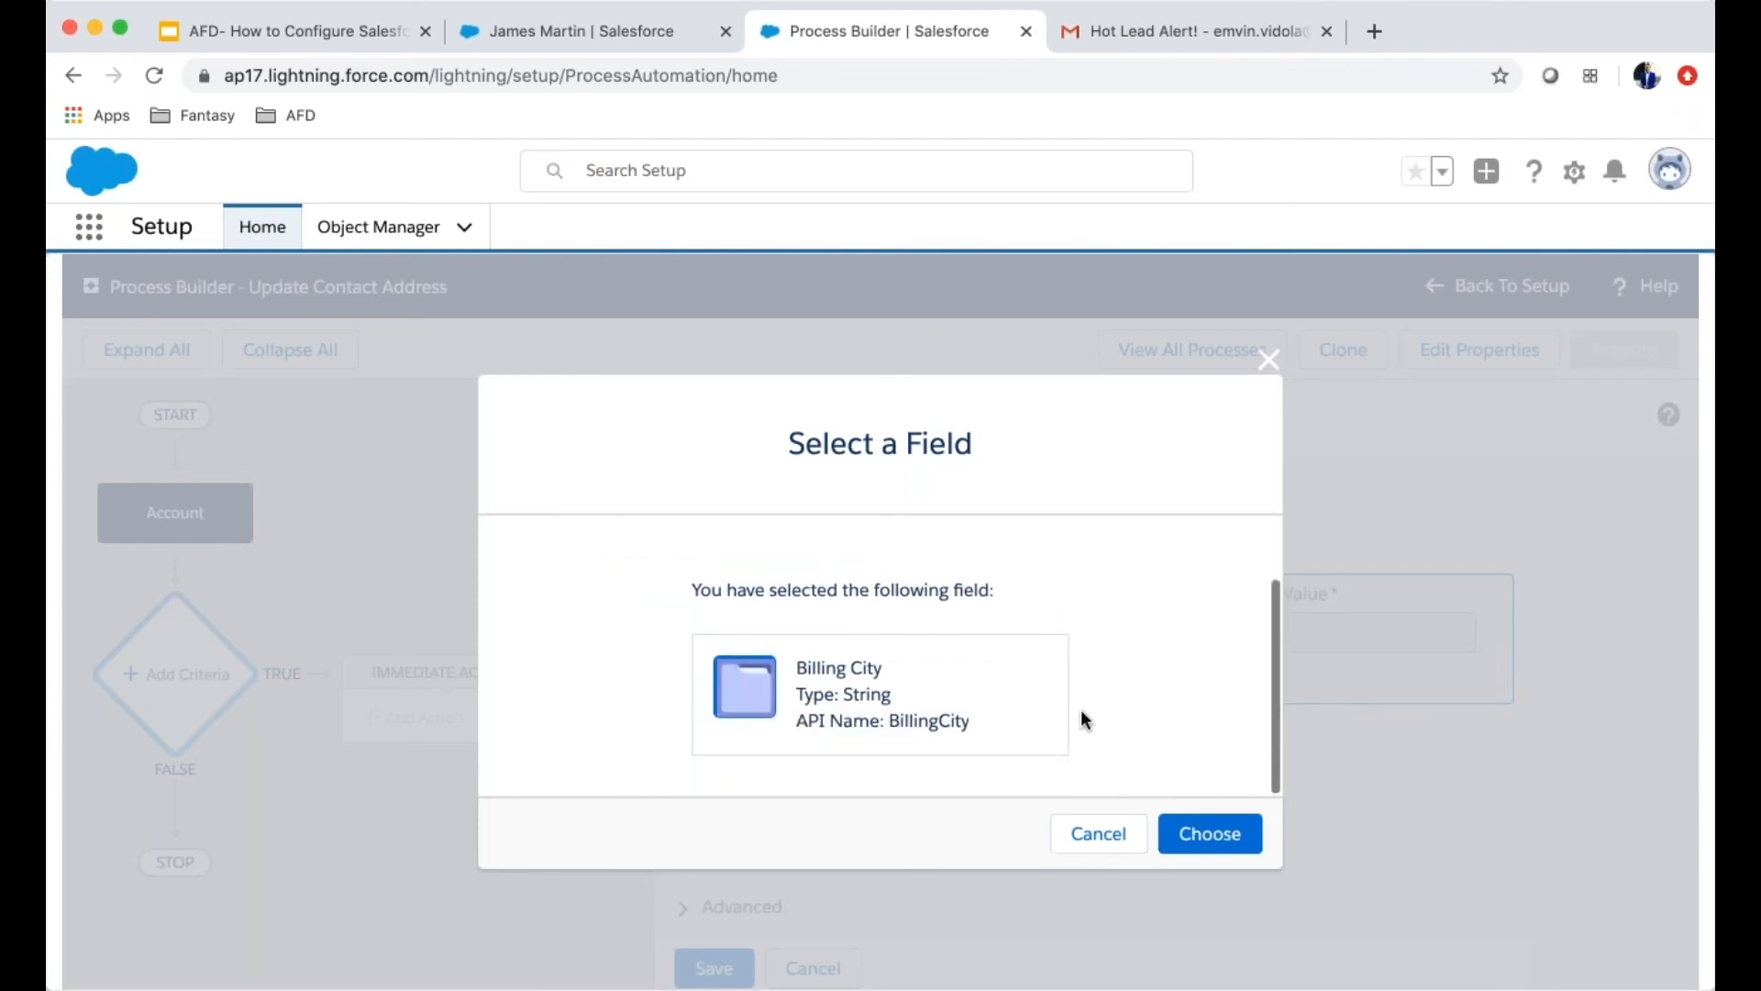
scroll(1088, 685, "up", 2)
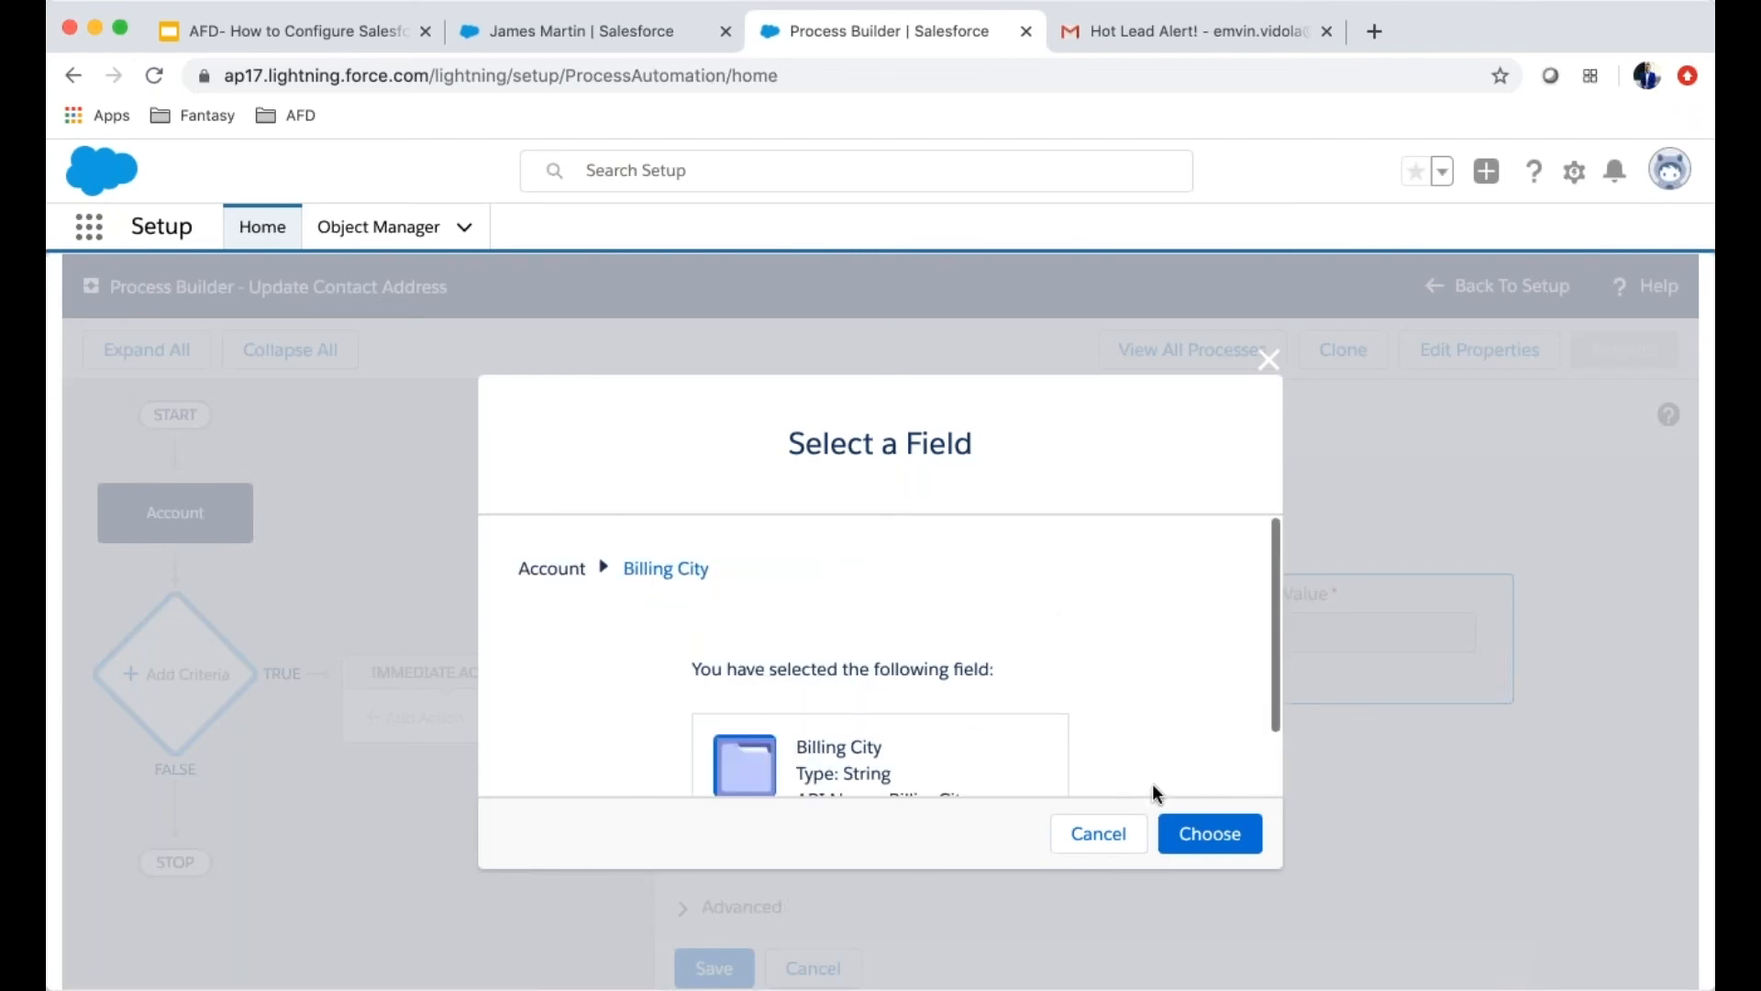
left_click(1213, 836)
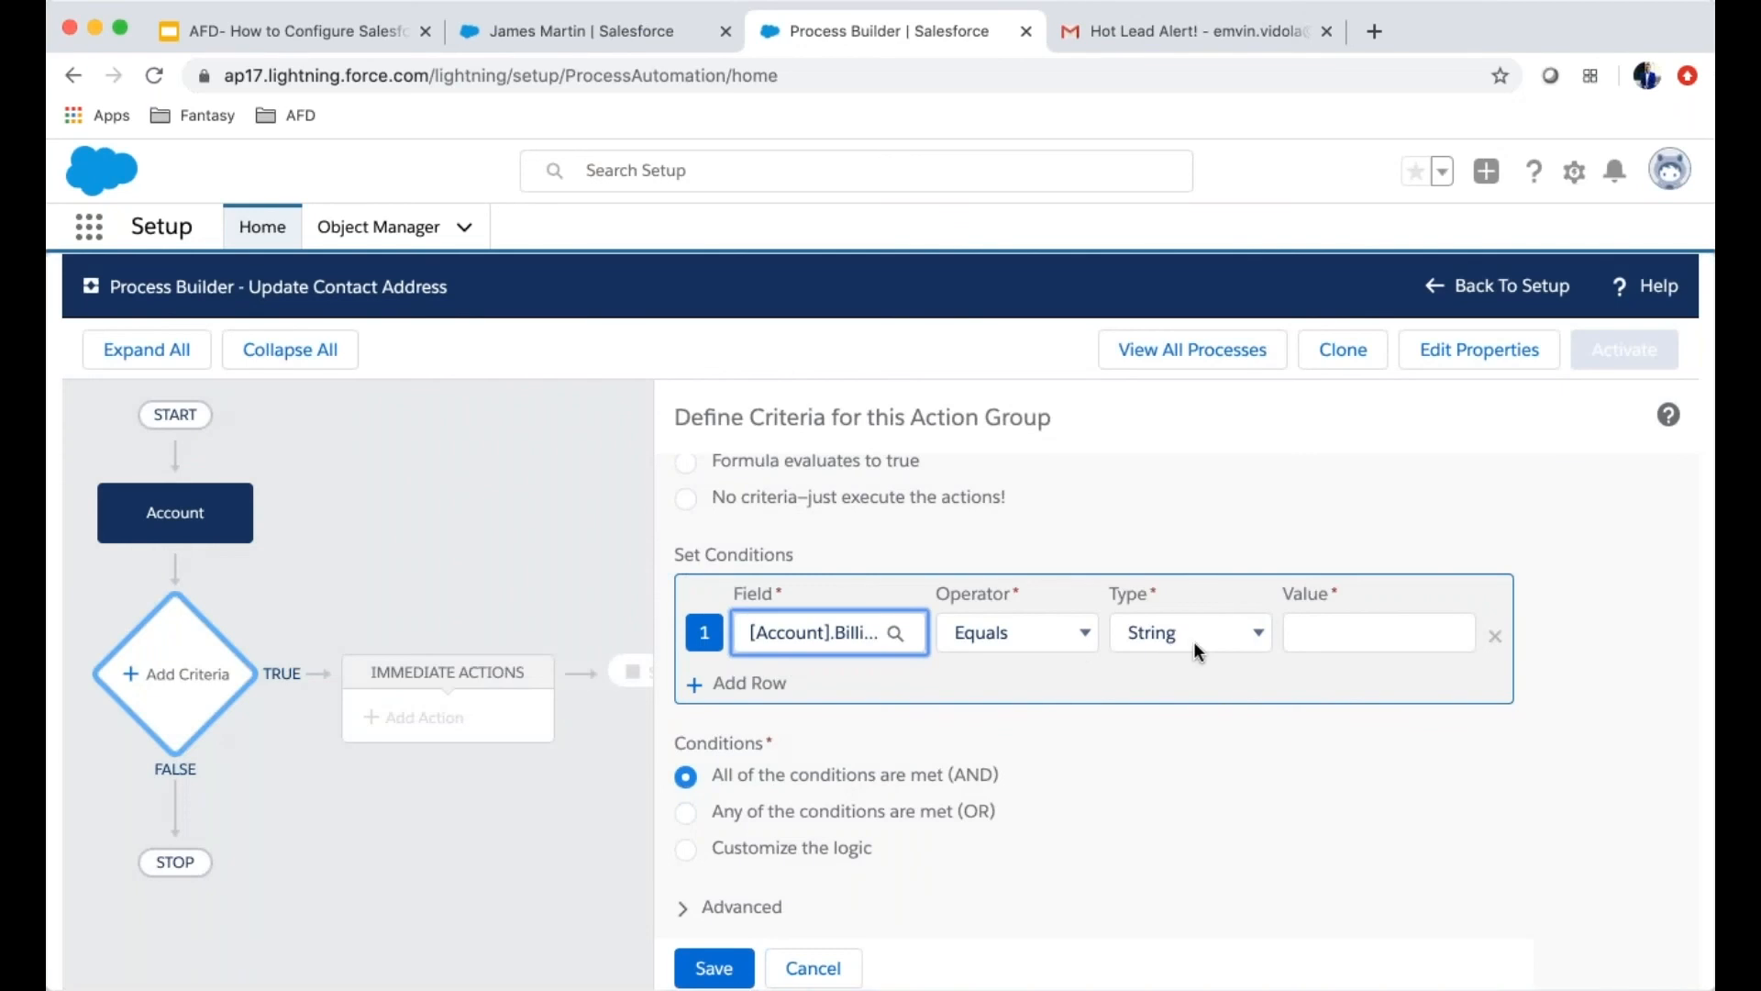
Set the Billing City condition's operator to Is changed and its value to True
left_click(1021, 633)
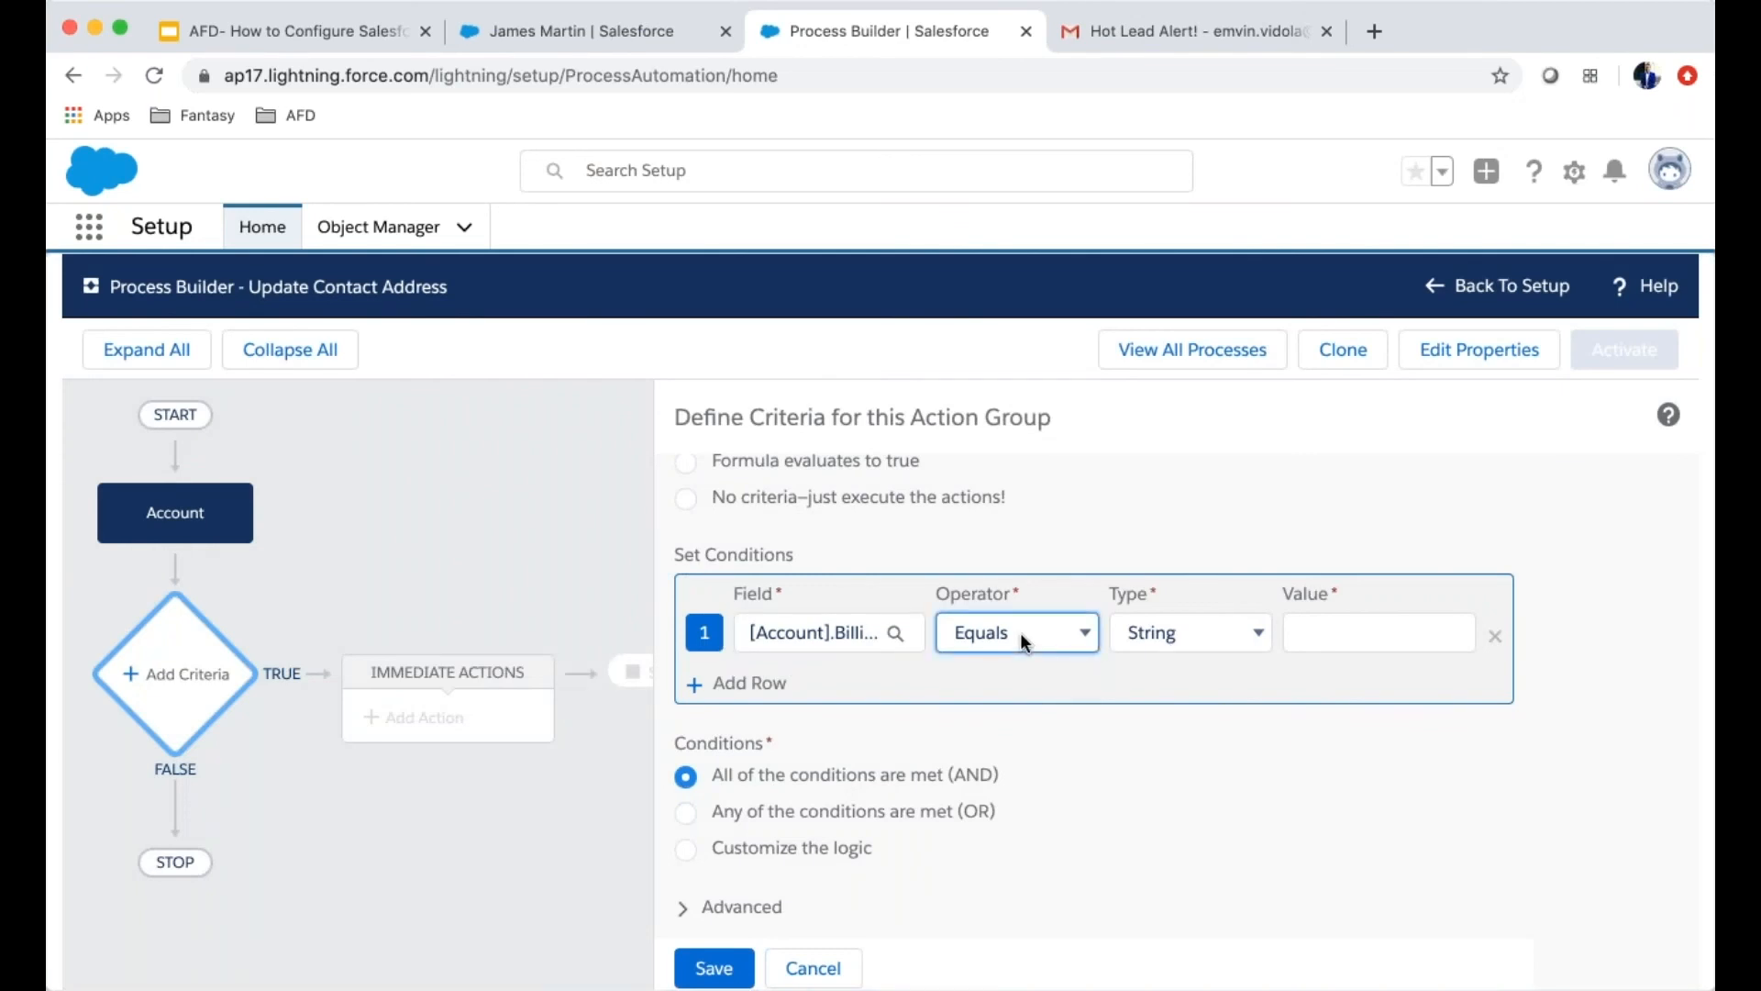
left_click(1004, 785)
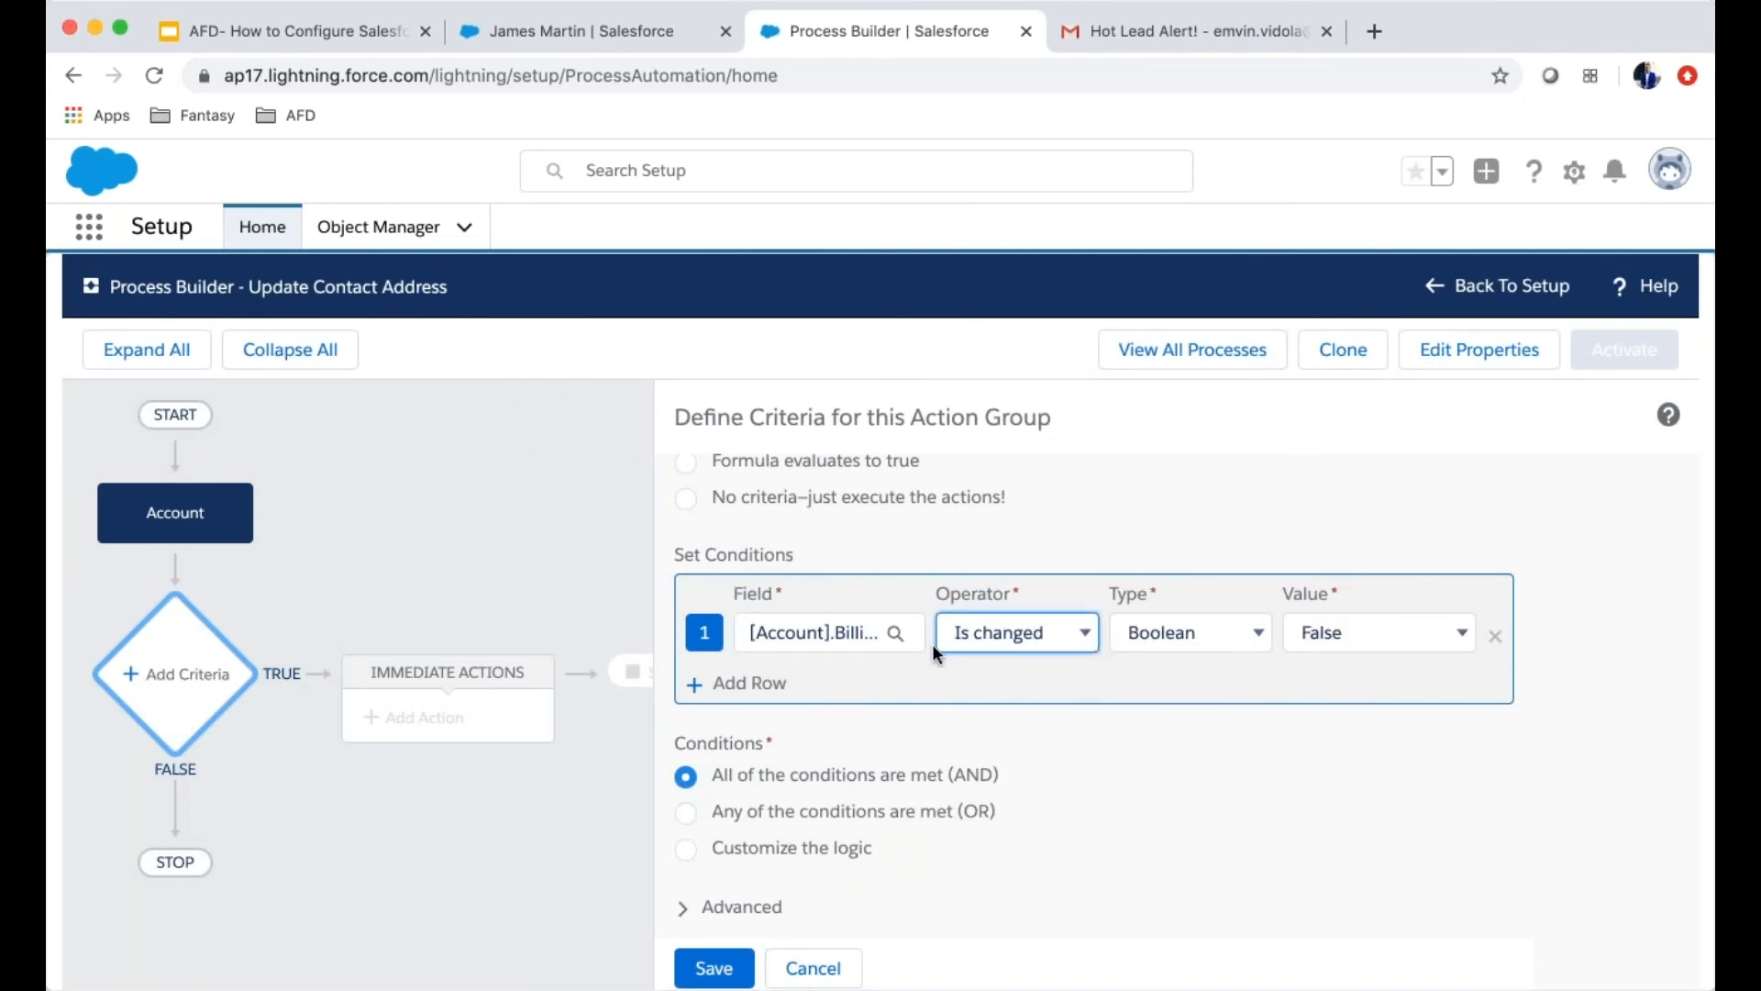
left_click(1392, 645)
left_click(1394, 604)
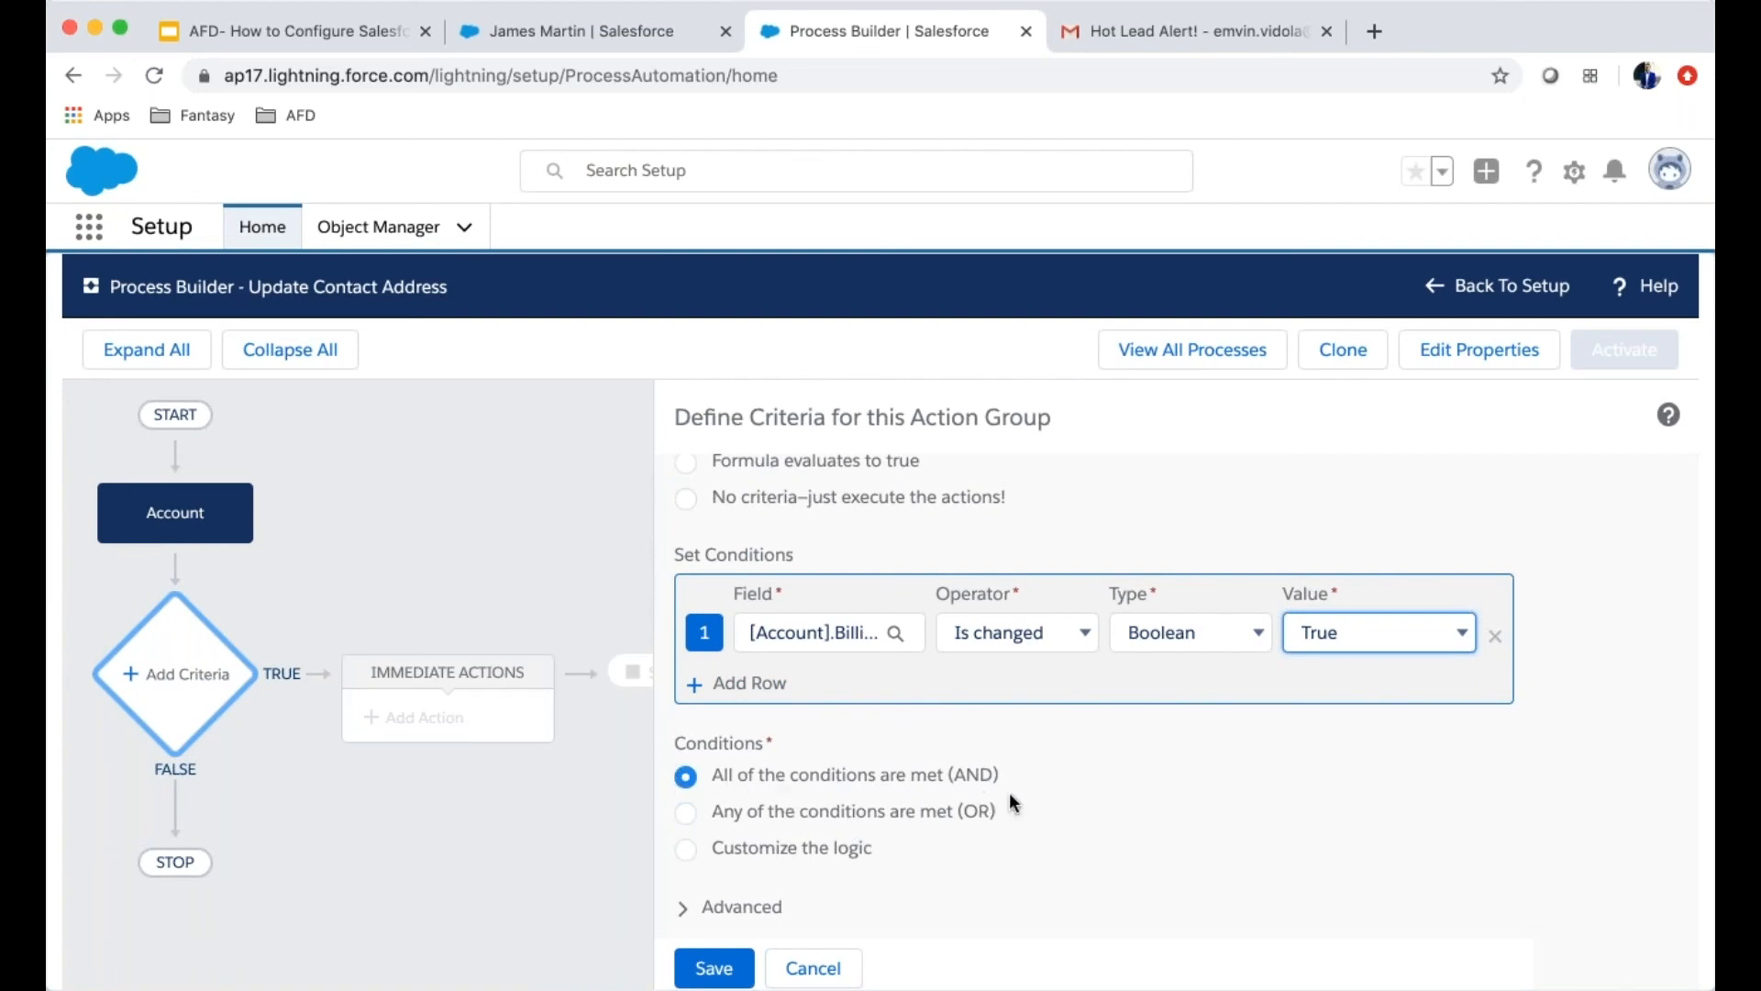
Keep the Address Change criteria requiring all conditions to be met (AND) and save the criteria
left_click_drag(994, 773, 721, 747)
left_click(744, 773)
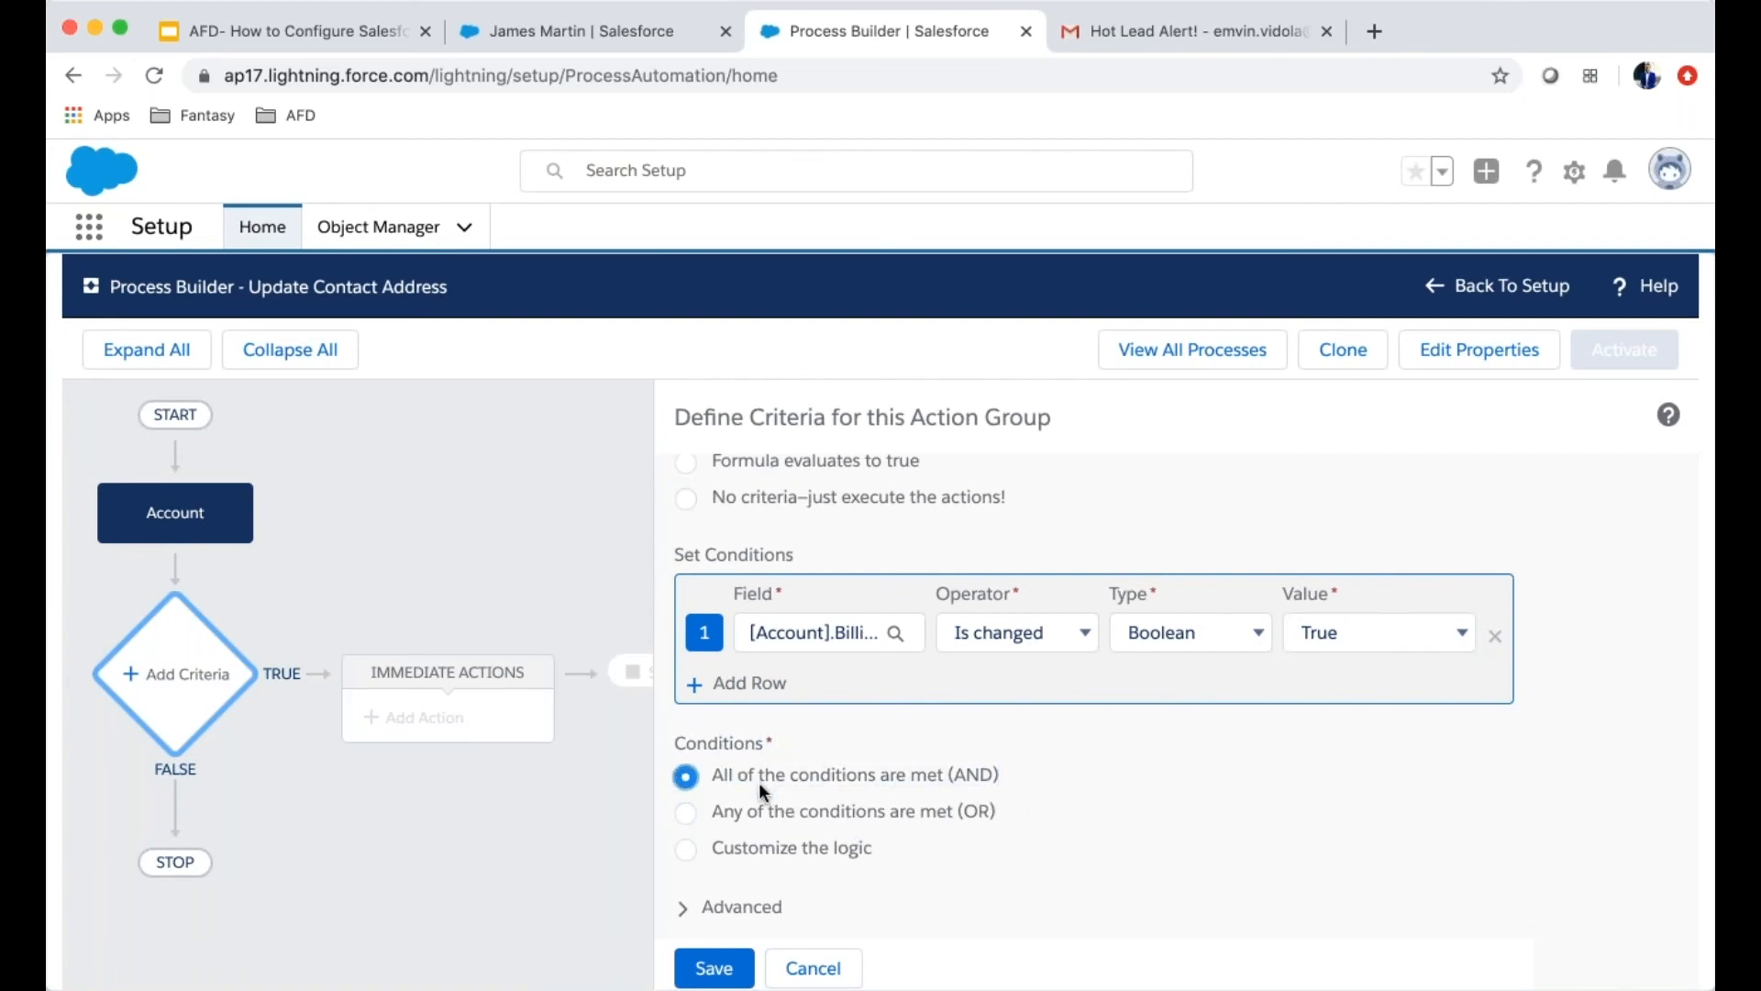
left_click_drag(724, 812, 915, 813)
left_click(994, 817)
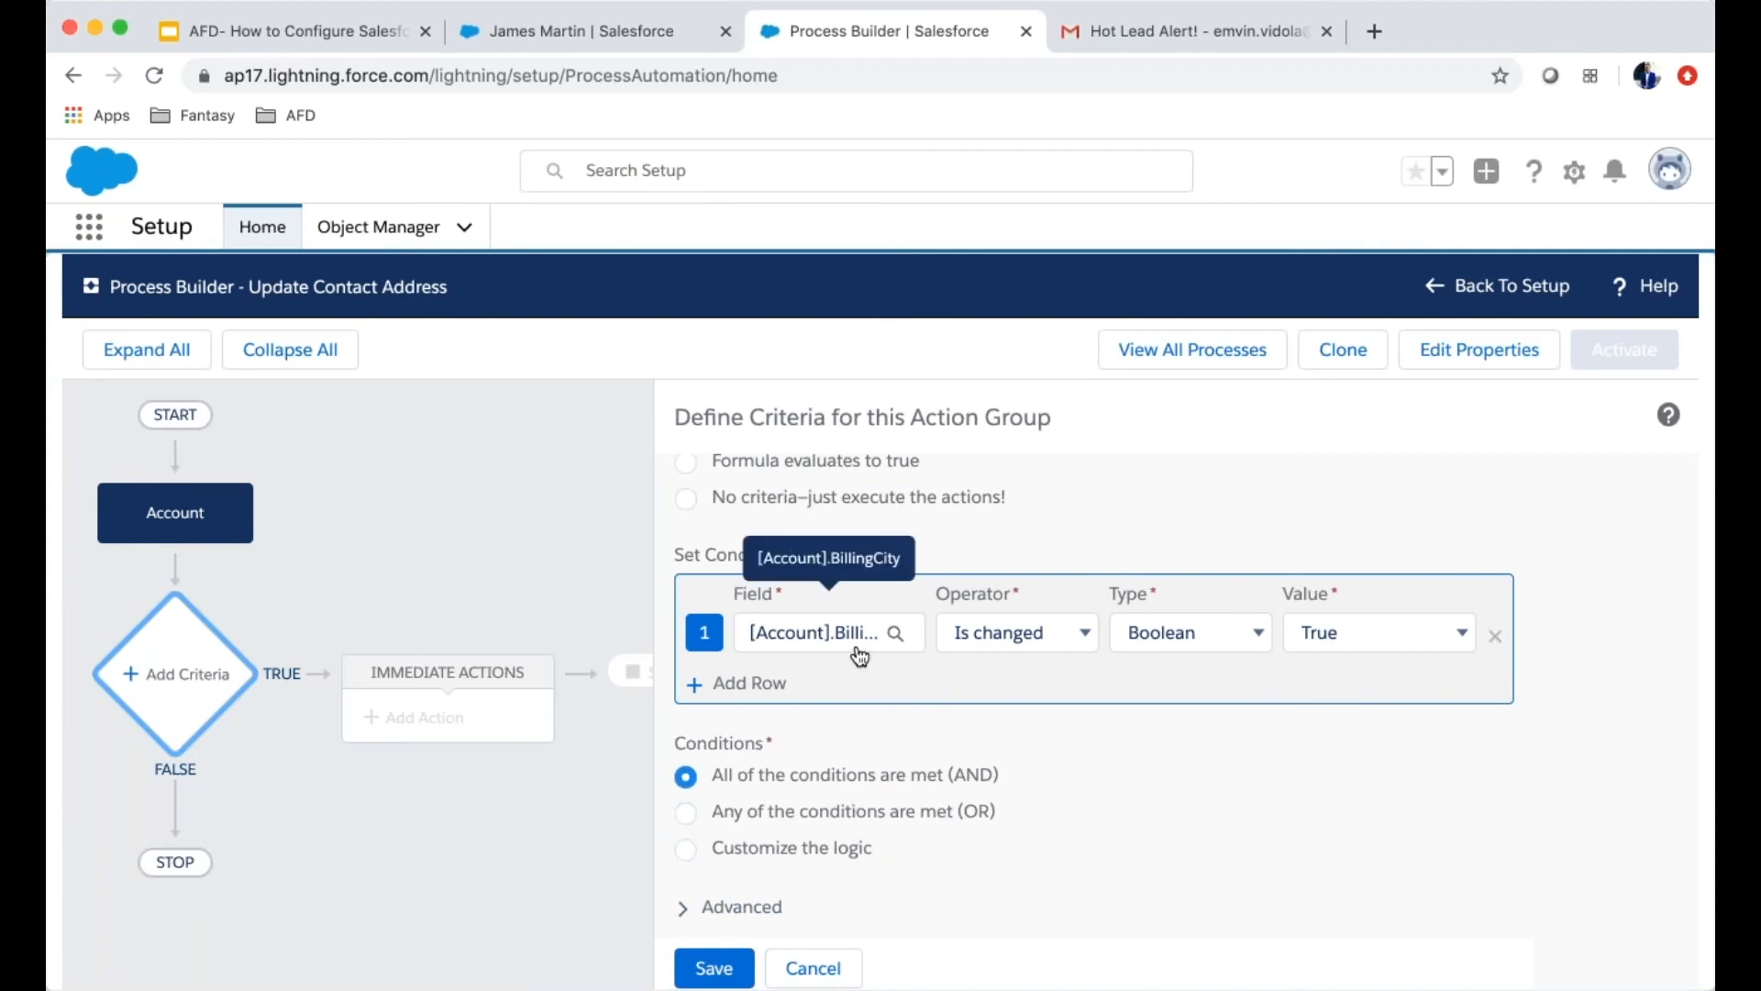
left_click(713, 967)
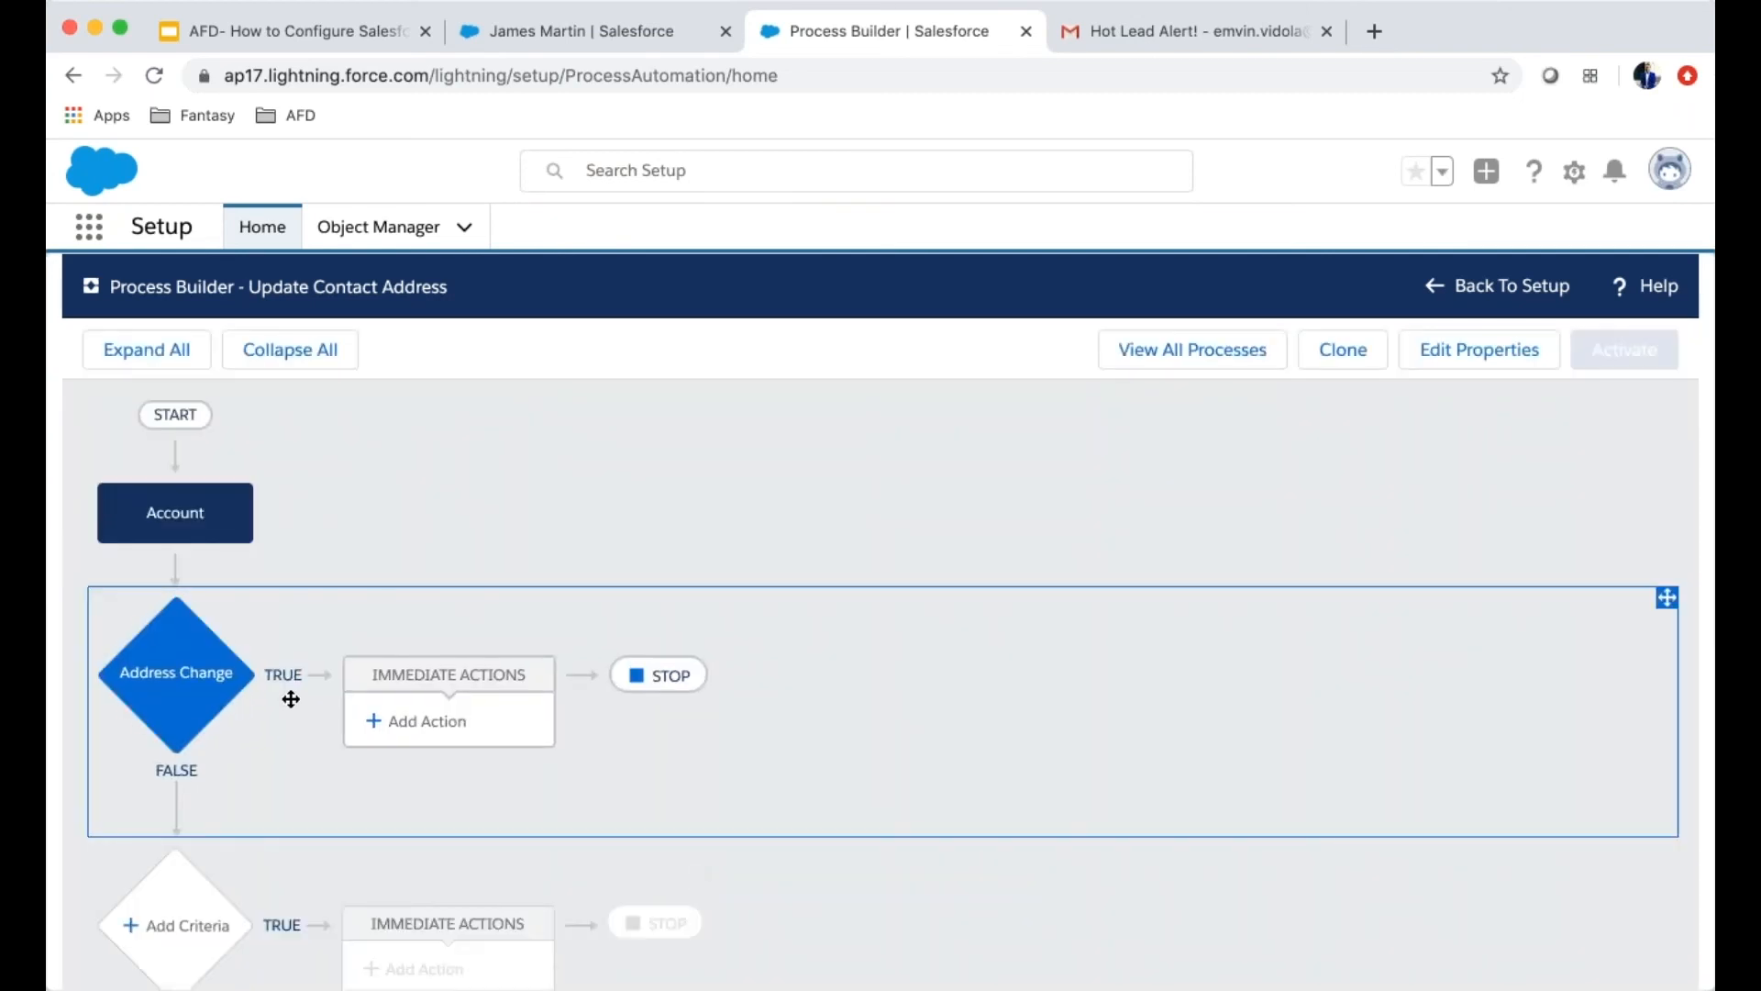
Add an immediate action of type Update Records named Update Contact Address to the Address Change criteria
left_click(451, 729)
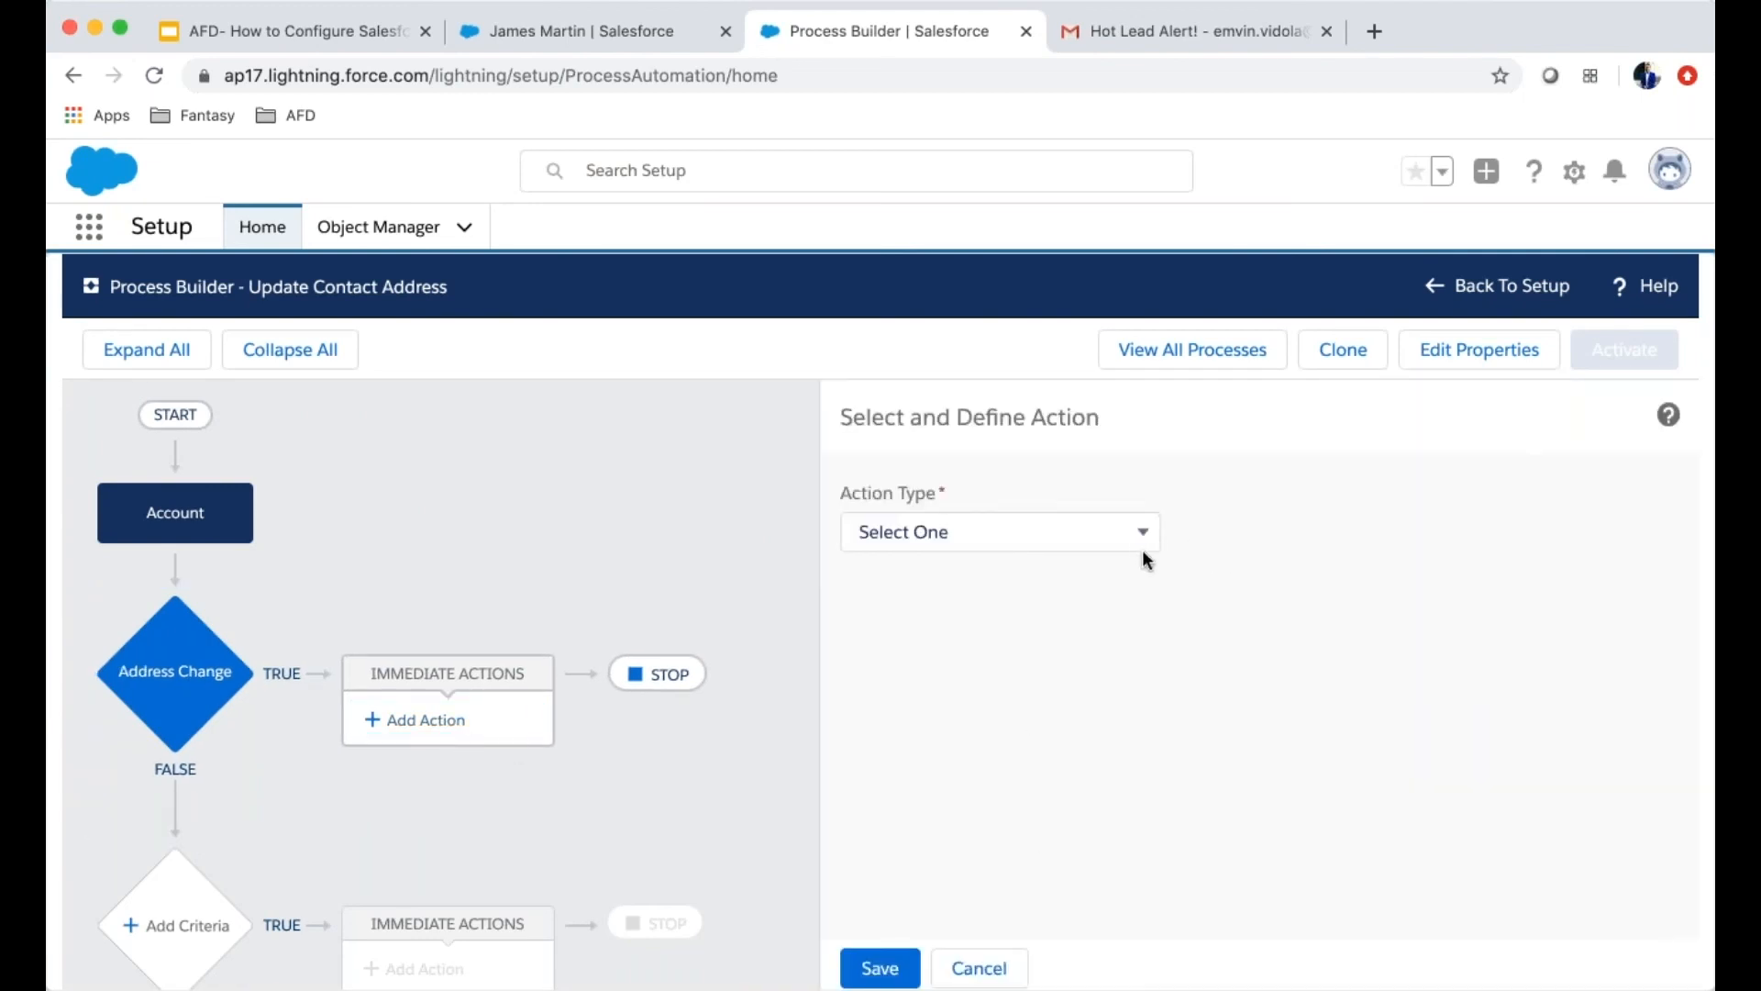
left_click(1046, 544)
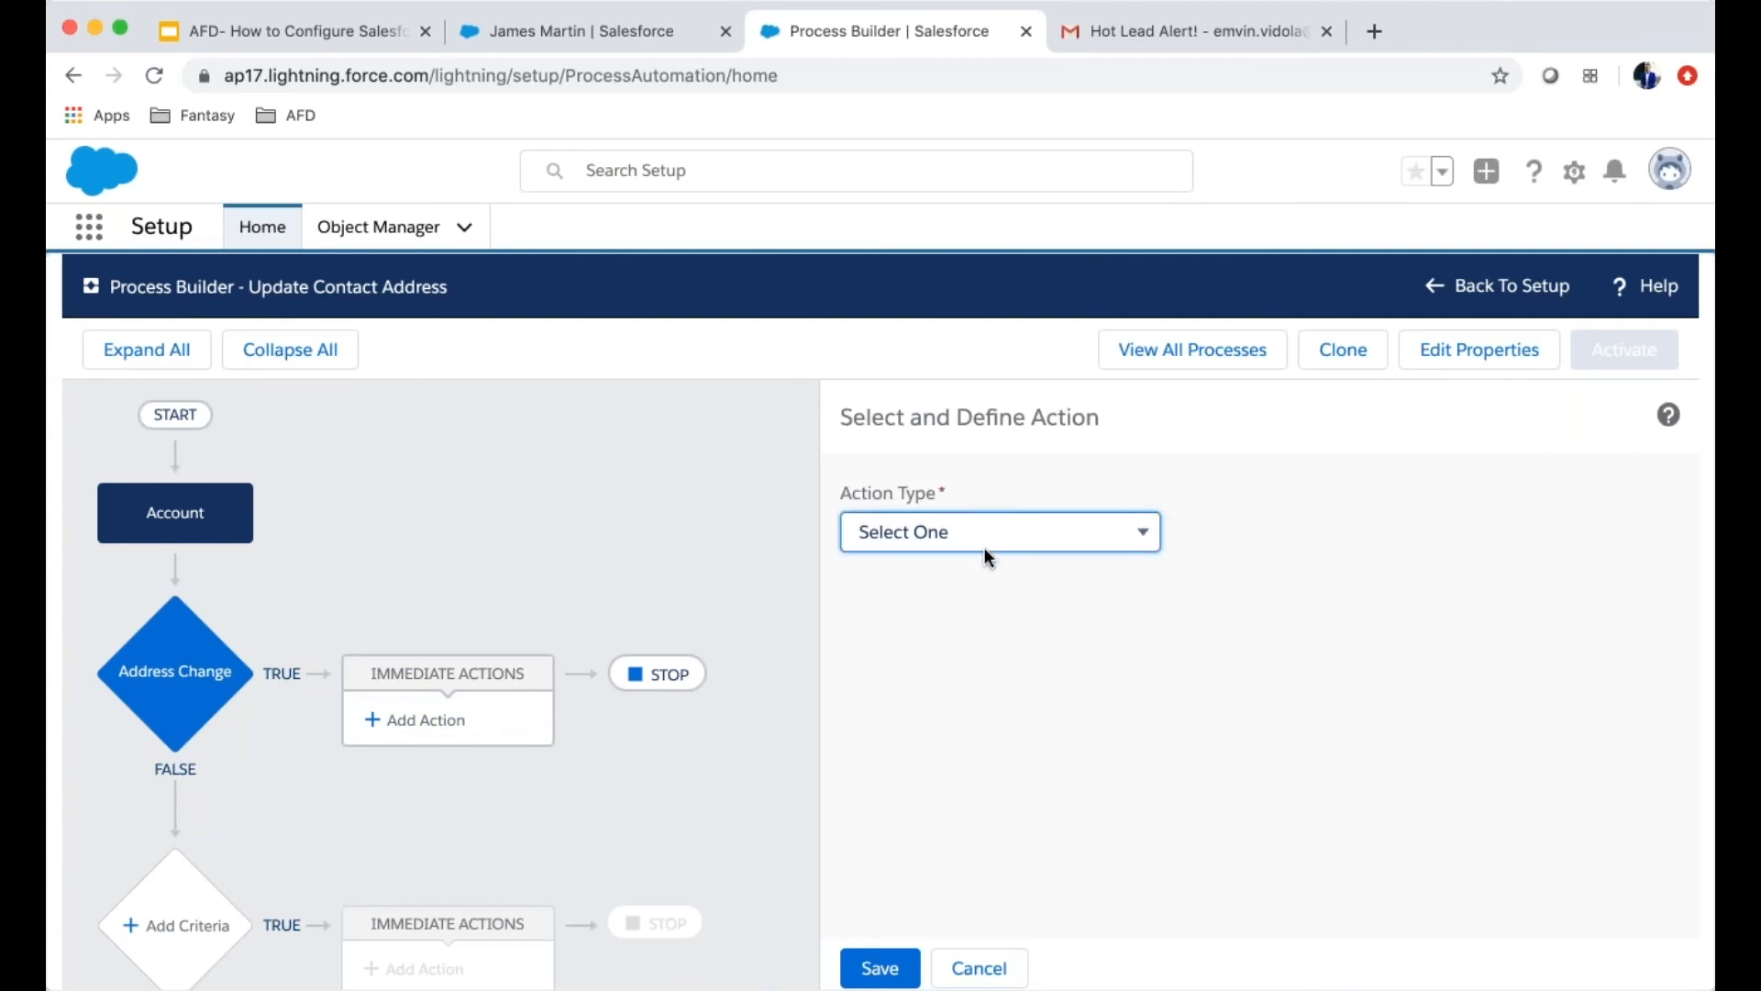
left_click(939, 794)
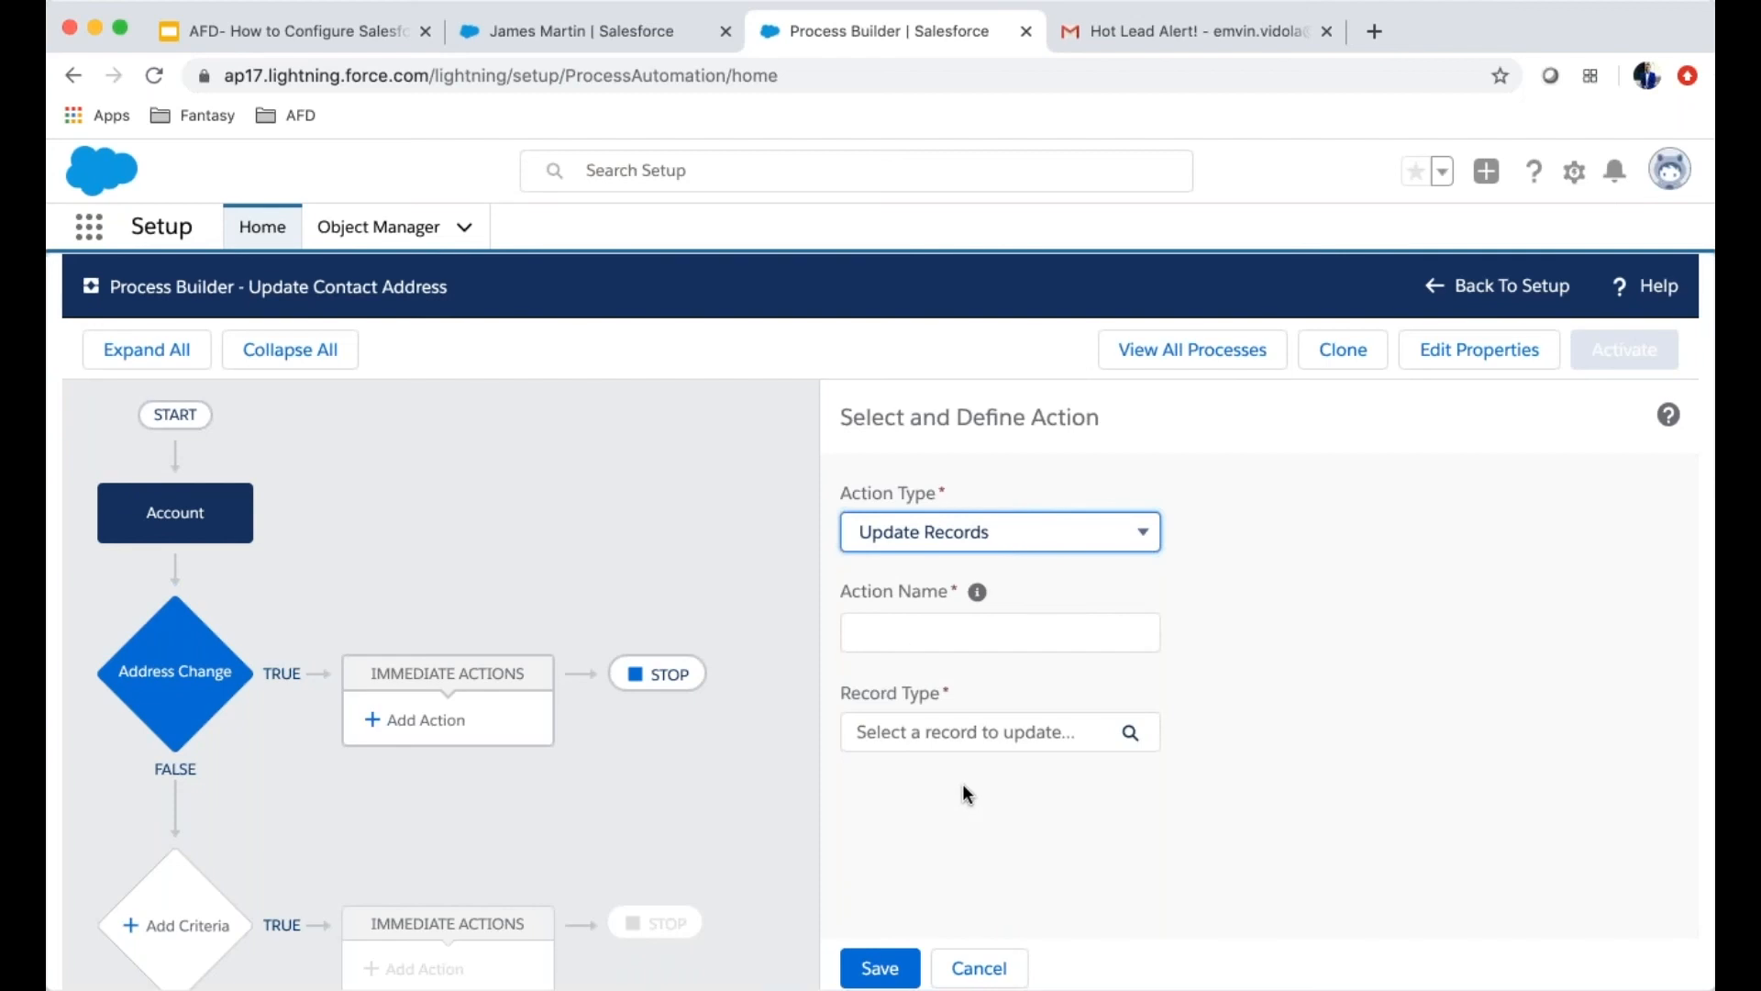
left_click(951, 619)
type("Update")
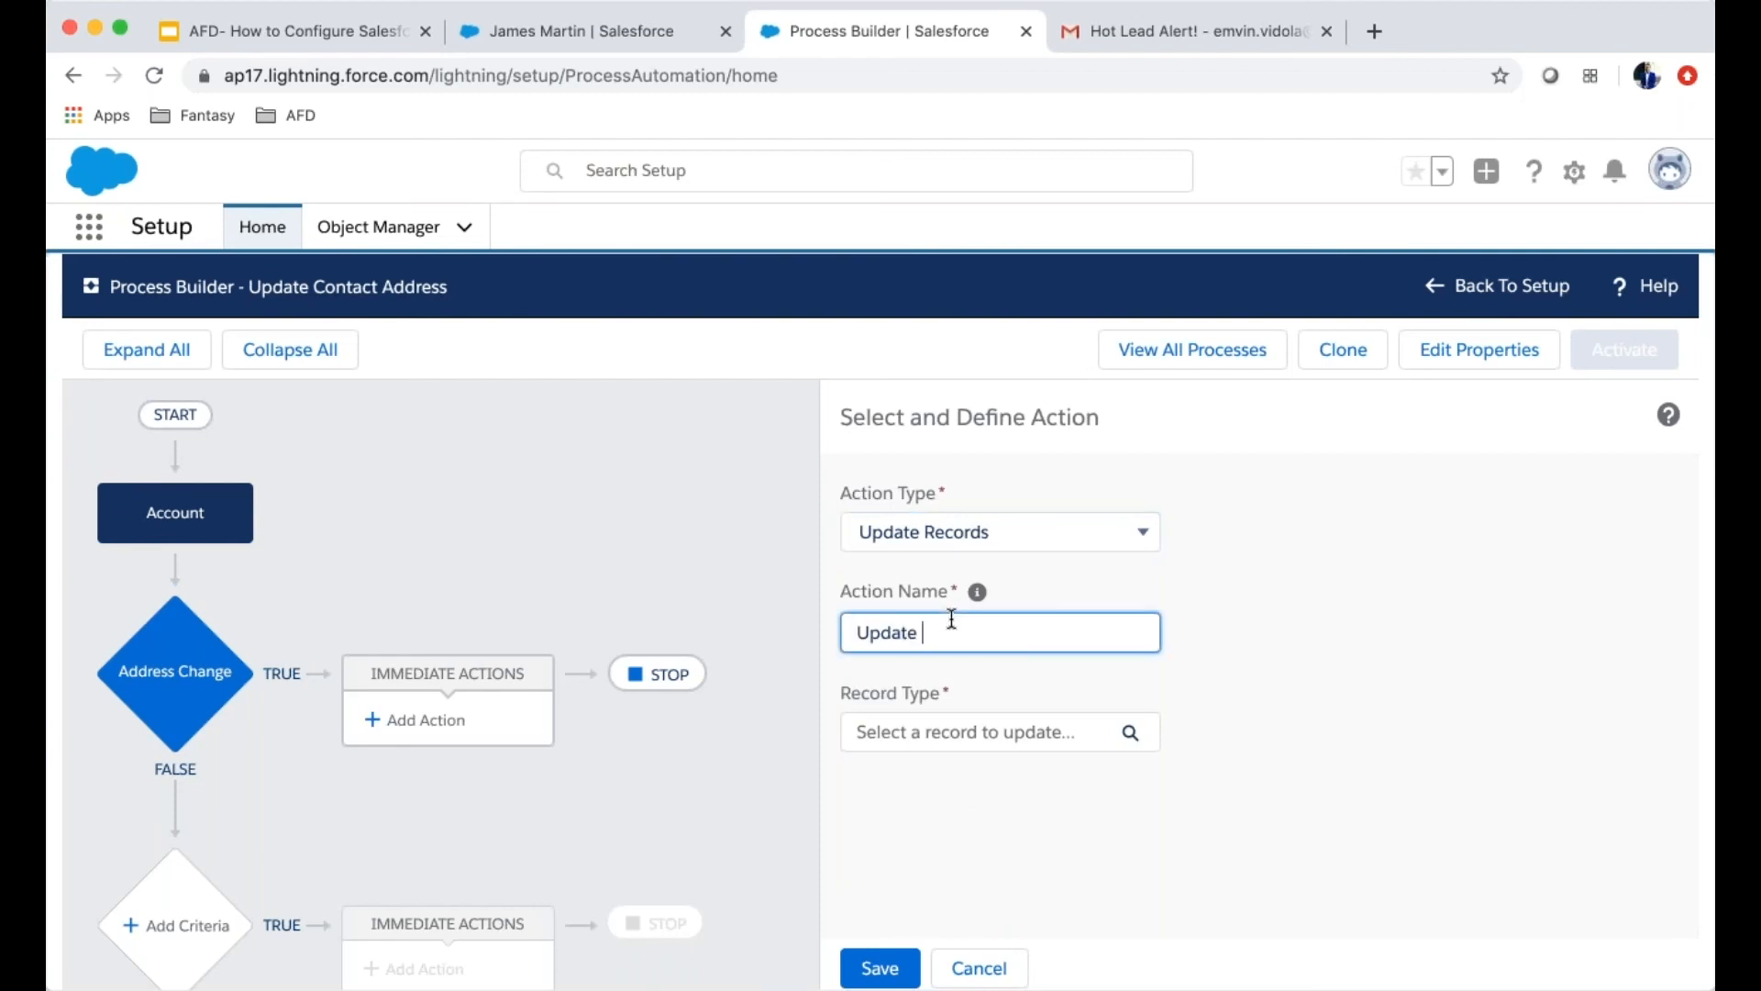
type(" A")
key("BackSpace")
type("Contact Address")
left_click(1038, 681)
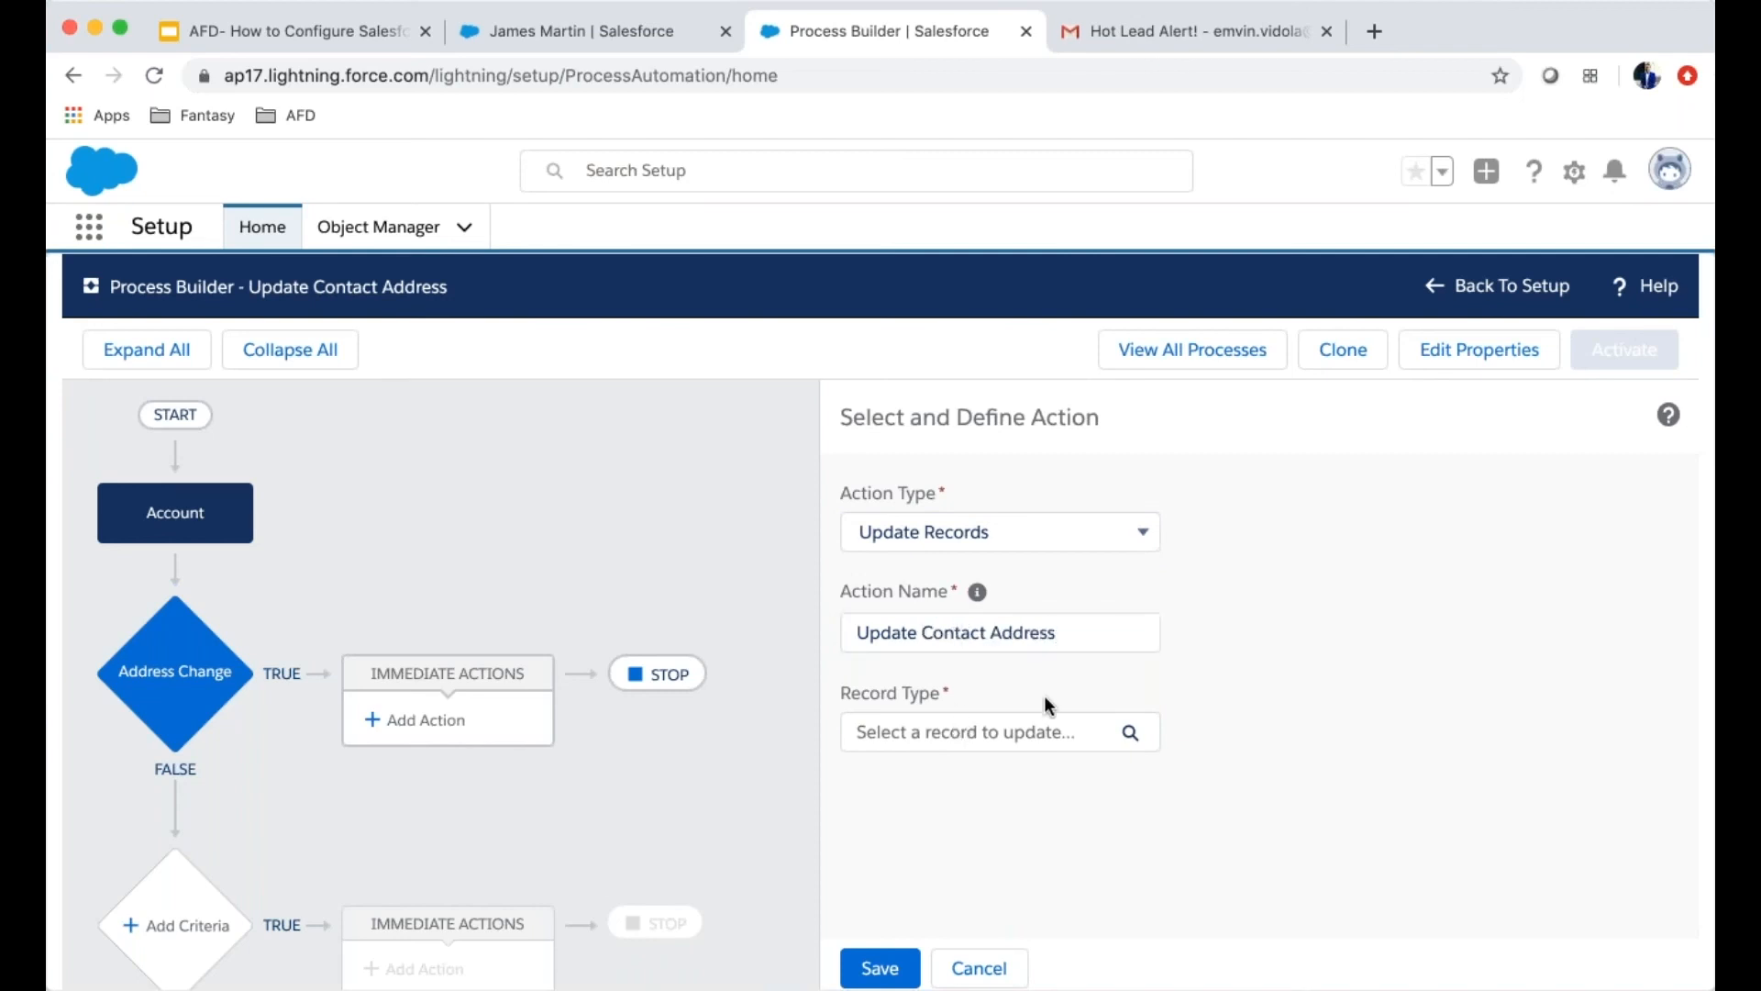
Set the action's record type to the Contacts related to the Account, with no criteria for updating records
left_click(950, 734)
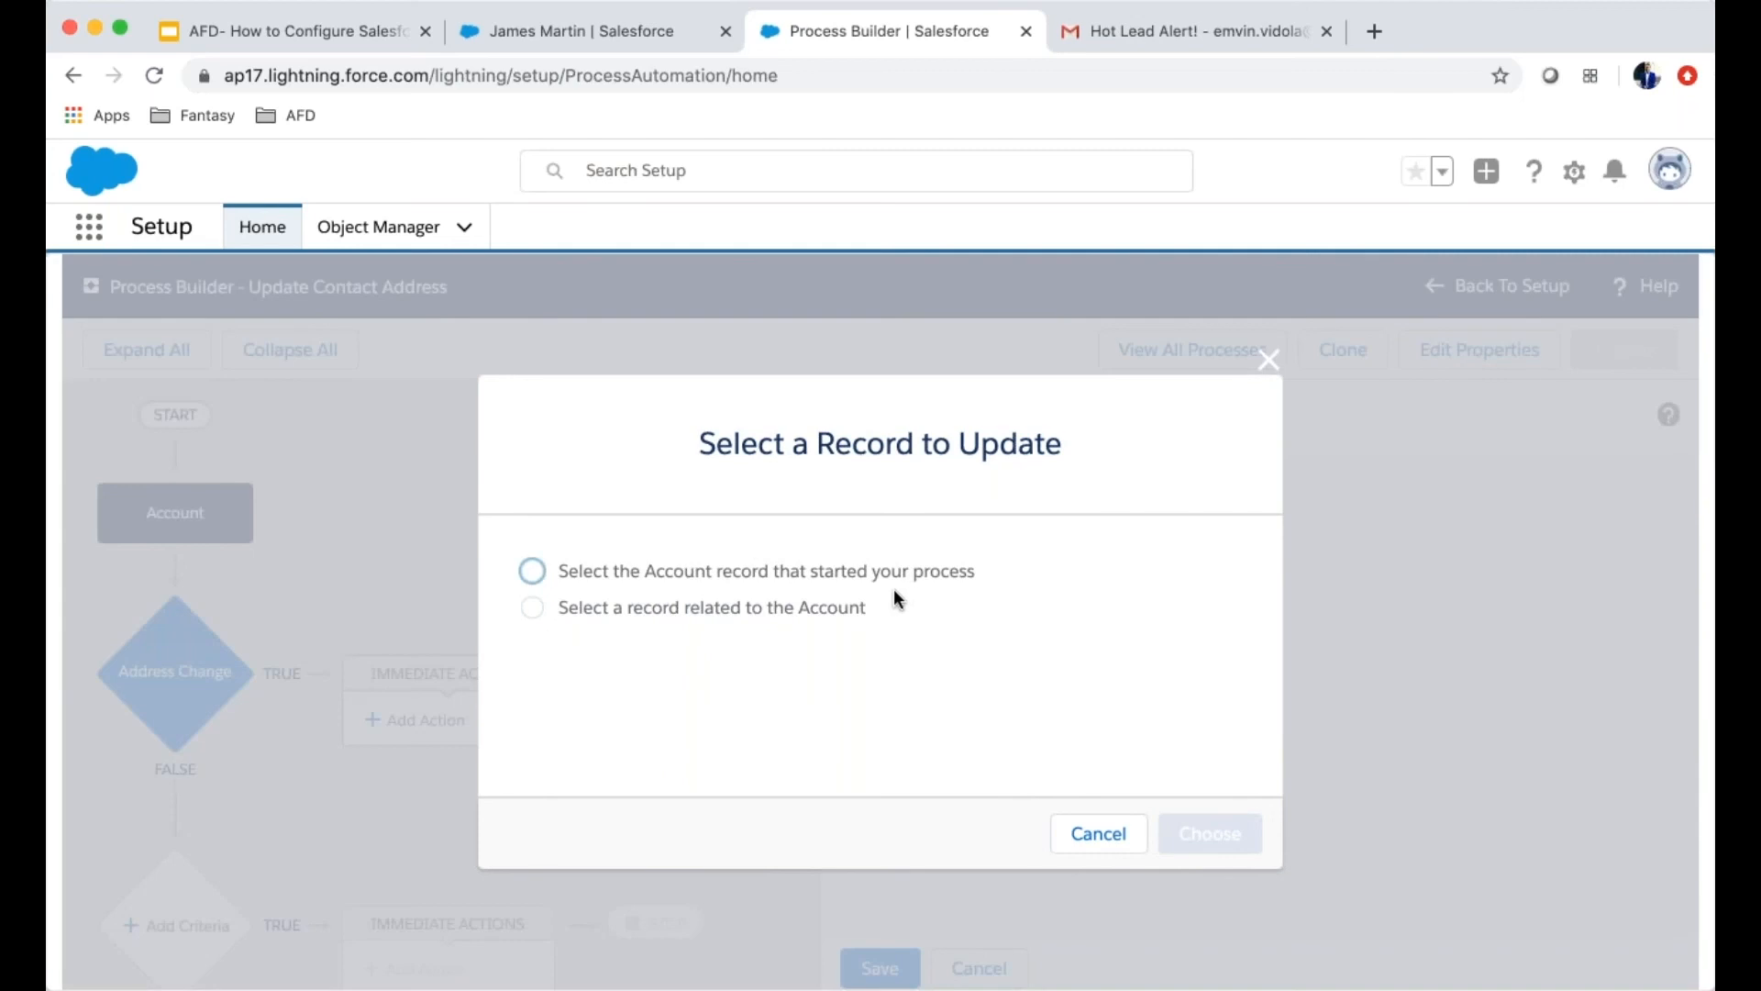
left_click(530, 608)
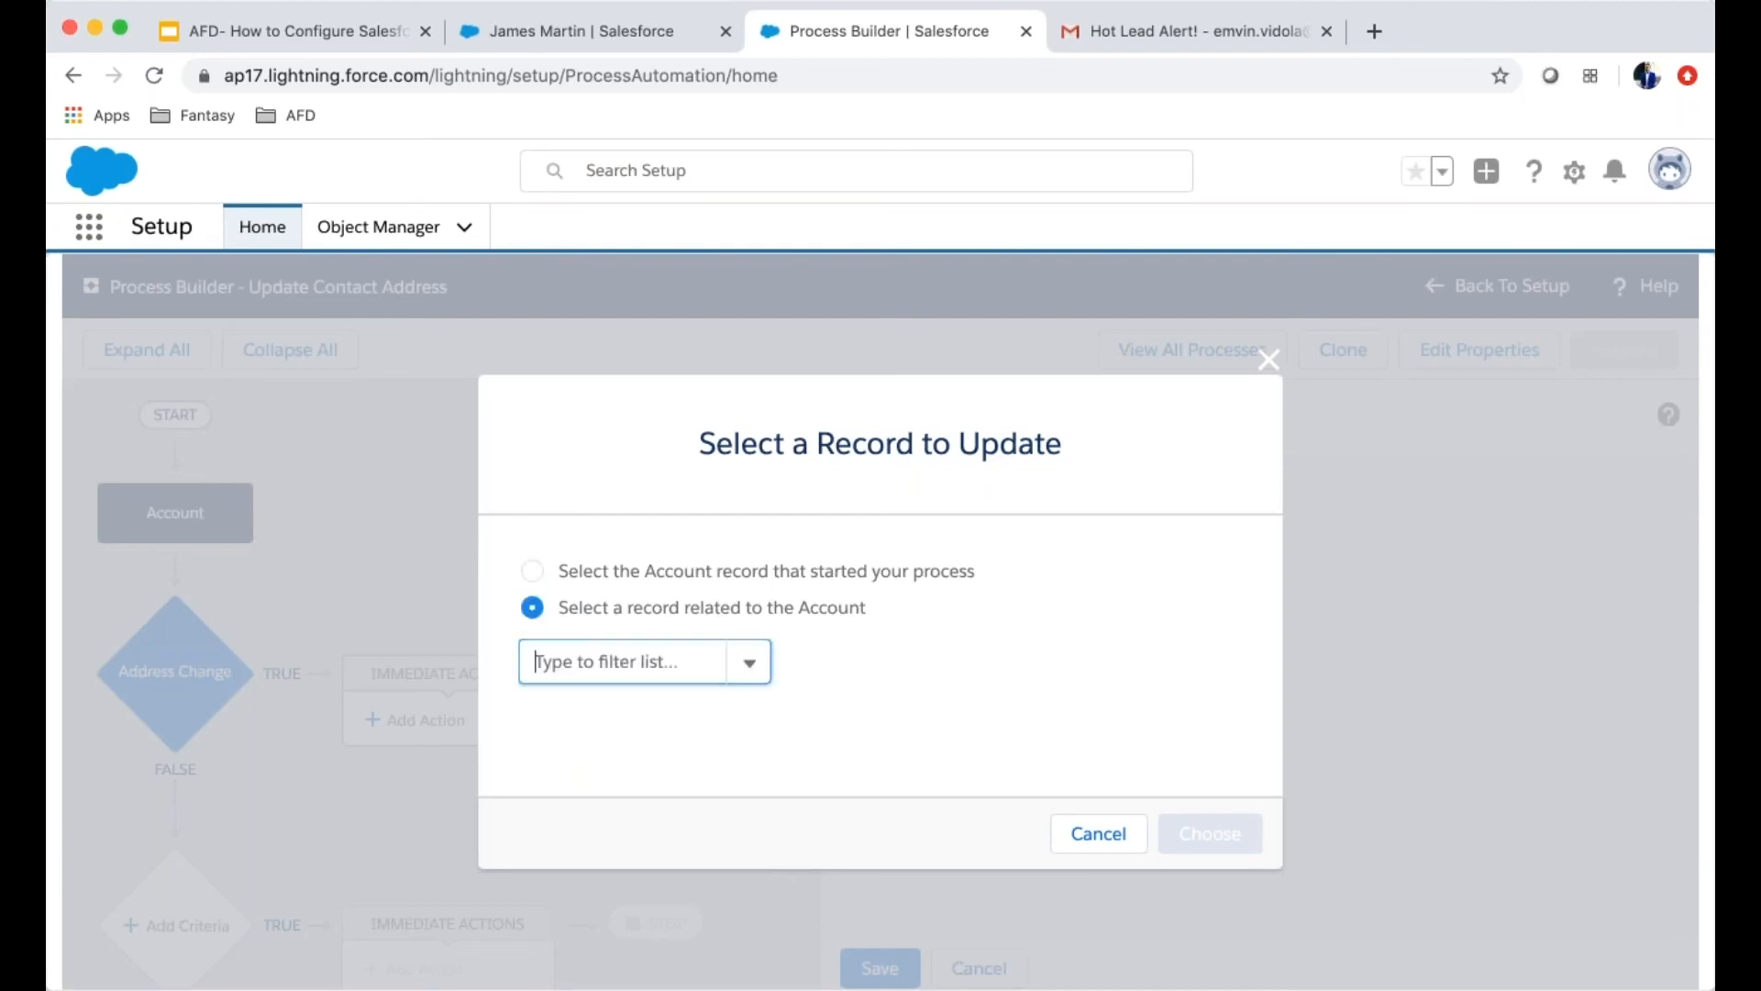
left_click(622, 667)
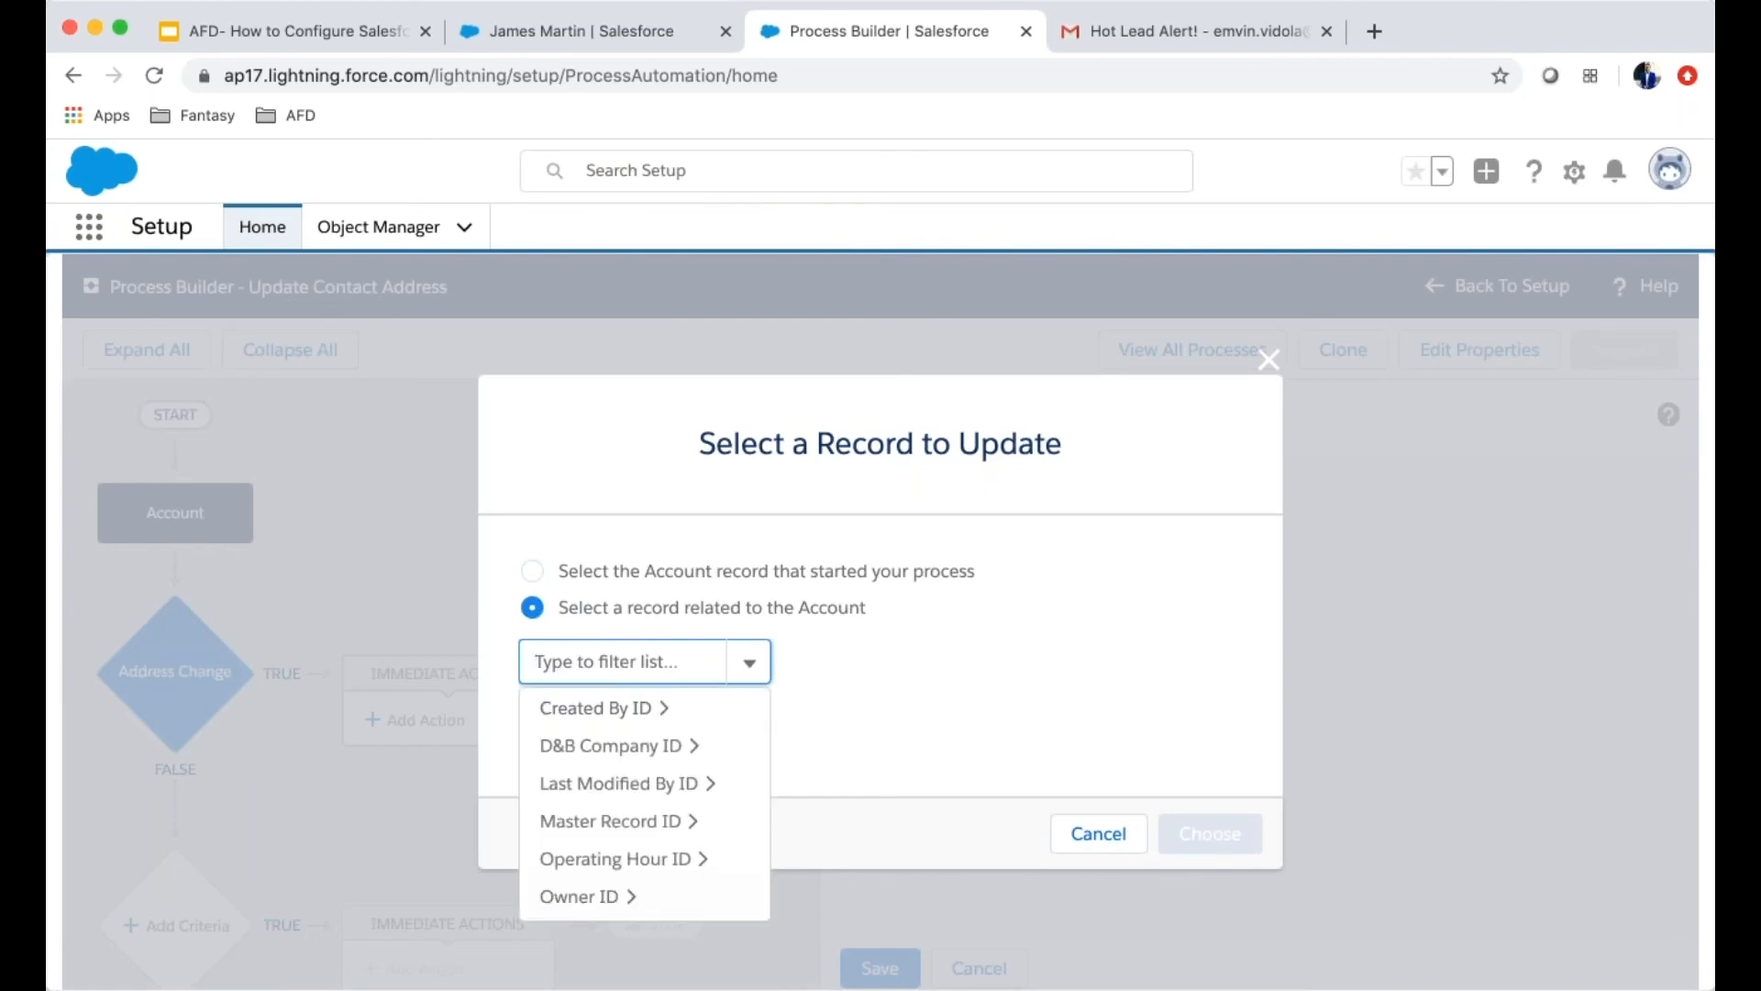
type("contact")
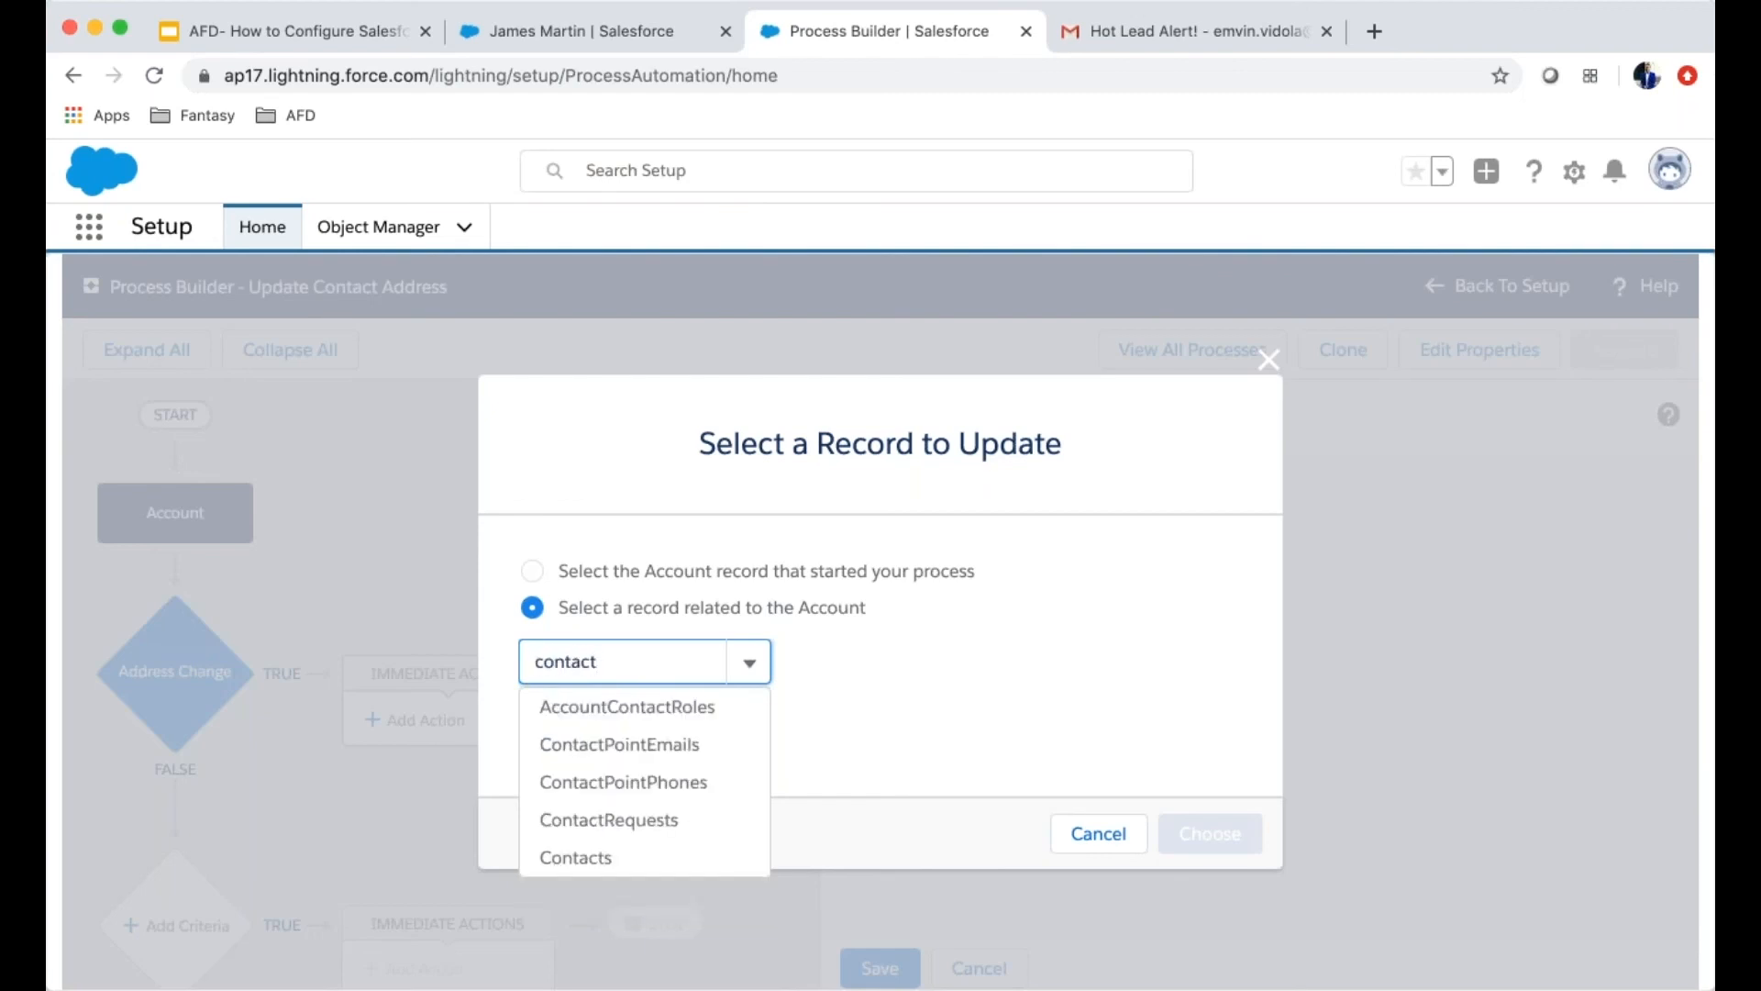
left_click(562, 857)
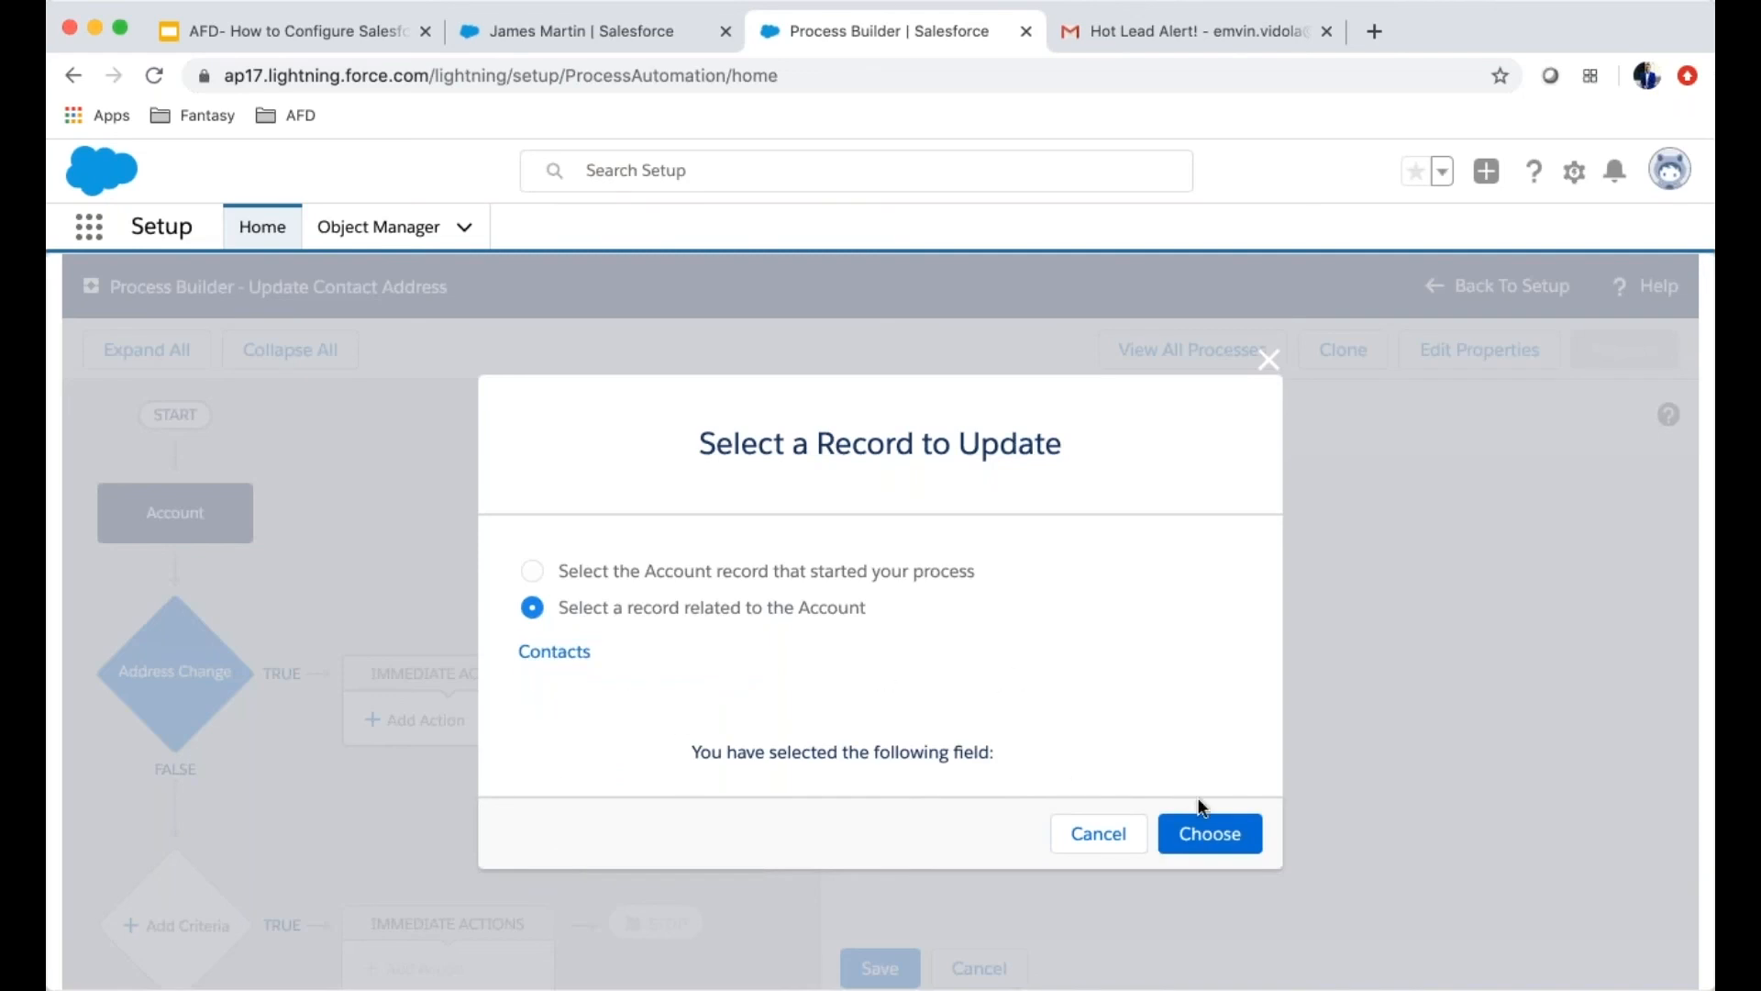
left_click(1230, 833)
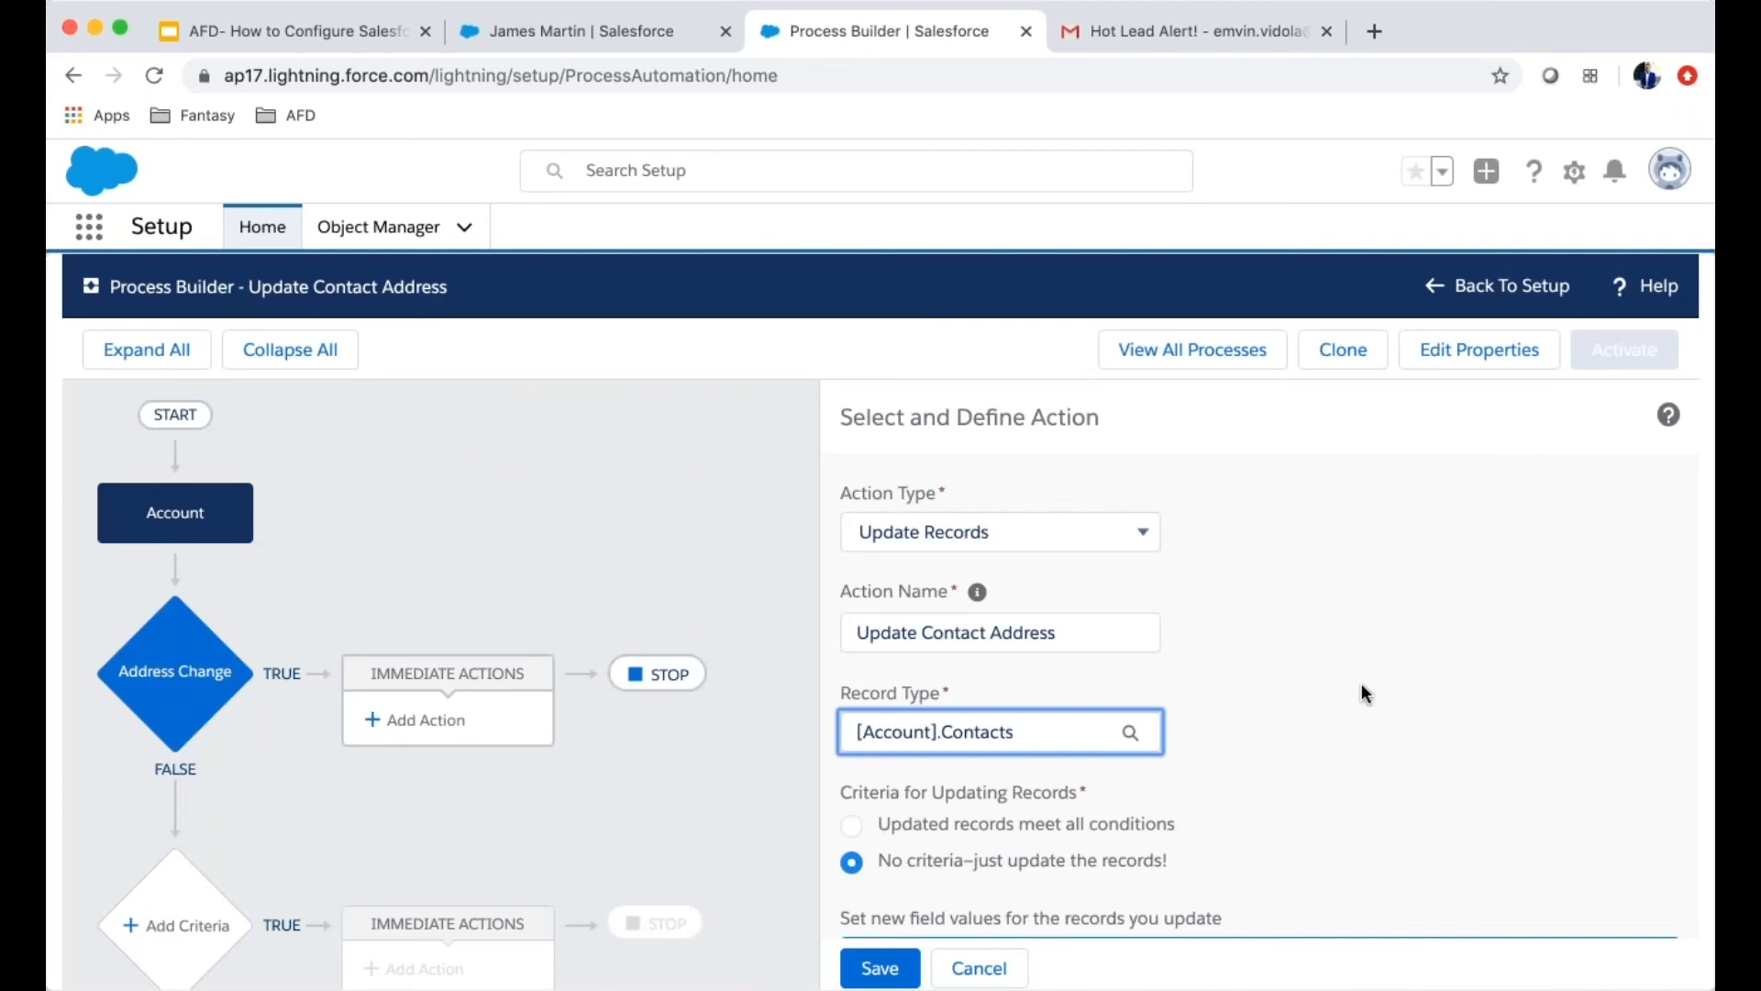
scroll(1361, 682, "down", 3)
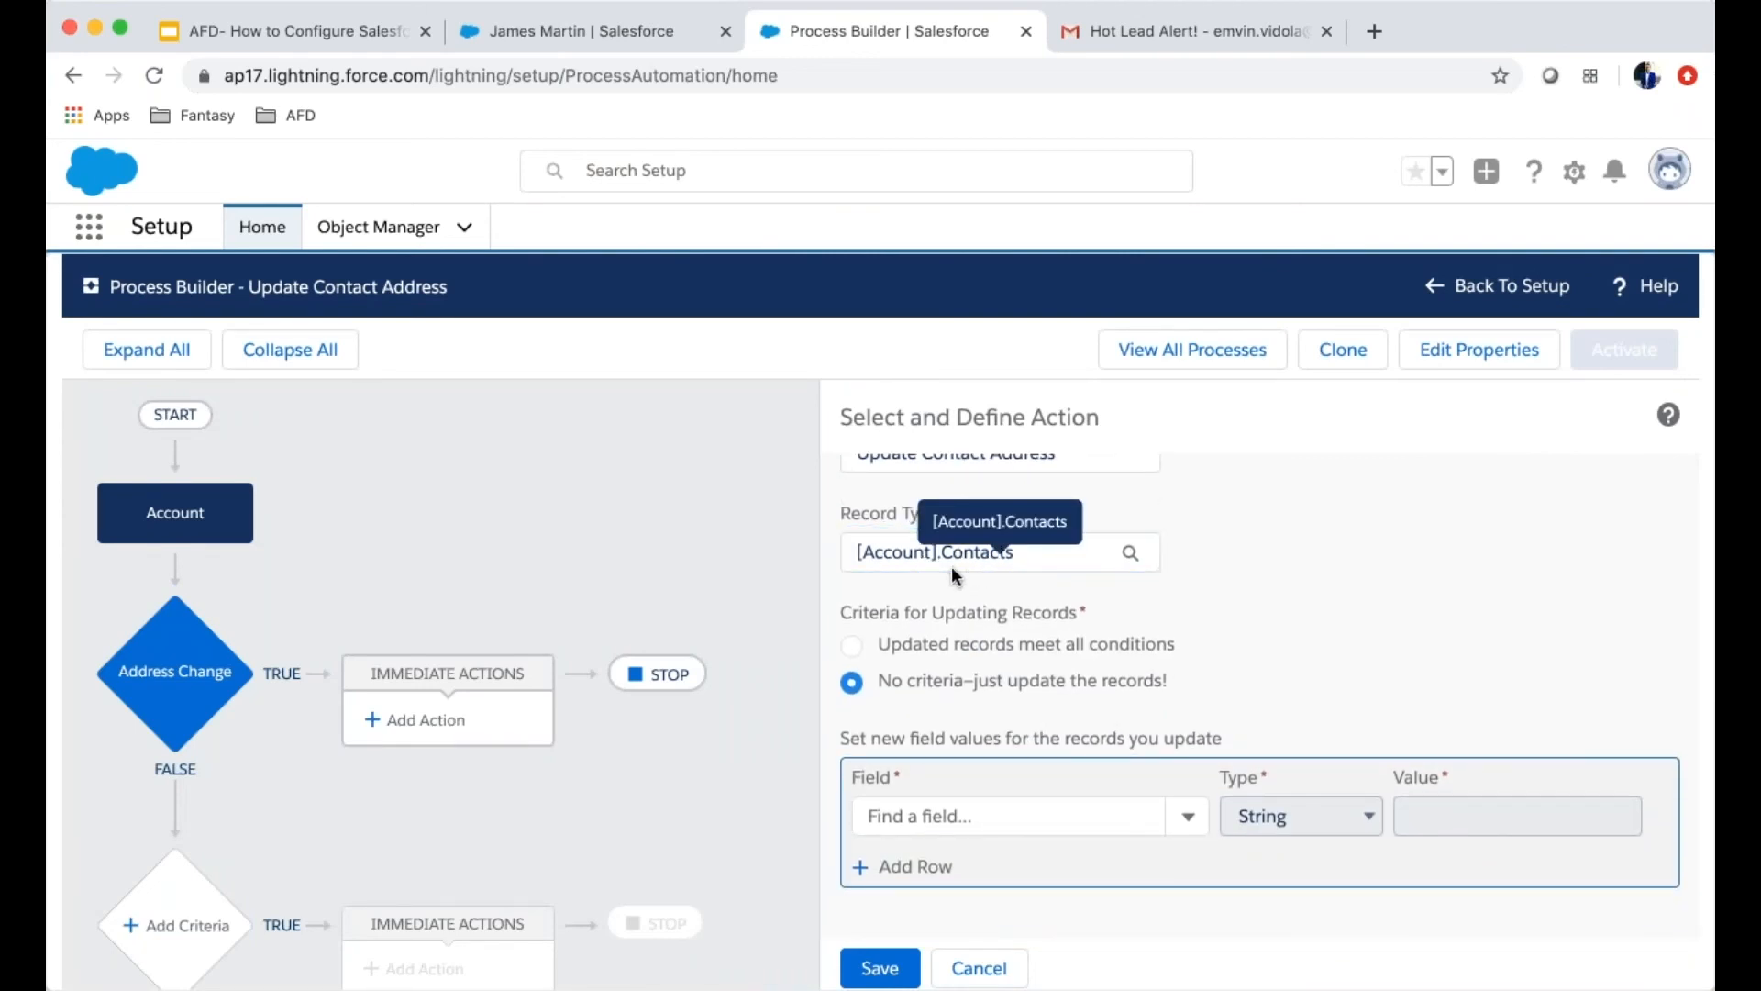
left_click(983, 554)
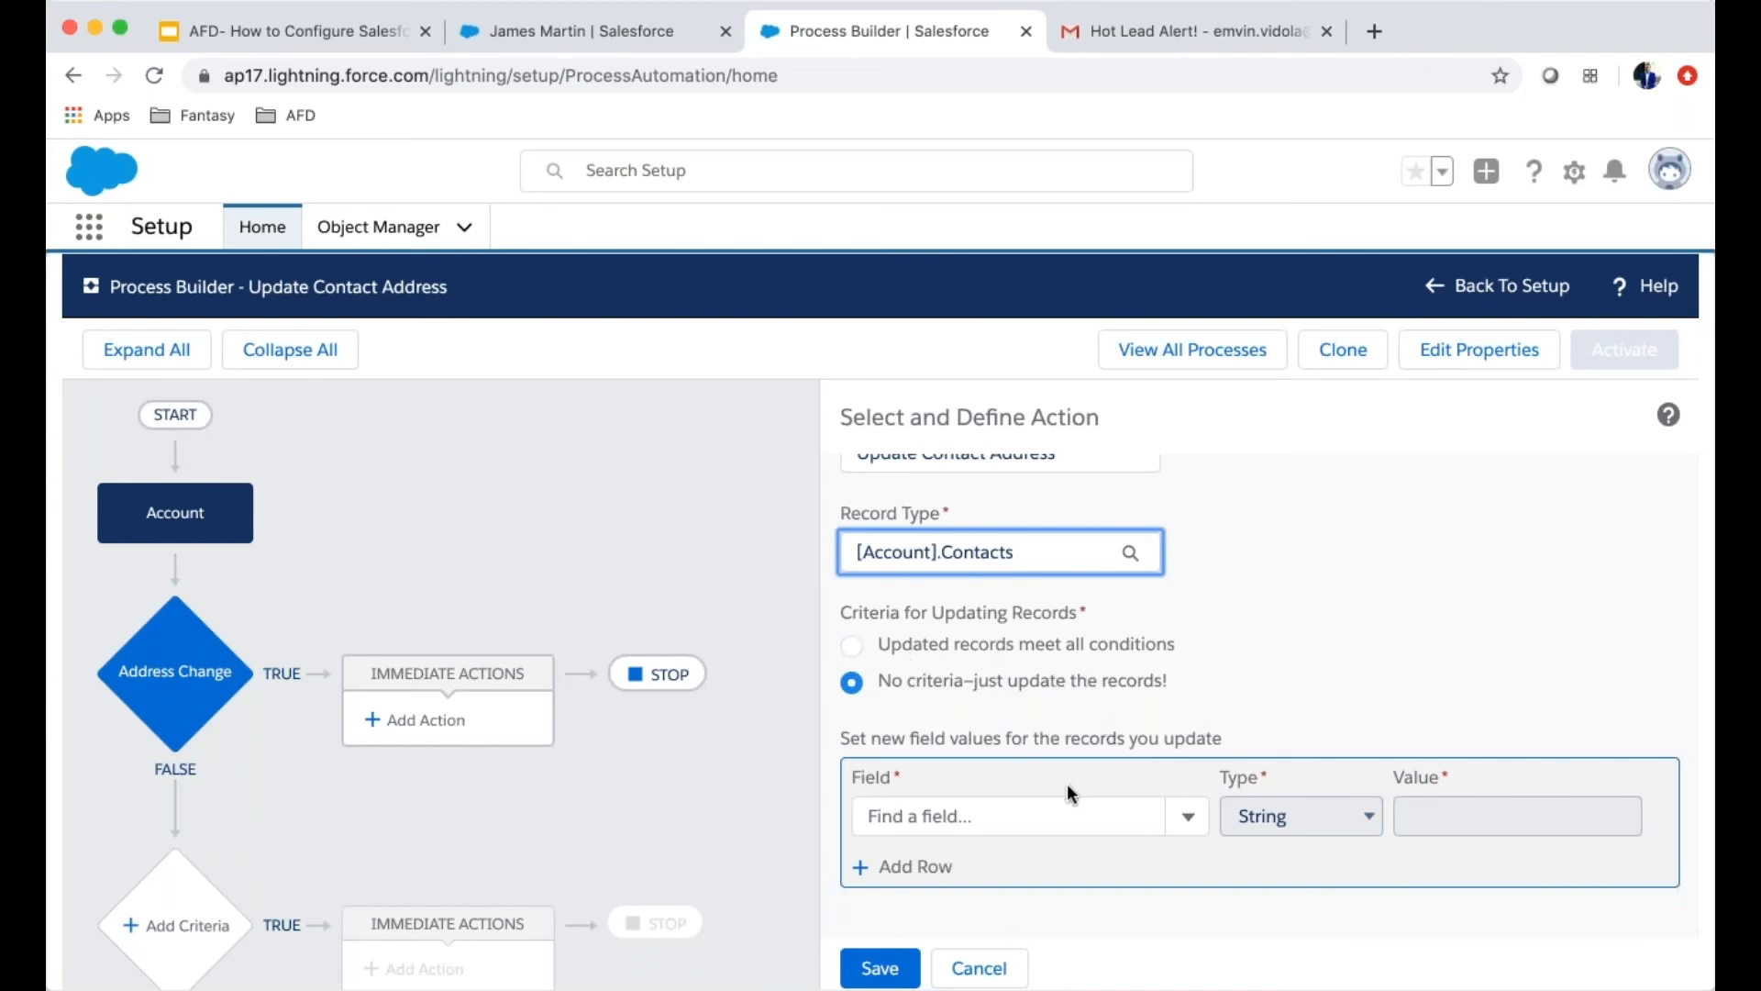
Choose Mailing Street as the contact field that the action updates
left_click(954, 821)
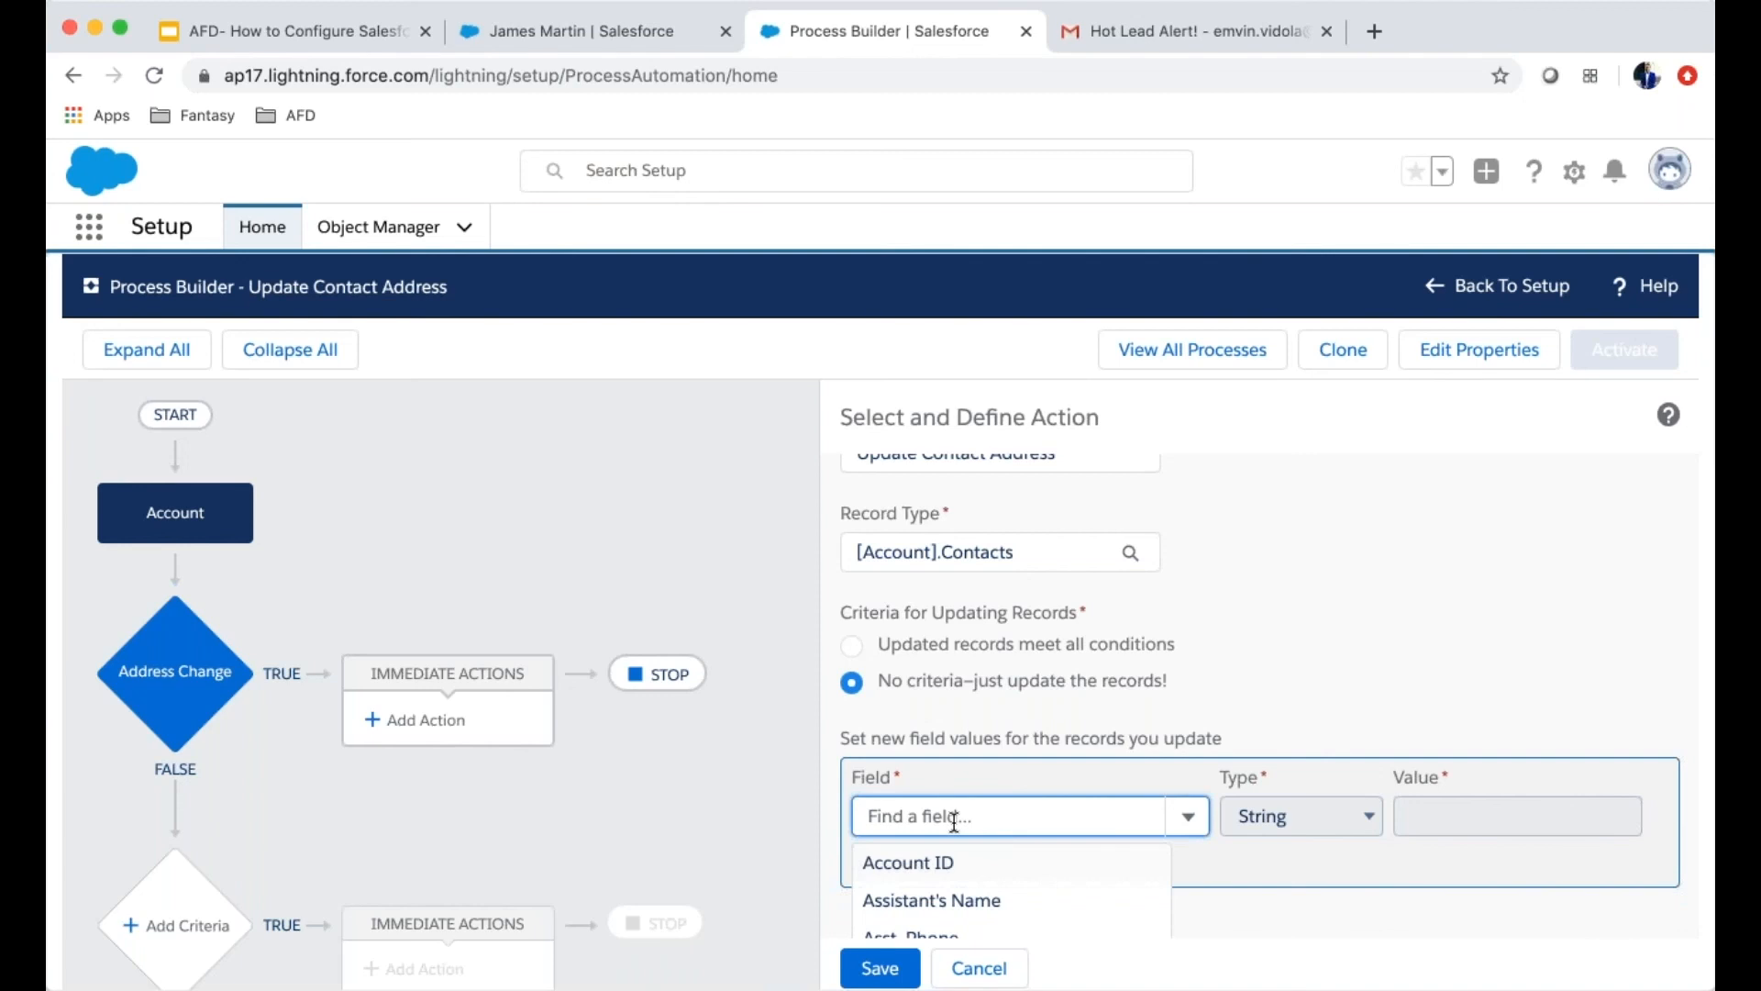
type("mailin")
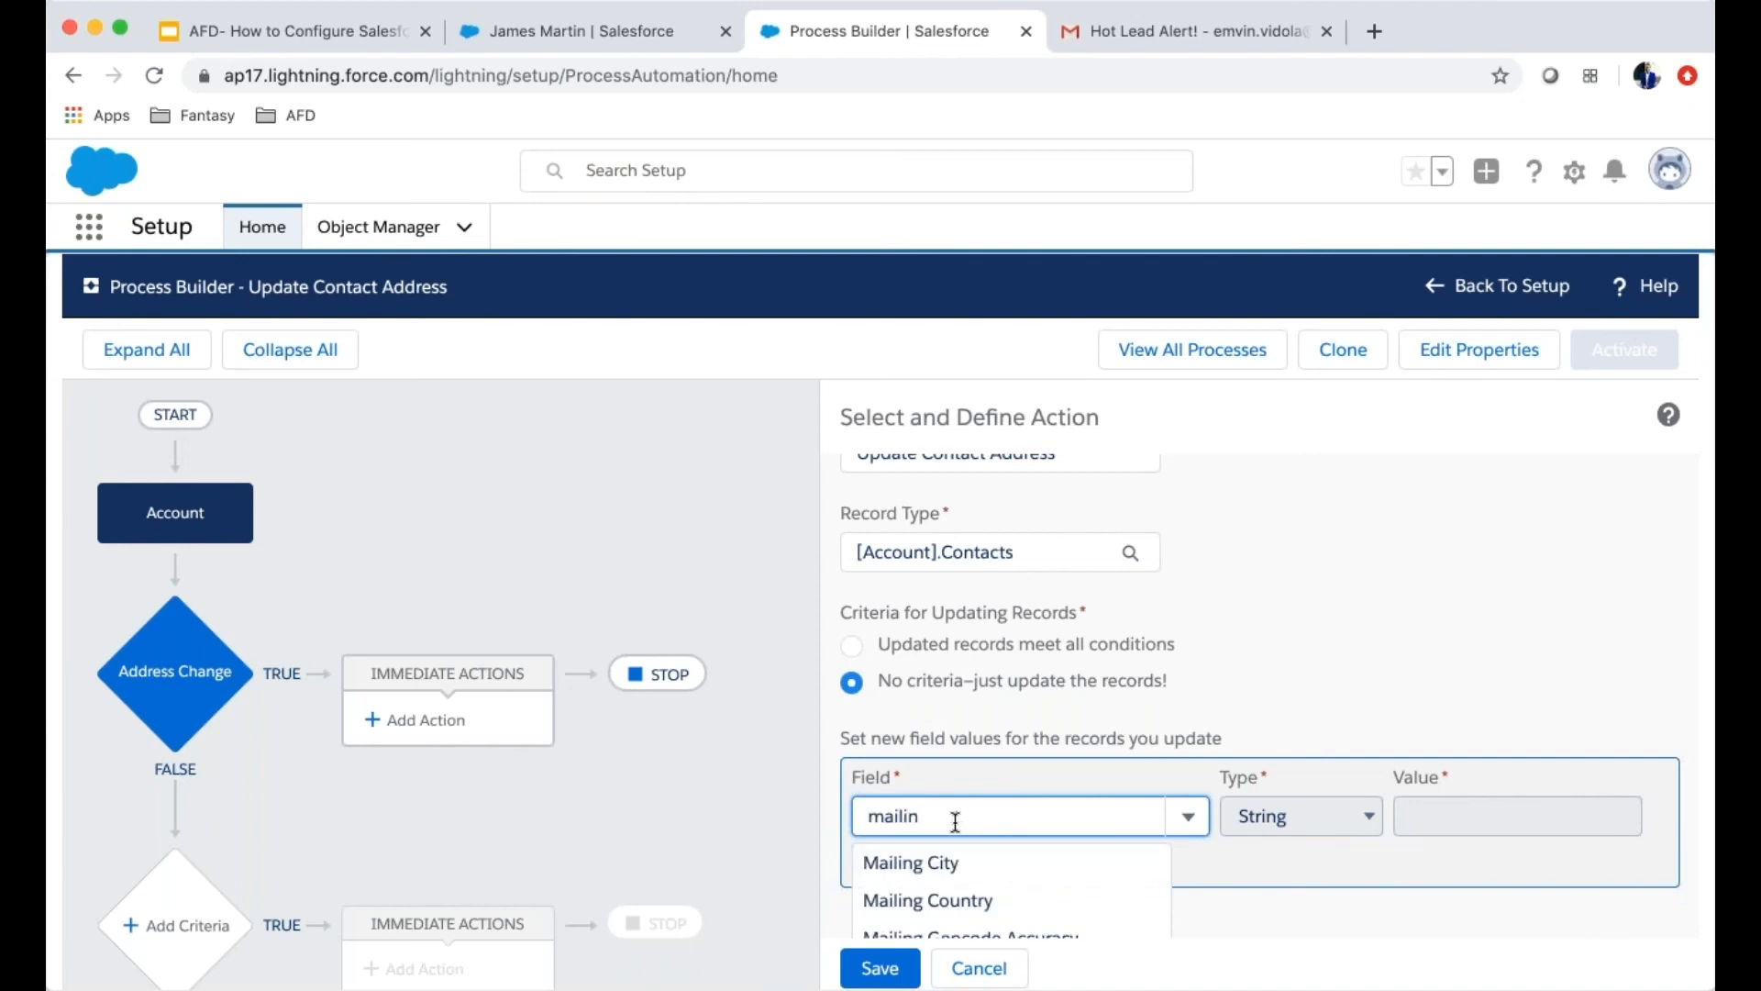
scroll(1099, 885, "down", 2)
scroll(1100, 885, "down", 3)
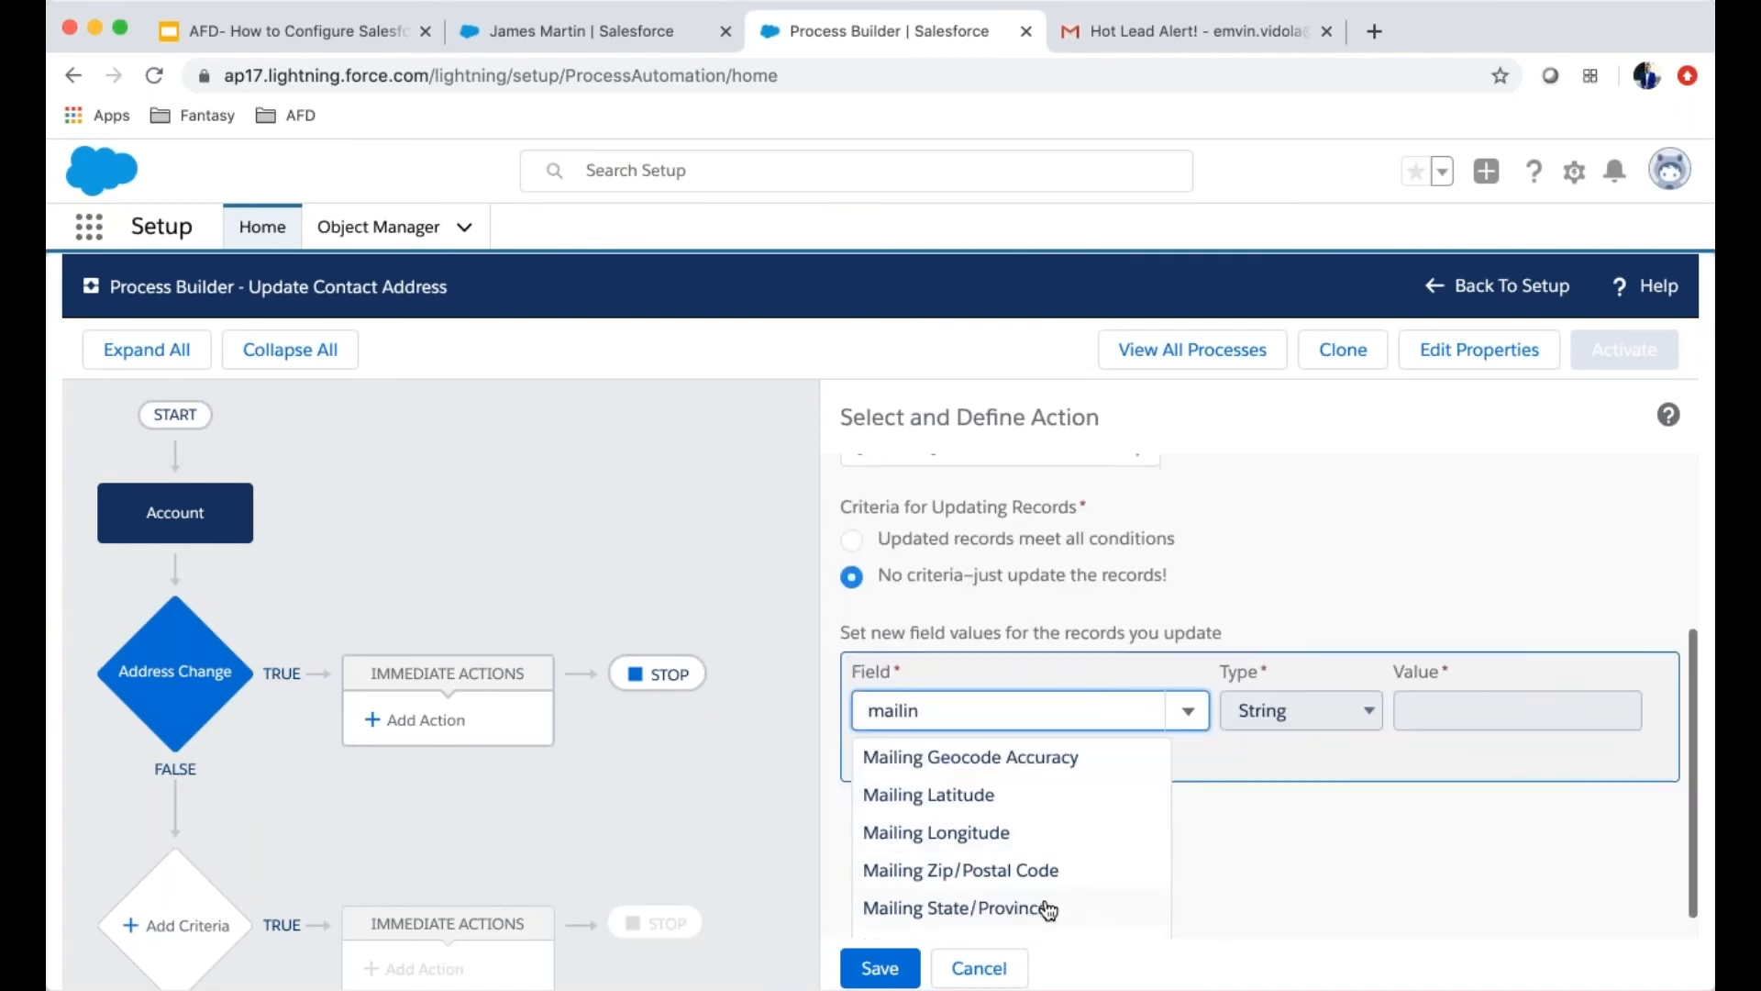
left_click(947, 928)
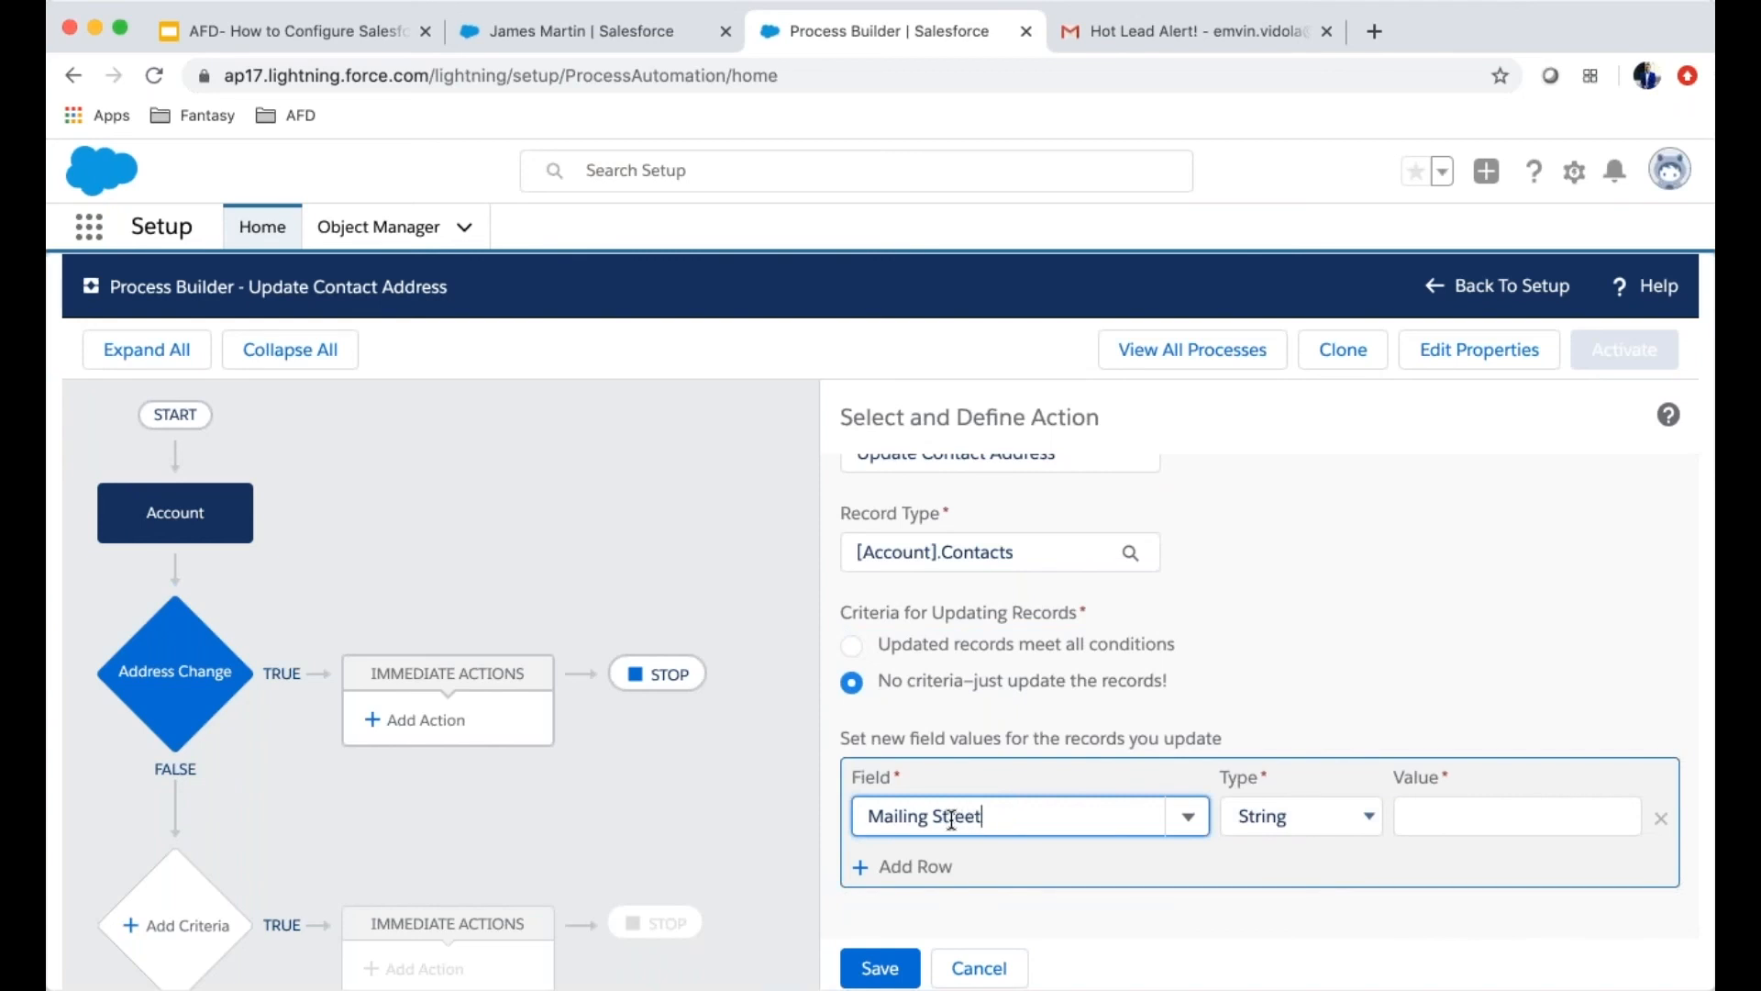
Set the Mailing Street value to a field reference to the Account's Billing Street
left_click(1450, 821)
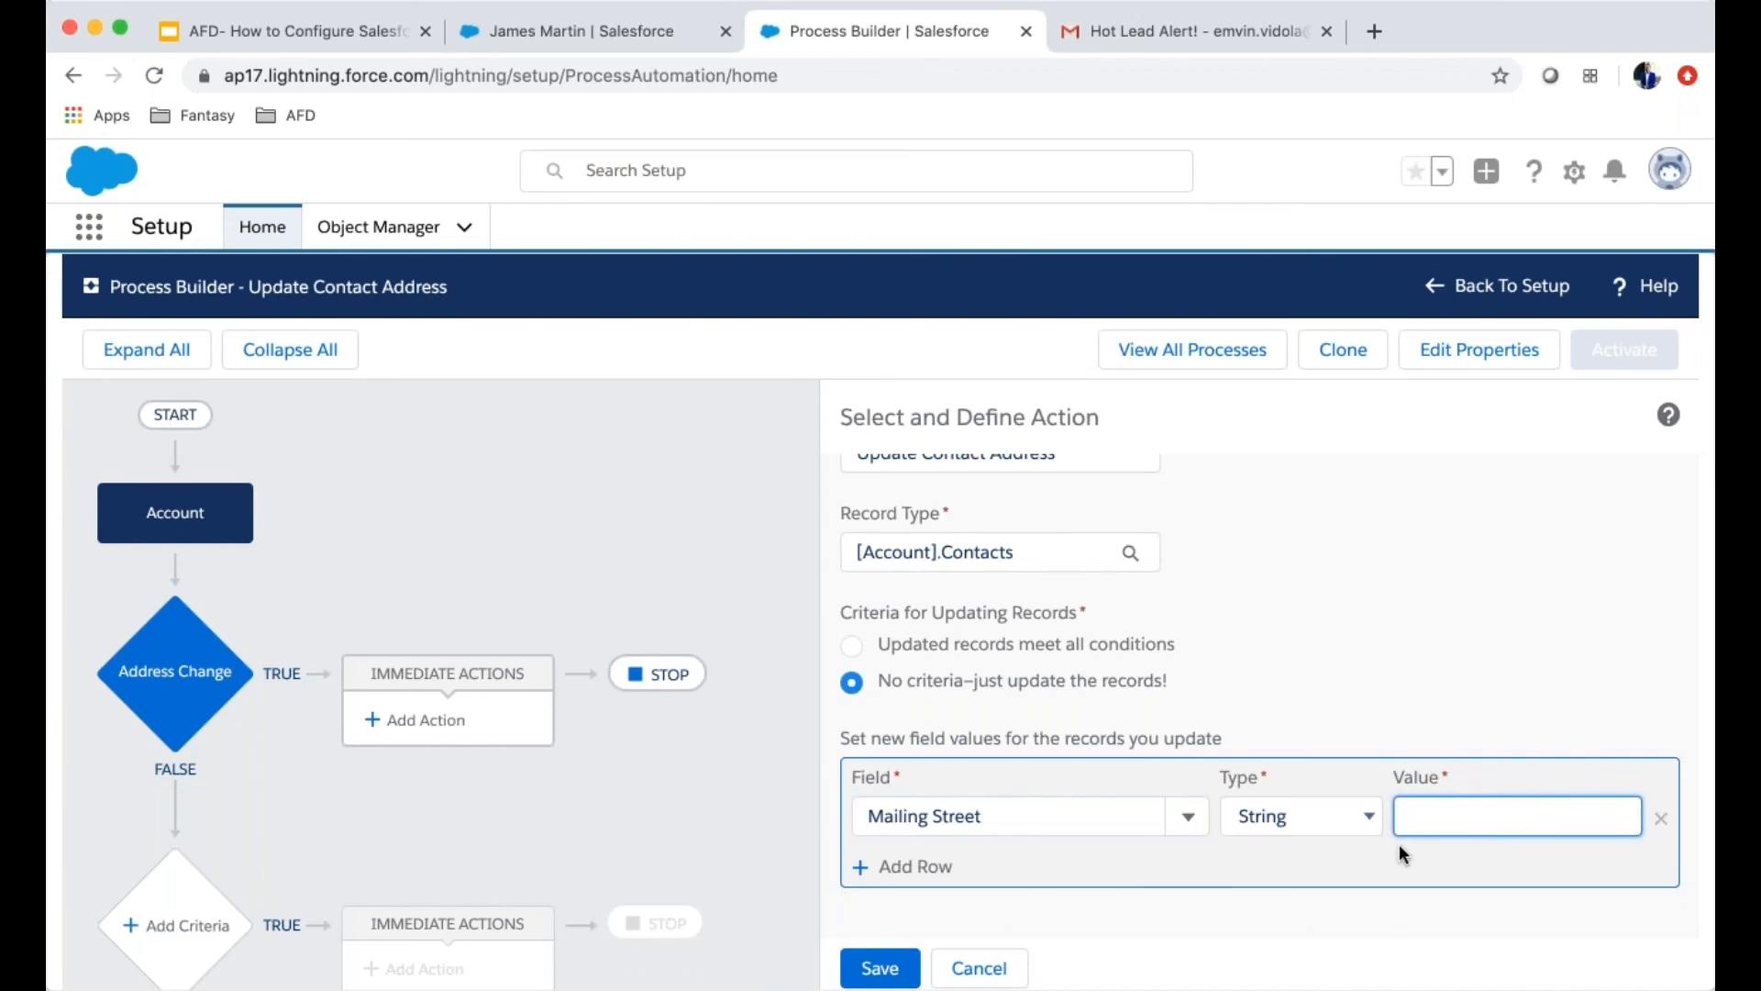
type("a")
left_click(1367, 823)
key("Tab")
key("BackSpace")
key("shift+Tab")
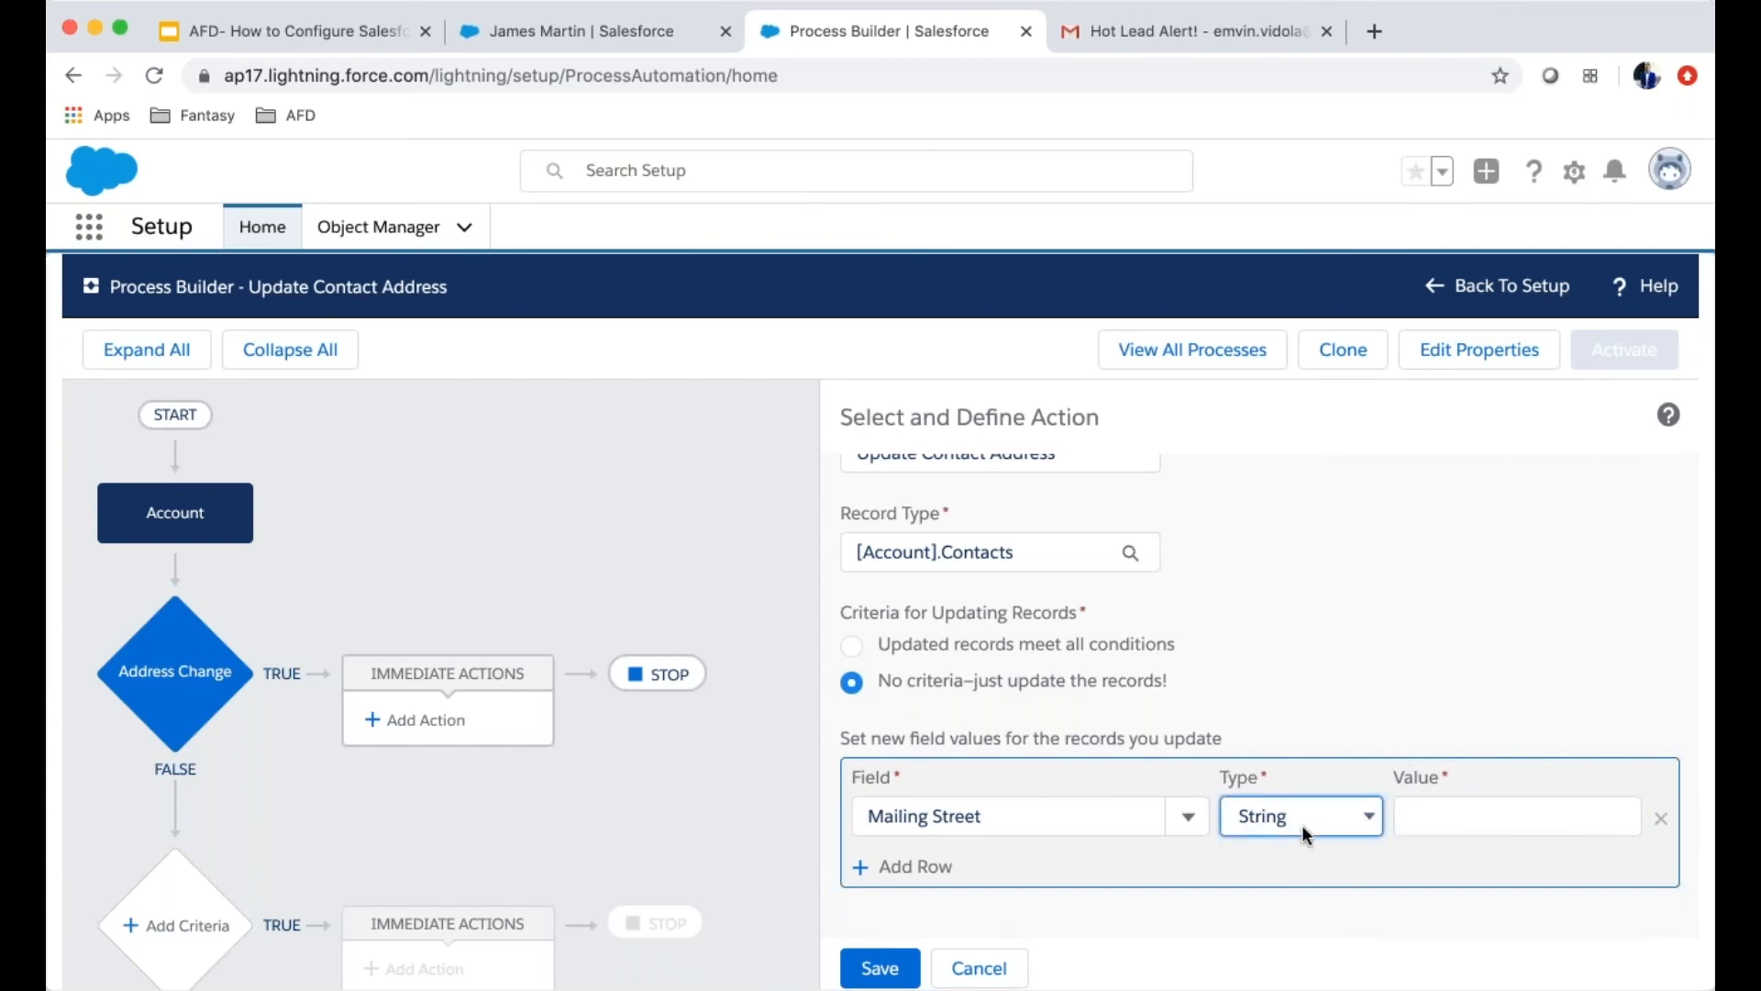
left_click(1356, 843)
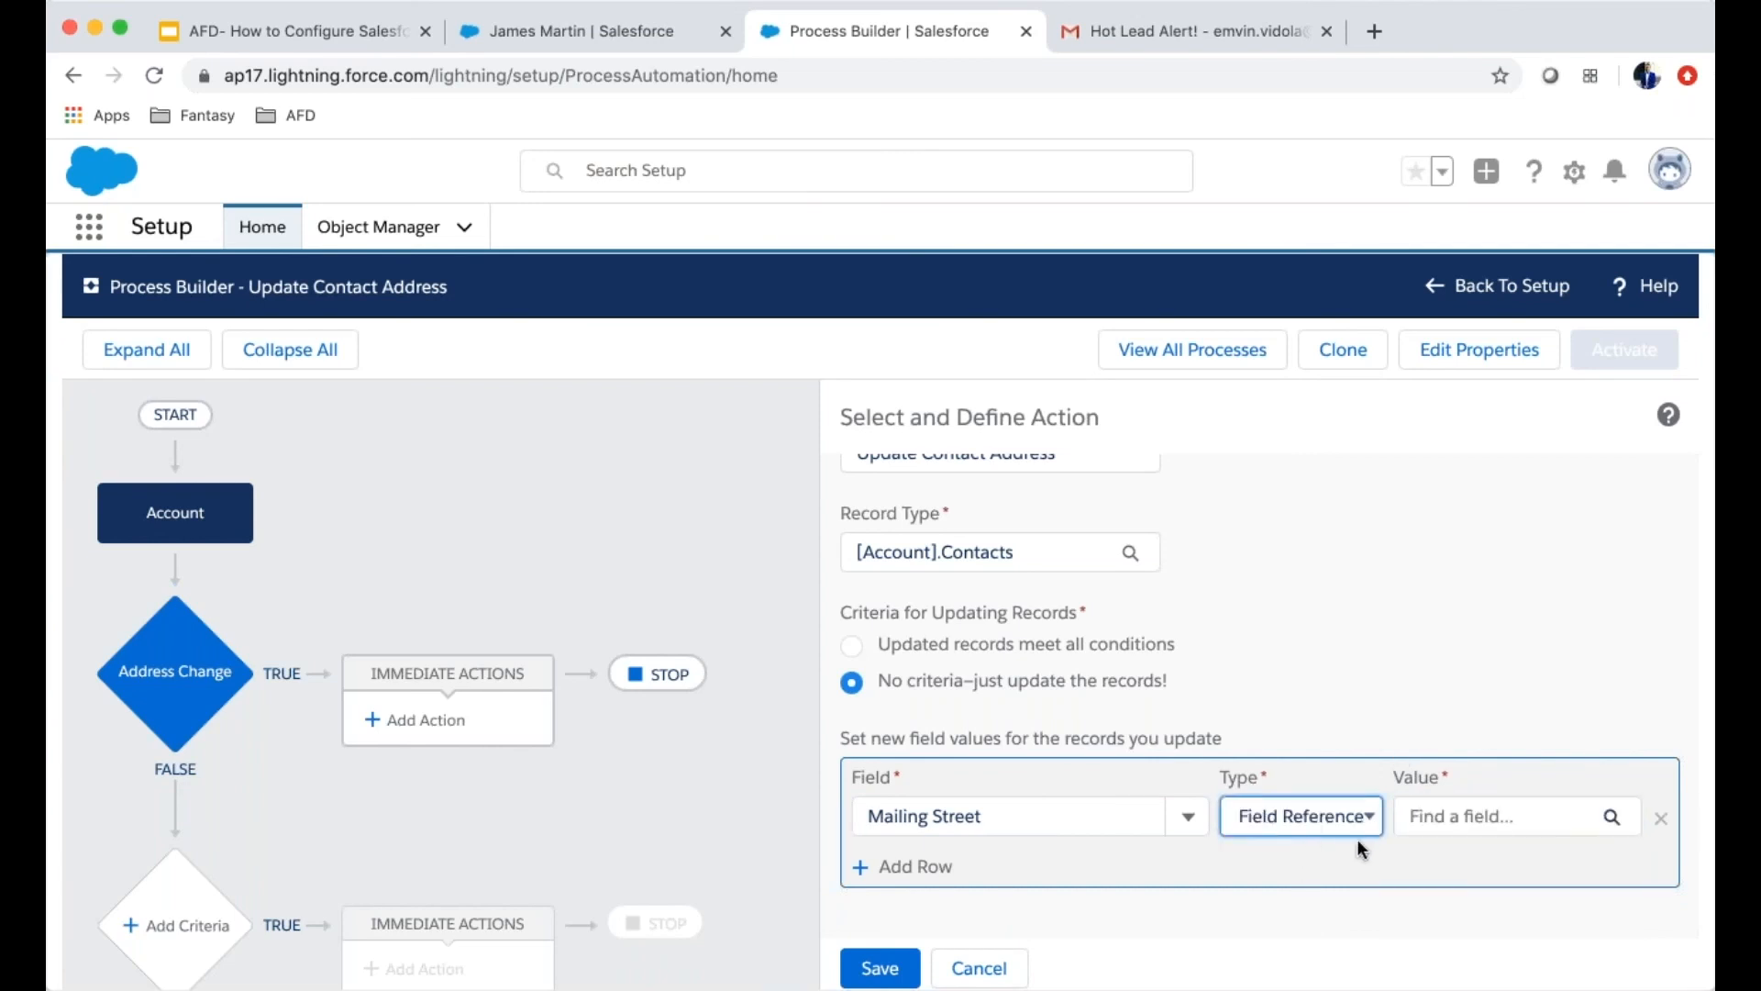
left_click(1459, 826)
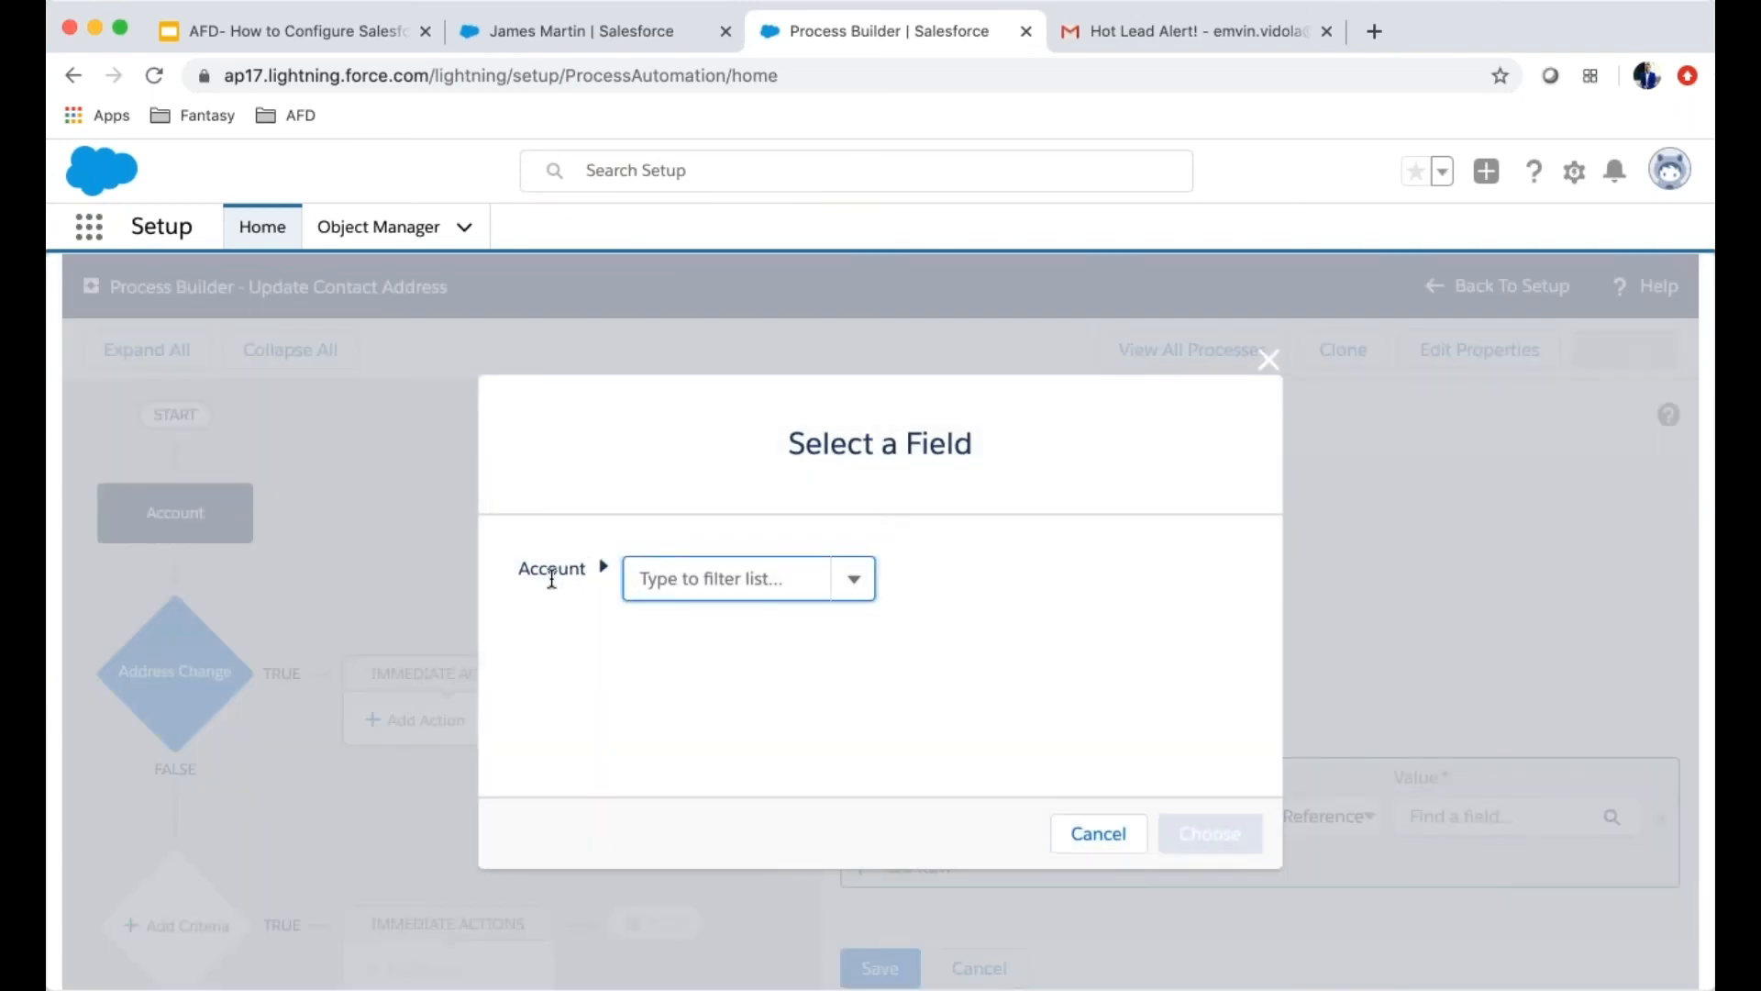
type("billin")
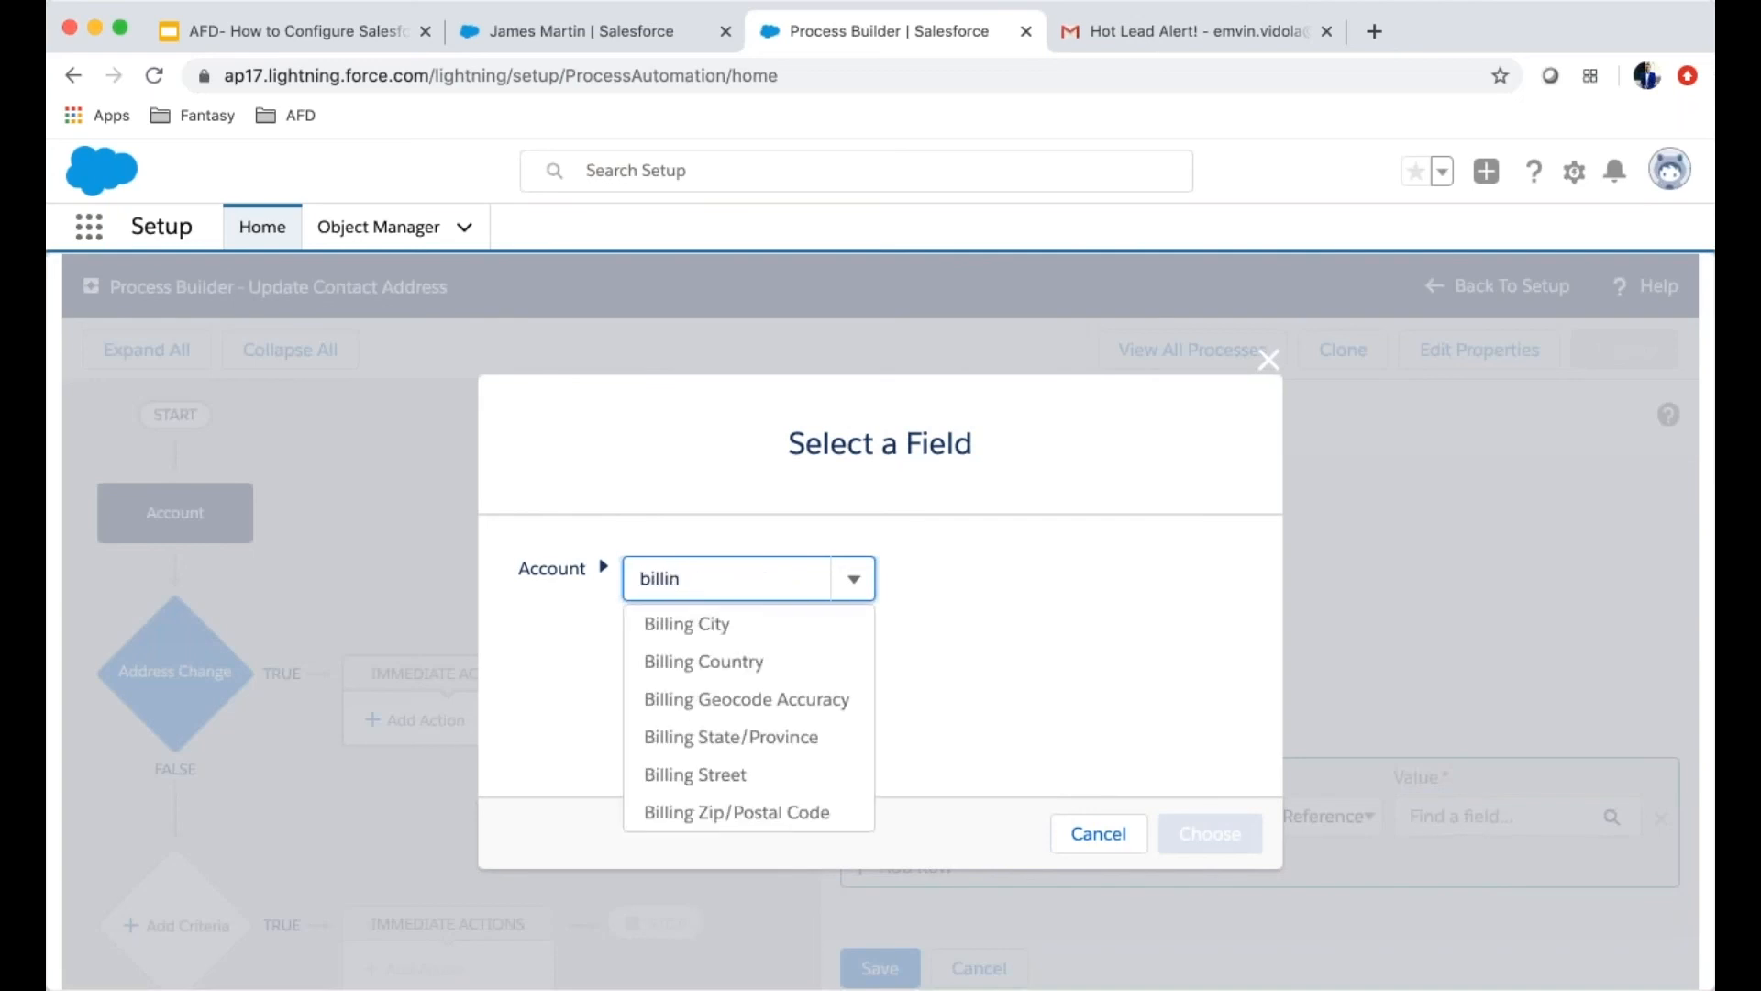
left_click(729, 776)
left_click(1209, 833)
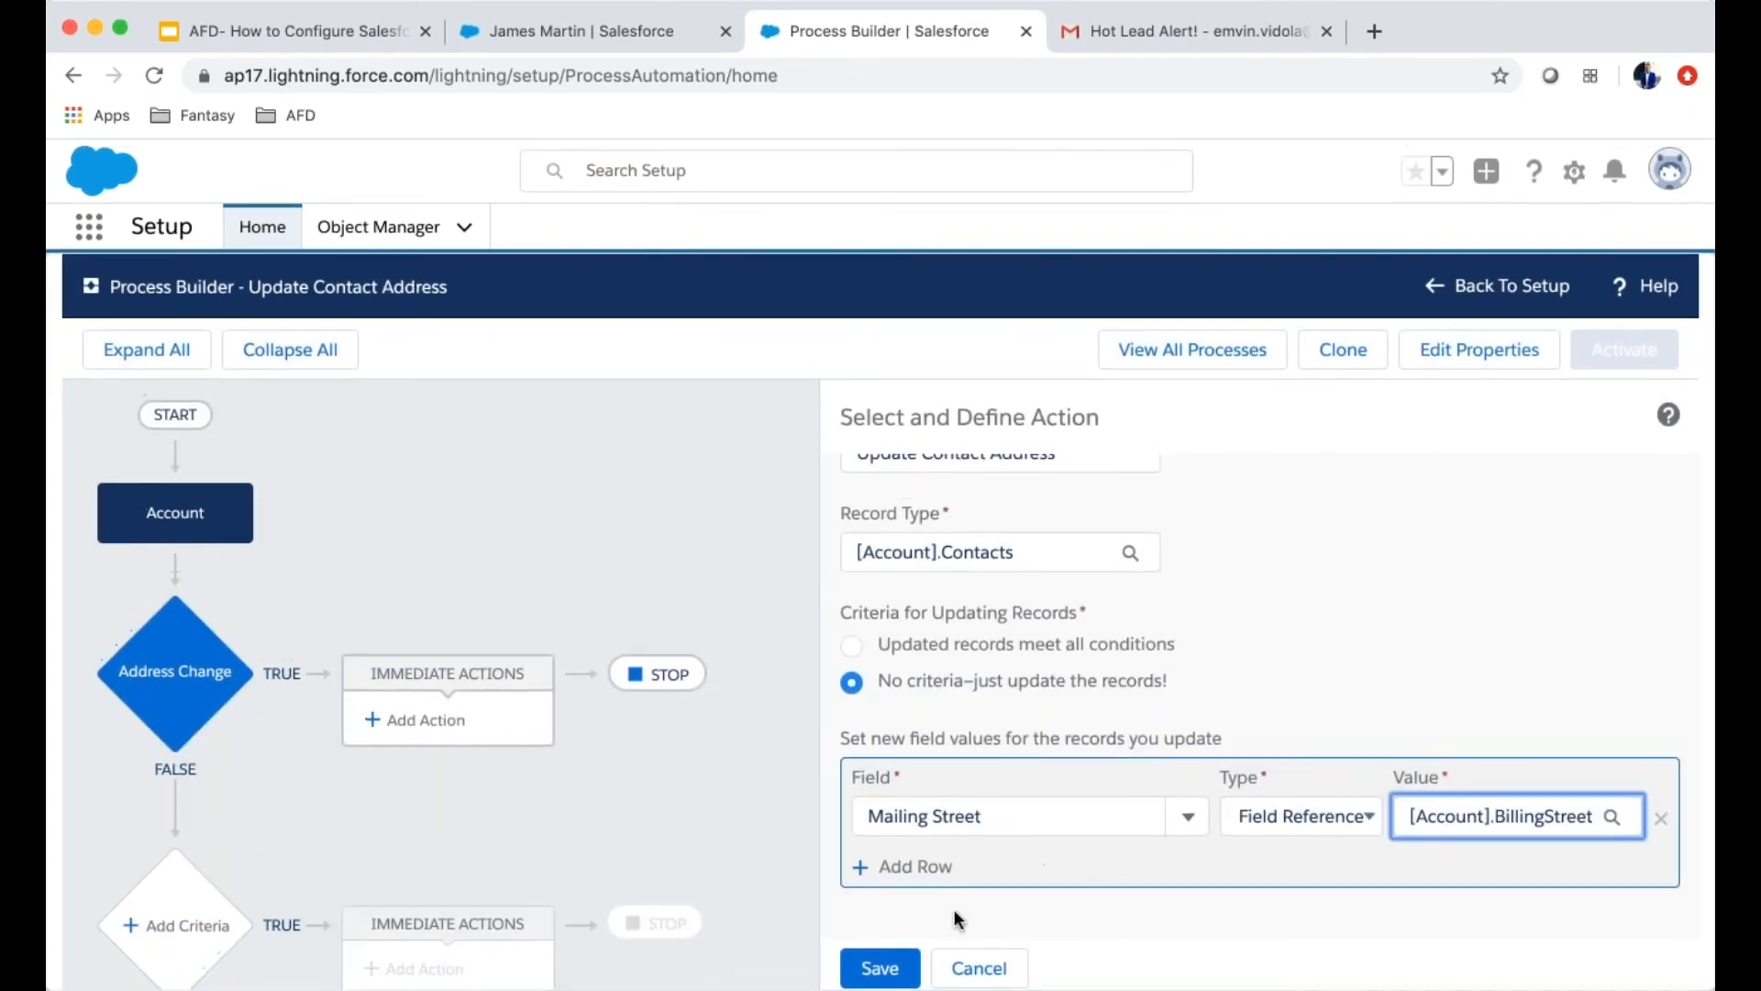
Save the Update Contact Address action, activate the process, and return to Setup
left_click(876, 964)
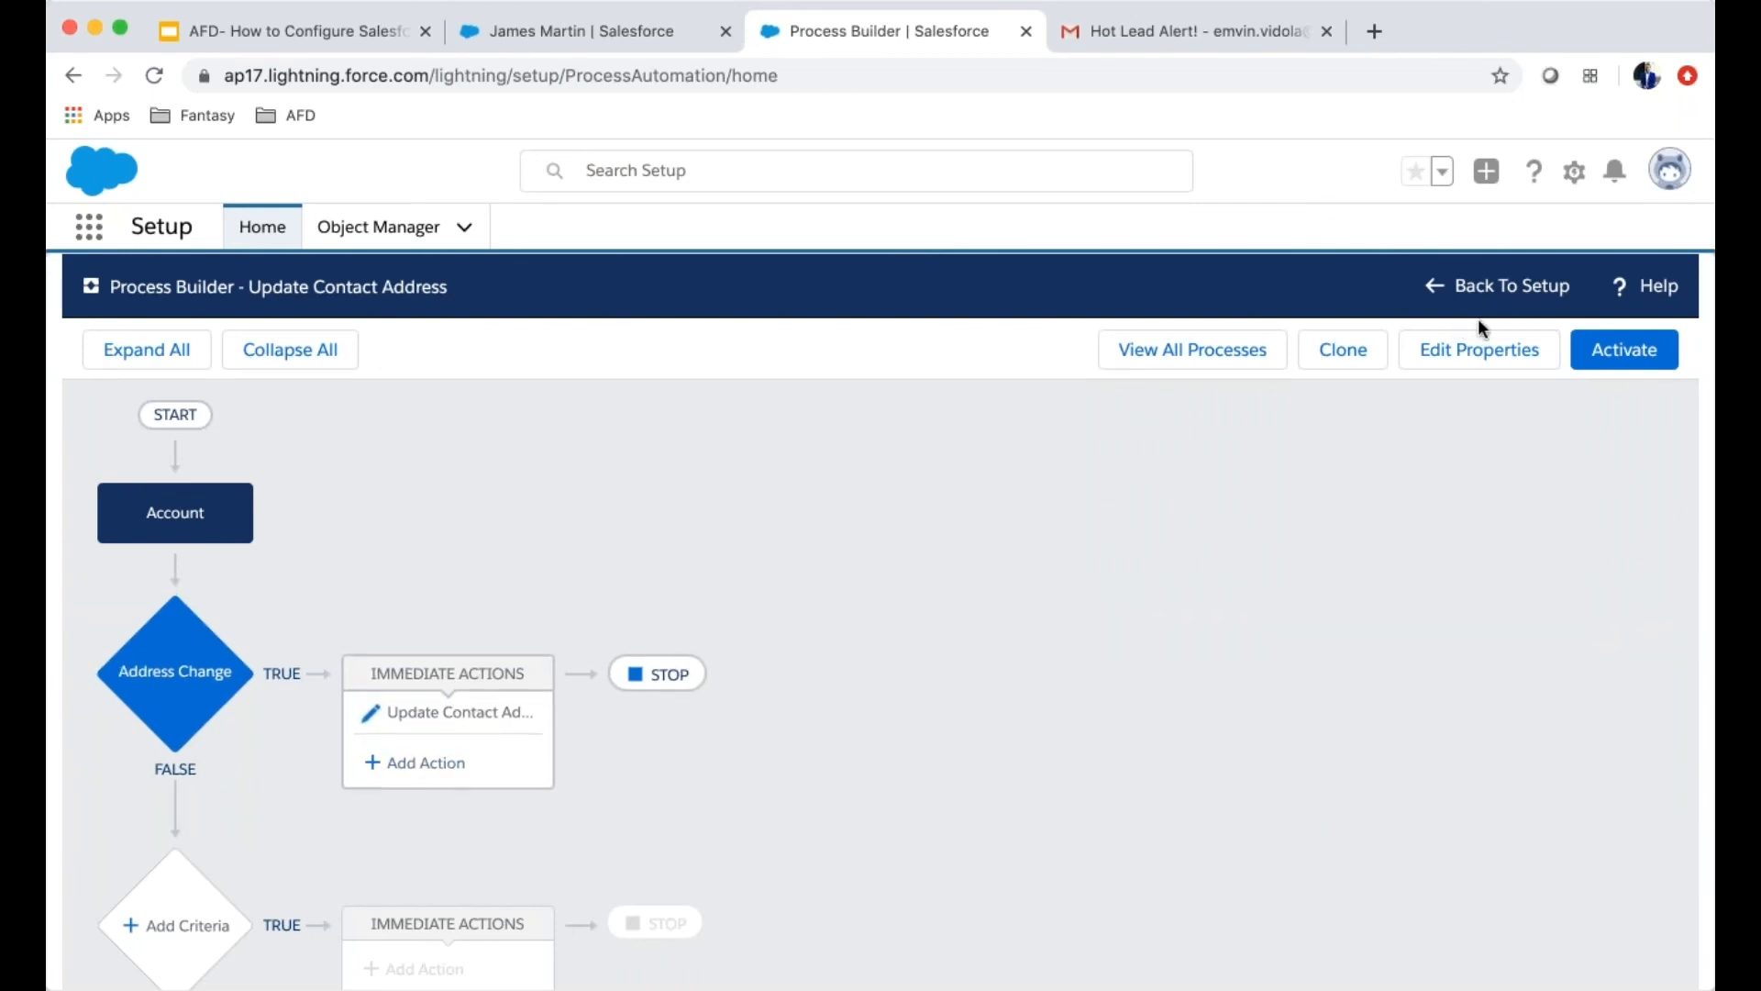
left_click(1622, 360)
left_click(1192, 771)
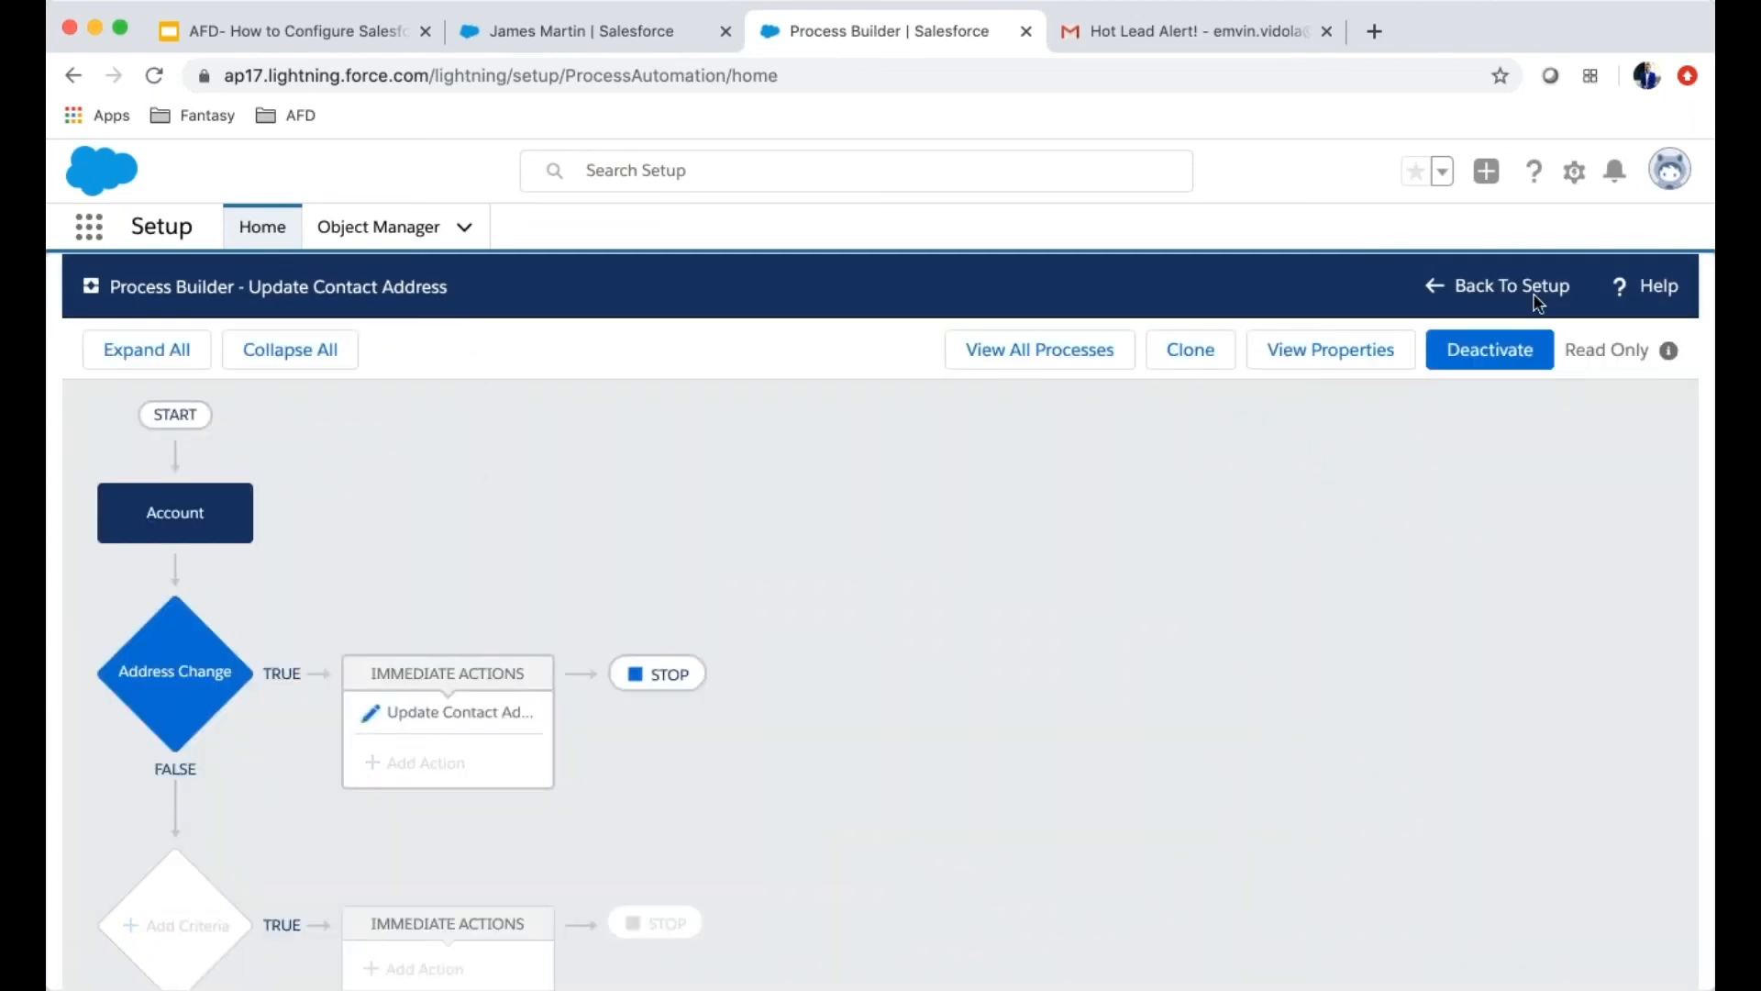
left_click(1505, 288)
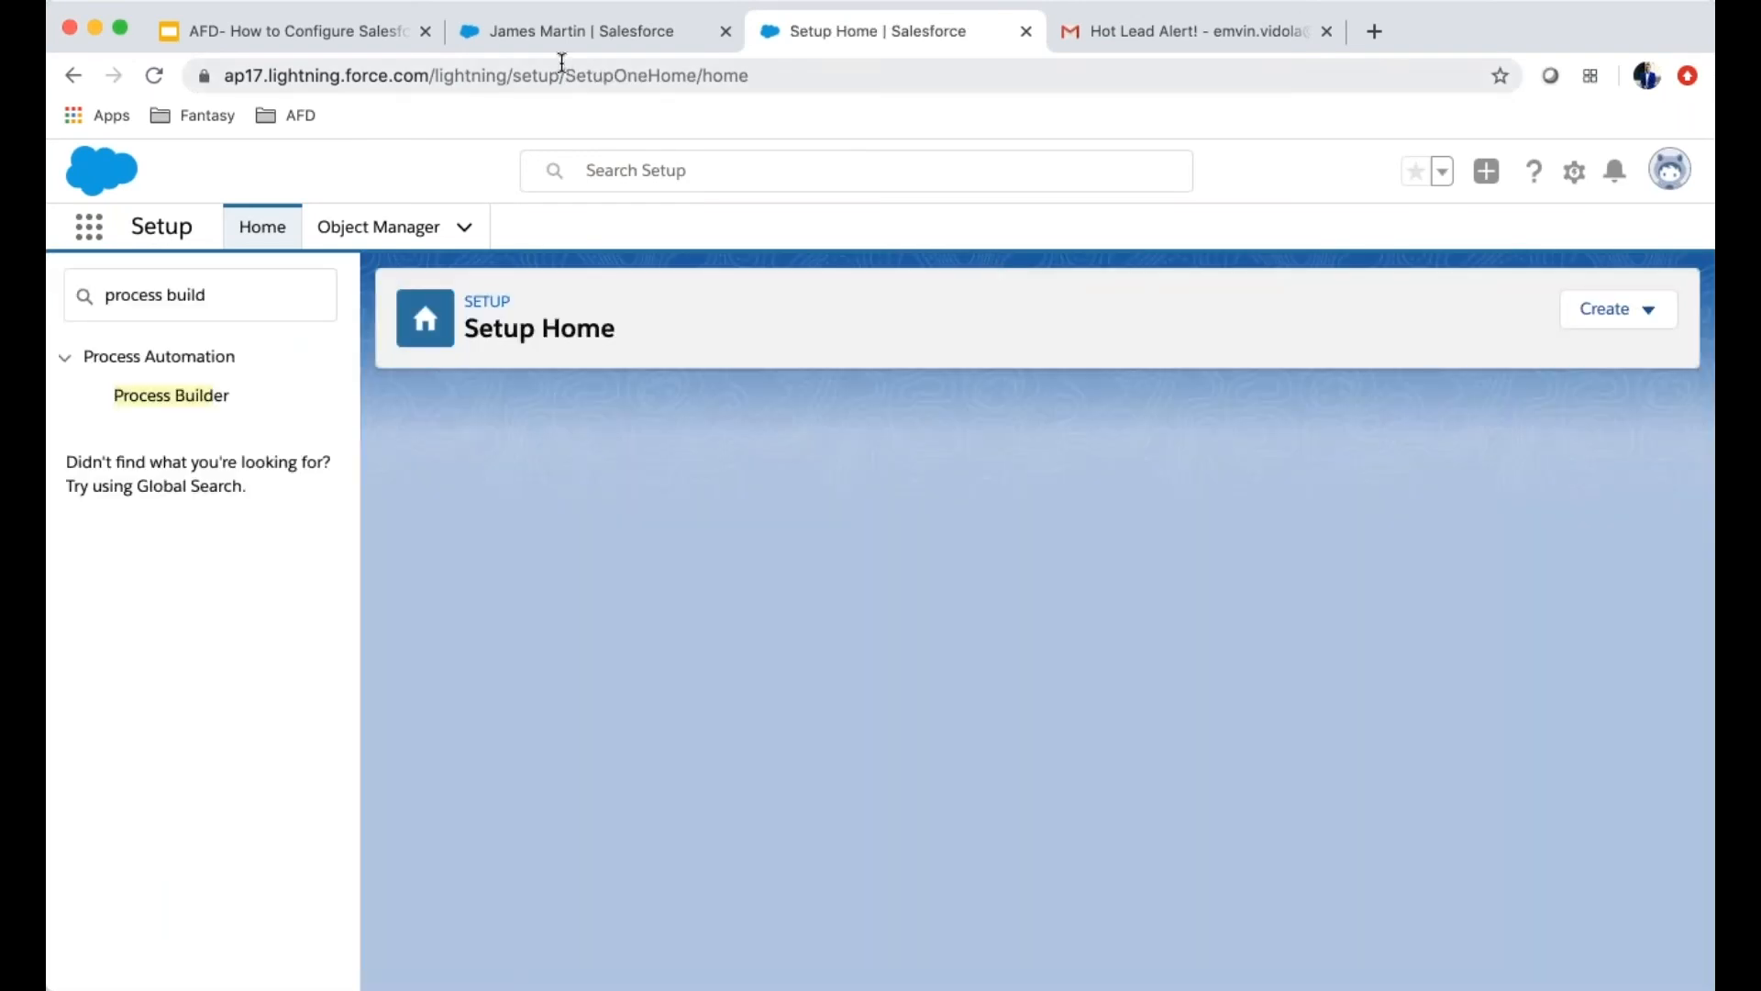
Reload the Sales Console, close all record tabs except Dickenson plc, and show that account's details
left_click(525, 29)
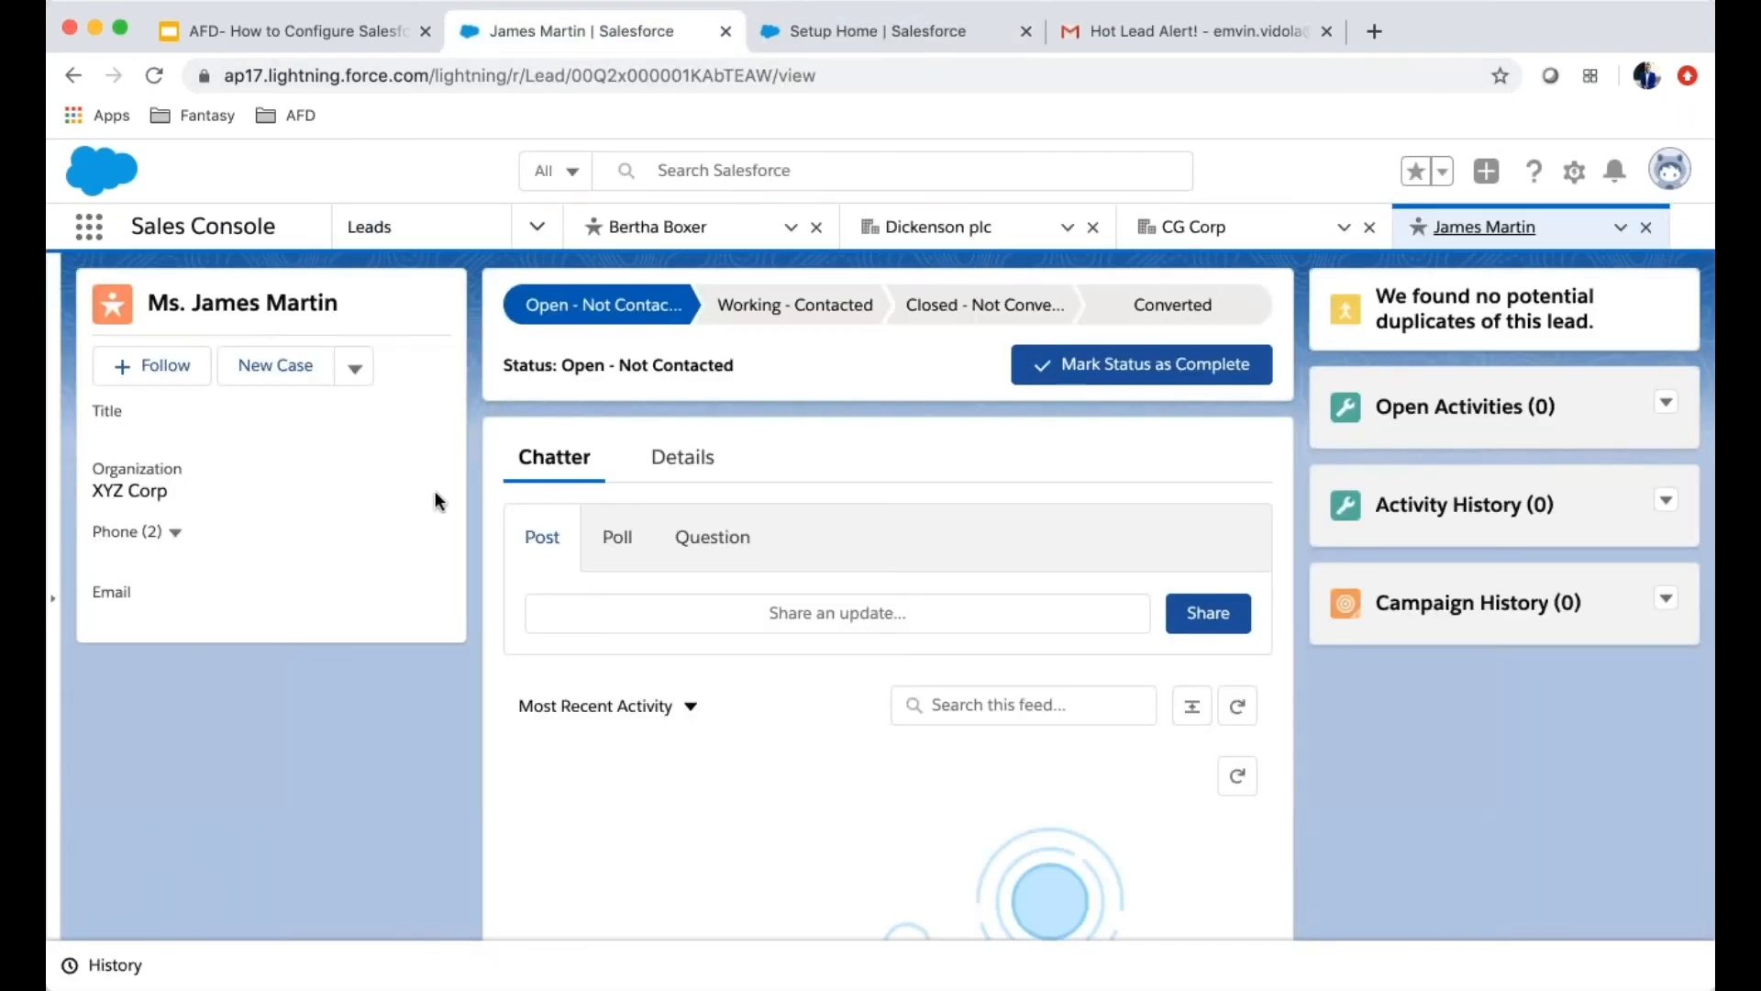
key("super+r")
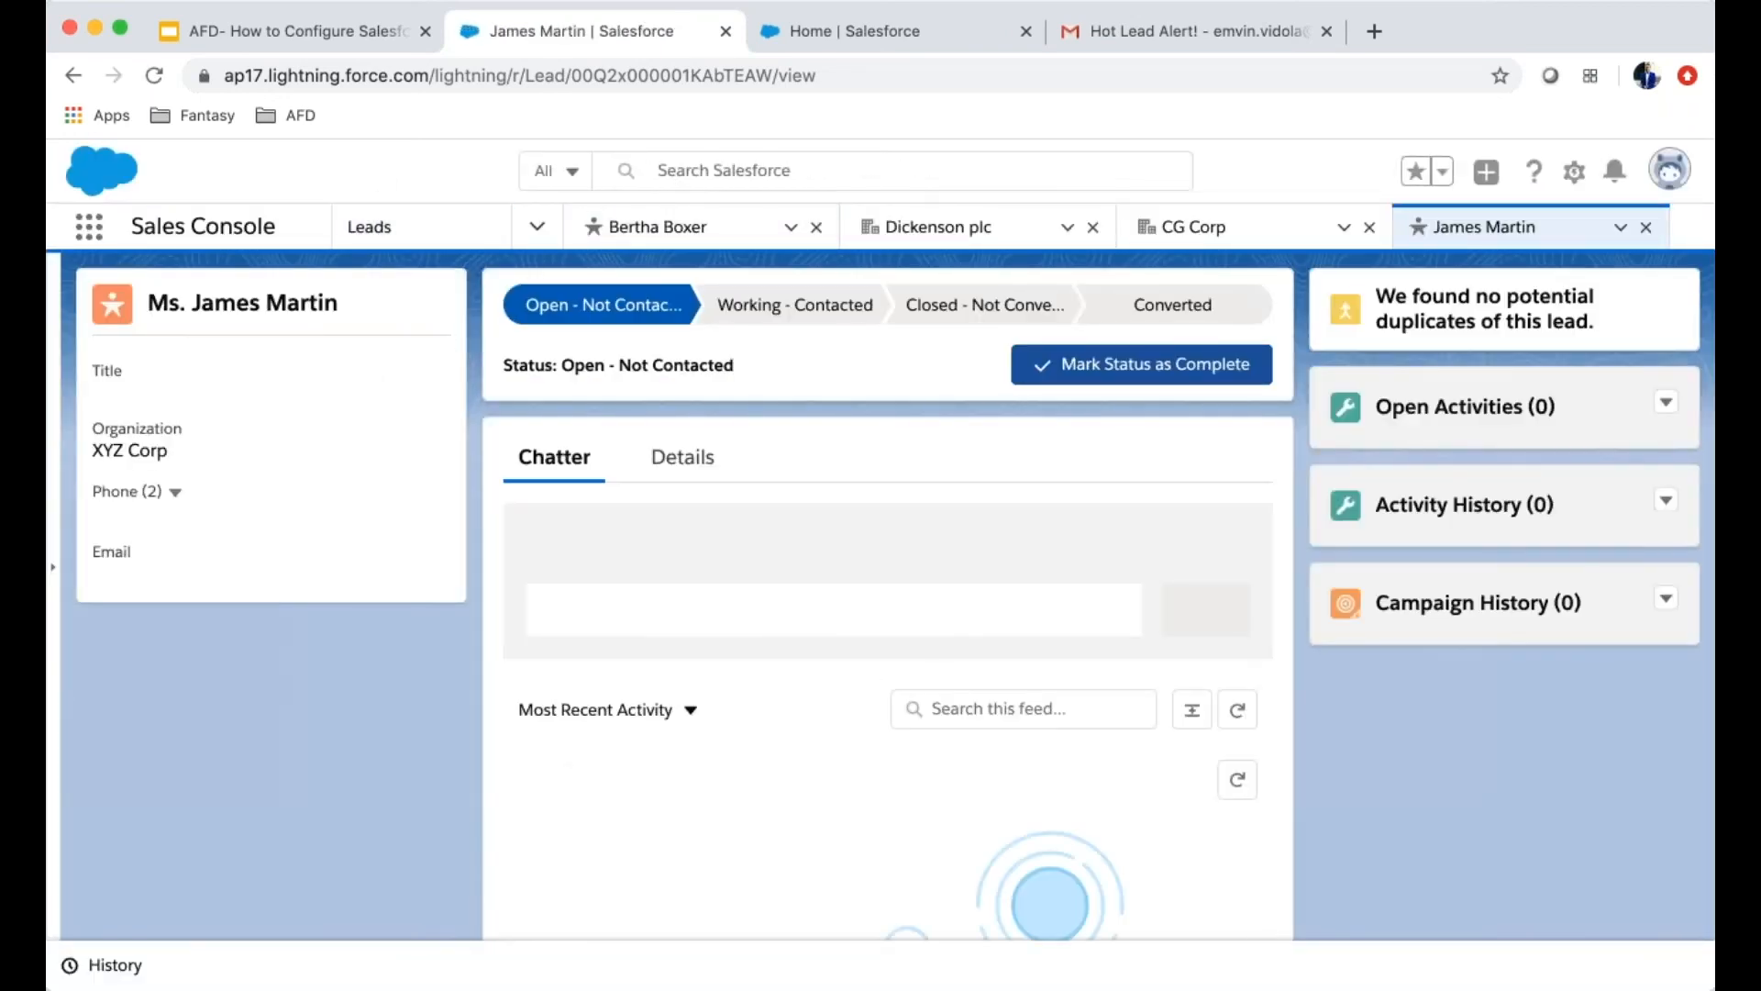
left_click(817, 230)
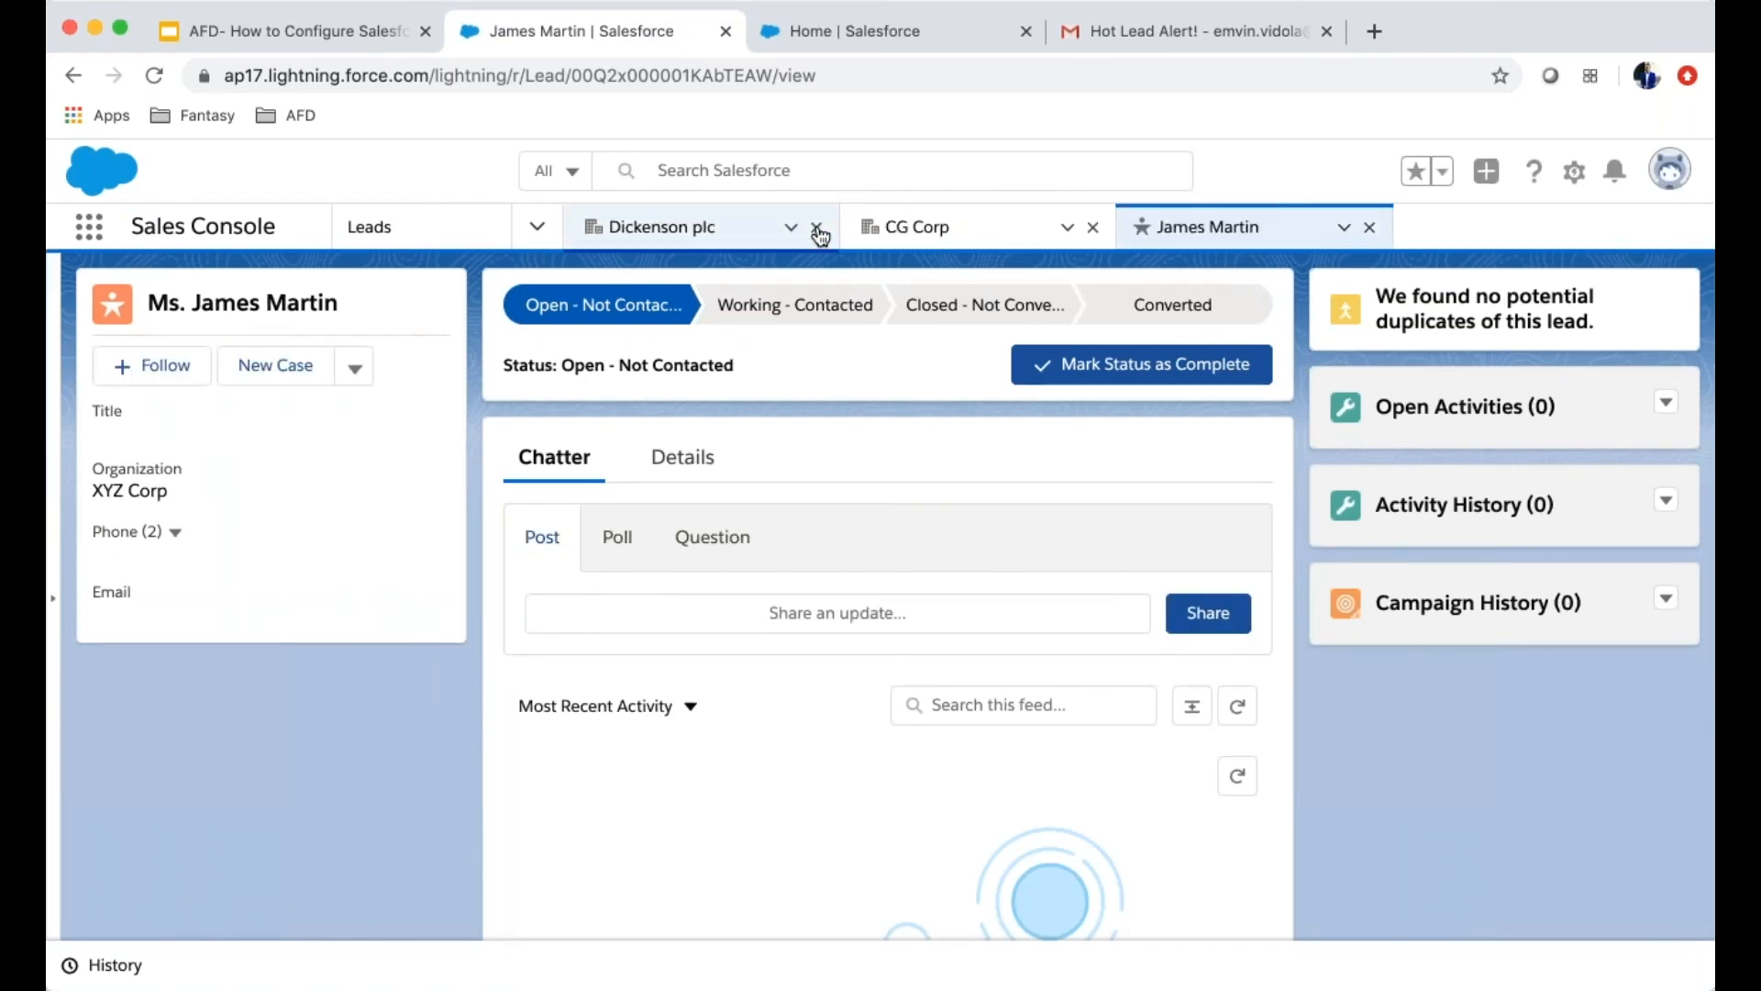
left_click(1368, 227)
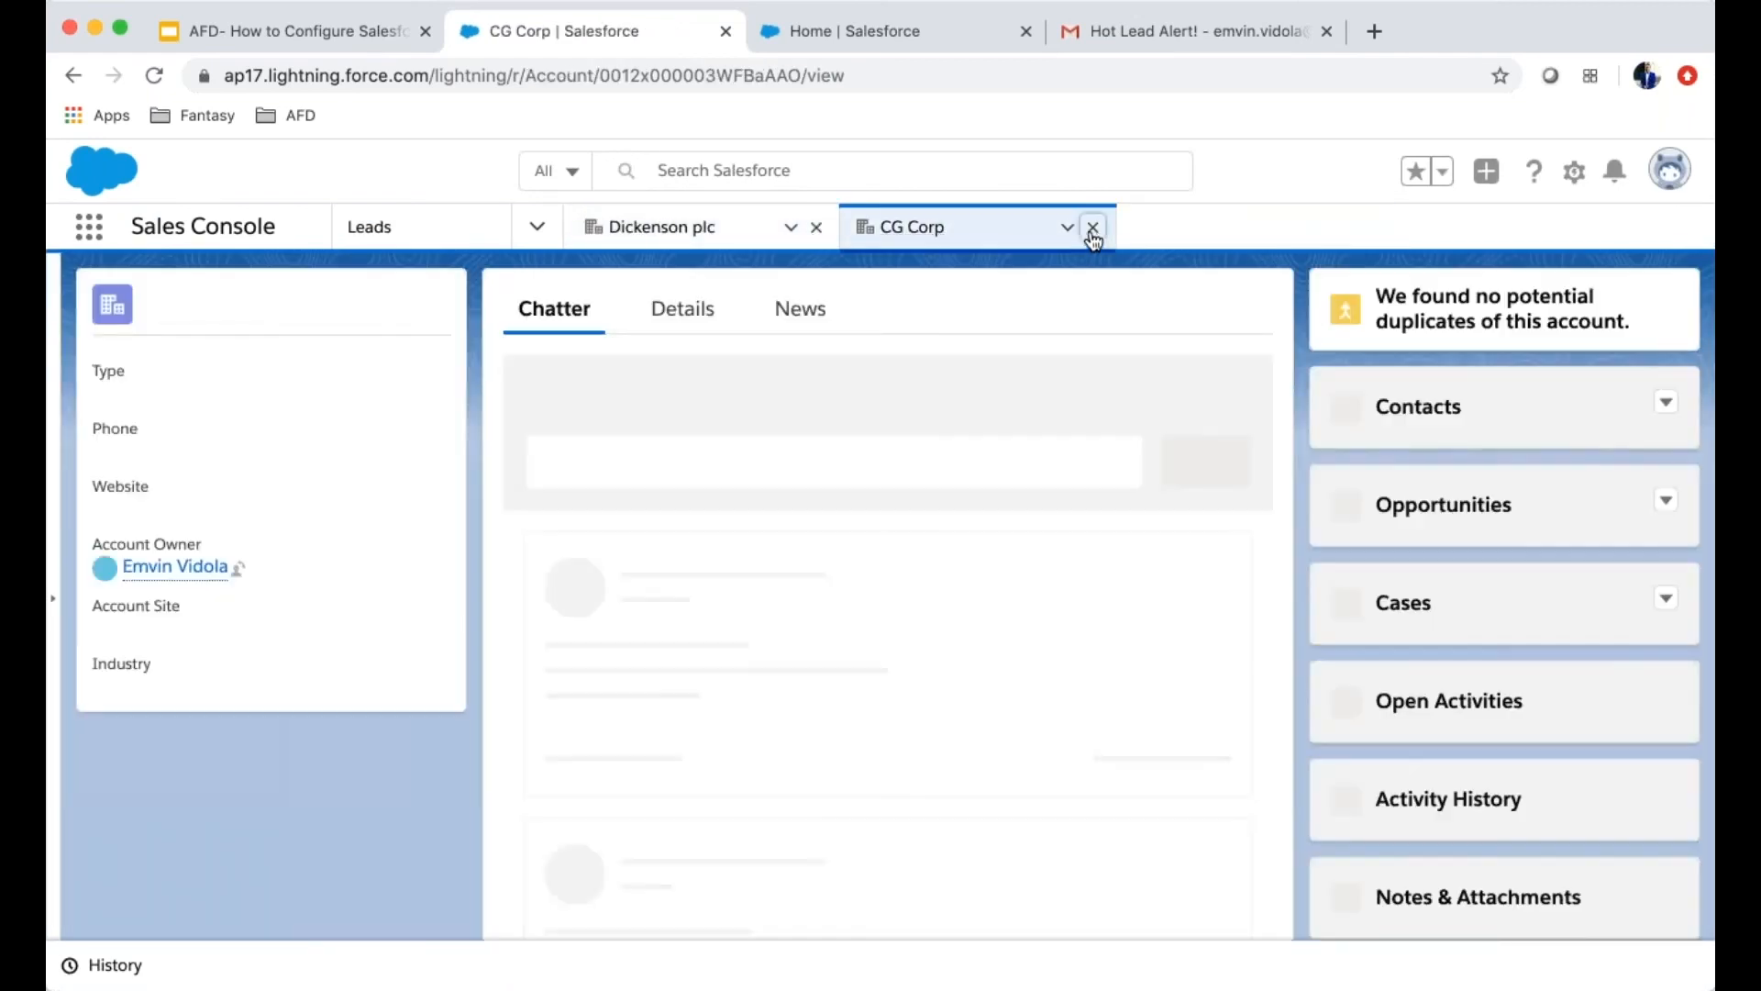
left_click(1092, 229)
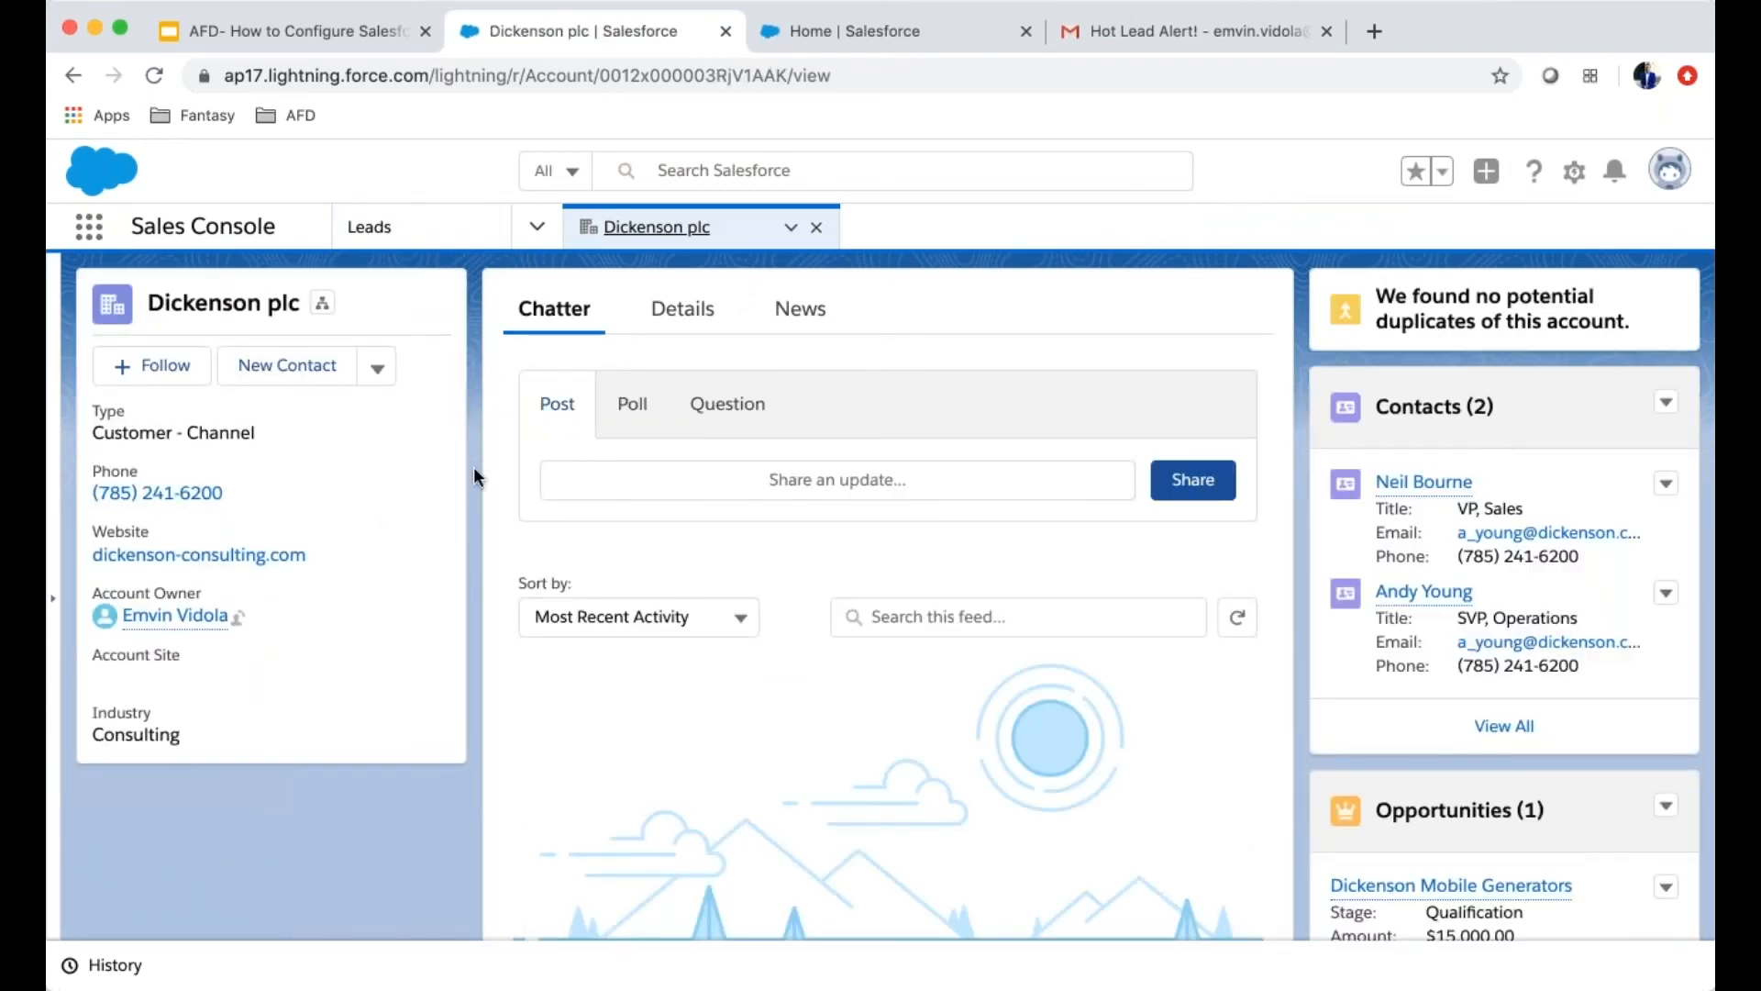
left_click(703, 323)
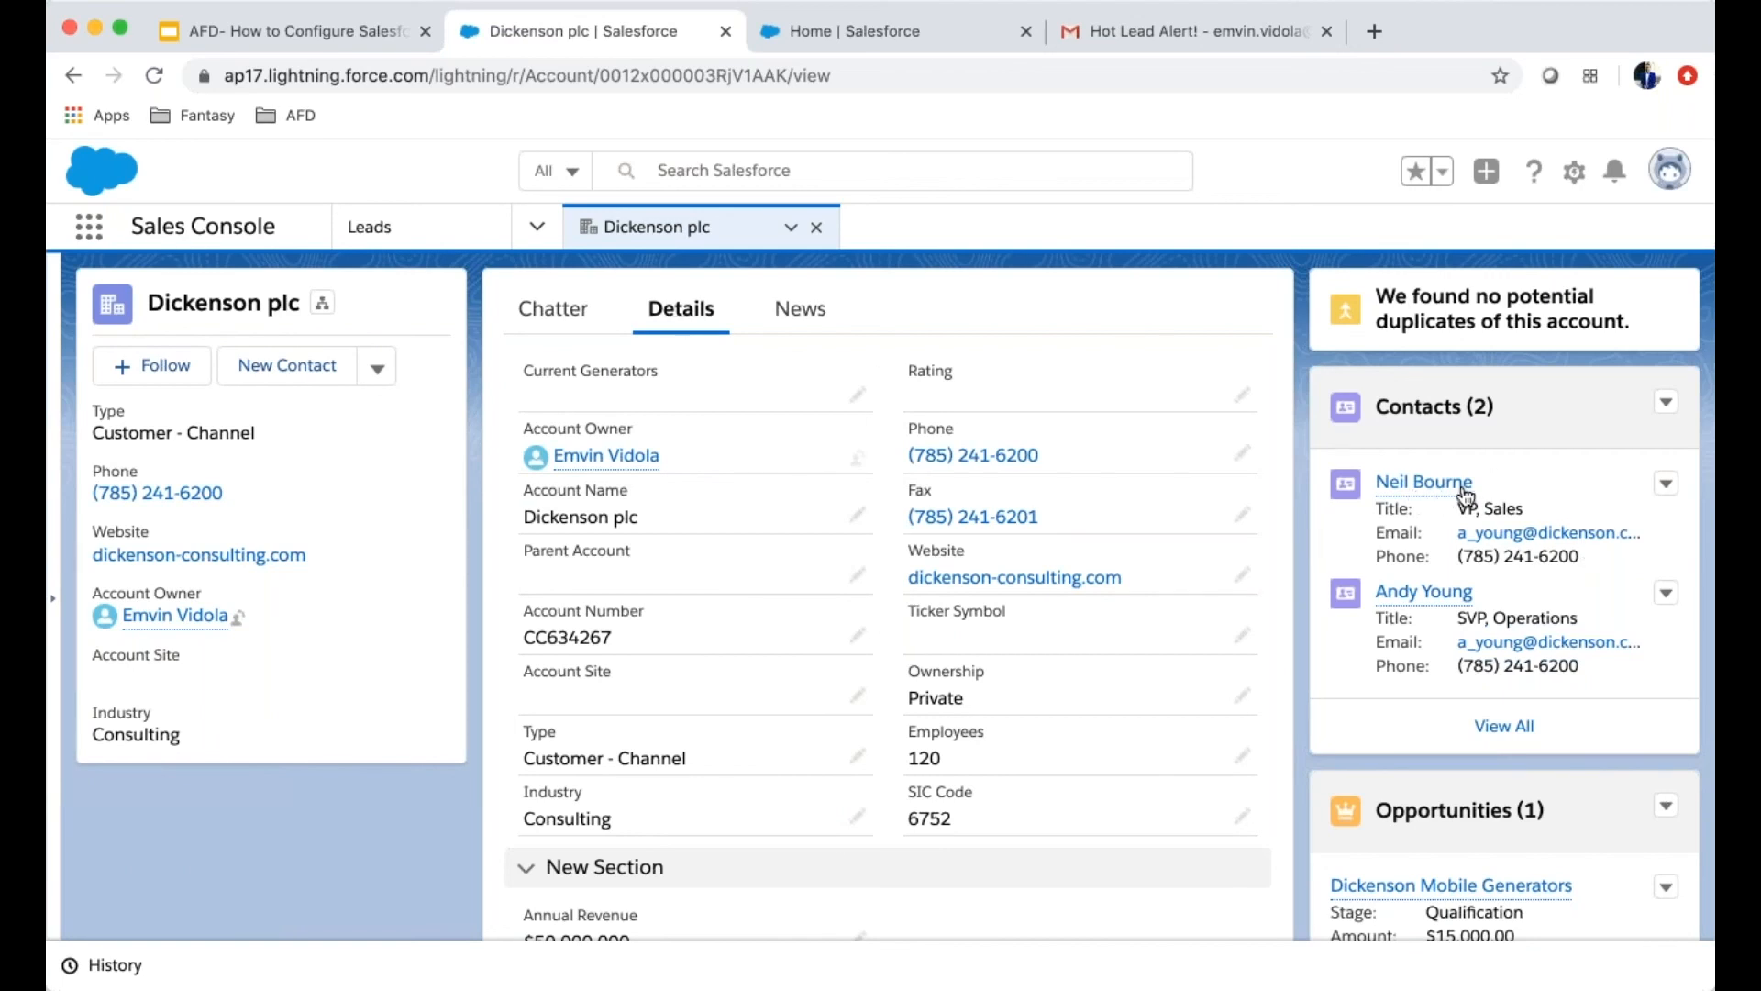
Check the Dickenson plc billing address and the mailing address in the VP, Sales contact's details
scroll(814, 596, "down", 5)
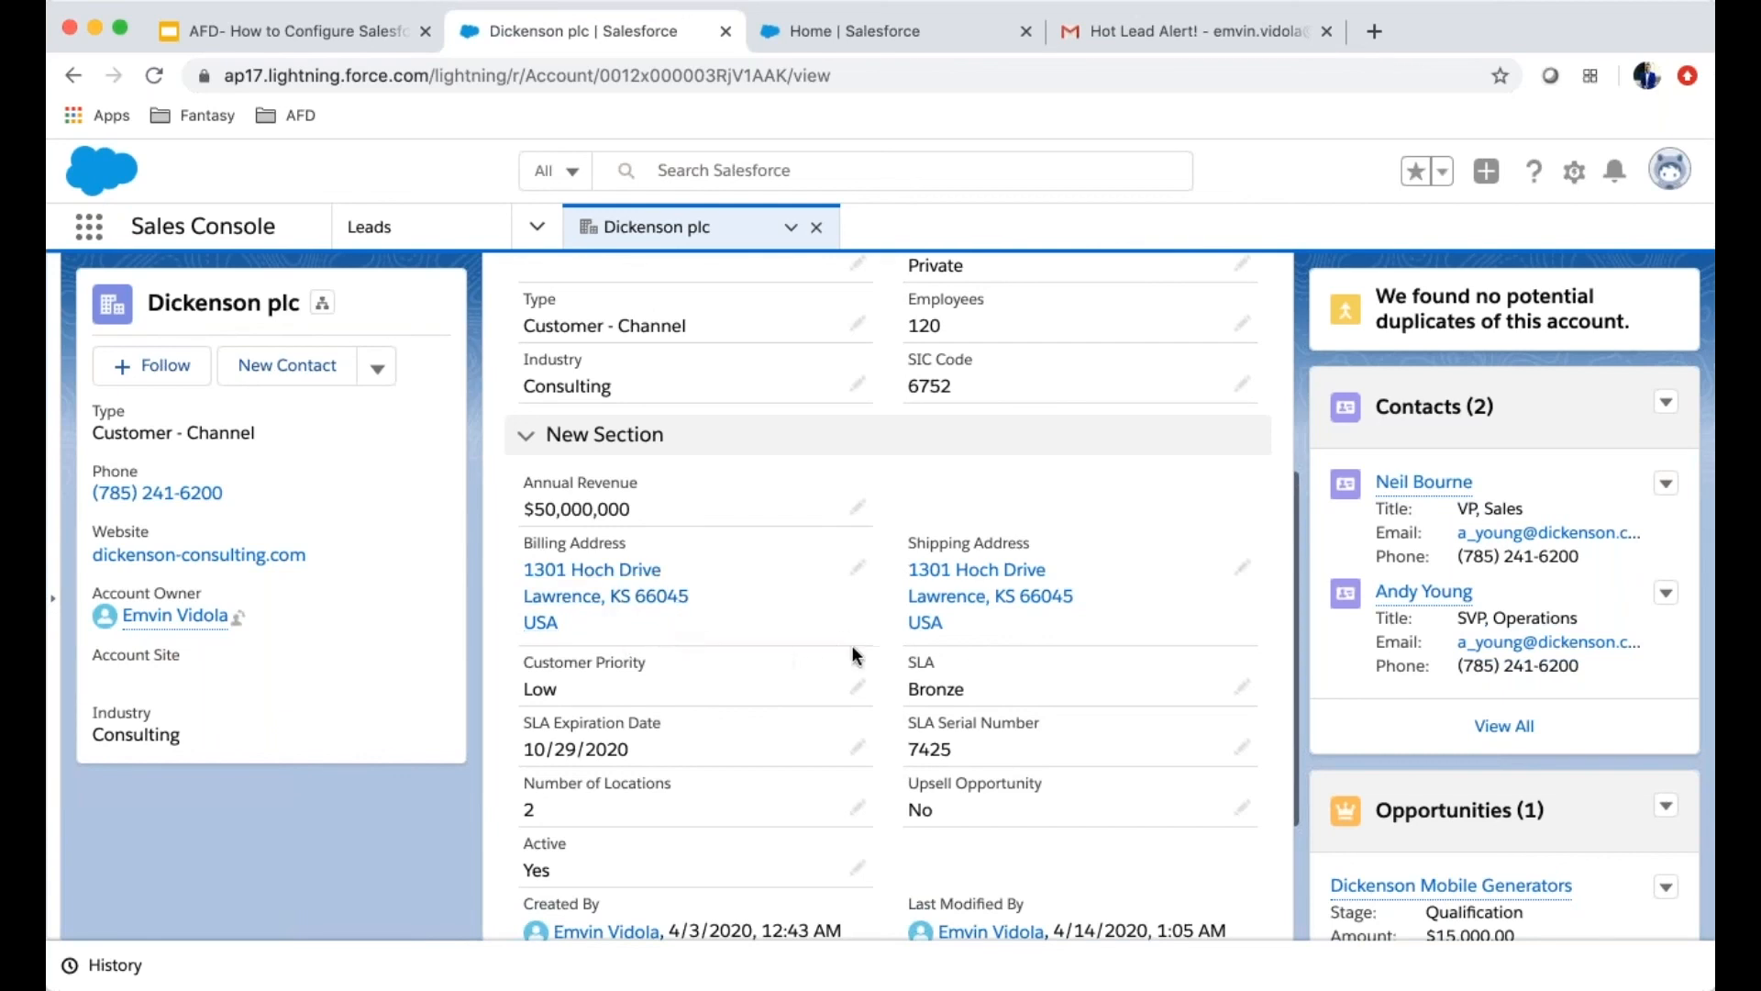
left_click(1433, 491)
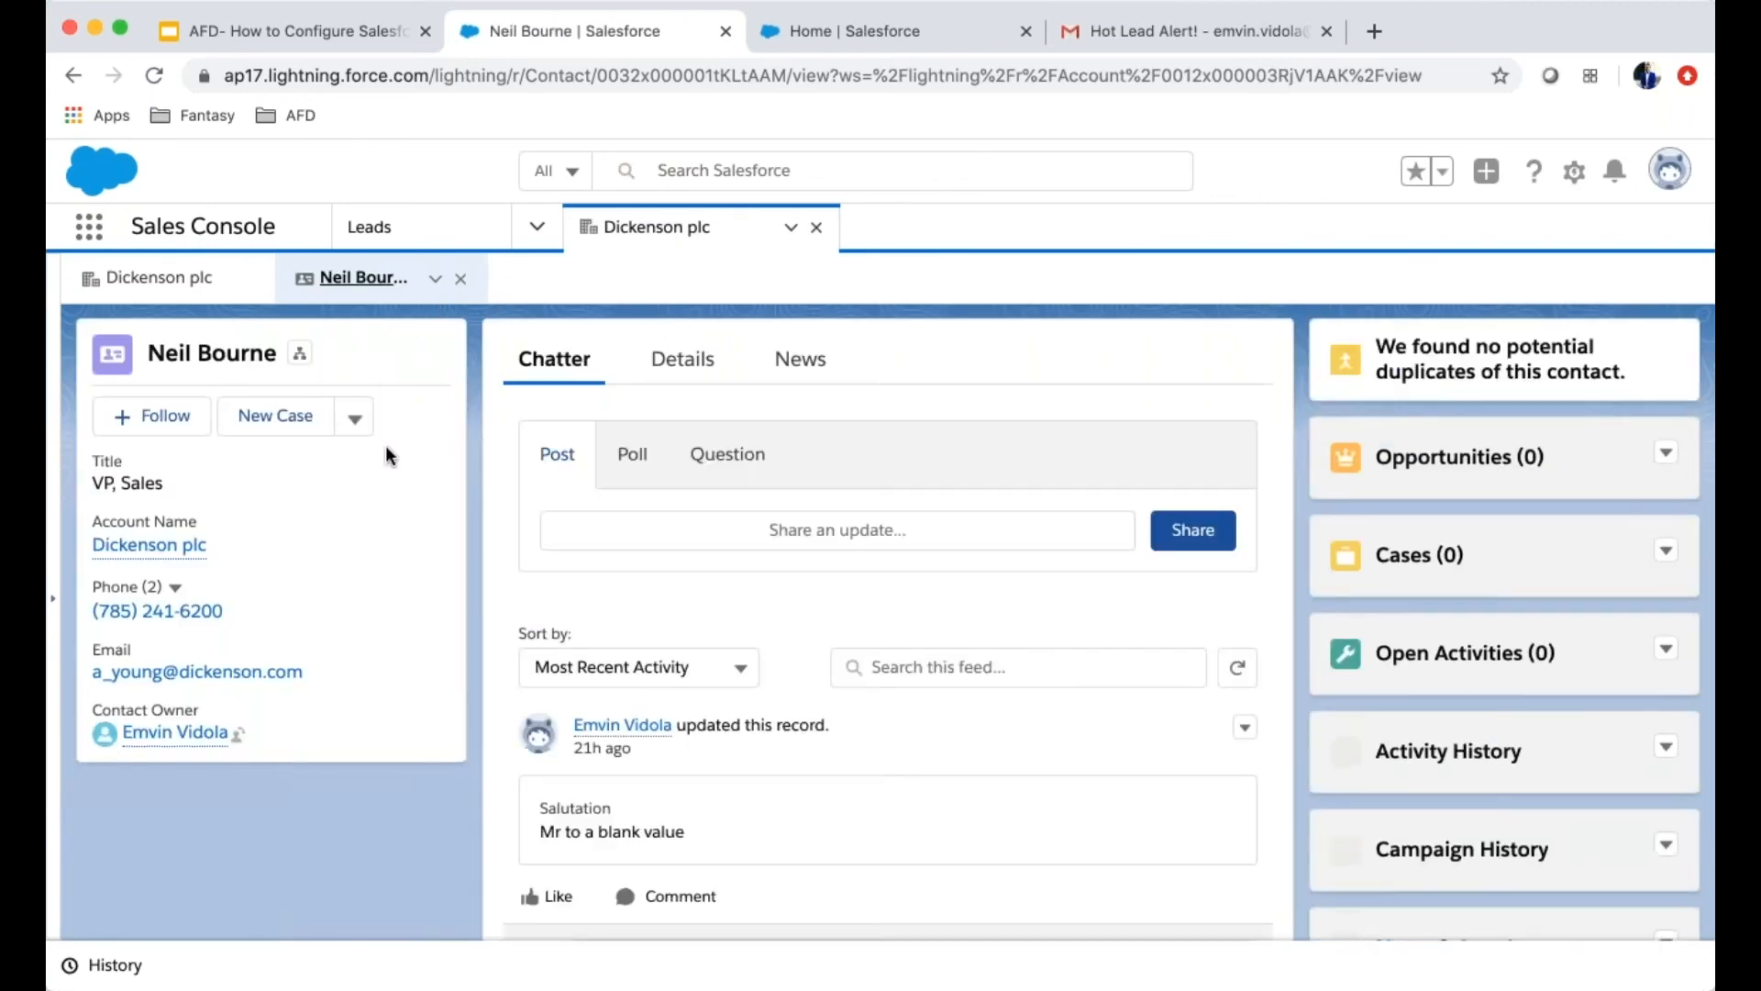
left_click(690, 376)
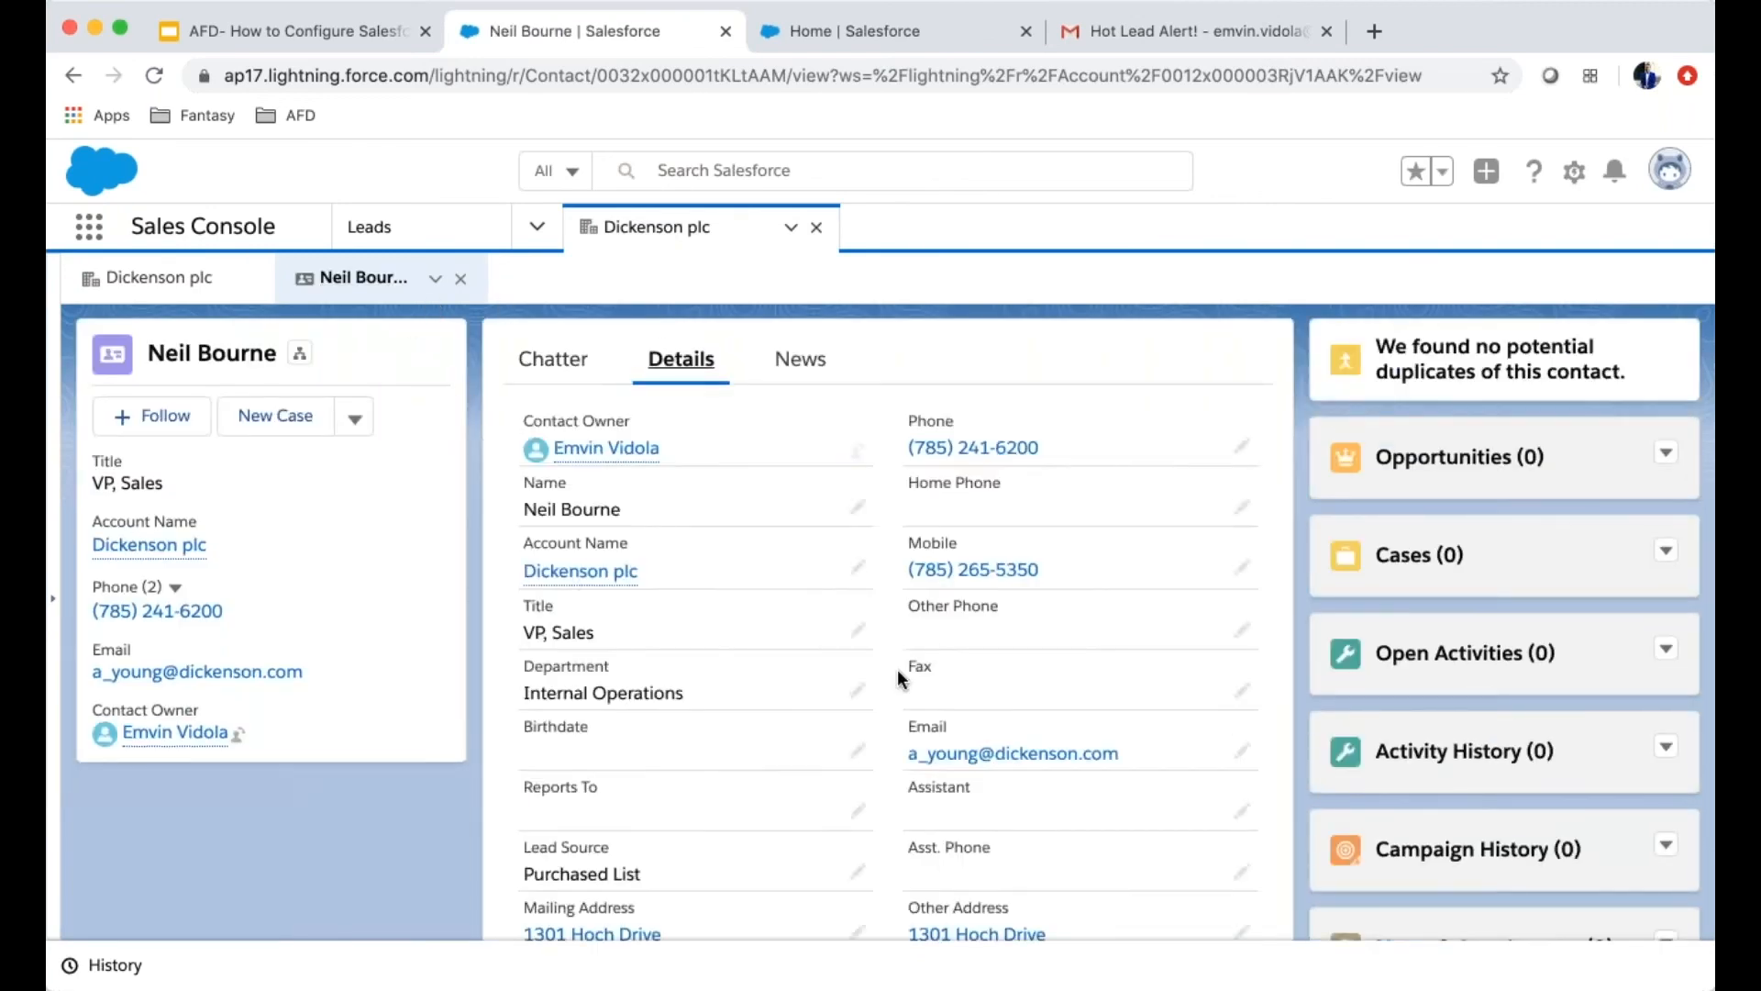
scroll(897, 669, "down", 4)
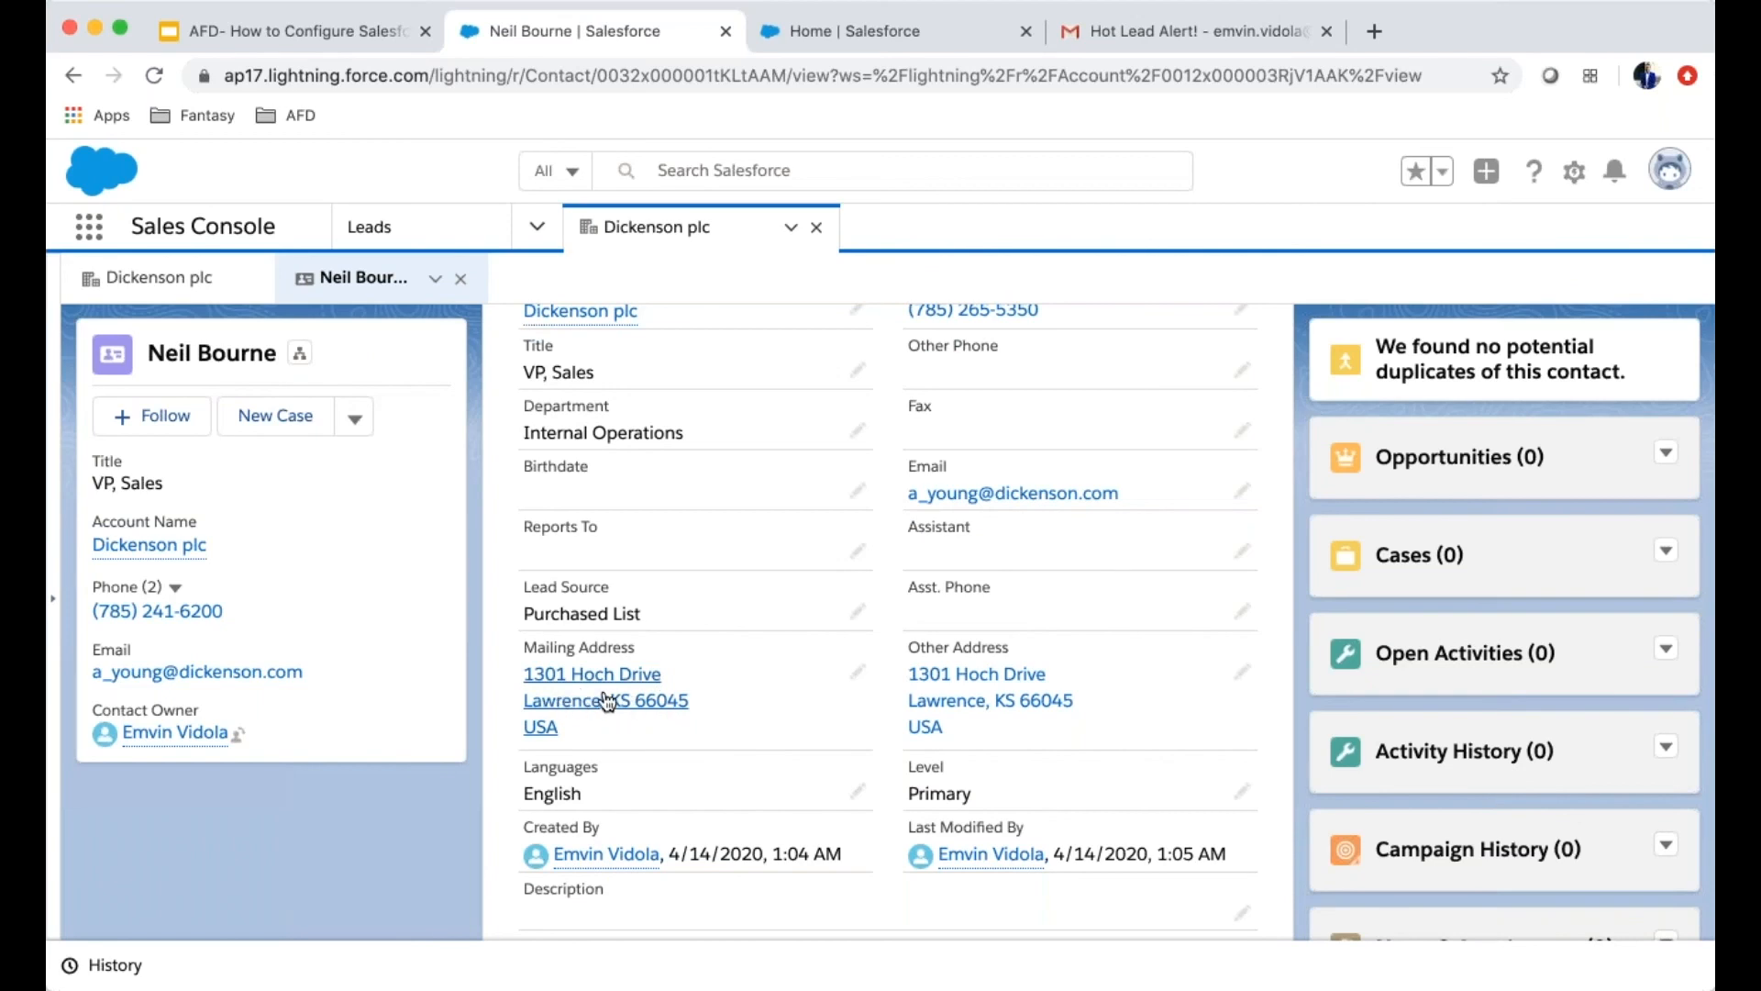
Check the mailing address in the SVP, Operations contact's details, and close both contact subtabs
left_click(185, 294)
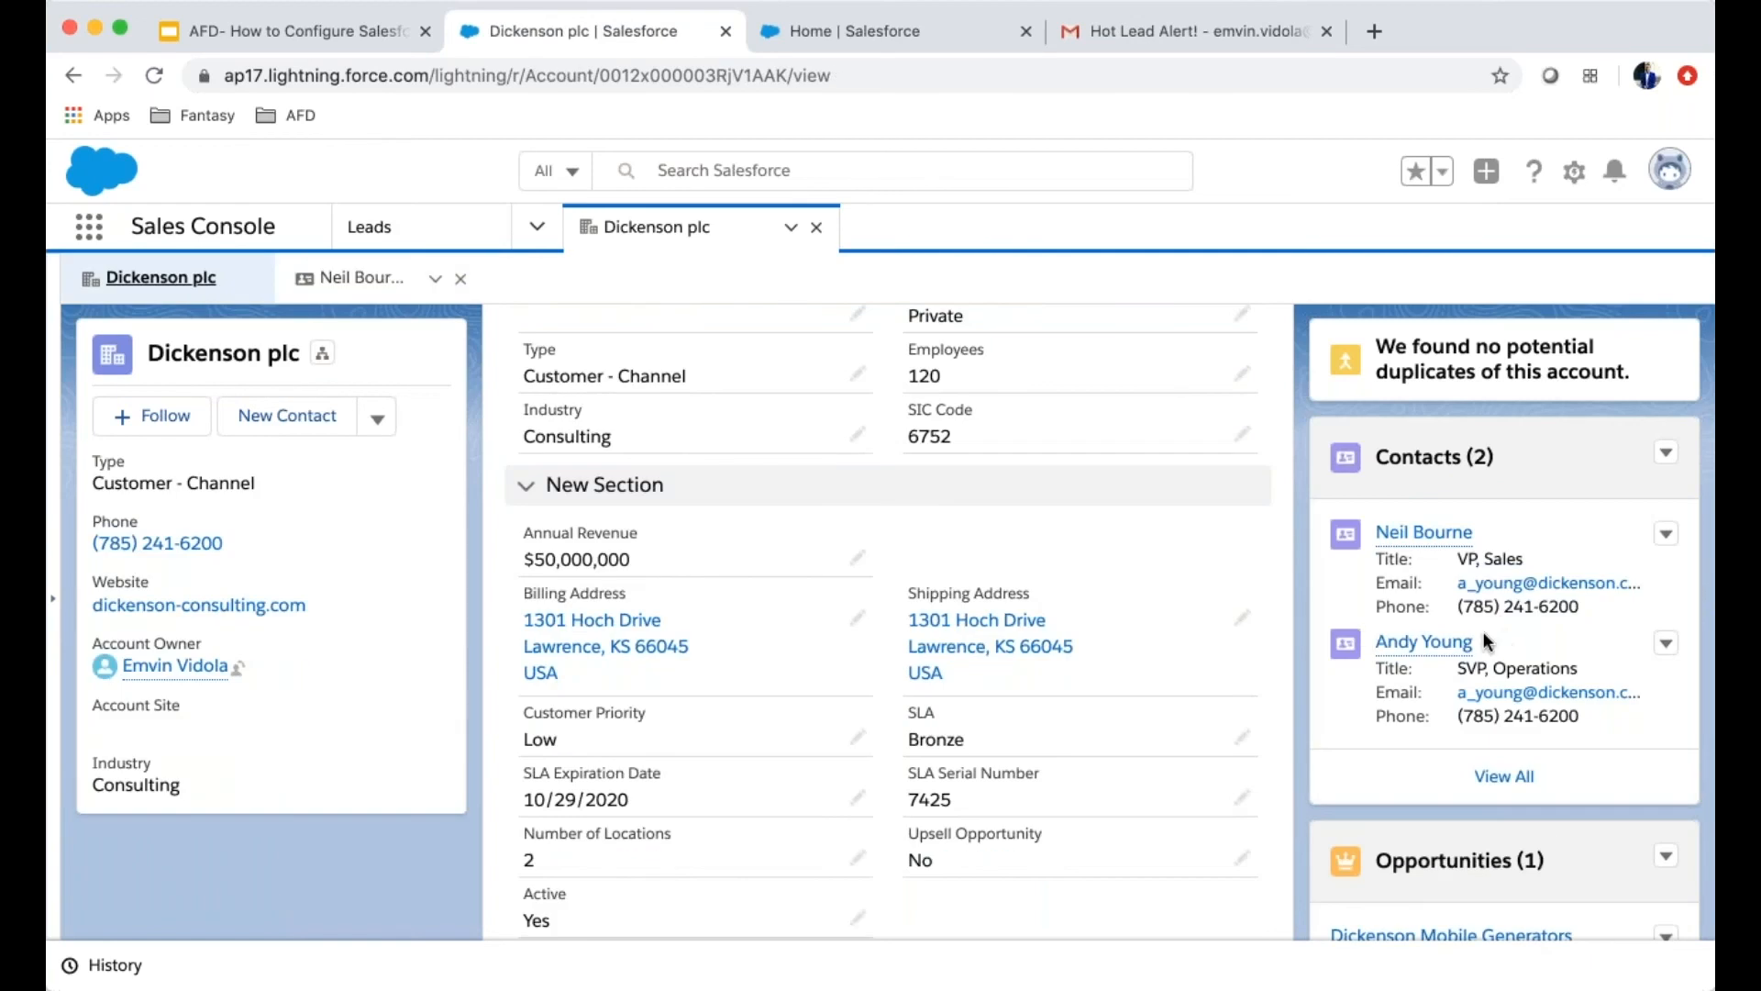
left_click(1424, 642)
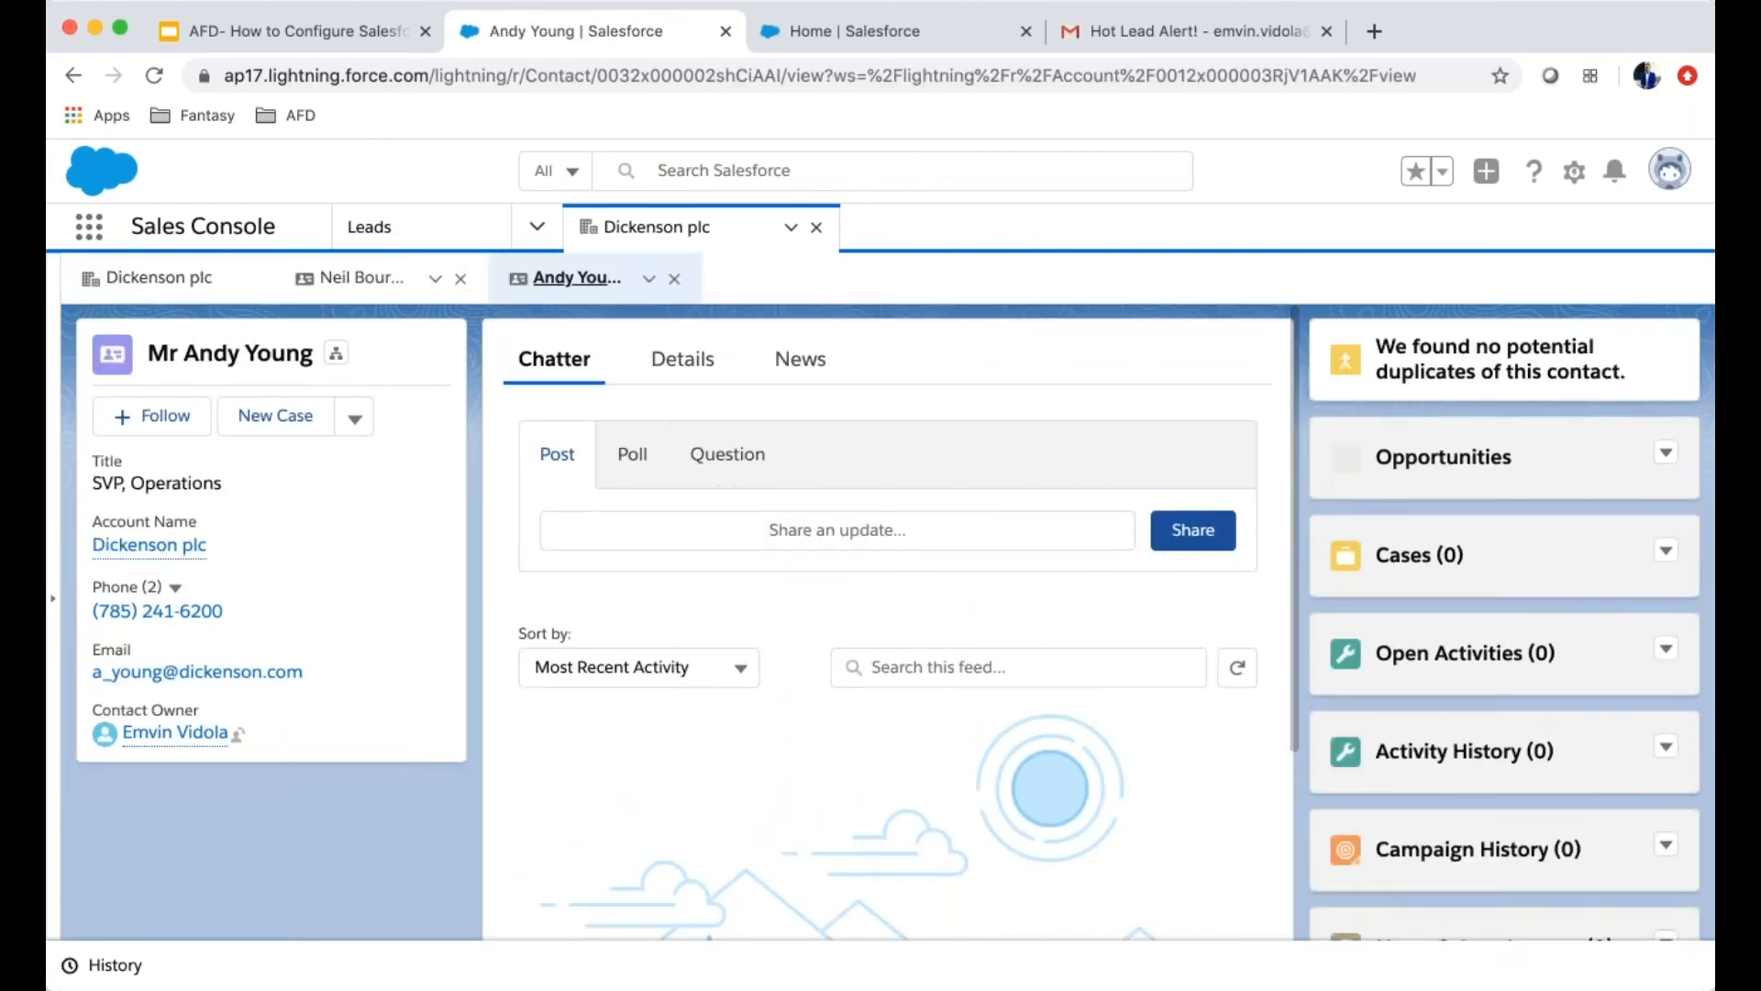
left_click(686, 367)
scroll(749, 648, "down", 3)
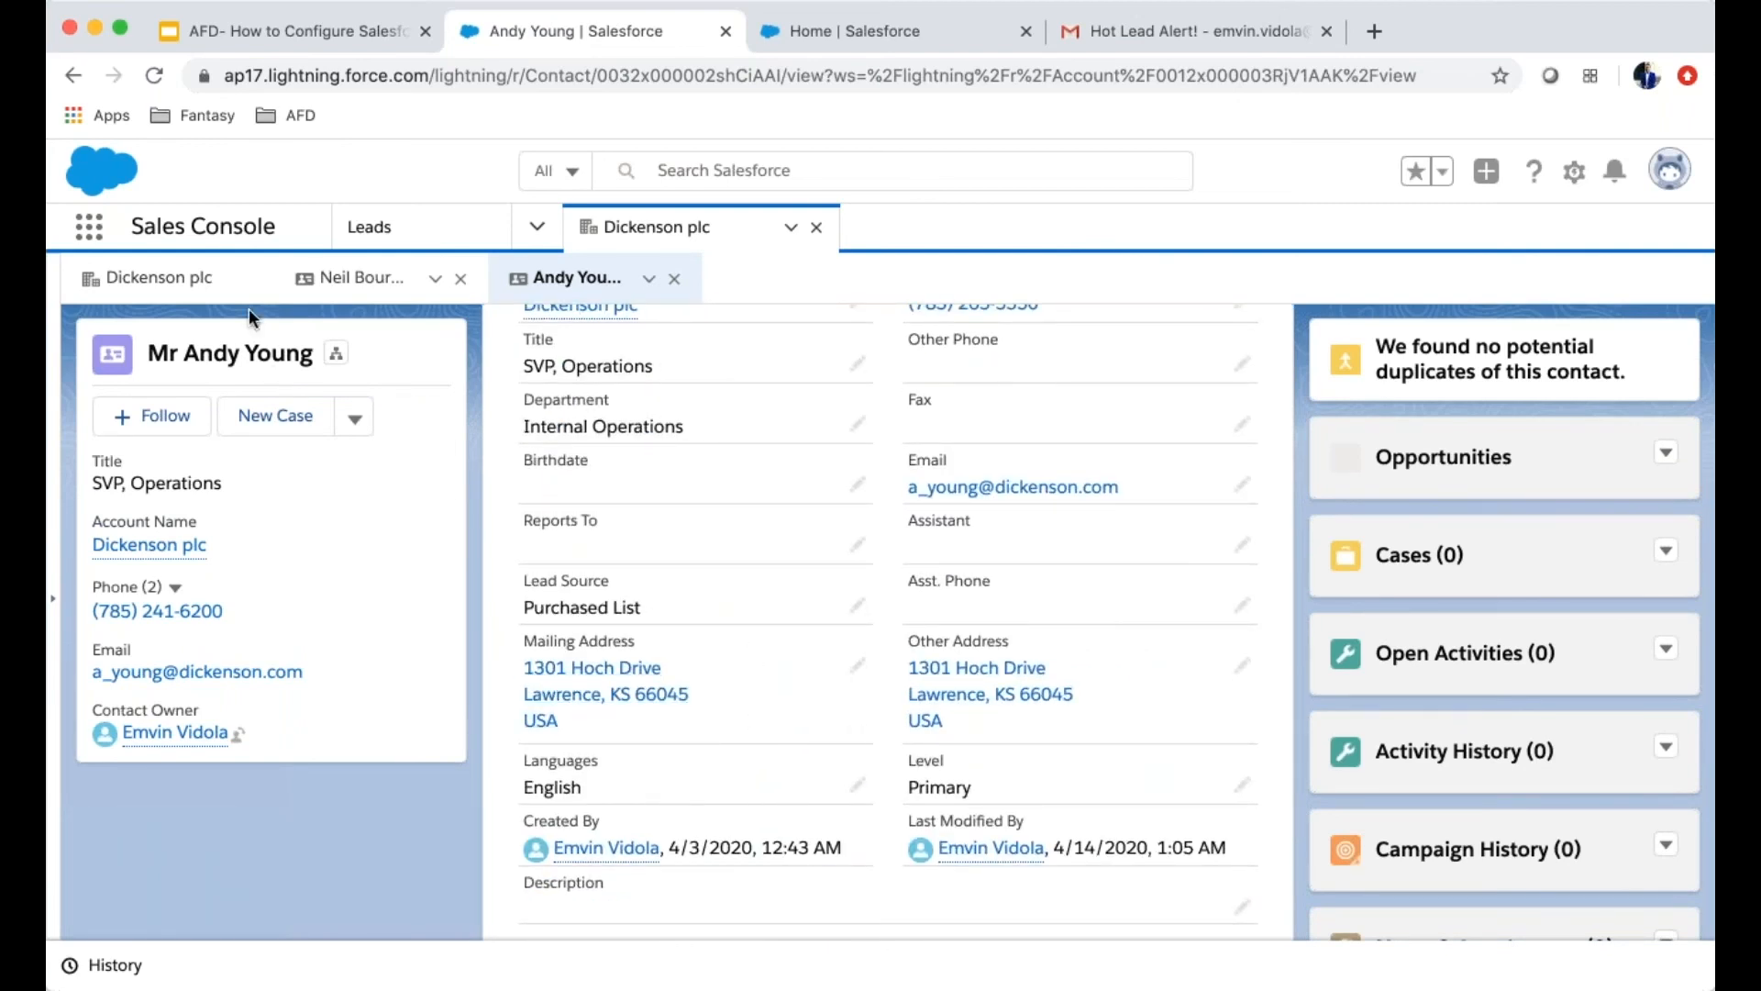
left_click(461, 278)
left_click(461, 280)
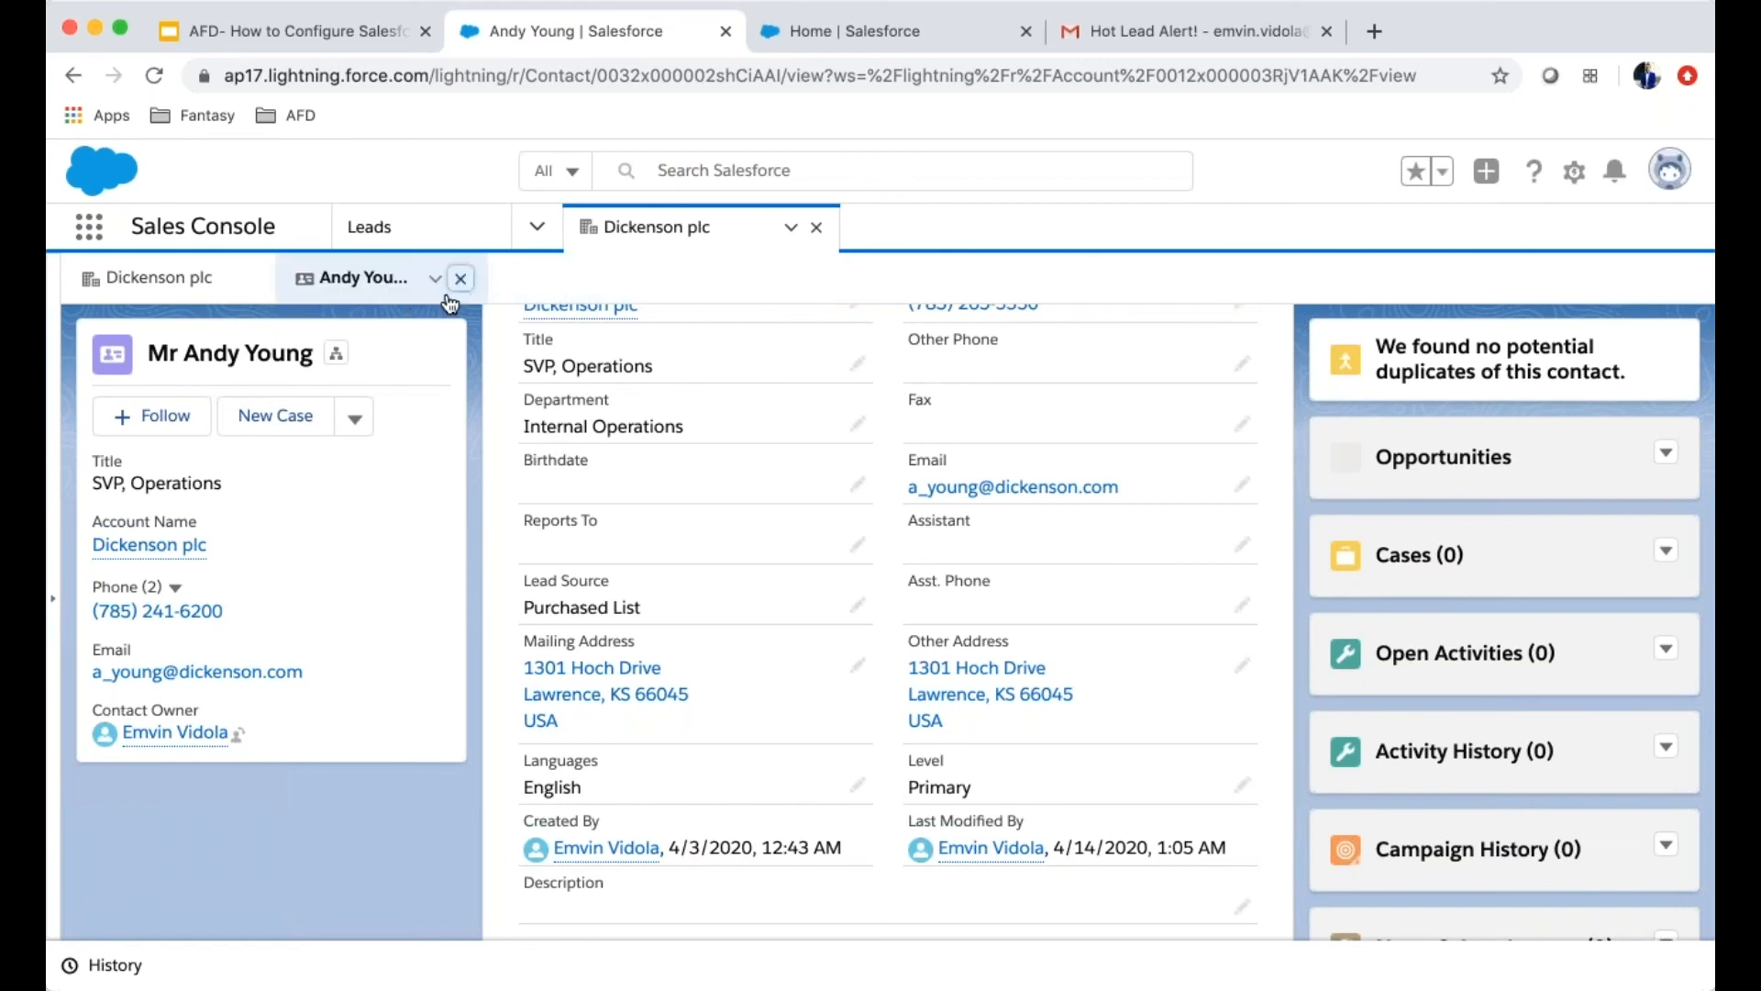
Replace the Dickenson plc Billing Street with a new street address and save the account
left_click(859, 573)
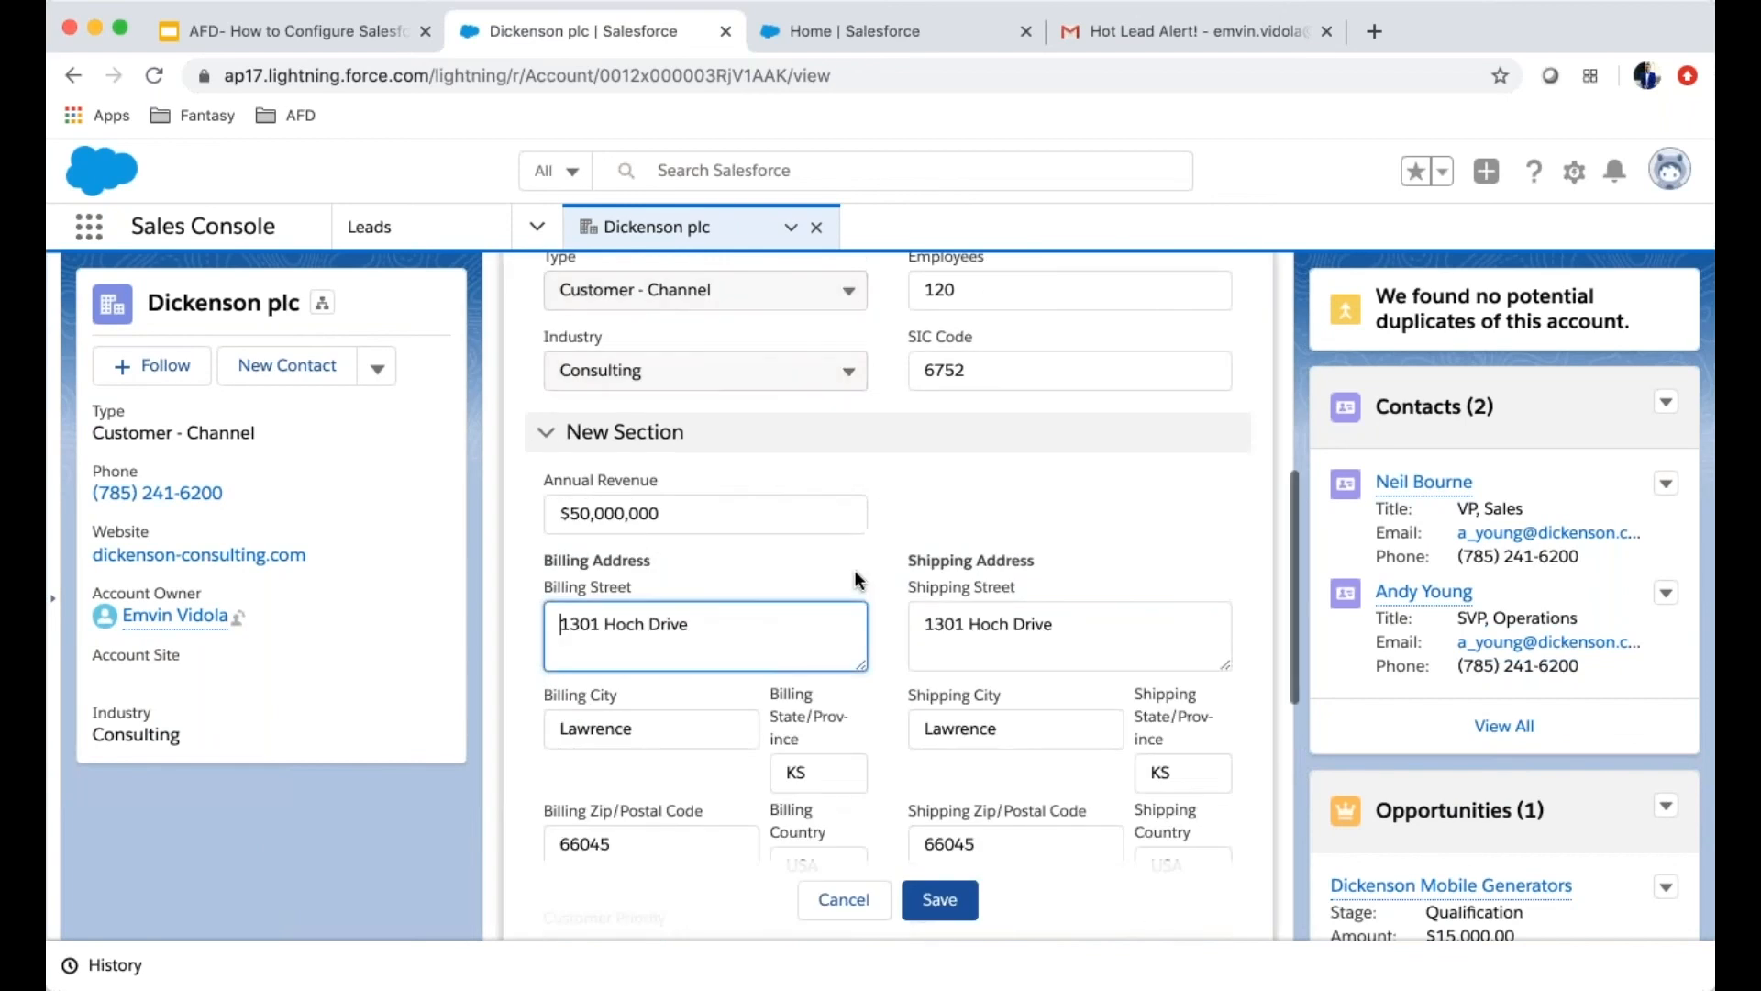
left_click_drag(702, 633, 275, 617)
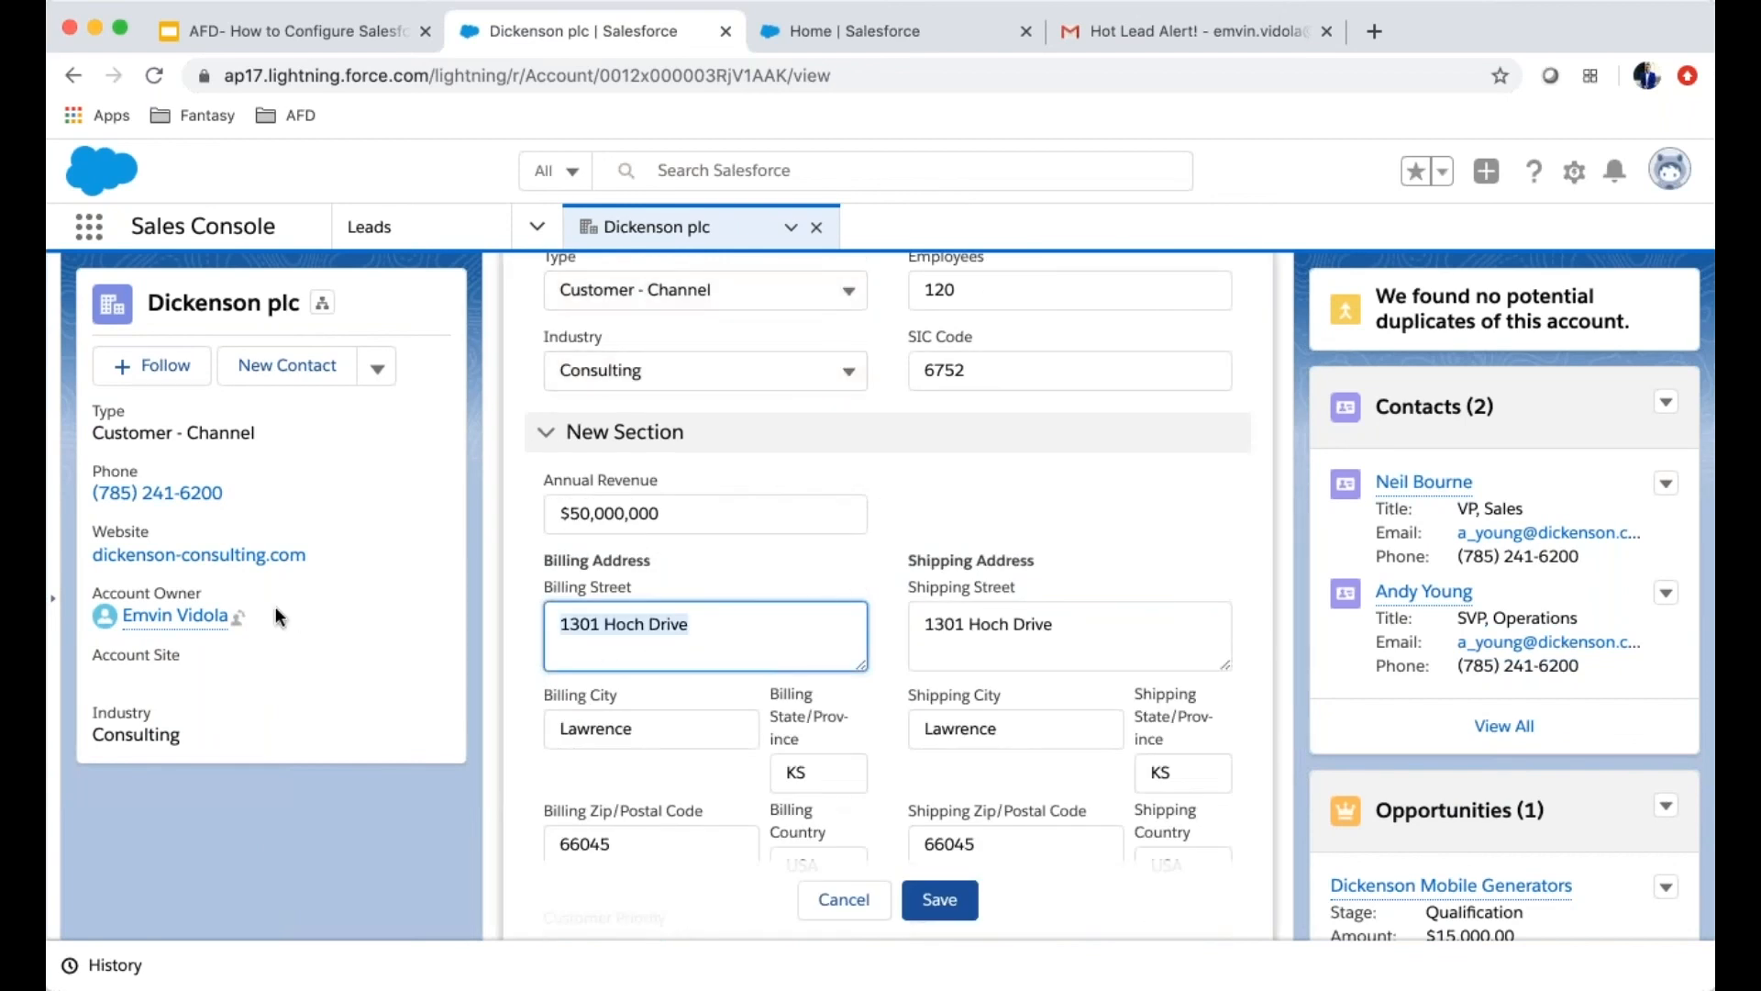
type("2020")
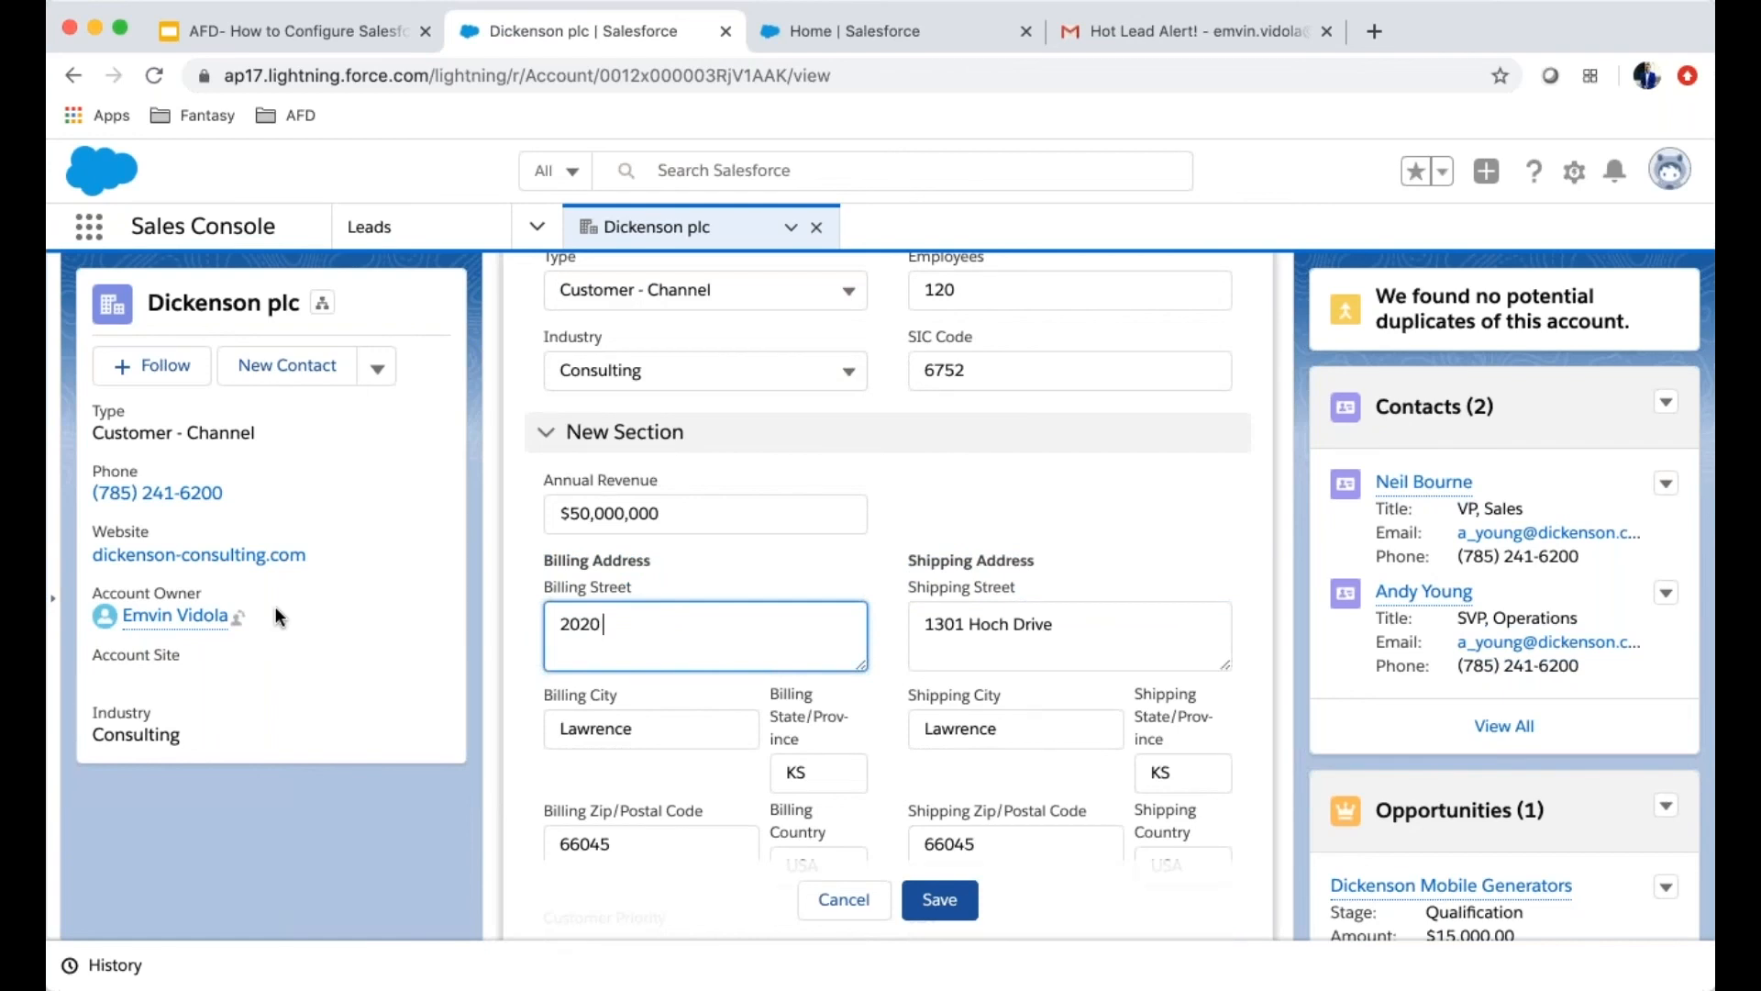
type("Ayala Avenue")
left_click(952, 910)
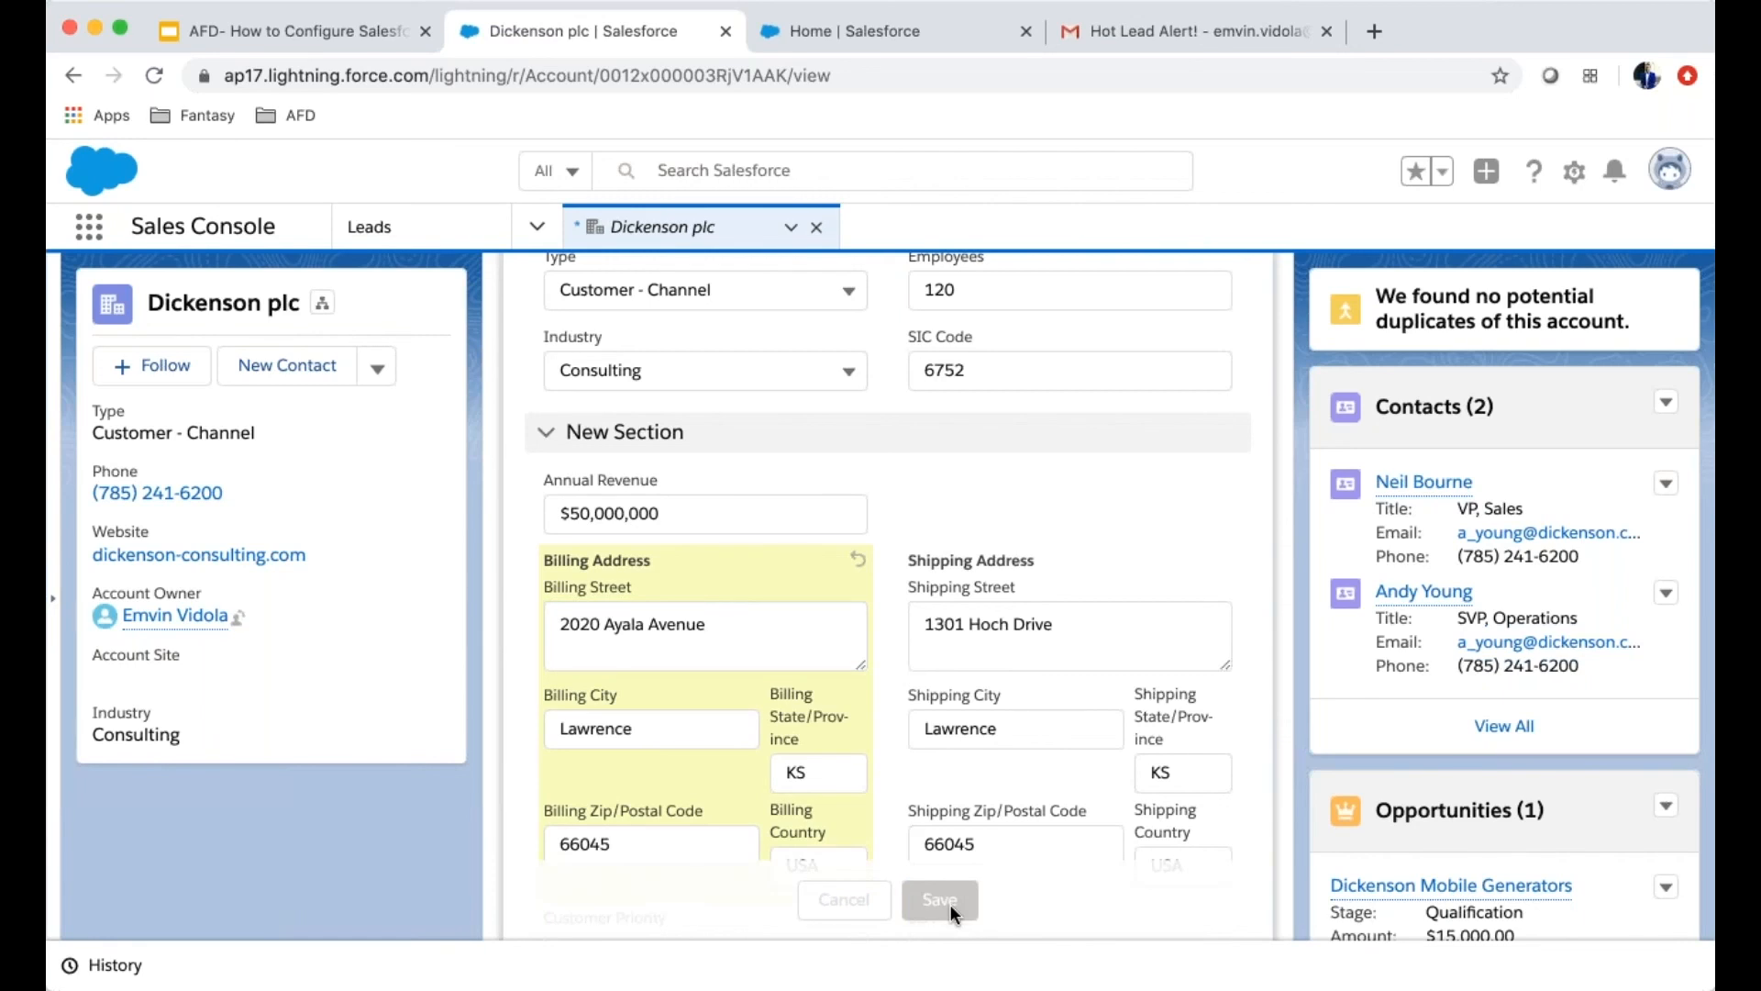
Reopen the VP, Sales contact's details and check whether the mailing address reflects the account change
mouse_move(1408, 489)
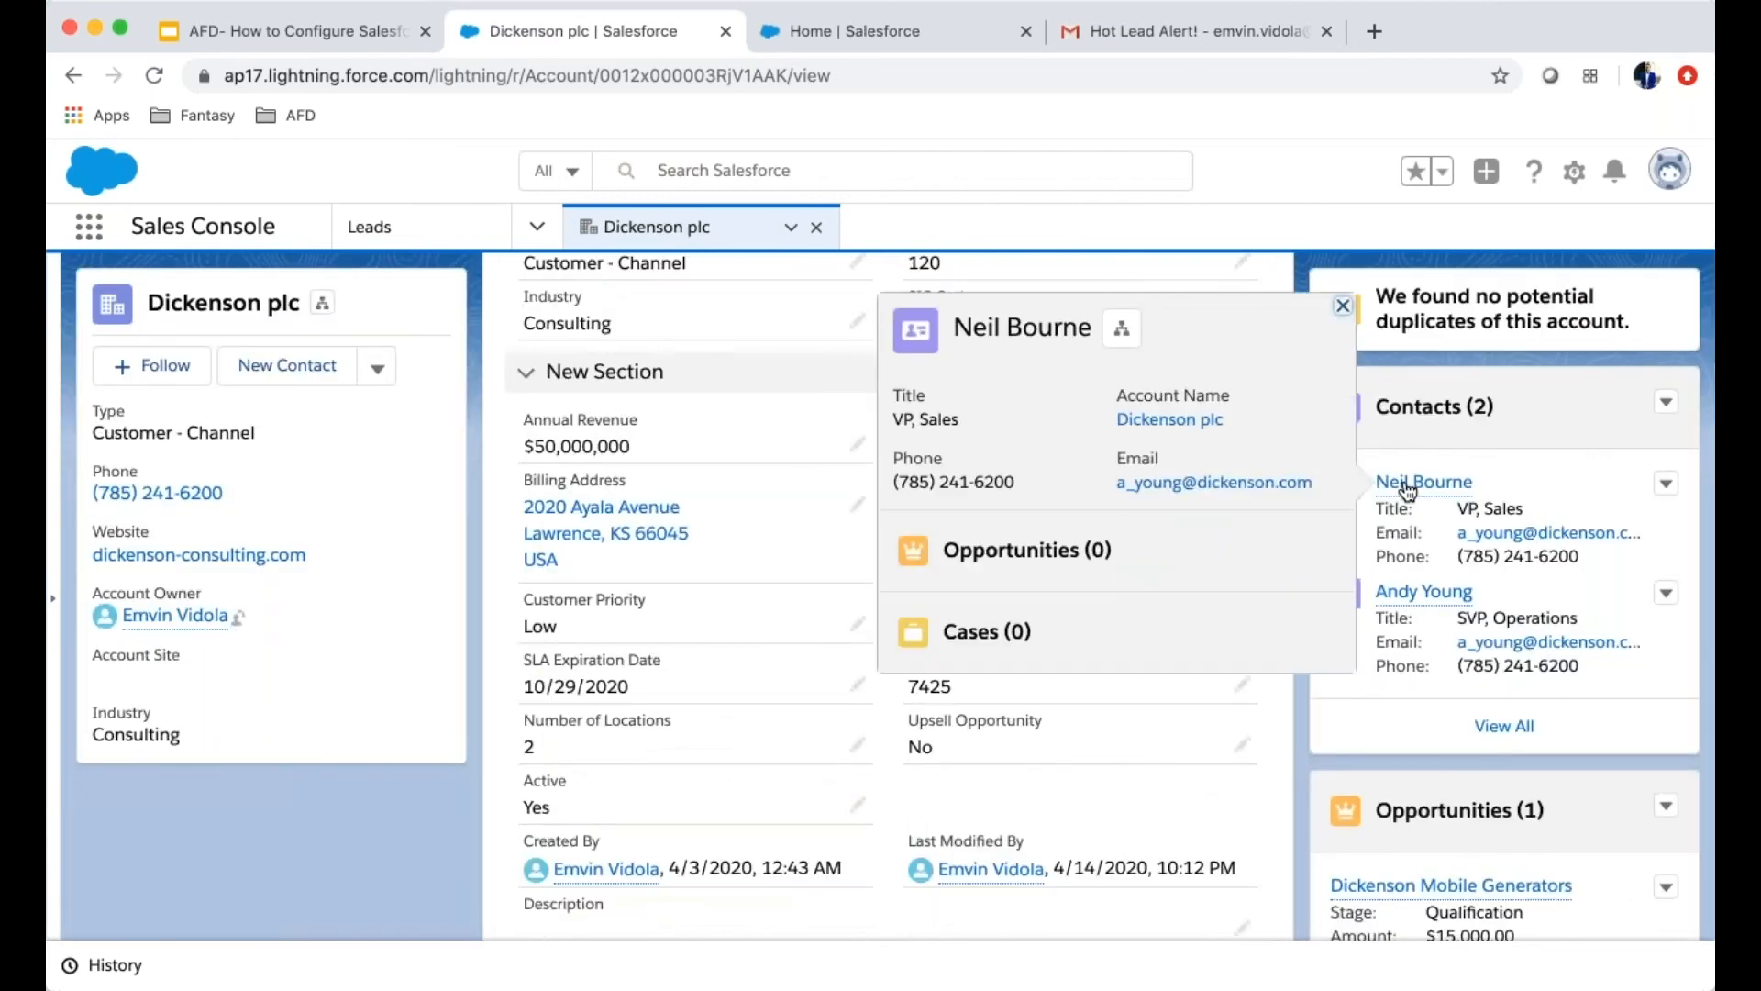
left_click(1408, 482)
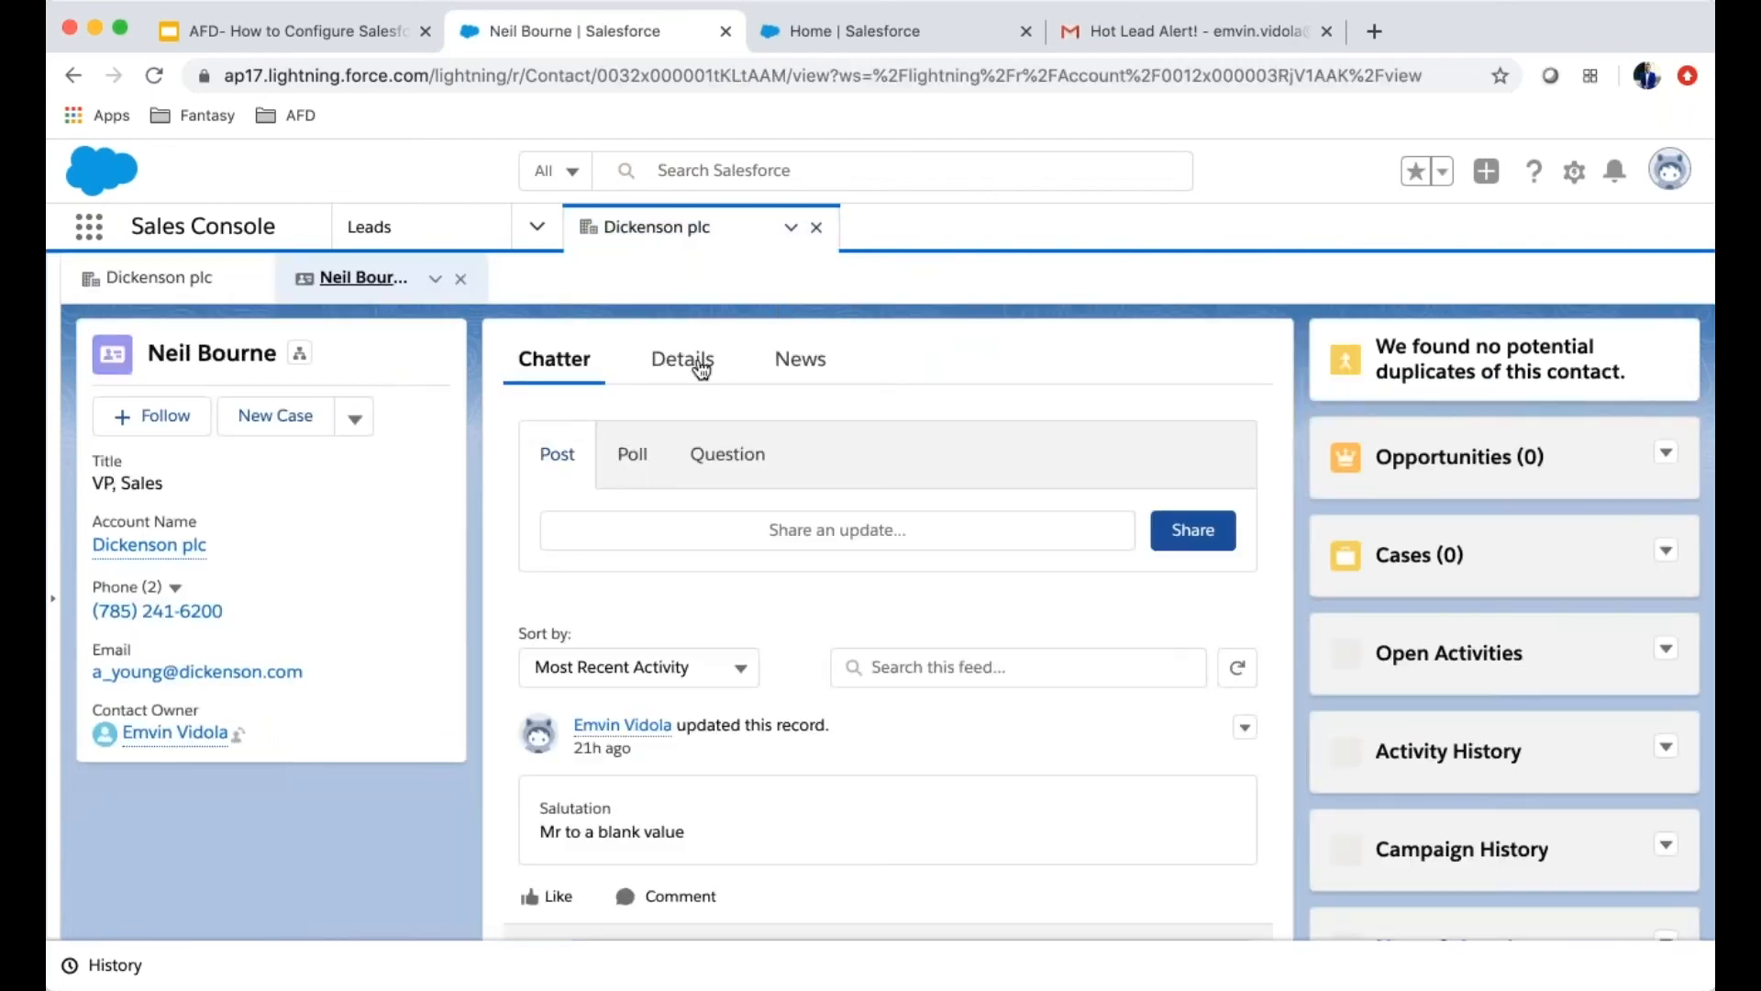
left_click(706, 366)
scroll(833, 673, "down", 5)
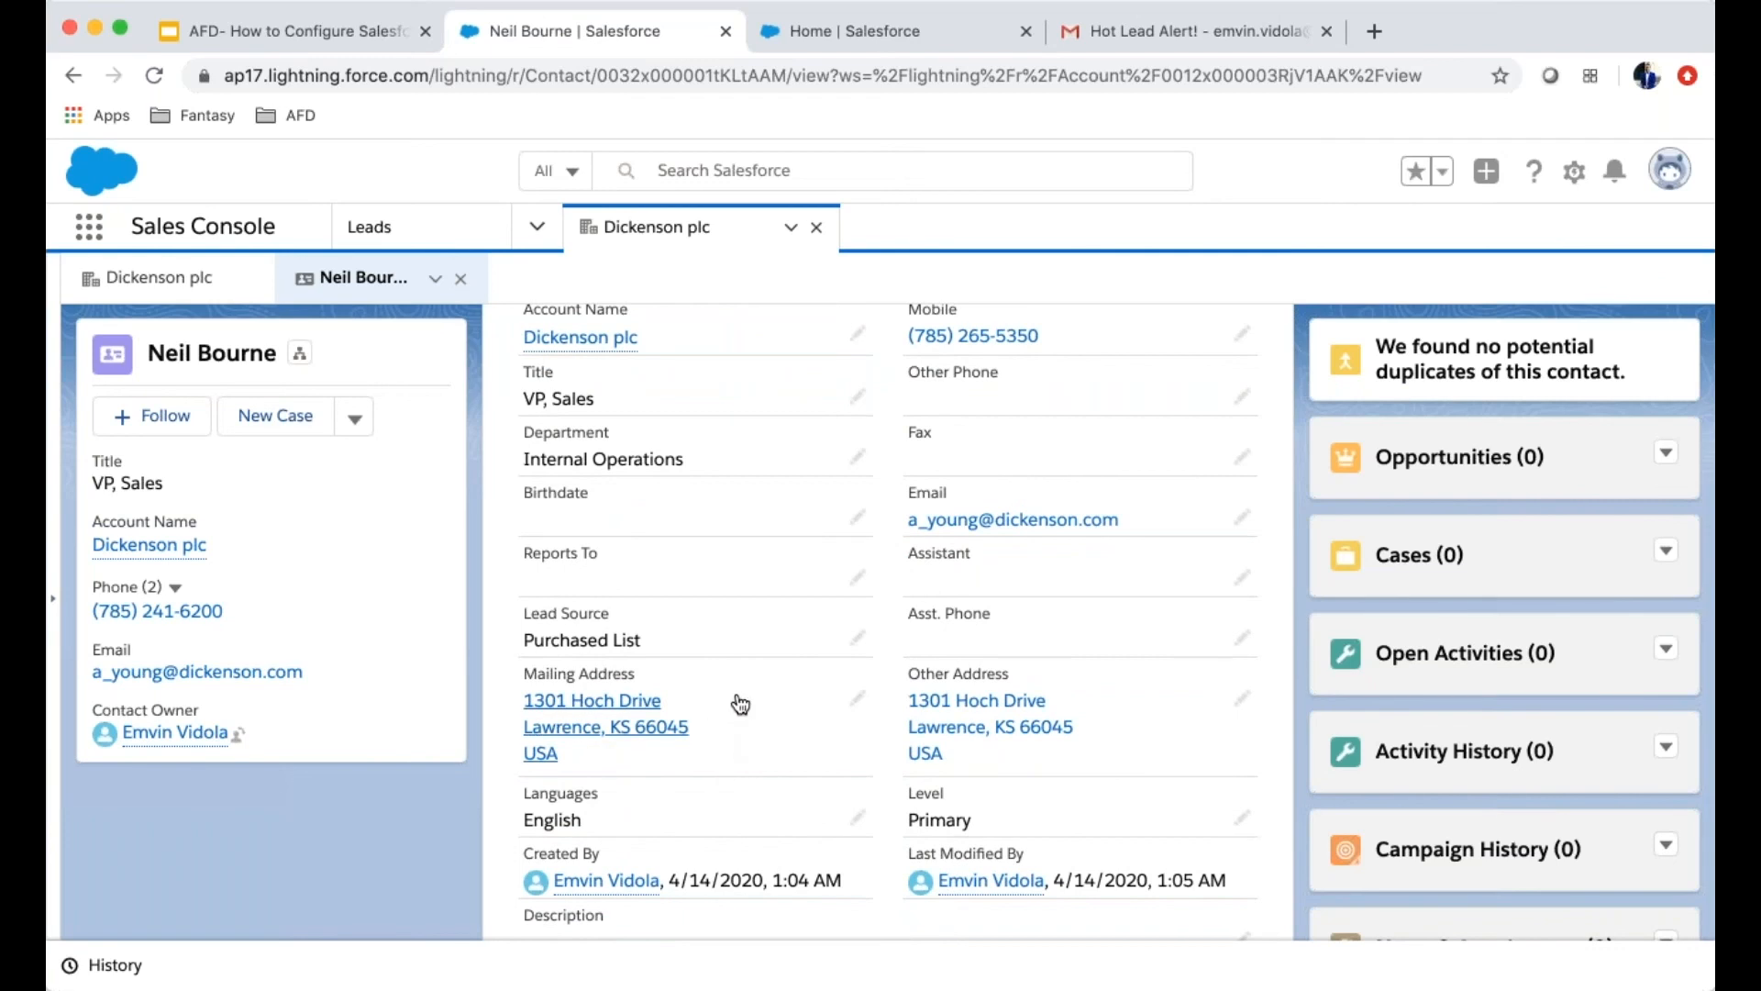
Close the account, reopen Dickenson plc from the Accounts list, and recheck the VP, Sales contact's mailing address
left_click(814, 231)
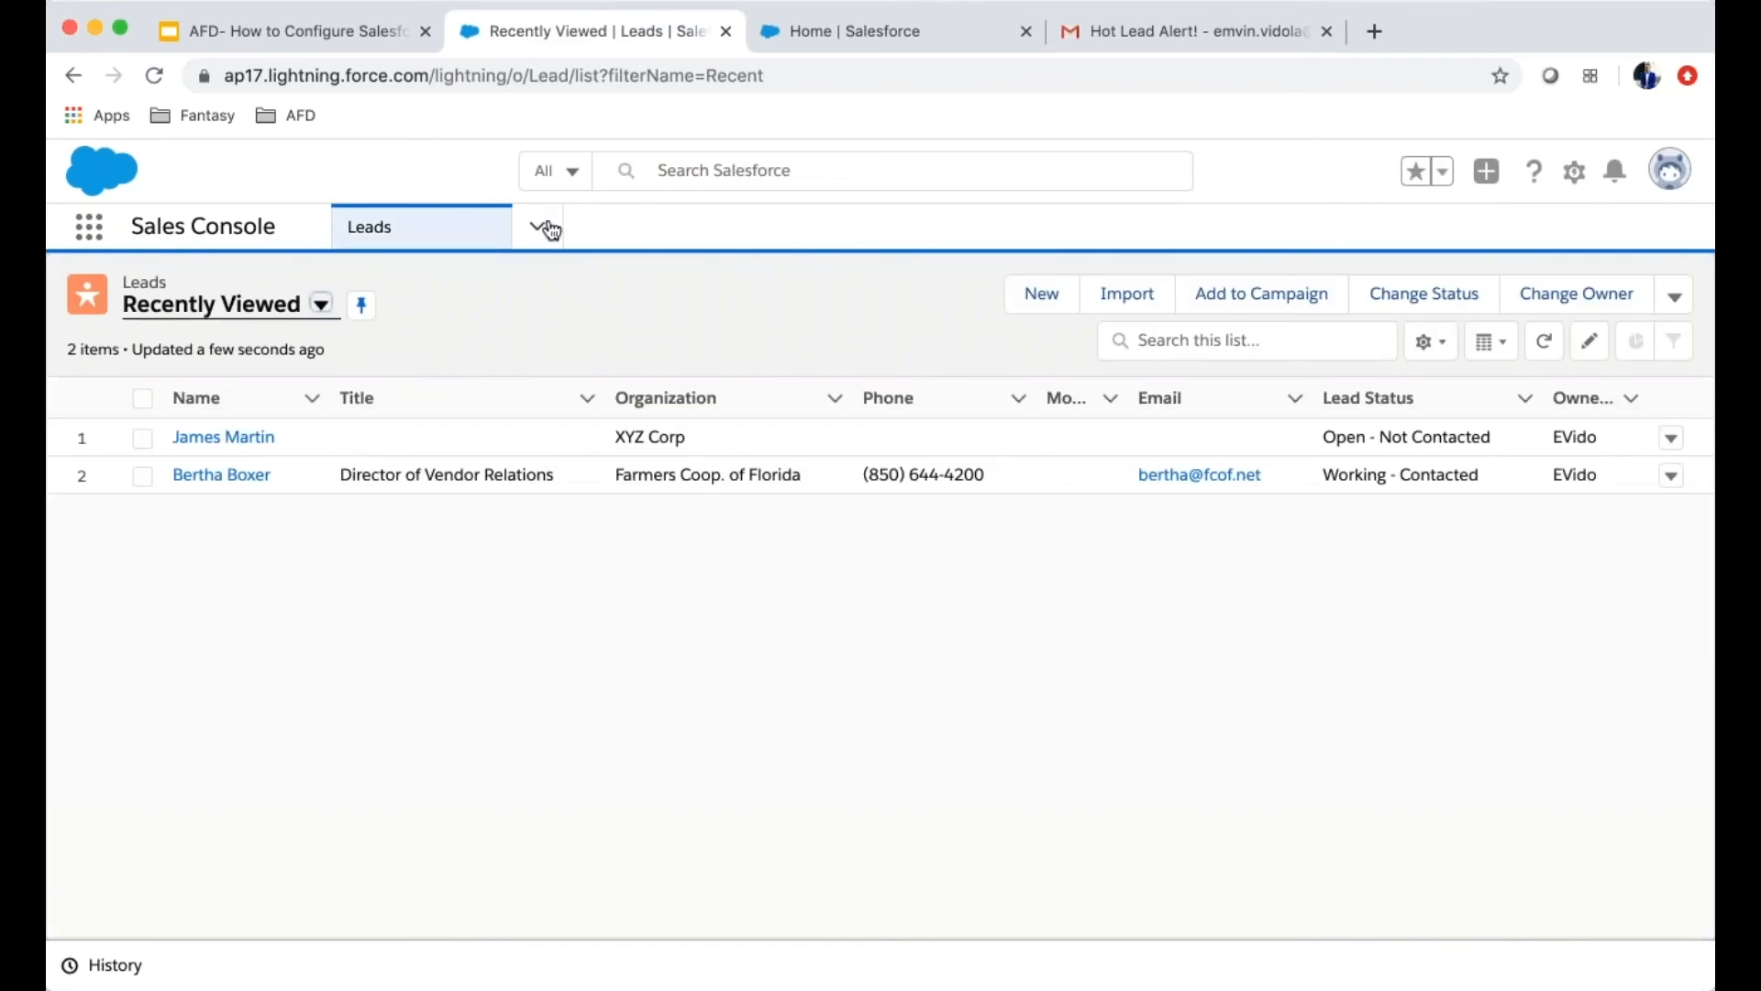
left_click(551, 230)
left_click(466, 396)
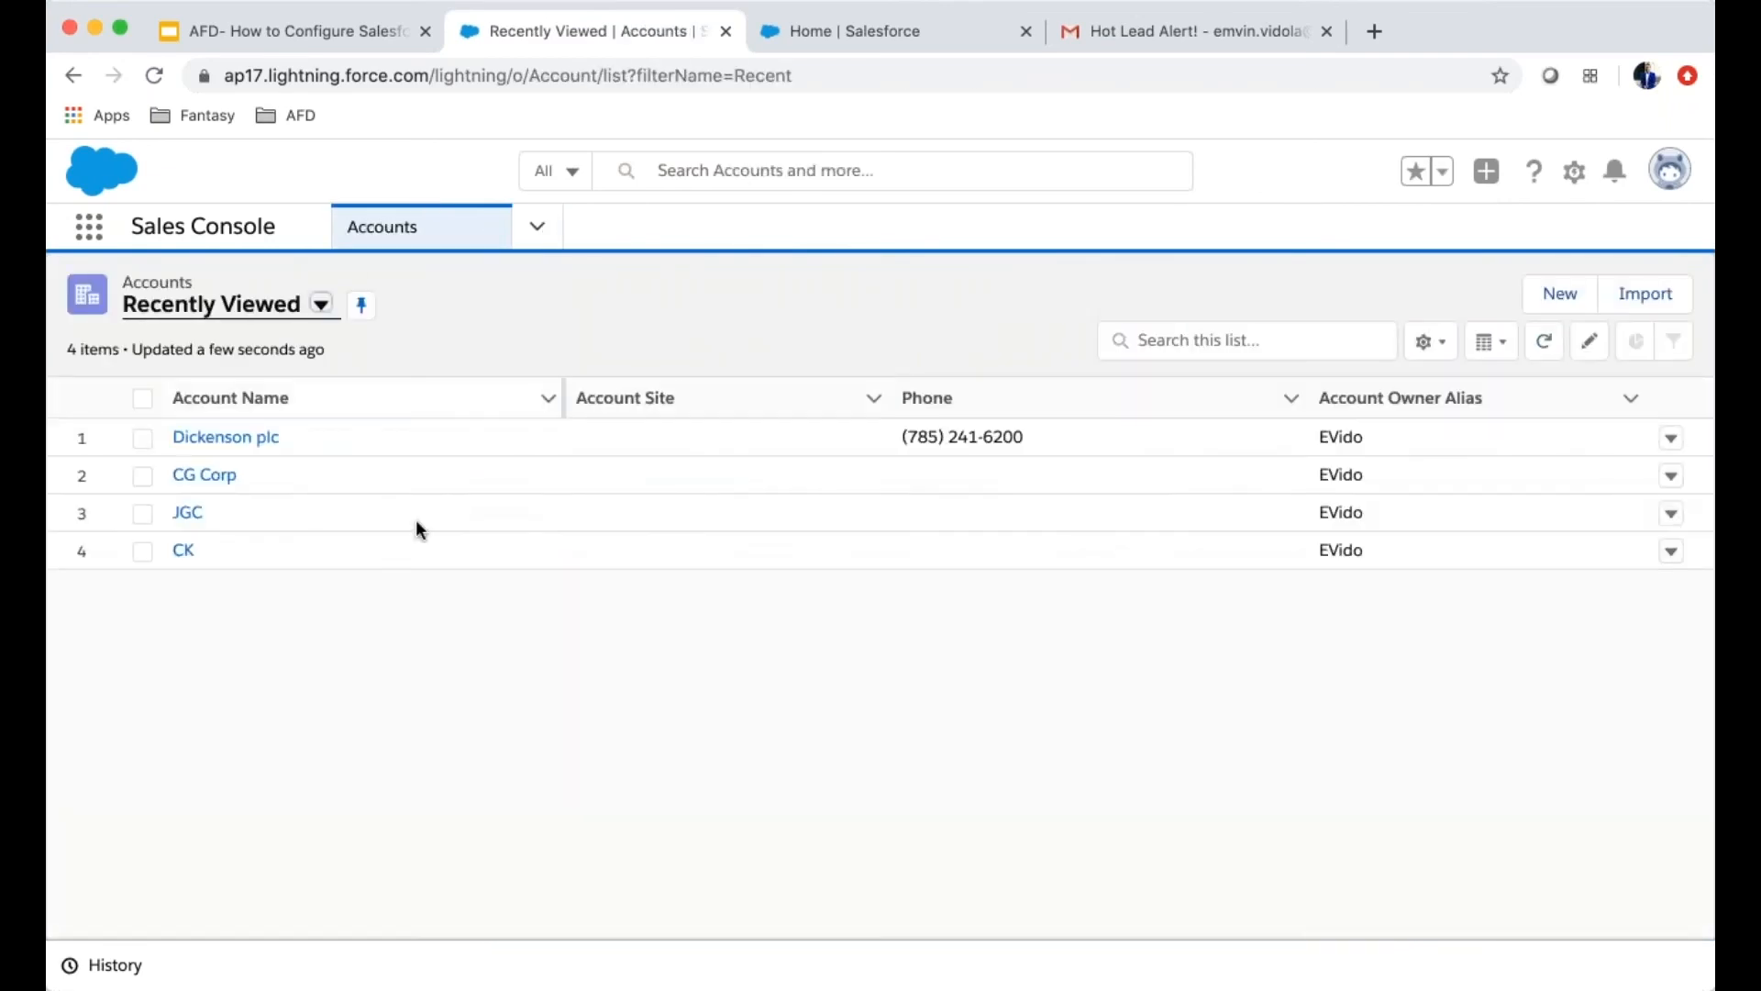
left_click(242, 440)
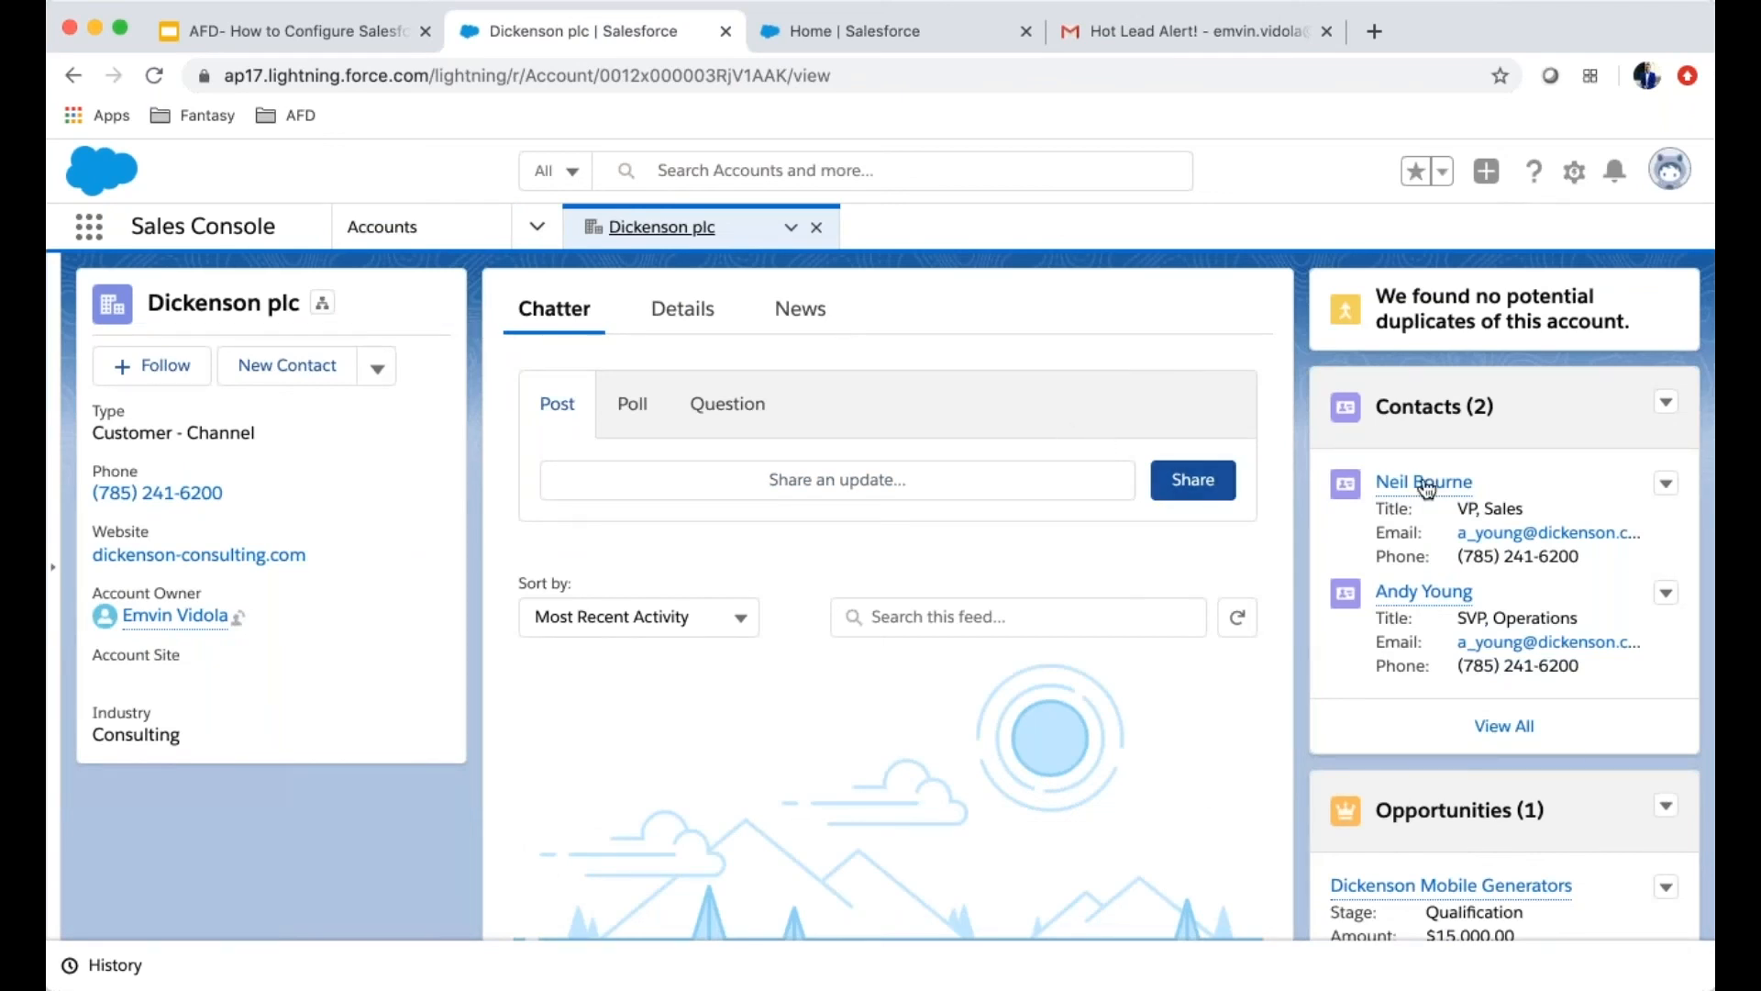
left_click(1424, 484)
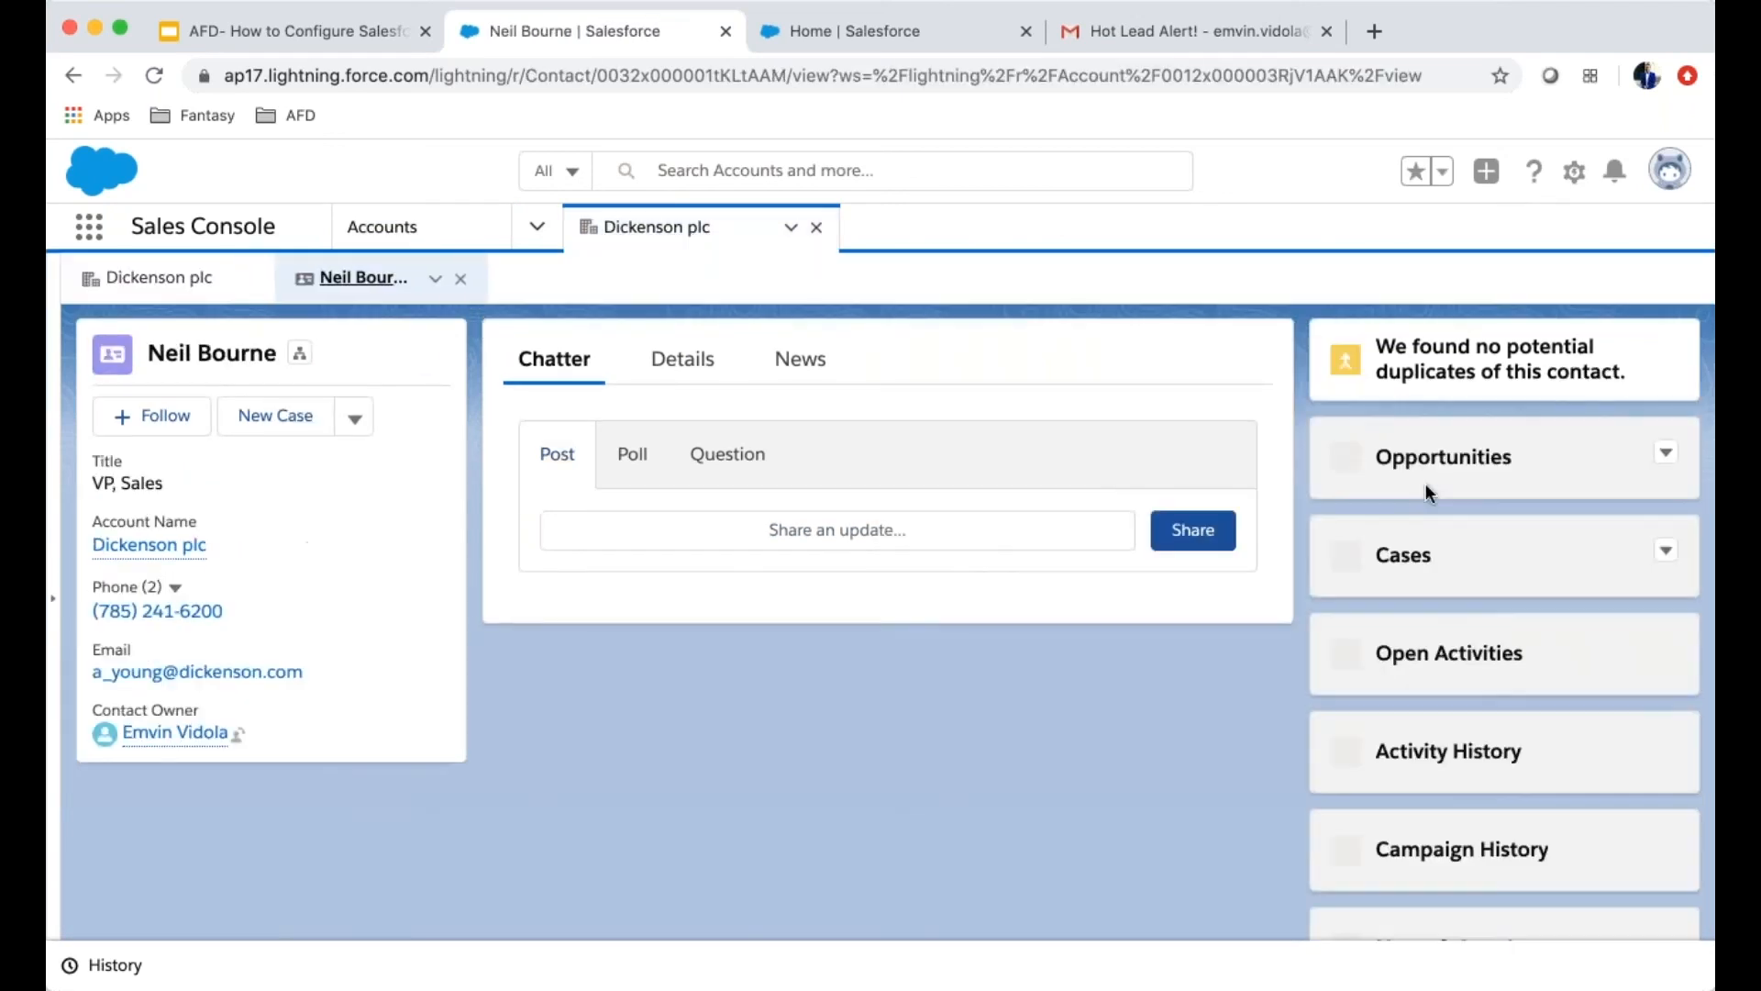
left_click(683, 361)
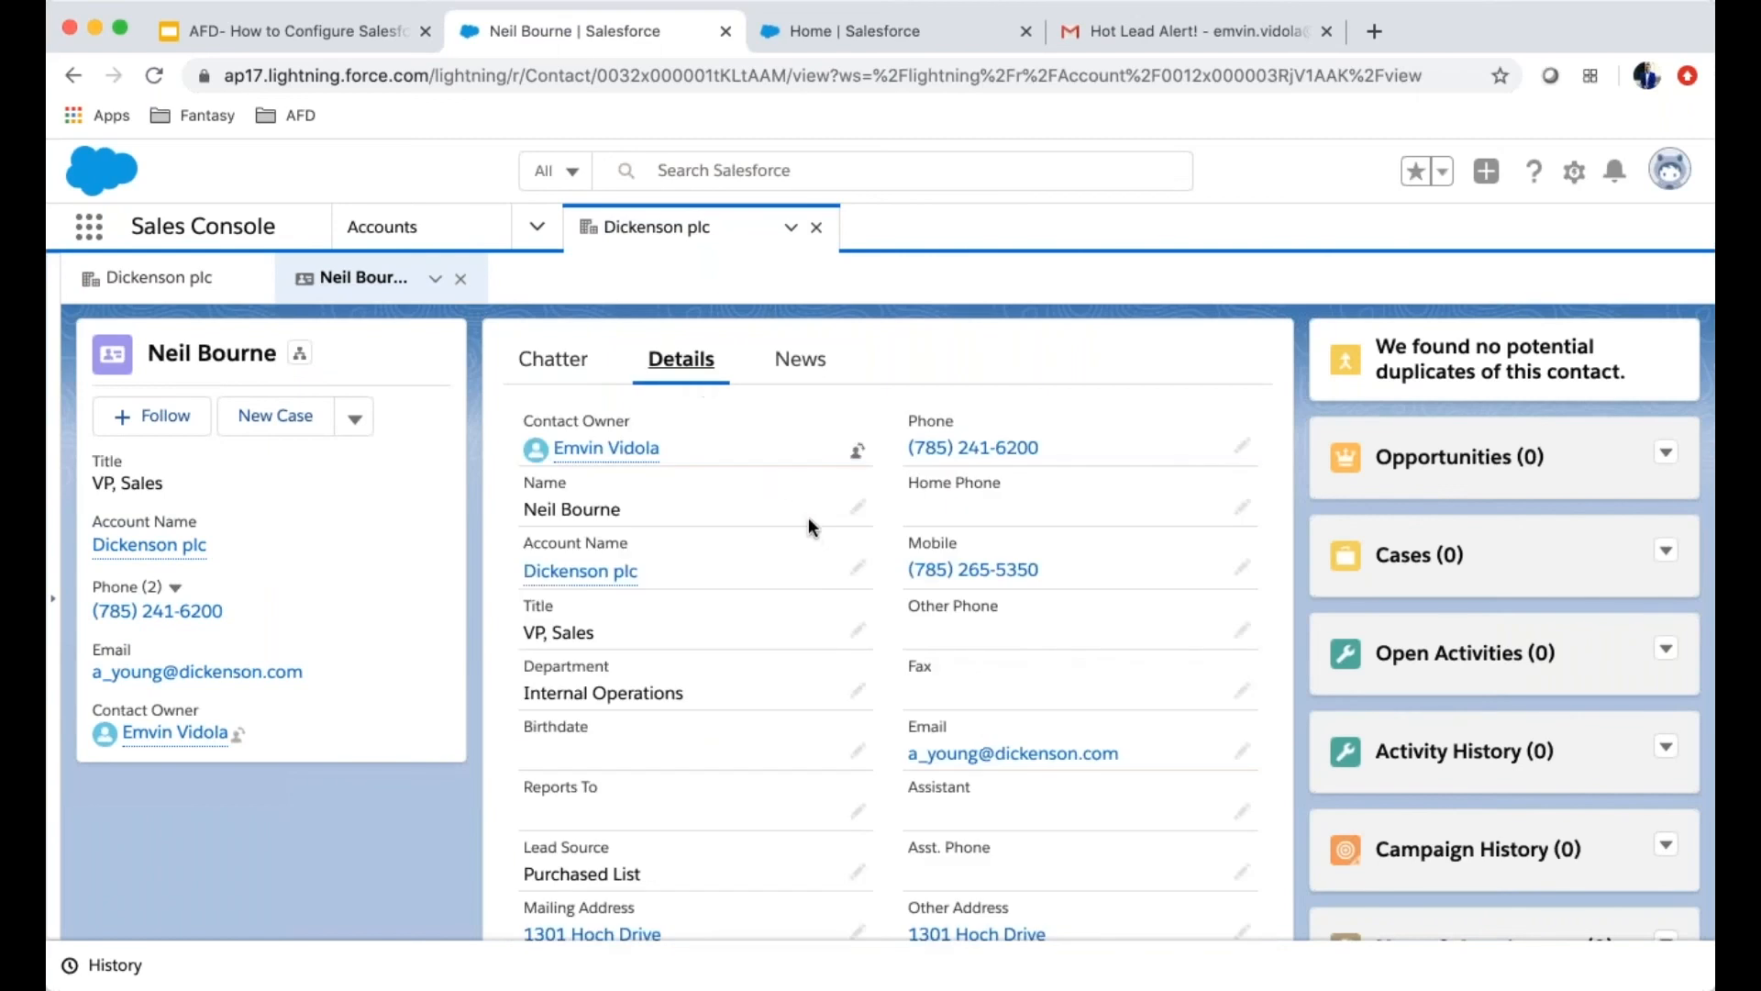
scroll(800, 530, "down", 5)
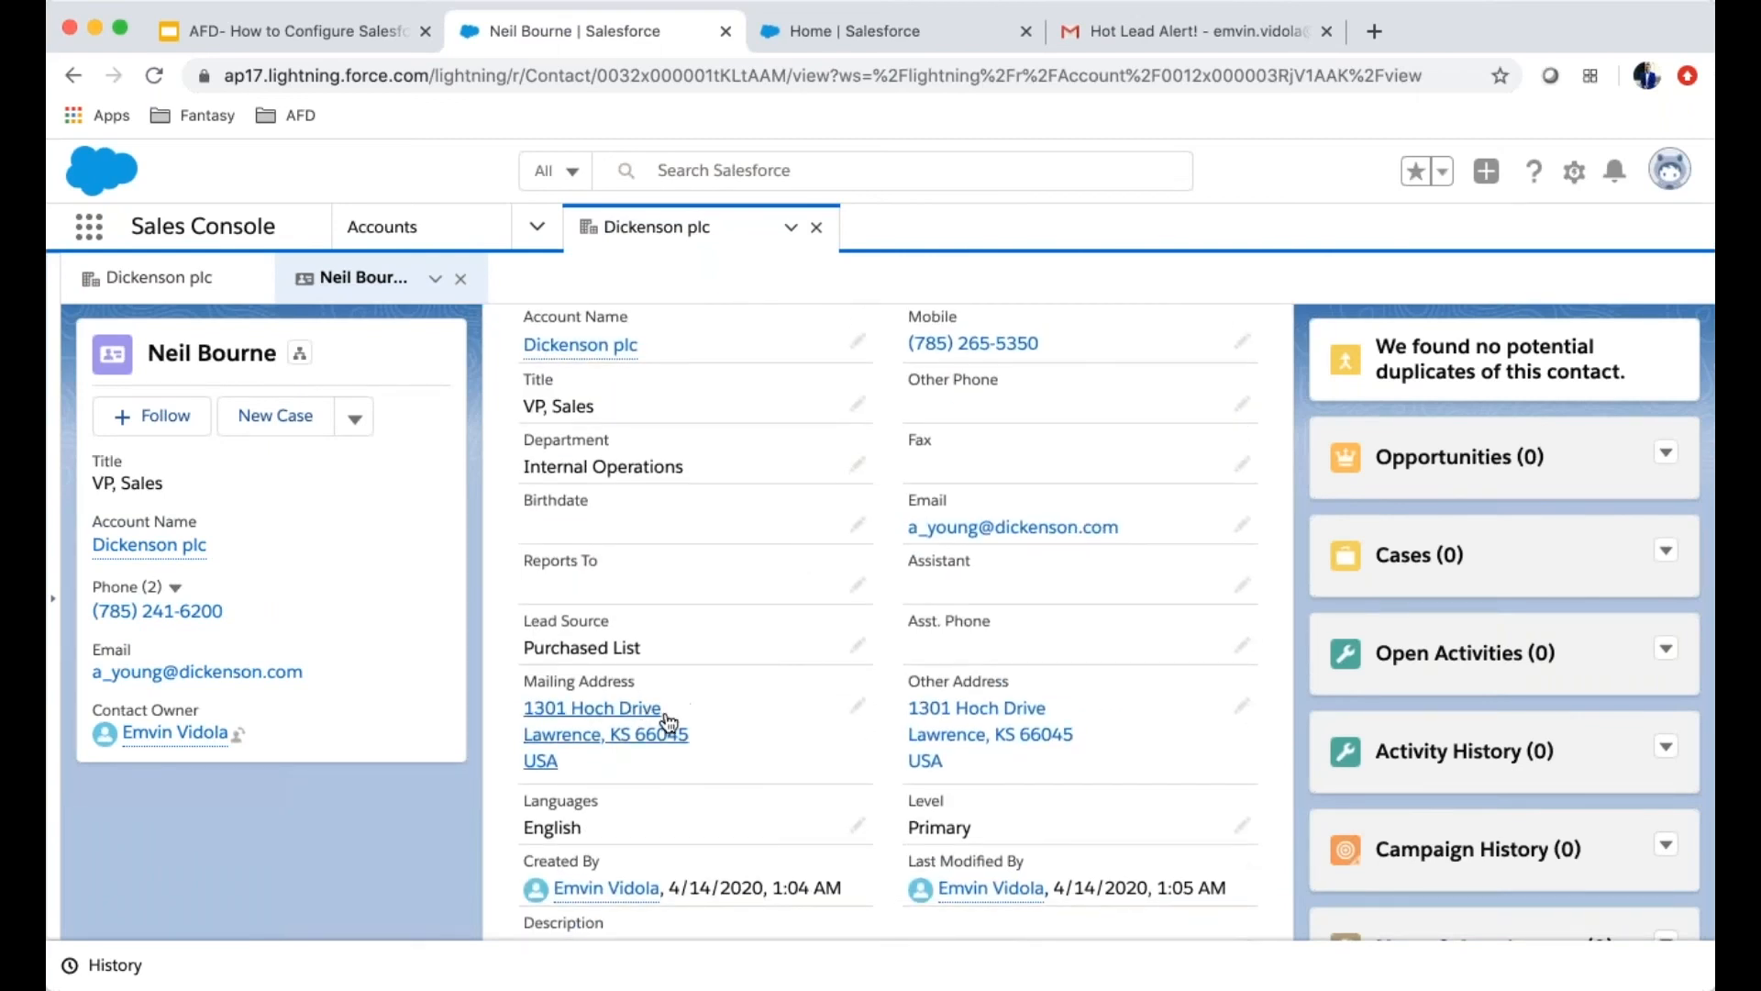
Open the SVP, Operations contact from the account and check the mailing address in its details
left_click(151, 277)
left_click(1432, 642)
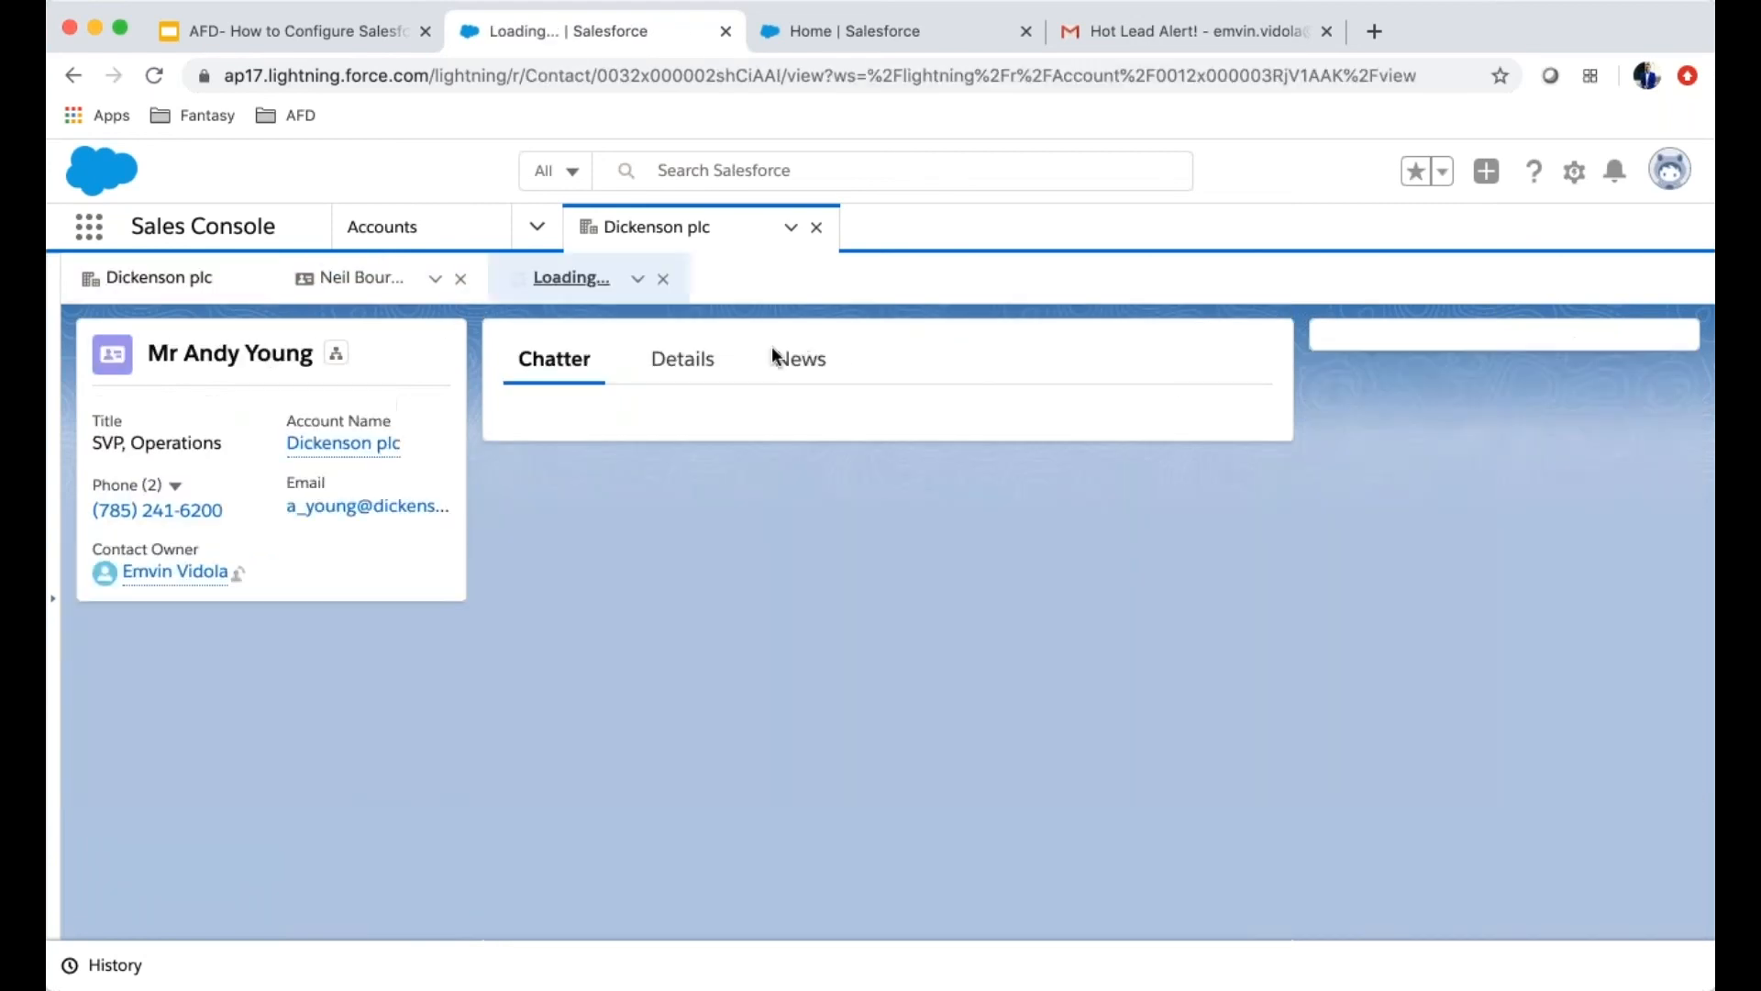
left_click(681, 359)
scroll(772, 488, "down", 3)
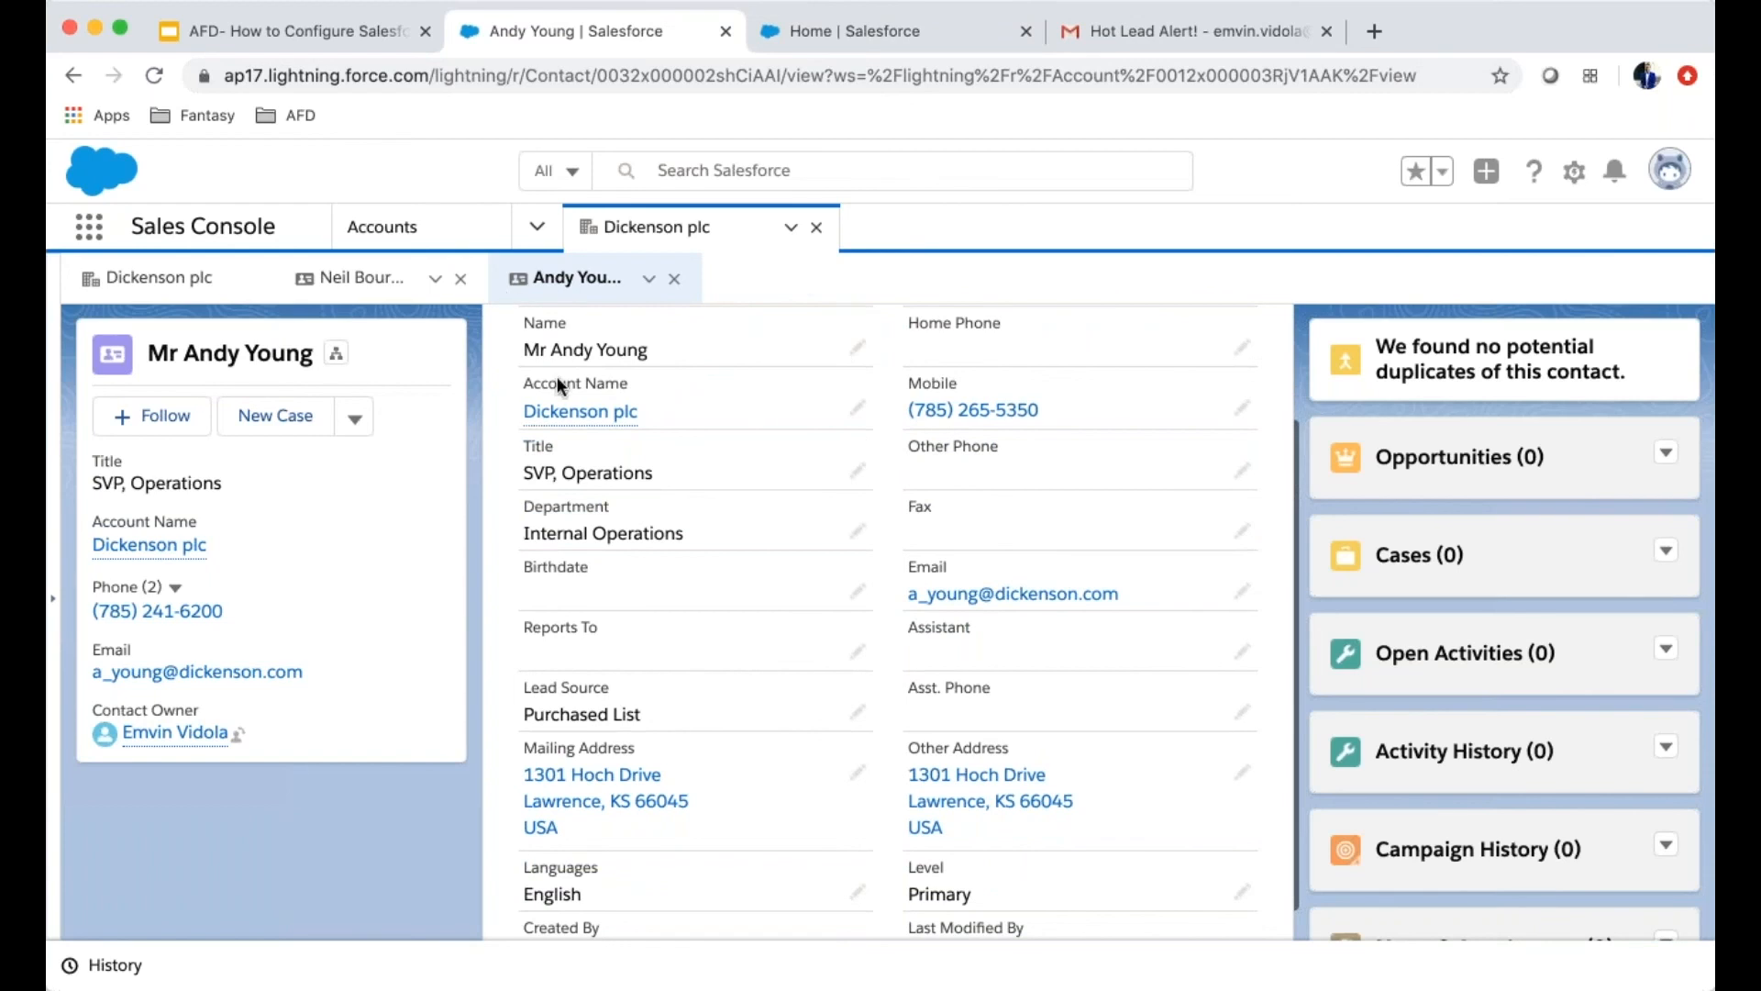
scroll(613, 593, "up", 1)
scroll(613, 592, "up", 3)
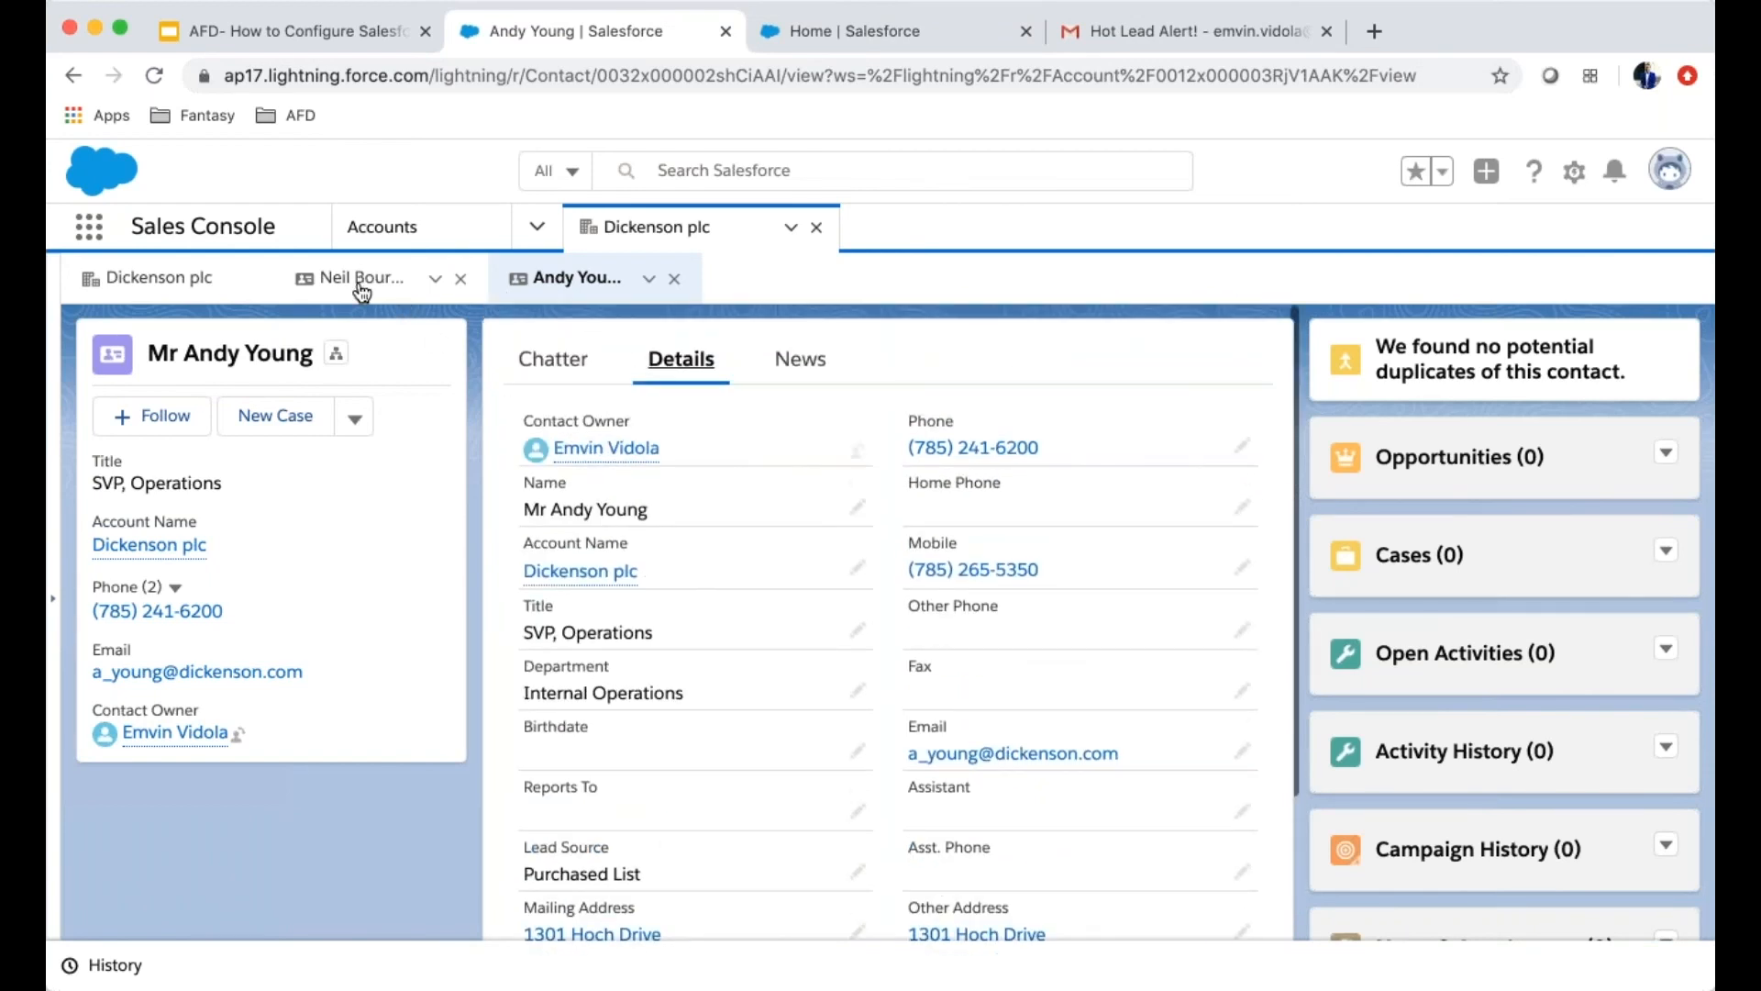
Switch to Setup and open the active version of the Update Contact Address process in Process Builder
left_click(844, 34)
left_click(206, 401)
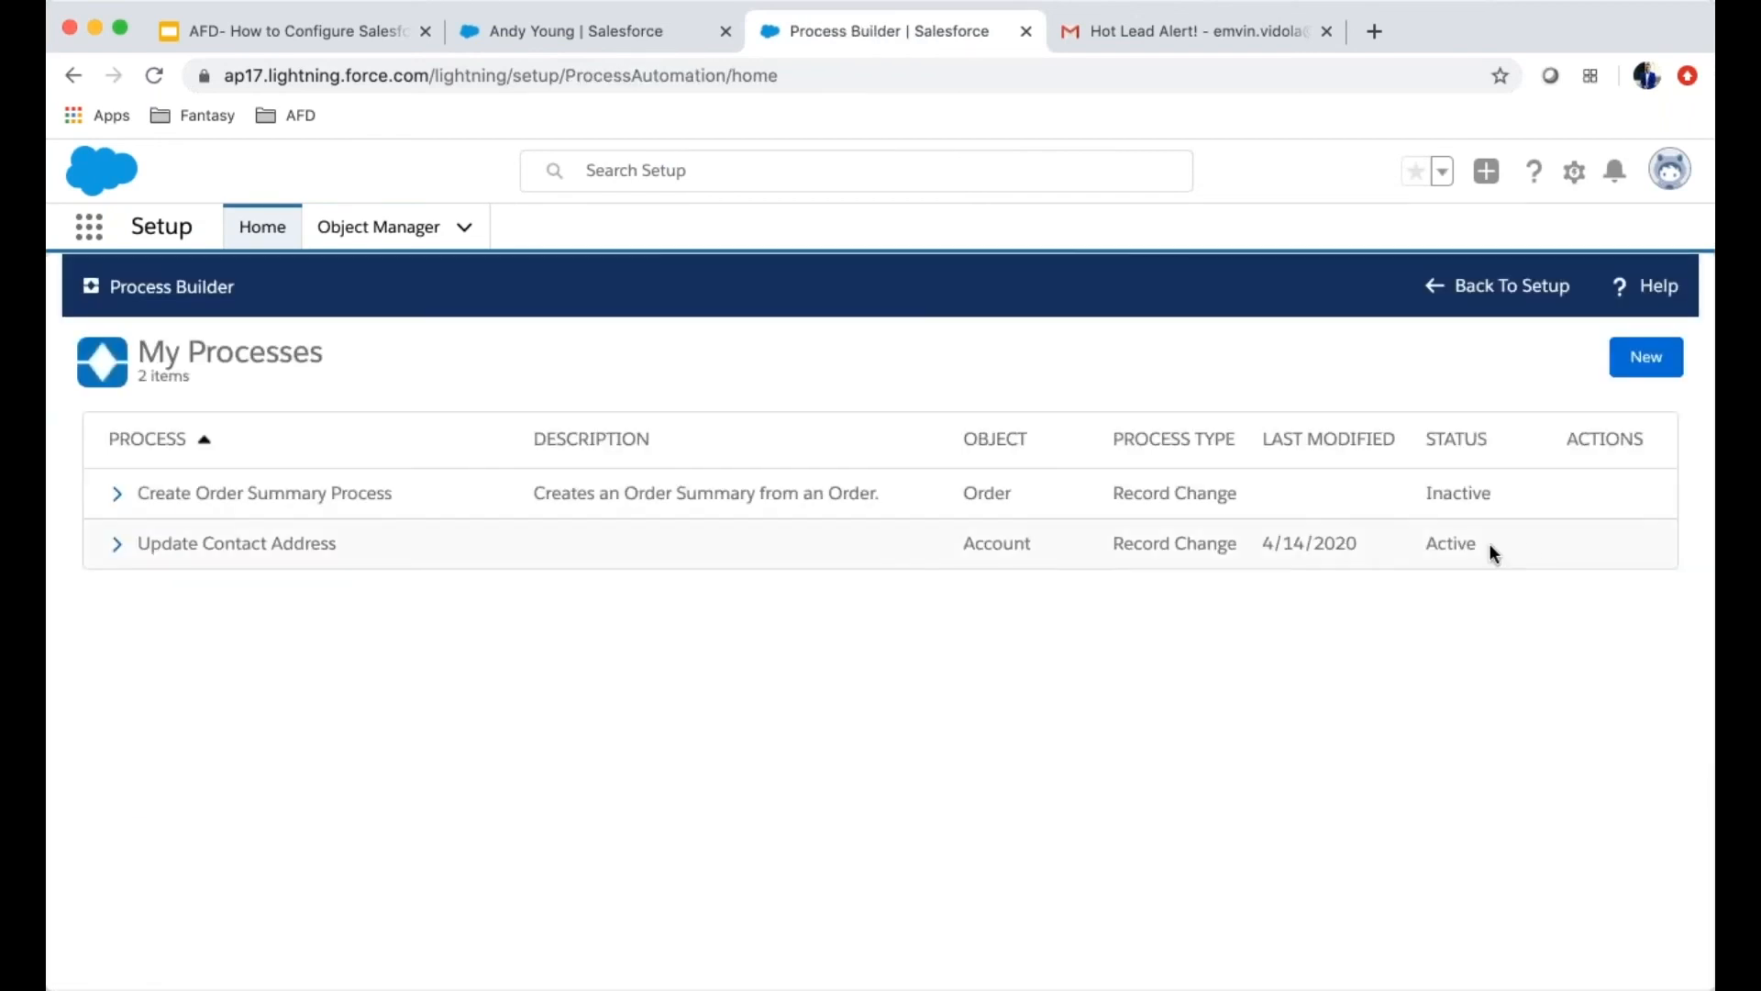
left_click(117, 546)
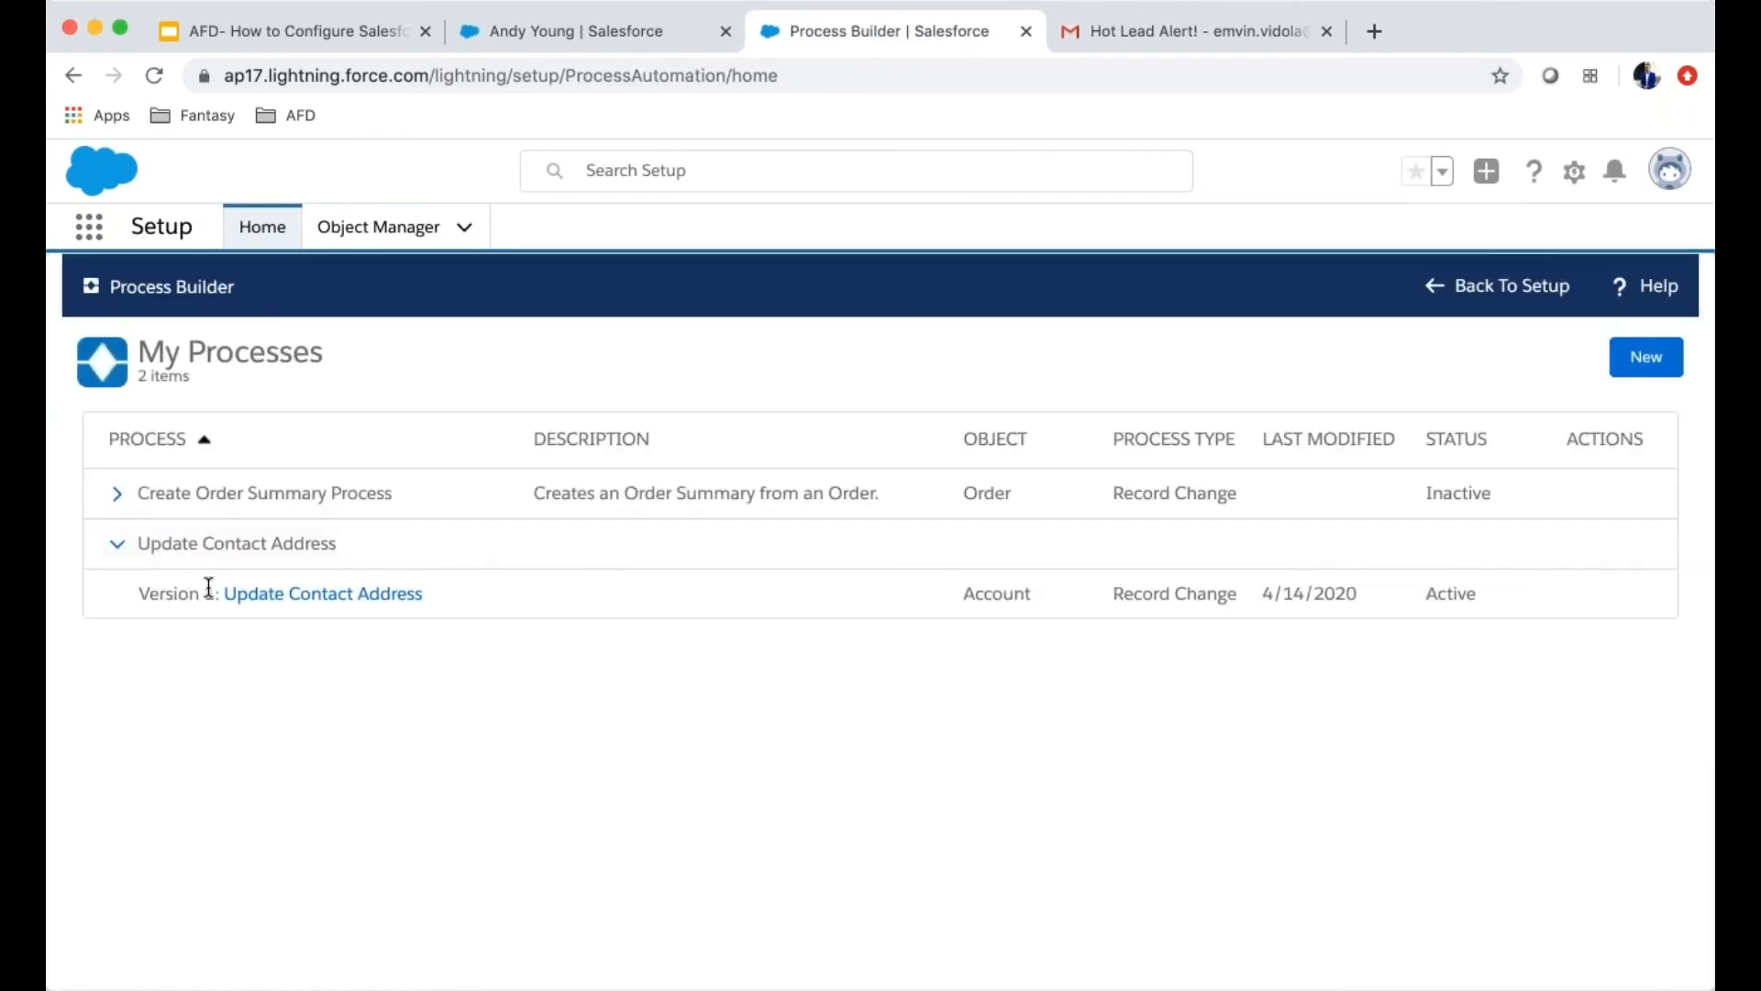
left_click(284, 598)
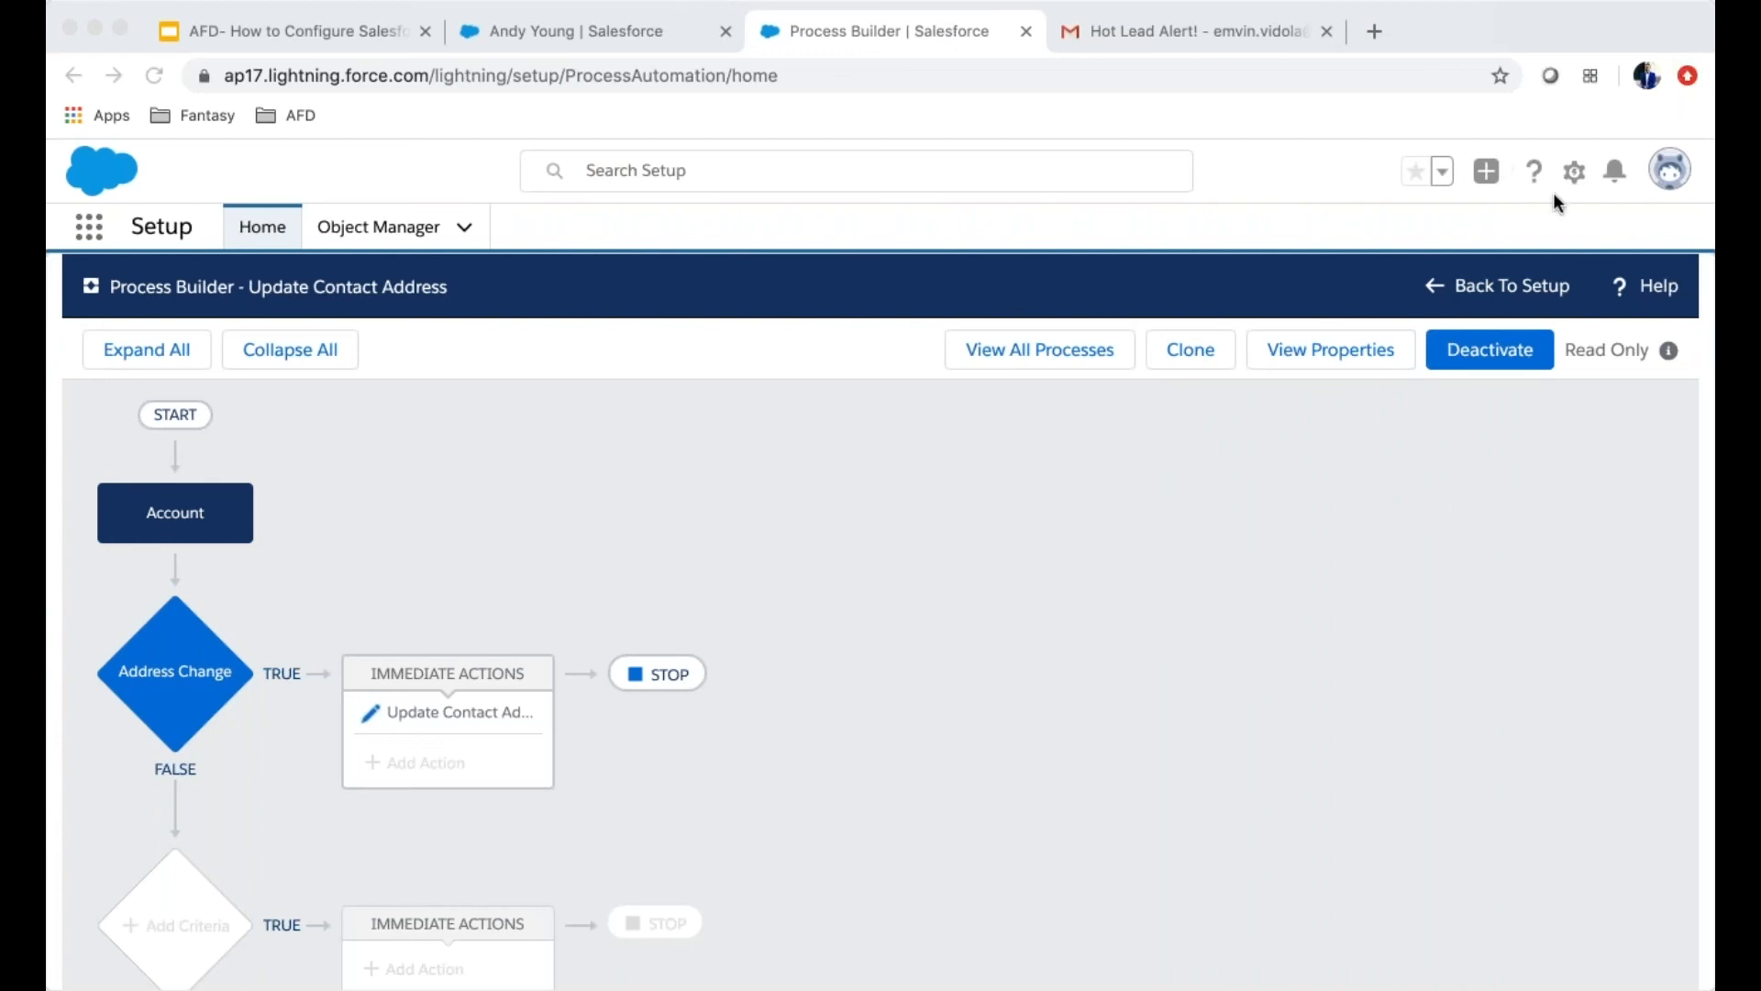
Review the Update Contact Address action's record, criteria and Mailing Street field mapping
left_click(569, 547)
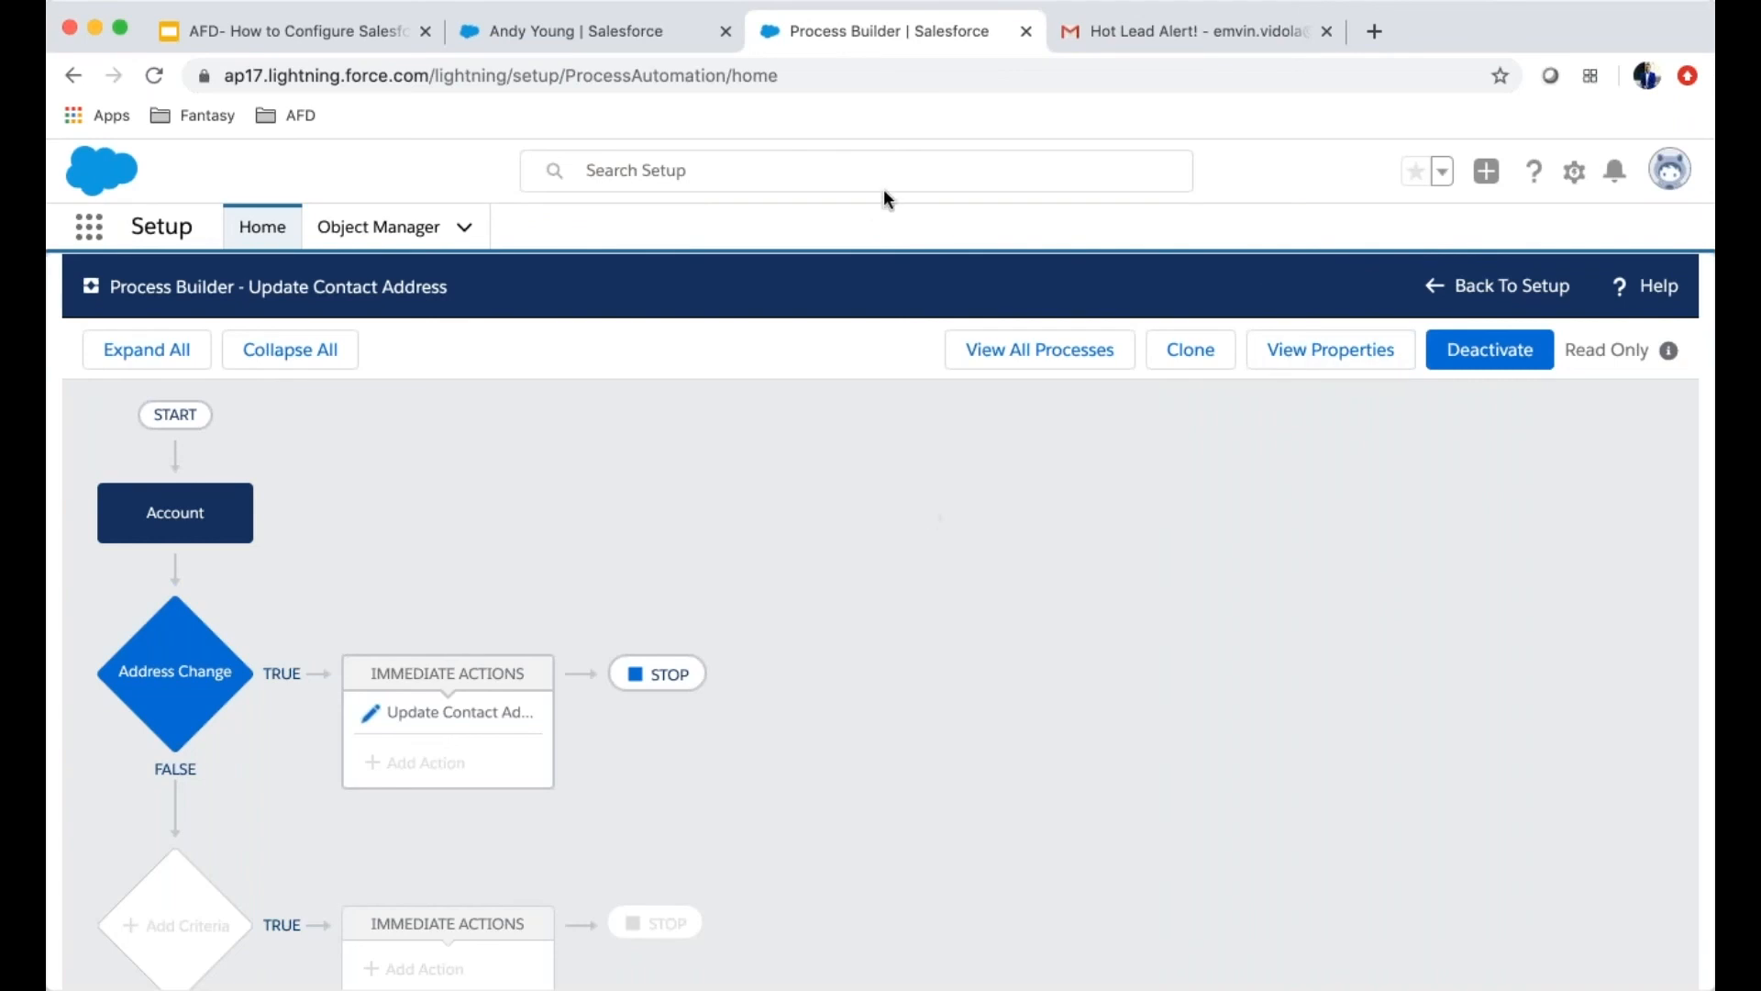
left_click(1349, 22)
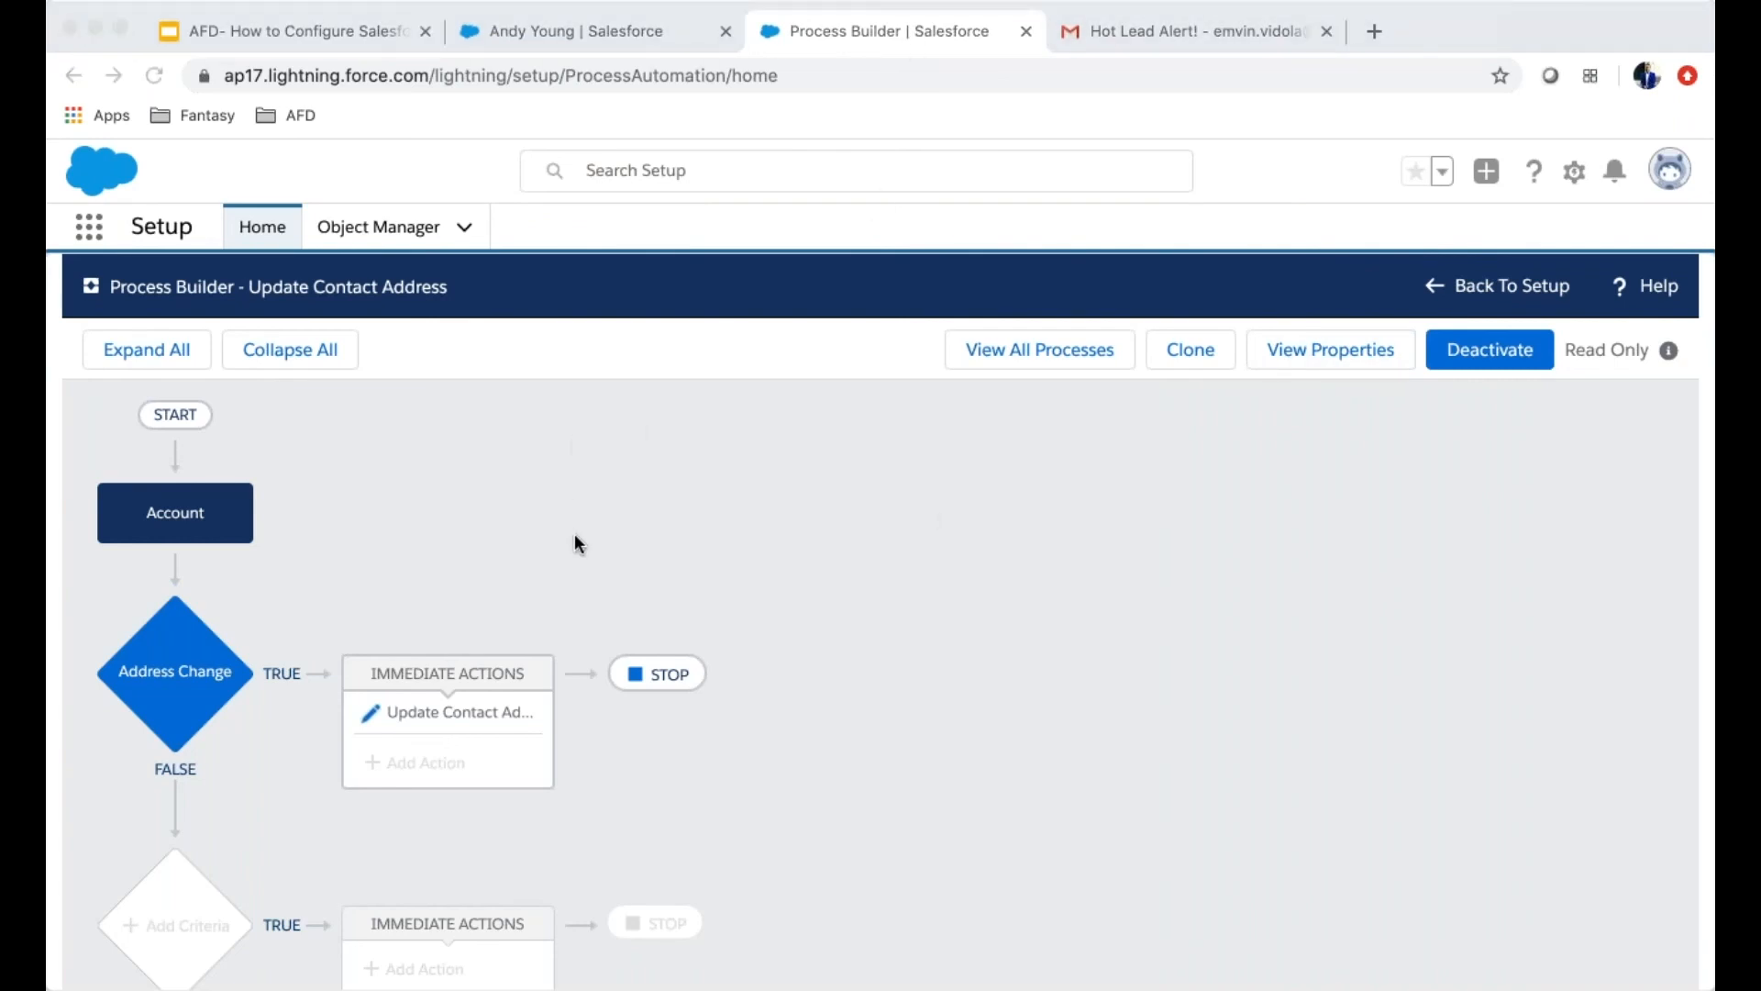
scroll(574, 535, "down", 2)
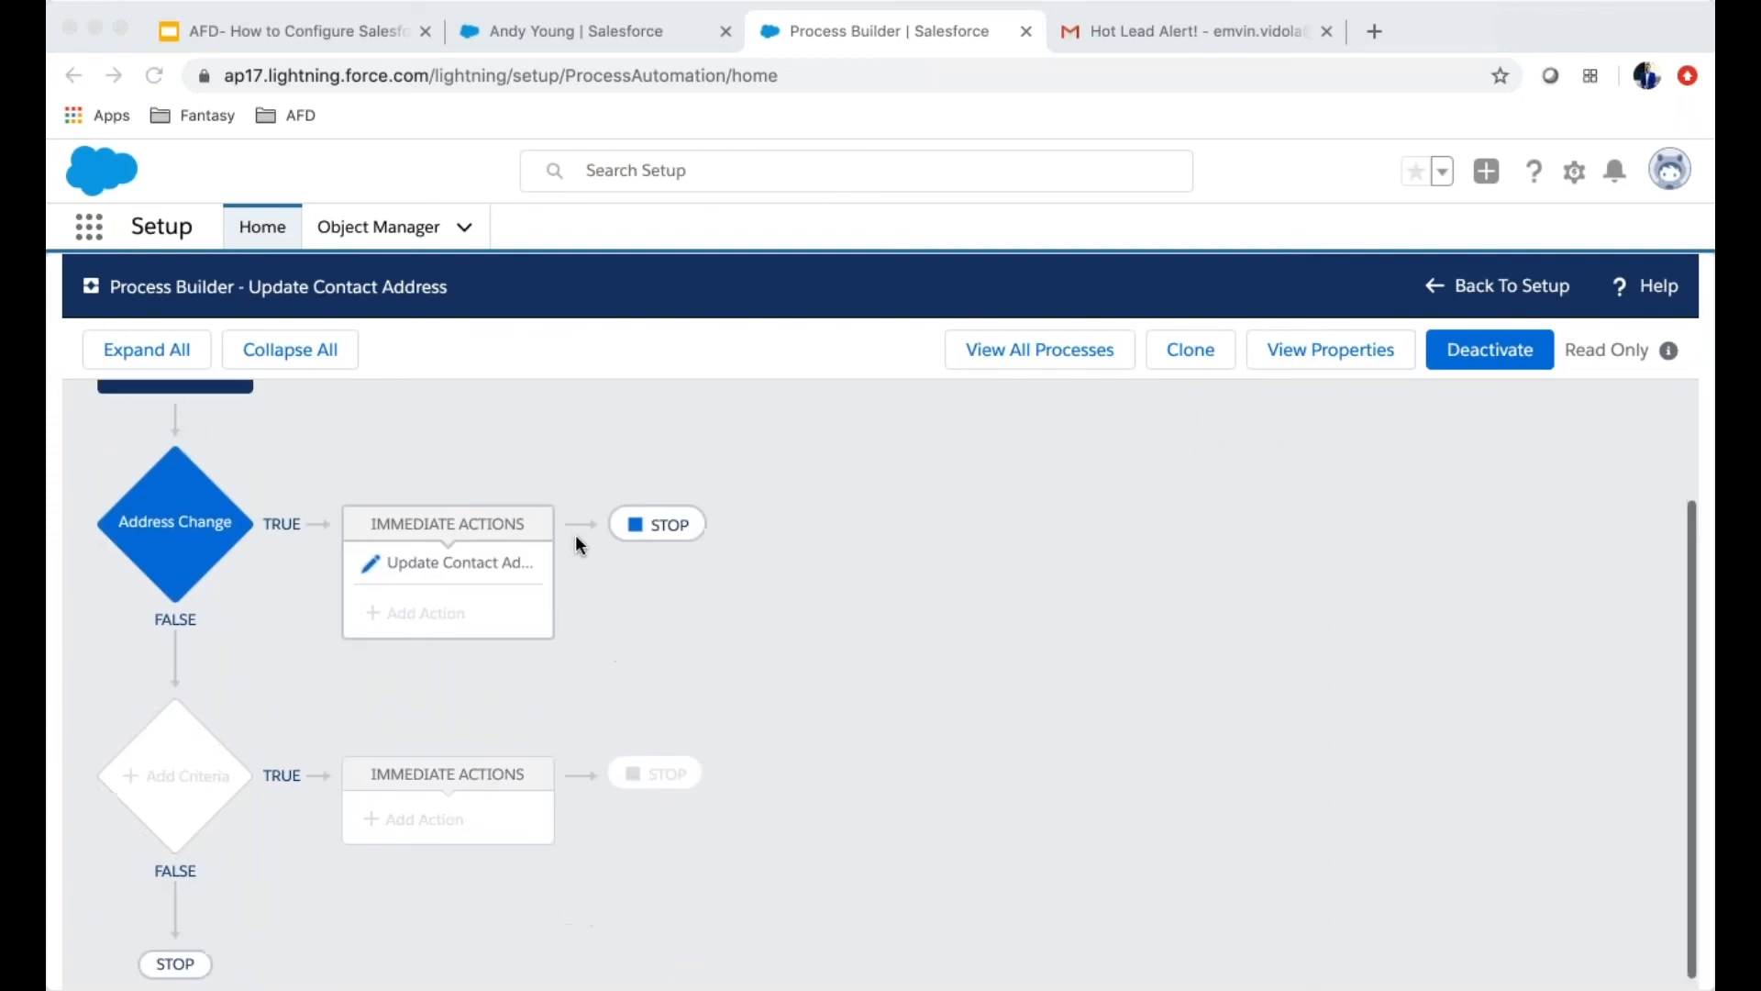
left_click(436, 550)
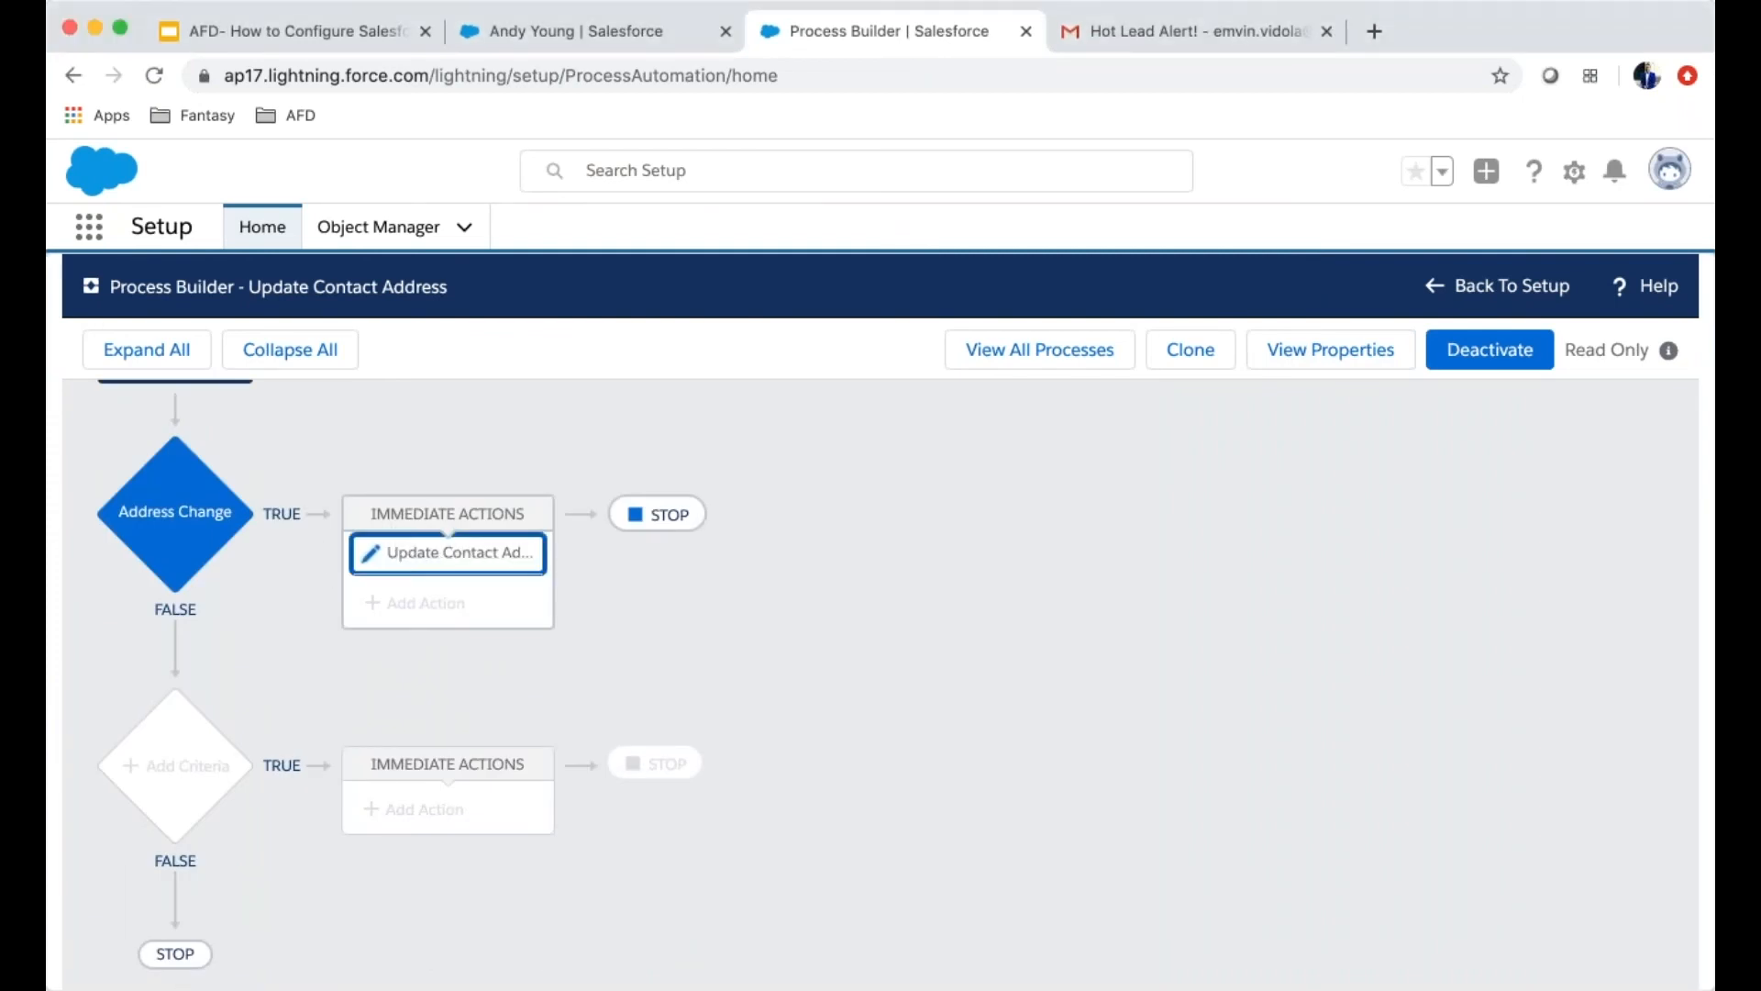
left_click(496, 563)
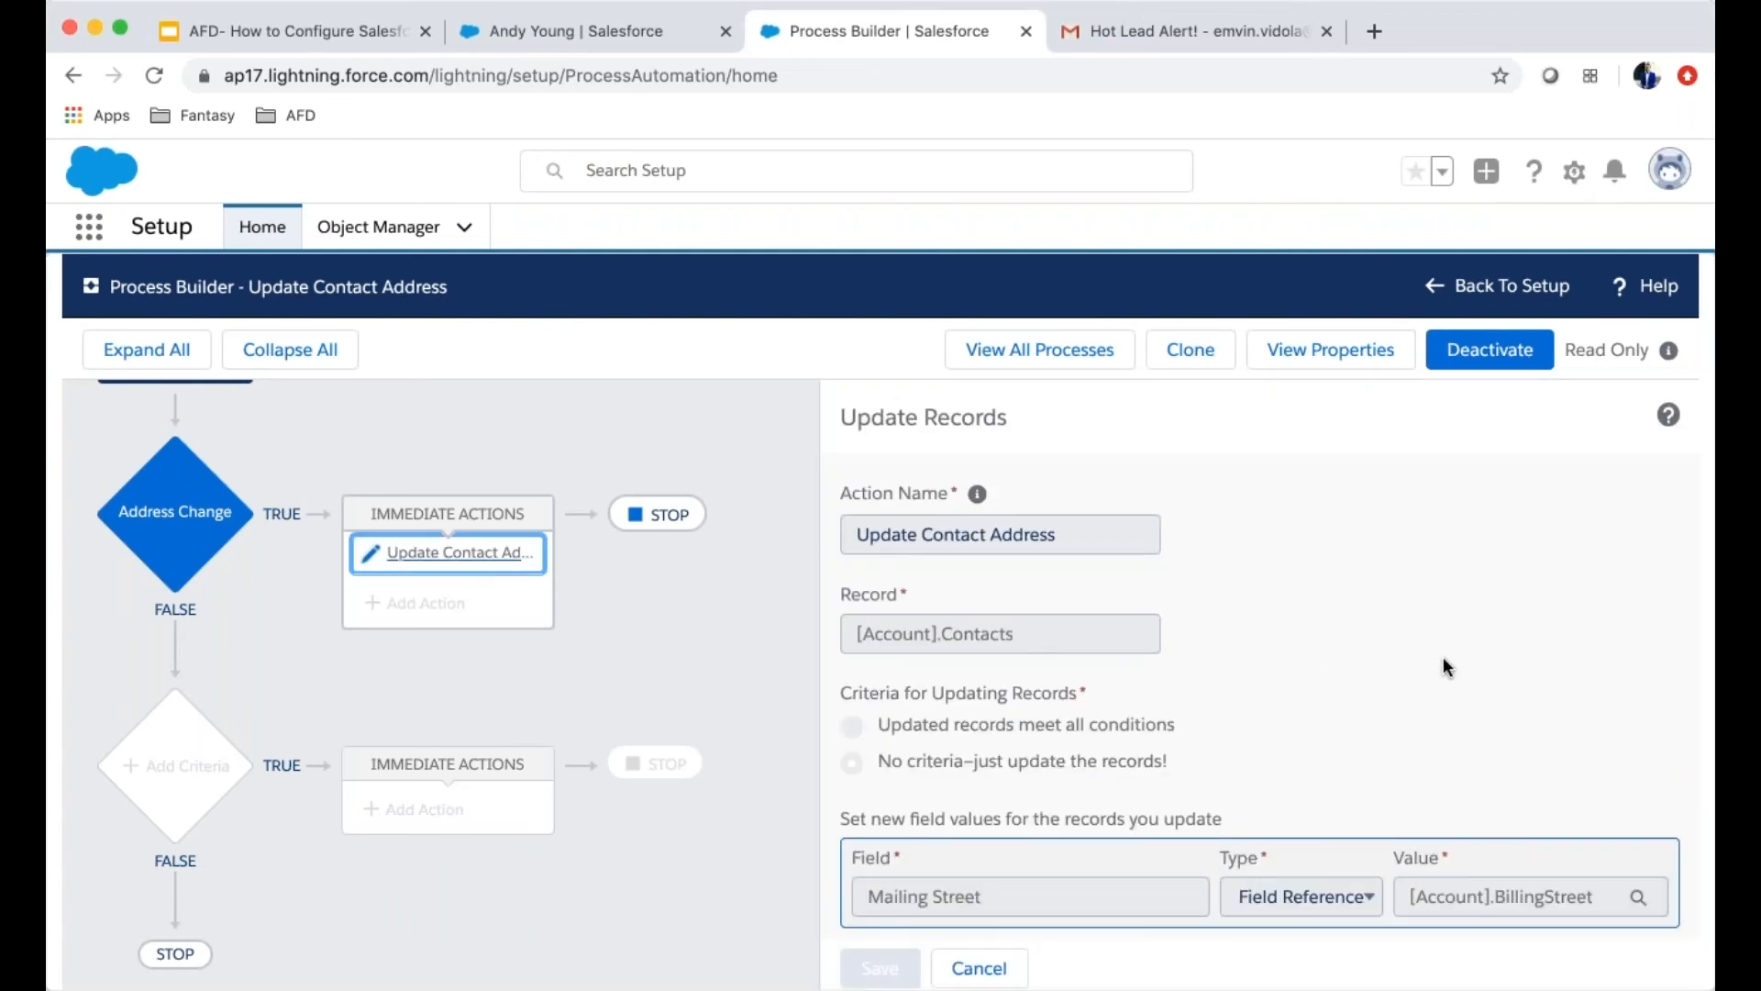
scroll(1445, 654, "down", 1)
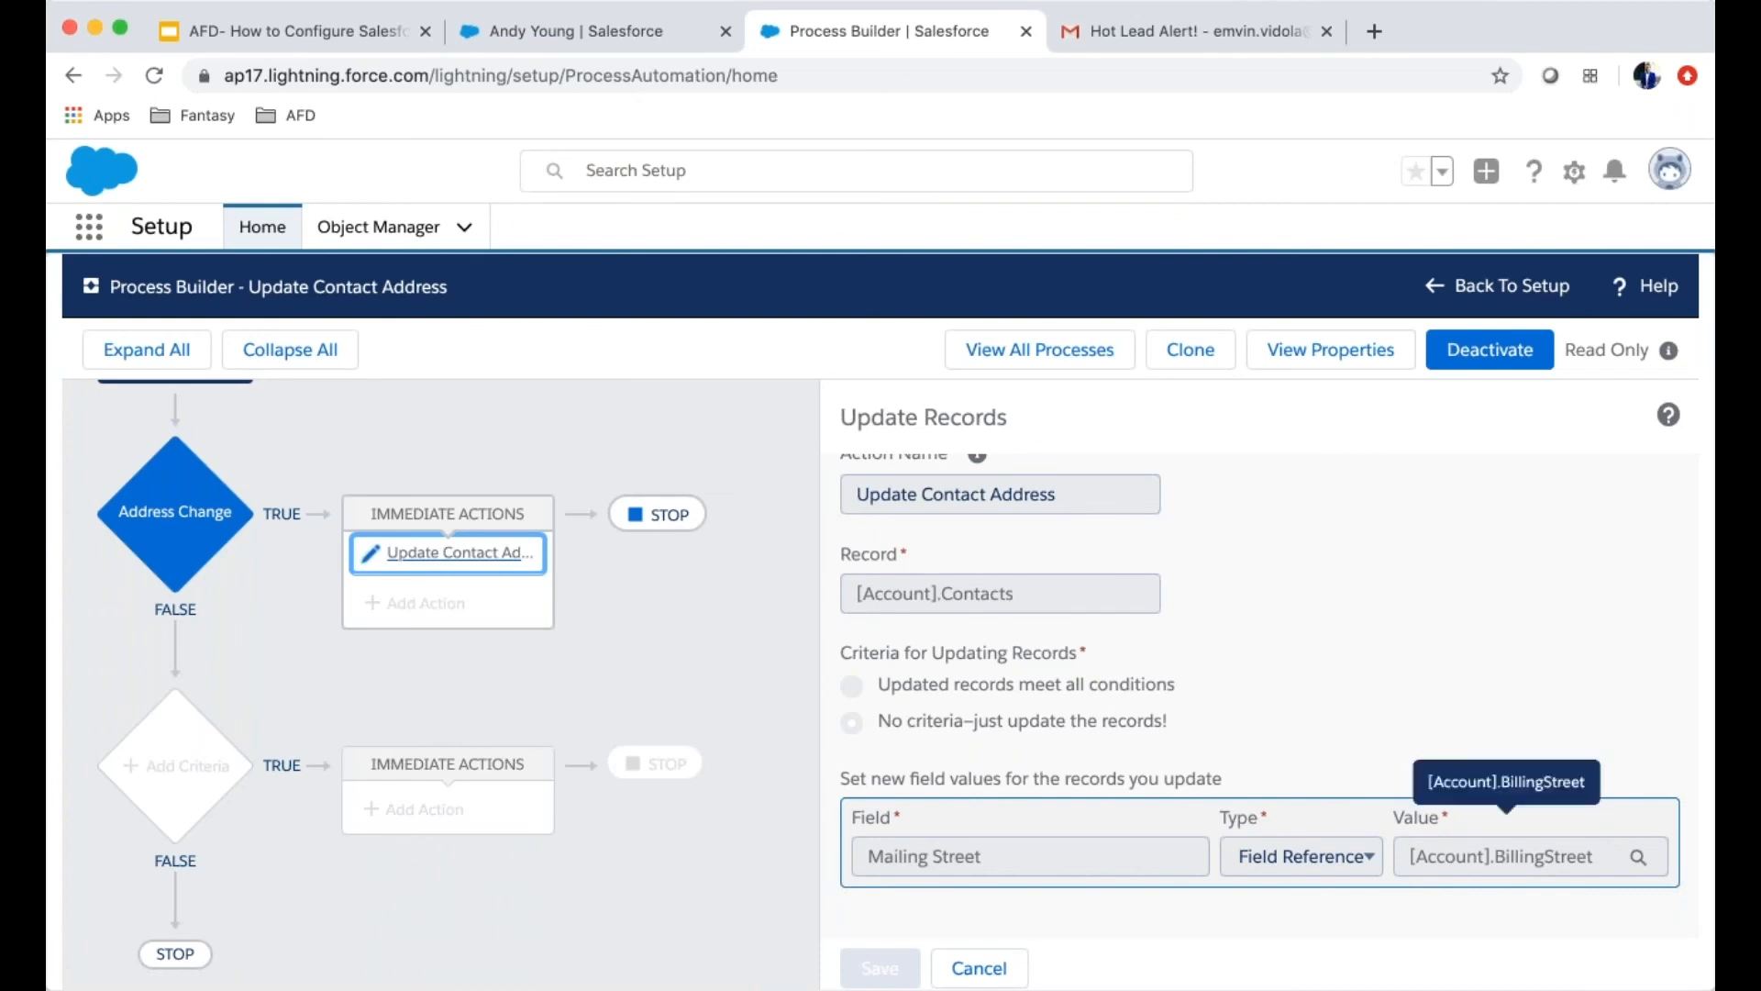
Return to the Sales Console, check the billing address in the Dickenson plc details, and go to the VP, Sales contact
left_click(602, 35)
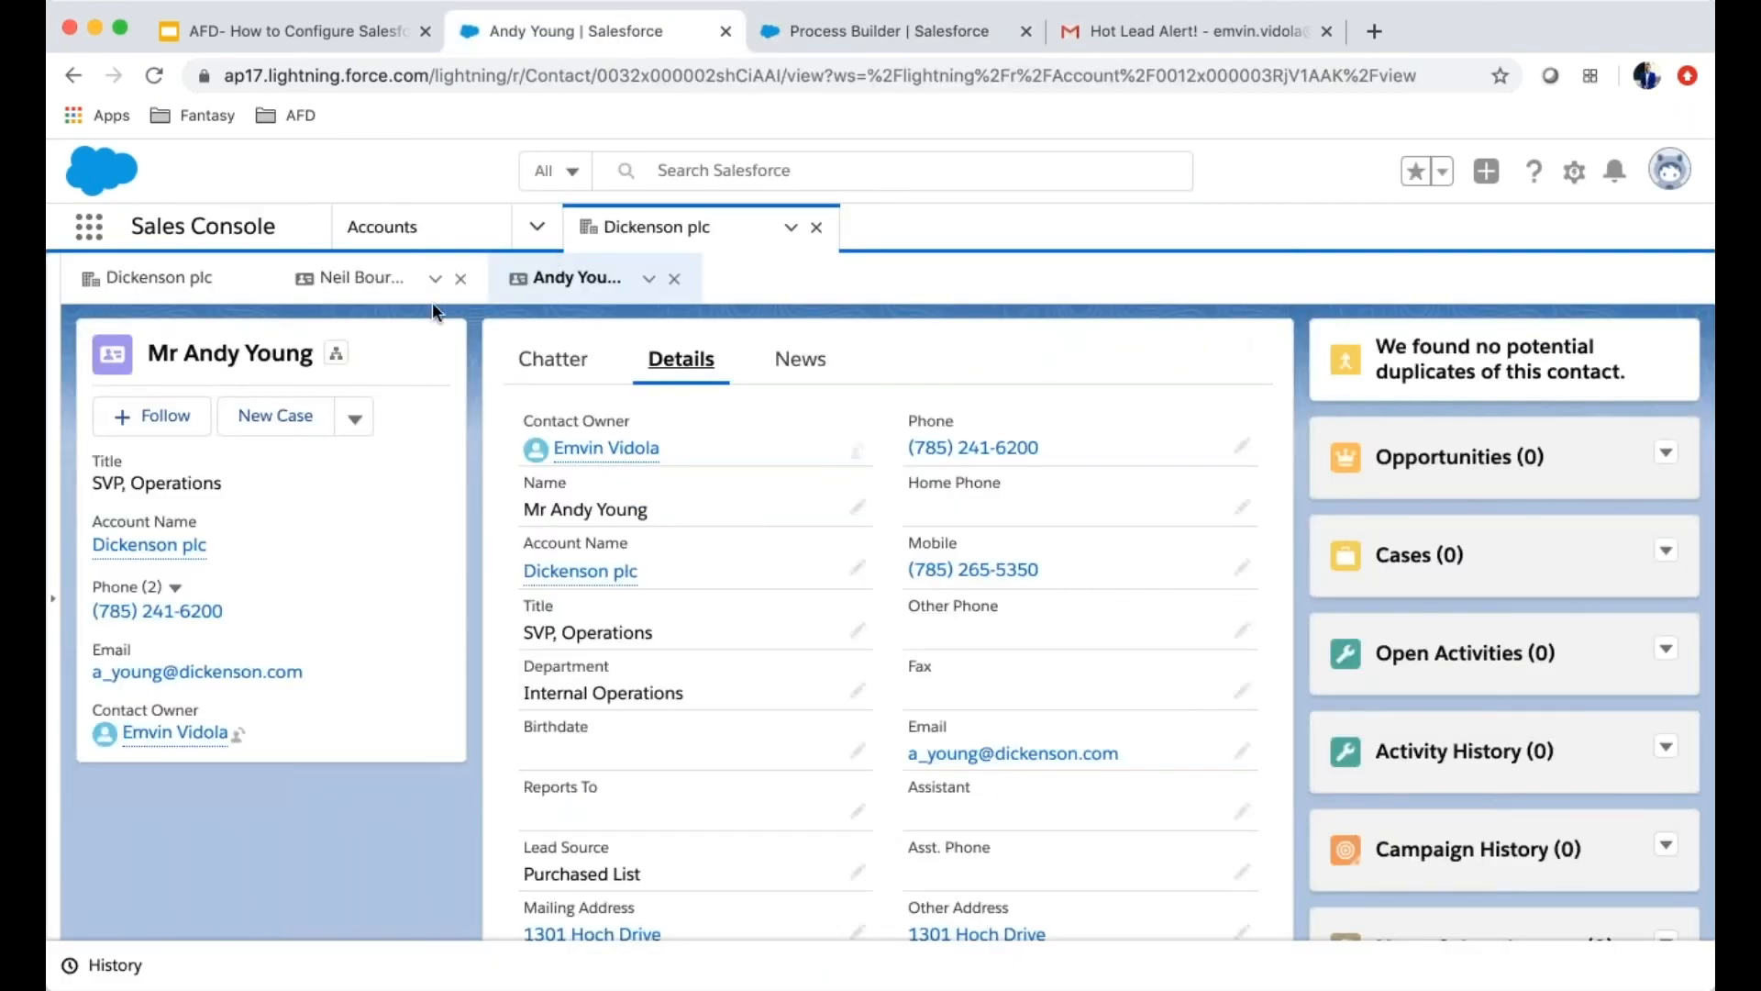
left_click(193, 278)
scroll(809, 603, "down", 2)
scroll(802, 605, "up", 2)
left_click(678, 365)
scroll(795, 698, "down", 3)
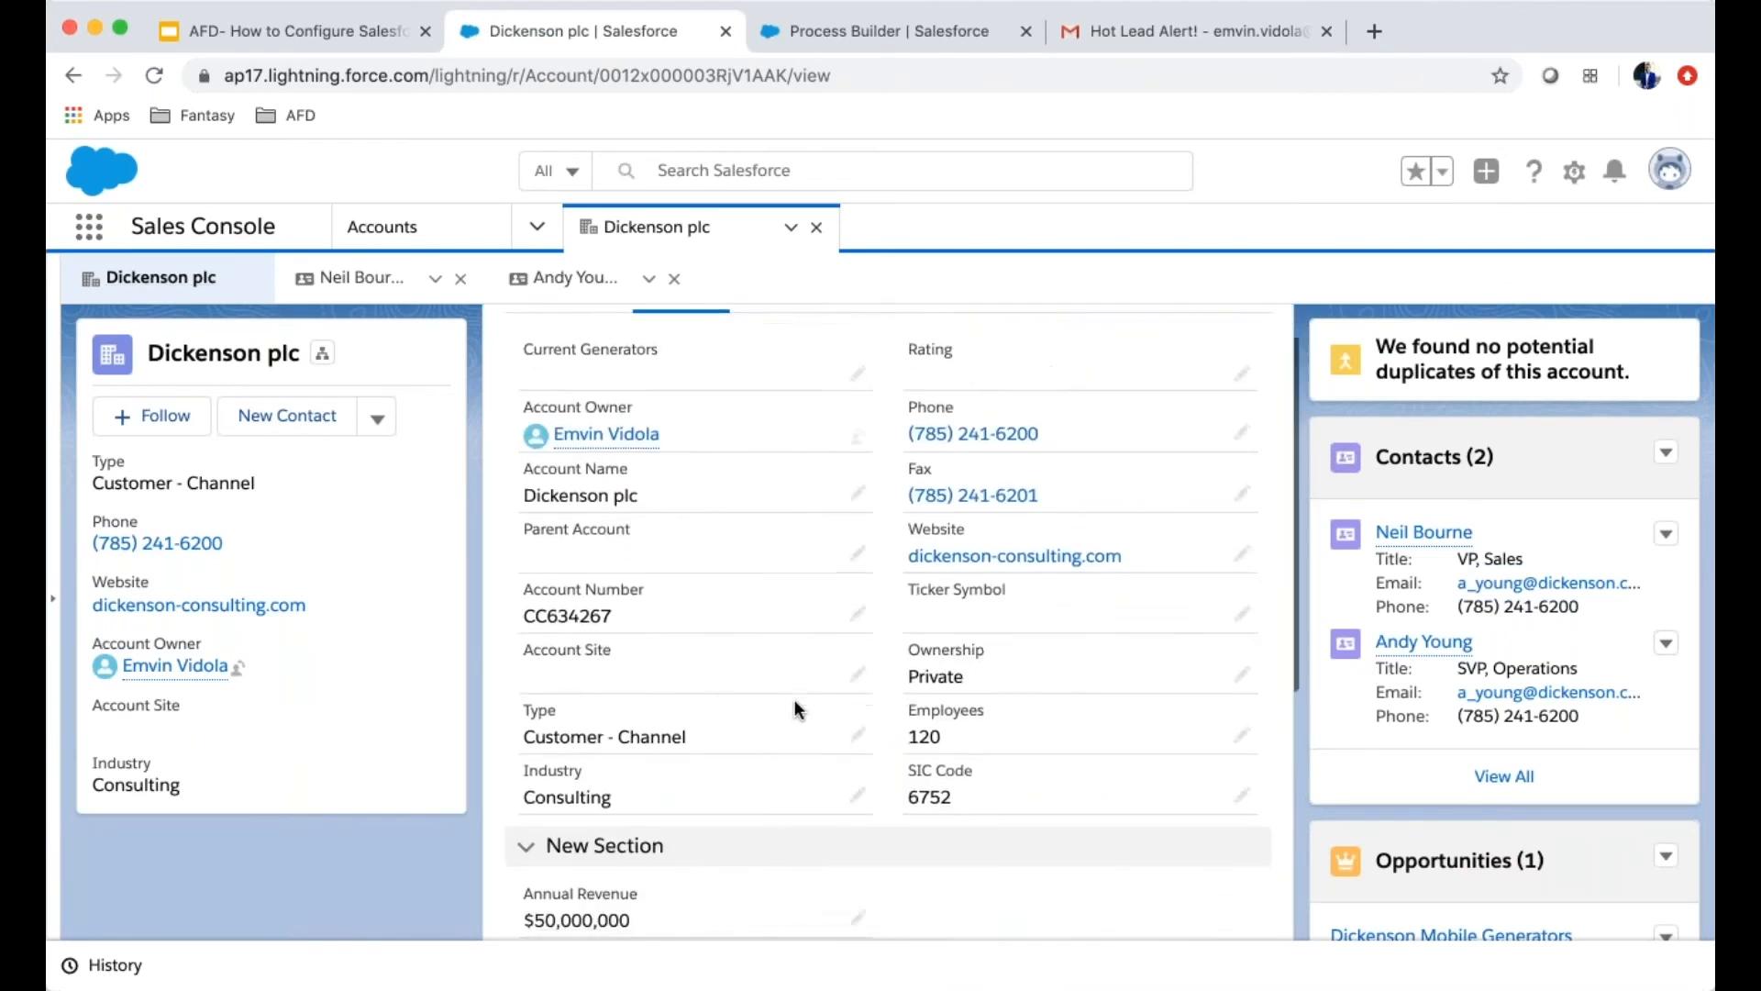
scroll(794, 701, "down", 1)
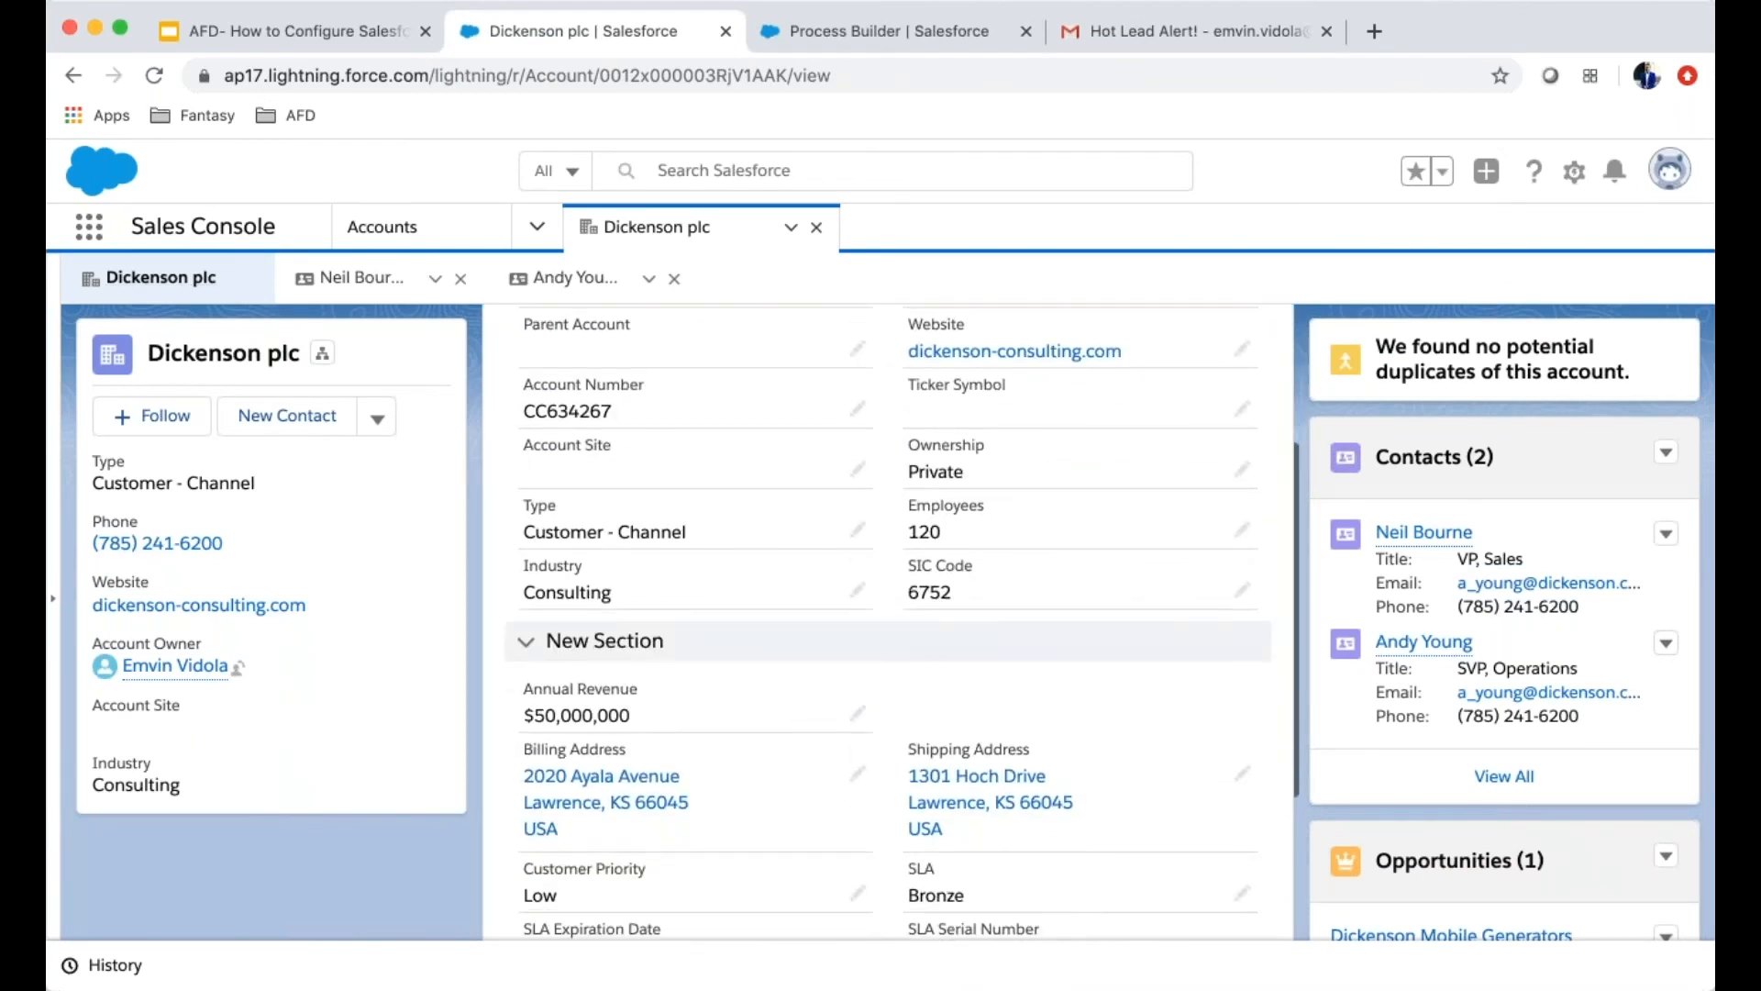
left_click(391, 278)
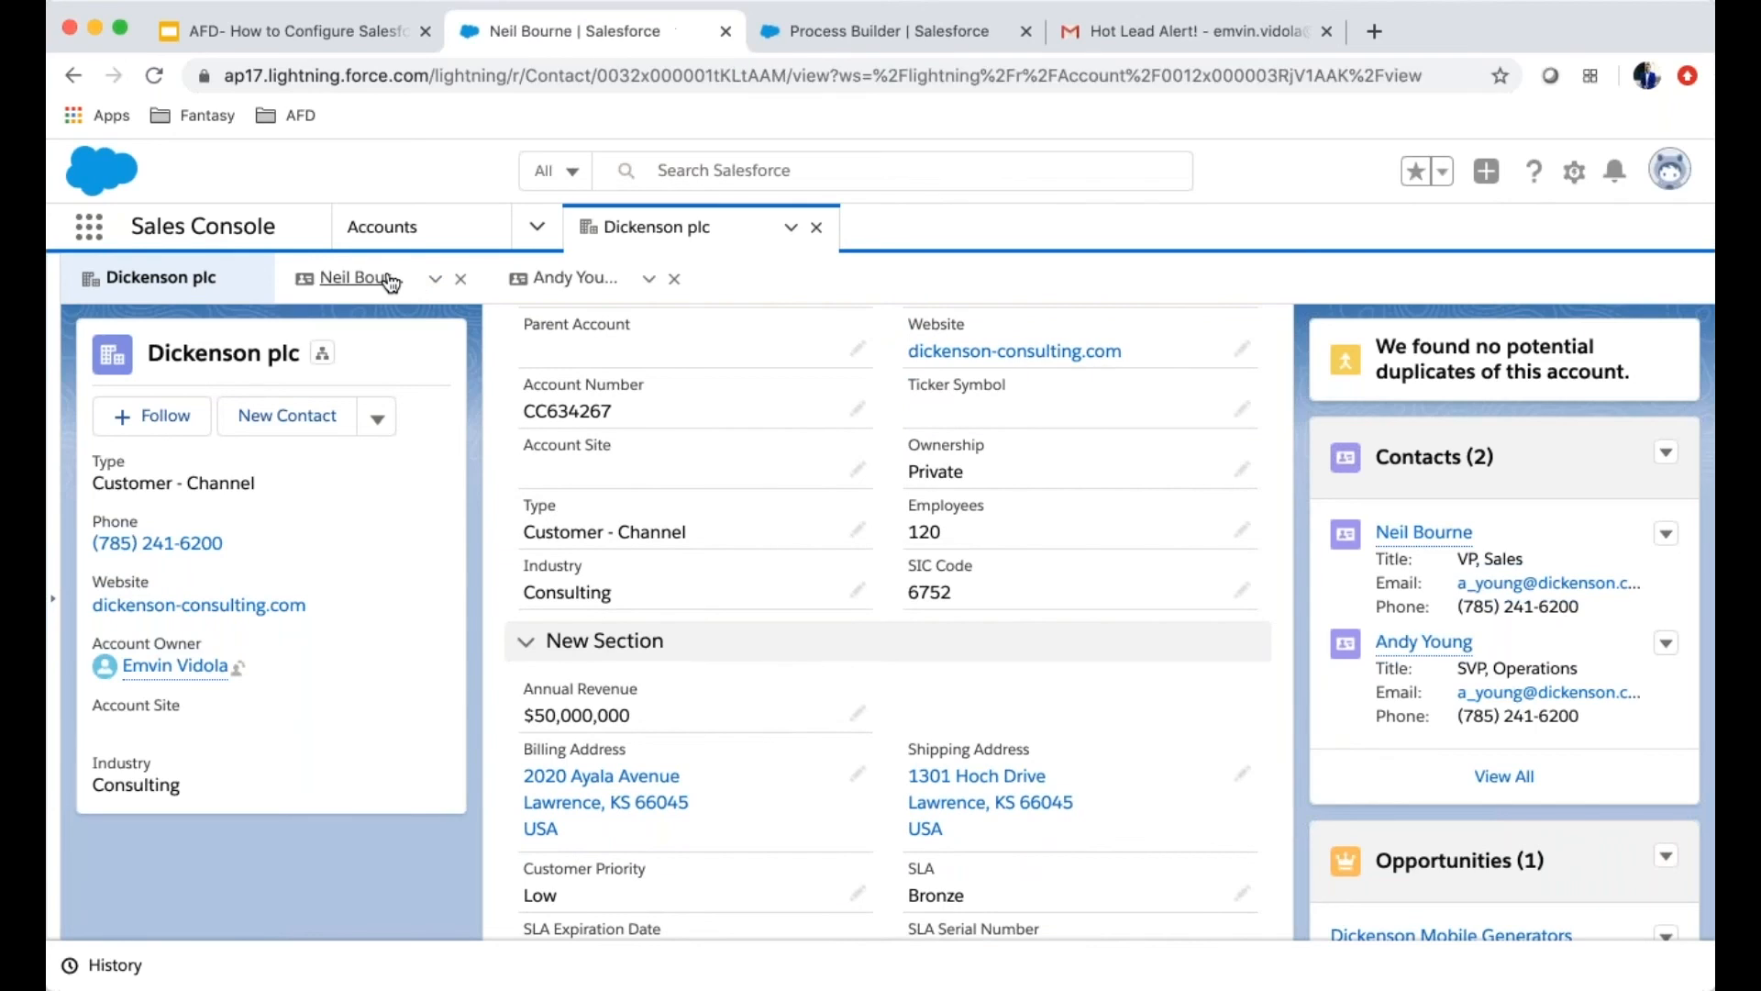